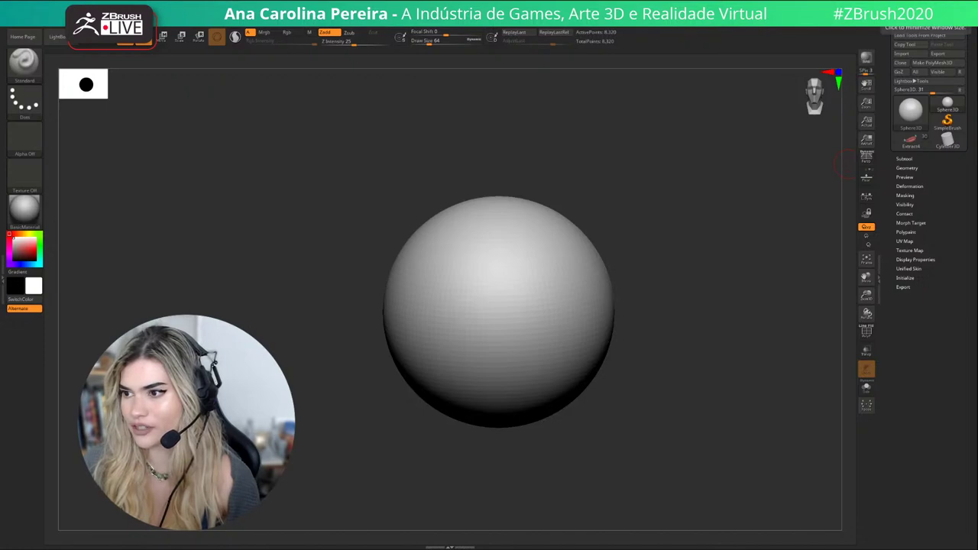
Switch to the browser's gugwe image results, place the empty reference board over the related images, and reload the results page.
left_click(950, 4)
scroll(489, 305, "up", 1)
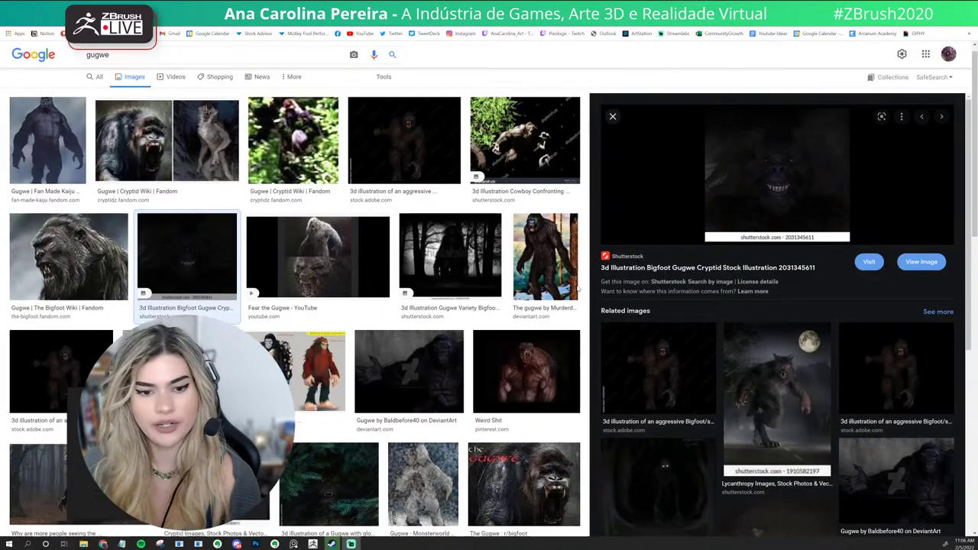
left_click(293, 545)
right_click_drag(663, 411, 769, 435)
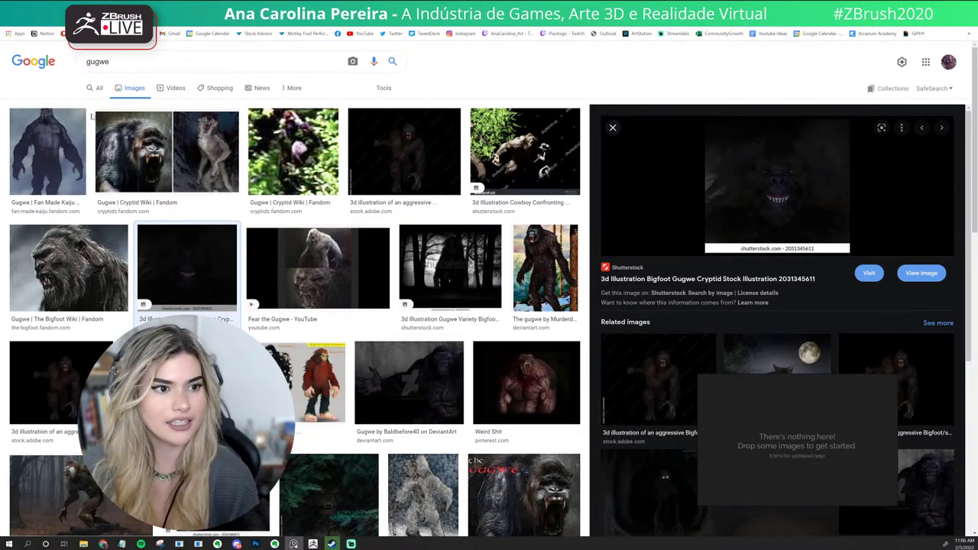
left_click(119, 65)
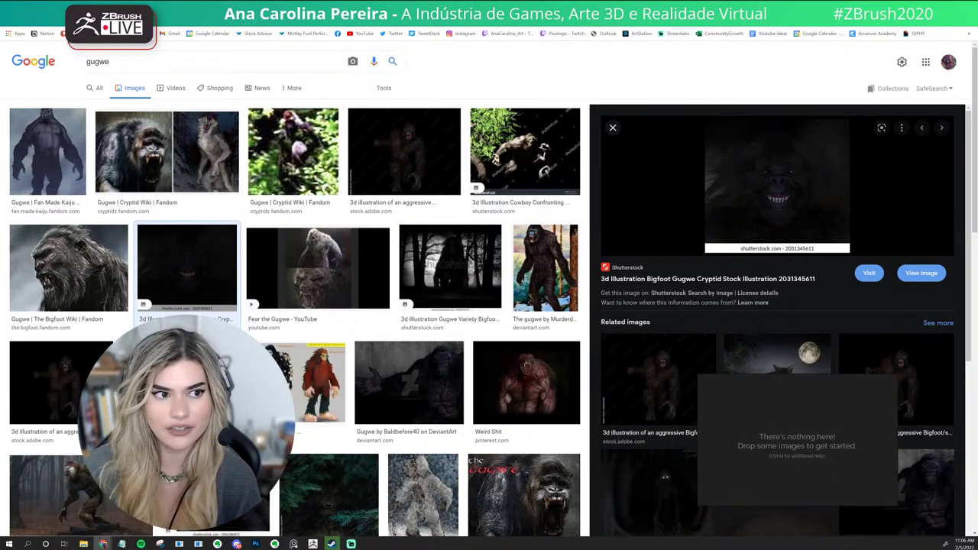
left_click(39, 23)
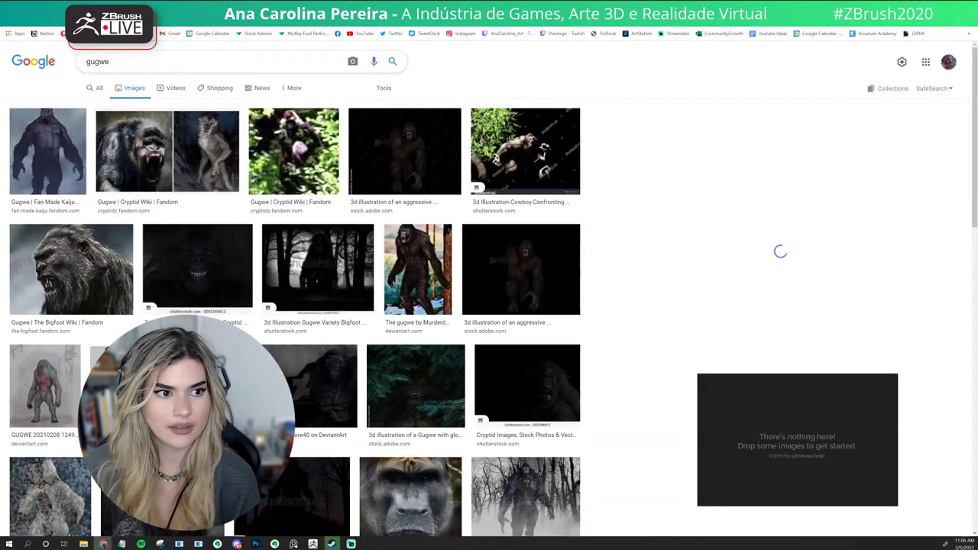
Add the full-body Gugwe picture from the Fan Made Kaiju Wiki to the reference board and fit it in view.
left_click(115, 62)
scroll(84, 126, "up", 1)
scroll(65, 128, "down", 1)
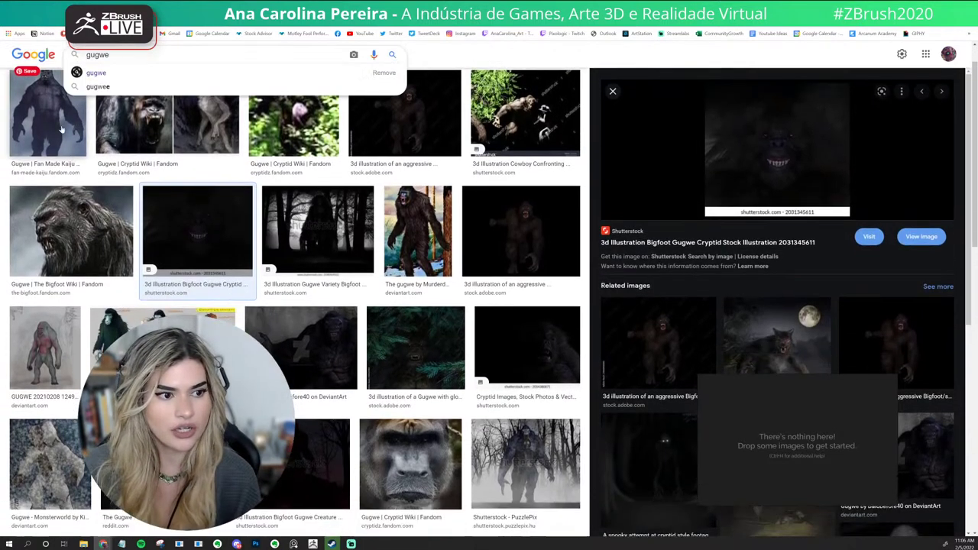
left_click(61, 130)
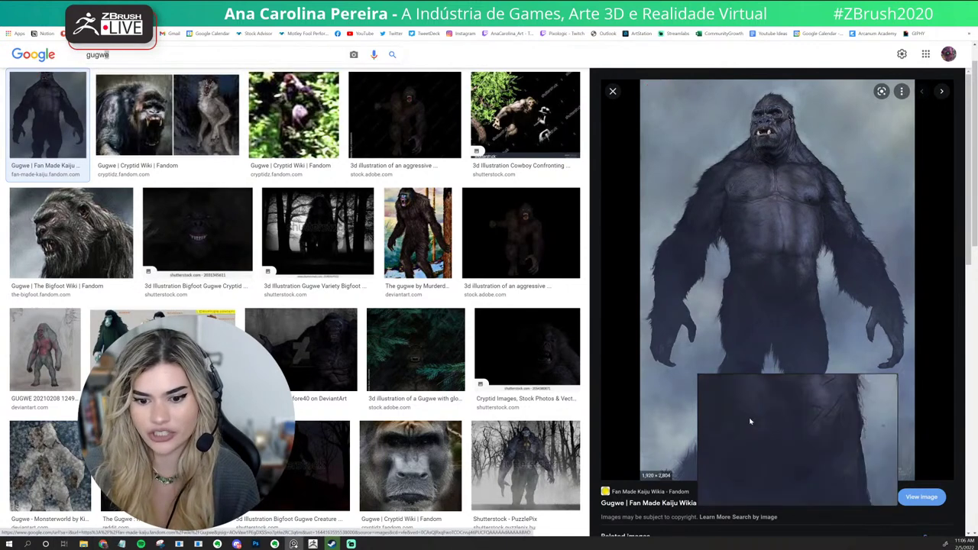
scroll(749, 420, "down", 5)
middle_click_drag(754, 432, 775, 478)
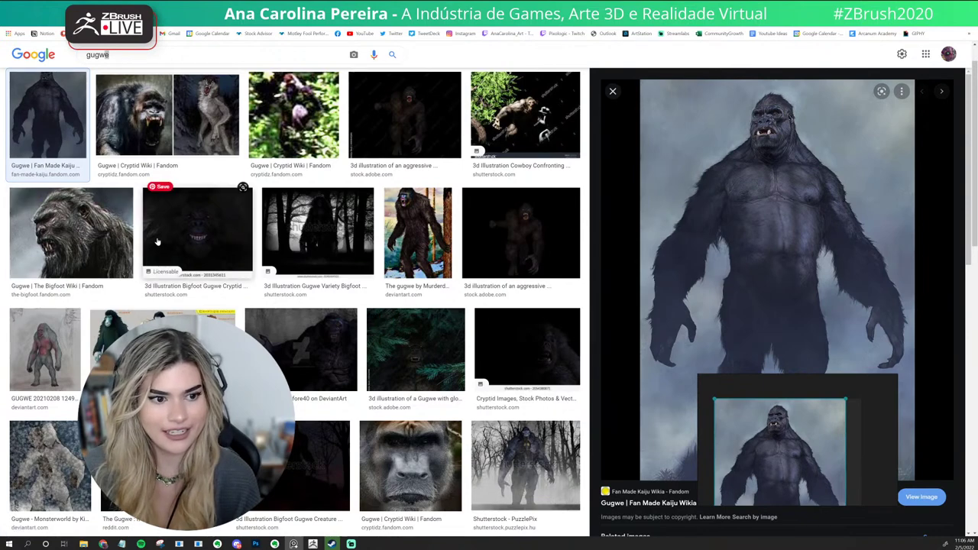
Add the Sasquatch Chronicles picture "The Gugwe" to the reference board beside the full-body picture.
left_click(126, 237)
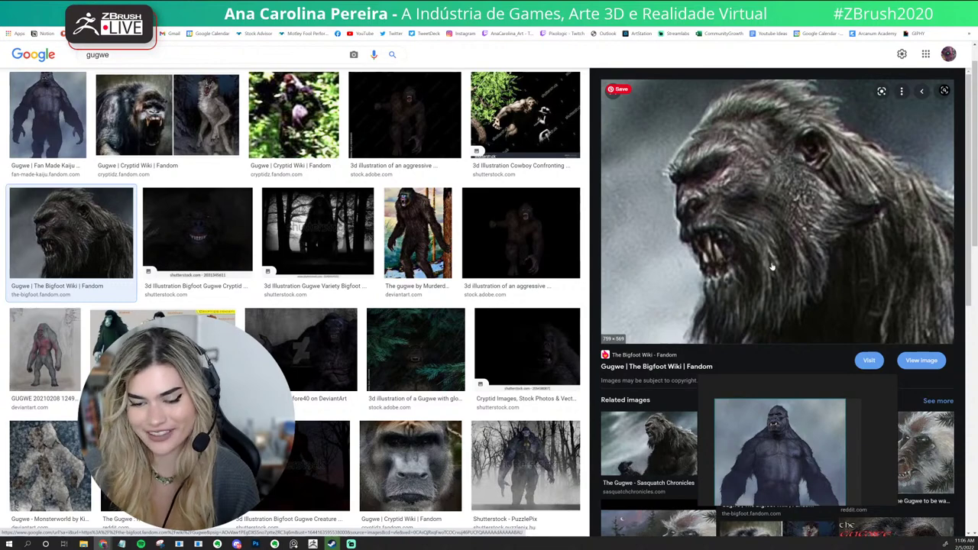
scroll(794, 400, "down", 2)
left_click(663, 446)
left_click_drag(806, 210, 847, 433)
scroll(824, 434, "down", 4)
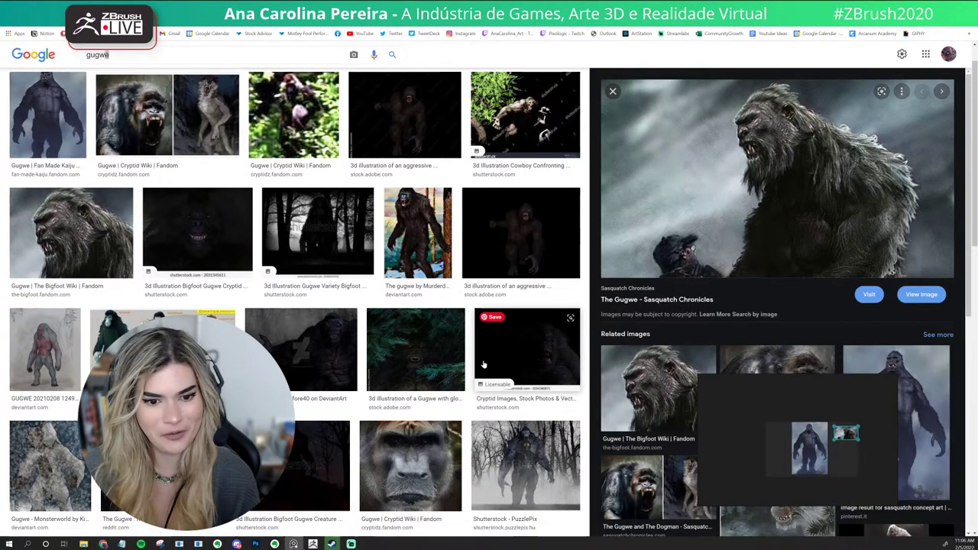
Add the dark grinning Shutterstock Gugwe picture and the roaring "The Gugwe" picture from Reddit to the reference board.
left_click(197, 233)
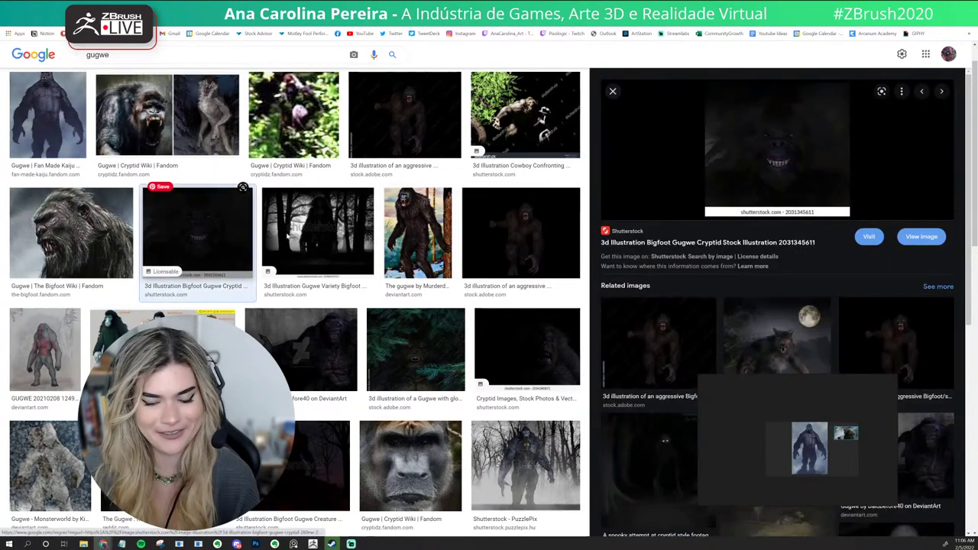
left_click_drag(756, 192, 853, 487)
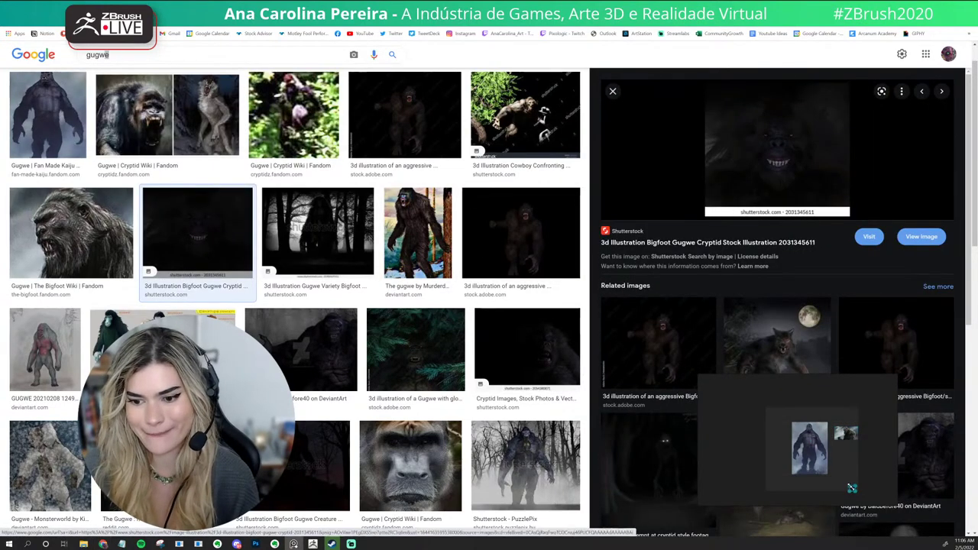
scroll(494, 430, "down", 2)
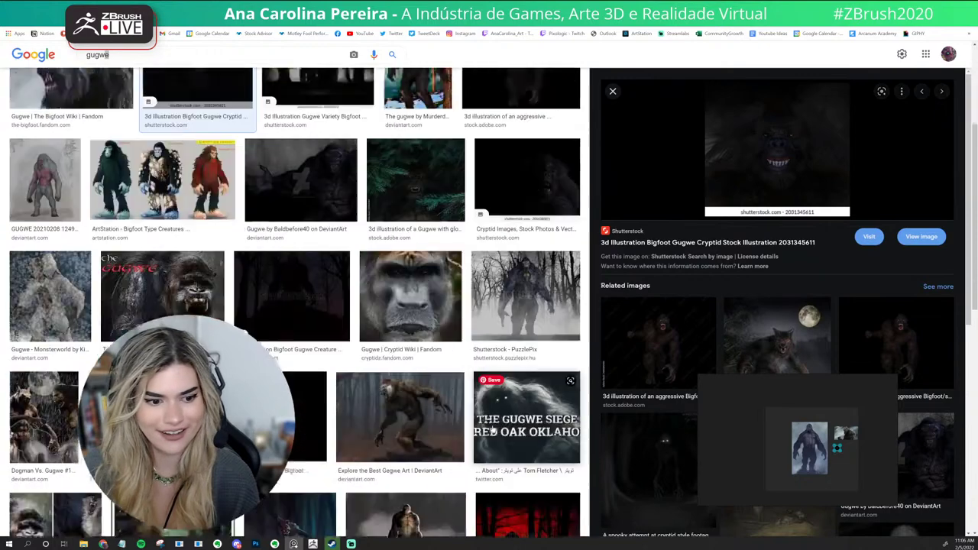
scroll(493, 431, "up", 1)
left_click(152, 295)
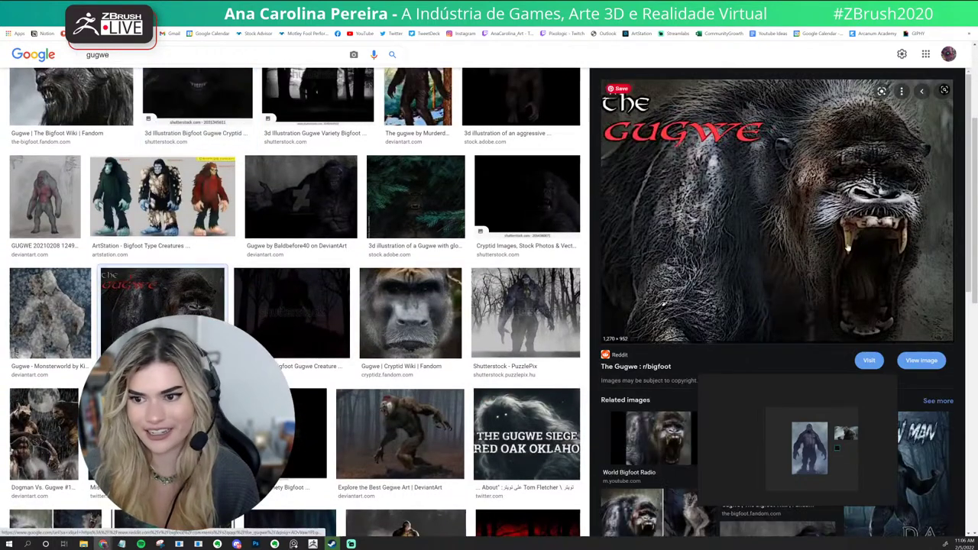
scroll(418, 254, "up", 1)
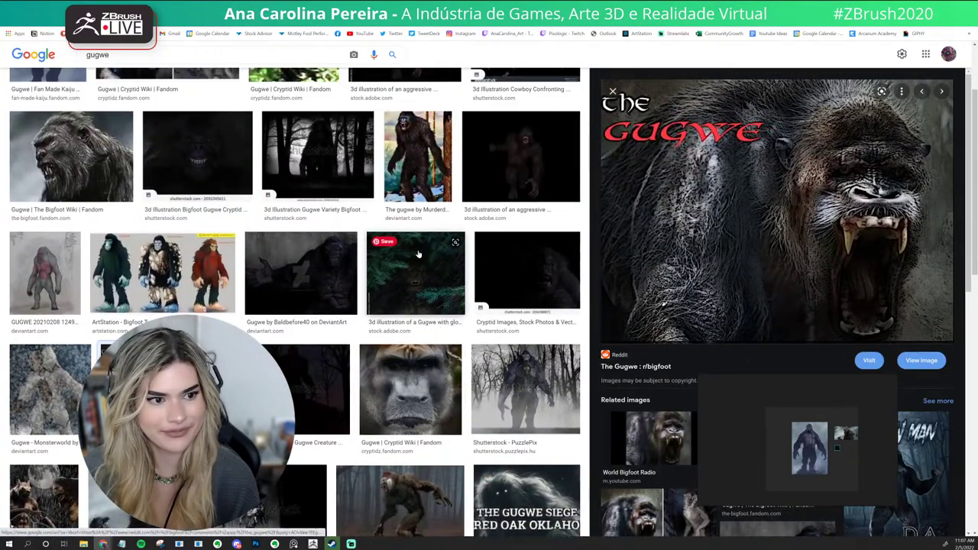
scroll(418, 254, "up", 1)
left_click_drag(633, 264, 846, 470)
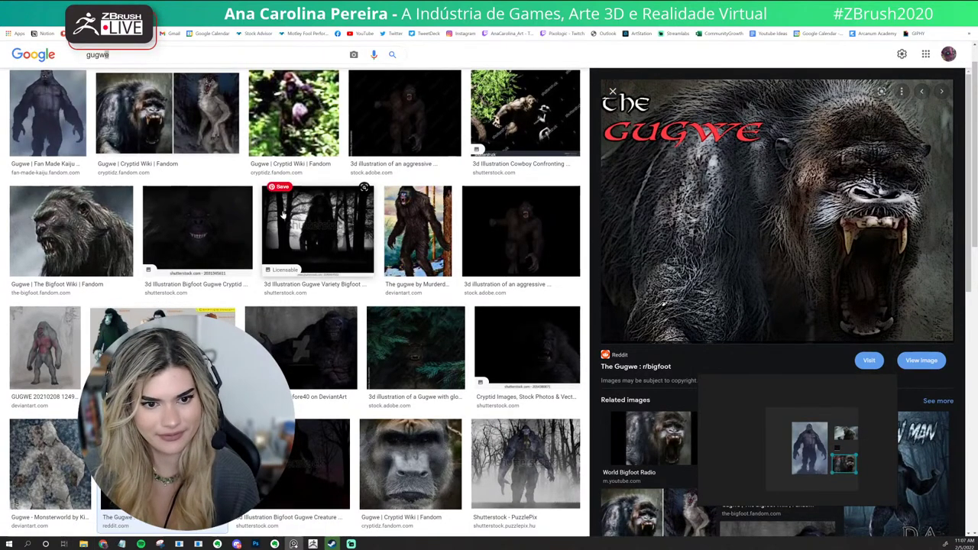
Browse the remaining gugwe image results for more creature references, previewing the Quora, Twitter and Adobe Stock pictures.
scroll(481, 230, "down", 4)
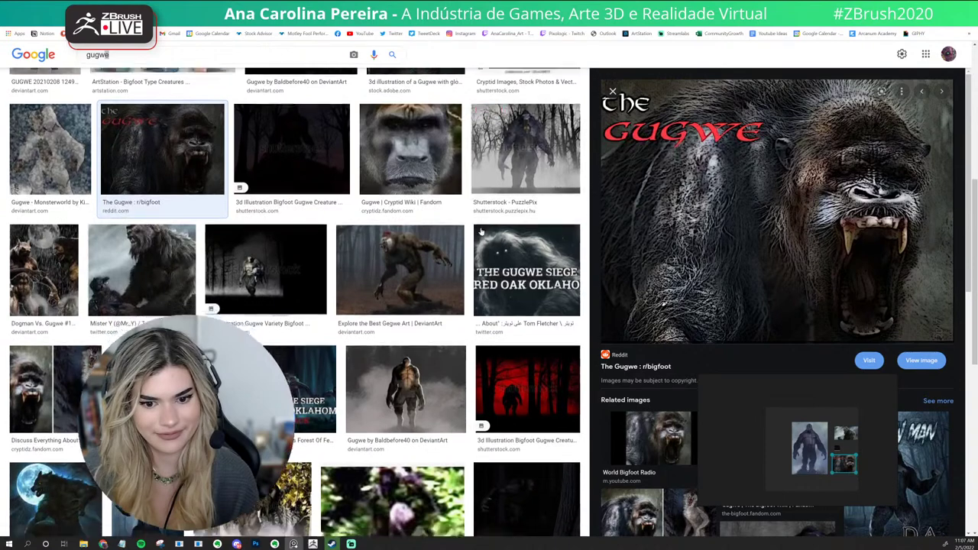
scroll(481, 231, "down", 2)
left_click(174, 244)
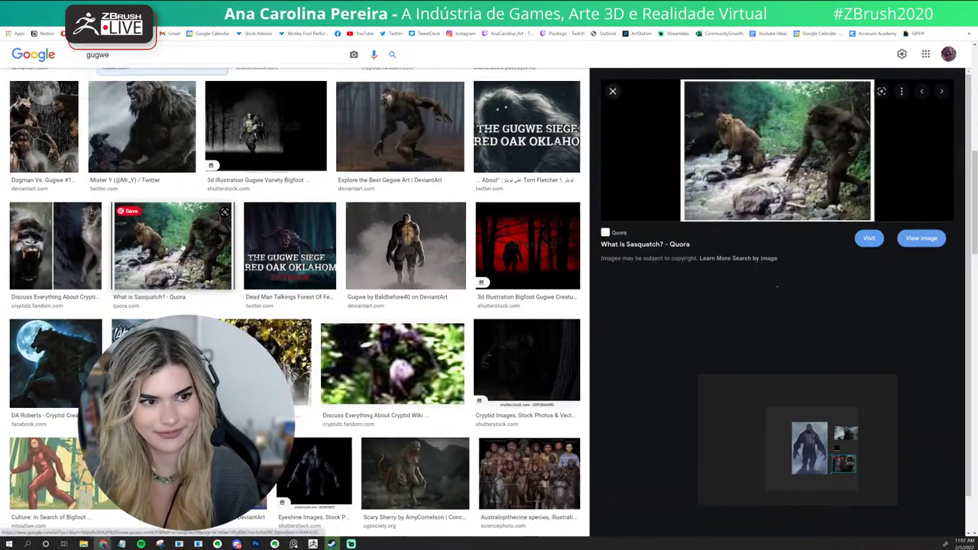
left_click(142, 126)
scroll(355, 330, "down", 2)
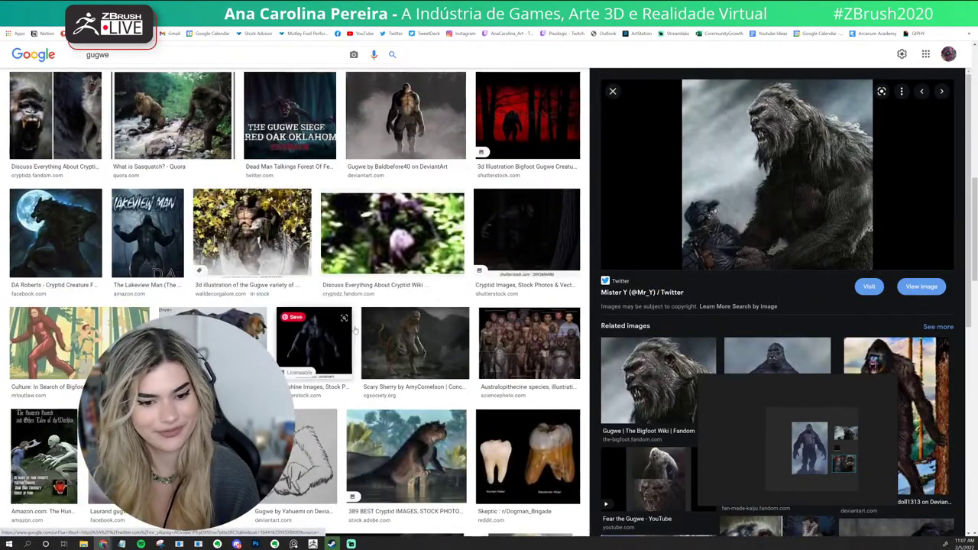
left_click(433, 452)
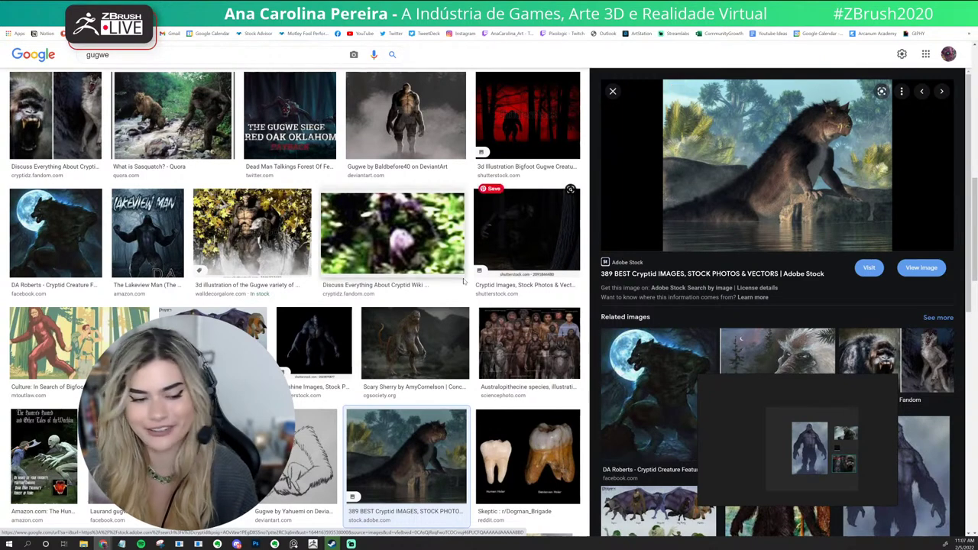
scroll(461, 280, "down", 5)
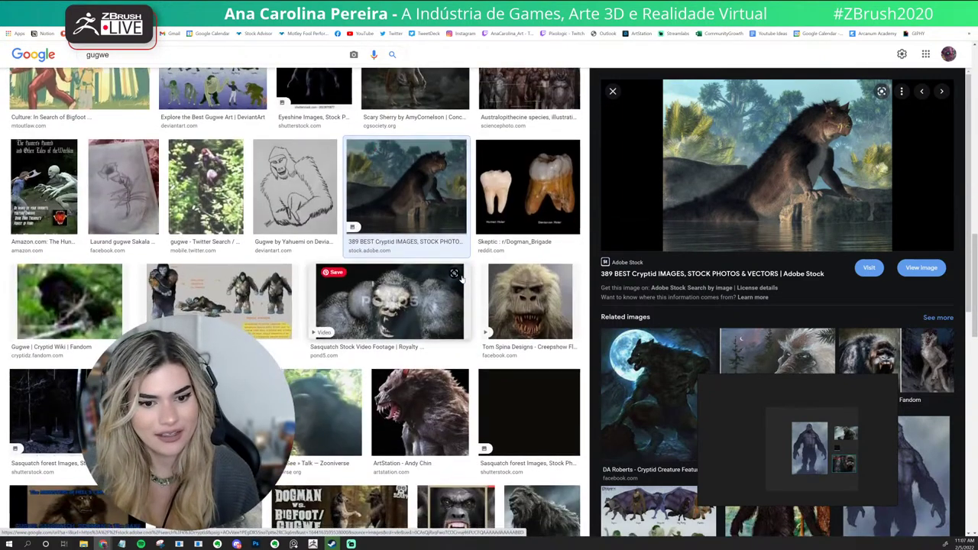
scroll(462, 280, "down", 2)
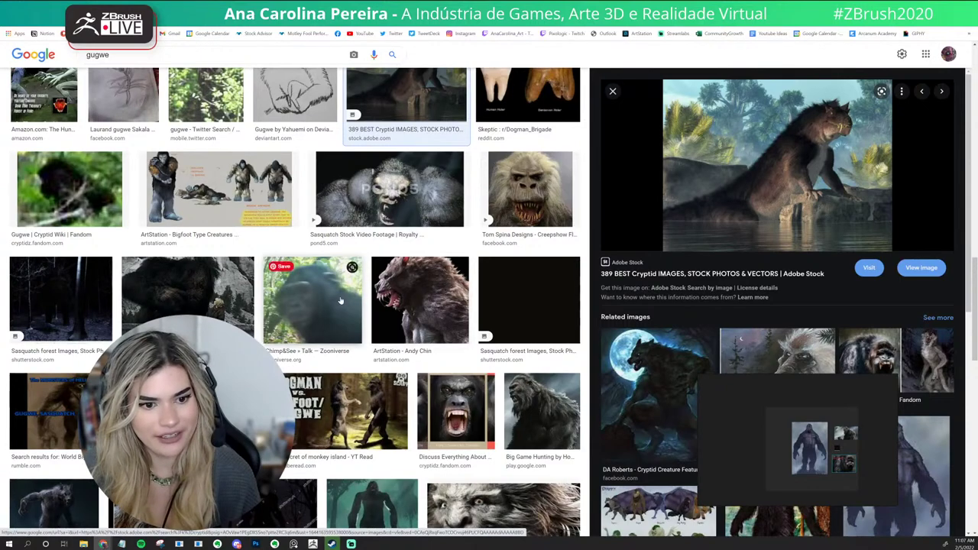
scroll(260, 286, "down", 2)
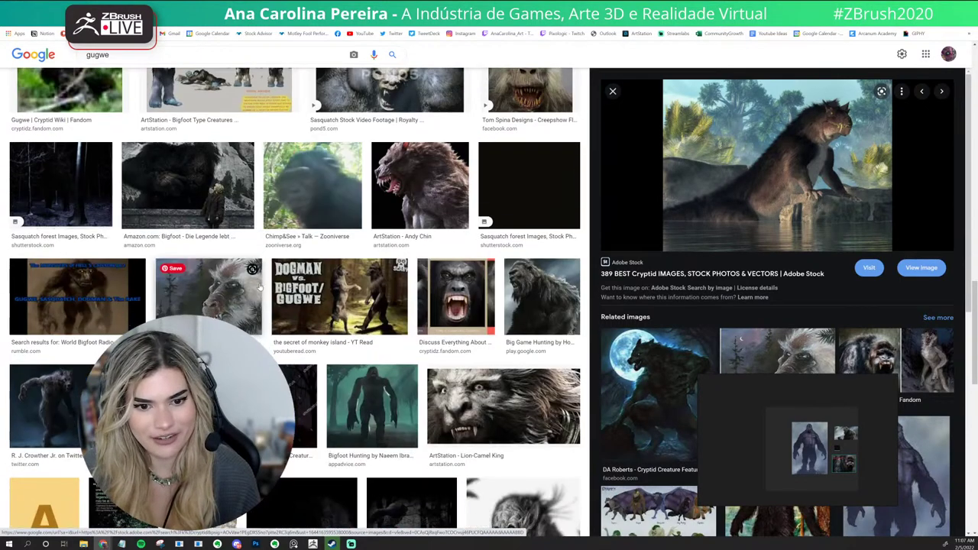
scroll(260, 288, "down", 4)
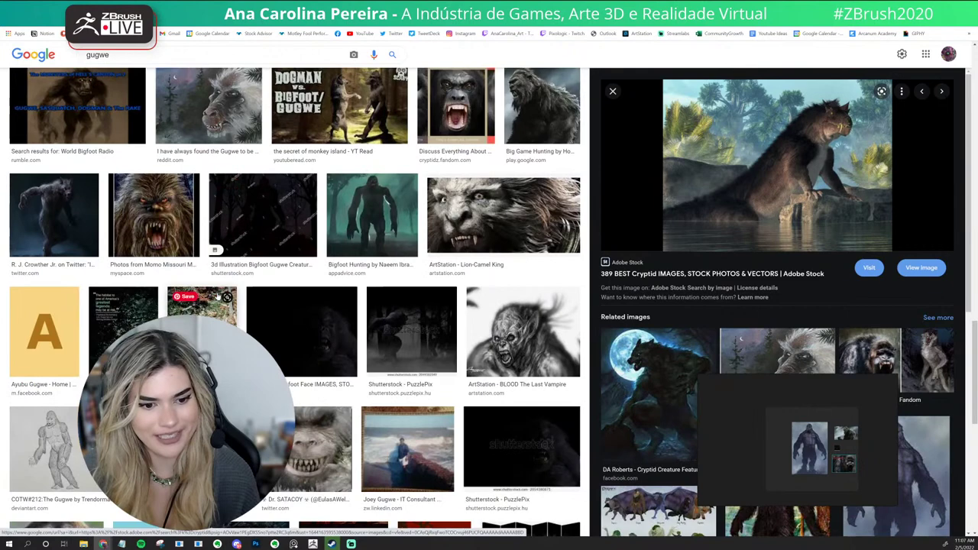
scroll(215, 296, "down", 3)
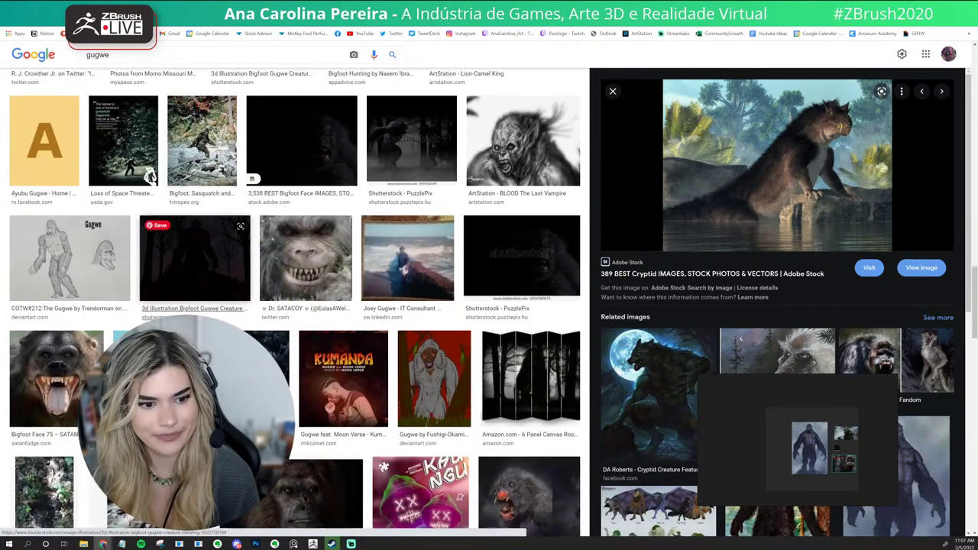
scroll(214, 297, "down", 1)
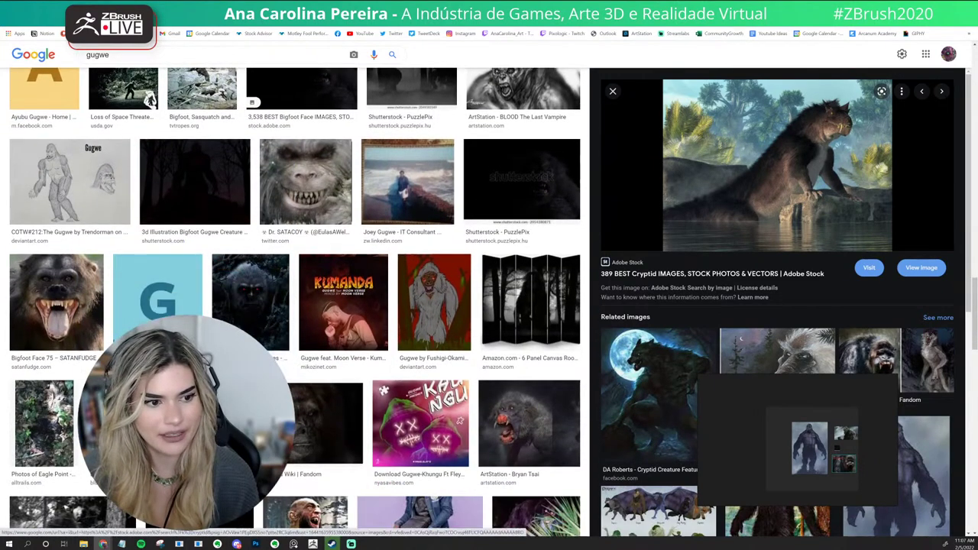
Return to ZBrush with the reference board moved clear of the canvas, and enlarge the brush's draw size to about 202.
key("alt+Tab")
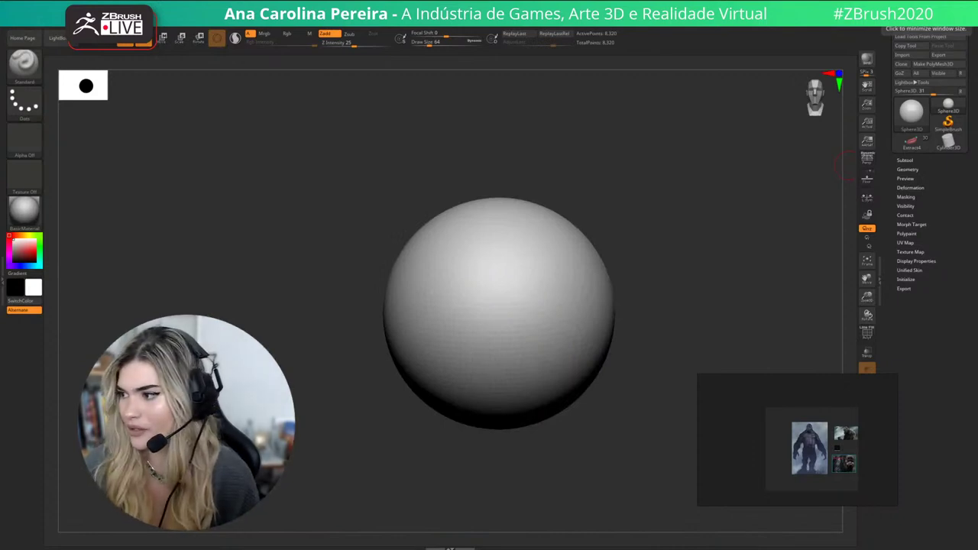
left_click_drag(784, 375, 260, 397)
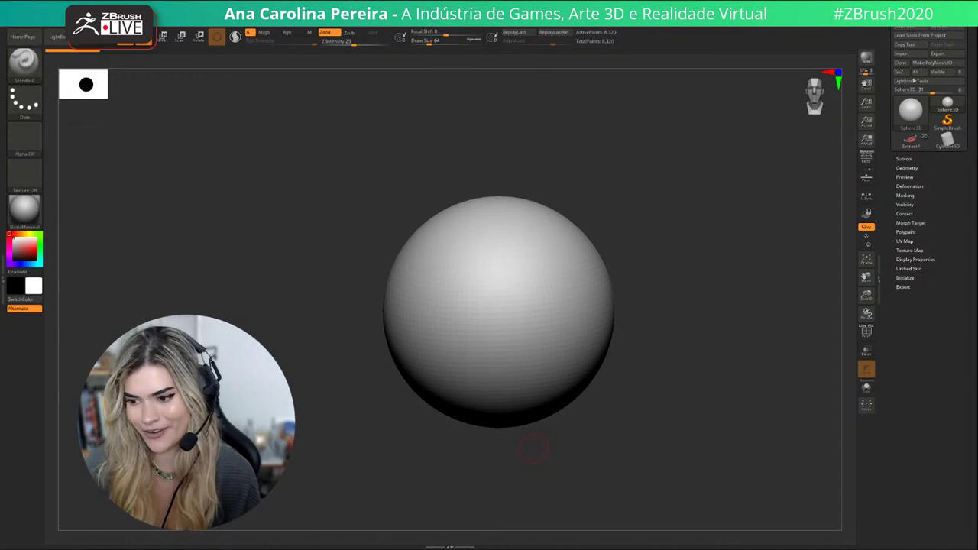
mouse_move(708, 402)
left_mouse_down("alt")
mouse_move(721, 370)
mouse_move(758, 356)
mouse_move(760, 367)
left_mouse_up("alt")
key("s")
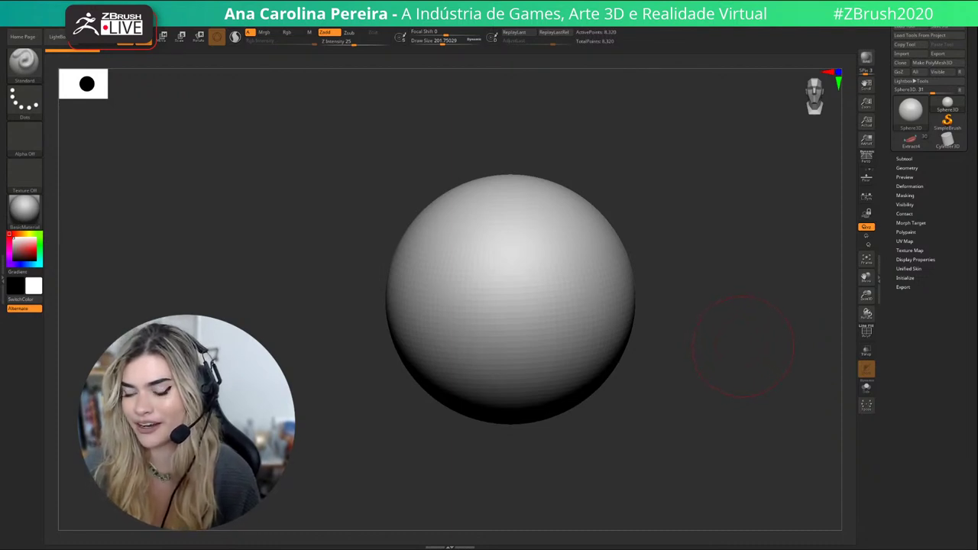
left_click_drag(747, 337, 759, 343, "alt")
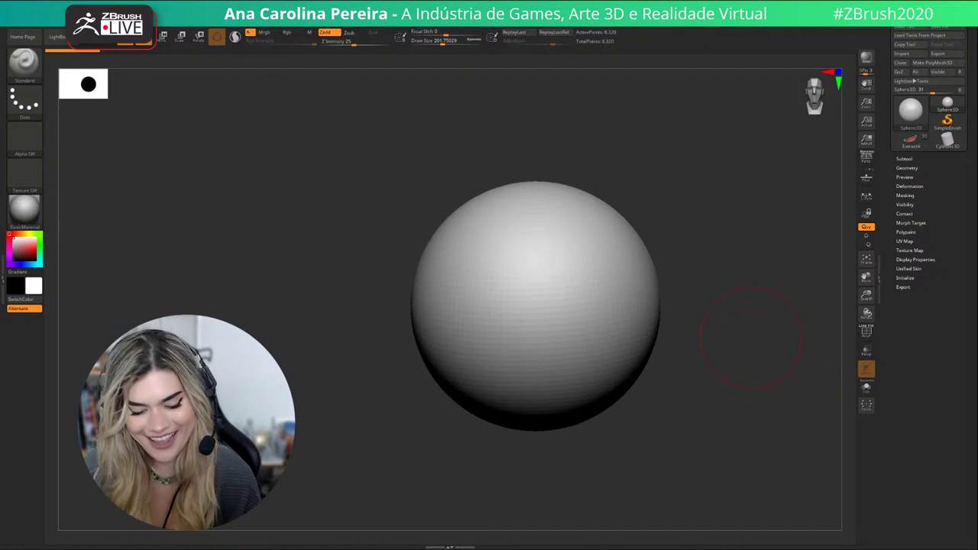
Set one of the Smooth brushes as the sculpting smoothing brush and dismiss the note about it.
key("b")
key("s")
key("m")
left_click(724, 355)
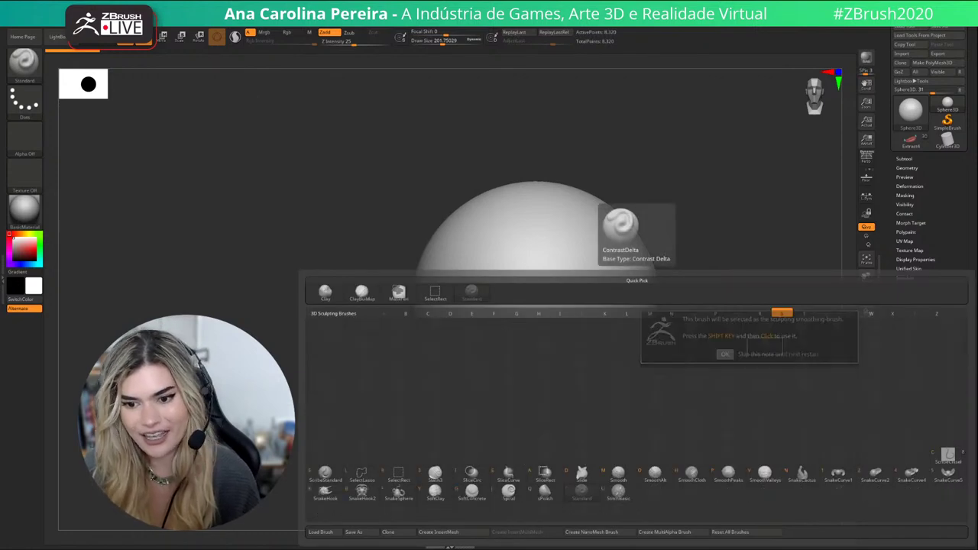
Open the sphere's geometry settings and convert the Sphere3D primitive into a PolyMesh3D.
left_click(905, 158)
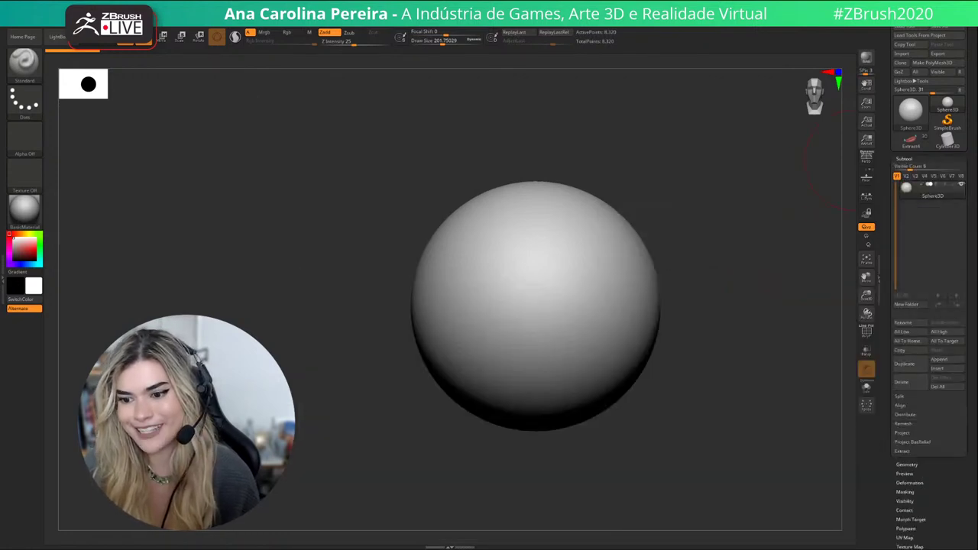
left_click(907, 464)
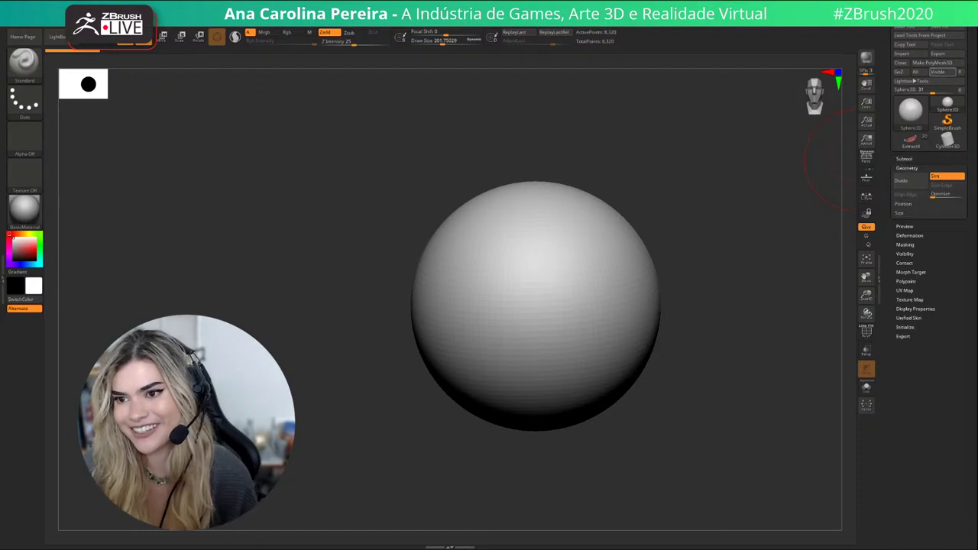
left_click(938, 62)
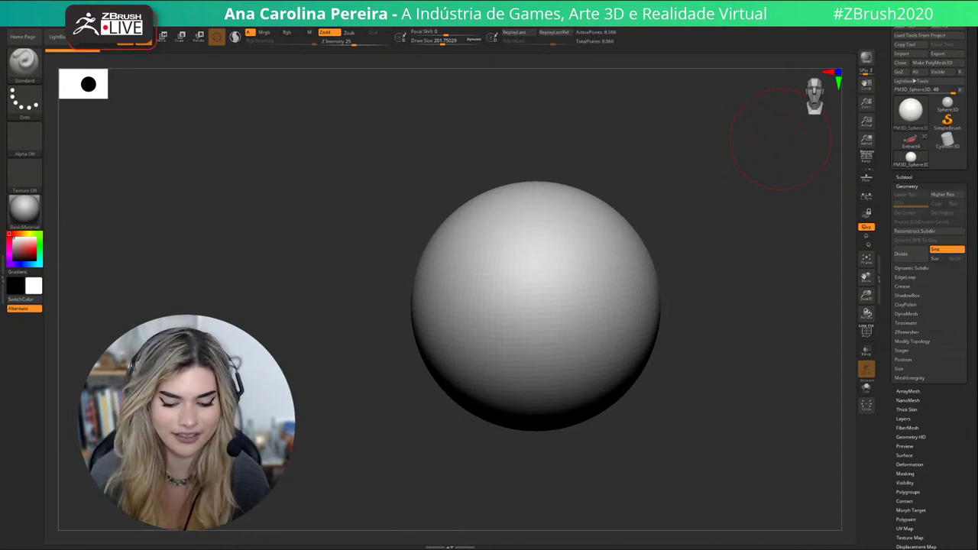
Select the SnakeHook brush, dismissing its SculptrisPro note, and enlarge its draw size to about 542.
key("b")
key("s")
key("k")
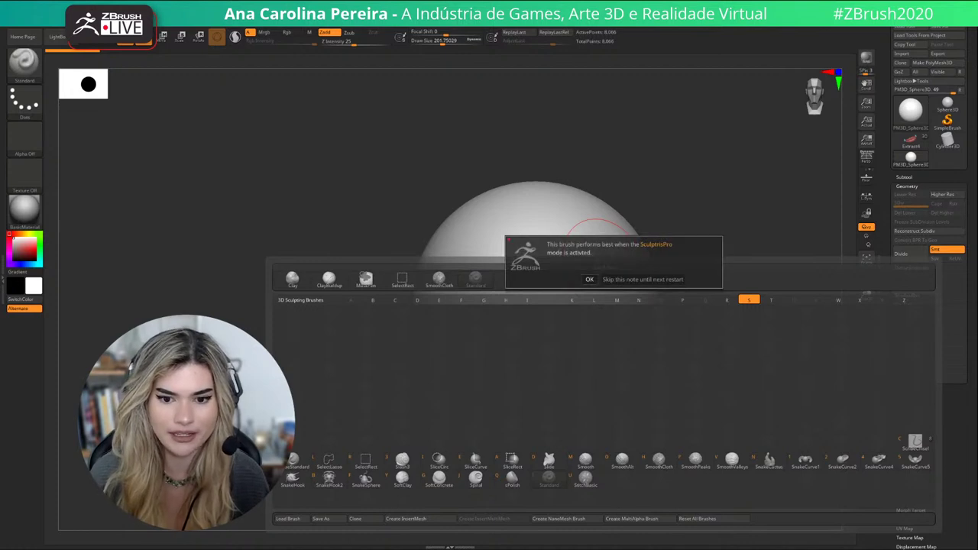
left_click(590, 280)
key("space")
left_click_drag(619, 270, 640, 269)
right_click_drag(661, 263, 600, 298, "ctrl")
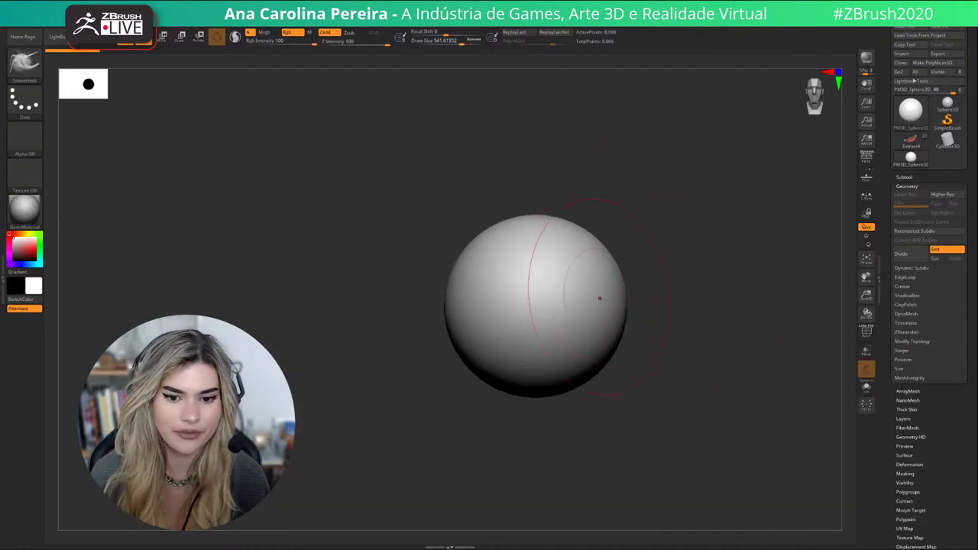
Pull the sphere's lower front down into a jaw with the SnakeHook brush at a draw size of about 666.
right_click_drag(576, 382, 594, 317, "alt")
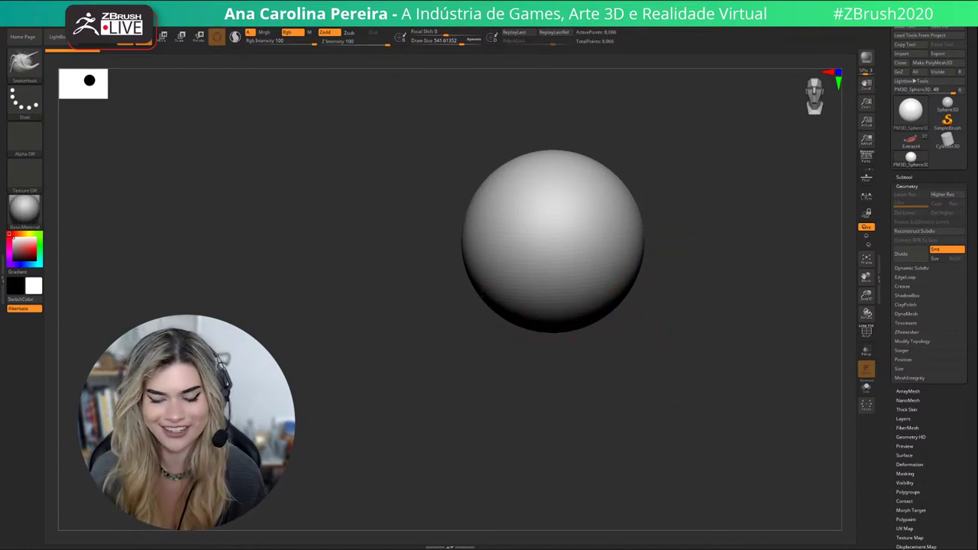
key("space")
mouse_move(623, 321)
left_mouse_down()
mouse_move(632, 320)
mouse_move(625, 329)
left_mouse_up()
mouse_move(520, 317)
left_mouse_down()
mouse_move(523, 335)
mouse_move(544, 338)
left_mouse_up()
mouse_move(650, 374)
left_mouse_down()
mouse_move(569, 372)
mouse_move(591, 372)
mouse_move(571, 356)
left_mouse_up()
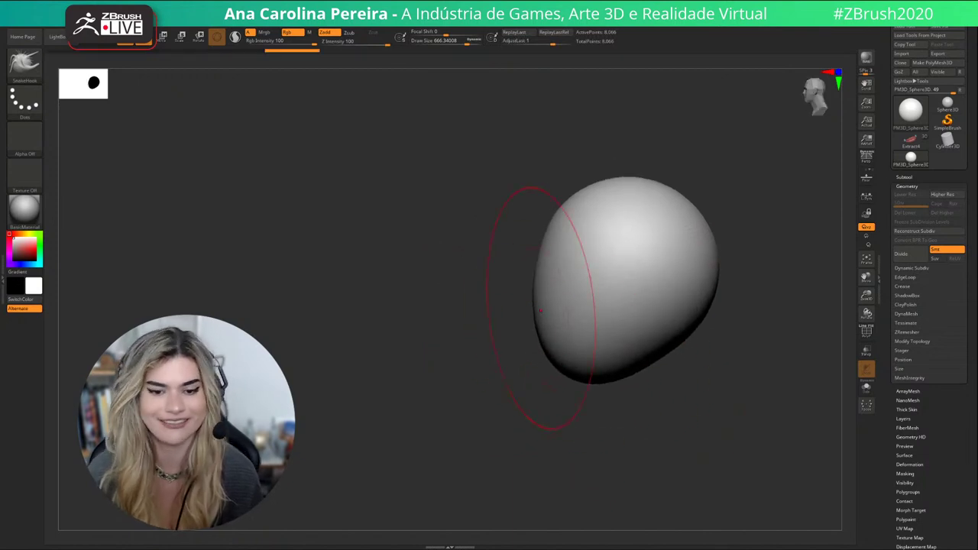
Reduce the draw size to about 533 and flatten the face and forehead profile in side view.
key("space")
mouse_move(546, 306)
left_mouse_down()
mouse_move(538, 305)
mouse_move(546, 315)
left_mouse_up()
left_click_drag(549, 368, 527, 365, "alt")
left_click_drag(547, 222, 564, 191)
left_click_drag(686, 204, 665, 208, "alt")
left_click_drag(638, 297, 642, 298)
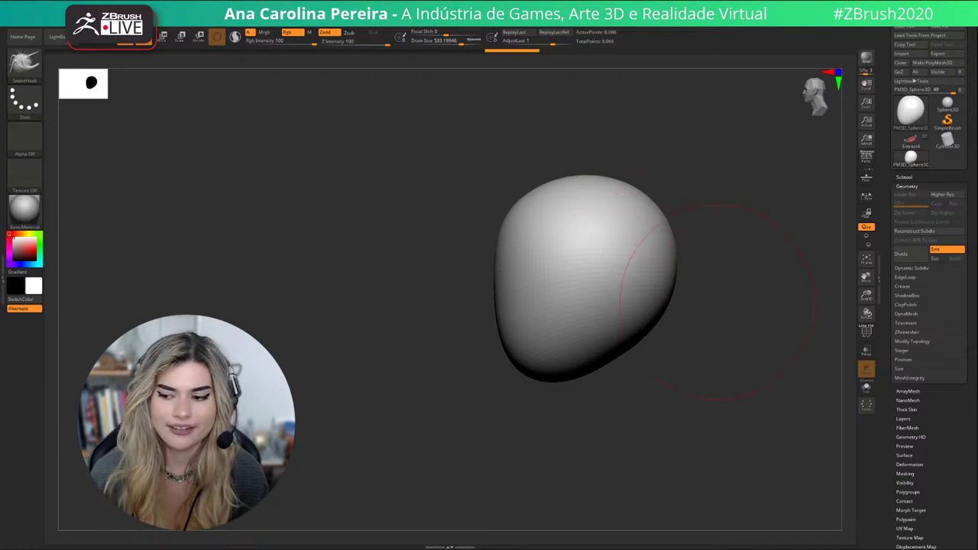
Push in the back of the head and narrow its sides in front view.
mouse_move(723, 292)
left_mouse_down("alt")
mouse_move(698, 293)
mouse_move(734, 306)
left_mouse_up("alt")
left_click_drag(665, 302, 648, 300)
mouse_move(723, 264)
left_mouse_down()
mouse_move(668, 258)
mouse_move(718, 275)
mouse_move(654, 303)
left_mouse_up()
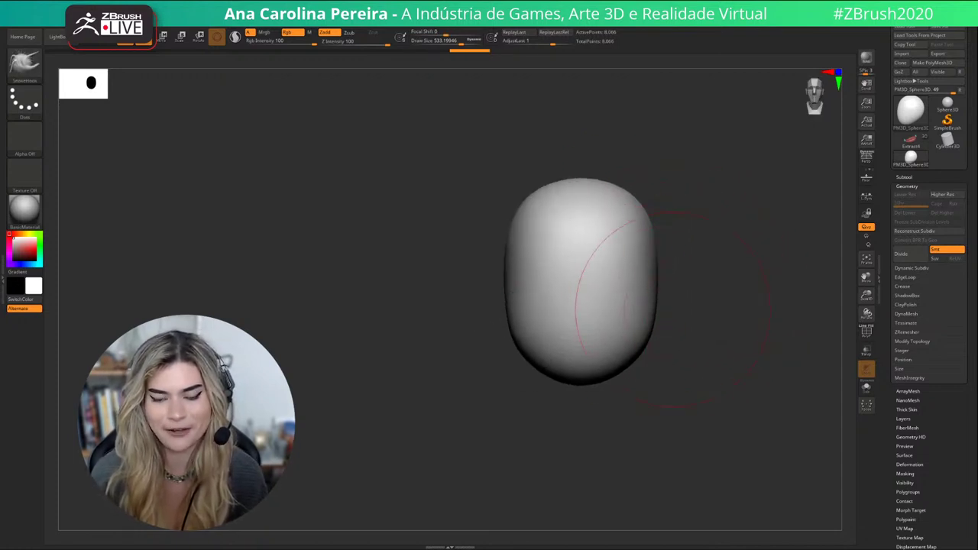
left_click_drag(647, 354, 642, 348)
left_click_drag(683, 321, 666, 329, "alt")
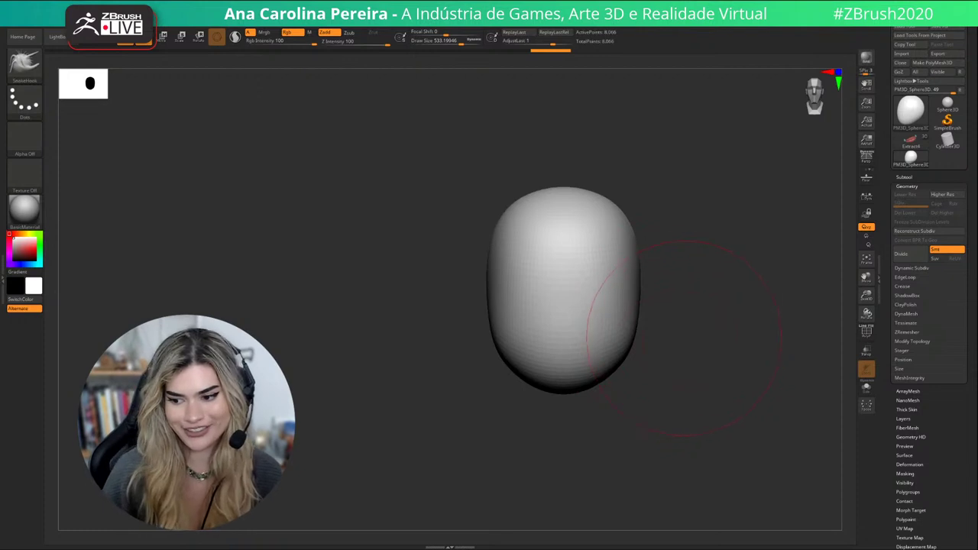
Set the draw size to about 525 and refine the width of the head's lower sides.
key("space")
mouse_move(677, 303)
left_mouse_down()
mouse_move(677, 317)
mouse_move(652, 337)
mouse_move(668, 338)
left_mouse_up()
key("space")
left_click_drag(662, 332, 672, 335)
key("space")
mouse_move(690, 329)
left_mouse_down()
mouse_move(699, 328)
mouse_move(665, 333)
left_mouse_up()
key("space")
left_click_drag(555, 259, 559, 259)
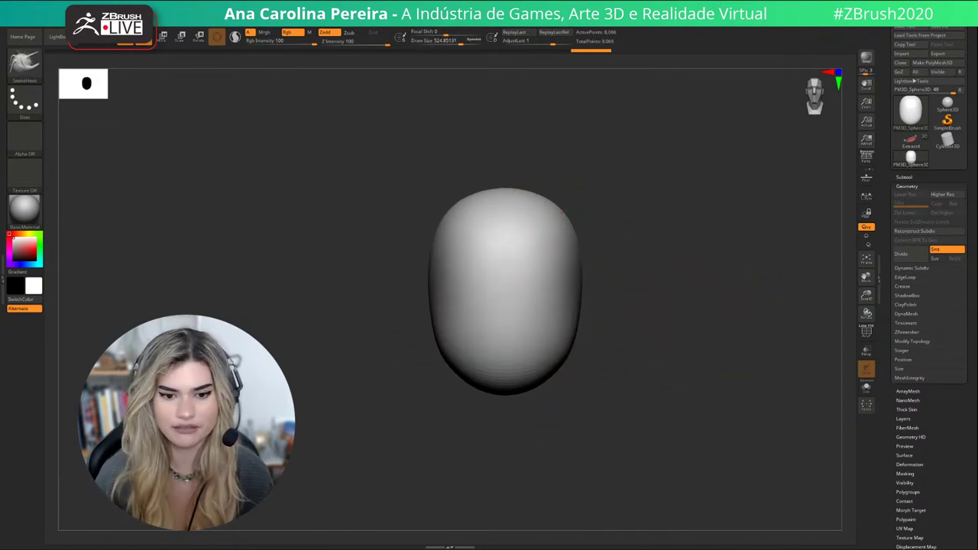
Reduce the draw size to about 365 and taper the head's sides inward at cheek level.
key("space")
left_click_drag(537, 333, 528, 332)
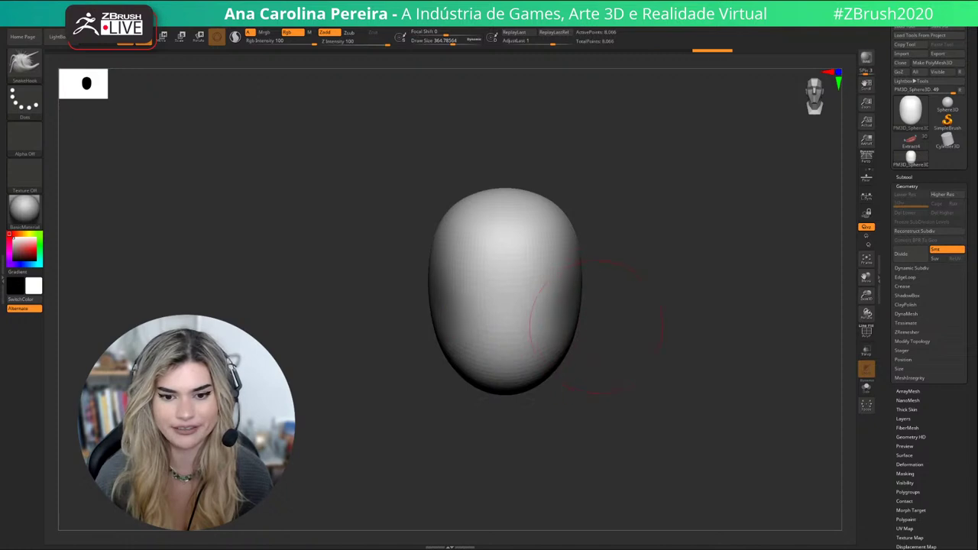
left_click_drag(598, 329, 507, 329)
left_click_drag(712, 406, 670, 398, "alt")
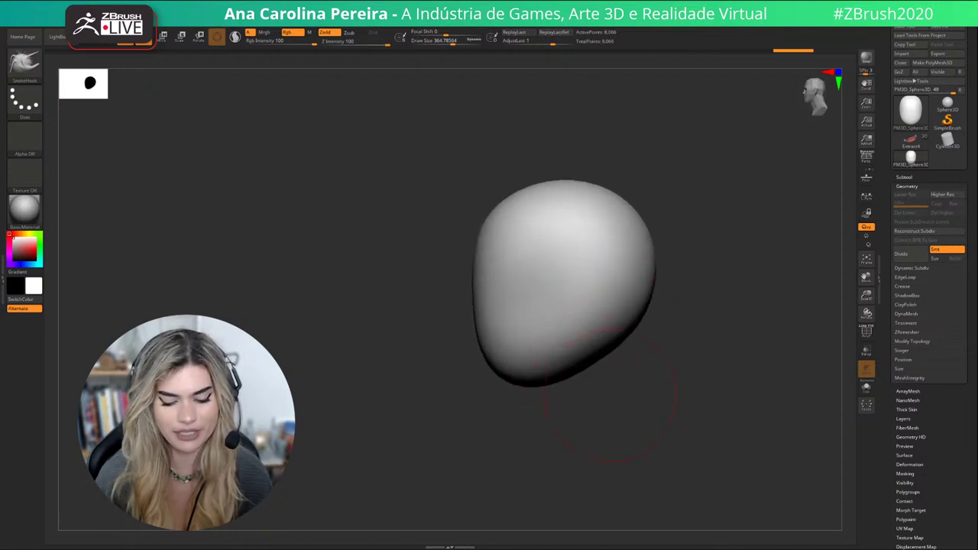
Carve a vertical groove behind the jaw with the DamStandard brush at a draw size of about 508.
key("b")
key("d")
key("s")
key("space")
left_click_drag(540, 389, 547, 389)
mouse_move(589, 260)
left_mouse_down()
mouse_move(581, 374)
mouse_move(556, 353)
mouse_move(562, 317)
left_mouse_up()
mouse_move(568, 238)
left_mouse_down()
mouse_move(579, 367)
mouse_move(569, 337)
left_mouse_up()
left_click_drag(596, 382, 612, 422)
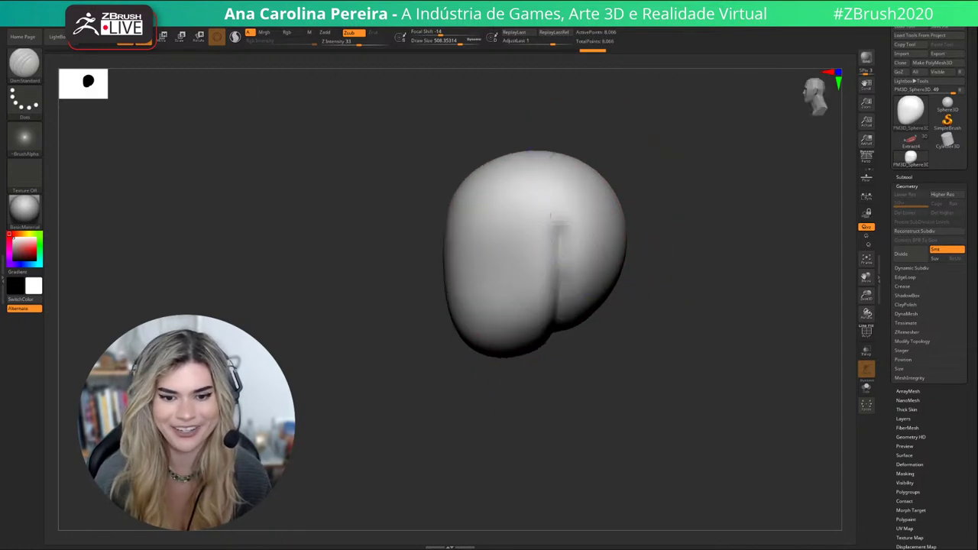
Deepen the groove separating the jaw from the back of the skull down to the head's underside.
left_click_drag(557, 229, 546, 330)
mouse_move(566, 398)
left_mouse_down()
mouse_move(688, 386)
mouse_move(565, 390)
mouse_move(592, 388)
left_mouse_up()
left_click_drag(488, 253, 508, 323)
left_click_drag(528, 394, 457, 390)
left_click_drag(565, 287, 573, 330)
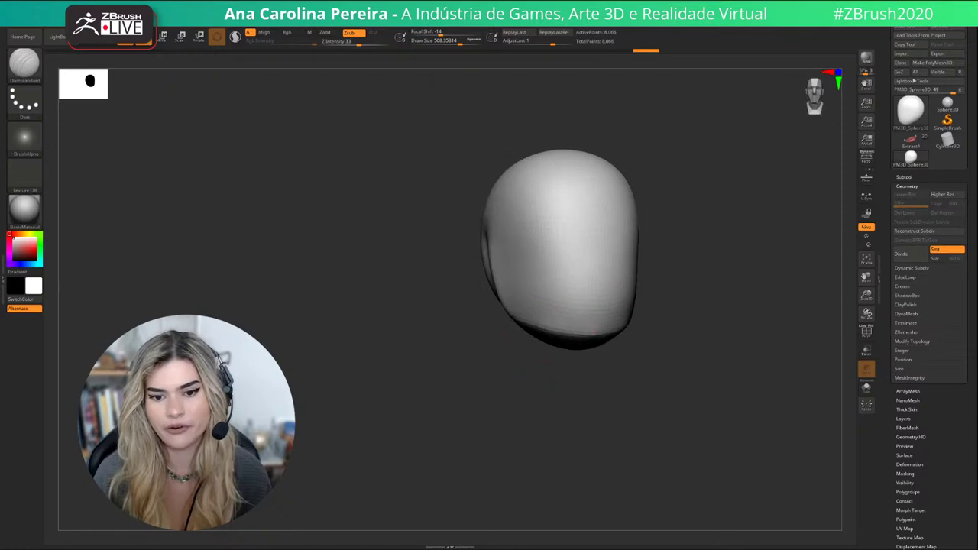
mouse_move(688, 356)
left_mouse_down()
mouse_move(616, 349)
mouse_move(663, 361)
mouse_move(633, 363)
mouse_move(596, 354)
left_mouse_up()
Push the sides of the face inward at cheek level with the Move brush at a draw size of about 351.
key("b")
key("m")
key("v")
key("s")
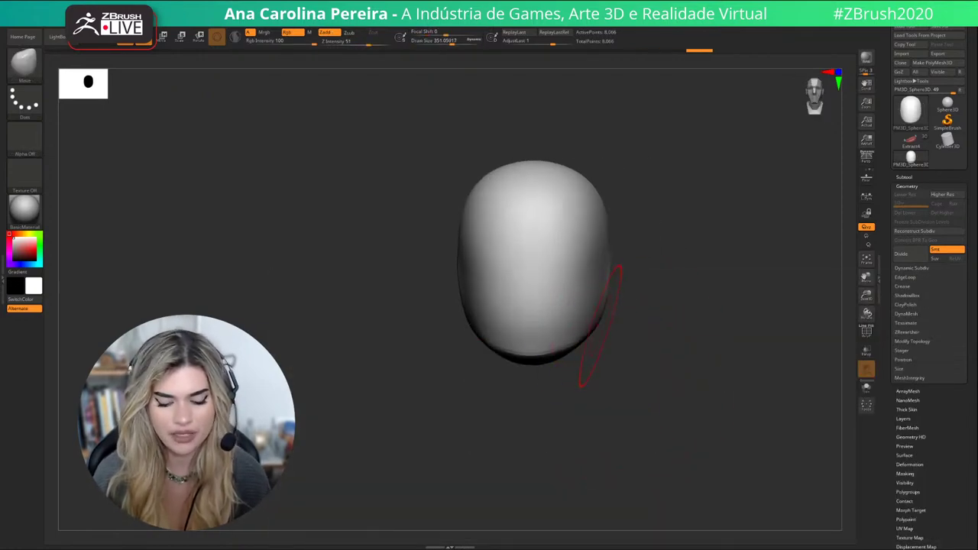
key("b")
key("v")
left_click_drag(602, 300, 591, 307)
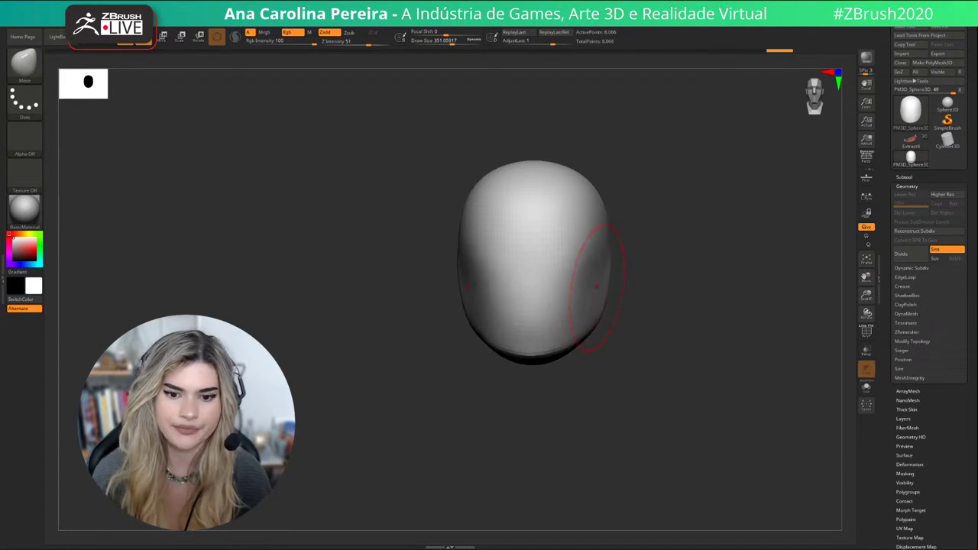
mouse_move(692, 285)
left_mouse_down()
mouse_move(636, 286)
mouse_move(650, 317)
left_mouse_up()
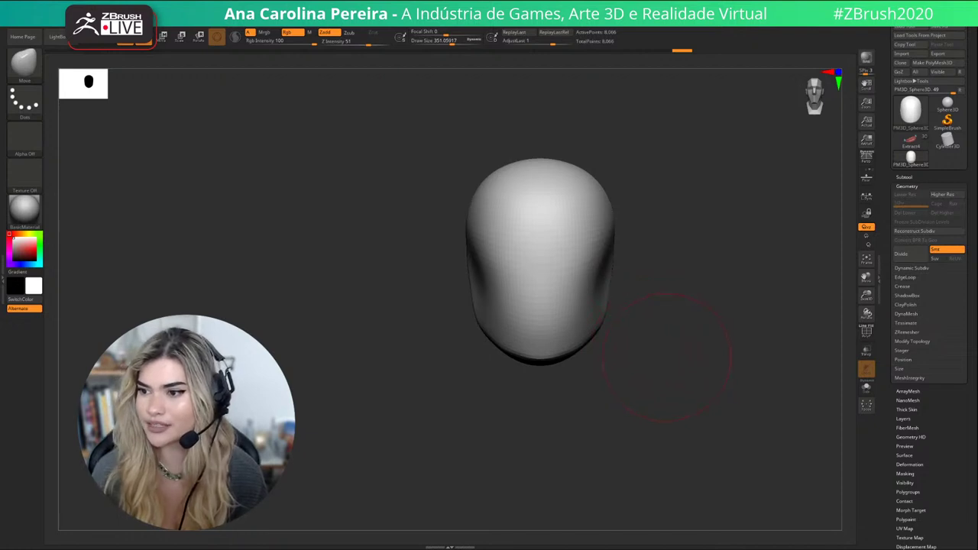
Taper the lower face and push in the eye area, reducing the Move brush's draw size to about 234.
mouse_move(668, 357)
left_mouse_down("alt")
mouse_move(645, 386)
mouse_move(629, 348)
mouse_move(662, 345)
mouse_move(614, 338)
left_mouse_up("alt")
key("s")
left_click_drag(636, 340, 610, 340)
key("s")
left_click_drag(551, 288, 548, 310)
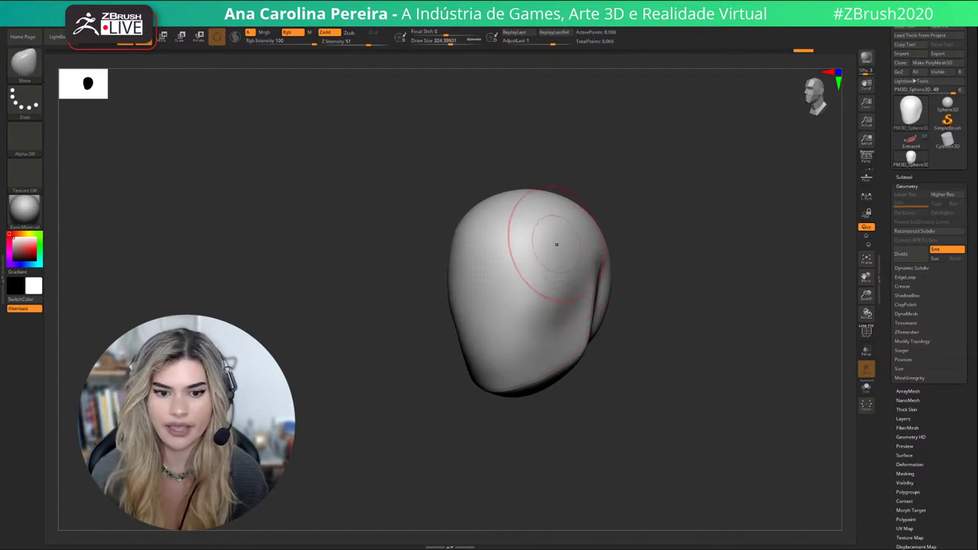
left_click_drag(523, 267, 531, 275)
key("space")
mouse_move(535, 273)
left_mouse_down()
mouse_move(526, 273)
mouse_move(532, 285)
left_mouse_up()
left_click_drag(633, 252, 689, 257)
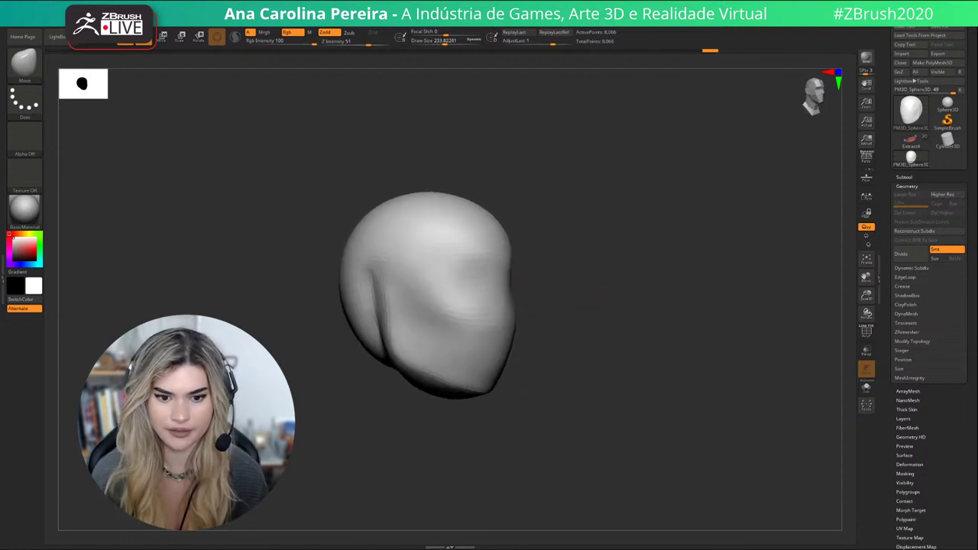
Press in the nose bridge in profile and adjust the face with the draw size raised to about 286.
left_click_drag(511, 290, 500, 288)
mouse_move(600, 288)
left_mouse_down()
mouse_move(501, 305)
mouse_move(493, 321)
left_mouse_up()
key("space")
left_click_drag(535, 265, 533, 274)
mouse_move(674, 263)
left_mouse_down()
mouse_move(616, 258)
mouse_move(671, 264)
mouse_move(608, 347)
mouse_move(626, 360)
left_mouse_up()
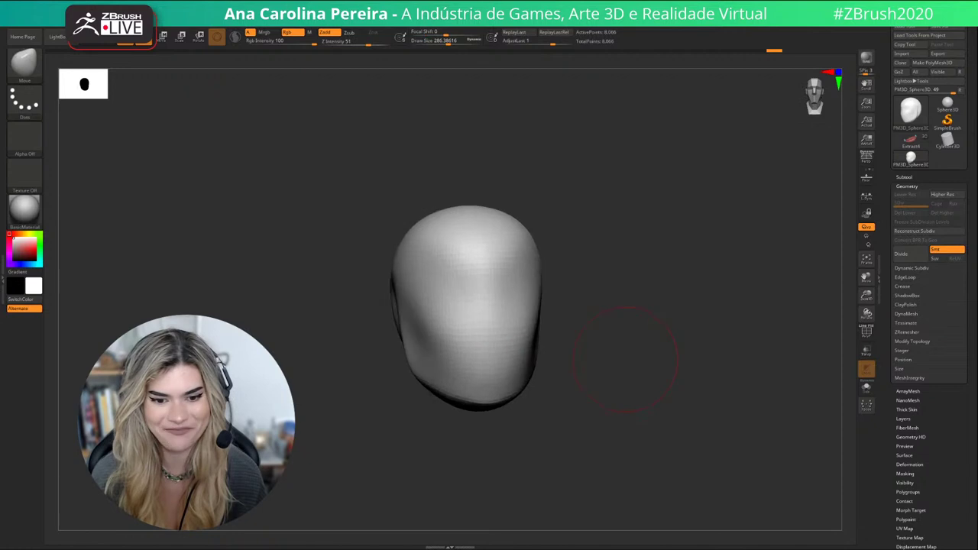
Mask a patch on the head's underside and invert the mask so only the neck base can be moved.
mouse_move(566, 394)
left_mouse_down()
mouse_move(596, 344)
mouse_move(589, 359)
mouse_move(553, 345)
mouse_move(560, 359)
left_mouse_up()
key("b")
key("c")
key("b")
left_click(553, 345, "ctrl")
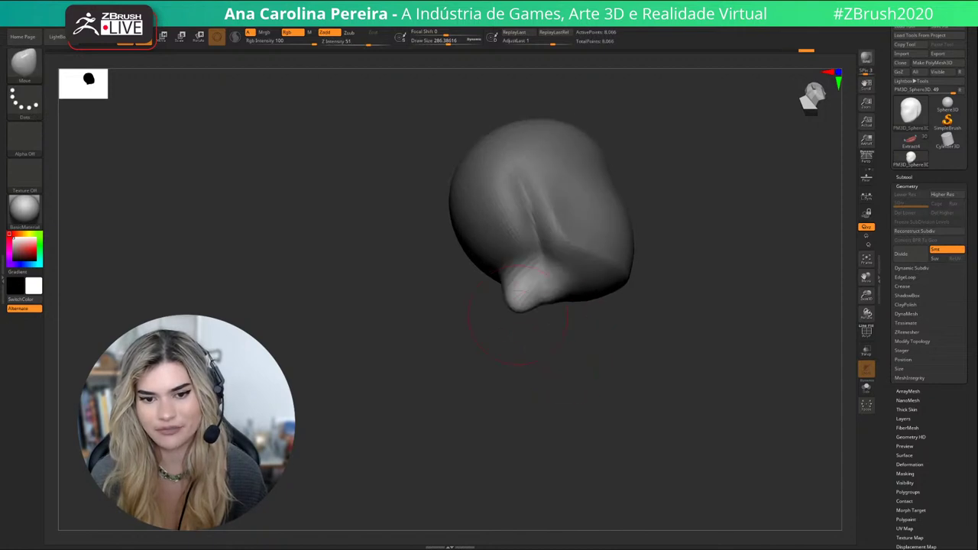
Pull the unmasked area down and back into a neck with the Move brush at a draw size of about 407.
key("space")
left_click_drag(520, 316, 541, 344)
mouse_move(465, 337)
left_mouse_down()
mouse_move(436, 350)
mouse_move(460, 354)
left_mouse_up()
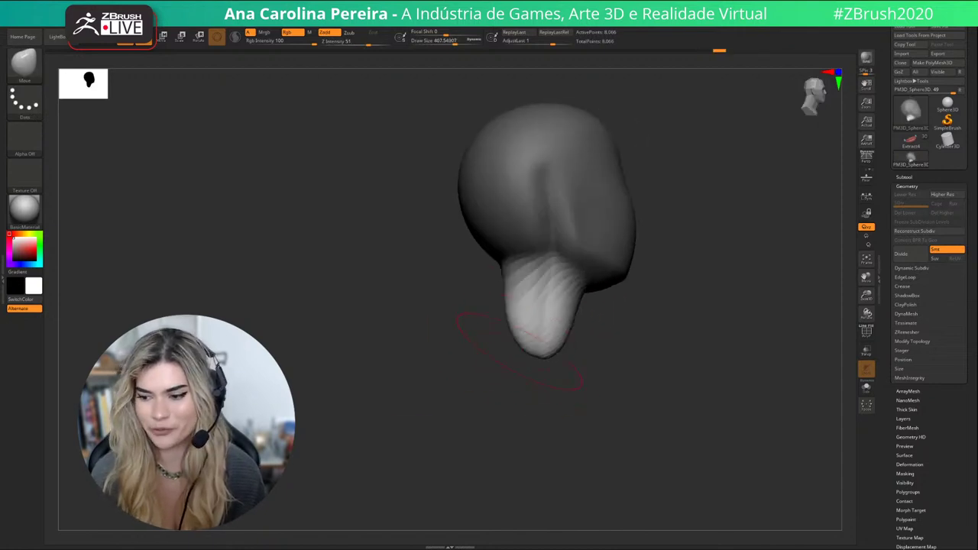
left_click_drag(524, 329, 470, 345)
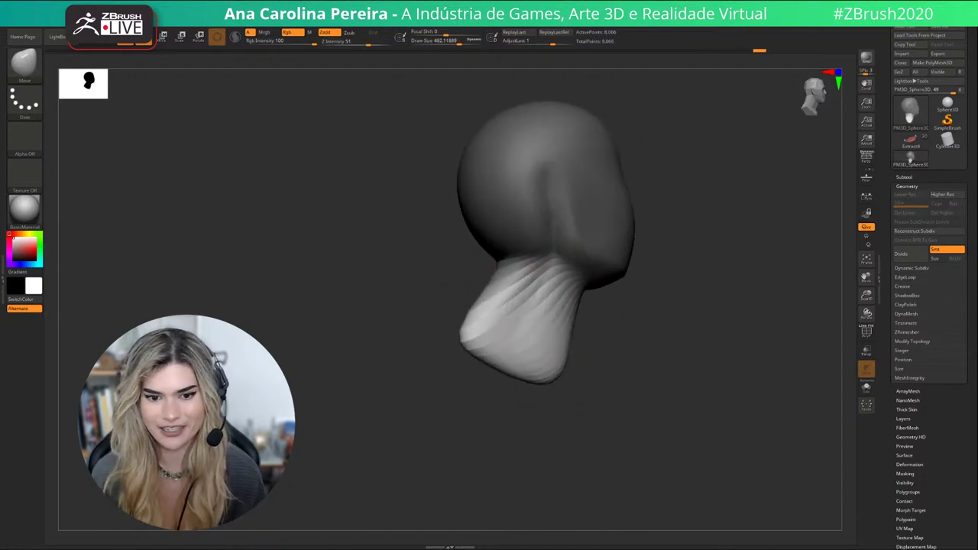
Clear the mask and smooth the neck where it joins the skull and jaw.
left_click_drag(734, 382, 638, 367)
mouse_move(608, 333)
left_mouse_down()
mouse_move(636, 317)
mouse_move(646, 324)
mouse_move(627, 291)
mouse_move(641, 281)
left_mouse_up()
mouse_move(677, 237)
left_mouse_down("shift")
mouse_move(669, 308)
mouse_move(618, 294)
mouse_move(621, 285)
mouse_move(684, 279)
mouse_move(649, 256)
left_mouse_up("shift")
mouse_move(562, 246)
left_mouse_down("shift")
mouse_move(614, 246)
mouse_move(594, 282)
left_mouse_up("shift")
left_click_drag(688, 350, 615, 367)
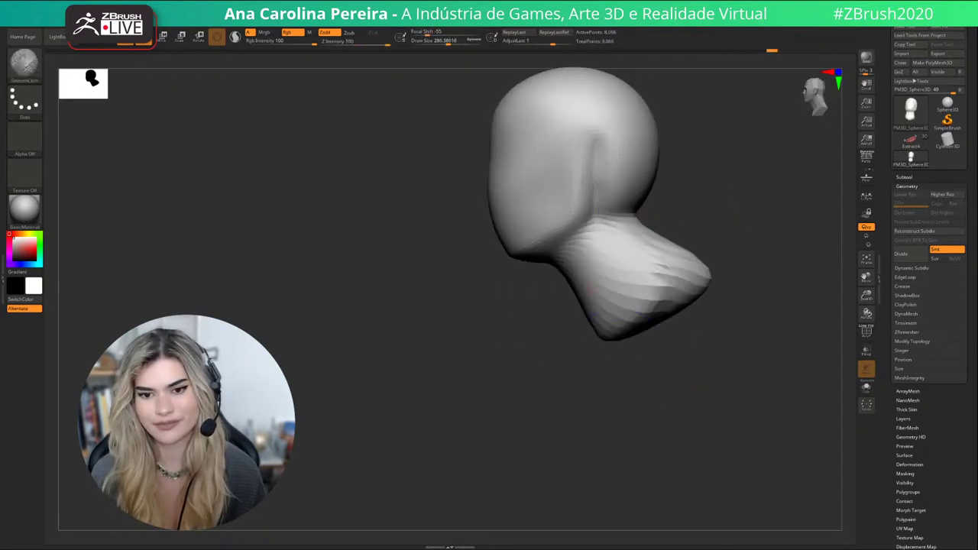
mouse_move(633, 243)
left_mouse_down("shift")
mouse_move(615, 222)
mouse_move(623, 197)
mouse_move(648, 233)
left_mouse_up("shift")
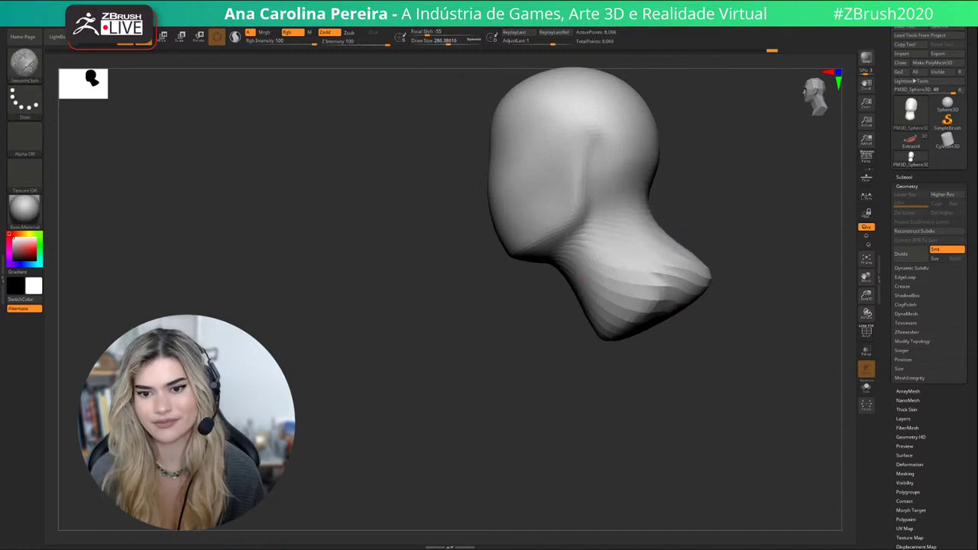
mouse_move(631, 268)
left_mouse_down("shift")
mouse_move(659, 237)
mouse_move(662, 246)
left_mouse_up("shift")
Adjust the jaw and neck contours with the Move brush at a draw size of about 318.
mouse_move(673, 222)
left_mouse_down()
mouse_move(698, 218)
mouse_move(646, 254)
mouse_move(546, 425)
left_mouse_up()
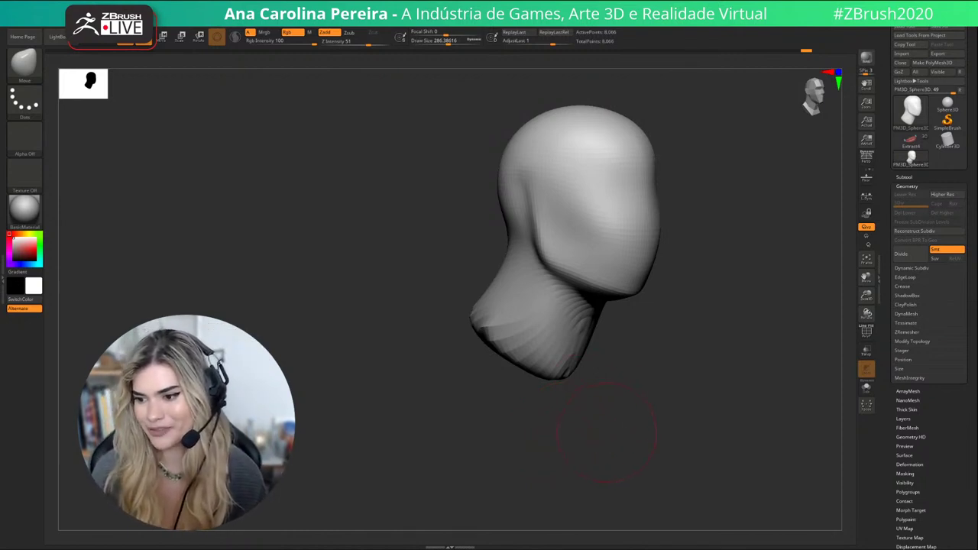
left_click_drag(607, 433, 597, 436, "alt")
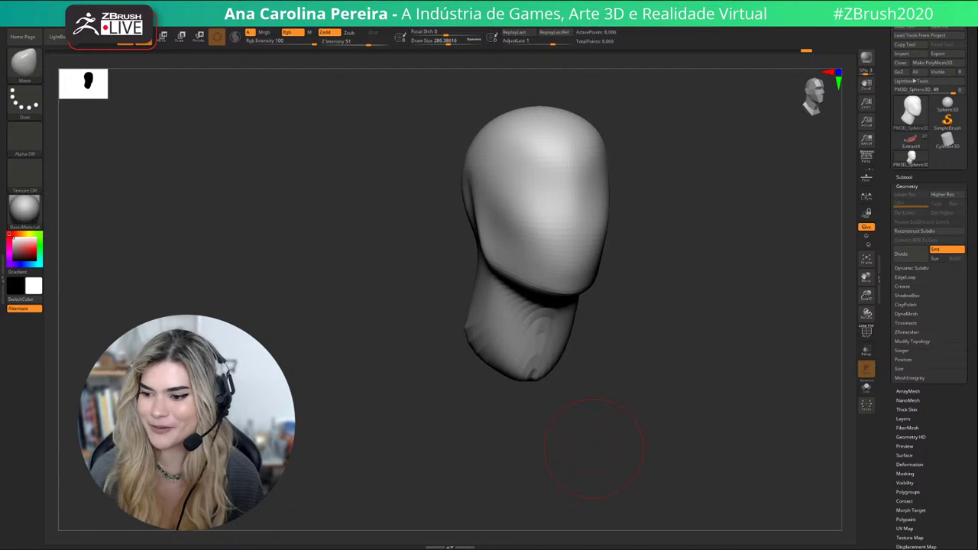
left_click_drag(593, 446, 590, 444)
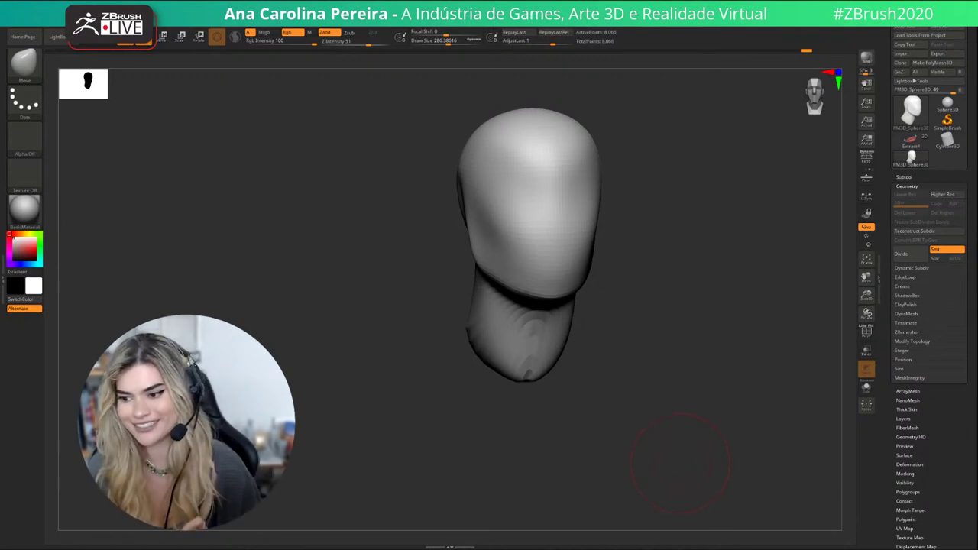
left_click_drag(679, 460, 680, 453)
key("space")
mouse_move(618, 389)
left_mouse_down()
mouse_move(604, 389)
mouse_move(624, 374)
left_mouse_up()
left_click_drag(631, 369, 605, 357)
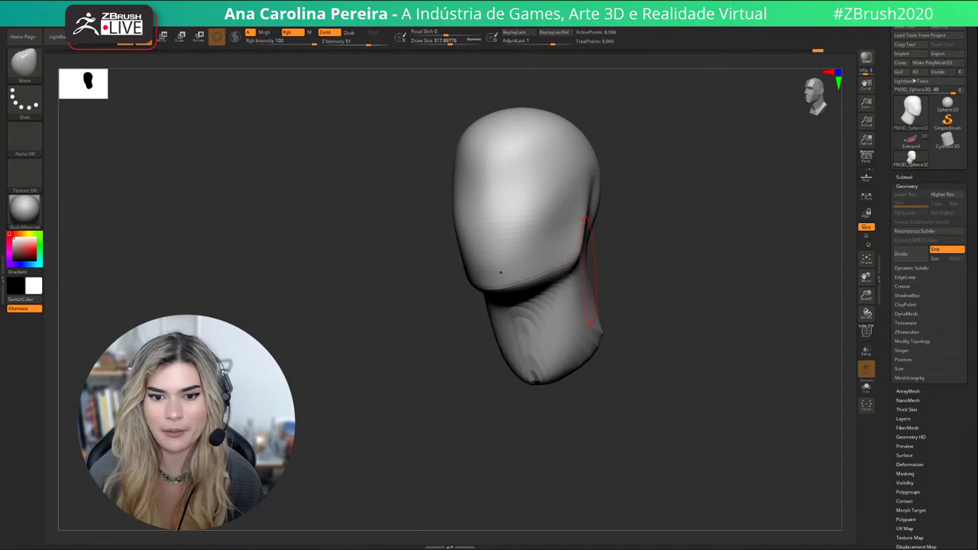
mouse_move(616, 278)
left_mouse_down()
mouse_move(607, 282)
mouse_move(621, 293)
mouse_move(593, 298)
mouse_move(544, 286)
mouse_move(604, 362)
left_mouse_up()
mouse_move(638, 359)
left_mouse_down()
mouse_move(692, 329)
mouse_move(635, 321)
left_mouse_up()
mouse_move(616, 268)
left_mouse_down()
mouse_move(657, 290)
mouse_move(642, 298)
mouse_move(665, 280)
left_mouse_up()
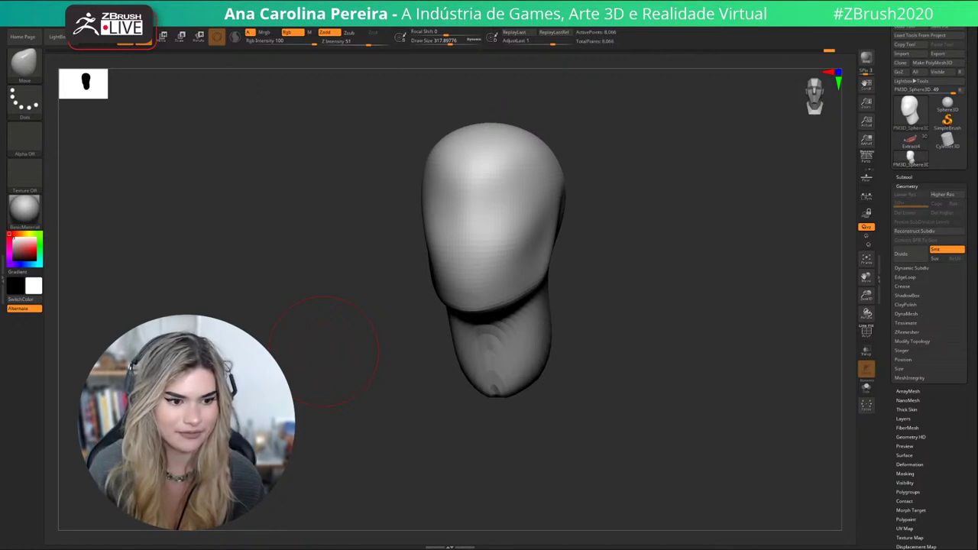
mouse_move(691, 239)
left_mouse_down("shift")
mouse_move(711, 240)
mouse_move(679, 240)
mouse_move(689, 241)
left_mouse_up("shift")
key("b")
key("m")
key("v")
key("space")
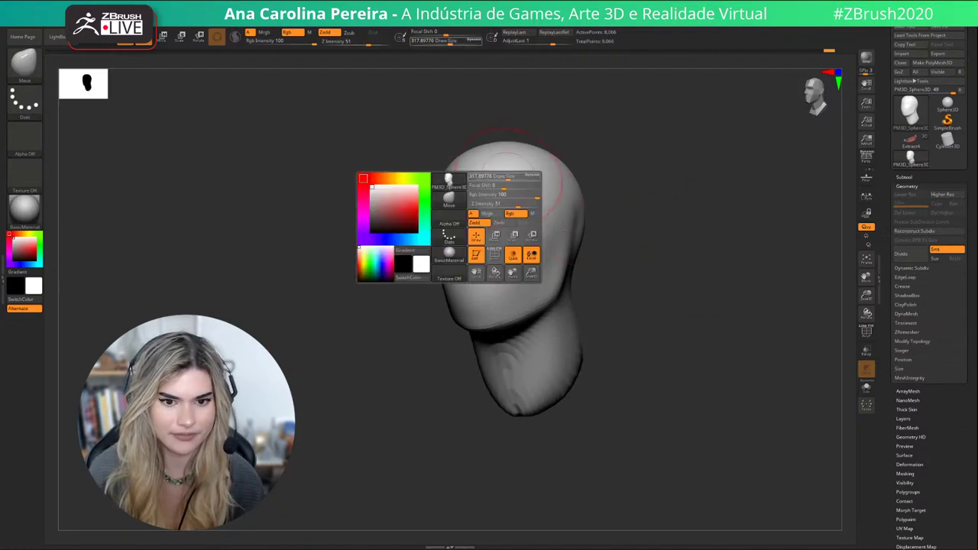
left_click_drag(508, 182, 547, 203)
key("ctrl+z")
Carve the brow line across the forehead and a cheek hollow with the DamStandard brush at a draw size of about 492.
key("b")
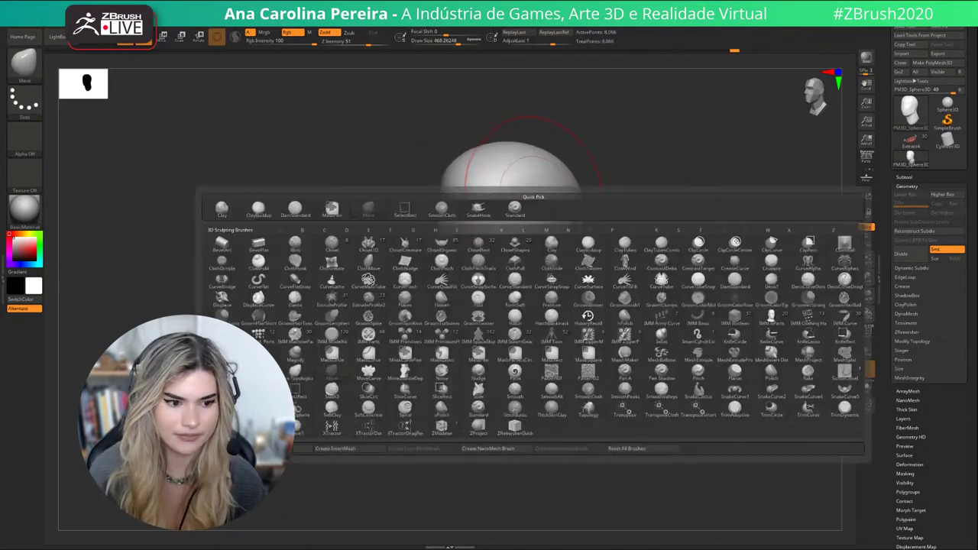
key("d")
key("s")
key("space")
mouse_move(445, 182)
left_mouse_down()
mouse_move(535, 197)
mouse_move(561, 242)
left_mouse_up()
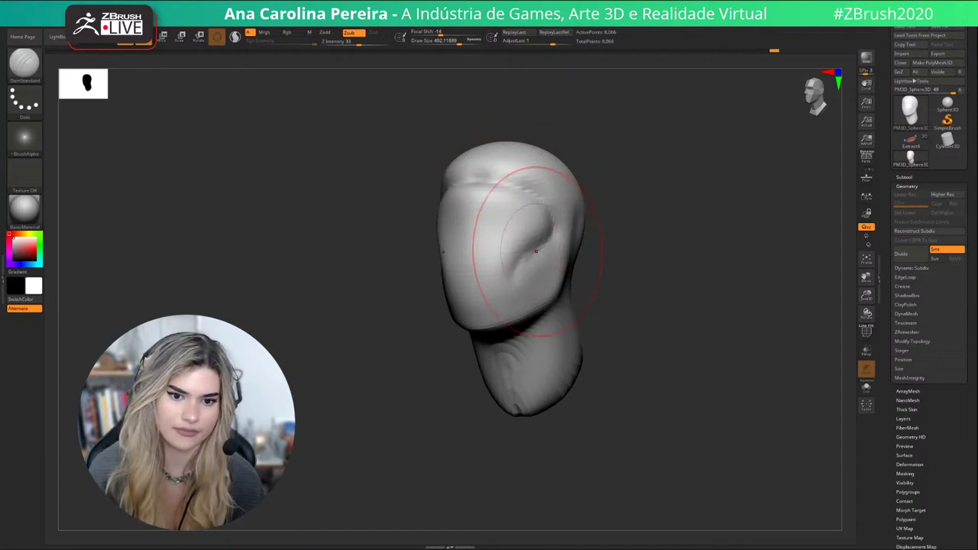
left_click_drag(551, 253, 528, 298)
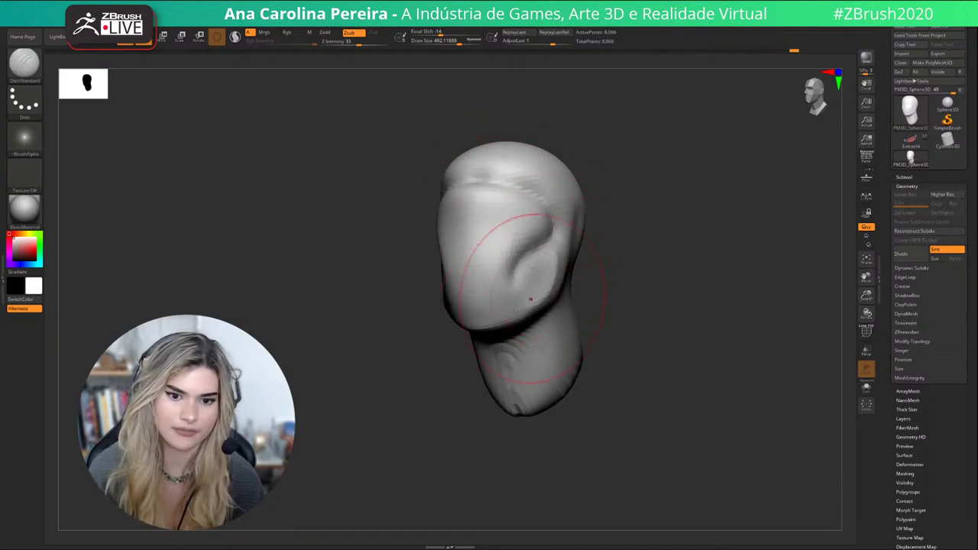
Smooth the carved brow line and soften the groove along the side of the face.
left_click_drag(604, 306, 673, 252)
left_click_drag(544, 182, 475, 187, "shift")
mouse_move(688, 252)
left_mouse_down()
mouse_move(604, 260)
mouse_move(589, 344)
mouse_move(642, 321)
mouse_move(613, 224)
left_mouse_up()
mouse_move(527, 221)
left_mouse_down("shift")
mouse_move(482, 233)
mouse_move(490, 296)
left_mouse_up("shift")
Carve grooves down the front of the neck to define the throat.
left_click_drag(451, 386, 457, 405)
left_click_drag(466, 458, 657, 443)
left_click_drag(487, 328, 519, 391)
left_click_drag(658, 443, 604, 382)
left_click_drag(708, 308, 676, 301, "alt")
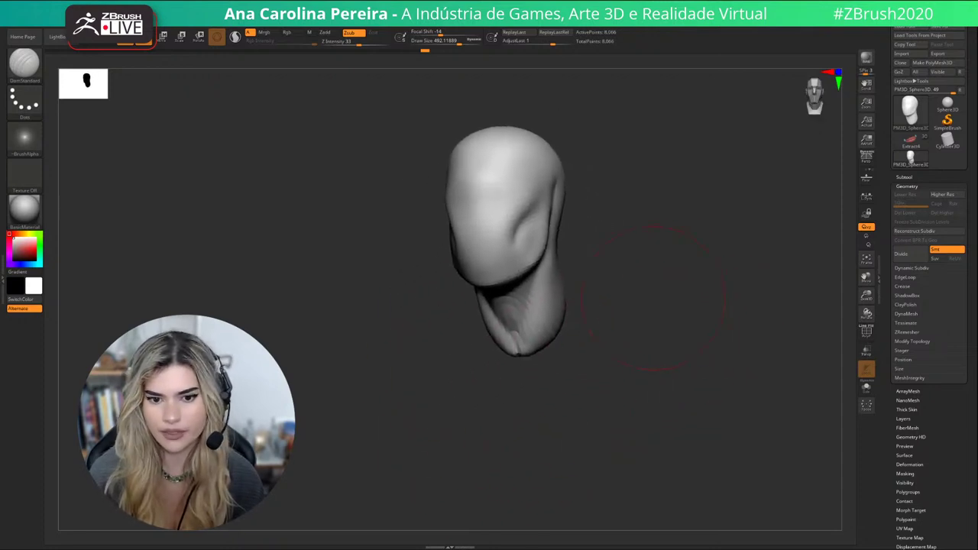
Append a sphere as a new subtool, make it active and align the view to the front.
left_click(904, 177)
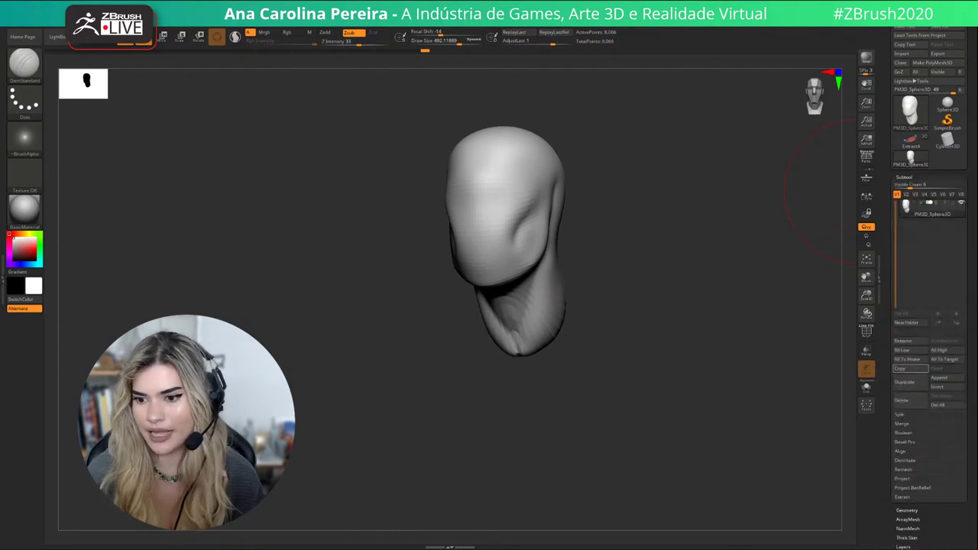
left_click(938, 378)
left_click(647, 393)
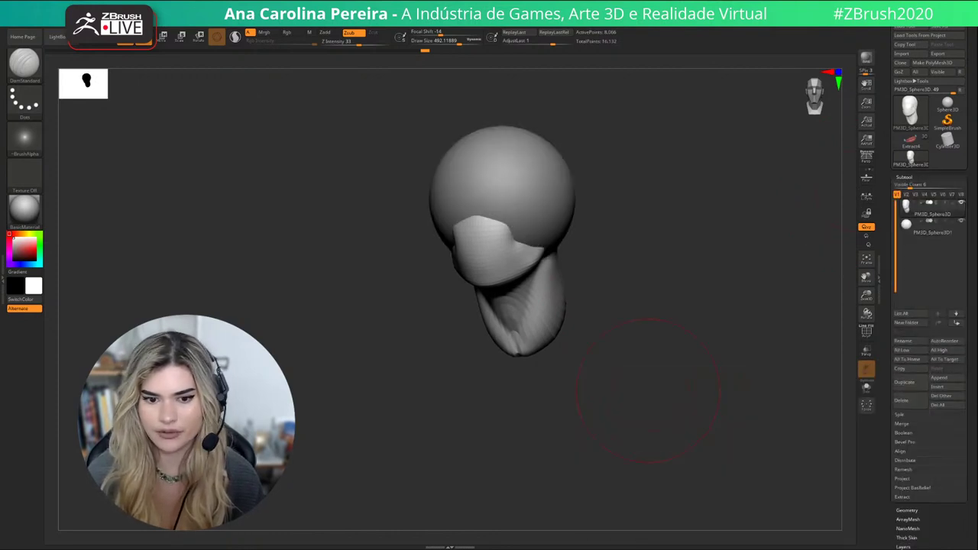
left_click(538, 203, "alt")
left_click_drag(603, 244, 631, 245, "shift")
Move the appended sphere down below the head to the base of the neck and rotate it about 37 degrees in side view.
key("e")
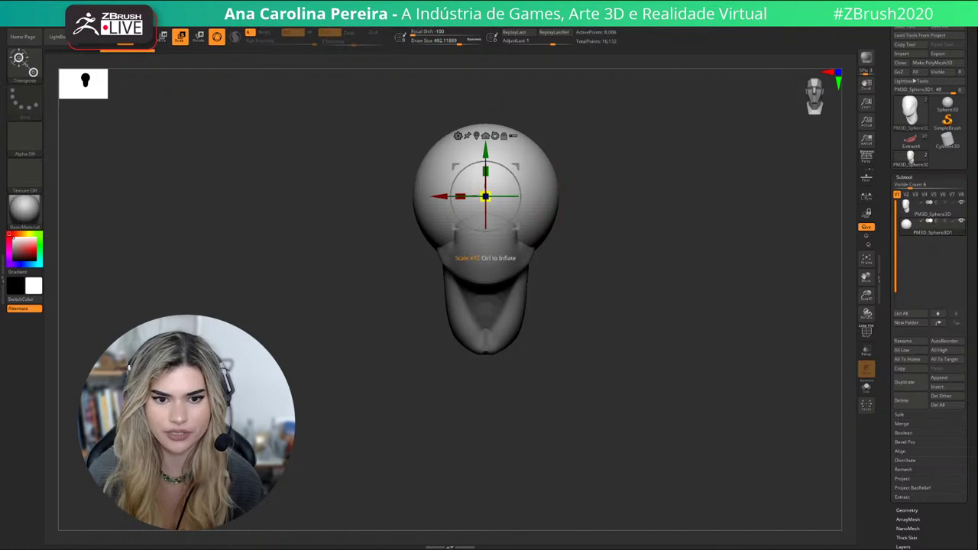
left_click_drag(485, 152, 486, 298)
left_click_drag(649, 332, 536, 336)
left_click_drag(517, 373, 605, 315)
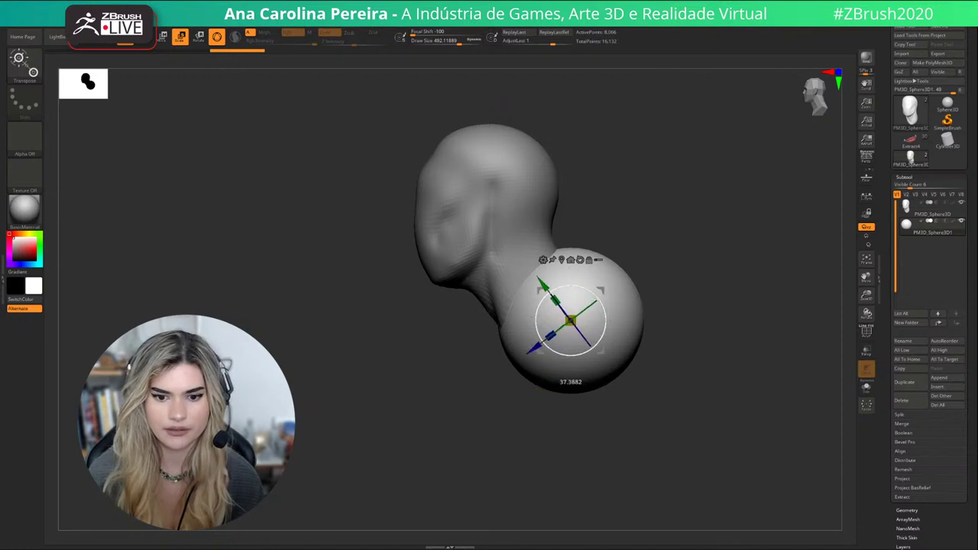
Reposition the appended sphere beneath the neck and stretch it sideways into a wide torso mass.
left_click_drag(550, 335, 559, 330)
left_click_drag(467, 359, 551, 359)
left_click_drag(547, 321, 528, 321)
left_click_drag(428, 367, 535, 371)
left_click_drag(603, 328, 610, 368)
key("q")
key("w")
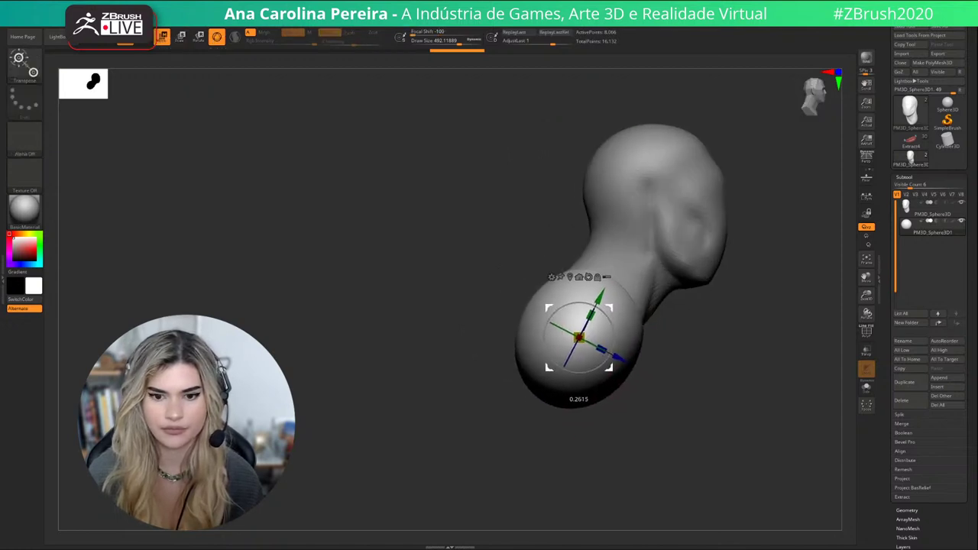
left_click_drag(578, 337, 593, 337)
left_click_drag(474, 428, 390, 428, "shift")
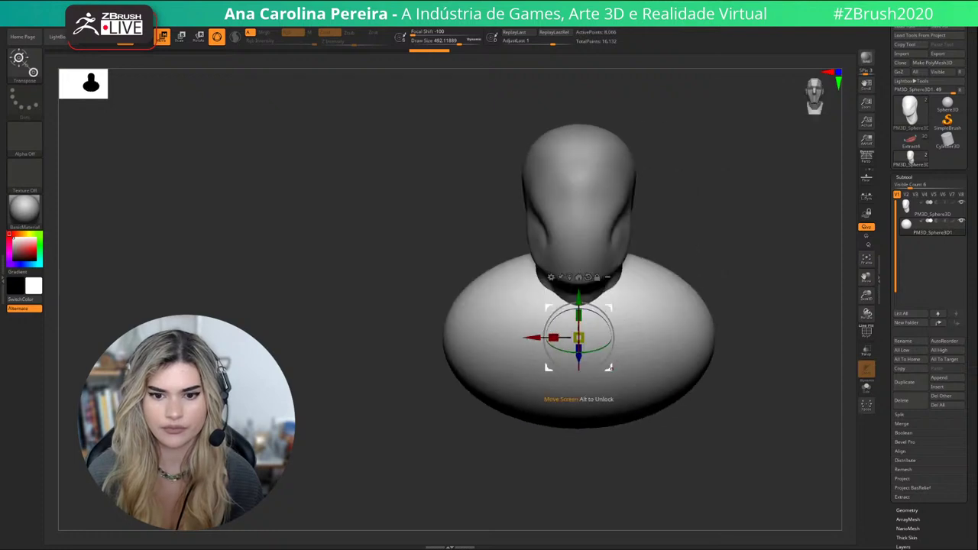
left_click_drag(610, 367, 613, 381)
mouse_move(658, 466)
left_mouse_down()
mouse_move(577, 459)
mouse_move(657, 467)
mouse_move(637, 447)
left_mouse_up()
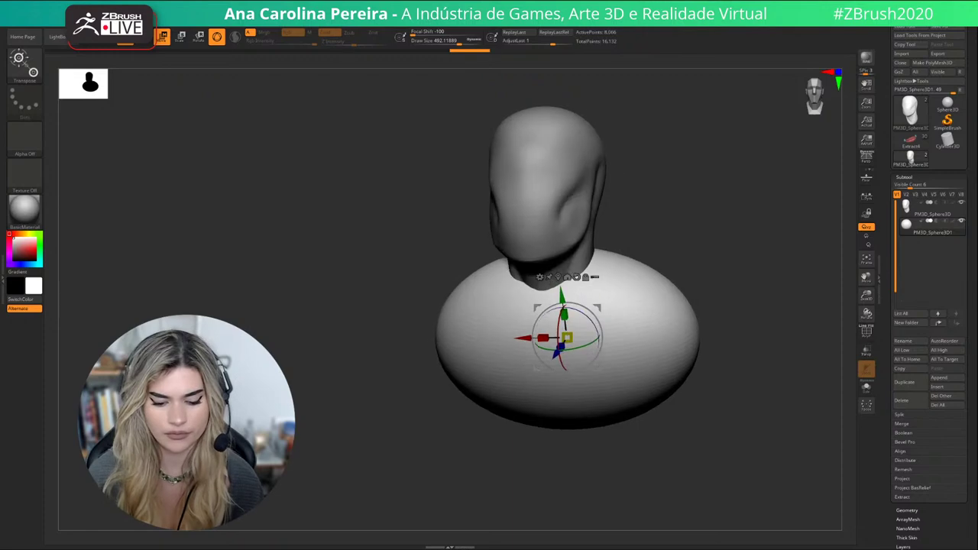
Switch to the SnakeHook brush and try pulling the top of the torso up toward the neck.
key("b")
key("s")
key("m")
left_click(612, 461)
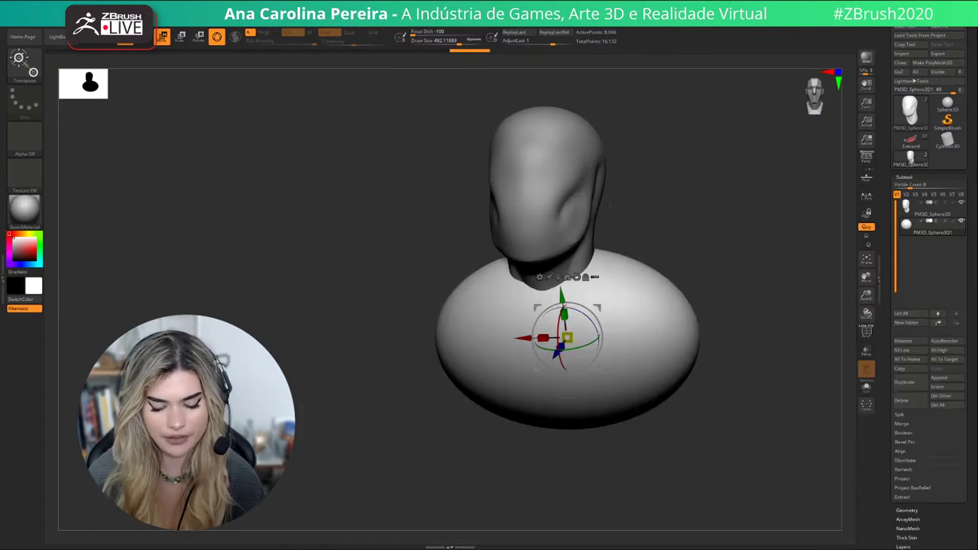
key("b")
key("s")
key("k")
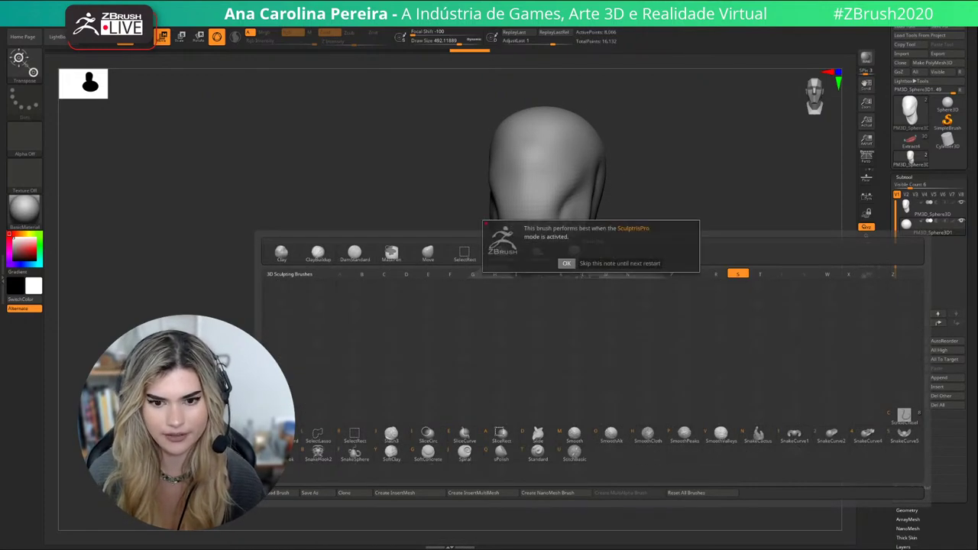
left_click(566, 264)
key("q")
mouse_move(650, 246)
left_mouse_down()
mouse_move(593, 247)
mouse_move(562, 231)
left_mouse_up()
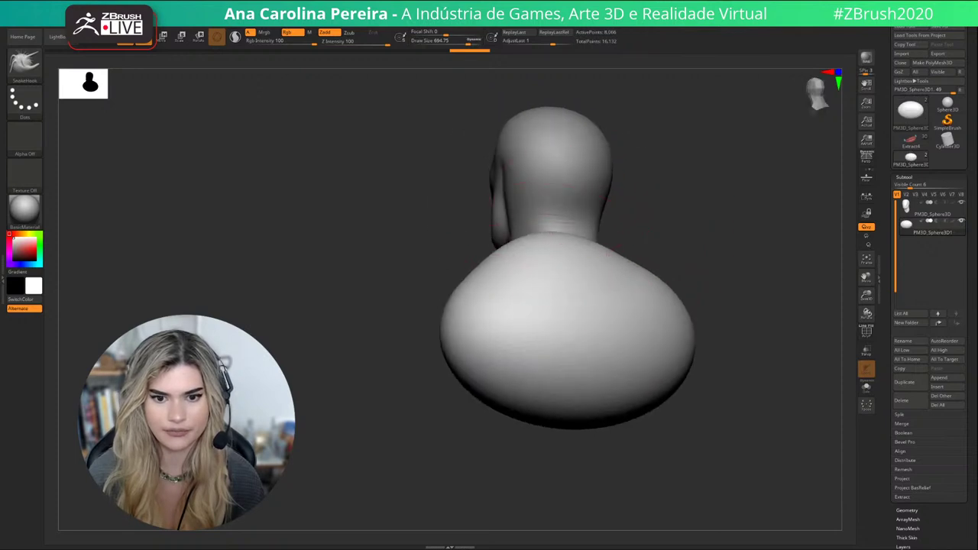
mouse_move(691, 241)
left_mouse_down()
mouse_move(646, 238)
mouse_move(665, 238)
left_mouse_up()
key("ctrl+z")
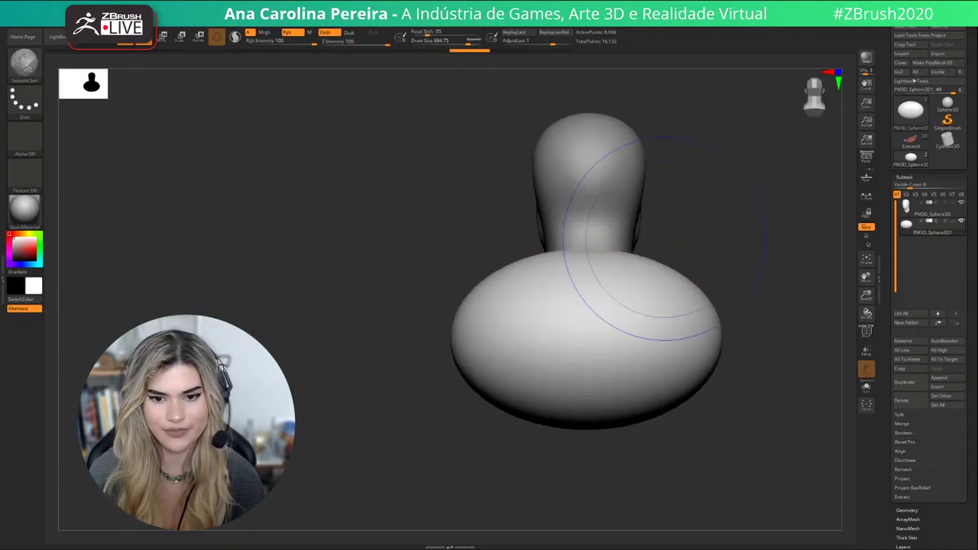
Set the brush size to about 648 and pull the torso's upper surface up to the neck as sloping shoulders.
mouse_move(655, 262)
right_mouse_down()
mouse_move(749, 317)
mouse_move(511, 293)
right_mouse_up()
key("space")
left_click(650, 277)
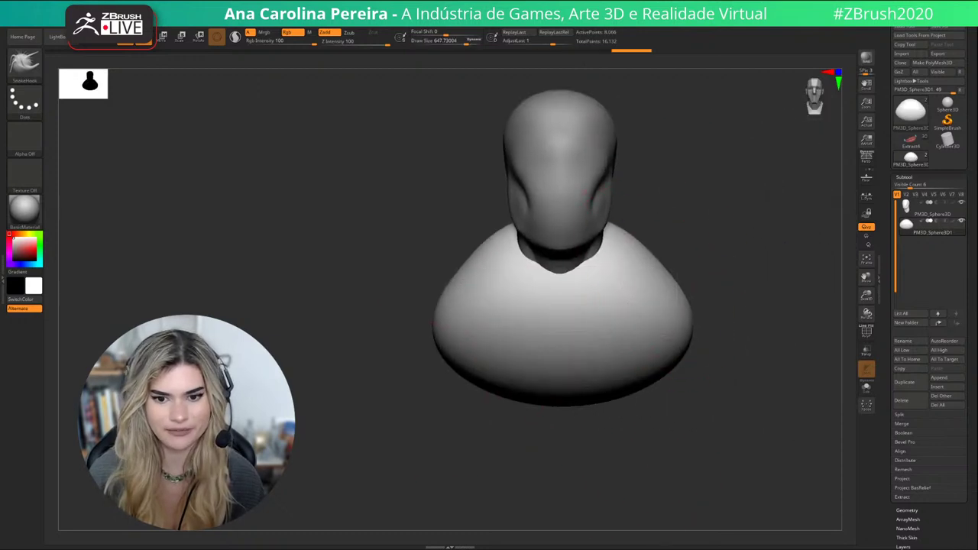
left_click_drag(659, 287, 679, 278)
right_click_drag(679, 400, 723, 428)
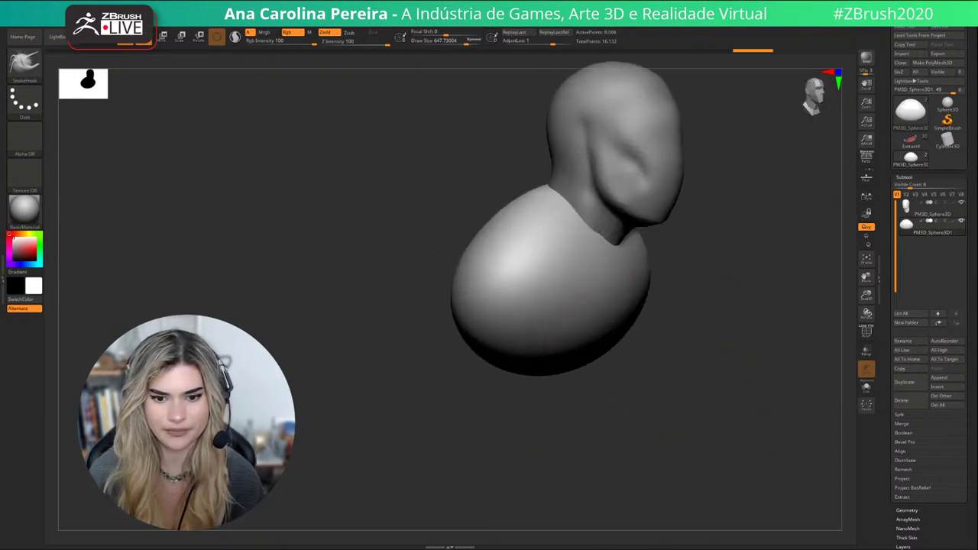
Pull the lower part of the torso downward on both sides to extend the chest.
left_click_drag(600, 317, 629, 333)
right_click_drag(723, 409, 683, 404)
left_click_drag(631, 337, 640, 369)
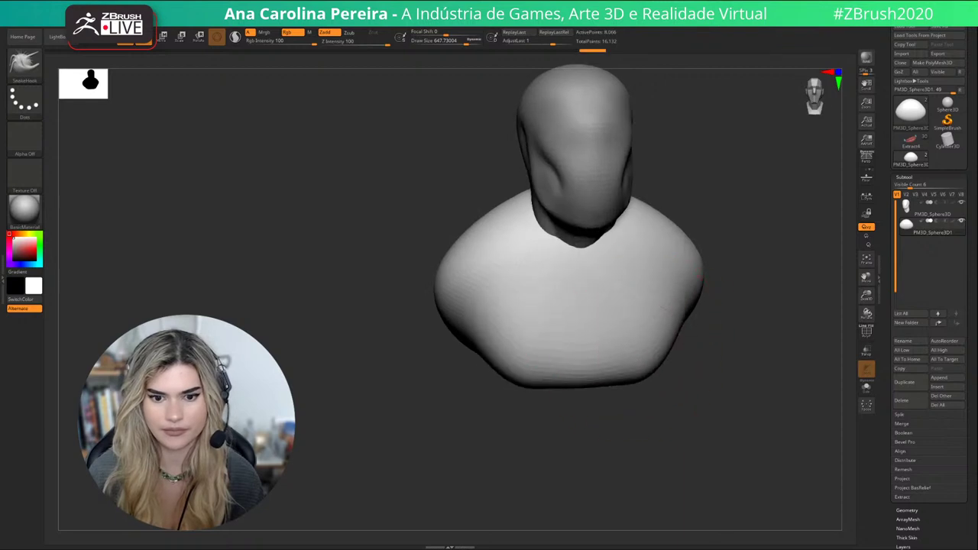
right_click_drag(657, 309, 692, 313)
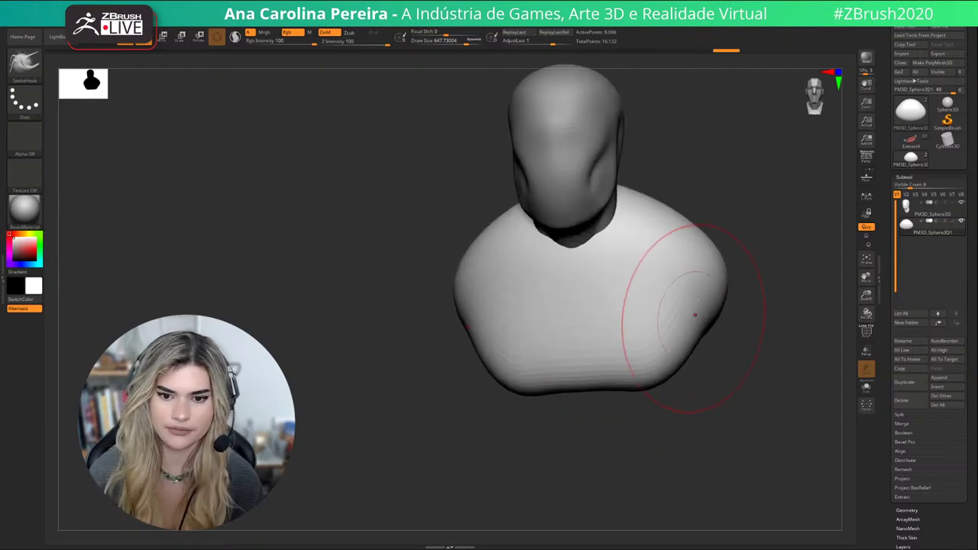
left_click_drag(656, 353, 665, 365)
right_click_drag(712, 367, 662, 362, "alt")
Reduce the brush size to about 460 and refine the bottom of the chest and the area below the shoulders.
key("bracketleft")
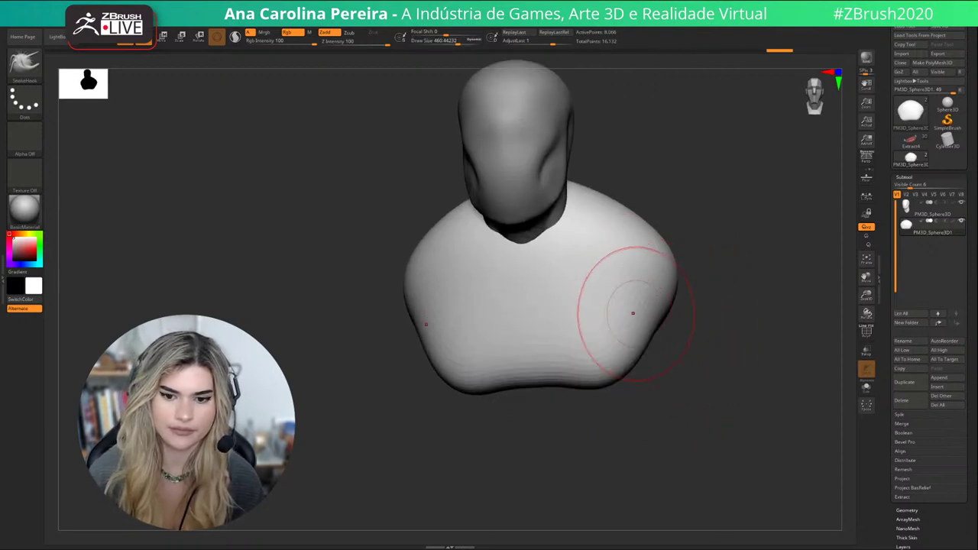
right_click_drag(679, 405, 673, 394)
left_click_drag(574, 366, 574, 380)
mouse_move(639, 364)
left_mouse_down()
mouse_move(629, 350)
mouse_move(646, 315)
mouse_move(639, 316)
left_mouse_up()
mouse_move(653, 399)
right_mouse_down("alt")
mouse_move(678, 420)
mouse_move(709, 413)
mouse_move(657, 416)
right_mouse_up("alt")
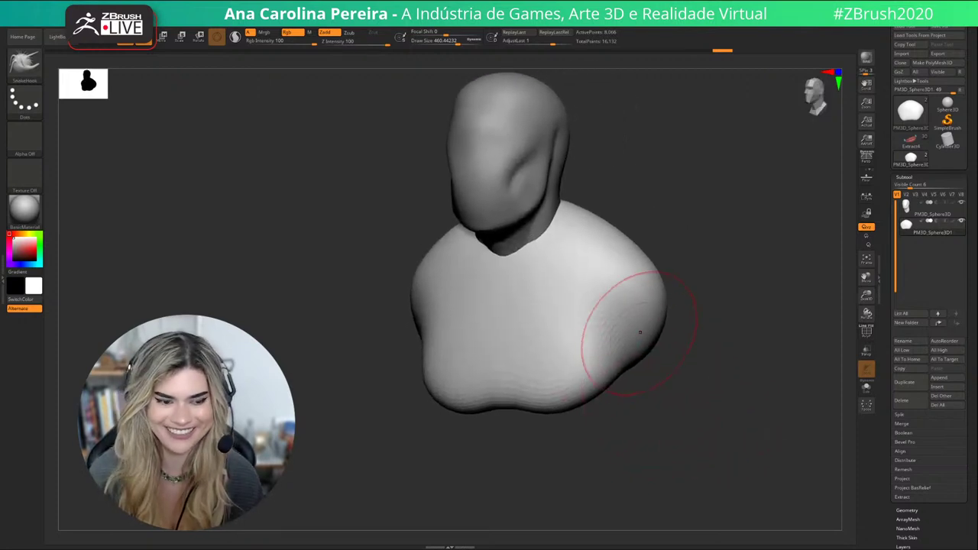
right_click_drag(632, 256, 644, 259)
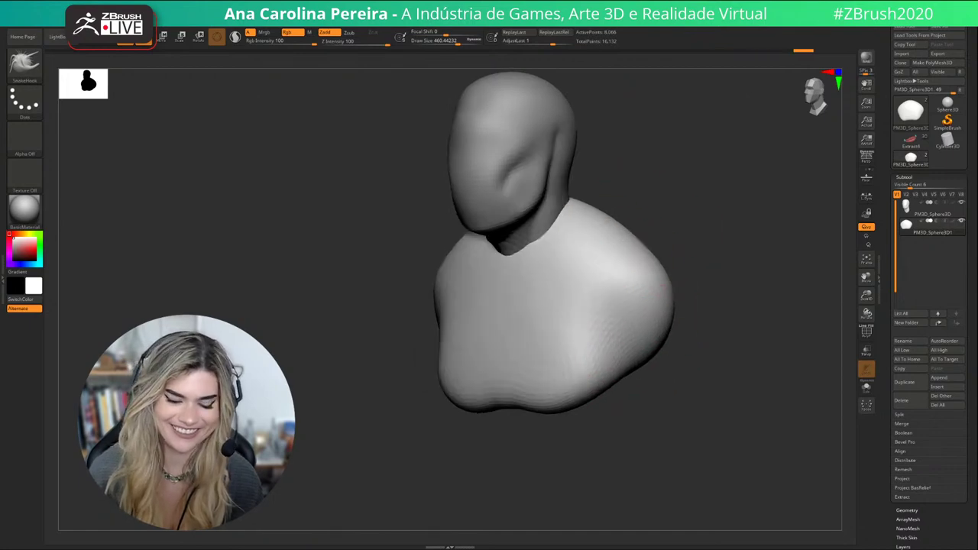
Switch to the DamStandard brush and carve the collarbone lines across the upper chest, redoing the first stroke.
key("b")
key("d")
key("s")
left_click_drag(539, 288, 616, 271)
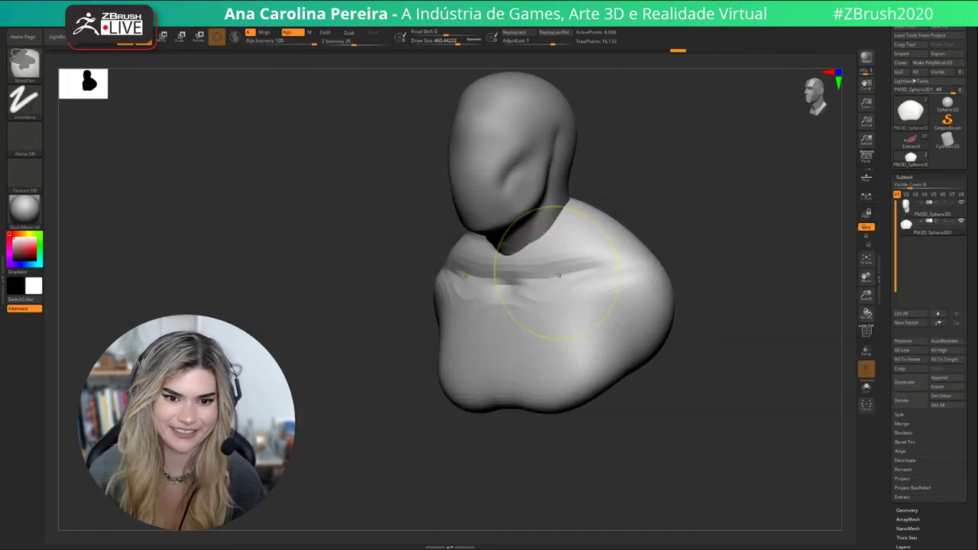
key("ctrl+z")
mouse_move(562, 224)
left_mouse_down()
mouse_move(545, 262)
mouse_move(505, 284)
mouse_move(520, 282)
mouse_move(507, 294)
mouse_move(603, 266)
left_mouse_up()
left_click_drag(544, 280, 603, 267)
Carve a groove along the side of the shoulder and a spine groove down the middle of the back.
right_click_drag(825, 264, 738, 234)
right_click_drag(558, 268, 642, 263)
left_click_drag(645, 258, 707, 288)
right_click_drag(718, 290, 644, 293, "alt")
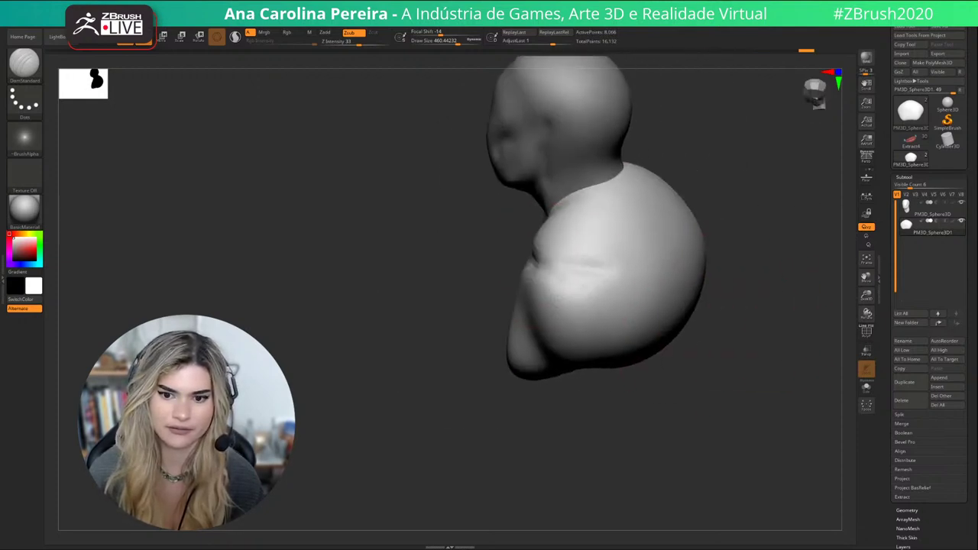
left_click_drag(579, 263, 657, 297)
right_click_drag(612, 175, 632, 183)
left_click_drag(634, 184, 681, 264)
right_click_drag(688, 279, 746, 275)
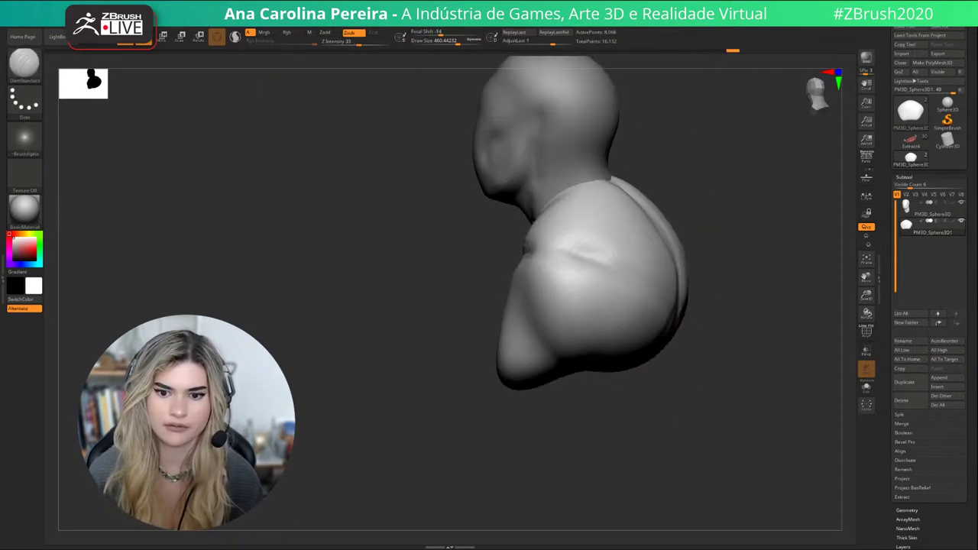
Smooth the carved lines across the collarbones and the shoulder.
right_click_drag(649, 264, 707, 257)
right_click_drag(757, 340, 665, 383)
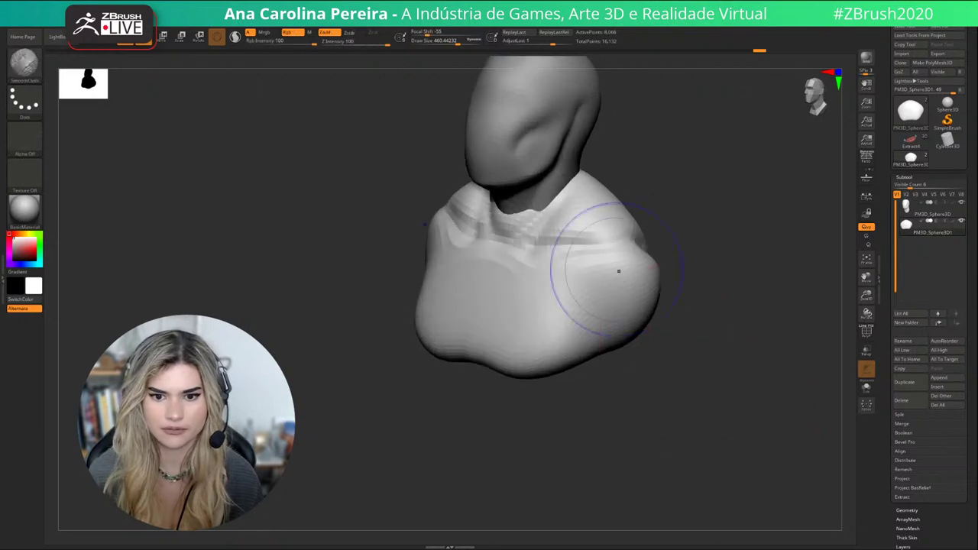
left_click_drag(619, 270, 639, 238, "shift")
right_click_drag(703, 229, 644, 219)
right_click(667, 262)
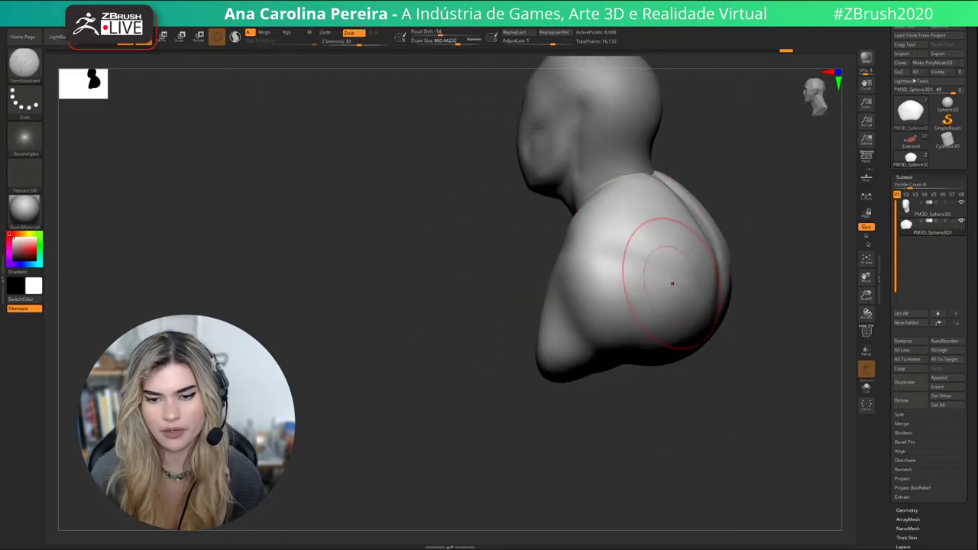
Lower the intensity of the smoothing brush.
right_click_drag(674, 287, 692, 398)
right_click(691, 402)
right_click(699, 307)
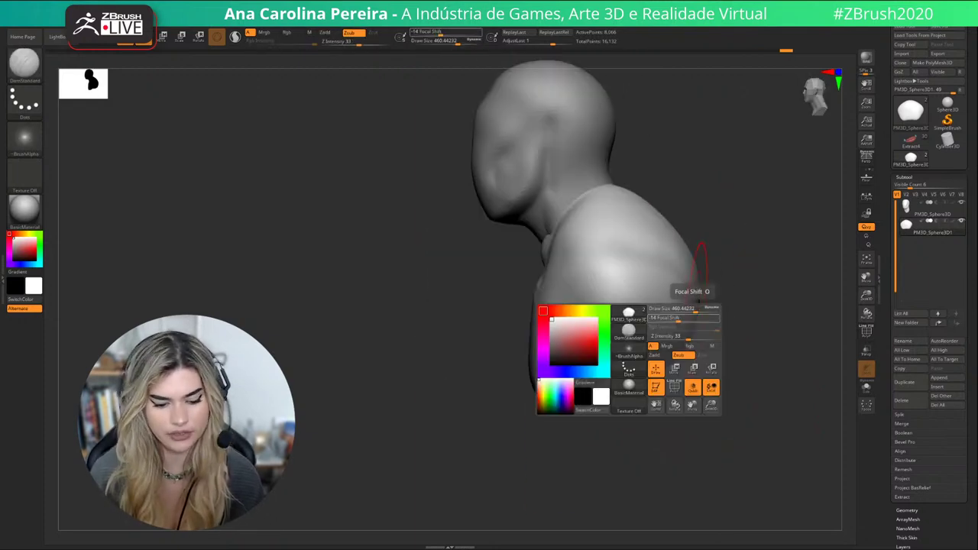
left_click(702, 336, "shift")
left_click_drag(704, 336, 686, 337)
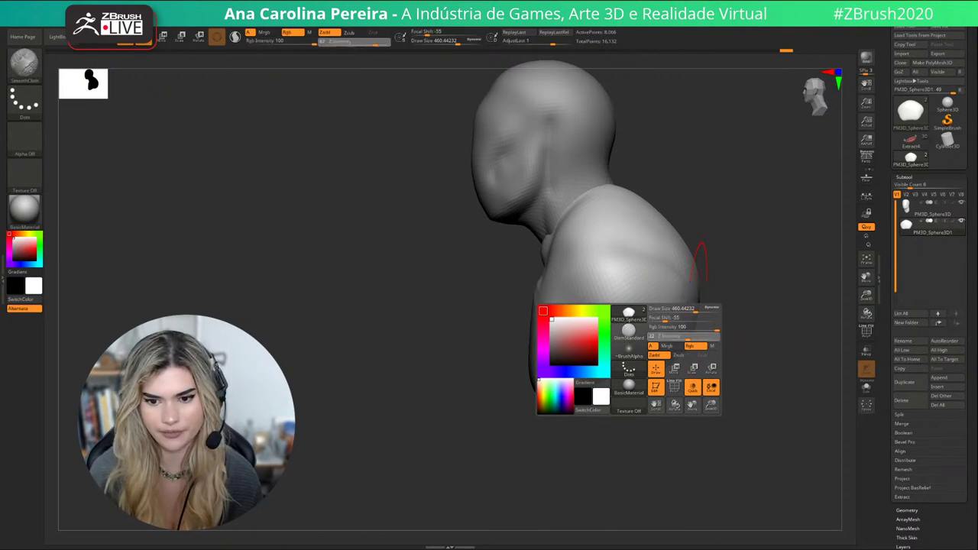
right_click_drag(674, 331, 735, 315)
Switch to the Move brush at a size of about 593 and reshape the torso's shoulders and upper back.
mouse_move(696, 204)
right_mouse_down("alt")
mouse_move(691, 236)
mouse_move(620, 194)
mouse_move(547, 223)
right_mouse_up("alt")
key("b")
key("m")
key("v")
key("space")
key("space")
left_click_drag(568, 225, 578, 225)
right_click_drag(604, 228, 688, 237)
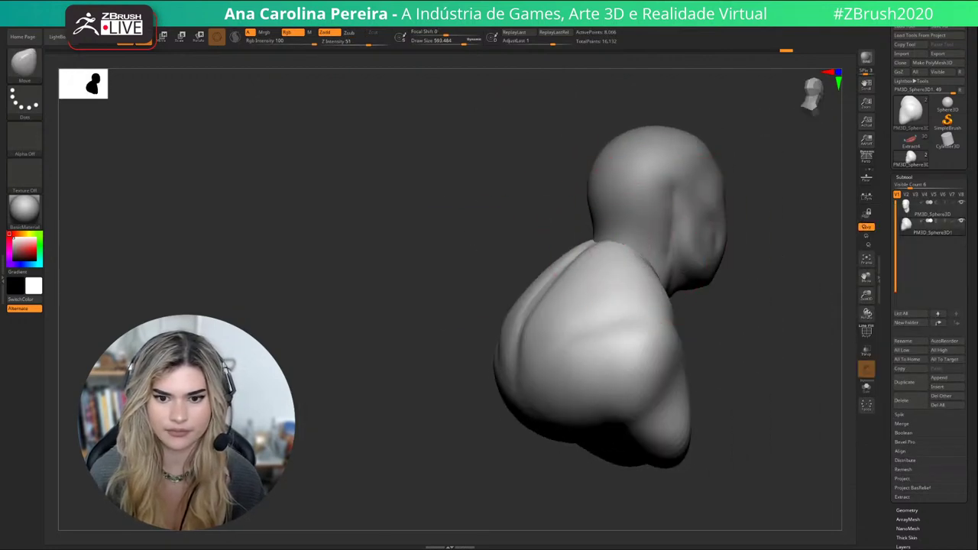
mouse_move(628, 242)
right_mouse_down()
mouse_move(650, 252)
mouse_move(635, 271)
mouse_move(612, 241)
right_mouse_up()
Make the head subtool active and adjust the jaw and neck with the Move brush at a size of about 476.
left_click(585, 245, "alt")
key("space")
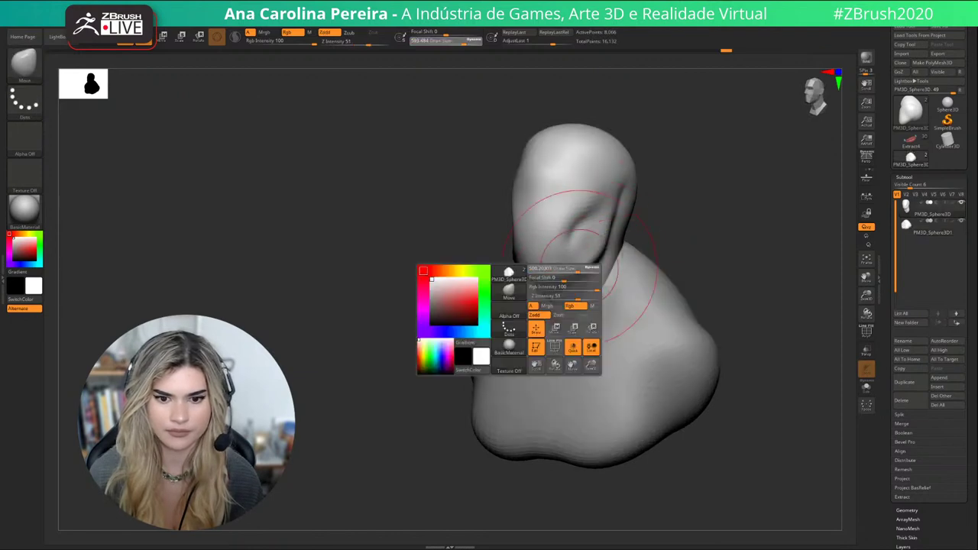
left_click_drag(583, 275, 581, 324)
mouse_move(622, 271)
right_mouse_down()
mouse_move(677, 268)
mouse_move(657, 241)
right_mouse_up()
left_click_drag(615, 246, 625, 249)
right_click_drag(680, 200, 687, 191)
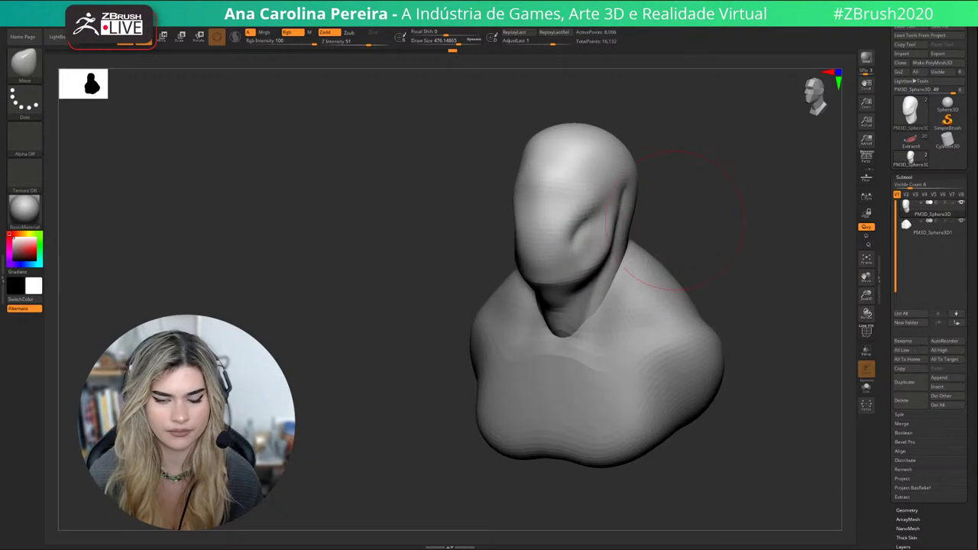
Reshape the face and the side of the head with the Move brush at sizes of about 559 and 453.
key("space")
left_click_drag(606, 270, 594, 270)
mouse_move(648, 246)
right_mouse_down()
mouse_move(694, 252)
mouse_move(724, 243)
mouse_move(664, 248)
right_mouse_up()
key("space")
left_click_drag(585, 252, 611, 250)
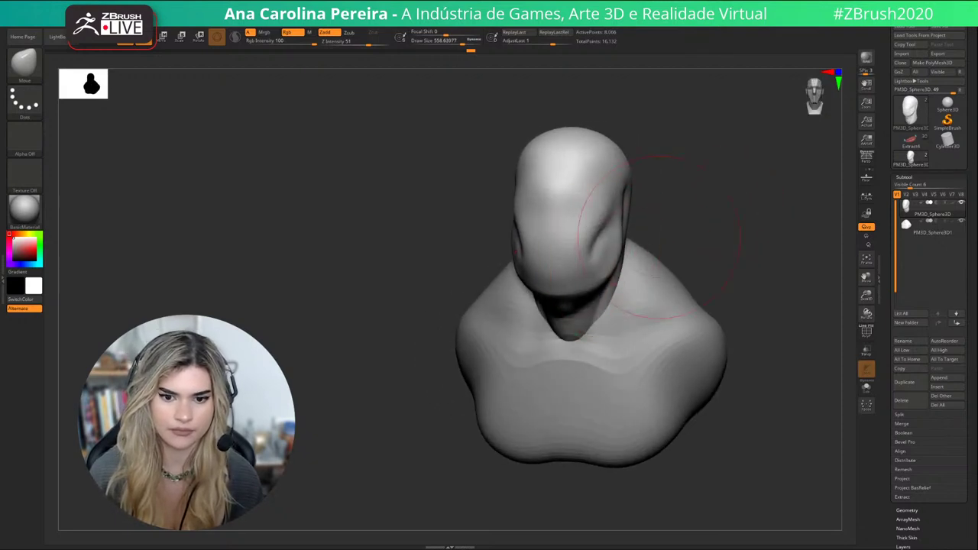
right_click_drag(655, 240, 587, 242)
key("space")
left_click_drag(657, 192, 649, 193)
right_click_drag(709, 184, 787, 196)
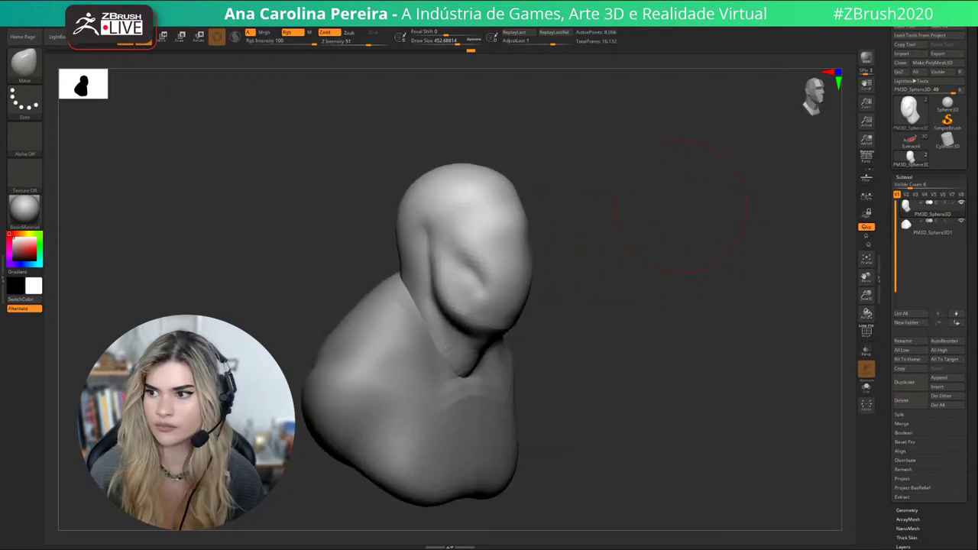
mouse_move(336, 220)
right_mouse_down()
mouse_move(404, 224)
mouse_move(528, 149)
mouse_move(525, 111)
right_mouse_up()
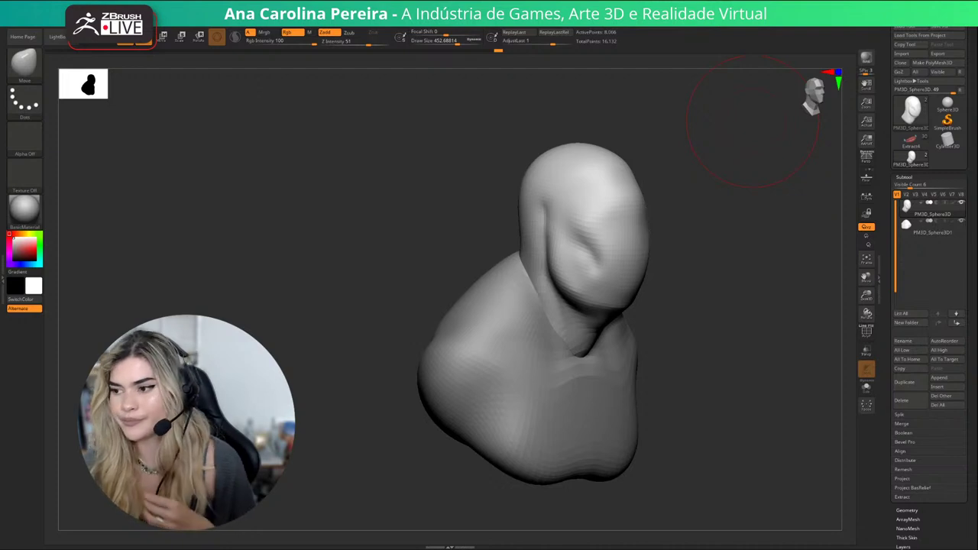
Open the side tray with the Brush palette and turn the bust to a front view.
left_click_drag(753, 121, 742, 123)
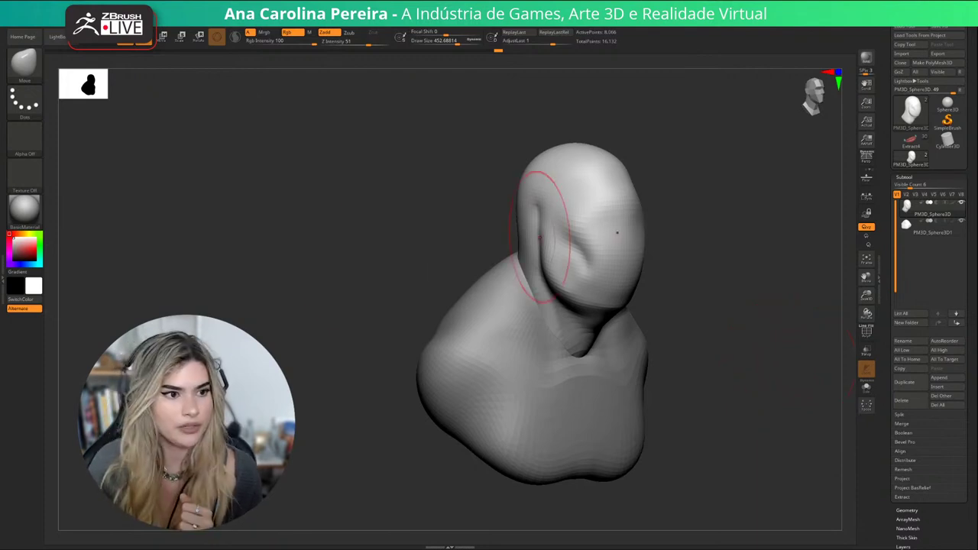
left_click(3, 280)
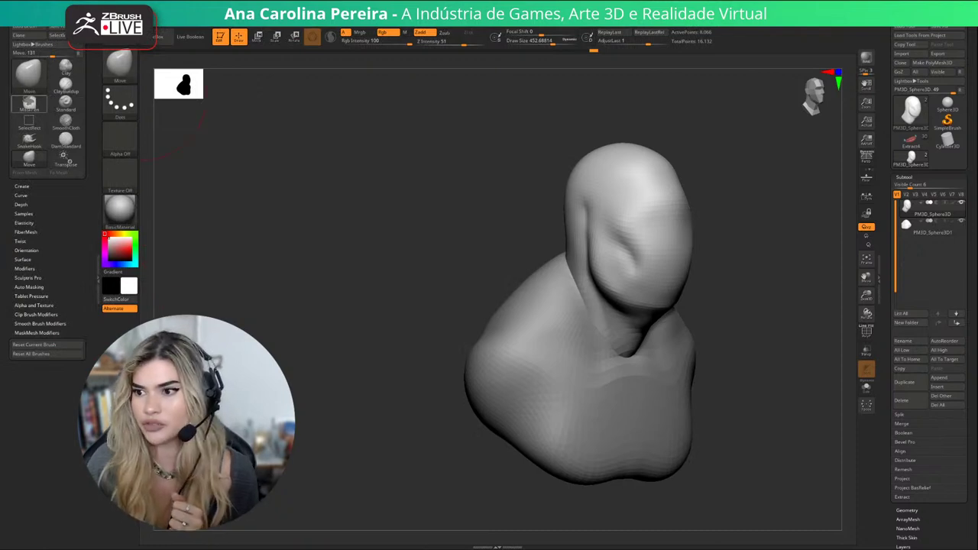
left_click_drag(89, 211, 89, 192)
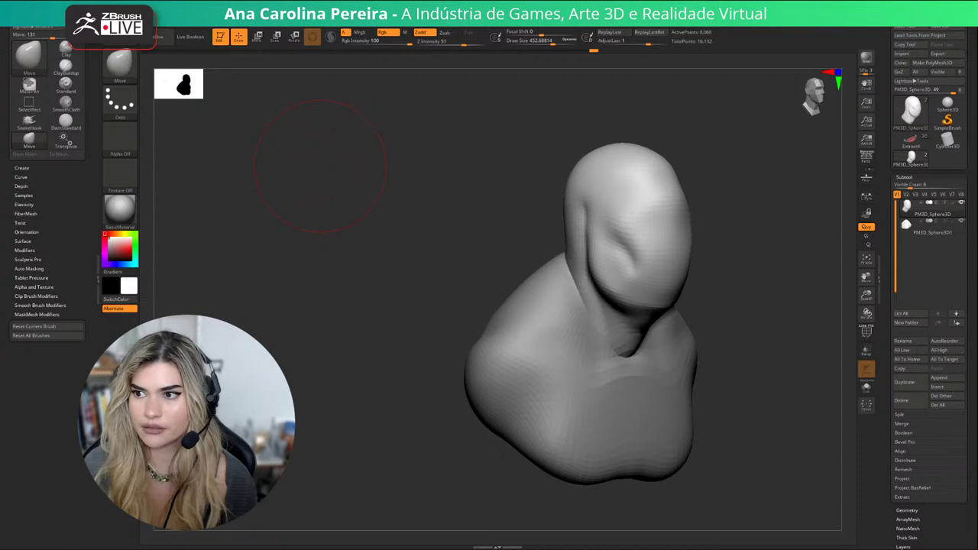
left_click_drag(308, 166, 245, 167)
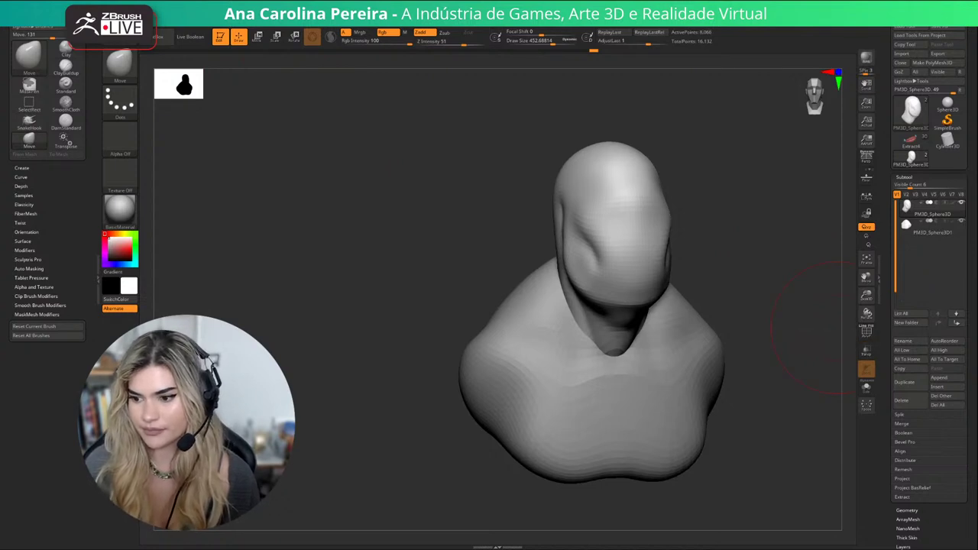
left_click_drag(810, 327, 736, 304)
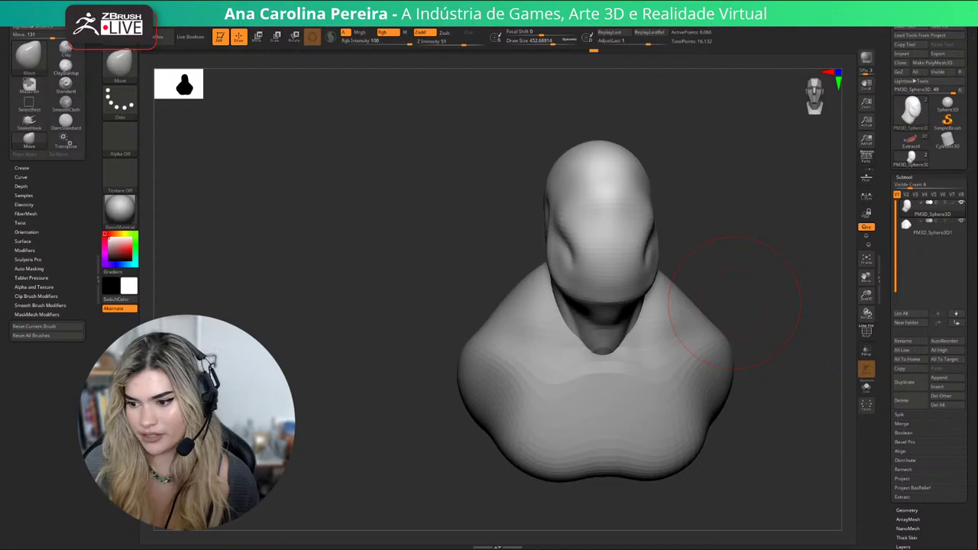
mouse_move(734, 301)
left_mouse_down()
mouse_move(601, 196)
mouse_move(673, 193)
mouse_move(692, 217)
mouse_move(676, 222)
mouse_move(667, 172)
left_mouse_up()
Switch to the ClayBuildup brush and set its size to about 311.
key("b")
key("c")
key("b")
key("s")
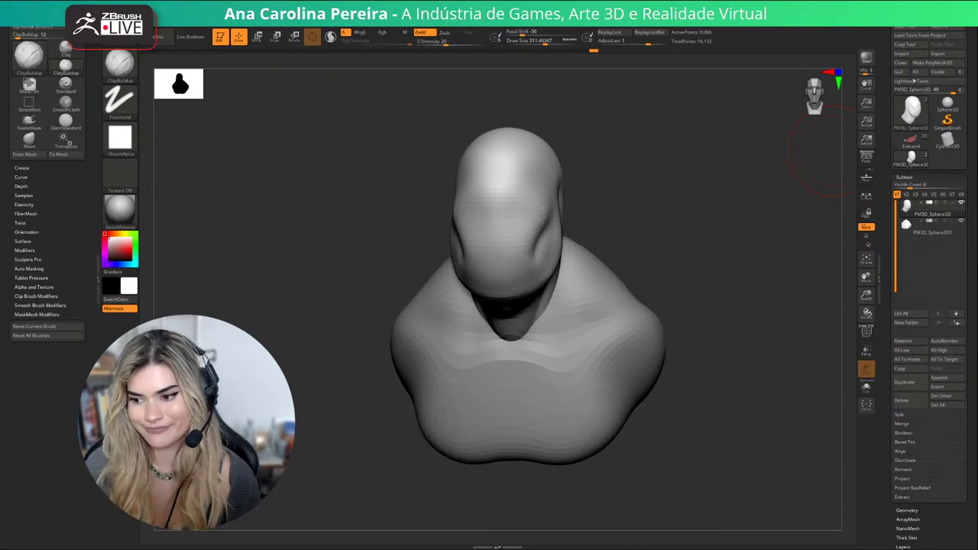
left_click_drag(818, 153, 718, 447)
Change the active sculpting brush back to Move.
key("b")
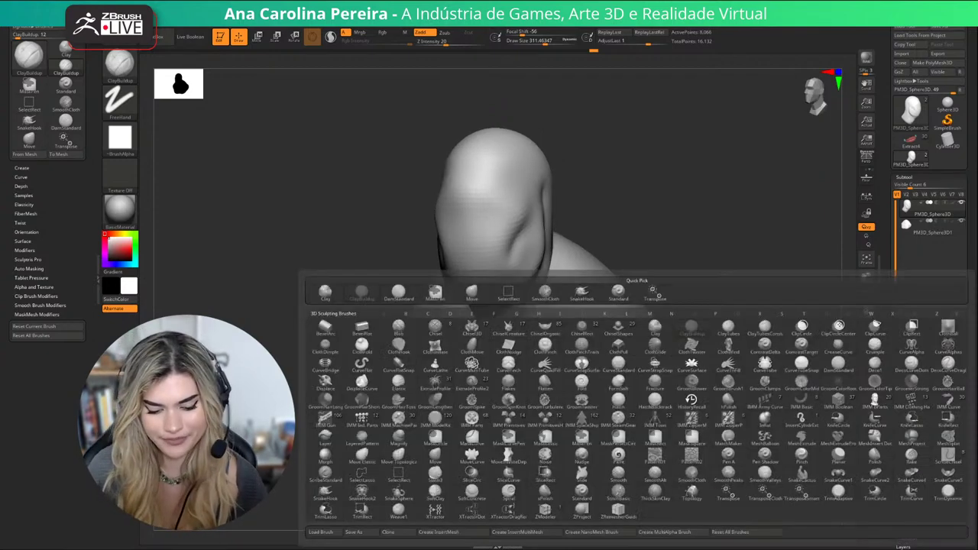
mouse_move(675, 218)
left_mouse_down()
mouse_move(662, 205)
mouse_move(678, 202)
left_mouse_up()
key("b")
key("m")
key("v")
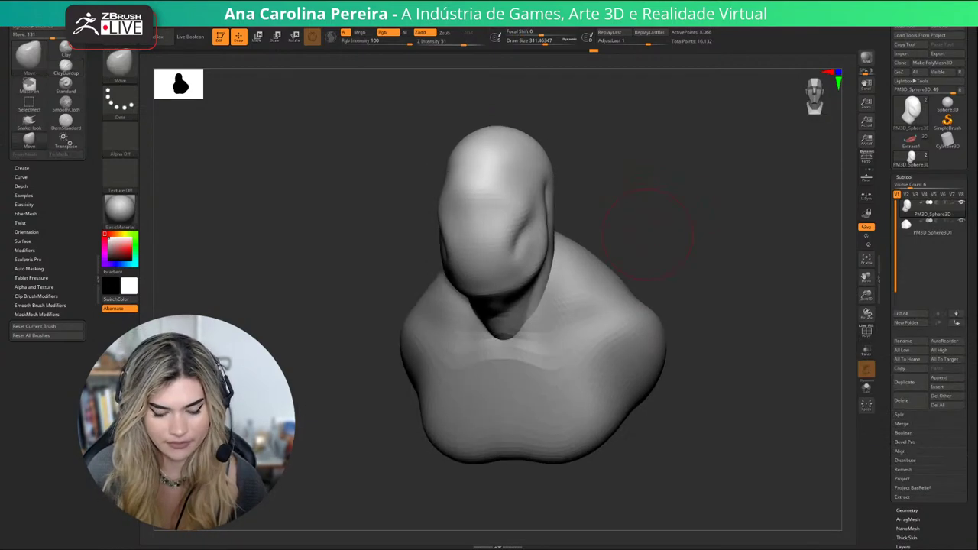
Set the Move brush size to about 257 and reshape the front of the face and its profile.
key("space")
mouse_move(539, 258)
left_mouse_down()
mouse_move(547, 261)
mouse_move(491, 258)
left_mouse_up()
left_click_drag(487, 260, 485, 253)
left_click_drag(524, 221, 528, 217)
mouse_move(420, 223)
left_mouse_down()
mouse_move(554, 229)
mouse_move(532, 232)
left_mouse_up()
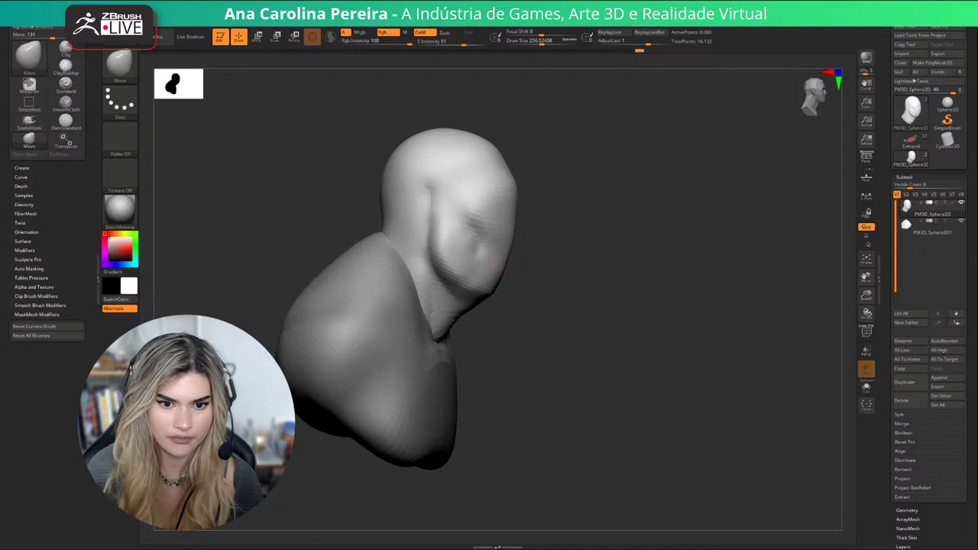
mouse_move(603, 233)
left_mouse_down()
mouse_move(460, 253)
mouse_move(472, 280)
mouse_move(501, 295)
left_mouse_up()
Build up the brow, cheek and muzzle forms on the face with the ClayBuildup brush at size about 228.
key("b")
key("c")
key("b")
key("space")
mouse_move(540, 248)
left_mouse_down()
mouse_move(553, 229)
mouse_move(556, 240)
mouse_move(564, 226)
mouse_move(555, 243)
mouse_move(564, 237)
mouse_move(547, 233)
mouse_move(555, 220)
mouse_move(562, 232)
mouse_move(575, 216)
mouse_move(582, 253)
mouse_move(584, 234)
mouse_move(541, 241)
mouse_move(538, 258)
mouse_move(553, 281)
mouse_move(541, 294)
mouse_move(570, 286)
mouse_move(561, 296)
left_mouse_up()
key("space")
right_click_drag(590, 280, 557, 282)
left_click_drag(568, 266, 570, 292)
left_click_drag(679, 245, 716, 246)
left_click_drag(658, 264, 722, 268)
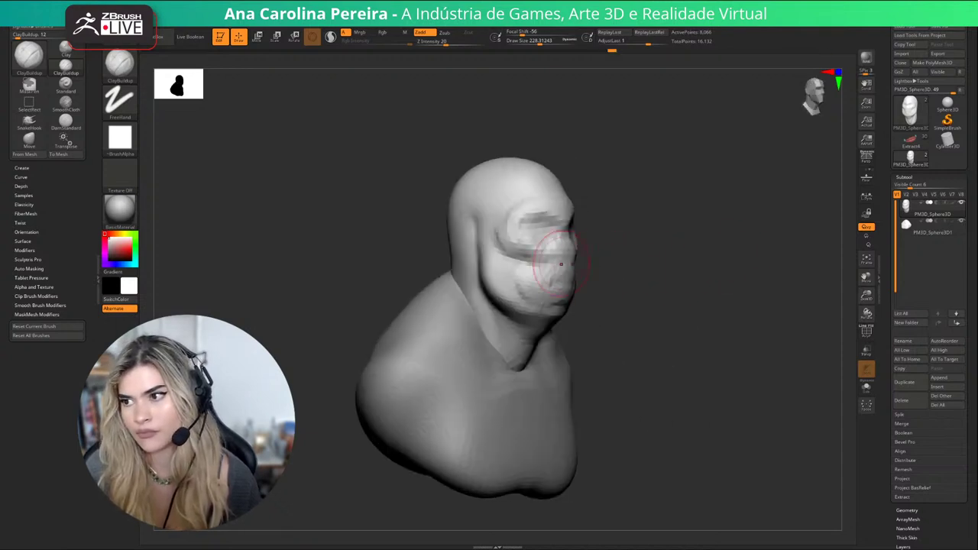
Smooth the muzzle and add clay around the mouth and chin.
mouse_move(550, 263)
left_mouse_down("shift")
mouse_move(545, 276)
mouse_move(556, 267)
left_mouse_up("shift")
left_click_drag(638, 329, 581, 326)
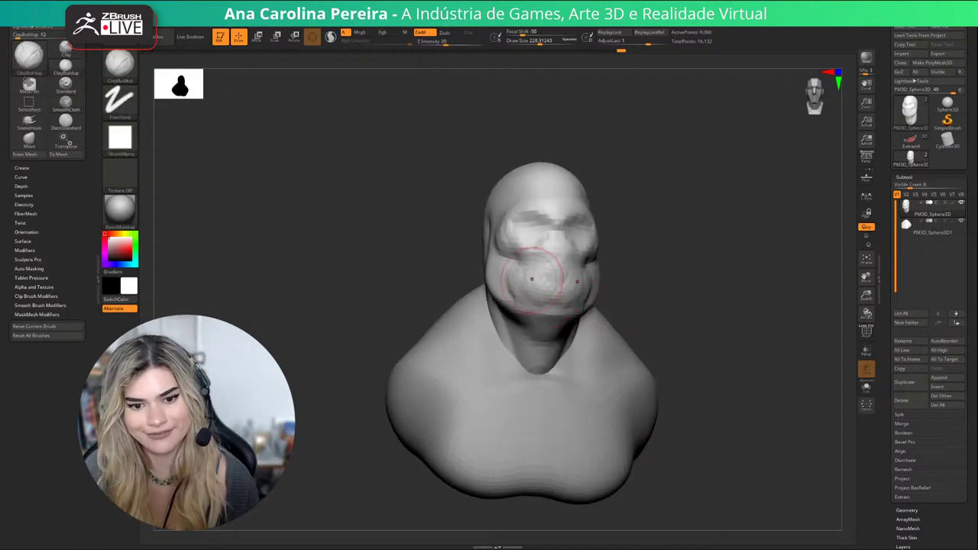
left_click_drag(535, 278, 561, 300)
mouse_move(659, 309)
left_mouse_down()
mouse_move(553, 306)
mouse_move(567, 303)
left_mouse_up()
mouse_move(707, 269)
left_mouse_down()
mouse_move(617, 273)
mouse_move(629, 238)
left_mouse_up()
right_click_drag(633, 247, 634, 219)
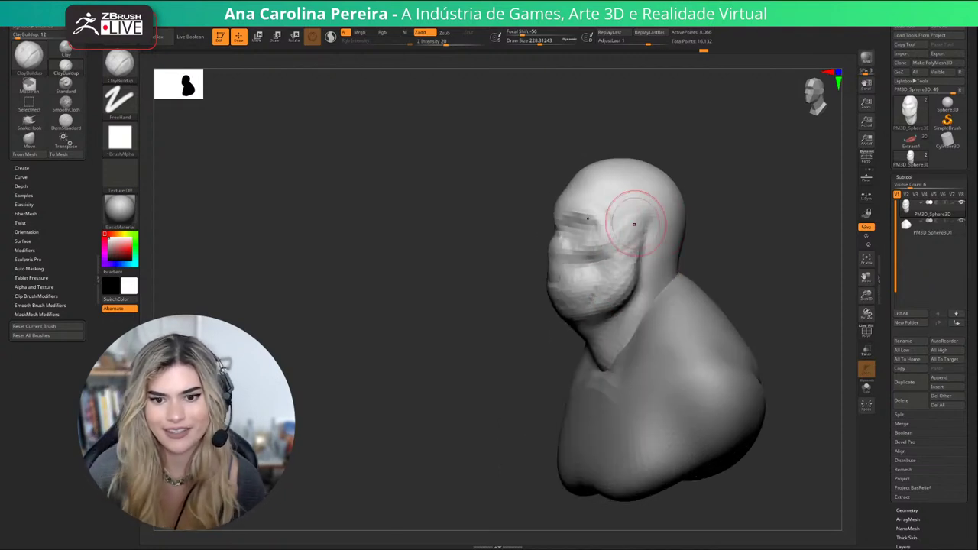
Enlarge the ClayBuildup brush to about 386 and build up the side and back of the head.
right_click_drag(690, 193, 656, 200)
key("space")
left_click_drag(676, 208, 681, 208)
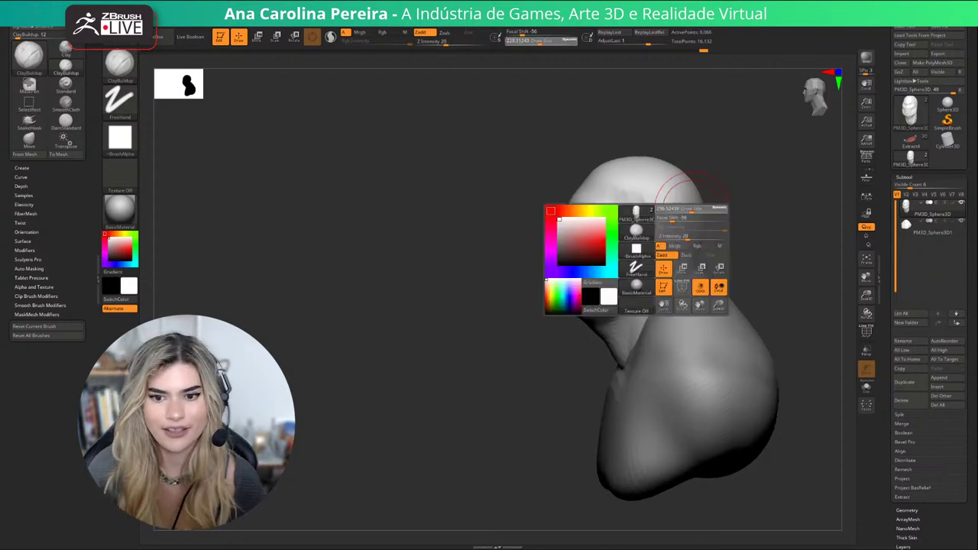
mouse_move(653, 239)
left_mouse_down()
mouse_move(691, 243)
mouse_move(694, 223)
left_mouse_up()
right_click_drag(671, 210, 581, 219)
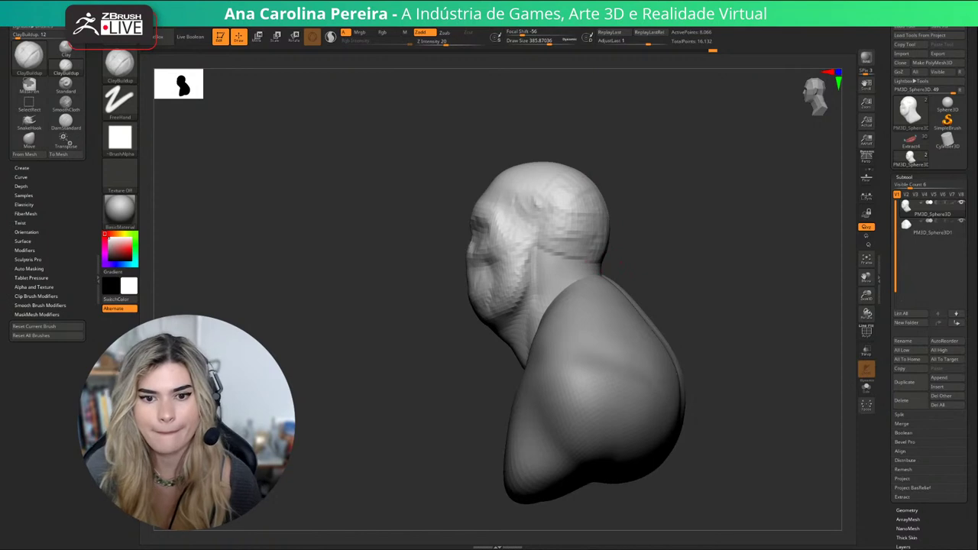
right_click_drag(617, 187, 692, 195)
mouse_move(543, 127)
right_mouse_down()
mouse_move(600, 157)
mouse_move(621, 181)
right_mouse_up()
right_click_drag(711, 191, 635, 192, "shift")
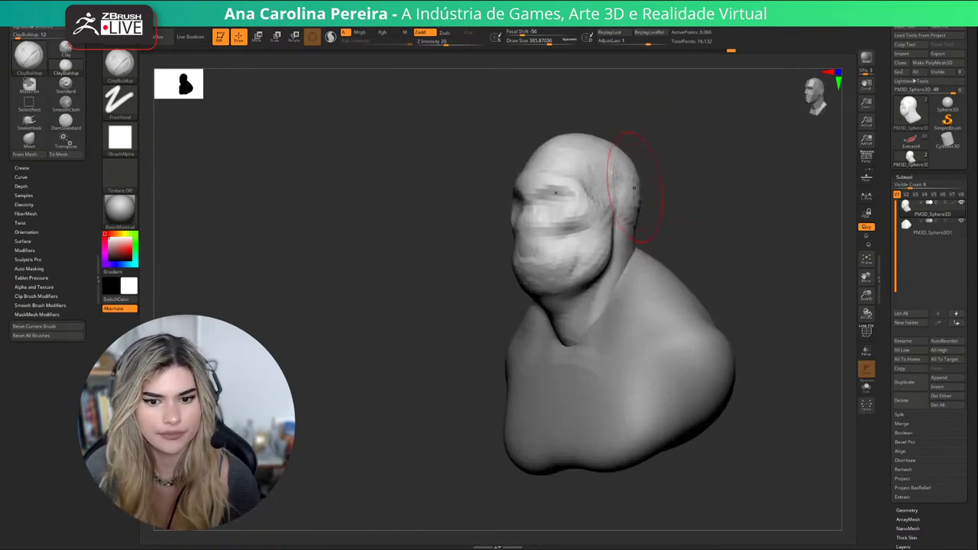
Build up the neck muscles running from below the jaw to the pit of the neck.
mouse_move(585, 315)
left_mouse_down()
mouse_move(620, 229)
mouse_move(594, 338)
left_mouse_up()
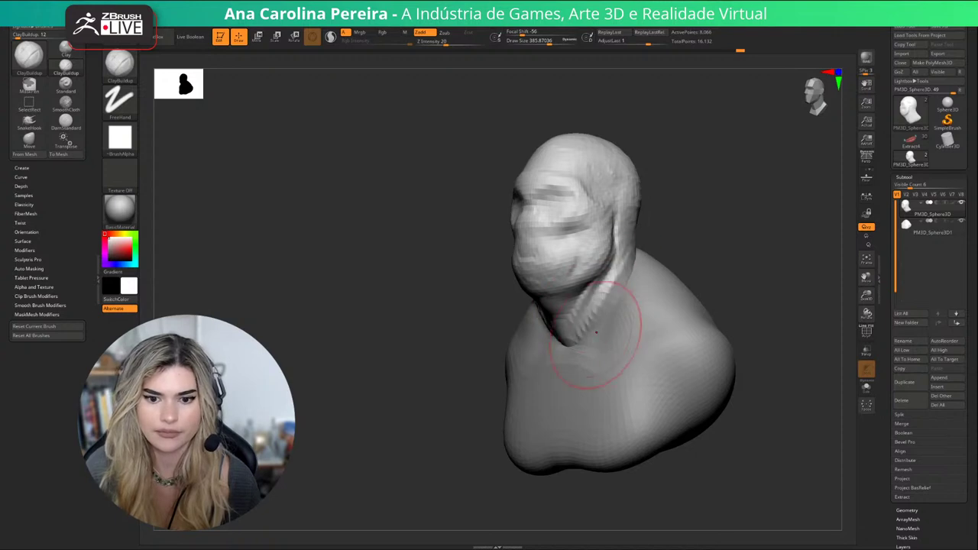
right_click_drag(594, 339, 660, 313)
mouse_move(602, 333)
left_mouse_down()
mouse_move(623, 284)
mouse_move(598, 339)
left_mouse_up()
right_click_drag(648, 343, 699, 337)
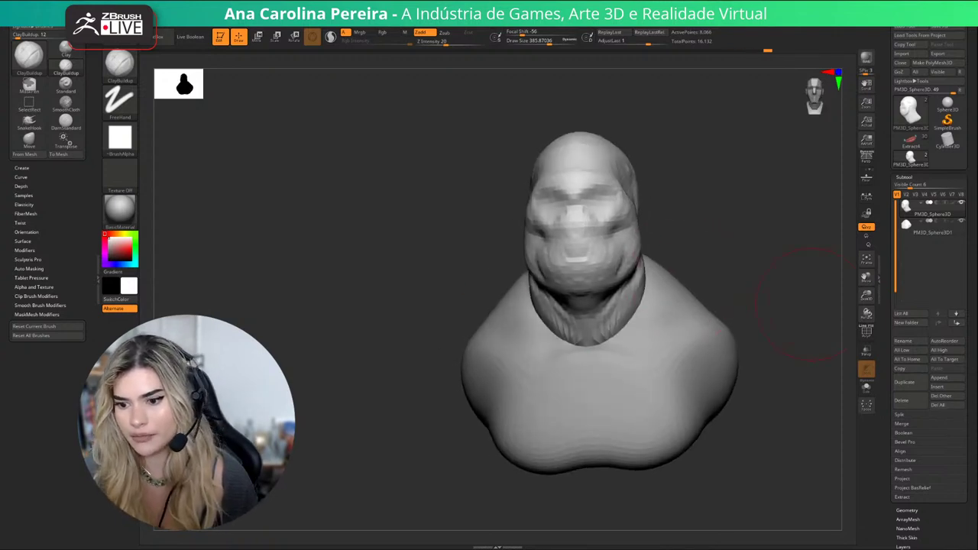
Merge the head subtool down into the torso subtool and accept the irreversible operation.
left_click(903, 425)
left_click(911, 432)
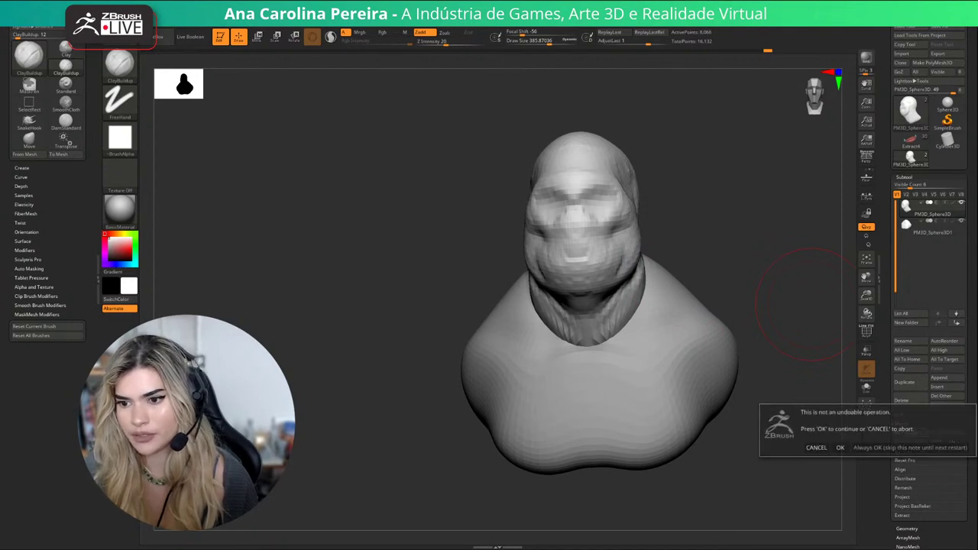
left_click(840, 448)
left_click_drag(786, 346, 786, 354)
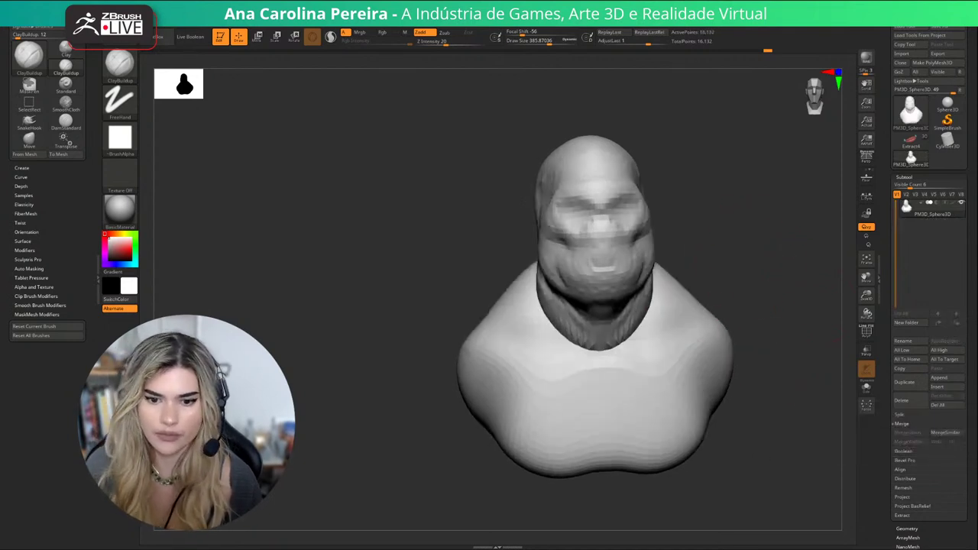
Add clay over the seam between neck and torso to blend the neck into the shoulders.
mouse_move(634, 288)
left_mouse_down()
mouse_move(618, 336)
mouse_move(631, 328)
left_mouse_up()
left_click_drag(782, 268, 643, 256)
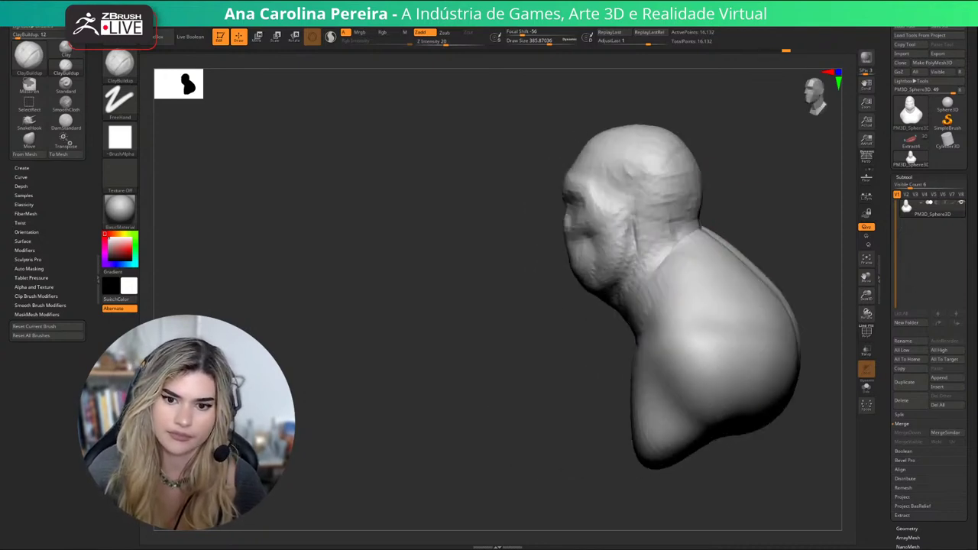
mouse_move(702, 219)
left_mouse_down()
mouse_move(673, 239)
mouse_move(707, 216)
mouse_move(829, 206)
mouse_move(616, 233)
mouse_move(682, 247)
left_mouse_up()
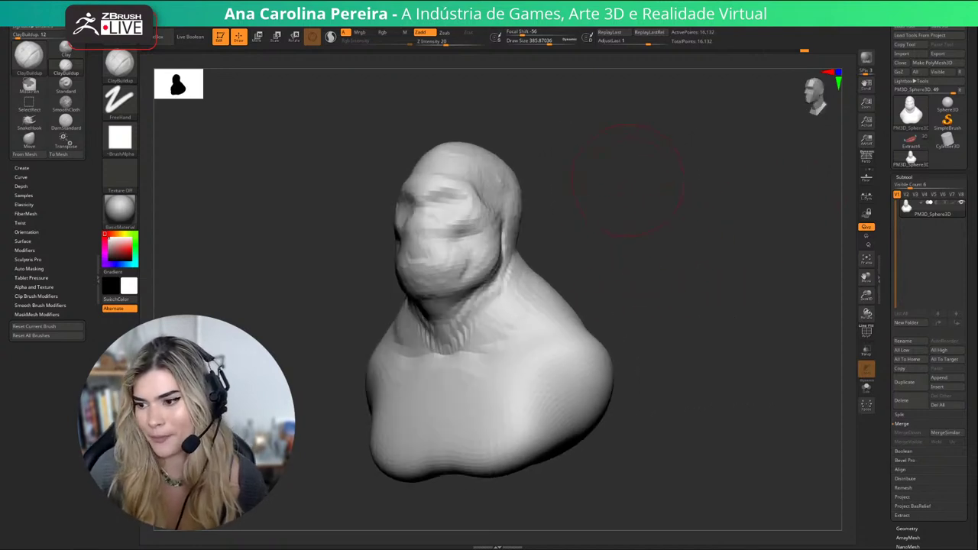
left_click_drag(651, 280, 749, 329)
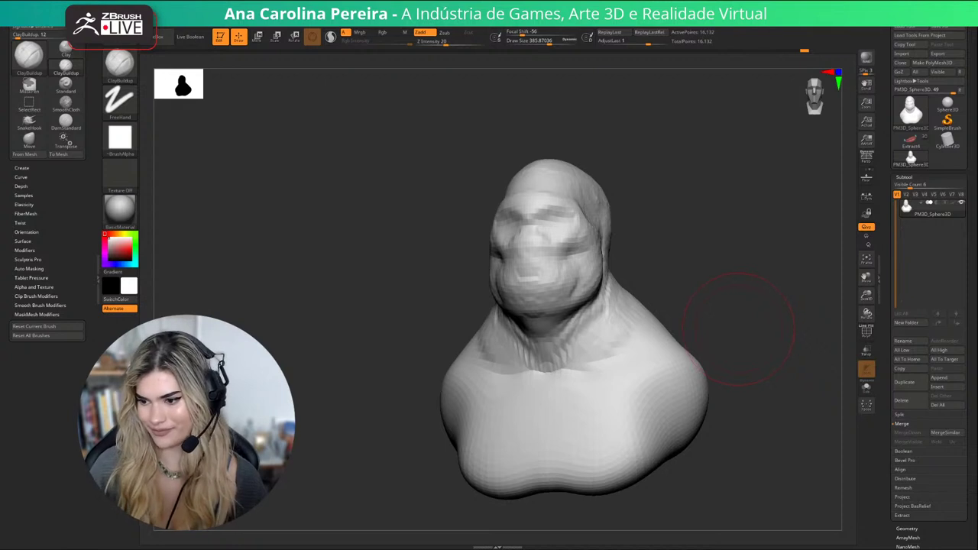
mouse_move(737, 329)
left_mouse_down("shift")
mouse_move(752, 329)
mouse_move(723, 325)
mouse_move(740, 287)
left_mouse_up("shift")
Build up the pectoral muscles on both sides of the chest with ClayBuildup.
left_click_drag(630, 361, 596, 381)
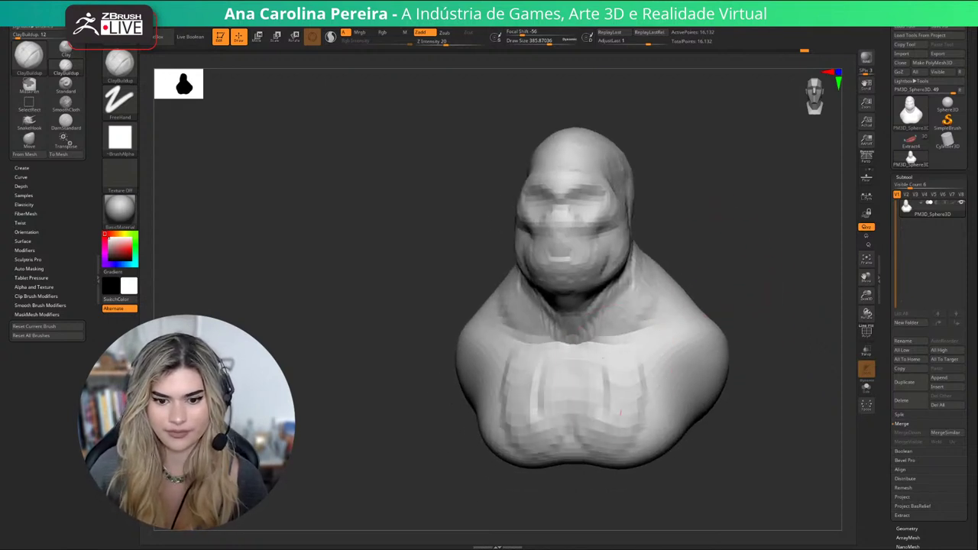
mouse_move(609, 433)
left_mouse_down()
mouse_move(639, 369)
mouse_move(618, 421)
left_mouse_up()
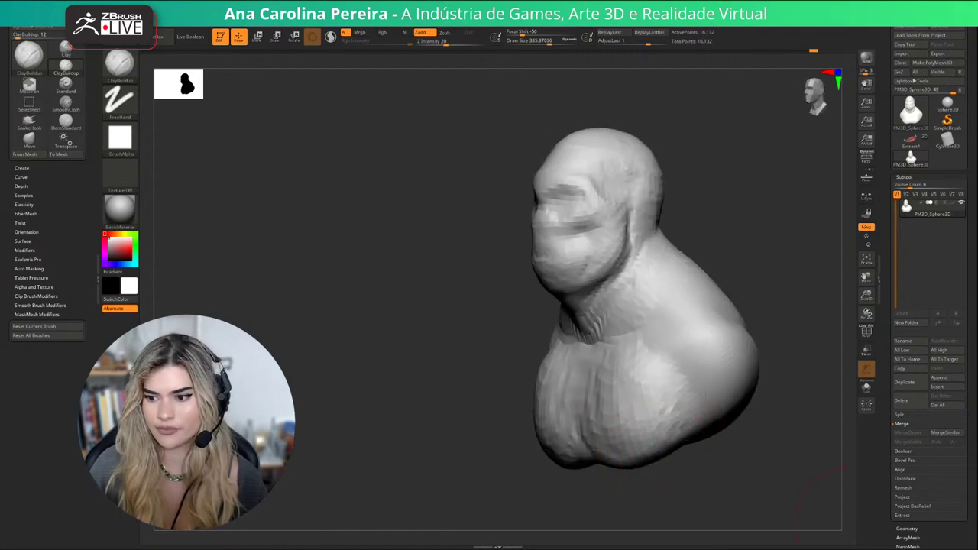
left_click_drag(795, 497, 831, 493)
Build up the deltoids around the front, side and back of the shoulders with ClayBuildup.
mouse_move(679, 352)
left_mouse_down()
mouse_move(662, 399)
mouse_move(697, 391)
mouse_move(686, 349)
mouse_move(668, 372)
left_mouse_up()
left_click_drag(811, 405, 763, 390)
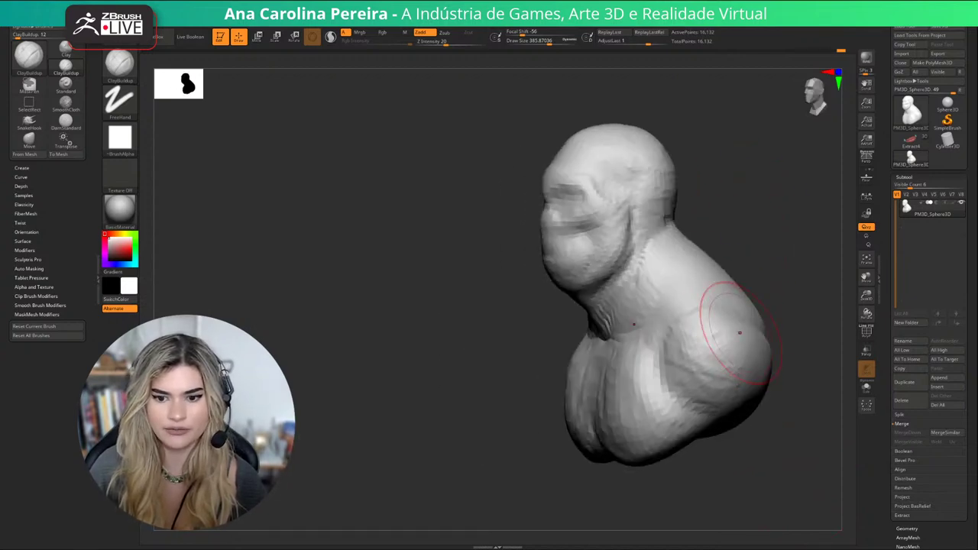
left_click_drag(802, 356, 734, 356)
mouse_move(627, 308)
left_mouse_down()
mouse_move(694, 321)
mouse_move(627, 341)
mouse_move(693, 370)
mouse_move(630, 399)
mouse_move(713, 369)
left_mouse_up()
left_click_drag(803, 367, 722, 355)
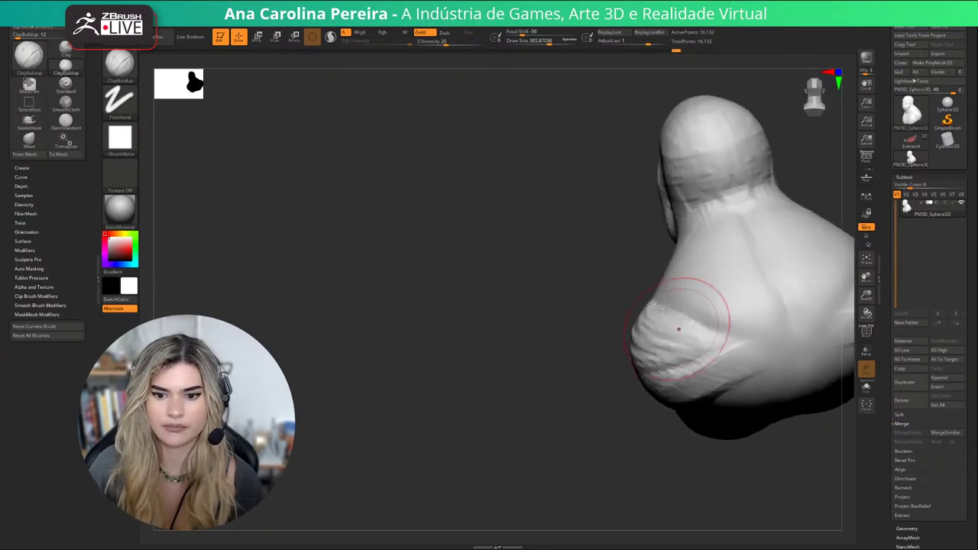
mouse_move(679, 330)
left_mouse_down()
mouse_move(734, 348)
mouse_move(694, 375)
left_mouse_up()
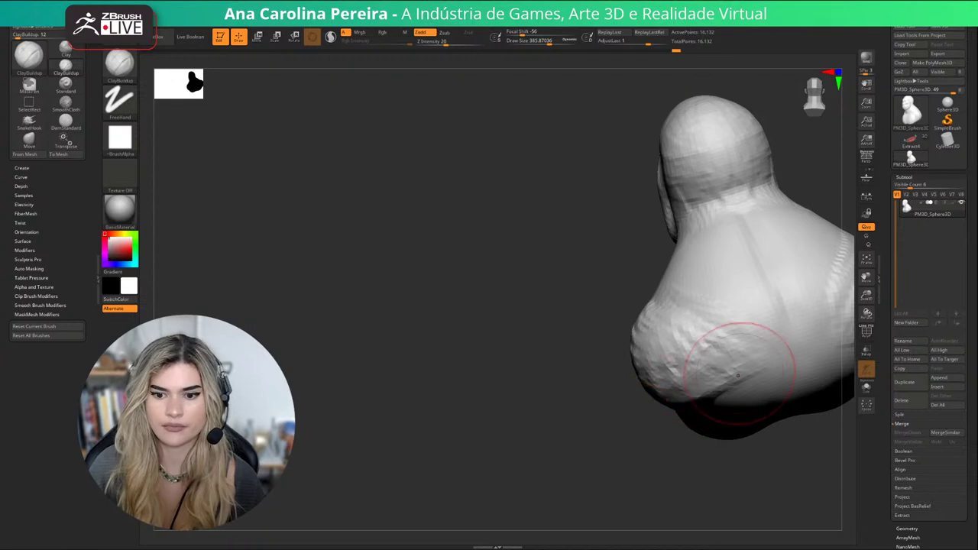
mouse_move(742, 349)
left_mouse_down()
mouse_move(753, 383)
mouse_move(688, 403)
left_mouse_up()
mouse_move(795, 405)
left_mouse_down()
mouse_move(753, 417)
mouse_move(741, 405)
left_mouse_up()
Reshape the shoulders with the Move brush at size about 500 to make the upper body broader.
key("b")
key("m")
key("v")
key("s")
mouse_move(719, 368)
left_mouse_down()
mouse_move(732, 368)
mouse_move(723, 375)
mouse_move(729, 338)
mouse_move(711, 317)
mouse_move(734, 299)
mouse_move(728, 308)
mouse_move(742, 267)
mouse_move(732, 286)
left_mouse_up()
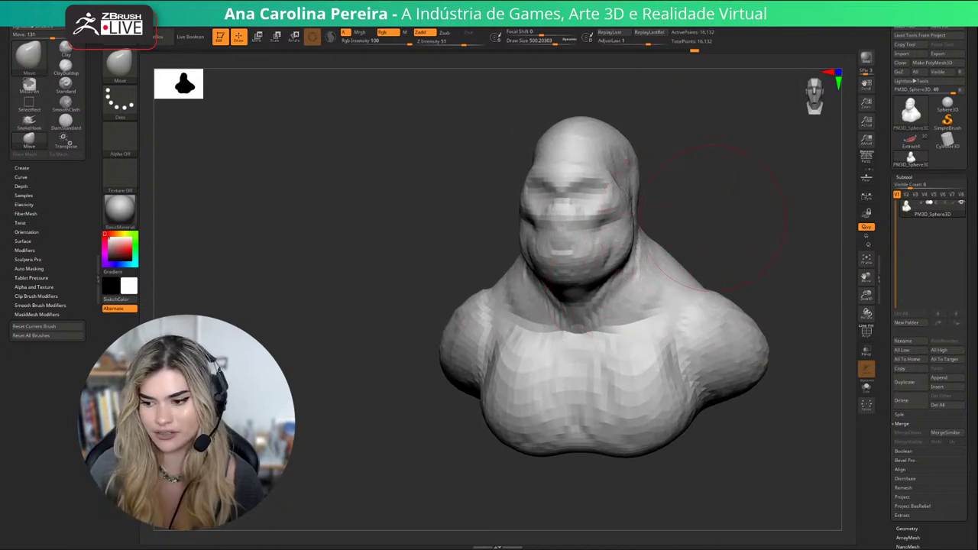
mouse_move(701, 227)
left_mouse_down("alt")
mouse_move(698, 243)
mouse_move(704, 216)
left_mouse_up("alt")
key("b")
key("d")
key("s")
key("space")
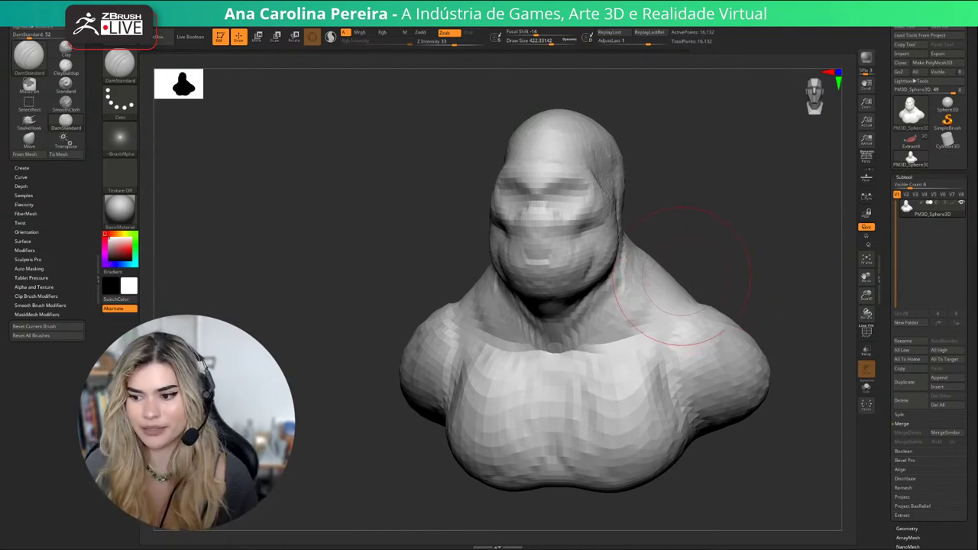
left_click_drag(683, 275, 721, 273)
Build up the trapezius and collarbone area between neck and shoulders with ClayBuildup at size about 351.
key("b")
key("c")
key("b")
key("s")
mouse_move(609, 281)
left_mouse_down()
mouse_move(598, 325)
mouse_move(620, 330)
left_mouse_up()
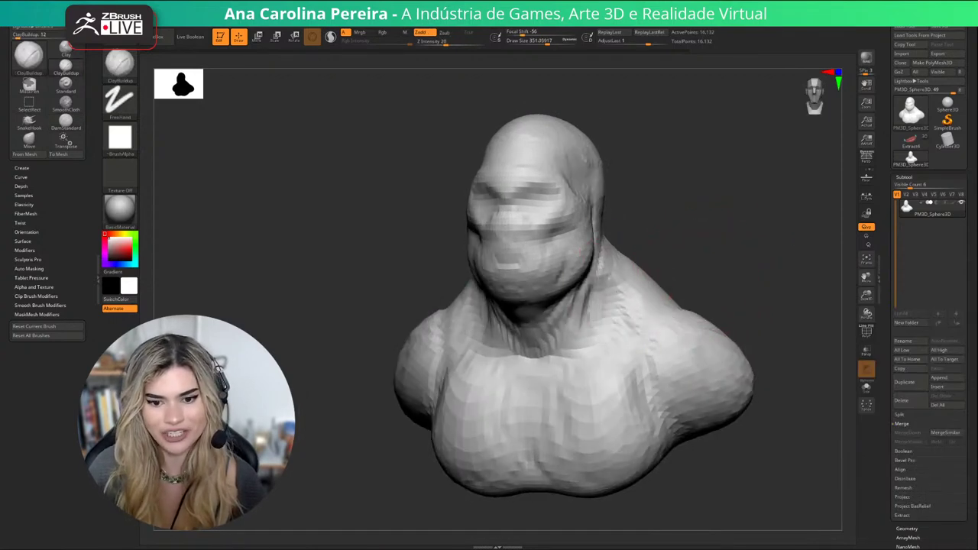
left_click_drag(714, 269, 685, 281)
left_click_drag(615, 266, 643, 324)
left_click_drag(643, 287, 617, 353)
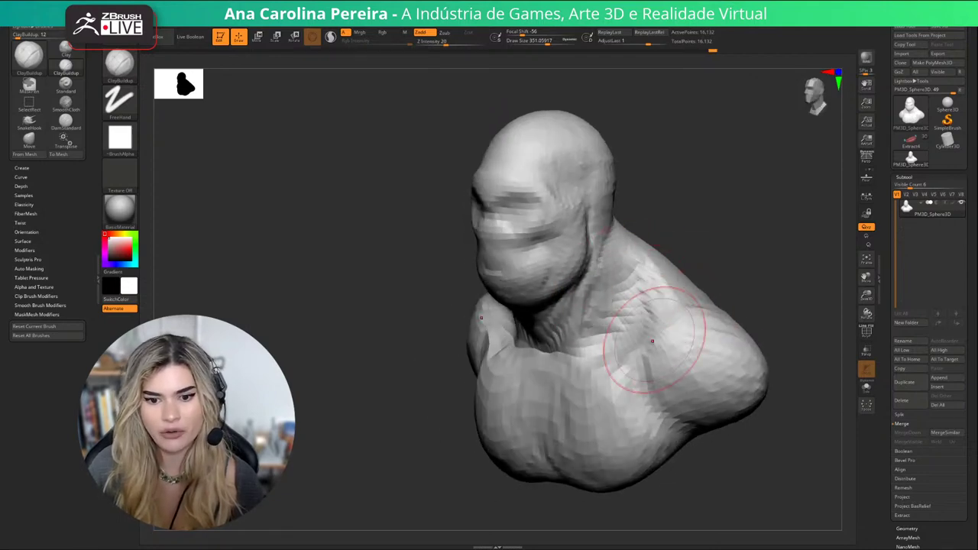
left_click_drag(722, 279, 780, 273)
left_click_drag(496, 271, 531, 329)
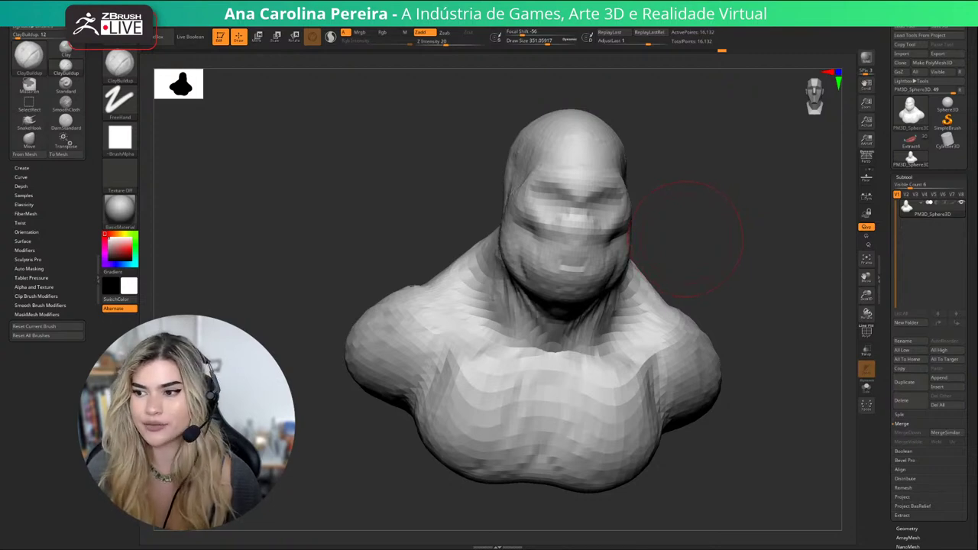
Enlarge the ClayBuildup brush to about 575 and add volume to the side of the neck and the trapezius.
mouse_move(694, 238)
left_mouse_down("shift")
mouse_move(709, 226)
mouse_move(694, 264)
mouse_move(649, 243)
left_mouse_up("shift")
key("space")
left_click_drag(586, 268, 613, 268)
left_click_drag(656, 230, 680, 263)
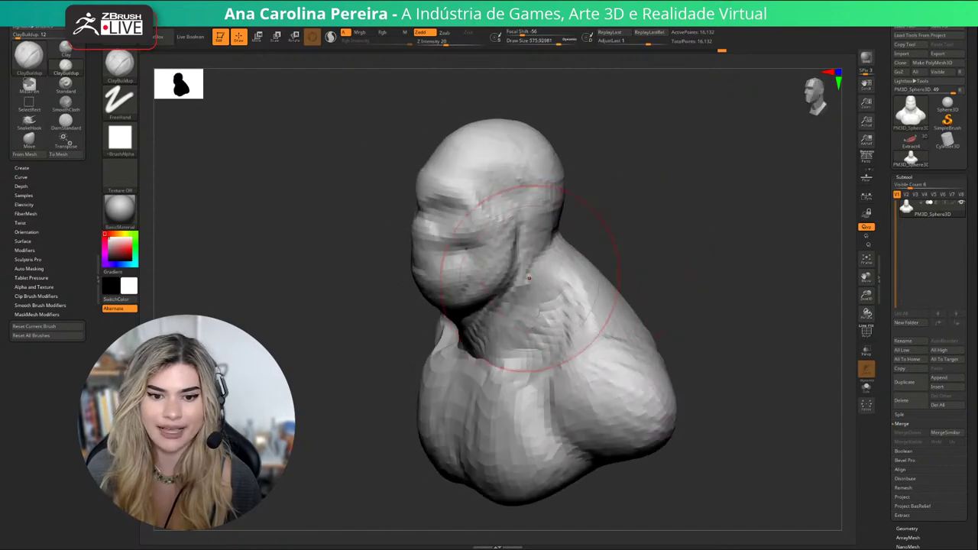
mouse_move(544, 285)
left_mouse_down()
mouse_move(583, 299)
mouse_move(595, 294)
left_mouse_up()
left_click_drag(715, 256, 684, 268)
mouse_move(632, 328)
left_mouse_down()
mouse_move(645, 297)
mouse_move(628, 282)
left_mouse_up()
left_click_drag(699, 260, 725, 253)
mouse_move(681, 230)
left_mouse_down("shift")
mouse_move(697, 210)
mouse_move(720, 231)
left_mouse_up("shift")
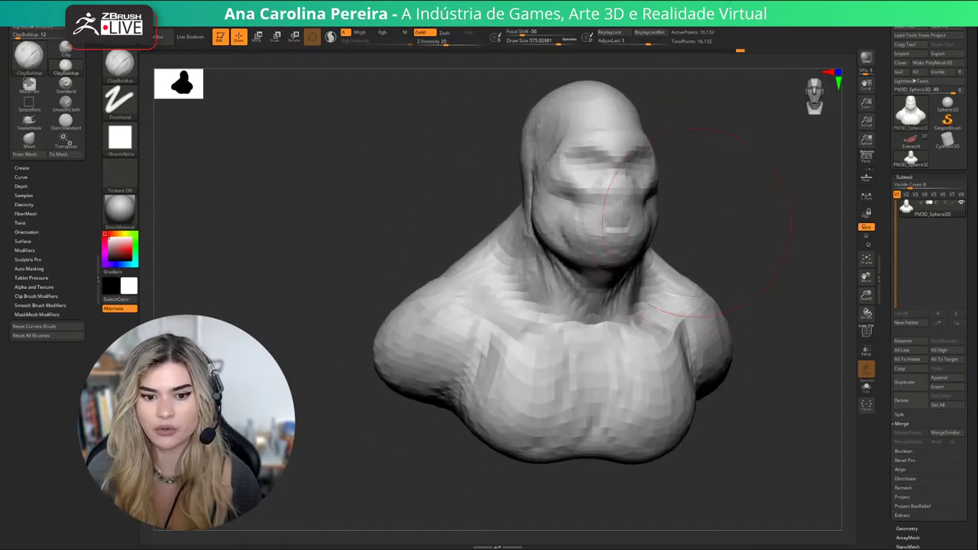
Add clay where the upper chest meets the shoulder and reduce the brush size to about 379.
left_click_drag(528, 318, 511, 371)
left_click_drag(511, 337, 487, 377)
mouse_move(465, 343)
left_mouse_down()
mouse_move(450, 356)
mouse_move(411, 354)
mouse_move(417, 368)
left_mouse_up()
mouse_move(451, 459)
left_mouse_down()
mouse_move(428, 459)
mouse_move(454, 476)
left_mouse_up()
left_click_drag(711, 201, 696, 207)
left_click_drag(682, 175, 600, 192)
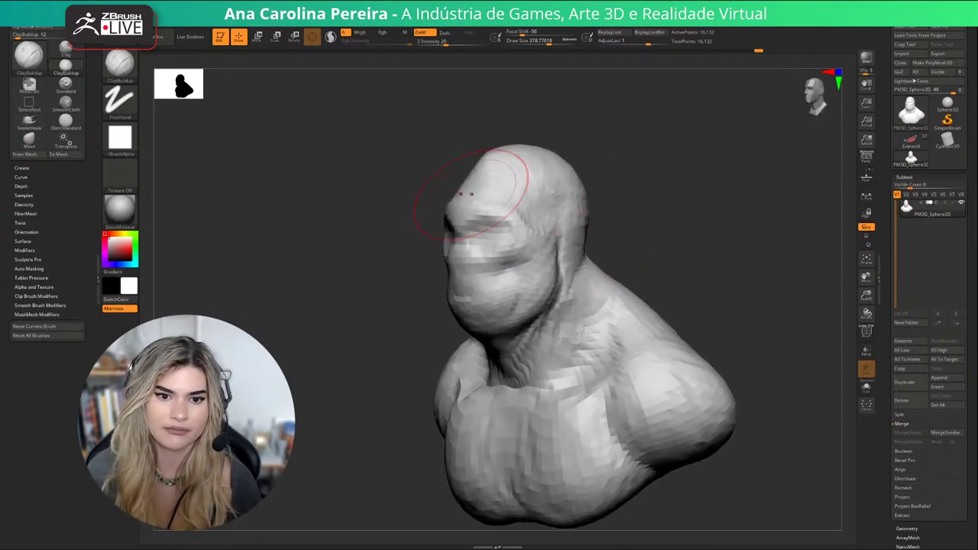
Build up the forehead and top of the skull with ClayBuildup, using a size of about 372.
left_click_drag(522, 107, 548, 167)
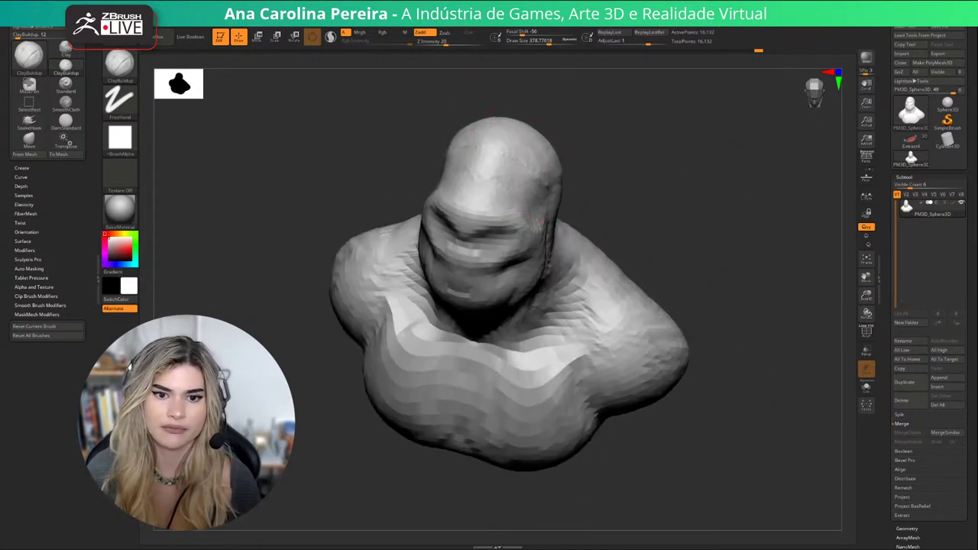
left_click_drag(611, 191, 548, 151)
mouse_move(605, 187)
left_mouse_down()
mouse_move(635, 162)
mouse_move(600, 166)
left_mouse_up()
left_click_drag(557, 190, 677, 221)
key("space")
left_click_drag(557, 266, 531, 249)
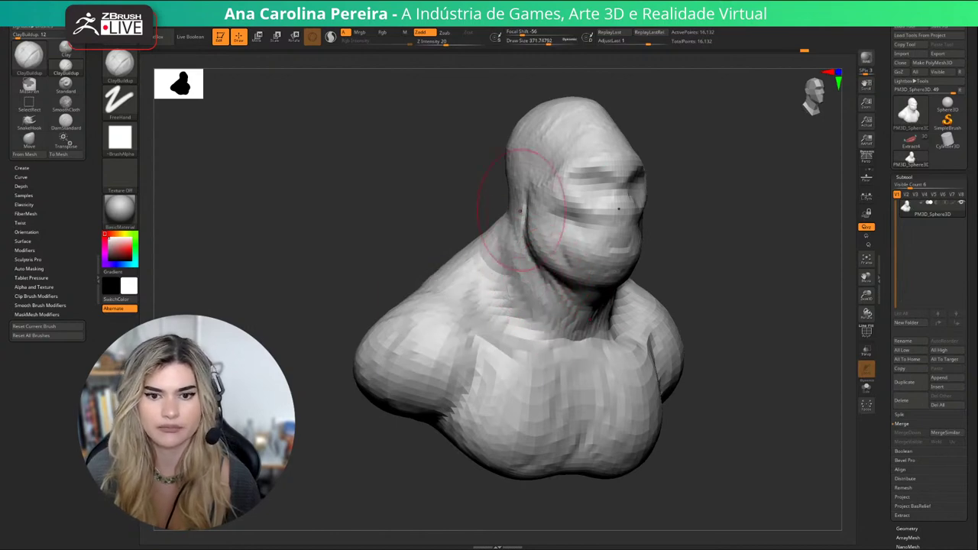
Switch to the DamStandard brush, undo the last stroke and set the brush size to about 145.
mouse_move(768, 233)
left_mouse_down()
mouse_move(699, 258)
mouse_move(727, 238)
mouse_move(699, 235)
mouse_move(697, 254)
left_mouse_up()
key("space")
left_click_drag(699, 214, 691, 214)
left_click_drag(730, 169, 703, 189, "alt")
key("b")
key("d")
key("s")
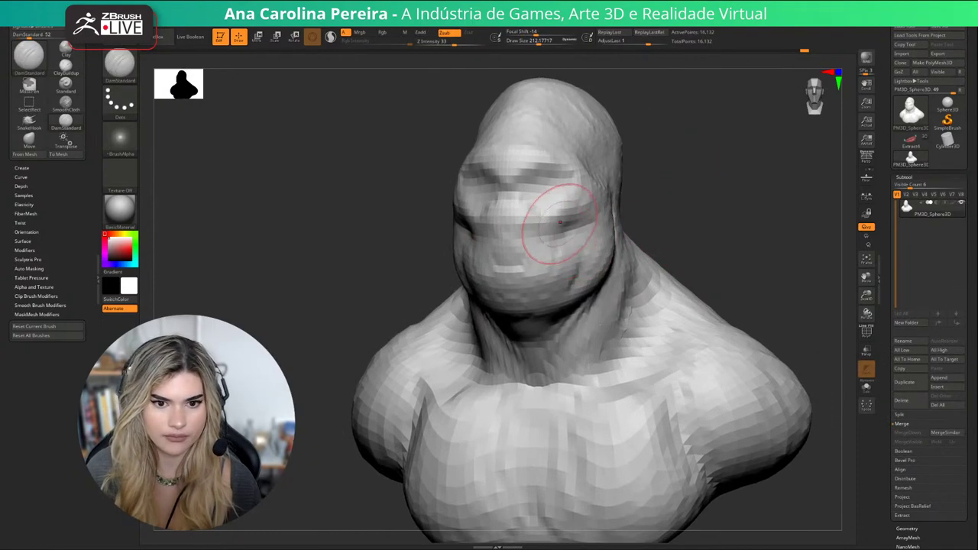
key("space")
key("ctrl+z")
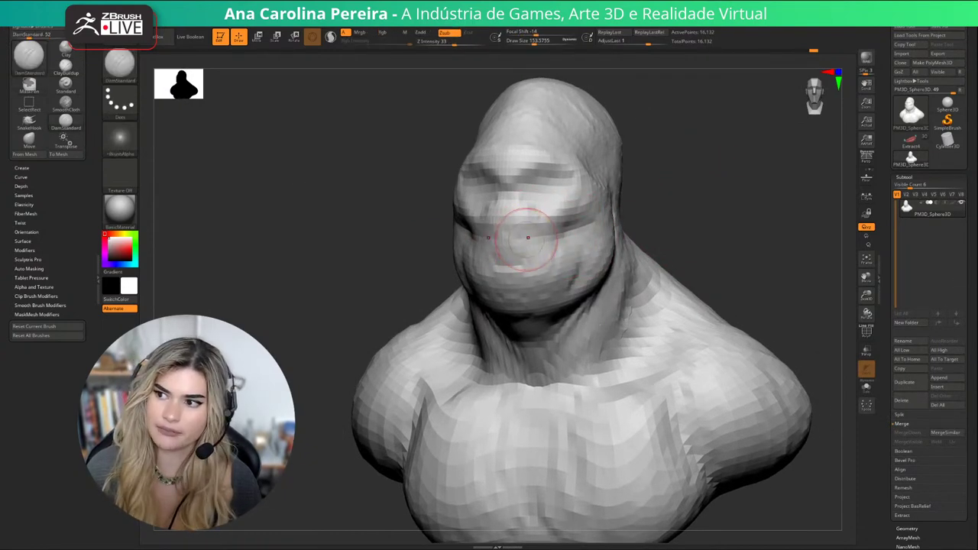
key("space")
left_click(525, 238)
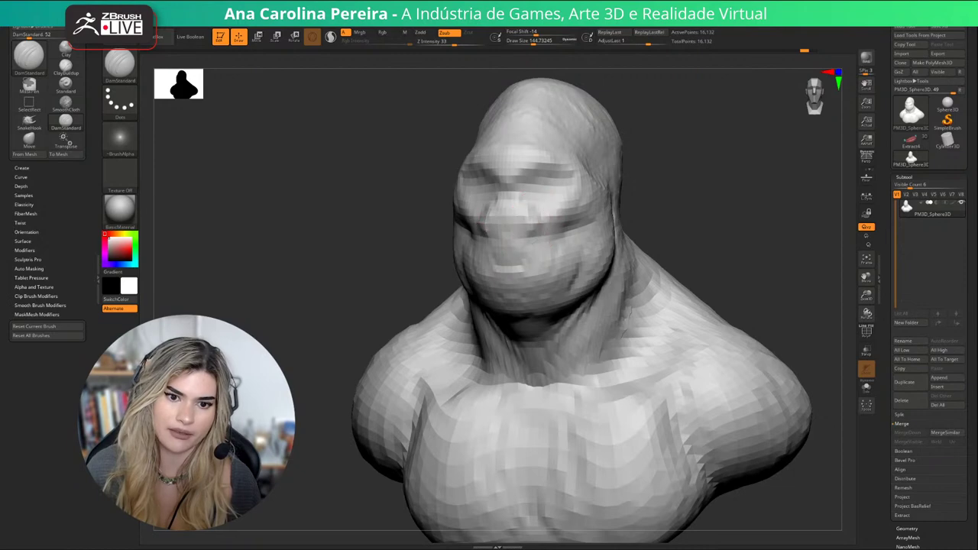
Carve the nostrils and the line between the lips with DamStandard, using about size 228 for the mouth.
left_click_drag(515, 194, 529, 231)
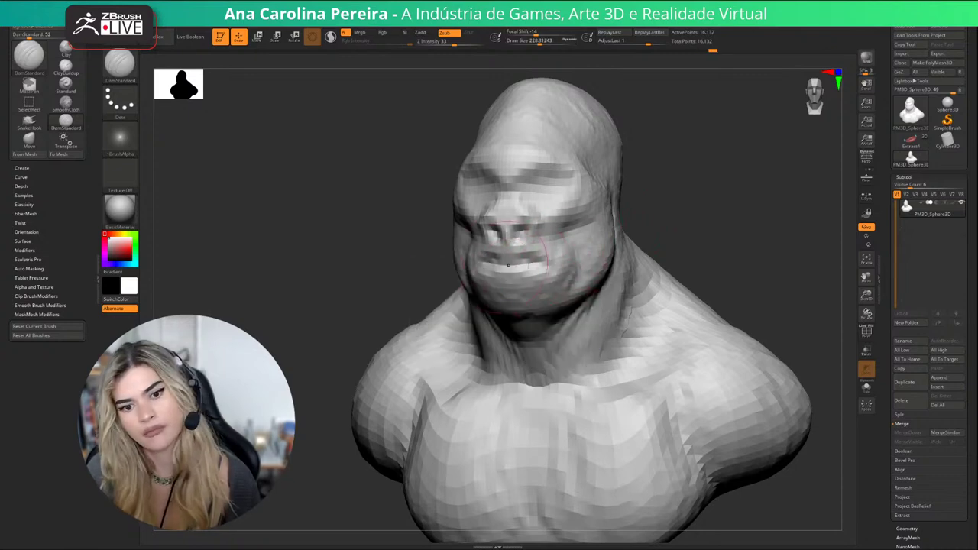
left_click_drag(543, 262, 511, 260)
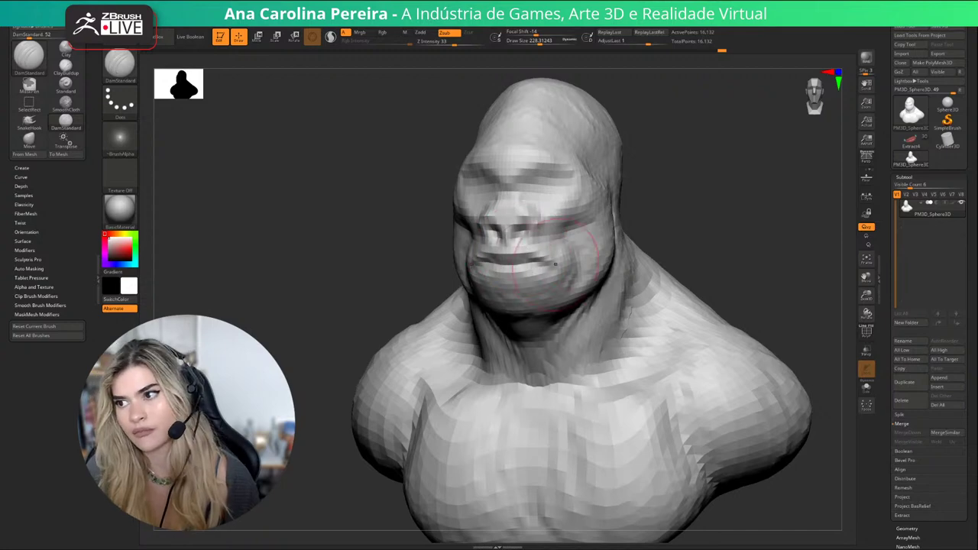
left_click_drag(765, 199, 638, 220)
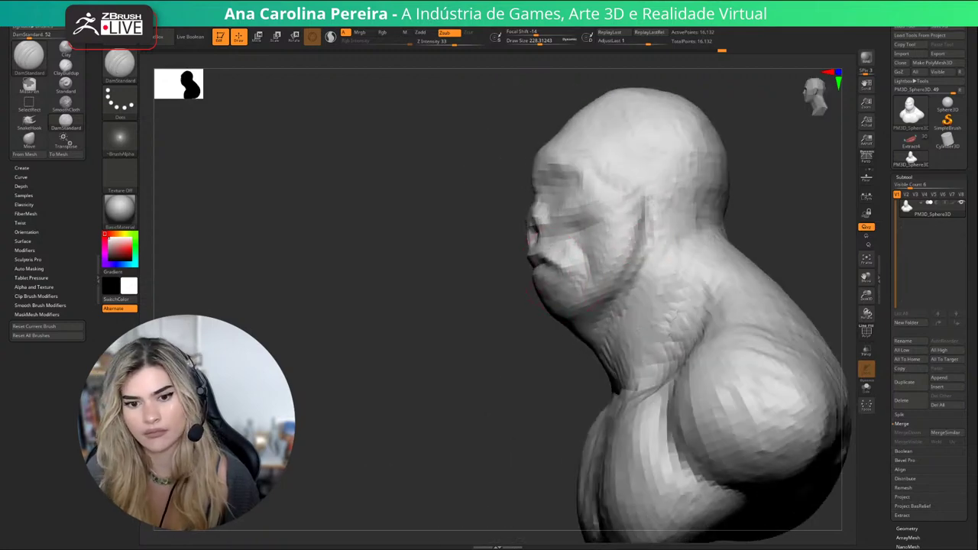
Carve the creases running down from the corners of the mouth with DamStandard at a size of about 228.
left_click_drag(539, 261, 586, 287)
right_click_drag(580, 316, 614, 288)
left_click_drag(558, 260, 520, 262)
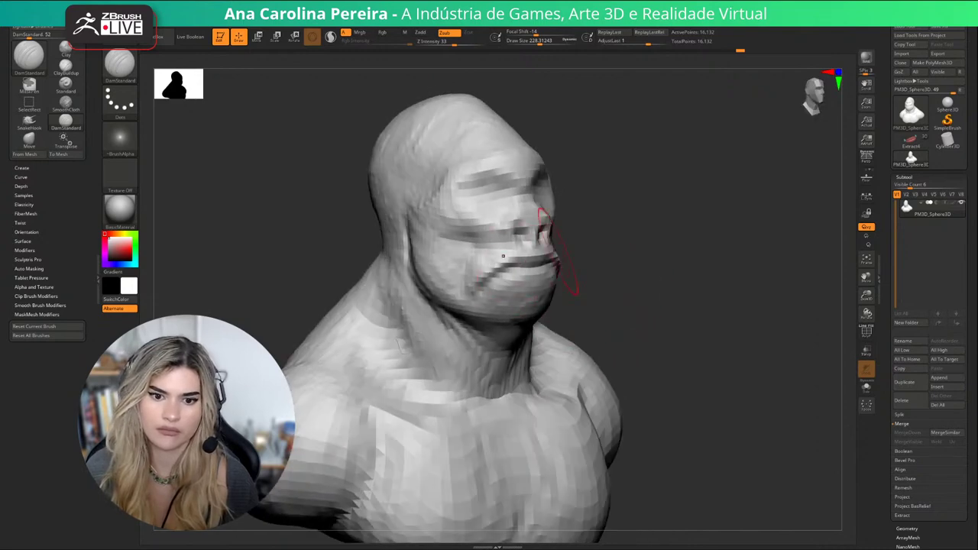
right_click_drag(564, 254, 508, 269)
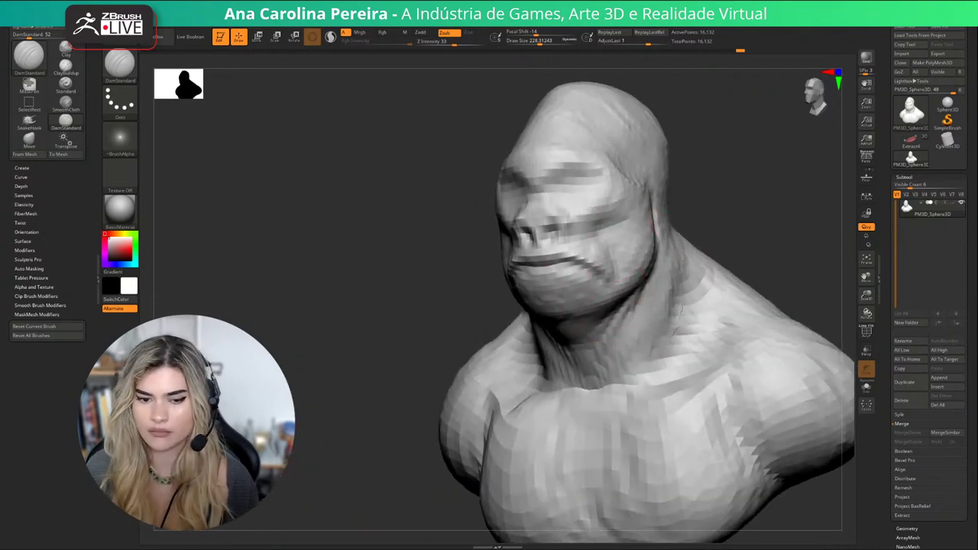
mouse_move(610, 268)
left_mouse_down()
mouse_move(578, 288)
mouse_move(627, 264)
left_mouse_up()
mouse_move(628, 262)
right_mouse_down()
mouse_move(695, 261)
mouse_move(573, 284)
right_mouse_up()
right_click_drag(692, 235, 699, 199)
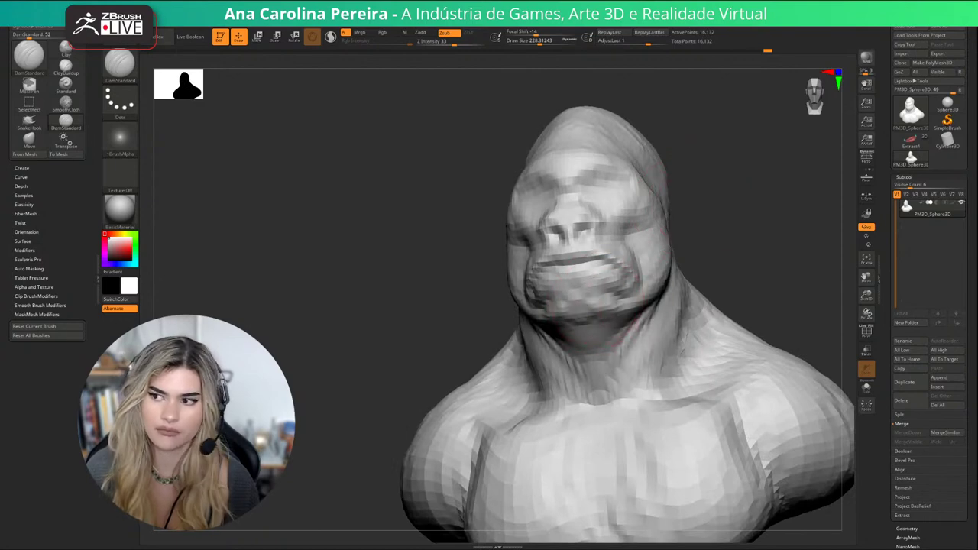
right_click_drag(589, 302, 714, 224)
left_click_drag(459, 260, 512, 280)
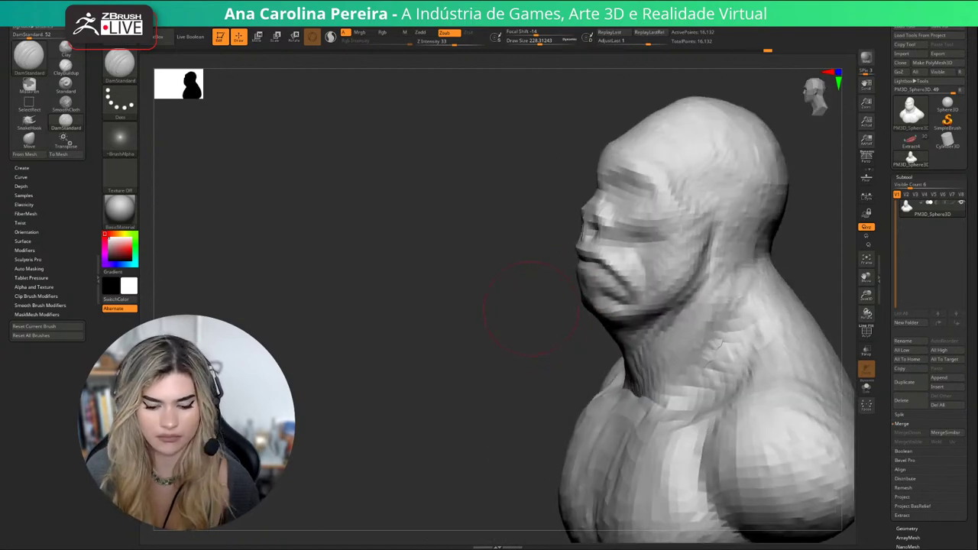
Adjust the side profile of the muzzle with the Move brush.
key("b")
key("m")
key("v")
left_click_drag(451, 306, 494, 328)
mouse_move(557, 275)
right_mouse_down()
mouse_move(577, 256)
mouse_move(612, 251)
mouse_move(638, 295)
mouse_move(673, 321)
mouse_move(695, 184)
mouse_move(719, 123)
mouse_move(724, 222)
right_mouse_up()
Build up the cheekbones beside the eyes with ClayBuildup at a size of about 207.
key("b")
key("c")
key("b")
key("bracketleft")
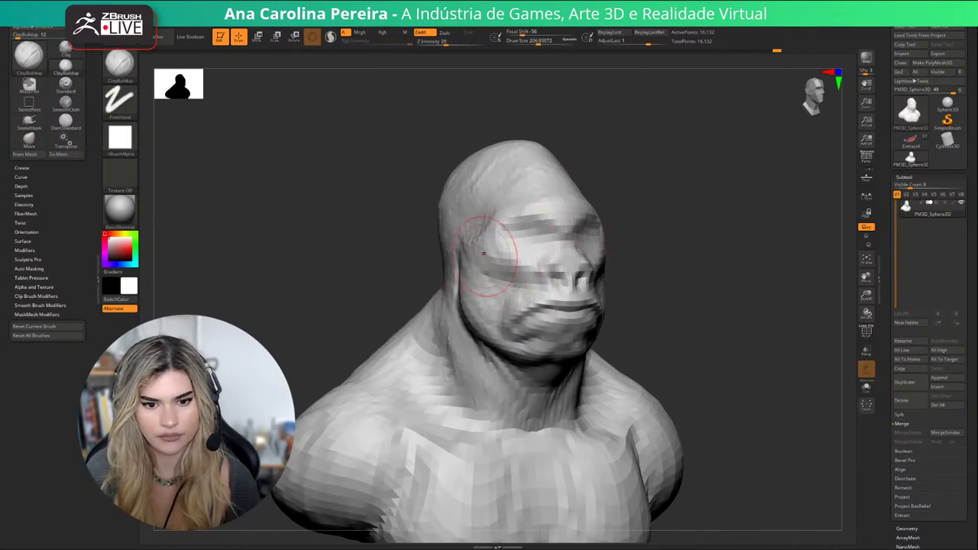
mouse_move(486, 258)
left_mouse_down()
mouse_move(526, 269)
mouse_move(499, 262)
left_mouse_up()
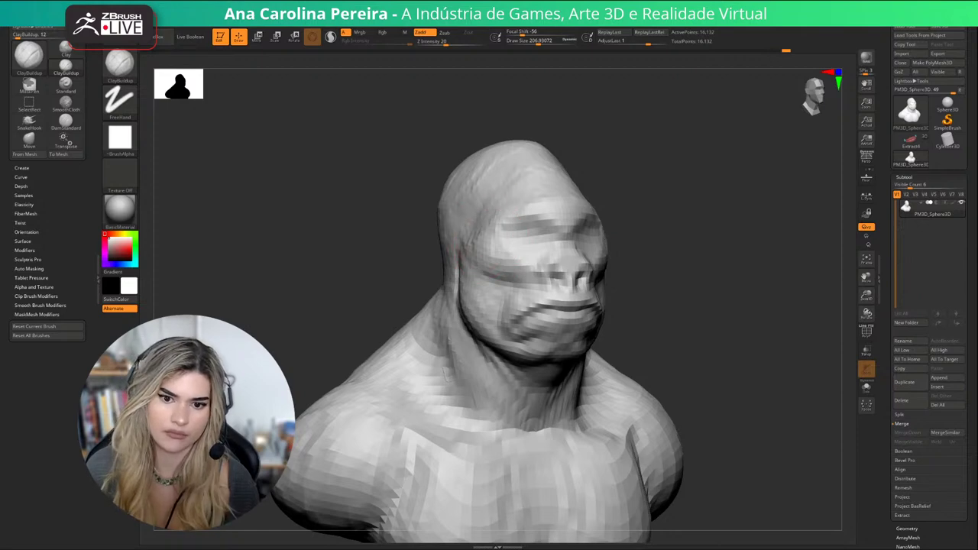
left_click_drag(606, 151, 474, 156)
left_click_drag(634, 180, 683, 182, "alt")
left_click_drag(585, 201, 585, 230)
Add clay around the nostrils and sides of the nose with ClayBuildup at a size of about 124.
key("s")
key("s")
left_click_drag(524, 267, 517, 268)
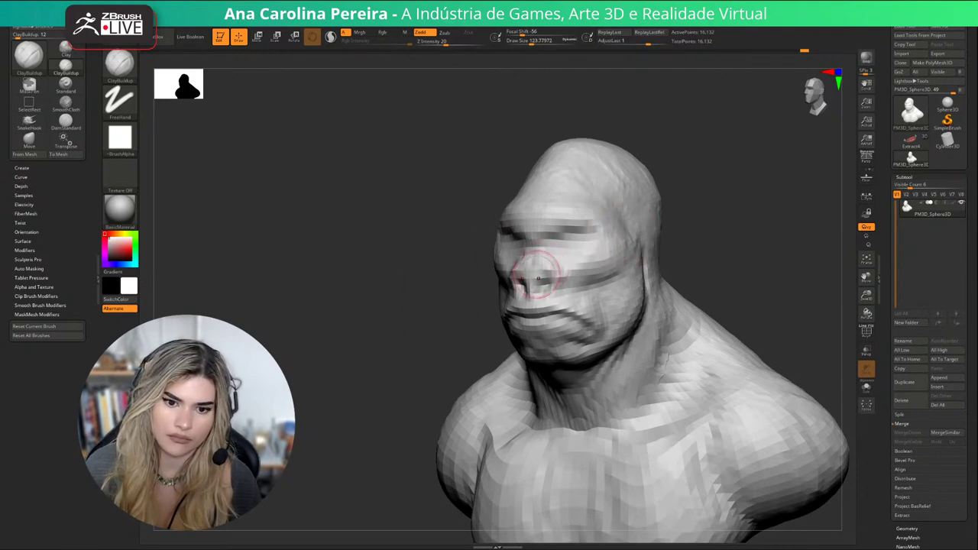
key("space")
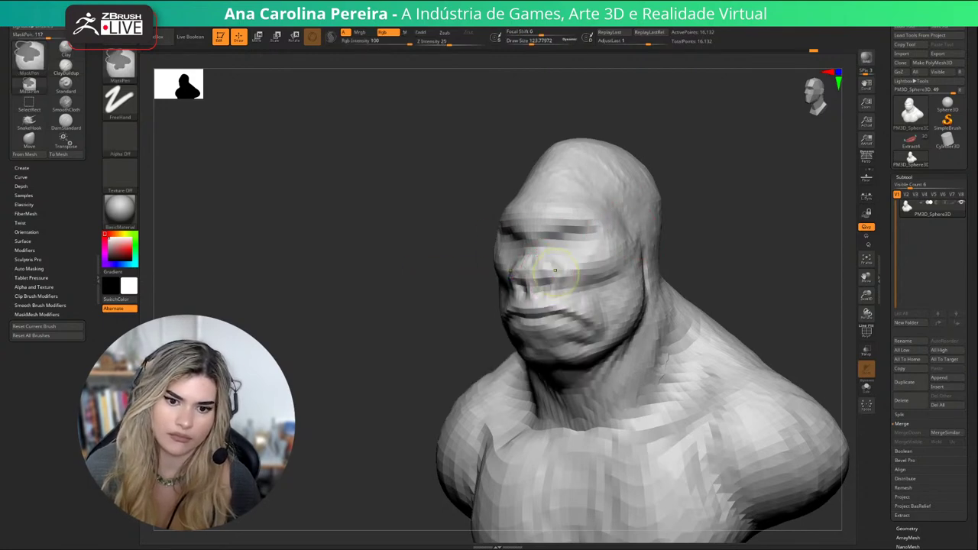
key("space")
mouse_move(560, 269)
left_mouse_down()
mouse_move(604, 260)
mouse_move(611, 280)
mouse_move(617, 271)
left_mouse_up()
Try a larger ClayBuildup stroke on the cheek beside the nose, using a size of about 177, and undo it.
key("s")
left_click_drag(677, 208, 765, 211)
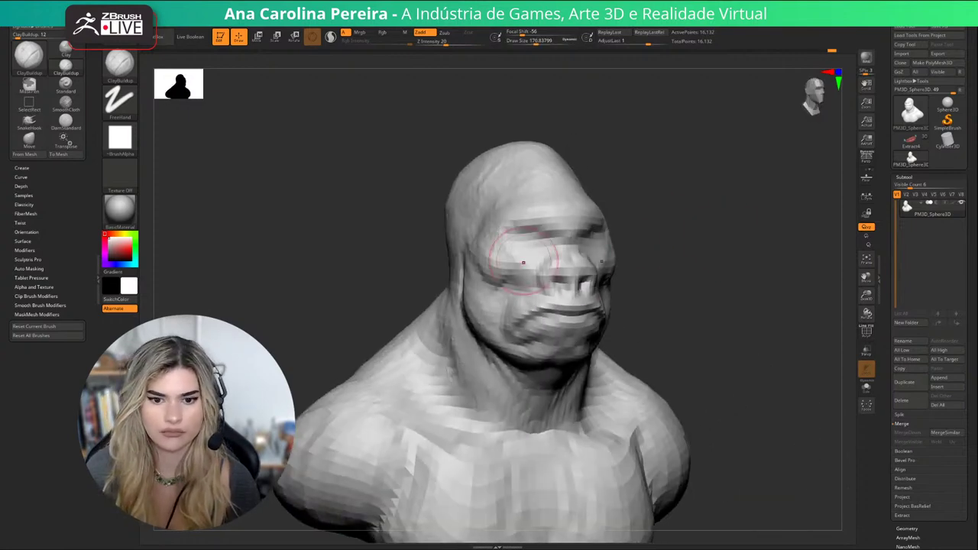
mouse_move(523, 267)
left_mouse_down()
mouse_move(491, 269)
mouse_move(498, 262)
mouse_move(451, 244)
mouse_move(310, 231)
left_mouse_up()
key("s")
key("ctrl+z")
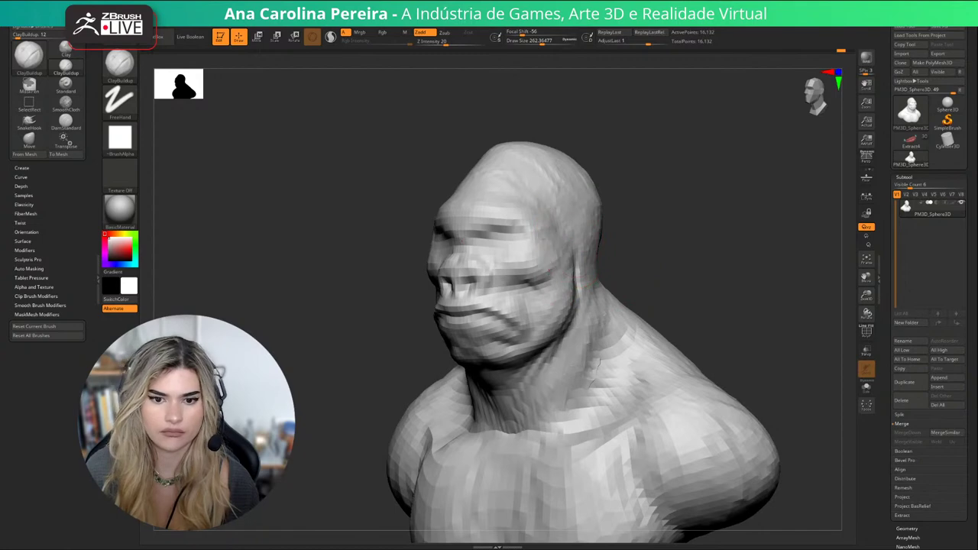
right_click_drag(650, 227, 759, 255)
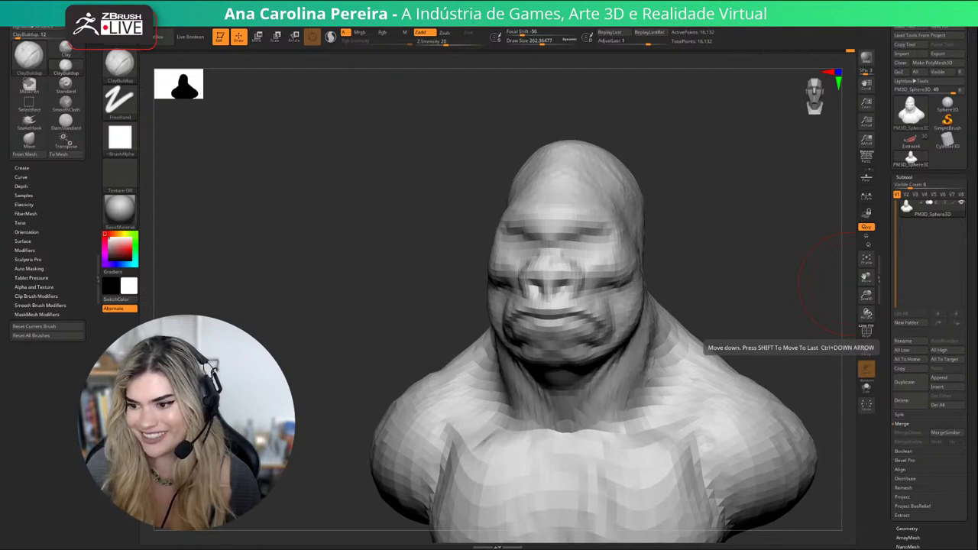
left_click_drag(850, 284, 837, 309)
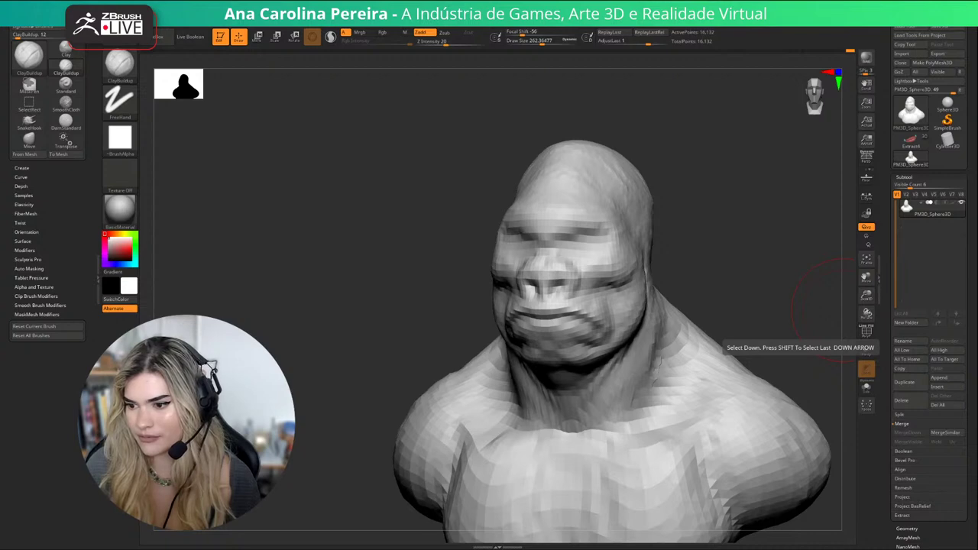
left_click_drag(830, 306, 715, 335)
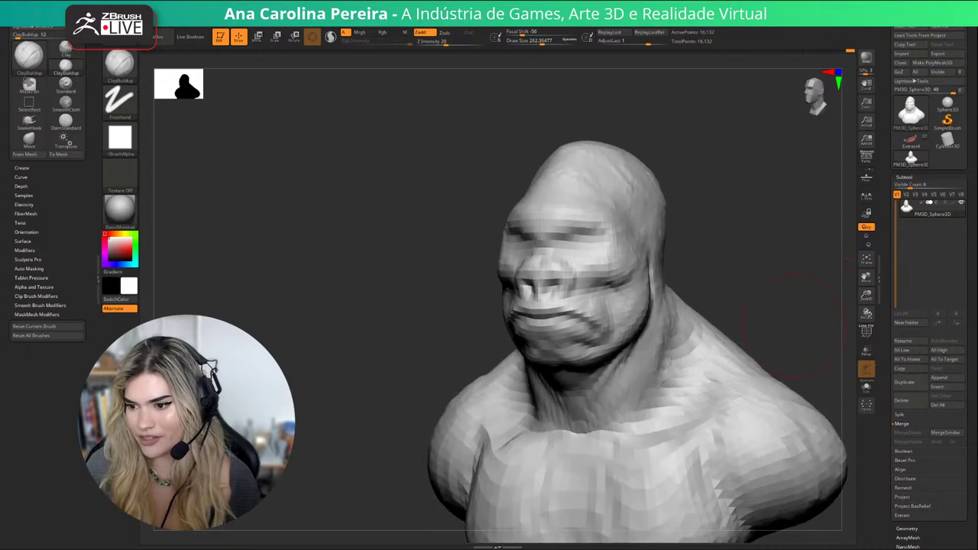
left_click_drag(814, 324, 732, 326, "alt")
left_click_drag(729, 288, 713, 267)
Select the ClayBuildup brush and set its size to about 212 for working on the face.
key("b")
key("c")
key("b")
key("space")
left_click_drag(697, 302, 690, 302)
left_click_drag(711, 269, 749, 276)
key("space")
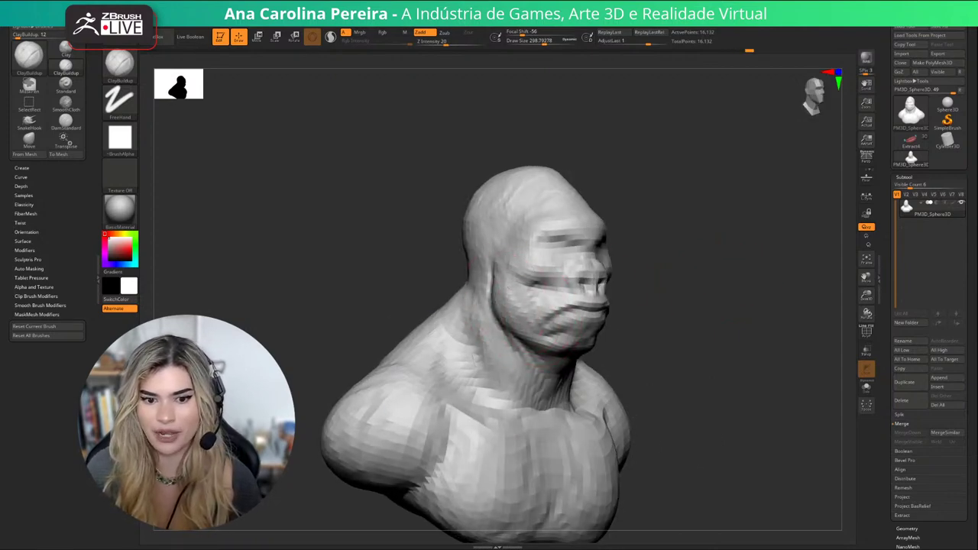
mouse_move(726, 266)
left_mouse_down()
mouse_move(683, 272)
mouse_move(623, 312)
left_mouse_up()
key("space")
left_click_drag(681, 264, 711, 266)
Adjust the outline of the cheeks and jaw with the Move brush, starting at a size of about 293 and reducing it.
key("b")
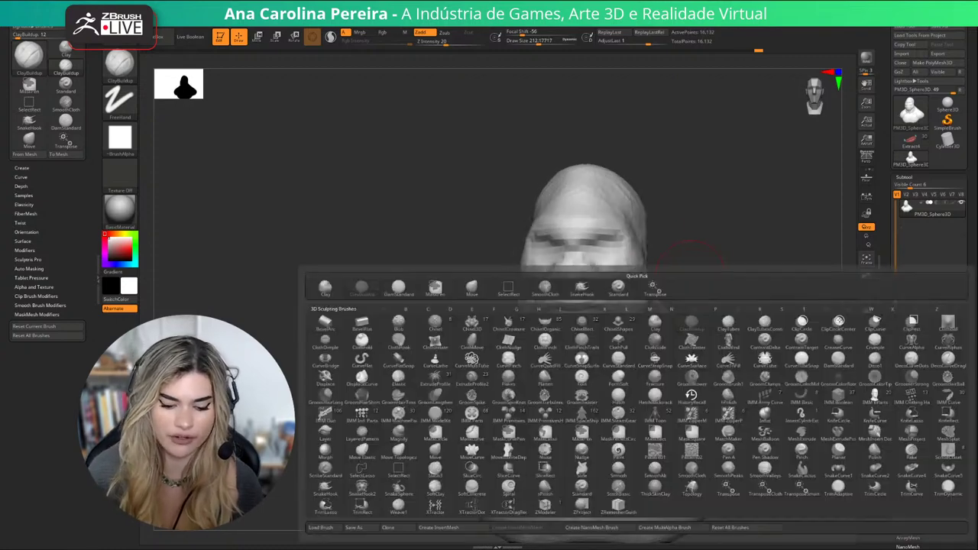
key("m")
key("v")
key("space")
left_click_drag(644, 282, 647, 283)
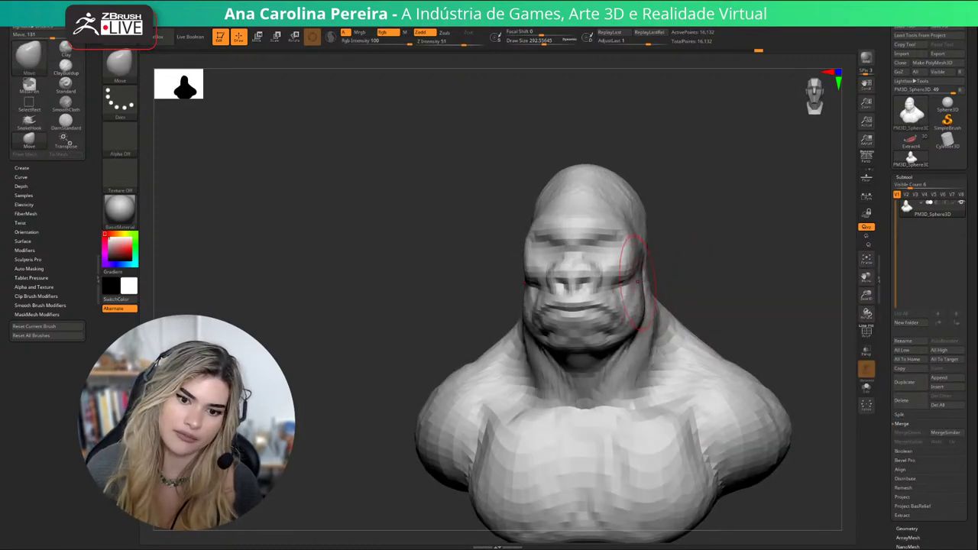
key("bracketleft")
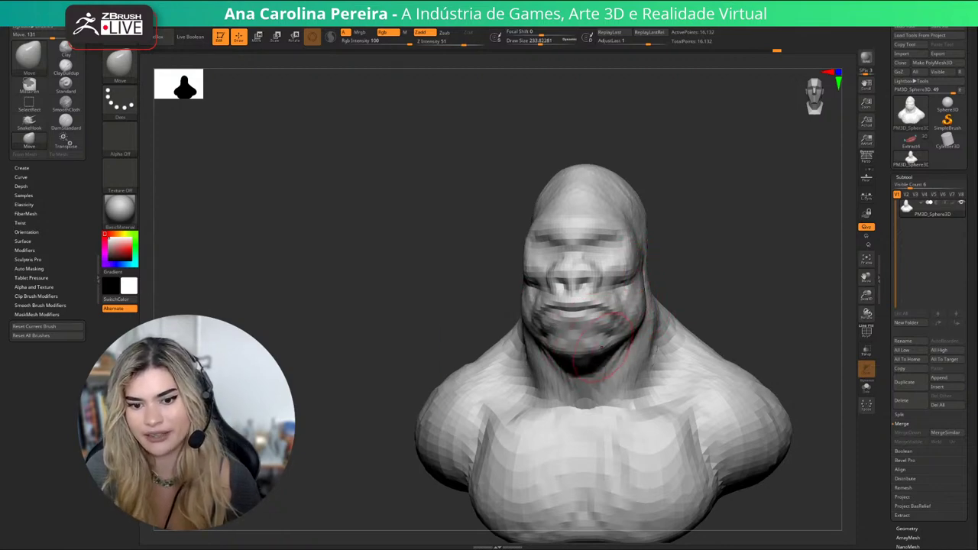
left_click_drag(677, 300, 623, 321)
Switch to ClayBuildup and reduce the brush size to about 149.
mouse_move(710, 279)
left_mouse_down()
mouse_move(627, 258)
mouse_move(625, 228)
mouse_move(753, 218)
mouse_move(683, 175)
mouse_move(633, 197)
mouse_move(699, 224)
mouse_move(753, 192)
mouse_move(651, 225)
left_mouse_up()
key("b")
key("c")
key("b")
key("bracketleft")
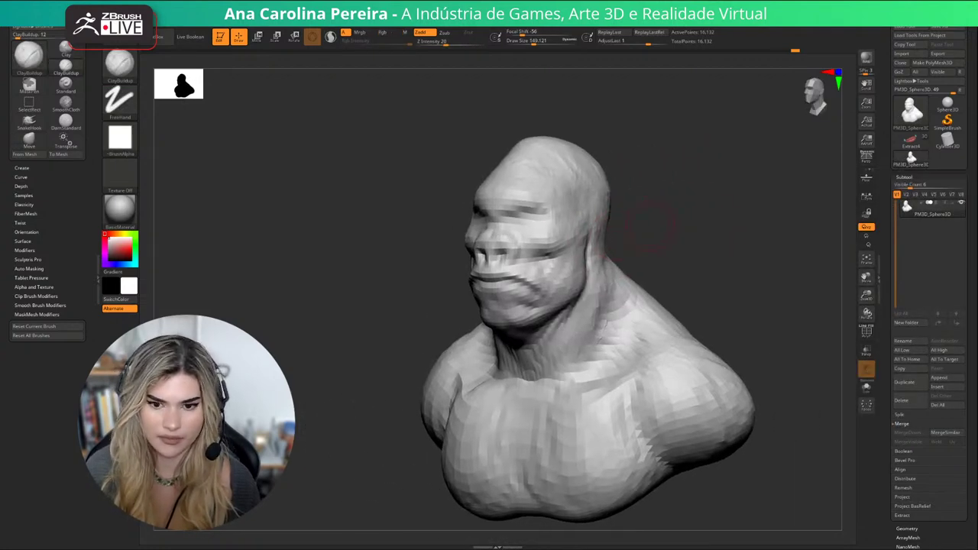
Insert a Sphere 32 from the IMM Primitives brush on the side of the head as the base of the ears.
key("b")
key("i")
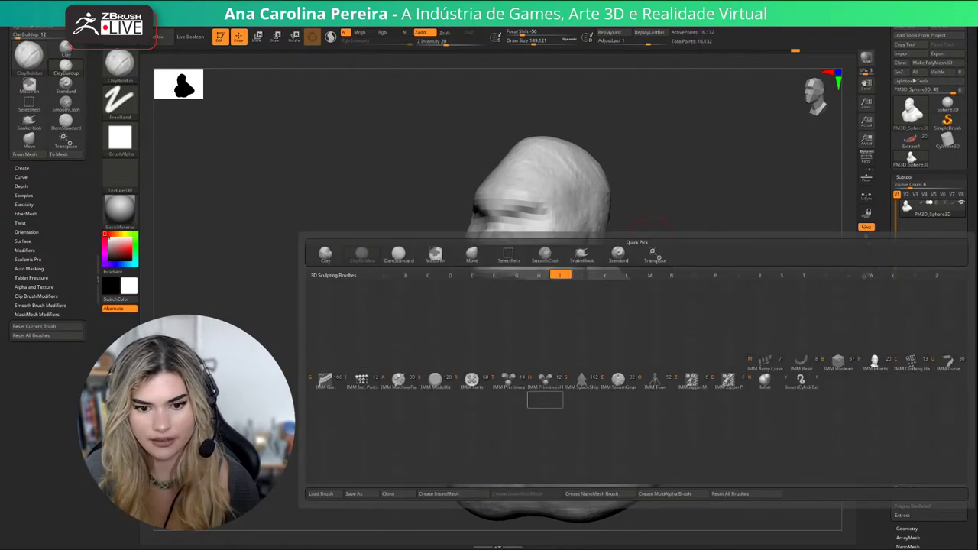
left_click(508, 380)
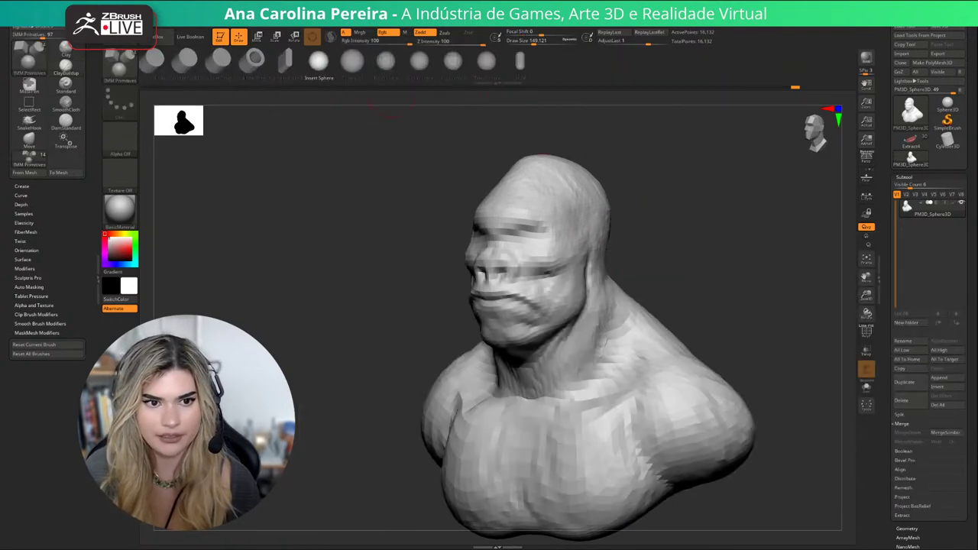
left_click(353, 61)
left_click_drag(680, 238, 616, 265)
Scale and move the inserted spheres with the gizmo so they sit against both sides of the head at ear position.
key("e")
left_click_drag(672, 192, 700, 248)
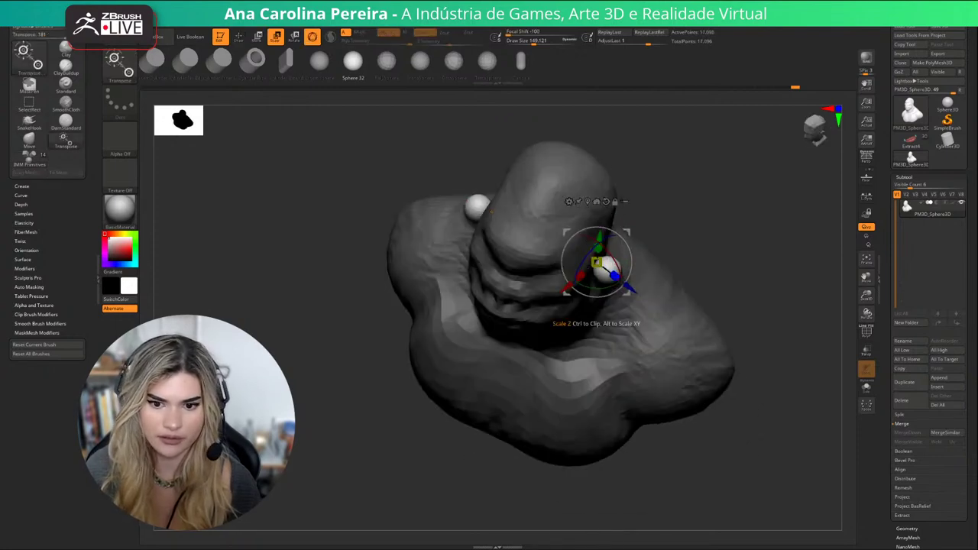
left_click_drag(597, 263, 615, 274)
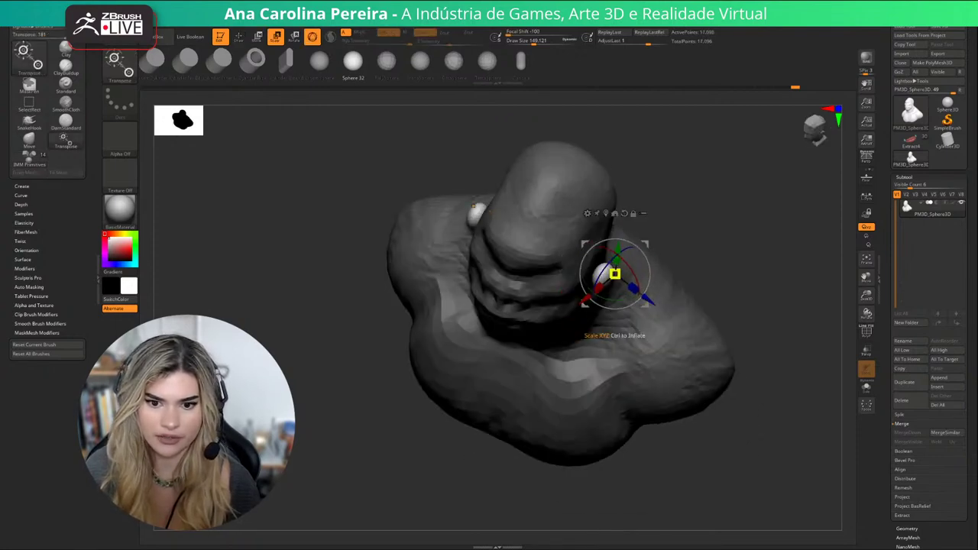
left_click_drag(688, 191, 668, 133, "shift")
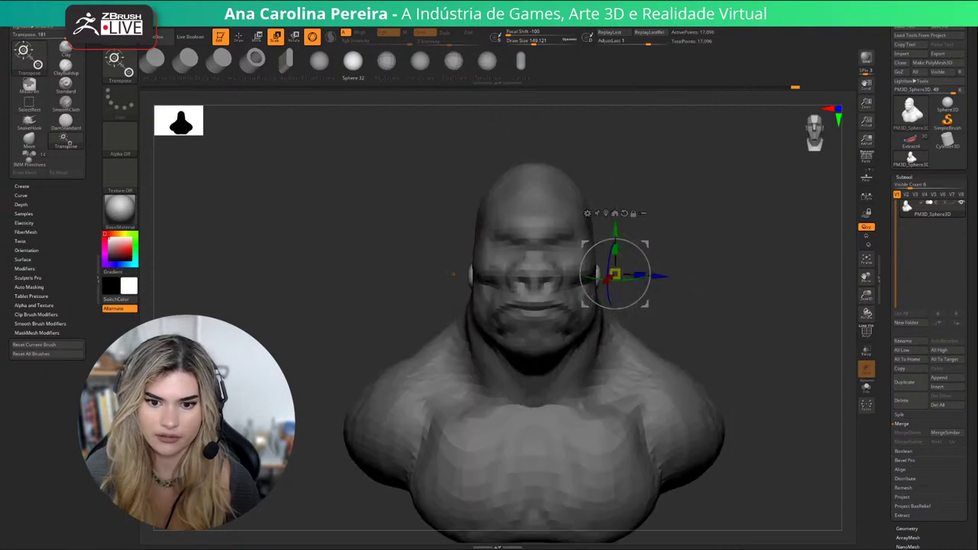
left_click_drag(646, 245, 539, 277)
left_click_drag(606, 298, 589, 301)
left_click_drag(328, 275, 458, 274, "shift")
Shape the spheres into flattened ears with the Move brush at a size of about 145.
key("b")
key("m")
key("v")
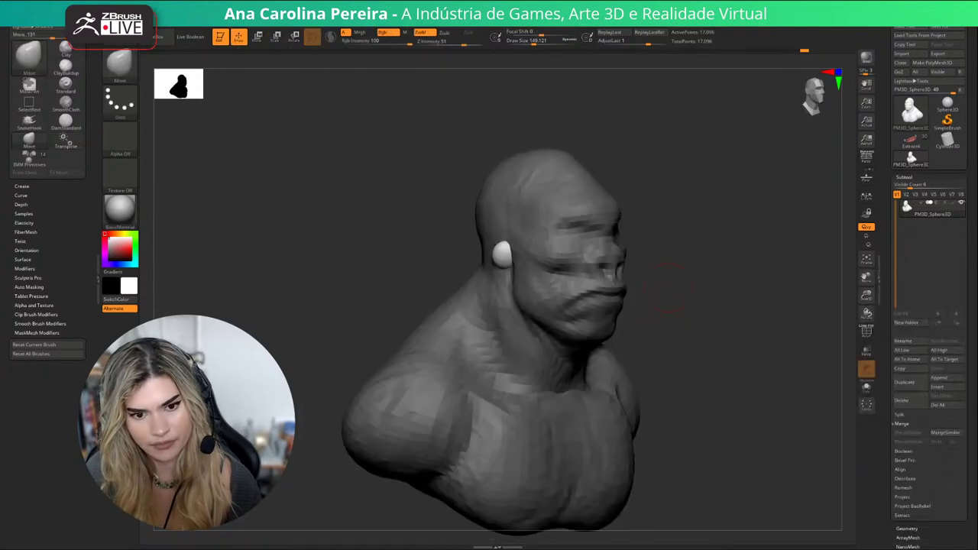
key("space")
left_click(501, 256)
left_click_drag(502, 251, 499, 251)
key("space")
left_click(499, 254)
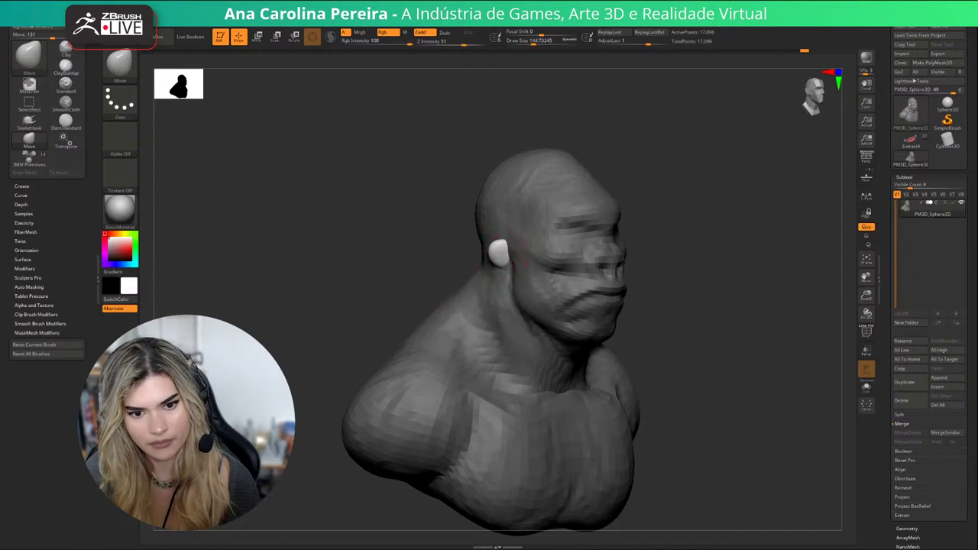
left_click_drag(657, 246, 699, 245)
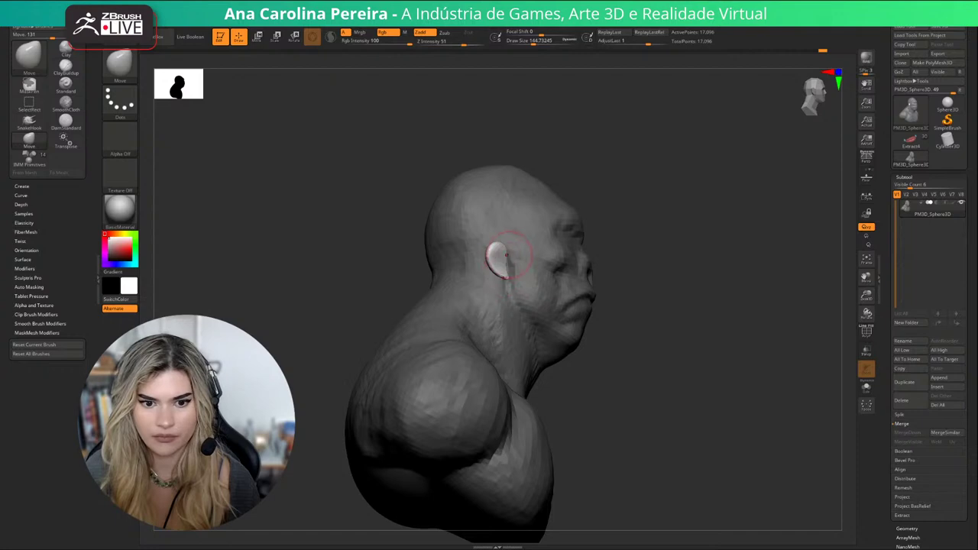
mouse_move(672, 252)
left_mouse_down()
mouse_move(760, 245)
mouse_move(657, 246)
mouse_move(666, 250)
left_mouse_up()
left_click_drag(749, 229, 657, 222)
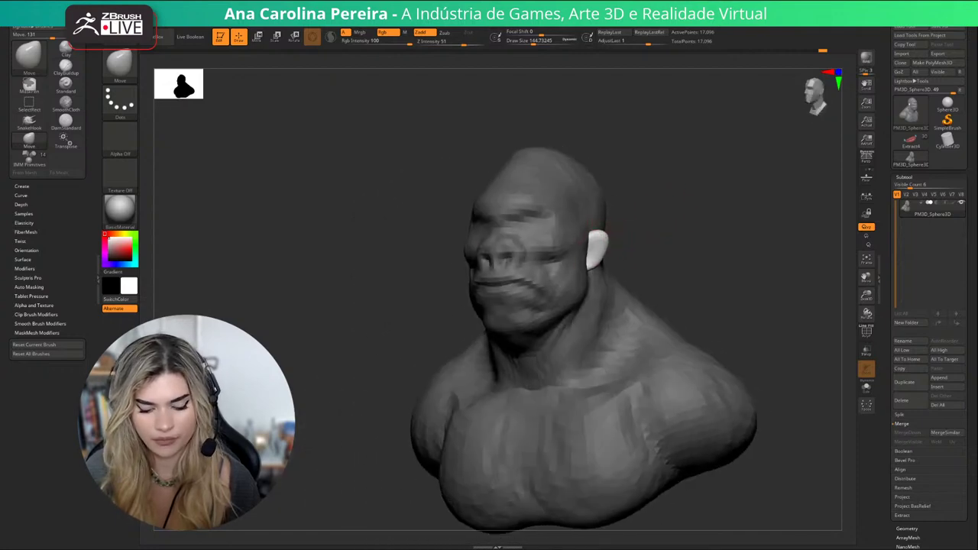
Sculpt the inner hollow of the ears with a small ClayBuildup brush and clear the mask from the bust.
key("b")
key("c")
key("b")
key("space")
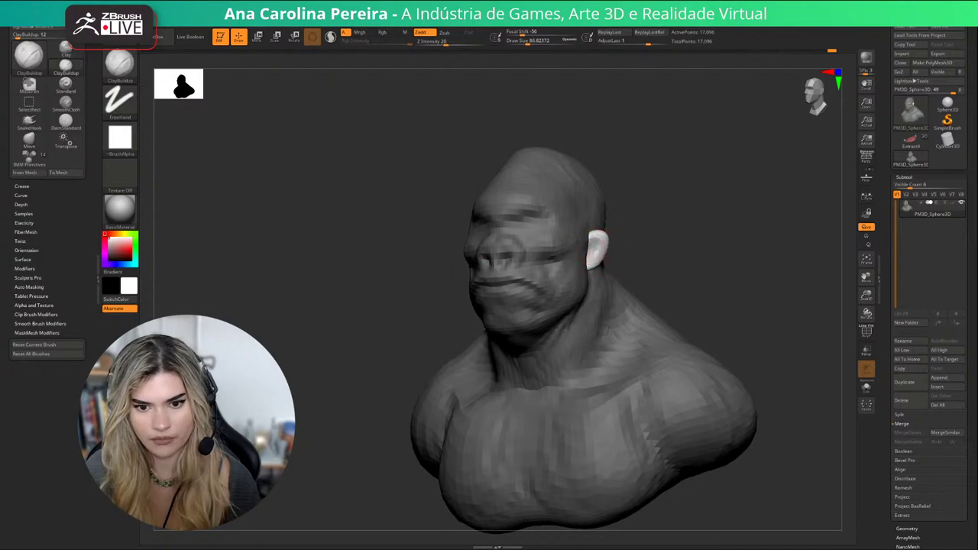
left_click_drag(692, 243, 707, 277)
left_click_drag(710, 306, 715, 277, "alt")
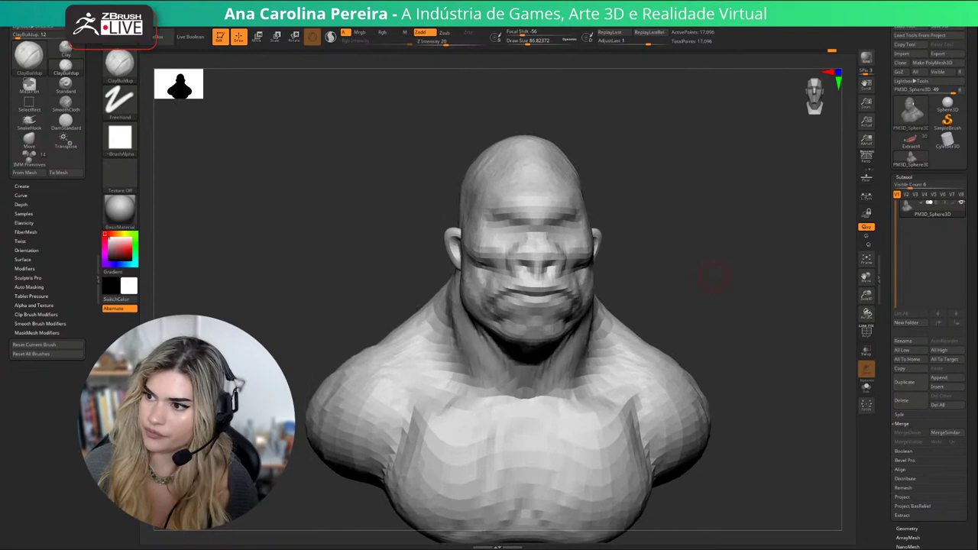
Define the nose bridge and the eye sockets under the brow with ClayBuildup, using sizes of about 112 and 108.
mouse_move(672, 239)
left_mouse_down()
mouse_move(703, 223)
mouse_move(723, 237)
left_mouse_up()
key("space")
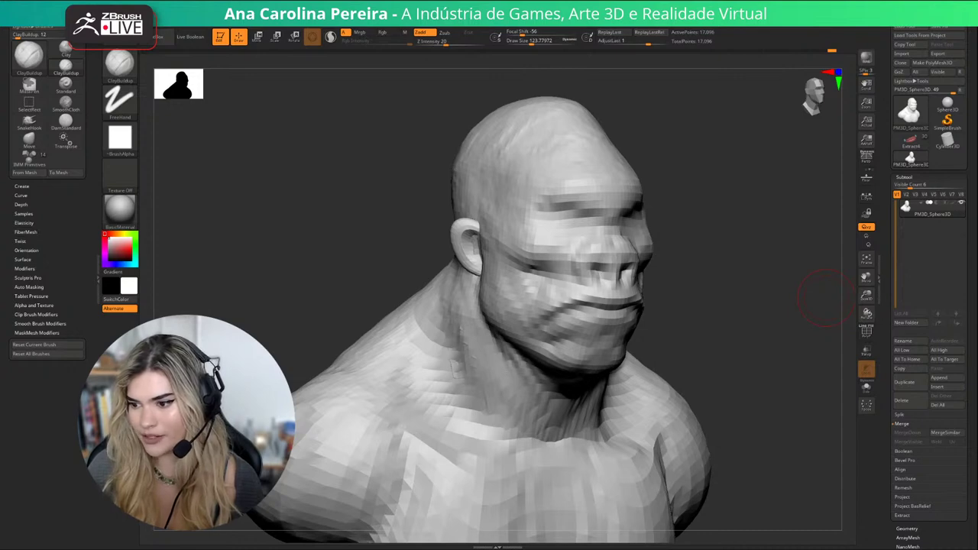
left_click_drag(673, 306, 681, 279)
left_click_drag(811, 281, 744, 273)
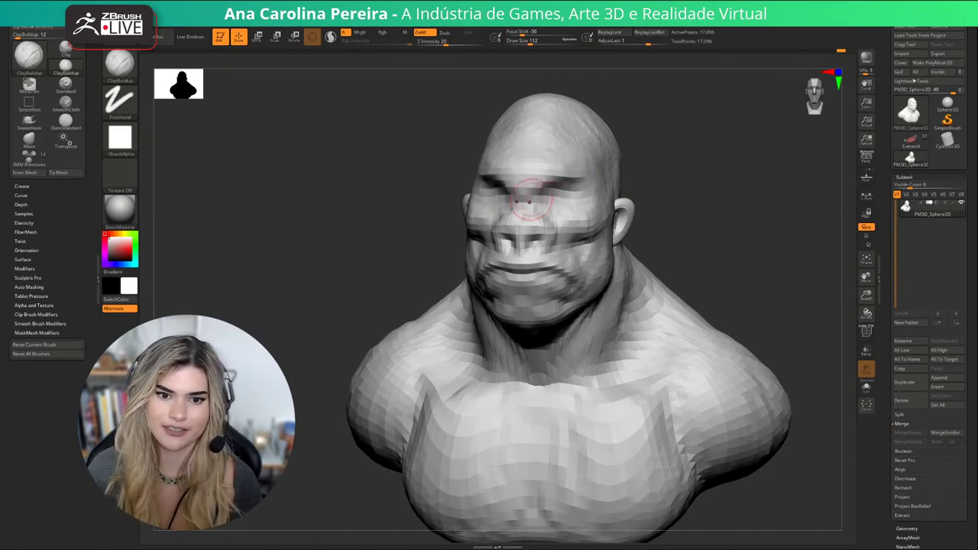
key("bracketright")
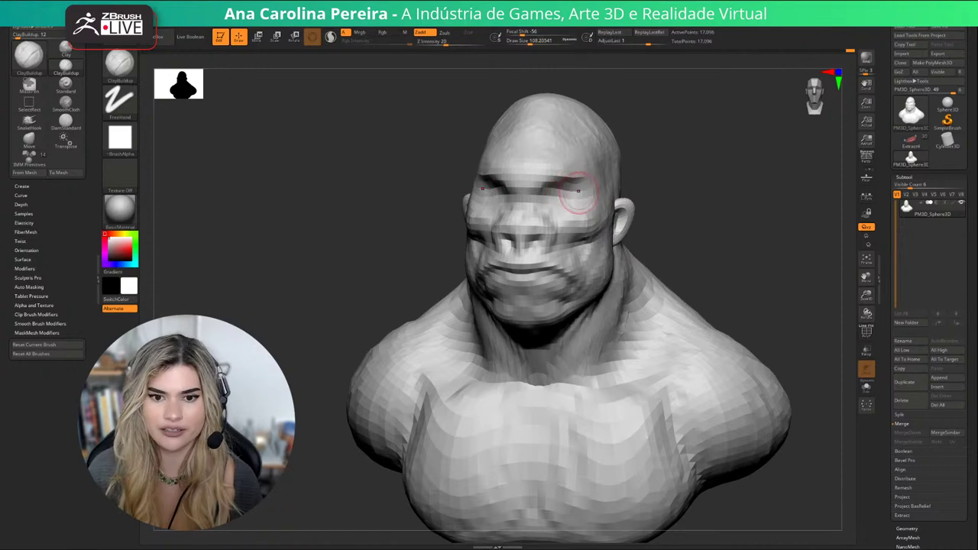
mouse_move(579, 181)
left_mouse_down()
mouse_move(561, 190)
mouse_move(580, 184)
left_mouse_up()
mouse_move(673, 200)
left_mouse_down()
mouse_move(768, 200)
mouse_move(676, 191)
left_mouse_up()
Enlarge the brush to about 177 and rework the brow and eye area with ClayBuildup and smoothing.
key("bracketright")
key("bracketright")
key("bracketright")
key("bracketright")
left_click_drag(544, 194, 574, 185)
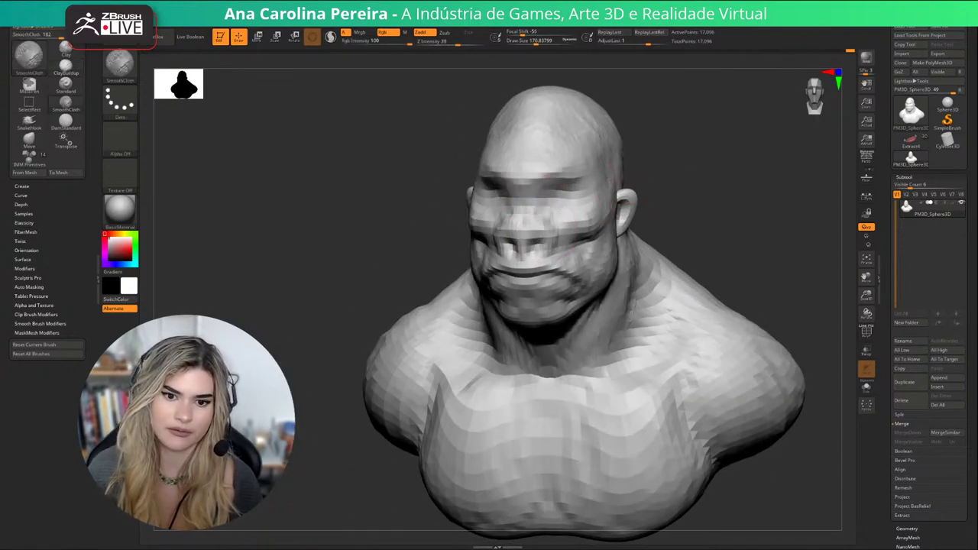
mouse_move(680, 235)
left_mouse_down()
mouse_move(746, 240)
mouse_move(697, 228)
mouse_move(663, 238)
mouse_move(678, 247)
left_mouse_up()
left_click_drag(444, 241, 634, 210)
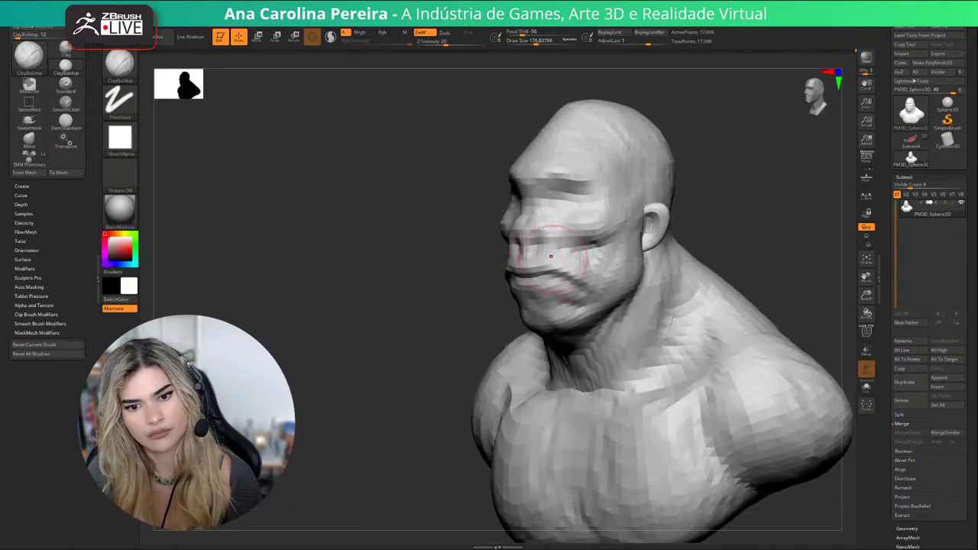
left_click_drag(722, 237, 742, 220)
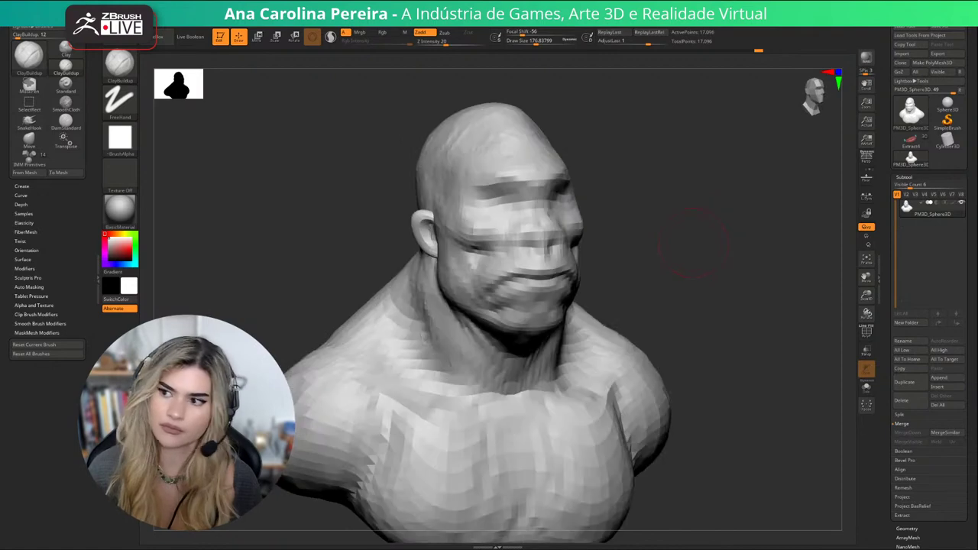
Enlarge the ClayBuildup brush to about 400 and build up the base of the neck and the trapezius.
mouse_move(711, 264)
left_mouse_down("alt")
mouse_move(675, 225)
mouse_move(680, 241)
mouse_move(640, 238)
left_mouse_up("alt")
left_click_drag(545, 339, 563, 310)
left_click_drag(544, 344, 559, 334)
key("space")
mouse_move(665, 258)
left_mouse_down()
mouse_move(633, 258)
mouse_move(646, 267)
left_mouse_up()
key("space")
left_click_drag(605, 295, 616, 295)
right_click_drag(618, 308, 655, 273)
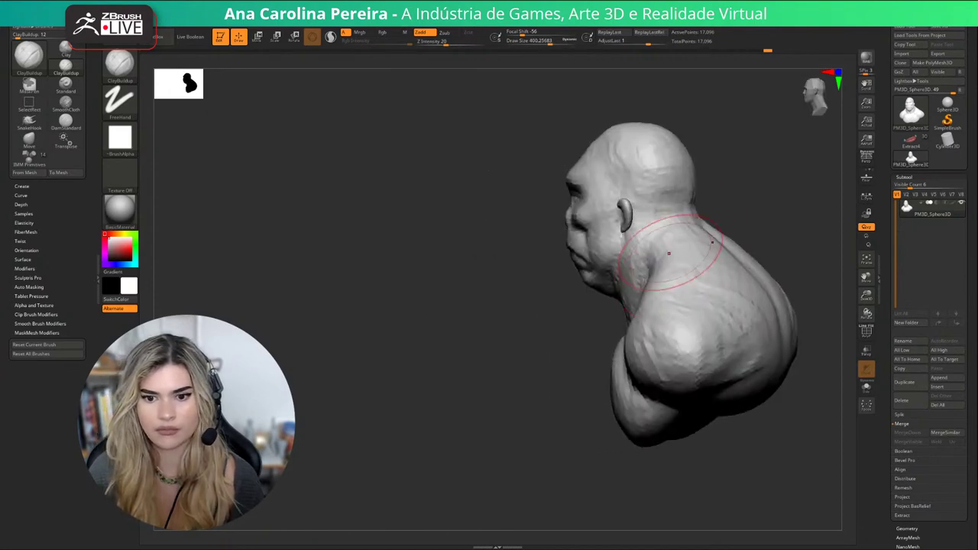
left_click_drag(676, 277, 722, 267)
mouse_move(710, 264)
right_mouse_down()
mouse_move(773, 225)
mouse_move(726, 211)
mouse_move(768, 222)
right_mouse_up()
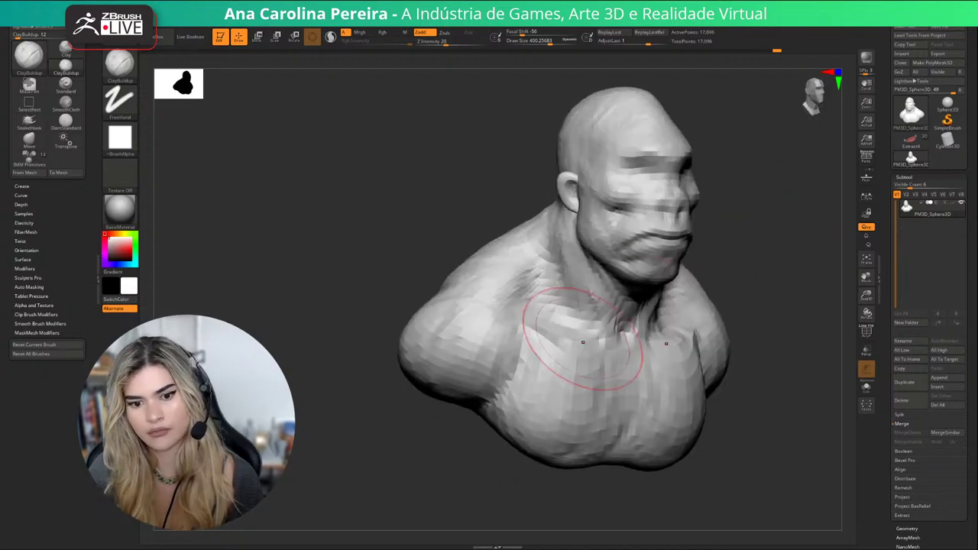
Build up the rounded deltoid mass of the shoulders with ClayBuildup at a size of about 400.
mouse_move(589, 495)
right_mouse_down("alt")
mouse_move(560, 487)
mouse_move(619, 489)
right_mouse_up("alt")
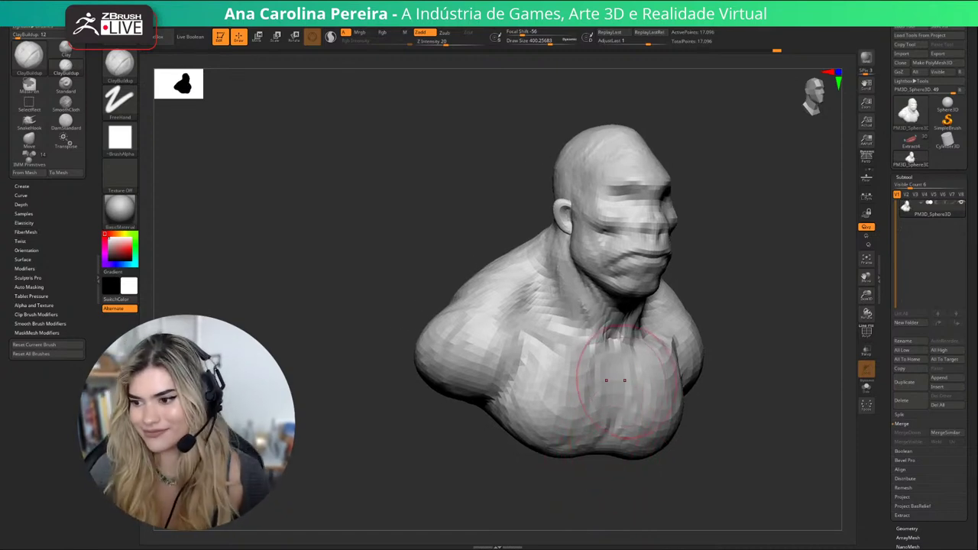
mouse_move(634, 390)
right_mouse_down()
mouse_move(707, 432)
mouse_move(679, 462)
mouse_move(689, 446)
mouse_move(664, 447)
mouse_move(687, 443)
mouse_move(688, 456)
right_mouse_up()
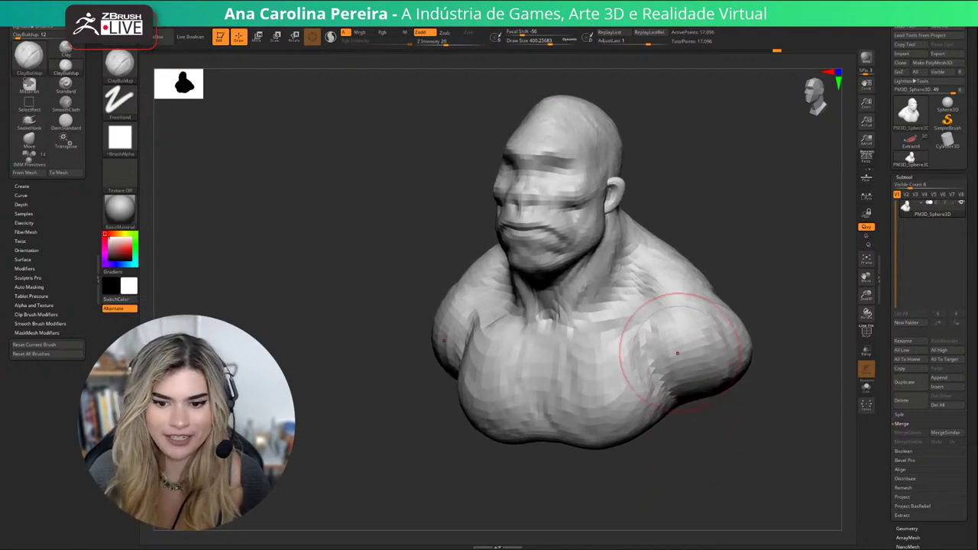
left_click_drag(673, 349, 674, 350)
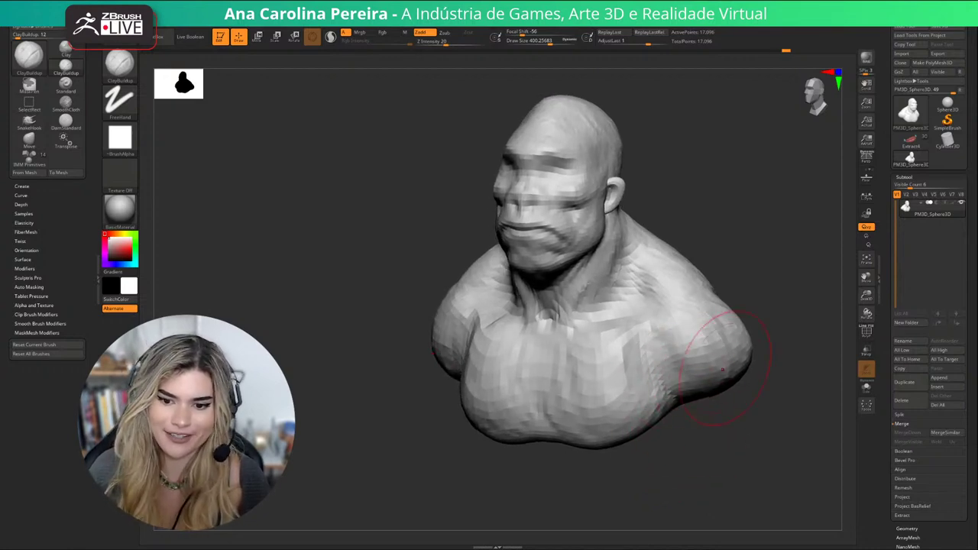
mouse_move(724, 385)
left_mouse_down()
mouse_move(721, 331)
mouse_move(700, 284)
left_mouse_up()
right_click_drag(688, 451, 600, 448)
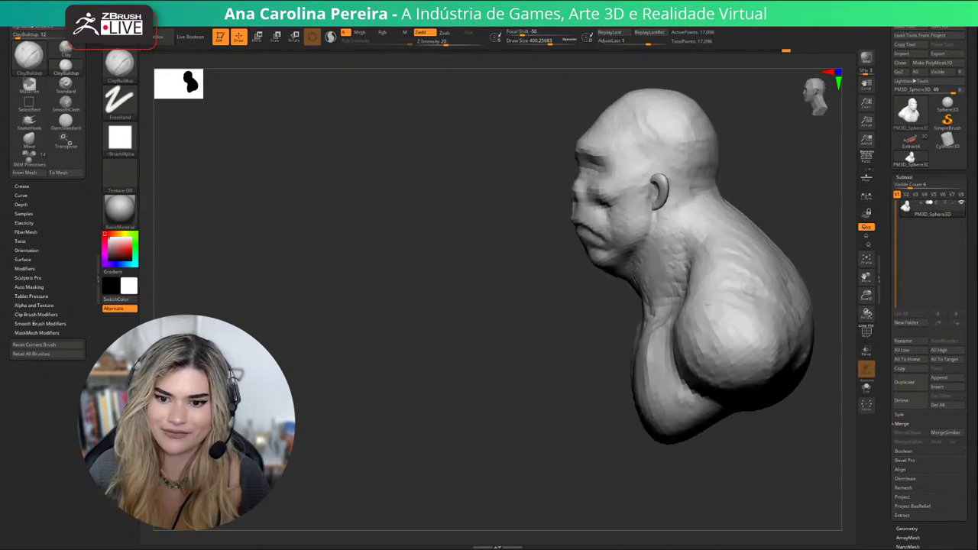
mouse_move(722, 329)
left_mouse_down()
mouse_move(752, 315)
mouse_move(722, 345)
mouse_move(722, 362)
left_mouse_up()
right_click_drag(674, 449, 763, 443)
left_click_drag(691, 348, 672, 372)
Fill out the lower outer chest below the armpits with the large ClayBuildup brush.
mouse_move(737, 447)
right_mouse_down()
mouse_move(680, 448)
mouse_move(694, 447)
right_mouse_up()
left_click_drag(694, 341, 636, 396)
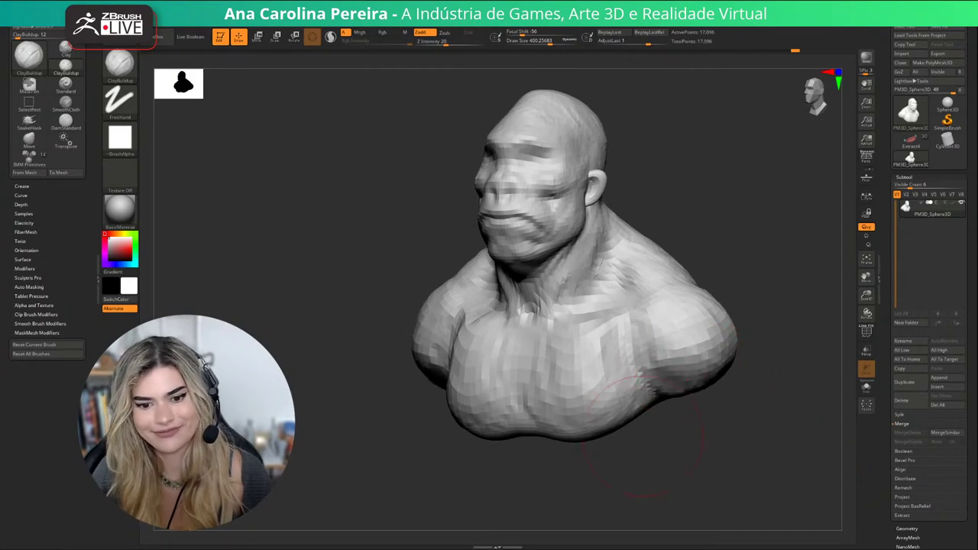
right_click_drag(633, 451, 718, 447)
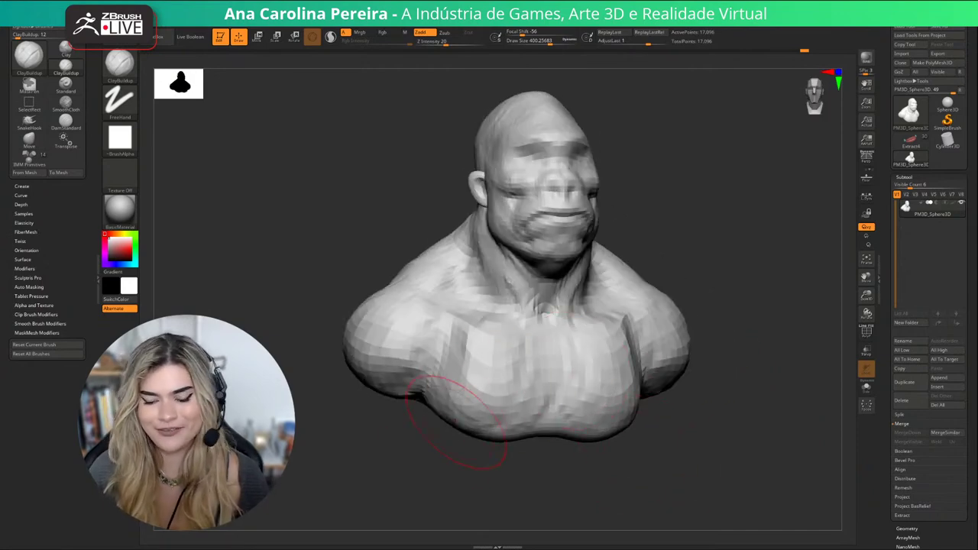
mouse_move(452, 404)
left_mouse_down()
mouse_move(467, 377)
mouse_move(520, 371)
left_mouse_up()
right_click_drag(544, 488, 579, 478, "alt")
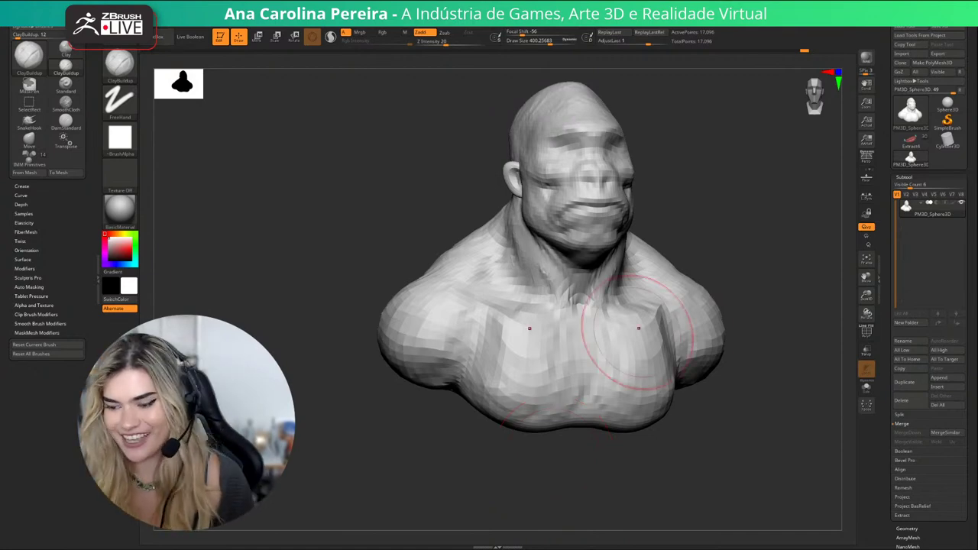
Open the DynaMesh settings in the bust's geometry options.
left_click_drag(810, 336, 635, 340)
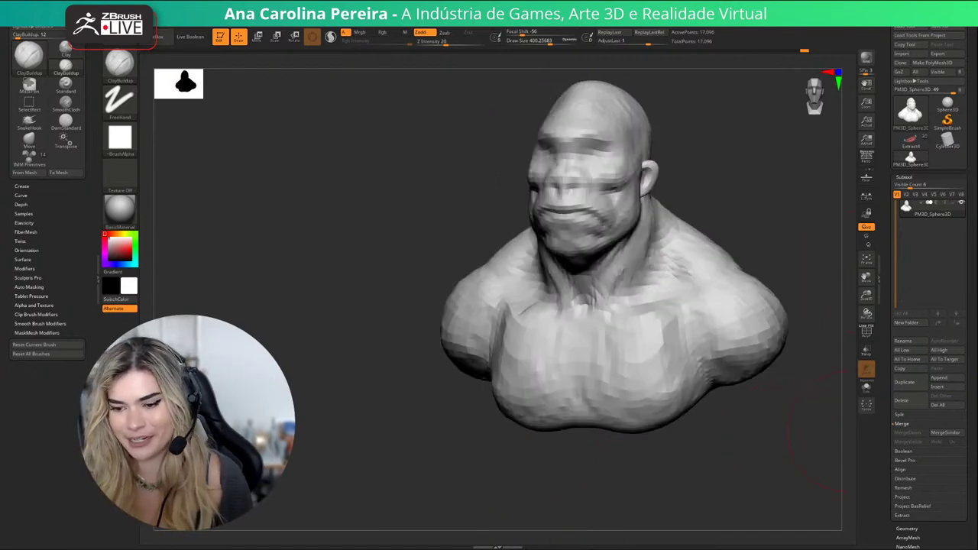
left_click_drag(891, 336, 891, 304)
left_click_drag(809, 310, 774, 320, "alt")
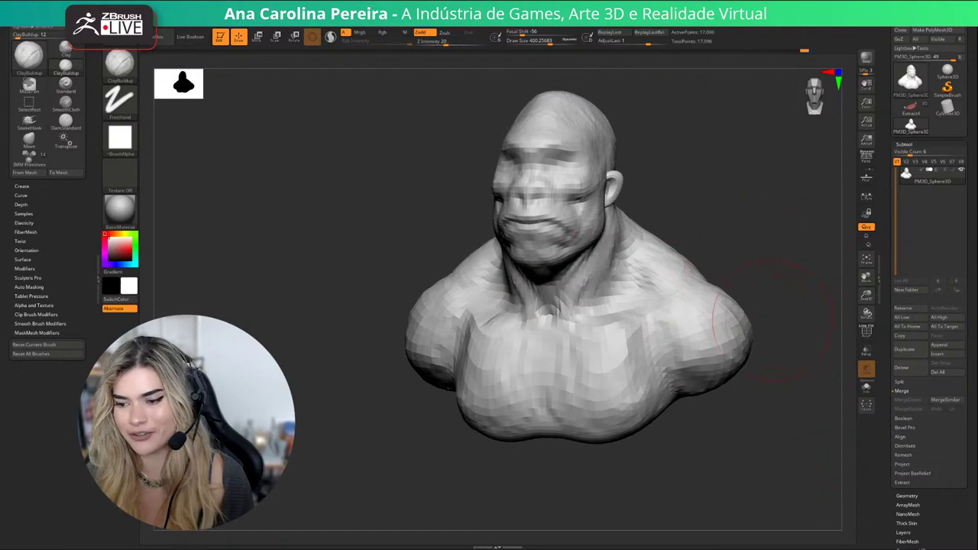
left_click(907, 496)
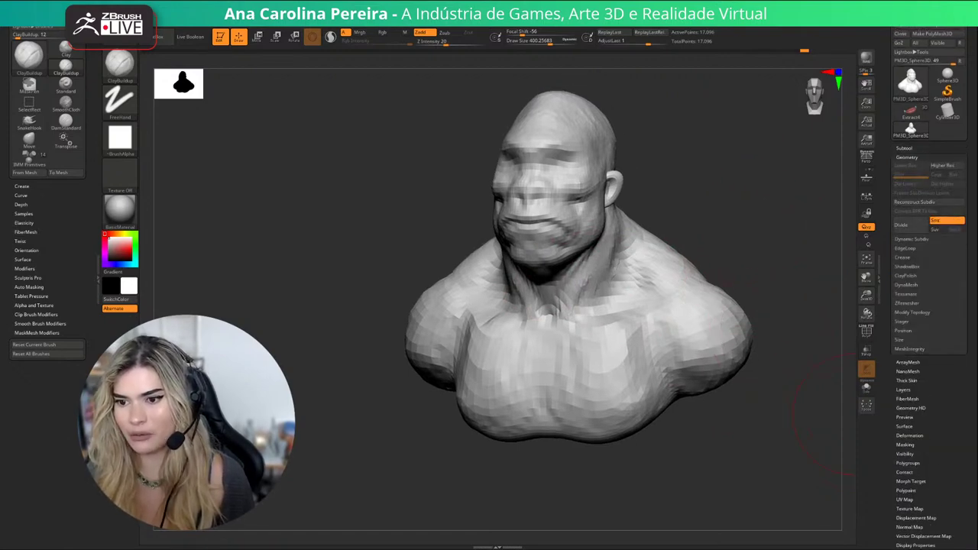
left_click(907, 285)
left_click_drag(811, 329, 766, 334)
left_click_drag(766, 334, 810, 334)
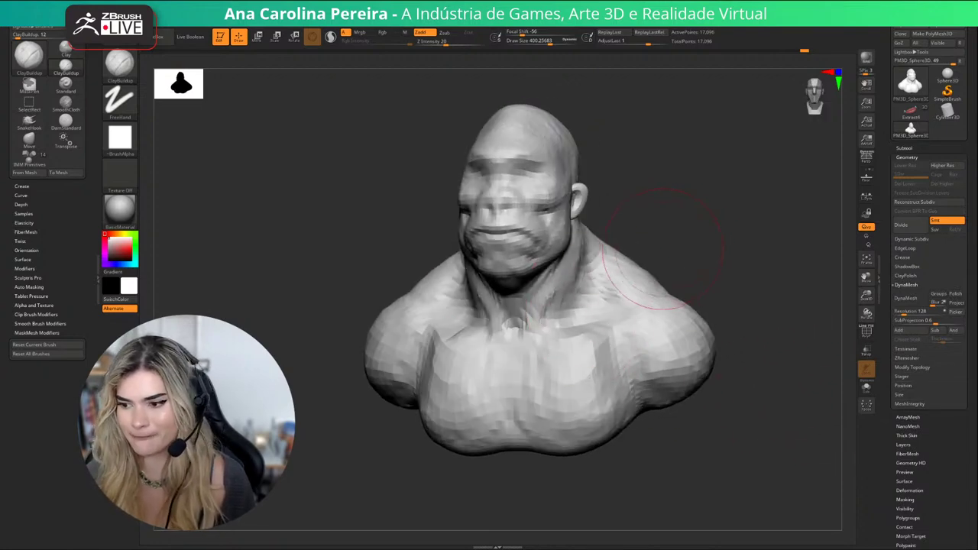
left_click_drag(745, 195, 845, 302, "alt")
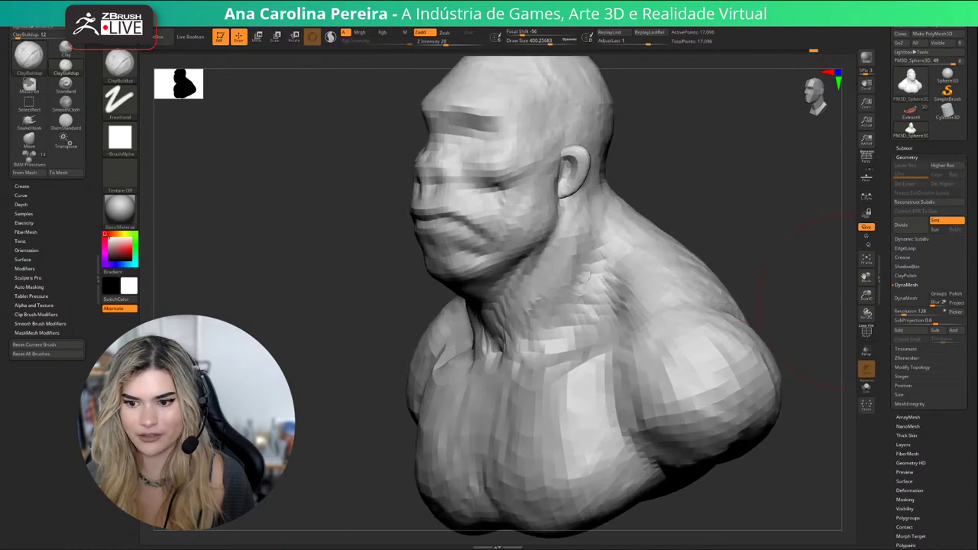
Show the wireframe to examine the mesh and polygroup border around the neck, then hide it.
left_click(866, 332)
left_click_drag(812, 199, 802, 252, "alt")
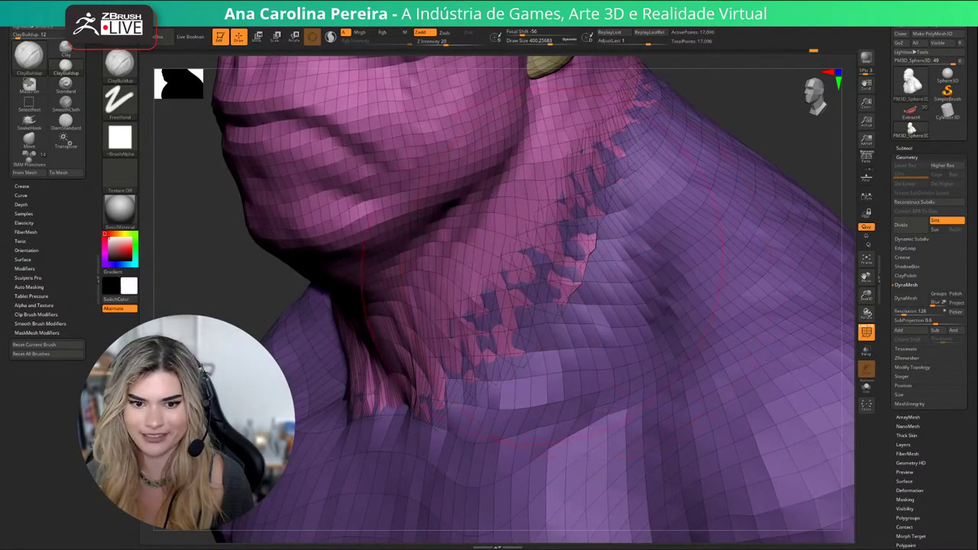
left_click_drag(802, 103, 771, 76, "alt")
mouse_move(738, 153)
left_mouse_down()
mouse_move(616, 159)
mouse_move(730, 169)
left_mouse_up()
key("shift+f")
right_click_drag(810, 344, 780, 402)
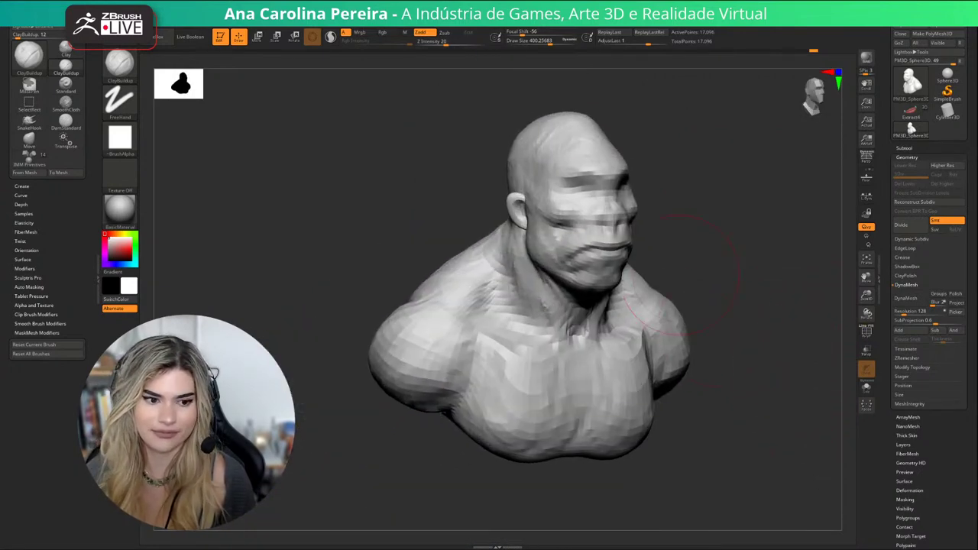
Set the ClayBuildup brush to about 240 and build up the forehead and temples.
key("space")
left_click_drag(611, 205, 601, 206)
right_click_drag(692, 194, 633, 189)
key("space")
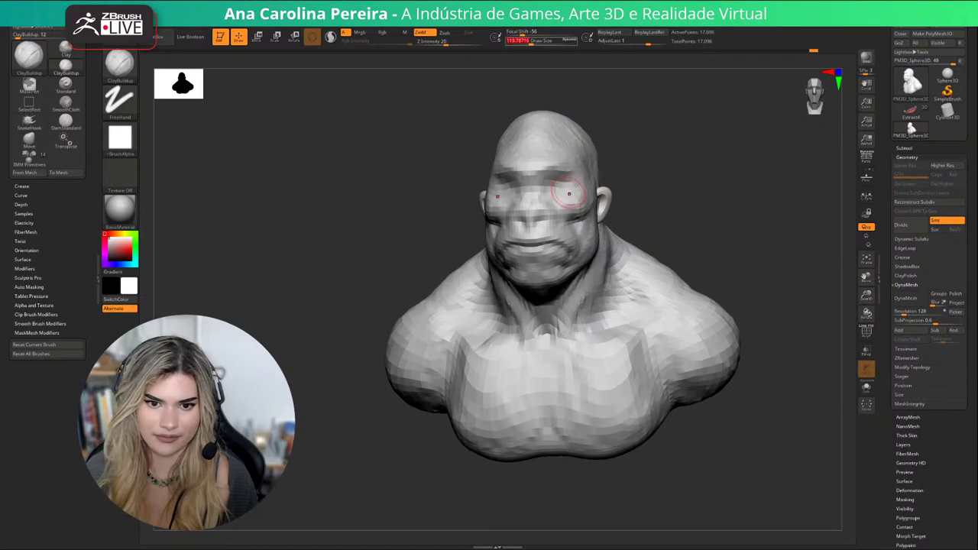
right_click_drag(573, 192, 498, 163)
left_click_drag(506, 184, 506, 182)
key("space")
left_click_drag(504, 182, 538, 182)
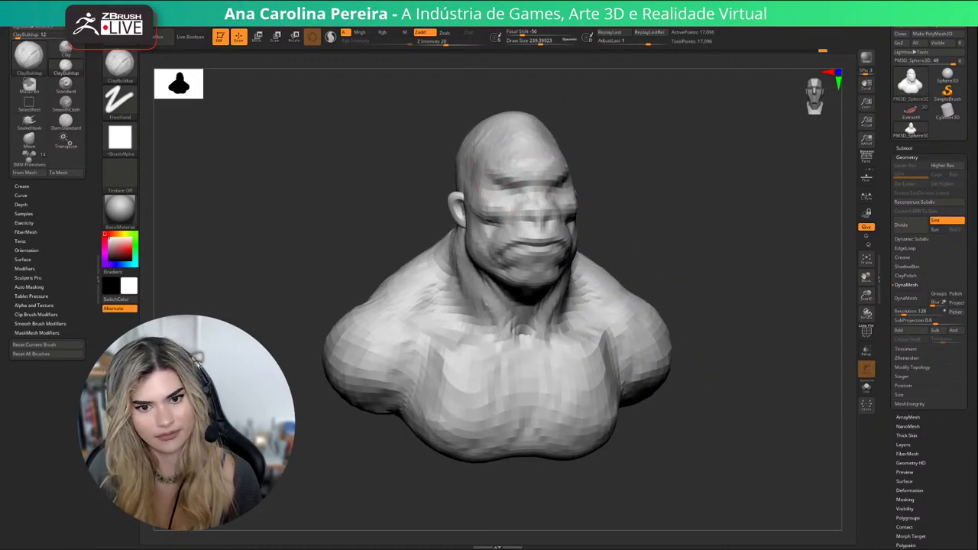
right_click_drag(641, 162, 552, 156)
left_click_drag(552, 150, 562, 143)
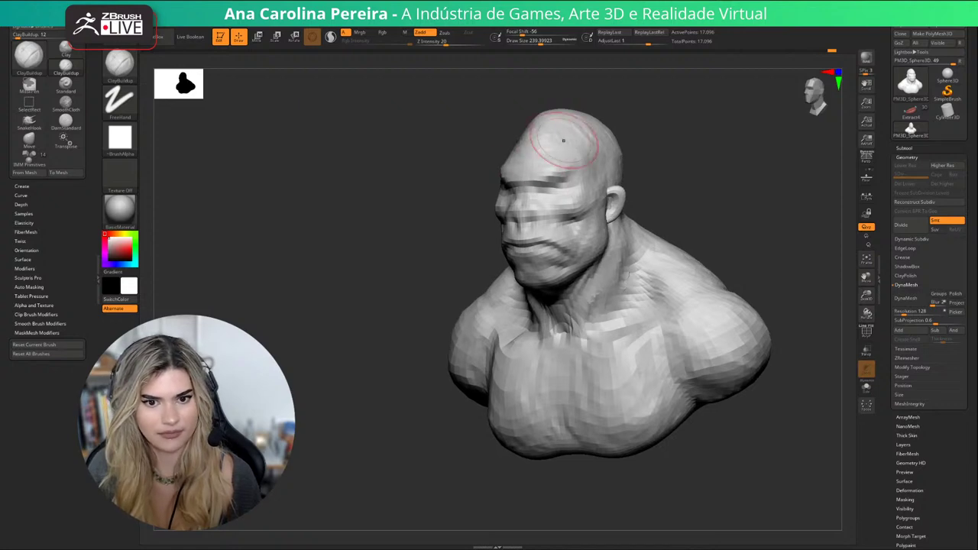
right_click_drag(567, 138, 632, 130)
left_click_drag(555, 155, 550, 138)
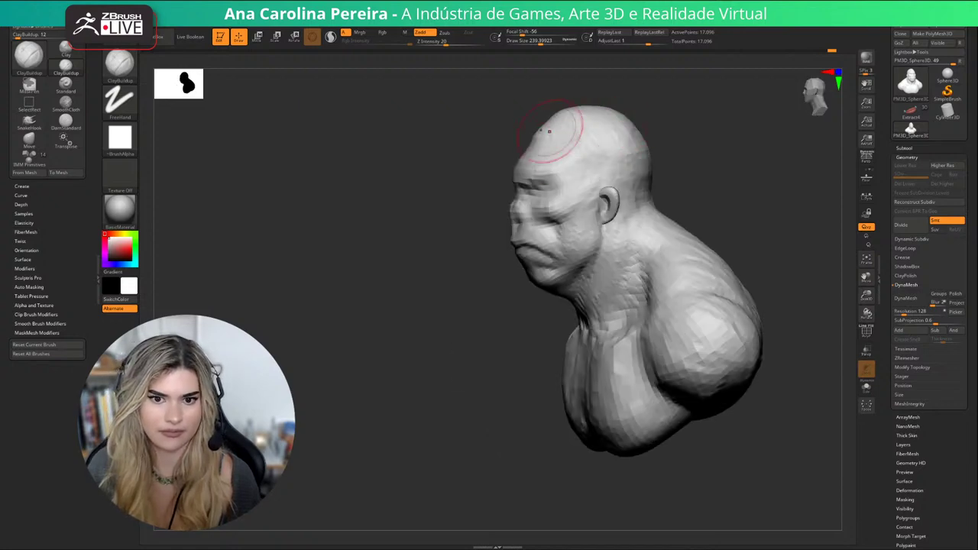
Enlarge the brush to about 305 and add volume to the side of the head.
right_click_drag(560, 136, 498, 153)
key("space")
left_click_drag(538, 126, 545, 126)
left_click_drag(584, 160, 623, 180)
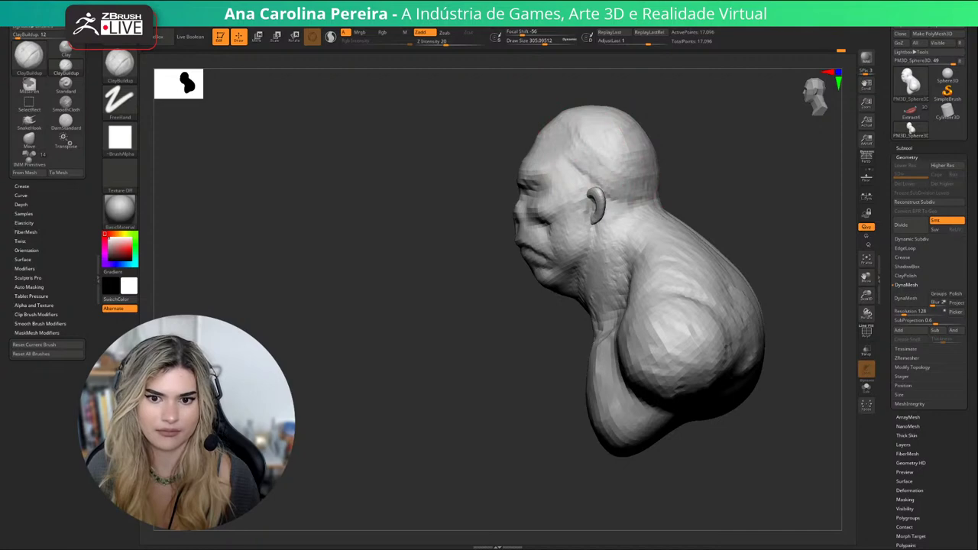
Thicken the back of the neck and upper trapezius, raising the ClayBuildup size to about 372.
right_click_drag(650, 176, 582, 184)
mouse_move(646, 186)
left_mouse_down()
mouse_move(694, 205)
mouse_move(714, 199)
mouse_move(663, 206)
mouse_move(752, 225)
left_mouse_up()
right_click_drag(692, 254, 734, 229)
key("space")
left_click_drag(767, 182, 774, 182)
right_click_drag(645, 237, 663, 240)
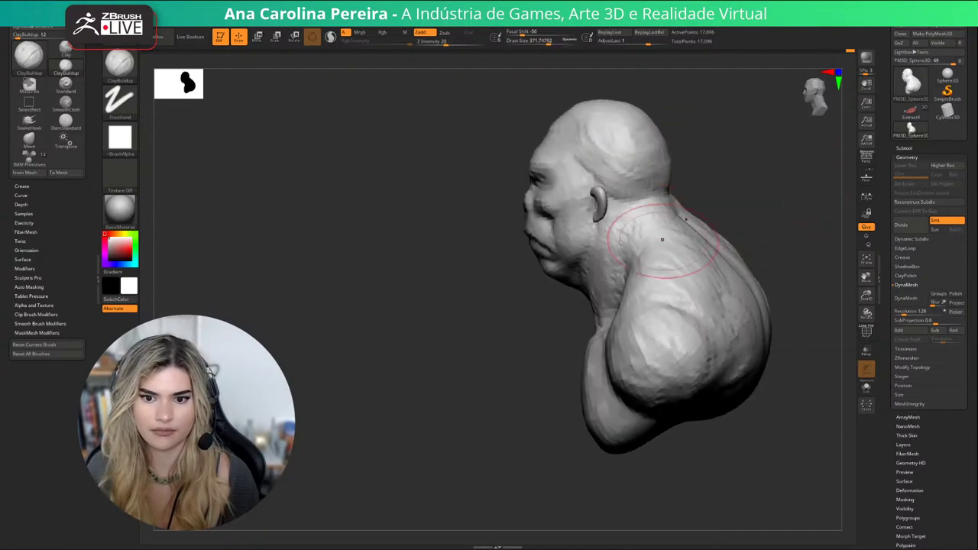
mouse_move(657, 207)
right_mouse_down()
mouse_move(724, 205)
mouse_move(721, 221)
right_mouse_up()
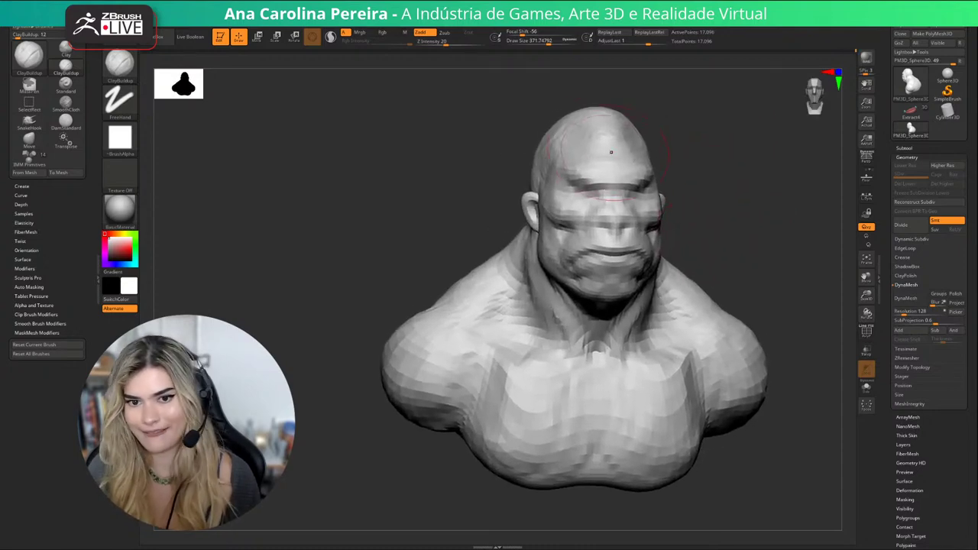
Reduce the brush to about 212 and refine the forehead with ClayBuildup.
key("space")
left_click_drag(600, 174, 588, 174)
mouse_move(620, 142)
left_mouse_down()
mouse_move(596, 141)
mouse_move(604, 147)
left_mouse_up()
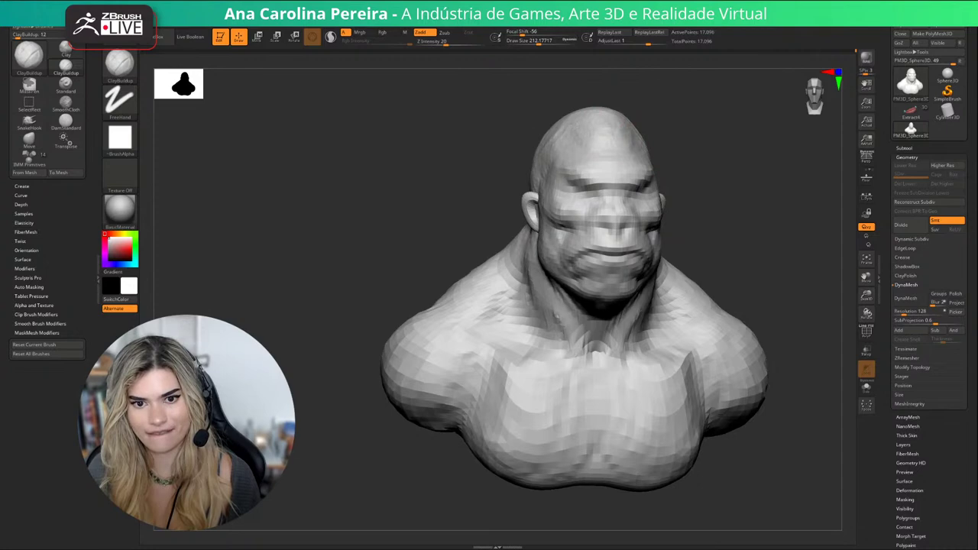
right_click_drag(688, 128, 693, 141)
Reduce the ClayBuildup brush to about 104 and sculpt frown furrows between the brows.
key("space")
left_click_drag(721, 172, 715, 171)
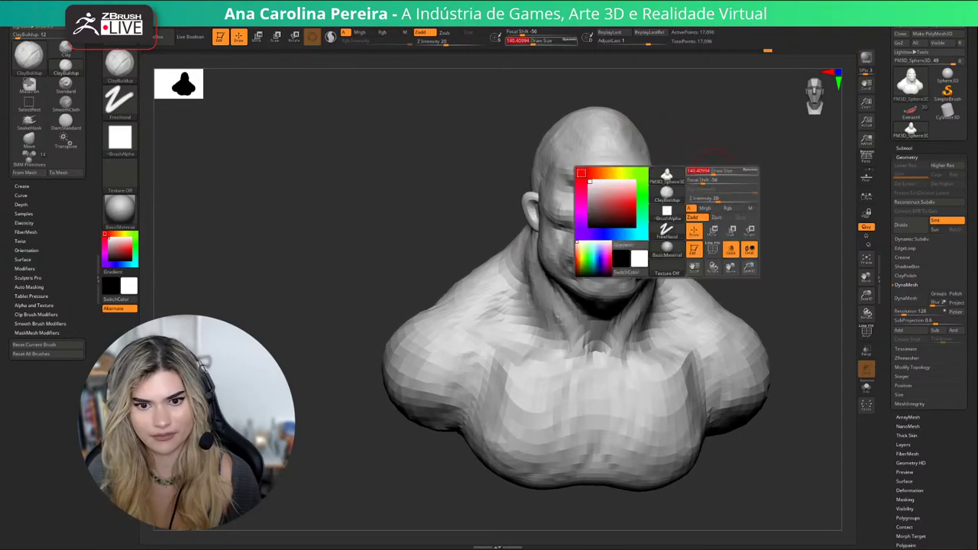
right_click_drag(715, 173, 722, 190, "ctrl")
key("space")
mouse_move(579, 216)
left_mouse_down()
mouse_move(621, 211)
mouse_move(577, 225)
left_mouse_up()
key("space")
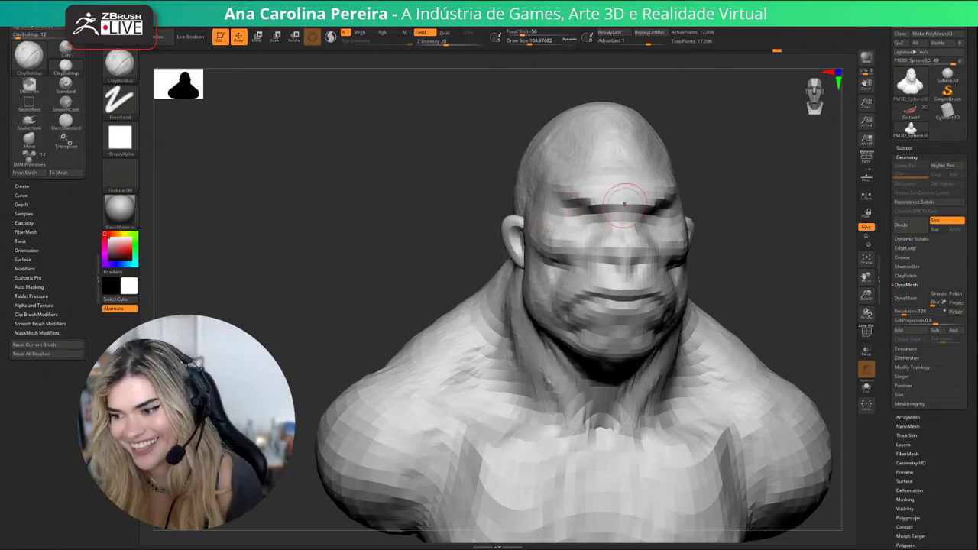
left_click_drag(692, 182, 677, 195)
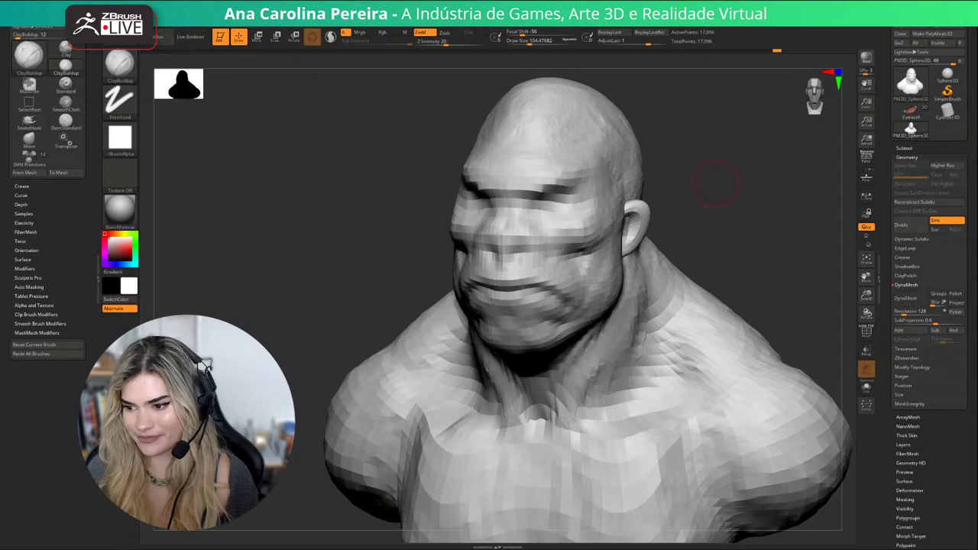
mouse_move(717, 183)
left_mouse_down()
mouse_move(728, 200)
mouse_move(707, 201)
mouse_move(740, 198)
mouse_move(620, 168)
left_mouse_up()
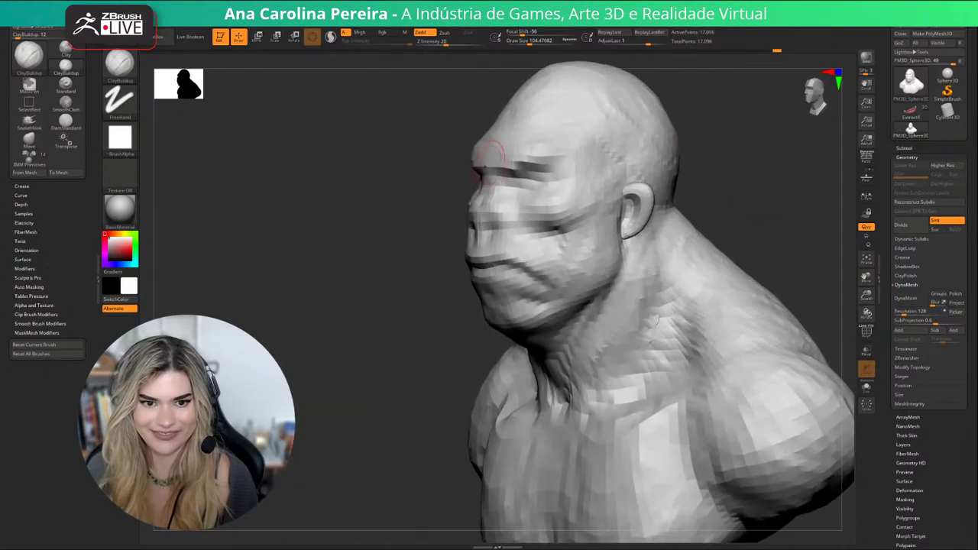
left_click_drag(495, 175, 496, 149)
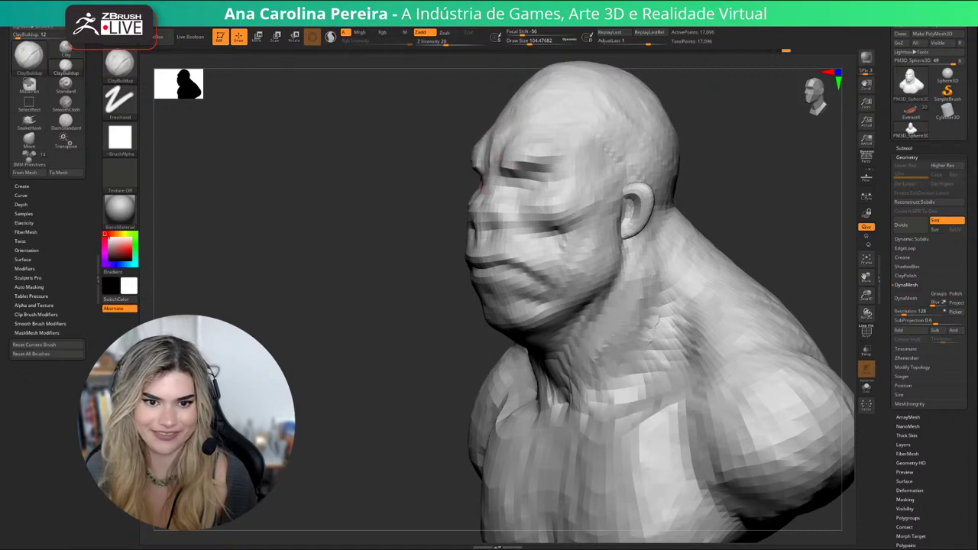
left_click_drag(374, 188, 522, 181)
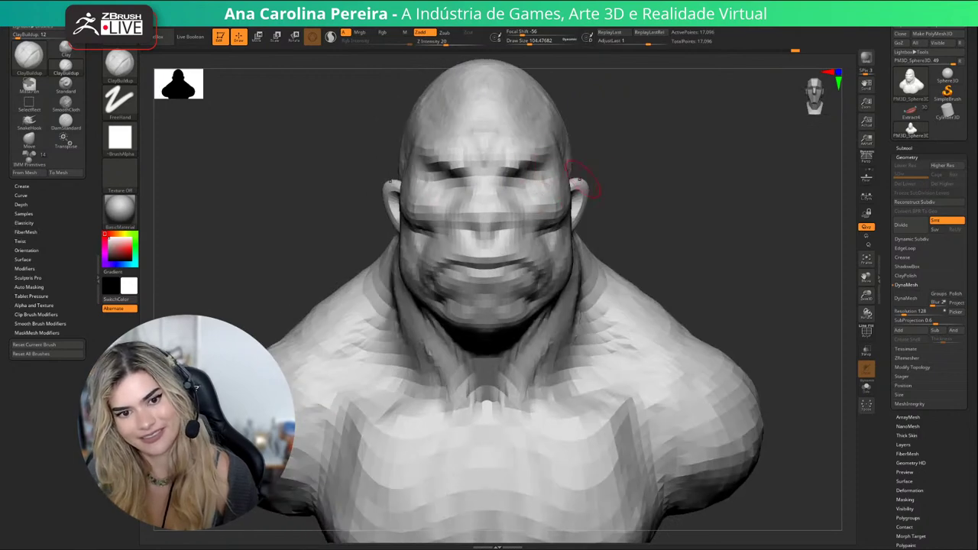
Enlarge the ClayBuildup brush to about 293 and work over the upper chest.
left_click_drag(586, 191, 677, 203)
left_click_drag(649, 256, 677, 212, "alt")
left_click_drag(677, 212, 678, 232, "shift")
key("space")
left_click_drag(520, 349, 556, 350)
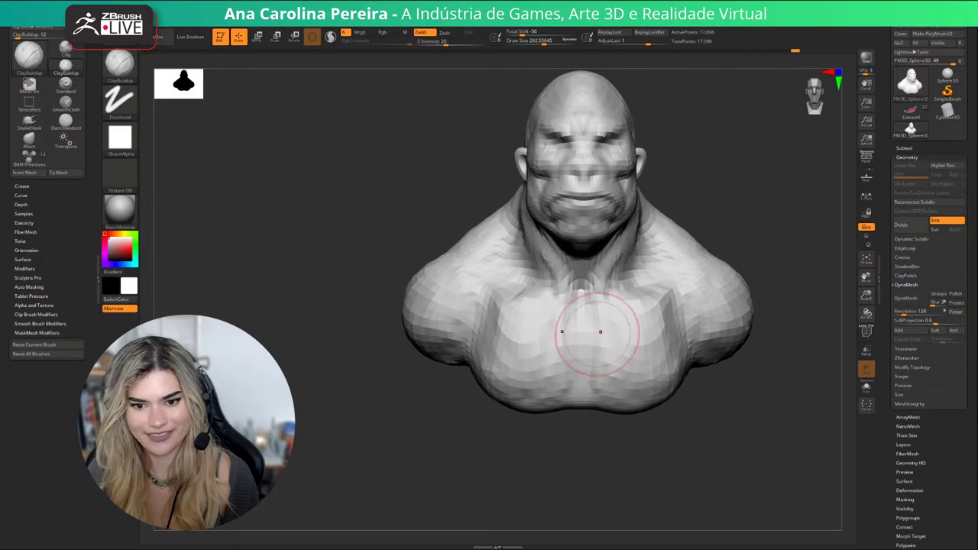
mouse_move(753, 200)
left_mouse_down()
mouse_move(715, 206)
mouse_move(683, 229)
mouse_move(711, 208)
mouse_move(572, 201)
left_mouse_up()
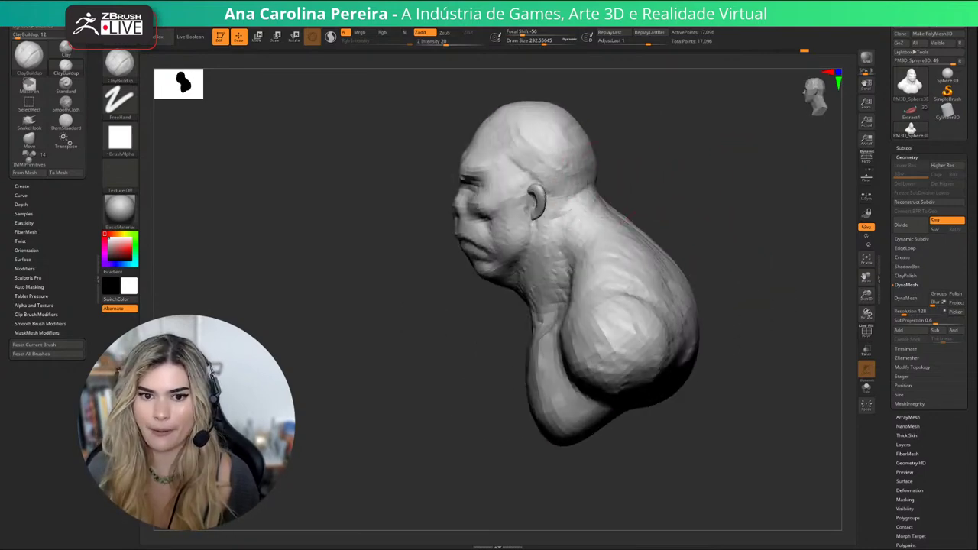
Switch to the Move brush at a size of about 192 and reshape the throat and front of the neck.
left_click_drag(653, 211, 707, 229)
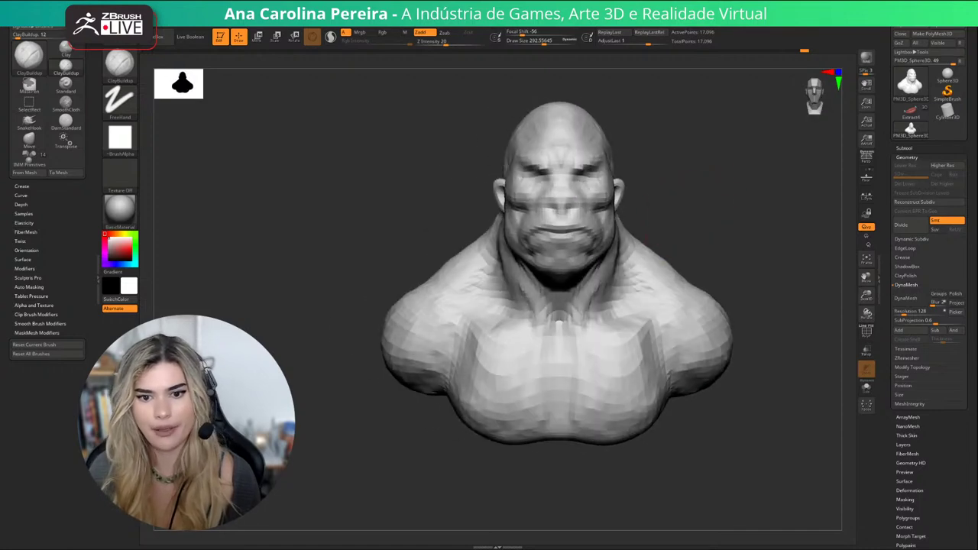
mouse_move(648, 239)
left_mouse_down()
mouse_move(692, 236)
mouse_move(681, 234)
mouse_move(679, 191)
mouse_move(680, 234)
mouse_move(699, 227)
mouse_move(547, 258)
mouse_move(602, 274)
left_mouse_up()
left_click_drag(612, 228, 691, 188)
key("b")
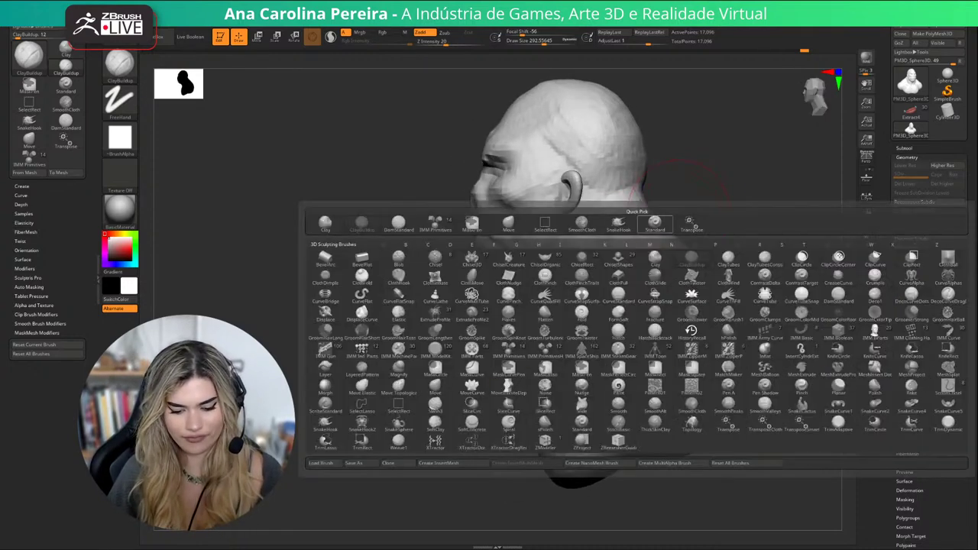
key("m")
key("v")
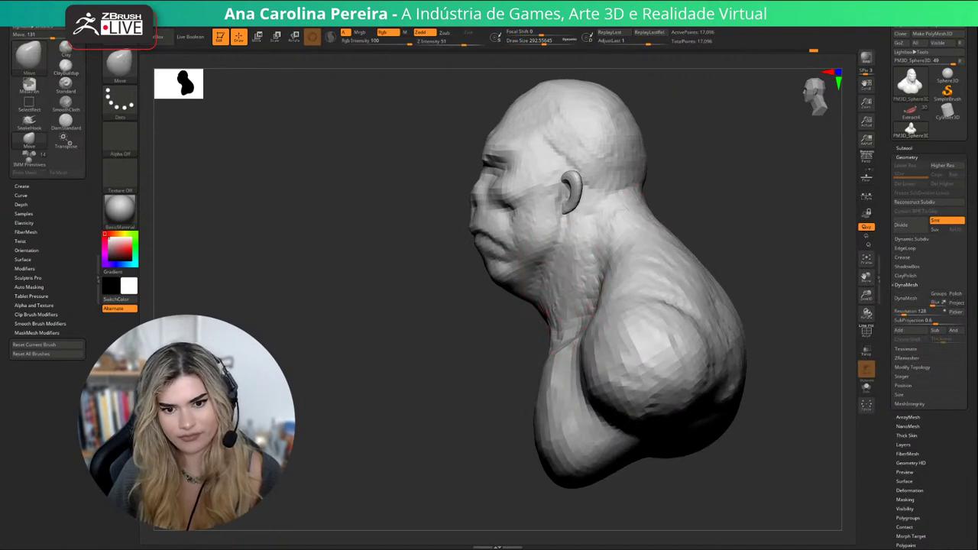
key("space")
left_click_drag(566, 302, 560, 302)
left_click_drag(459, 382, 482, 386)
key("space")
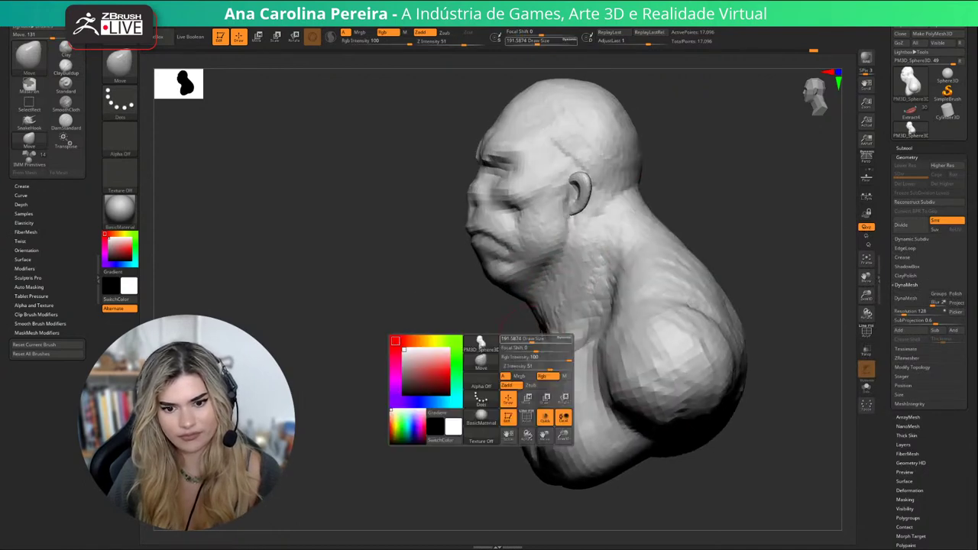
Enlarge the Move brush and adjust the bust's larger masses along the chest, neck and shoulder silhouette.
left_click_drag(528, 342, 539, 343)
left_click_drag(482, 373, 460, 372)
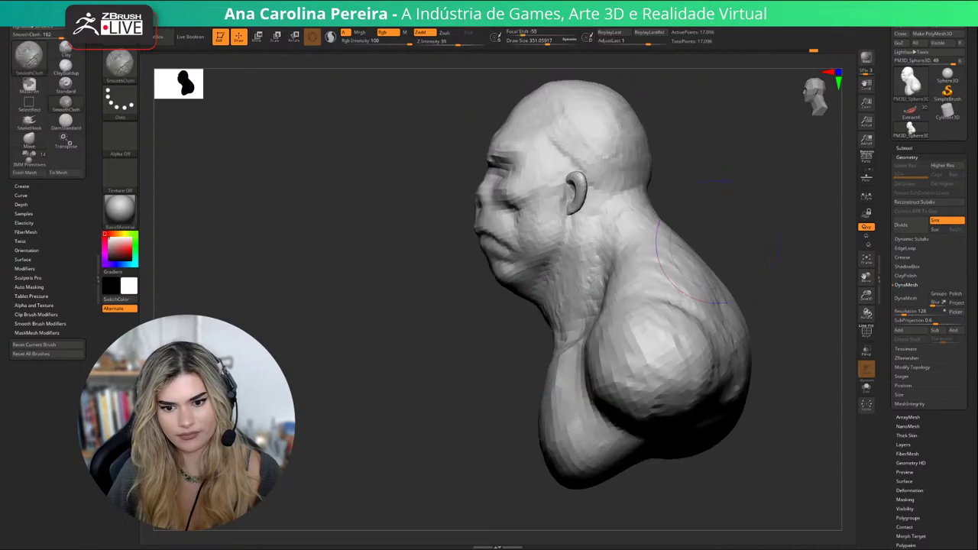
key("space")
left_click_drag(575, 359, 587, 359)
mouse_move(489, 451)
left_mouse_down()
mouse_move(642, 451)
mouse_move(638, 420)
mouse_move(704, 421)
mouse_move(723, 443)
mouse_move(738, 421)
left_mouse_up()
left_click_drag(780, 321, 675, 311)
left_click_drag(675, 310, 737, 287, "alt")
right_click_drag(738, 286, 715, 256, "ctrl")
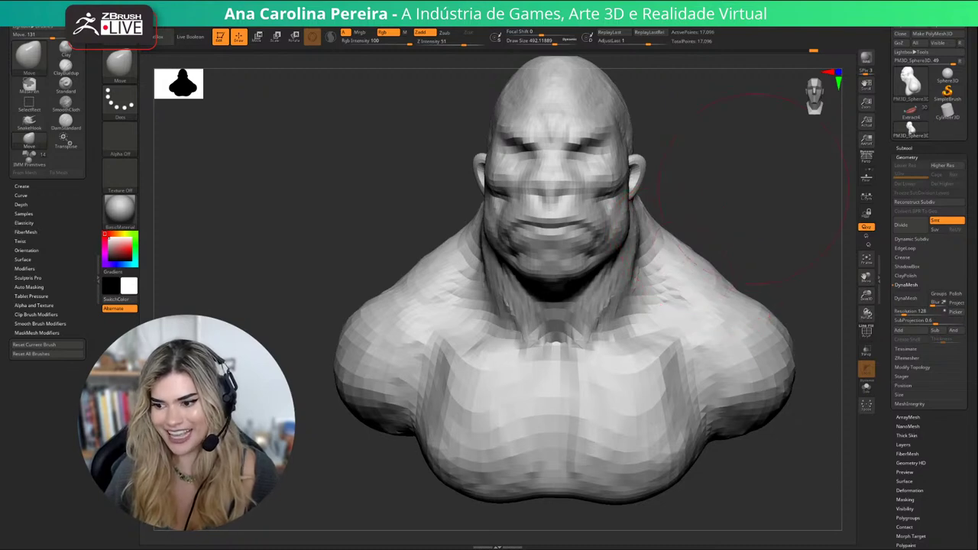
Reduce the Move brush to about 251 while examining the bust's proportions from front and three-quarter views.
right_click_drag(693, 261, 727, 195)
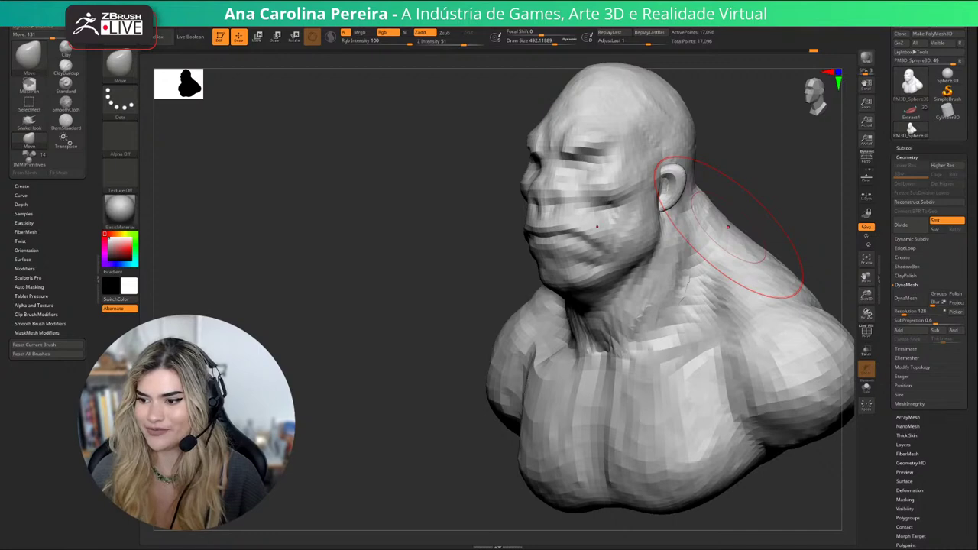
right_click_drag(728, 223, 735, 202)
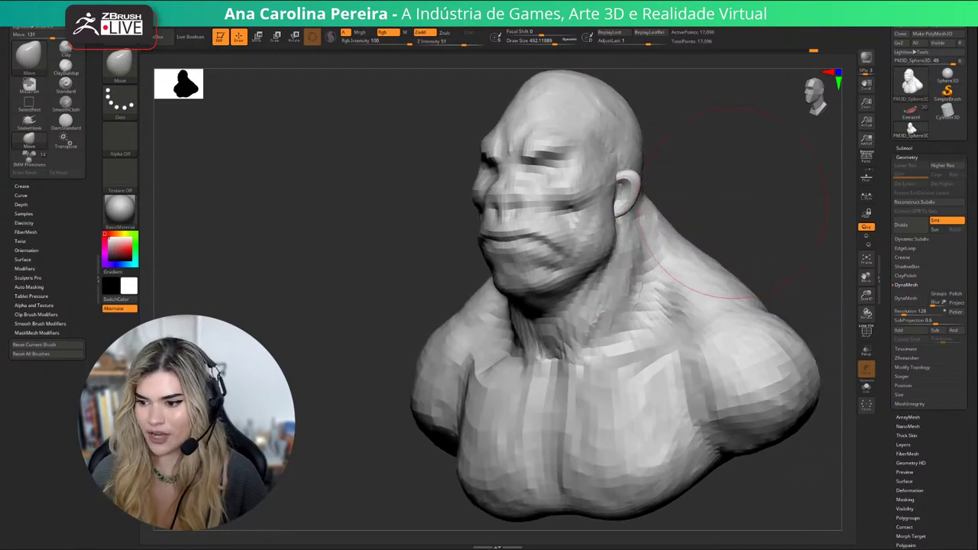
key("s")
left_click_drag(734, 202, 727, 204)
right_click_drag(727, 206, 727, 203)
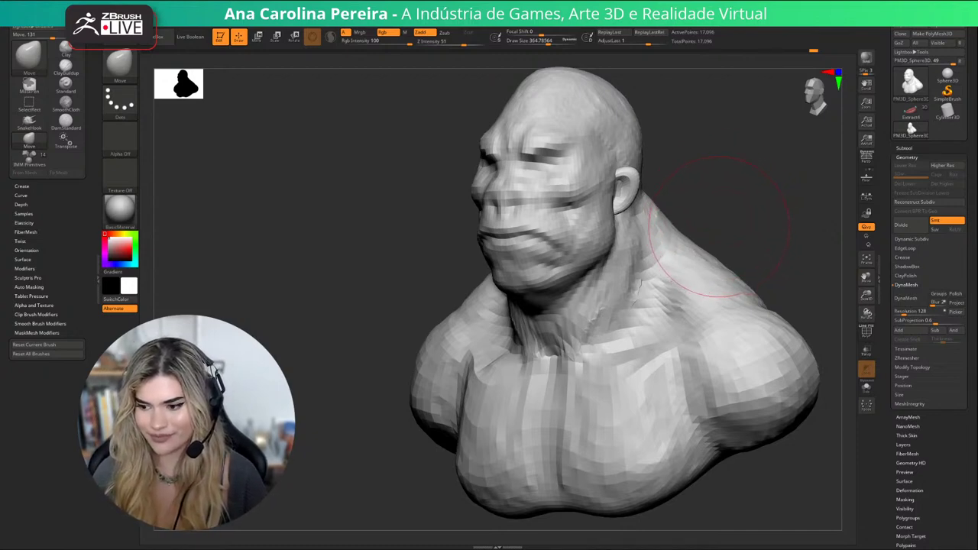
mouse_move(719, 227)
right_mouse_down("ctrl")
mouse_move(721, 183)
mouse_move(799, 185)
mouse_move(717, 185)
mouse_move(652, 143)
right_mouse_up("ctrl")
right_click_drag(652, 143, 664, 184, "ctrl")
mouse_move(740, 153)
right_mouse_down("alt")
mouse_move(721, 181)
mouse_move(728, 196)
right_mouse_up("alt")
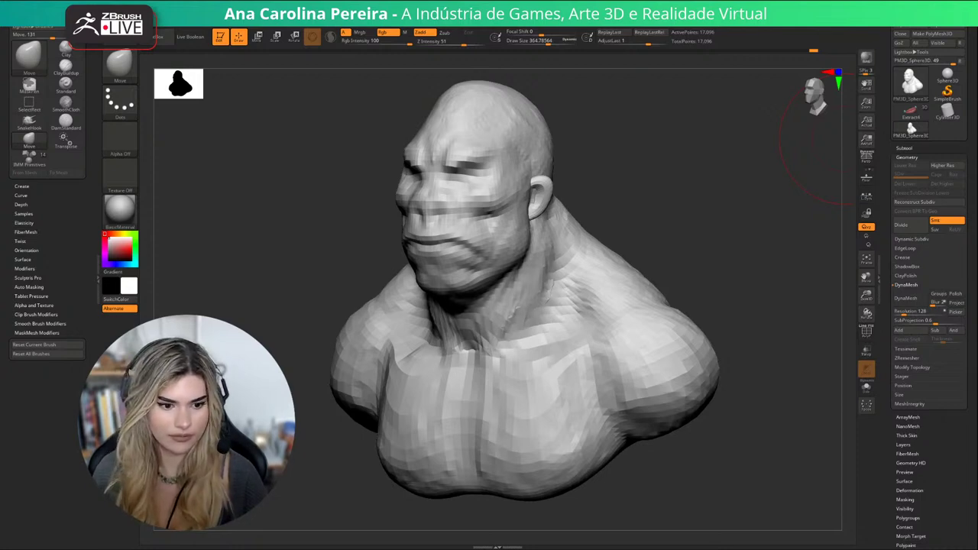
mouse_move(719, 210)
right_mouse_down()
mouse_move(692, 241)
mouse_move(707, 256)
right_mouse_up()
right_click(673, 260)
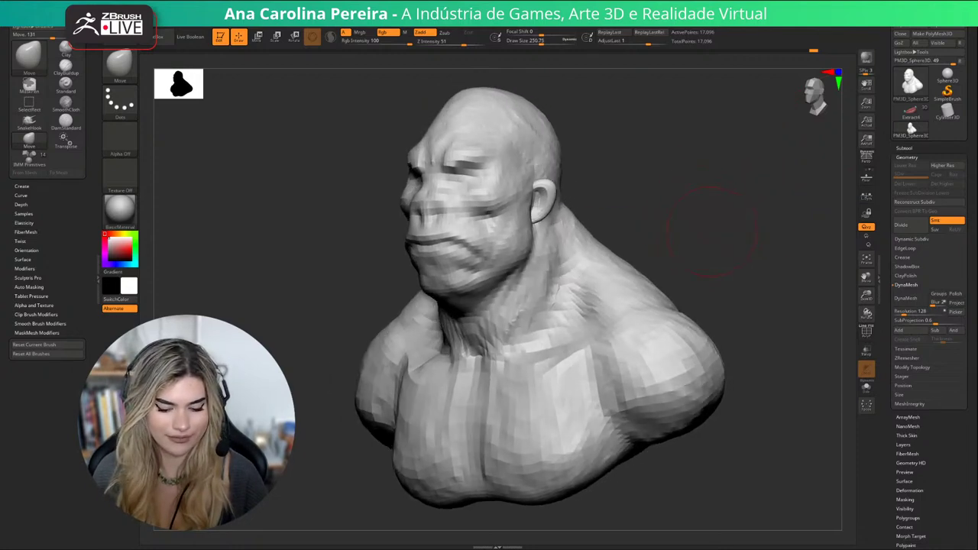
Switch to ClayBuildup at a size of about 153 and go over the side of the neck and trapezius.
key("b")
key("c")
key("b")
key("s")
left_click_drag(445, 280, 466, 254)
key("s")
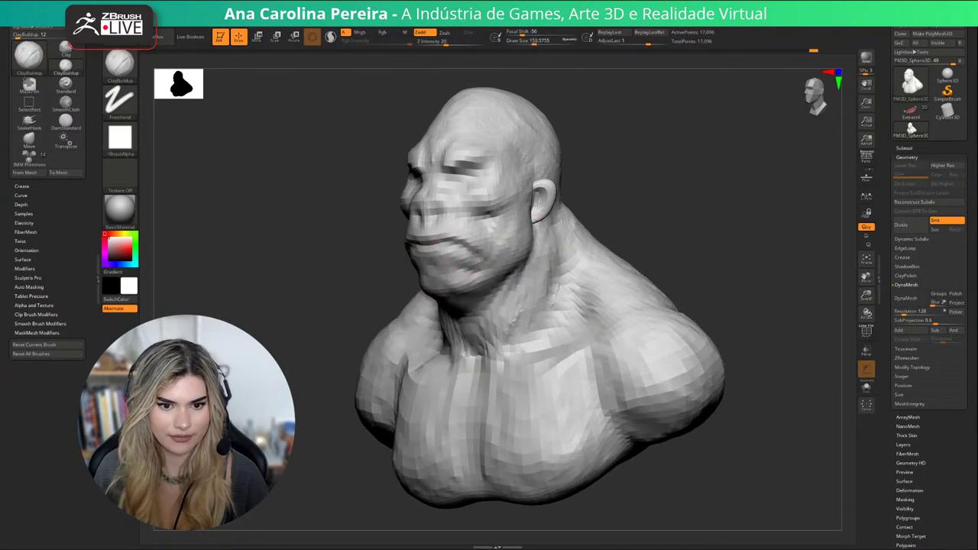
right_click_drag(537, 229, 676, 187)
mouse_move(646, 182)
left_mouse_down()
mouse_move(604, 185)
mouse_move(675, 182)
mouse_move(681, 158)
left_mouse_up()
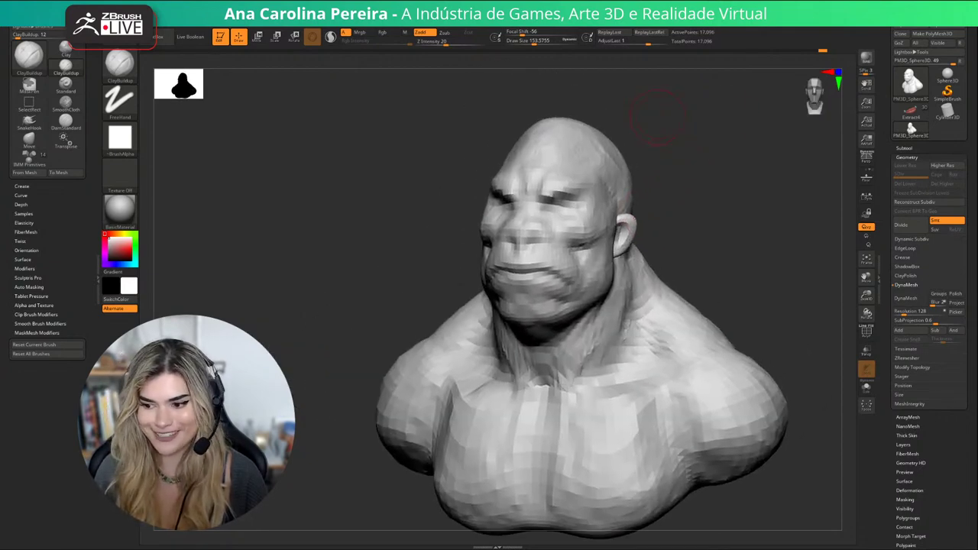
Enlarge the brush to about 476 and smooth the pectorals with SmoothCloth.
left_click_drag(696, 120, 674, 143, "alt")
mouse_move(635, 213)
left_mouse_down()
mouse_move(670, 219)
mouse_move(617, 264)
left_mouse_up()
key("space")
left_click(667, 217)
mouse_move(680, 222)
left_mouse_down()
mouse_move(663, 226)
mouse_move(663, 238)
left_mouse_up()
key("space")
left_click(686, 217)
mouse_move(688, 180)
left_mouse_down()
mouse_move(769, 188)
mouse_move(753, 145)
mouse_move(736, 197)
left_mouse_up()
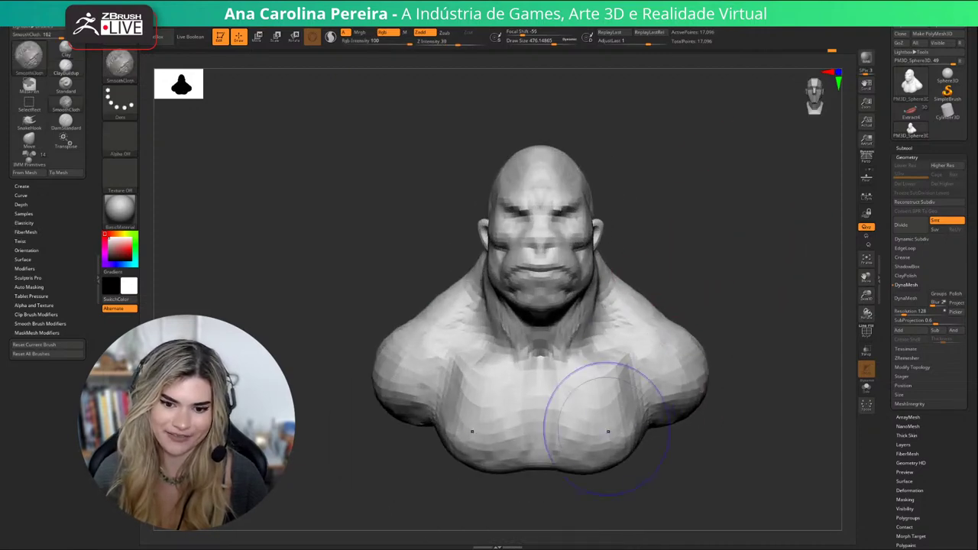
Reduce the ClayBuildup brush to about 268 and sculpt the transition from the outer collarbones into the front shoulders.
key("space")
key("space")
left_click(623, 377)
mouse_move(623, 378)
left_mouse_down()
mouse_move(614, 381)
mouse_move(631, 378)
mouse_move(642, 358)
left_mouse_up()
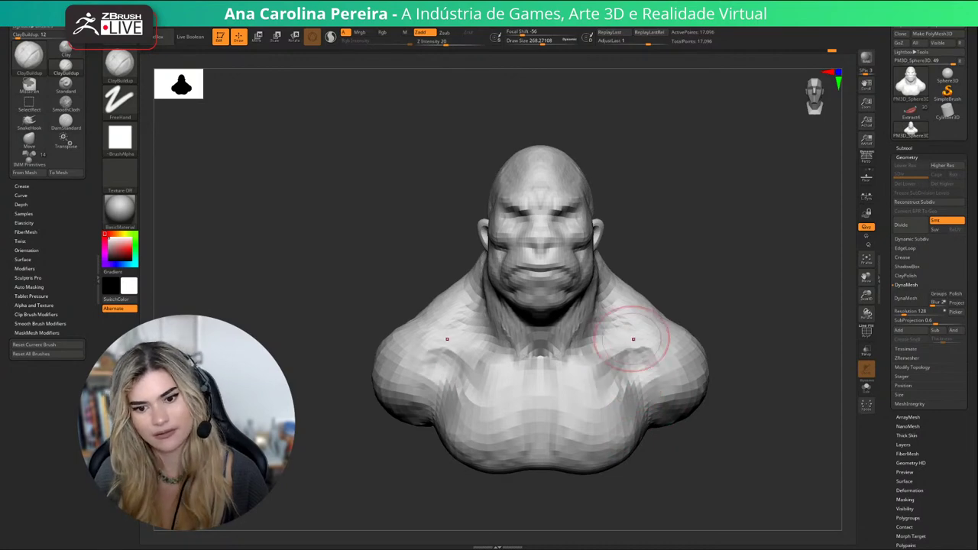
left_click_drag(704, 307, 735, 309)
Set the ClayBuildup focal shift to 17 and shape the area where the upper pectorals meet the shoulders.
key("space")
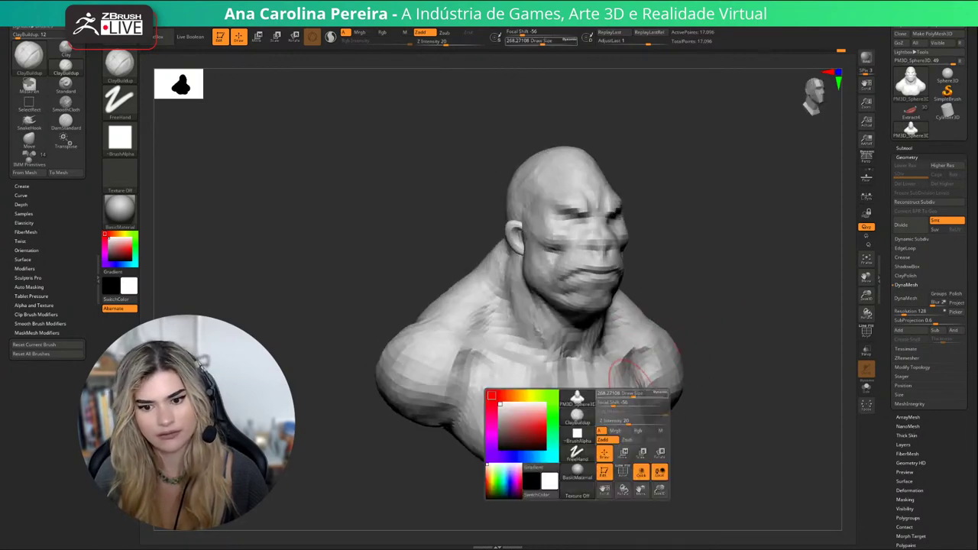
key("space")
left_click(564, 408)
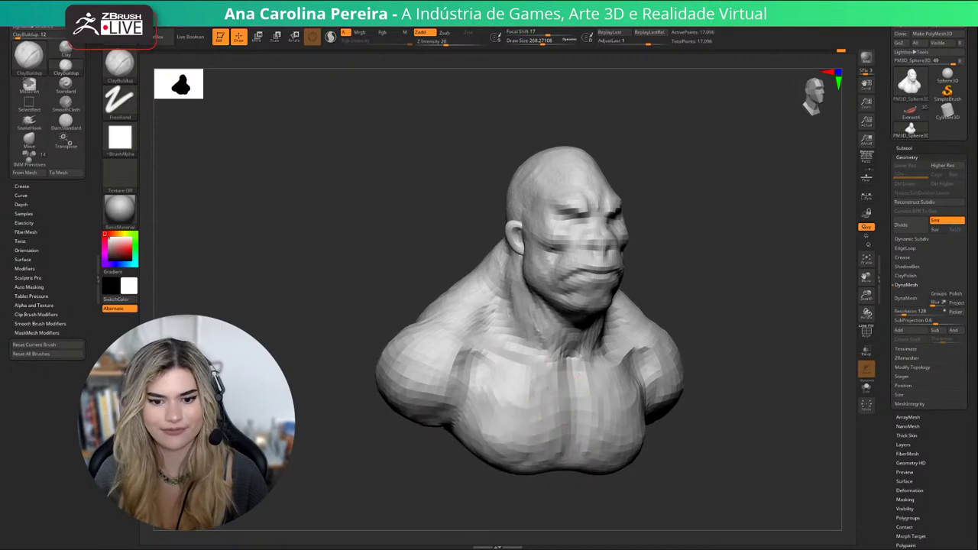
left_click_drag(724, 366, 691, 365)
left_click_drag(691, 365, 690, 340, "alt")
left_click_drag(731, 472, 700, 520)
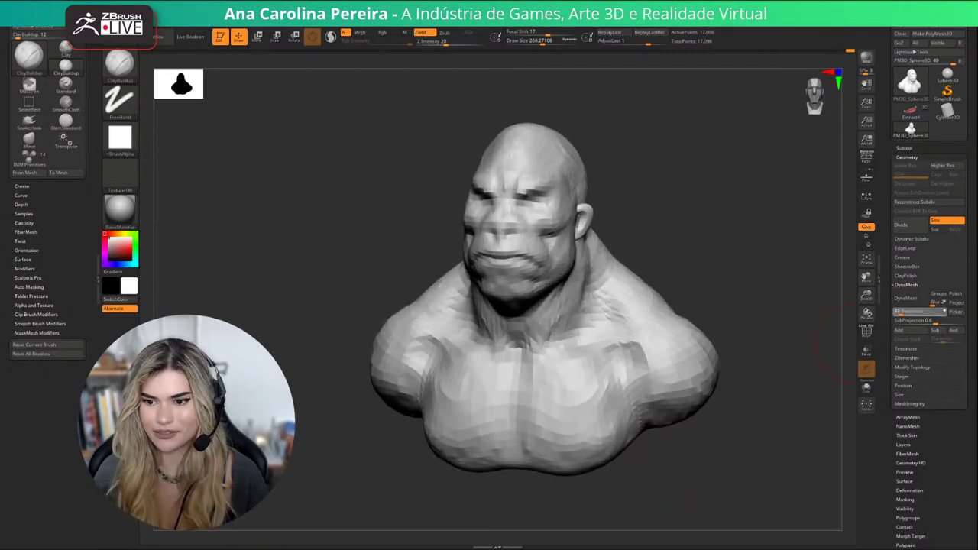
Remesh the bust with DynaMesh at a resolution of 48, replacing the first try at 64.
left_click(910, 298)
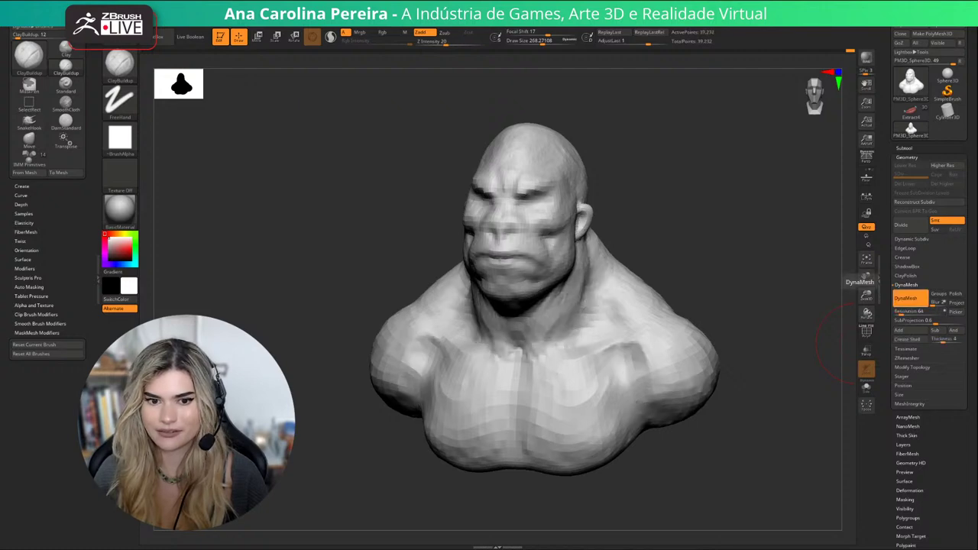
key("ctrl+z")
left_click_drag(903, 312, 901, 312)
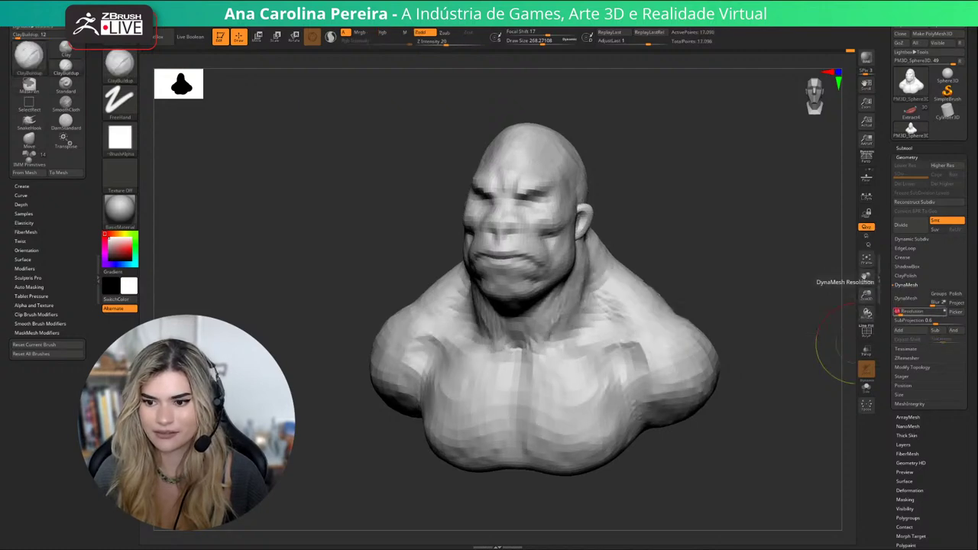
left_click(910, 298)
Smooth the remeshed chest, shoulders, neck and side of the face.
mouse_move(772, 360)
left_mouse_down()
mouse_move(813, 363)
mouse_move(812, 398)
mouse_move(768, 396)
left_mouse_up()
mouse_move(592, 338)
left_mouse_down("shift")
mouse_move(635, 344)
mouse_move(613, 412)
left_mouse_up("shift")
left_click_drag(683, 212, 673, 213)
left_click_drag(673, 213, 710, 230, "alt")
left_click_drag(711, 230, 669, 232)
mouse_move(572, 333)
left_mouse_down("shift")
mouse_move(568, 364)
mouse_move(587, 216)
left_mouse_up("shift")
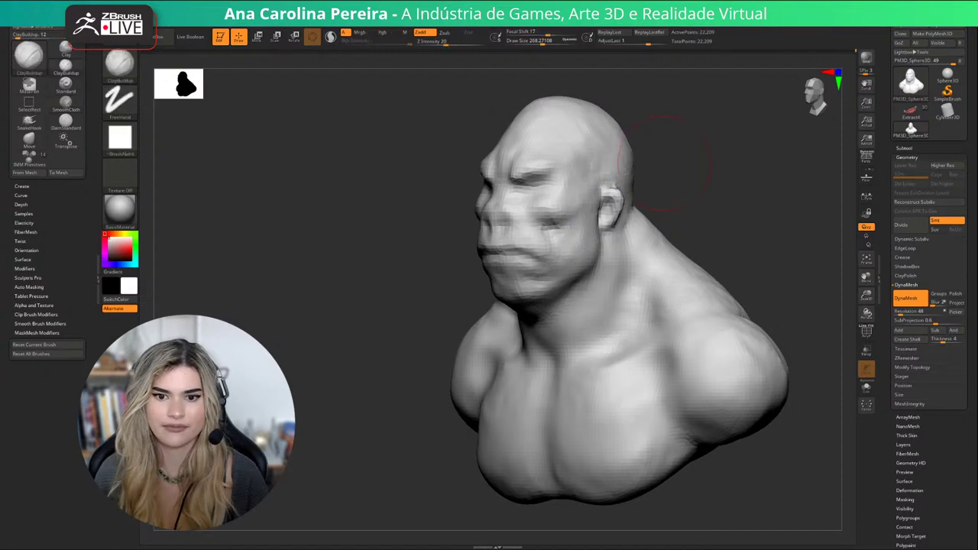
Smooth the back of the head, the nape and the upper back.
left_click_drag(714, 154, 639, 159)
left_click_drag(623, 155, 641, 175, "shift")
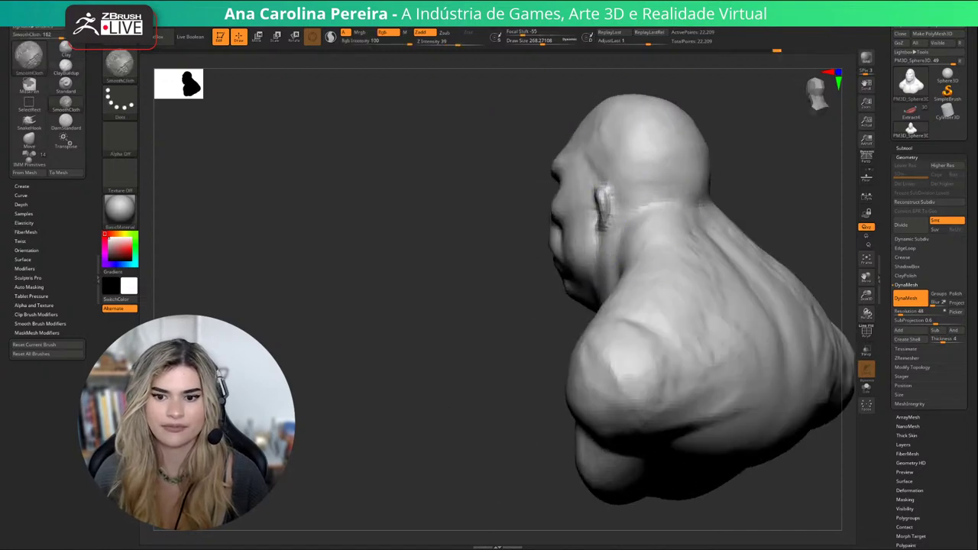
mouse_move(703, 276)
left_mouse_down()
mouse_move(702, 232)
mouse_move(657, 235)
mouse_move(672, 260)
left_mouse_up()
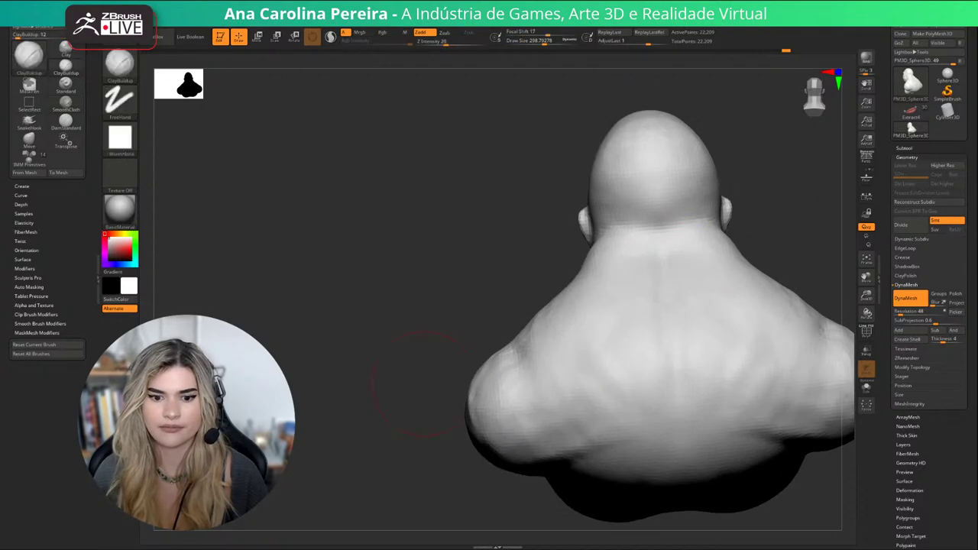
left_click_drag(426, 378, 536, 359)
mouse_move(554, 304)
left_mouse_down()
mouse_move(603, 302)
mouse_move(753, 256)
left_mouse_up()
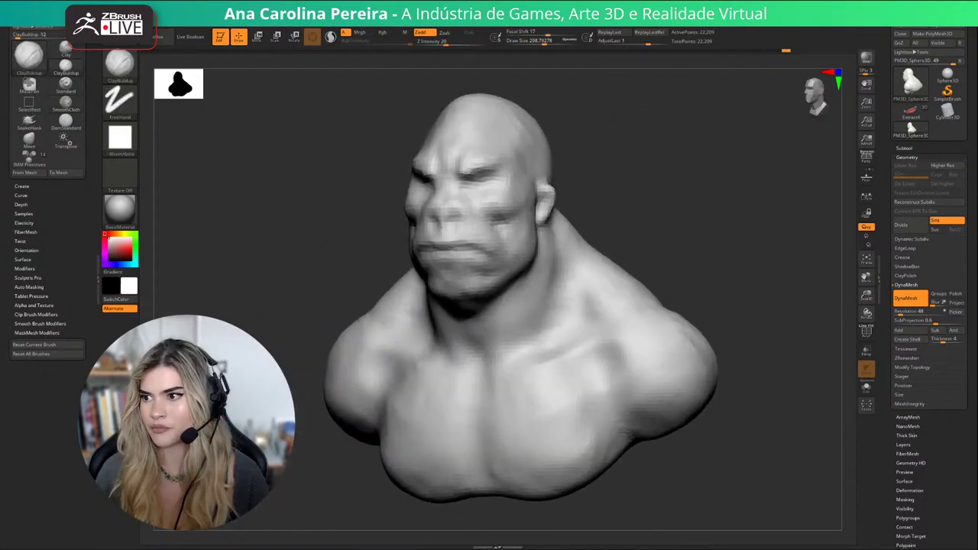
Set ClayBuildup to a focal shift of -49 and a size of about 197, and sculpt the base of the throat.
mouse_move(657, 253)
left_mouse_down()
mouse_move(672, 206)
mouse_move(639, 204)
mouse_move(641, 221)
left_mouse_up()
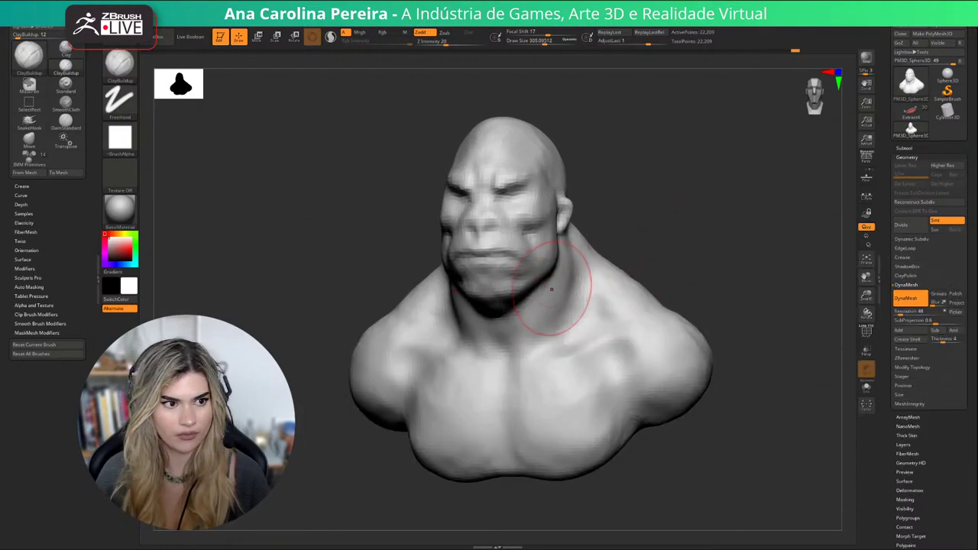
key("b")
key("space")
key("space")
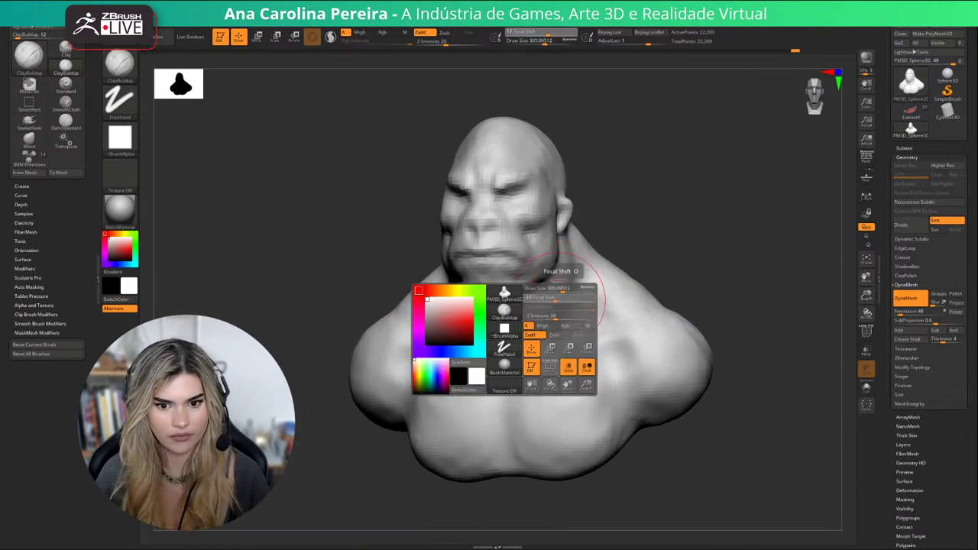
left_click(542, 299)
left_click(556, 290)
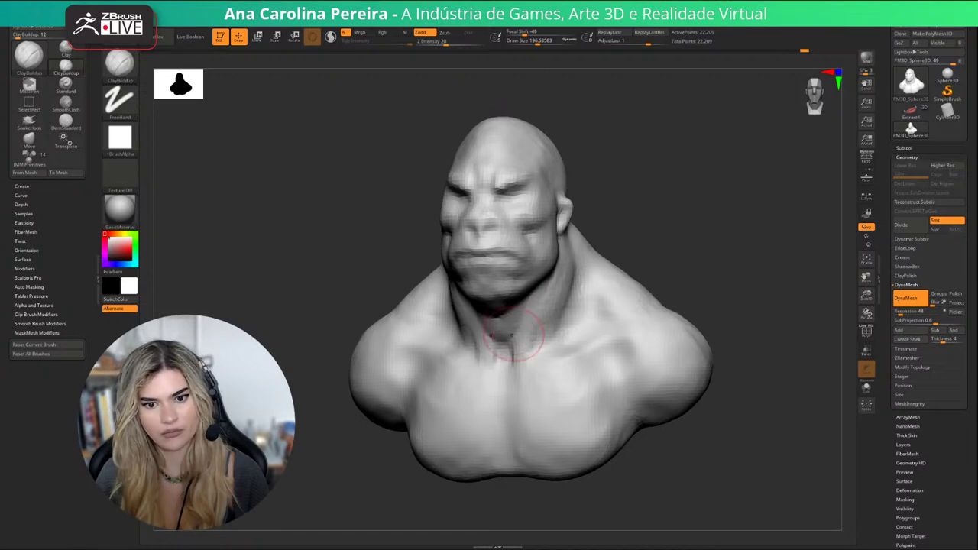
Build up the trapezius and define the collarbones with ClayBuildup, using sizes of about 296 and 177.
left_click_drag(686, 233, 731, 219, "alt")
key("space")
left_click(670, 277)
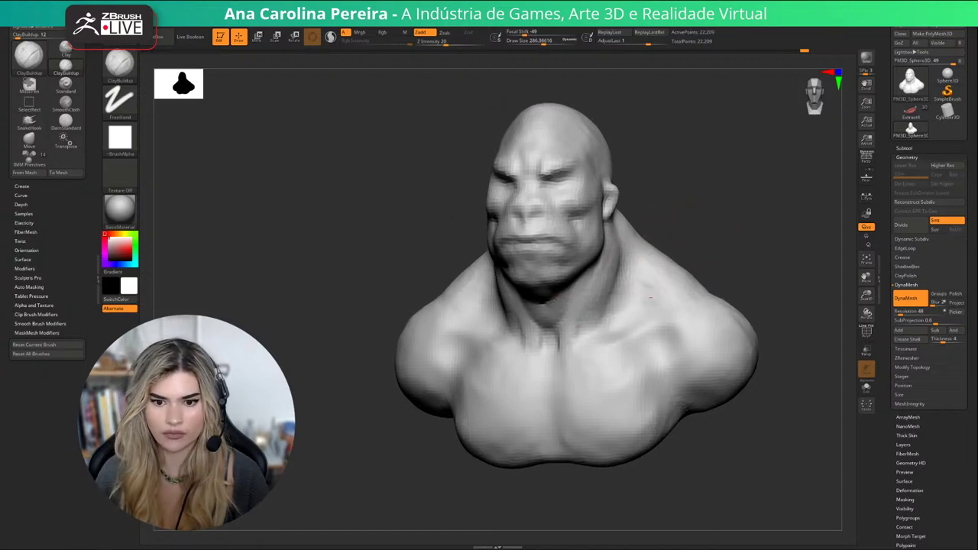
mouse_move(688, 265)
right_mouse_down()
mouse_move(621, 284)
mouse_move(673, 306)
mouse_move(662, 331)
right_mouse_up()
key("space")
left_click(697, 276)
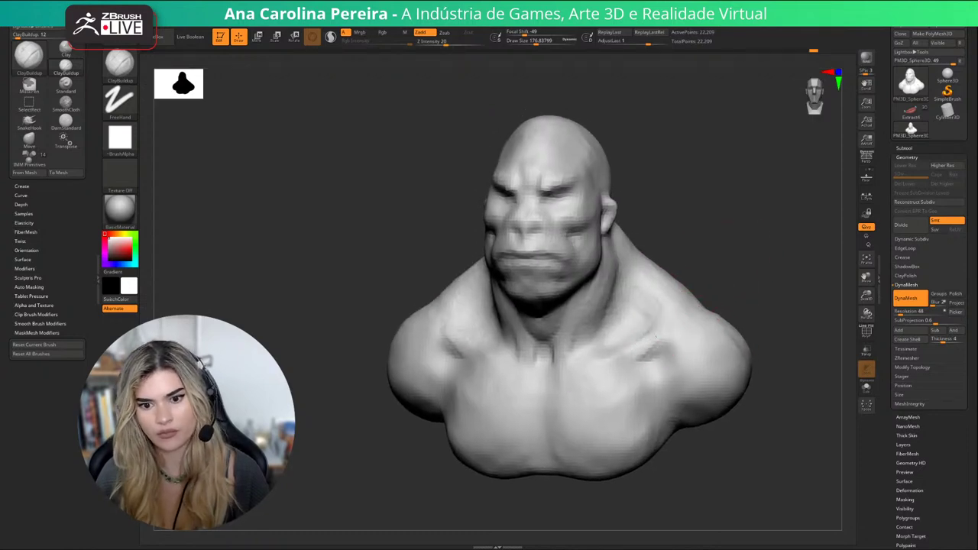
Enlarge the ClayBuildup brush to about 268, deepen the creases between shoulders and pectorals, and smooth the strokes.
key("space")
left_click(630, 372)
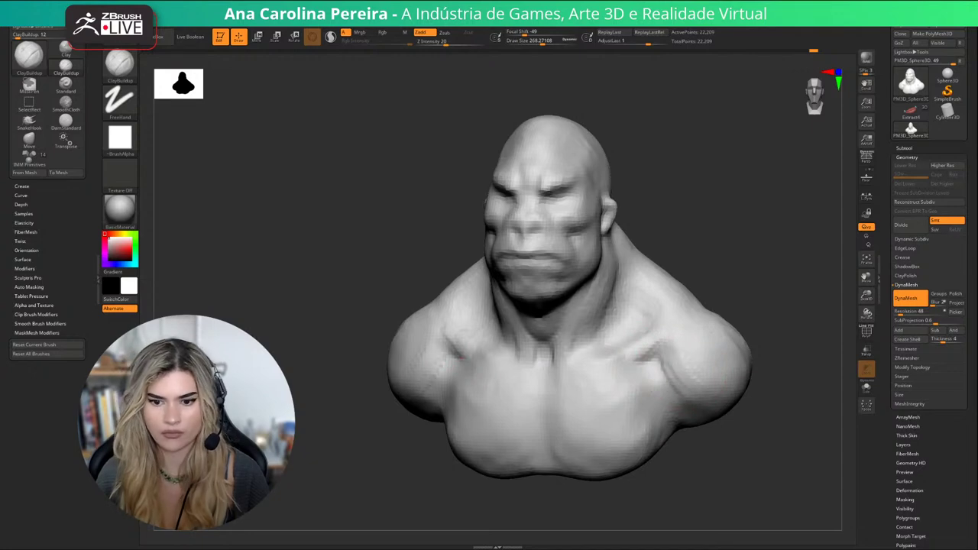
key("space")
left_click(703, 370)
mouse_move(677, 368)
left_mouse_down("shift")
mouse_move(648, 357)
mouse_move(644, 398)
mouse_move(622, 402)
mouse_move(621, 391)
mouse_move(601, 421)
mouse_move(616, 453)
left_mouse_up("shift")
Enlarge the ClayBuildup brush to about 384, build up the pectorals and smooth them.
key("space")
left_click(636, 390)
right_click_drag(616, 453, 700, 450)
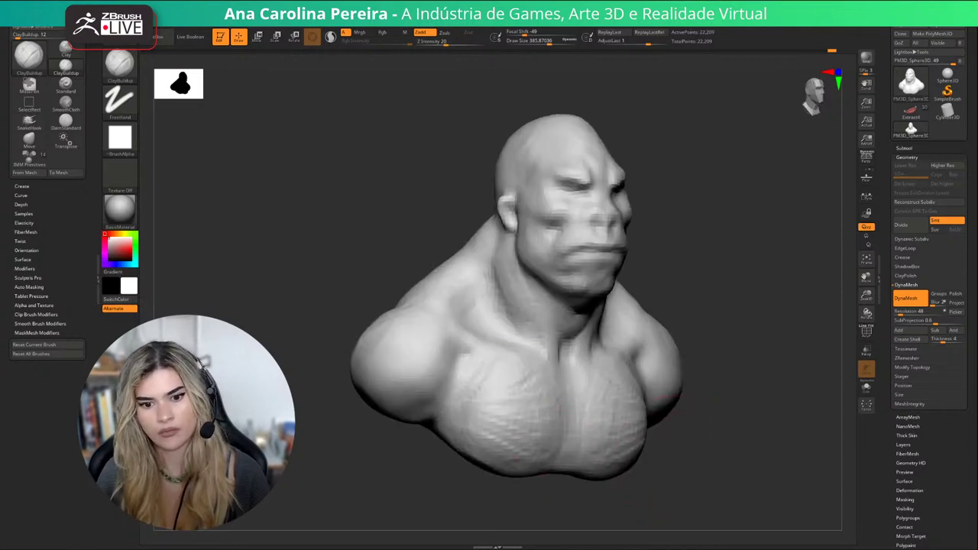
left_click_drag(588, 443, 612, 413, "shift")
right_click_drag(673, 451, 570, 451)
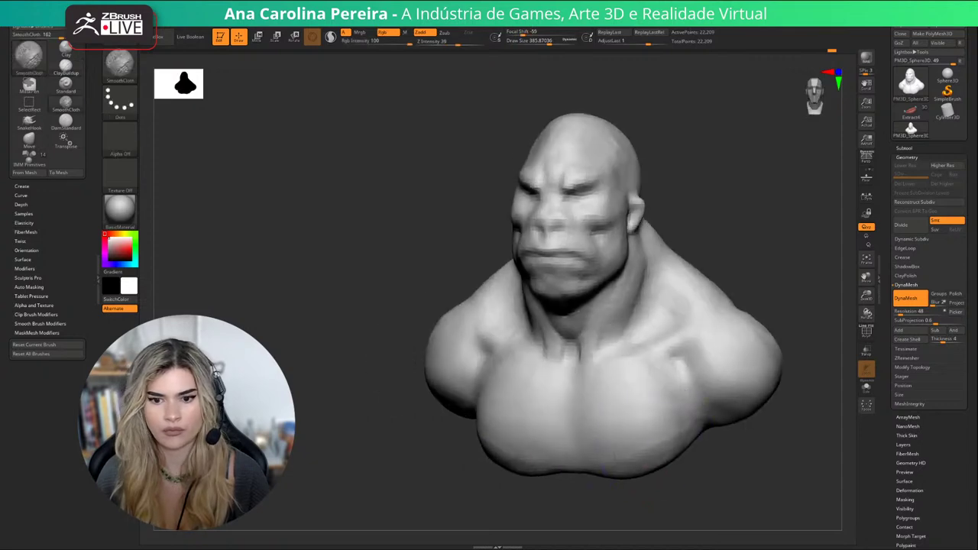
Set ClayBuildup to a size of about 358 and build up the shoulders where they meet the chest.
right_click_drag(716, 455, 673, 447, "alt")
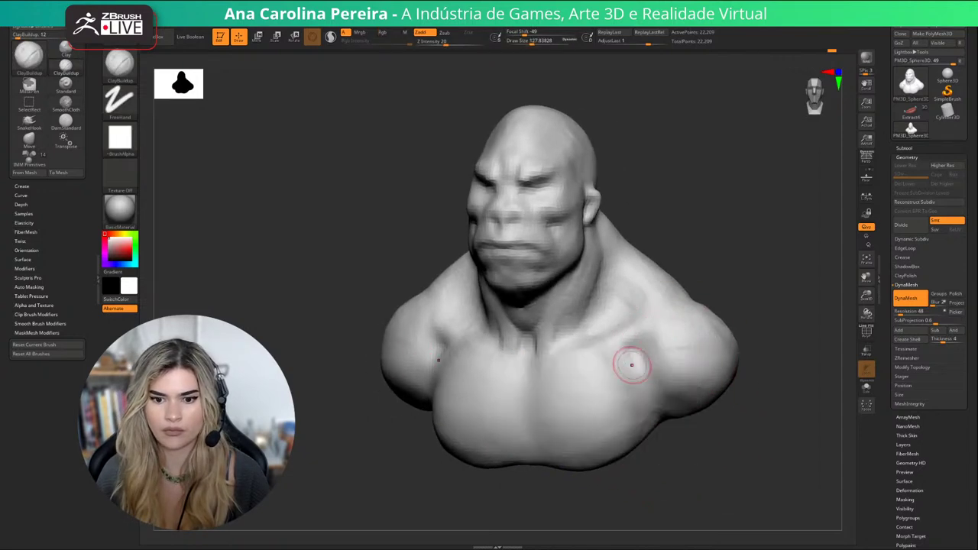
key("space")
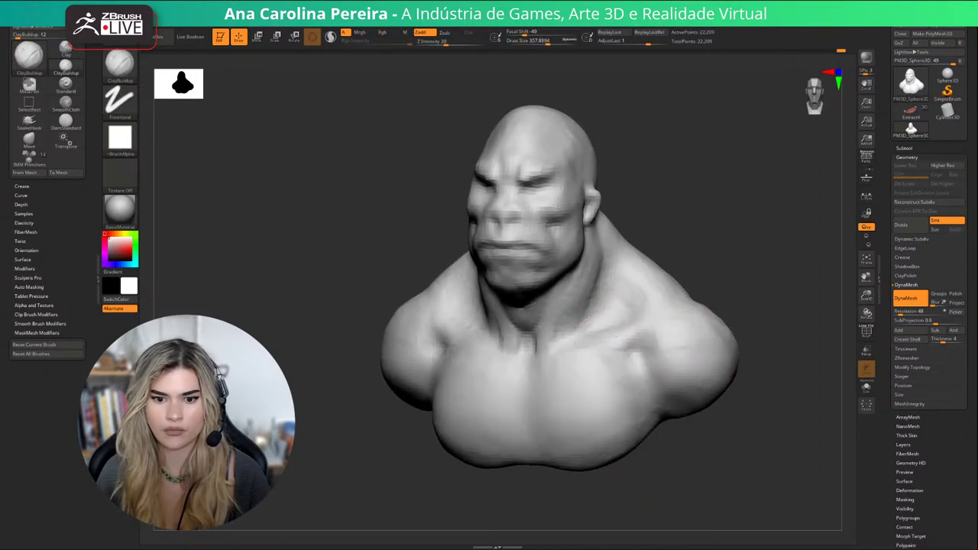
mouse_move(672, 385)
right_mouse_down()
mouse_move(643, 382)
mouse_move(673, 359)
right_mouse_up()
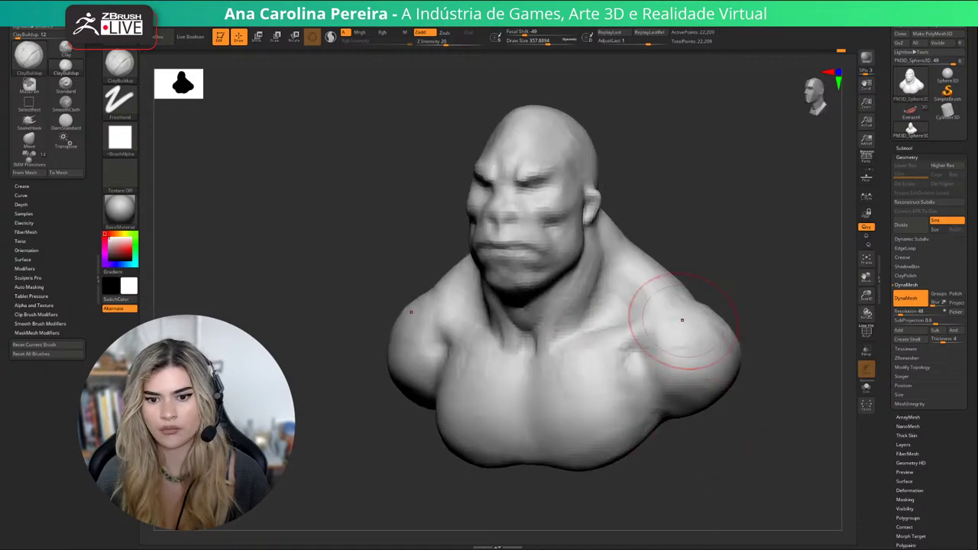
right_click_drag(683, 321, 654, 323)
left_click_drag(658, 313, 646, 375)
right_click_drag(727, 260, 714, 284, "alt")
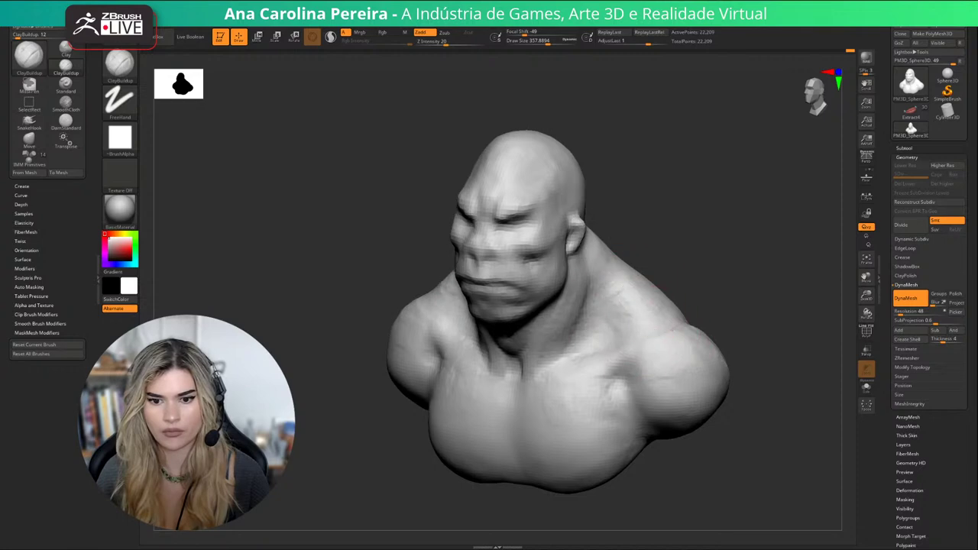
Build up the upper back between neck and shoulder with ClayBuildup and smooth the strokes.
right_click_drag(668, 421, 650, 298)
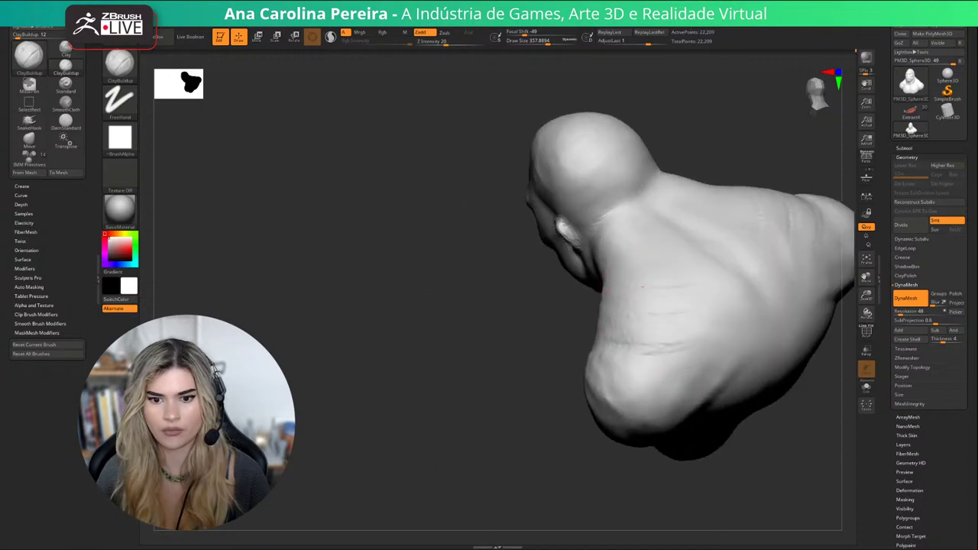
left_click_drag(684, 264, 665, 298, "shift")
mouse_move(688, 466)
left_mouse_down()
mouse_move(810, 458)
mouse_move(704, 470)
left_mouse_up()
mouse_move(811, 474)
left_mouse_down()
mouse_move(719, 443)
mouse_move(719, 413)
left_mouse_up()
left_click_drag(718, 459, 795, 459)
left_click_drag(765, 428, 731, 468, "alt")
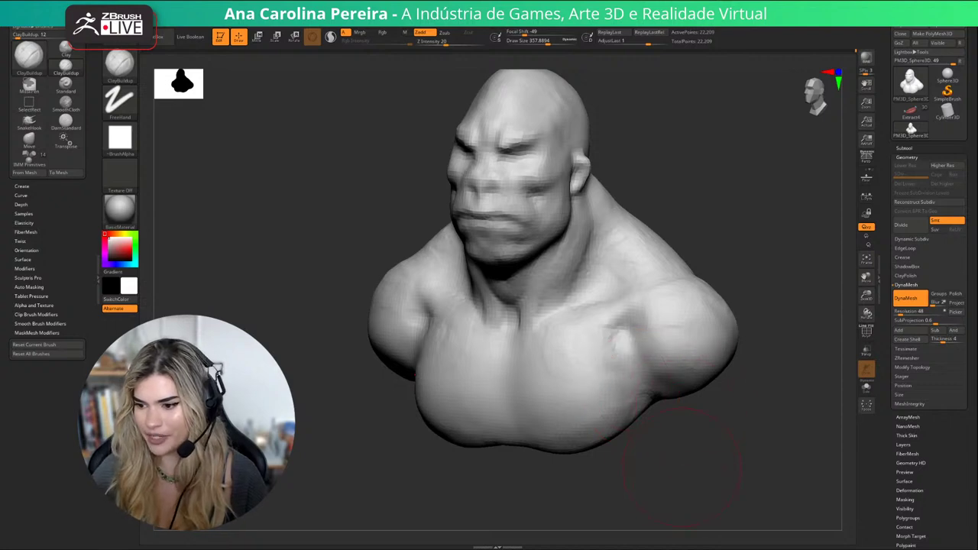
Smooth the pectorals and the slope of the trapezius beside the neck.
mouse_move(692, 474)
left_mouse_down()
mouse_move(688, 448)
mouse_move(737, 466)
mouse_move(730, 431)
mouse_move(653, 442)
left_mouse_up()
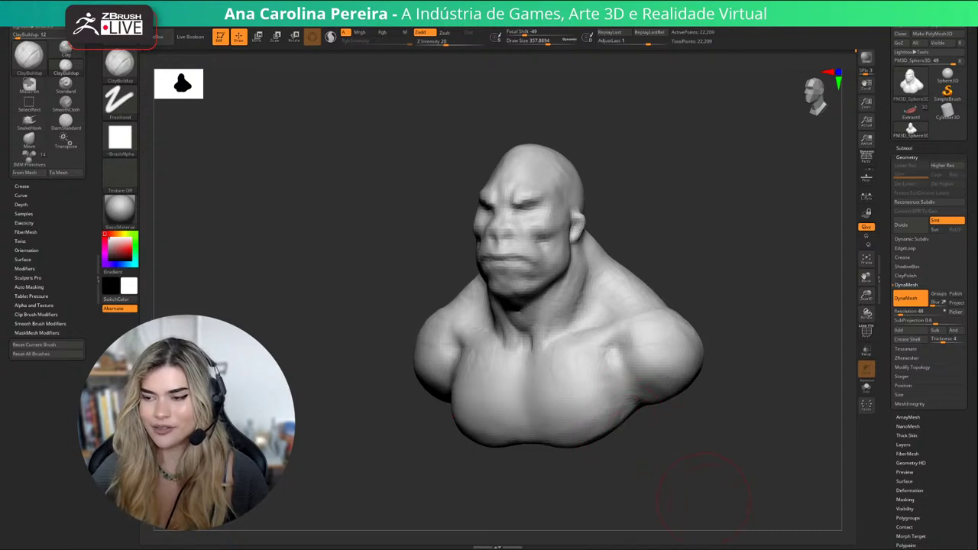
left_click_drag(697, 493, 696, 483, "alt")
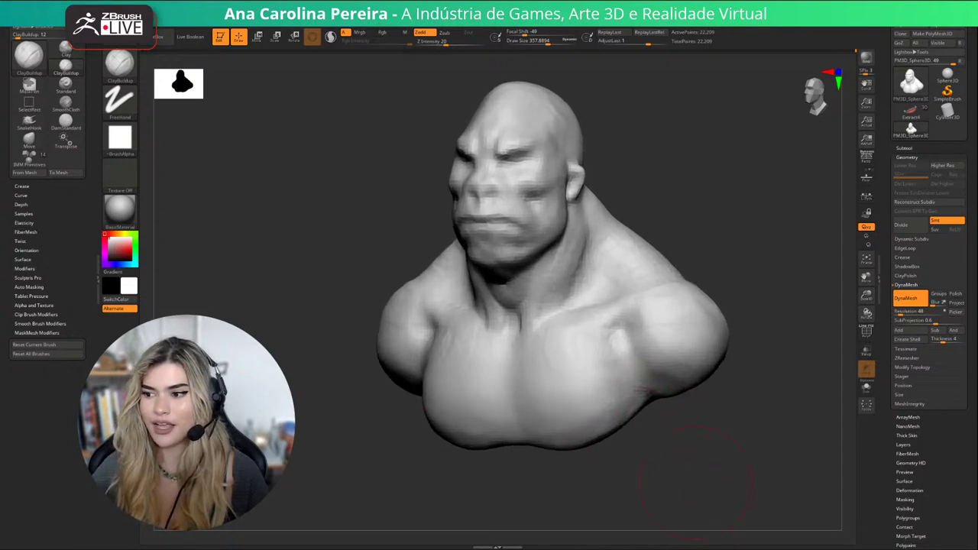
left_click_drag(675, 423, 682, 419, "alt")
mouse_move(568, 395)
left_mouse_down("shift")
mouse_move(461, 344)
mouse_move(474, 332)
left_mouse_up("shift")
mouse_move(586, 265)
left_mouse_down("shift")
mouse_move(618, 234)
mouse_move(629, 246)
left_mouse_up("shift")
left_click_drag(676, 221, 773, 231)
Reduce ClayBuildup to sizes of about 217 and 101 and refine the neck and cheeks.
key("space")
left_click_drag(674, 232, 590, 233)
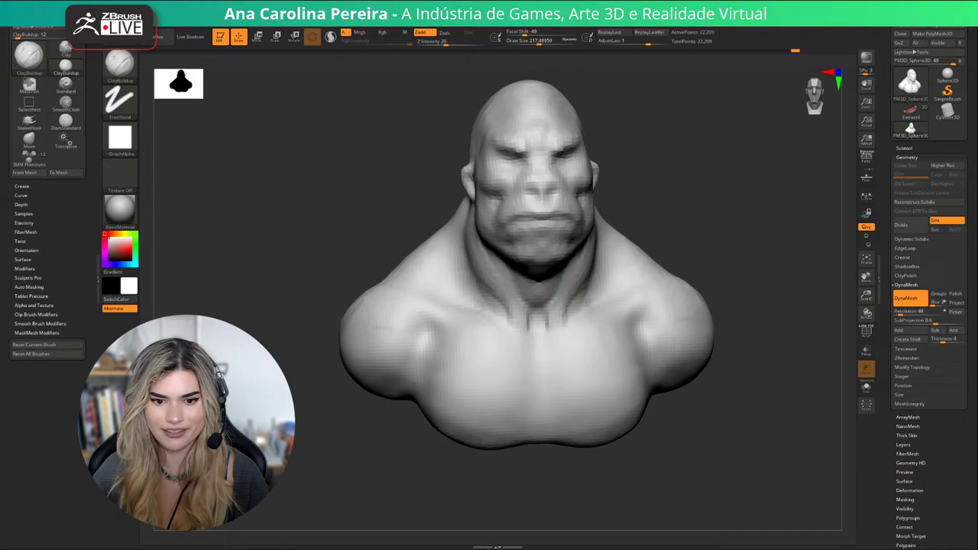
left_click_drag(672, 218, 639, 217)
right_click_drag(592, 214, 546, 211)
mouse_move(657, 160)
right_mouse_down("ctrl")
mouse_move(674, 252)
mouse_move(709, 224)
right_mouse_up("ctrl")
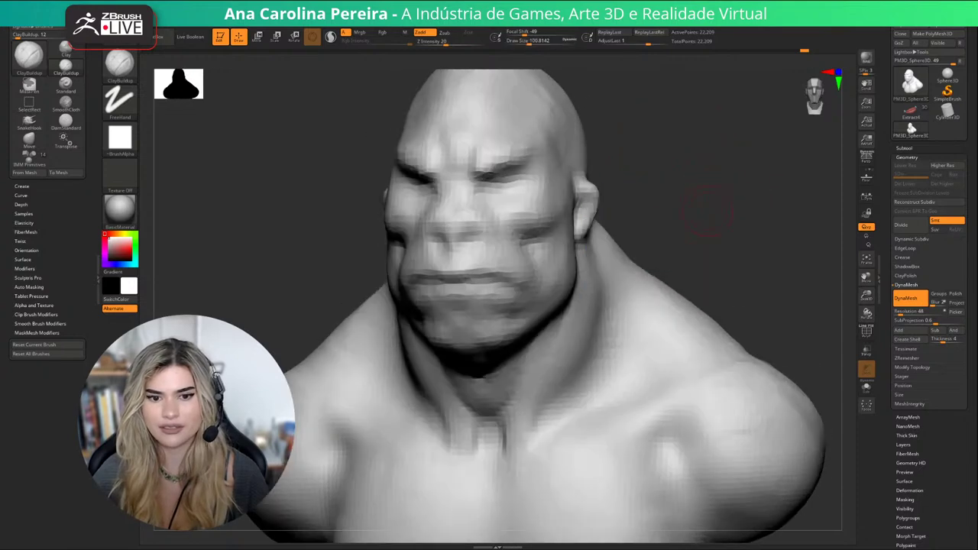
key("space")
left_click_drag(546, 217, 551, 217)
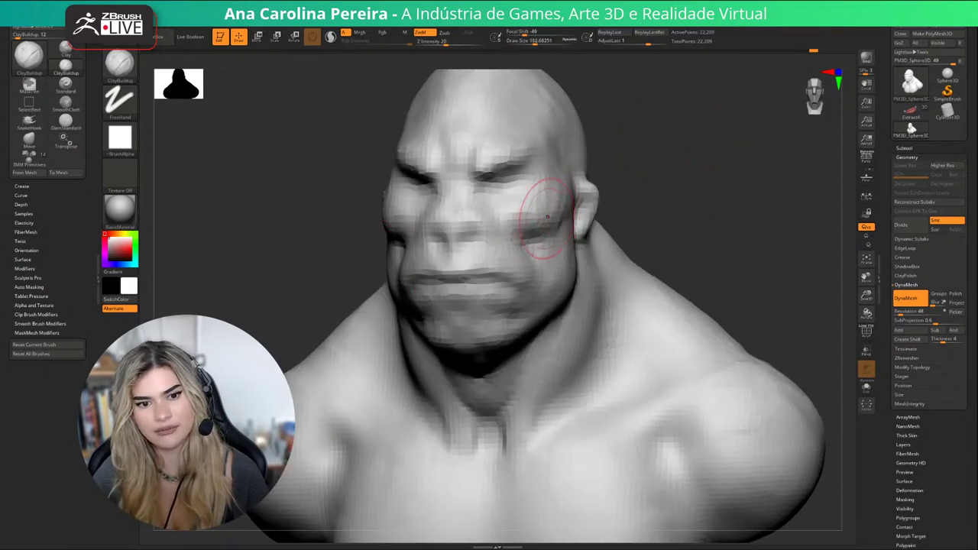
Set ClayBuildup to a size of about 228 and fill out the cheeks and jaw.
right_click_drag(546, 207, 656, 205)
right_click_drag(656, 205, 746, 205, "alt")
key("space")
mouse_move(462, 266)
left_mouse_down()
mouse_move(482, 307)
mouse_move(485, 267)
mouse_move(473, 285)
left_mouse_up()
right_click_drag(613, 366, 462, 364)
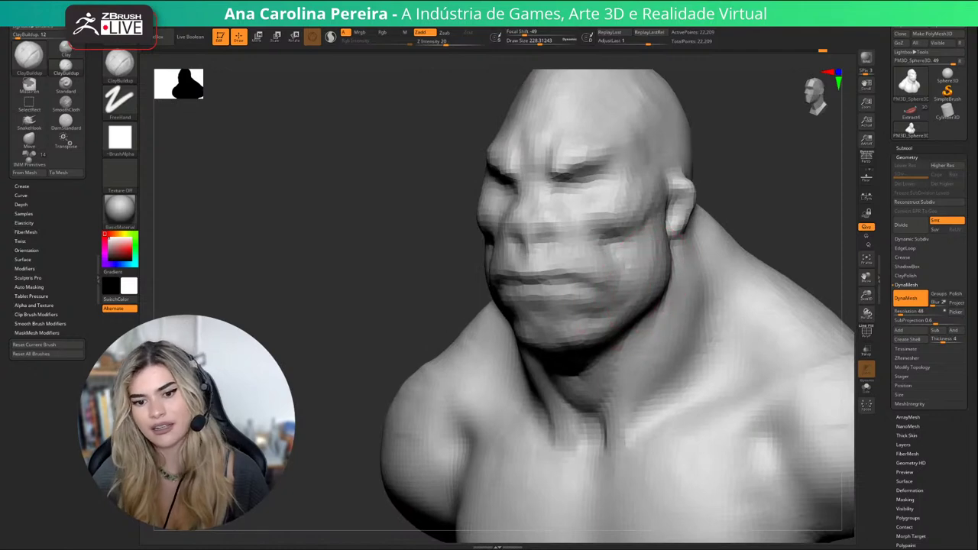
right_click_drag(646, 282, 578, 282, "alt")
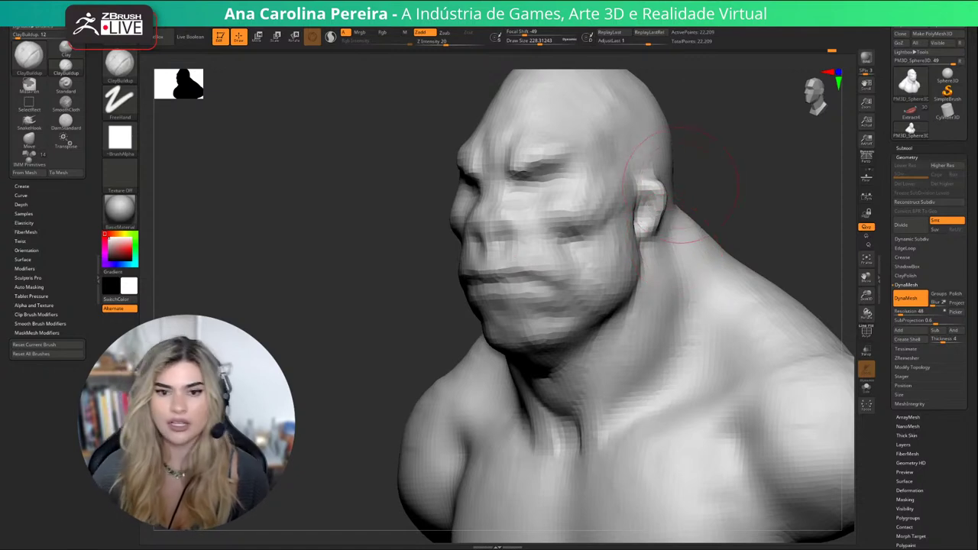
Reduce ClayBuildup to a size of about 148 and build up the chin below the lower lip.
left_click_drag(695, 183, 818, 195)
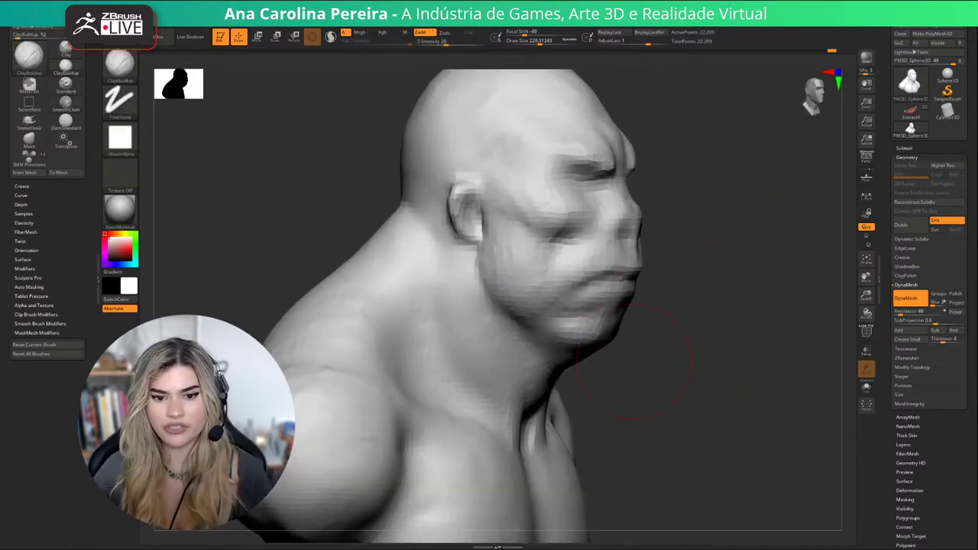
right_click_drag(659, 389, 568, 385)
right_click(568, 385)
right_click_drag(665, 321, 602, 303)
mouse_move(602, 303)
left_mouse_down()
mouse_move(545, 295)
mouse_move(587, 300)
left_mouse_up()
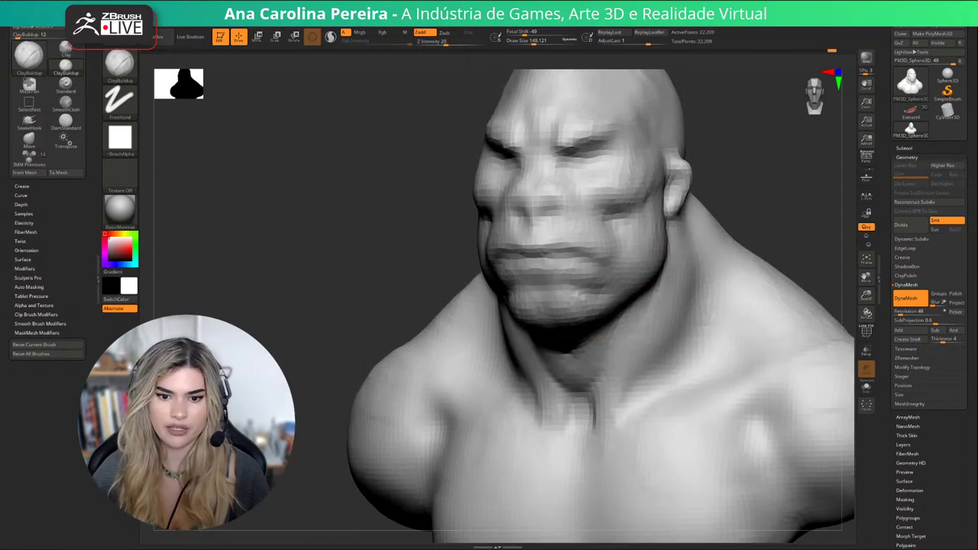
Enlarge ClayBuildup to about 240 and sculpt the underside of the jaw and the front of the neck.
right_click_drag(642, 309, 639, 244)
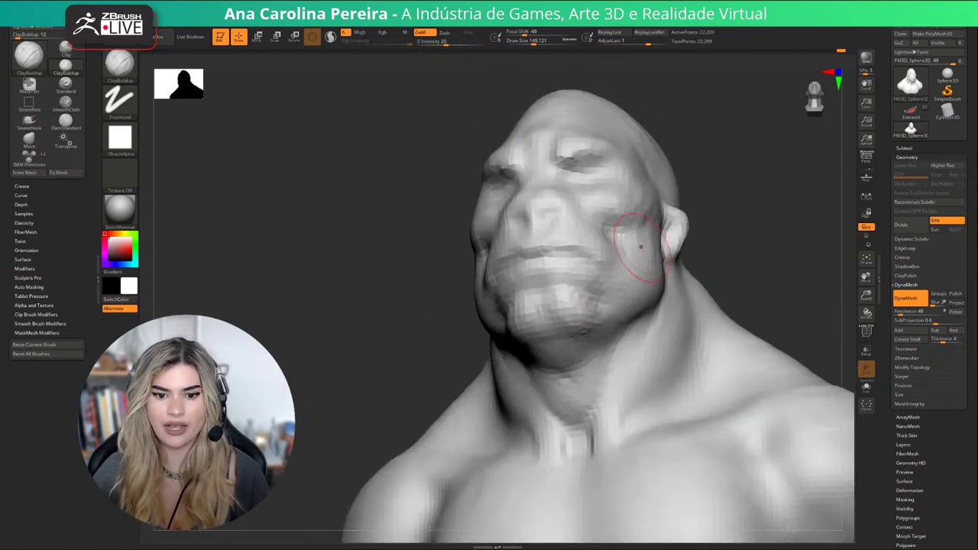
key("]")
key("]")
key("]")
key("]")
key("]")
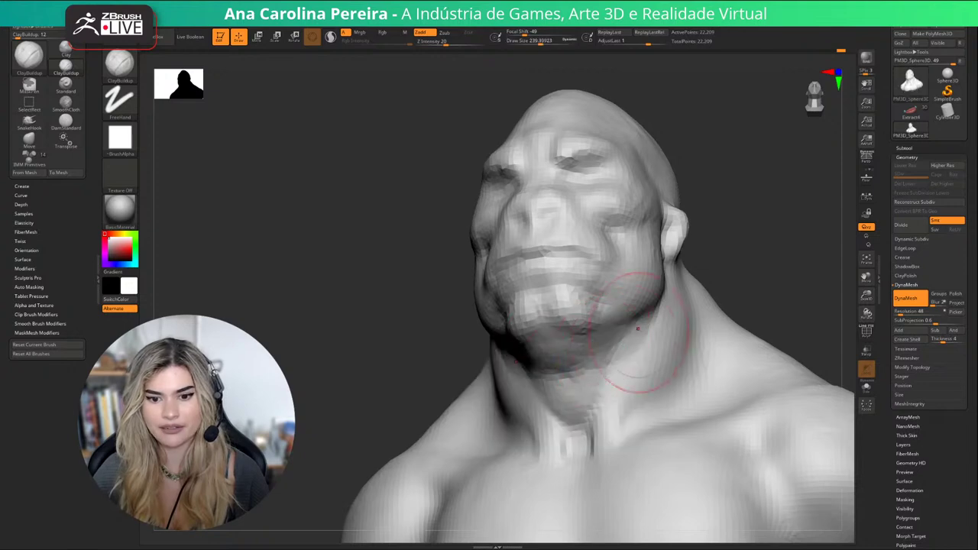
mouse_move(648, 333)
left_mouse_down()
mouse_move(583, 376)
mouse_move(609, 353)
mouse_move(580, 417)
left_mouse_up()
Sculpt the nose and nostrils with ClayBuildup, using sizes of about 116, 59 and 44.
mouse_move(753, 302)
right_mouse_down("shift")
mouse_move(789, 351)
mouse_move(789, 290)
right_mouse_up("shift")
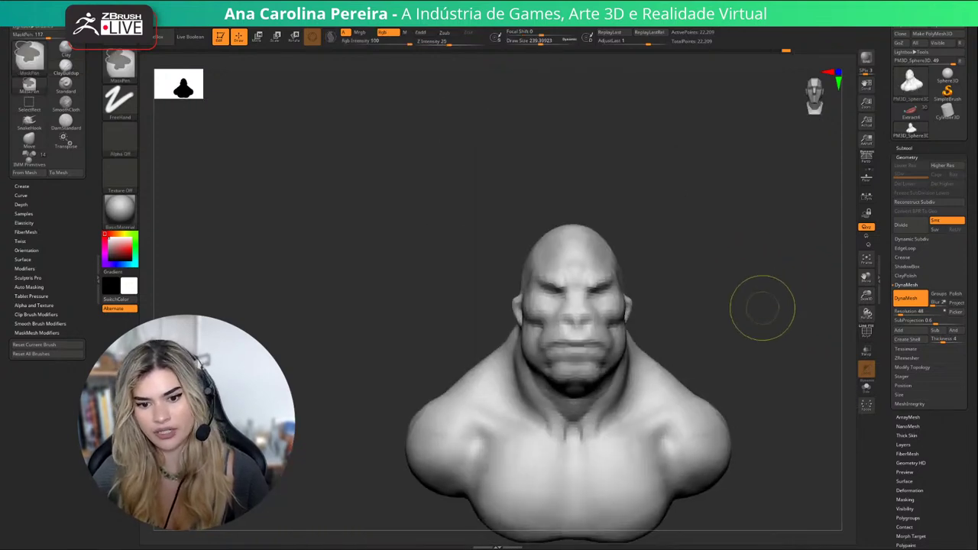
mouse_move(746, 327)
right_mouse_down()
mouse_move(684, 330)
mouse_move(684, 367)
right_mouse_up()
mouse_move(685, 367)
right_mouse_down("alt")
mouse_move(638, 395)
mouse_move(638, 407)
right_mouse_up("alt")
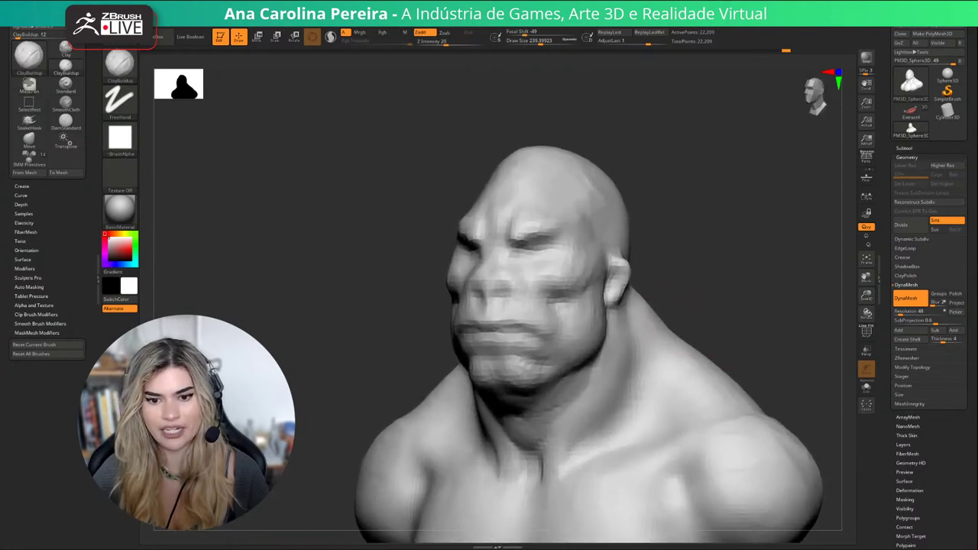
key("space")
left_click_drag(599, 282, 586, 282)
mouse_move(607, 278)
right_mouse_down()
mouse_move(634, 306)
mouse_move(742, 284)
mouse_move(695, 273)
right_mouse_up()
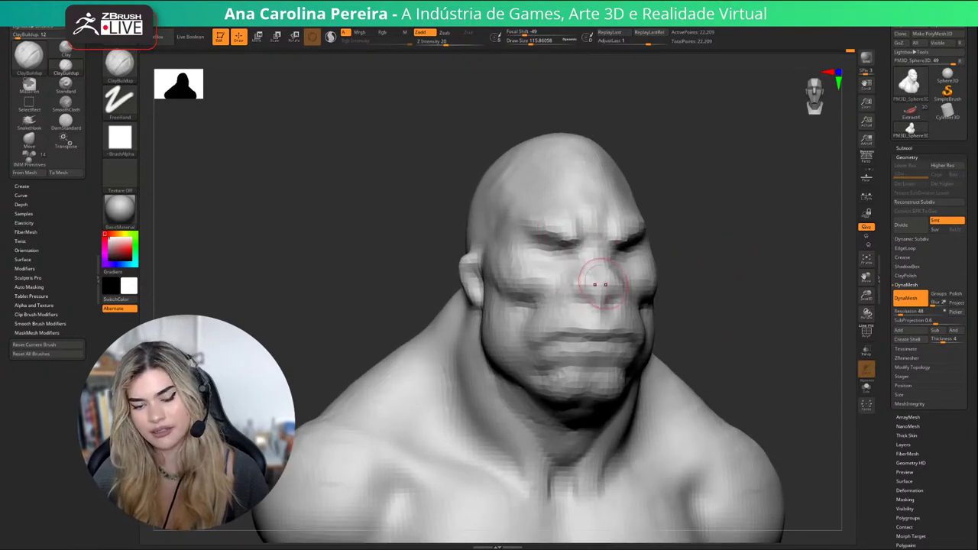
key("s")
left_click_drag(604, 284, 579, 288)
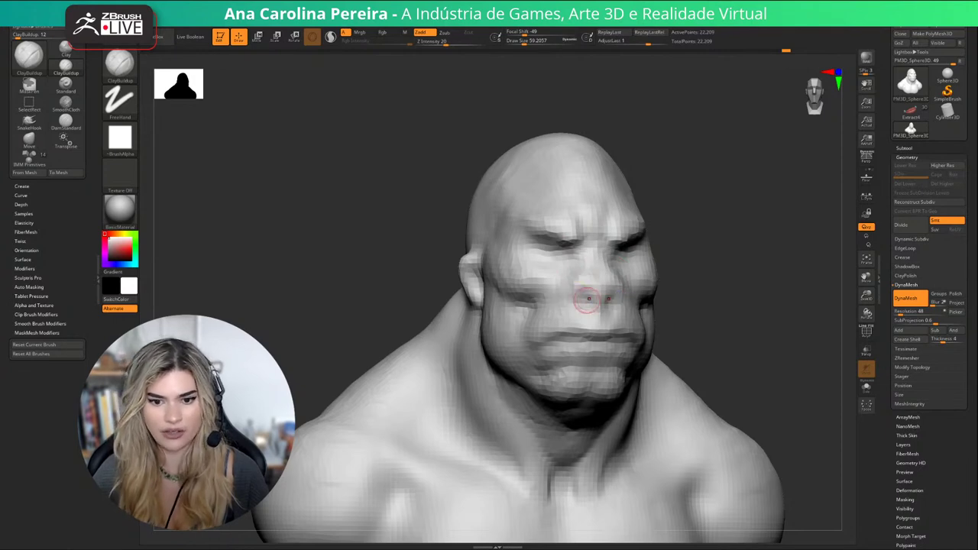
right_click_drag(583, 279, 618, 303)
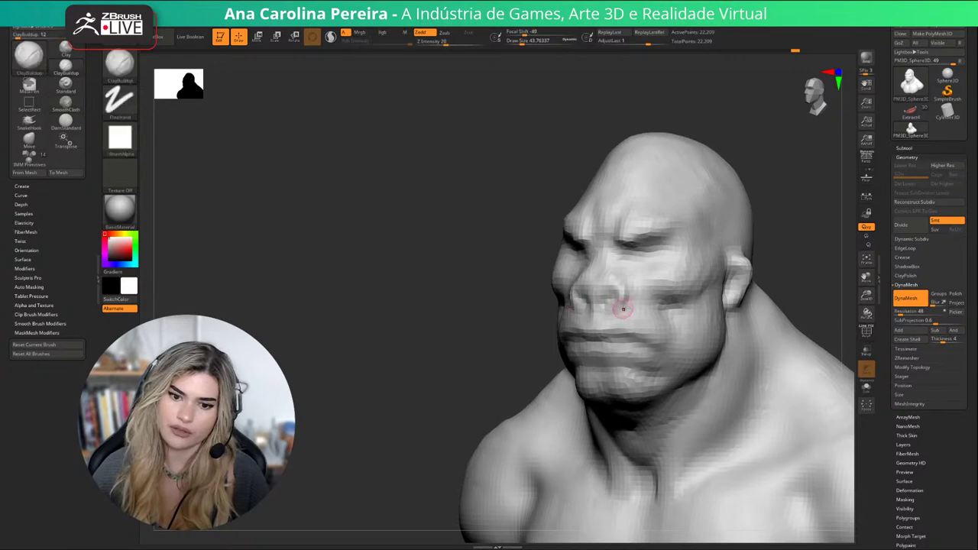
Carve the creases around the nostrils and eyes with DamStandard, using sizes of about 124 and 140.
key("b")
key("d")
key("s")
key("space")
mouse_move(613, 309)
left_mouse_down()
mouse_move(634, 294)
mouse_move(629, 302)
left_mouse_up()
right_click_drag(625, 303, 629, 300)
key("s")
left_click_drag(633, 312, 638, 312)
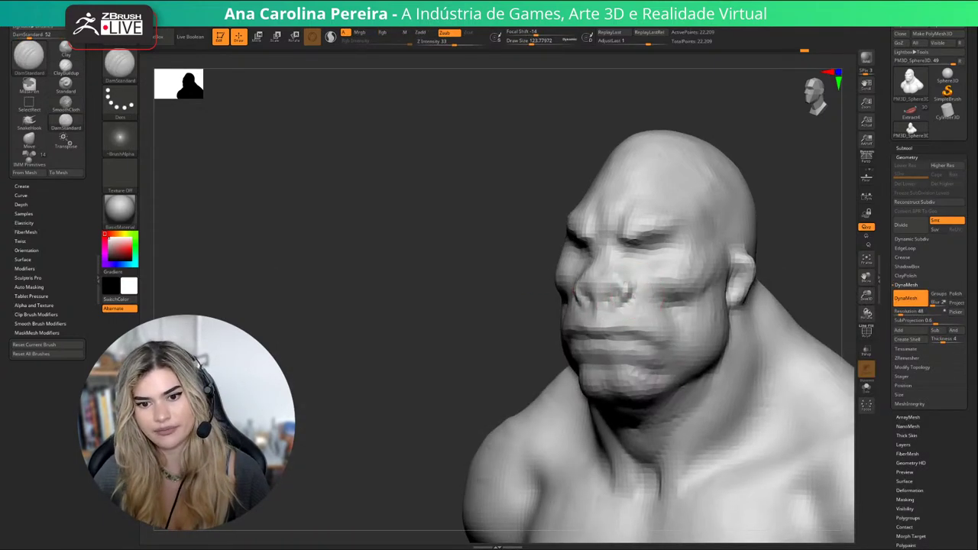
right_click_drag(627, 270, 578, 262)
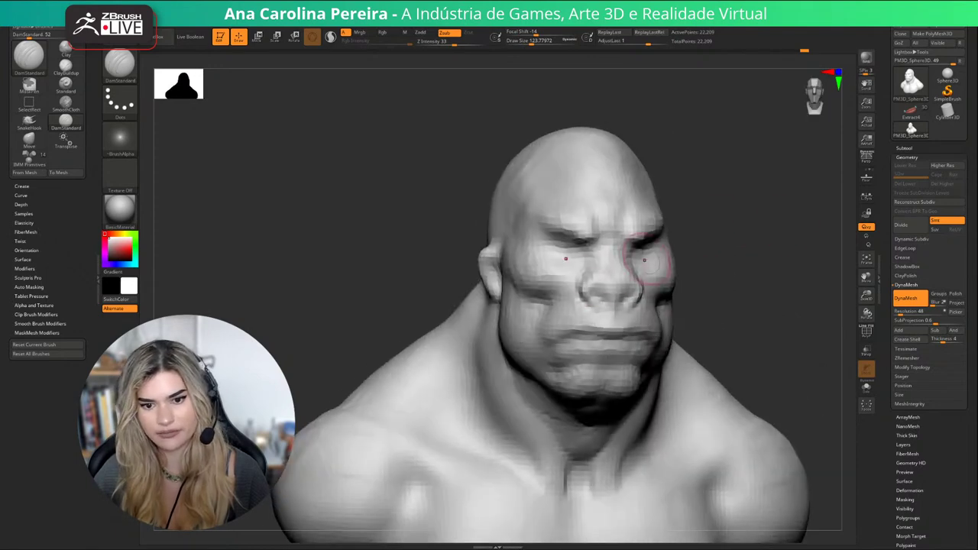
key("s")
left_click_drag(578, 263, 574, 250)
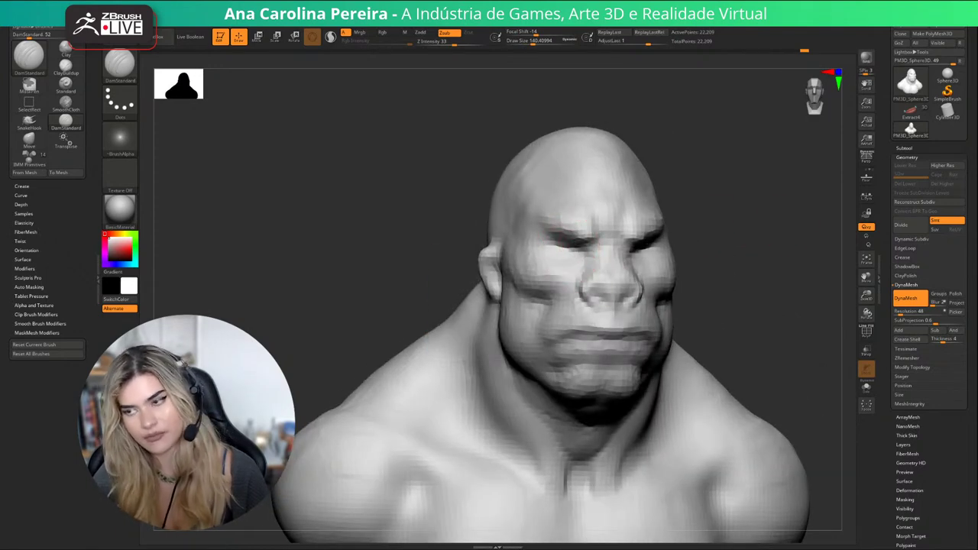
Enlarge the brush to about 268 and smooth the cheek and side of the head.
right_click_drag(593, 251, 521, 247, "alt")
key("space")
left_click_drag(699, 232, 663, 223)
key("space")
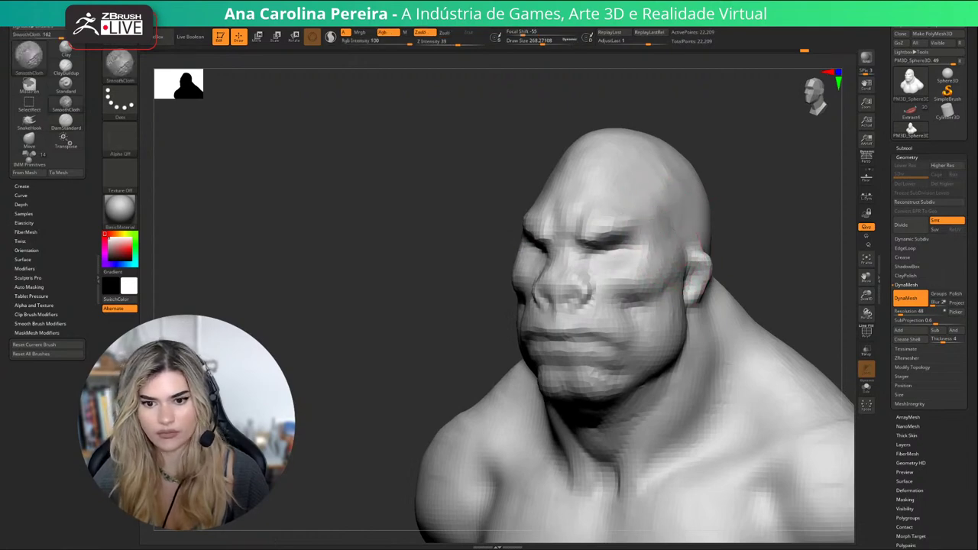
right_click_drag(776, 265, 718, 261, "alt")
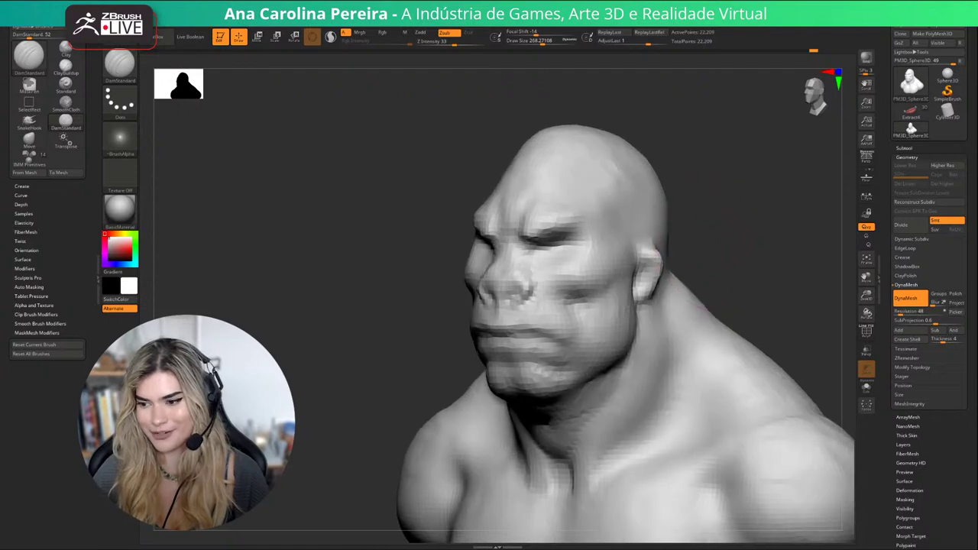
right_click_drag(705, 230, 691, 222)
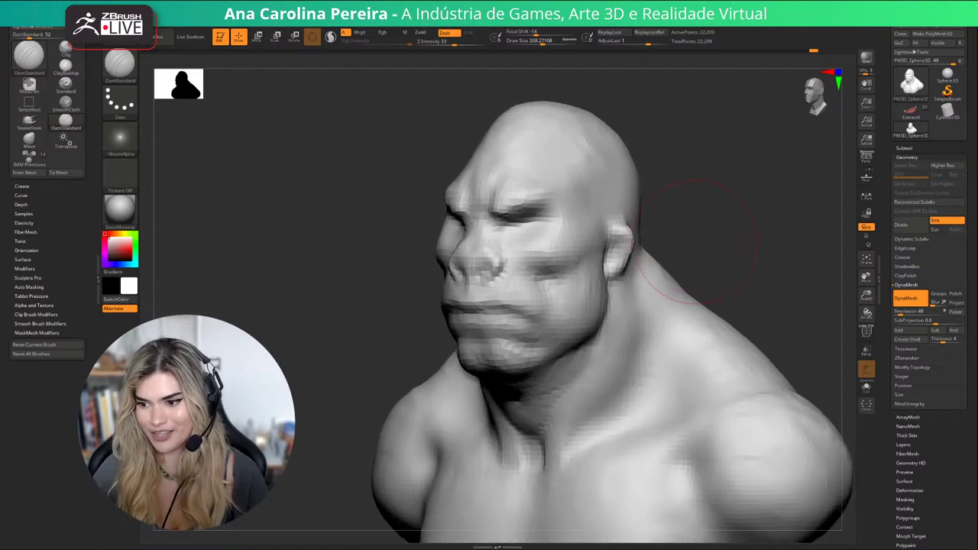
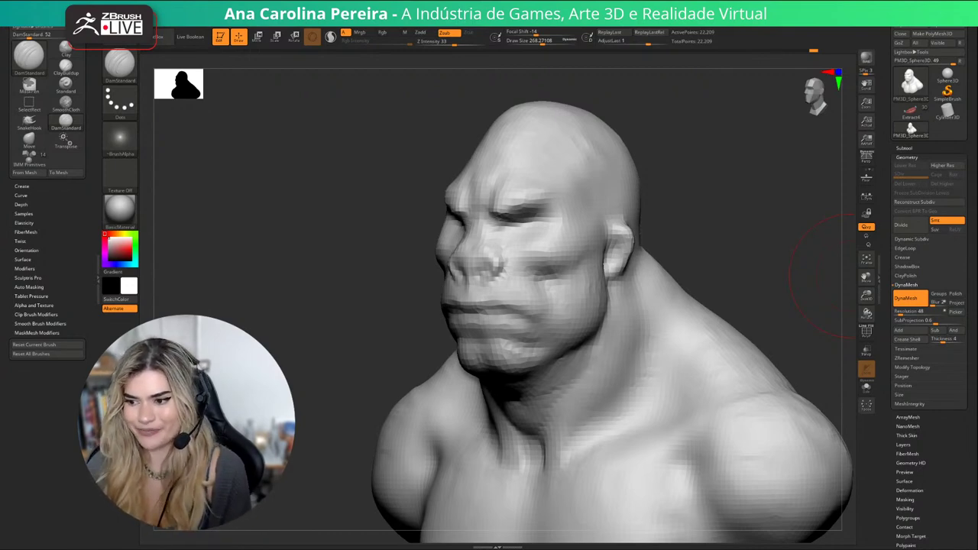
left_click_drag(825, 276, 723, 268)
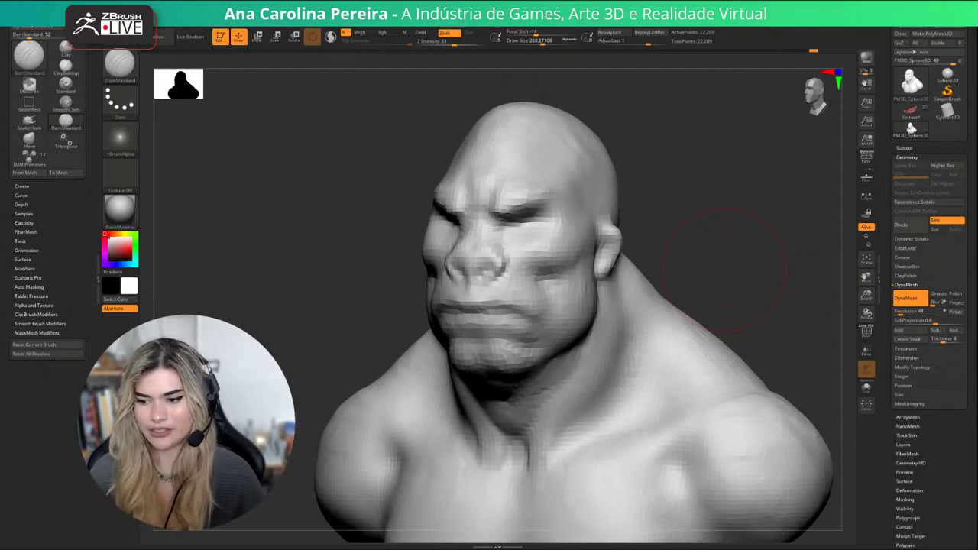
left_click_drag(791, 336, 806, 335)
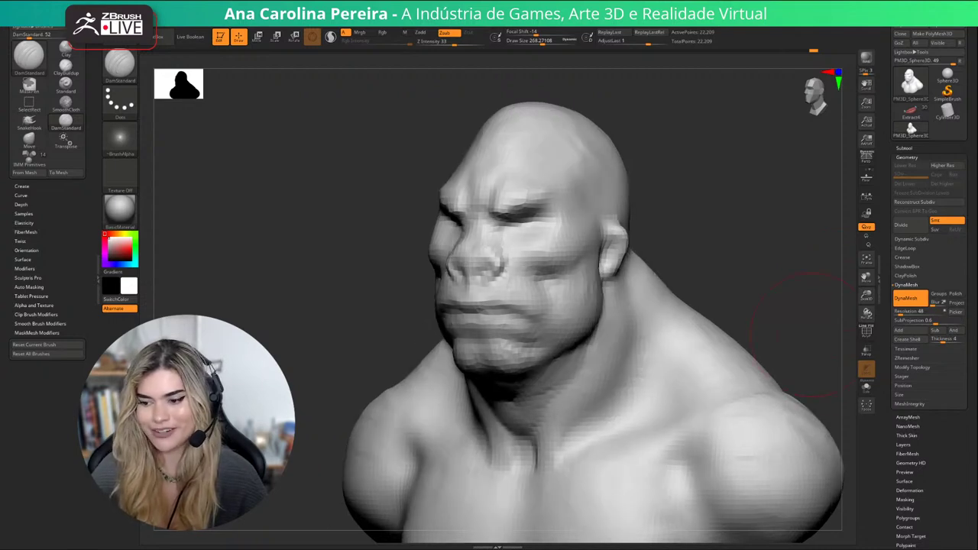
Set DamStandard to a size of about 379 and refine the side and base of the neck.
mouse_move(753, 356)
left_mouse_down("alt")
mouse_move(802, 359)
mouse_move(810, 344)
mouse_move(742, 329)
left_mouse_up("alt")
left_click_drag(616, 304, 646, 258)
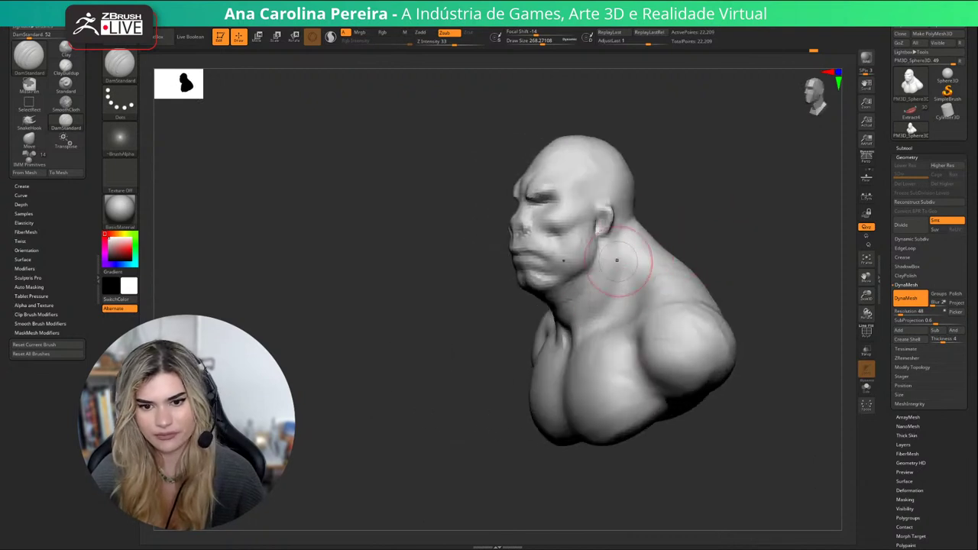
key("space")
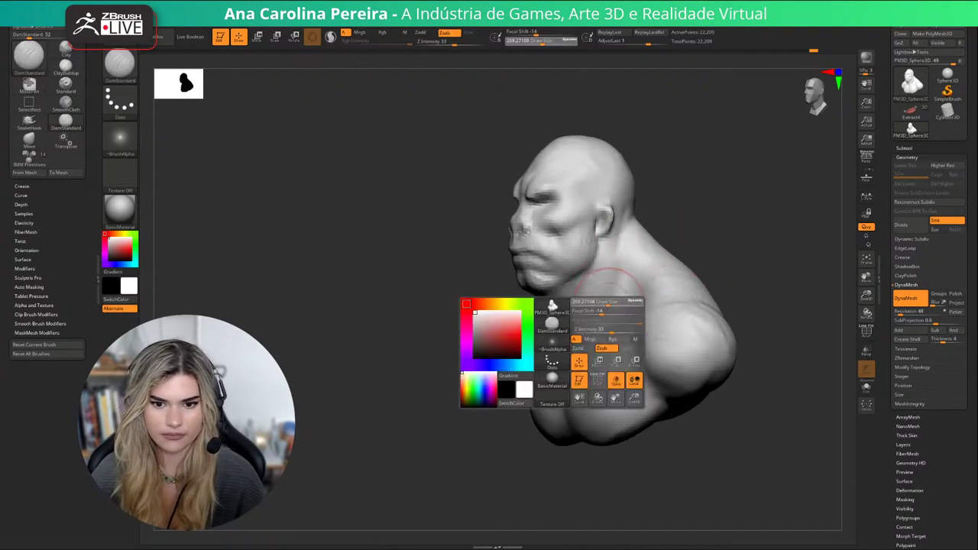
left_click_drag(605, 302, 612, 303)
left_click_drag(753, 367, 807, 368)
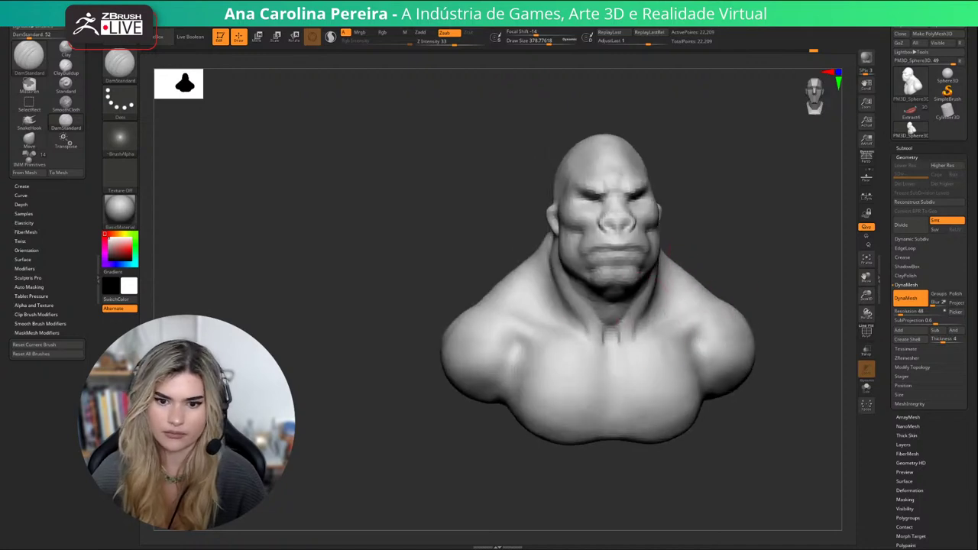
mouse_move(639, 312)
left_mouse_down()
mouse_move(628, 350)
mouse_move(601, 342)
left_mouse_up()
left_click_drag(810, 352, 762, 352)
Set DamStandard to a size of about 508, focal shift 63 and Z intensity 16, and refine the lower chest.
key("b")
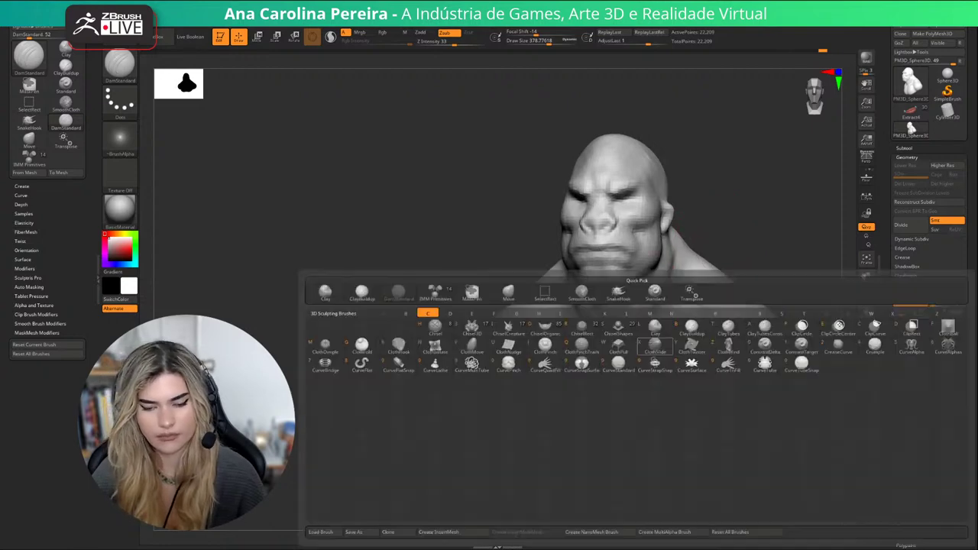
key("c")
key("b")
left_click_drag(656, 476, 708, 474)
key("b")
key("d")
key("s")
key("space")
key("space")
mouse_move(697, 395)
left_mouse_down()
mouse_move(715, 394)
mouse_move(682, 422)
left_mouse_up()
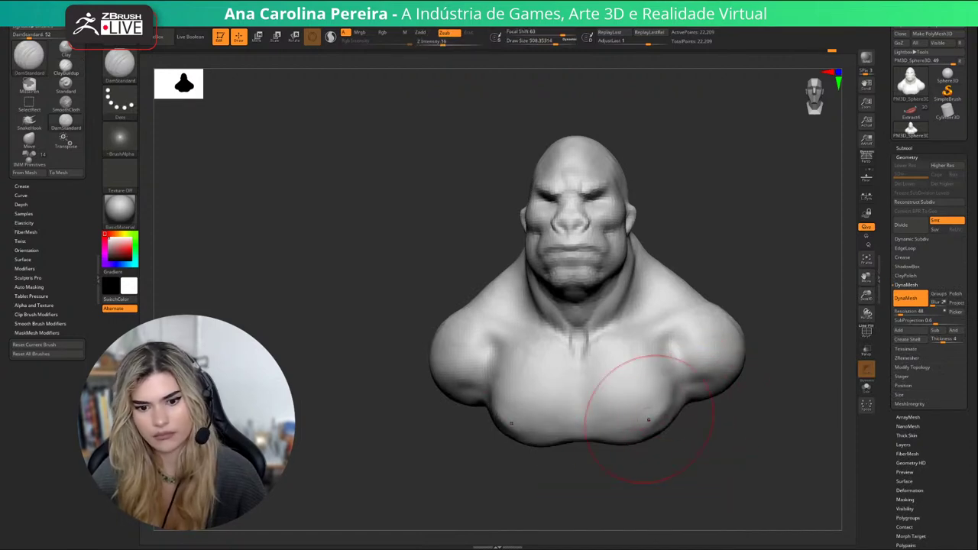
left_click_drag(661, 444, 474, 389)
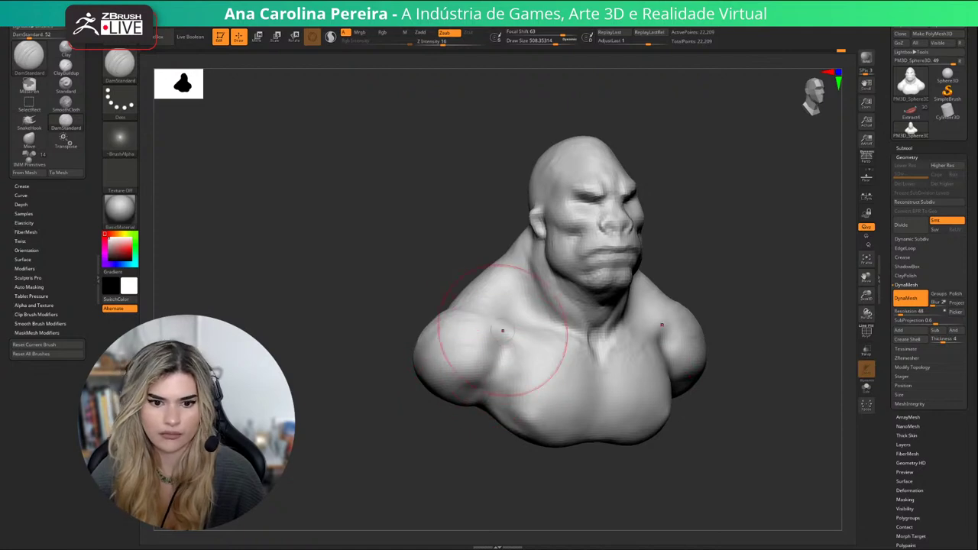
Enlarge DamStandard to about 676 and refine the shoulders, trapezius and upper back.
left_click_drag(468, 267, 428, 263)
mouse_move(756, 243)
left_mouse_down()
mouse_move(701, 279)
mouse_move(669, 336)
left_mouse_up()
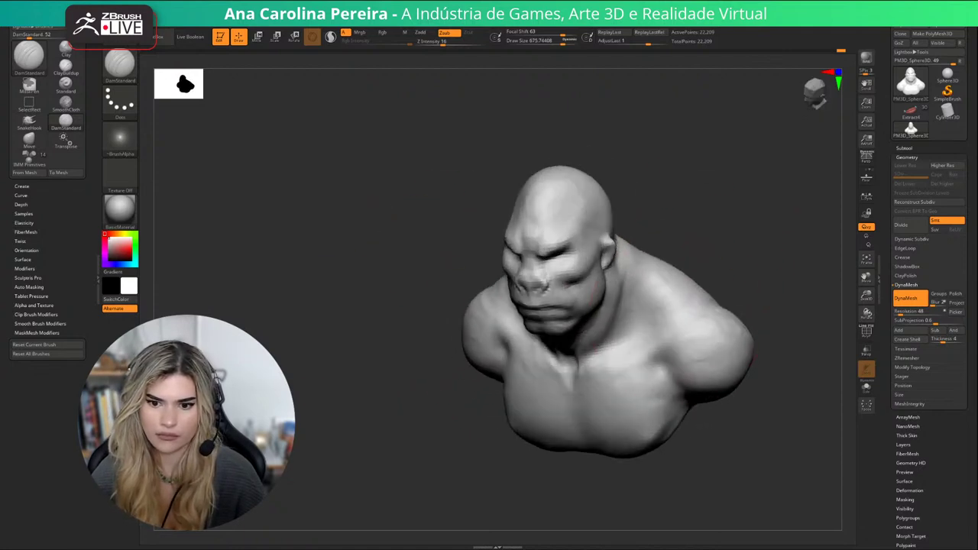
left_click_drag(661, 281, 725, 316)
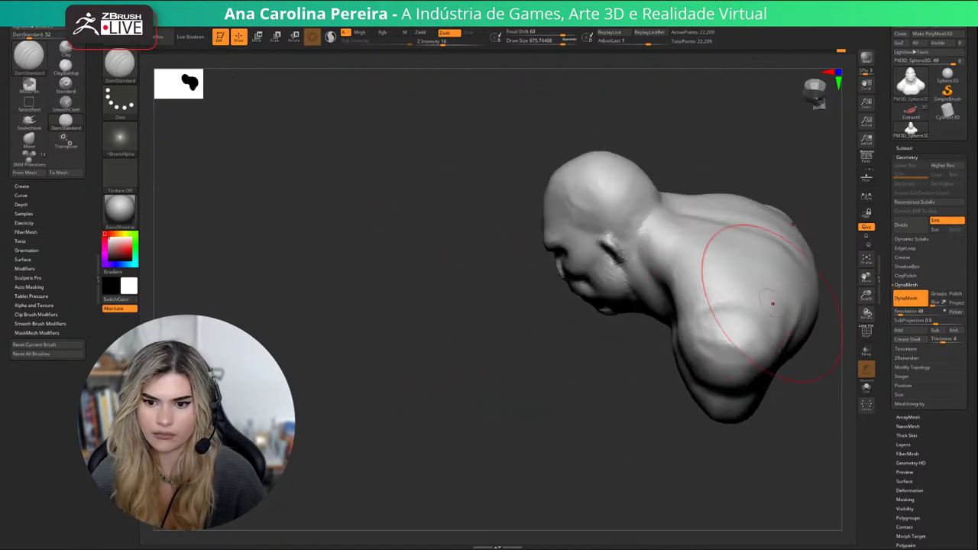
mouse_move(737, 315)
left_mouse_down("shift")
mouse_move(810, 321)
mouse_move(746, 338)
mouse_move(730, 329)
left_mouse_up("shift")
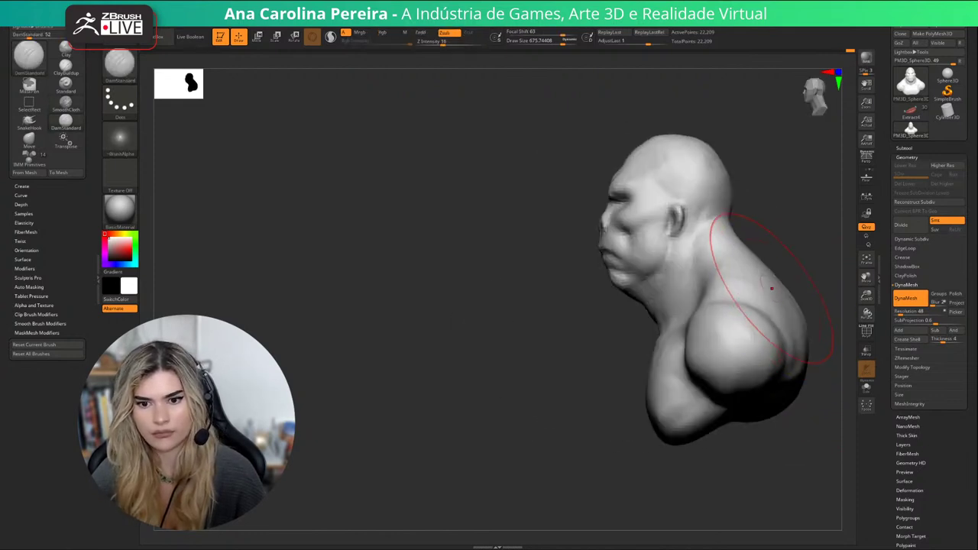
mouse_move(772, 289)
left_mouse_down()
mouse_move(822, 302)
mouse_move(756, 323)
left_mouse_up()
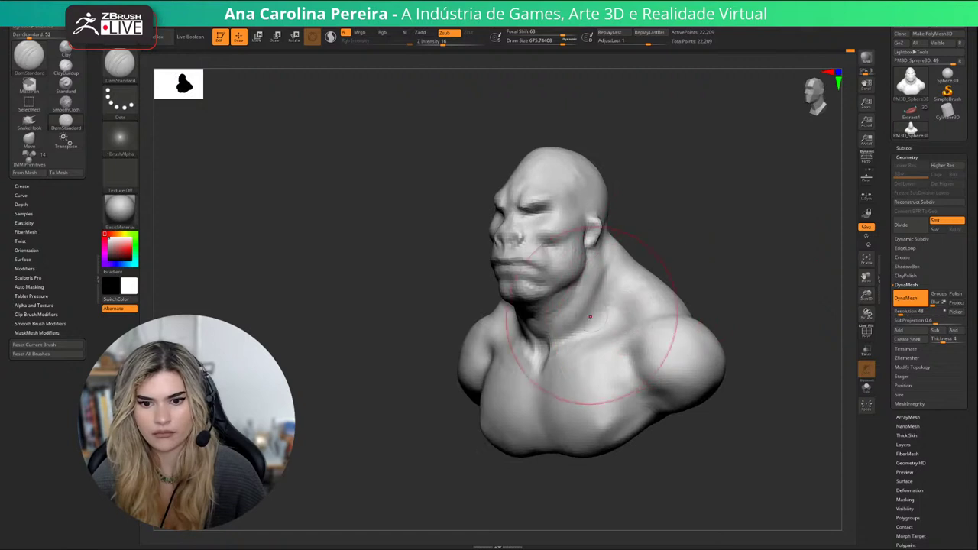
mouse_move(733, 307)
left_mouse_down("shift")
mouse_move(760, 310)
mouse_move(687, 306)
left_mouse_up("shift")
Adjust the side of the neck with the Move brush, using sizes of about 408 and 305.
mouse_move(737, 229)
left_mouse_down()
mouse_move(646, 257)
mouse_move(666, 258)
left_mouse_up()
key("space")
left_click_drag(692, 218, 757, 218)
key("b")
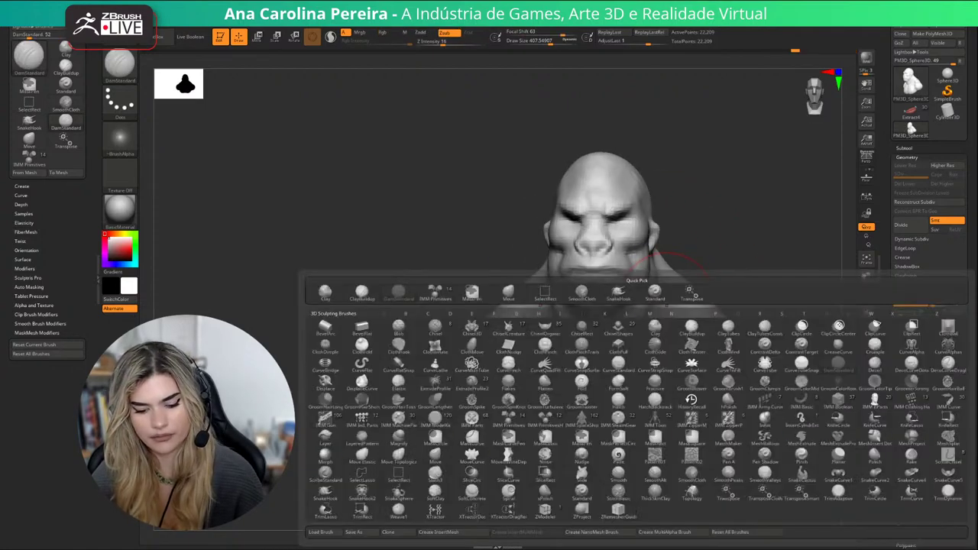
key("m")
key("v")
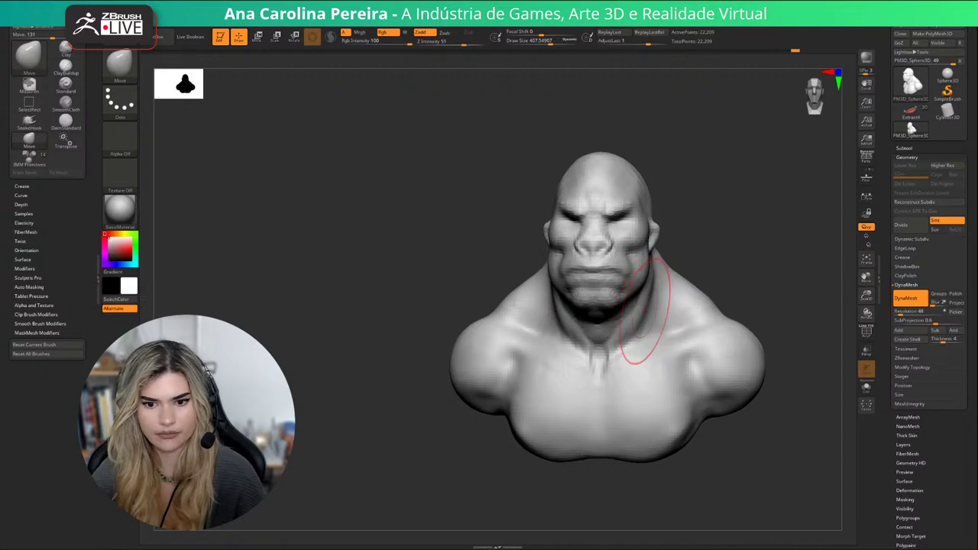
left_click_drag(733, 246, 716, 245)
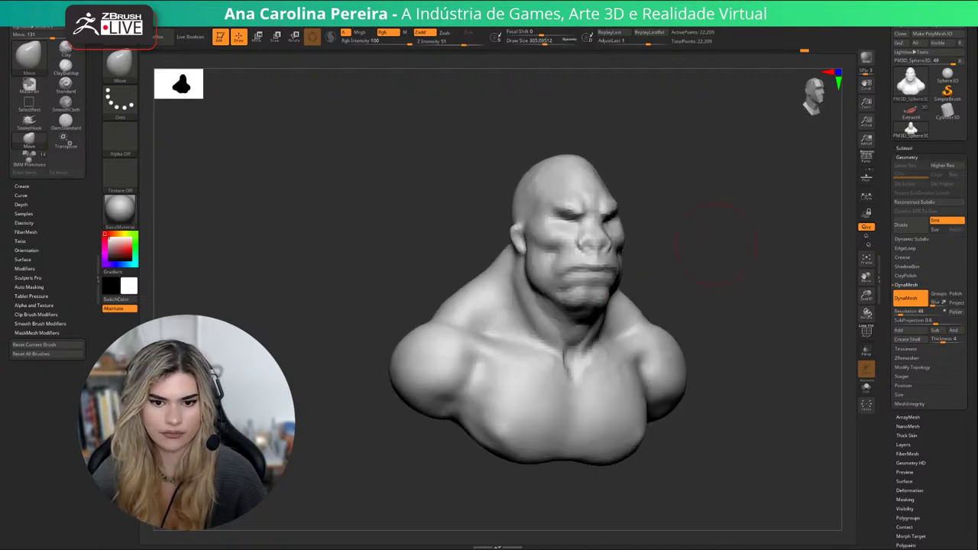
Refine the mouth corners and jaw with ClayBuildup and DamStandard at a size of about 163.
key("b")
key("c")
key("b")
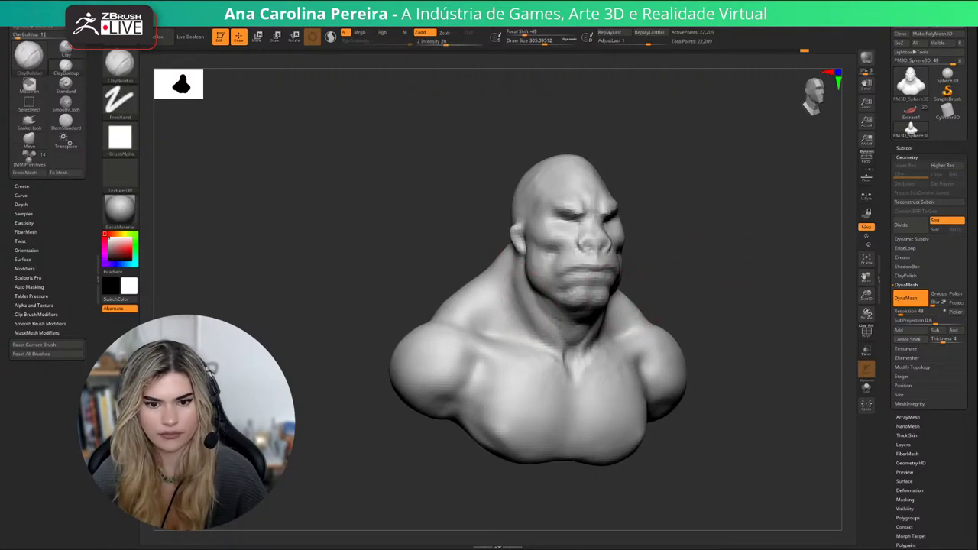
mouse_move(737, 248)
left_mouse_down()
mouse_move(703, 247)
mouse_move(726, 214)
mouse_move(678, 260)
left_mouse_up()
key("bracketleft")
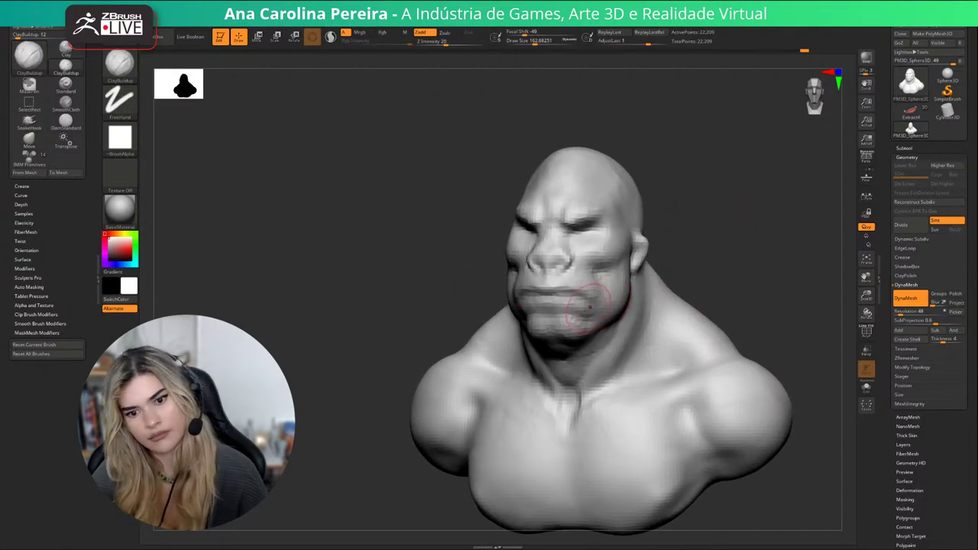
key("b")
key("d")
key("s")
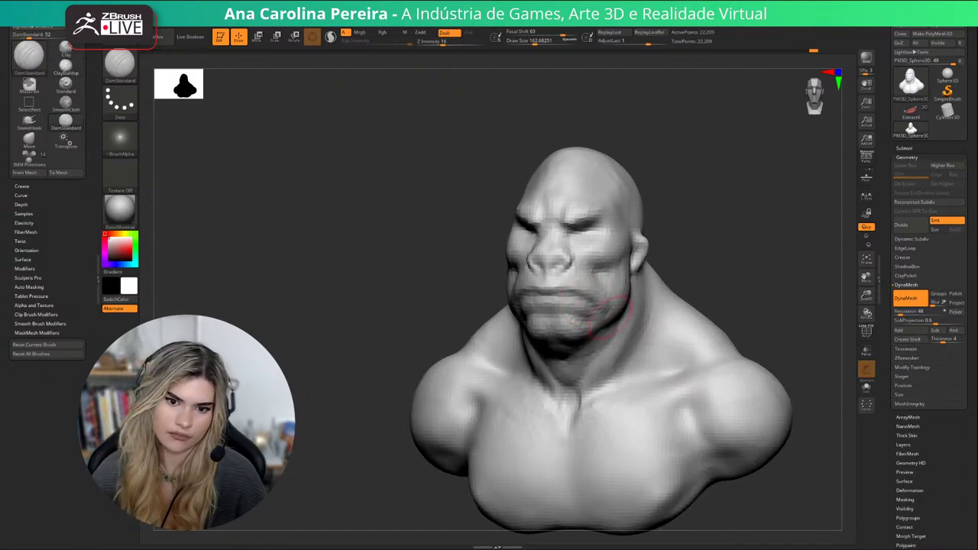
mouse_move(672, 264)
left_mouse_down()
mouse_move(727, 257)
mouse_move(713, 262)
mouse_move(716, 295)
mouse_move(694, 257)
mouse_move(686, 282)
left_mouse_up()
Build up the eyes beneath the brows with ClayBuildup at a size of about 83.
key("b")
key("c")
key("b")
key("space")
left_click_drag(528, 232, 517, 231)
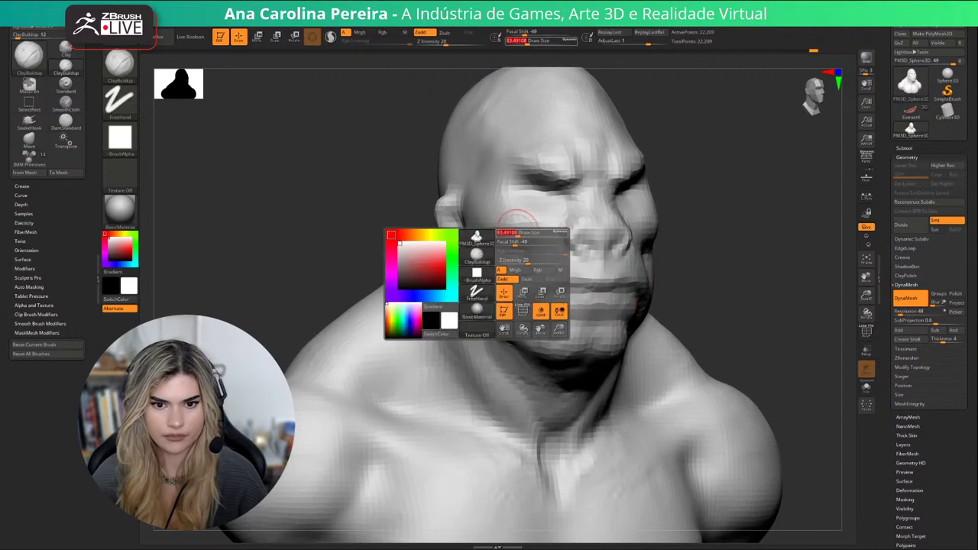
mouse_move(522, 190)
left_mouse_down()
mouse_move(539, 188)
mouse_move(527, 192)
left_mouse_up()
left_click_drag(675, 222, 652, 217)
mouse_move(652, 217)
left_mouse_down("alt")
mouse_move(644, 168)
mouse_move(690, 176)
left_mouse_up("alt")
mouse_move(691, 176)
left_mouse_down("alt")
mouse_move(688, 147)
mouse_move(683, 206)
left_mouse_up("alt")
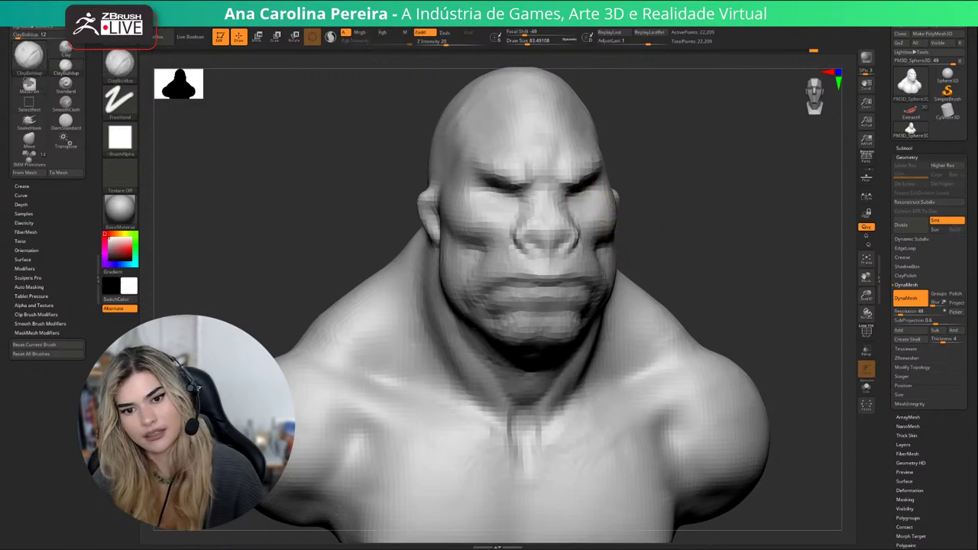
mouse_move(565, 188)
left_mouse_down()
mouse_move(582, 200)
mouse_move(569, 191)
left_mouse_up()
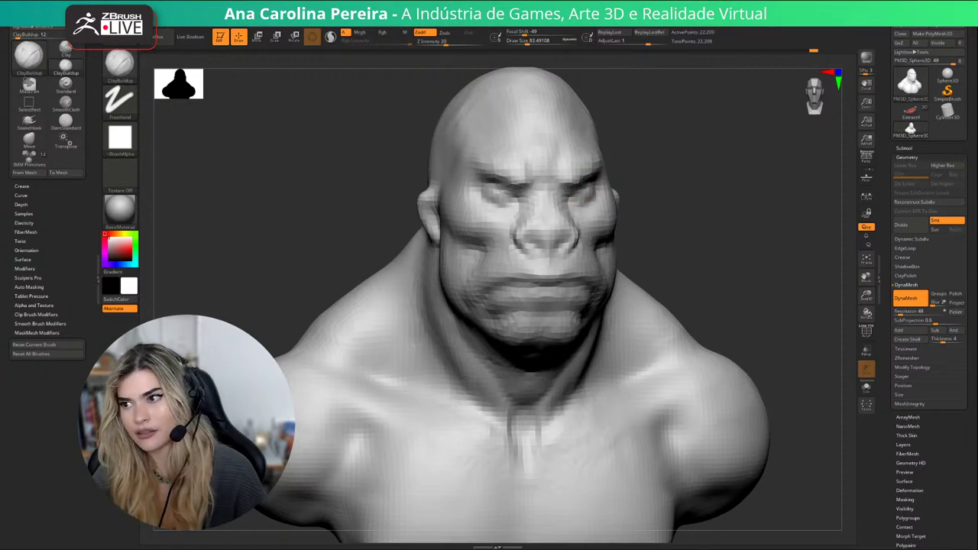
mouse_move(659, 174)
left_mouse_down()
mouse_move(614, 171)
mouse_move(587, 186)
left_mouse_up()
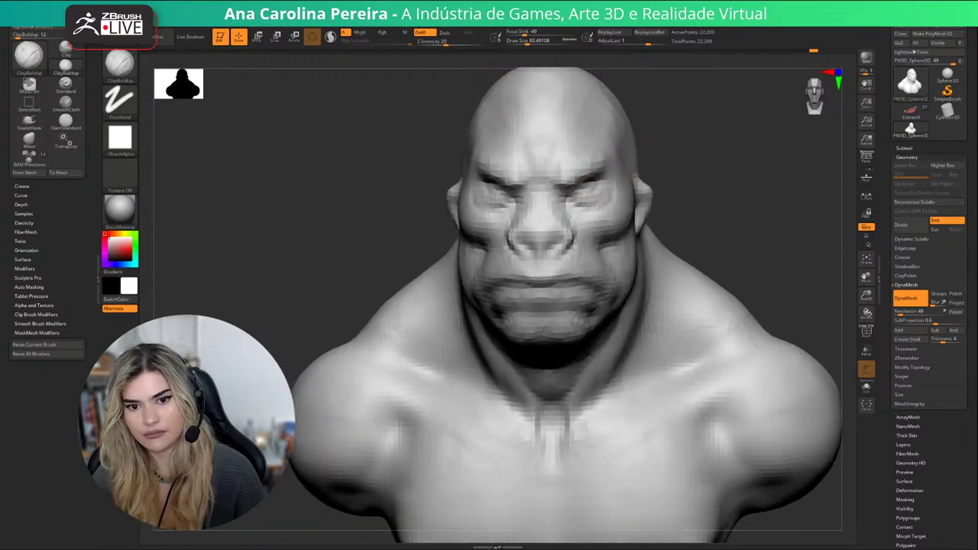
mouse_move(655, 182)
left_mouse_down()
mouse_move(712, 182)
mouse_move(667, 179)
left_mouse_up()
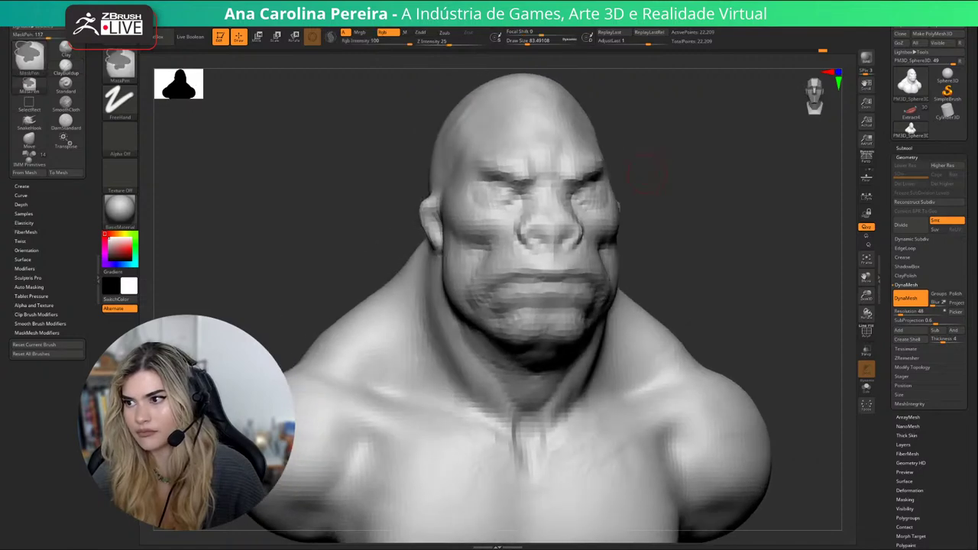
key("ctrl+z")
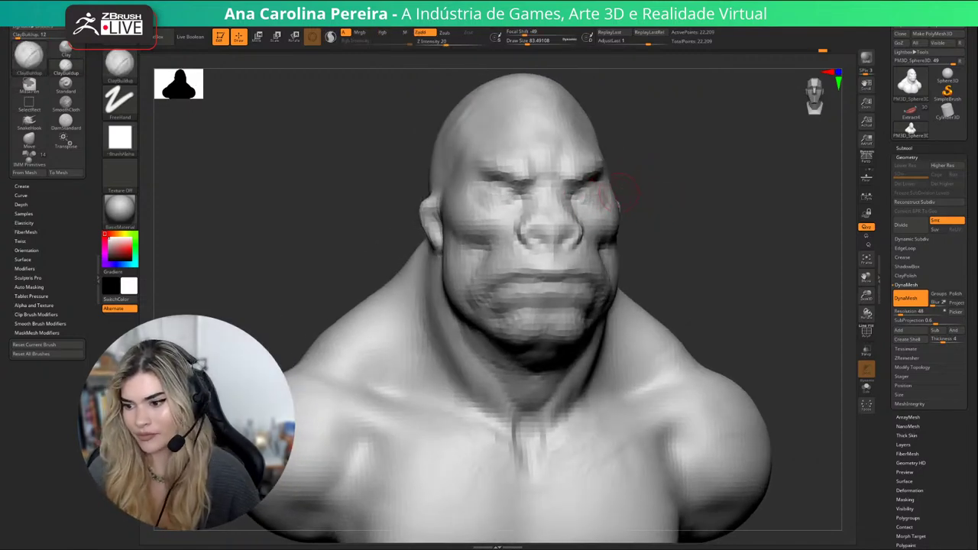
left_click_drag(682, 267, 676, 249, "alt")
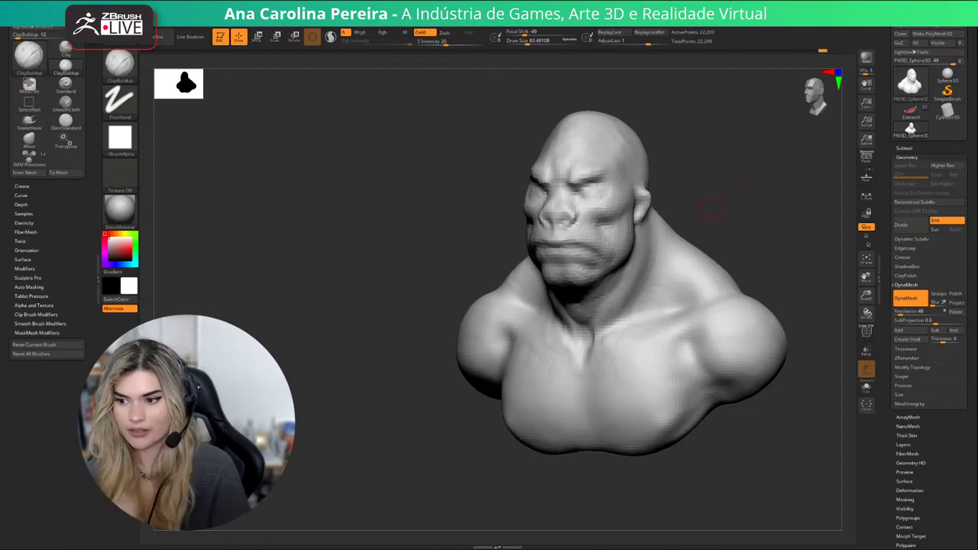
mouse_move(731, 169)
left_mouse_down("alt")
mouse_move(734, 193)
mouse_move(707, 197)
left_mouse_up("alt")
scroll(745, 204, "up", 3)
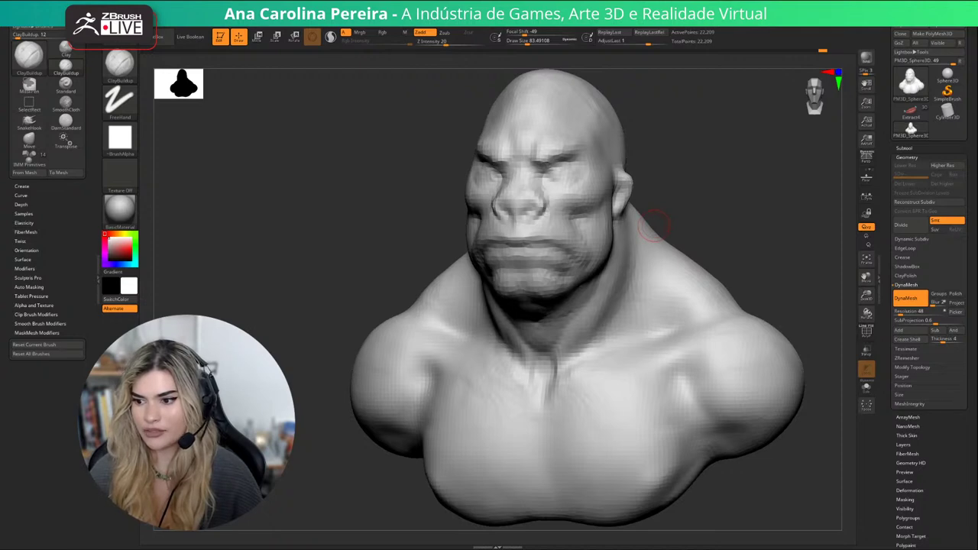
mouse_move(704, 222)
left_mouse_down()
mouse_move(695, 218)
mouse_move(733, 186)
left_mouse_up()
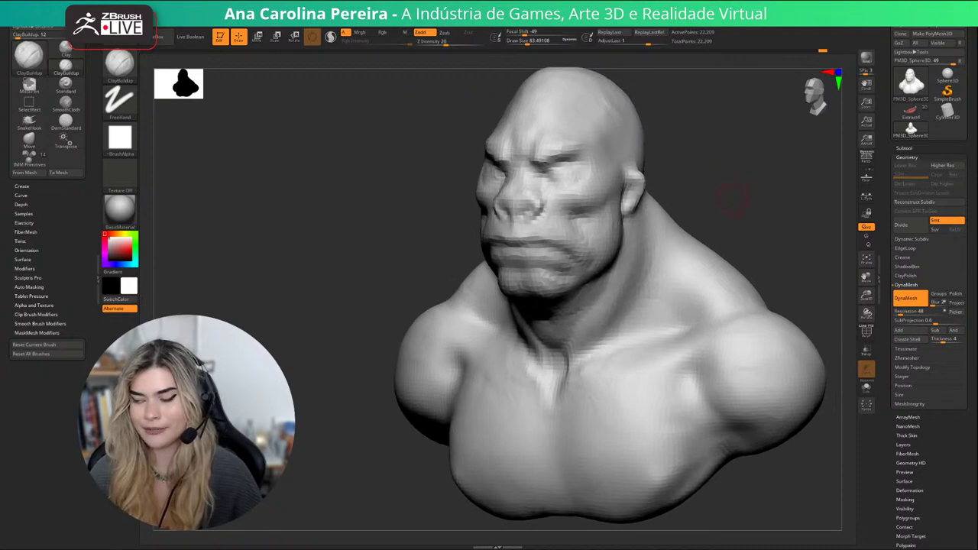
mouse_move(732, 197)
left_mouse_down()
mouse_move(776, 192)
mouse_move(753, 191)
mouse_move(733, 149)
left_mouse_up()
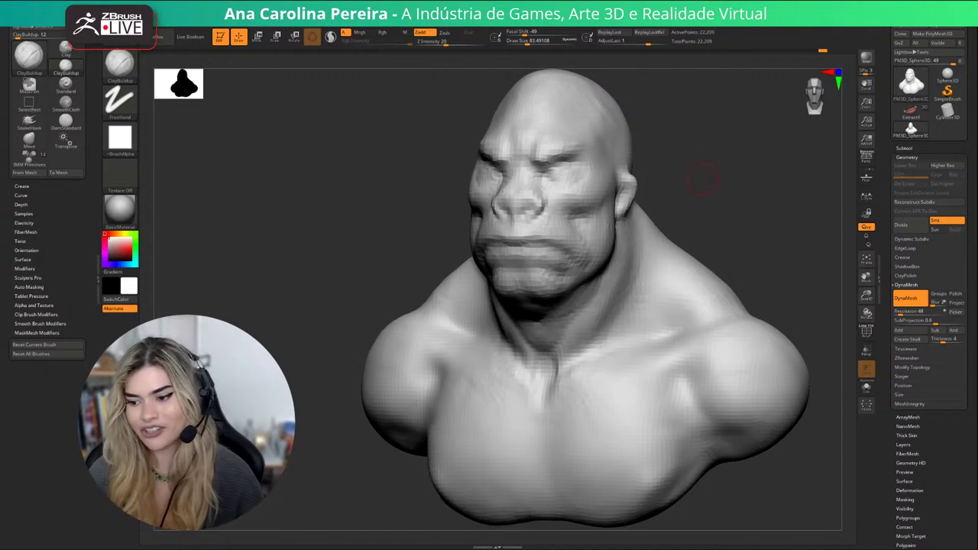
Build up the brow ridges and lower forehead with ClayBuildup, using sizes of about 148 and 274.
left_click_drag(707, 180, 616, 168)
key("b")
key("c")
key("b")
key("space")
left_click_drag(546, 171, 551, 171)
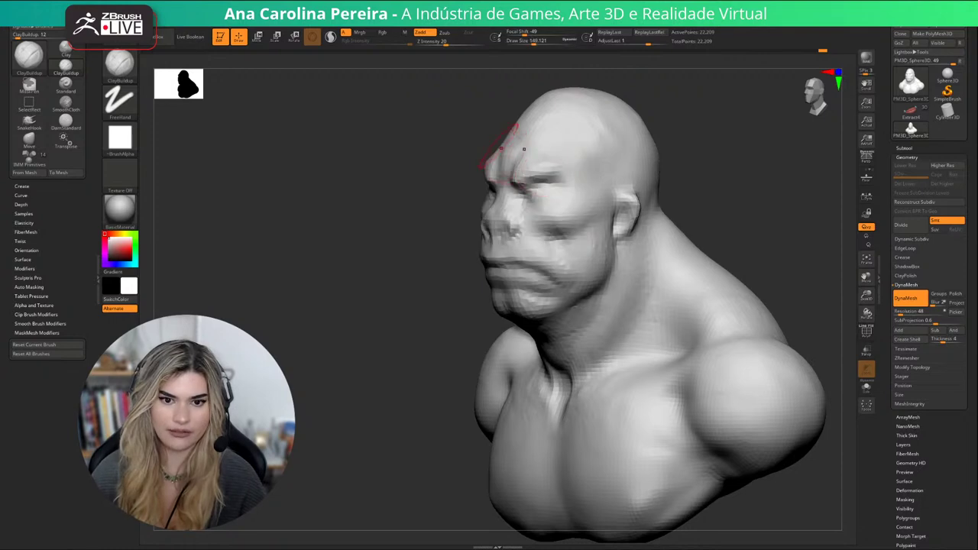
key("space")
key("space")
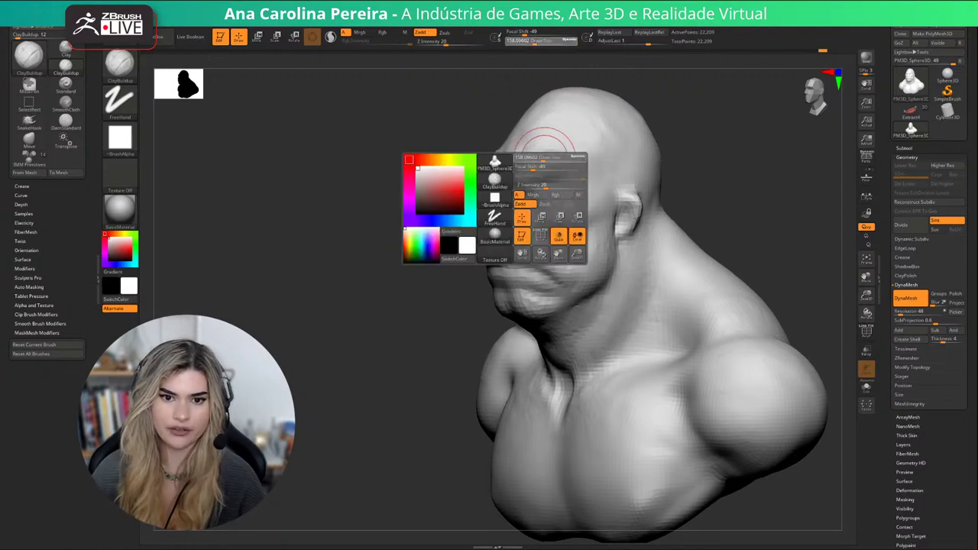
left_click_drag(676, 157, 757, 159)
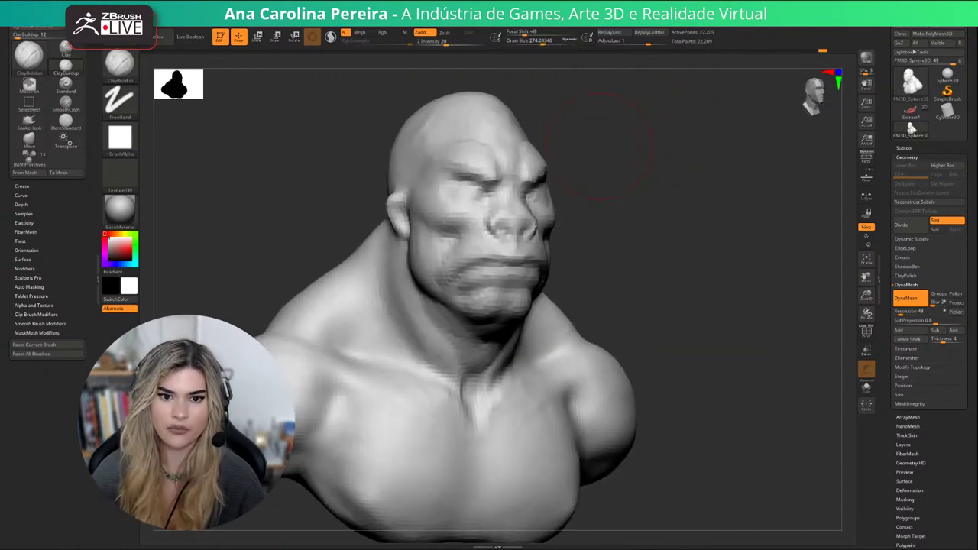
Smooth the forehead and skull, enlarging the brush to about 311 for the side of the head.
key("shift")
left_click_drag(573, 114, 494, 126)
key("shift")
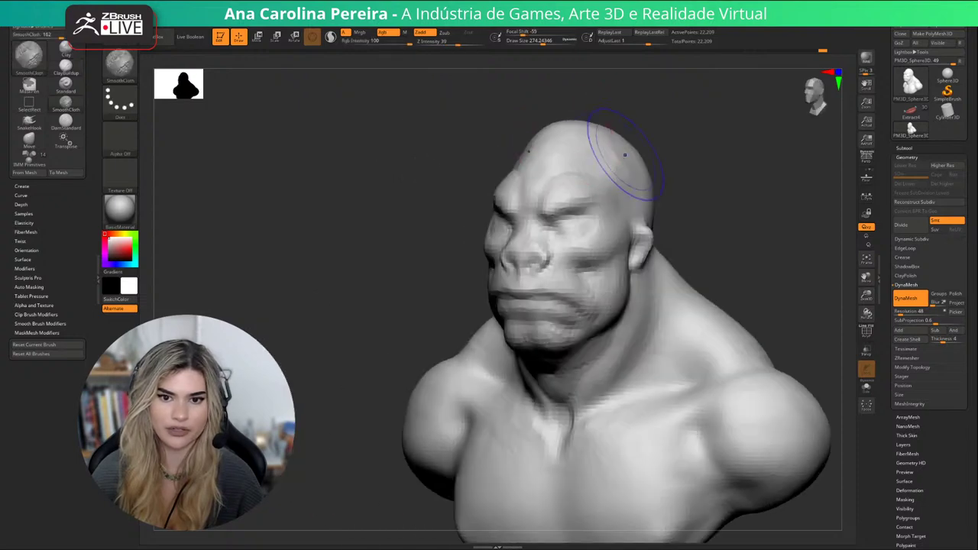
key("space")
mouse_move(726, 168)
left_mouse_down()
mouse_move(650, 180)
mouse_move(638, 169)
left_mouse_up()
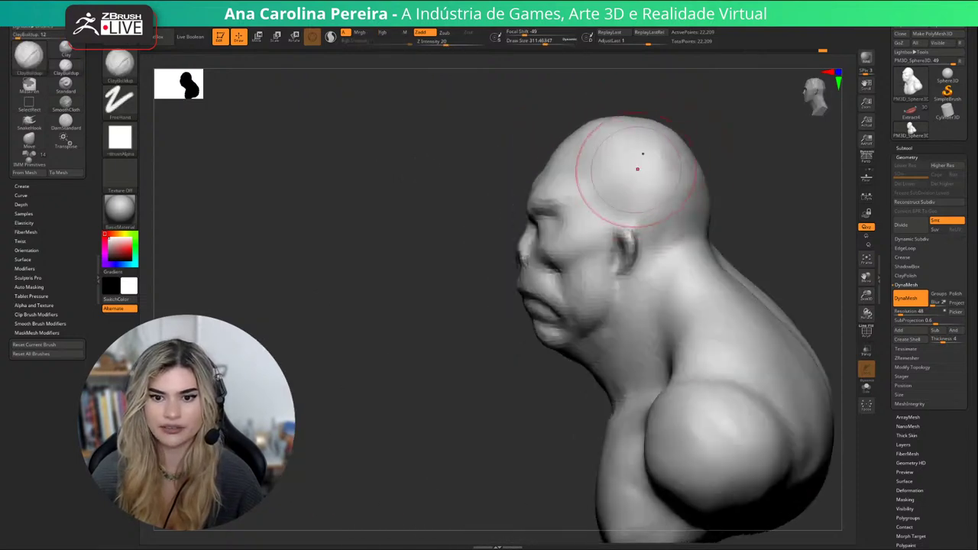
mouse_move(726, 191)
left_mouse_down("shift")
mouse_move(795, 195)
mouse_move(764, 145)
left_mouse_up("shift")
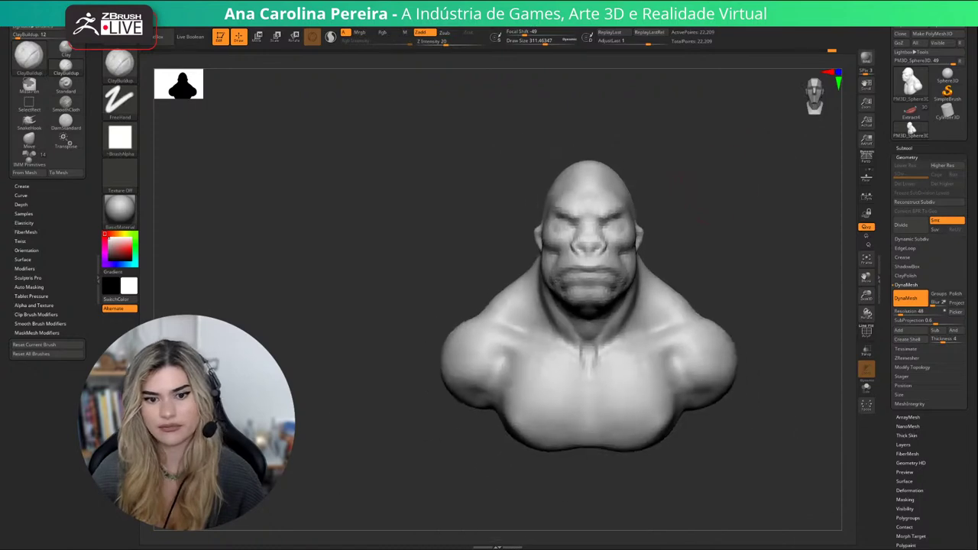
Refine the brow and temple with ClayBuildup, reducing the brush size to about 172.
mouse_move(696, 157)
left_mouse_down()
mouse_move(738, 161)
mouse_move(688, 186)
left_mouse_up()
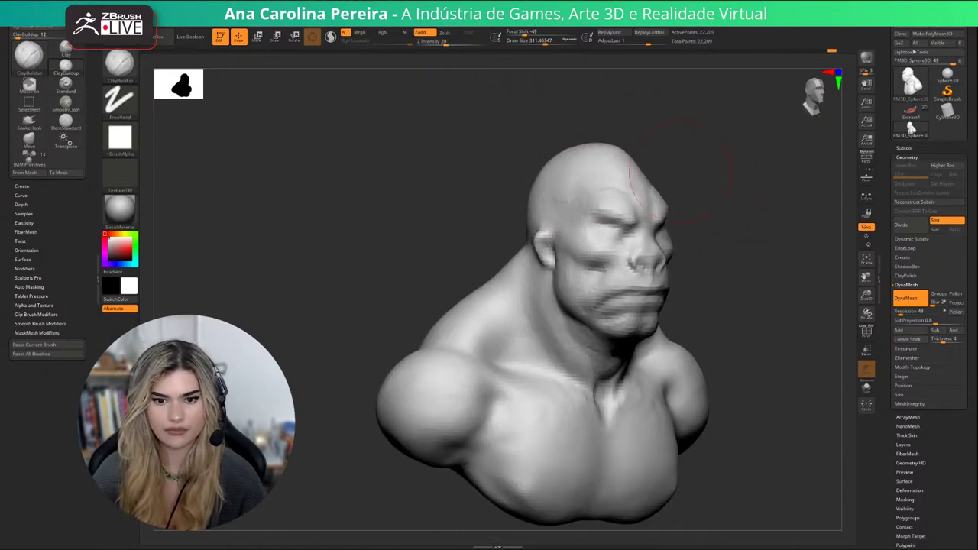
mouse_move(680, 171)
left_mouse_down()
mouse_move(619, 173)
mouse_move(638, 222)
mouse_move(738, 149)
mouse_move(705, 152)
mouse_move(775, 154)
mouse_move(707, 149)
mouse_move(722, 156)
mouse_move(730, 220)
mouse_move(751, 218)
mouse_move(749, 164)
mouse_move(824, 169)
mouse_move(772, 264)
left_mouse_up()
key("space")
key("space")
left_click_drag(734, 253, 723, 251)
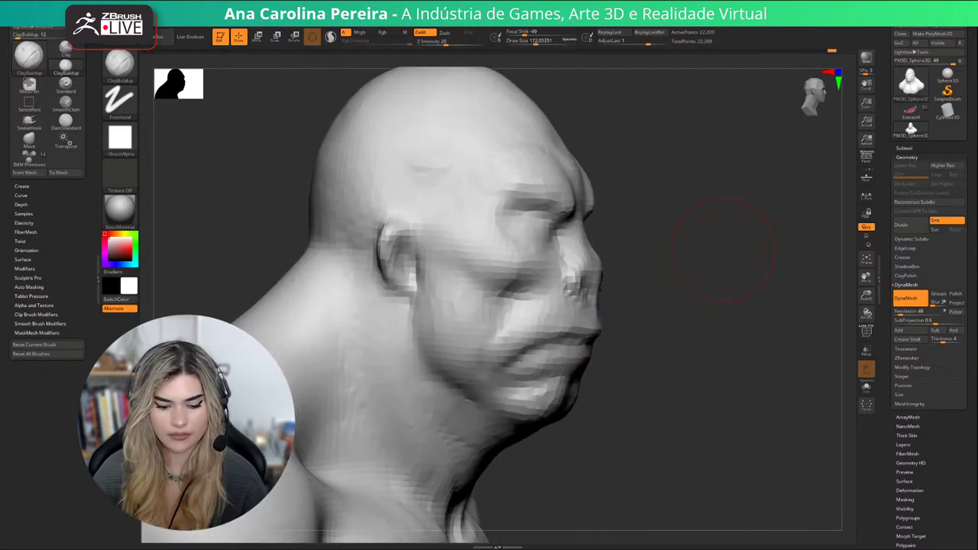
Refine the jawline and the folds around the mouth with DamStandard, using sizes of about 172 and 116.
key("b")
key("d")
key("s")
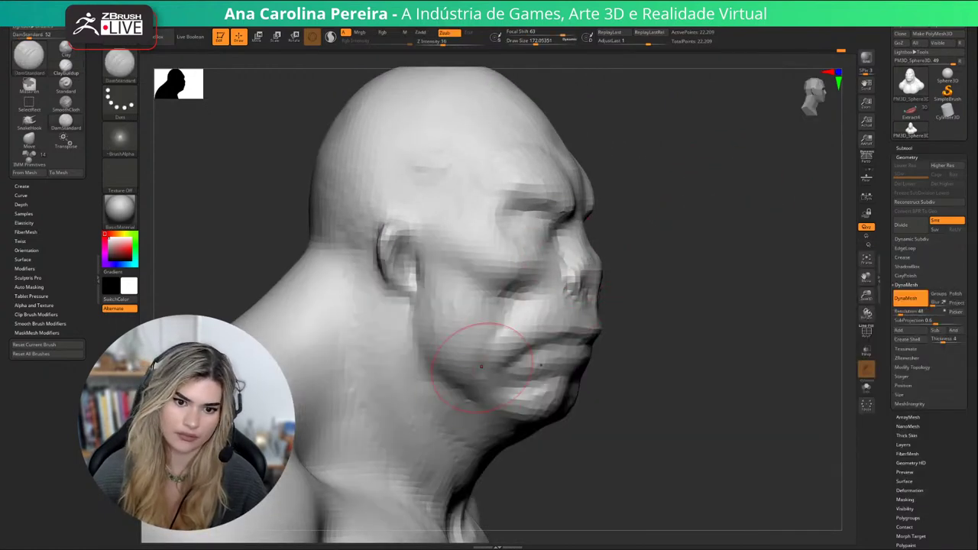
left_click_drag(650, 161, 612, 190)
left_click_drag(768, 208, 732, 225)
left_click_drag(529, 409, 513, 401)
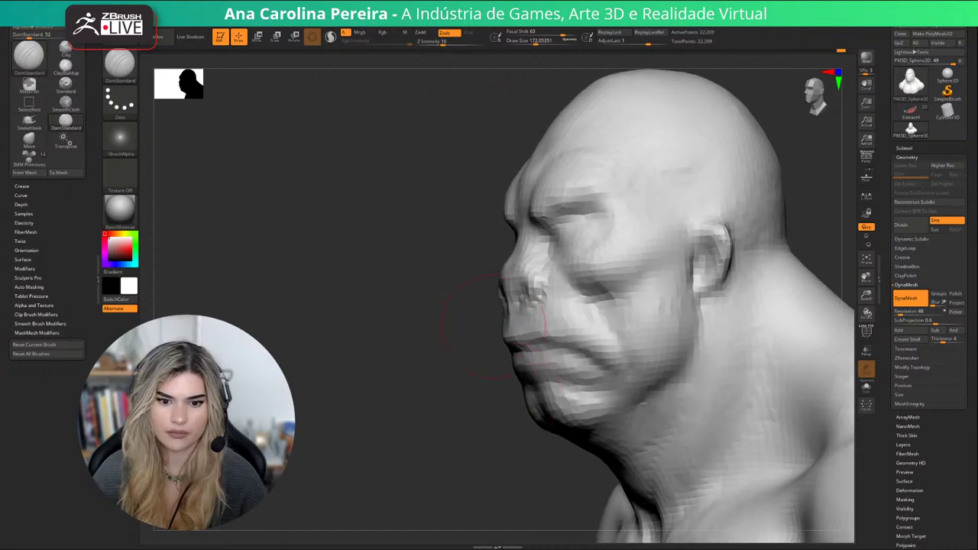
key("s")
left_click_drag(494, 327, 489, 326)
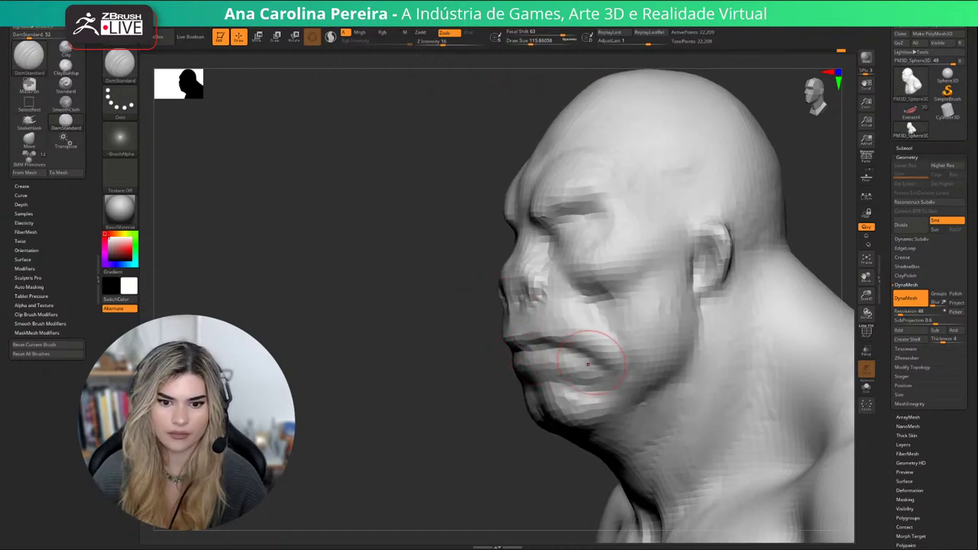
left_click_drag(451, 336, 585, 325)
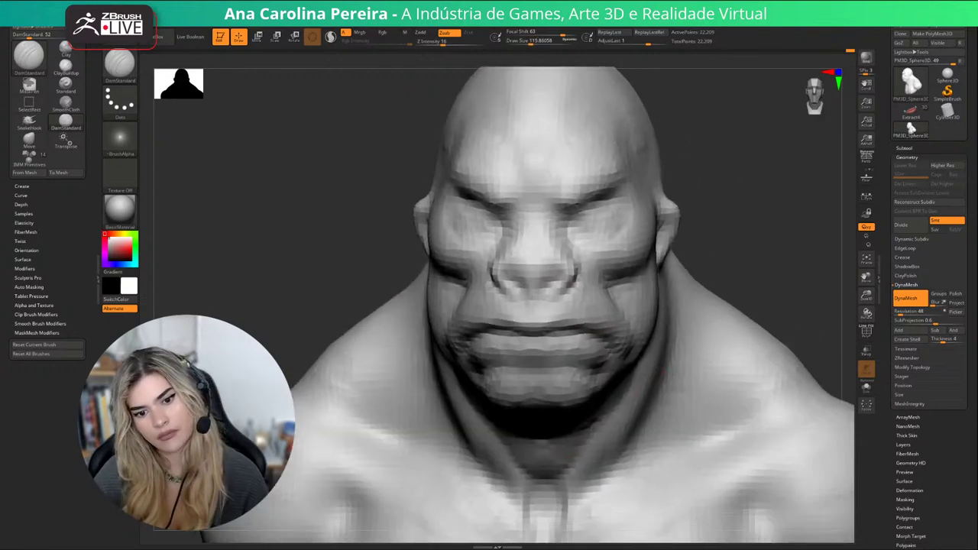
Refine the cheek and the folds around the mouth with the brush enlarged to about 318.
left_click_drag(734, 229, 734, 183, "alt")
mouse_move(734, 183)
left_mouse_down()
mouse_move(787, 217)
mouse_move(732, 236)
mouse_move(726, 286)
left_mouse_up()
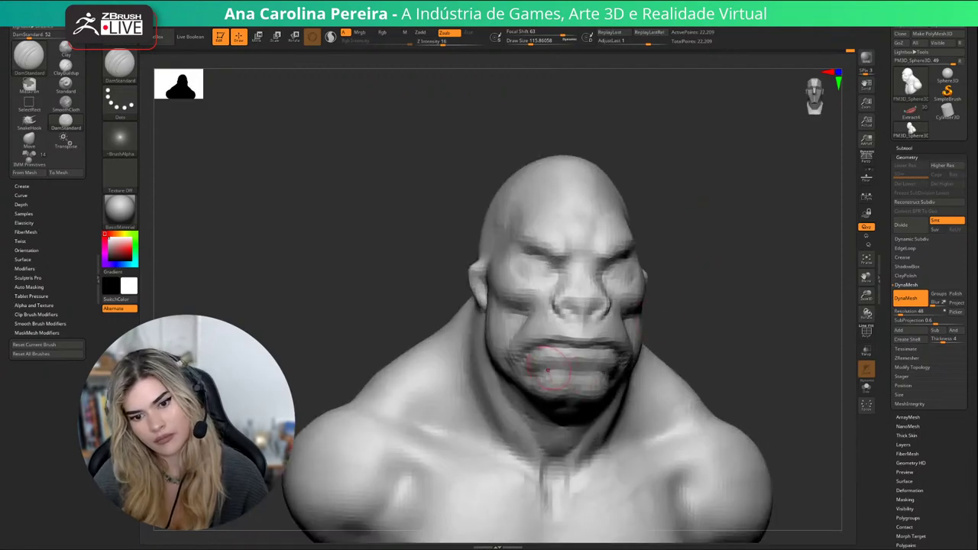
left_click_drag(675, 324, 611, 287, "alt")
mouse_move(707, 263)
left_mouse_down()
mouse_move(790, 264)
mouse_move(792, 229)
mouse_move(753, 252)
mouse_move(680, 268)
mouse_move(699, 240)
left_mouse_up()
key("space")
left_click_drag(742, 187, 758, 187)
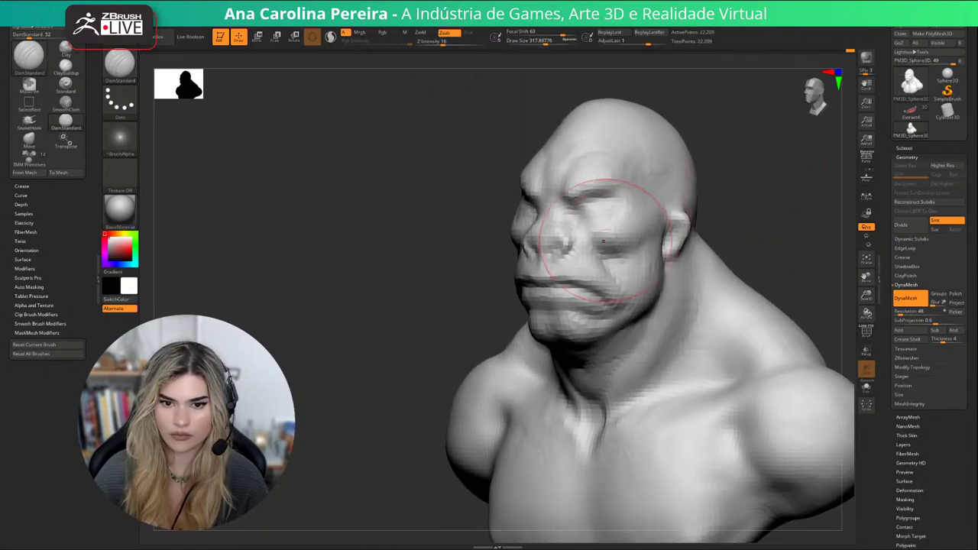
left_click_drag(723, 243, 795, 252)
Switch to the hPolish brush, reduce its size, and smooth the temple beside the brow.
key("b")
key("h")
key("p")
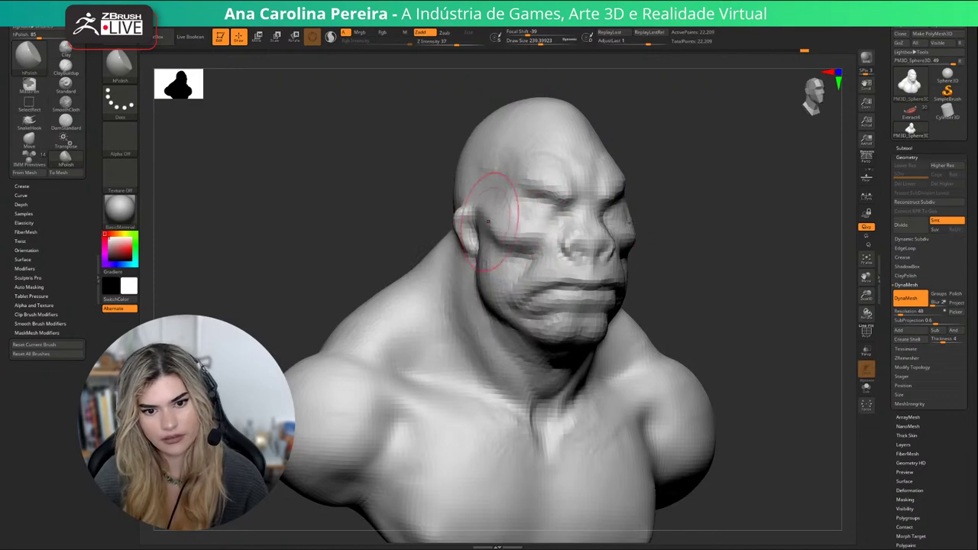
left_click_drag(760, 245, 699, 248)
key("space")
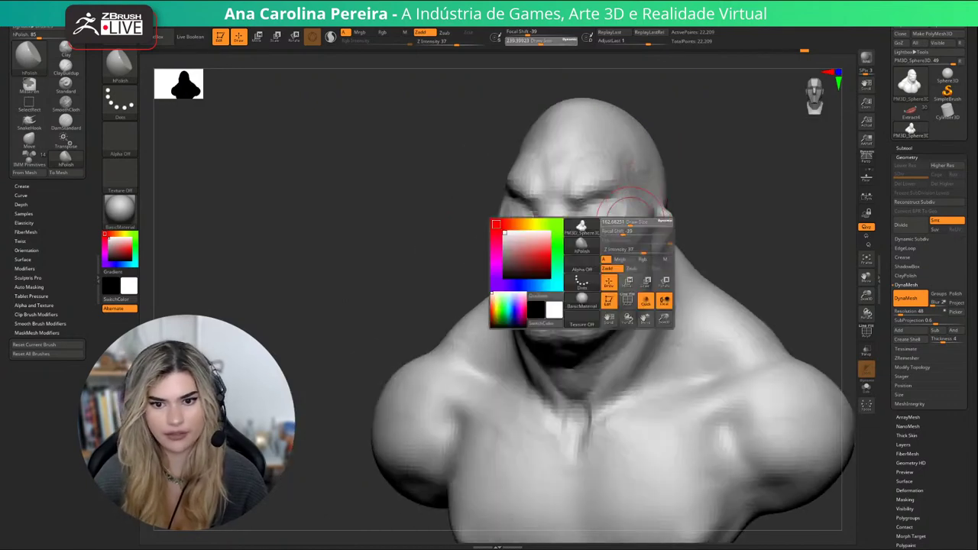
left_click_drag(640, 230, 634, 229)
left_click_drag(636, 206, 636, 213, "shift")
Build up the temple and outer brow with ClayBuildup, enlarging the brush to about 223 and smoothing the result.
key("b")
key("c")
key("b")
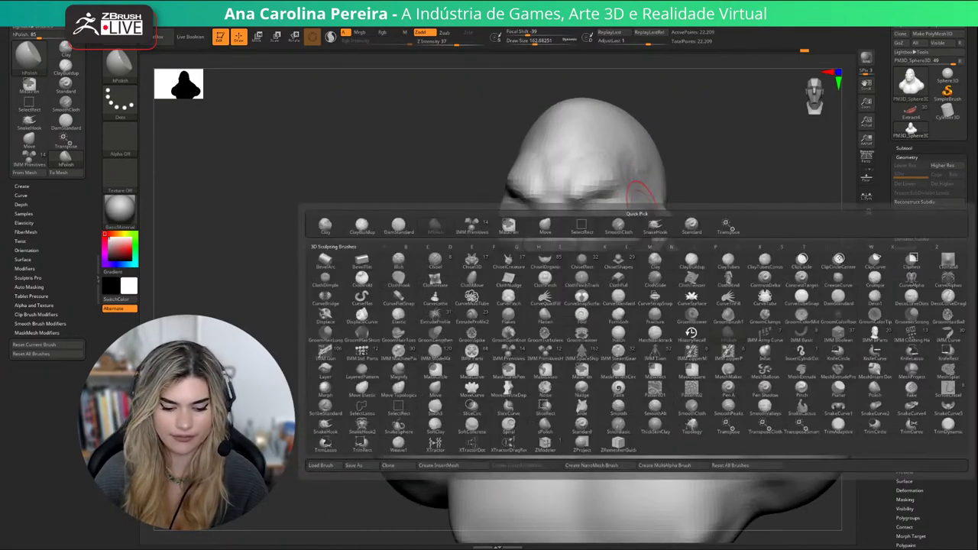
left_click_drag(650, 178, 641, 184)
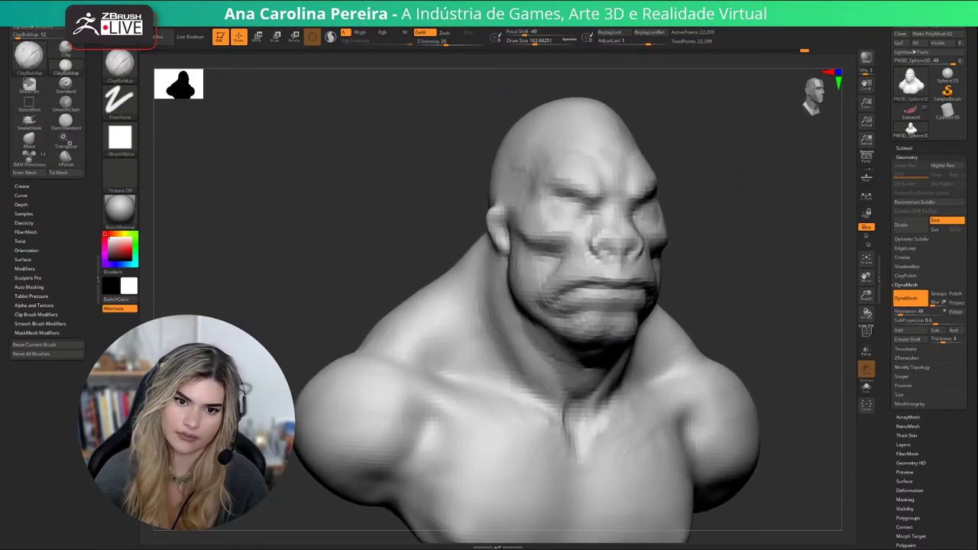
key("space")
left_click_drag(555, 176, 562, 175)
left_click_drag(756, 188, 719, 187, "shift")
left_click_drag(692, 294, 803, 451)
mouse_move(779, 188)
left_mouse_down()
mouse_move(741, 179)
mouse_move(764, 205)
left_mouse_up()
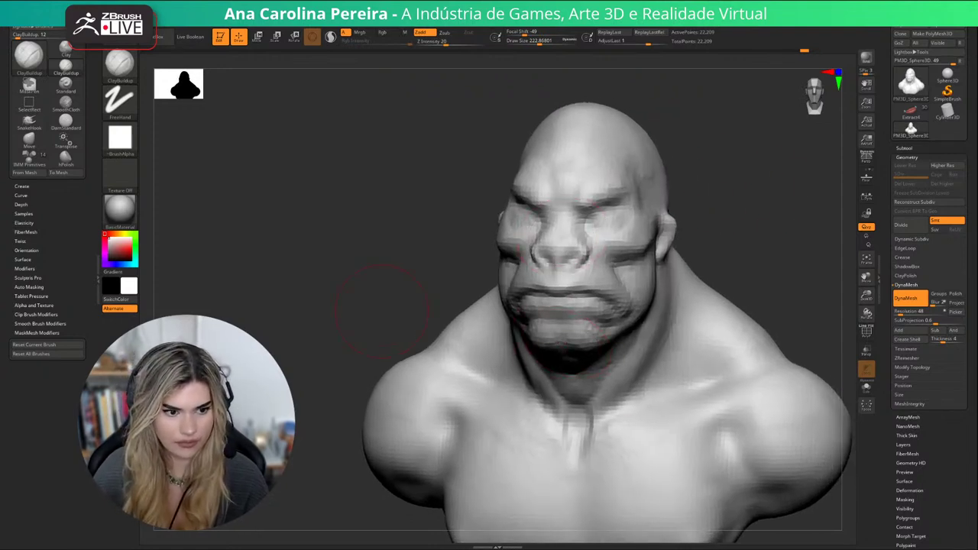
left_click_drag(750, 199, 714, 195)
Refine the temple and side of the head with DamStandard, using brush sizes of about 386 and 351.
key("b")
key("d")
key("s")
key("space")
left_click_drag(551, 189, 562, 188)
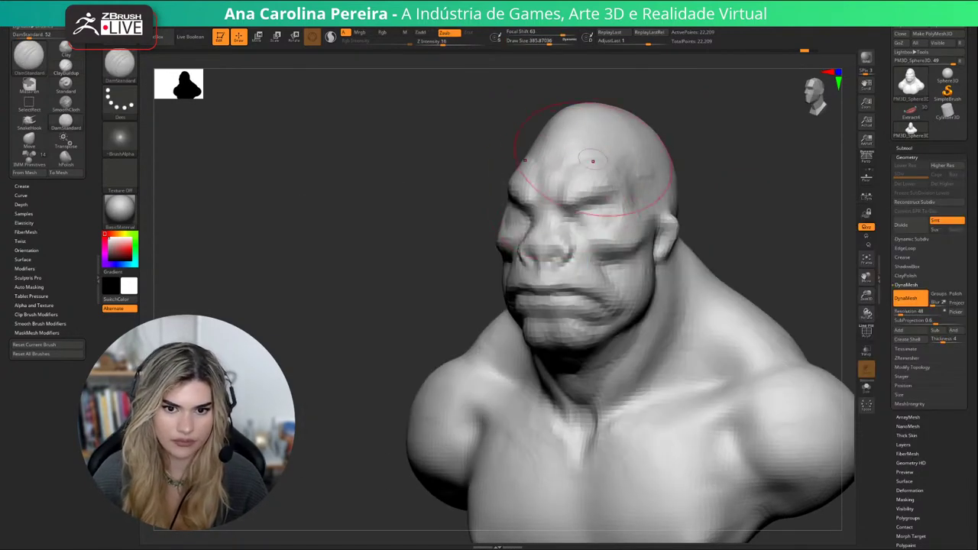
left_click_drag(725, 164, 683, 163)
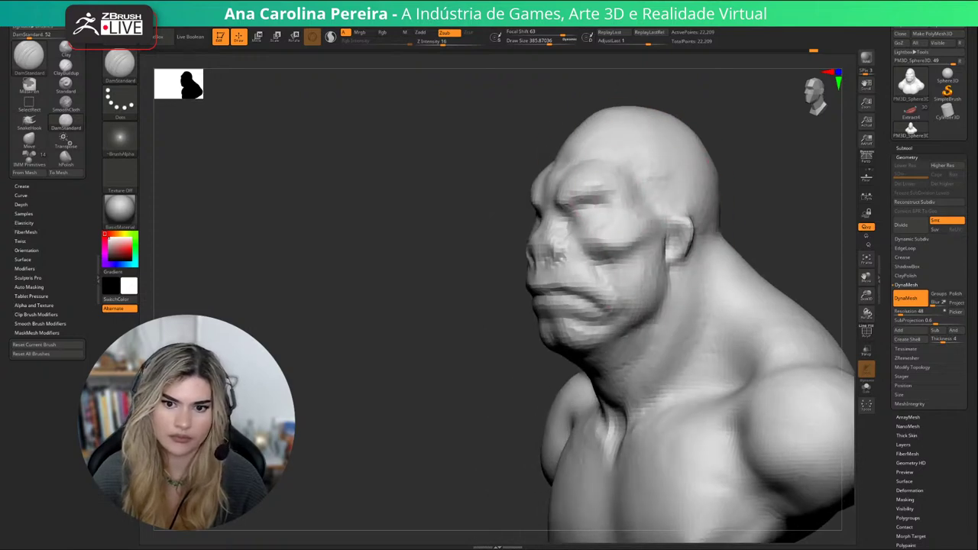
left_click_drag(647, 267, 619, 175)
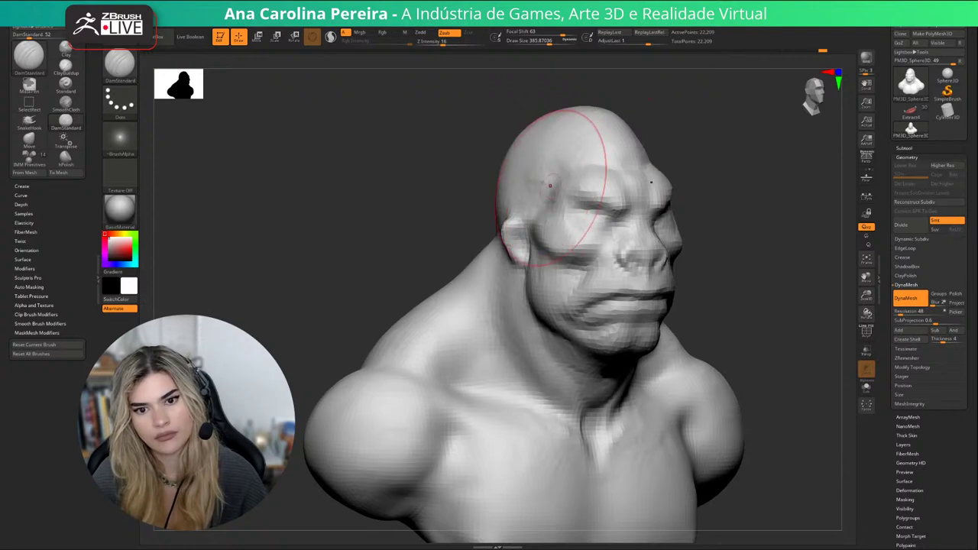
left_click_drag(478, 165, 401, 165)
key("bracketleft")
left_click_drag(795, 143, 652, 146)
key("space")
left_click(557, 158)
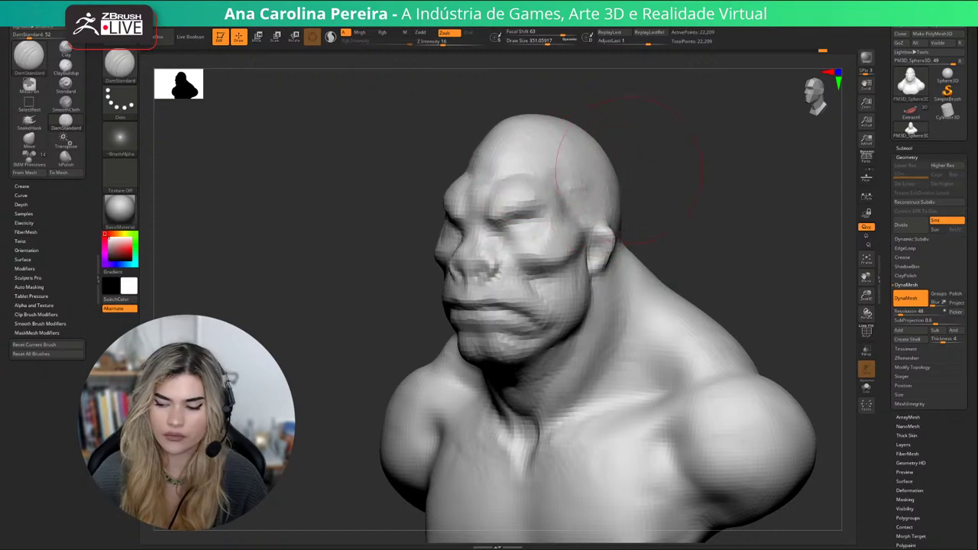
Examine the bust's head and shoulder proportions from several angles, toggling perspective for comparison.
left_click_drag(701, 180, 719, 173, "alt")
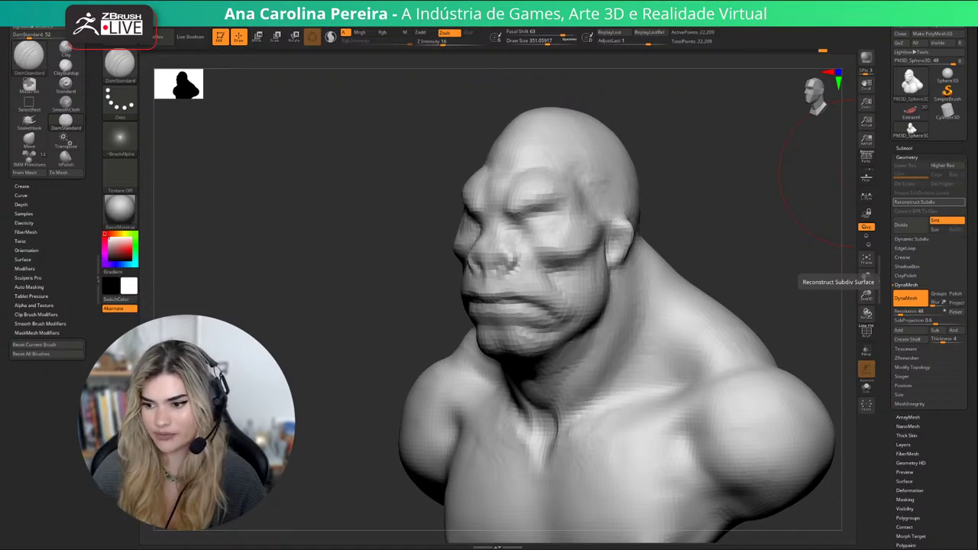
left_click_drag(803, 174, 848, 151)
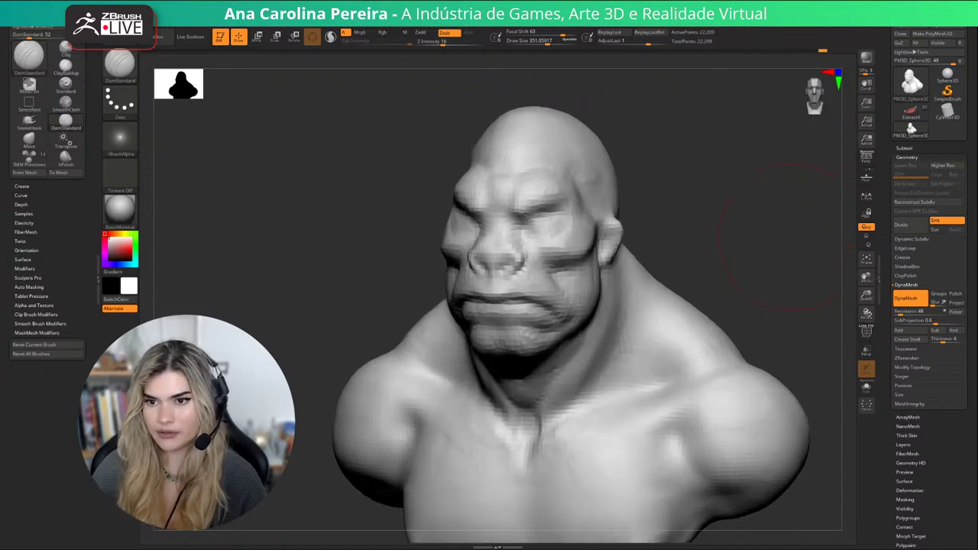
left_click(866, 158)
left_click(866, 159)
left_click(866, 159)
left_click(866, 158)
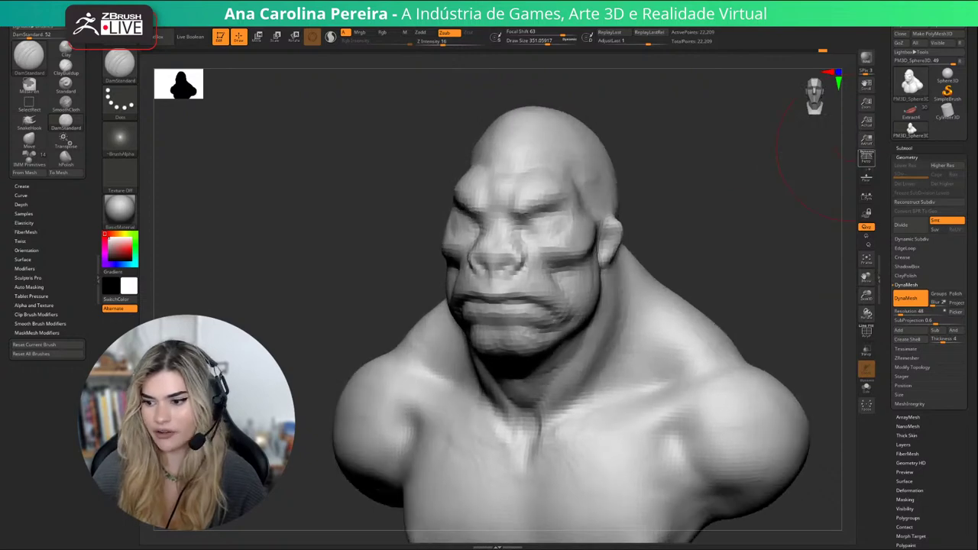
left_click_drag(700, 248, 726, 206, "alt")
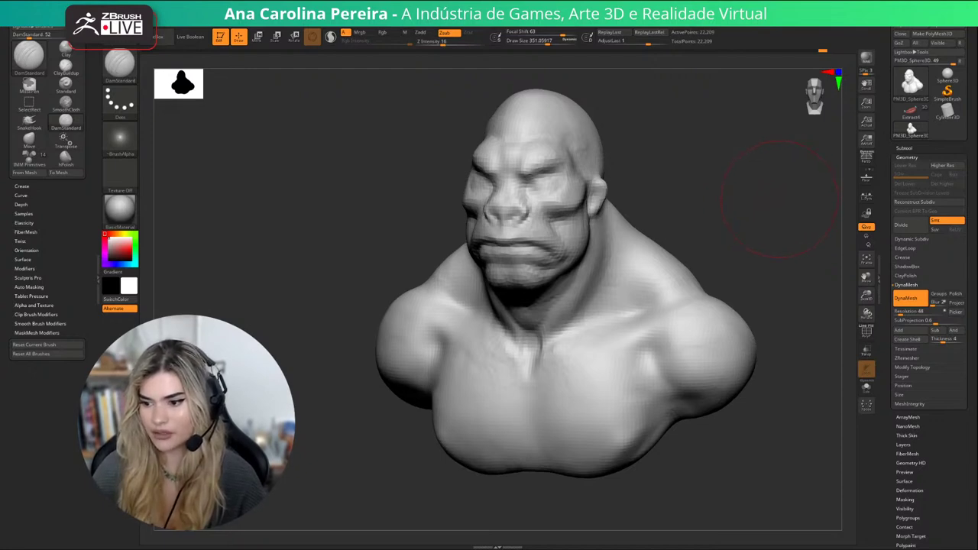
mouse_move(779, 199)
left_mouse_down()
mouse_move(734, 203)
mouse_move(751, 209)
left_mouse_up()
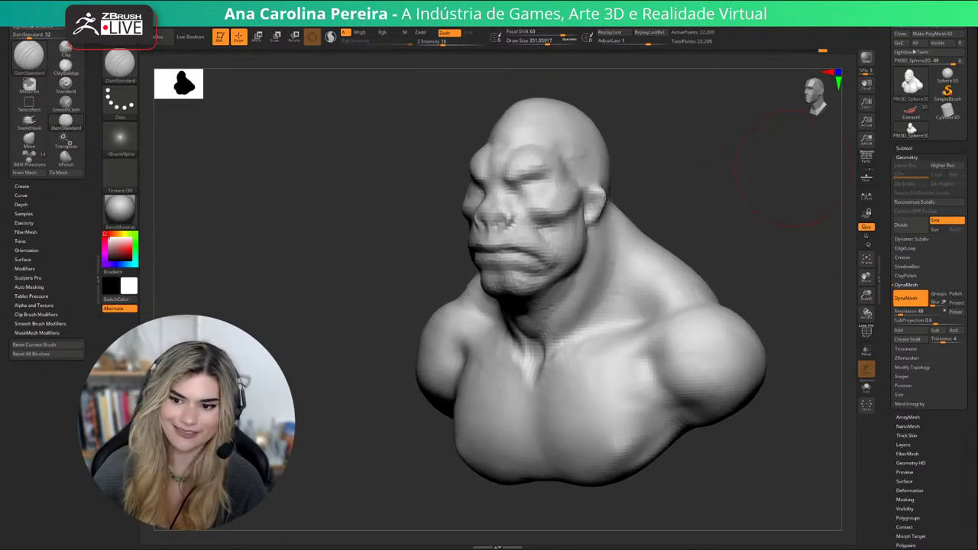
Refine the brow and eye area with DamStandard at a brush size of about 217.
mouse_move(775, 338)
left_mouse_down()
mouse_move(821, 333)
mouse_move(789, 294)
left_mouse_up()
key("space")
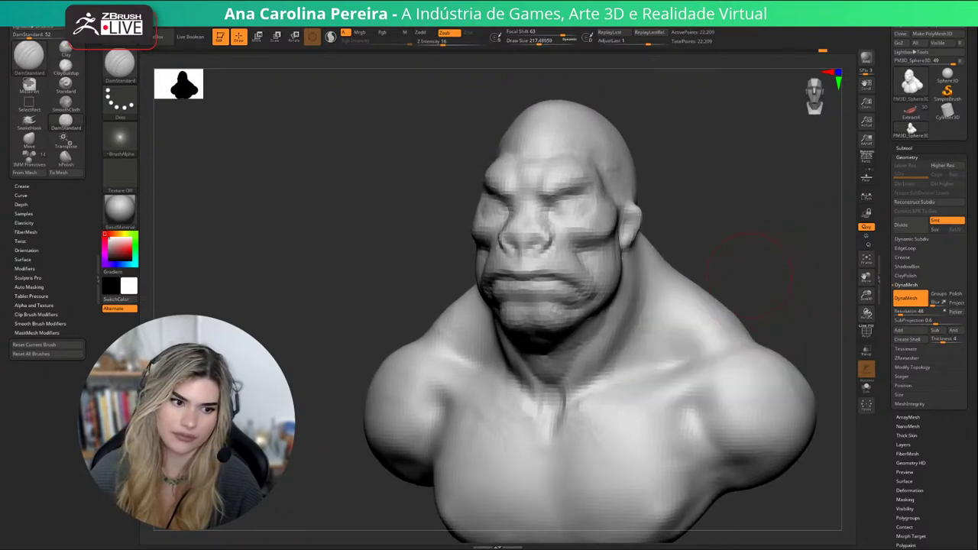
key("space")
left_click_drag(698, 325, 686, 325)
left_click_drag(553, 198, 543, 202)
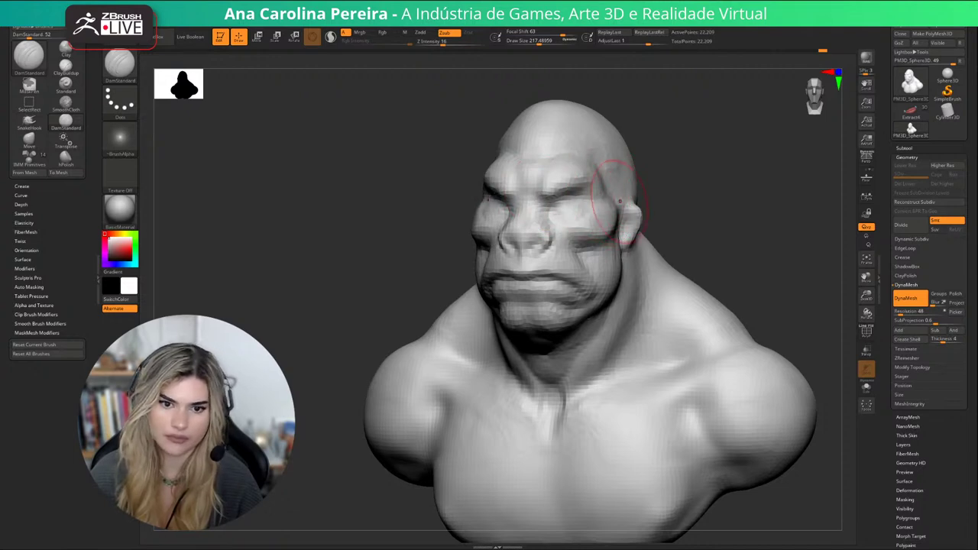
left_click_drag(707, 192, 671, 189)
Refine the side of the brow and the eye socket, enlarging DamStandard to about 311 before reducing it for finer work.
key("b")
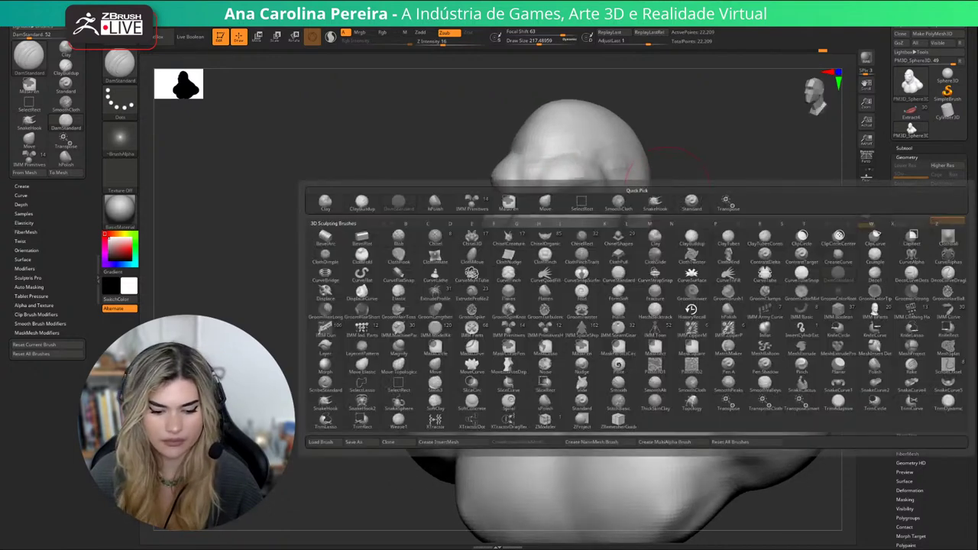
key("space")
left_click(591, 187)
mouse_move(719, 188)
left_mouse_down()
mouse_move(654, 182)
mouse_move(650, 206)
mouse_move(662, 236)
mouse_move(721, 229)
left_mouse_up()
key("space")
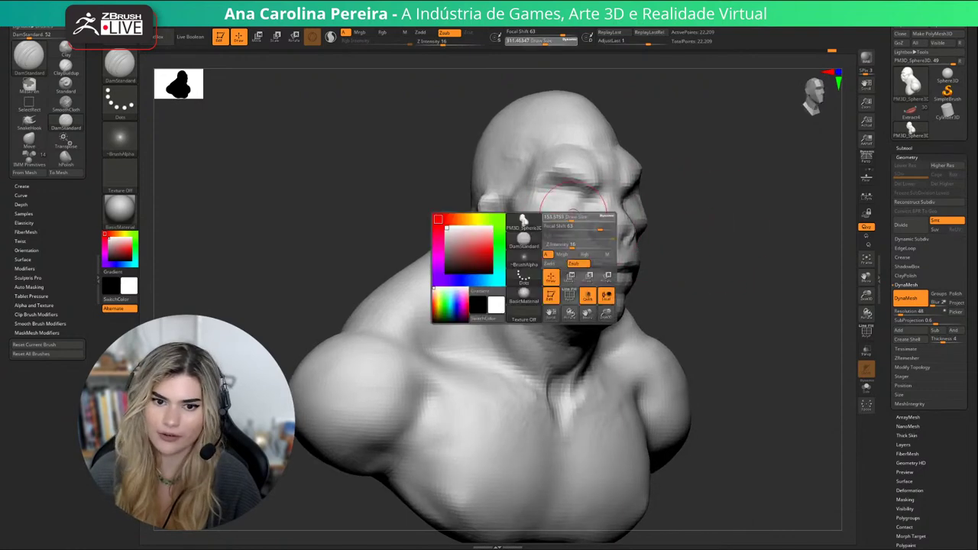
left_click_drag(583, 229, 568, 229)
left_click_drag(745, 205, 668, 201)
left_click_drag(732, 203, 757, 186)
Build up the forms below the eyes and on the cheeks with ClayBuildup, using a brush size of about 228.
key("b")
key("c")
key("b")
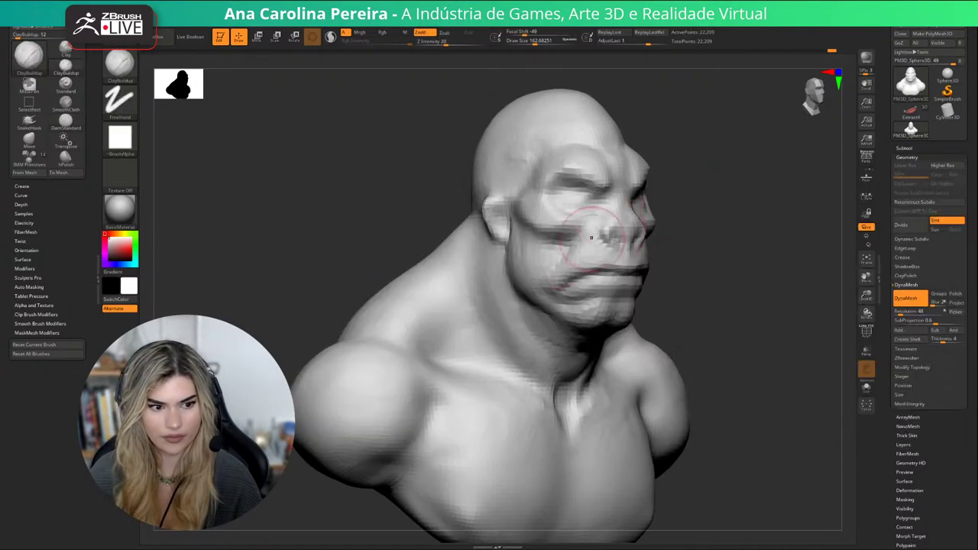
key("space")
left_click_drag(557, 252, 546, 263)
mouse_move(772, 245)
left_mouse_down()
mouse_move(705, 251)
mouse_move(730, 254)
mouse_move(711, 226)
mouse_move(772, 234)
mouse_move(749, 229)
mouse_move(834, 306)
left_mouse_up()
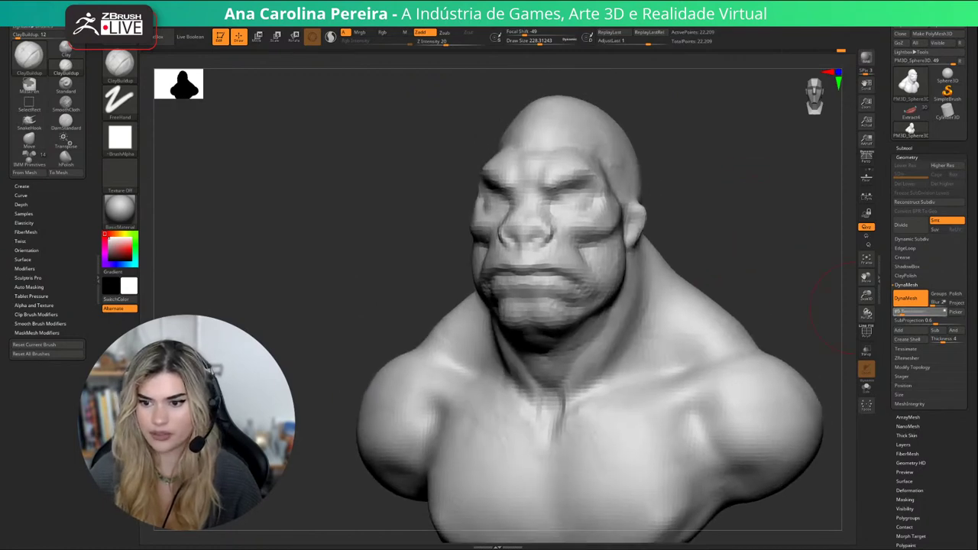
Remesh the bust at a DynaMesh resolution of 64 and lower SubProjection to about 0.1.
type("64")
key("Return")
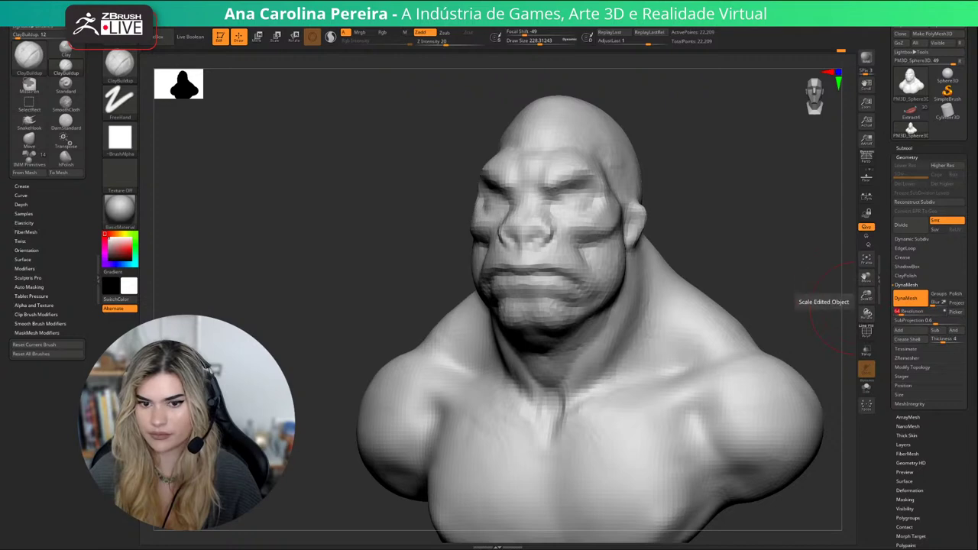
left_click_drag(812, 312, 753, 417, "ctrl")
left_click(900, 321)
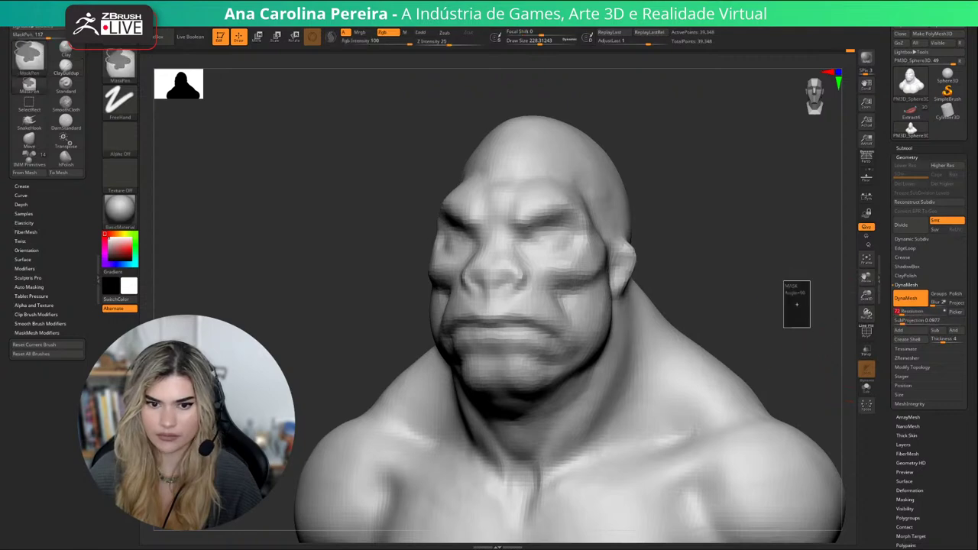
Remesh the bust with DynaMesh at resolution 72.
left_click_drag(782, 323, 772, 306, "ctrl")
key("f")
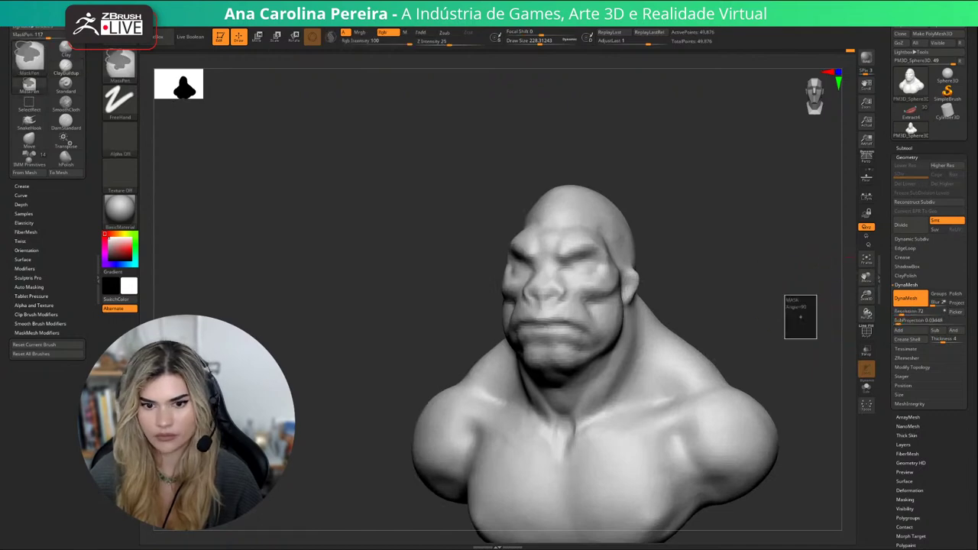
mouse_move(795, 327)
left_mouse_down("ctrl")
mouse_move(812, 344)
mouse_move(795, 391)
left_mouse_up("ctrl")
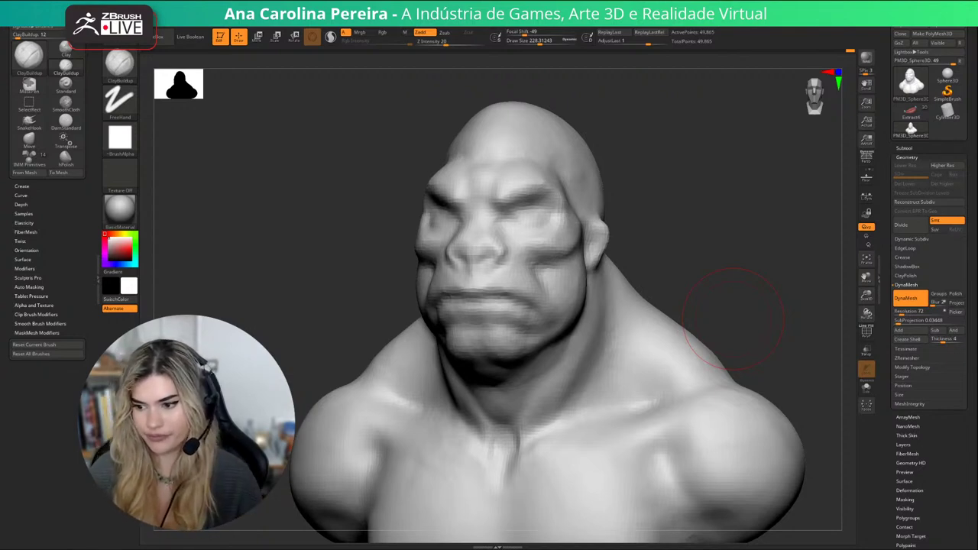
Build up the cheek and jaw volume with the ClayBuildup brush at a draw size of about 145.
mouse_move(732, 319)
left_mouse_down()
mouse_move(715, 321)
mouse_move(753, 325)
mouse_move(708, 315)
mouse_move(691, 290)
left_mouse_up()
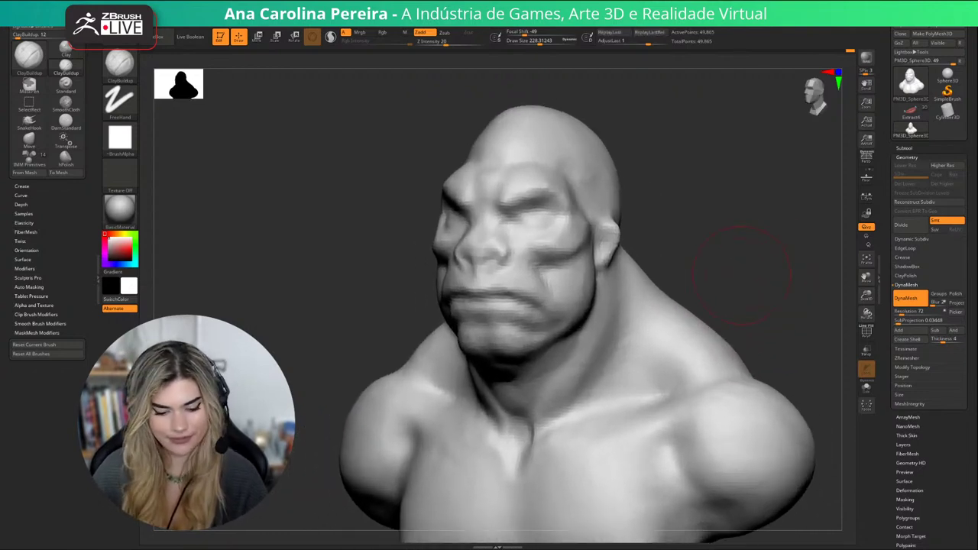
key("space")
left_click_drag(576, 268, 547, 261)
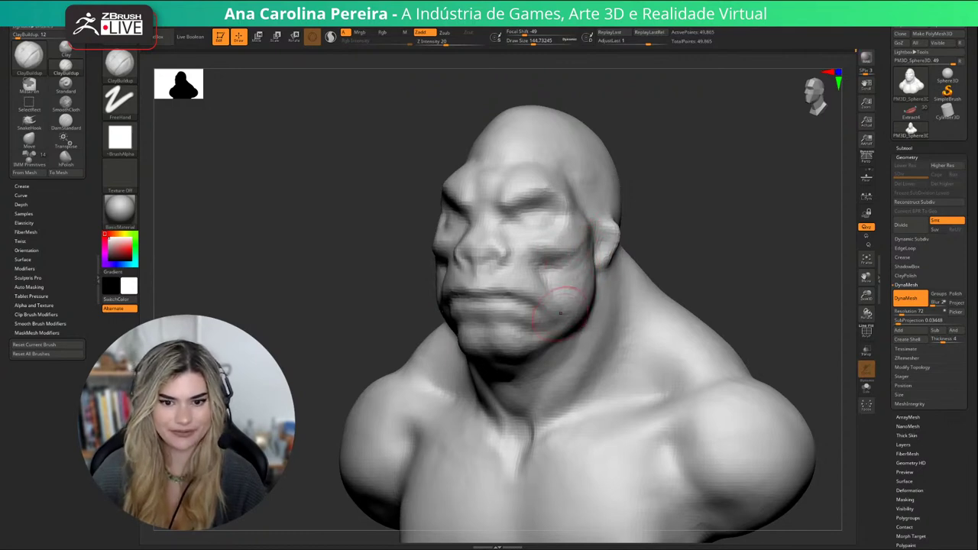
left_click_drag(692, 269, 497, 289)
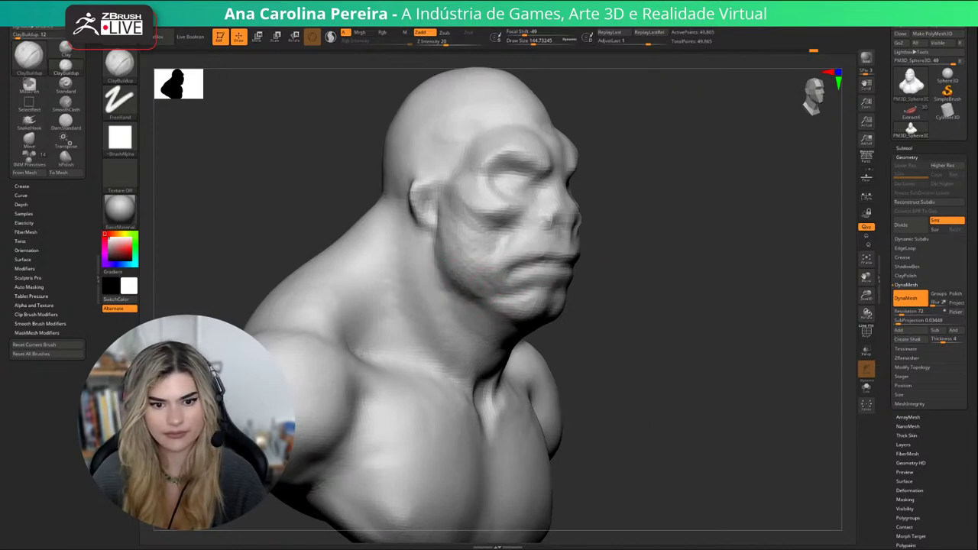
mouse_move(803, 267)
left_mouse_down()
mouse_move(700, 264)
mouse_move(653, 286)
left_mouse_up()
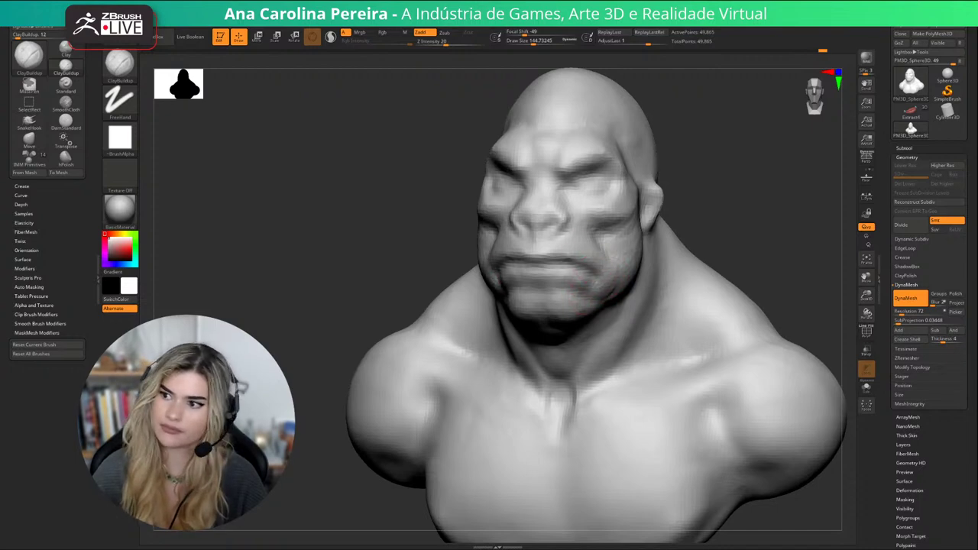
Sculpt the chin and the folds beside the mouth corners with ClayBuildup at a draw size of about 158.
left_click_drag(656, 290, 516, 288)
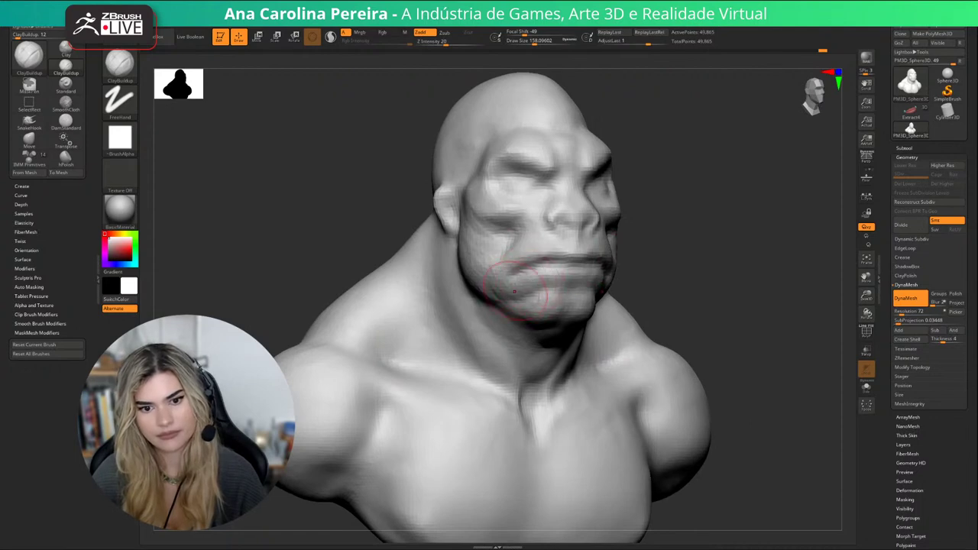
mouse_move(570, 291)
left_mouse_down()
mouse_move(656, 295)
mouse_move(589, 287)
left_mouse_up()
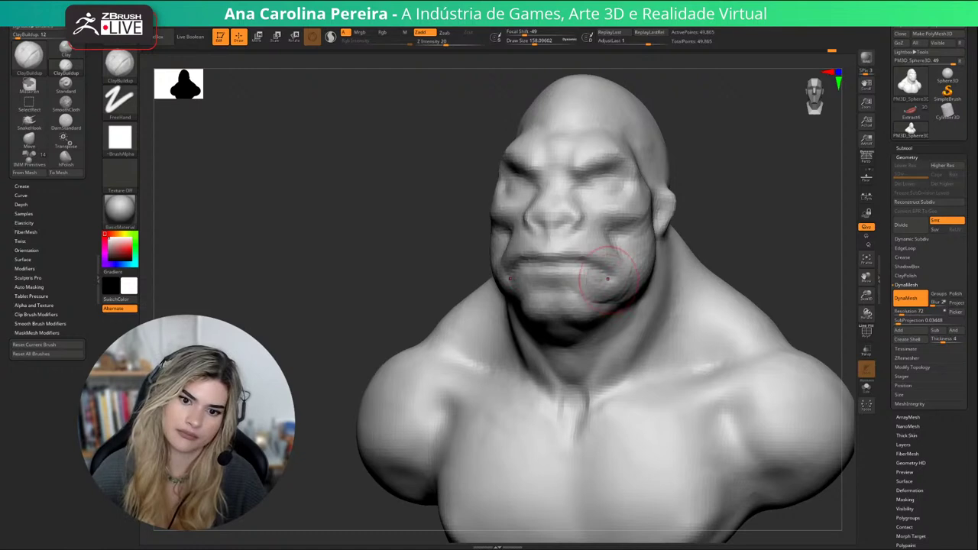
left_click_drag(584, 274, 609, 267)
Build up the brow ridges above both eyes with ClayBuildup at a draw size of about 104.
mouse_move(692, 221)
left_mouse_down()
mouse_move(738, 216)
mouse_move(753, 153)
left_mouse_up()
mouse_move(722, 252)
left_mouse_down()
mouse_move(664, 263)
mouse_move(681, 305)
mouse_move(722, 302)
mouse_move(730, 294)
mouse_move(643, 289)
mouse_move(646, 311)
left_mouse_up()
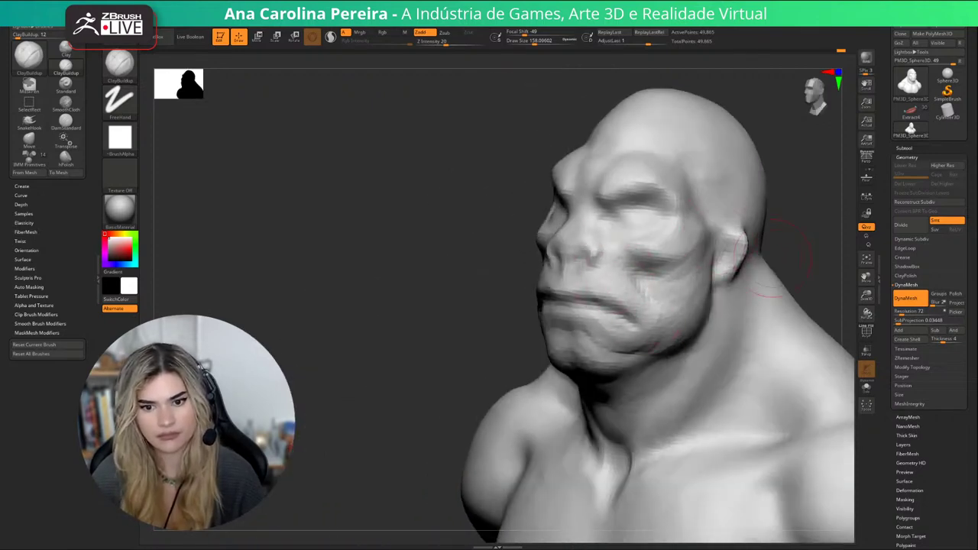
mouse_move(774, 258)
left_mouse_down()
mouse_move(711, 252)
mouse_move(699, 269)
mouse_move(722, 261)
mouse_move(684, 261)
mouse_move(704, 271)
left_mouse_up()
key("space")
mouse_move(604, 238)
left_mouse_down()
mouse_move(593, 238)
mouse_move(600, 202)
mouse_move(594, 220)
mouse_move(631, 212)
mouse_move(625, 223)
left_mouse_up()
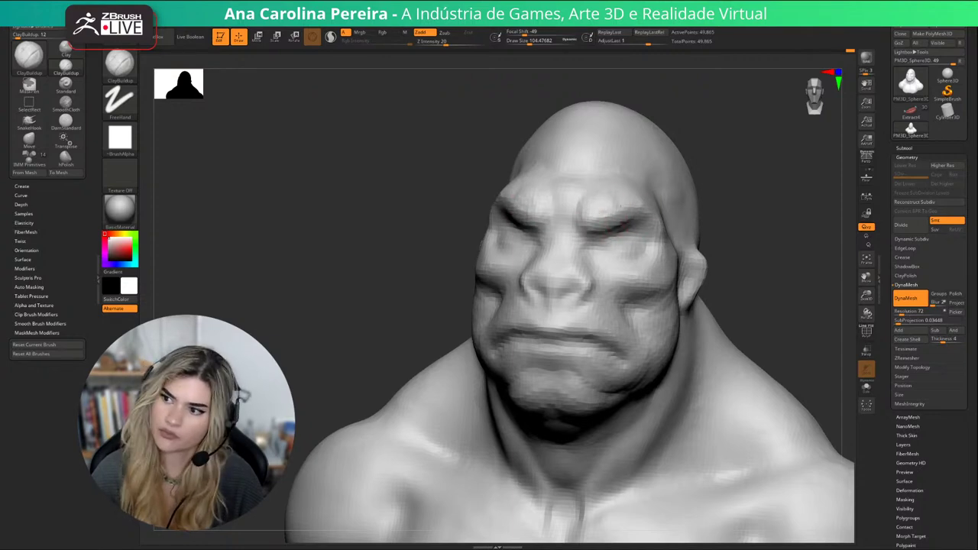
Shape the temples and outer eye areas with ClayBuildup at a draw size of about 158 to 167.
mouse_move(704, 222)
left_mouse_down()
mouse_move(619, 220)
mouse_move(641, 210)
left_mouse_up()
key("space")
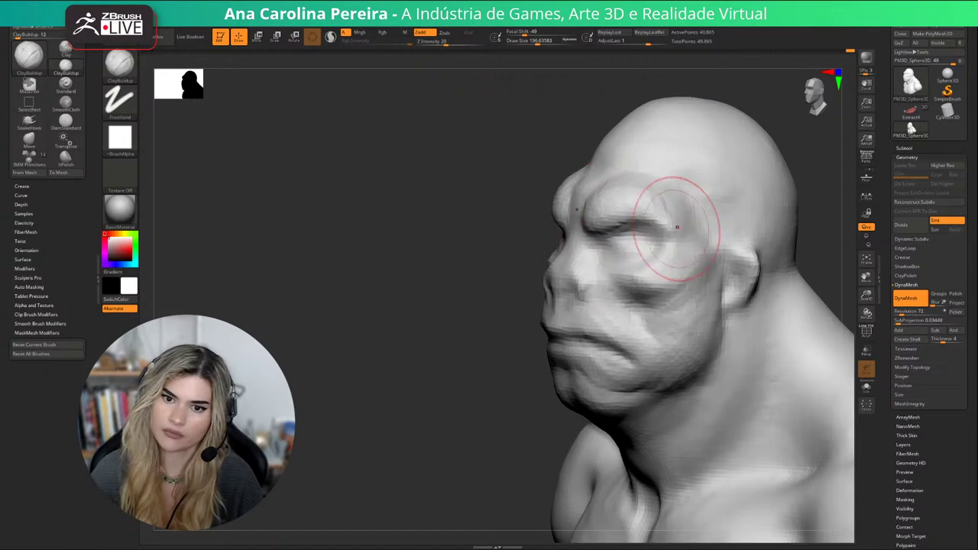
left_click_drag(501, 229, 591, 231)
mouse_move(738, 230)
left_mouse_down()
mouse_move(788, 229)
mouse_move(669, 280)
left_mouse_up()
key("space")
left_click_drag(721, 230, 715, 228)
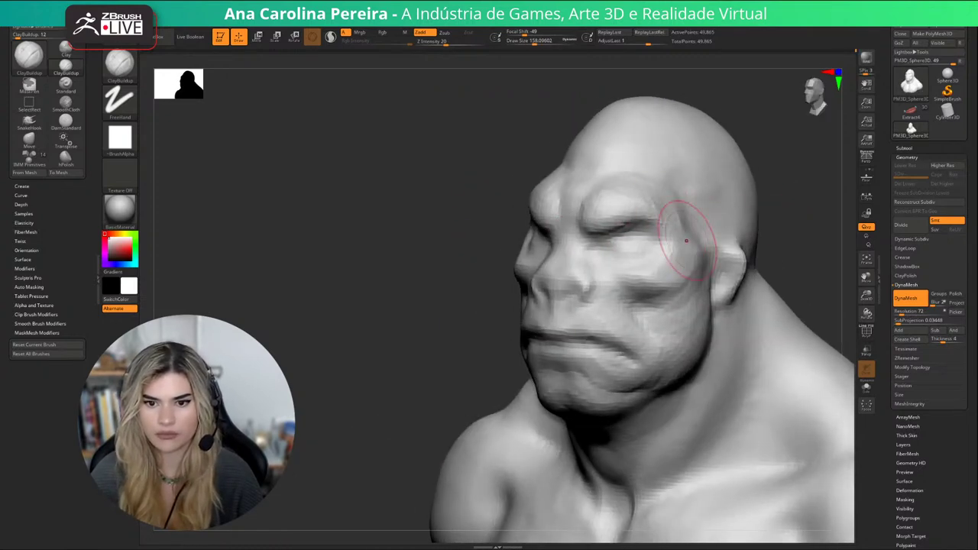
key("shift")
Carve the eye areas below the brows with ClayBuildup at a draw size of about 94.
mouse_move(451, 237)
left_mouse_down()
mouse_move(549, 248)
mouse_move(532, 250)
left_mouse_up()
key("space")
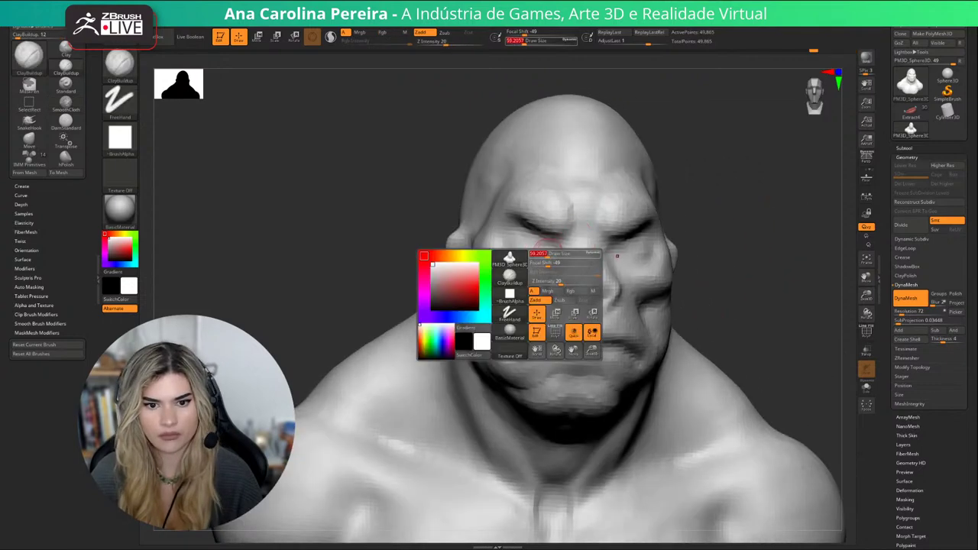
key("space")
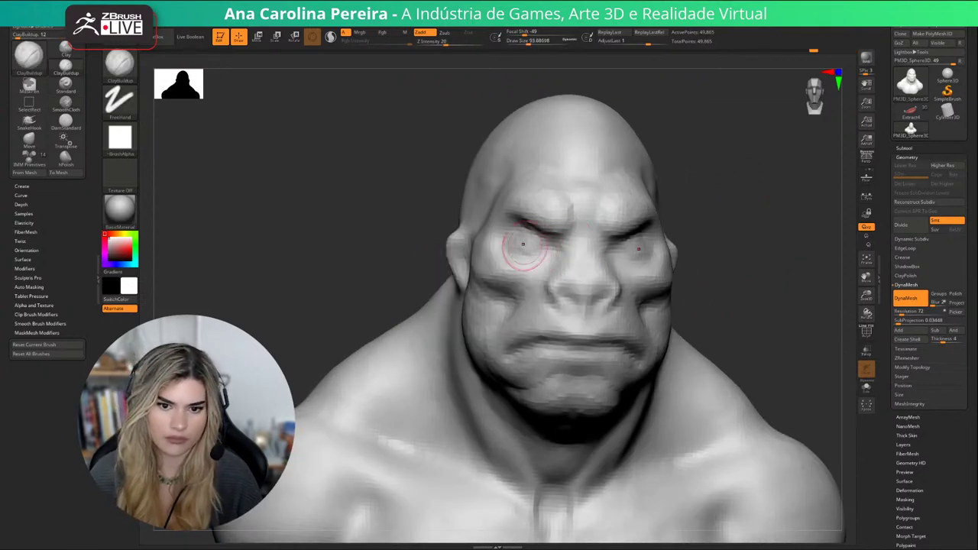
left_click_drag(518, 233, 510, 250)
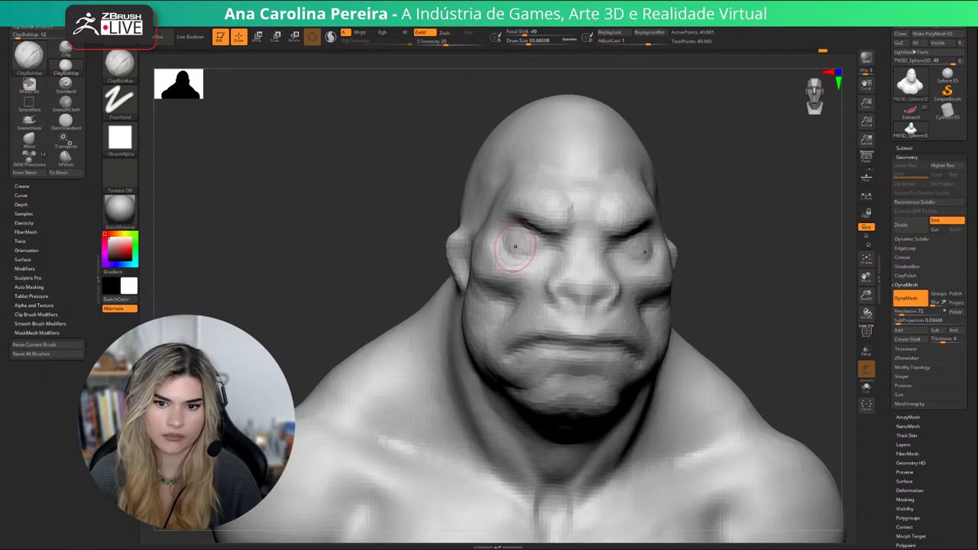
Sculpt small details in both eyes with ClayBuildup at a draw size of about 41.
key("space")
key("space")
left_click_drag(644, 247, 636, 245)
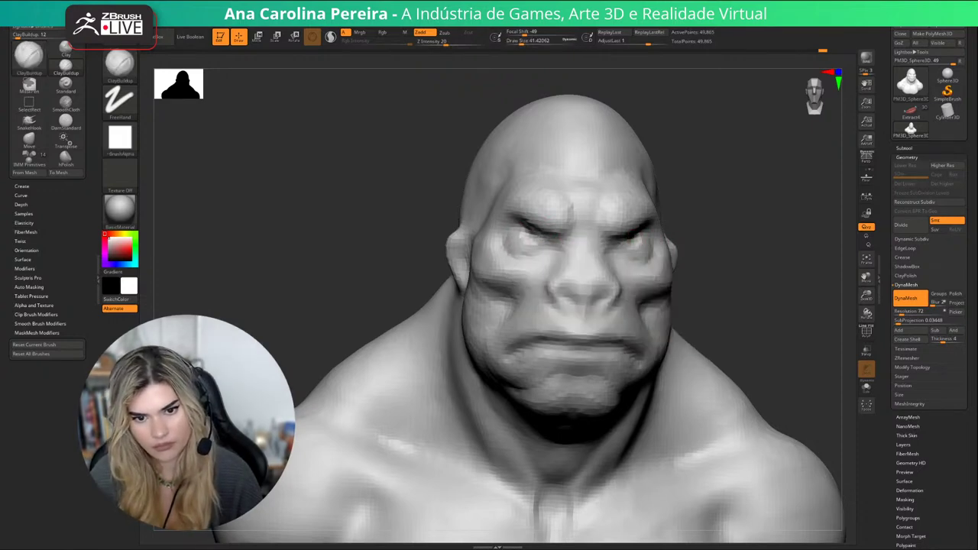
mouse_move(738, 238)
left_mouse_down()
mouse_move(657, 233)
mouse_move(643, 249)
mouse_move(819, 226)
left_mouse_up()
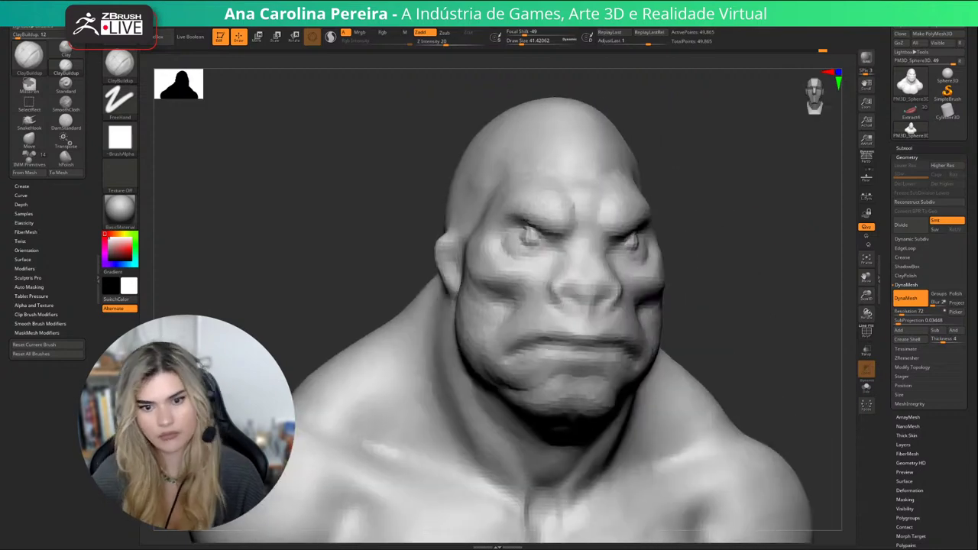
mouse_move(802, 305)
left_mouse_down("alt")
mouse_move(799, 207)
mouse_move(810, 233)
left_mouse_up("alt")
left_click_drag(734, 184, 711, 321, "alt")
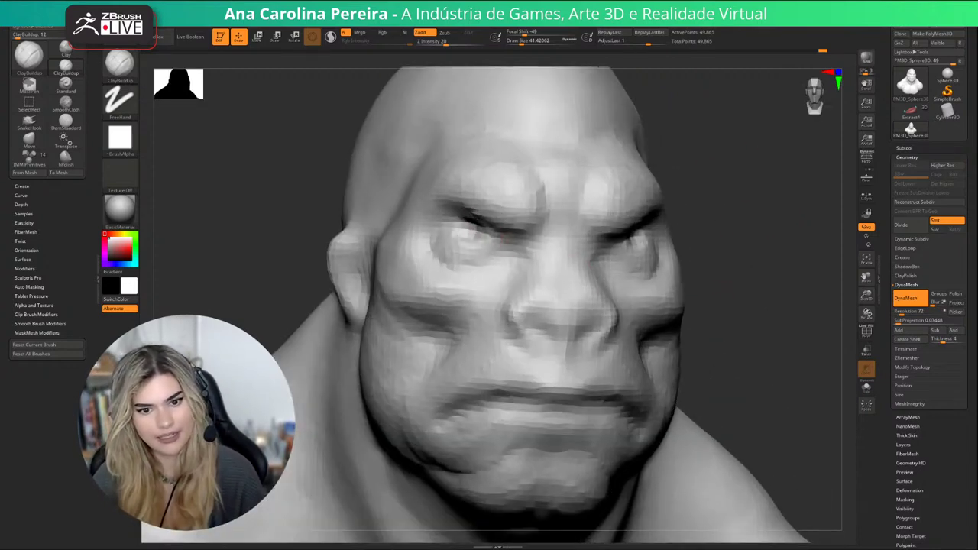
left_click_drag(789, 298, 786, 216, "alt")
left_click_drag(687, 275, 719, 264)
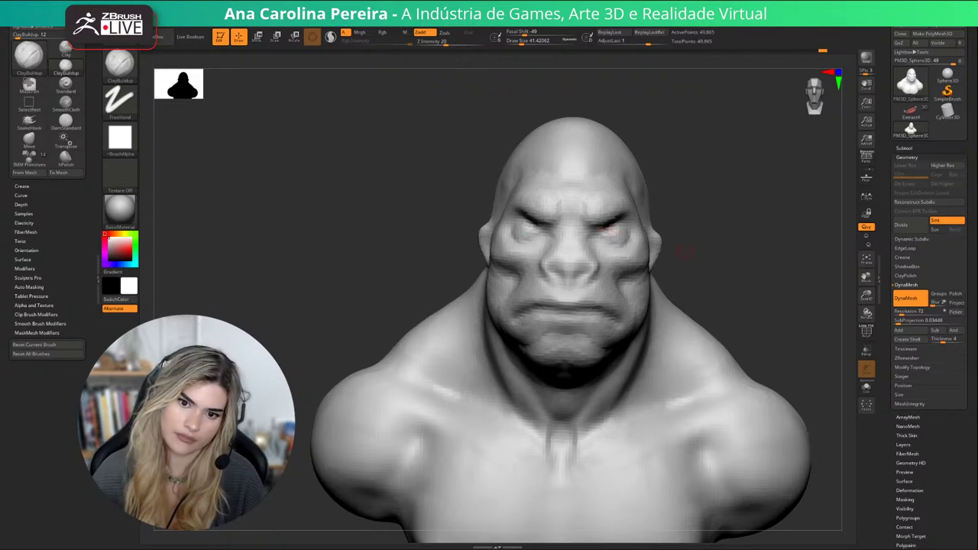
left_click_drag(685, 252, 676, 235, "alt")
key("b")
key("i")
left_click(545, 373)
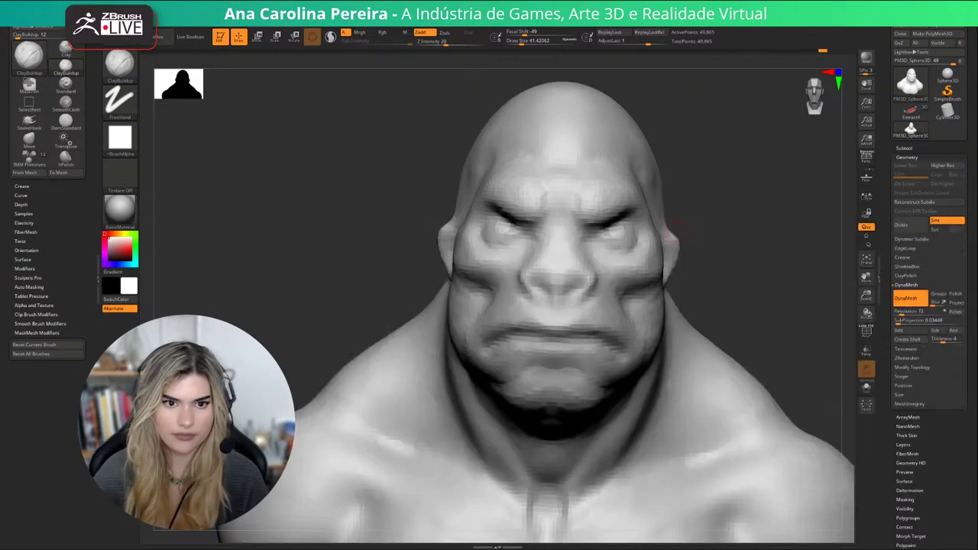
key("b")
key("i")
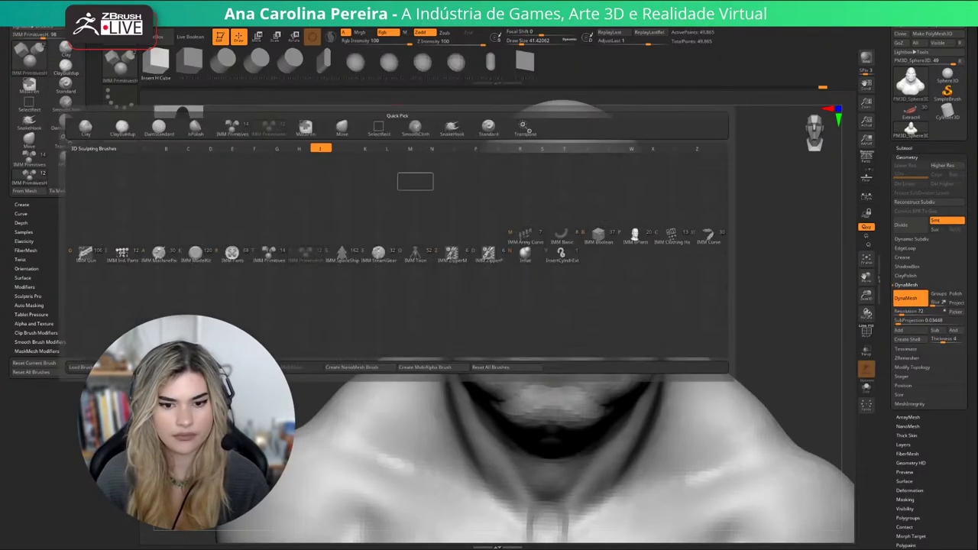
key("Escape")
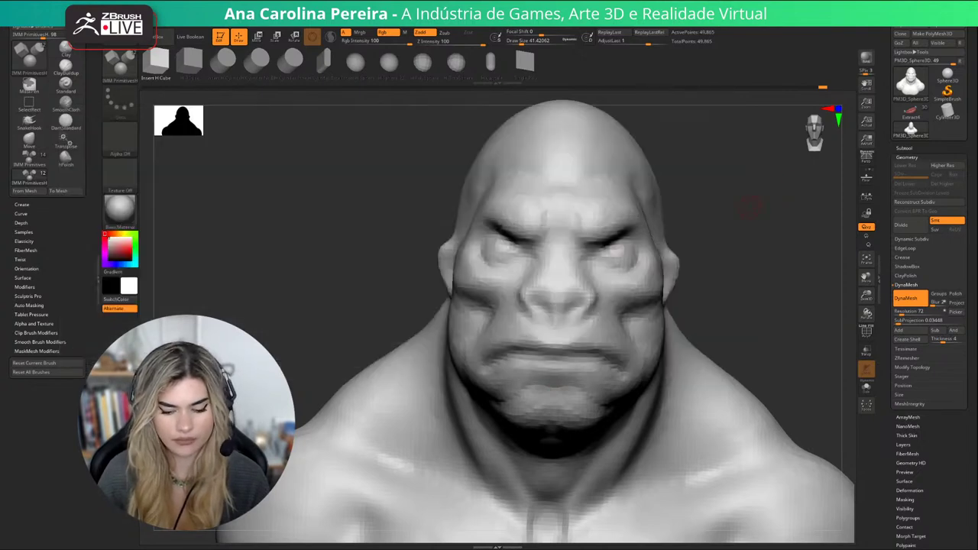
key("b")
key("i")
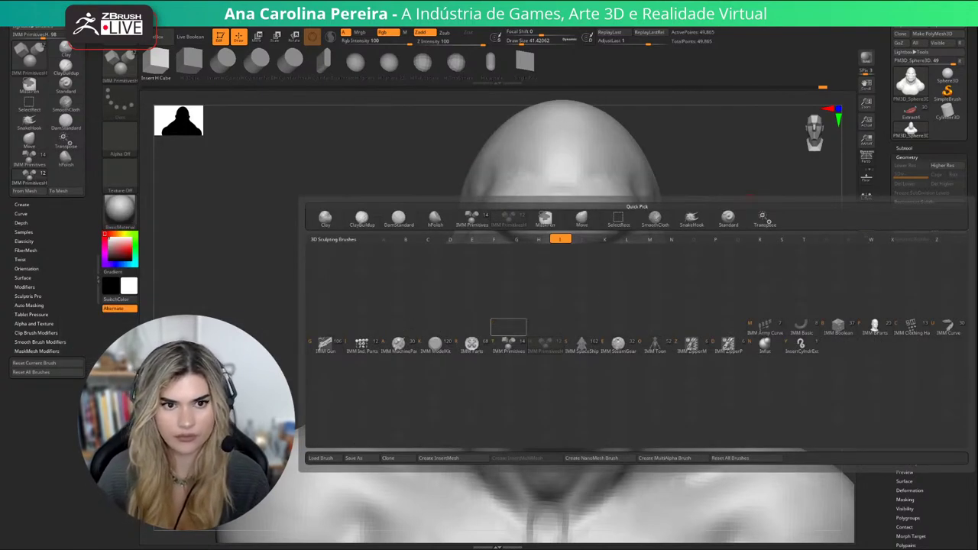
key("Escape")
Insert a Sphere 32 mesh as a mirrored eyeball over each eye using the IMM Primitives brush.
key("b")
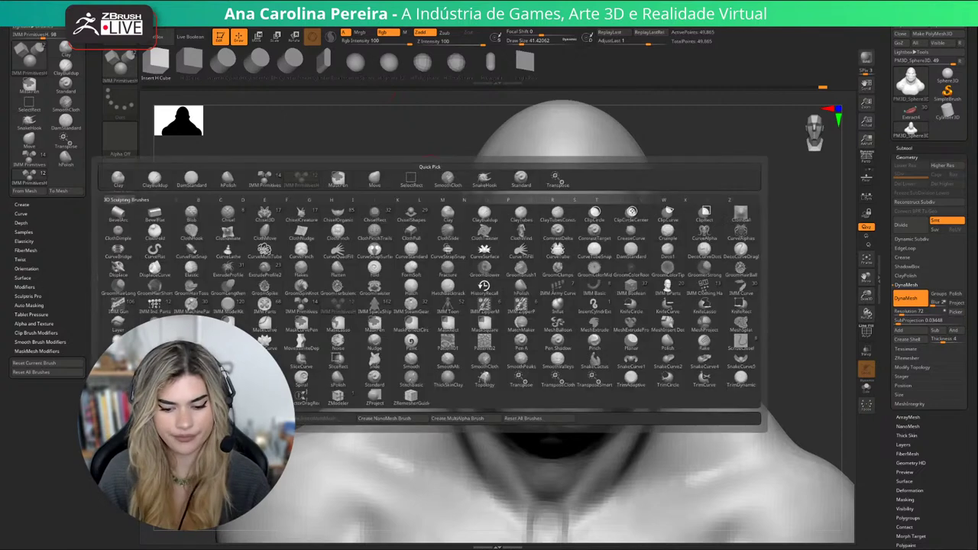
key("i")
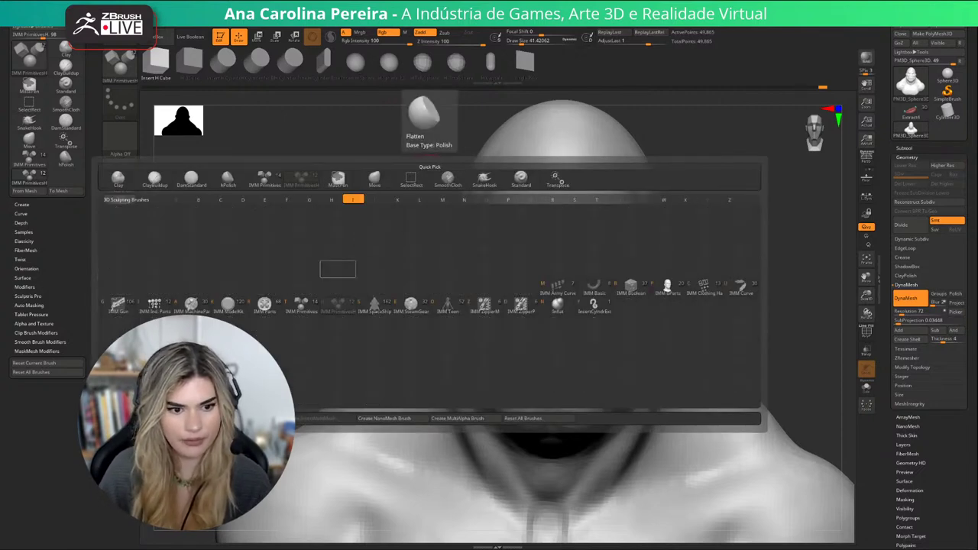
left_click(302, 306)
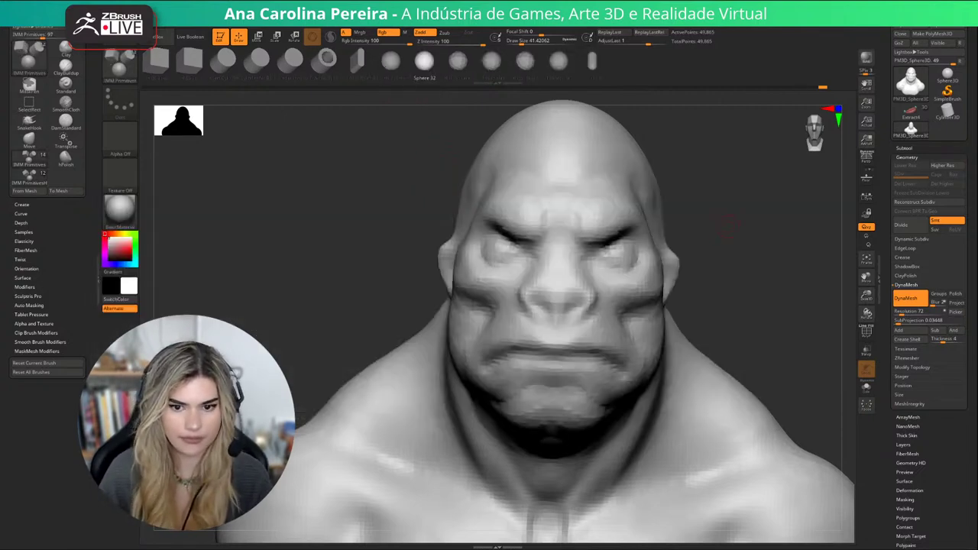
left_click_drag(731, 223, 688, 225)
left_click_drag(617, 248, 624, 263)
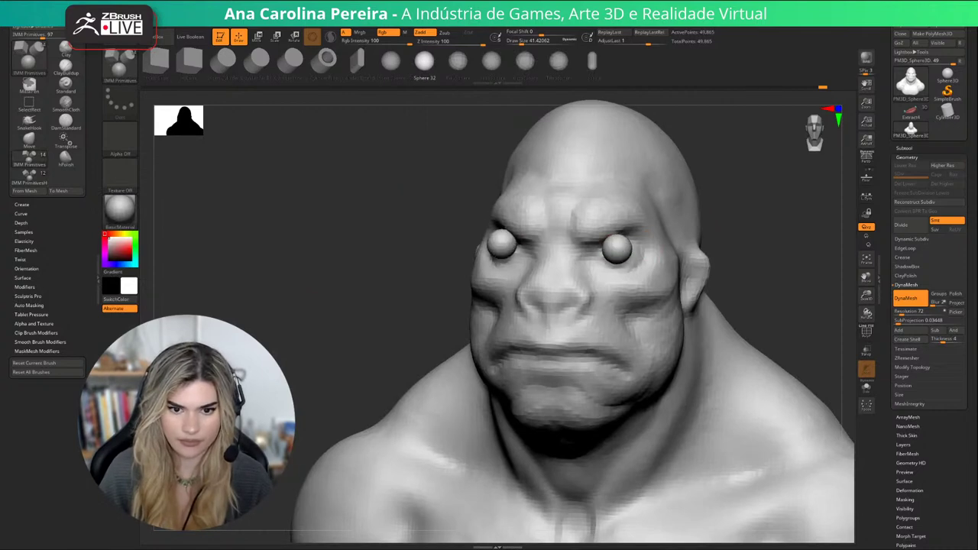
Move the mirrored eyeball spheres back into the sockets beneath the brows.
key("w")
left_click_drag(732, 229, 768, 229, "shift")
left_click_drag(622, 258, 614, 231)
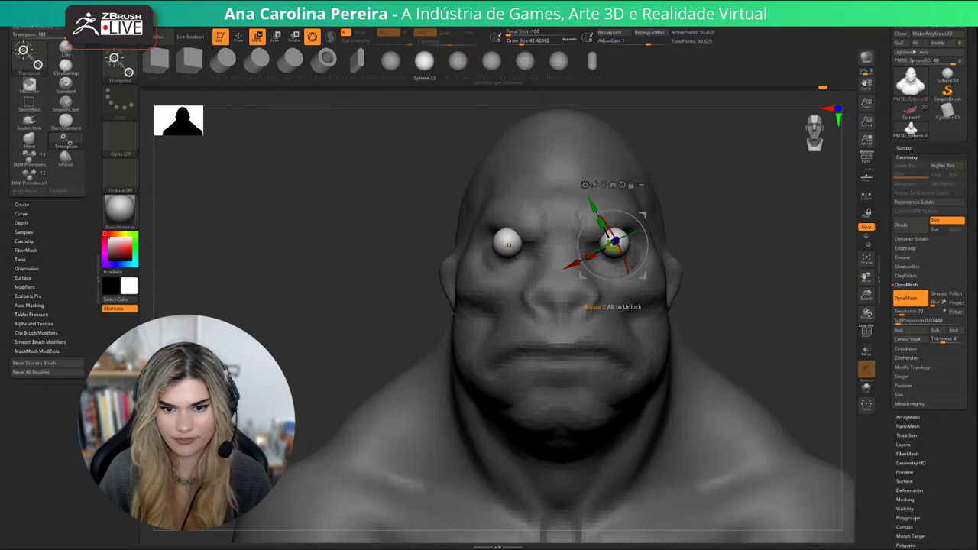
left_click_drag(643, 276, 644, 278)
left_click_drag(731, 248, 668, 276)
left_click_drag(489, 256, 566, 256, "shift")
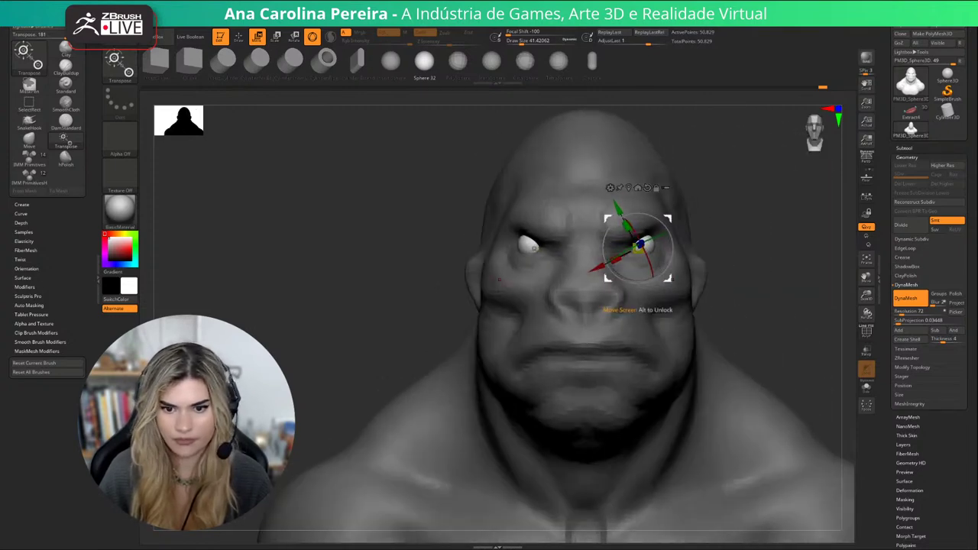
Fine-tune the eyeballs' position and depth in the sockets from the front and side.
left_click_drag(668, 279, 662, 279)
left_click_drag(722, 344, 746, 344)
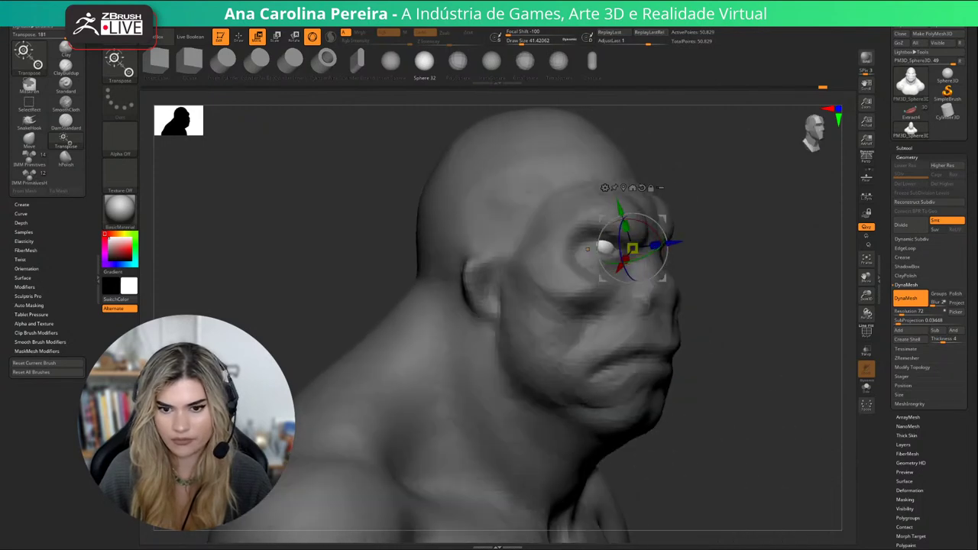
left_click_drag(664, 279, 665, 280)
left_click_drag(749, 306, 683, 265)
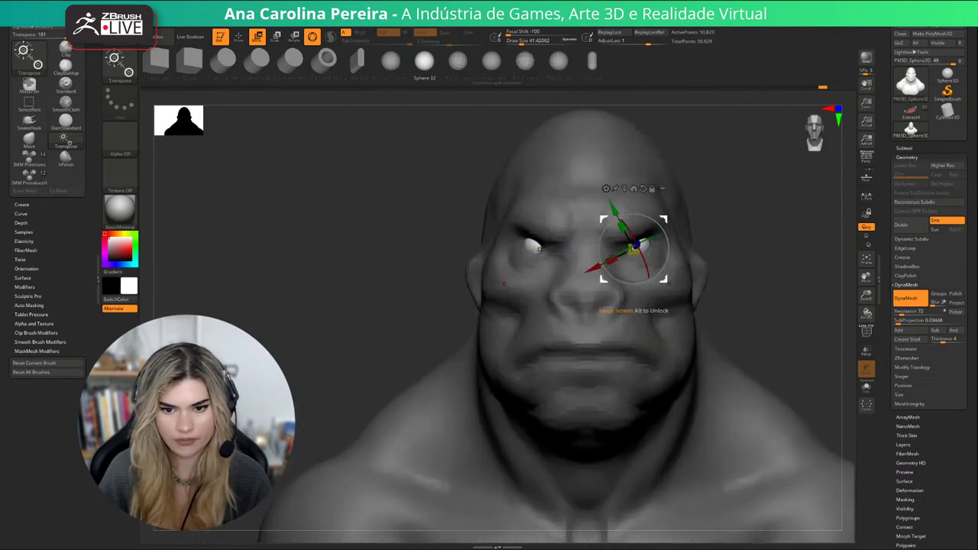
left_click_drag(539, 249, 522, 250)
left_click_drag(749, 260, 747, 310, "alt")
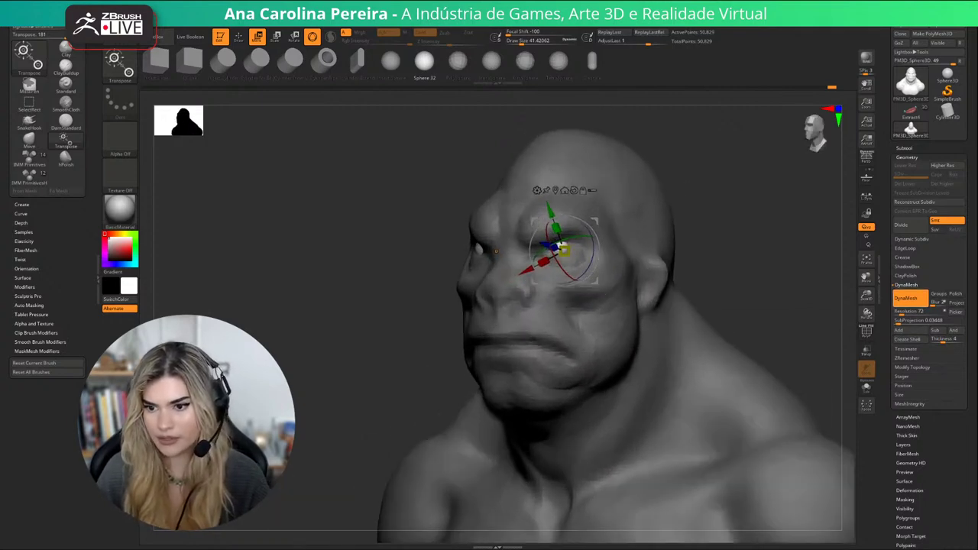
Split the unmasked eyeballs off the bust into their own subtool with Split Unmasked Points.
left_click(906, 285)
left_click(907, 285)
left_click(906, 285)
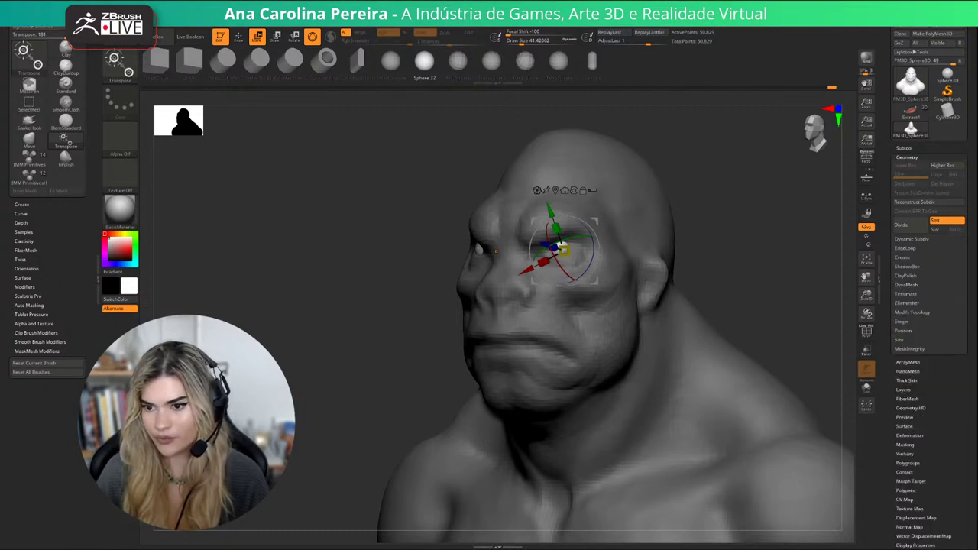
left_click(904, 148)
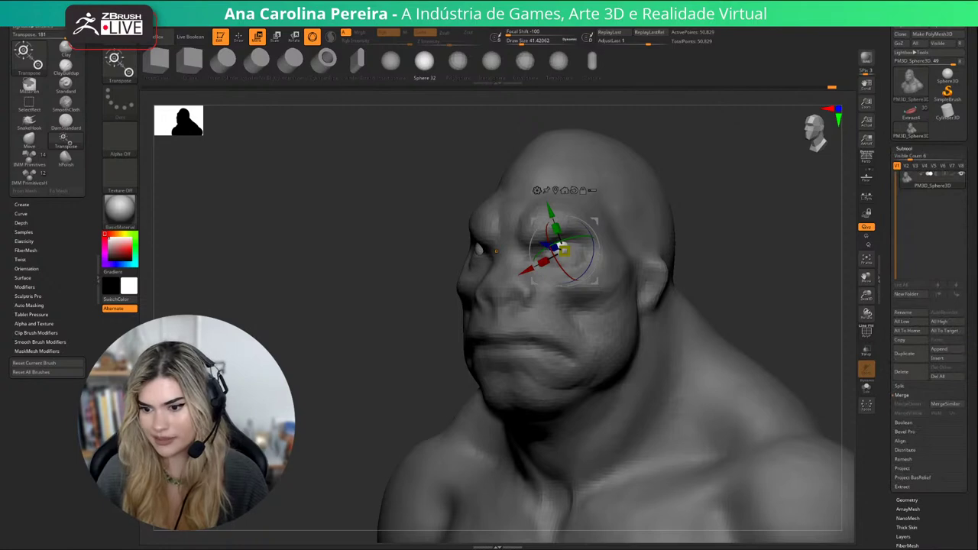
left_click(900, 386)
left_click(918, 422)
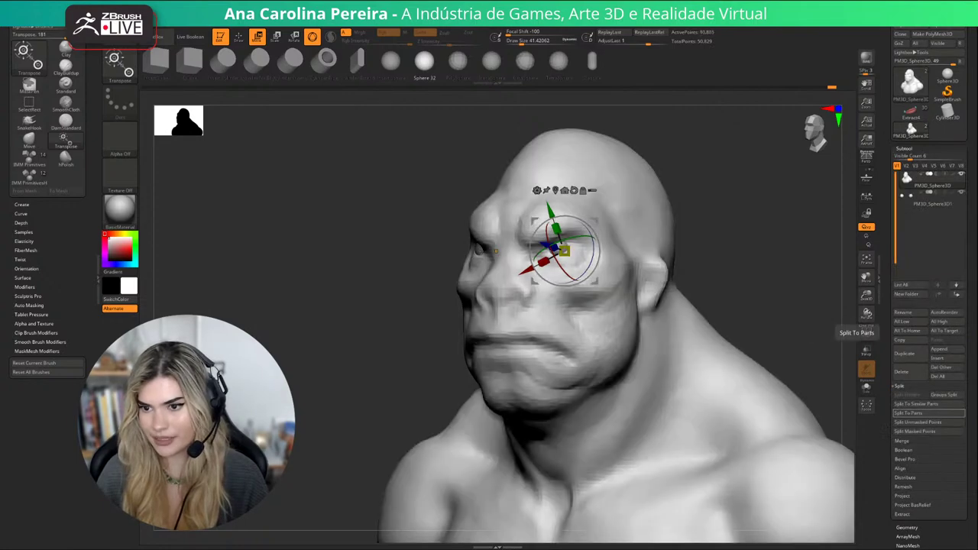
Build up volume around the nostrils and sides of the nose with the ClayBuildup brush.
left_click_drag(707, 248, 776, 255)
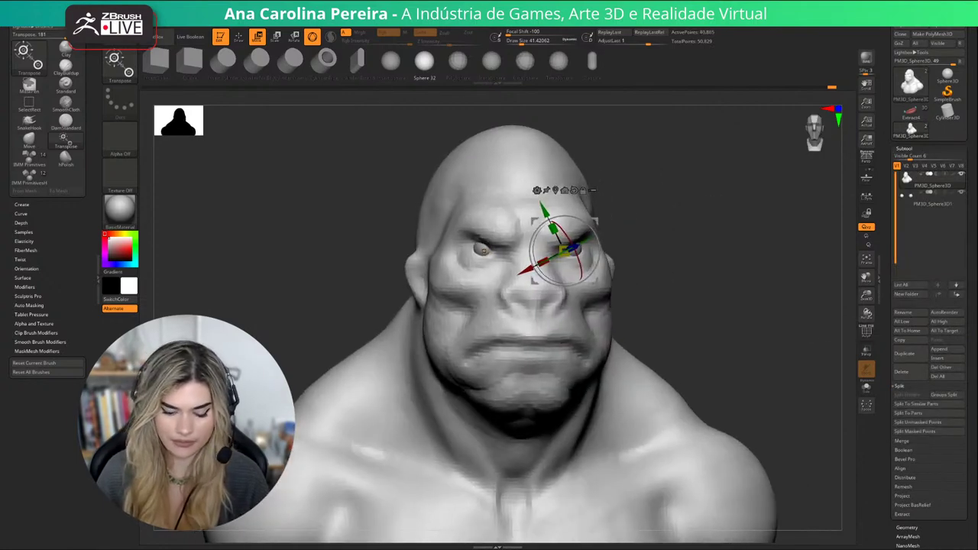
key("b")
key("c")
key("b")
right_click_drag(564, 325, 599, 335)
key("space")
left_click(646, 296)
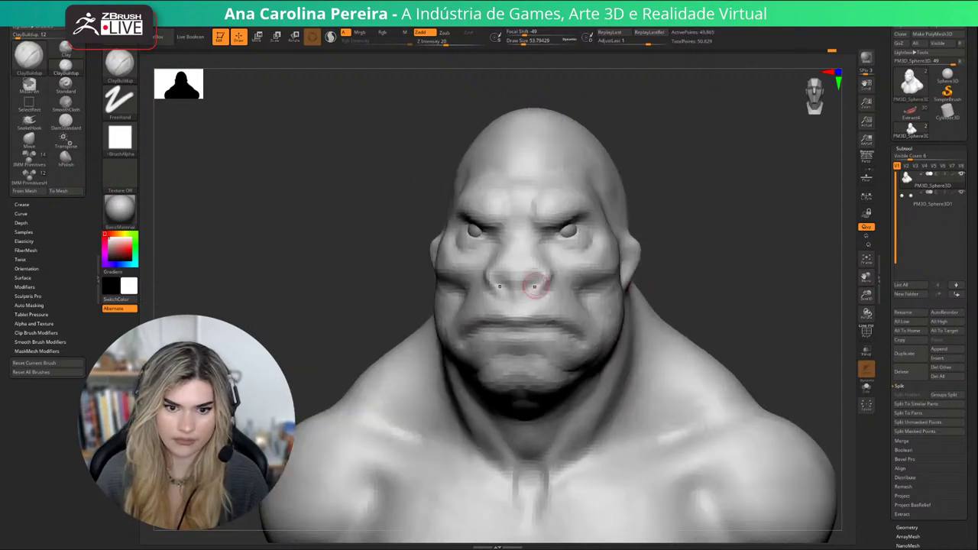
key("bracketright")
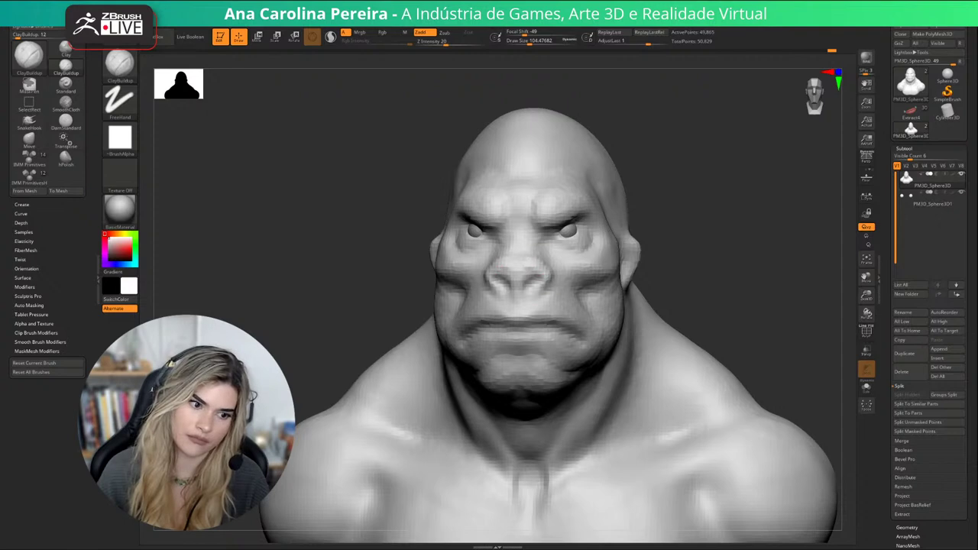
left_click_drag(549, 267, 551, 272)
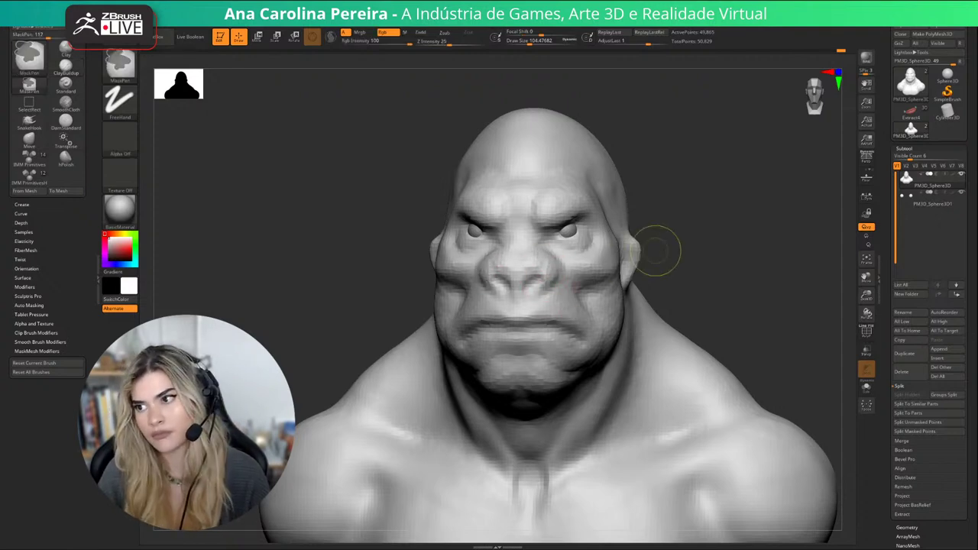
Refine the outer brow corners and the skin around the eye sockets with ClayBuildup strokes.
mouse_move(698, 233)
left_mouse_down()
mouse_move(738, 235)
mouse_move(718, 238)
left_mouse_up()
key("space")
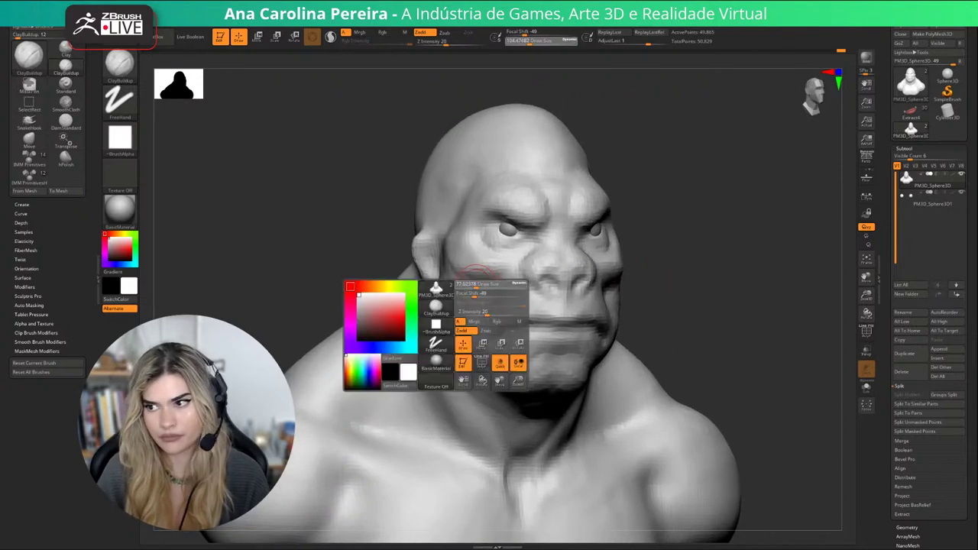
key("space")
left_click_drag(482, 290, 474, 285)
left_click_drag(518, 241, 495, 233)
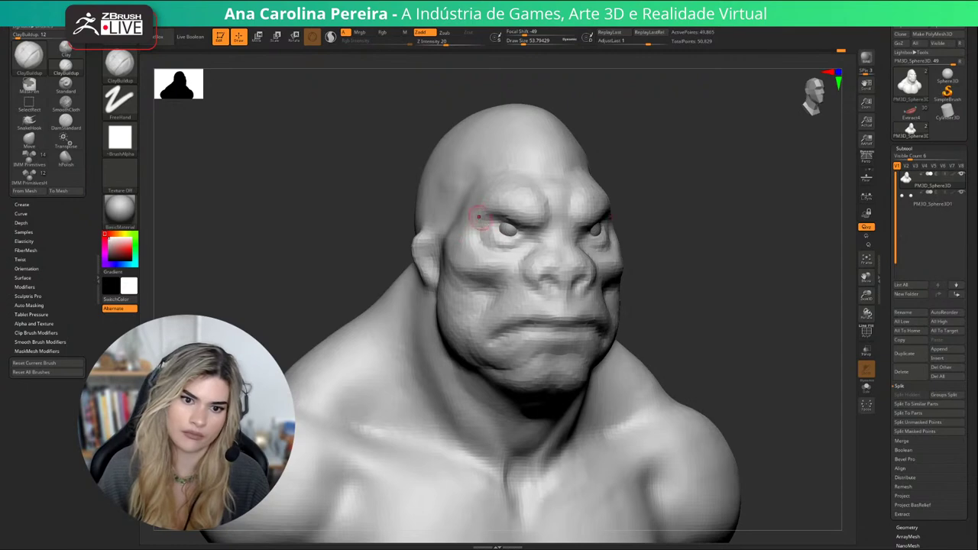
key("]")
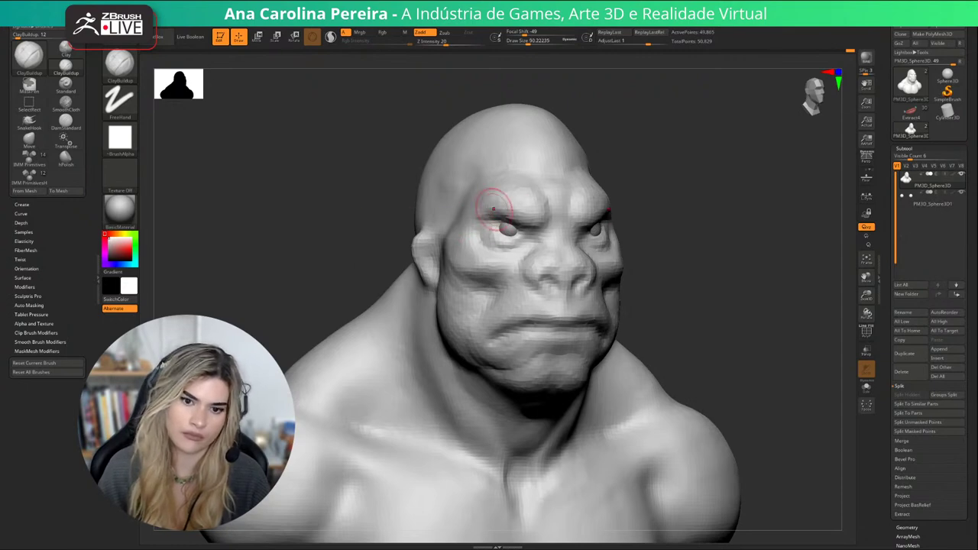
left_click_drag(512, 211, 482, 215)
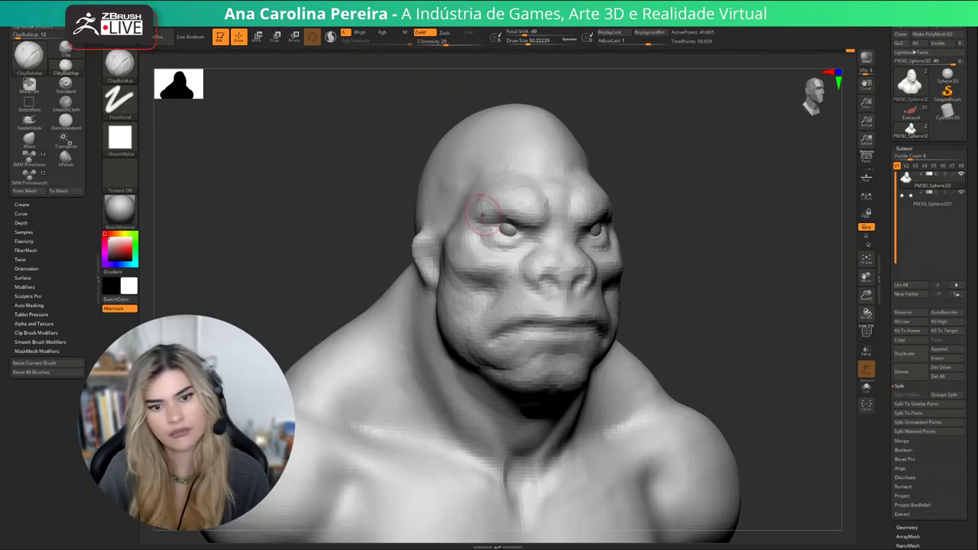
left_click_drag(780, 222, 699, 209)
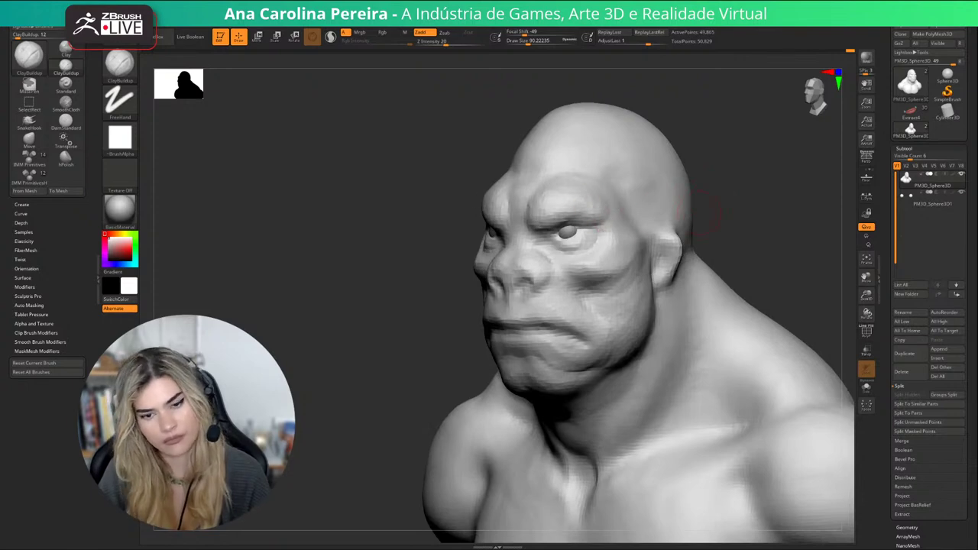
right_click_drag(584, 212, 490, 229)
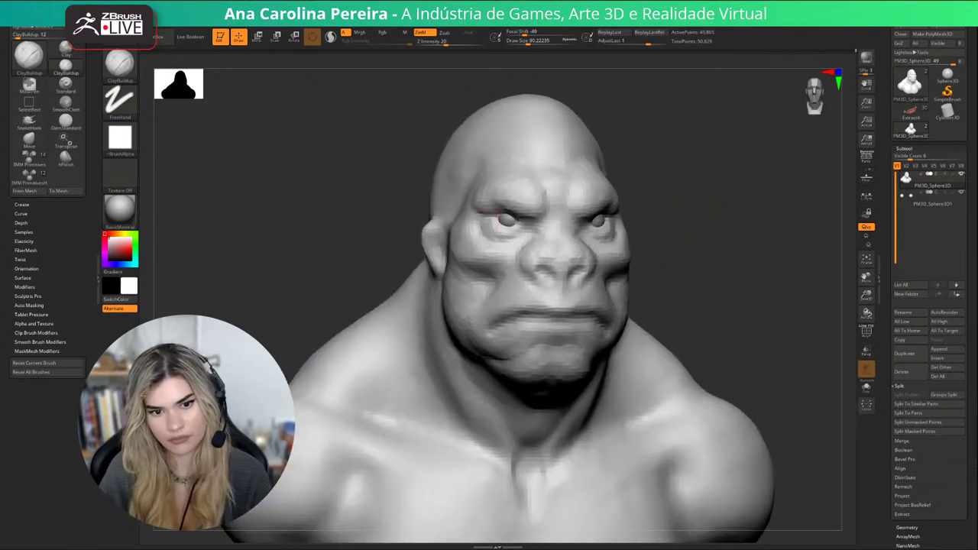
key("]")
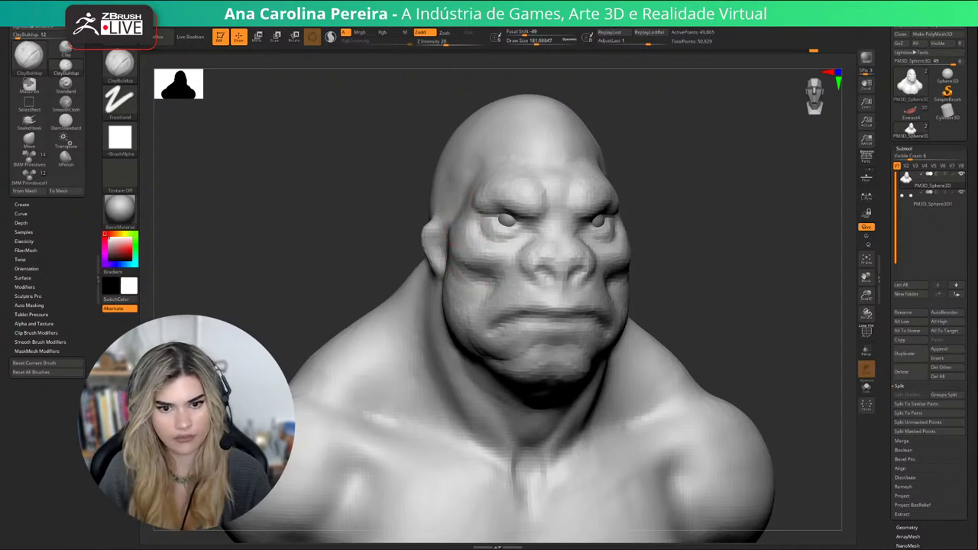
Examine the proportions of the head, neck and shoulders from the front and both three-quarter angles.
left_click_drag(652, 197, 593, 218)
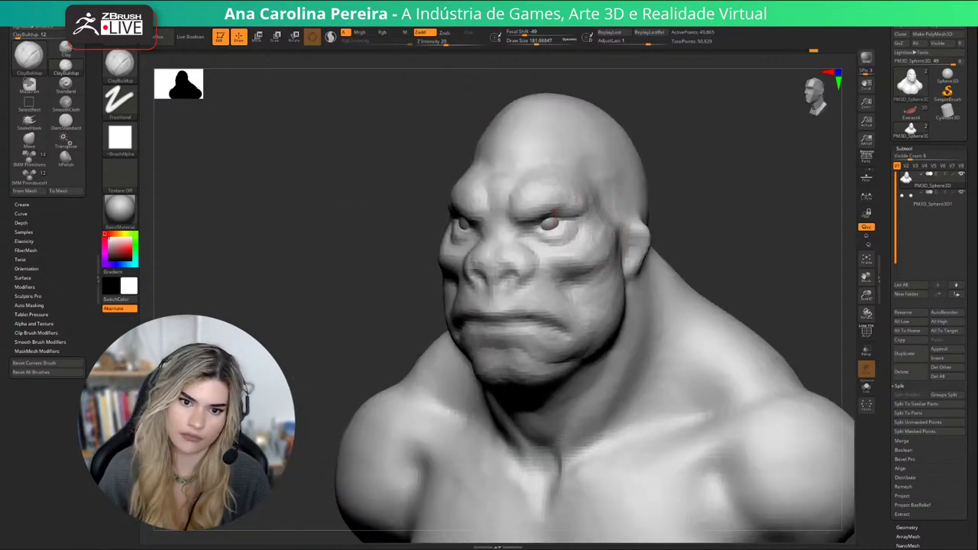
mouse_move(701, 203)
right_mouse_down()
mouse_move(717, 272)
mouse_move(730, 267)
right_mouse_up()
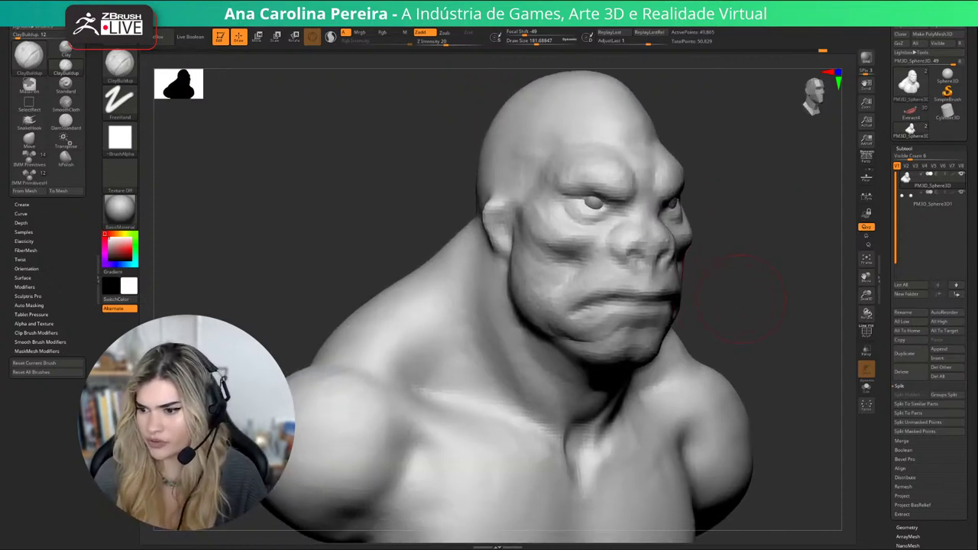
mouse_move(741, 299)
right_mouse_down()
mouse_move(718, 296)
mouse_move(725, 246)
mouse_move(705, 236)
right_mouse_up()
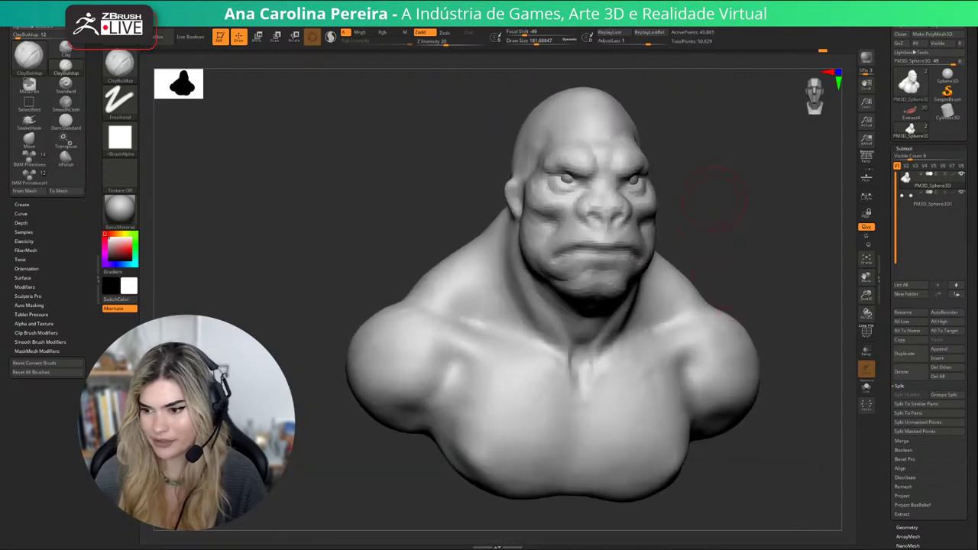
right_click_drag(735, 305, 699, 311)
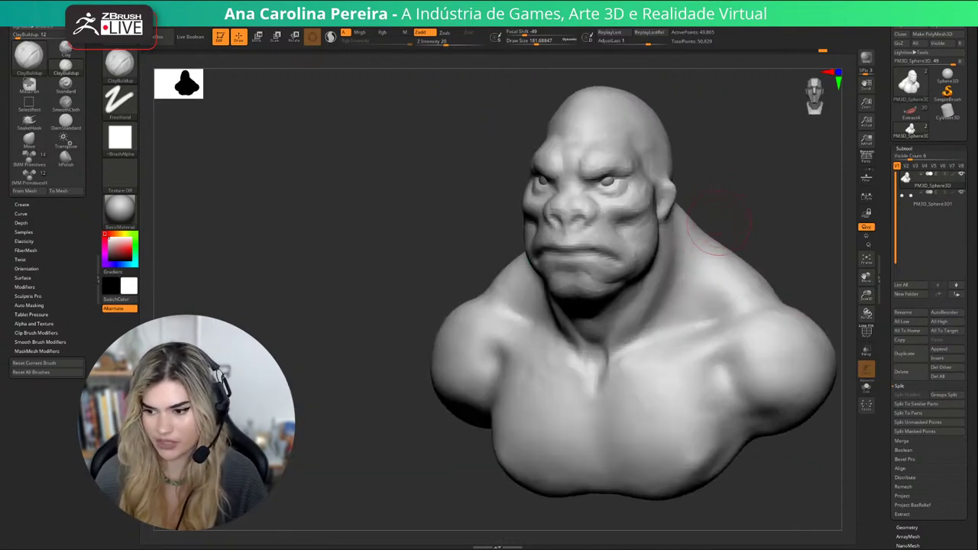
mouse_move(752, 230)
right_mouse_down()
mouse_move(714, 236)
mouse_move(773, 199)
mouse_move(798, 134)
right_mouse_up()
mouse_move(798, 134)
right_mouse_down("alt")
mouse_move(726, 145)
mouse_move(760, 132)
right_mouse_up("alt")
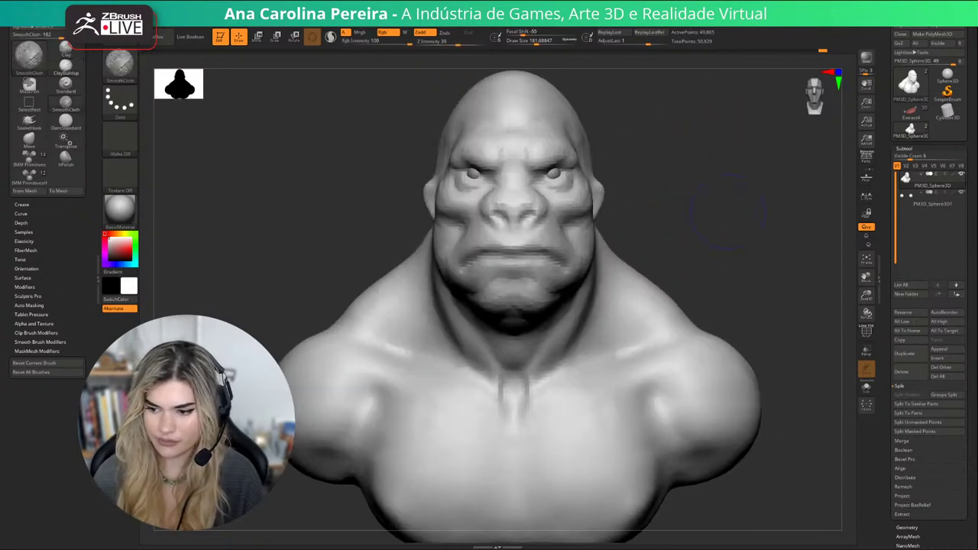
mouse_move(740, 204)
right_mouse_down()
mouse_move(712, 206)
mouse_move(739, 222)
right_mouse_up()
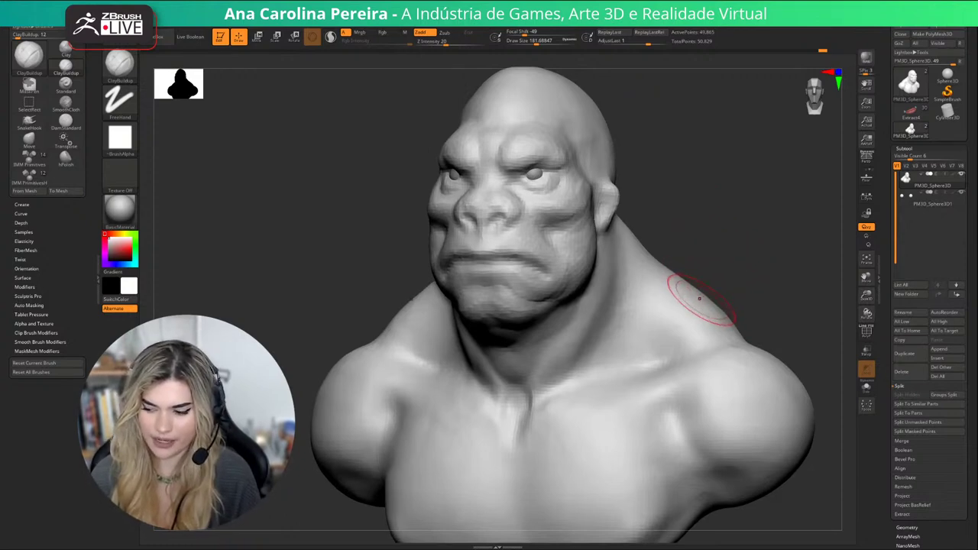
Build up the trapezius muscles between the neck and shoulders with a large ClayBuildup brush, then smooth them.
right_click_drag(668, 188, 605, 254, "alt")
key("space")
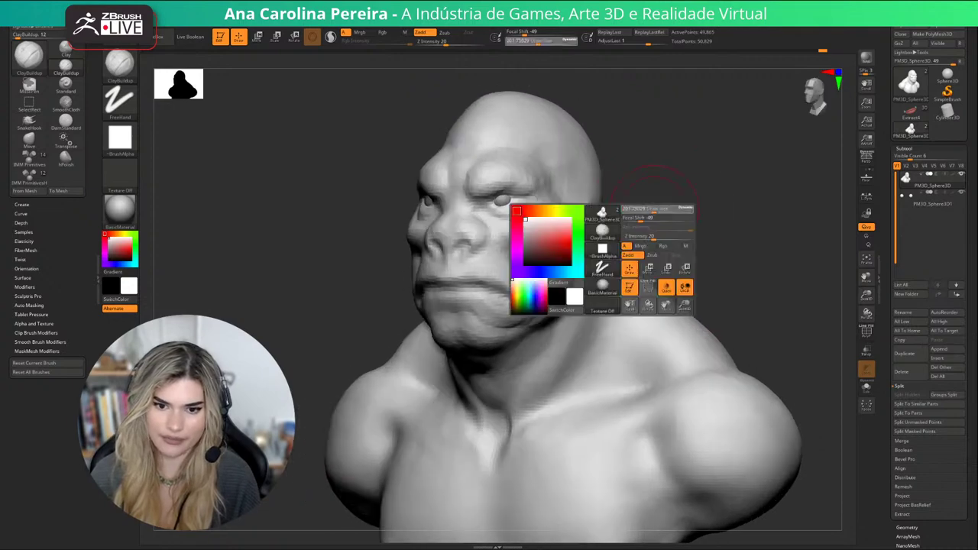
left_click(655, 217)
mouse_move(711, 229)
right_mouse_down()
mouse_move(682, 240)
mouse_move(670, 284)
right_mouse_up()
mouse_move(675, 275)
left_mouse_down()
mouse_move(711, 328)
mouse_move(703, 357)
mouse_move(752, 262)
left_mouse_up()
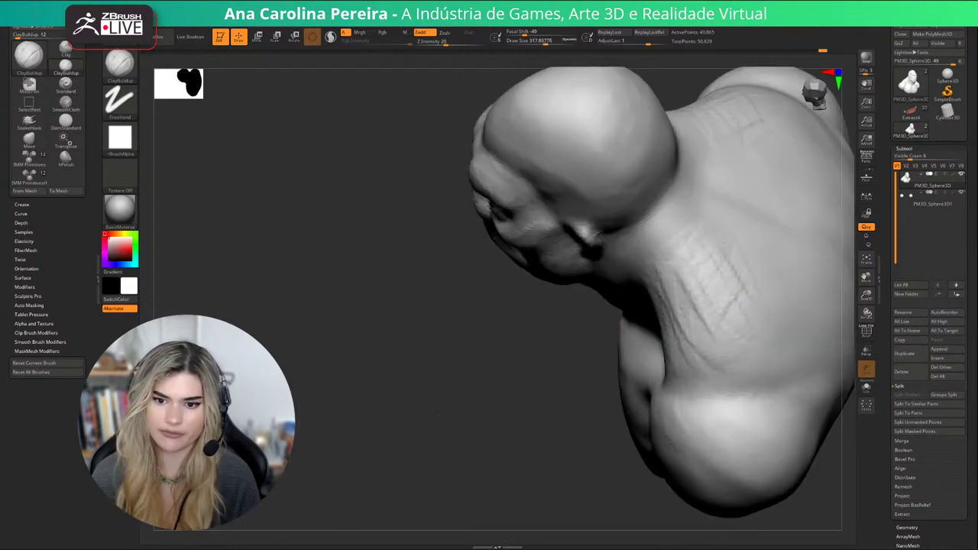
mouse_move(581, 395)
right_mouse_down()
mouse_move(681, 334)
mouse_move(676, 314)
mouse_move(566, 367)
right_mouse_up()
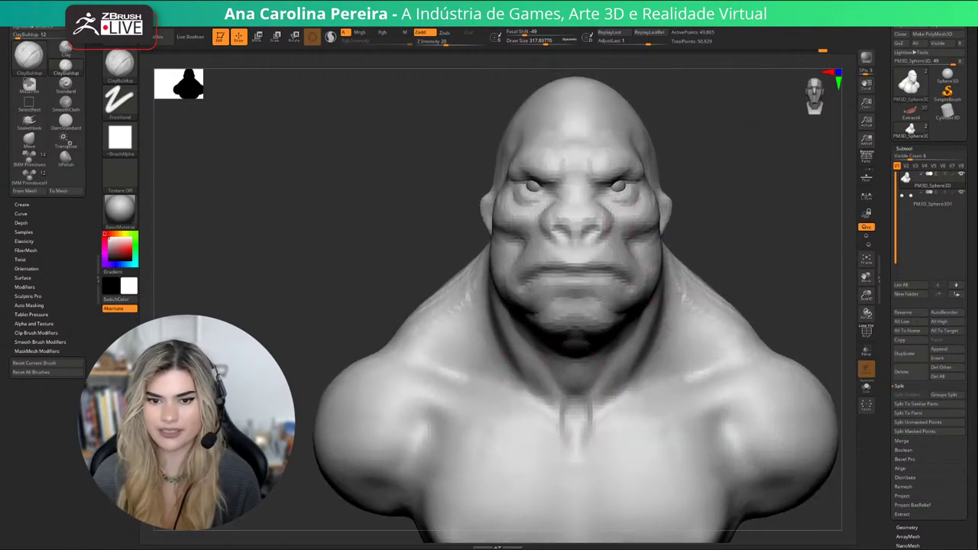
left_click_drag(727, 306, 749, 324, "shift")
right_click_drag(795, 276, 761, 272)
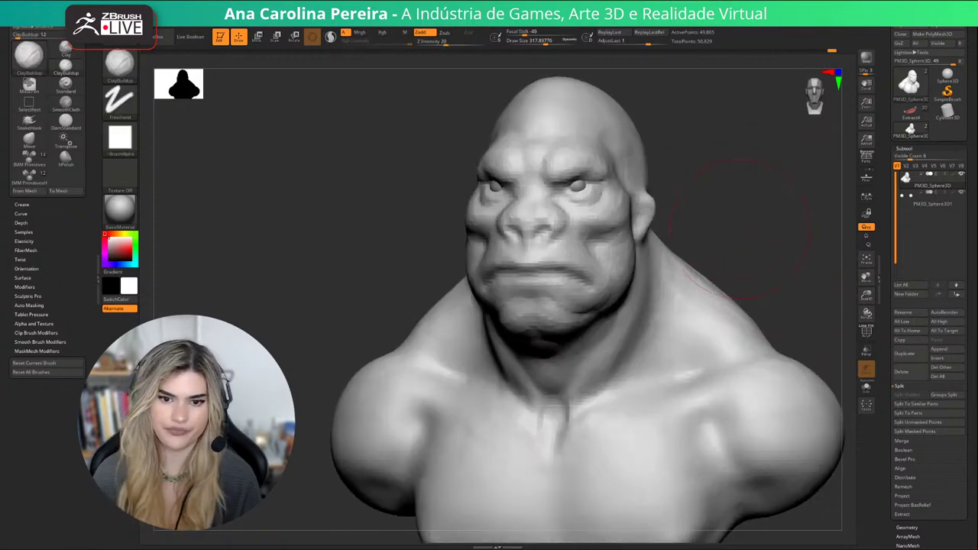
Pull the jaw corner and rear edge of the cheek back toward the ear with a large Move brush in side view.
mouse_move(741, 229)
right_mouse_down("alt")
mouse_move(726, 247)
mouse_move(676, 260)
right_mouse_up("alt")
key("space")
left_click(667, 291)
right_click_drag(768, 256, 687, 257)
key("b")
key("m")
key("v")
key("space")
left_click(559, 329)
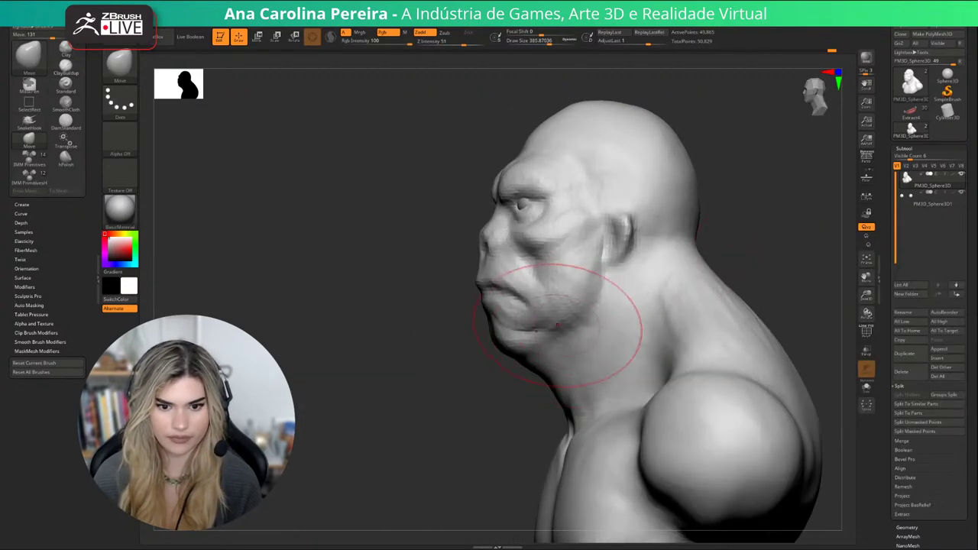
left_click_drag(558, 327, 571, 322)
left_click_drag(598, 270, 616, 268)
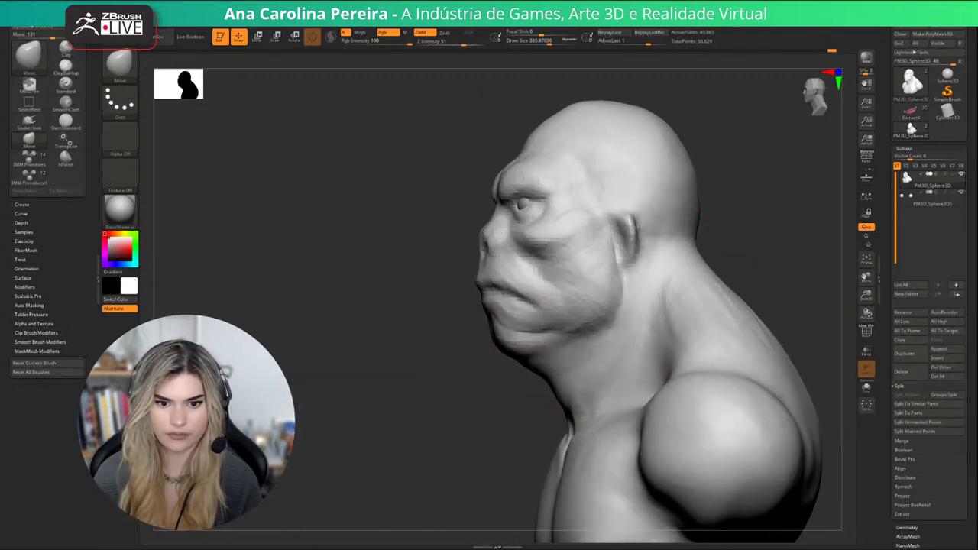
Raise the jaw corner slightly and adjust the area in front of the ear with the Move brush.
right_click_drag(655, 306, 575, 321)
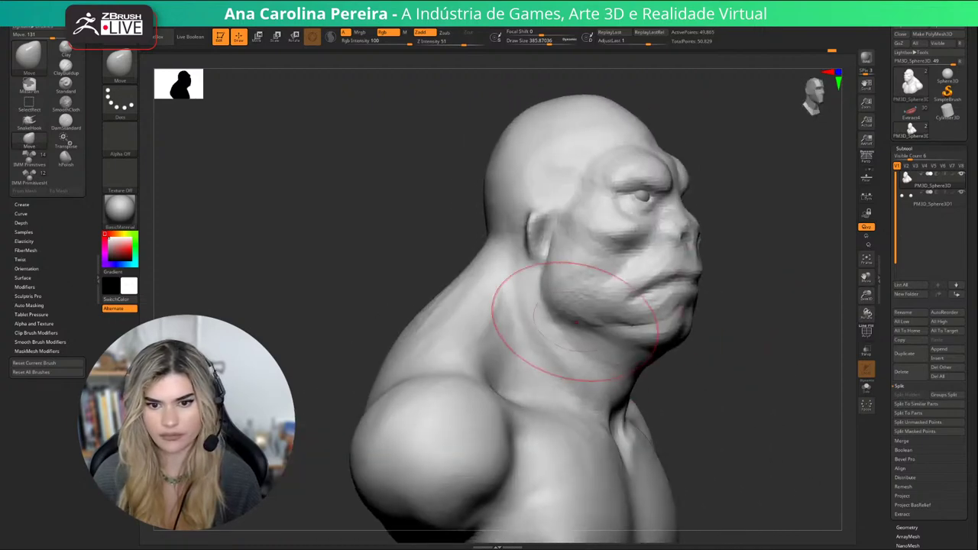
mouse_move(576, 322)
left_mouse_down()
mouse_move(586, 319)
mouse_move(578, 312)
left_mouse_up()
key("space")
left_click(557, 314)
left_click_drag(544, 238, 553, 238)
Reshape the ears with a smaller Move brush, adjusting the lobes from a three-quarter view.
right_click_drag(757, 248, 672, 253, "shift")
key("space")
left_click(717, 210)
right_click_drag(713, 210, 661, 222, "alt")
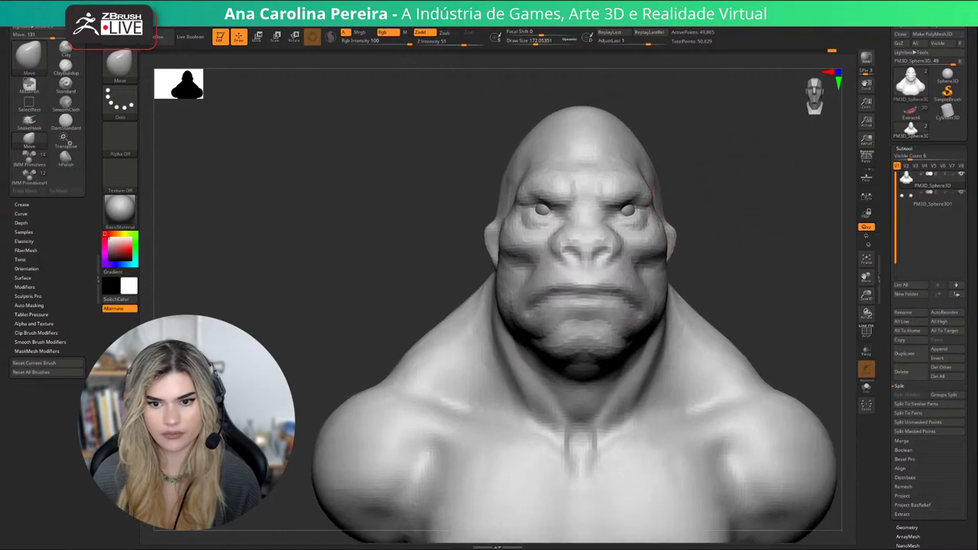
key("space")
left_click(704, 215)
mouse_move(713, 243)
right_mouse_down()
mouse_move(666, 263)
mouse_move(656, 222)
right_mouse_up()
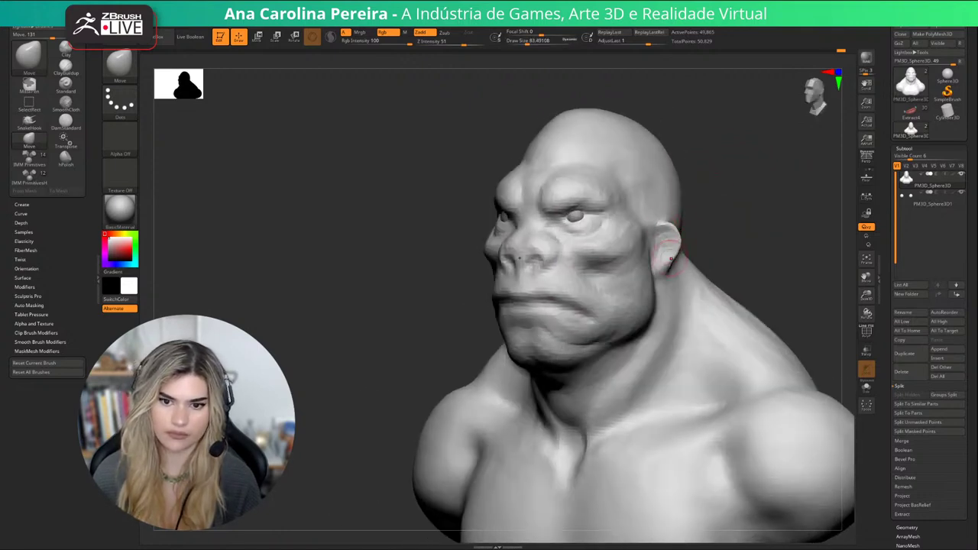
left_click_drag(671, 259, 666, 270)
Try flattening the lower face with the hPolish brush and undo the stroke.
mouse_move(667, 281)
right_mouse_down()
mouse_move(722, 284)
mouse_move(722, 247)
mouse_move(709, 286)
mouse_move(677, 294)
mouse_move(666, 329)
right_mouse_up()
key("b")
key("h")
key("p")
mouse_move(563, 303)
left_mouse_down()
mouse_move(532, 297)
mouse_move(568, 302)
left_mouse_up()
mouse_move(639, 246)
right_mouse_down("alt")
mouse_move(725, 242)
mouse_move(671, 234)
mouse_move(733, 243)
mouse_move(698, 268)
mouse_move(650, 274)
right_mouse_up("alt")
key("ctrl+z")
Reshape the nostrils and the wings of the nose with the Move brush.
key("b")
key("m")
key("v")
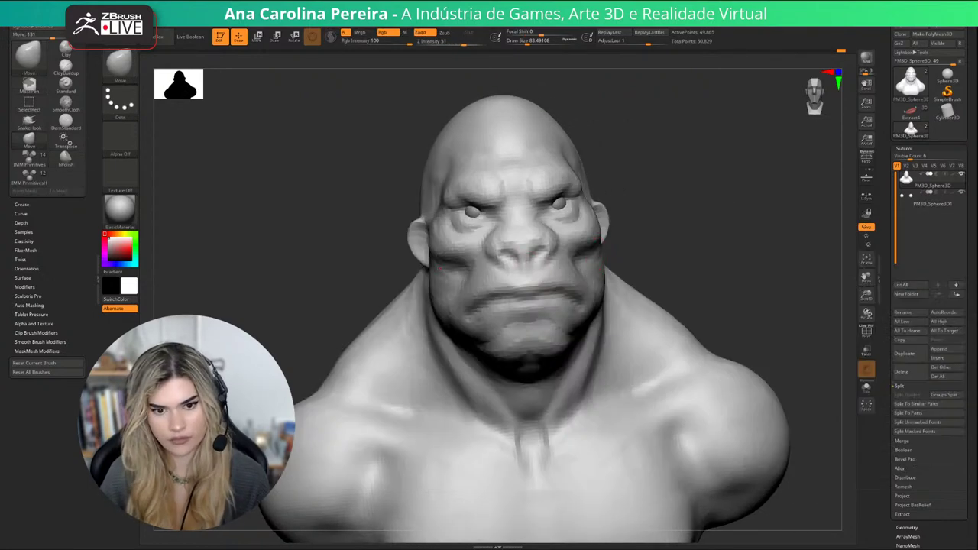
mouse_move(527, 254)
left_mouse_down()
mouse_move(535, 275)
mouse_move(544, 260)
left_mouse_up()
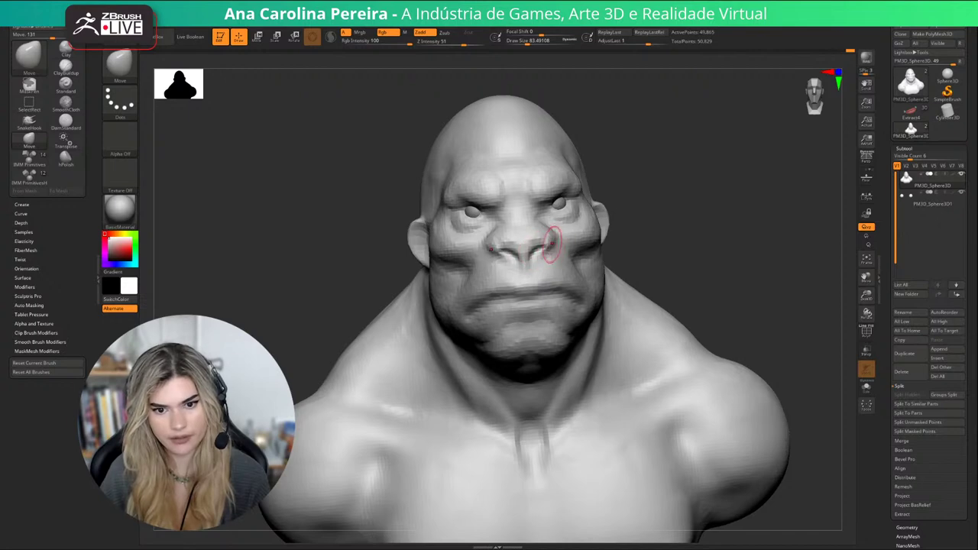
left_click_drag(745, 218, 667, 220)
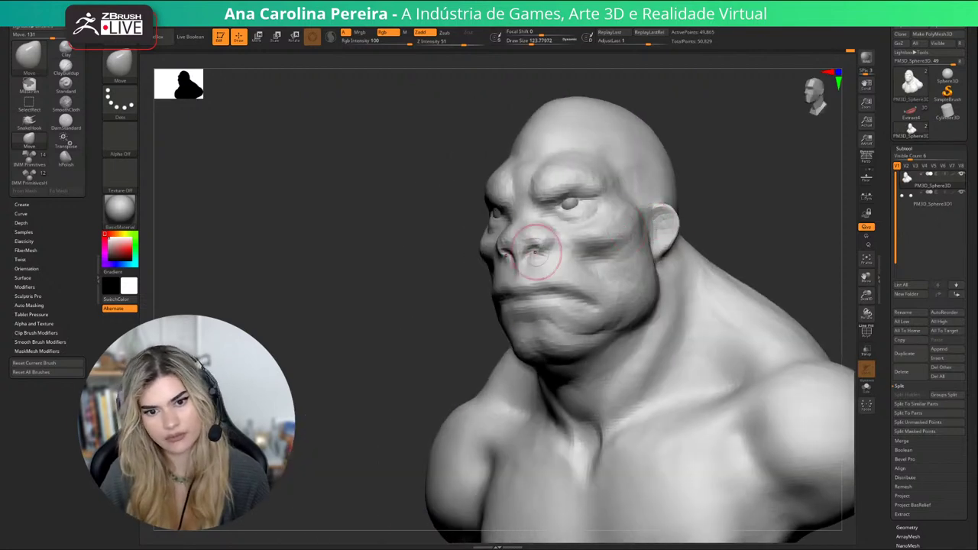
Adjust the brow ridges and upper edges of the eye sockets with the Move brush from three-quarter and front views.
left_click_drag(704, 187, 814, 188)
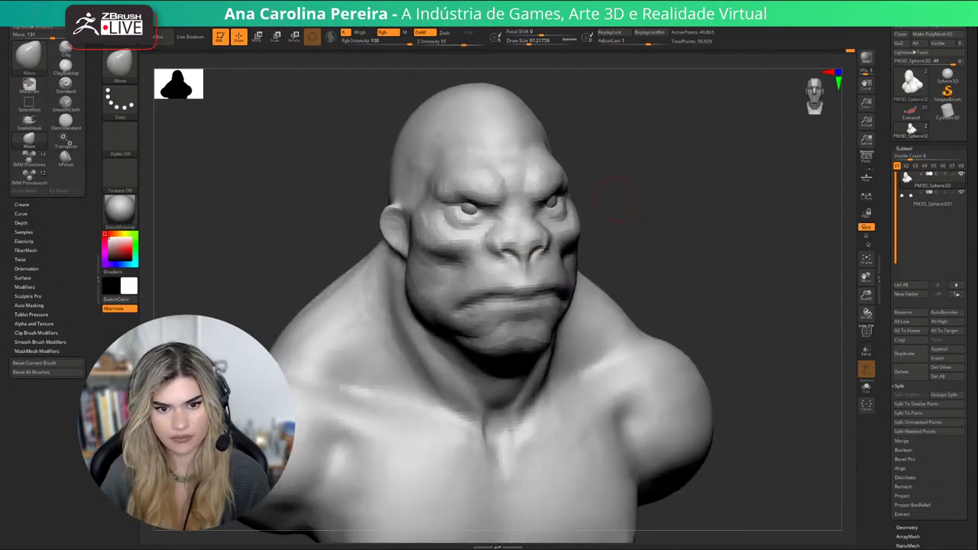
key("space")
left_click_drag(493, 247, 508, 247)
left_click_drag(466, 200, 467, 195)
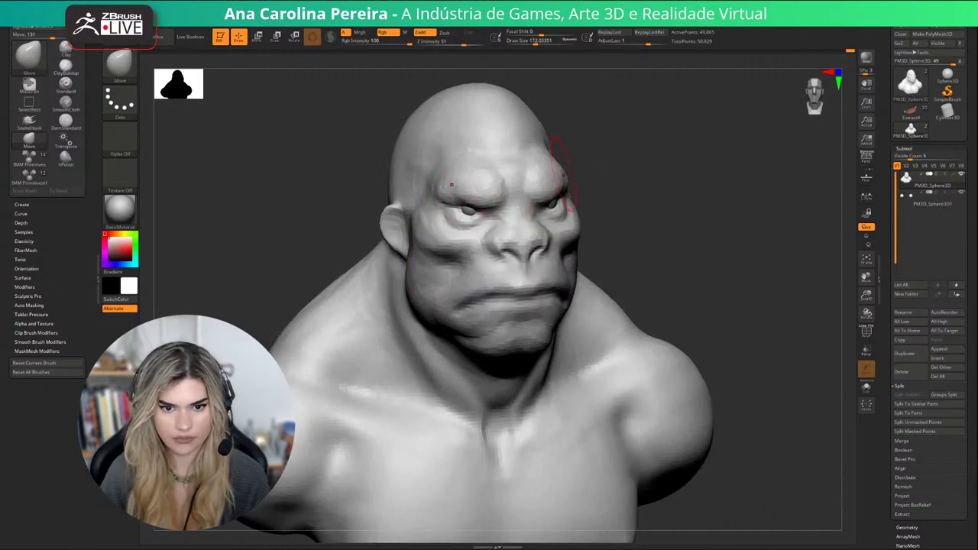
left_click_drag(654, 174, 632, 172, "shift")
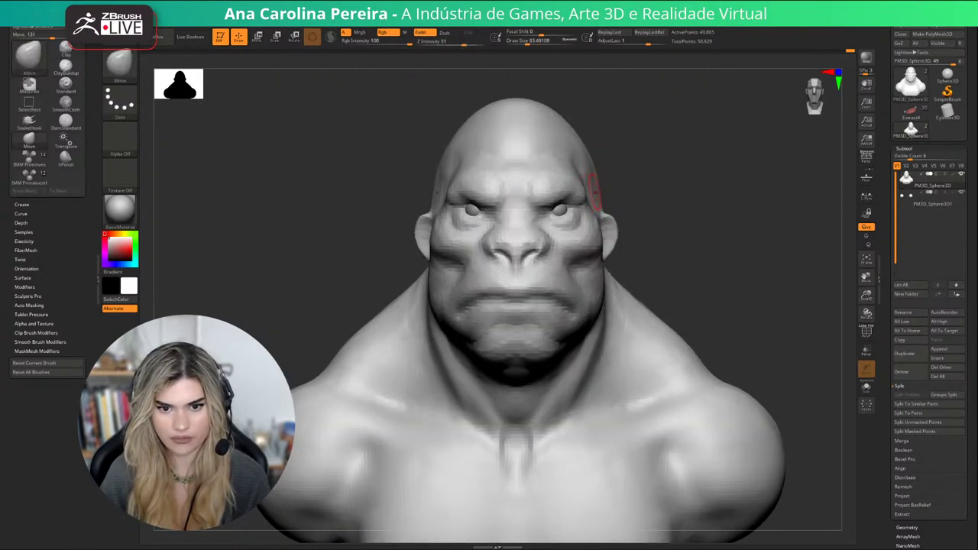
key("space")
mouse_move(511, 248)
left_mouse_down()
mouse_move(581, 222)
mouse_move(540, 207)
mouse_move(563, 195)
left_mouse_up()
Review the whole bust's silhouette and facial forms from both three-quarter sides.
left_click_drag(626, 194, 662, 202)
right_click_drag(663, 202, 663, 157, "ctrl")
mouse_move(700, 191)
right_mouse_down()
mouse_move(650, 199)
mouse_move(679, 200)
right_mouse_up()
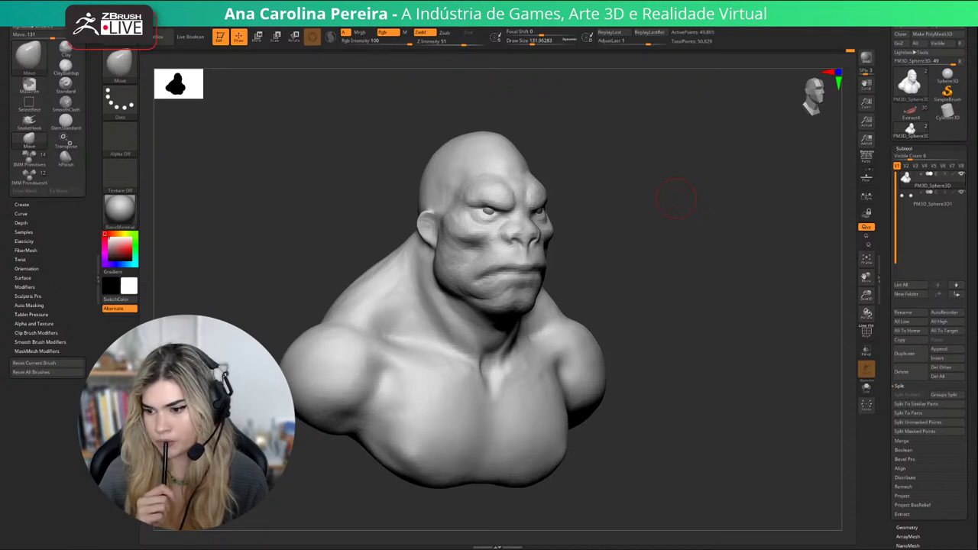
left_click_drag(676, 199, 612, 222, "alt")
left_click_drag(741, 287, 707, 289)
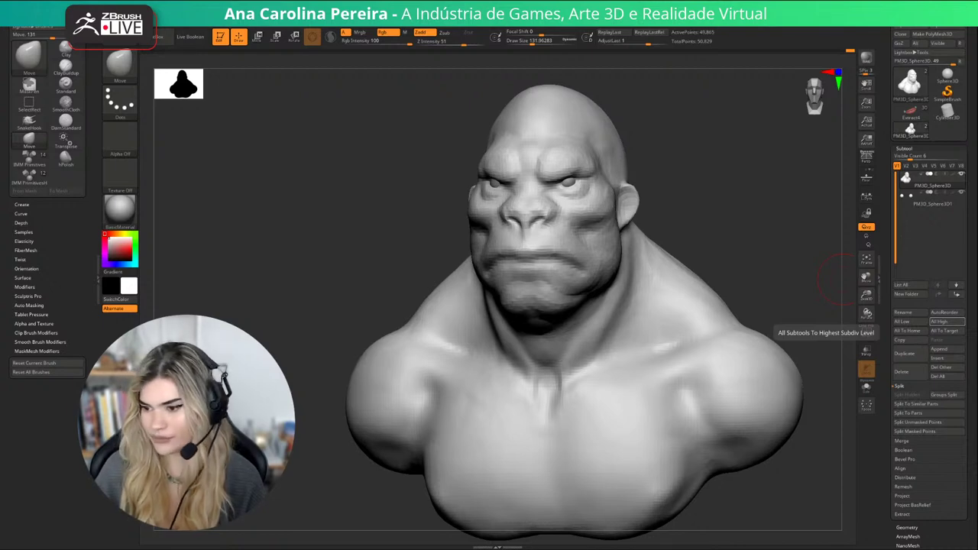
left_click_drag(833, 279, 802, 504)
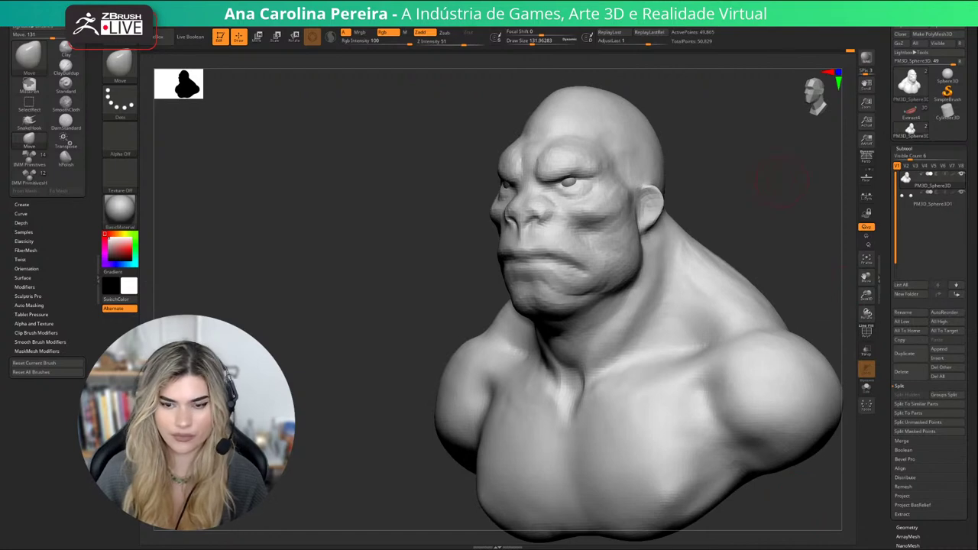
Build up the mouth, chin and jaw forms with the ClayBuildup brush from three-quarter views.
left_click_drag(779, 179, 749, 179)
key("b")
key("c")
key("b")
key("space")
left_click_drag(513, 280, 505, 280)
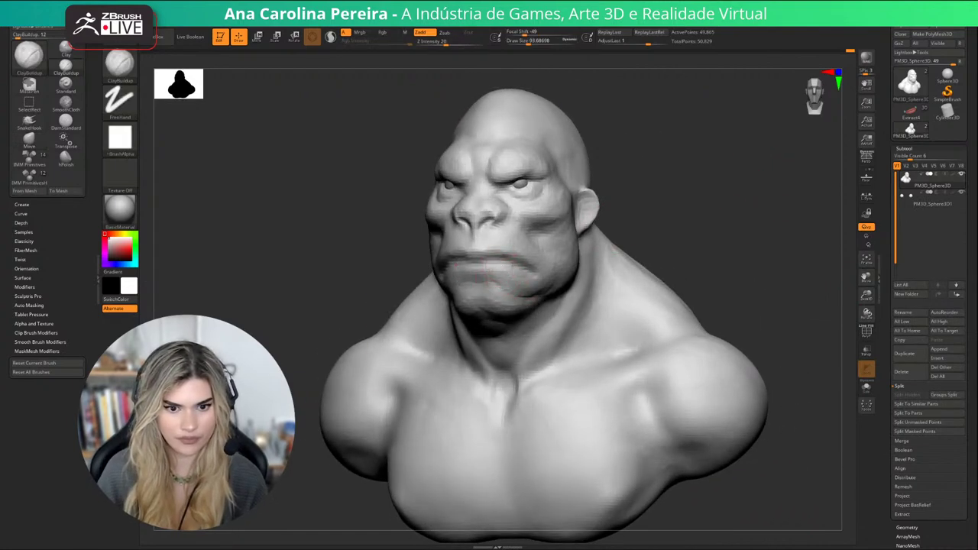
key("s")
right_click_drag(503, 273, 550, 246)
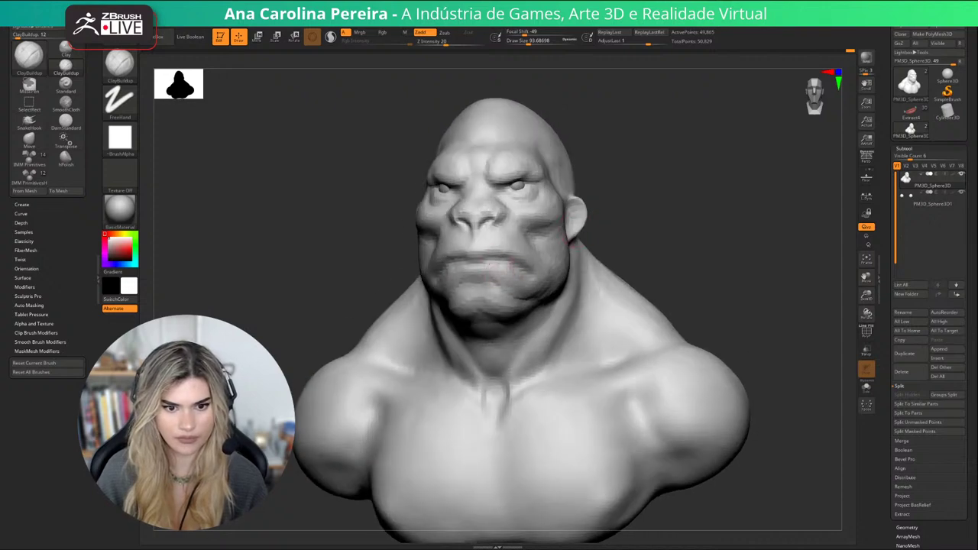
mouse_move(593, 251)
left_mouse_down()
mouse_move(627, 246)
mouse_move(597, 243)
left_mouse_up()
right_click_drag(558, 244, 656, 200)
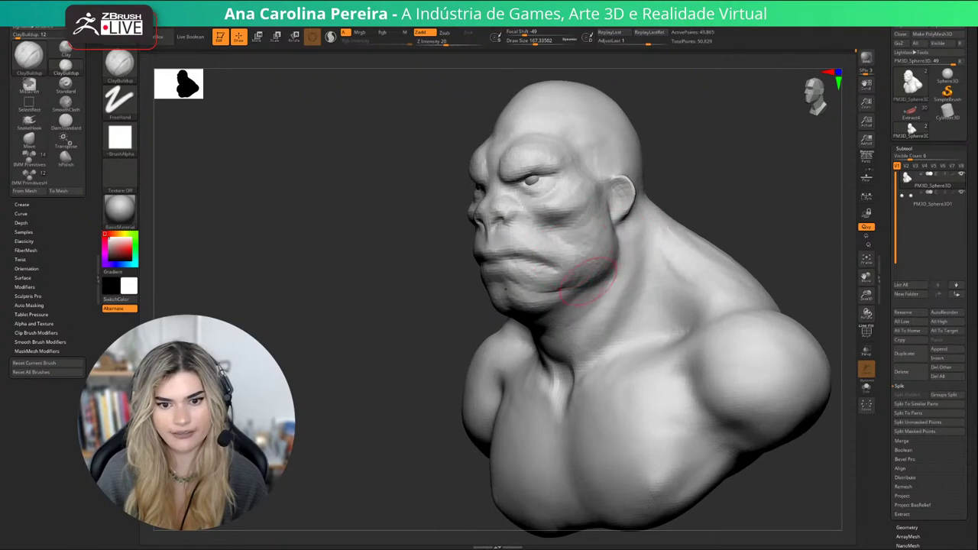
Add volume along the jawline and neck with a larger ClayBuildup brush, working from both sides of the bust.
right_click_drag(587, 279, 640, 247)
key("s")
left_click_drag(640, 248, 628, 247)
key("s")
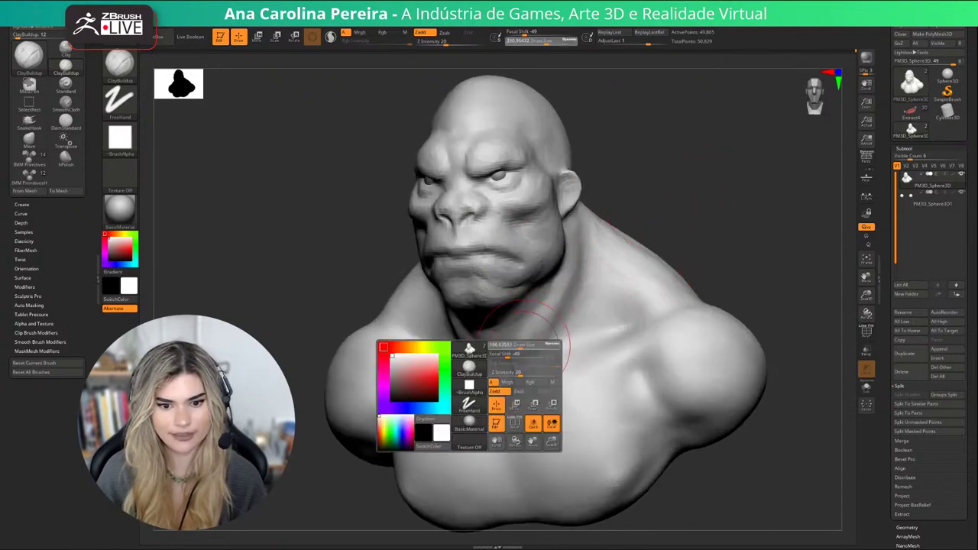
left_click_drag(526, 343, 520, 344)
mouse_move(573, 291)
right_mouse_down()
mouse_move(776, 222)
mouse_move(513, 272)
right_mouse_up()
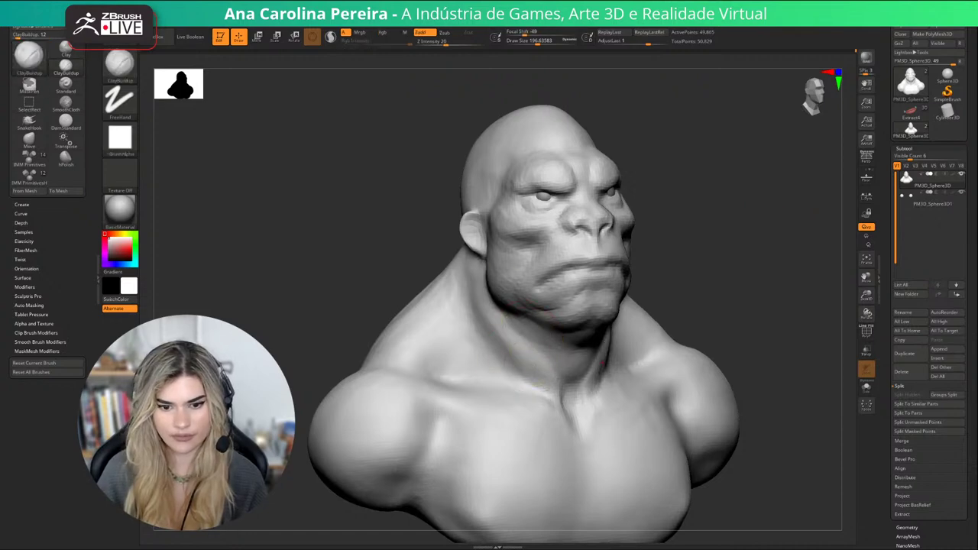
mouse_move(613, 354)
right_mouse_down()
mouse_move(672, 324)
mouse_move(650, 471)
mouse_move(720, 452)
right_mouse_up()
mouse_move(716, 164)
right_mouse_down("alt")
mouse_move(713, 210)
mouse_move(662, 212)
right_mouse_up("alt")
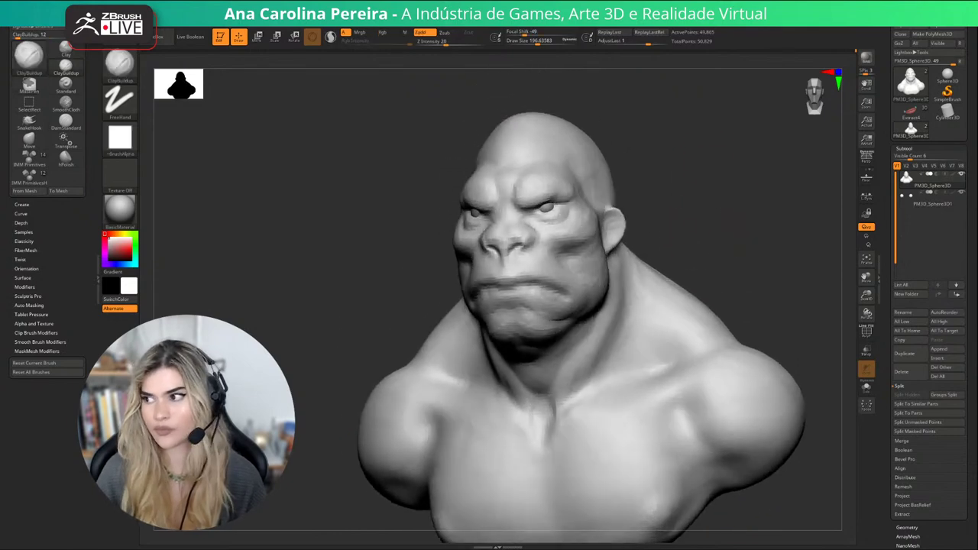
mouse_move(721, 197)
right_mouse_down()
mouse_move(725, 233)
mouse_move(655, 251)
right_mouse_up()
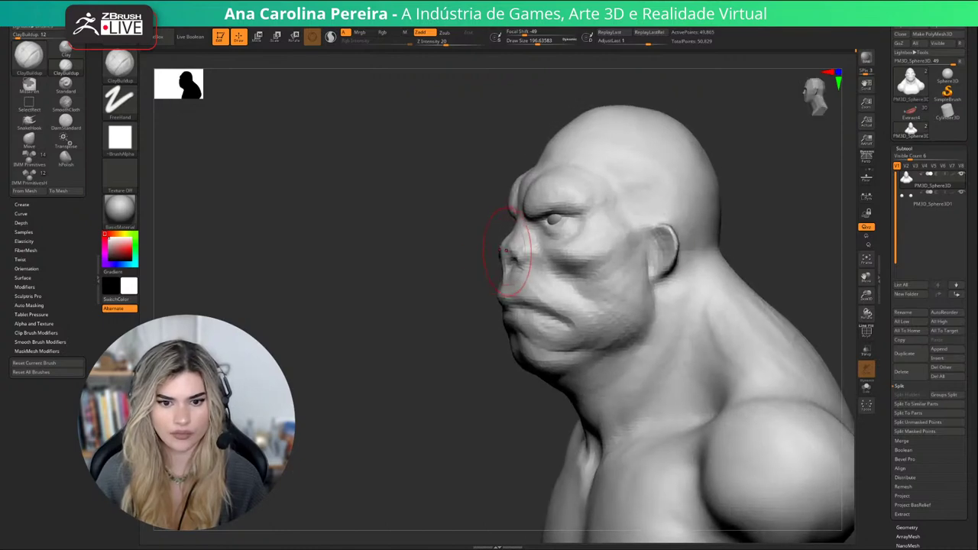
Reshape the nose tip and upper lip in profile with the Move brush.
key("b")
key("m")
key("v")
right_click_drag(405, 260, 405, 313, "ctrl")
right_click(406, 313)
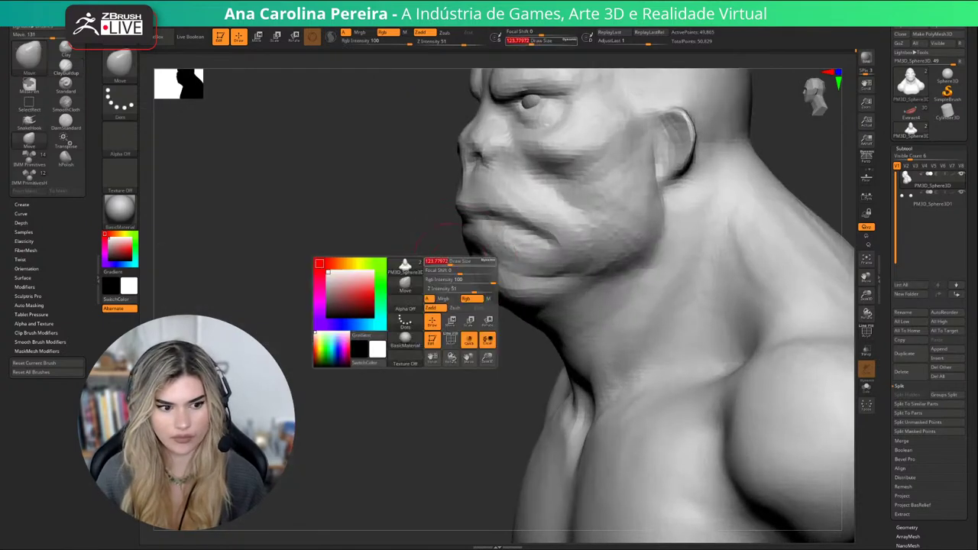
right_click_drag(443, 206, 456, 310, "alt")
left_click_drag(491, 214, 483, 206)
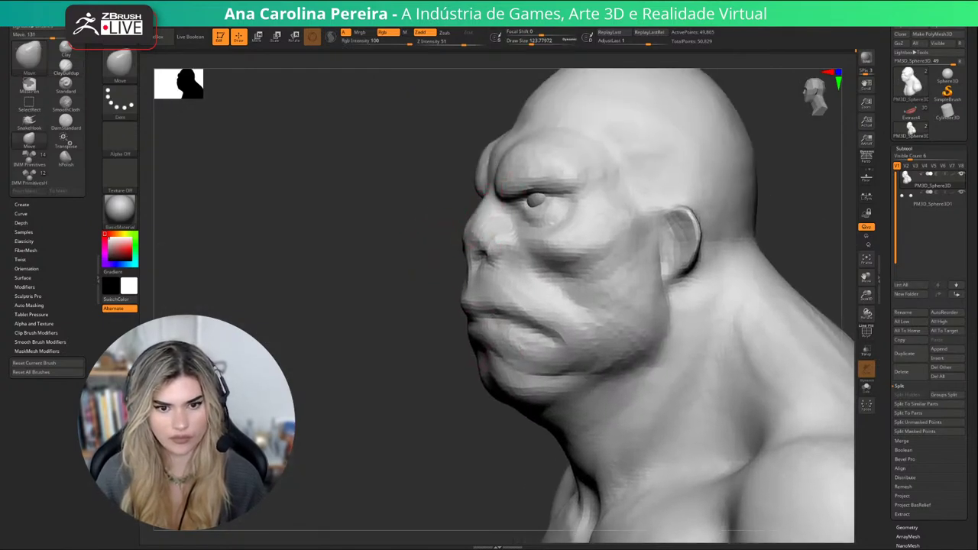
right_click_drag(469, 250, 539, 258)
mouse_move(501, 239)
left_mouse_down()
mouse_move(482, 240)
mouse_move(482, 259)
mouse_move(511, 267)
left_mouse_up()
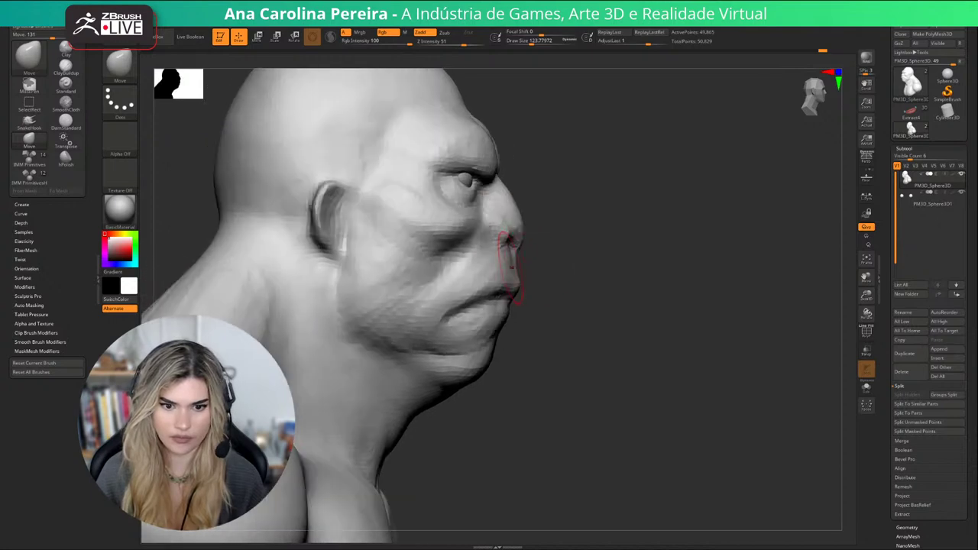
mouse_move(516, 270)
right_mouse_down()
mouse_move(398, 269)
mouse_move(550, 277)
right_mouse_up()
Adjust the outer eye corners and ears with the Move brush from both three-quarter sides.
key("space")
mouse_move(445, 263)
left_mouse_down()
mouse_move(425, 256)
mouse_move(438, 246)
mouse_move(425, 220)
left_mouse_up()
key("space")
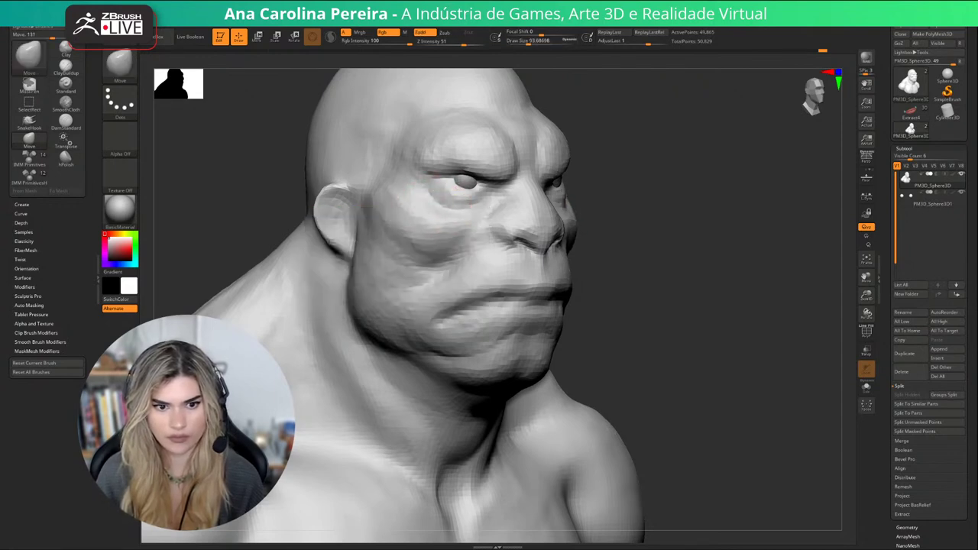
left_click_drag(616, 175, 577, 200)
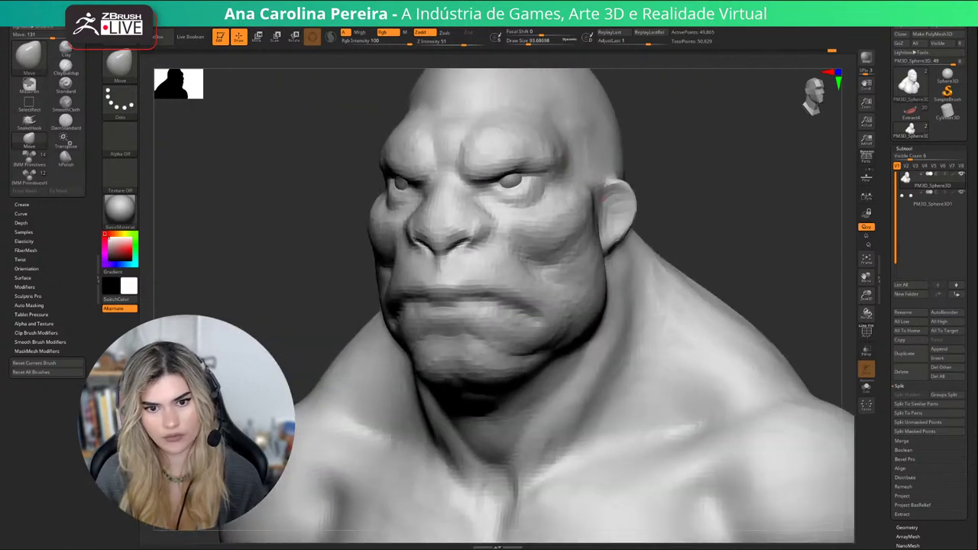
key("bracketright")
key("bracketright")
left_click_drag(682, 172, 764, 174)
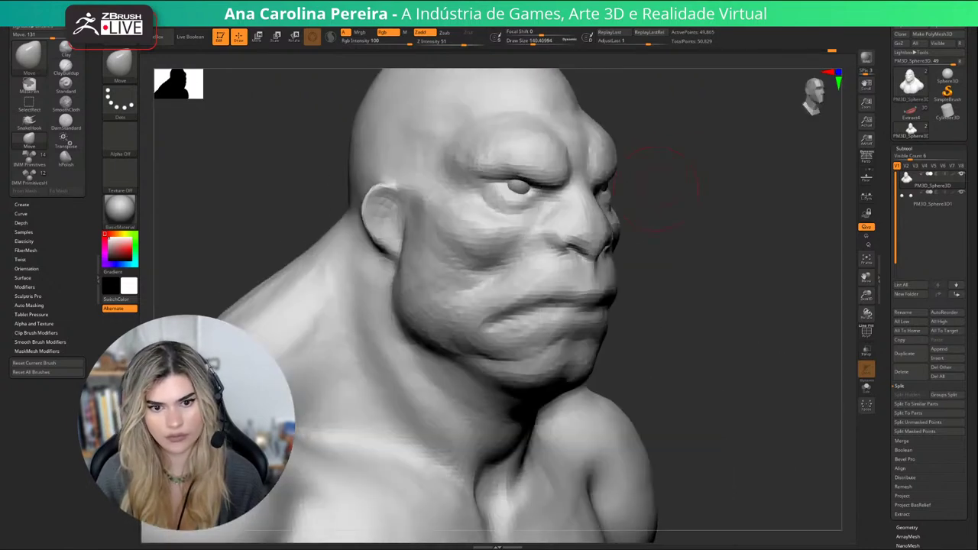
mouse_move(734, 252)
left_mouse_down("alt")
mouse_move(707, 172)
mouse_move(638, 177)
mouse_move(753, 182)
mouse_move(727, 229)
mouse_move(726, 291)
mouse_move(743, 252)
left_mouse_up("alt")
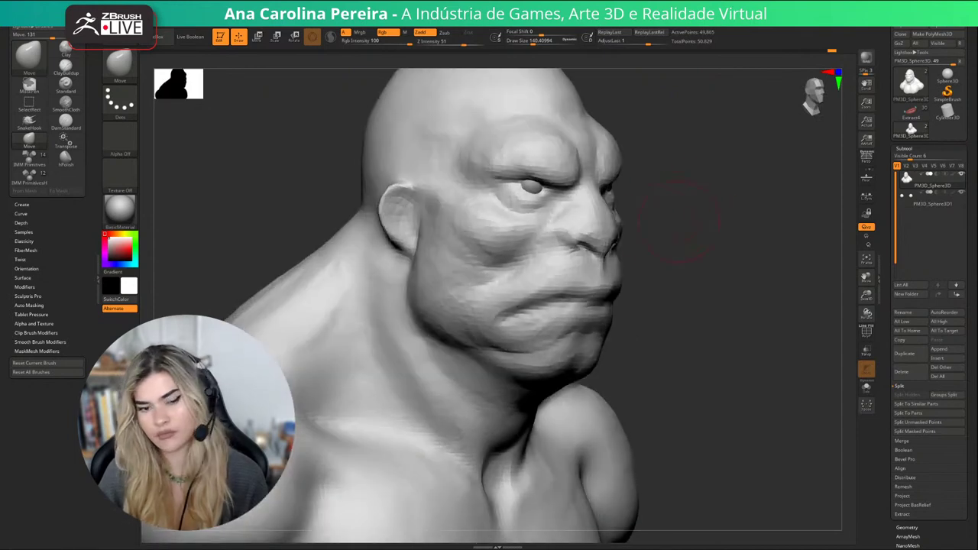
Reshape the forehead, temples and side of the skull with a larger Move brush.
left_click_drag(468, 188, 435, 172)
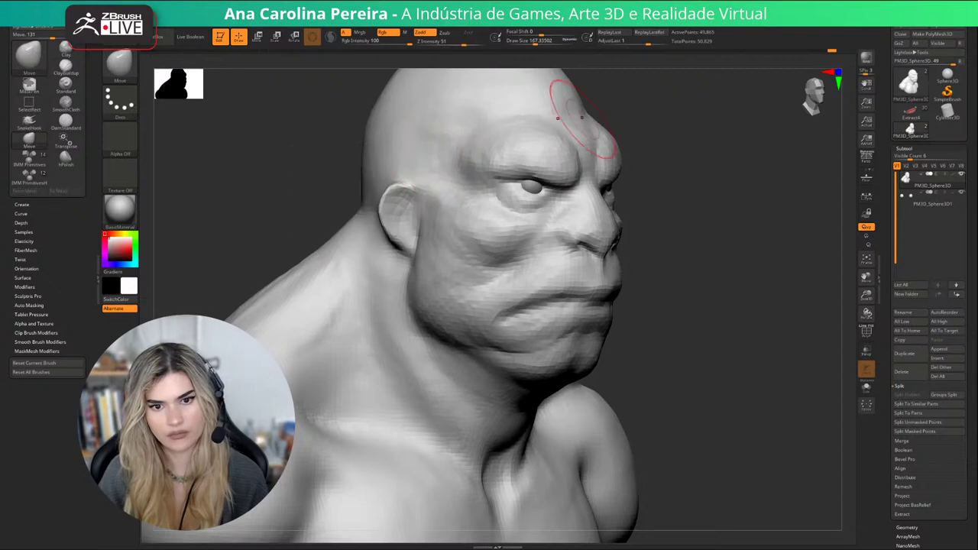
left_click_drag(746, 126, 627, 137)
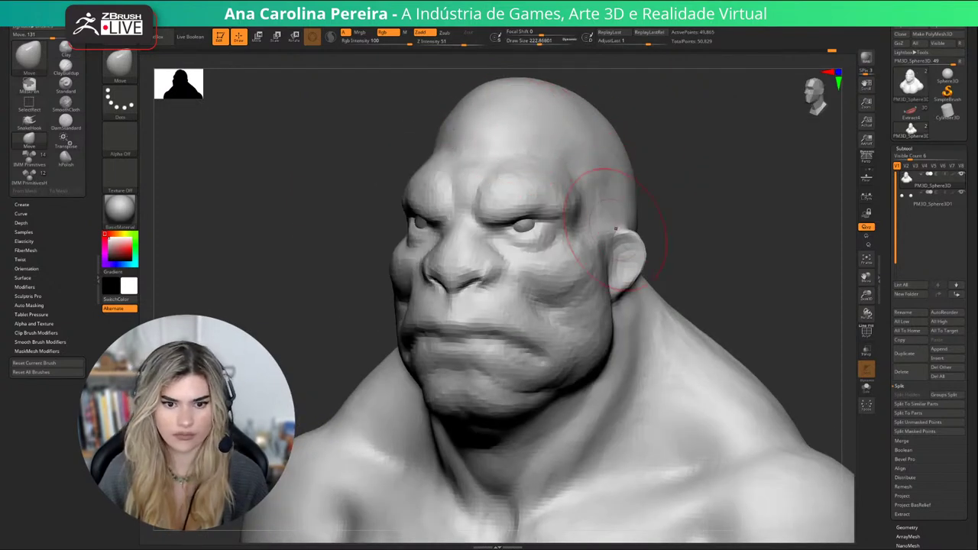
left_click_drag(672, 206, 692, 160)
left_click_drag(658, 245, 707, 191)
left_click_drag(707, 191, 745, 264)
mouse_move(684, 273)
left_mouse_down()
mouse_move(694, 278)
mouse_move(705, 264)
mouse_move(633, 273)
mouse_move(596, 306)
mouse_move(552, 315)
mouse_move(549, 304)
mouse_move(578, 286)
mouse_move(594, 297)
left_mouse_up()
Push the chin and lower lip into a stronger profile with a smaller Move brush.
key("space")
key("space")
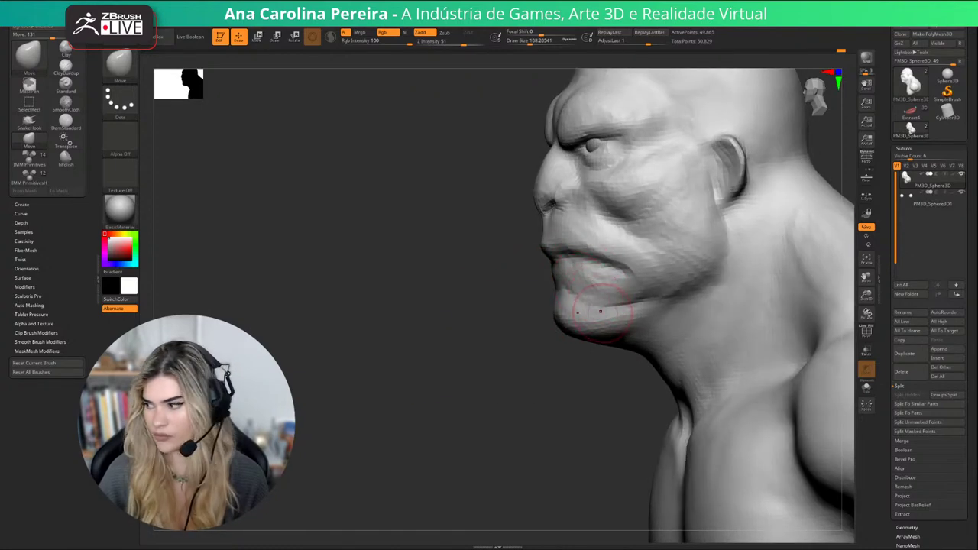
left_click_drag(549, 332, 508, 367, "alt")
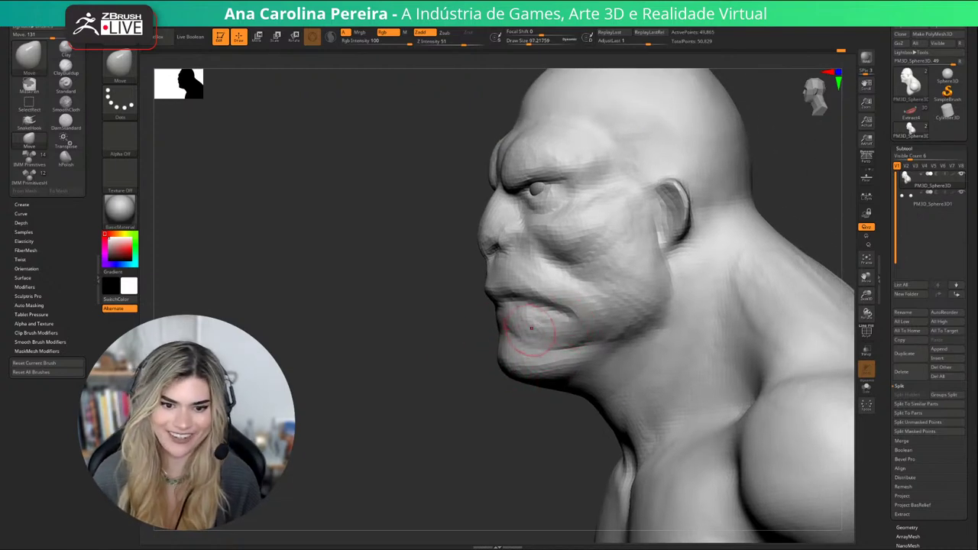
mouse_move(453, 333)
left_mouse_down()
mouse_move(489, 332)
mouse_move(505, 317)
left_mouse_up()
key("space")
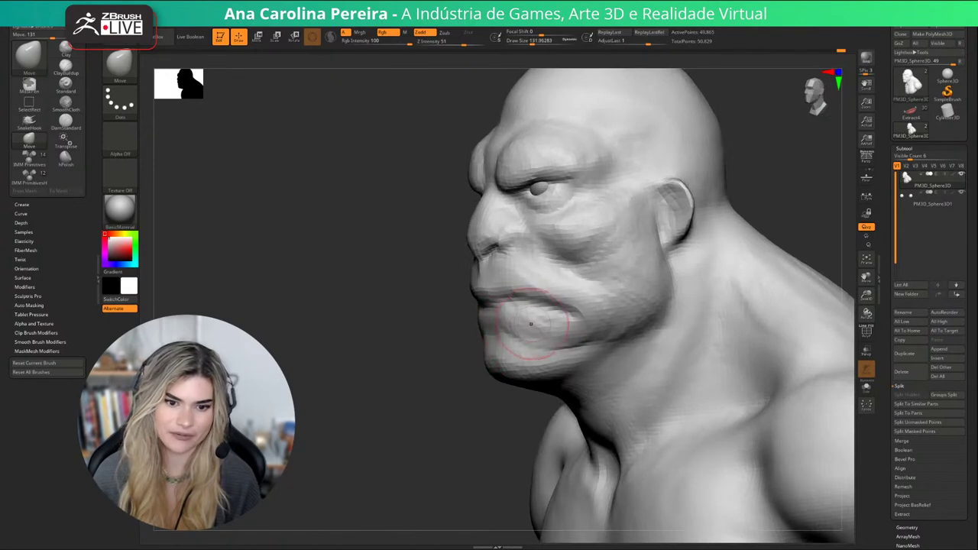
mouse_move(432, 334)
left_mouse_down()
mouse_move(547, 330)
mouse_move(544, 314)
mouse_move(676, 302)
left_mouse_up()
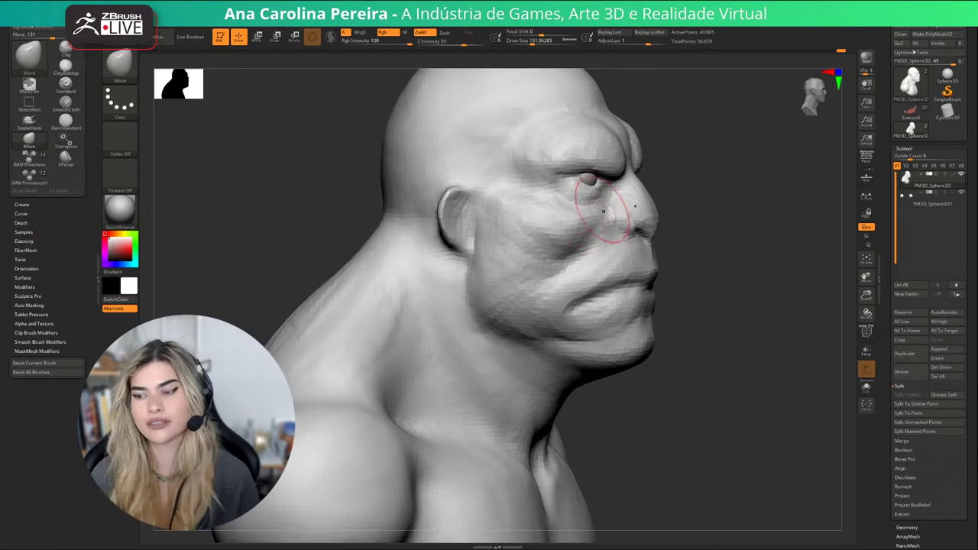
Refine the forehead and brow profile with the Move brush from the side view.
left_click_drag(687, 294, 692, 284)
left_click_drag(639, 145, 651, 191, "alt")
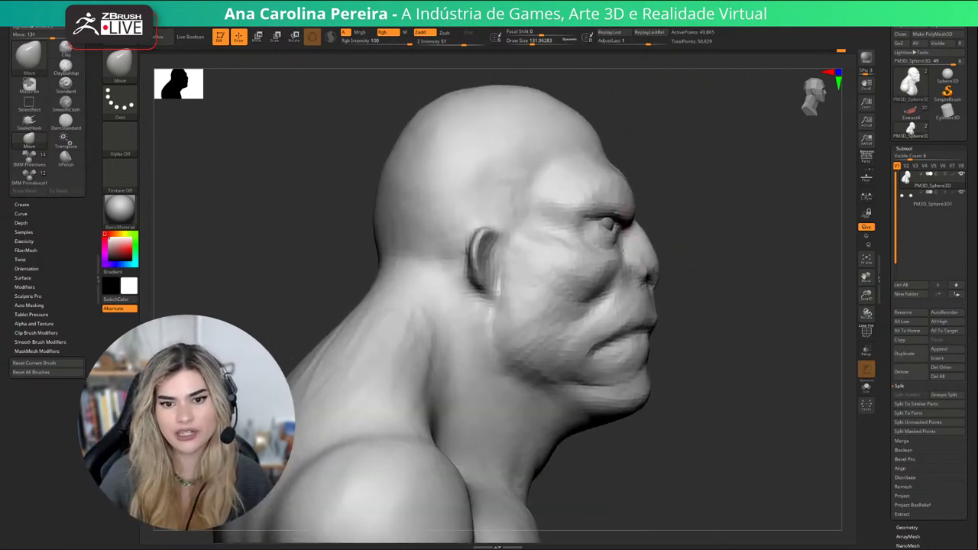
key("space")
left_click_drag(616, 245, 621, 245)
left_click_drag(642, 172, 633, 163)
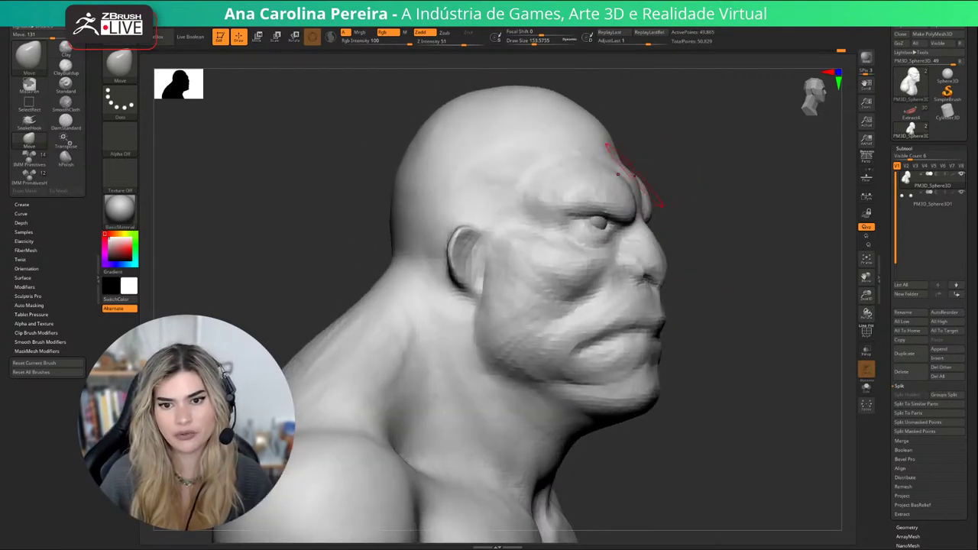
mouse_move(707, 183)
left_mouse_down()
mouse_move(655, 191)
mouse_move(622, 177)
left_mouse_up()
left_click_drag(694, 158, 761, 163)
Build up the brow ridges and outer temples with the ClayBuildup brush and smooth the transitions.
key("b")
key("c")
key("b")
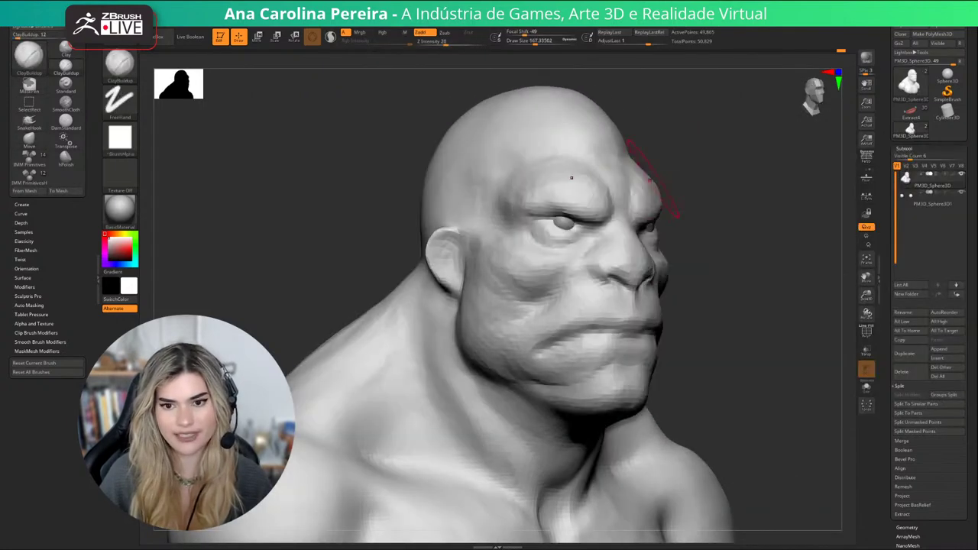
left_click_drag(618, 187, 600, 184)
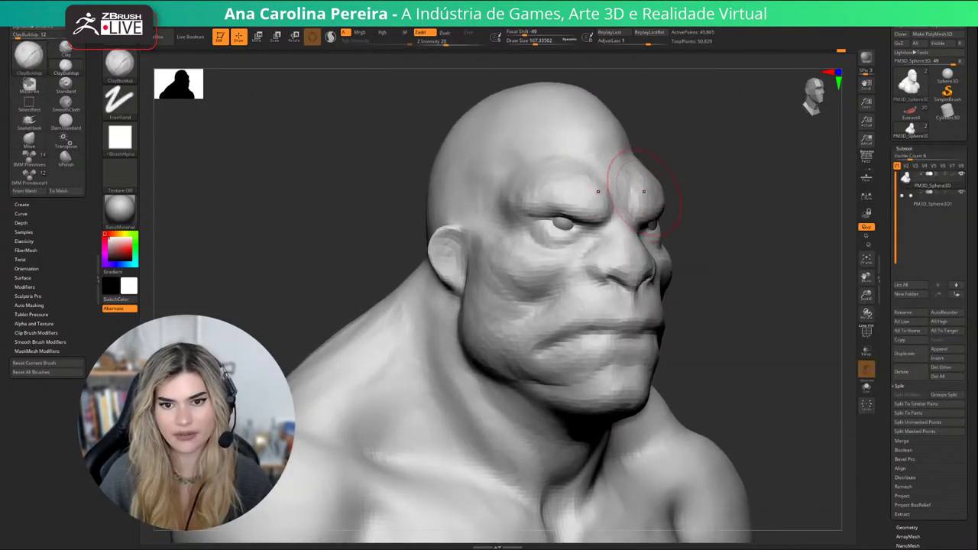
left_click_drag(707, 185, 644, 191)
left_click_drag(734, 167, 666, 170)
right_click_drag(667, 170, 662, 164)
left_click_drag(682, 148, 711, 174, "shift")
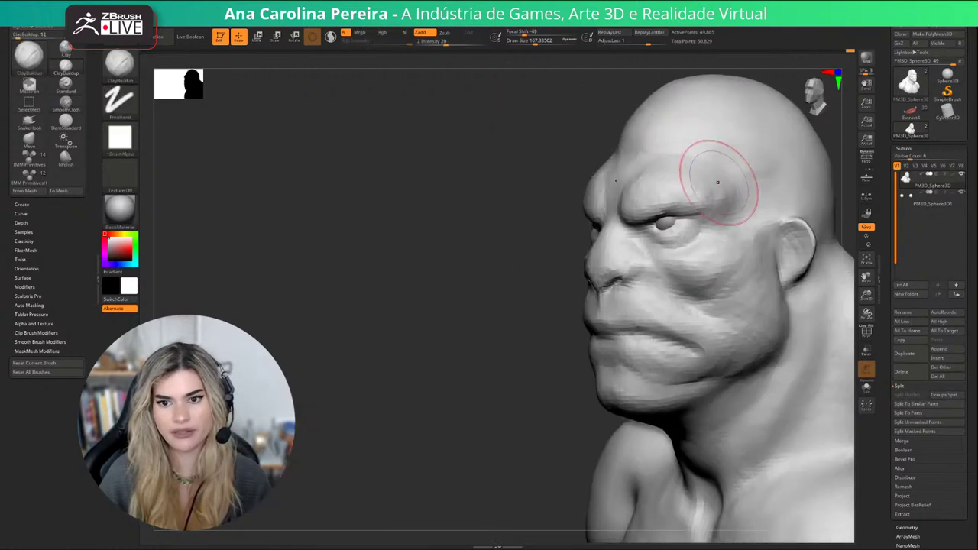
mouse_move(726, 191)
right_mouse_down()
mouse_move(788, 235)
mouse_move(669, 215)
mouse_move(697, 264)
mouse_move(673, 229)
right_mouse_up()
Reshape the chest and lower shoulder silhouette in side view with a very large Move brush.
key("space")
key("b")
key("m")
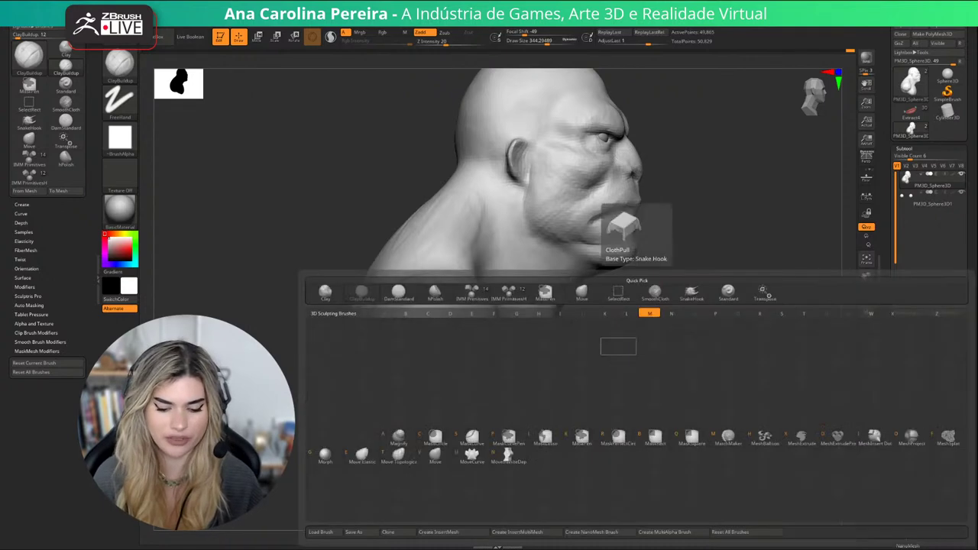
key("v")
key("space")
right_click_drag(551, 342, 587, 348)
key("bracketright")
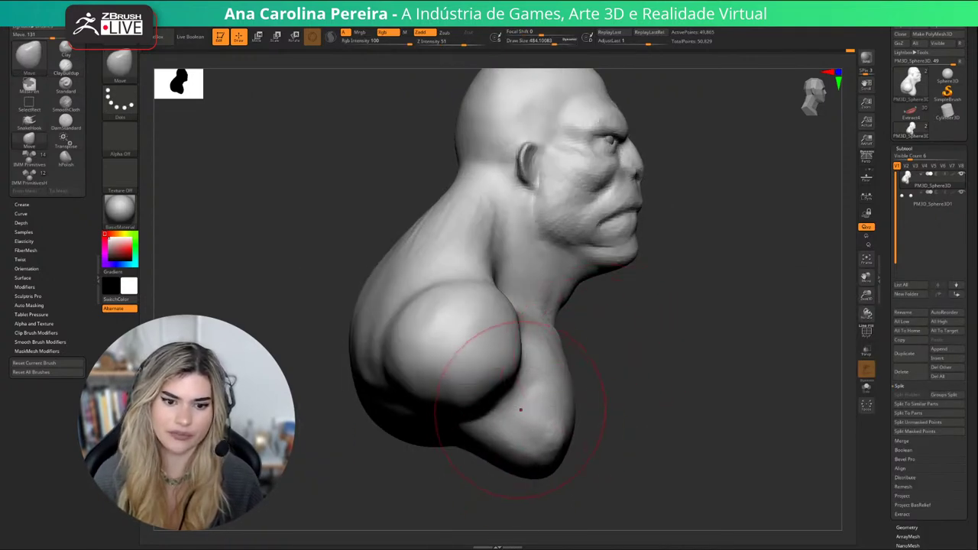
left_click_drag(494, 389, 499, 408)
key("space")
left_click(452, 288)
mouse_move(480, 329)
left_mouse_down()
mouse_move(473, 321)
mouse_move(404, 328)
mouse_move(370, 357)
left_mouse_up()
Refine the shoulder masses and upper-arm ends with the Move brush from back, side and three-quarter views.
right_click_drag(370, 355, 430, 353)
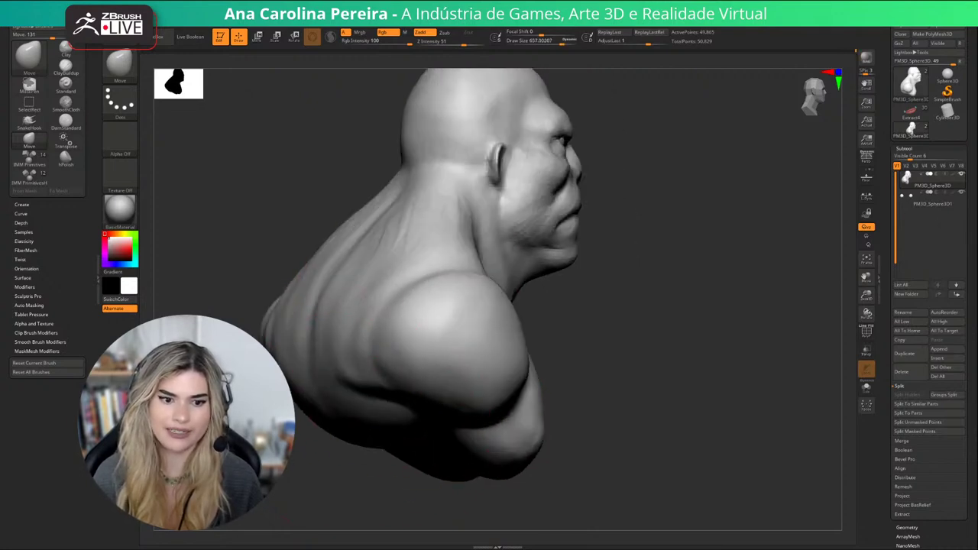
right_click_drag(539, 277, 486, 282)
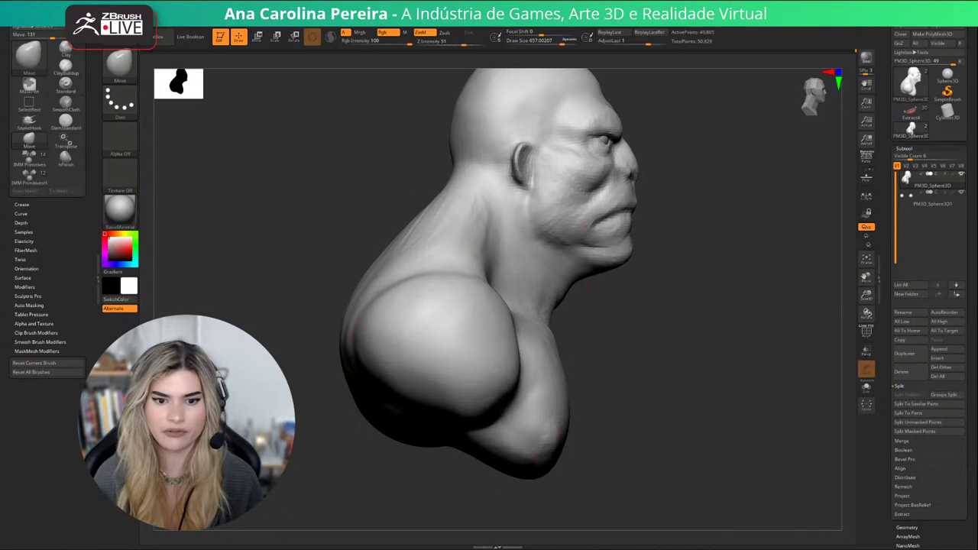
right_click_drag(592, 333, 527, 335)
key("space")
left_click(460, 390)
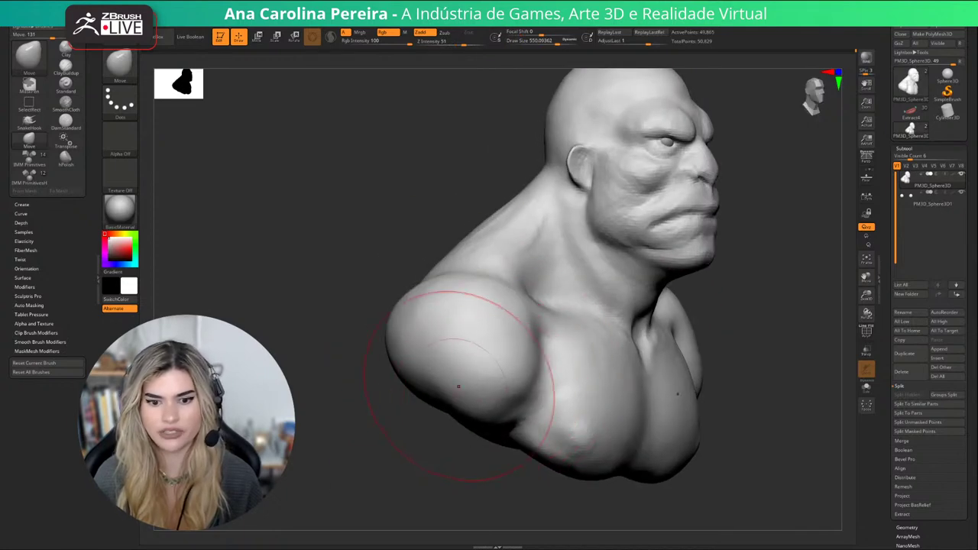
right_click_drag(442, 421, 366, 433)
key("space")
left_click(414, 389)
right_click_drag(375, 384, 430, 378)
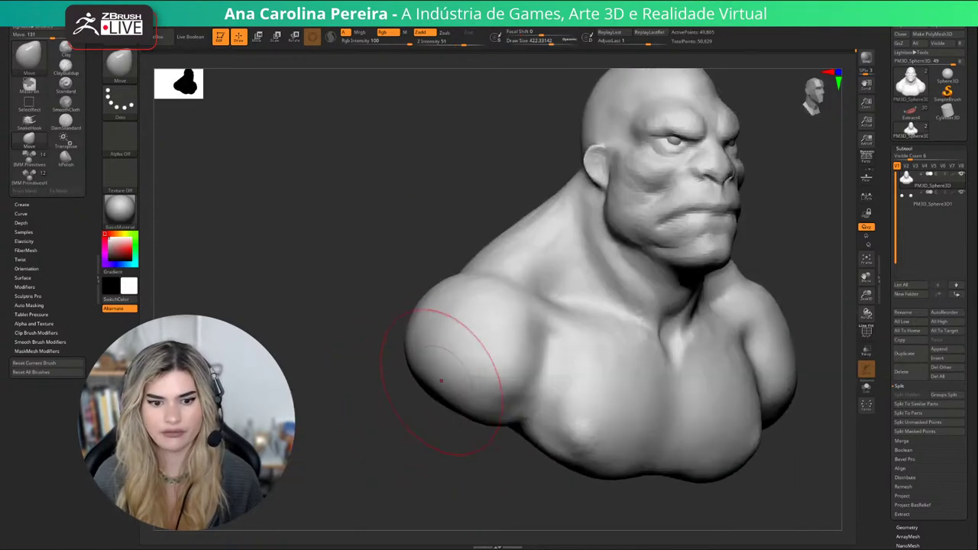
left_click_drag(441, 381, 430, 392)
right_click_drag(487, 393, 439, 386)
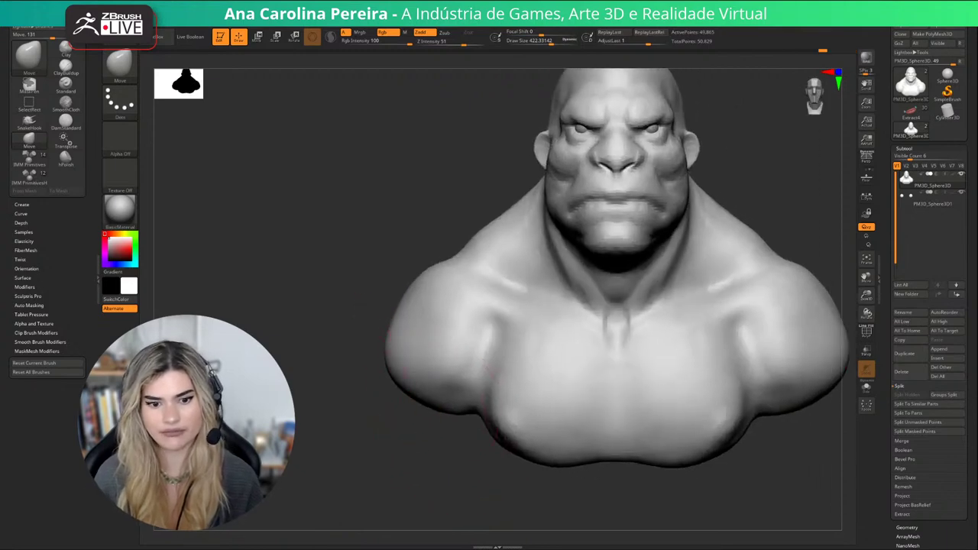
Try adjusting the lower face profile with the Move brush in side view and undo the stroke.
right_click_drag(441, 426, 445, 459)
right_click_drag(489, 436, 499, 463, "ctrl")
right_click_drag(499, 463, 584, 476)
right_click_drag(585, 405, 572, 532, "alt")
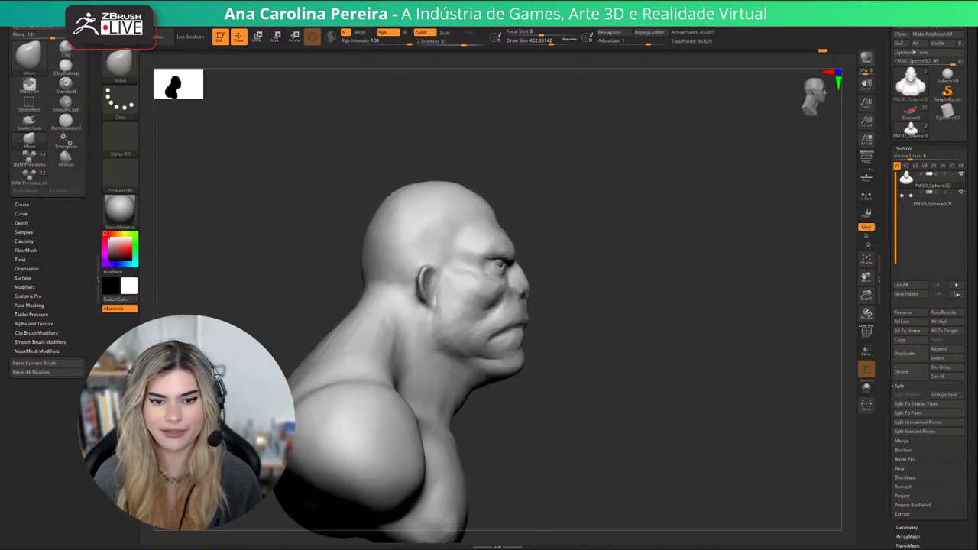
right_click_drag(572, 458, 581, 509, "ctrl")
right_click_drag(589, 420, 612, 500, "alt")
right_click_drag(611, 501, 577, 495)
left_click_drag(674, 354, 656, 365)
key("ctrl+z")
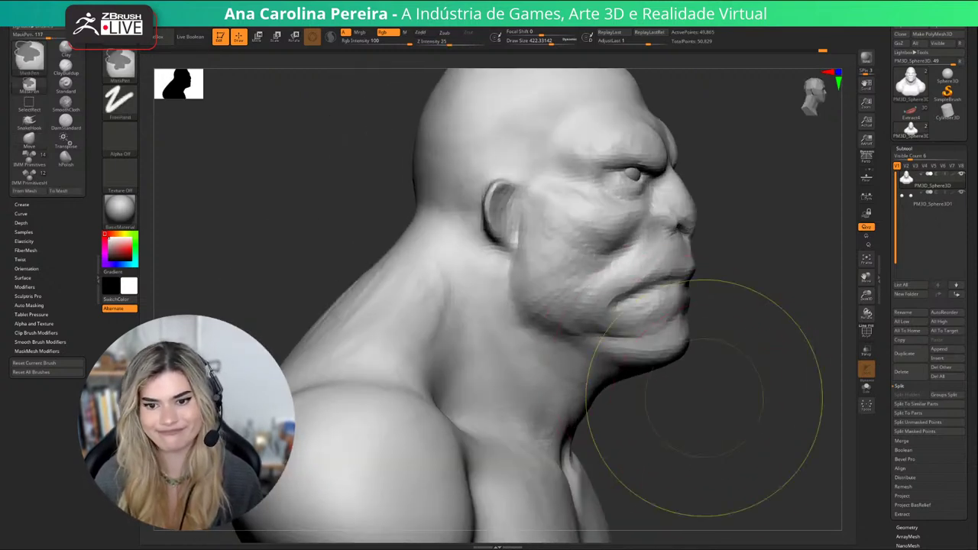
mouse_move(704, 399)
right_mouse_down()
mouse_move(659, 402)
mouse_move(676, 391)
mouse_move(672, 423)
right_mouse_up()
right_click(662, 380)
right_click_drag(671, 424, 702, 425)
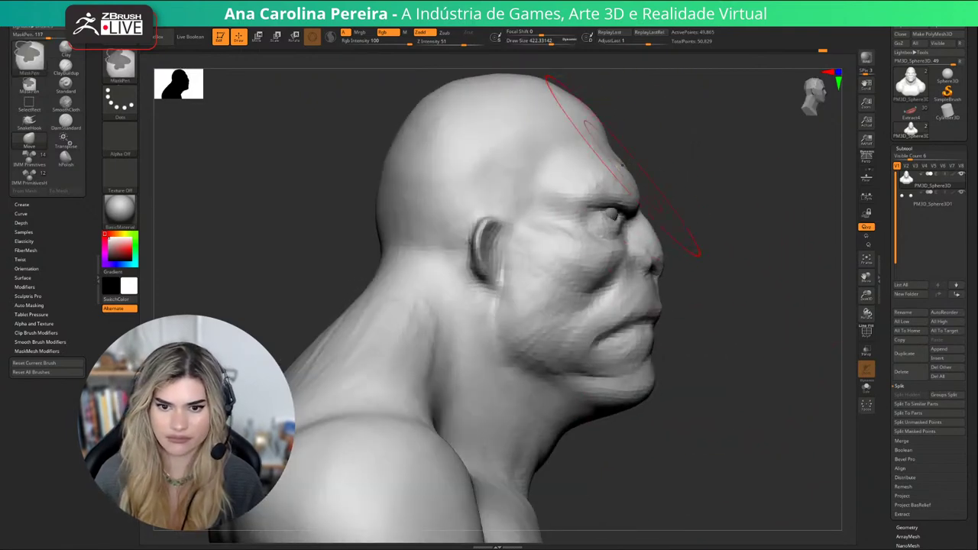
Reshape the crown and forehead profile in side view with the Move brush at a draw size of about 611.
left_click_drag(627, 165, 611, 169)
key("ctrl+z")
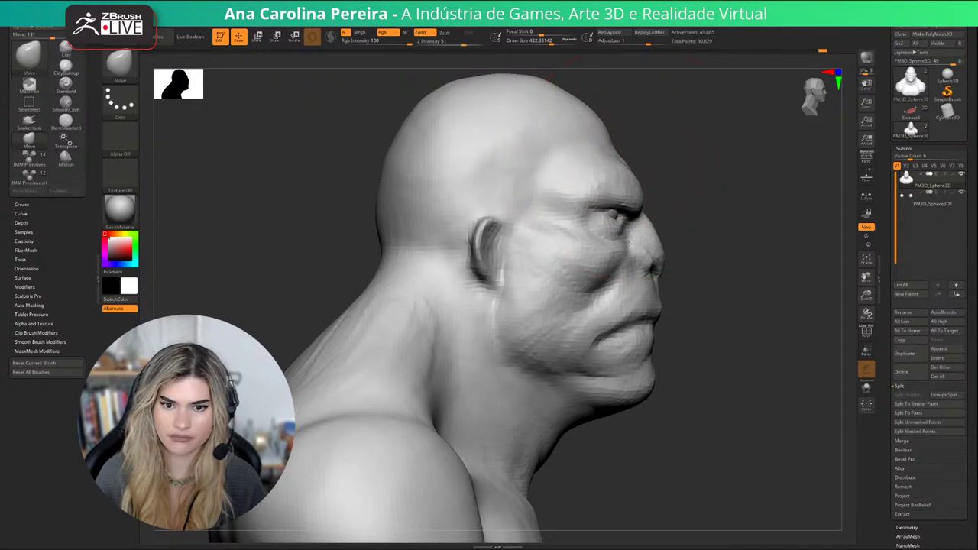
right_click_drag(639, 149, 644, 187, "alt")
key("space")
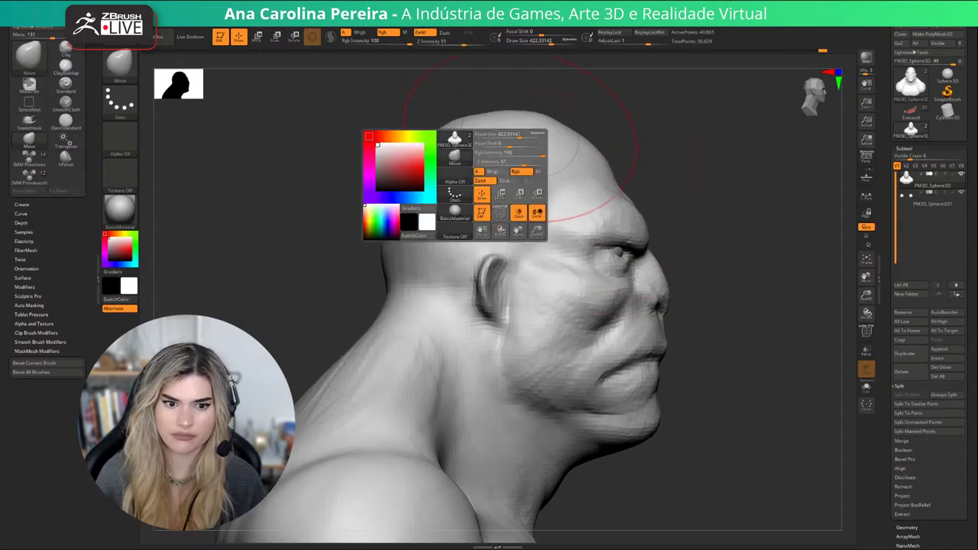
mouse_move(515, 145)
left_mouse_down()
mouse_move(525, 145)
mouse_move(490, 129)
mouse_move(485, 140)
mouse_move(464, 134)
left_mouse_up()
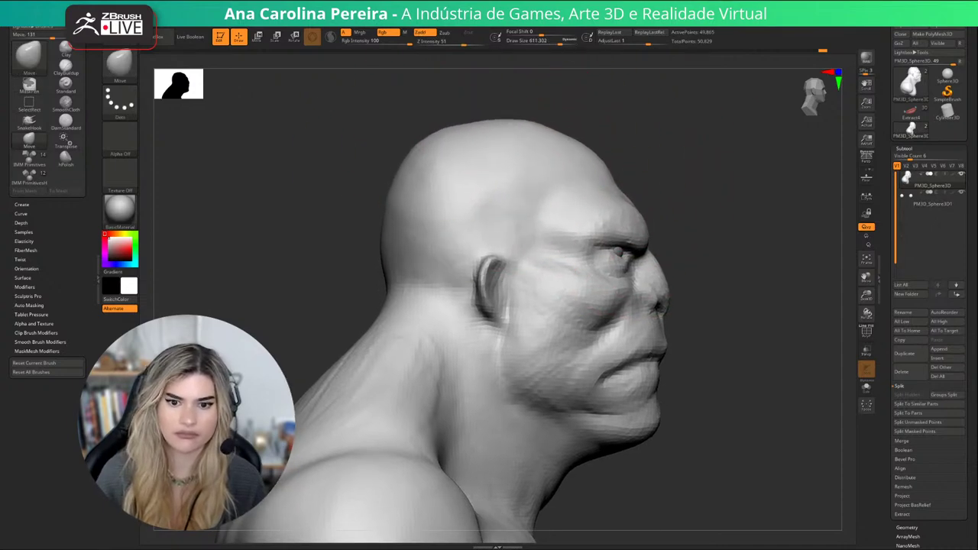
right_click_drag(722, 149, 572, 133)
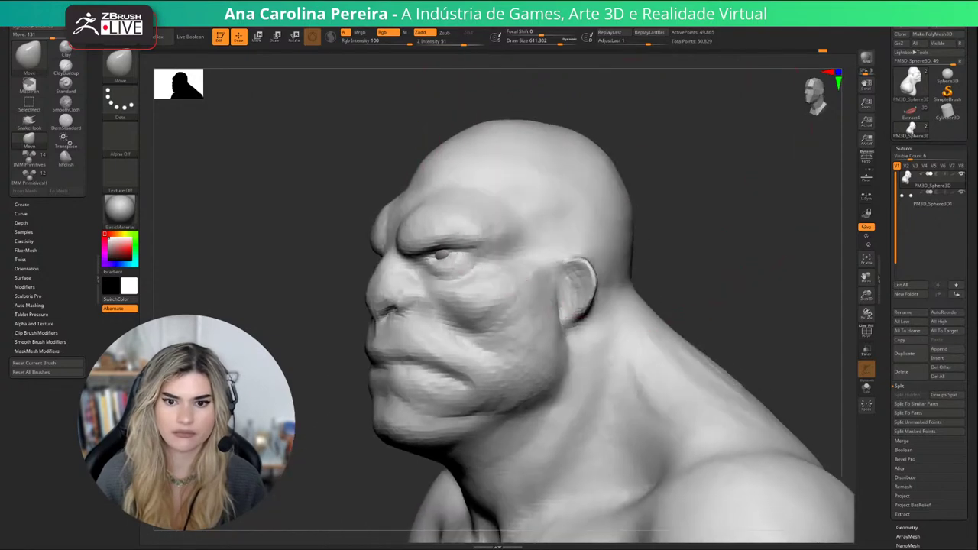
Adjust the throat and front neck contour below the jaw in side view with a Move brush of about 299 draw size.
key("s")
left_click_drag(707, 196, 688, 196)
mouse_move(653, 193)
right_mouse_down()
mouse_move(636, 189)
mouse_move(761, 193)
mouse_move(799, 202)
mouse_move(780, 216)
mouse_move(794, 217)
right_mouse_up()
key("f")
right_click_drag(772, 379, 724, 387)
mouse_move(724, 388)
right_mouse_down("alt")
mouse_move(682, 332)
mouse_move(667, 335)
right_mouse_up("alt")
key("space")
left_click_drag(671, 337, 659, 336)
right_click_drag(650, 347, 493, 343)
key("space")
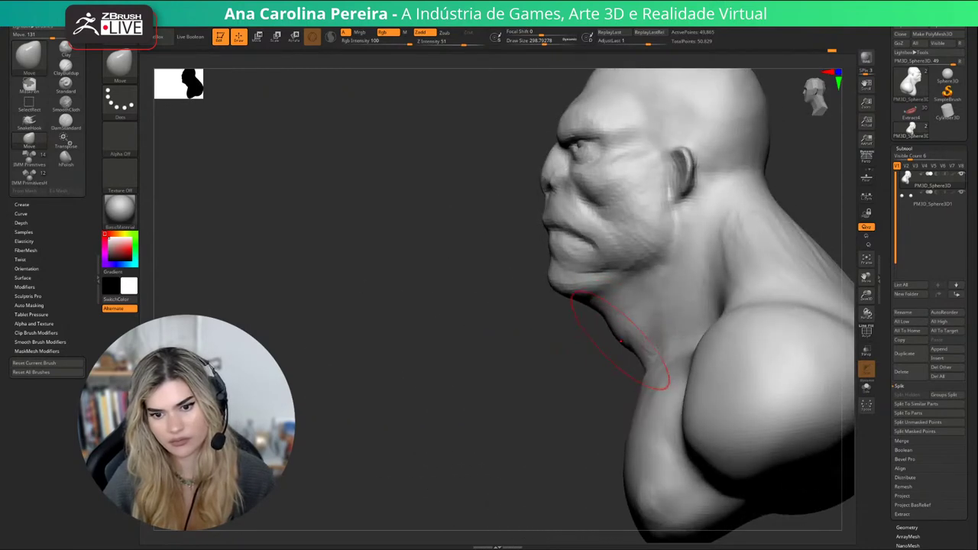
Reshape the trapezius slope between neck and shoulders with the Move brush at a draw size of about 422.
right_click_drag(631, 352, 549, 369, "alt")
key("space")
left_click_drag(685, 230, 692, 234)
mouse_move(697, 239)
right_mouse_down()
mouse_move(678, 245)
mouse_move(764, 244)
mouse_move(751, 249)
right_mouse_up()
key("shift")
left_click_drag(695, 276, 700, 263)
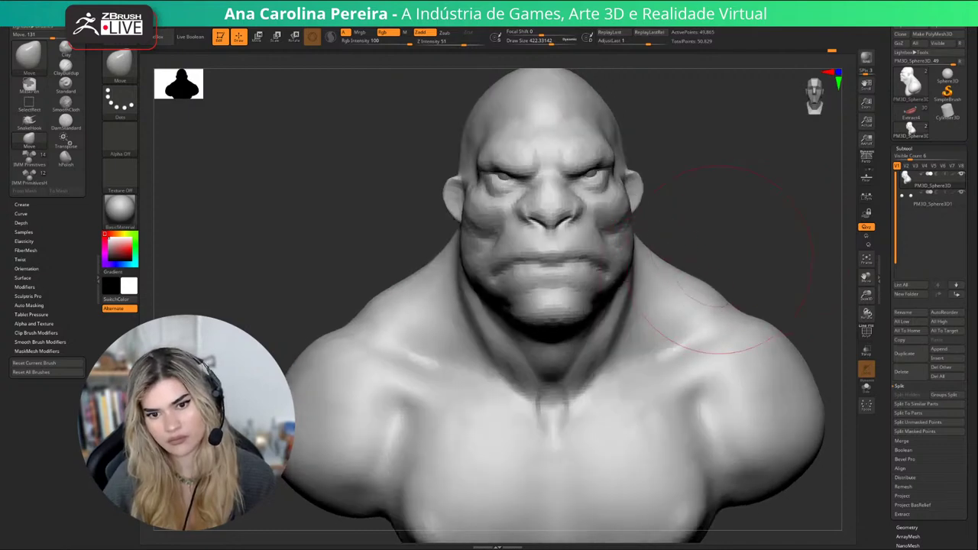
right_click_drag(732, 255, 706, 252)
mouse_move(683, 264)
left_mouse_down()
mouse_move(677, 254)
mouse_move(710, 279)
left_mouse_up()
right_click_drag(748, 266, 724, 280)
right_click_drag(725, 329, 673, 413)
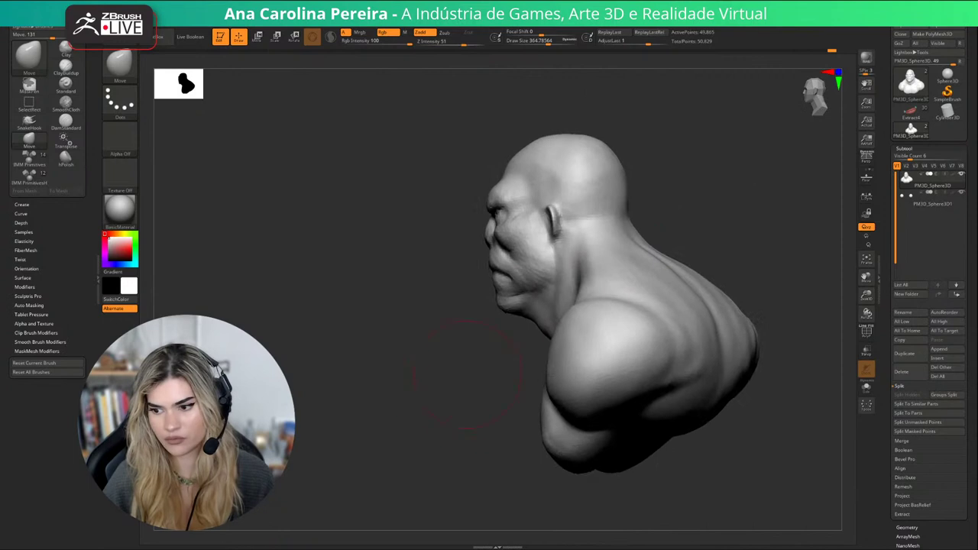
right_click_drag(612, 443, 660, 457)
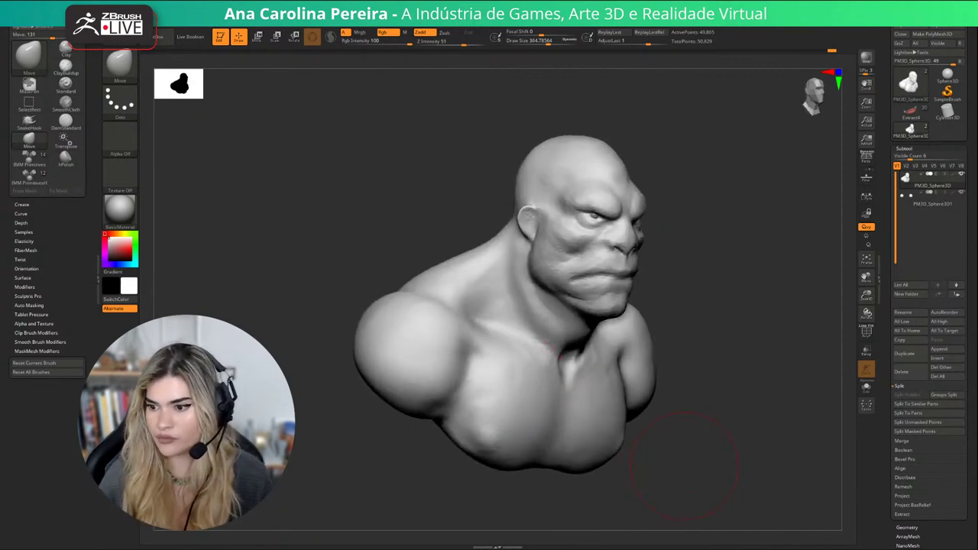
right_click_drag(692, 454, 585, 460)
right_click_drag(730, 478, 713, 491)
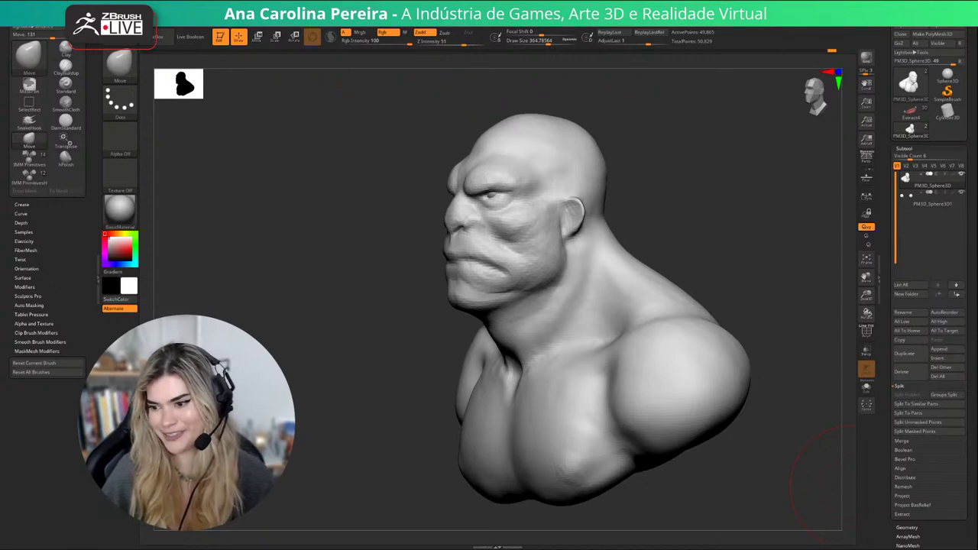
left_click_drag(822, 478, 764, 468)
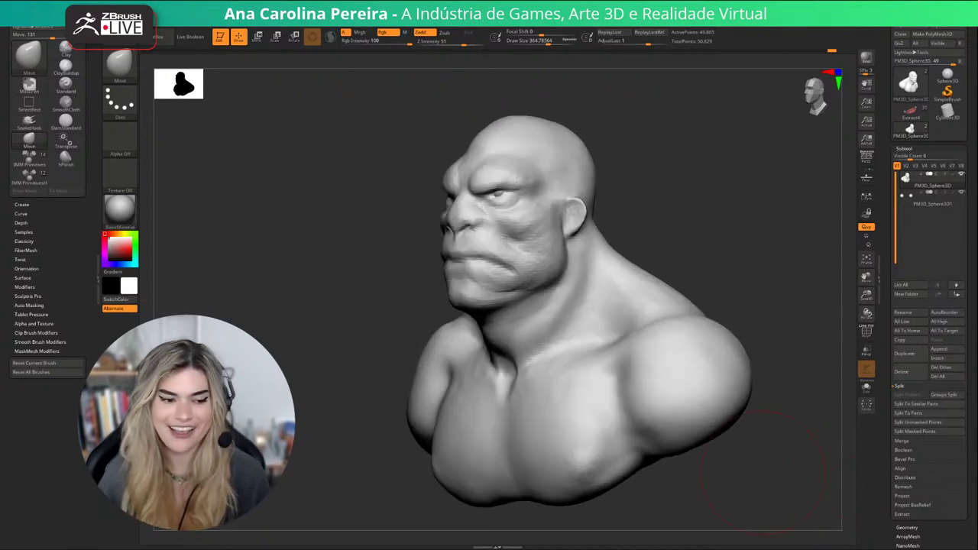
Build up the pit of the neck and inner collarbone ends with the ClayBuildup brush at a draw size of about 140.
mouse_move(738, 163)
left_mouse_down()
mouse_move(807, 183)
mouse_move(756, 219)
mouse_move(749, 197)
mouse_move(749, 210)
left_mouse_up()
key("b")
key("c")
key("b")
key("space")
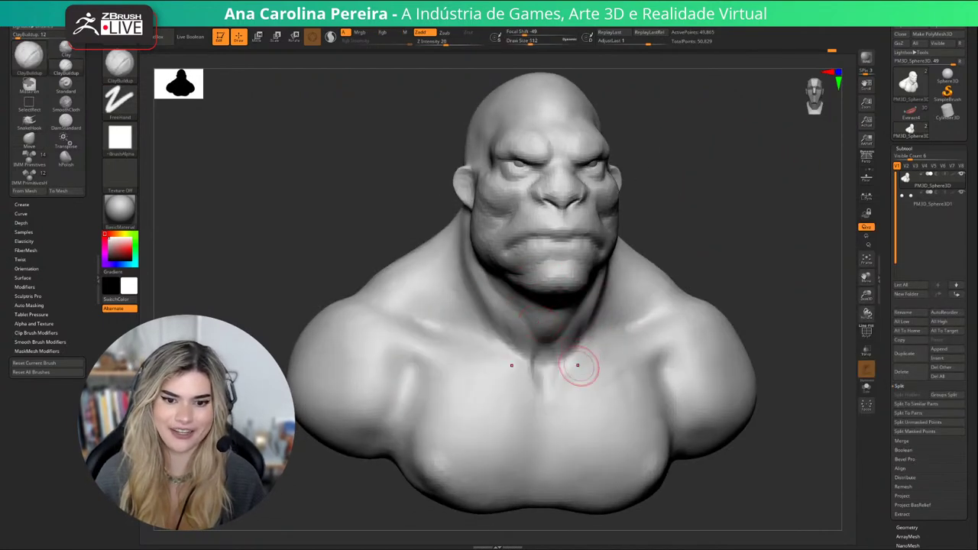
left_click_drag(544, 348, 553, 371)
mouse_move(674, 250)
left_mouse_down()
mouse_move(692, 253)
mouse_move(626, 249)
left_mouse_up()
key("space")
left_click_drag(599, 318, 603, 318)
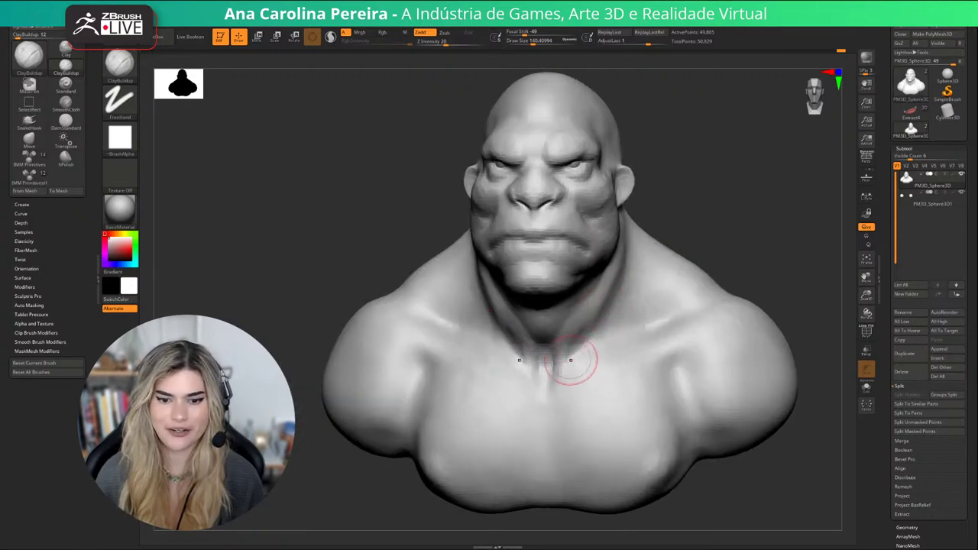
Examine the bust's head, neck, chest and shoulder proportions from both three-quarter views.
mouse_move(706, 256)
left_mouse_down("alt")
mouse_move(689, 217)
mouse_move(667, 215)
left_mouse_up("alt")
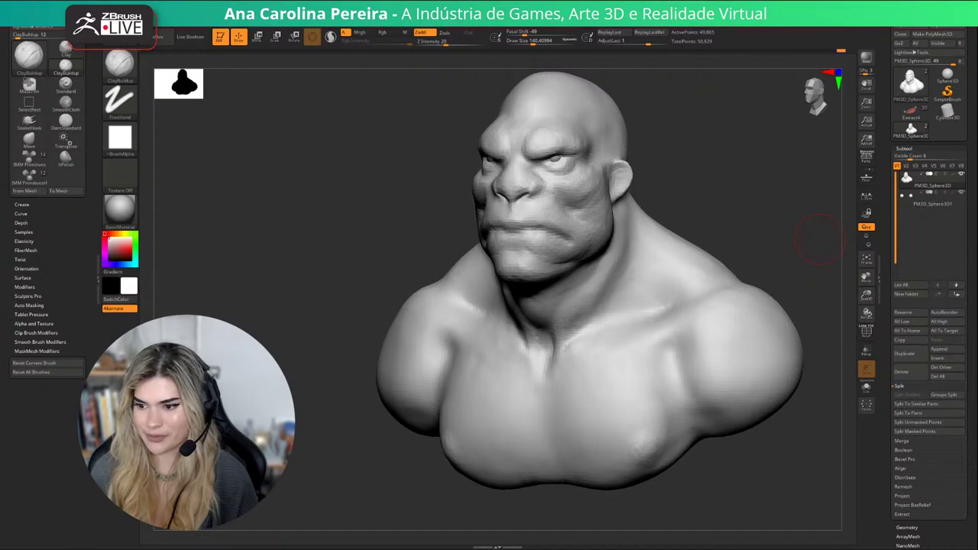
left_click_drag(819, 238, 795, 240)
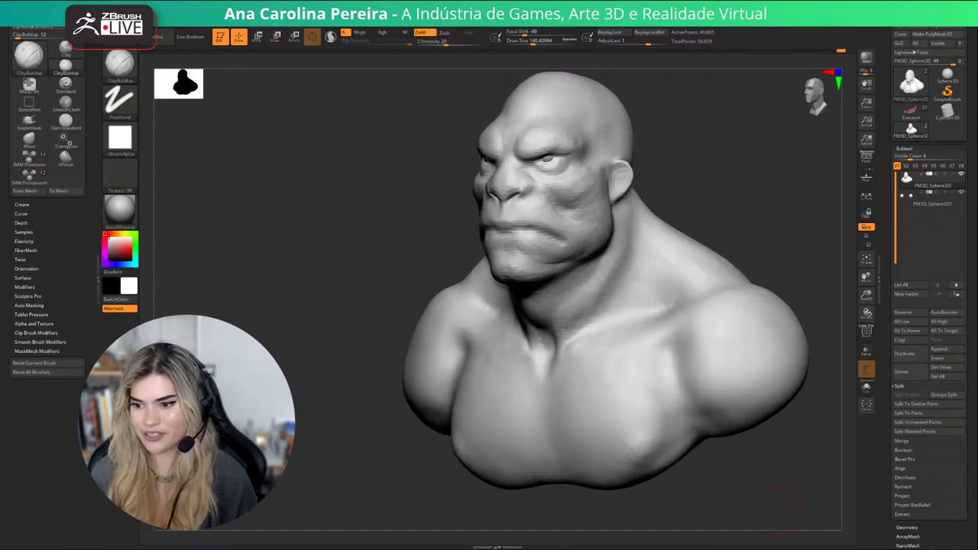
left_click_drag(742, 483, 697, 474, "alt")
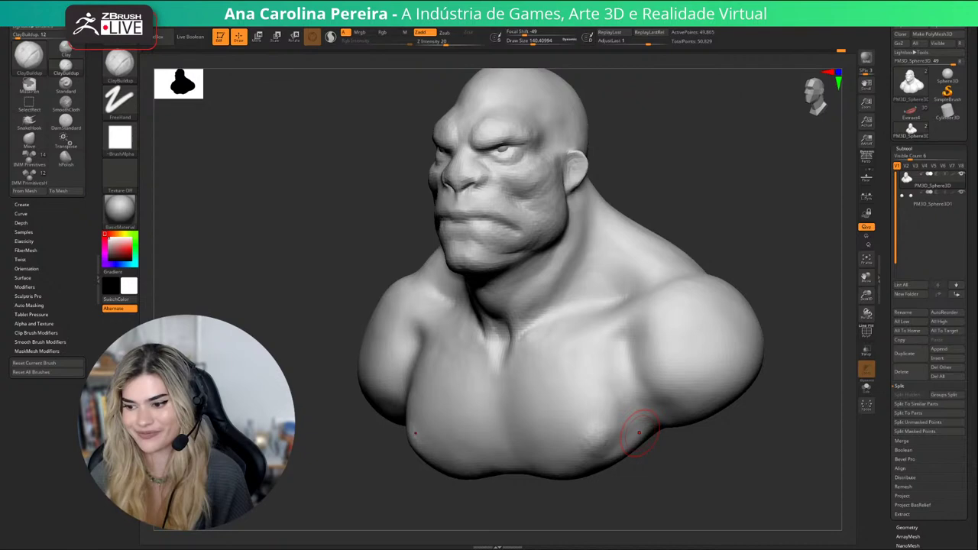
mouse_move(711, 464)
left_mouse_down()
mouse_move(681, 463)
mouse_move(734, 447)
left_mouse_up()
mouse_move(734, 447)
left_mouse_down()
mouse_move(700, 459)
mouse_move(741, 451)
mouse_move(715, 449)
mouse_move(727, 478)
left_mouse_up()
left_click_drag(726, 428, 765, 400)
key("b")
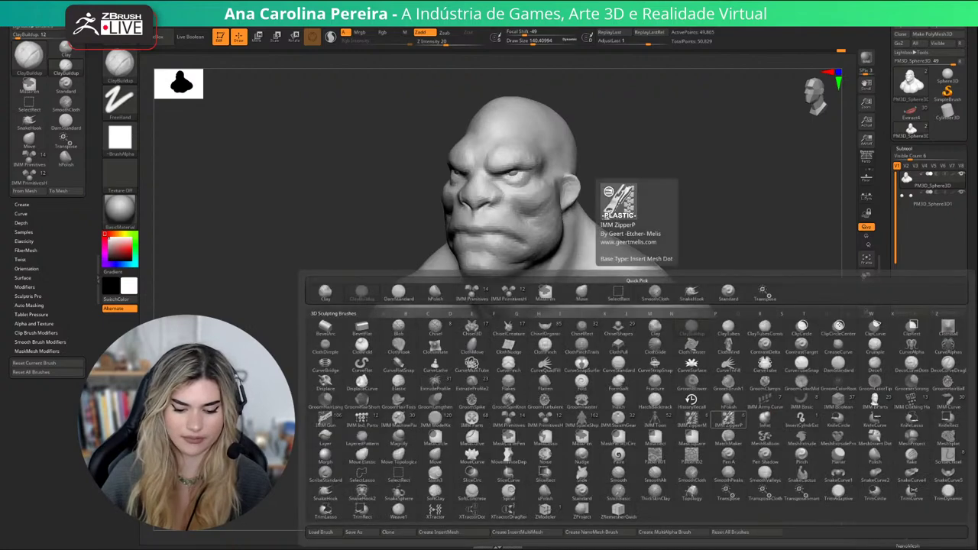
left_click(597, 296)
left_click_drag(649, 170, 625, 257, "alt")
left_click_drag(650, 207, 641, 201)
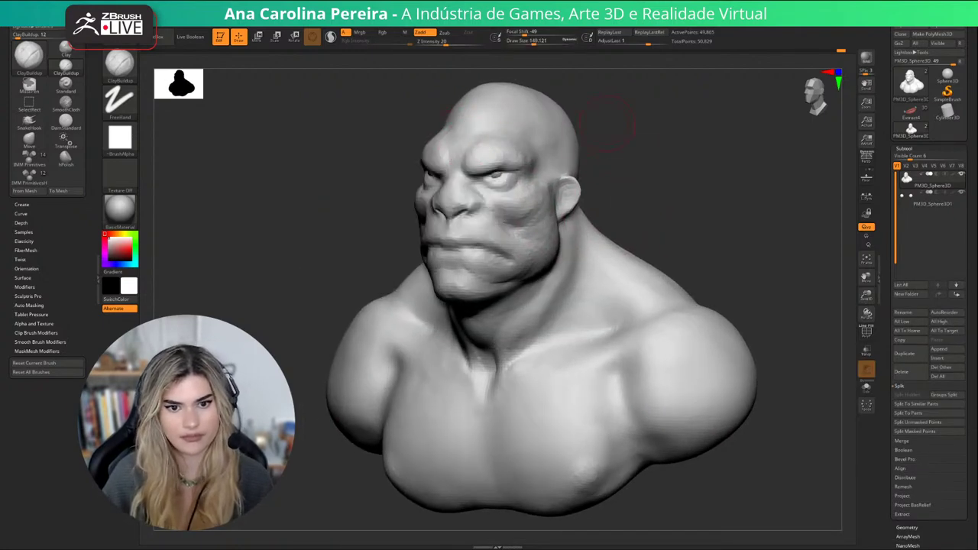
right_click_drag(608, 122, 525, 136)
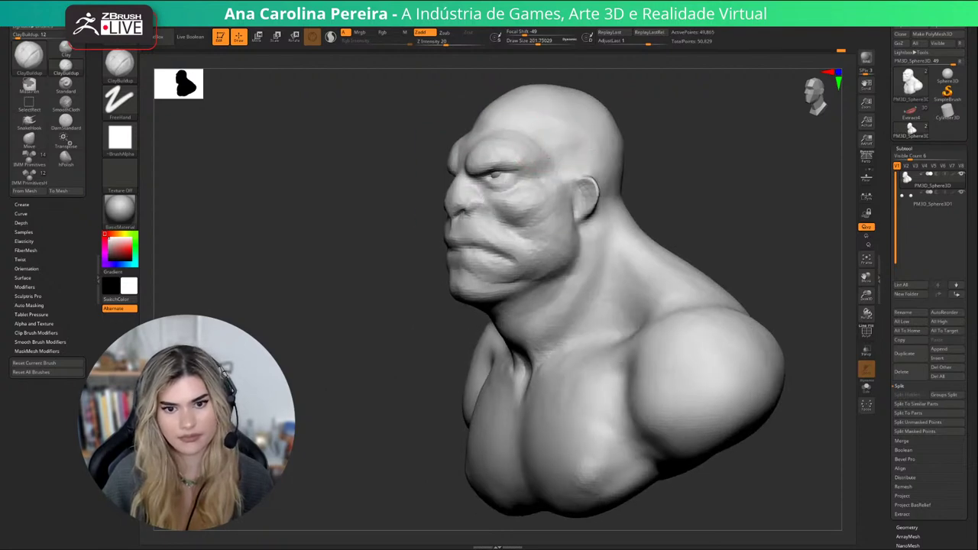
left_click_drag(646, 150, 764, 159)
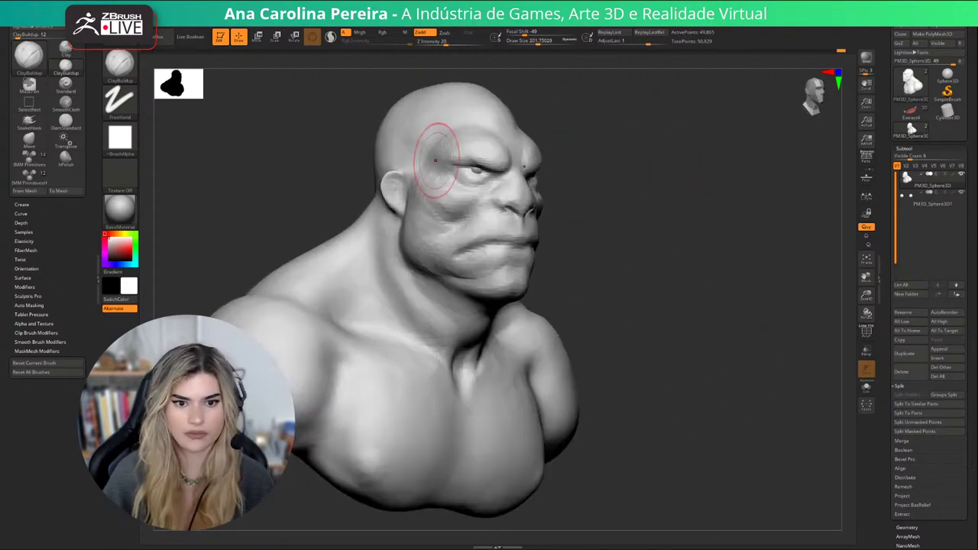
right_click_drag(435, 160, 627, 170)
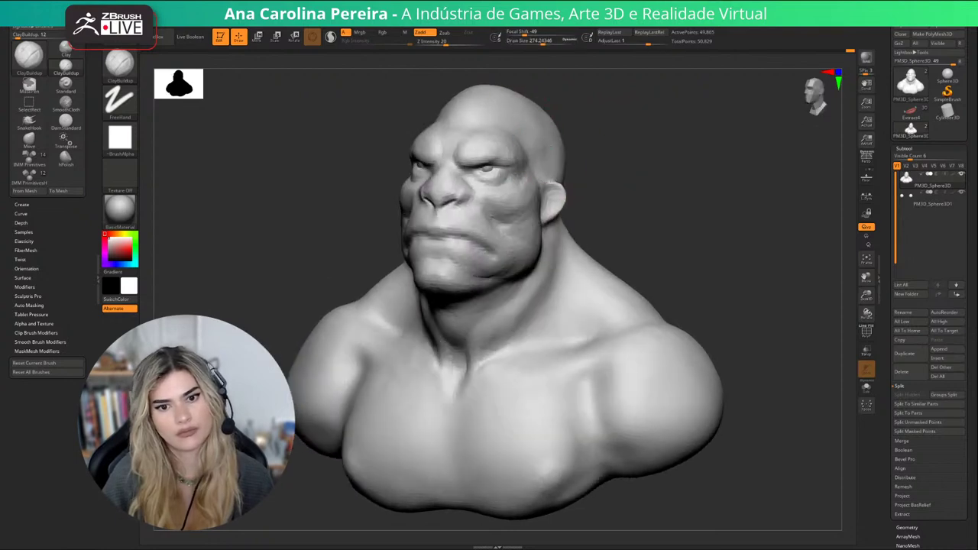
left_click_drag(662, 169, 600, 168)
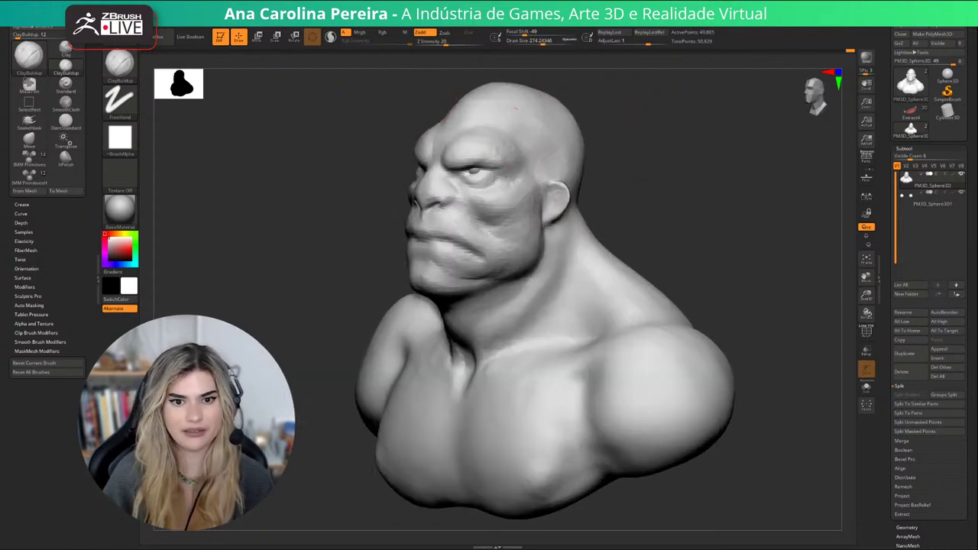
Add volume to the collarbones and lower neck with the ClayBuildup brush at a draw size of about 158.
mouse_move(554, 184)
right_mouse_down()
mouse_move(650, 196)
mouse_move(706, 238)
mouse_move(732, 242)
right_mouse_up()
key("s")
left_click_drag(506, 351, 457, 352)
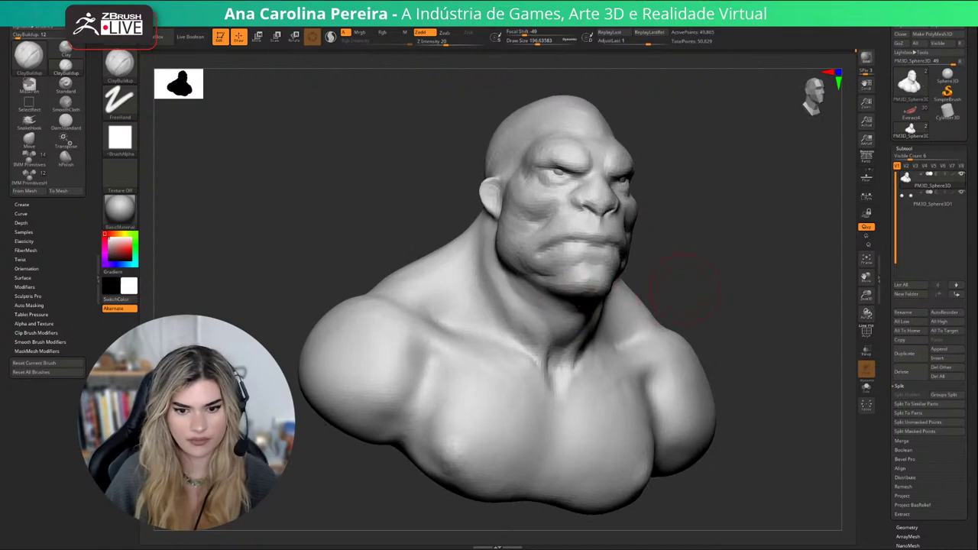
right_click_drag(723, 286, 679, 281)
key("s")
left_click_drag(527, 367, 557, 367)
left_click_drag(590, 328, 604, 348)
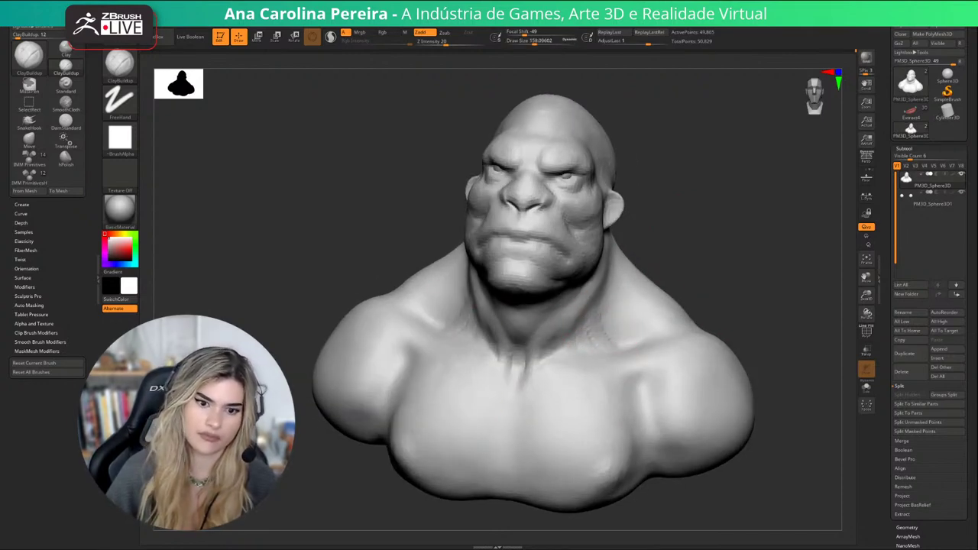
Build up the side neck muscles with ClayBuildup at a draw size of about 207 and smooth the strokes.
key("space")
right_click_drag(607, 325, 655, 262)
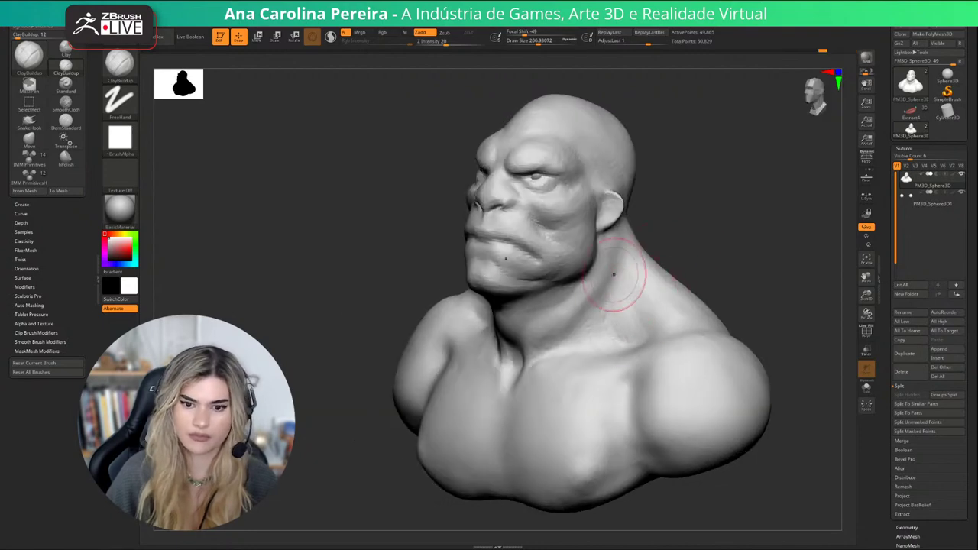
mouse_move(620, 245)
left_mouse_down()
mouse_move(596, 343)
mouse_move(610, 336)
left_mouse_up()
mouse_move(610, 337)
right_mouse_down()
mouse_move(719, 337)
mouse_move(657, 328)
right_mouse_up()
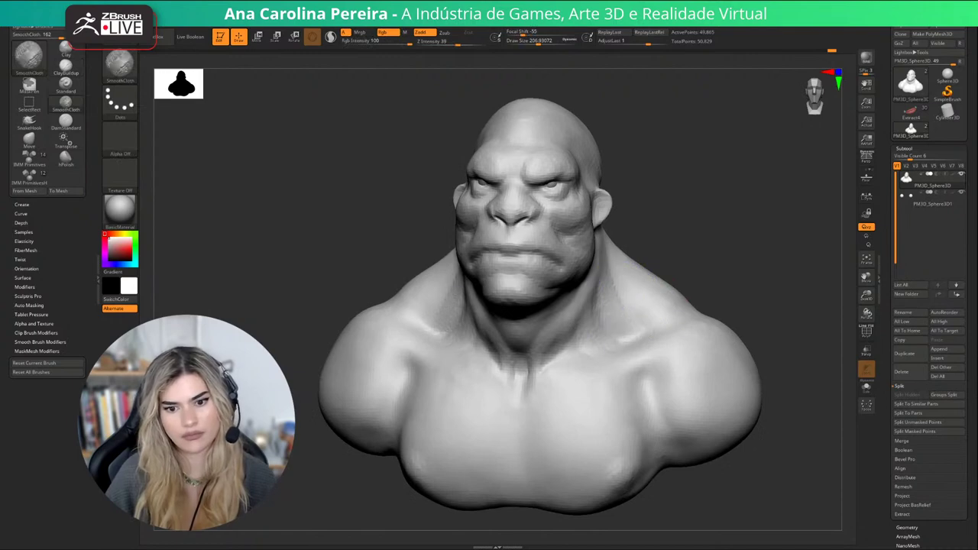
left_click_drag(623, 237, 615, 291, "shift")
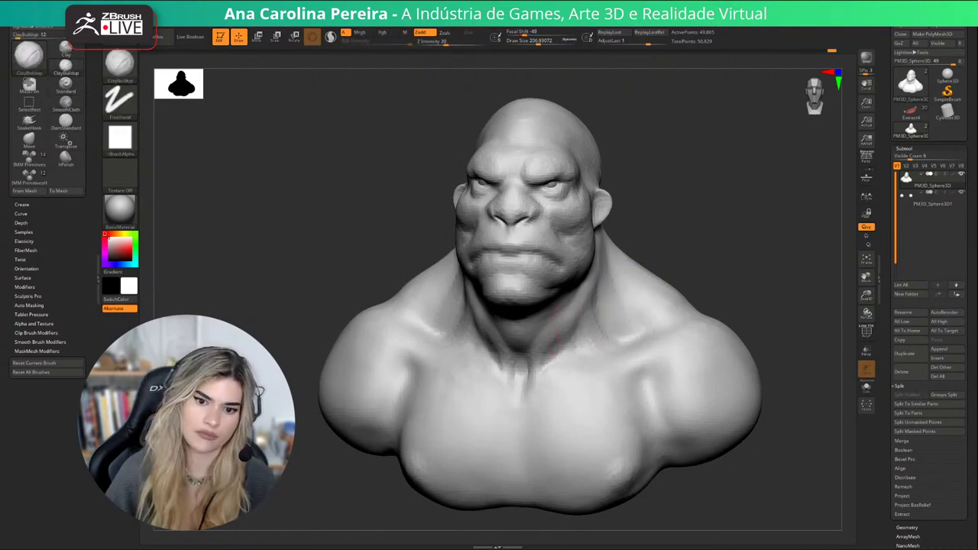
mouse_move(587, 327)
left_mouse_down()
mouse_move(601, 303)
mouse_move(589, 346)
left_mouse_up()
right_click_drag(593, 349, 628, 340)
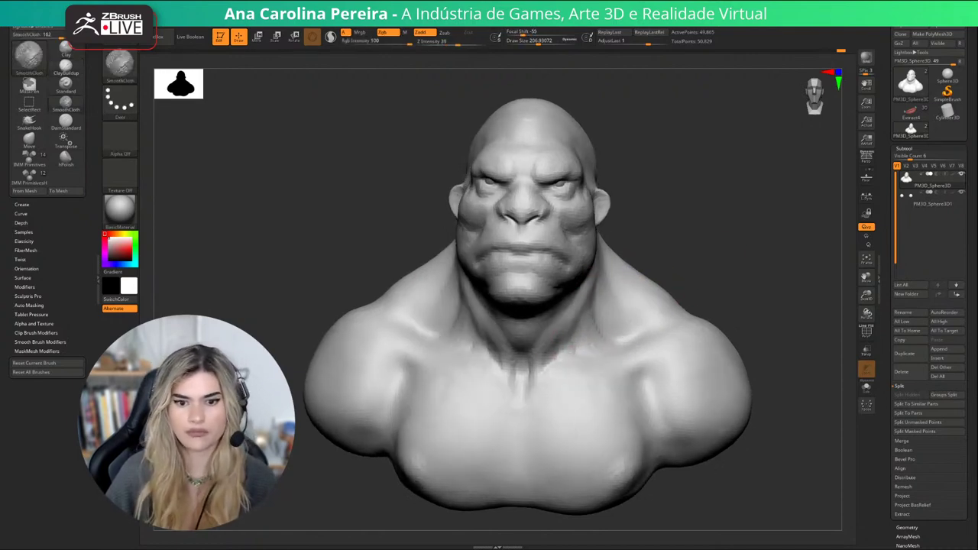
Add ClayBuildup strokes to the trapezius and the hollows above the collarbones.
right_click_drag(651, 306, 673, 283)
mouse_move(662, 321)
right_mouse_down()
mouse_move(715, 254)
mouse_move(673, 305)
right_mouse_up()
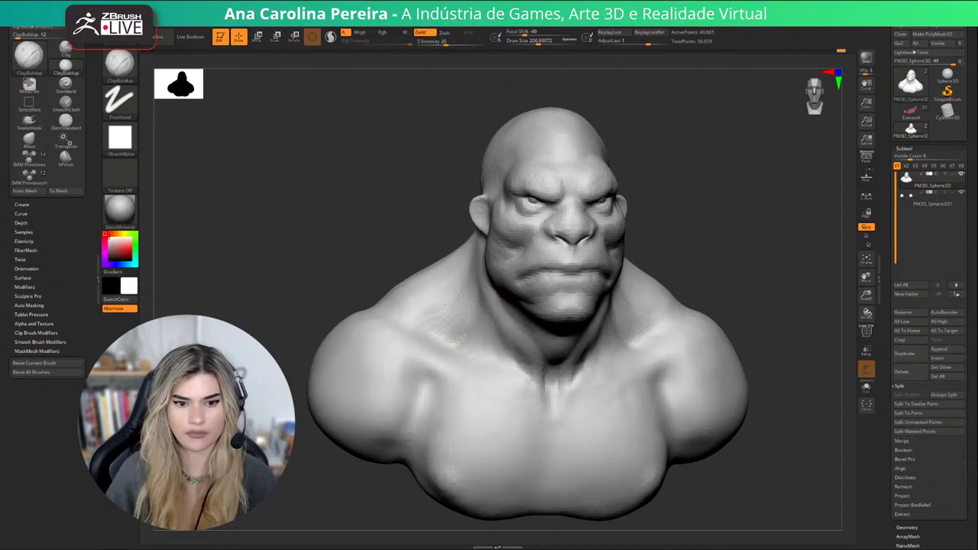
right_click_drag(441, 257, 412, 264)
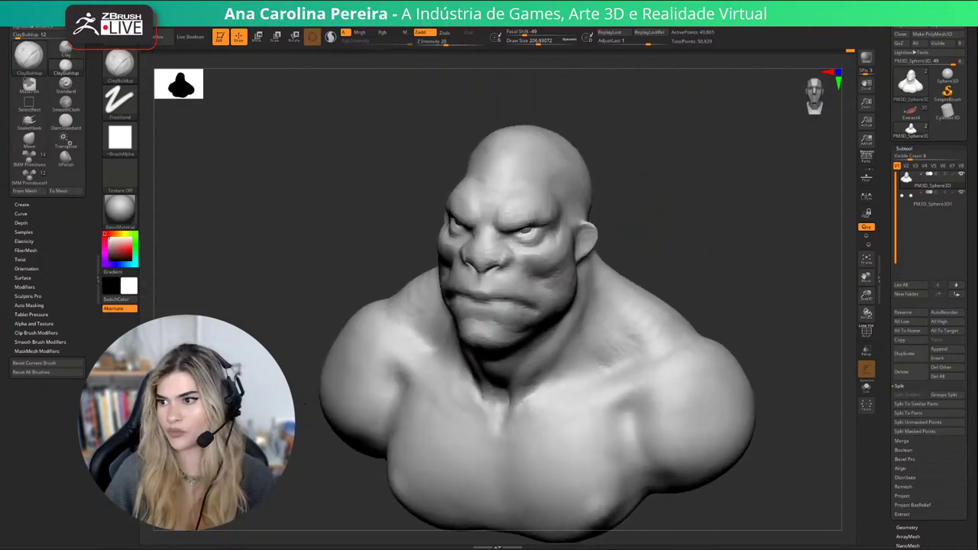
mouse_move(707, 218)
right_mouse_down()
mouse_move(750, 186)
mouse_move(743, 199)
right_mouse_up()
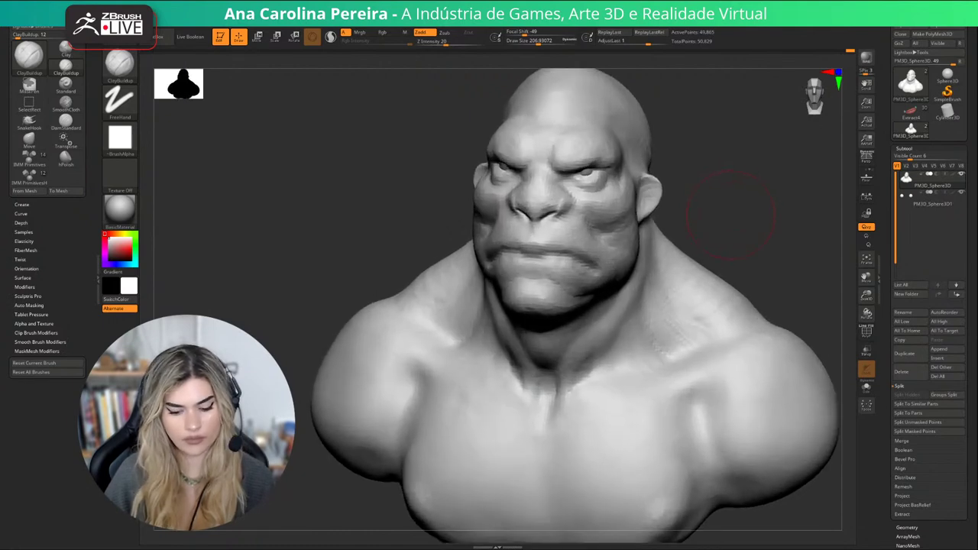
Carve a deeper line between the lips and into the mouth corners with the DamStandard brush.
key("b")
key("d")
key("s")
key("space")
left_click_drag(550, 252, 491, 262)
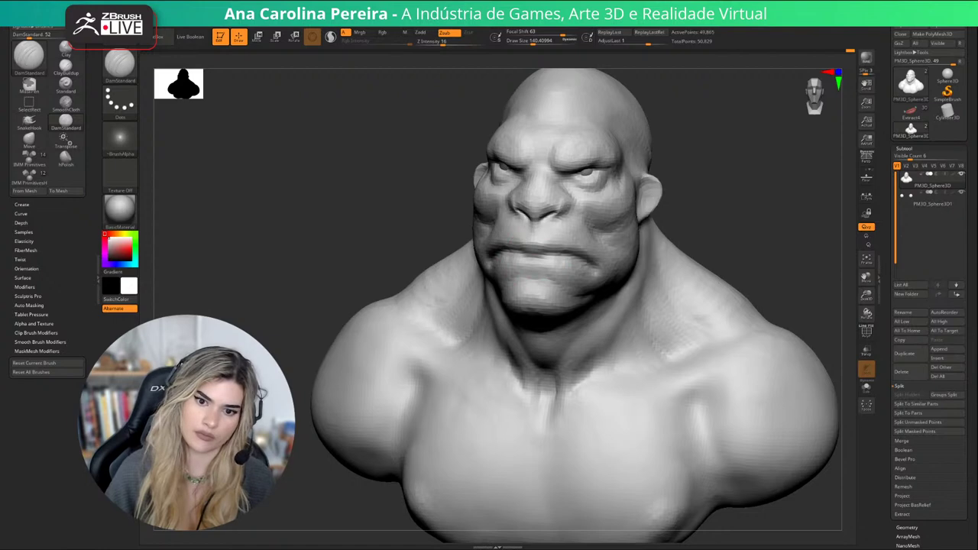
right_click_drag(673, 214, 707, 220)
key("space")
mouse_move(526, 264)
left_mouse_down()
mouse_move(549, 250)
mouse_move(515, 251)
left_mouse_up()
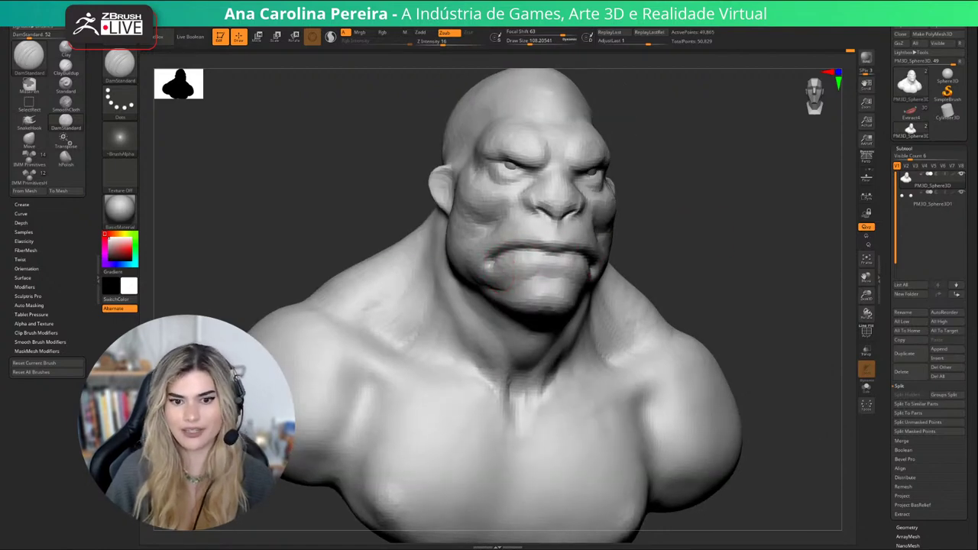
Refine the lip edges and mouth-corner creases with the DamStandard brush from front and three-quarter views.
right_click_drag(673, 221, 595, 223)
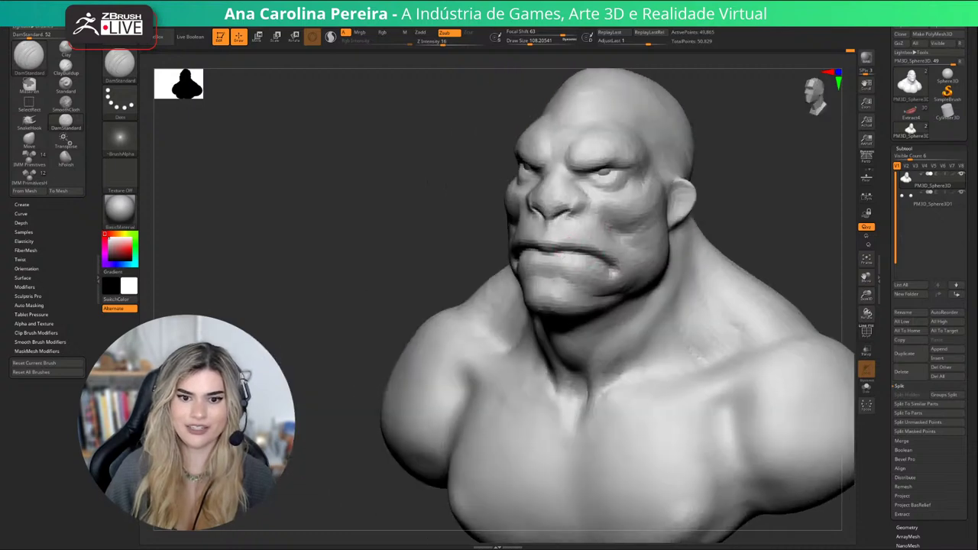
right_click_drag(664, 242, 748, 233)
mouse_move(705, 200)
right_mouse_down("alt")
mouse_move(675, 224)
mouse_move(713, 228)
right_mouse_up("alt")
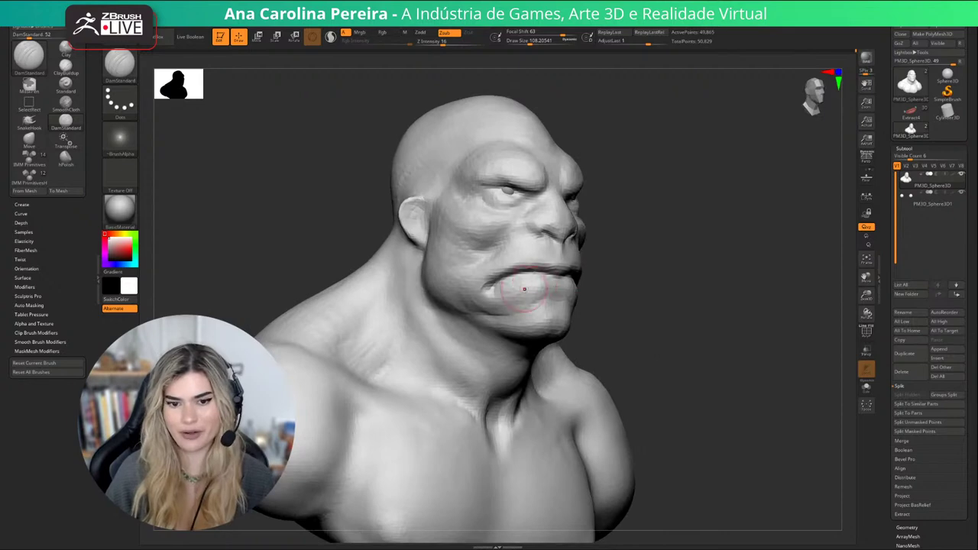
right_click_drag(623, 281, 623, 262, "ctrl")
right_click_drag(703, 283, 628, 291)
mouse_move(558, 284)
right_mouse_down()
mouse_move(592, 302)
mouse_move(733, 267)
mouse_move(718, 248)
mouse_move(696, 264)
right_mouse_up()
key("space")
left_click_drag(696, 264, 690, 264)
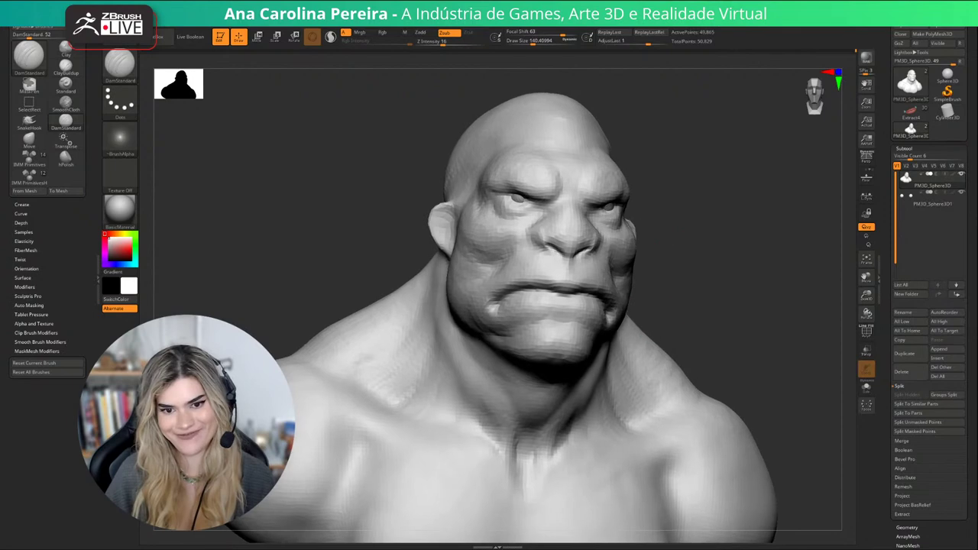
Build up a large protruding tip on the nose with ClayBuildup at a draw size of about 136.
right_click_drag(690, 264, 608, 256)
key("space")
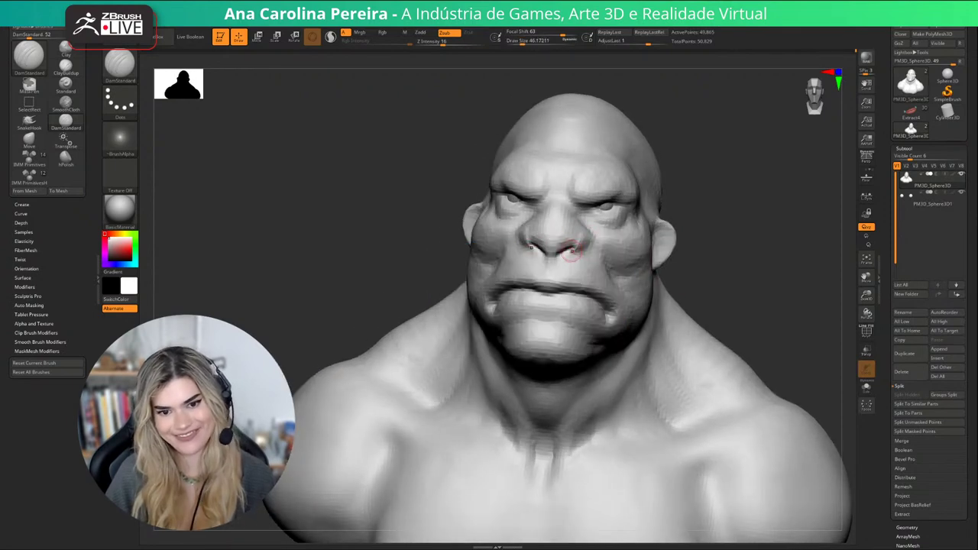
key("space")
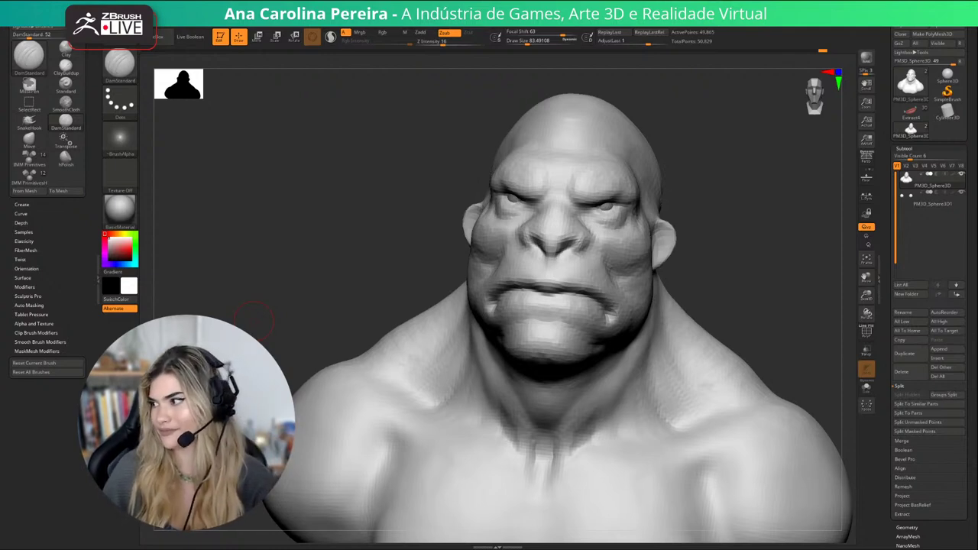
left_click_drag(720, 248, 773, 252)
key("b")
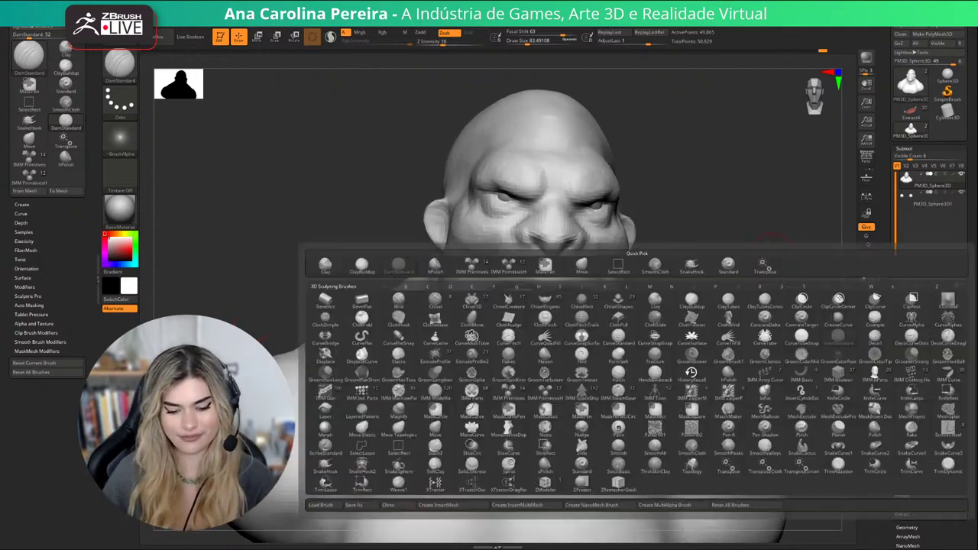
key("c")
key("b")
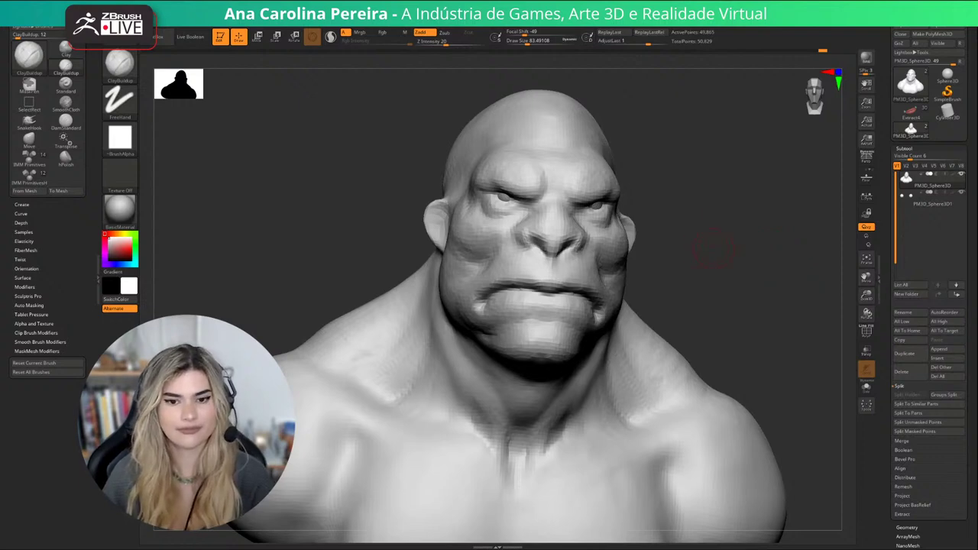
left_click_drag(713, 250, 740, 252)
key("space")
key("space")
mouse_move(520, 242)
left_mouse_down()
mouse_move(565, 243)
mouse_move(556, 250)
mouse_move(588, 257)
left_mouse_up()
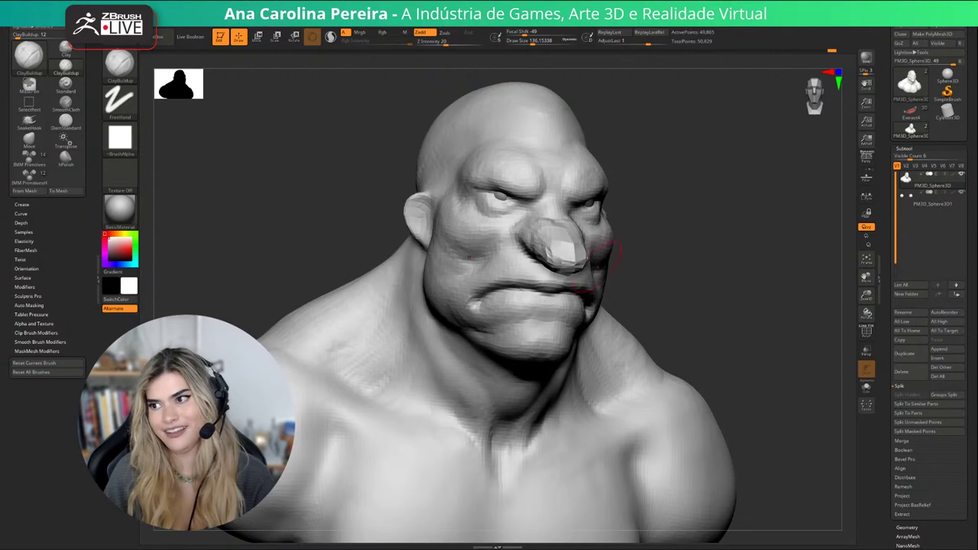
Smooth the built-up nose and extend it into a long, tapered shape, working from both sides.
mouse_move(672, 254)
left_mouse_down()
mouse_move(466, 252)
mouse_move(638, 252)
mouse_move(650, 210)
left_mouse_up()
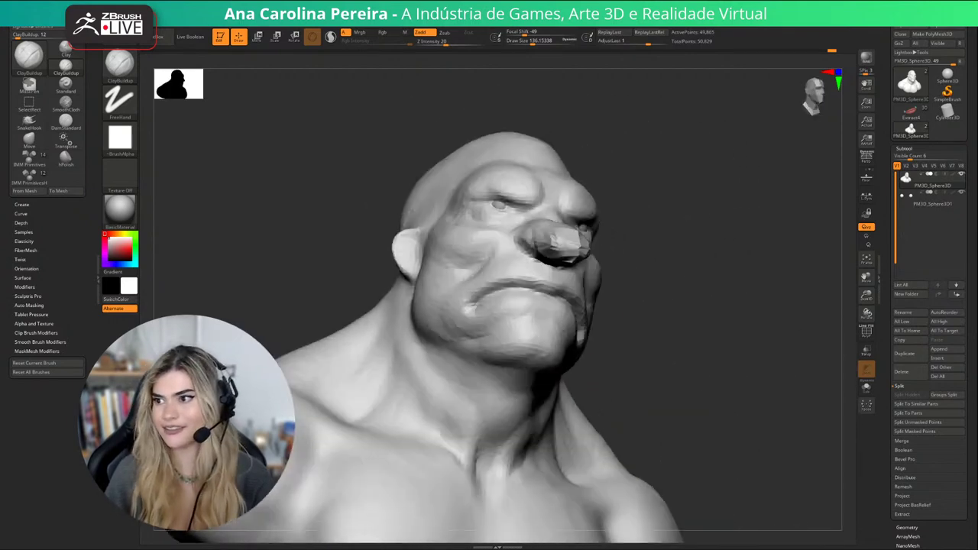
mouse_move(722, 239)
left_mouse_down()
mouse_move(673, 250)
mouse_move(734, 275)
mouse_move(727, 237)
mouse_move(682, 234)
mouse_move(702, 222)
left_mouse_up()
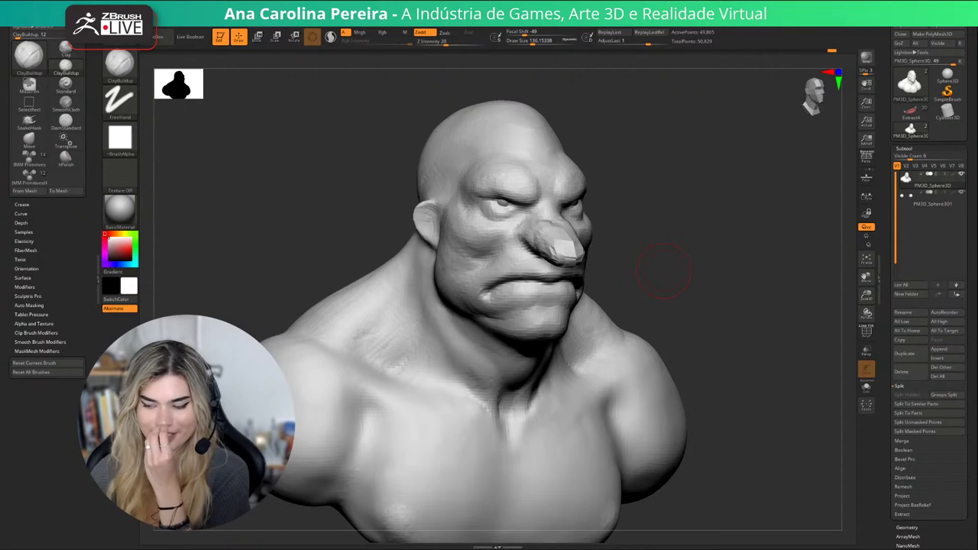
left_click_drag(693, 243, 719, 80)
left_click_drag(539, 230, 566, 253)
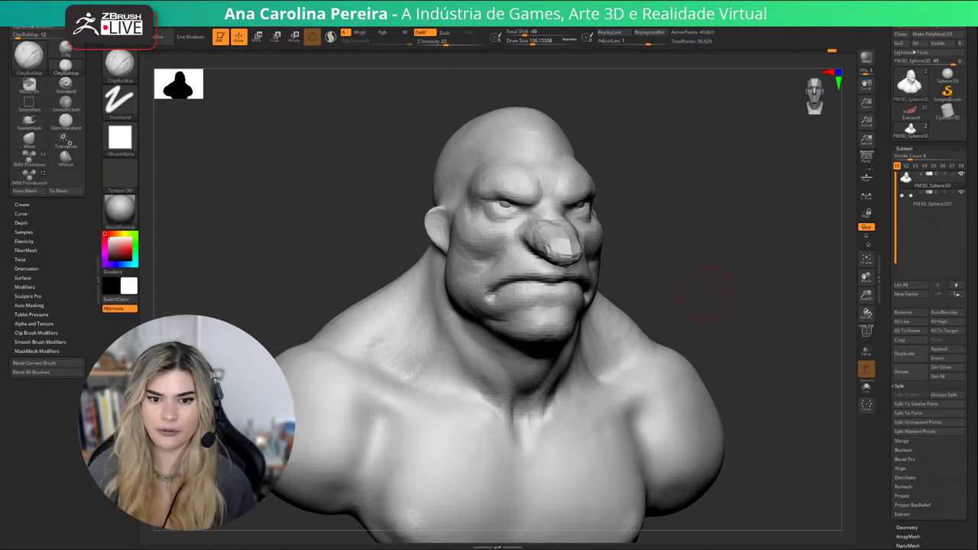
mouse_move(709, 287)
left_mouse_down()
mouse_move(503, 289)
mouse_move(562, 287)
left_mouse_up()
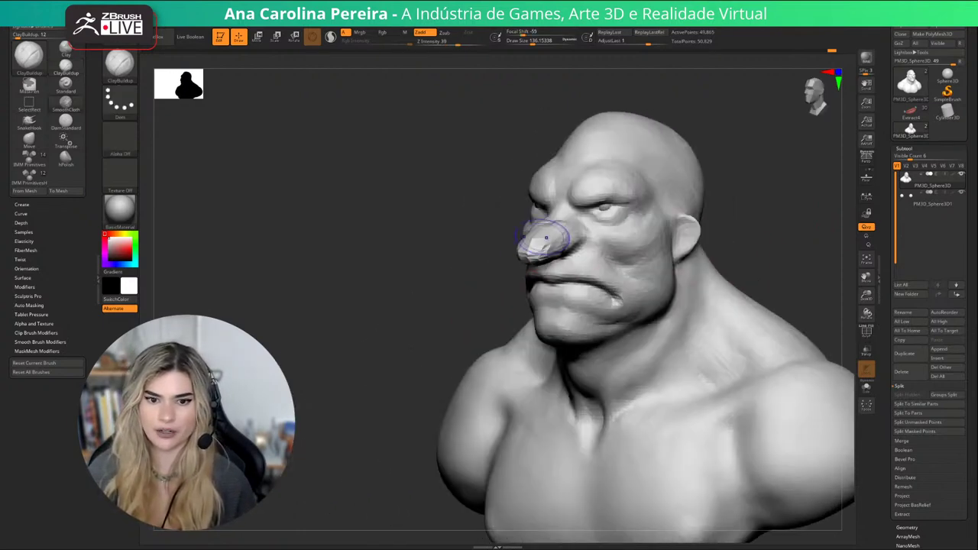
mouse_move(546, 236)
left_mouse_down("shift")
mouse_move(537, 227)
mouse_move(523, 242)
left_mouse_up("shift")
mouse_move(462, 256)
left_mouse_down()
mouse_move(612, 256)
mouse_move(546, 249)
left_mouse_up()
mouse_move(676, 268)
left_mouse_down()
mouse_move(609, 244)
mouse_move(570, 255)
mouse_move(699, 273)
mouse_move(602, 264)
mouse_move(548, 238)
left_mouse_up()
mouse_move(665, 310)
left_mouse_down()
mouse_move(530, 348)
mouse_move(749, 300)
left_mouse_up()
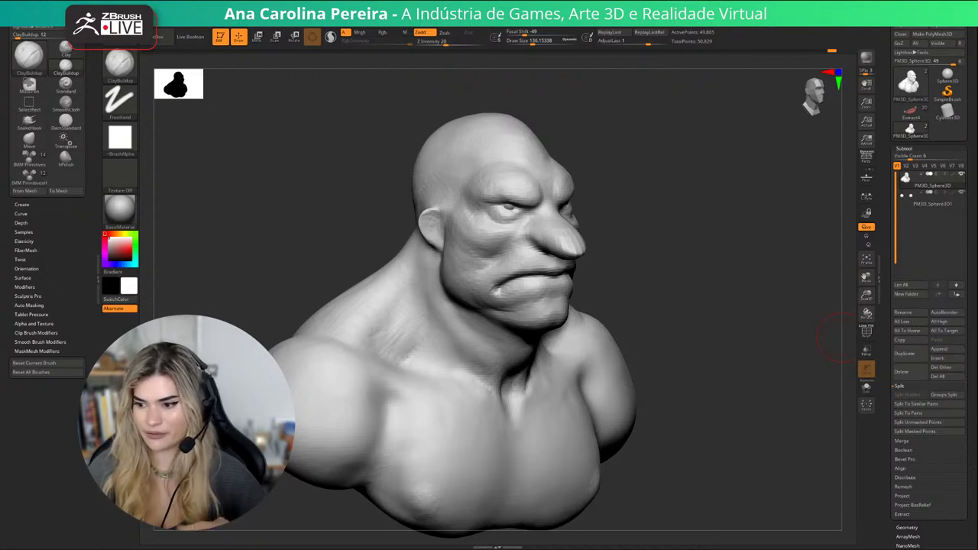
Mask the protruding nose in profile with MaskLasso and invert the mask so only the nose stays editable.
left_click_drag(757, 398, 603, 233)
left_click_drag(547, 208, 546, 248, "ctrl")
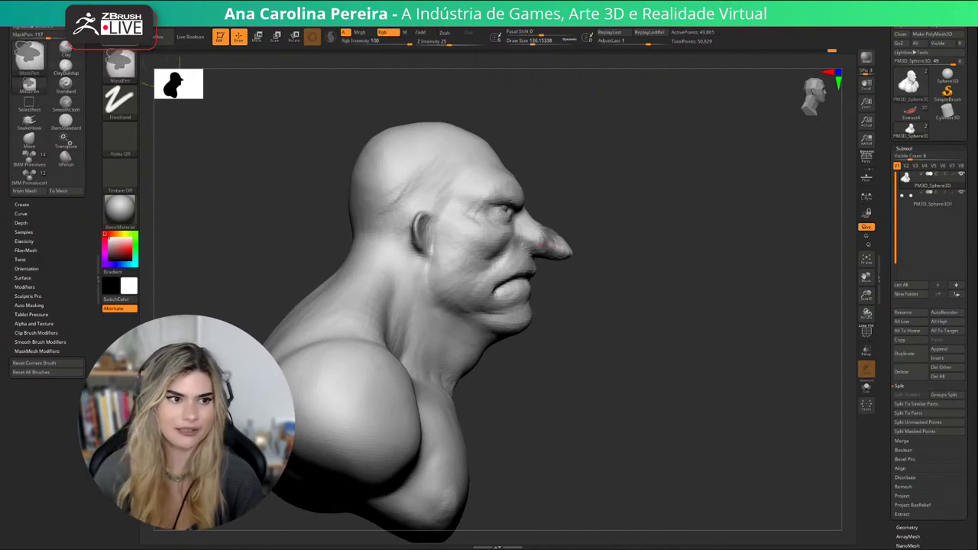
left_click(122, 67, "ctrl")
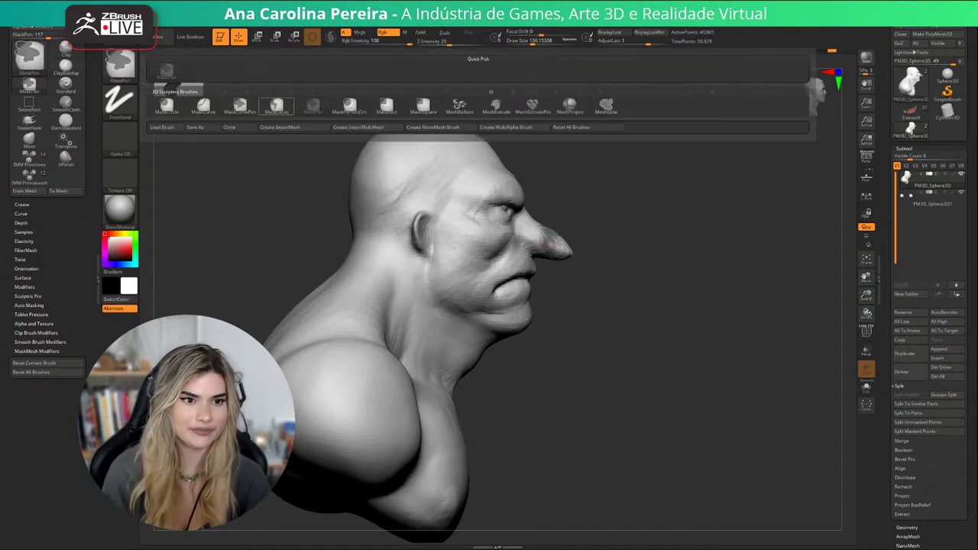
left_click(277, 105, "ctrl")
key("ctrl+z")
mouse_move(528, 204)
left_mouse_down("ctrl")
mouse_move(546, 250)
mouse_move(573, 264)
left_mouse_up("ctrl")
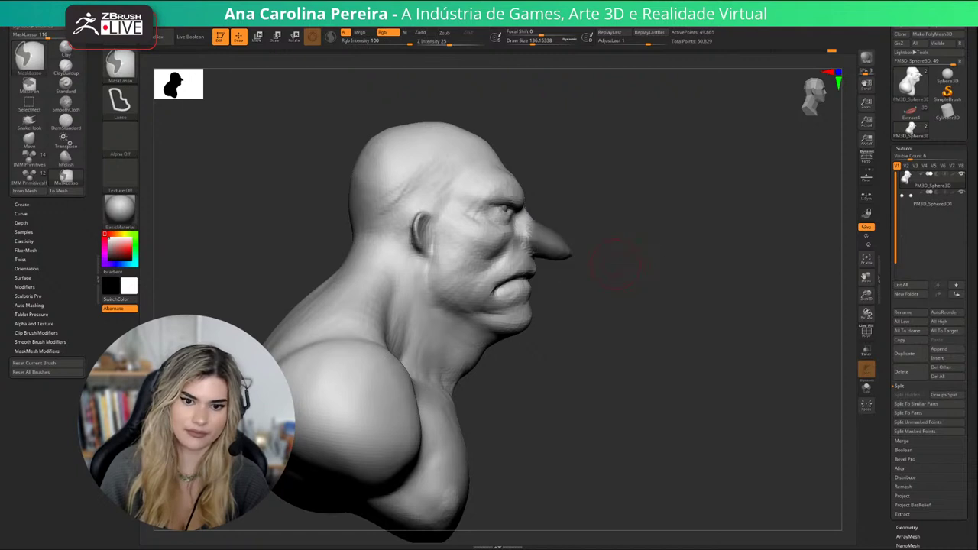
left_click(605, 260, "ctrl")
Rotate the unmasked nose downward with the gizmo and adjust its shape with the Move brush.
key("r")
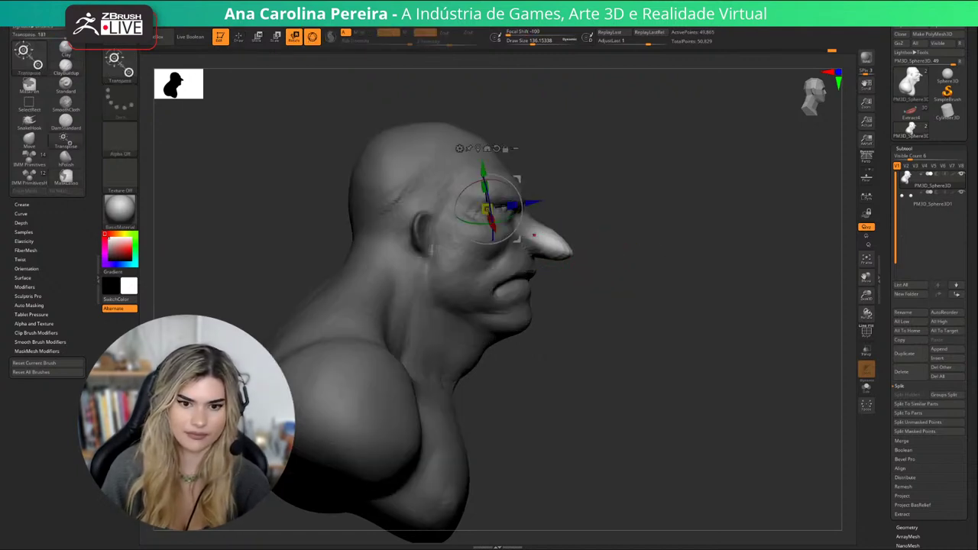
left_click_drag(519, 223, 511, 236)
left_click_drag(658, 267, 516, 275)
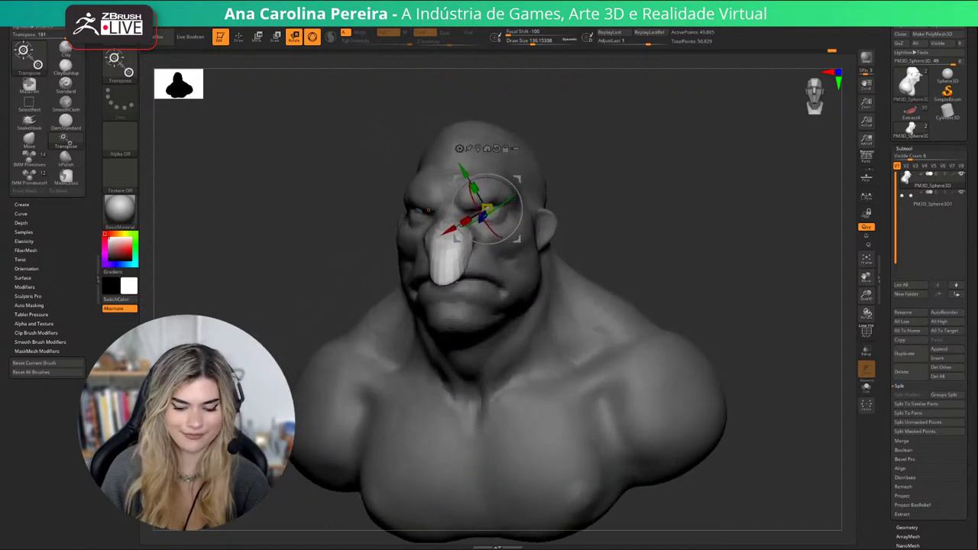
key("b")
key("m")
key("v")
mouse_move(468, 243)
left_mouse_down("shift")
mouse_move(490, 210)
mouse_move(452, 266)
left_mouse_up("shift")
key("space")
Swell the drooping nose with the Inflat brush at a draw size of about 217 and clear the mask.
key("b")
key("i")
key("n")
left_click_drag(627, 238, 516, 241)
mouse_move(452, 272)
left_mouse_down()
mouse_move(459, 253)
mouse_move(452, 272)
left_mouse_up()
left_click_drag(398, 269, 497, 271)
left_click_drag(440, 260, 442, 283)
mouse_move(564, 264)
left_mouse_down("ctrl")
mouse_move(627, 287)
mouse_move(731, 292)
mouse_move(723, 274)
left_mouse_up("ctrl")
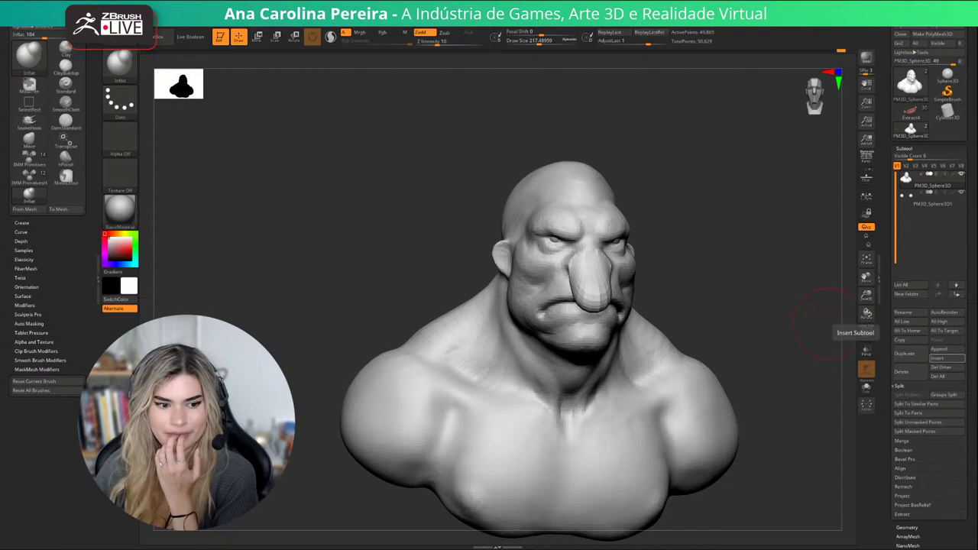
Undo all the nose enlargement edits back to the short, broad nose.
left_click_drag(830, 324, 725, 274)
key("ctrl+z")
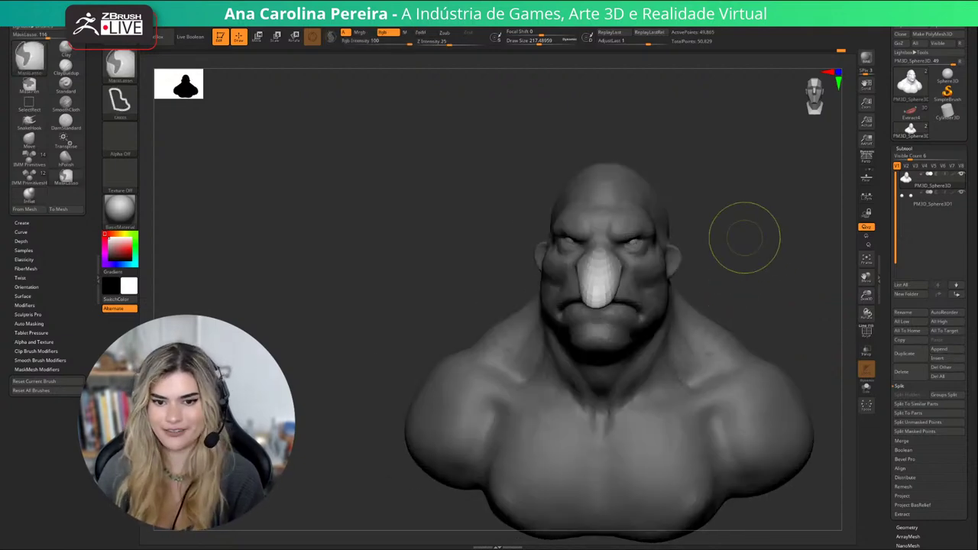
left_click(739, 259, "ctrl")
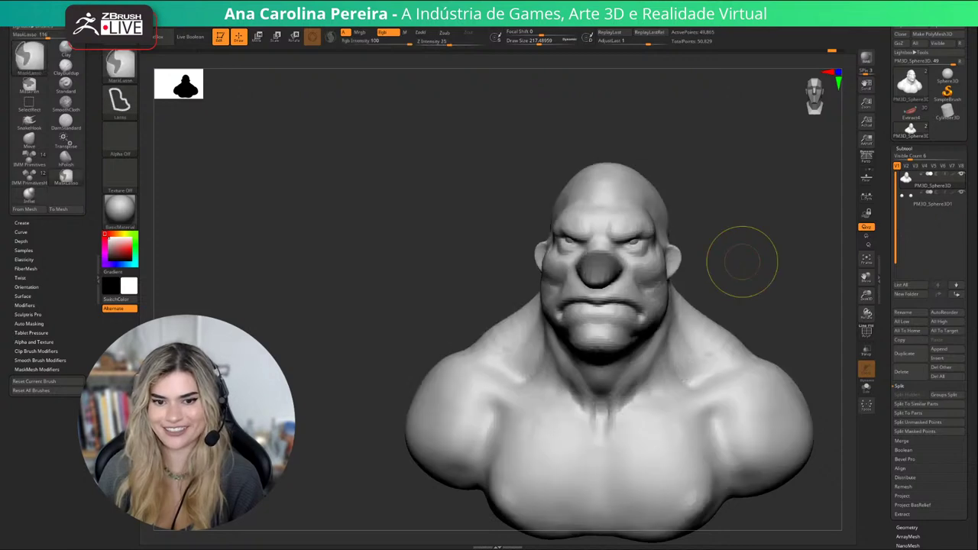
key("ctrl+z")
key("ctrl+z")
key("ctrl+z")
key("ctrl+z")
key("ctrl+z")
mouse_move(741, 264)
left_mouse_down()
mouse_move(762, 286)
mouse_move(726, 279)
mouse_move(763, 275)
left_mouse_up()
key("ctrl+z")
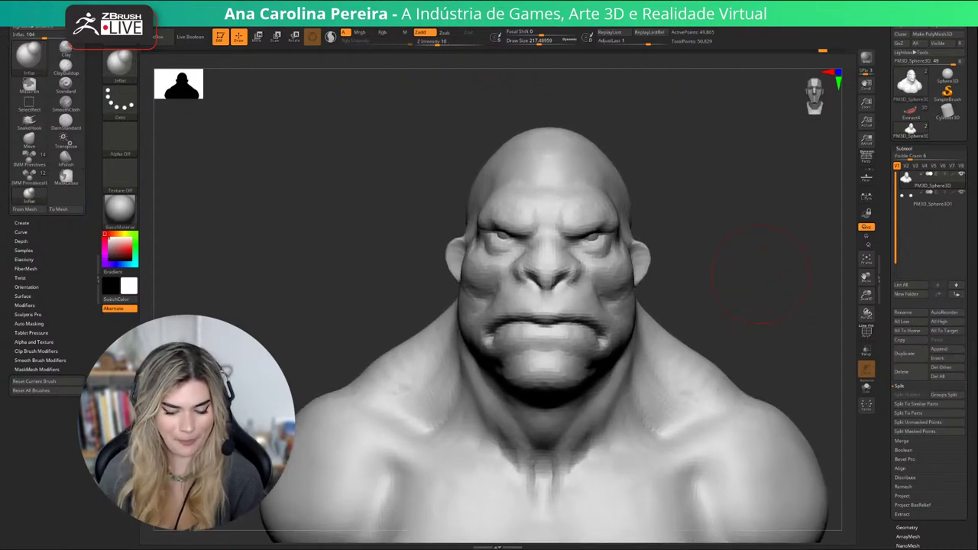
Build up the nostril wings with ClayBuildup at a draw size of about 80, accepting the removal of the newer undo history.
key("b")
key("c")
key("b")
key("space")
left_click_drag(558, 286, 544, 286)
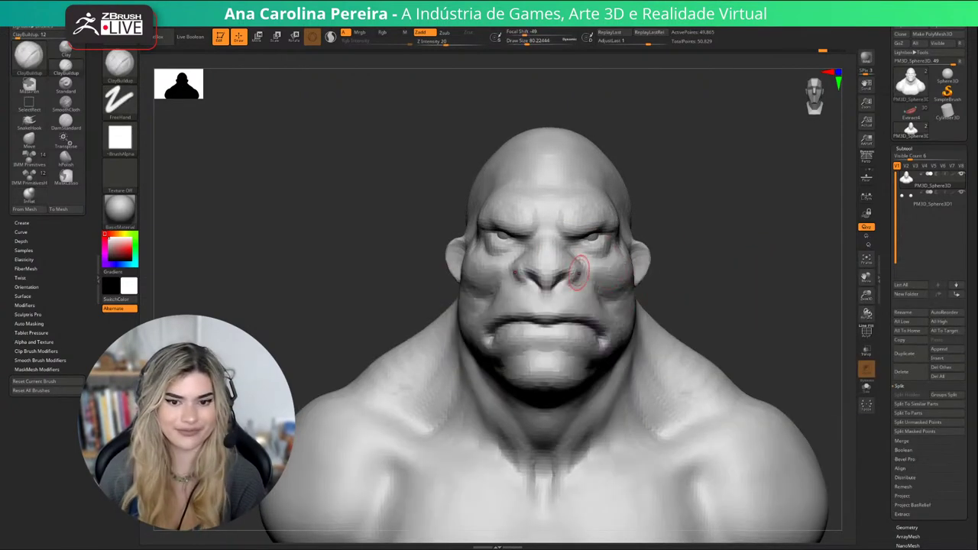
left_click_drag(678, 259, 678, 271, "alt")
left_click(558, 289)
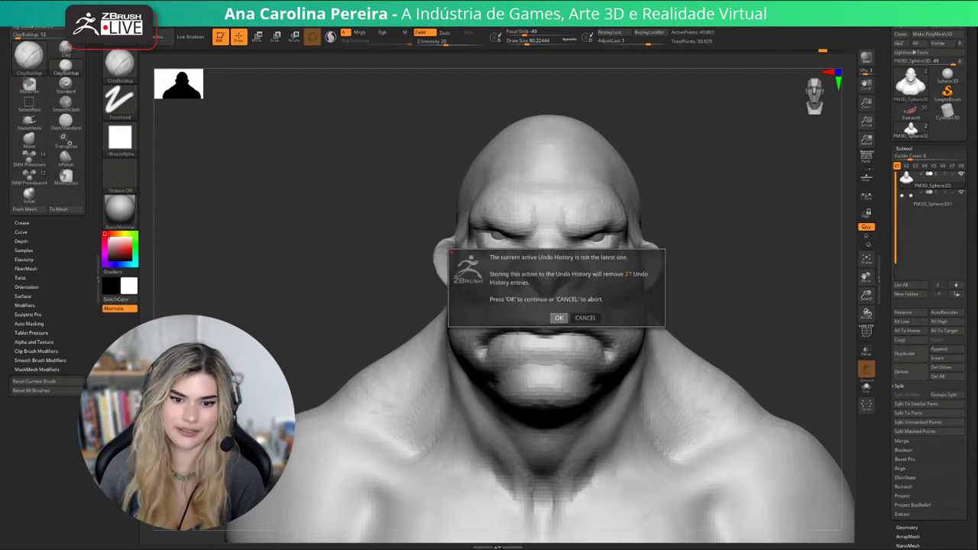
left_click(559, 319)
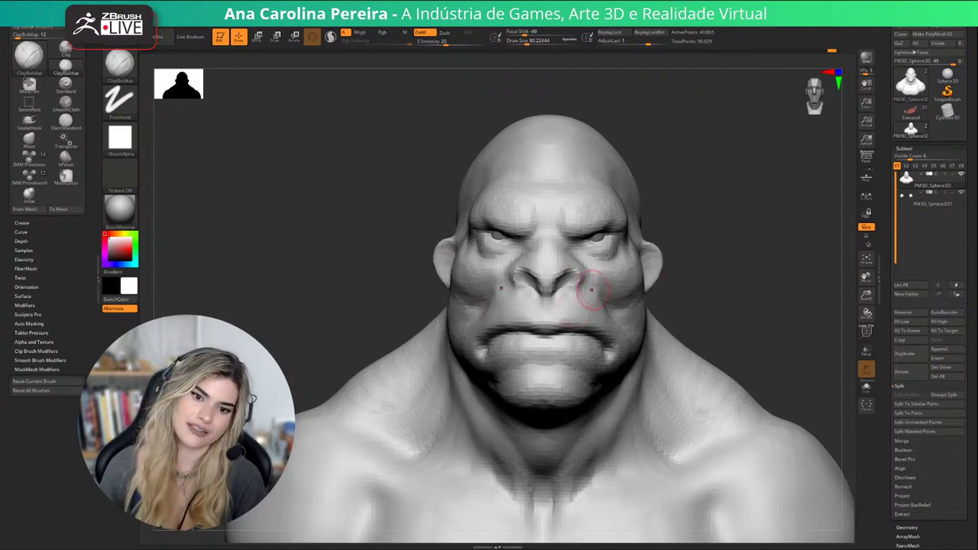
left_click_drag(726, 284, 667, 283)
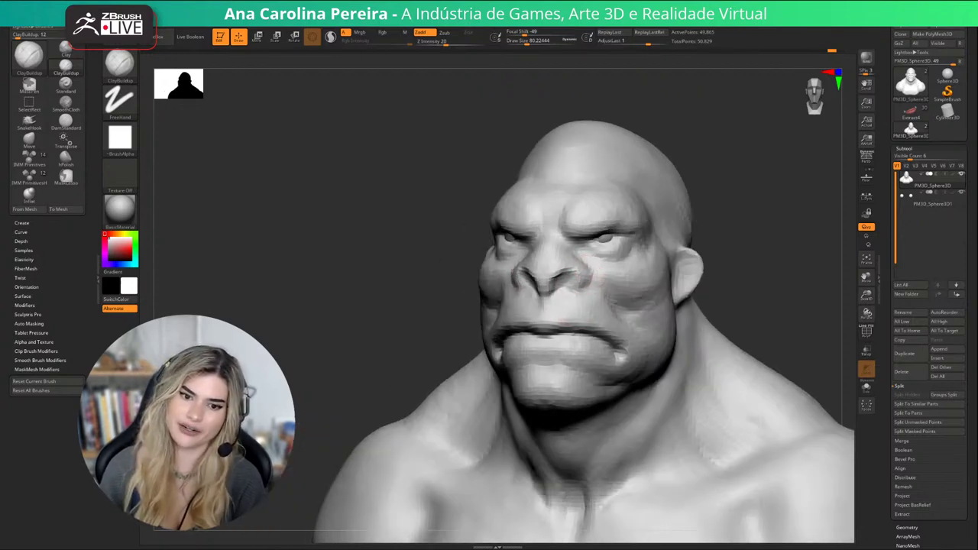
mouse_move(704, 267)
left_mouse_down()
mouse_move(747, 257)
mouse_move(714, 285)
mouse_move(749, 269)
mouse_move(746, 289)
left_mouse_up()
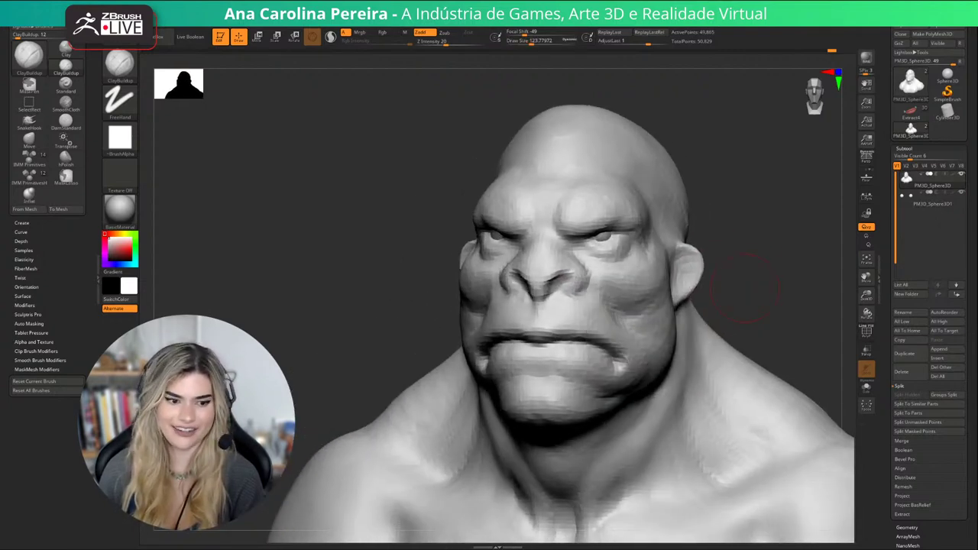
Select the eyeballs subtool and bring up the head subtool's preview with its polygon and point information.
left_click(604, 237, "alt")
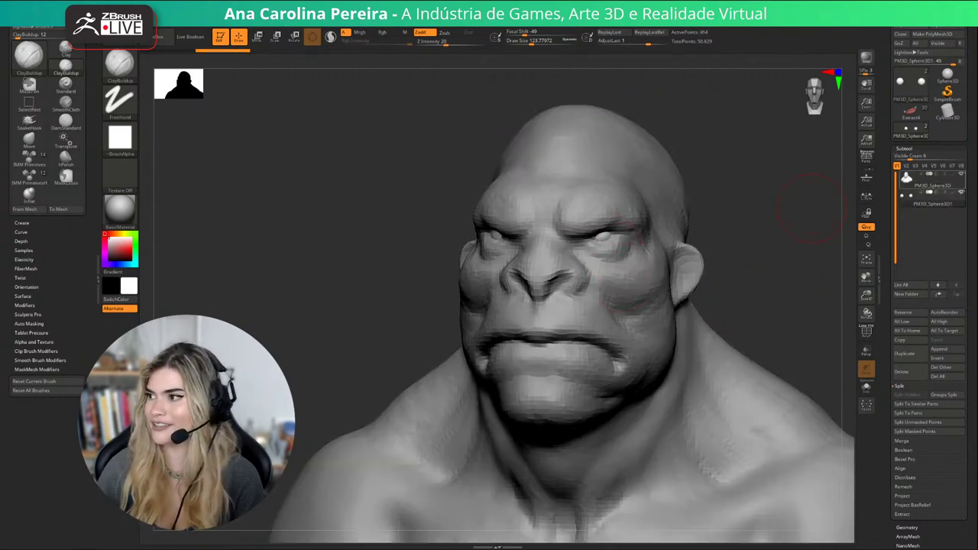
mouse_move(928, 180)
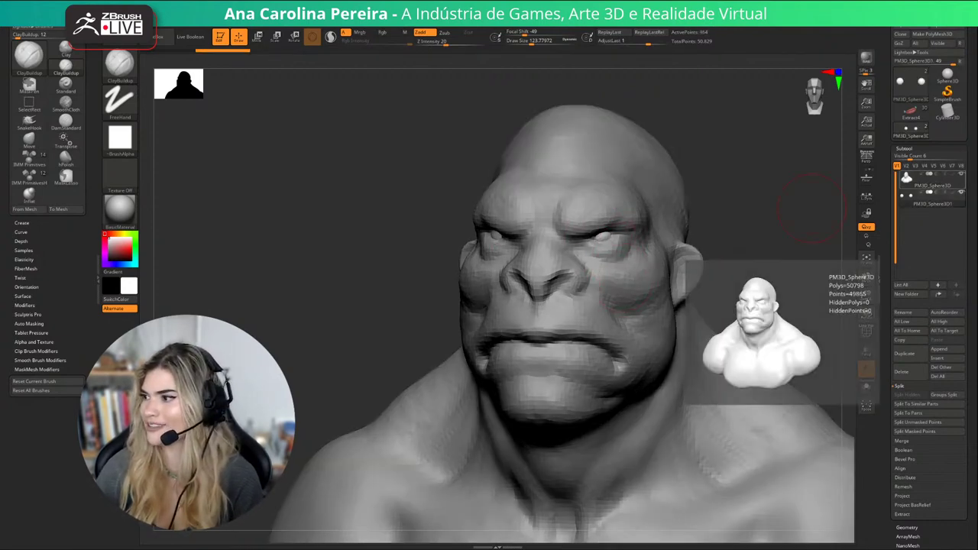
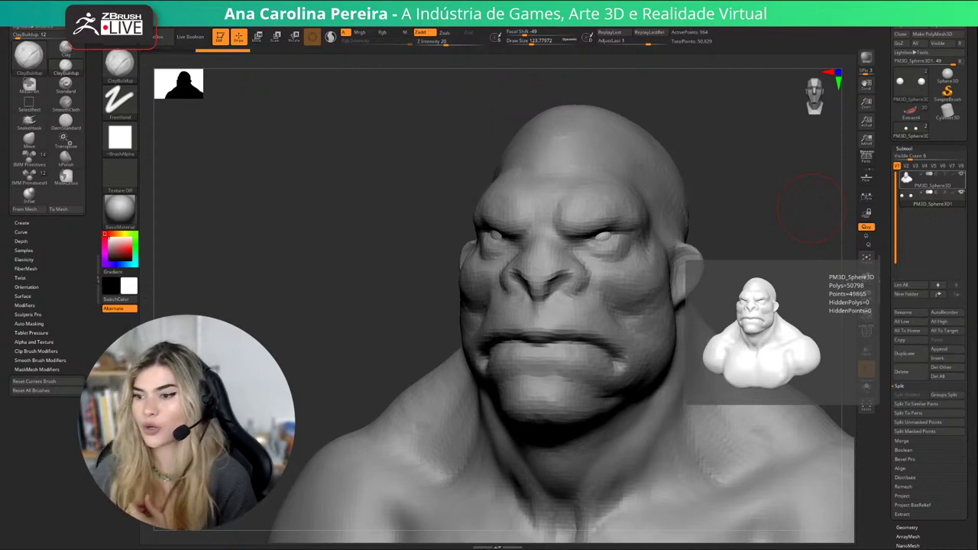
left_click_drag(811, 206, 776, 225)
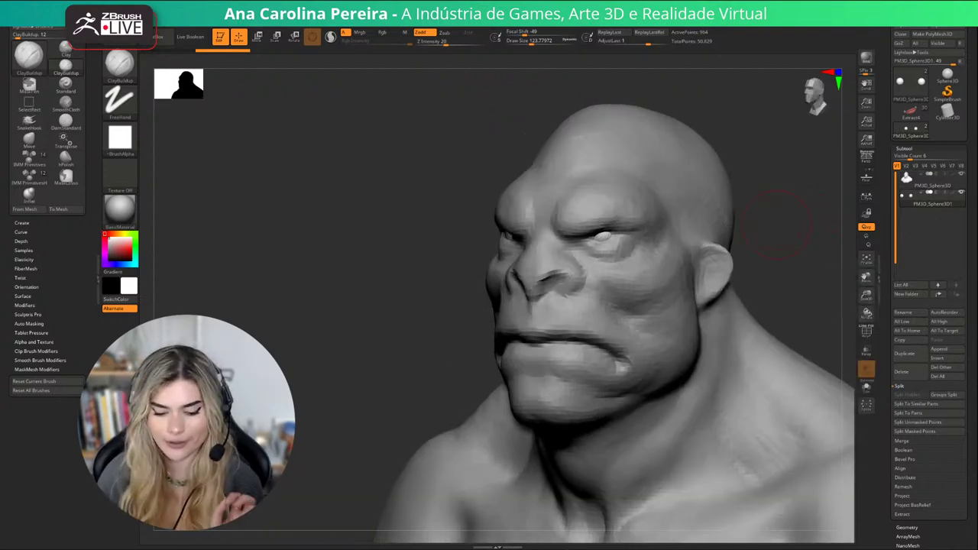
Reselect the head subtool and reshape the mouth area in profile with the Move brush at a draw size of about 525.
key("b")
key("m")
key("v")
mouse_move(409, 291)
left_mouse_down()
mouse_move(524, 329)
mouse_move(642, 342)
mouse_move(639, 365)
left_mouse_up()
key("s")
key("space")
left_click(573, 340, "alt")
key("space")
mouse_move(699, 317)
left_mouse_down()
mouse_move(611, 339)
mouse_move(520, 313)
mouse_move(540, 326)
mouse_move(604, 331)
left_mouse_up()
mouse_move(489, 382)
left_mouse_down()
mouse_move(639, 329)
mouse_move(718, 330)
left_mouse_up()
left_click_drag(601, 333, 608, 338)
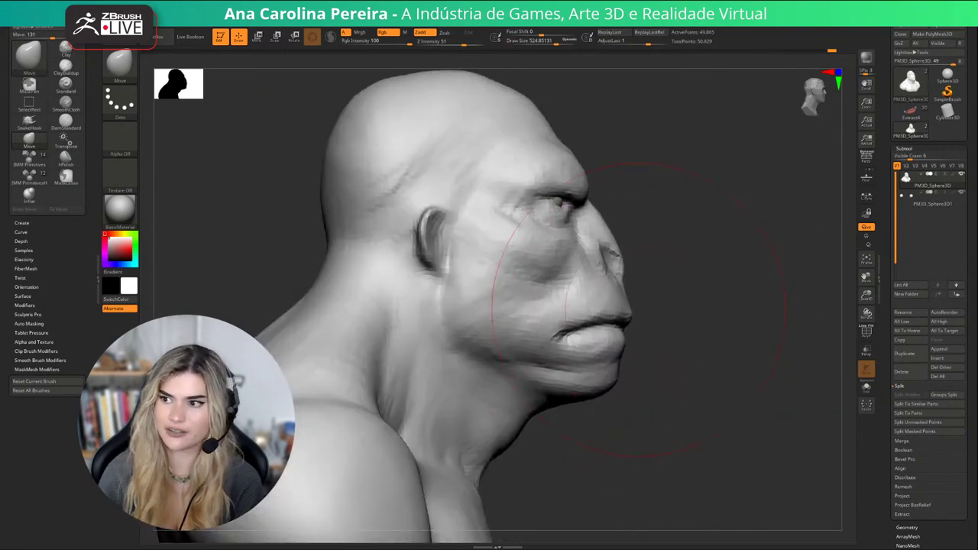
Adjust the nose and nostril shape with the Move brush at a draw size of about 293 from three-quarter views.
key("s")
left_click_drag(555, 388, 539, 388)
left_click_drag(734, 328, 673, 321)
key("s")
left_click_drag(631, 260, 620, 261)
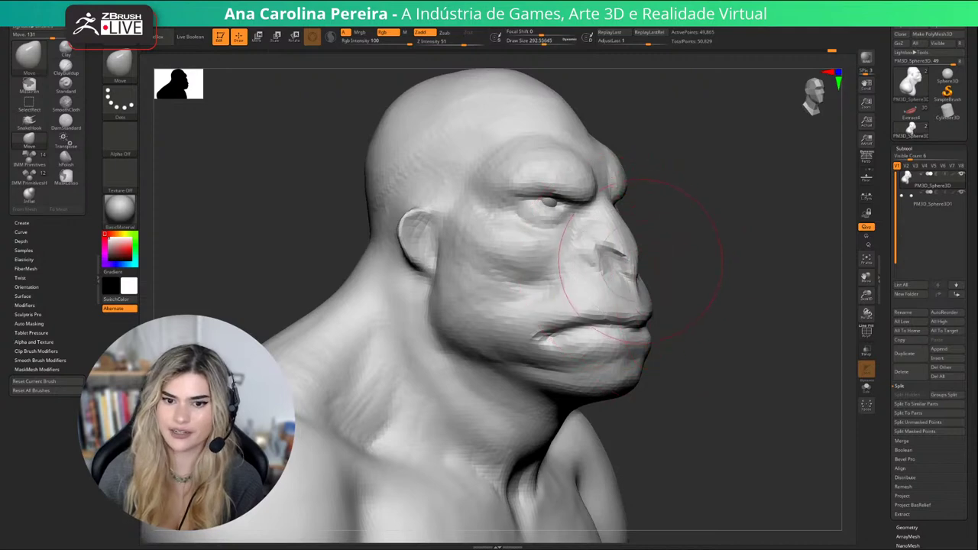
left_click_drag(681, 256, 723, 256)
left_click_drag(625, 243, 632, 246)
Refine the mouth corners and lower cheeks with the Move brush at draw sizes of about 234 to 287.
left_click_drag(727, 290, 611, 294)
key("space")
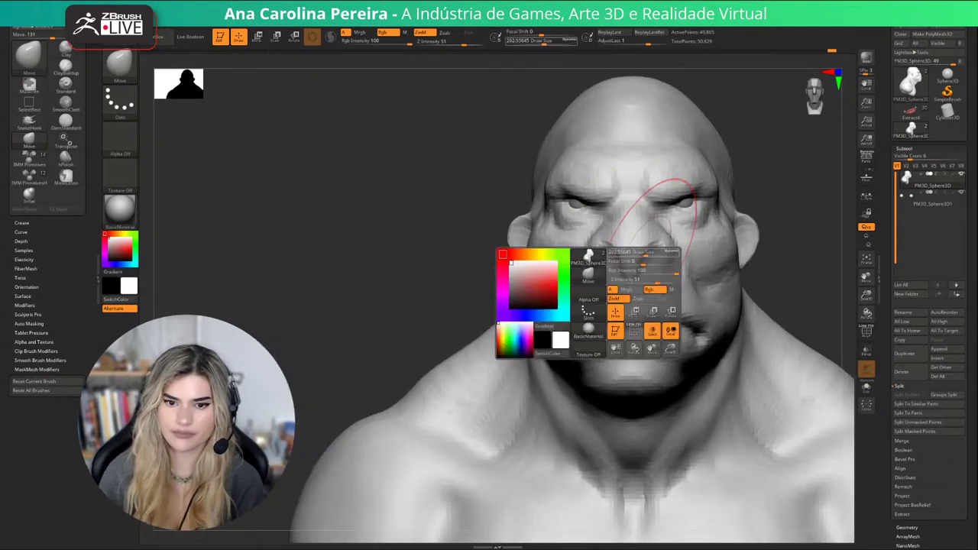
left_click_drag(647, 266, 639, 265)
left_click_drag(734, 263, 627, 267)
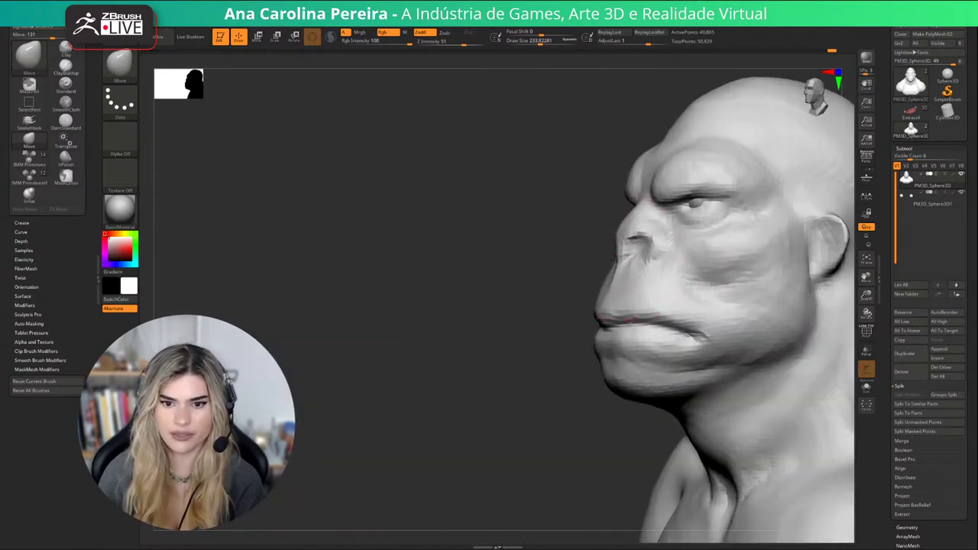
left_click_drag(474, 327, 600, 302)
key("s")
left_click_drag(665, 269, 697, 287)
key("s")
mouse_move(696, 289)
left_mouse_down()
mouse_move(710, 290)
mouse_move(562, 295)
left_mouse_up()
key("space")
left_click_drag(561, 302, 521, 303)
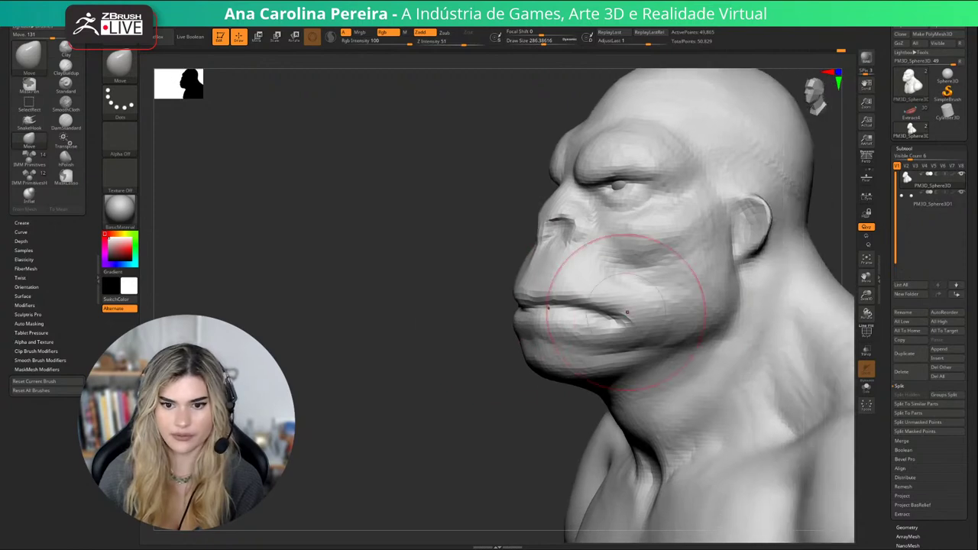
left_click_drag(671, 325, 653, 321)
Reshape the top of the skull in profile with the Move brush at a draw size of about 593.
mouse_move(535, 325)
left_mouse_down()
mouse_move(692, 333)
mouse_move(749, 260)
mouse_move(739, 246)
mouse_move(740, 336)
mouse_move(787, 336)
left_mouse_up()
key("s")
key("space")
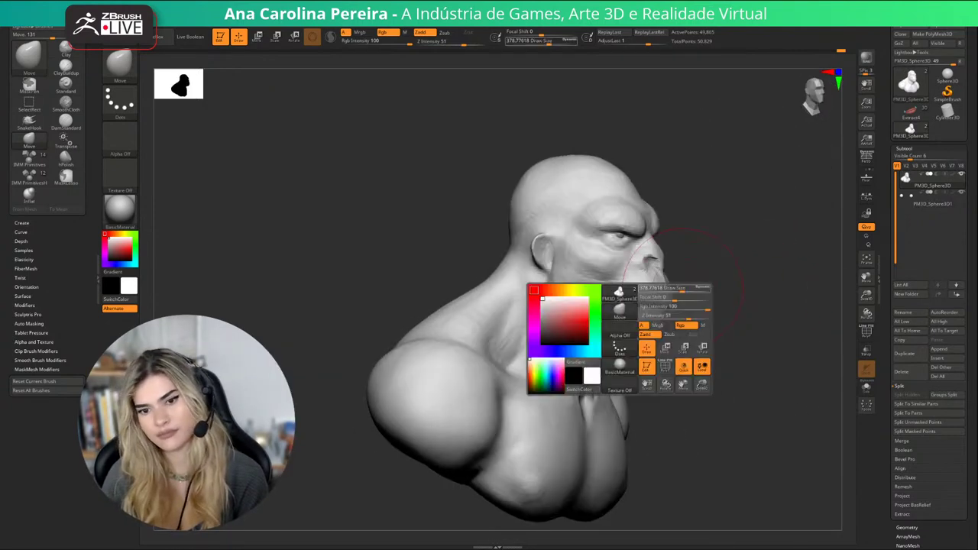
left_click_drag(663, 301, 678, 301)
left_click_drag(745, 306, 711, 305)
left_click_drag(604, 164, 566, 167)
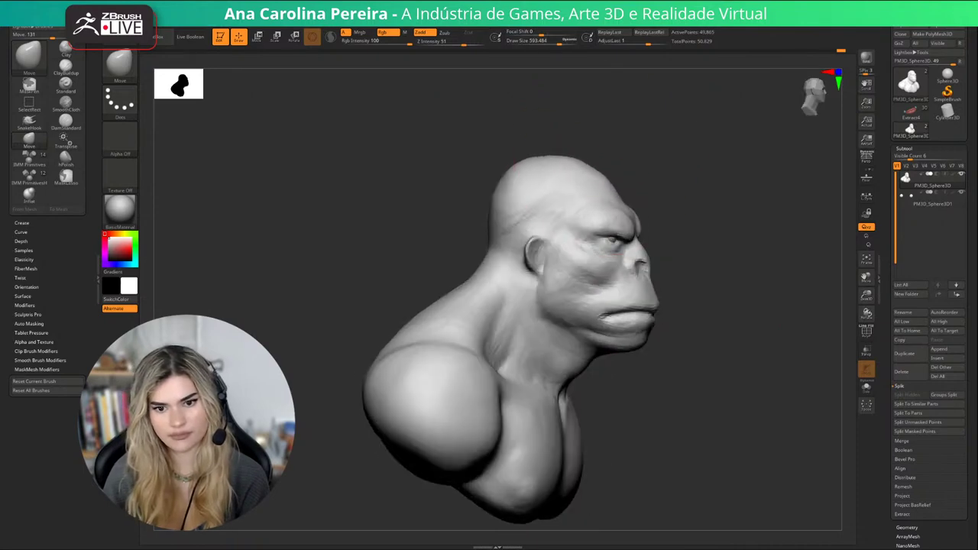
Adjust the brow and upper face in profile with the Move brush.
left_click_drag(449, 213, 510, 221)
left_click_drag(633, 188, 558, 222)
key("space")
left_click_drag(610, 176, 594, 175)
key("space")
mouse_move(611, 222)
left_mouse_down()
mouse_move(562, 256)
mouse_move(593, 211)
left_mouse_up()
mouse_move(635, 237)
left_mouse_down()
mouse_move(699, 212)
mouse_move(703, 221)
mouse_move(659, 246)
mouse_move(710, 245)
mouse_move(703, 256)
mouse_move(753, 264)
left_mouse_up()
Refine the jaw, lower cheeks and mouth from the front with the Move brush at a draw size of about 197.
key("space")
mouse_move(710, 298)
left_mouse_down()
mouse_move(743, 271)
mouse_move(677, 307)
left_mouse_up()
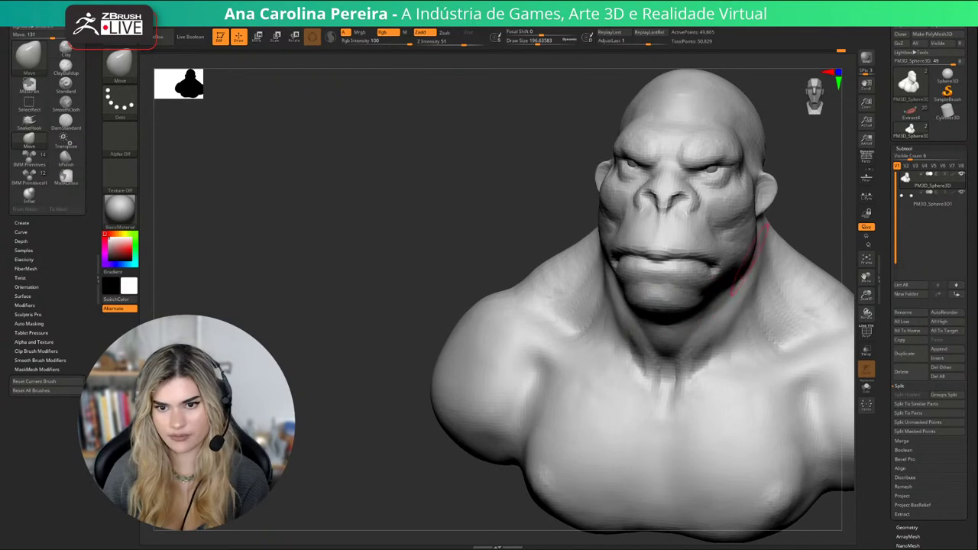
mouse_move(796, 237)
left_mouse_down()
mouse_move(695, 229)
mouse_move(768, 220)
left_mouse_up()
key("bracketright")
key("bracketleft")
left_click_drag(636, 280, 617, 261)
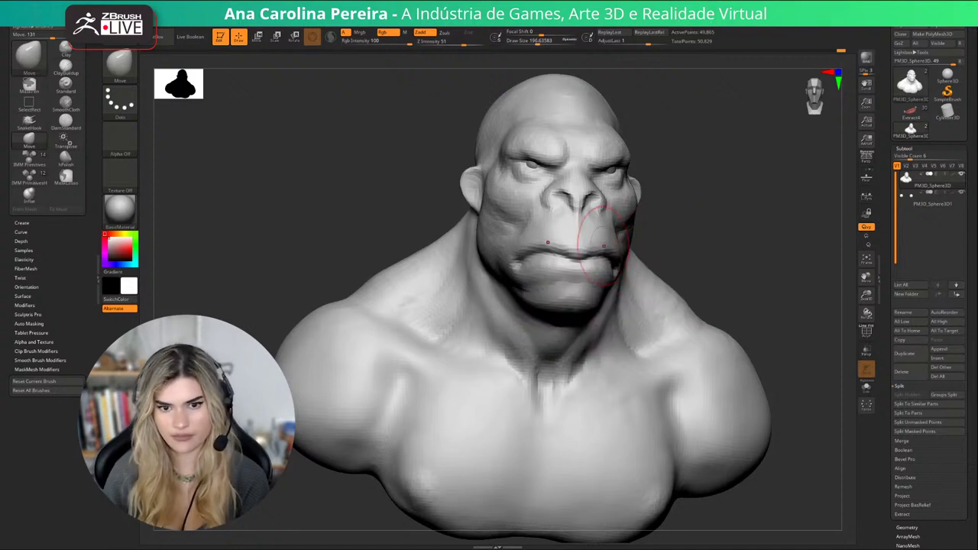
mouse_move(795, 222)
left_mouse_down()
mouse_move(730, 217)
mouse_move(806, 220)
mouse_move(688, 229)
left_mouse_up()
Try carving creases around the nose with the DamStandard brush at a draw size of about 90.
key("b")
key("d")
key("s")
key("space")
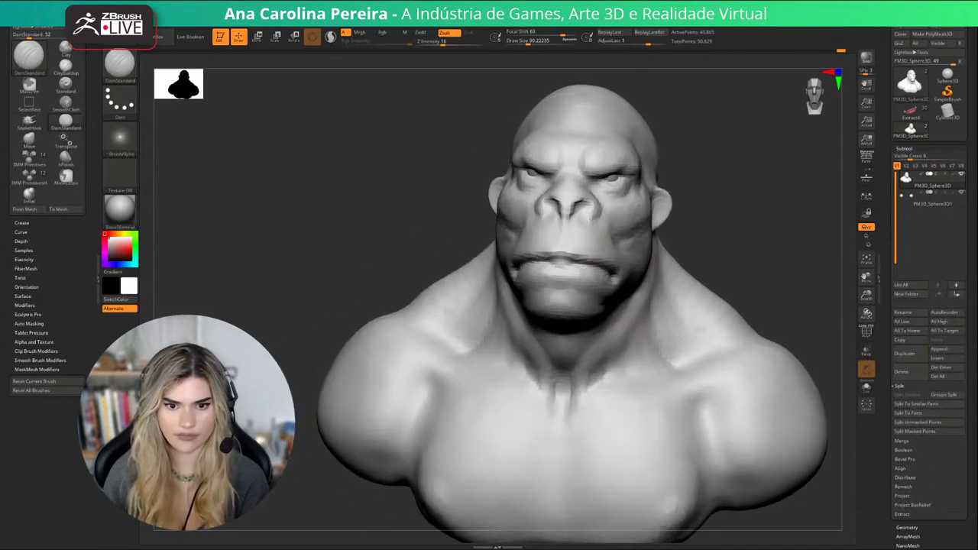
right_click_drag(580, 252, 714, 242)
key("ctrl+z")
Try cutting the nose bridge and nostril creases with the DamStandard brush at draw sizes of about 187 and 128.
left_click_drag(741, 253, 666, 248)
left_click_drag(783, 246, 732, 245)
right_click_drag(732, 243, 702, 220)
key("s")
mouse_move(703, 217)
left_mouse_down()
mouse_move(712, 218)
mouse_move(684, 217)
mouse_move(718, 213)
left_mouse_up()
key("b")
key("d")
key("s")
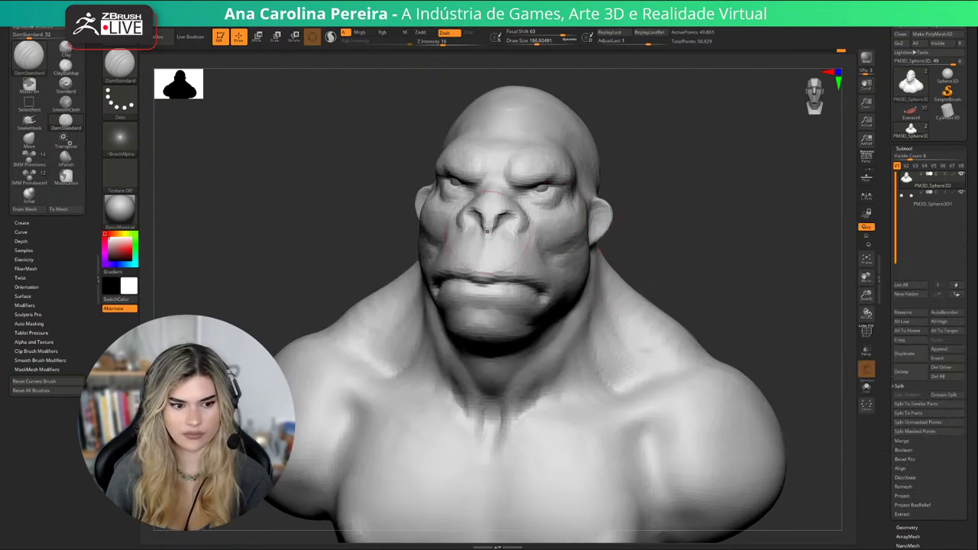
key("s")
left_click_drag(497, 229, 492, 229)
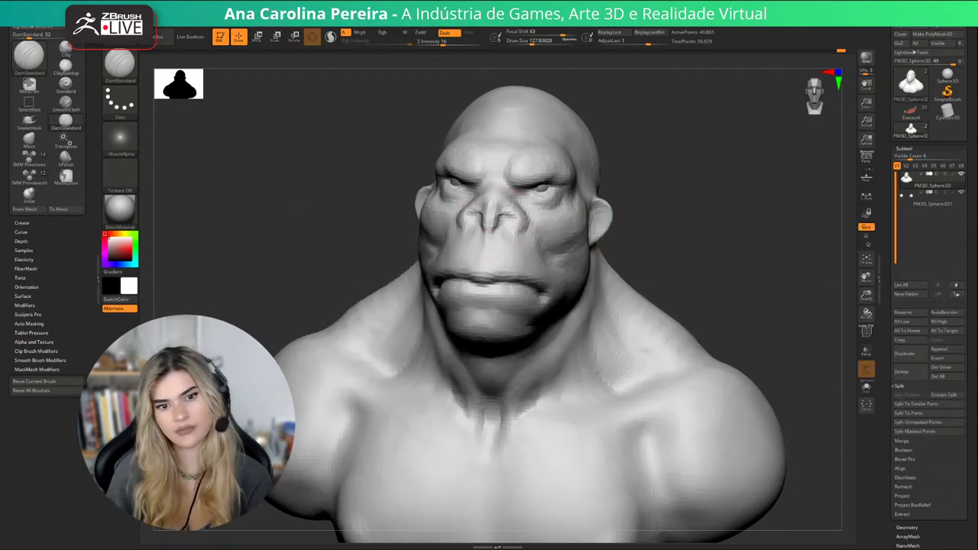
right_click_drag(504, 218, 654, 202)
key("ctrl+z")
key("ctrl+z")
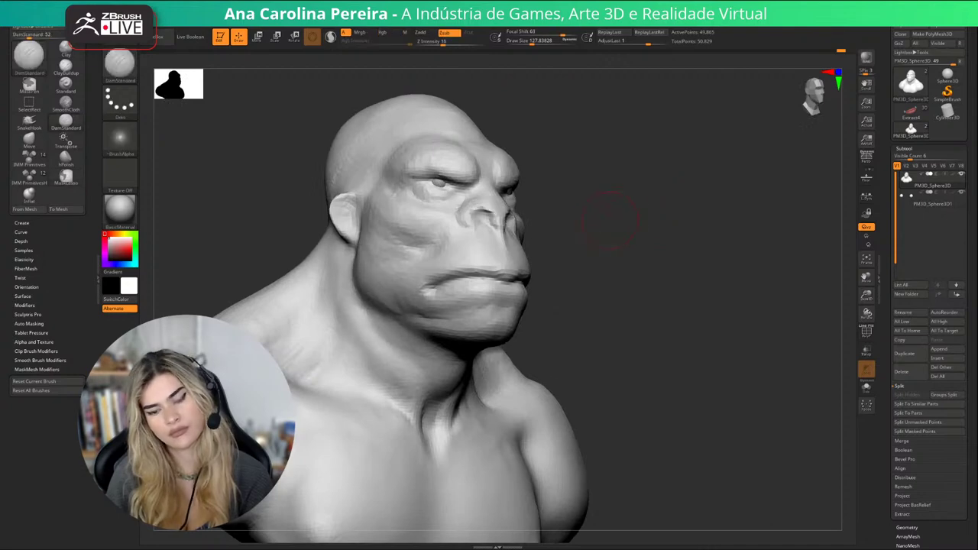
Try reshaping the nose and nostrils with the Move brush at a draw size of about 81.
key("b")
left_click_drag(611, 227, 594, 219)
key("m")
key("v")
key("b")
key("m")
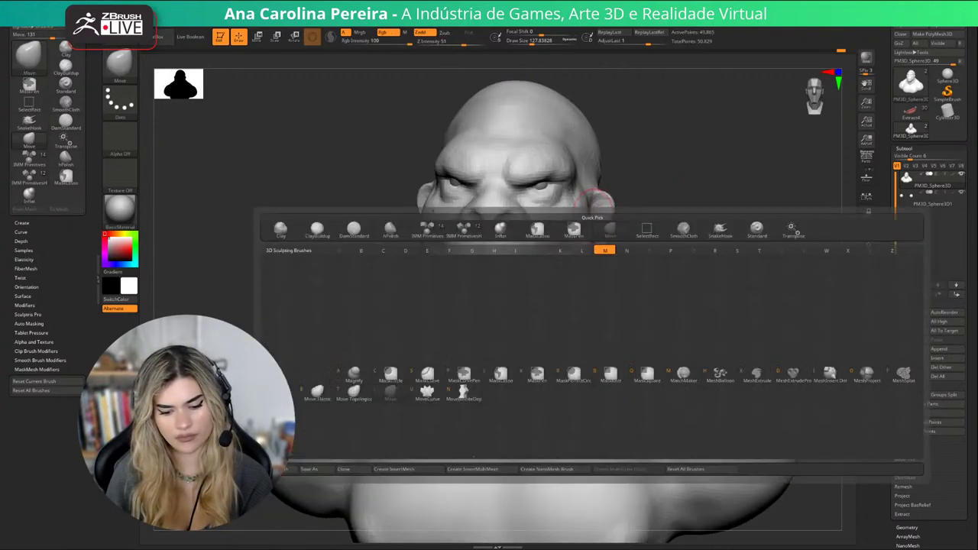
key("v")
key("space")
left_click_drag(506, 254, 498, 254)
left_click_drag(495, 217, 515, 214)
left_click_drag(634, 219, 667, 219)
left_click_drag(628, 246, 653, 240)
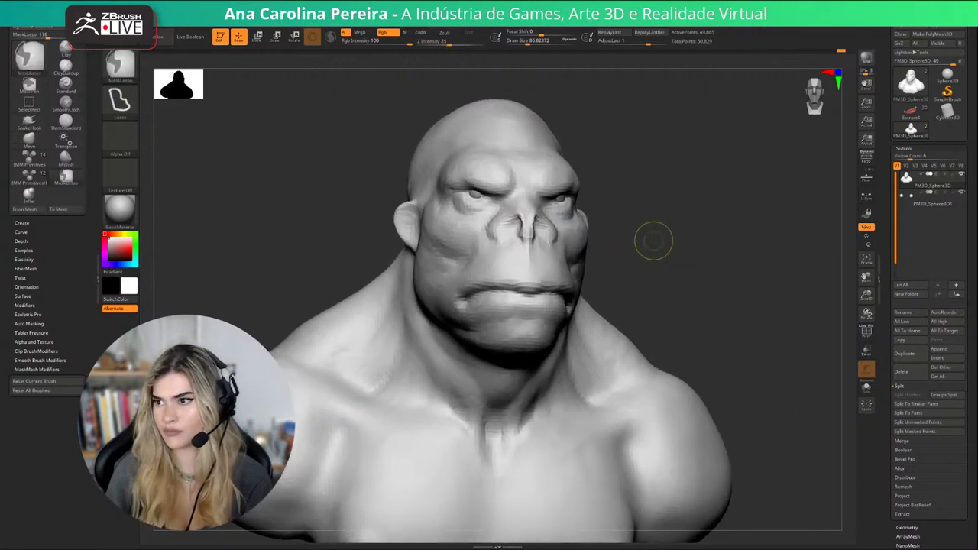
key("ctrl+z")
key("ctrl+z")
right_click_drag(652, 243, 673, 237, "alt")
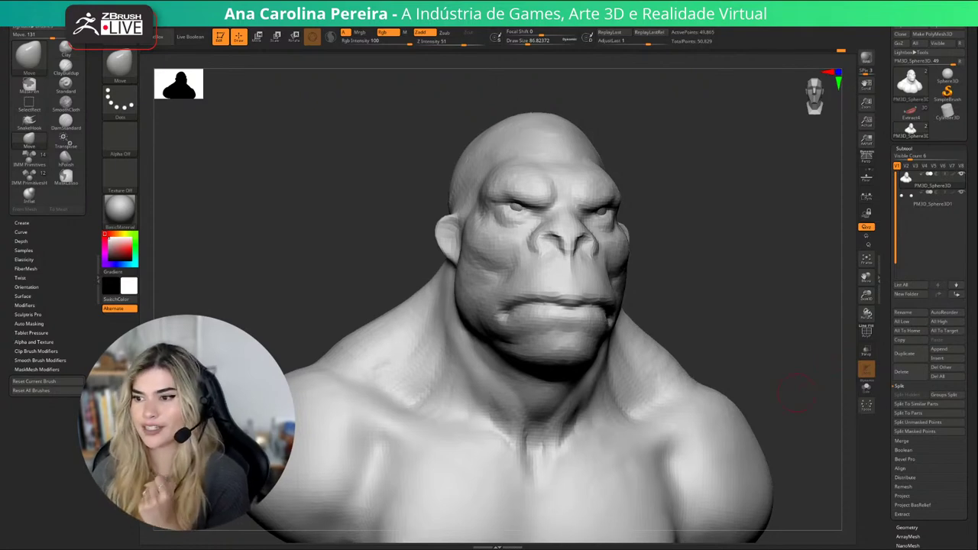
Try pulling the tops of both shoulders up into tall spikes with the Move brush at a draw size of about 324.
mouse_move(787, 380)
left_mouse_down()
mouse_move(743, 246)
mouse_move(600, 243)
left_mouse_up()
left_click_drag(636, 314, 759, 162)
key("ctrl+z")
key("ctrl+z")
key("ctrl+z")
key("ctrl+z")
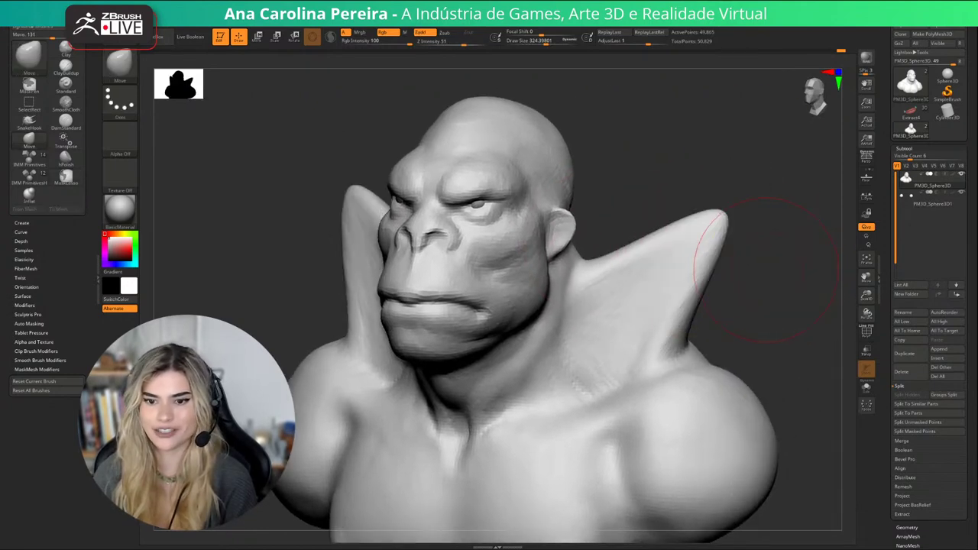
mouse_move(649, 183)
left_mouse_down()
mouse_move(738, 218)
mouse_move(673, 206)
left_mouse_up()
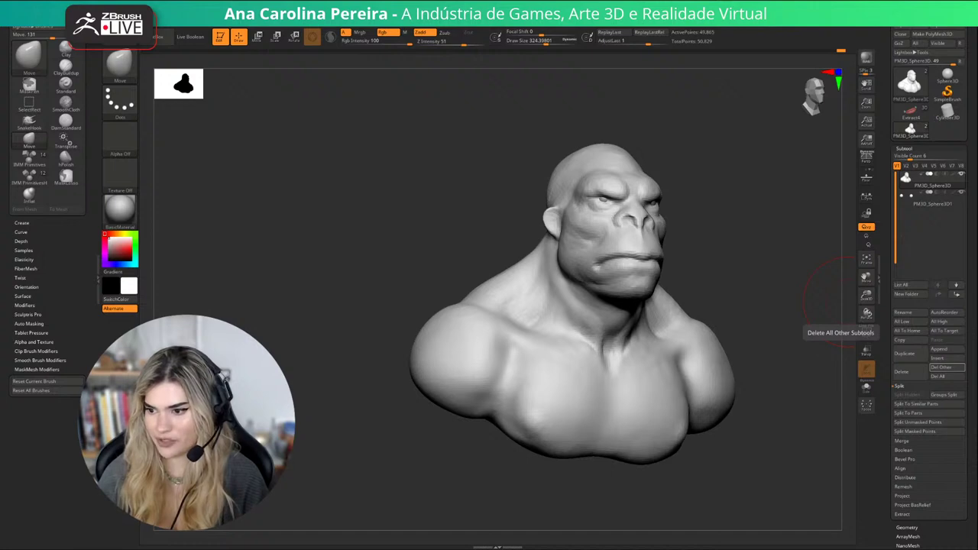
mouse_move(782, 405)
left_mouse_down()
mouse_move(692, 409)
mouse_move(749, 409)
mouse_move(737, 410)
left_mouse_up()
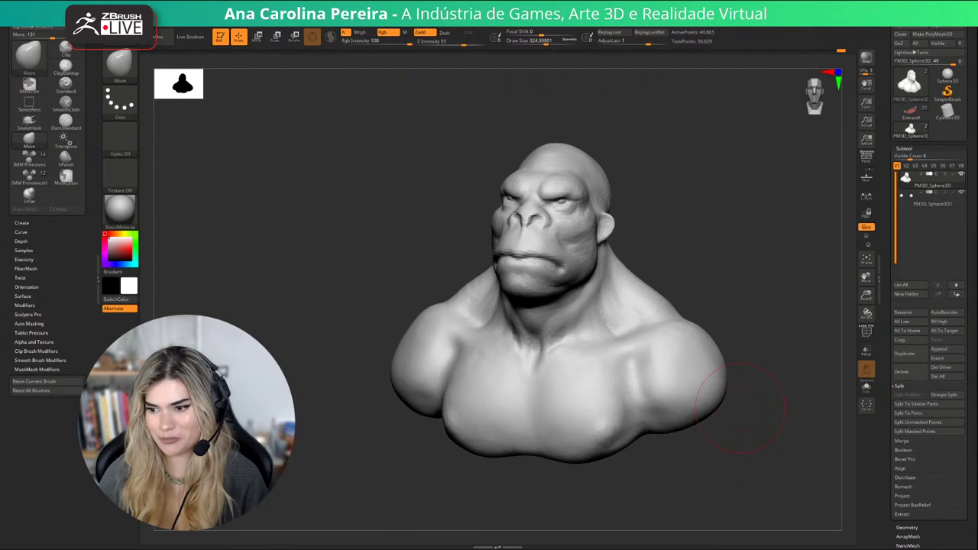
Try reshaping the sides of the nose with the Move brush at draw sizes of about 81 and 192.
mouse_move(802, 208)
left_mouse_down()
mouse_move(767, 211)
mouse_move(754, 231)
mouse_move(798, 234)
mouse_move(755, 234)
left_mouse_up()
key("b")
key("m")
key("v")
key("space")
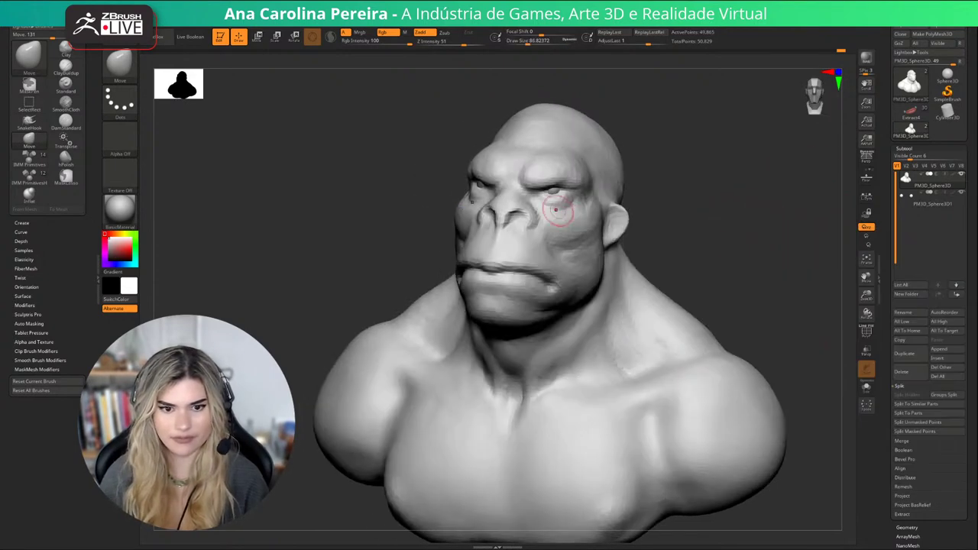
key("space")
mouse_move(559, 211)
left_mouse_down()
mouse_move(570, 214)
mouse_move(538, 229)
left_mouse_up()
key("space")
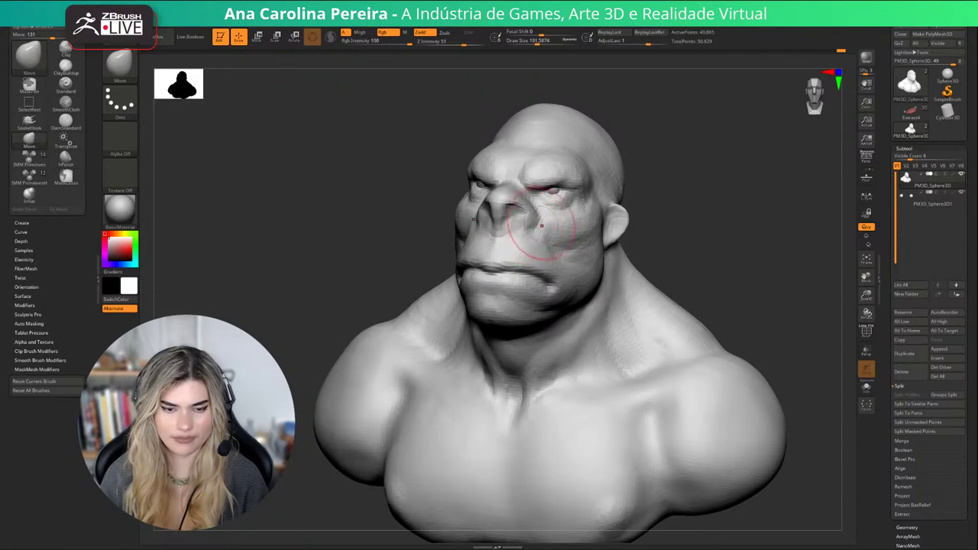
left_click_drag(772, 234, 717, 234)
key("ctrl+z")
Fill in the nostrils and build the nose into a broad muzzle with ClayBuildup at a draw size of about 192.
left_click_drag(457, 367, 498, 376)
key("b")
key("c")
key("b")
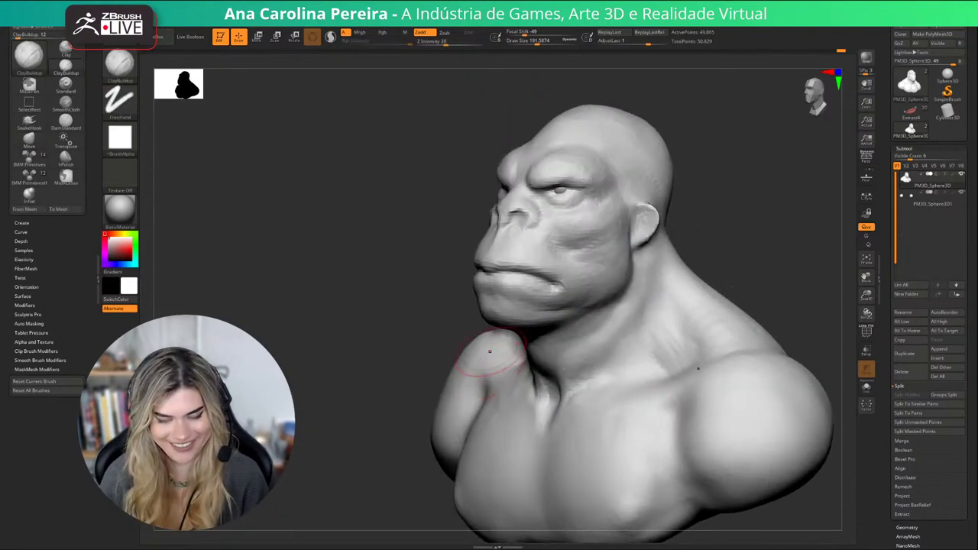
left_click_drag(405, 268, 438, 266)
mouse_move(529, 200)
left_mouse_down()
mouse_move(522, 221)
mouse_move(507, 216)
mouse_move(502, 239)
left_mouse_up()
left_click_drag(646, 244, 680, 240)
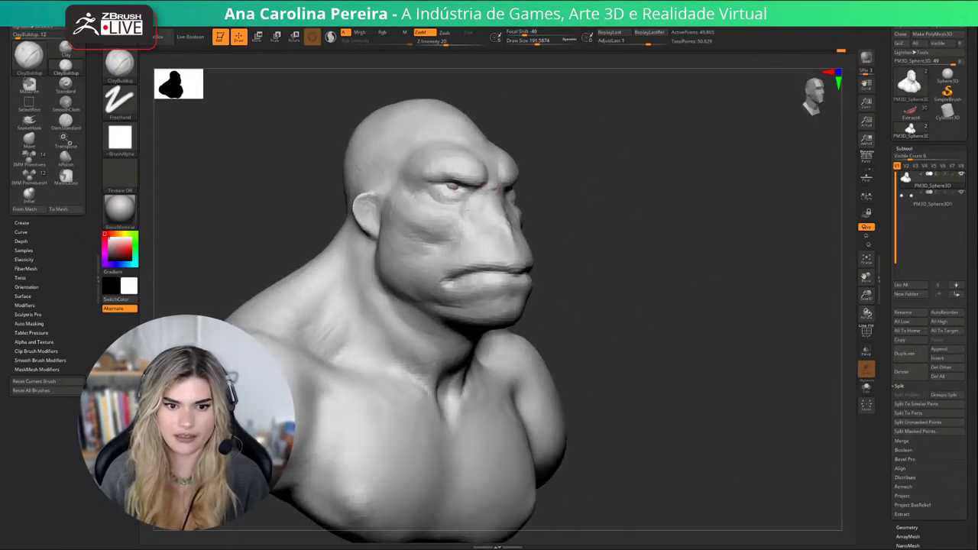
mouse_move(480, 221)
left_mouse_down()
mouse_move(494, 214)
mouse_move(505, 228)
left_mouse_up()
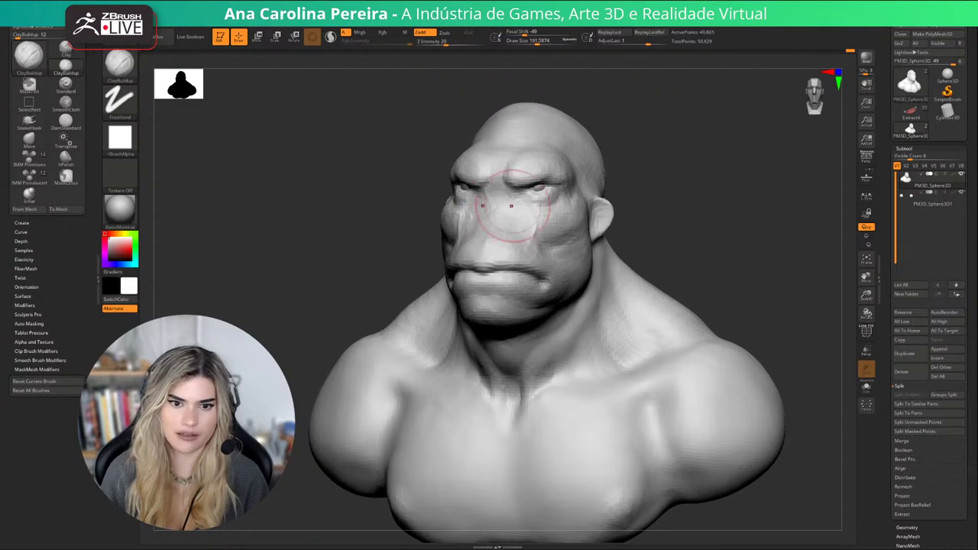
left_click_drag(646, 197, 468, 243)
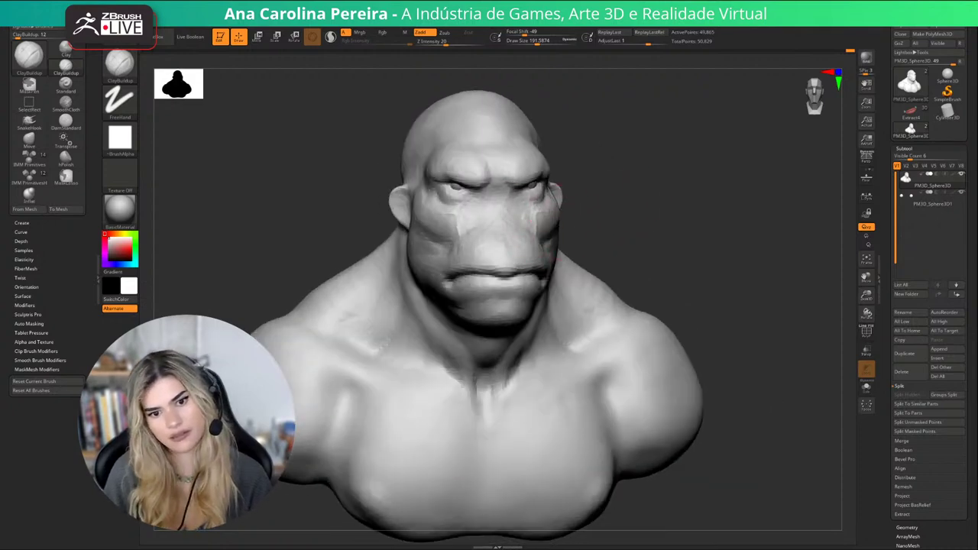
mouse_move(639, 223)
left_mouse_down()
mouse_move(574, 219)
mouse_move(561, 207)
left_mouse_up()
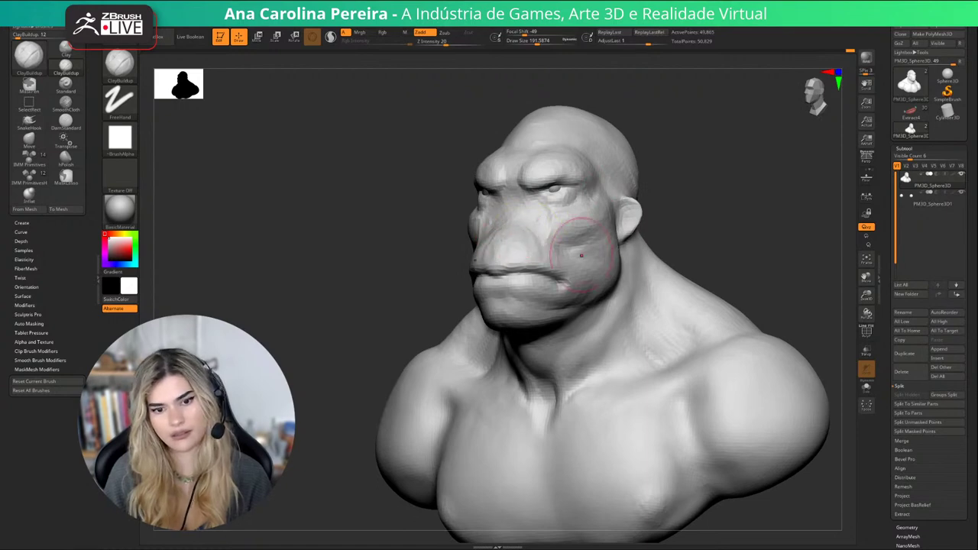
Push the upper muzzle and upper lip forward in profile with the Move brush at draw sizes of about 128 to 239.
left_click_drag(513, 218, 688, 192)
key("b")
key("v")
key("space")
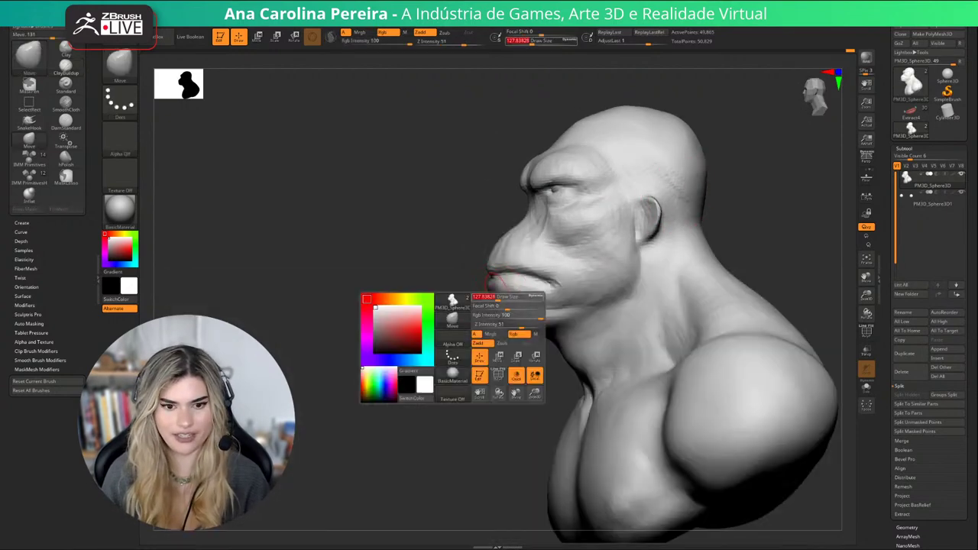
left_click_drag(417, 275, 672, 268)
left_click_drag(523, 260, 541, 260)
left_click_drag(672, 260, 536, 264)
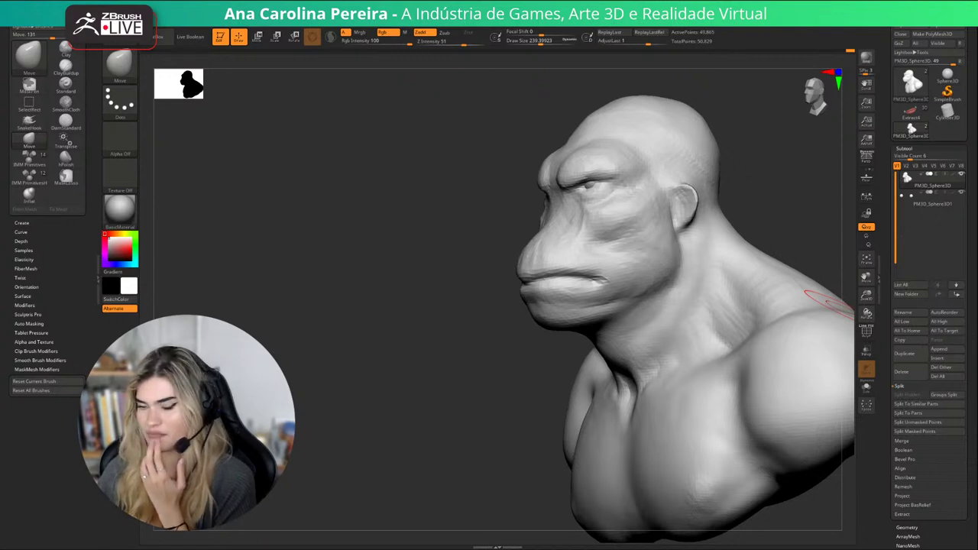
left_click_drag(306, 405, 479, 415)
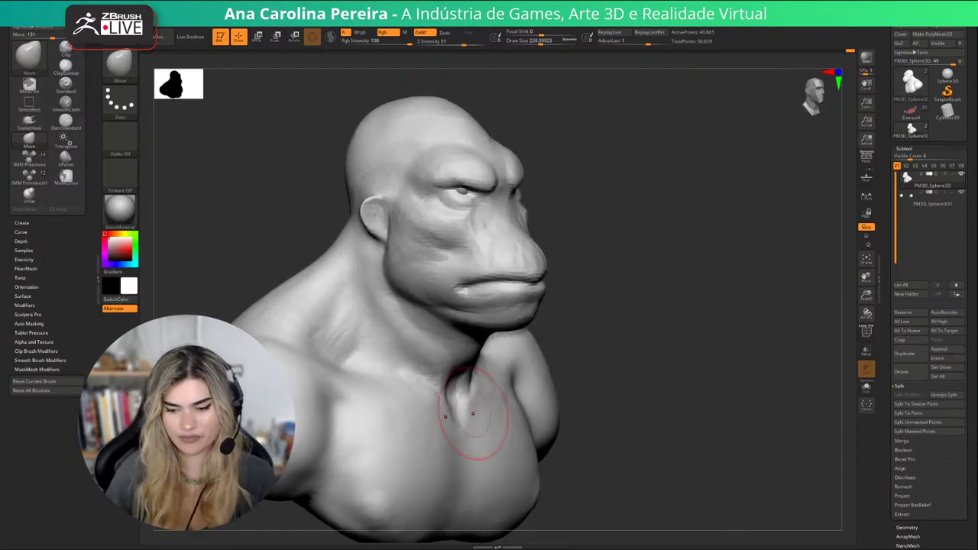
Carve the nose tip and nostril creases on the muzzle with the DamStandard brush at a draw size of about 128.
key("b")
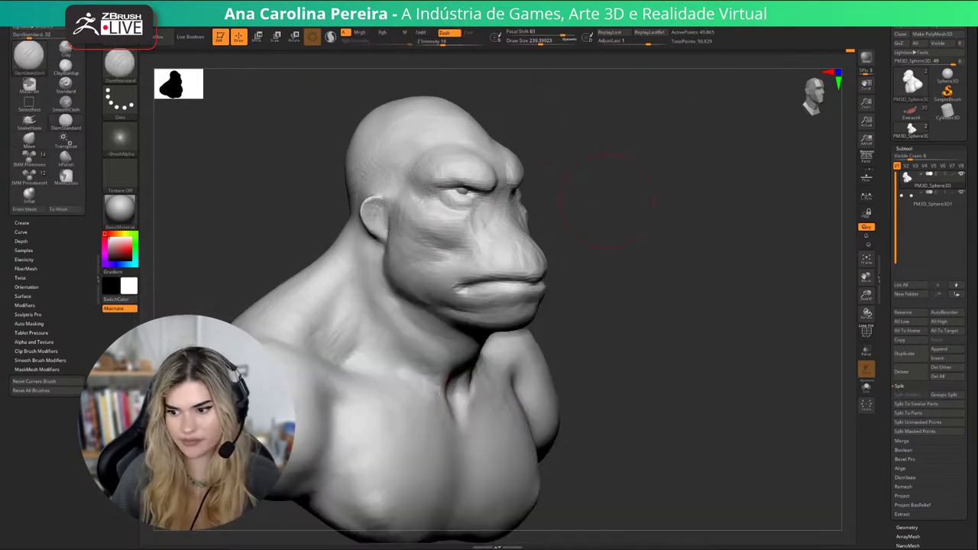
mouse_move(700, 229)
left_mouse_down()
mouse_move(672, 245)
mouse_move(648, 214)
left_mouse_up()
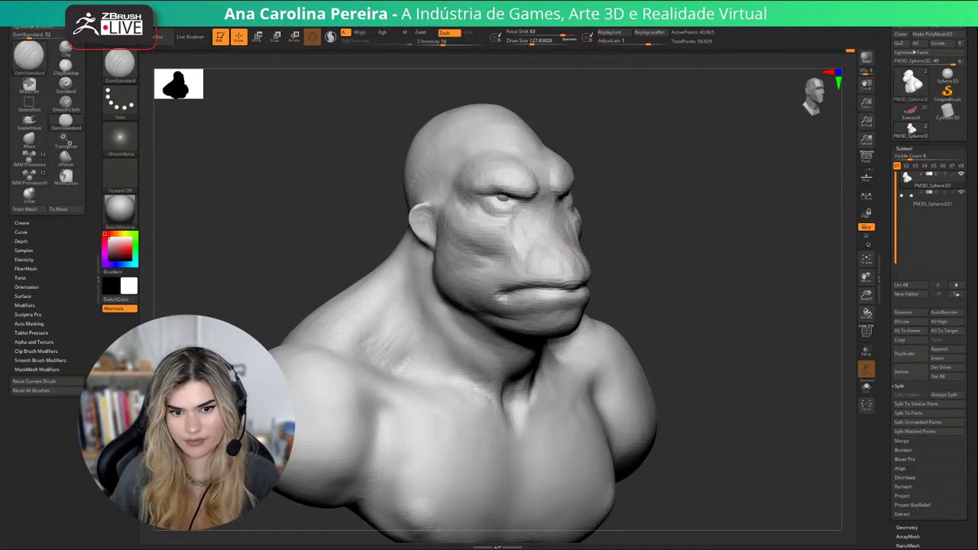
right_click_drag(646, 214, 574, 243)
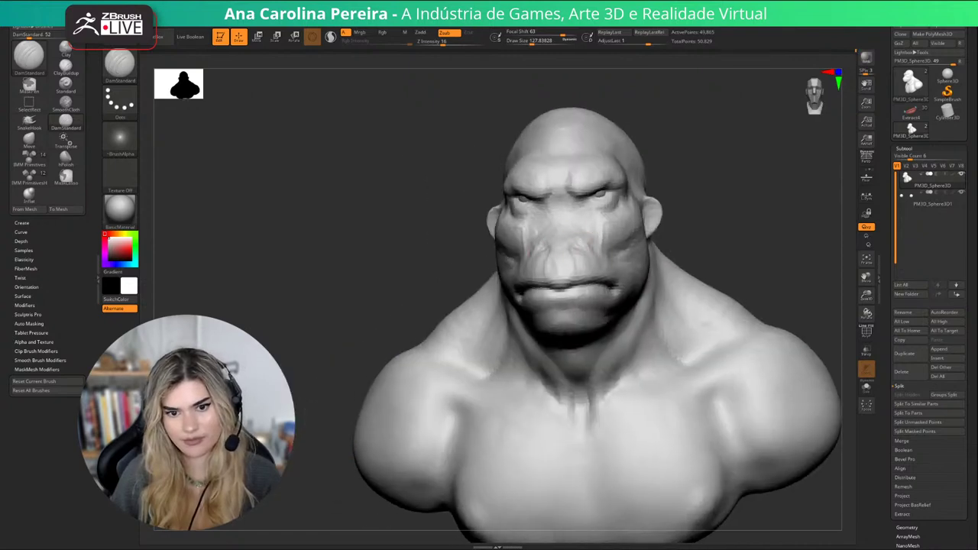
left_click_drag(713, 220, 682, 215)
Build up a fuller, rounder muzzle and upper lip with ClayBuildup at draw sizes of about 172 to 212.
key("b")
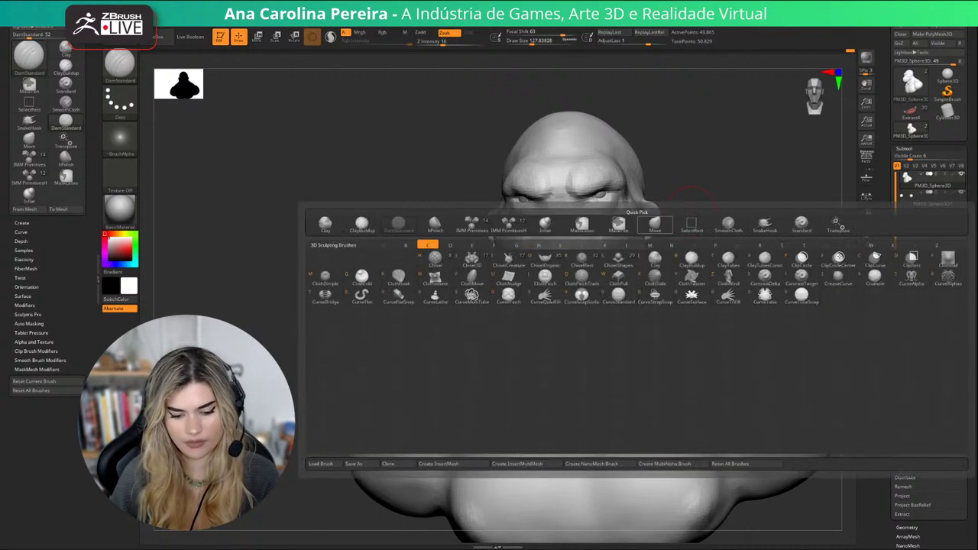
key("c")
key("b")
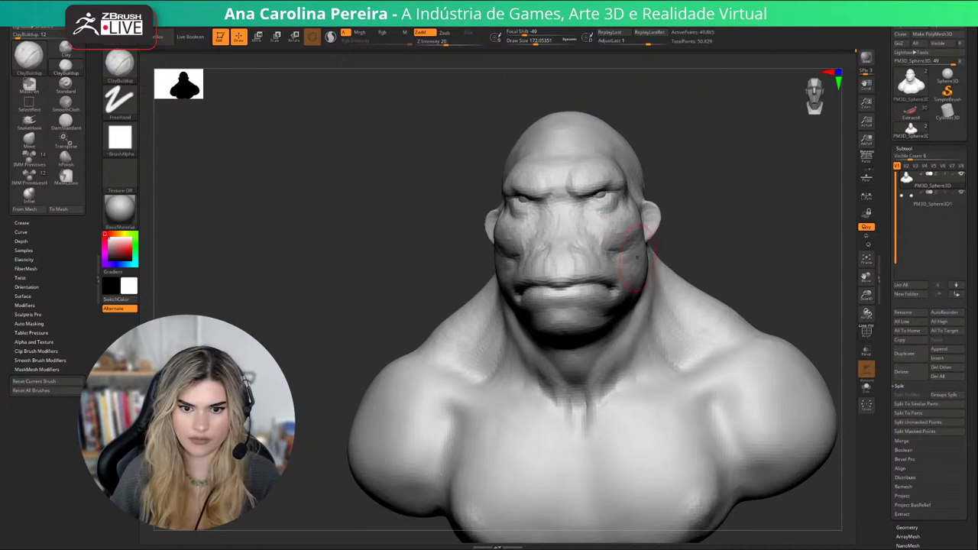
key("space")
mouse_move(688, 252)
left_mouse_down()
mouse_move(737, 254)
mouse_move(684, 242)
left_mouse_up()
left_click_drag(688, 241, 715, 241)
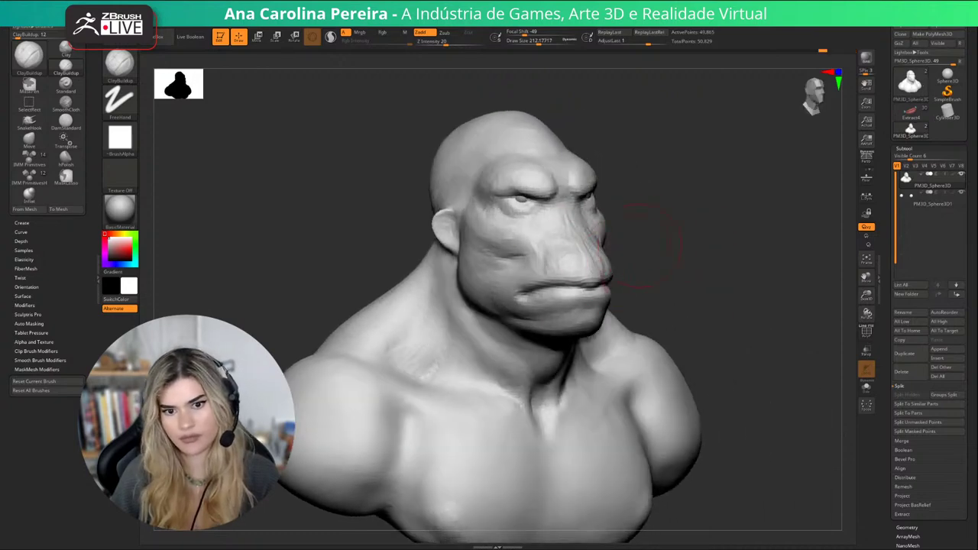
right_click_drag(648, 246, 639, 263)
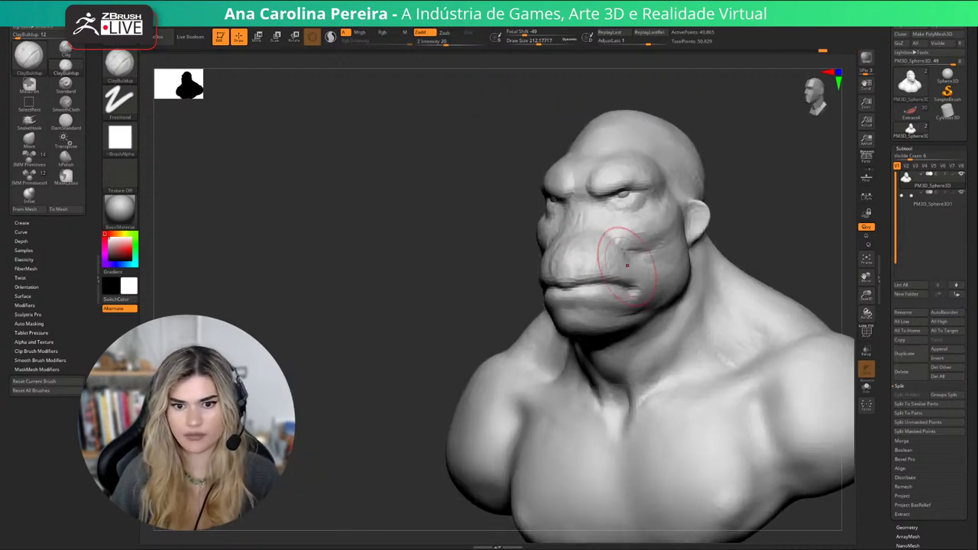
mouse_move(628, 266)
left_mouse_down()
mouse_move(591, 203)
mouse_move(556, 233)
mouse_move(578, 240)
mouse_move(547, 206)
mouse_move(574, 244)
left_mouse_up()
right_click_drag(529, 265, 589, 250)
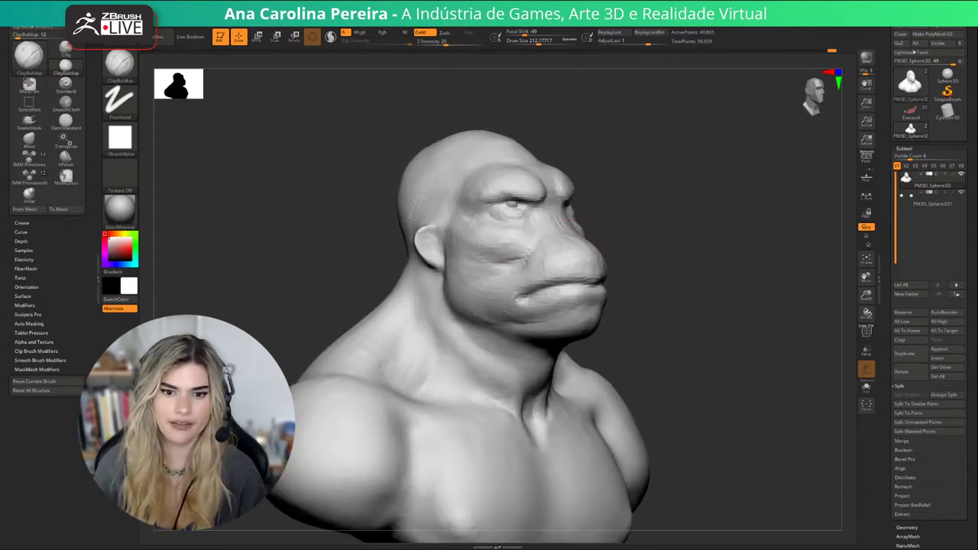
Add volume to the nose bridge between the eyes with ClayBuildup at draw sizes of about 97 to 128.
right_click_drag(587, 194, 532, 229)
key("space")
left_click_drag(570, 212, 561, 212)
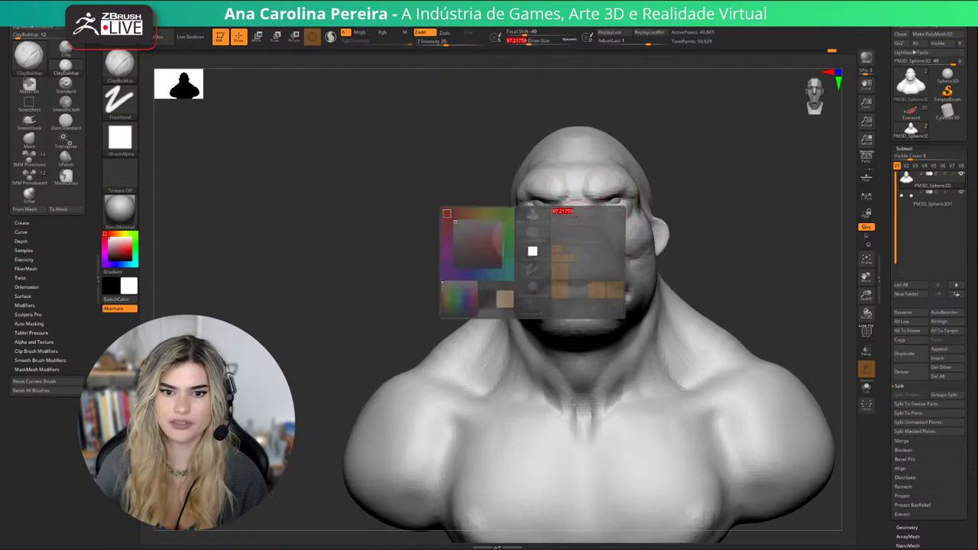
right_click_drag(725, 233, 670, 226)
key("space")
left_click_drag(570, 223, 575, 224)
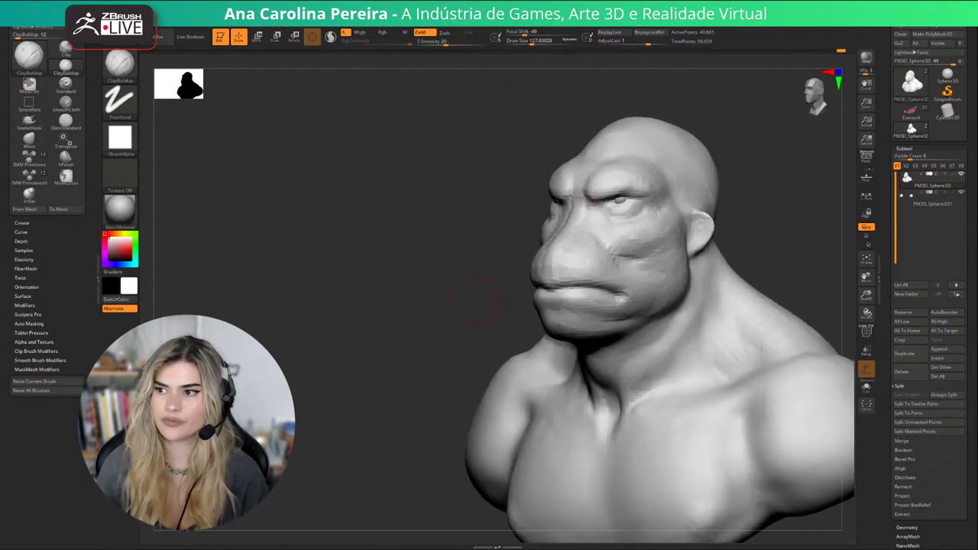
Build up the sides of the nose and the adjoining cheeks with ClayBuildup at a draw size of about 163.
right_click_drag(477, 299, 610, 286)
key("]")
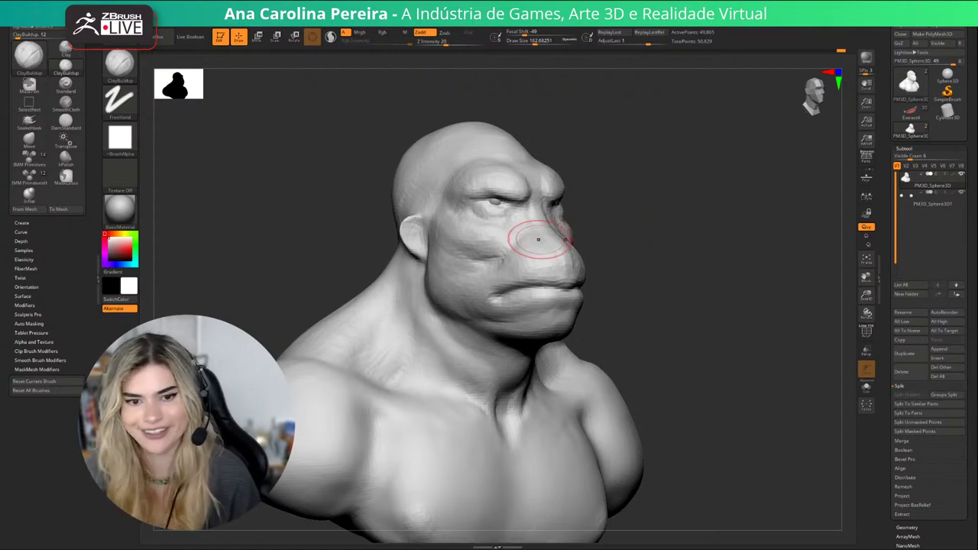
right_click_drag(538, 223, 537, 246, "shift")
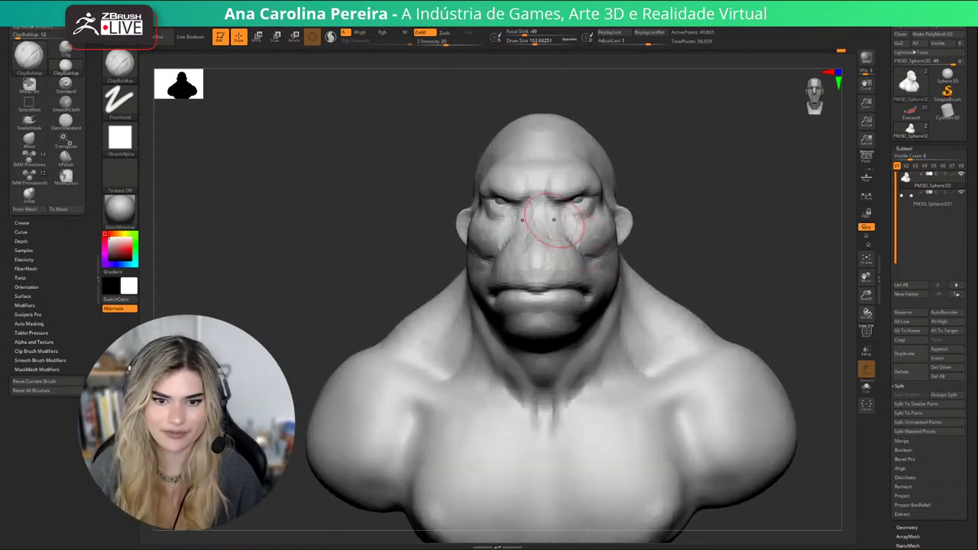
right_click_drag(596, 262, 643, 249)
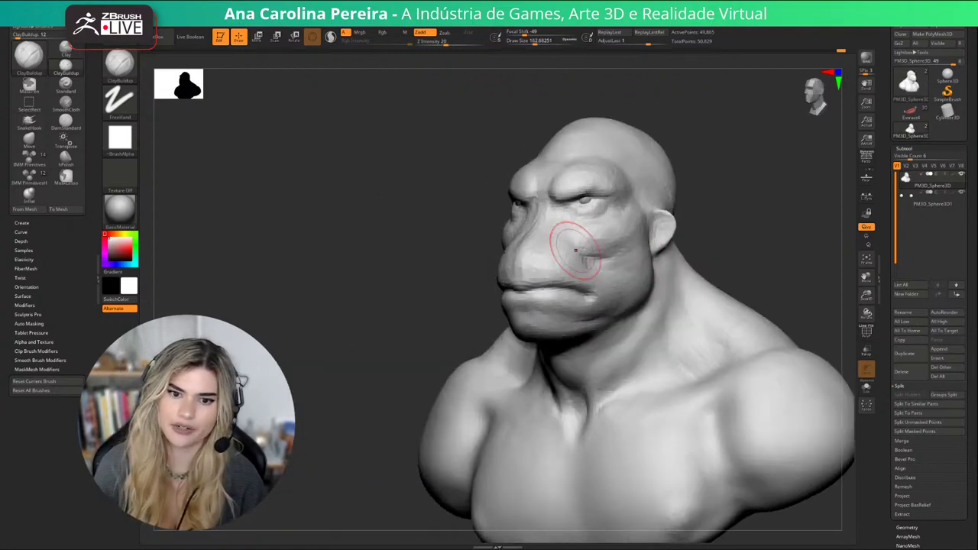
Build up the nose tip and nostril wings on the muzzle with ClayBuildup at a draw size of about 81.
right_click_drag(576, 250, 707, 215)
mouse_move(638, 222)
right_mouse_down()
mouse_move(699, 224)
mouse_move(663, 222)
mouse_move(569, 249)
right_mouse_up()
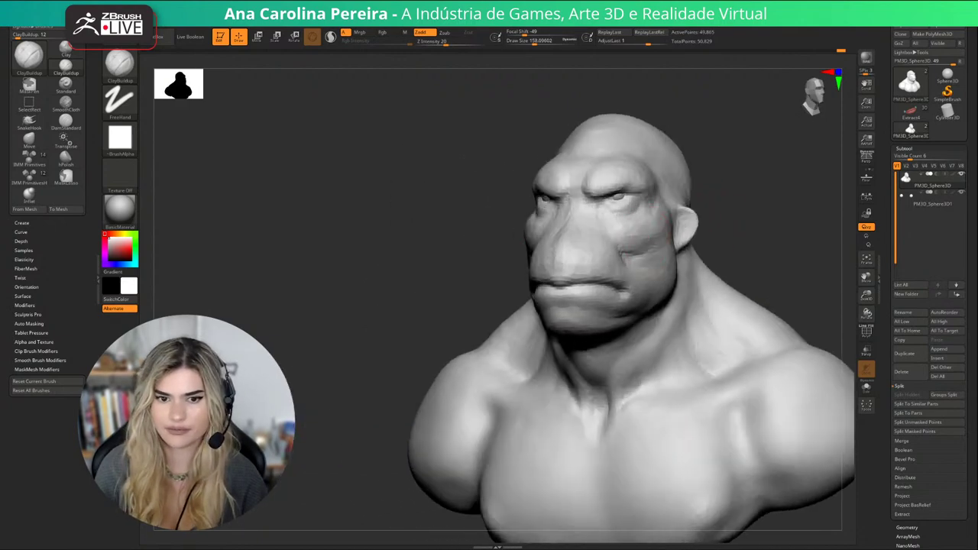
key("space")
left_click_drag(588, 235, 582, 235)
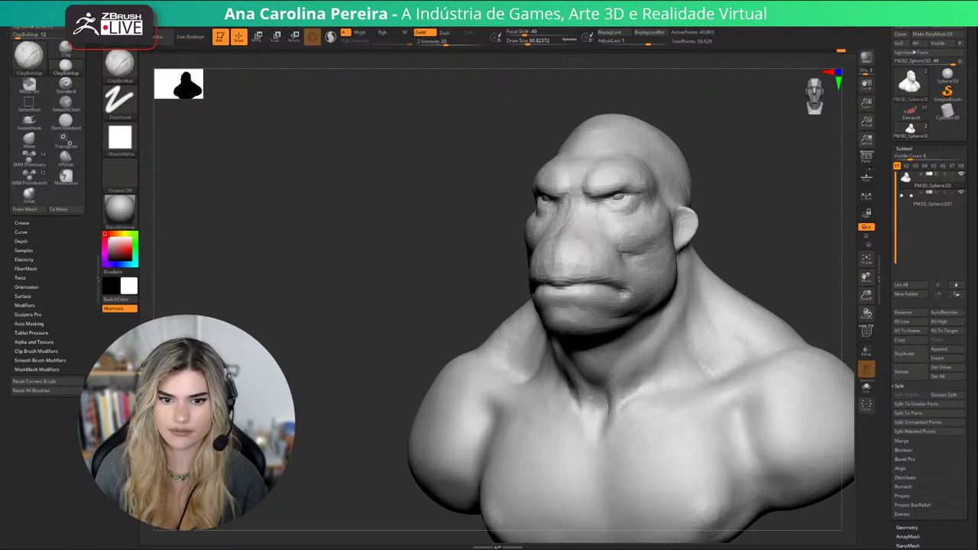
right_click_drag(736, 235, 775, 231)
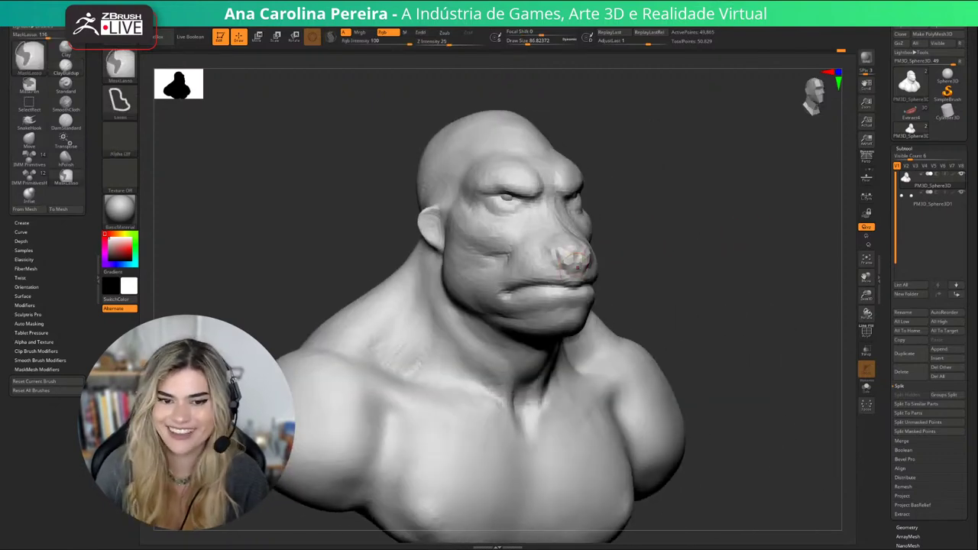
right_click_drag(567, 269, 527, 267)
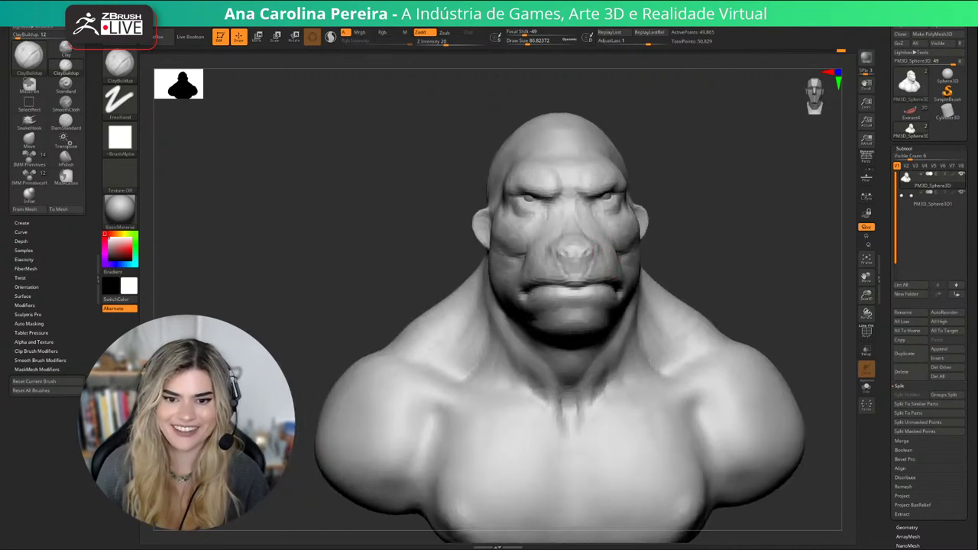
right_click_drag(626, 261, 603, 254)
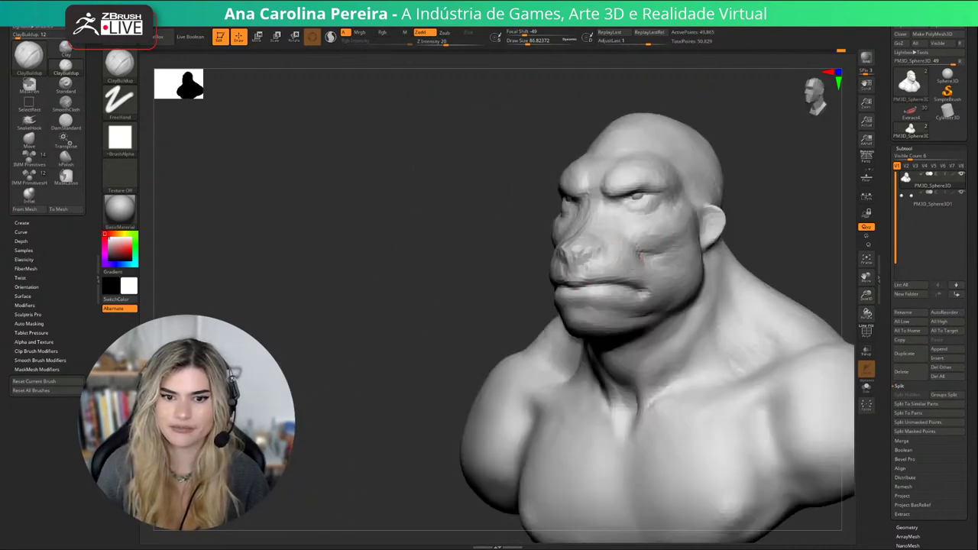
Carve the nostril openings and nose tip edges with the DamStandard brush at a draw size of about 59.
key("b")
key("d")
key("s")
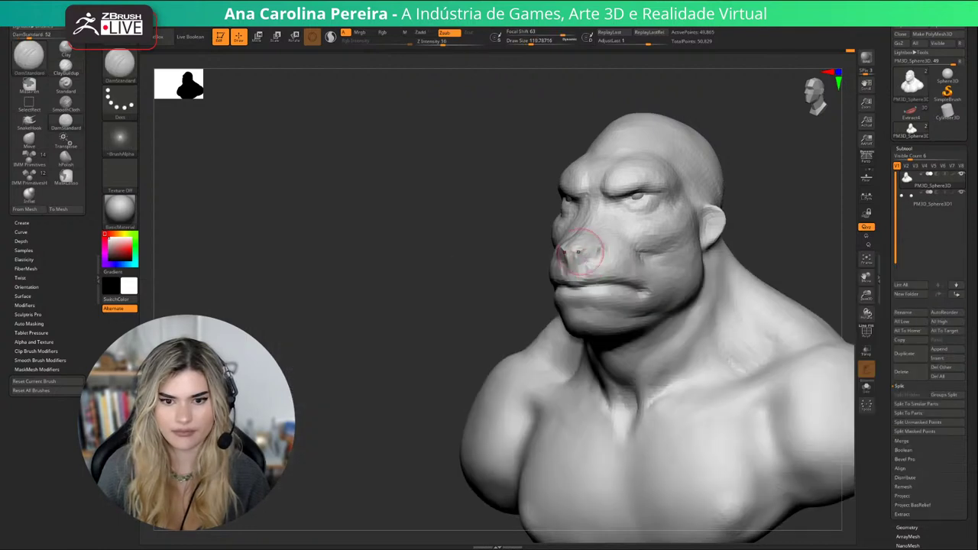
key("s")
left_click_drag(590, 264, 573, 262)
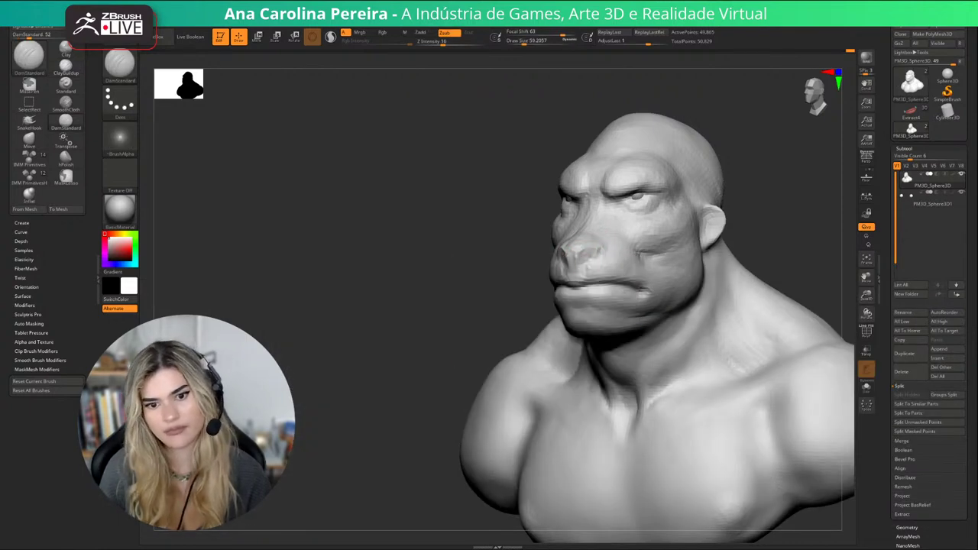
right_click_drag(743, 208, 583, 258)
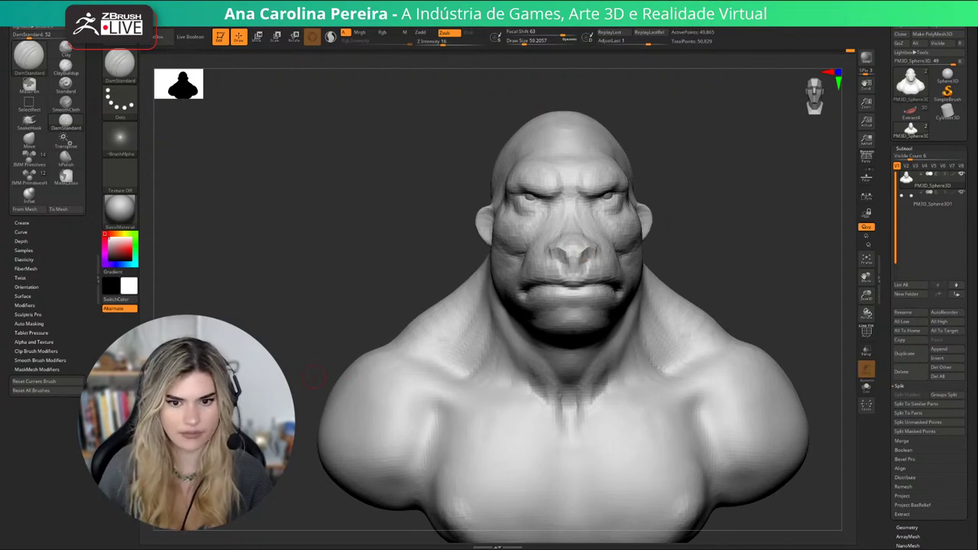
Define the creases around the nose, eyes and muzzle with DamStandard at draw sizes of about 116 to 192.
left_click_drag(314, 376, 294, 378)
key("space")
key("space")
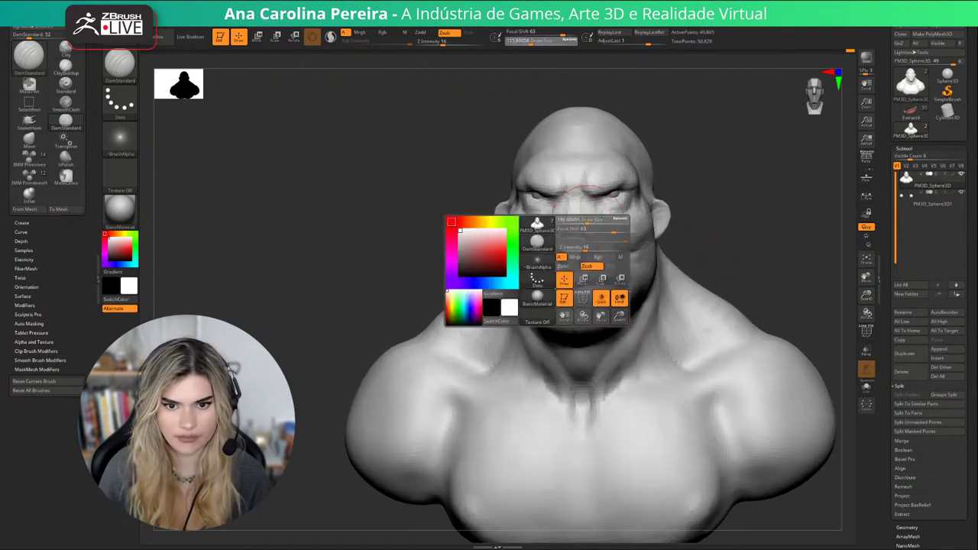
left_click_drag(587, 231, 602, 232)
right_click_drag(688, 244, 614, 241)
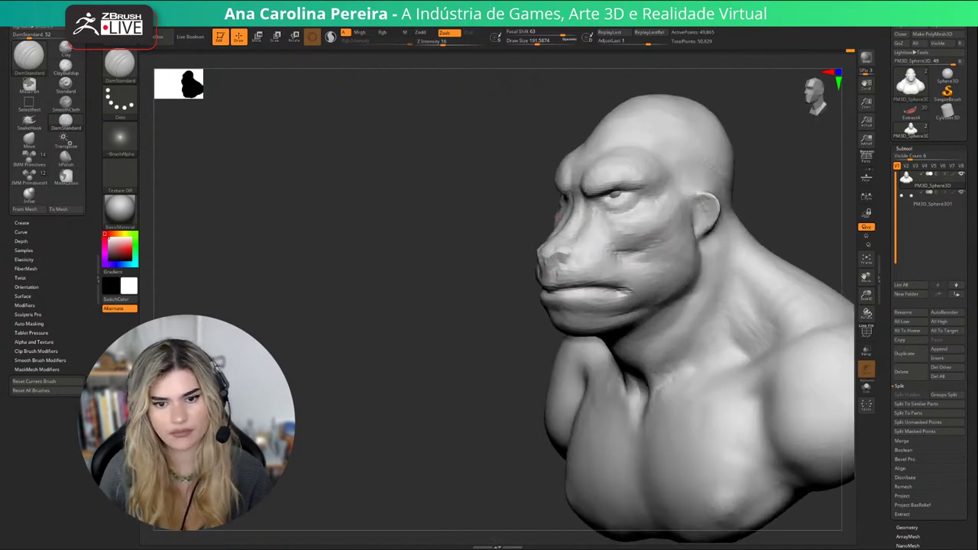
left_click_drag(467, 294, 573, 313)
left_click_drag(718, 264, 645, 261)
key("space")
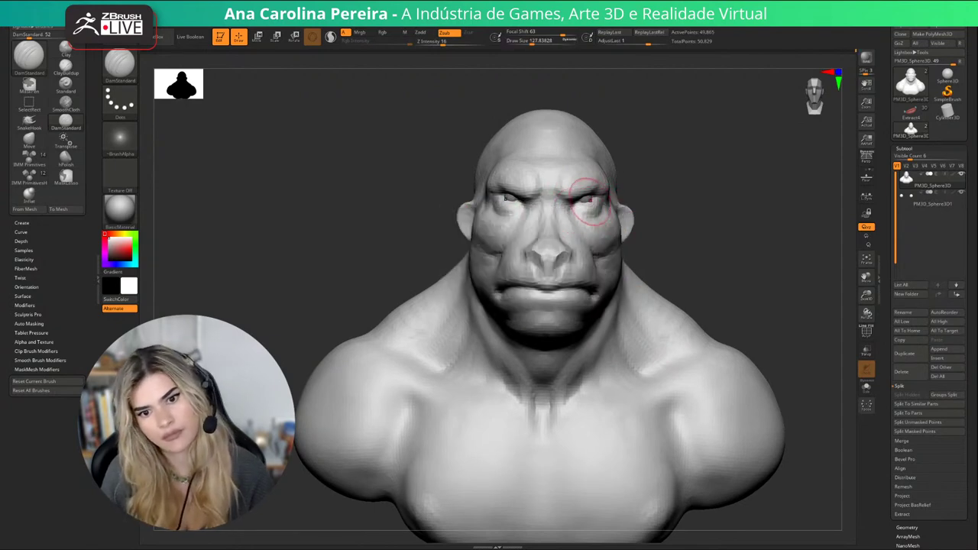
Select the eyeballs and shift them slightly forward in their sockets with the Move gizmo.
key("w")
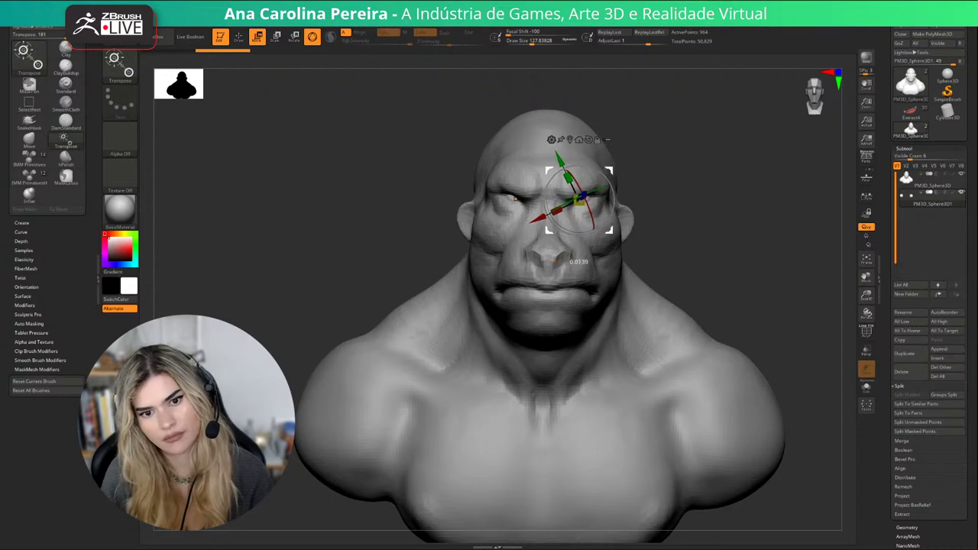
left_click_drag(711, 252, 769, 254)
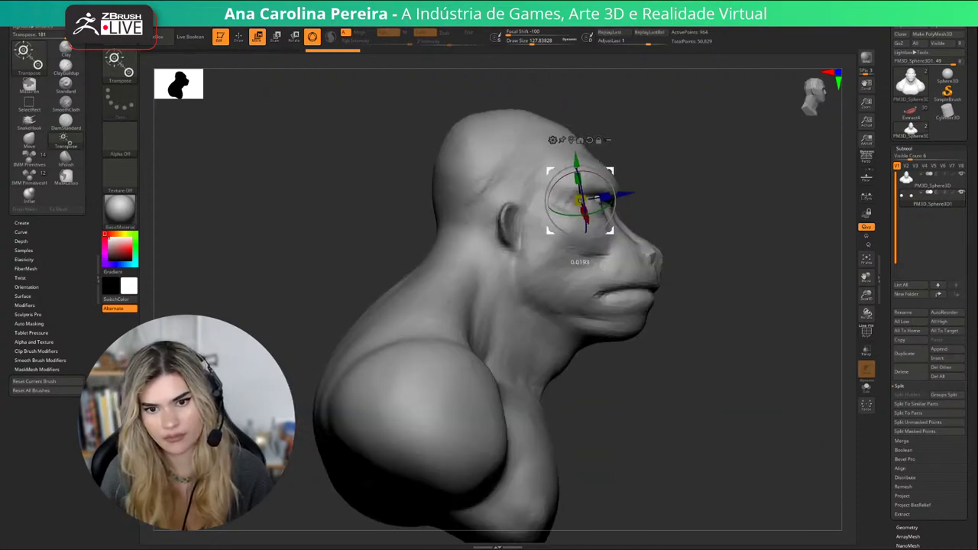
right_click_drag(578, 261, 616, 262)
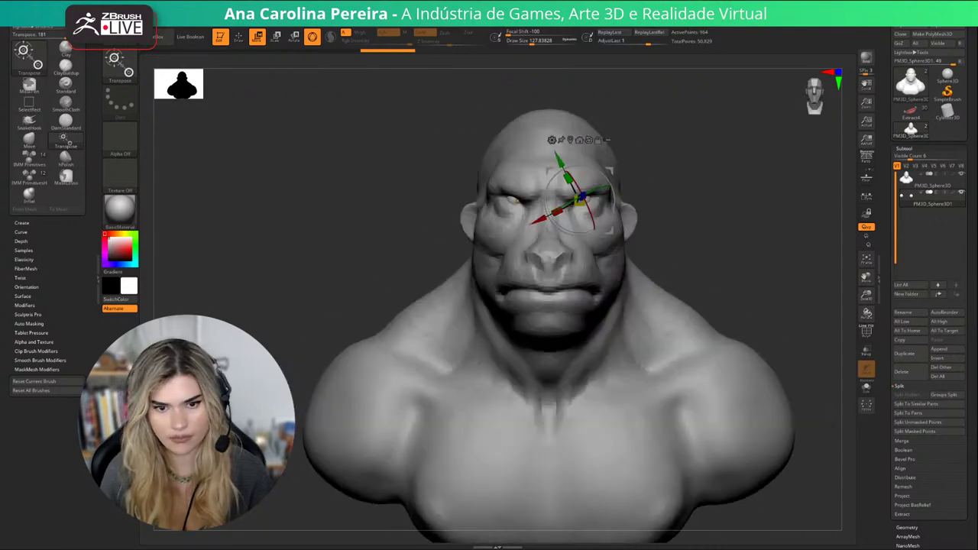
Reselect the head and fit the eyelids around the eyeballs with the Move brush at draw sizes of about 128 to 202.
key("b")
key("m")
key("v")
left_click_drag(663, 215, 623, 218)
left_click(620, 222, "alt")
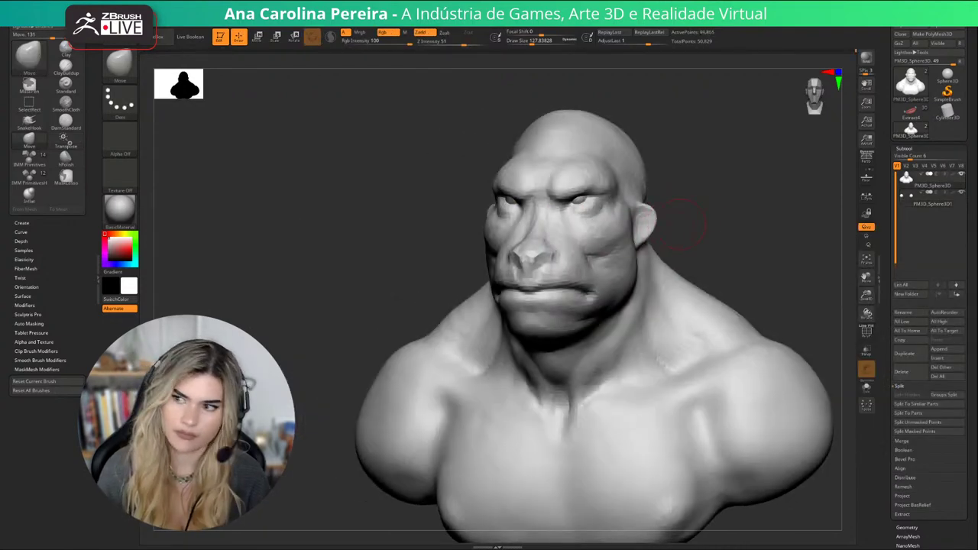
mouse_move(681, 224)
left_mouse_down("alt")
mouse_move(649, 231)
mouse_move(671, 224)
mouse_move(673, 249)
left_mouse_up("alt")
key("s")
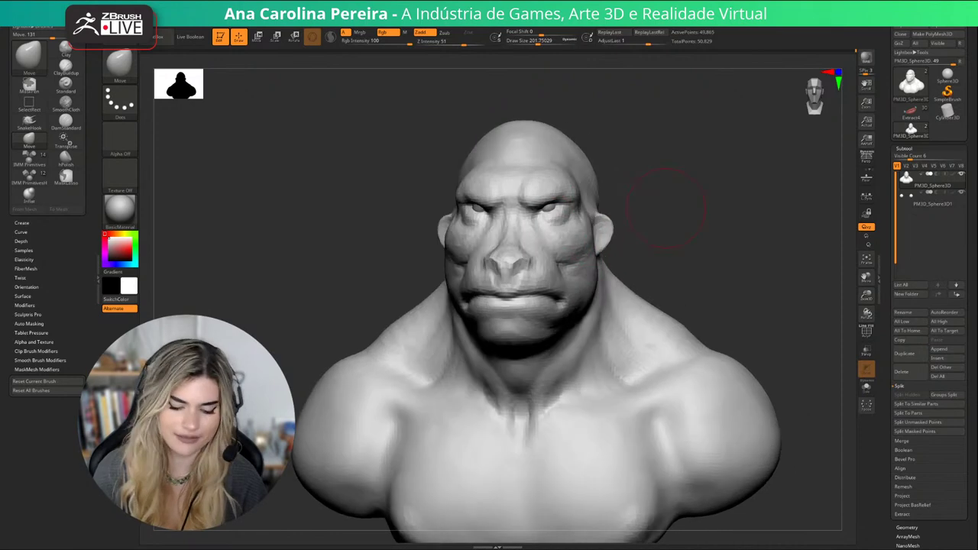
Carve the creases under the eyes and across the cheeks with DamStandard at draw sizes of about 217 to 280.
key("b")
key("d")
key("s")
key("s")
left_click(551, 216)
left_click_drag(542, 207, 554, 220)
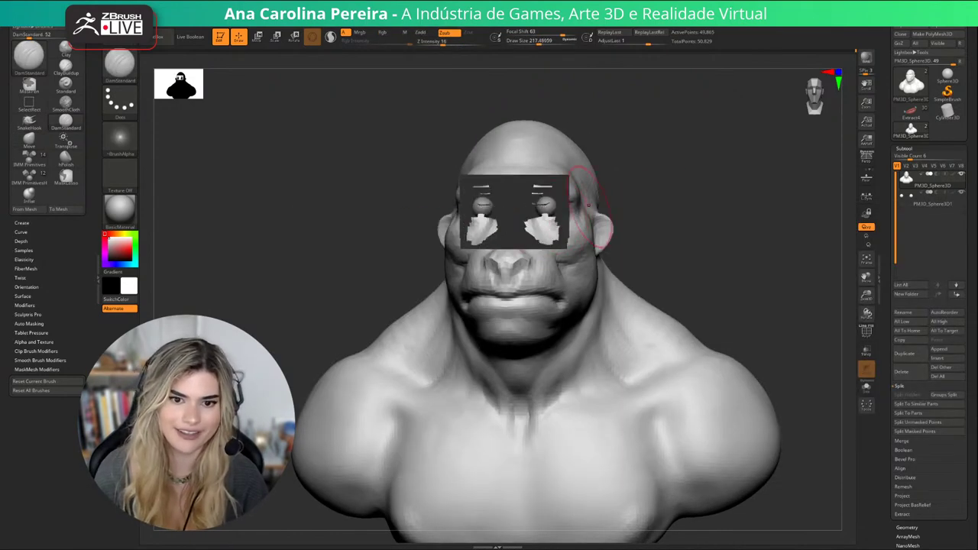
left_click_drag(630, 234, 654, 237)
mouse_move(554, 216)
right_mouse_down()
mouse_move(578, 216)
mouse_move(543, 222)
right_mouse_up()
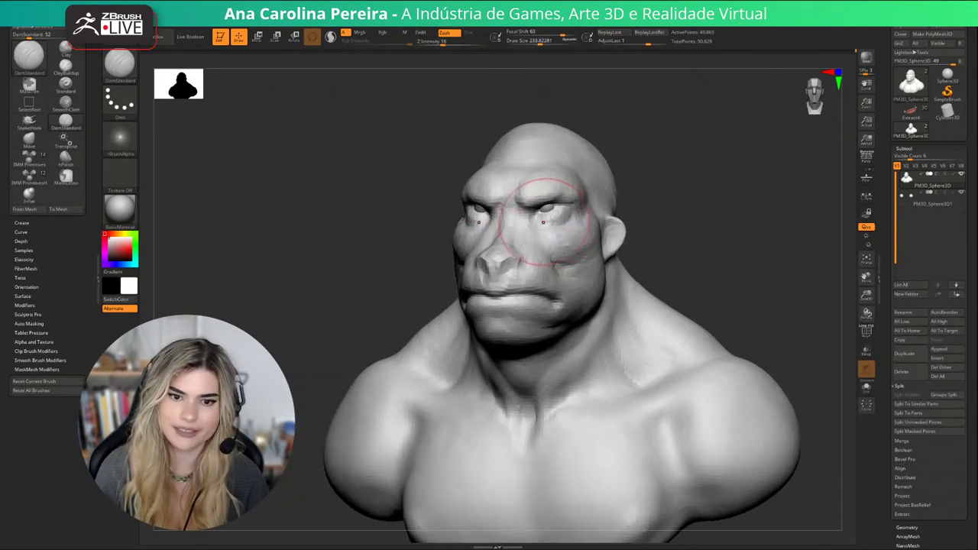
mouse_move(623, 229)
right_mouse_down()
mouse_move(567, 238)
mouse_move(608, 255)
mouse_move(681, 256)
right_mouse_up()
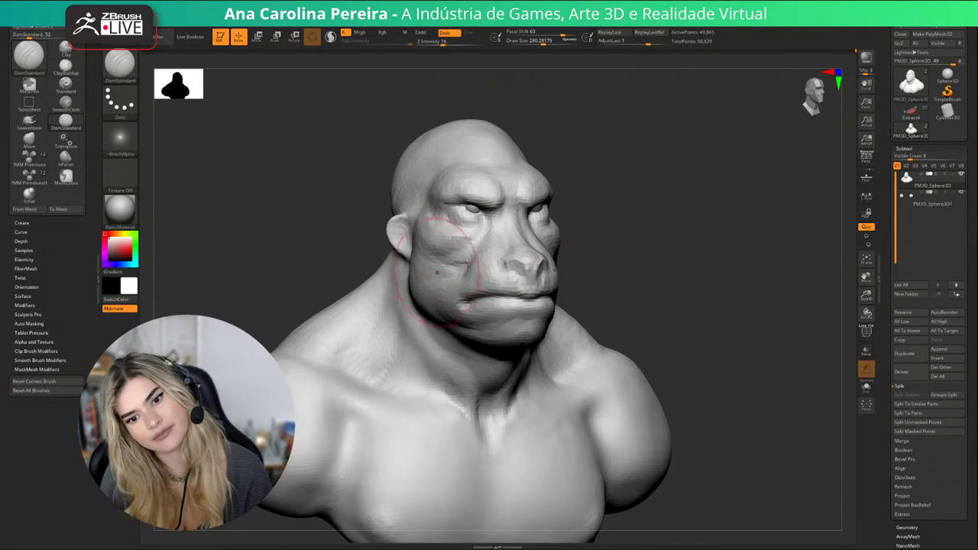
mouse_move(437, 272)
right_mouse_down()
mouse_move(561, 295)
mouse_move(515, 274)
mouse_move(460, 267)
right_mouse_up()
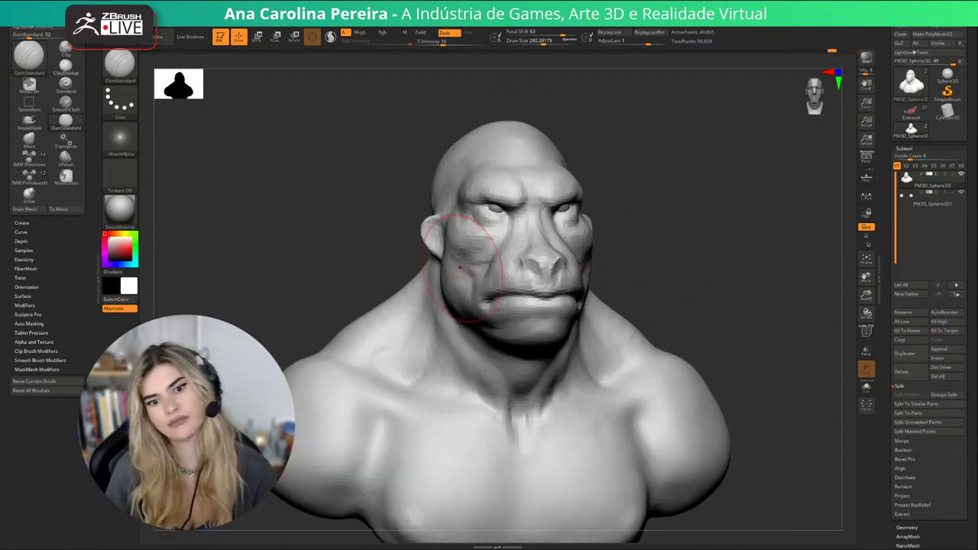
Adjust the nose's side profile with the Move brush at draw sizes of about 251 to 280, undoing the last change.
right_click_drag(738, 344, 624, 313)
key("b")
key("m")
key("v")
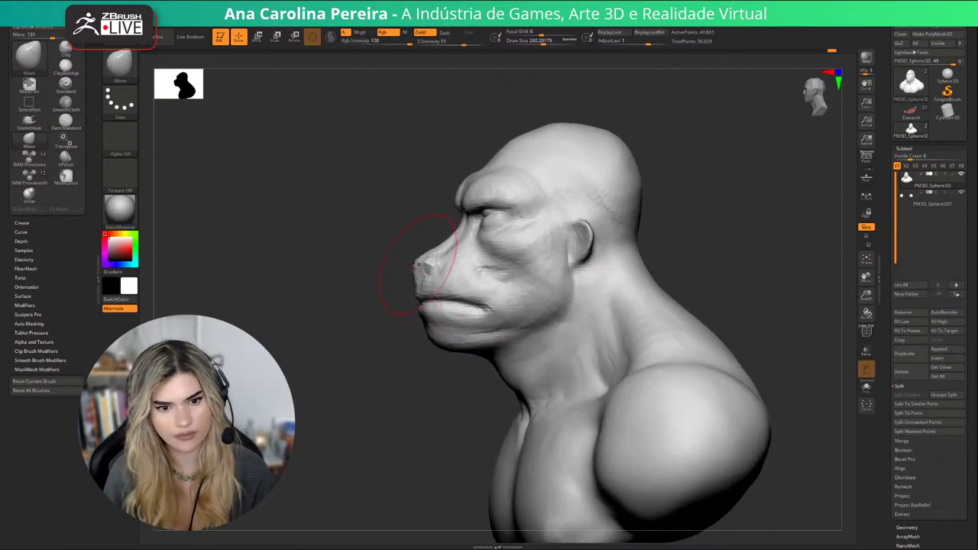
key("space")
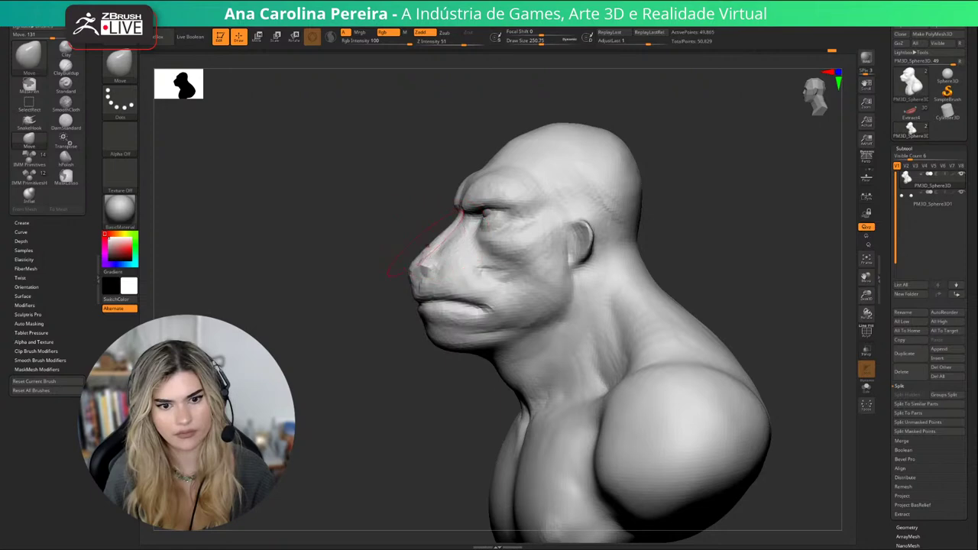
mouse_move(428, 252)
right_mouse_down()
mouse_move(590, 239)
mouse_move(608, 252)
right_mouse_up()
key("ctrl+z")
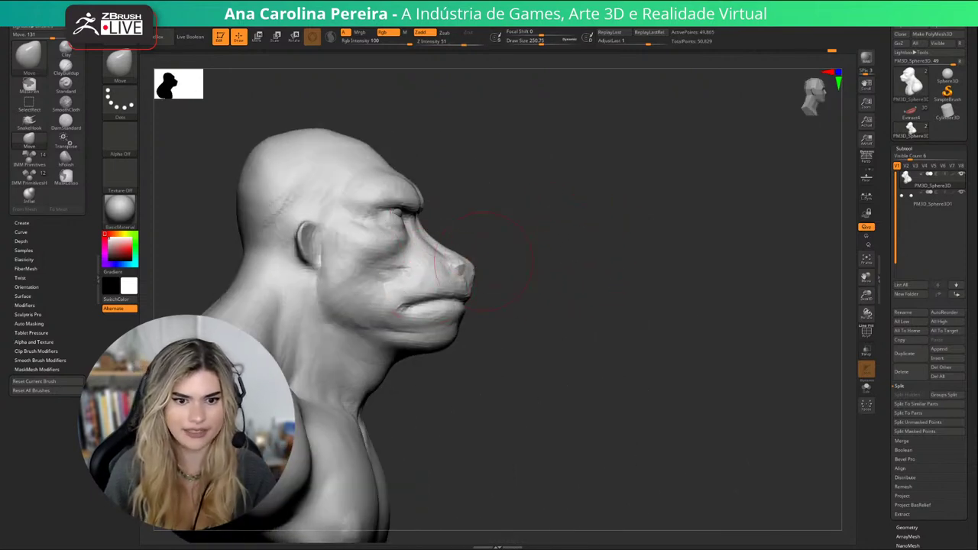
Refine the muzzle and pull the mouth corners downward with the Move brush at a draw size of about 240.
right_click_drag(476, 290, 511, 287, "alt")
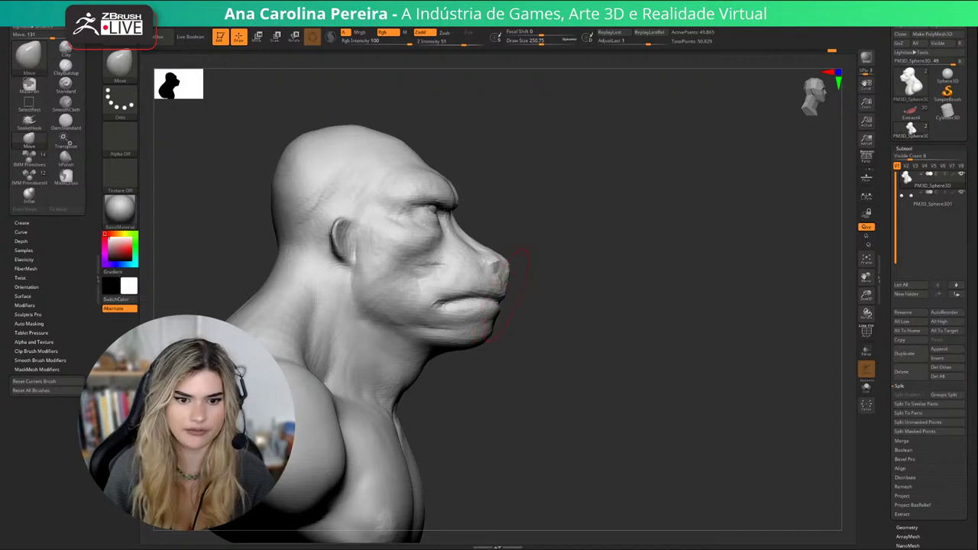
right_click_drag(517, 253, 413, 264)
key("space")
left_click_drag(487, 294, 482, 294)
right_click_drag(638, 274, 579, 278)
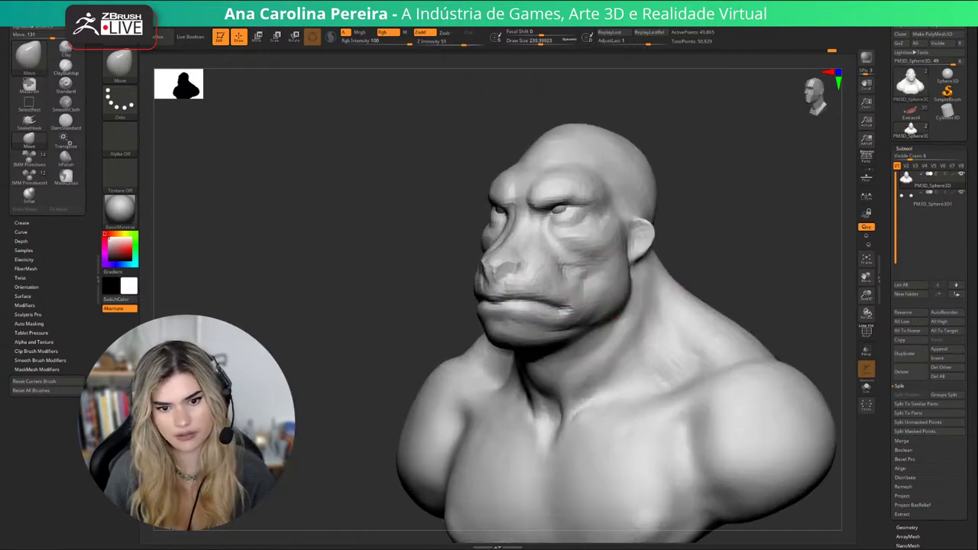
right_click_drag(575, 314, 474, 303)
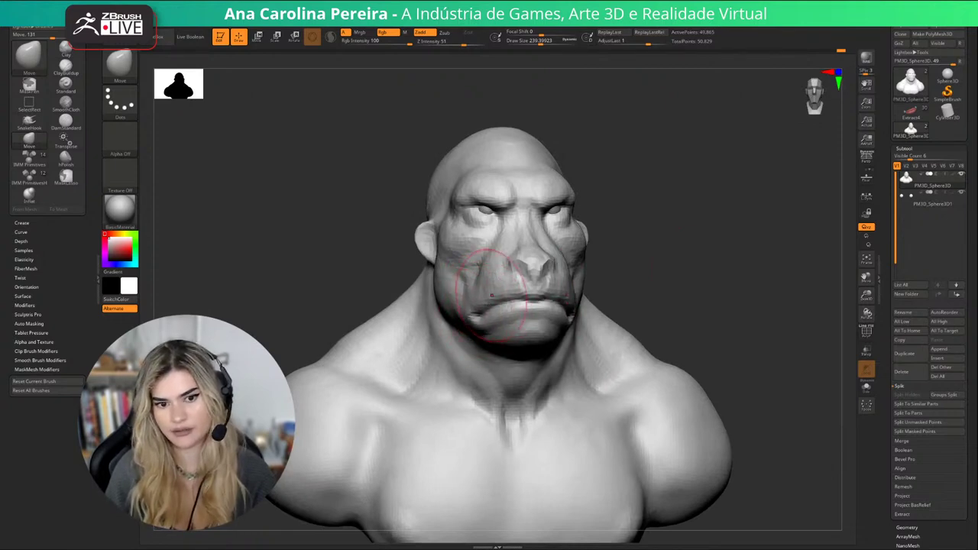
key("space")
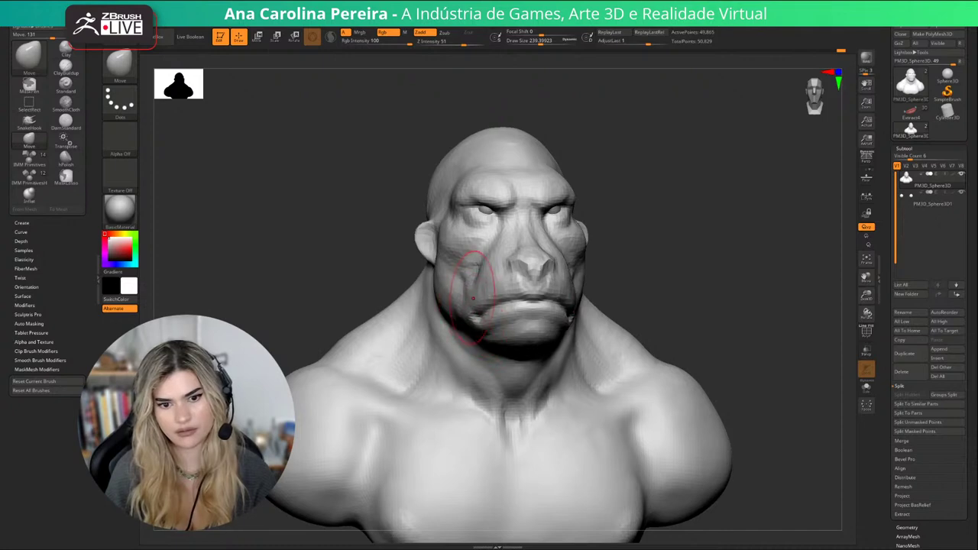
mouse_move(462, 273)
right_mouse_down()
mouse_move(590, 295)
mouse_move(593, 310)
right_mouse_up()
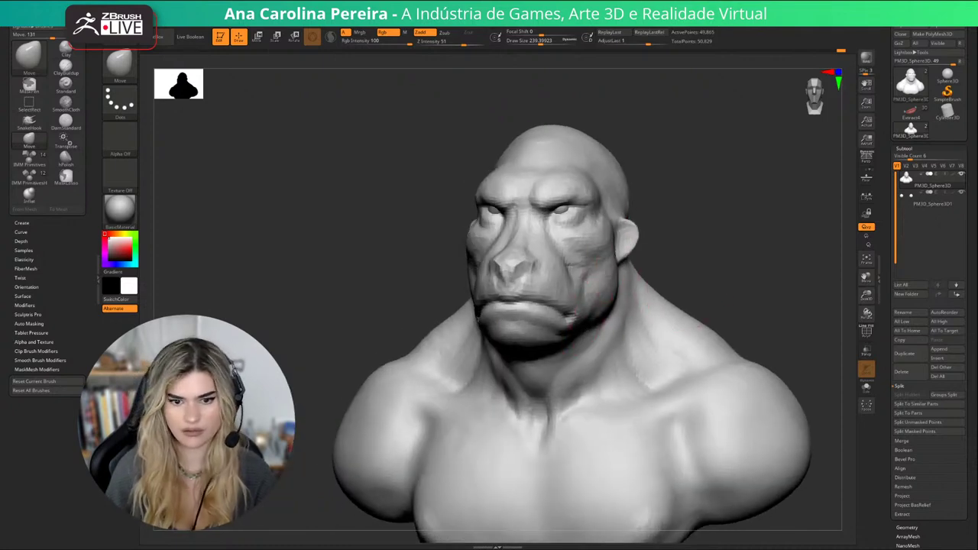
Reshape the lower cheeks and jaw outline with the Move brush at draw sizes of about 293 to 445.
mouse_move(707, 264)
left_mouse_down()
mouse_move(753, 260)
mouse_move(636, 281)
left_mouse_up()
key("bracketright")
key("bracketright")
right_click_drag(675, 273, 650, 332)
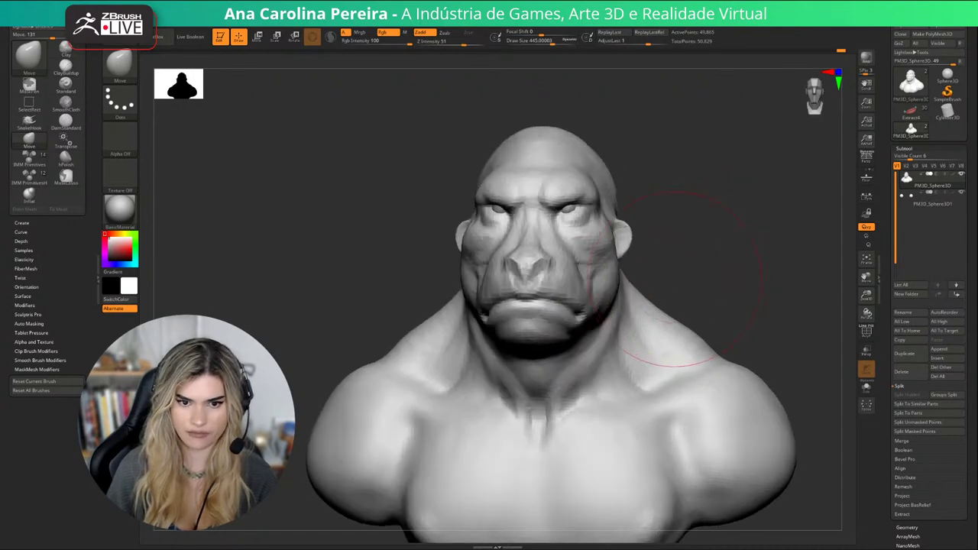
left_click_drag(612, 291, 606, 288)
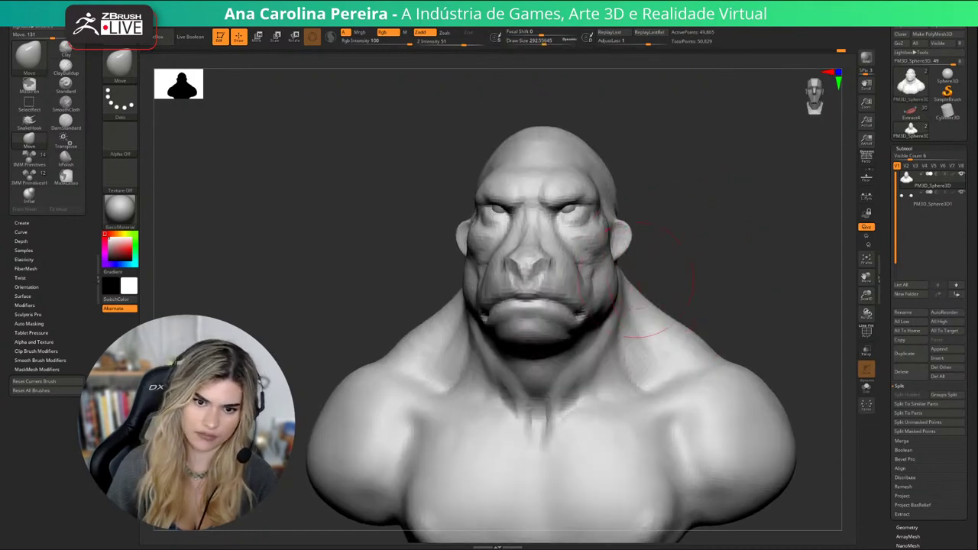
right_click_drag(654, 332, 692, 315)
Push out the jaw angles below the ears with the Move brush at draw sizes of about 234 to 358.
key("space")
left_click_drag(667, 266, 671, 266)
left_click_drag(462, 290, 462, 289)
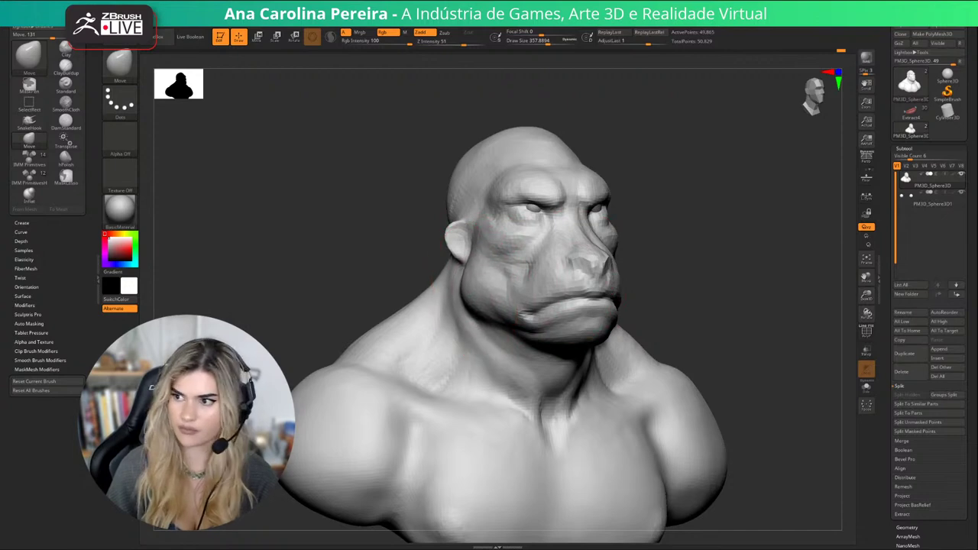
right_click_drag(707, 289, 656, 289)
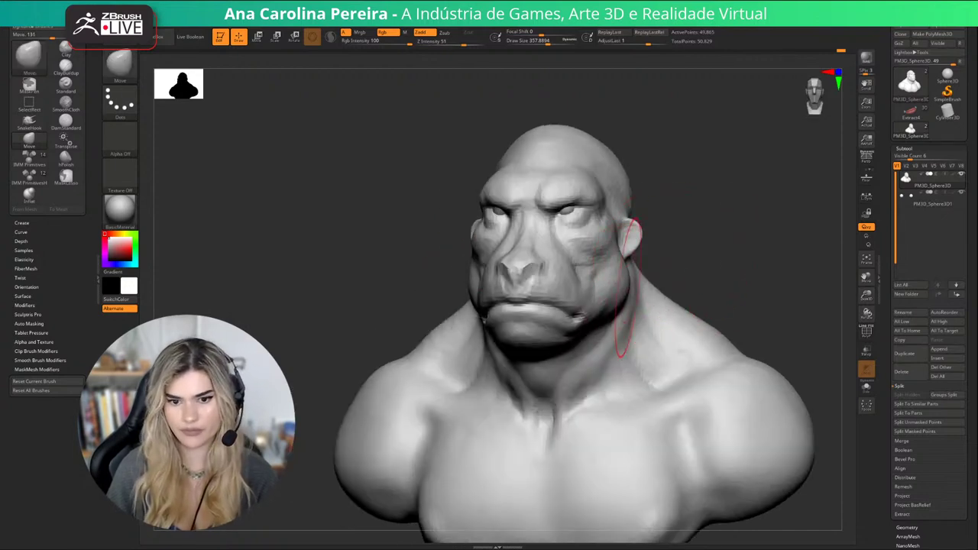
mouse_move(634, 321)
right_mouse_down()
mouse_move(651, 241)
mouse_move(635, 236)
right_mouse_up()
key("space")
left_click_drag(638, 236, 634, 235)
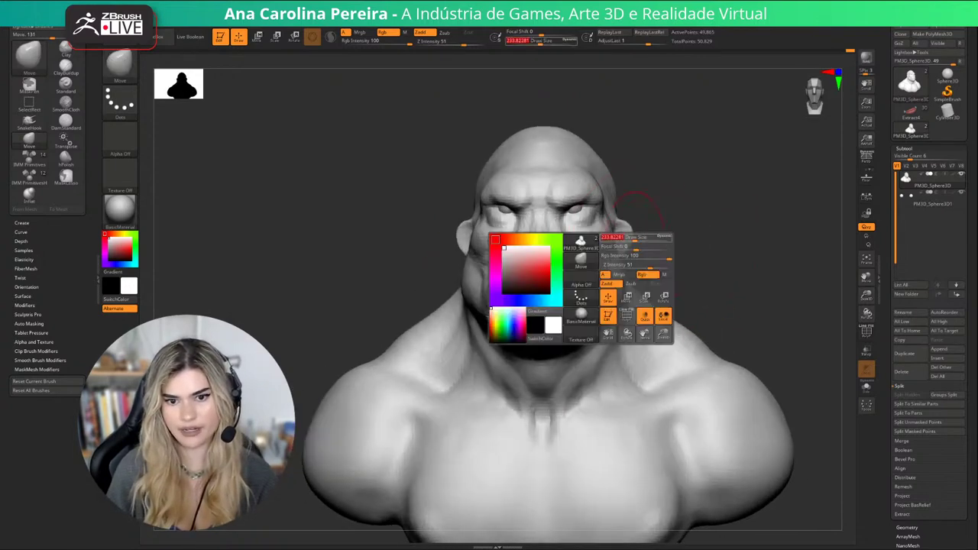
Sharpen the creases around the cheeks and muzzle with DamStandard at draw sizes of about 187 to 239.
mouse_move(700, 241)
right_mouse_down()
mouse_move(673, 237)
mouse_move(659, 247)
right_mouse_up()
key("b")
key("d")
key("s")
key("space")
left_click_drag(653, 248, 656, 249)
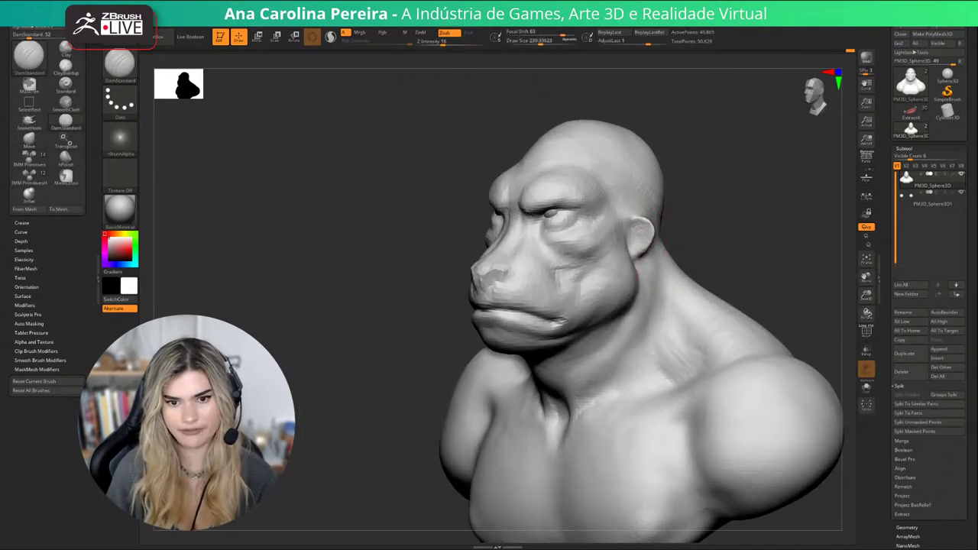
right_click_drag(645, 264, 704, 220)
right_click_drag(703, 220, 722, 249, "ctrl")
mouse_move(658, 225)
right_mouse_down("ctrl")
mouse_move(611, 252)
mouse_move(628, 246)
right_mouse_up("ctrl")
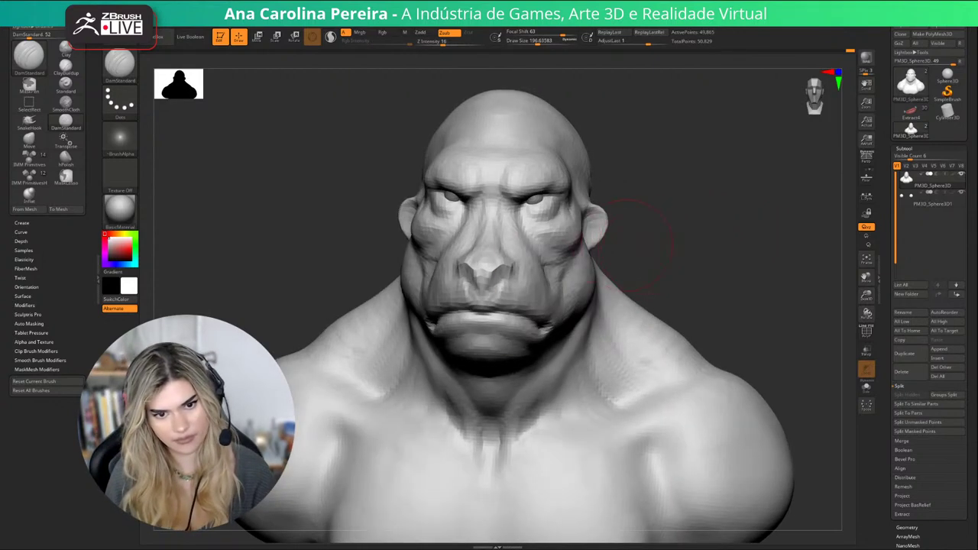
Refine the facial creases with DamStandard at a draw size of about 116.
key("space")
left_click_drag(547, 213, 507, 203)
right_click_drag(547, 252, 556, 183, "ctrl")
right_click_drag(556, 184, 646, 235)
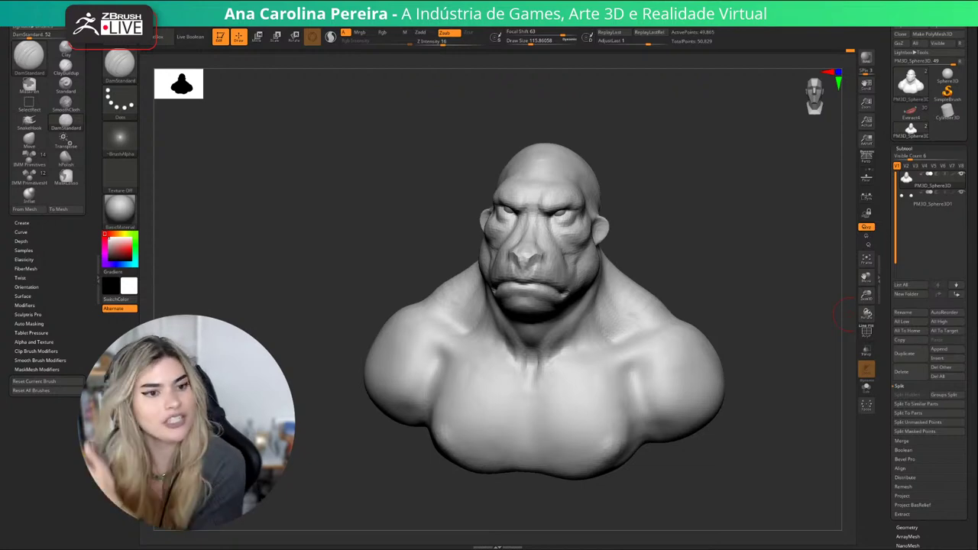
Pull out the back of the skull with the Move brush at a draw size of about 468.
mouse_move(850, 315)
left_mouse_down()
mouse_move(815, 303)
mouse_move(777, 243)
mouse_move(752, 235)
mouse_move(733, 244)
left_mouse_up()
key("b")
key("m")
key("v")
key("space")
key("space")
key("space")
left_click_drag(731, 243, 751, 244)
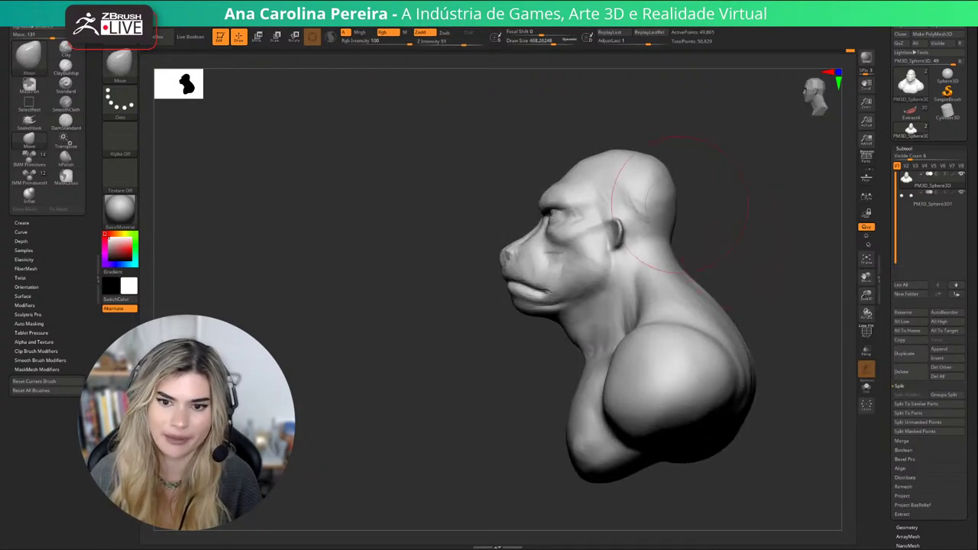
left_click_drag(667, 202, 683, 210)
mouse_move(668, 171)
left_mouse_down()
mouse_move(767, 198)
mouse_move(729, 215)
mouse_move(668, 166)
mouse_move(746, 173)
left_mouse_up()
Even out the contour at the back of the head with the Move brush at a draw size of about 379.
key("space")
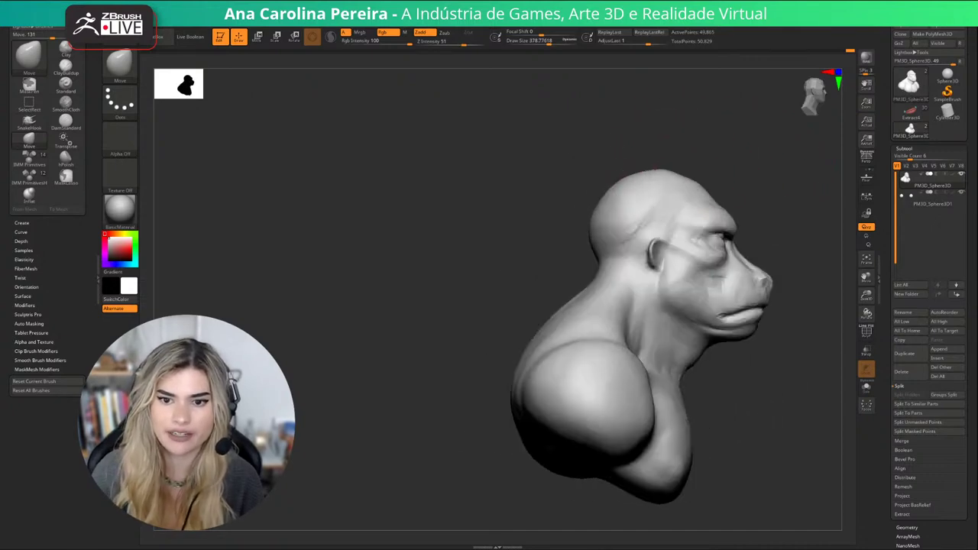
key("space")
left_click_drag(613, 214, 608, 215)
mouse_move(736, 173)
left_mouse_down()
mouse_move(680, 170)
mouse_move(732, 169)
mouse_move(707, 173)
mouse_move(687, 191)
mouse_move(702, 176)
left_mouse_up()
Adjust the overall shape of the cranium with the Move brush at draw sizes of about 415 to 585, undoing the unwanted stroke.
key("space")
key("space")
key("space")
left_click_drag(691, 189, 699, 187)
key("space")
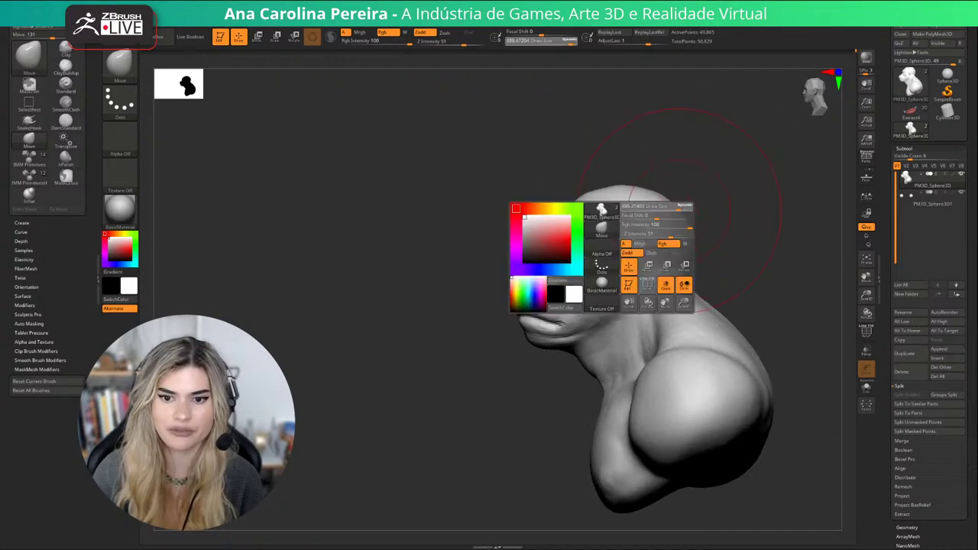
key("space")
mouse_move(726, 269)
left_mouse_down()
mouse_move(695, 271)
mouse_move(780, 265)
mouse_move(759, 232)
left_mouse_up()
key("ctrl+z")
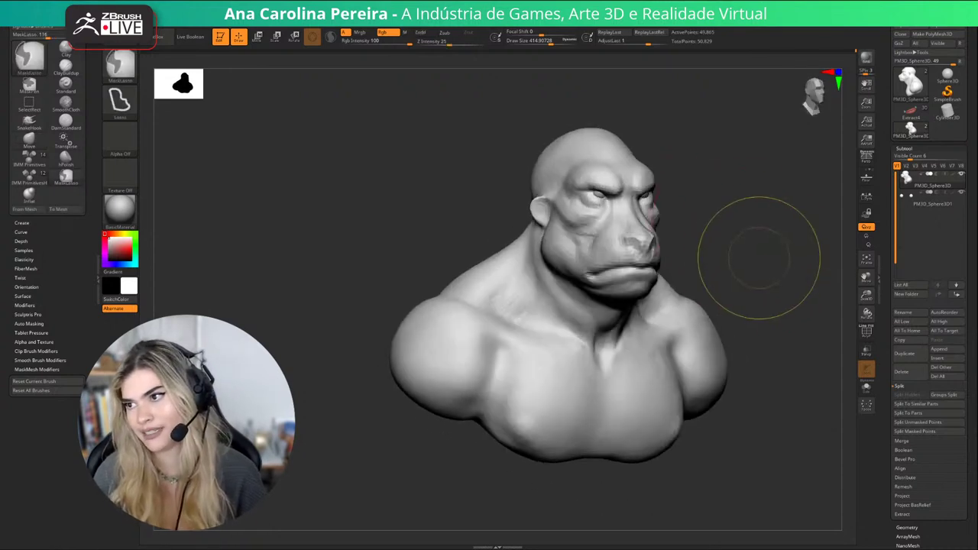
left_click_drag(604, 124, 569, 146)
left_click_drag(672, 132, 544, 139)
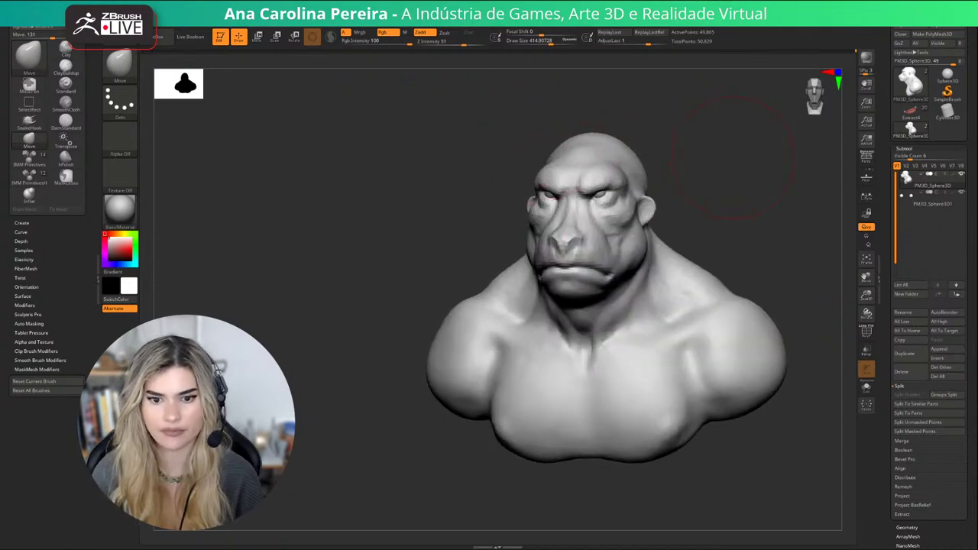
left_click_drag(734, 158, 684, 164, "alt")
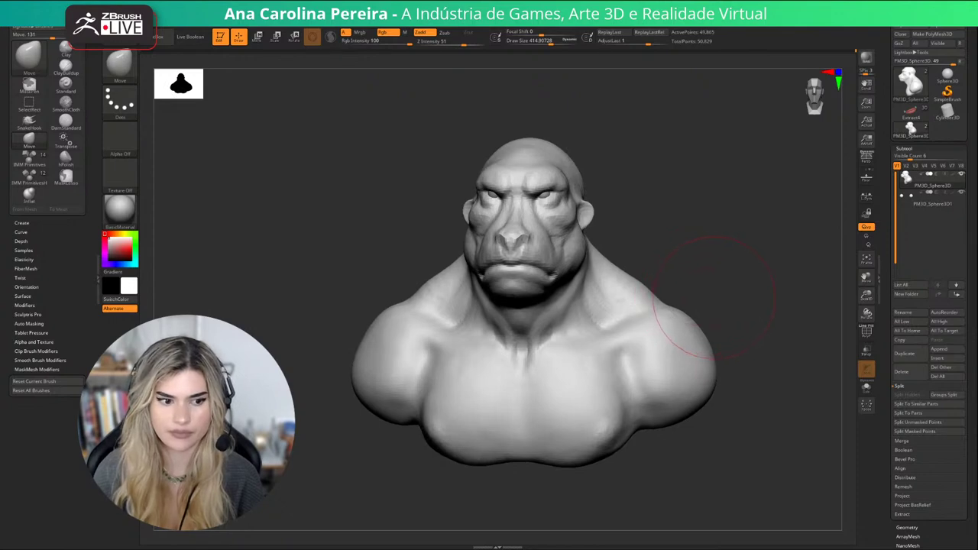
Build up the forehead and upper skull with ClayBuildup at a draw size of about 311.
mouse_move(724, 301)
left_mouse_down()
mouse_move(747, 298)
mouse_move(699, 303)
left_mouse_up()
key("b")
key("c")
key("b")
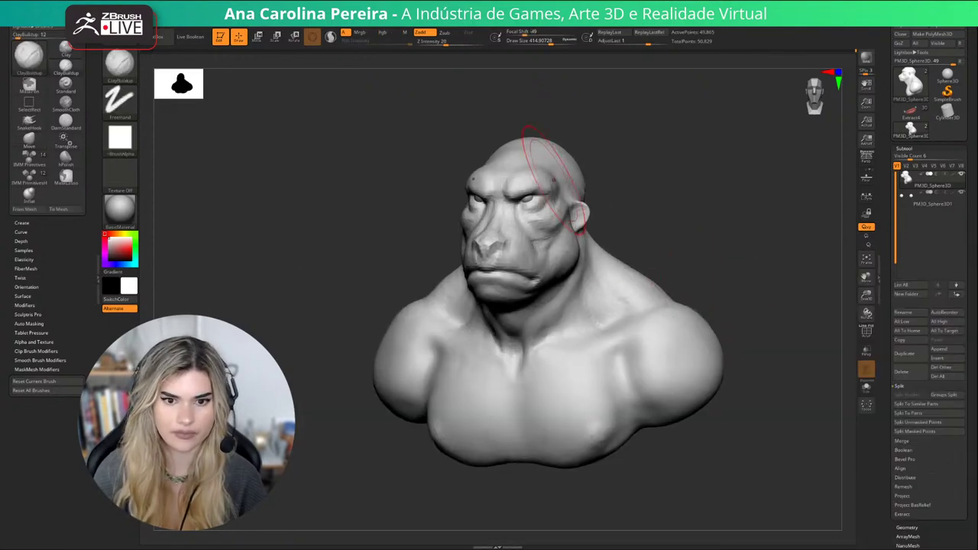
key("s")
left_click(519, 150)
left_click_drag(672, 196, 611, 201)
left_click_drag(529, 134, 570, 145)
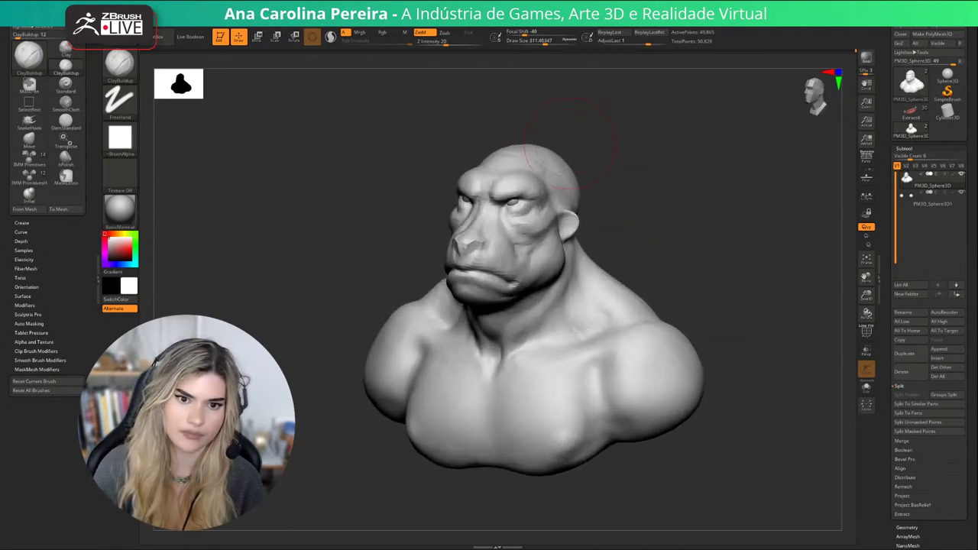
mouse_move(617, 178)
left_mouse_down("alt")
mouse_move(653, 182)
mouse_move(680, 218)
left_mouse_up("alt")
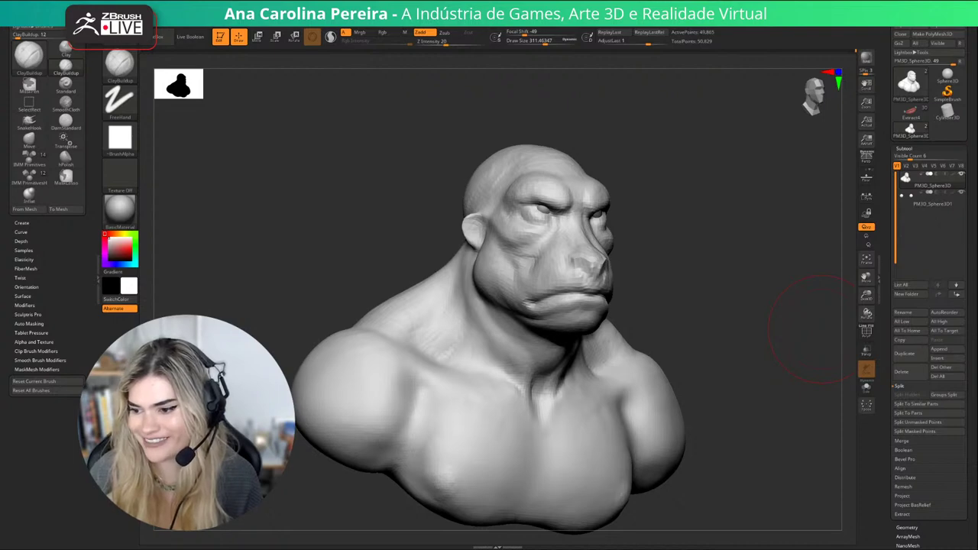
Reshape the mouth corners and the jawline below them with the Move brush at a draw size of about 311.
left_click_drag(810, 328, 798, 451)
mouse_move(685, 197)
left_mouse_down()
mouse_move(719, 263)
mouse_move(771, 242)
mouse_move(821, 244)
mouse_move(714, 246)
left_mouse_up()
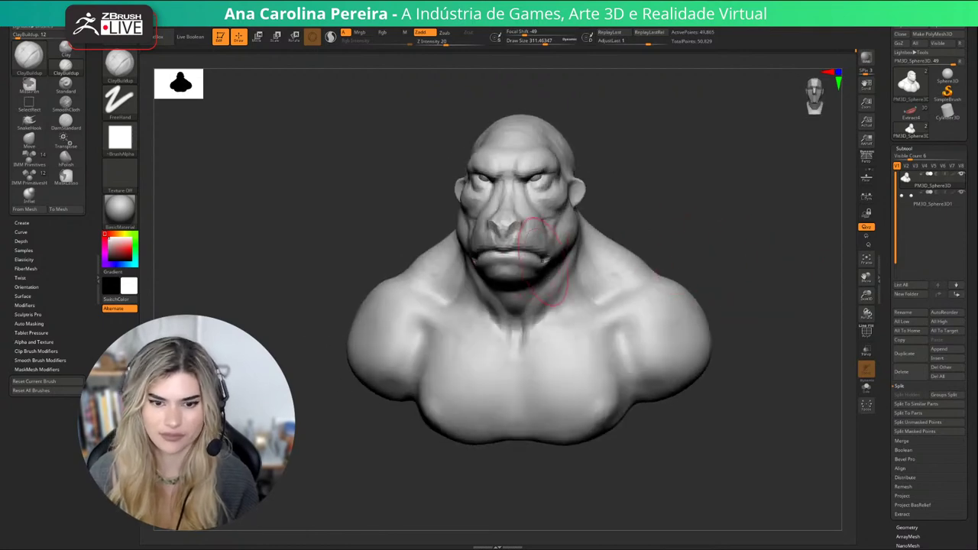
key("b")
key("m")
key("v")
left_click_drag(545, 262, 551, 259)
left_click_drag(666, 243, 621, 246)
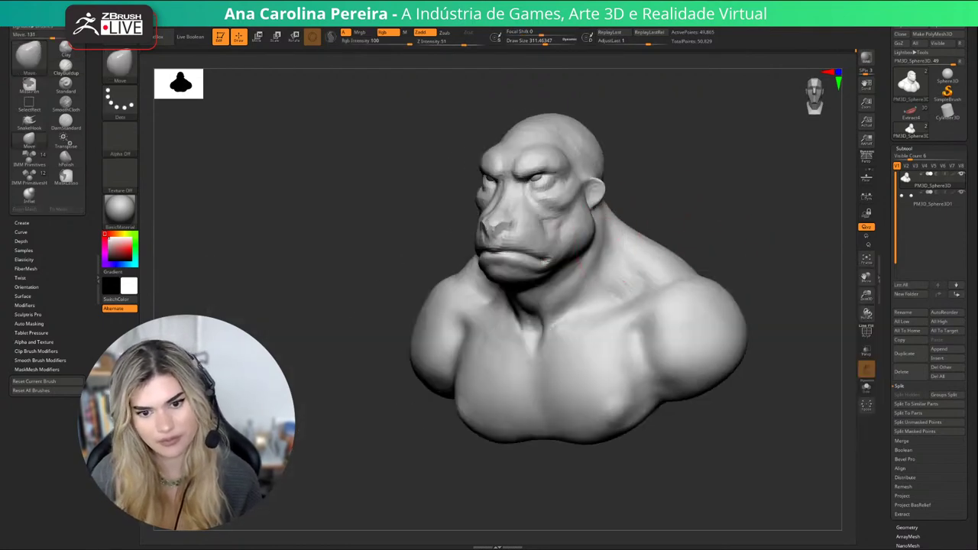
left_click_drag(548, 261, 521, 284)
Reshape the chin and the underside of the jaw with the Move brush at a draw size of about 192.
key("space")
mouse_move(656, 229)
left_mouse_down()
mouse_move(724, 234)
mouse_move(685, 228)
left_mouse_up()
left_click_drag(680, 229, 649, 232)
left_click_drag(508, 275, 521, 285)
left_click_drag(670, 232, 612, 235)
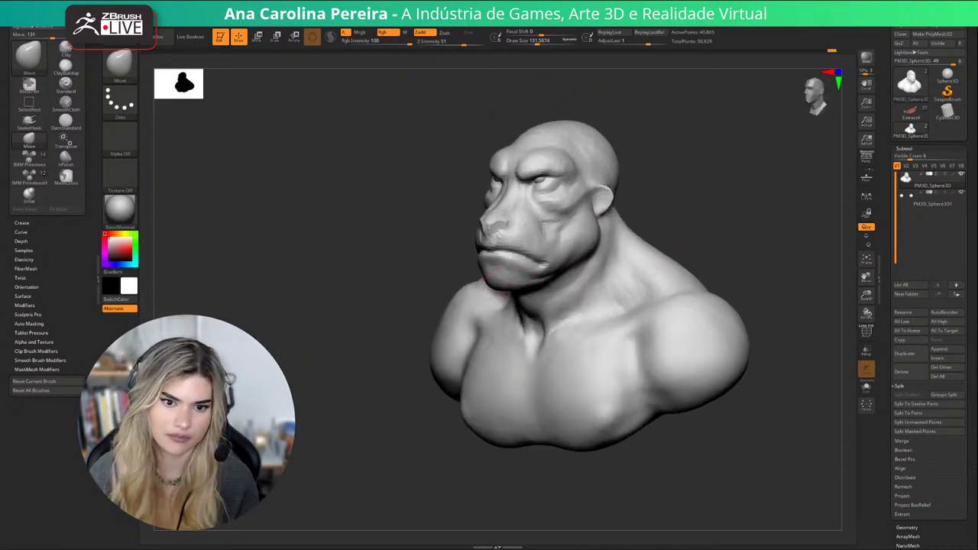
left_click_drag(496, 280, 498, 287)
left_click_drag(683, 220, 739, 220)
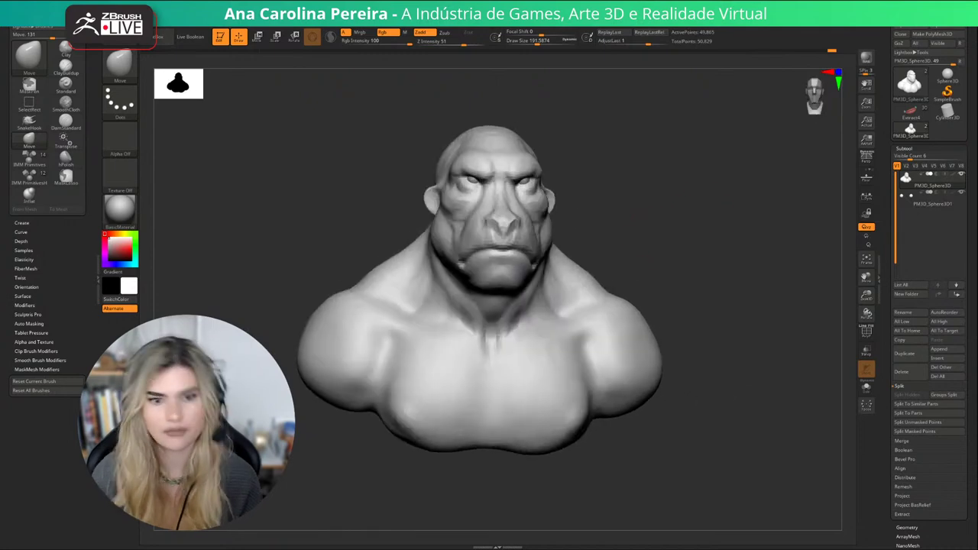
left_click_drag(680, 253, 679, 263, "alt")
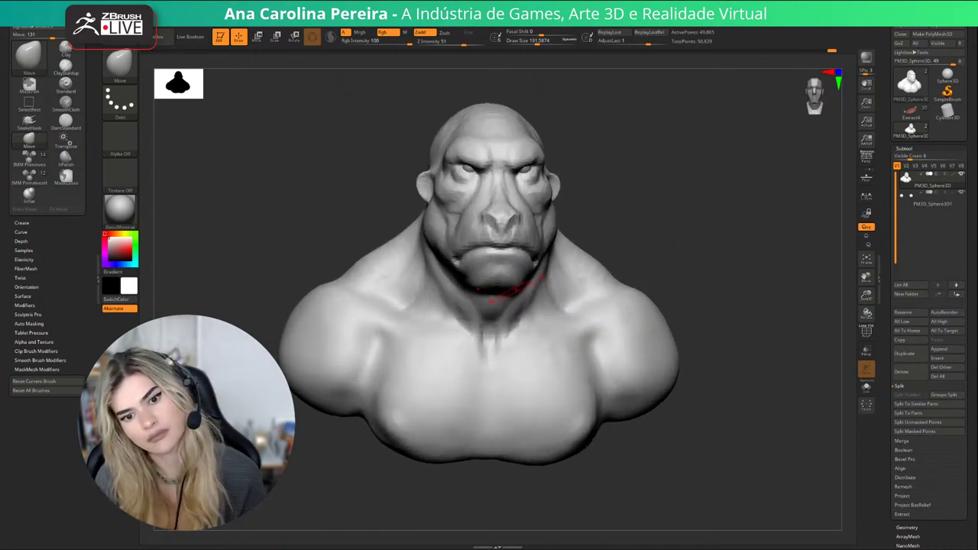
left_click_drag(517, 289, 522, 283)
mouse_move(691, 212)
left_mouse_down()
mouse_move(660, 209)
mouse_move(689, 230)
mouse_move(687, 251)
mouse_move(660, 229)
mouse_move(803, 175)
left_mouse_up()
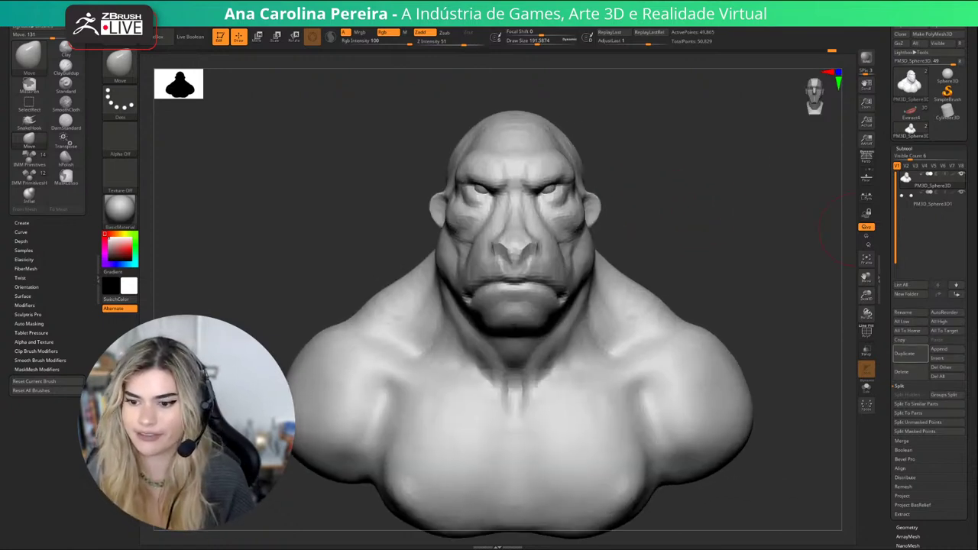
Remesh the bust with DynaMesh at a resolution of 104.
left_click(907, 527)
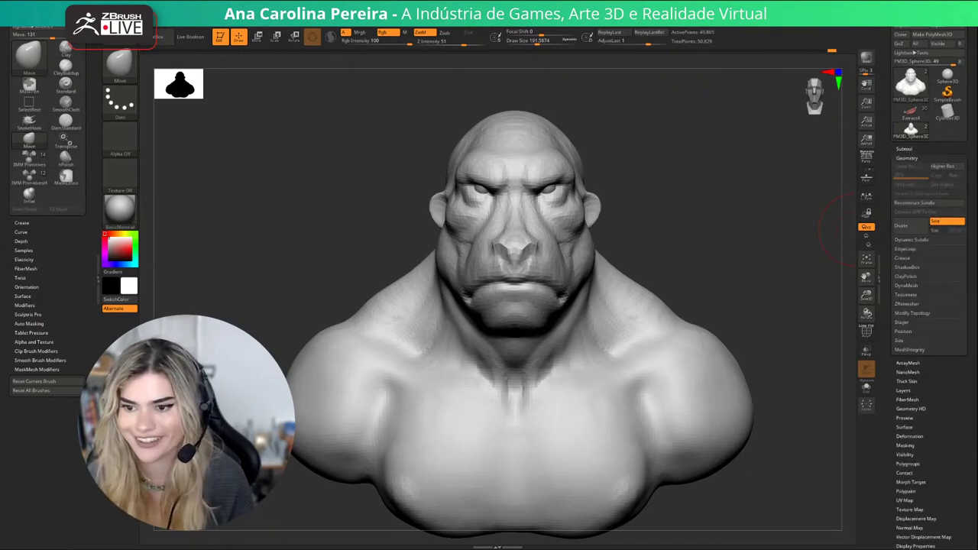
left_click(907, 285)
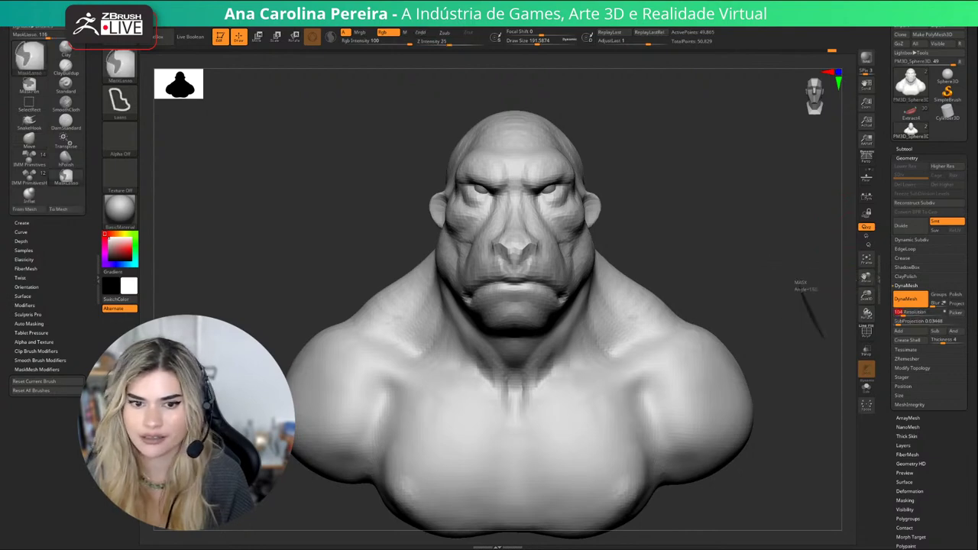
mouse_move(772, 325)
left_mouse_down()
mouse_move(756, 243)
mouse_move(656, 241)
mouse_move(589, 274)
mouse_move(639, 276)
left_mouse_up()
Build up the area around the inner eye corners with ClayBuildup at a draw size of about 116.
key("b")
key("c")
key("b")
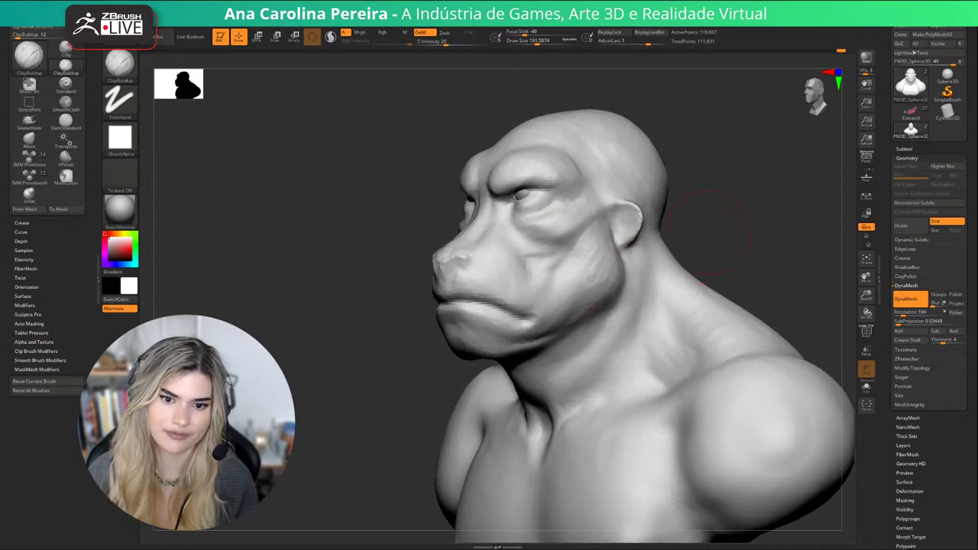
mouse_move(707, 233)
left_mouse_down("shift")
mouse_move(697, 218)
mouse_move(733, 209)
mouse_move(739, 293)
left_mouse_up("shift")
left_click_drag(846, 298, 764, 294, "alt")
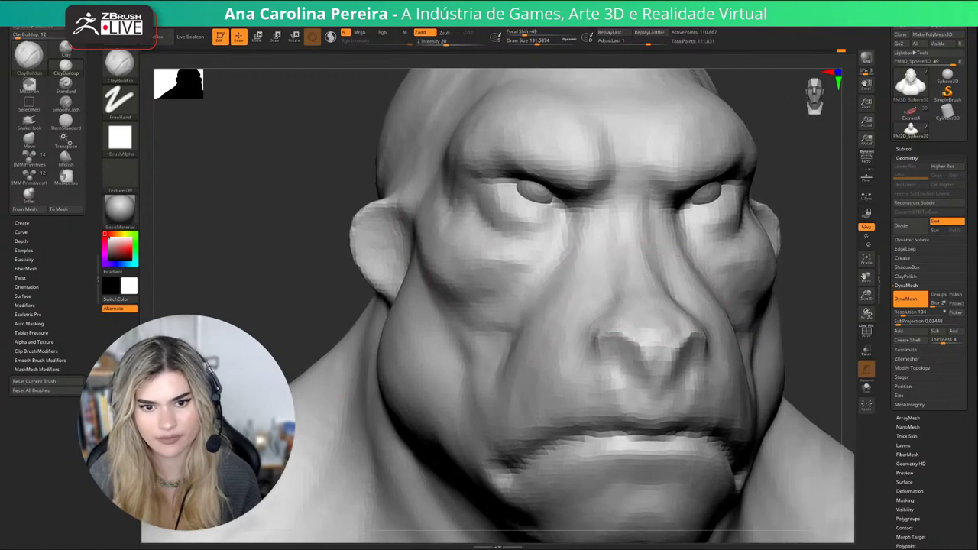
key("space")
left_click_drag(559, 195, 550, 195)
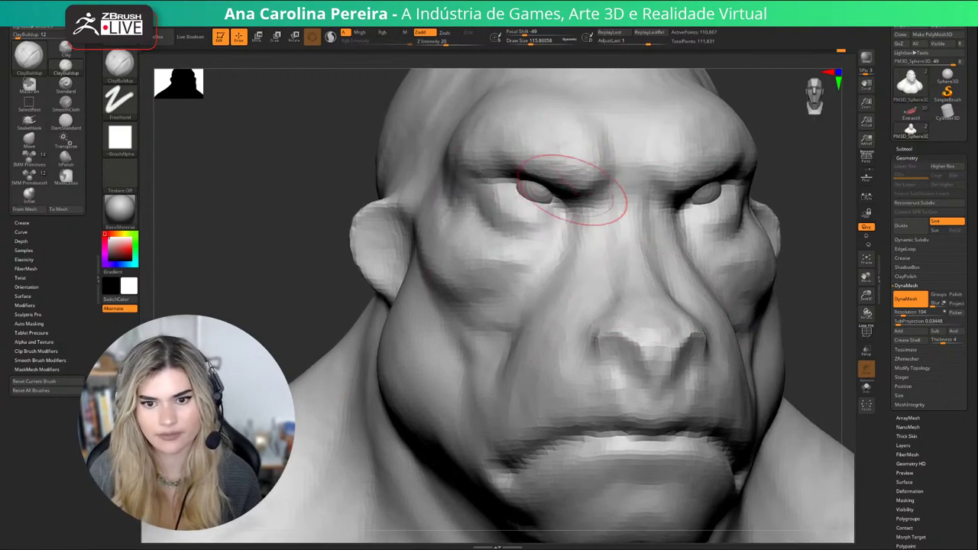
Define the nostril rims and the nose tip with ClayBuildup at a draw size of about 44.
left_click_drag(811, 234, 739, 272, "alt")
key("space")
left_click_drag(572, 260, 560, 260)
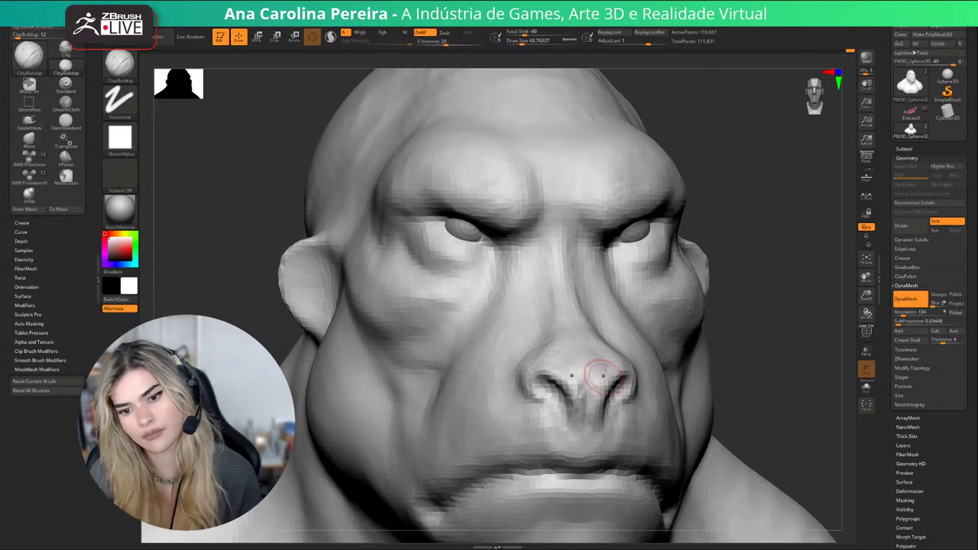
Refine the nose bridge and the inner brow corners with ClayBuildup at draw sizes of about 97 and 49.
mouse_move(726, 292)
left_mouse_down("alt")
mouse_move(736, 273)
mouse_move(698, 216)
mouse_move(667, 274)
left_mouse_up("alt")
key("space")
left_click_drag(692, 238, 697, 238)
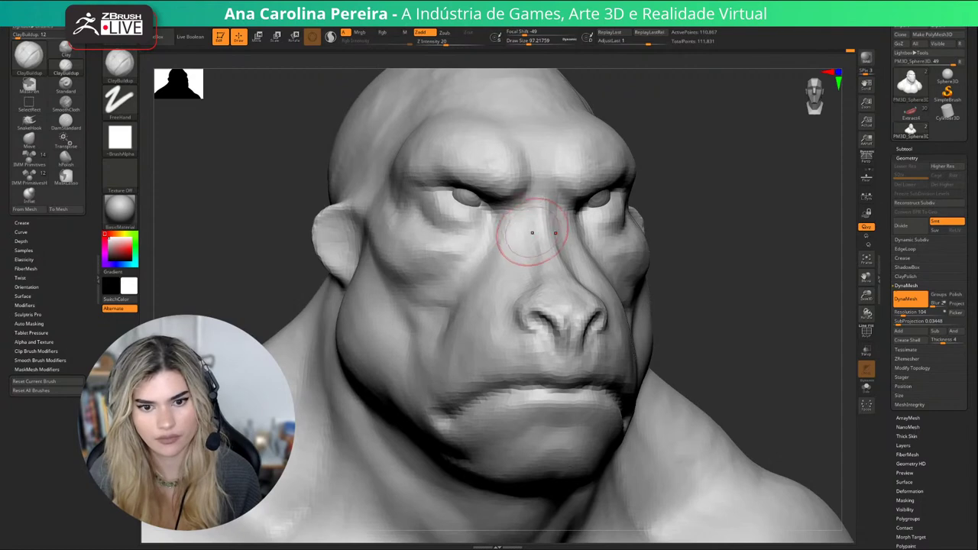
key("space")
left_click_drag(525, 214, 516, 213)
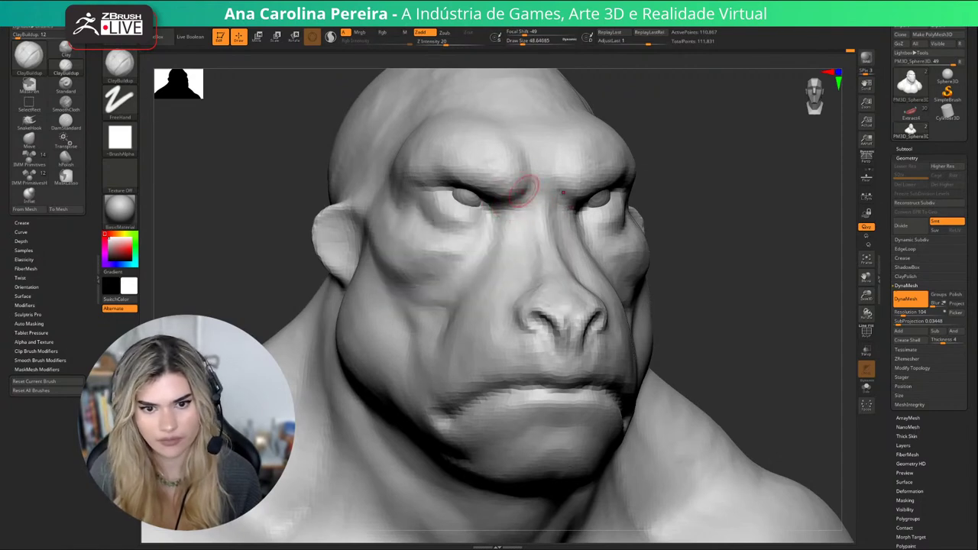
Form frown folds between the brows with ClayBuildup at a draw size of about 104.
left_click_drag(723, 218, 618, 217)
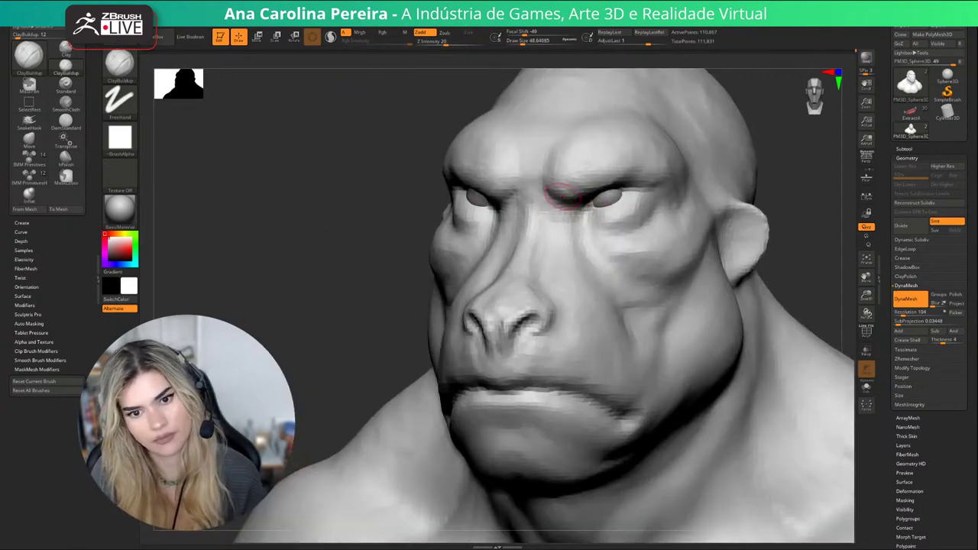
key("space")
left_click_drag(540, 196, 544, 196)
key("space")
left_click_drag(531, 159, 534, 172)
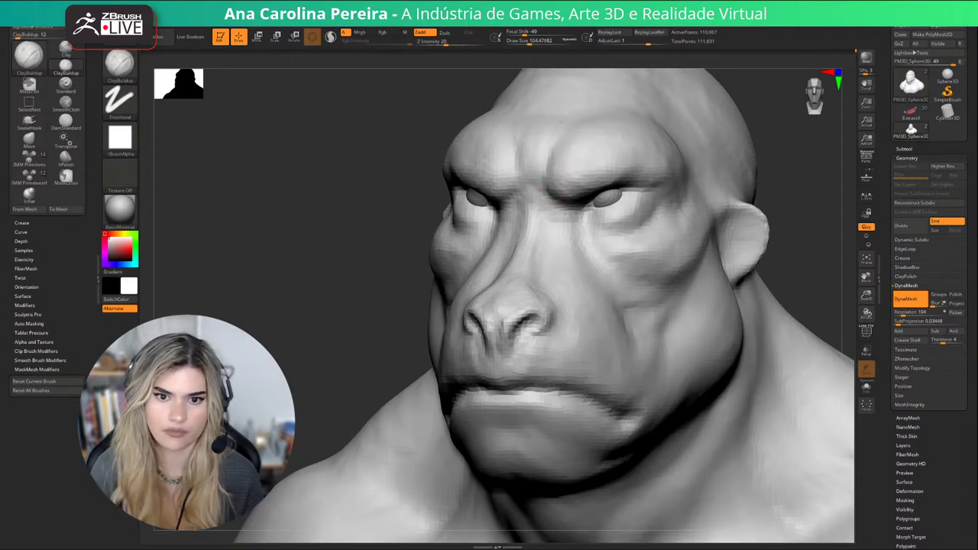
Carve creases into the inner brow ridges with DamStandard at a draw size of about 172.
left_click_drag(787, 187, 876, 191)
key("b")
key("d")
key("s")
key("space")
left_click_drag(487, 198, 493, 198)
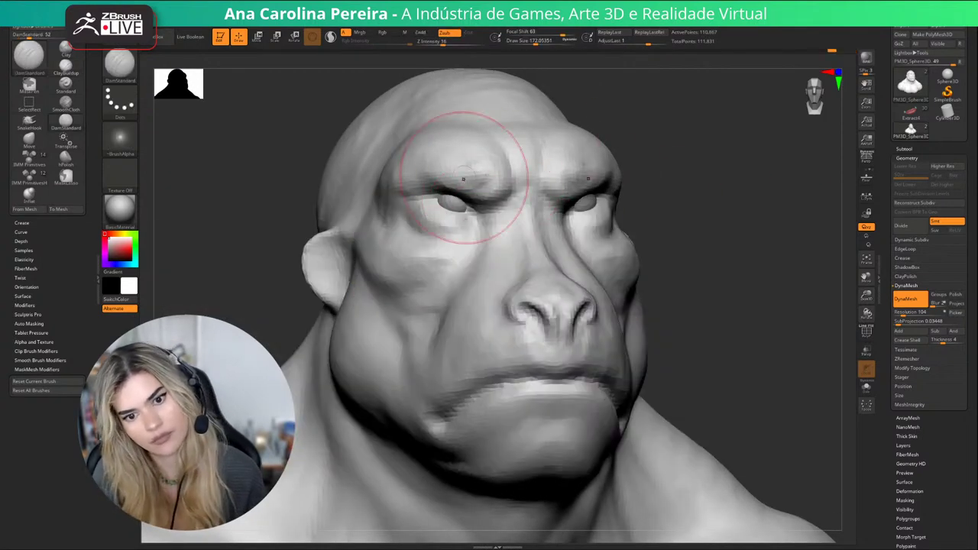
left_click_drag(718, 180, 664, 178)
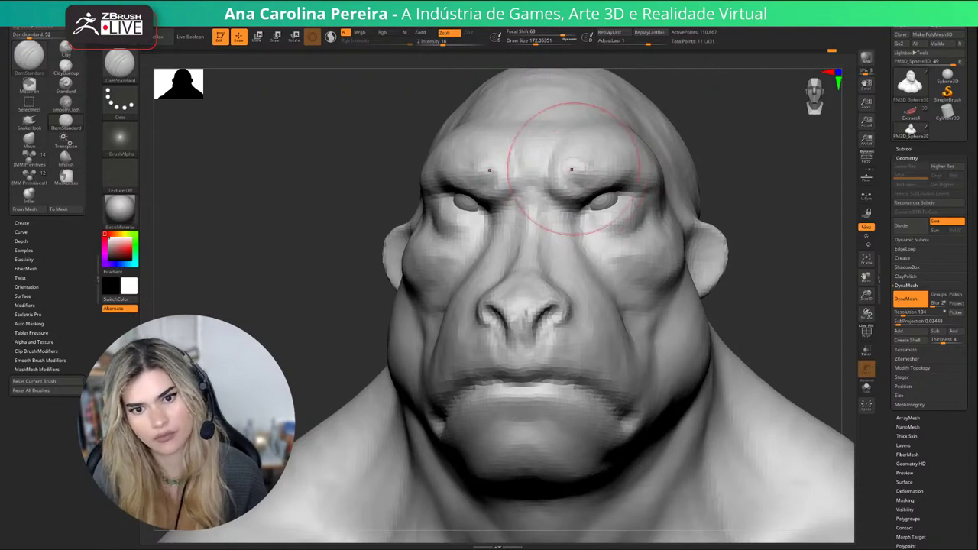
Sharpen the curved furrows above the inner brows with DamStandard at a draw size of about 120.
key("space")
left_click_drag(595, 189, 590, 189)
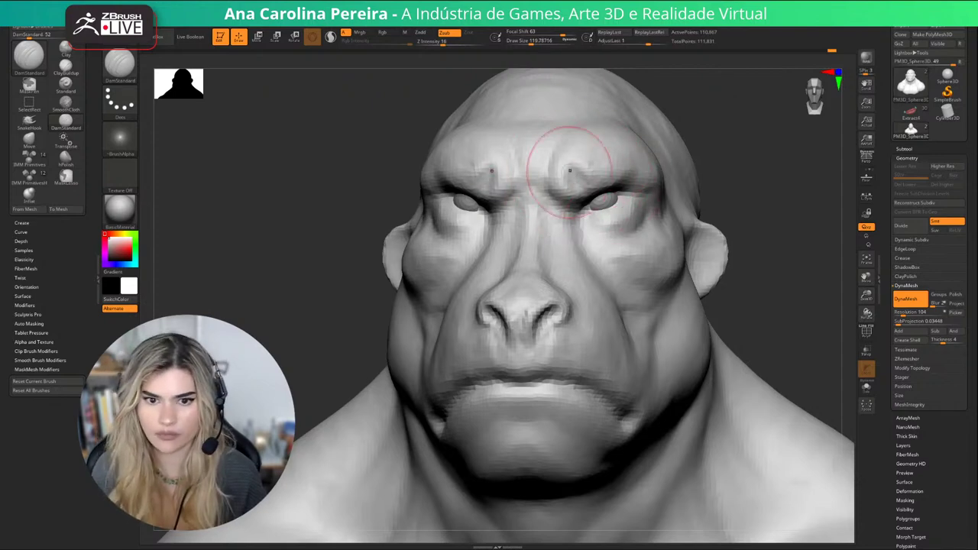
right_click_drag(665, 170, 578, 163, "shift")
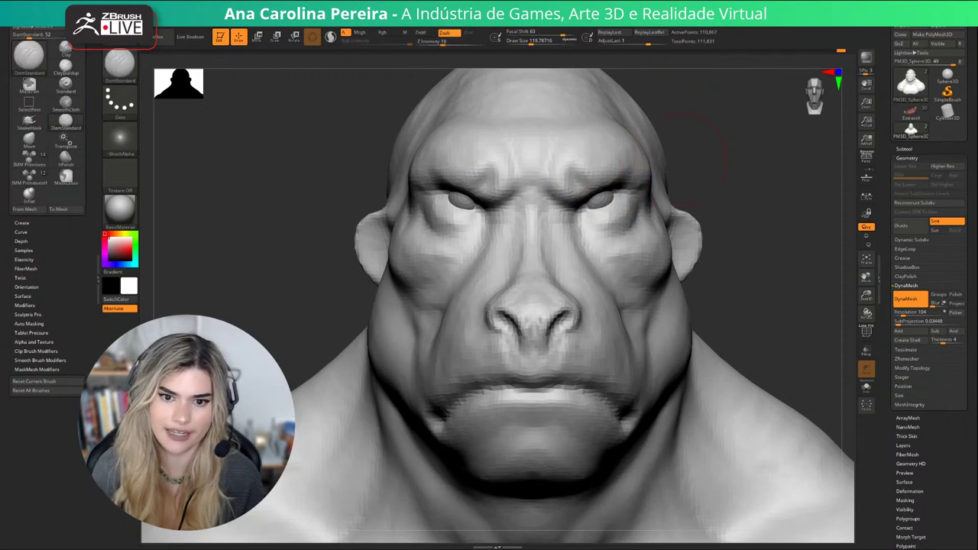
Sharpen the eyelid edges and eye corners with DamStandard at draw sizes of about 39 to 77.
right_click_drag(587, 196, 573, 207)
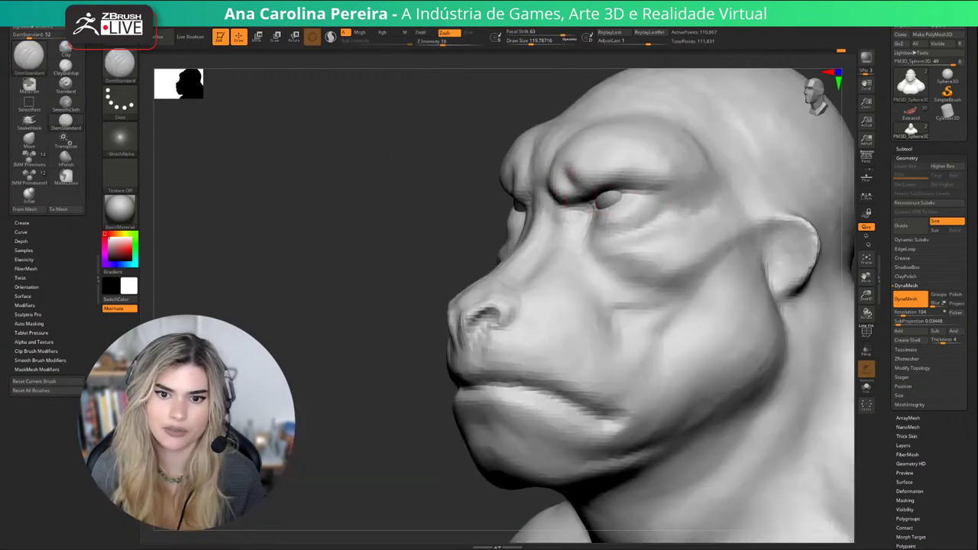
key("space")
left_click_drag(636, 193, 626, 193)
right_click_drag(542, 221, 541, 238, "shift")
key("space")
left_click_drag(471, 215, 463, 215)
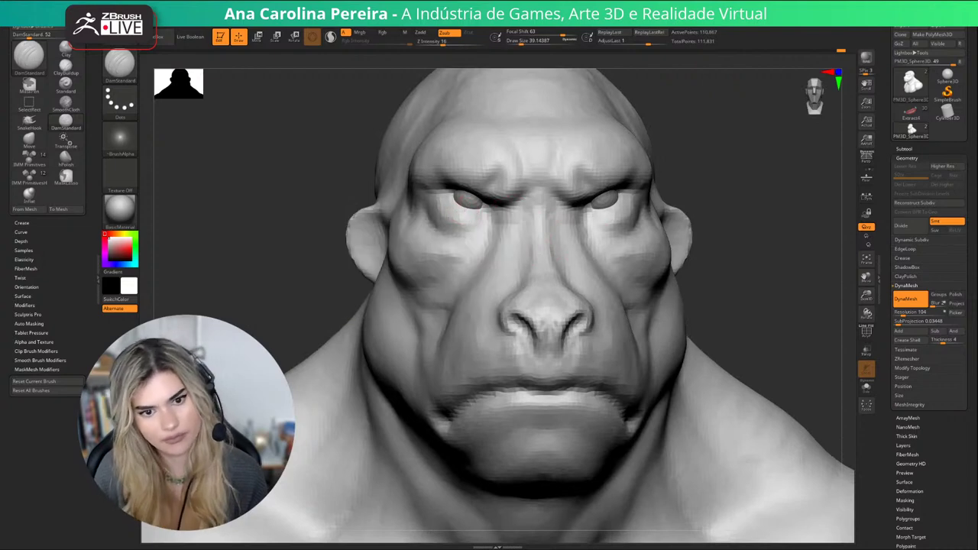
key("]")
key("]")
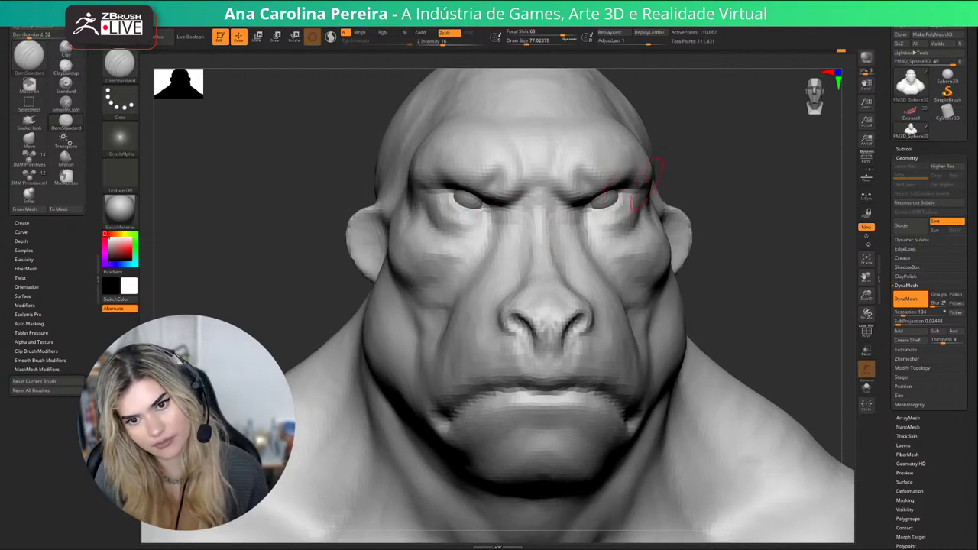
Carve the folds below the eyes and beside the nose with DamStandard at draw sizes of about 136 to 163.
mouse_move(705, 178)
right_mouse_down()
mouse_move(761, 160)
mouse_move(802, 88)
mouse_move(663, 107)
mouse_move(671, 189)
right_mouse_up()
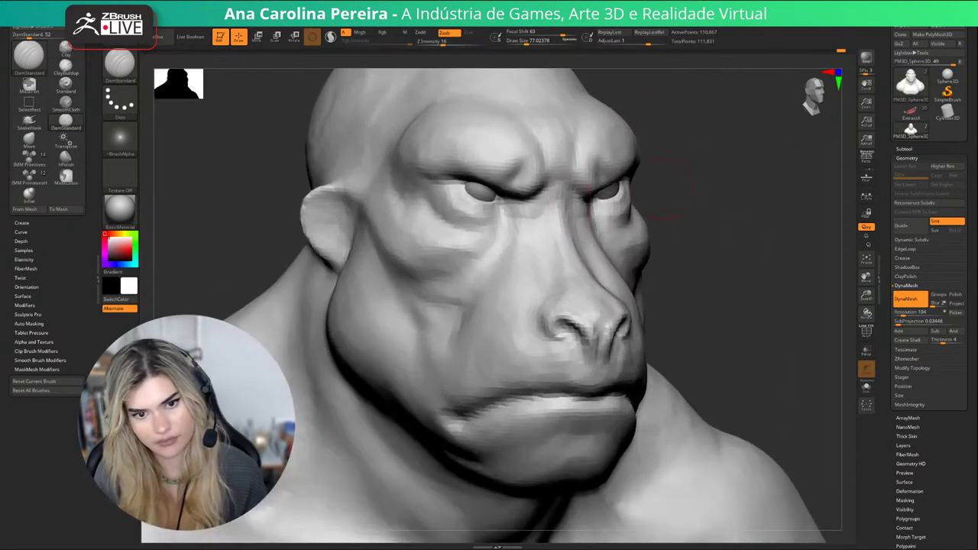
key("]")
key("]")
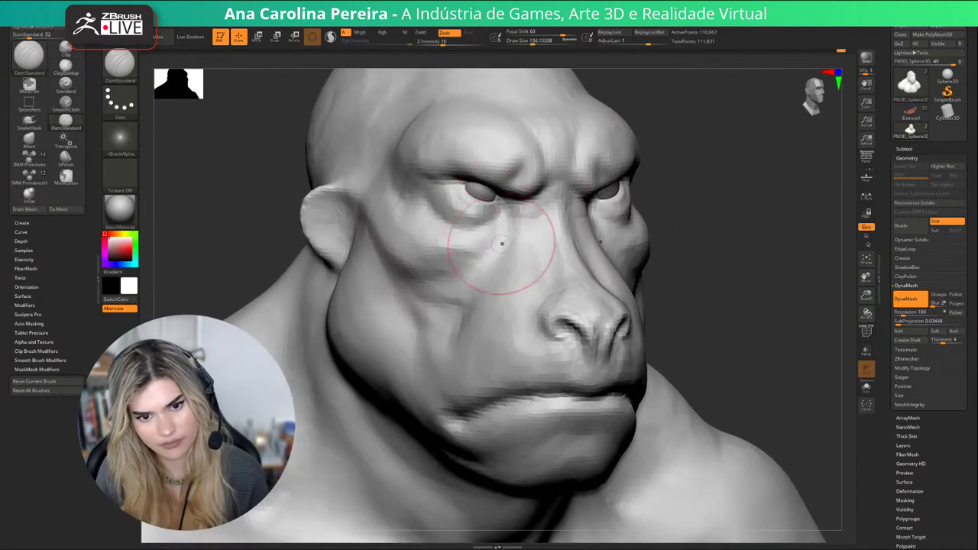
right_click_drag(502, 243, 572, 258)
key("]")
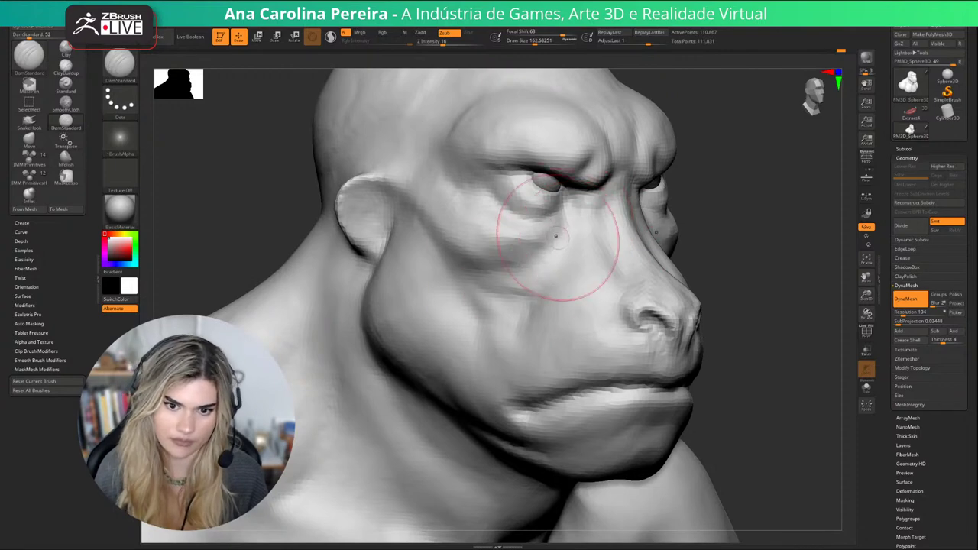
left_click_drag(557, 236, 530, 263)
right_click_drag(787, 197, 649, 211)
left_click_drag(672, 217, 699, 268)
mouse_move(711, 302)
right_mouse_down("ctrl")
mouse_move(650, 249)
mouse_move(787, 237)
mouse_move(734, 248)
mouse_move(665, 240)
mouse_move(673, 306)
right_mouse_up("ctrl")
Refine the creases at the inner eye corners and nose bridge with DamStandard at a draw size of about 83.
key("[")
key("[")
key("[")
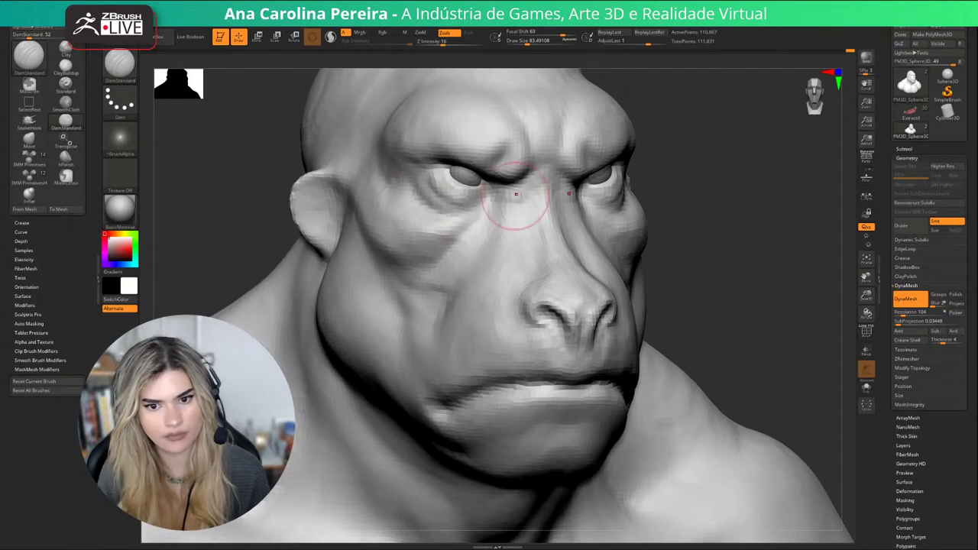
key("f")
mouse_move(637, 160)
left_mouse_down("shift")
mouse_move(604, 162)
mouse_move(647, 221)
left_mouse_up("shift")
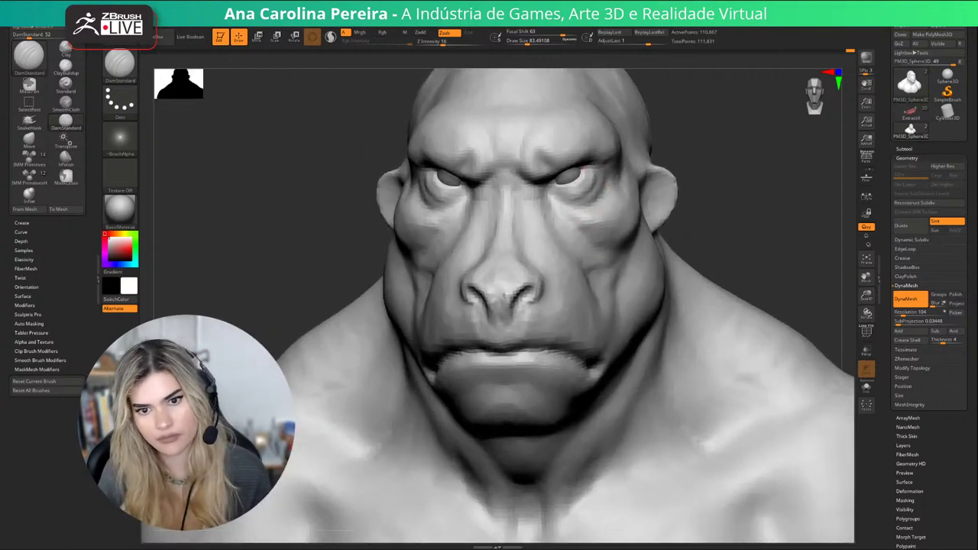
left_click_drag(727, 249, 730, 214, "alt")
mouse_move(650, 207)
left_mouse_down()
mouse_move(685, 205)
mouse_move(697, 229)
mouse_move(668, 229)
left_mouse_up()
Carve creases into the chin and lower jaw with DamStandard at draw sizes of about 177 to 217.
key("space")
left_click(454, 273)
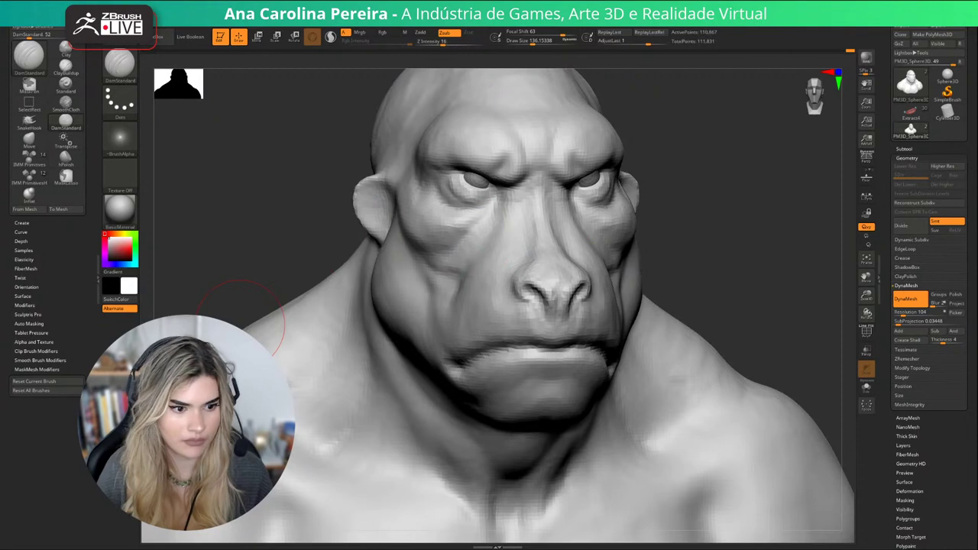
mouse_move(676, 236)
left_mouse_down()
mouse_move(700, 260)
mouse_move(681, 269)
mouse_move(732, 246)
left_mouse_up()
key("space")
left_click(694, 262)
key("space")
left_click(687, 272)
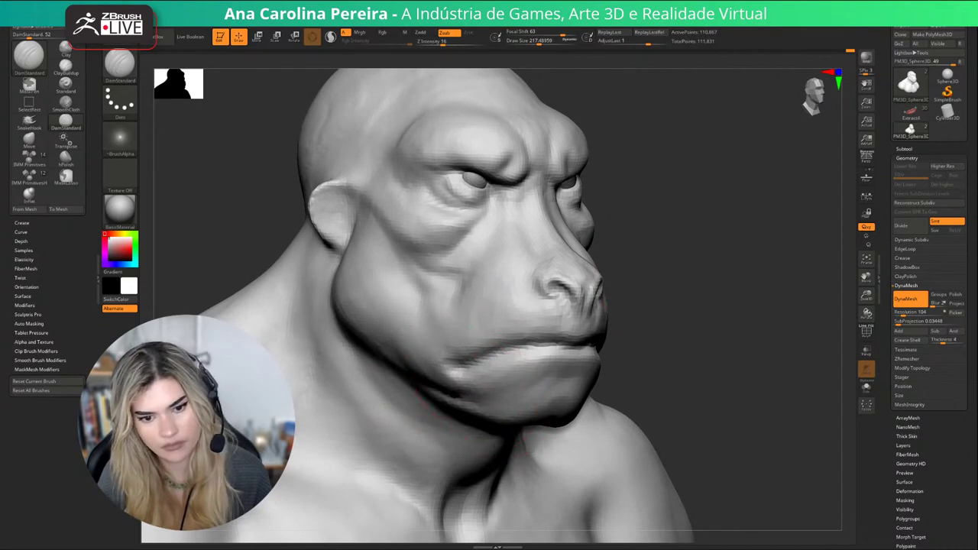
left_click_drag(683, 353, 611, 364)
right_click_drag(552, 397, 508, 322, "alt")
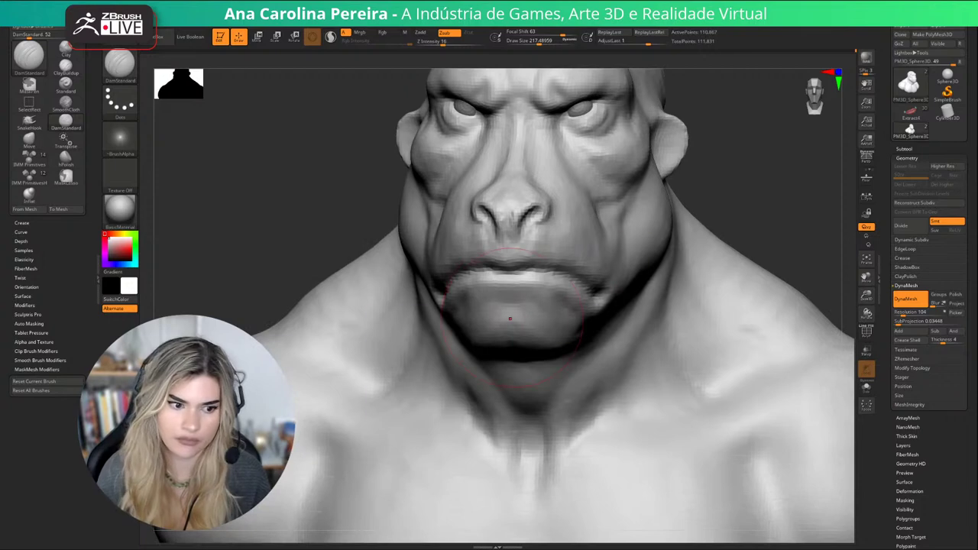
key("s")
left_click_drag(510, 318, 503, 318)
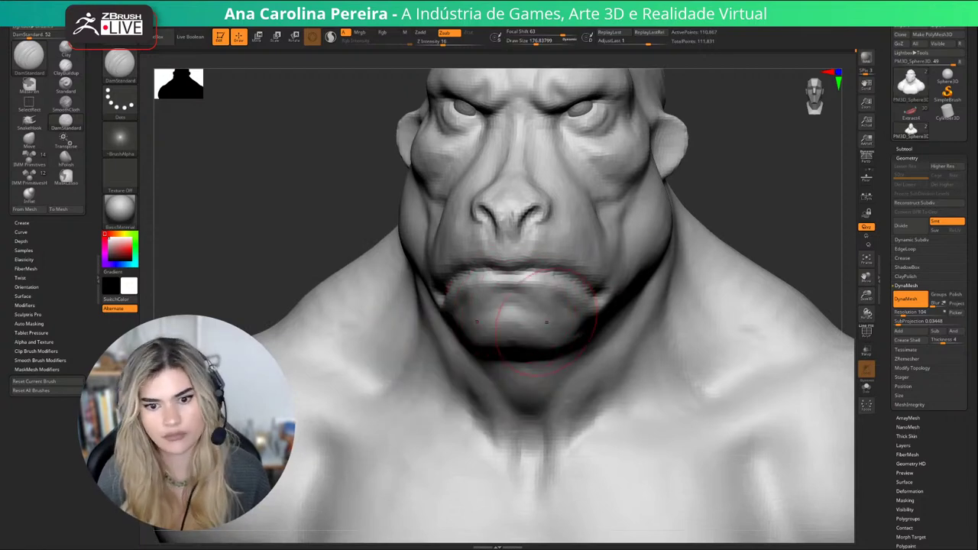
left_click_drag(734, 241, 742, 207)
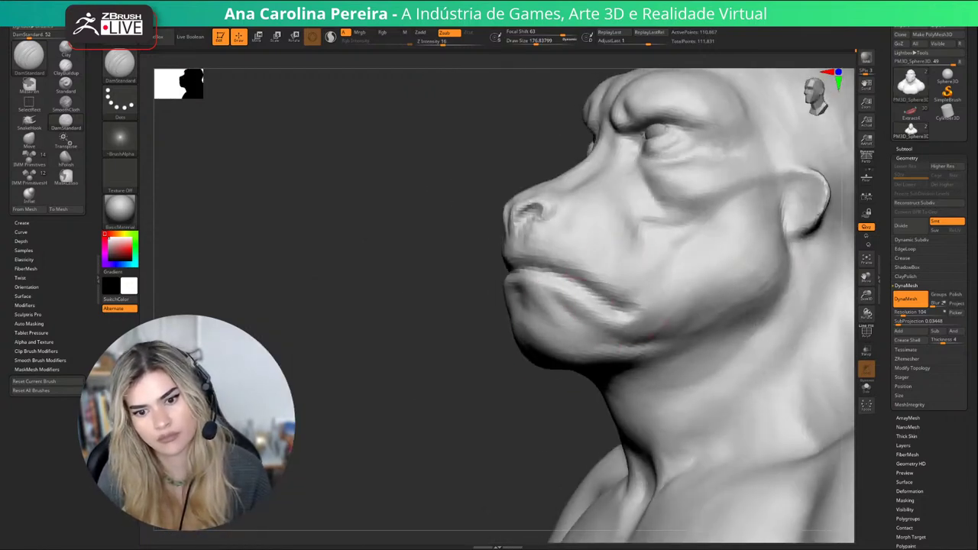
left_click_drag(533, 402, 509, 332)
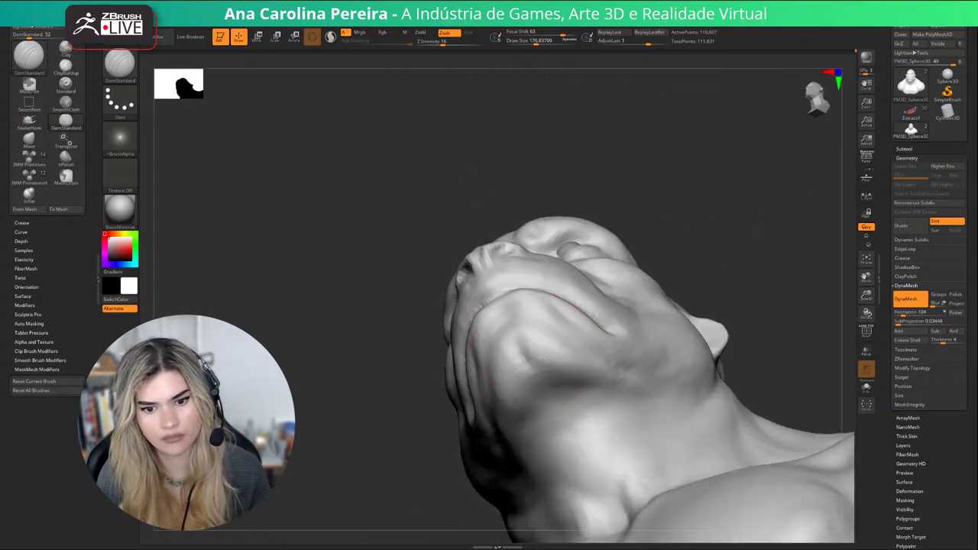
left_click_drag(801, 374, 755, 385)
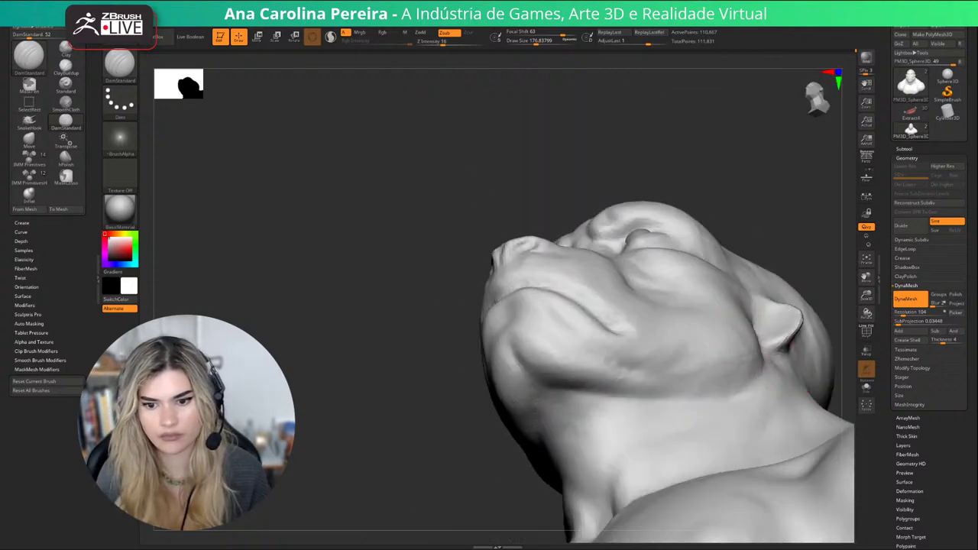
Build up the lips and the area around the mouth with ClayBuildup at draw sizes of about 94 to 120.
right_click_drag(694, 314, 585, 234, "alt")
mouse_move(504, 313)
left_mouse_down()
mouse_move(631, 301)
mouse_move(655, 273)
left_mouse_up()
left_click_drag(617, 308, 644, 290)
mouse_move(627, 295)
right_mouse_down()
mouse_move(654, 291)
mouse_move(718, 367)
mouse_move(673, 203)
mouse_move(711, 193)
mouse_move(684, 306)
right_mouse_up()
key("b")
key("c")
key("b")
key("space")
left_click_drag(504, 379, 500, 380)
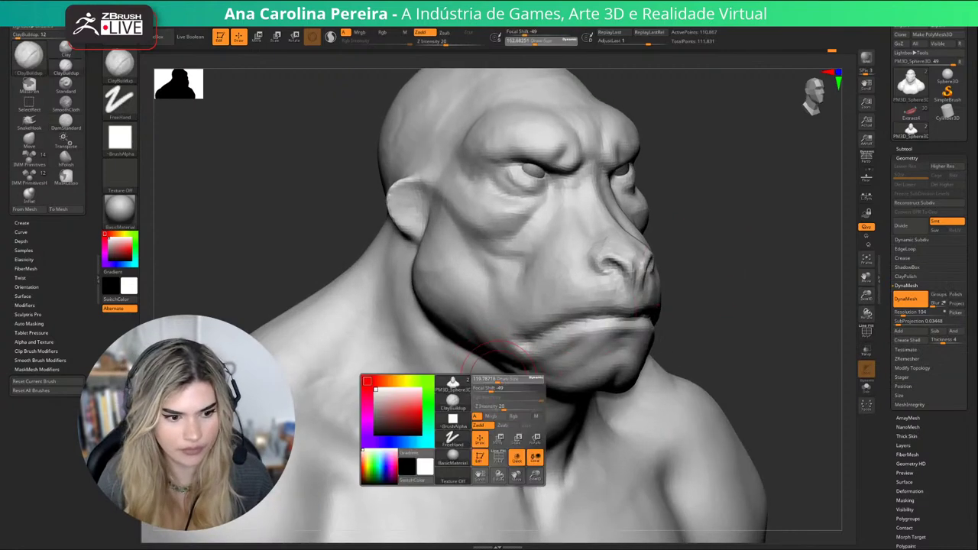
key("space")
left_click_drag(527, 330, 523, 329)
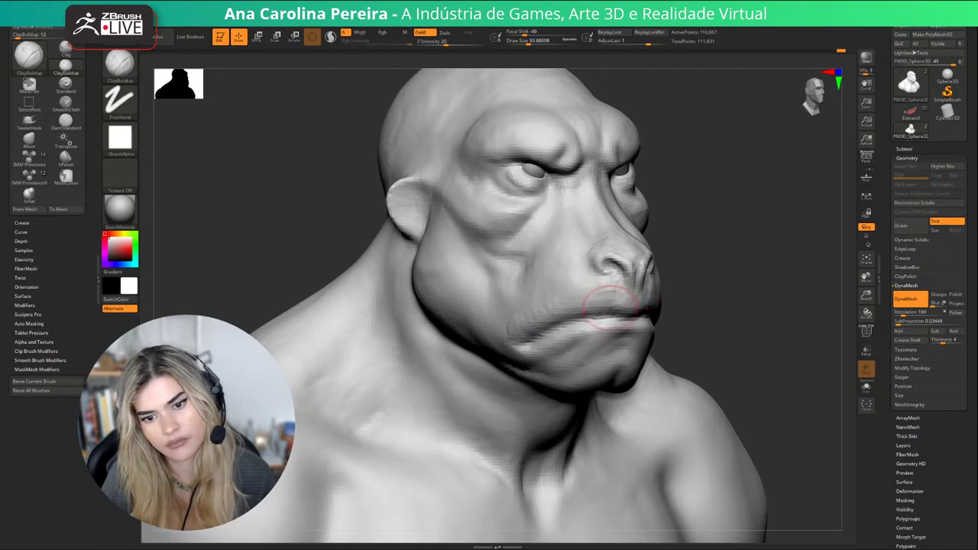
Smooth the cheek folds beside the mouth corners at a draw size of about 149.
left_click_drag(795, 287, 688, 273)
left_click_drag(699, 333, 692, 344, "shift")
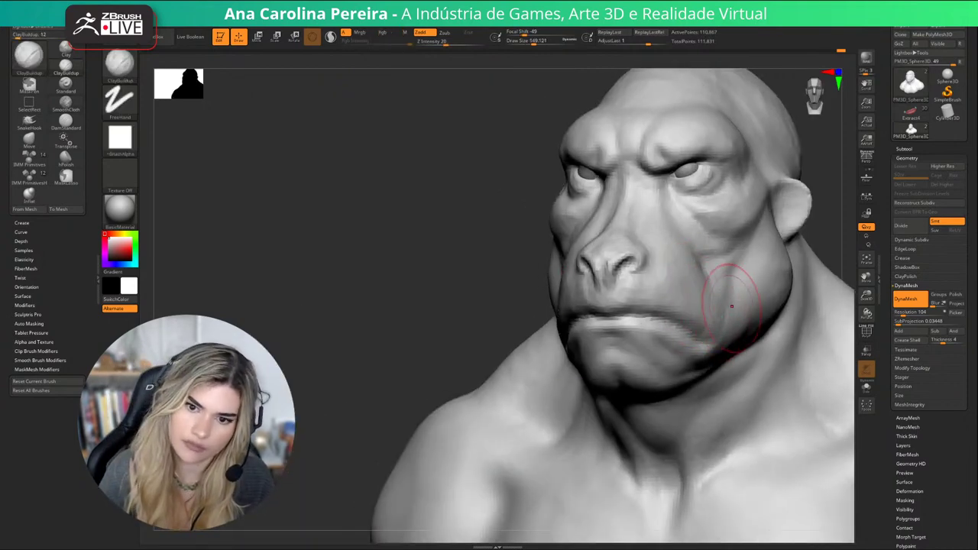
left_click_drag(727, 310, 725, 289, "shift")
mouse_move(764, 208)
left_mouse_down()
mouse_move(827, 205)
mouse_move(781, 188)
left_mouse_up()
left_click_drag(730, 230, 776, 241)
Sharpen the mouth line and lower lip edge with DamStandard at a draw size of about 101.
key("b")
key("d")
key("s")
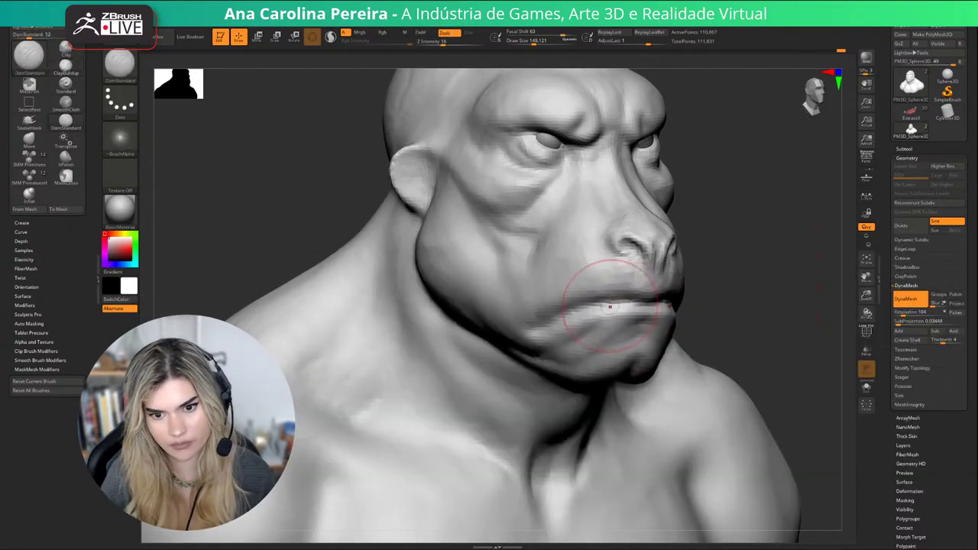
key("s")
mouse_move(609, 307)
left_mouse_down()
mouse_move(581, 306)
mouse_move(542, 324)
mouse_move(585, 314)
left_mouse_up()
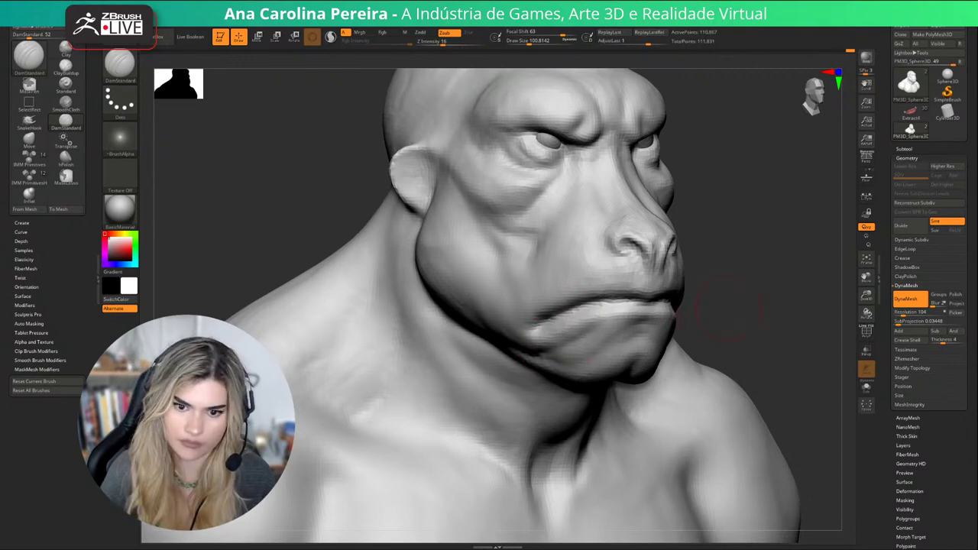
left_click_drag(740, 275, 736, 191, "alt")
left_click_drag(753, 229, 665, 243)
mouse_move(717, 265)
left_mouse_down("alt")
mouse_move(720, 278)
mouse_move(691, 260)
mouse_move(728, 269)
left_mouse_up("alt")
Rework the mouth corners with ClayBuildup at a draw size of about 145, undoing the unwanted stroke.
key("b")
key("c")
key("b")
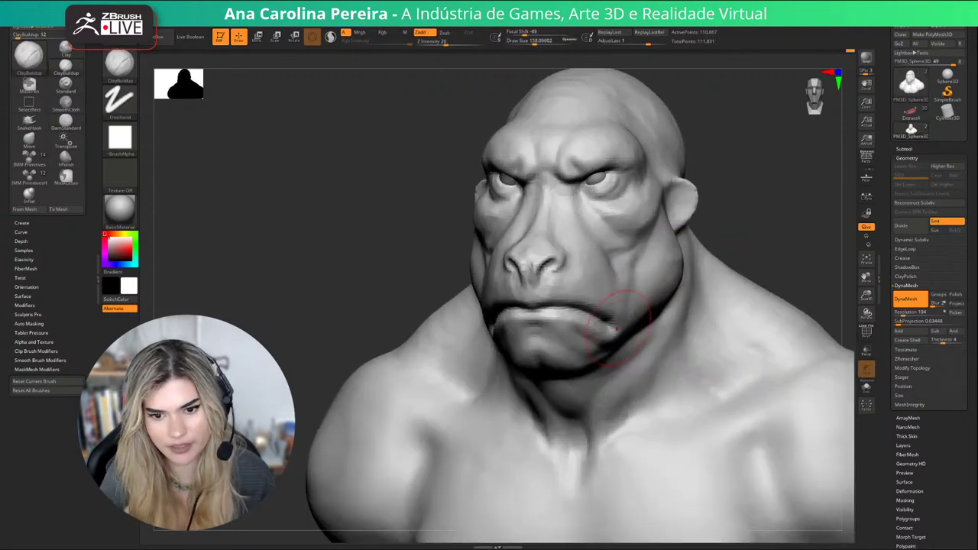
key("space")
mouse_move(625, 321)
left_mouse_down()
mouse_move(608, 322)
mouse_move(612, 312)
mouse_move(609, 328)
left_mouse_up()
key("ctrl+z")
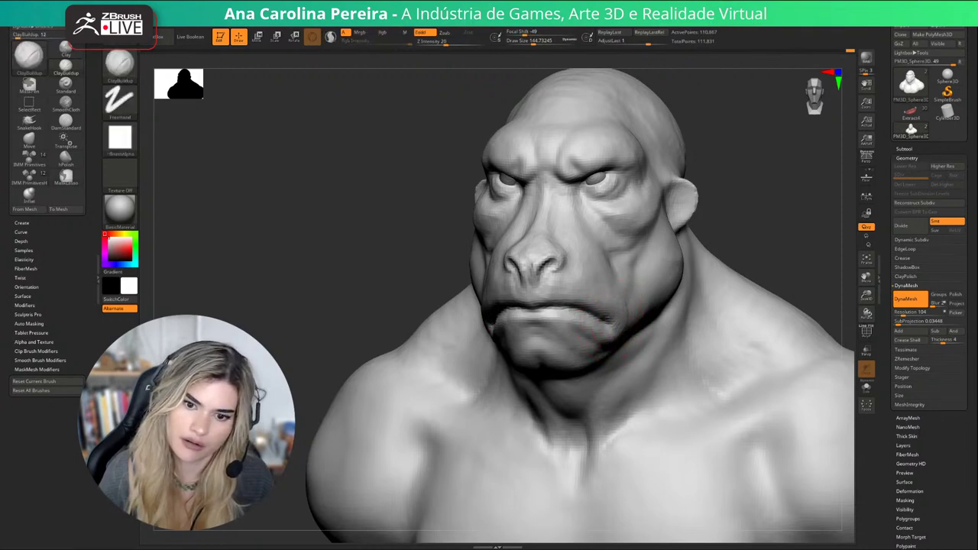
left_click_drag(717, 232, 748, 239)
mouse_move(710, 260)
right_mouse_down()
mouse_move(497, 340)
mouse_move(765, 259)
mouse_move(696, 202)
right_mouse_up()
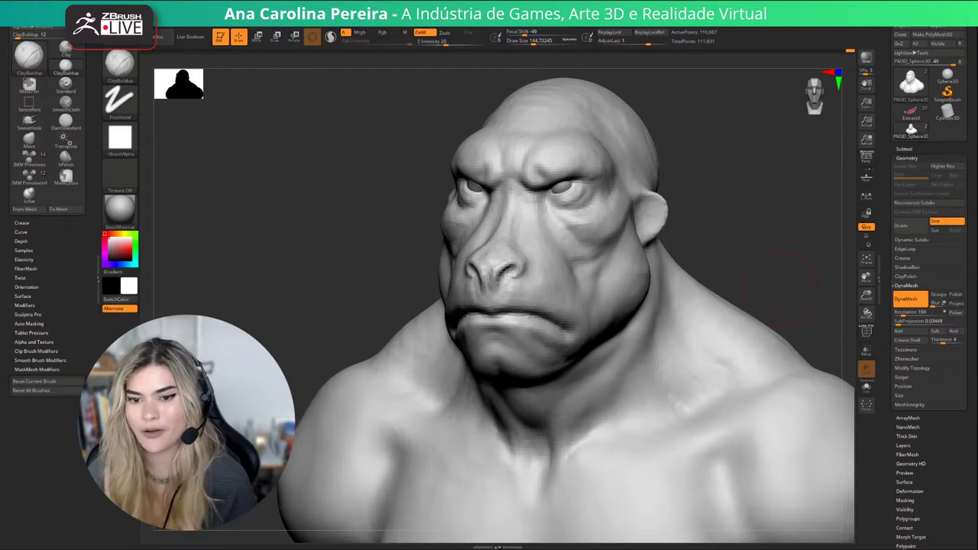
Build up the sides of the neck with ClayBuildup at a draw size of about 400.
left_click_drag(825, 245, 722, 202)
mouse_move(722, 202)
left_mouse_down()
mouse_move(754, 204)
mouse_move(742, 192)
mouse_move(750, 197)
mouse_move(717, 202)
mouse_move(750, 211)
mouse_move(643, 220)
mouse_move(841, 226)
left_mouse_up()
key("s")
left_click_drag(582, 258, 605, 264)
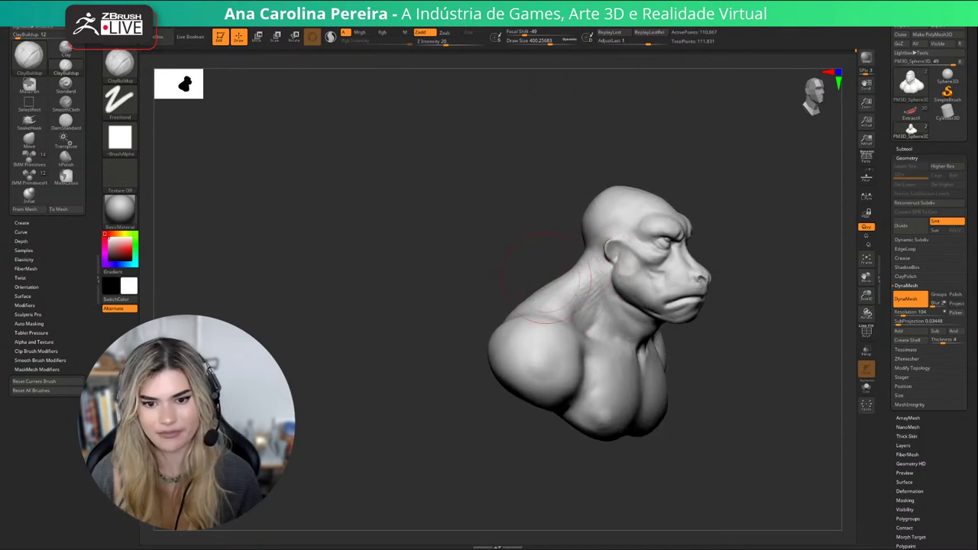
left_click_drag(772, 279, 679, 286)
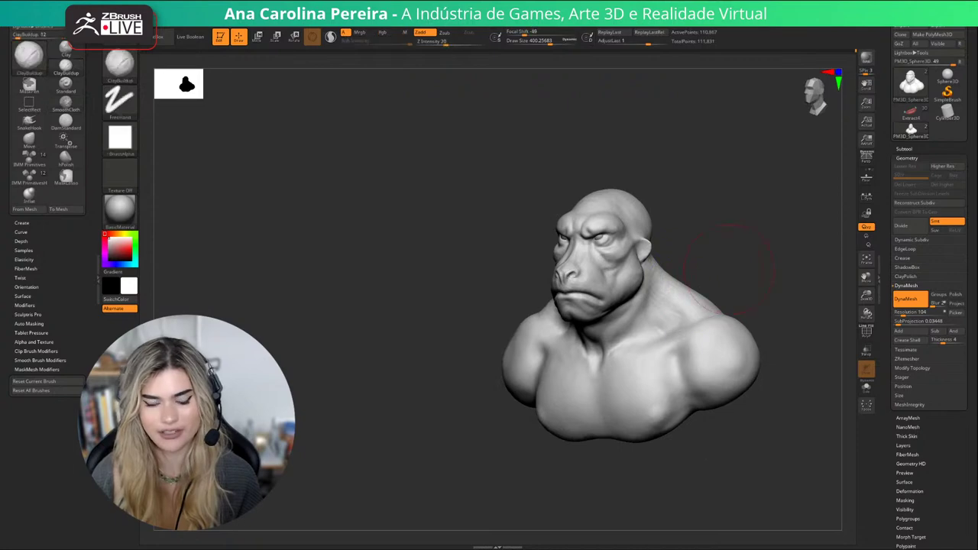
mouse_move(743, 229)
left_mouse_down("alt")
mouse_move(683, 235)
mouse_move(683, 253)
mouse_move(726, 241)
left_mouse_up("alt")
Reshape the neck, chest and shoulder silhouette with the Move brush at a draw size of about 714.
key("b")
key("m")
key("v")
mouse_move(646, 280)
left_mouse_down()
mouse_move(633, 286)
mouse_move(600, 265)
left_mouse_up()
mouse_move(636, 306)
right_mouse_down()
mouse_move(678, 264)
mouse_move(672, 273)
right_mouse_up()
key("space")
left_click_drag(671, 280, 707, 340)
mouse_move(706, 340)
right_mouse_down()
mouse_move(688, 317)
mouse_move(653, 188)
mouse_move(682, 188)
mouse_move(677, 210)
mouse_move(700, 249)
right_mouse_up()
key("space")
left_click_drag(704, 248, 716, 249)
mouse_move(715, 252)
right_mouse_down()
mouse_move(703, 256)
mouse_move(730, 264)
right_mouse_up()
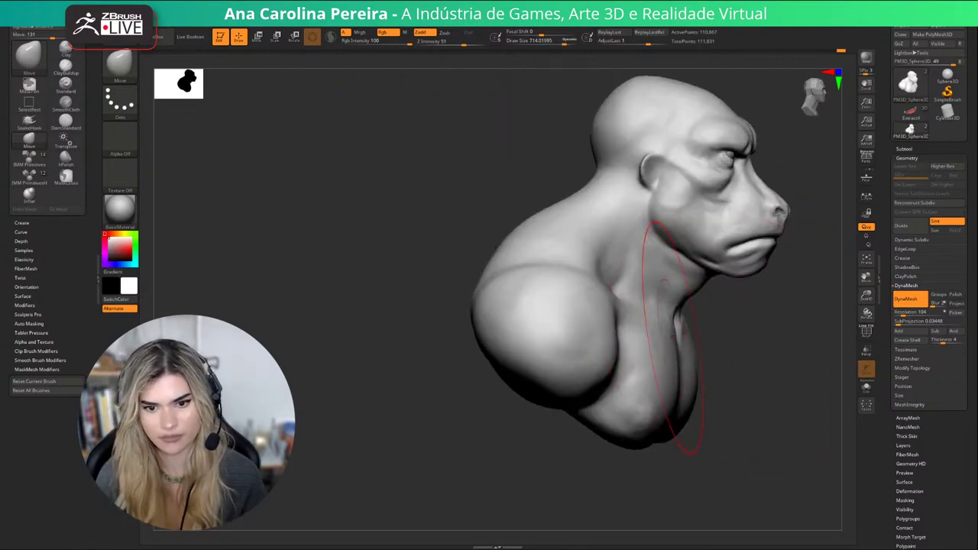
Adjust the collarbones and the tops of the shoulders with the Move brush at a draw size of about 550.
mouse_move(764, 348)
right_mouse_down()
mouse_move(579, 453)
mouse_move(608, 451)
mouse_move(575, 459)
right_mouse_up()
key("space")
left_click_drag(583, 350, 572, 350)
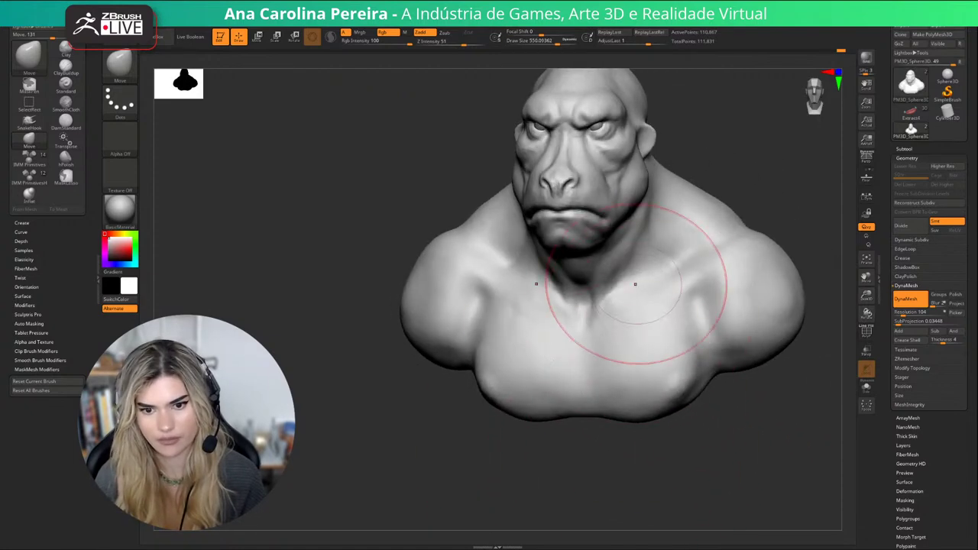
left_click_drag(635, 284, 627, 290)
left_click_drag(707, 264, 699, 273)
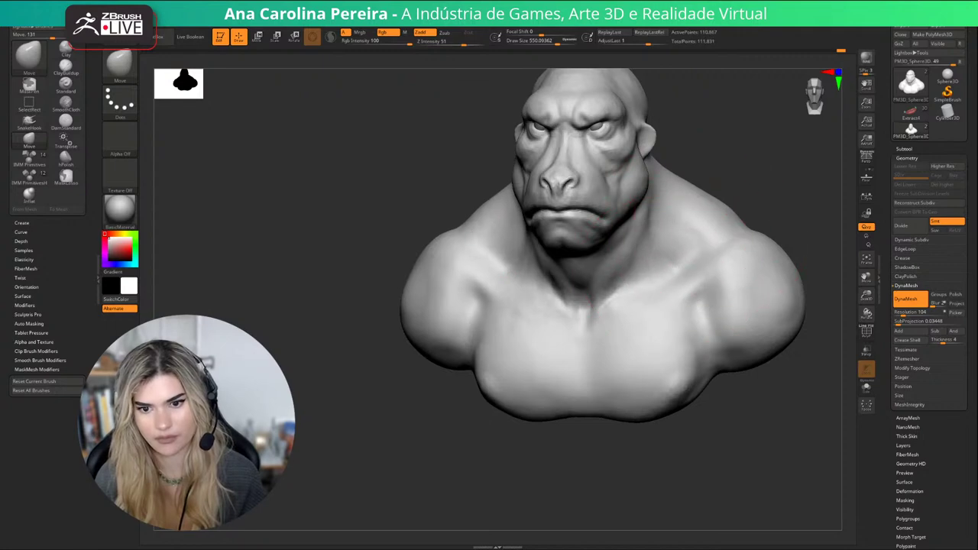
left_click_drag(737, 207, 728, 223)
Add volume to the back of the jaw with ClayBuildup at a draw size of about 187.
mouse_move(763, 182)
right_mouse_down("alt")
mouse_move(699, 204)
mouse_move(753, 211)
mouse_move(734, 212)
mouse_move(720, 230)
mouse_move(703, 222)
right_mouse_up("alt")
key("b")
key("c")
key("b")
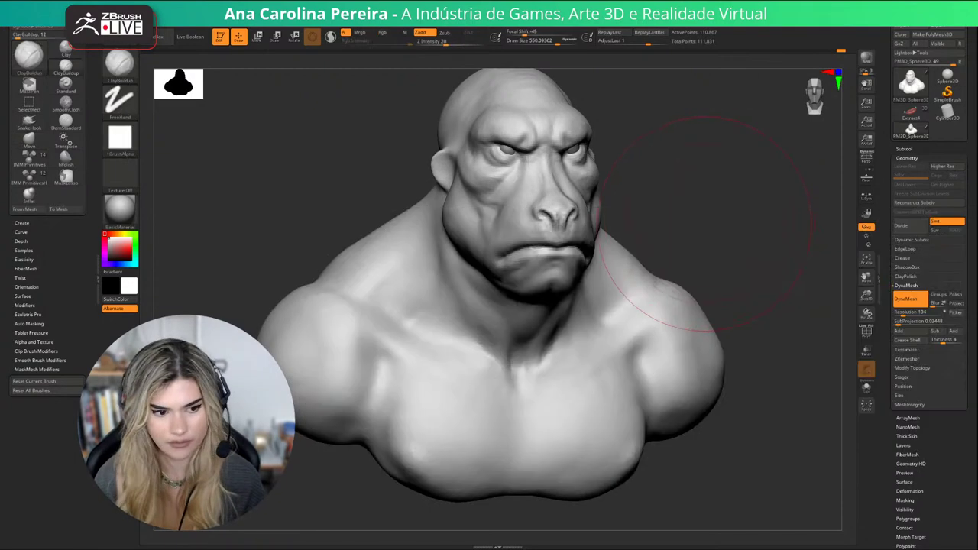
key("s")
left_click_drag(705, 224, 672, 222)
mouse_move(694, 212)
right_mouse_down("alt")
mouse_move(727, 233)
mouse_move(718, 251)
right_mouse_up("alt")
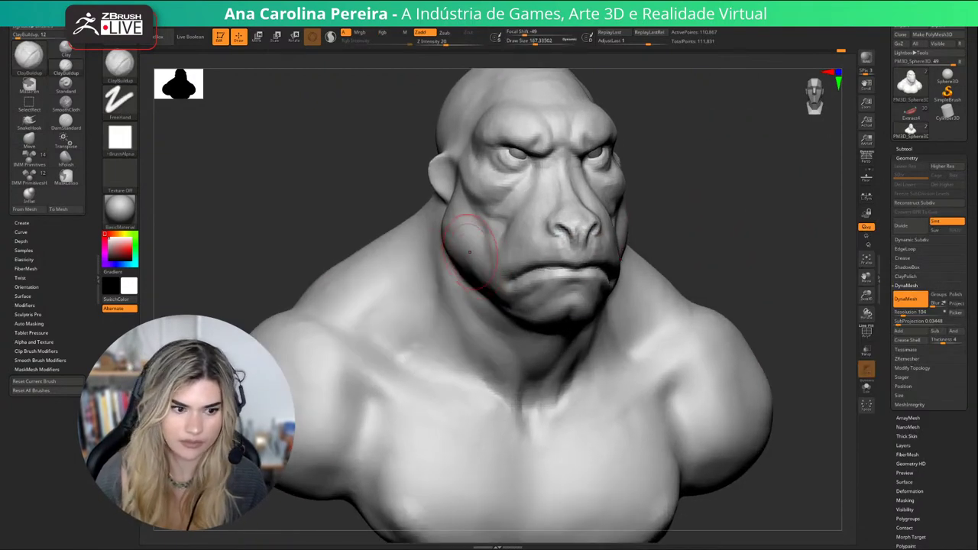
mouse_move(470, 252)
left_mouse_down()
mouse_move(447, 239)
mouse_move(445, 249)
left_mouse_up()
Build up the jaw muscle below the ear with ClayBuildup at a draw size of about 202 and smooth it.
key("s")
left_click_drag(463, 215, 478, 240)
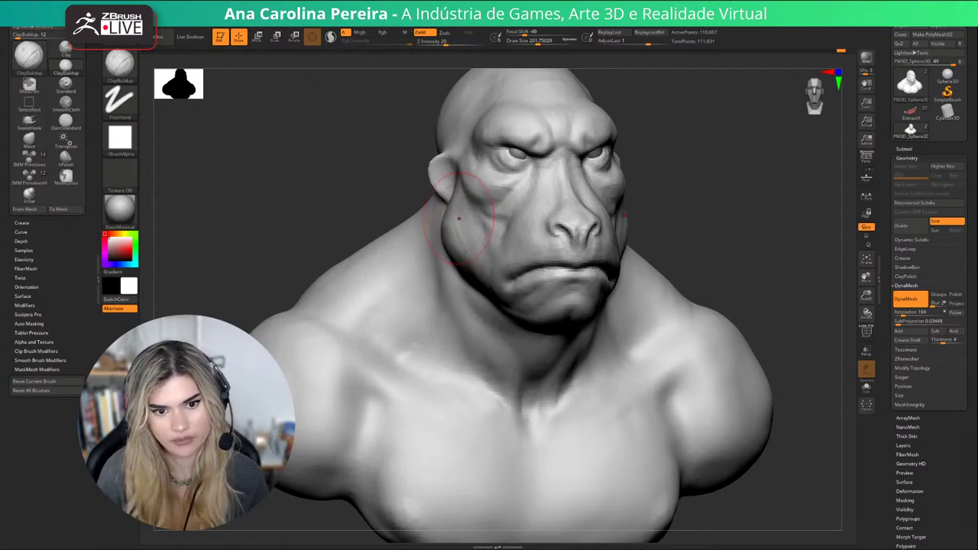
mouse_move(484, 246)
right_mouse_down()
mouse_move(688, 240)
mouse_move(589, 212)
mouse_move(589, 240)
right_mouse_up()
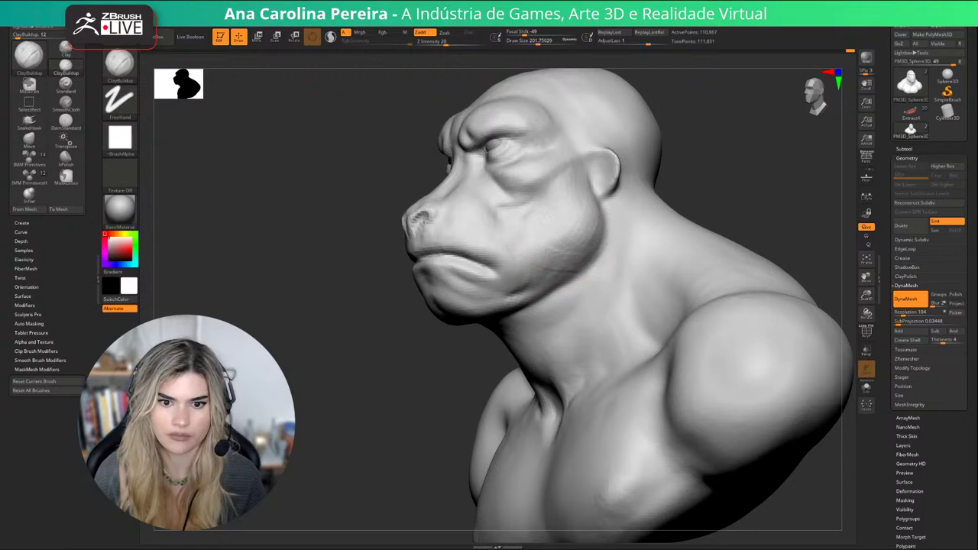
mouse_move(665, 184)
right_mouse_down()
mouse_move(723, 163)
mouse_move(780, 164)
right_mouse_up()
left_click_drag(462, 207, 426, 232)
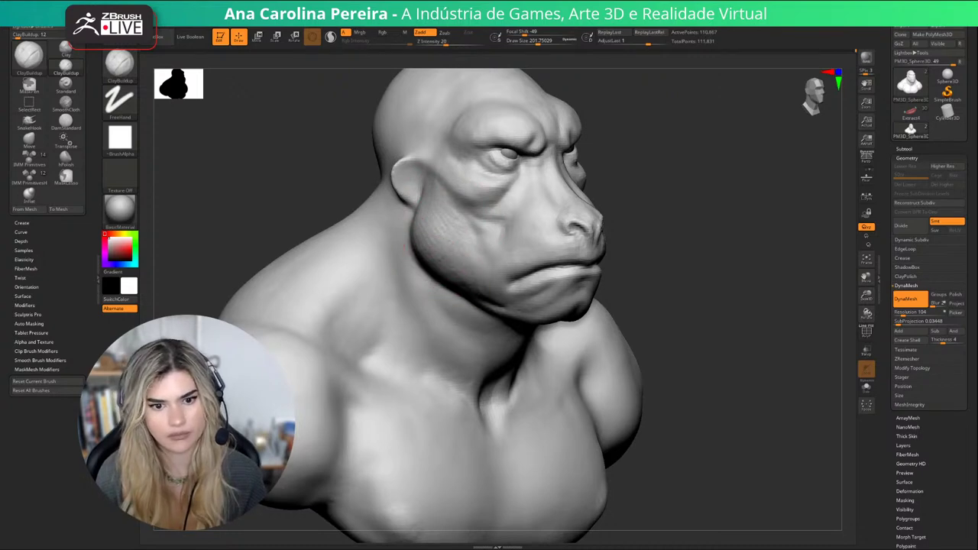
key("shift")
left_click_drag(448, 273, 450, 245, "shift")
right_click_drag(753, 188, 673, 195)
key("shift")
right_click_drag(607, 208, 684, 195)
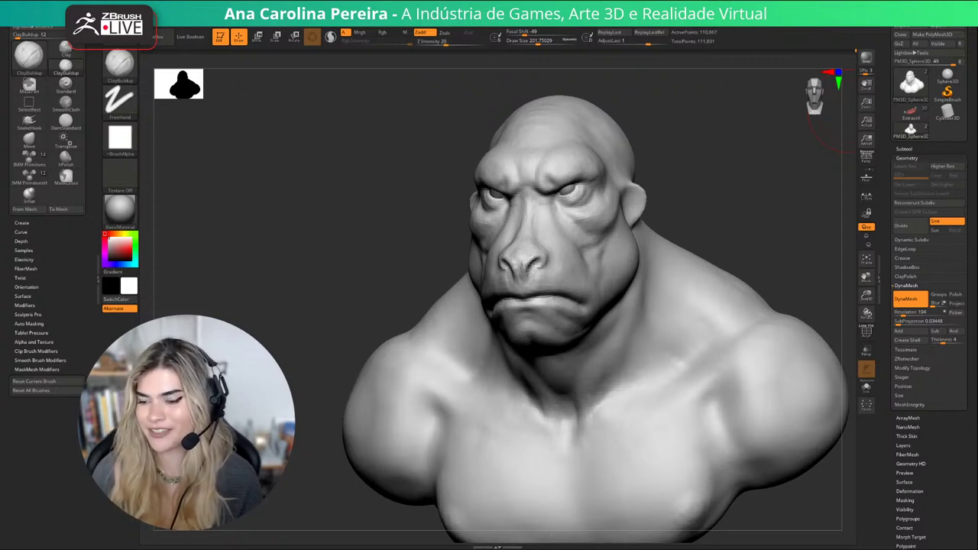
mouse_move(833, 246)
left_mouse_down()
mouse_move(771, 237)
mouse_move(832, 239)
left_mouse_up()
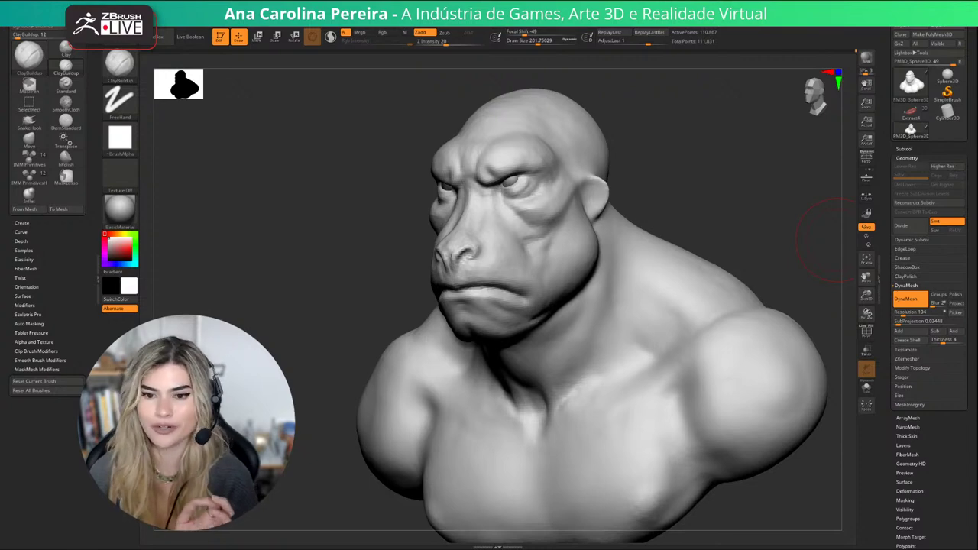
left_click_drag(827, 239, 778, 229)
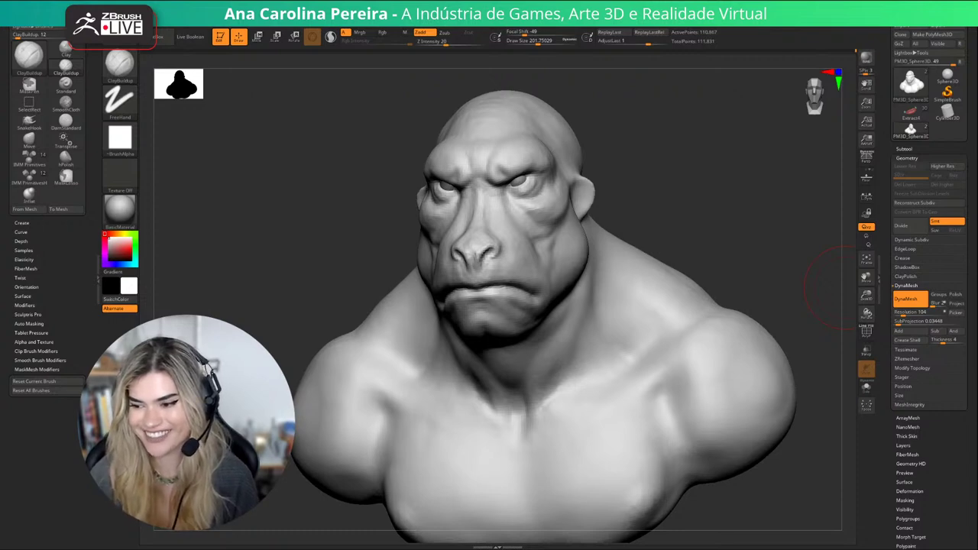
left_click_drag(839, 287, 816, 470)
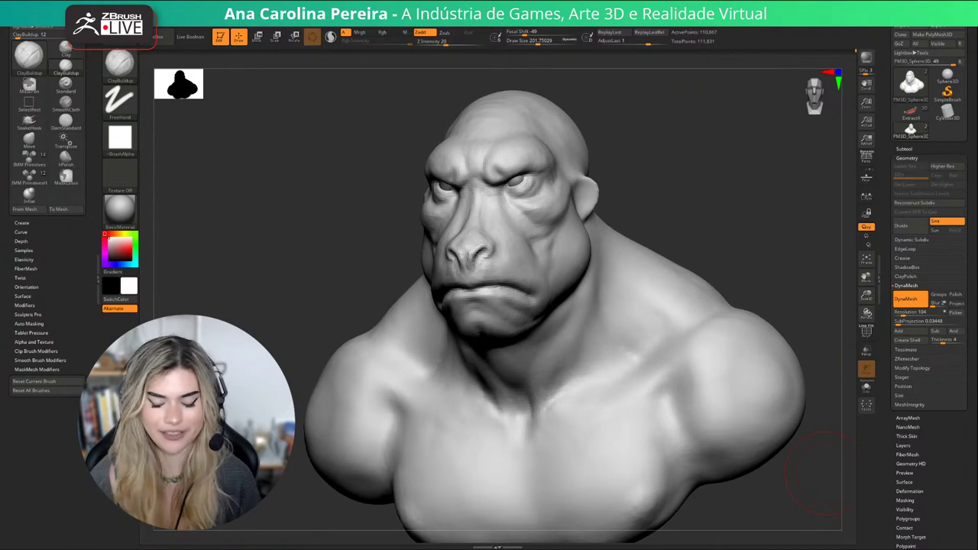
Carve the creases around the collarbones and the base of the neck with DamStandard at a draw size of about 358.
left_click_drag(765, 321, 811, 305)
key("b")
key("d")
key("s")
key("space")
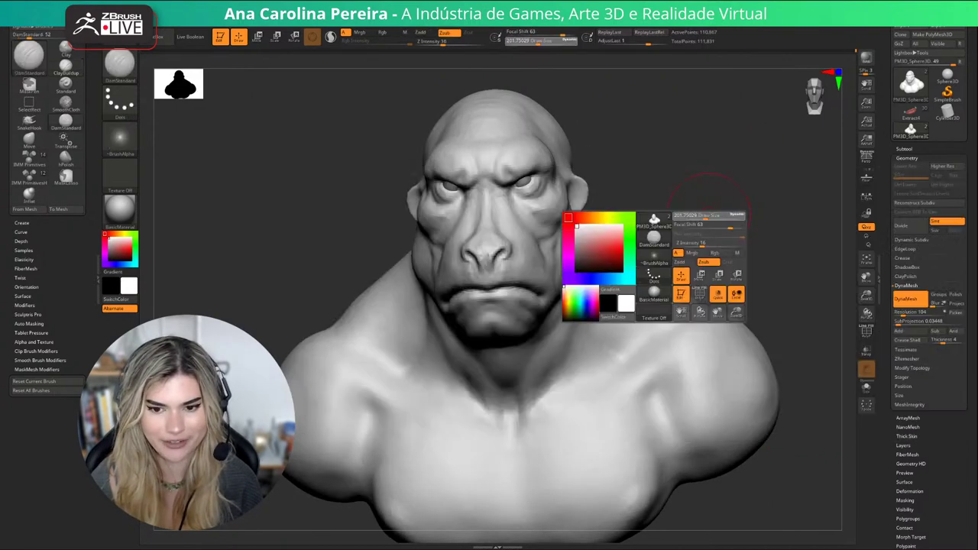
left_click_drag(703, 215, 713, 215)
mouse_move(711, 264)
left_mouse_down("alt")
mouse_move(698, 231)
mouse_move(712, 215)
left_mouse_up("alt")
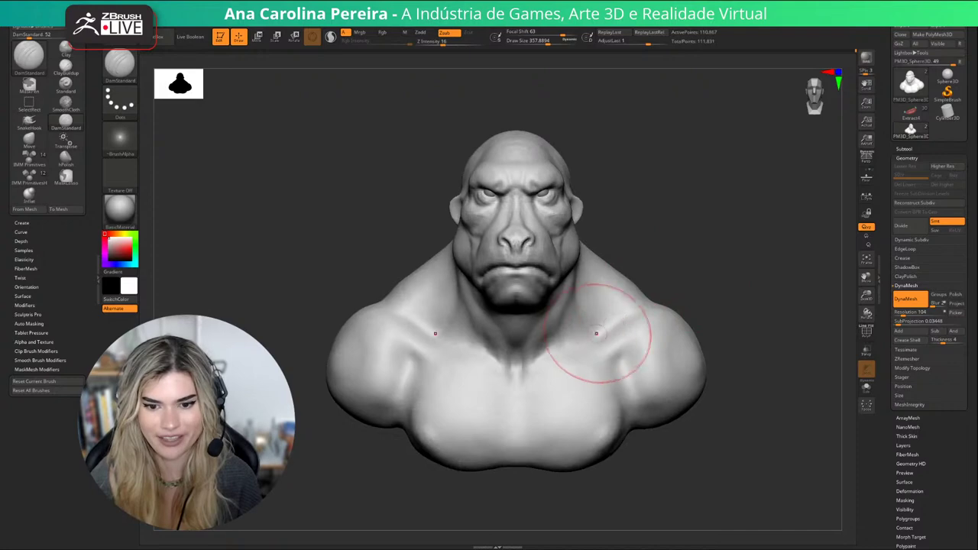
left_click_drag(705, 280, 641, 304)
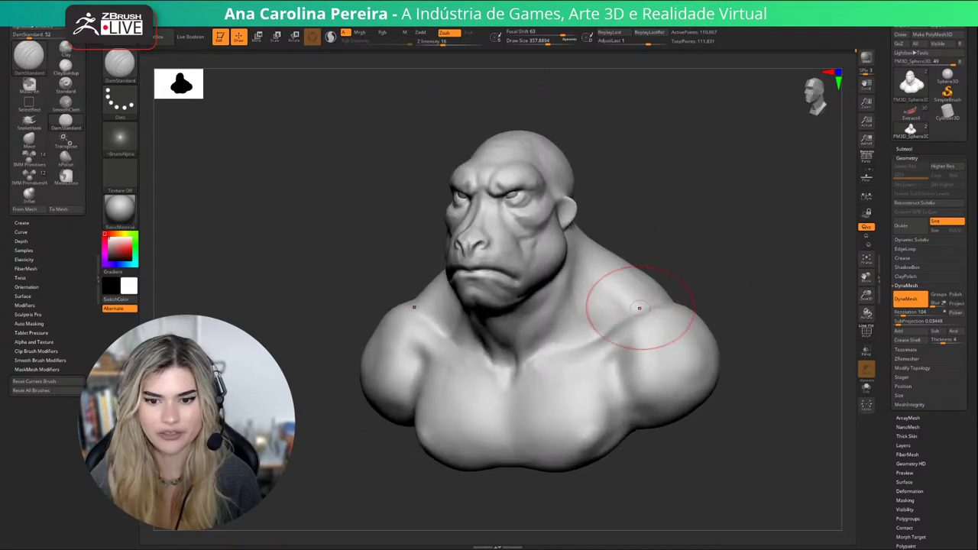
mouse_move(663, 269)
left_mouse_down()
mouse_move(743, 246)
mouse_move(680, 277)
mouse_move(681, 287)
left_mouse_up()
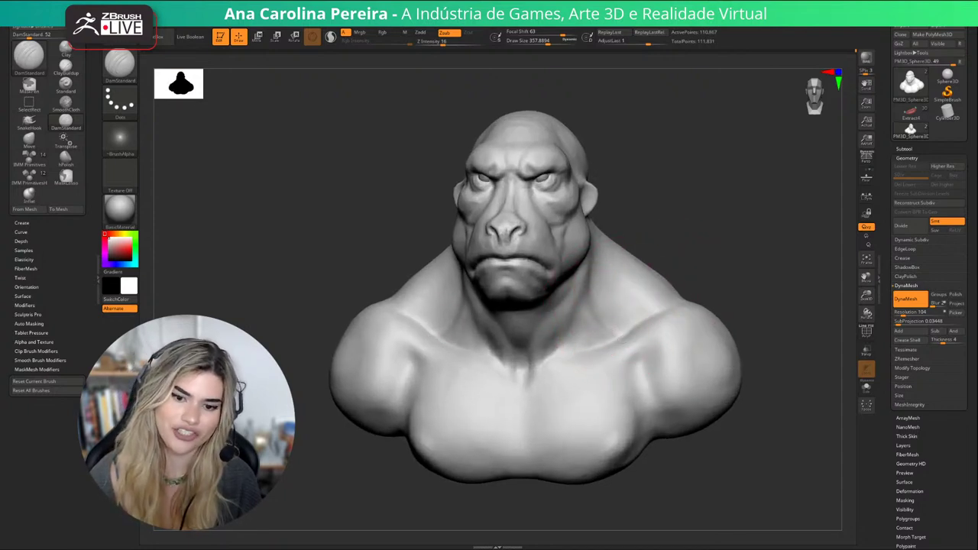
mouse_move(601, 347)
left_mouse_down()
mouse_move(618, 341)
mouse_move(628, 315)
mouse_move(638, 322)
left_mouse_up()
mouse_move(686, 243)
left_mouse_down()
mouse_move(753, 235)
mouse_move(692, 248)
left_mouse_up()
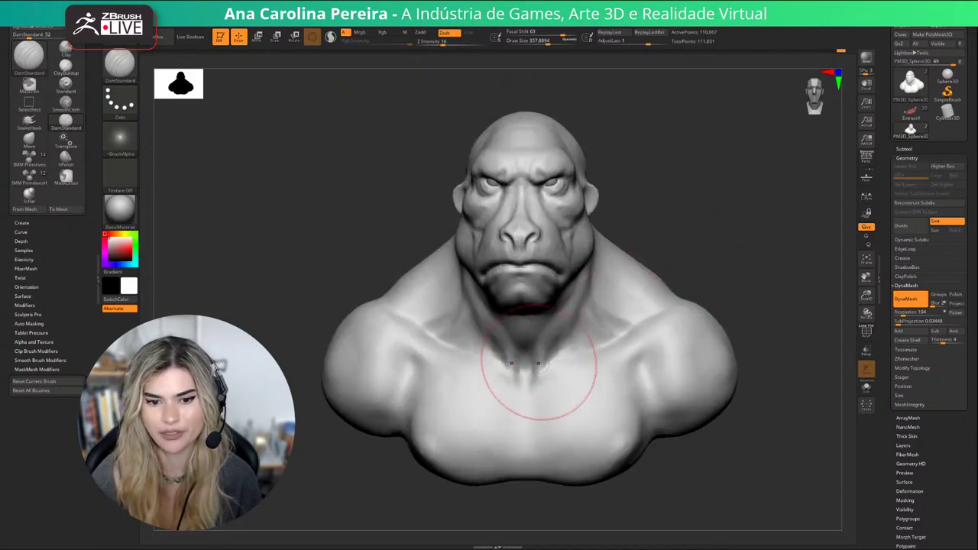
key("shift")
Flatten the jaw muscle below the ear with the hPolish brush, reducing the draw size to about 128.
mouse_move(722, 223)
left_mouse_down()
mouse_move(665, 222)
mouse_move(659, 208)
mouse_move(707, 220)
mouse_move(684, 218)
mouse_move(700, 232)
left_mouse_up()
key("b")
key("c")
key("b")
key("space")
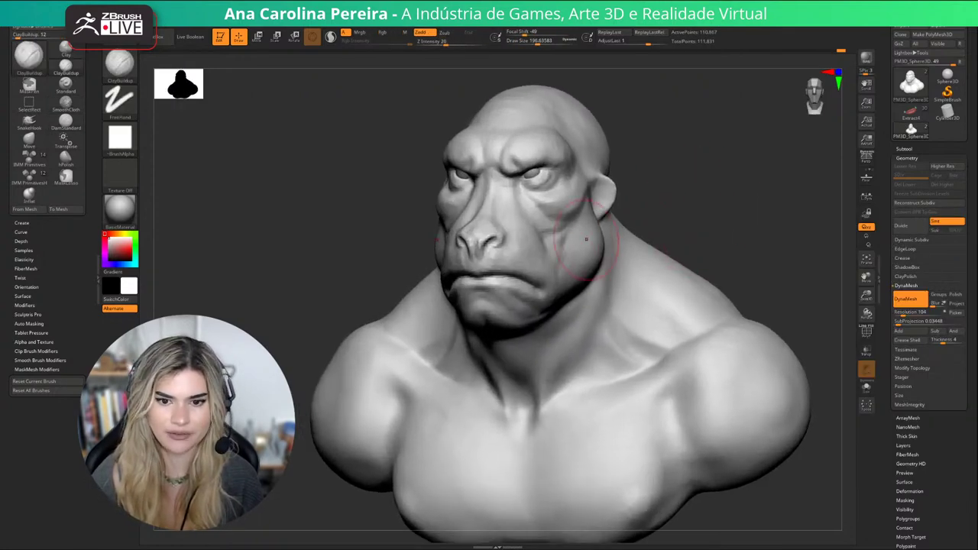
key("b")
key("h")
key("p")
key("space")
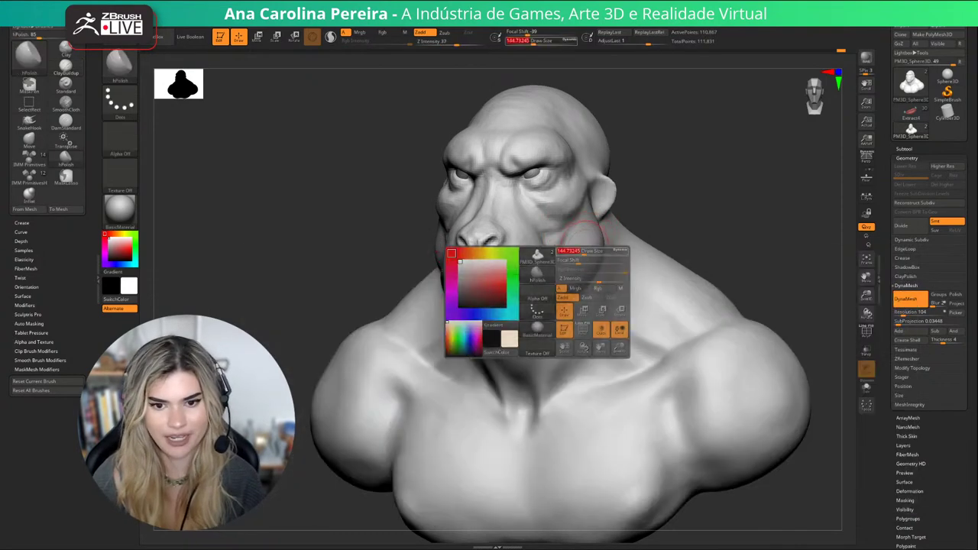
right_click_drag(617, 242, 459, 252)
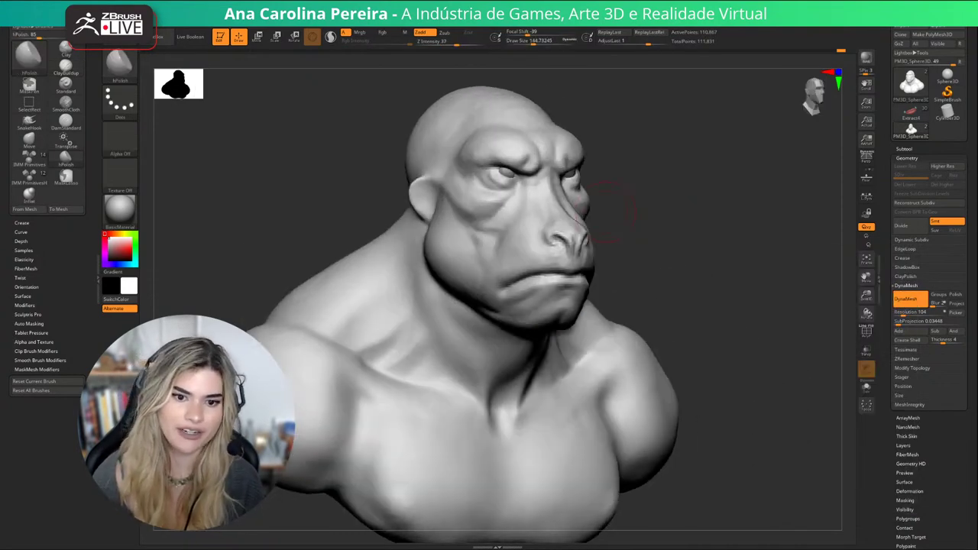
key("space")
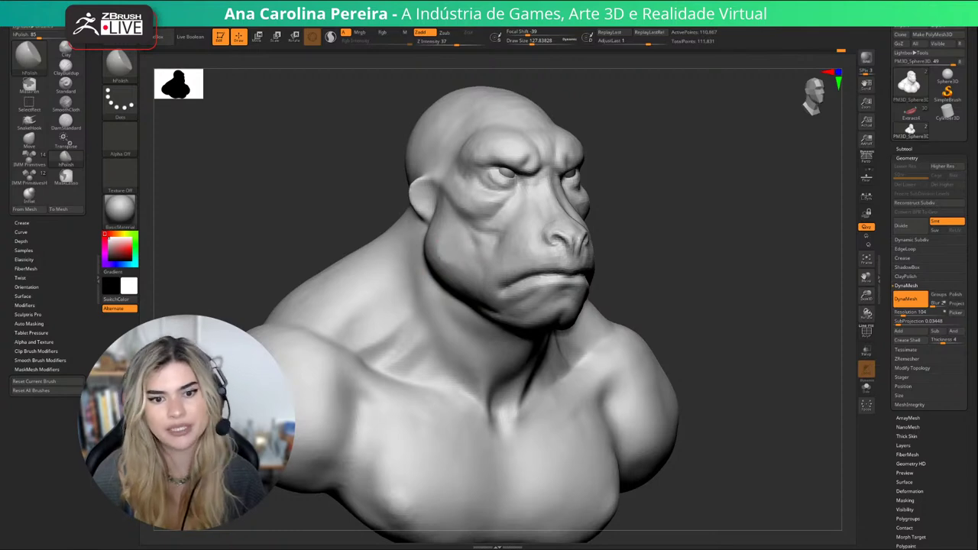
Build up the jaw muscle with ClayBuildup at a draw size of about 167 and focal shift -22, and smooth it with SmoothCloth.
mouse_move(482, 271)
right_mouse_down()
mouse_move(659, 269)
mouse_move(675, 238)
right_mouse_up()
key("b")
key("c")
key("b")
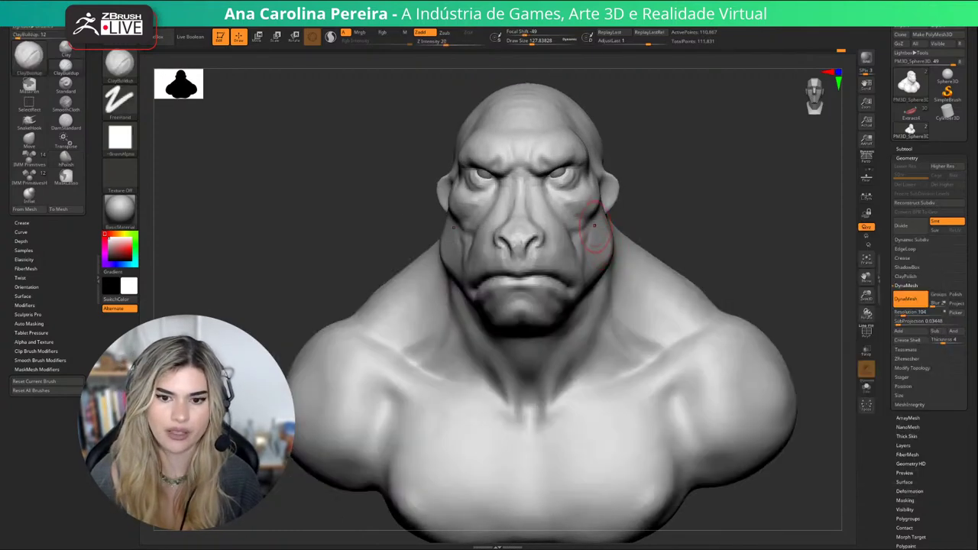
left_click_drag(599, 237, 604, 248)
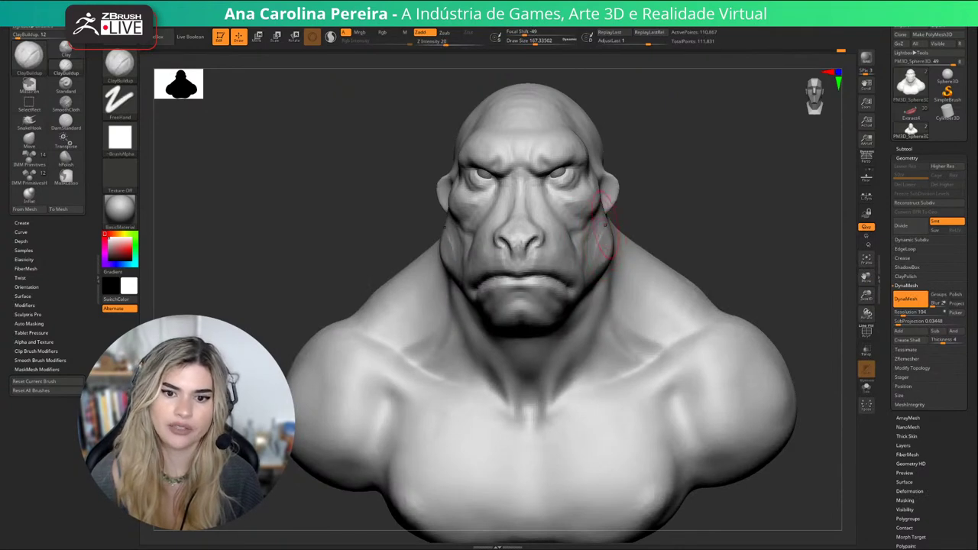
mouse_move(625, 236)
right_mouse_down()
mouse_move(551, 249)
mouse_move(621, 243)
mouse_move(662, 207)
right_mouse_up()
key("space")
left_click(503, 234)
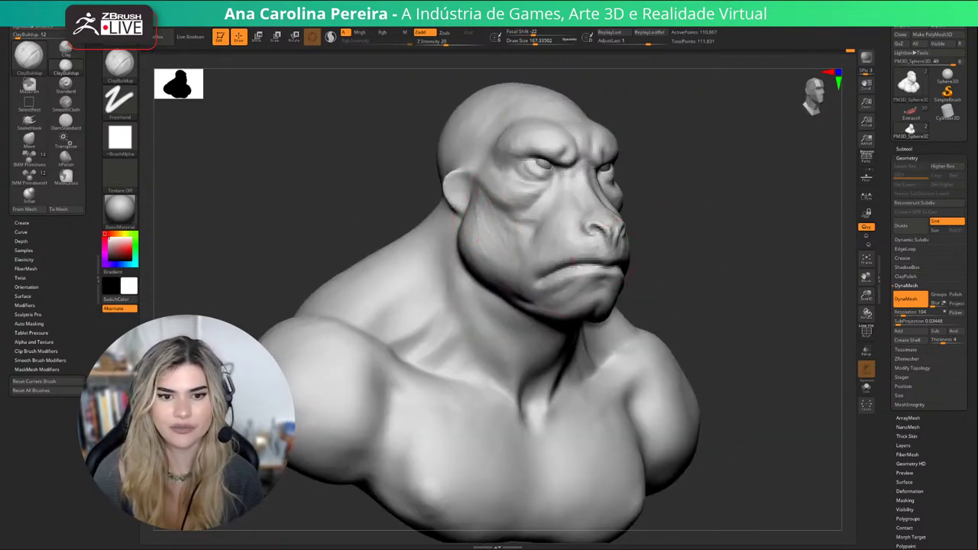
right_click_drag(482, 246, 625, 213)
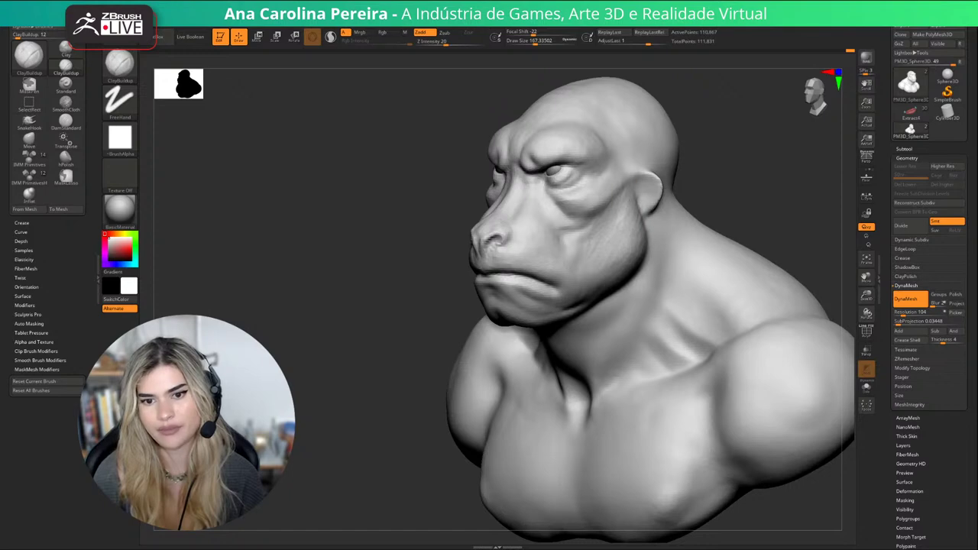
right_click_drag(641, 218, 713, 219)
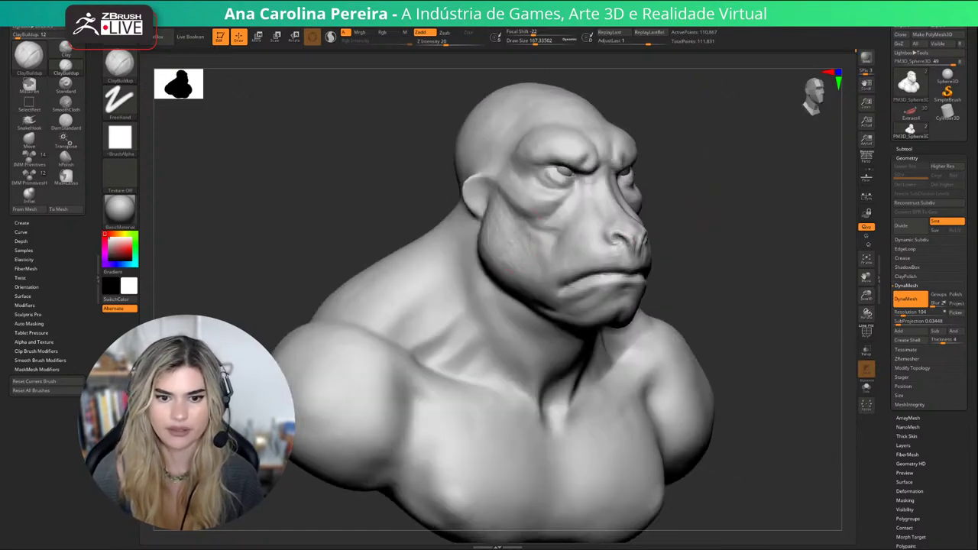
right_click_drag(577, 227, 666, 229)
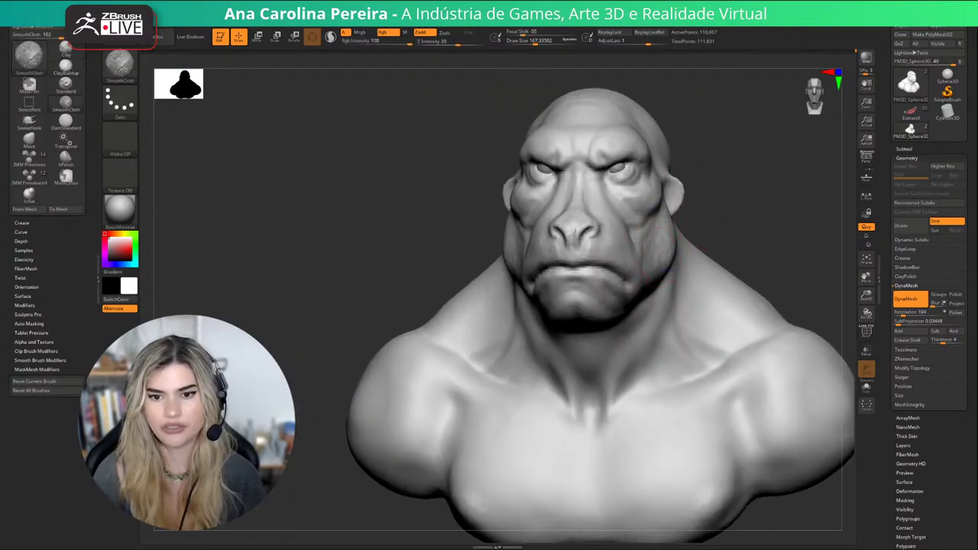
mouse_move(688, 262)
right_mouse_down()
mouse_move(742, 223)
mouse_move(490, 225)
mouse_move(580, 228)
right_mouse_up()
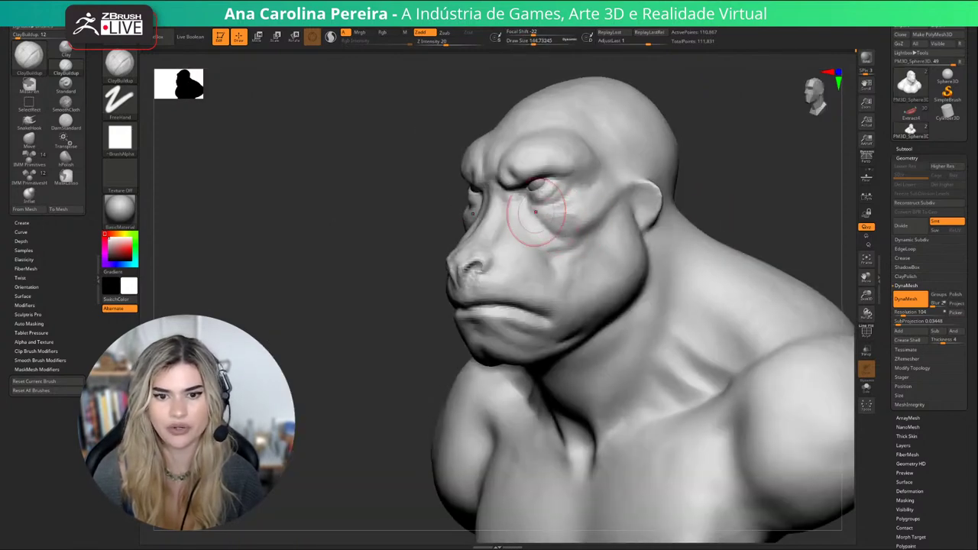
Refine the side of the face around the cheek and ear with ClayBuildup, raising the draw size to about 207.
mouse_move(573, 222)
right_mouse_down()
mouse_move(734, 172)
mouse_move(675, 202)
mouse_move(636, 190)
right_mouse_up()
key("ctrl")
right_click_drag(718, 174, 663, 175)
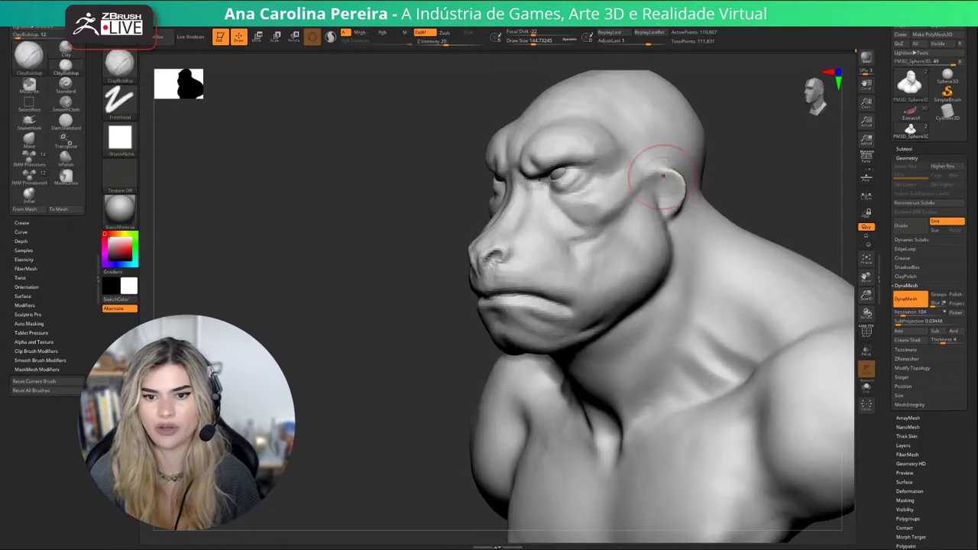
key("space")
left_click_drag(617, 148, 624, 146)
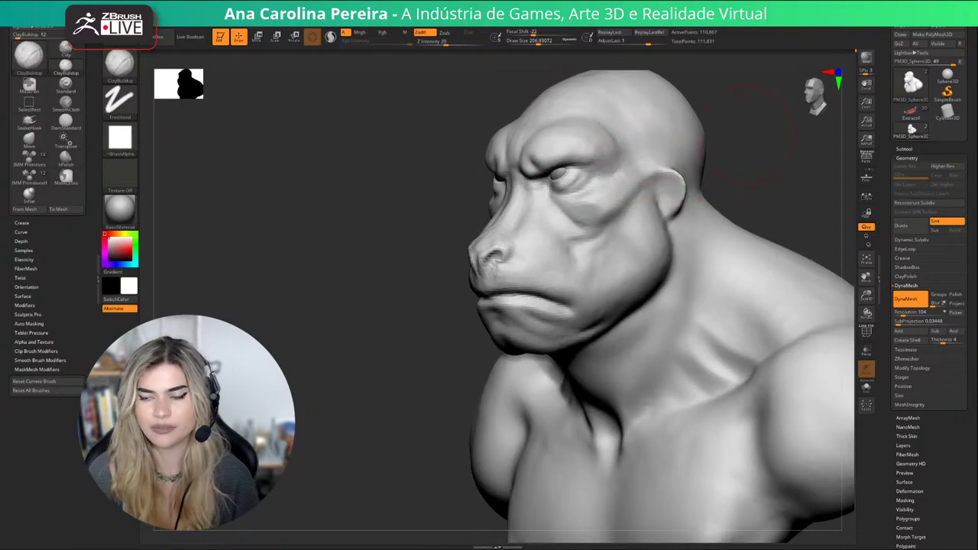
mouse_move(751, 134)
right_mouse_down("shift")
mouse_move(715, 113)
mouse_move(747, 159)
right_mouse_up("shift")
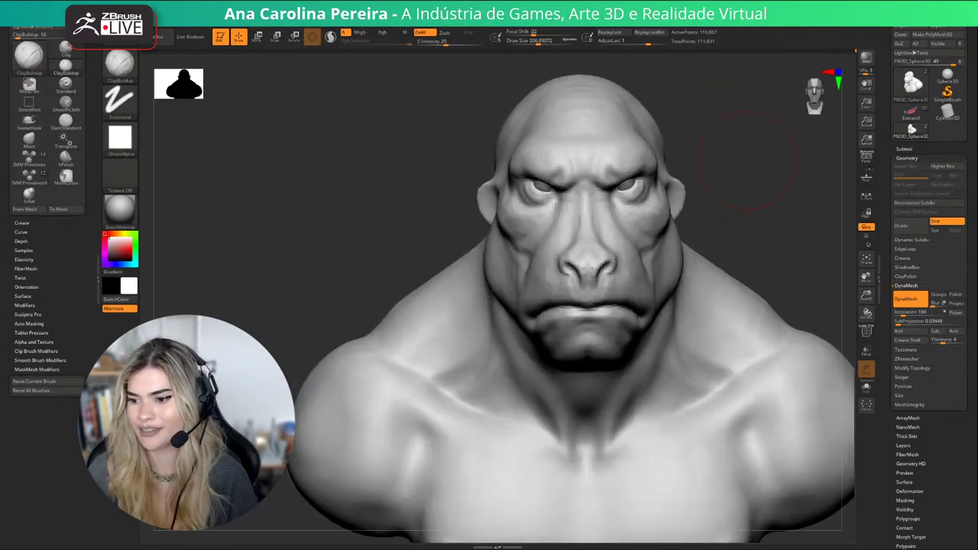
mouse_move(740, 126)
left_mouse_down()
mouse_move(741, 105)
mouse_move(672, 111)
mouse_move(739, 109)
mouse_move(797, 126)
left_mouse_up()
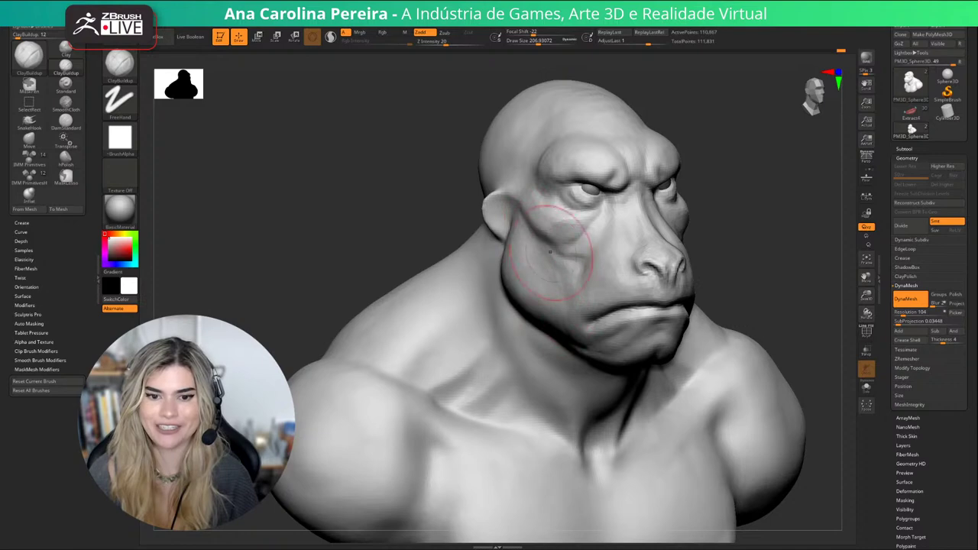
Switch to the DamStandard brush at a draw size of about 318 and inspect the face from both sides.
right_click_drag(547, 291, 746, 205)
mouse_move(805, 245)
left_mouse_down("alt")
mouse_move(732, 225)
mouse_move(657, 238)
left_mouse_up("alt")
key("b")
key("d")
key("s")
key("]")
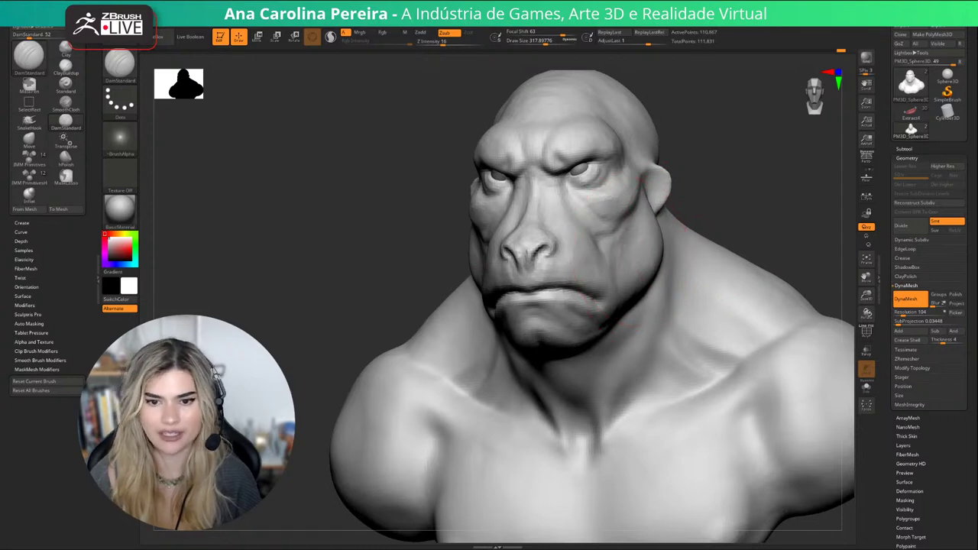
left_click_drag(722, 218, 795, 218)
left_click_drag(742, 264, 803, 222, "alt")
left_click_drag(684, 229, 688, 281, "alt")
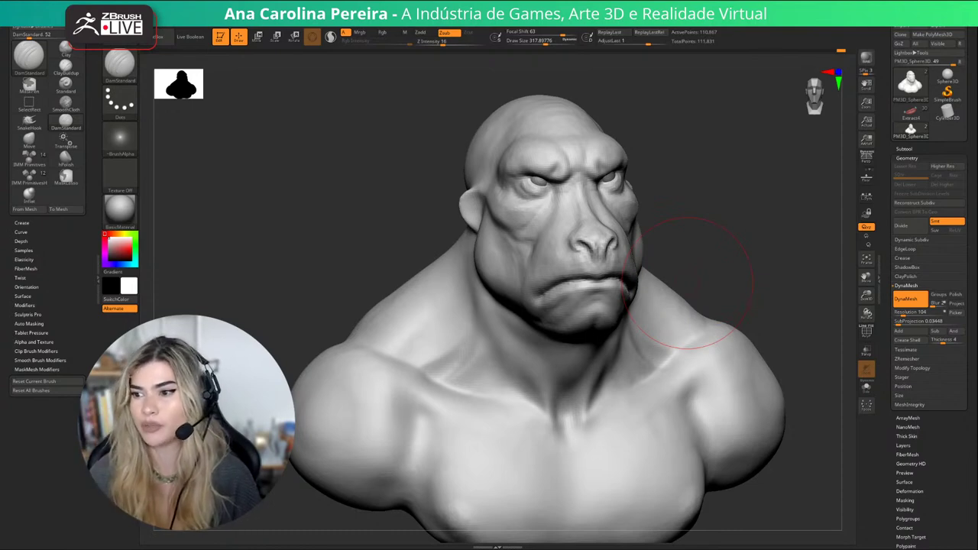
Reduce the DamStandard draw size to about 124 and undo the last change to the face.
mouse_move(734, 256)
left_mouse_down("alt")
mouse_move(764, 276)
mouse_move(711, 268)
mouse_move(736, 302)
mouse_move(658, 296)
left_mouse_up("alt")
key("space")
left_click_drag(618, 216, 609, 217)
key("space")
left_click_drag(528, 191, 528, 189)
key("space")
key("ctrl+z")
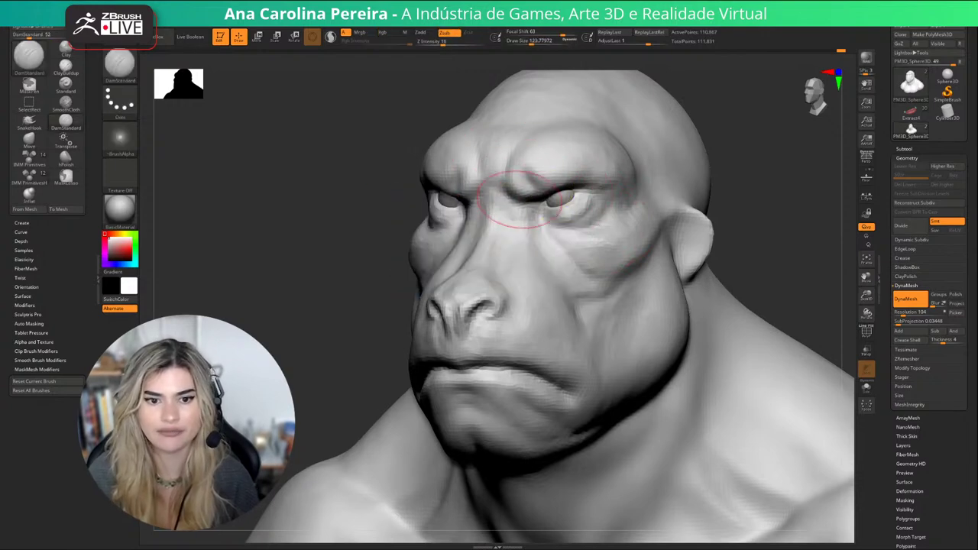
Build up the brow ridges and upper eyelids with the ClayBuildup brush at a draw size of about 124.
mouse_move(705, 127)
left_mouse_down("alt")
mouse_move(685, 151)
mouse_move(783, 165)
mouse_move(733, 162)
mouse_move(761, 159)
left_mouse_up("alt")
key("b")
key("c")
key("b")
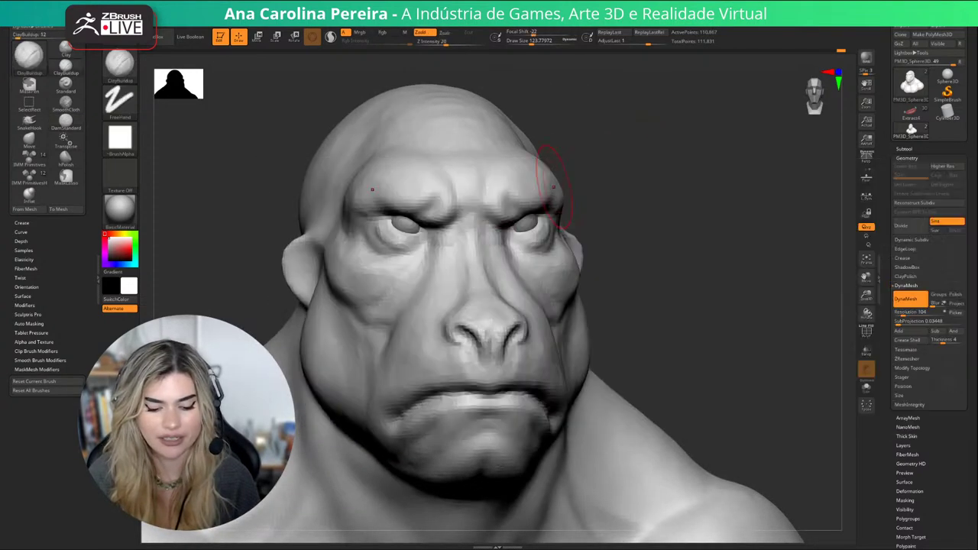
key("space")
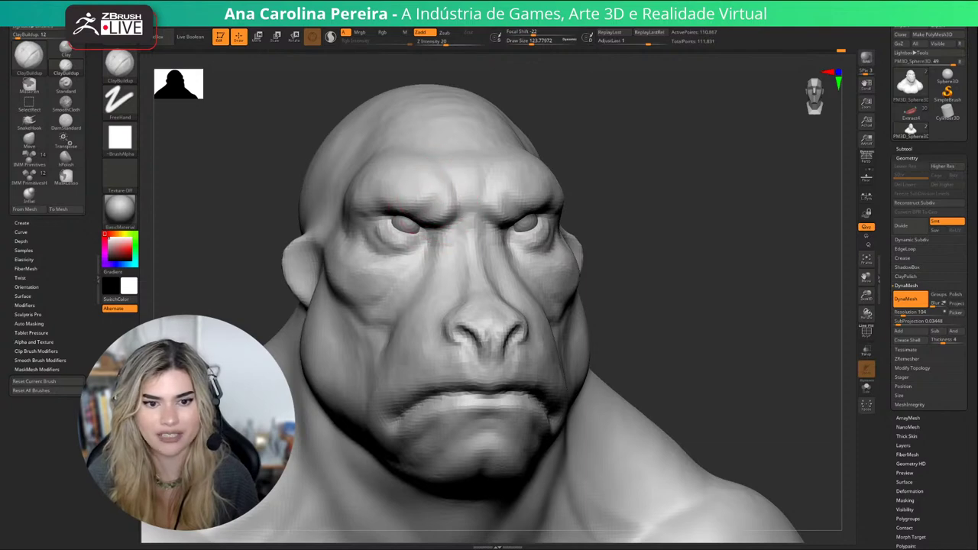
left_click_drag(719, 200, 593, 191)
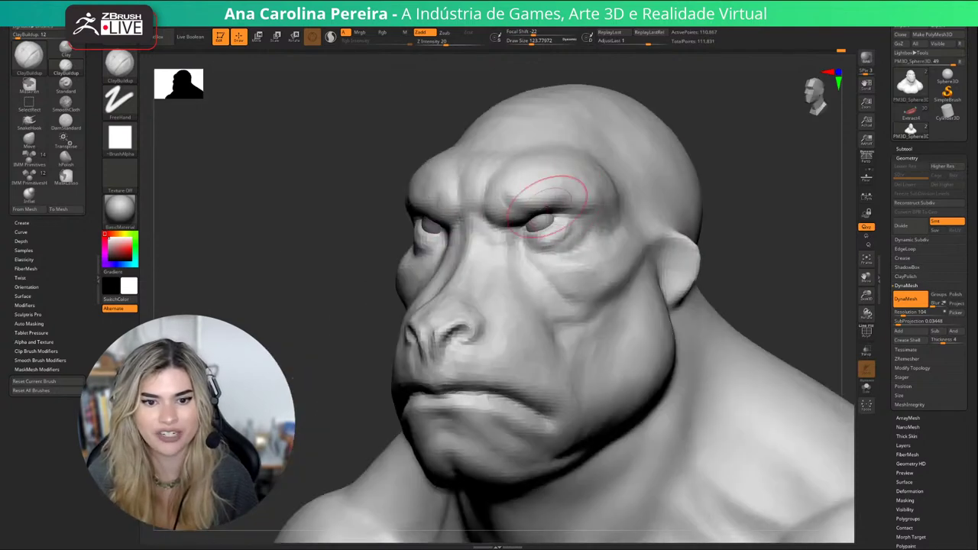
left_click_drag(738, 191, 642, 116, "alt")
left_click_drag(290, 344, 295, 413, "alt")
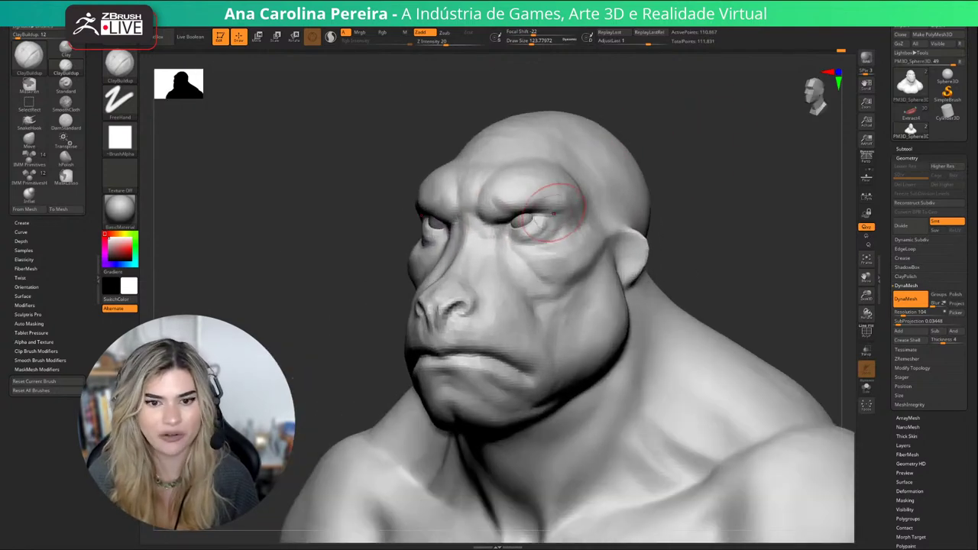
Refine the folds around the outer eye corners with ClayBuildup at a reduced draw size of about 81.
key("s")
left_click_drag(554, 205, 547, 211)
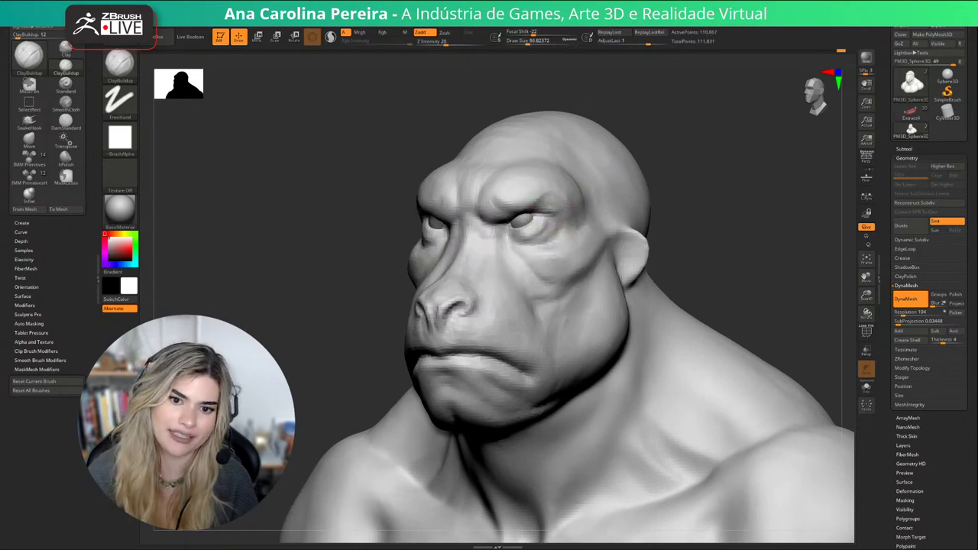
mouse_move(627, 173)
left_mouse_down()
mouse_move(677, 159)
mouse_move(643, 156)
left_mouse_up()
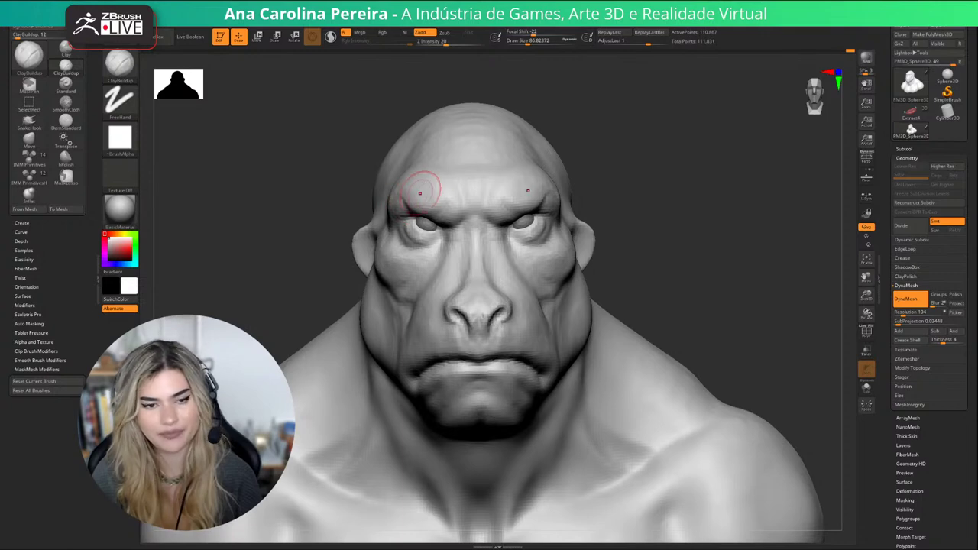
Add volume to the outer ends of the brows with ClayBuildup at a draw size of 112.
right_click_drag(405, 191, 490, 191)
key("s")
left_click_drag(366, 200, 372, 199)
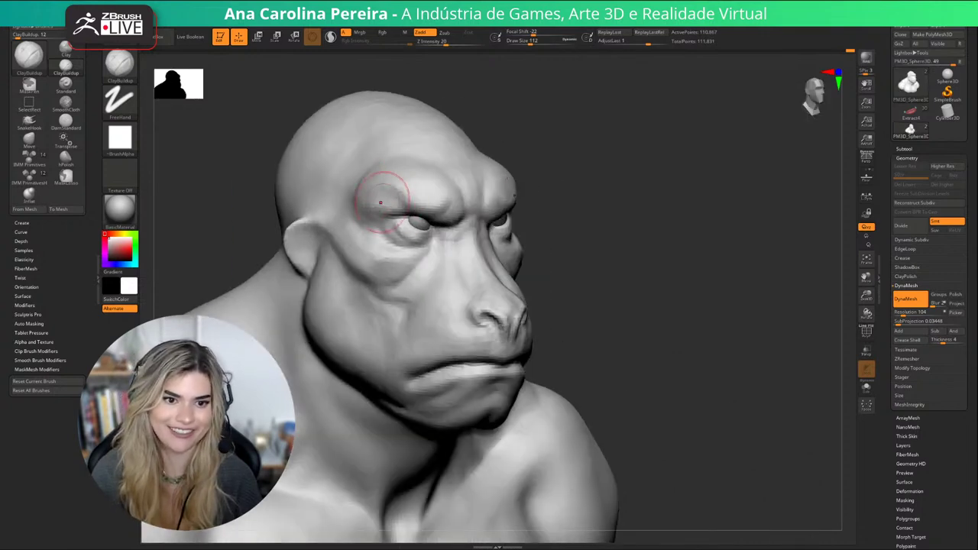
mouse_move(676, 183)
left_mouse_down()
mouse_move(585, 180)
mouse_move(611, 176)
mouse_move(600, 106)
mouse_move(639, 124)
mouse_move(636, 184)
mouse_move(577, 176)
mouse_move(584, 244)
left_mouse_up()
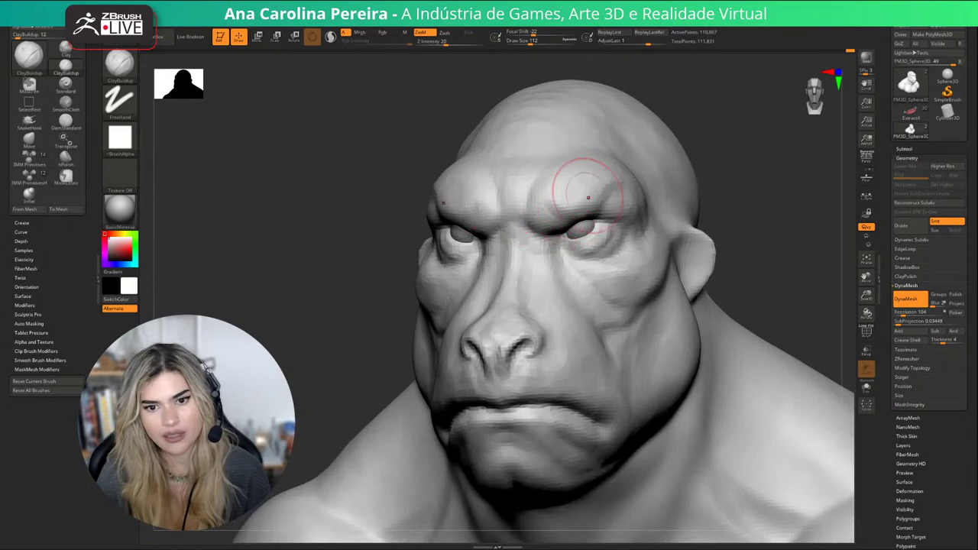
Build up the crown and sides of the skull with ClayBuildup at a draw size of about 212.
right_click_drag(736, 126, 676, 68)
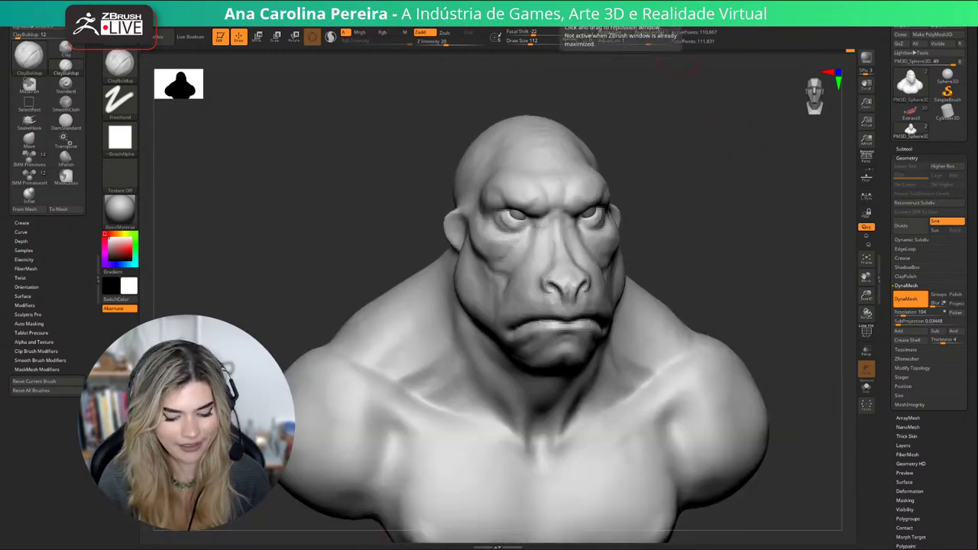
mouse_move(529, 124)
right_mouse_down()
mouse_move(509, 165)
mouse_move(510, 130)
mouse_move(703, 155)
mouse_move(461, 186)
mouse_move(465, 171)
mouse_move(581, 157)
right_mouse_up()
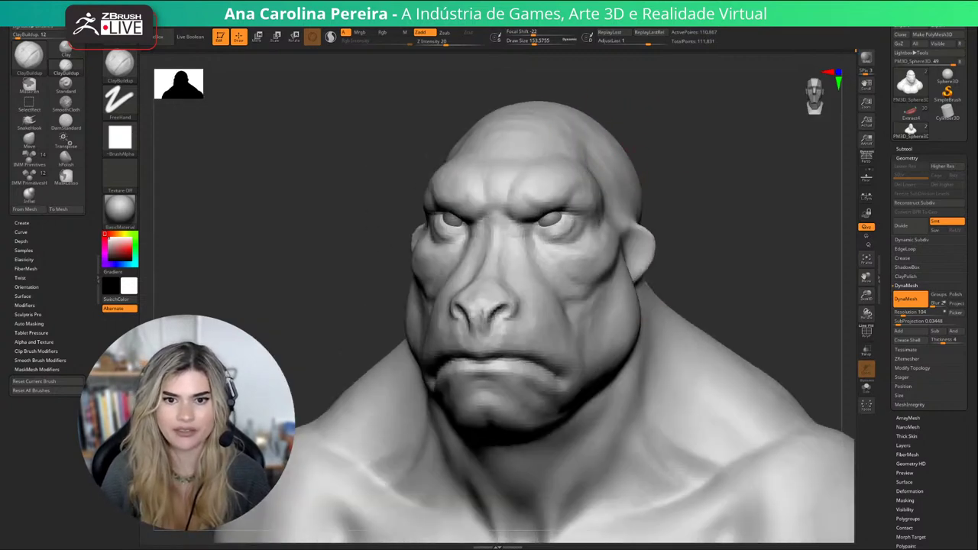
mouse_move(564, 136)
left_mouse_down()
mouse_move(579, 169)
mouse_move(566, 133)
left_mouse_up()
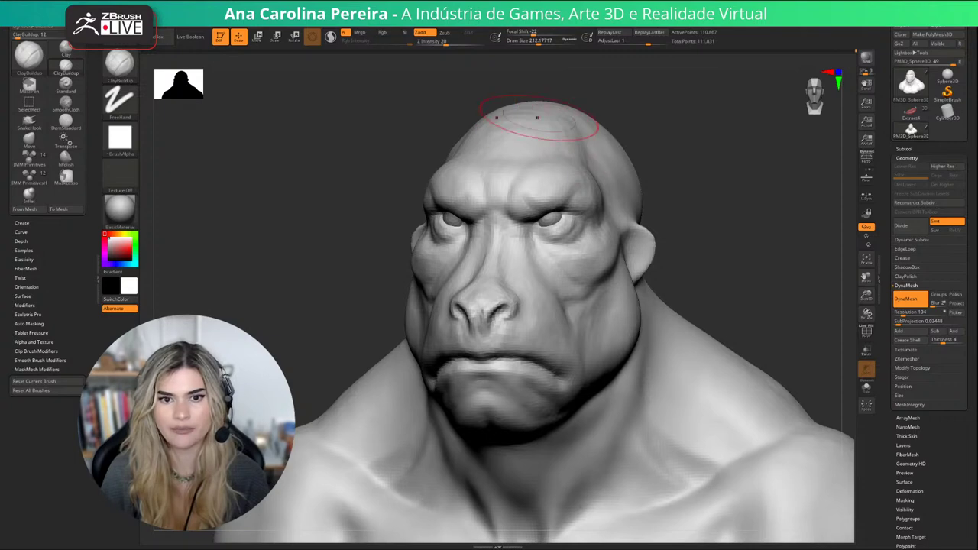
mouse_move(527, 107)
right_mouse_down()
mouse_move(612, 122)
mouse_move(587, 120)
mouse_move(583, 92)
mouse_move(598, 176)
mouse_move(547, 175)
right_mouse_up()
left_click_drag(593, 142, 601, 173)
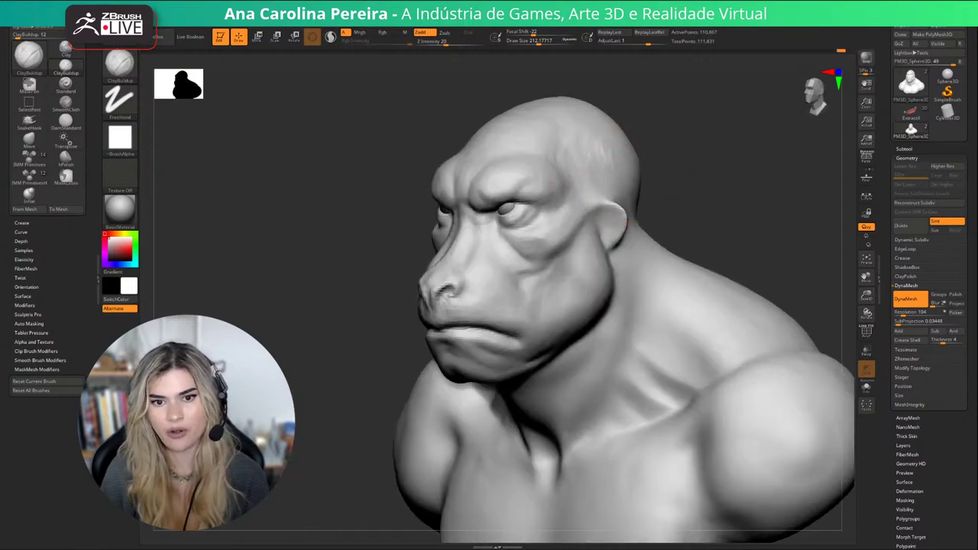
Carve the temple lines above the brows with the DamStandard brush at a draw size of about 212.
key("b")
key("d")
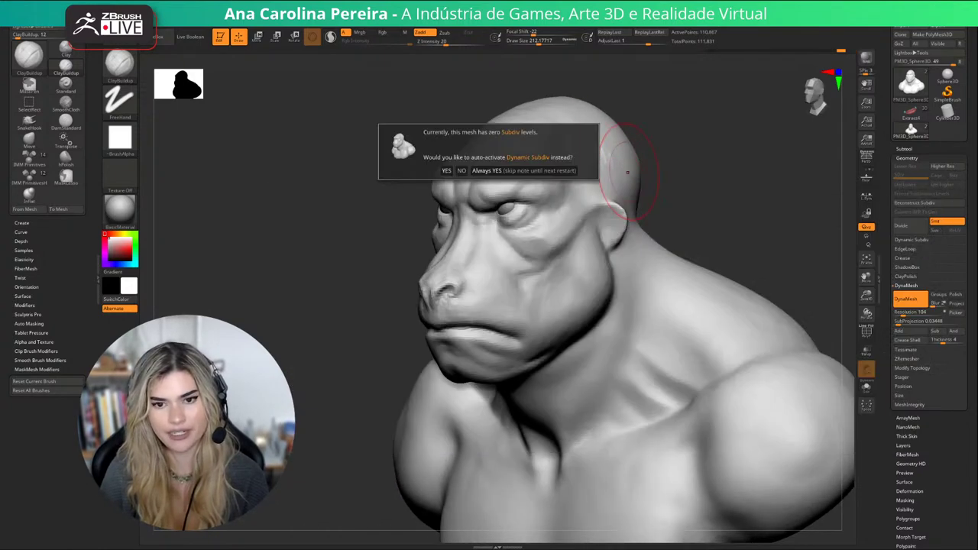
key("b")
key("d")
key("s")
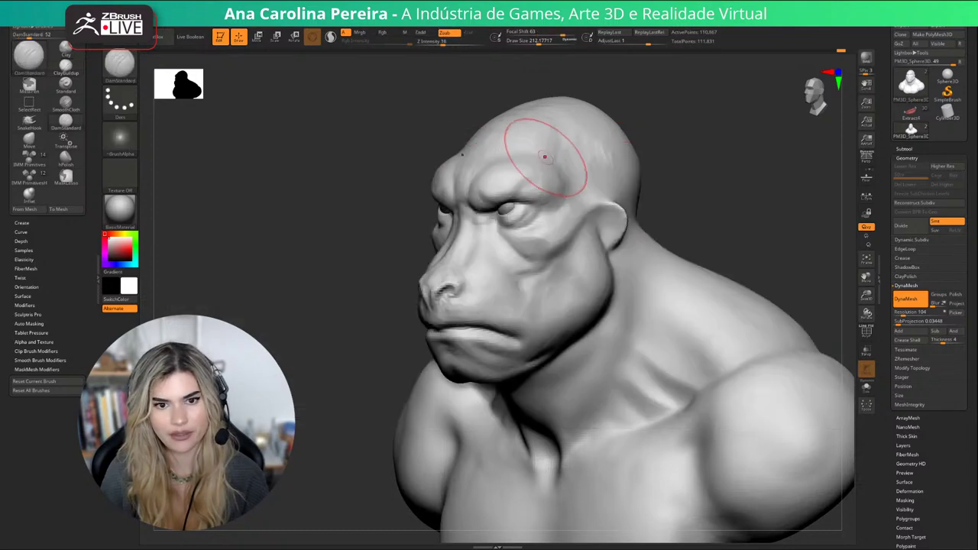
right_click_drag(535, 142, 474, 145)
Carve the outline where the ears meet the head with DamStandard at a draw size of about 136.
mouse_move(611, 183)
right_mouse_down()
mouse_move(587, 181)
mouse_move(641, 219)
mouse_move(640, 205)
right_mouse_up()
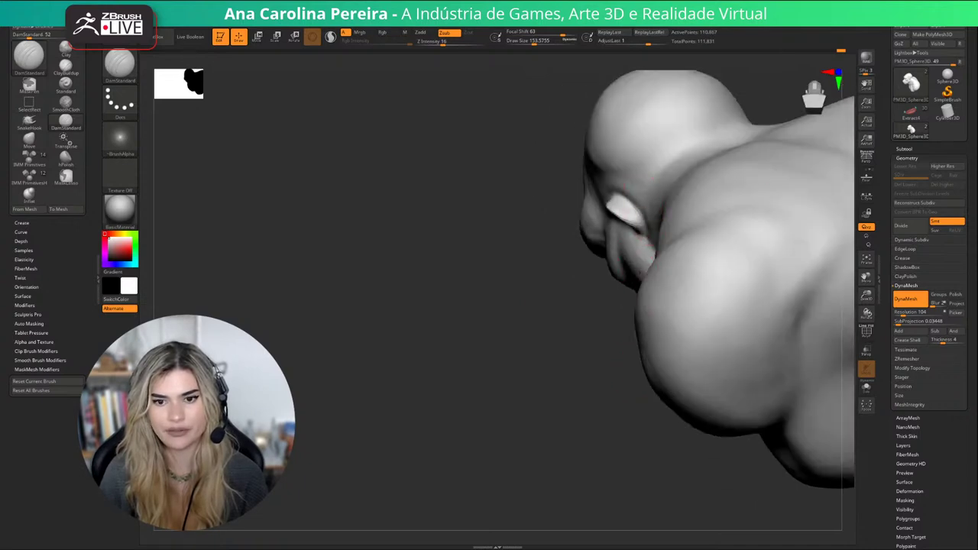
mouse_move(665, 142)
right_mouse_down()
mouse_move(757, 125)
mouse_move(711, 121)
right_mouse_up()
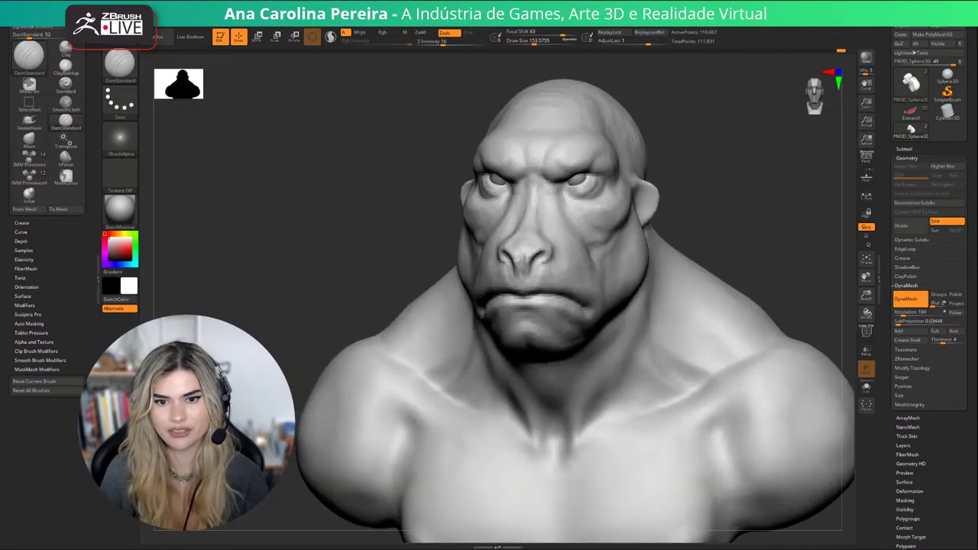
right_click(645, 196)
right_click(627, 211)
mouse_move(672, 200)
right_mouse_down()
mouse_move(627, 211)
mouse_move(636, 186)
right_mouse_up()
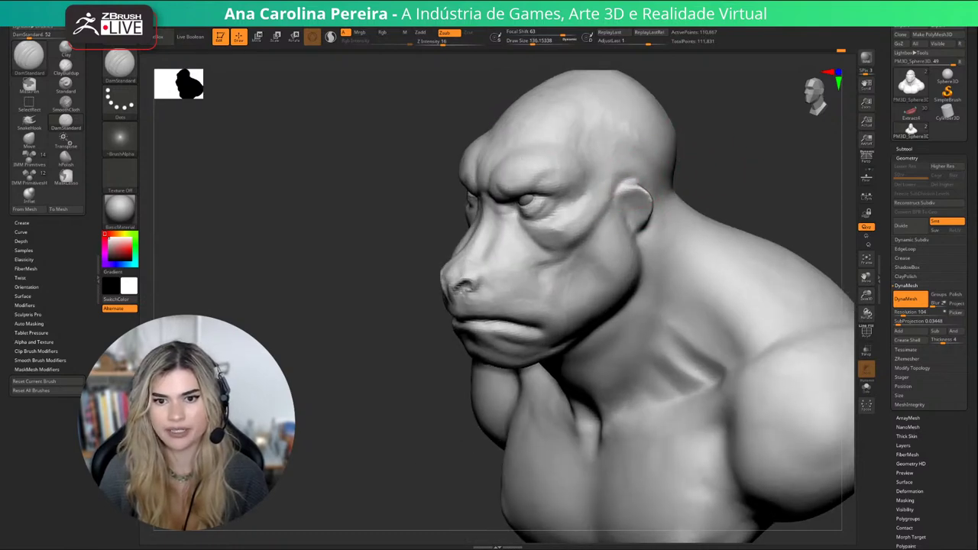
mouse_move(631, 180)
right_mouse_down()
mouse_move(723, 161)
mouse_move(662, 187)
right_mouse_up()
Reshape the outer contour of the ears with the Move brush.
key("b")
key("m")
key("v")
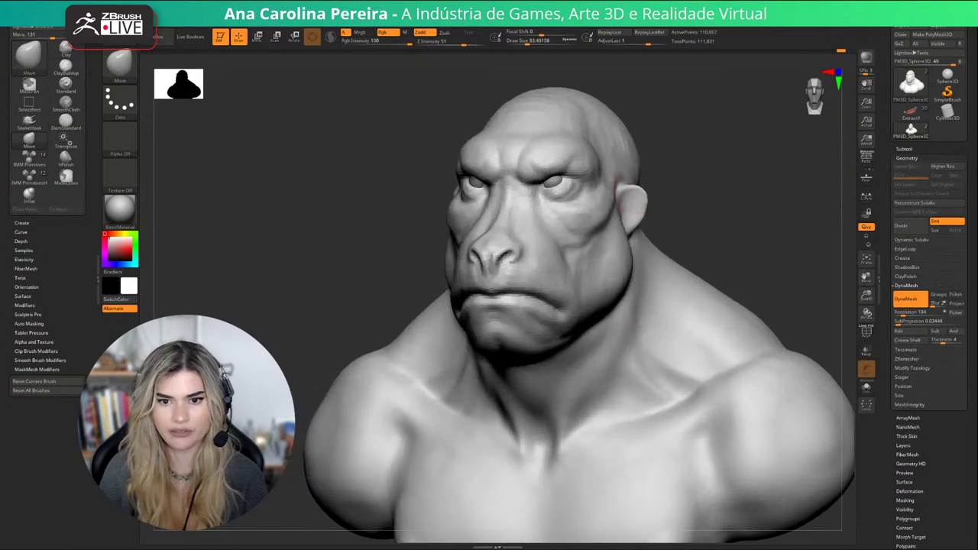
mouse_move(633, 205)
right_mouse_down()
mouse_move(638, 228)
mouse_move(730, 220)
mouse_move(738, 180)
mouse_move(710, 163)
mouse_move(726, 166)
right_mouse_up()
right_click_drag(726, 166, 728, 193, "ctrl")
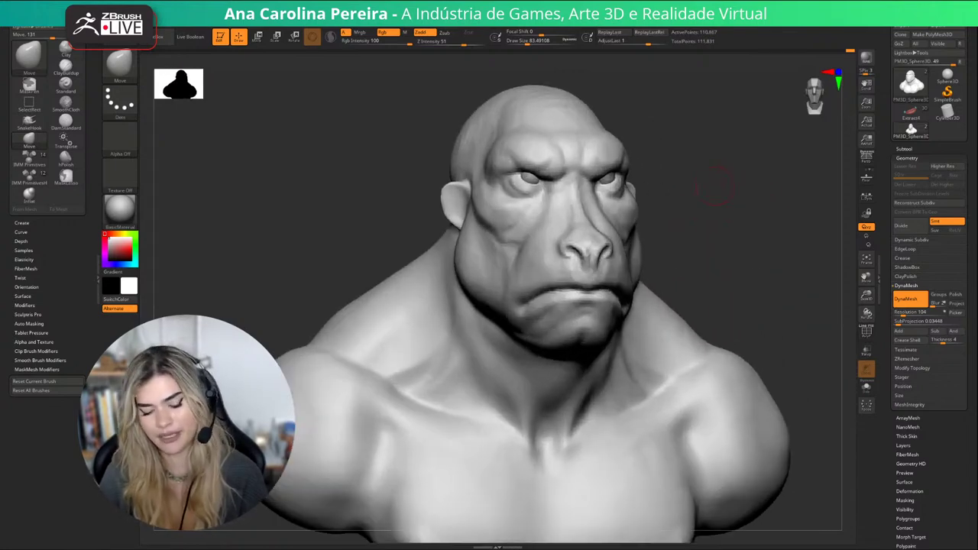
Carve the inner hollow and rim of the ears with the DamStandard brush.
key("b")
key("d")
key("s")
right_click_drag(635, 217, 470, 200)
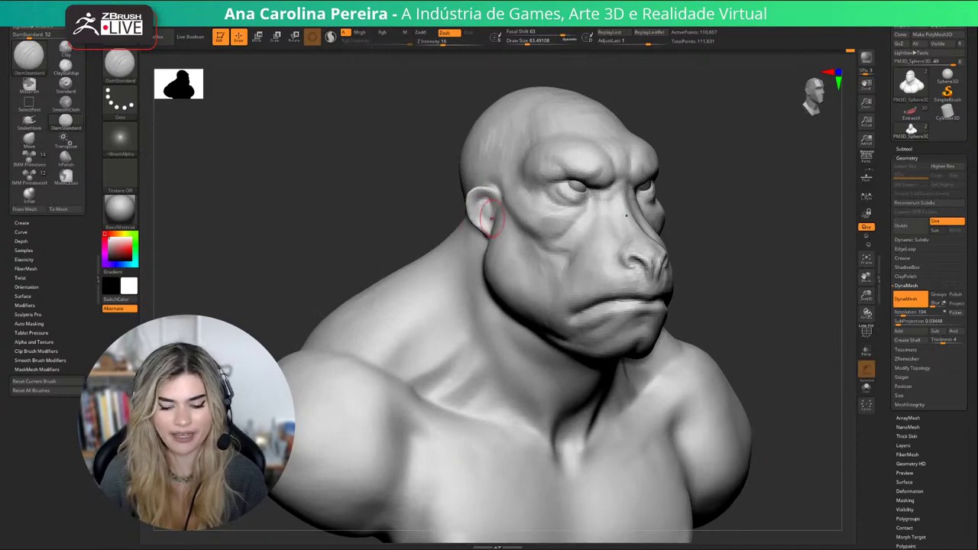
right_click_drag(651, 197, 528, 205)
Adjust the front edge of the ears with the Move brush at a draw size of about 56.
key("b")
key("m")
key("v")
key("s")
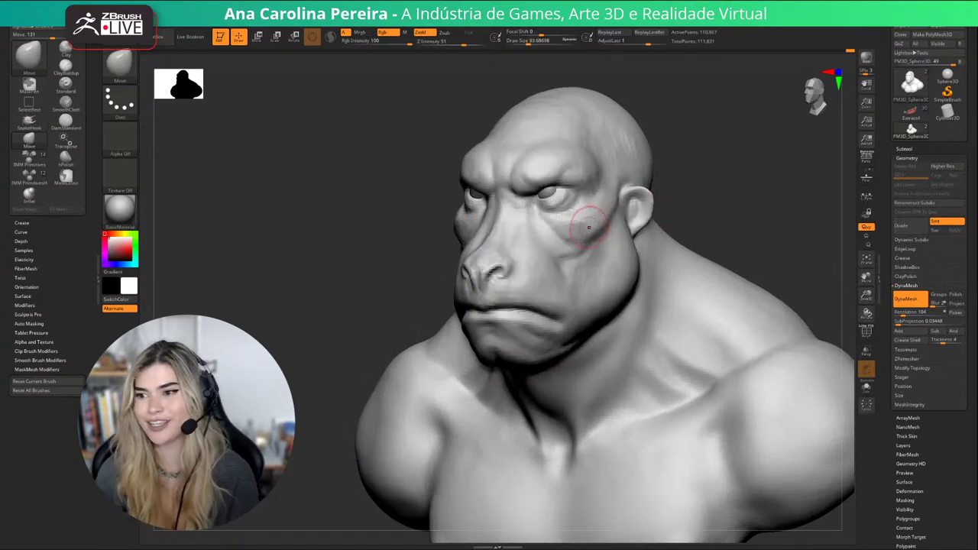
key("space")
key("space")
left_click_drag(624, 210, 621, 214)
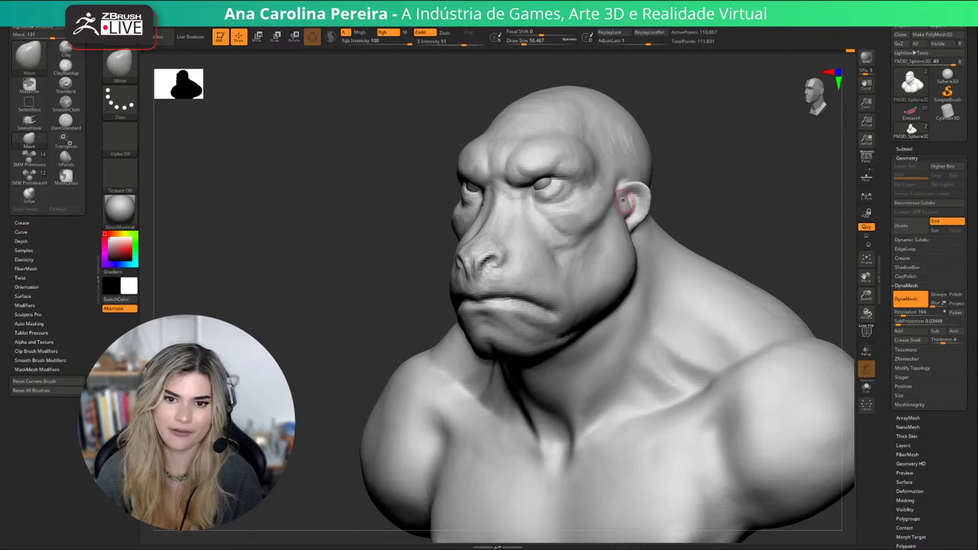
Deepen the crease around the earlobe with DamStandard at a draw size of about 90.
mouse_move(630, 198)
right_mouse_down()
mouse_move(462, 240)
mouse_move(448, 217)
right_mouse_up()
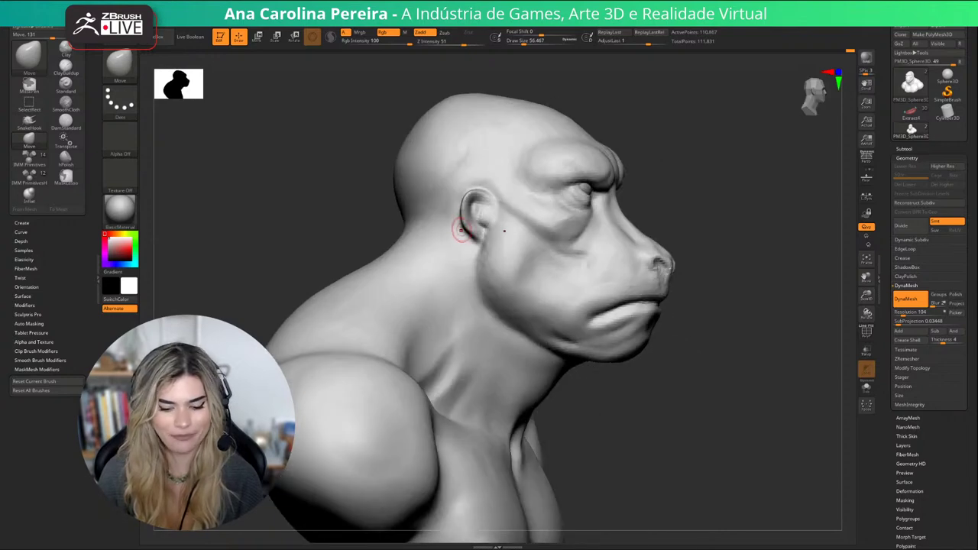
key("space")
left_click_drag(489, 242, 470, 234)
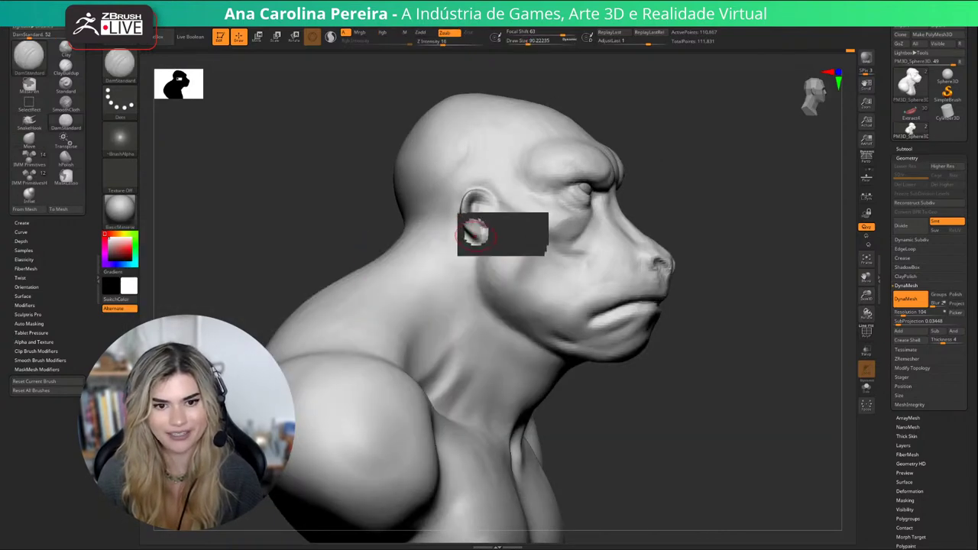
mouse_move(470, 235)
right_mouse_down()
mouse_move(263, 234)
mouse_move(315, 233)
right_mouse_up()
Shape the inner folds and opening of the ears up close with the Move brush at a smaller draw size.
key("b")
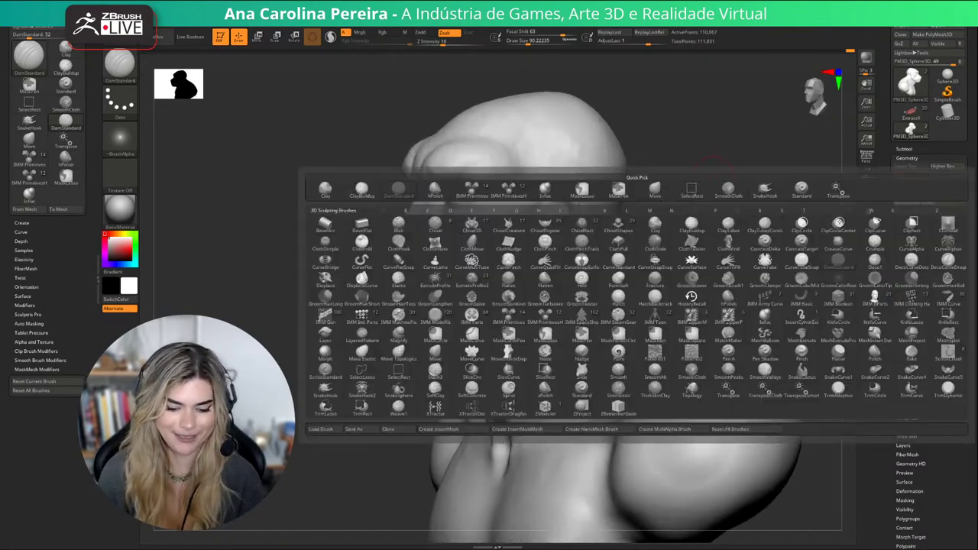
key("m")
key("v")
key("space")
right_click_drag(717, 185, 612, 260, "ctrl")
key("space")
left_click_drag(612, 236, 596, 237)
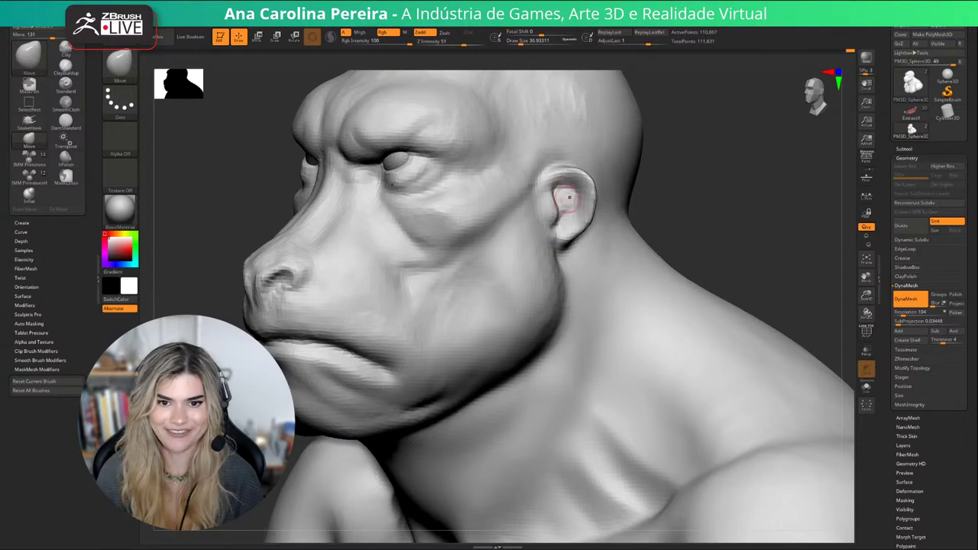
right_click_drag(573, 203, 551, 211)
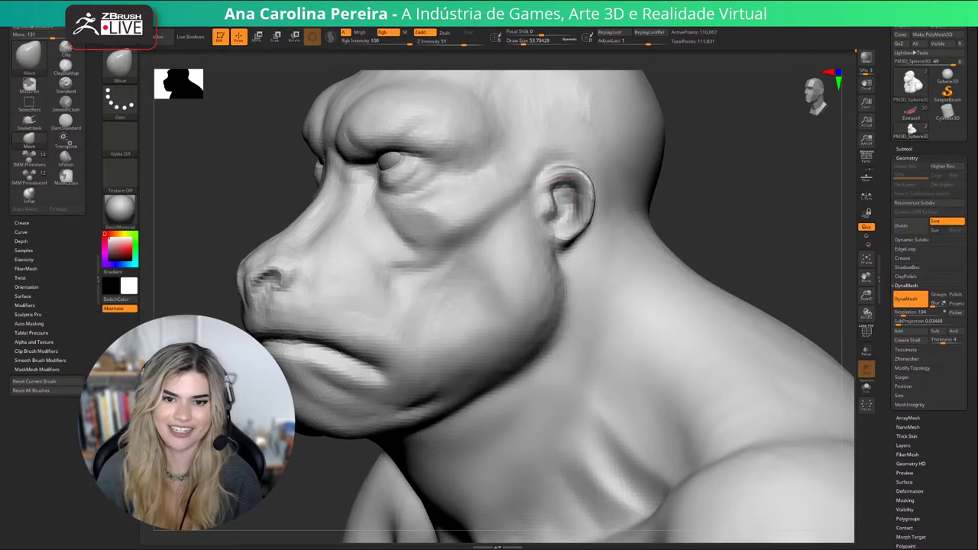
Push the ears closer to the head with the Move brush at a draw size of about 90.
right_click_drag(665, 175, 696, 250)
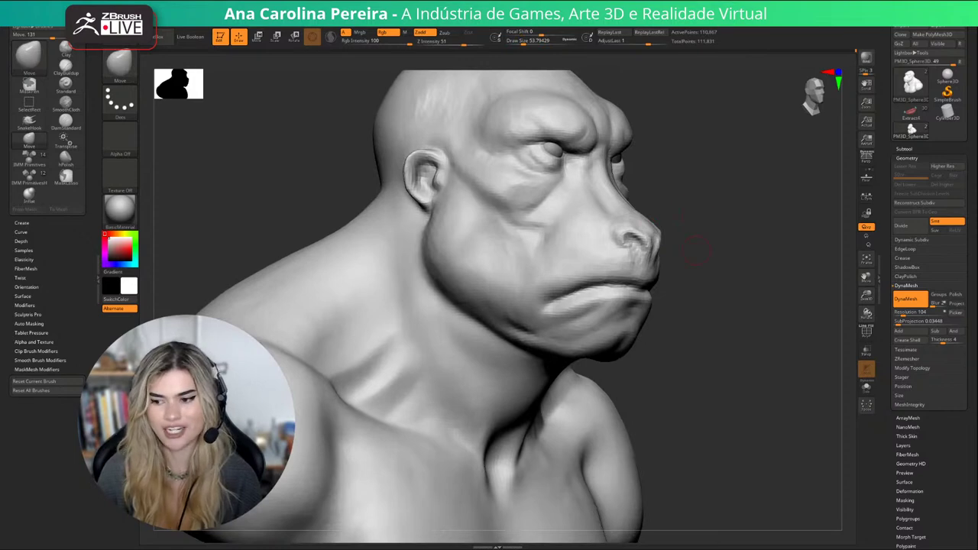
right_click_drag(699, 205, 738, 237)
right_click_drag(780, 169, 745, 173)
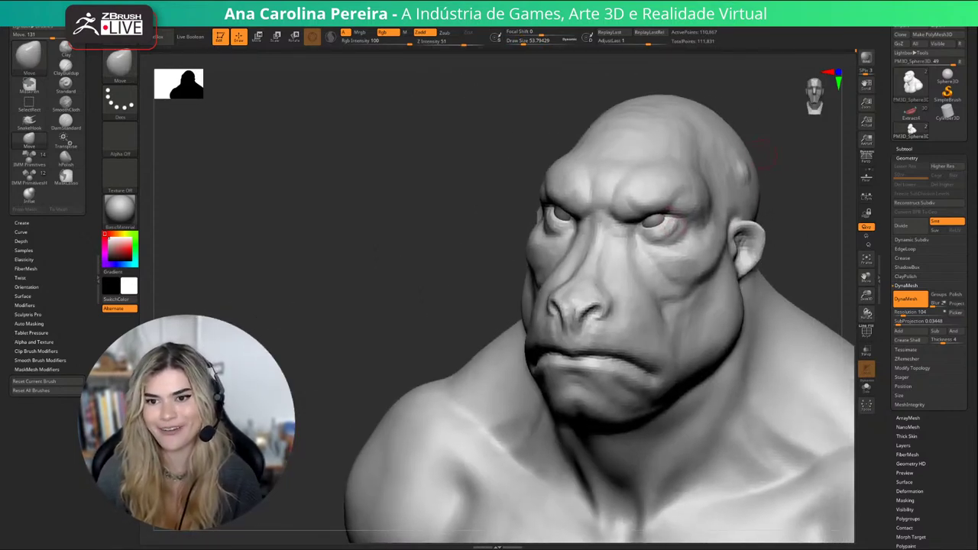
right_click_drag(789, 144, 691, 218)
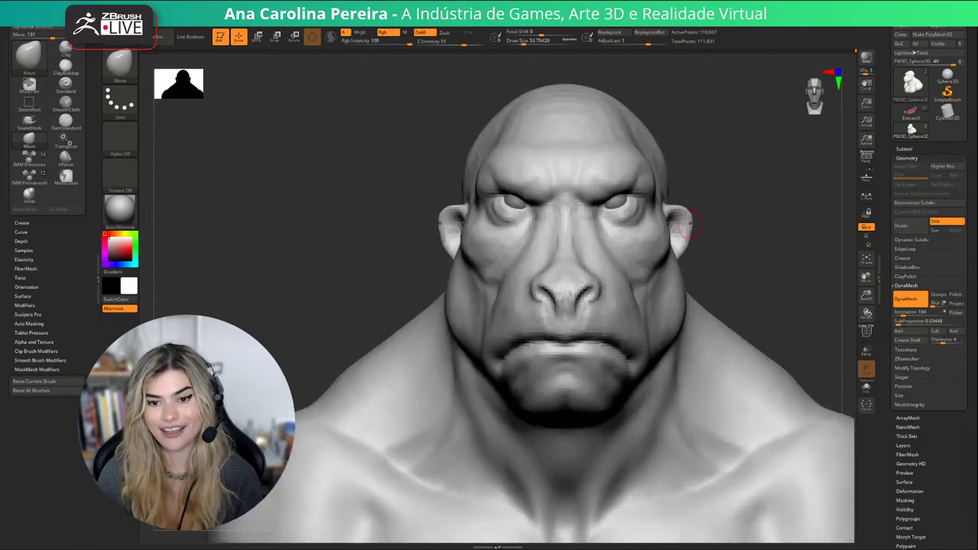
key("space")
left_click_drag(692, 217, 693, 223)
mouse_move(687, 229)
left_mouse_down()
mouse_move(683, 246)
mouse_move(685, 234)
left_mouse_up()
key("space")
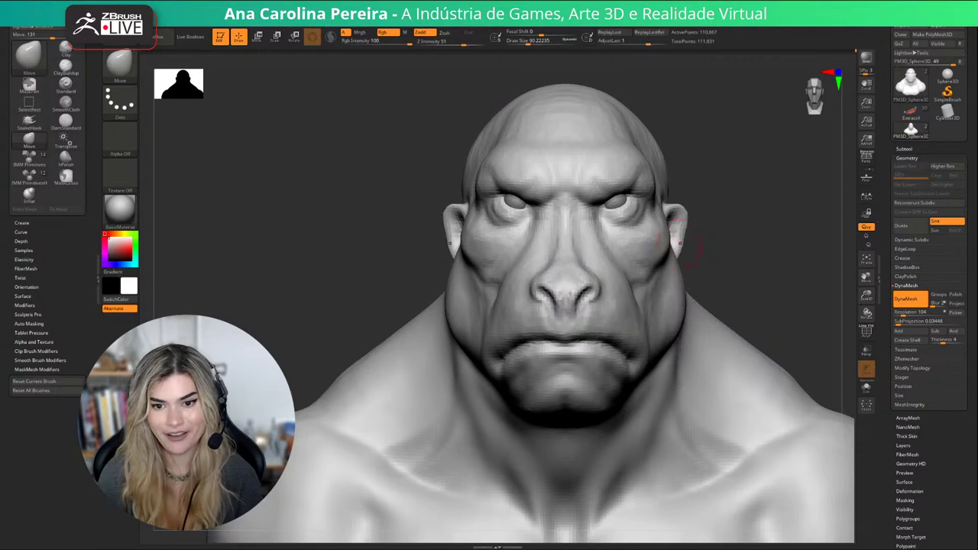
right_click_drag(700, 242, 674, 246)
key("space")
left_click_drag(715, 245, 707, 245)
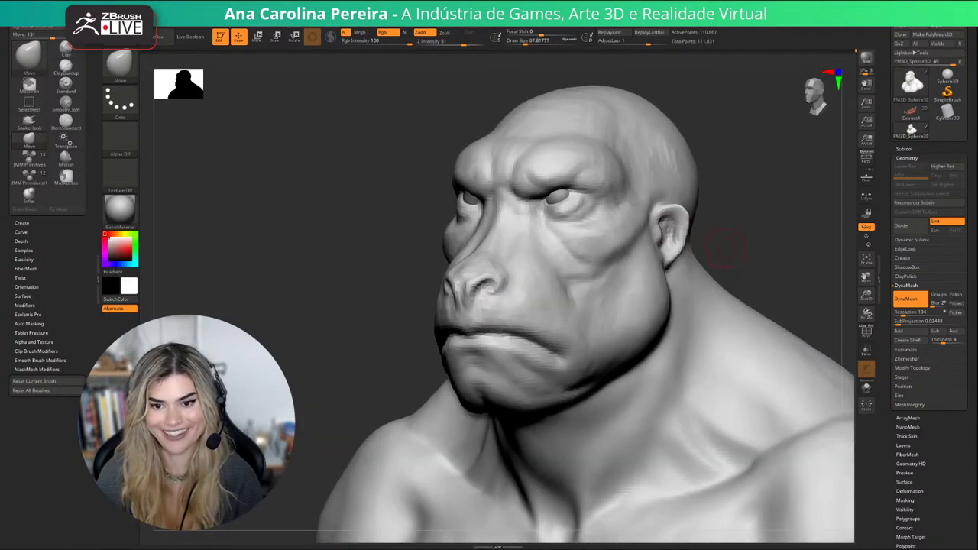
Refine the shape and position of the ears with the Move brush at a draw size of about 108.
right_click_drag(715, 245, 711, 246)
left_click_drag(679, 257, 683, 251)
right_click_drag(688, 248, 717, 248)
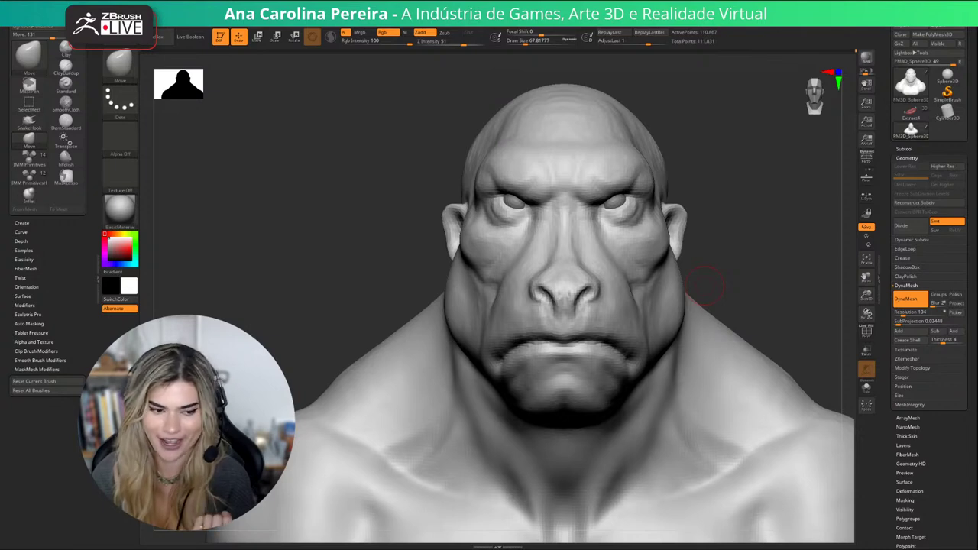
mouse_move(731, 263)
left_mouse_down()
mouse_move(716, 252)
mouse_move(726, 256)
mouse_move(720, 226)
left_mouse_up()
key("space")
mouse_move(718, 230)
left_mouse_down()
mouse_move(681, 212)
mouse_move(711, 237)
left_mouse_up()
key("space")
key("space")
key("space")
left_click_drag(687, 222, 675, 252)
key("space")
mouse_move(734, 248)
left_mouse_down()
mouse_move(673, 273)
mouse_move(740, 232)
mouse_move(753, 238)
mouse_move(732, 249)
left_mouse_up()
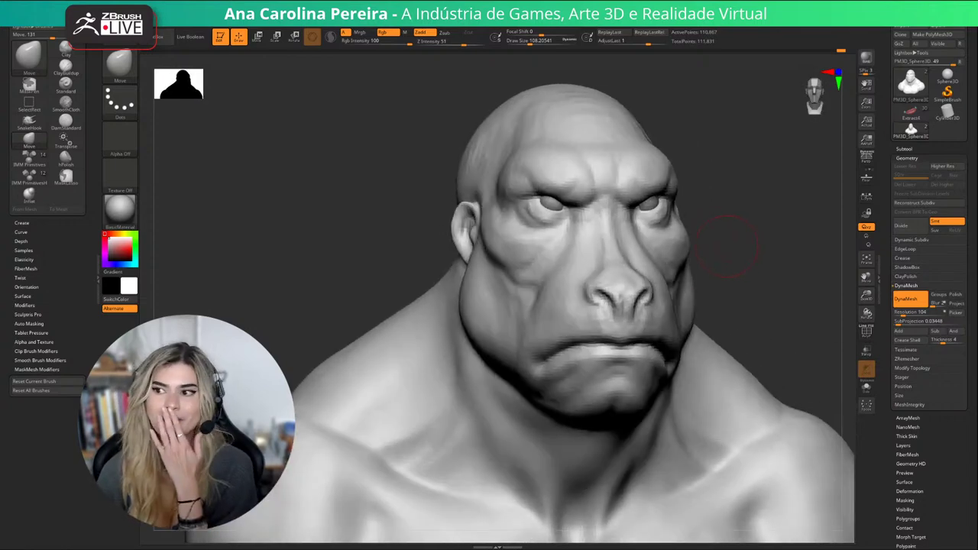
Adjust the cheek and upper jaw below the ear with the Move brush at a draw size of about 149.
mouse_move(739, 233)
left_mouse_down()
mouse_move(763, 229)
mouse_move(709, 216)
mouse_move(651, 230)
mouse_move(680, 228)
mouse_move(713, 251)
mouse_move(724, 232)
mouse_move(702, 227)
mouse_move(702, 273)
mouse_move(710, 248)
mouse_move(700, 239)
left_mouse_up()
key("s")
key("bracketleft")
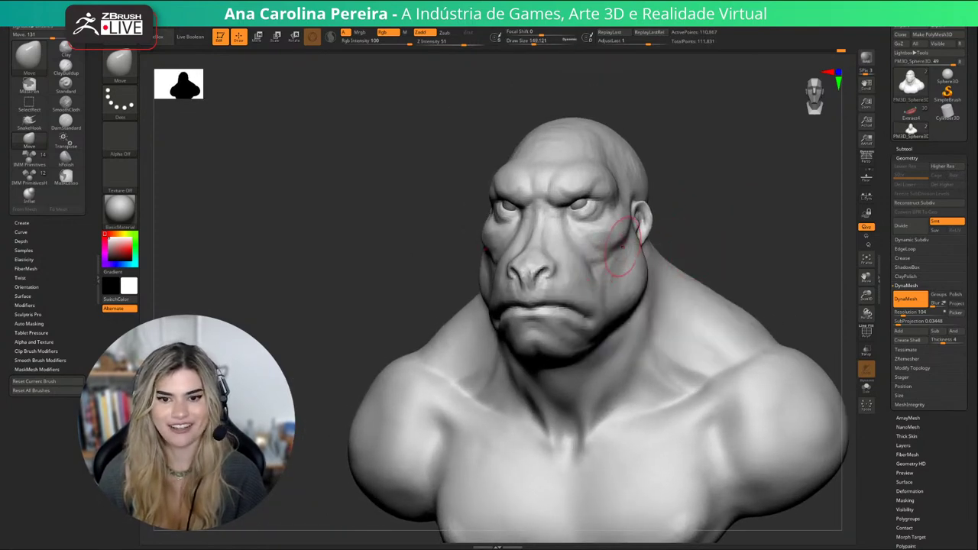
left_click_drag(622, 265, 620, 252)
left_click_drag(700, 243, 667, 240)
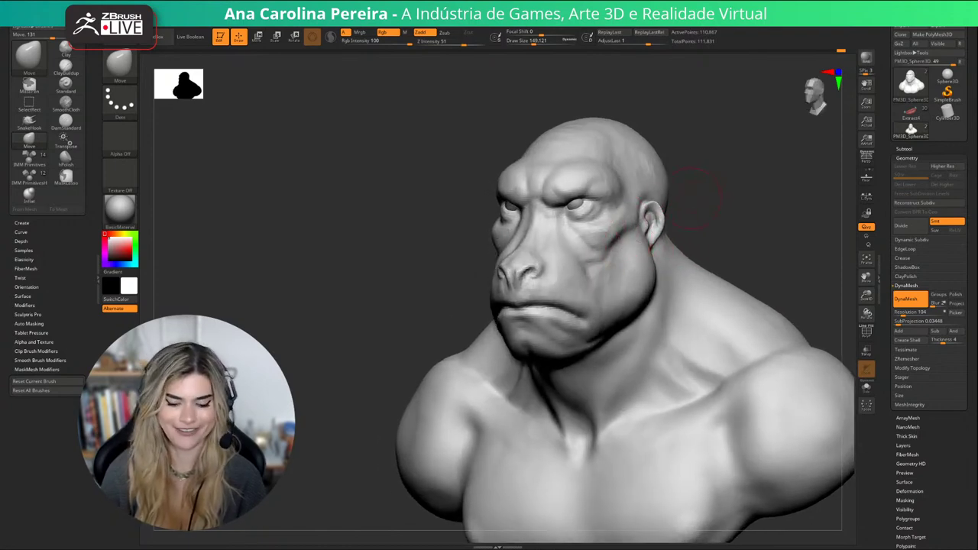
Build up the side of the face between ear and cheekbone with ClayBuildup, raising the draw size to about 187.
key("b")
key("c")
key("b")
left_click_drag(634, 223, 692, 187)
left_click_drag(464, 182, 537, 204)
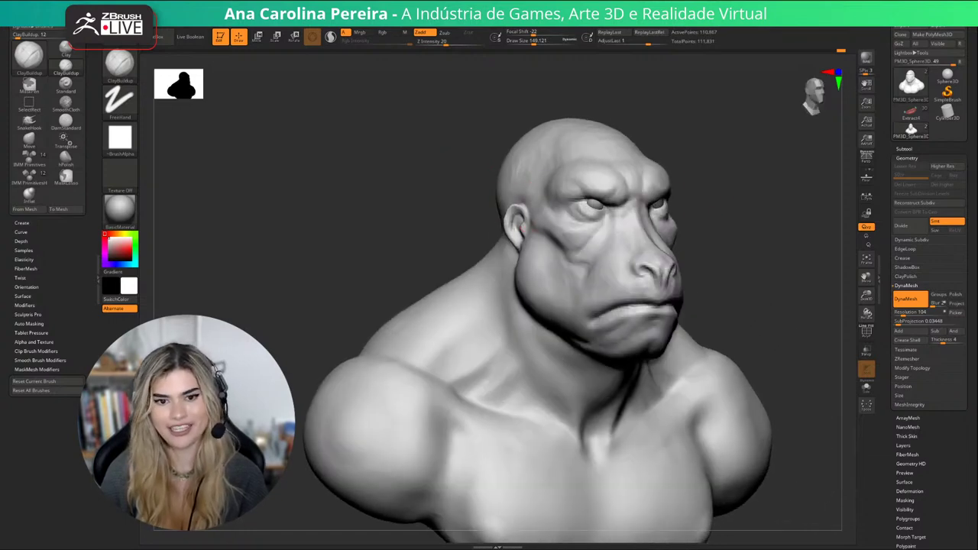
mouse_move(795, 188)
left_mouse_down()
mouse_move(646, 199)
mouse_move(767, 197)
left_mouse_up()
key("space")
left_click_drag(523, 231, 533, 241)
key("space")
key("bracketright")
key("bracketright")
key("bracketright")
key("bracketright")
key("bracketright")
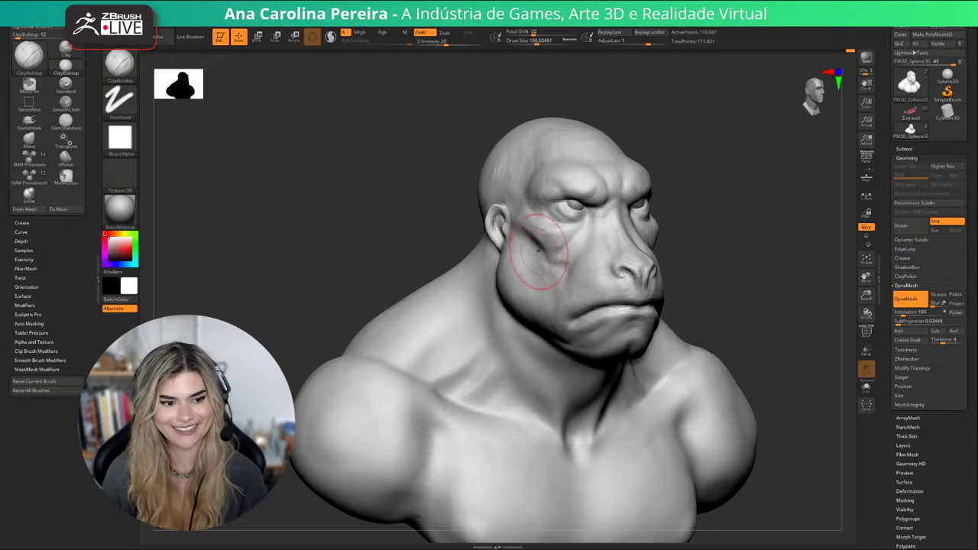
Adjust the outline of the jaw and cheeks from the front with the Move brush at a draw size of about 149.
mouse_move(738, 210)
left_mouse_down()
mouse_move(677, 201)
mouse_move(719, 201)
mouse_move(732, 177)
mouse_move(732, 214)
mouse_move(662, 209)
mouse_move(697, 223)
left_mouse_up()
key("b")
key("m")
key("v")
key("s")
left_click_drag(637, 229, 636, 232)
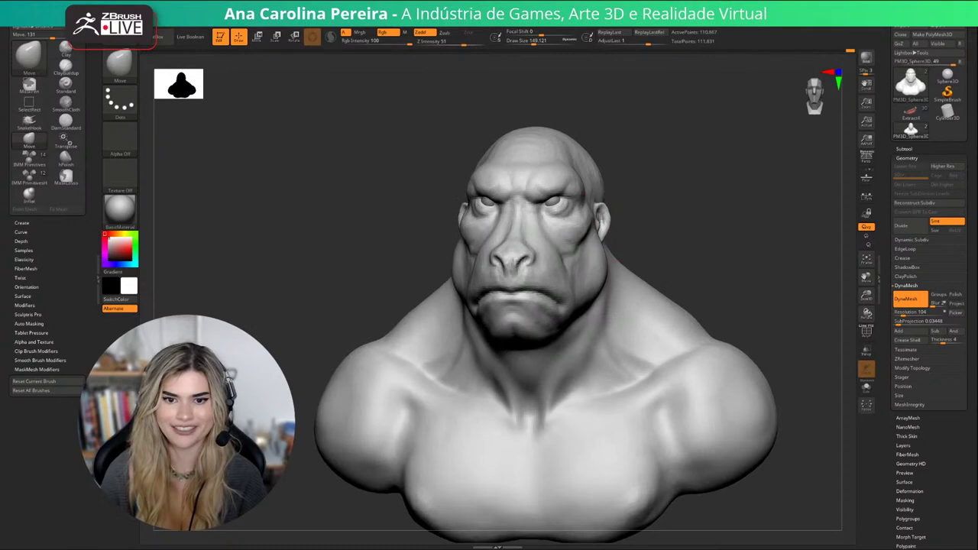
mouse_move(643, 413)
left_mouse_down()
mouse_move(653, 256)
mouse_move(646, 275)
left_mouse_up()
Build up the lower cheeks and jaw with ClayBuildup, using draw sizes of about 56 and 77.
key("b")
key("c")
key("b")
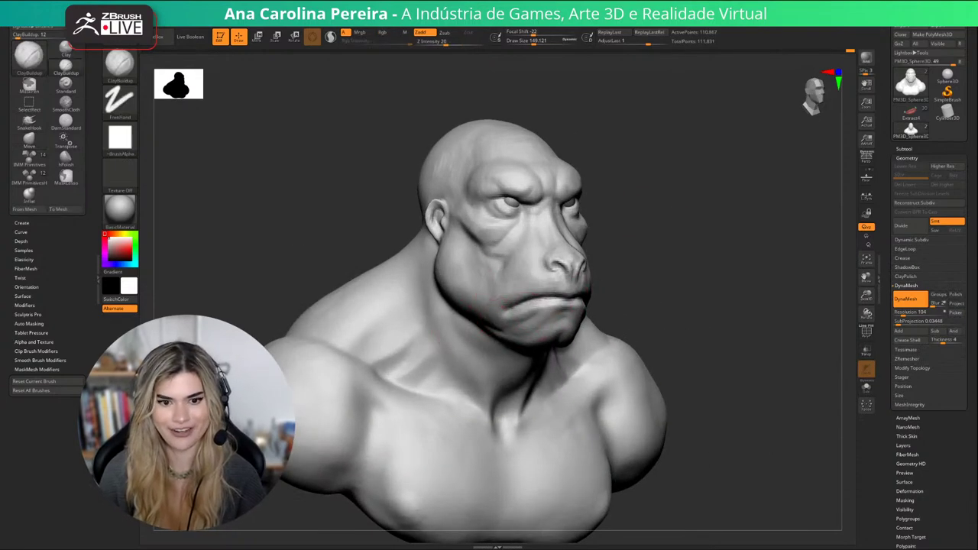
mouse_move(688, 172)
left_mouse_down()
mouse_move(646, 202)
mouse_move(660, 170)
mouse_move(612, 183)
left_mouse_up()
key("space")
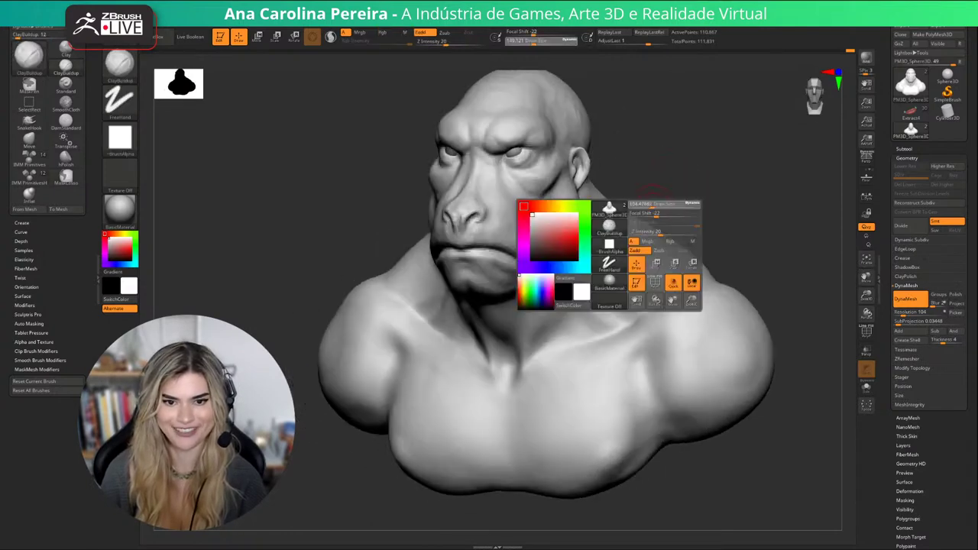
left_click_drag(663, 227, 650, 227)
mouse_move(649, 195)
left_mouse_down()
mouse_move(644, 204)
mouse_move(673, 182)
mouse_move(699, 200)
left_mouse_up()
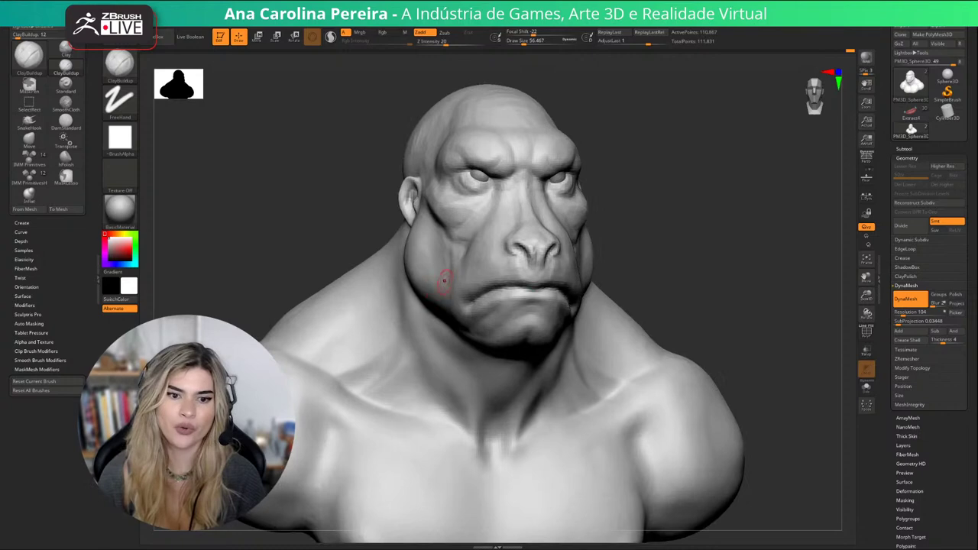
left_click_drag(642, 243, 605, 273)
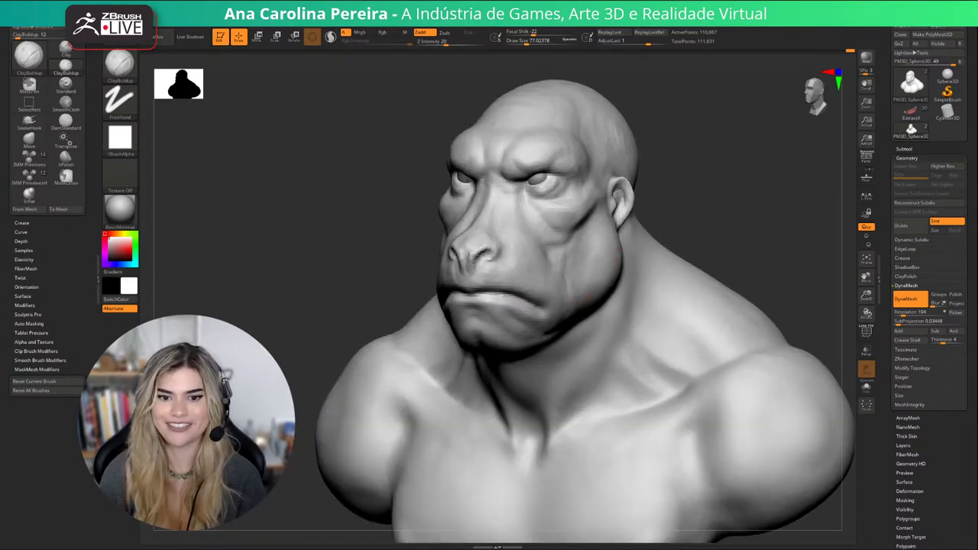
mouse_move(636, 246)
left_mouse_down()
mouse_move(791, 172)
mouse_move(699, 178)
mouse_move(710, 205)
mouse_move(695, 221)
mouse_move(733, 233)
left_mouse_up()
mouse_move(734, 233)
left_mouse_down()
mouse_move(679, 254)
mouse_move(704, 253)
left_mouse_up()
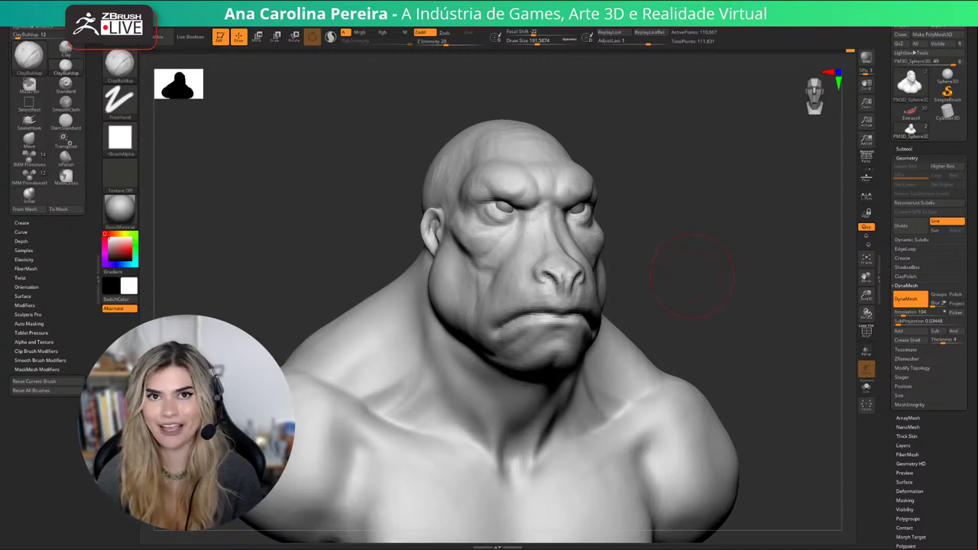
left_click_drag(702, 270, 686, 273)
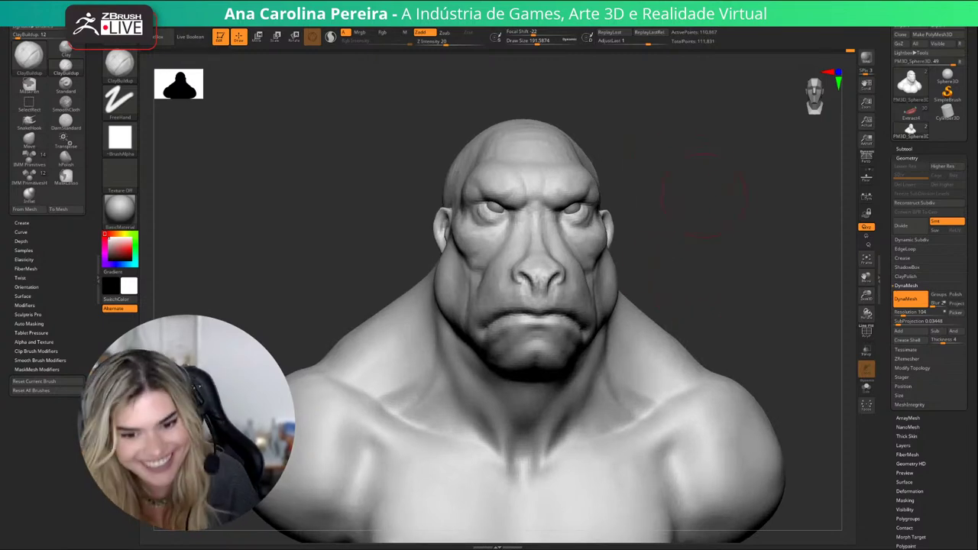
Reshape the back and underside of the jaw with the Move brush at draw sizes of about 165 to 202.
mouse_move(673, 222)
left_mouse_down()
mouse_move(703, 245)
mouse_move(699, 260)
left_mouse_up()
key("b")
key("m")
key("v")
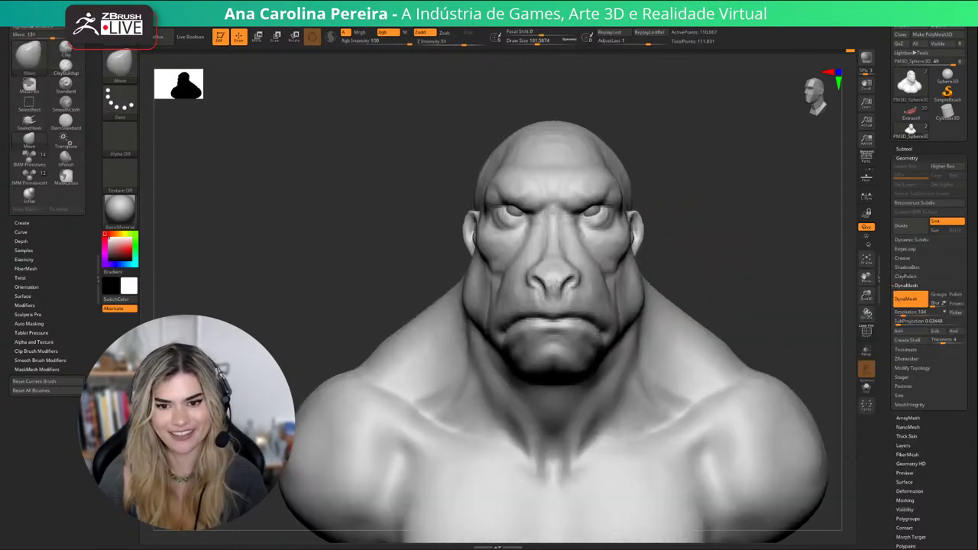
left_click_drag(382, 267, 420, 264)
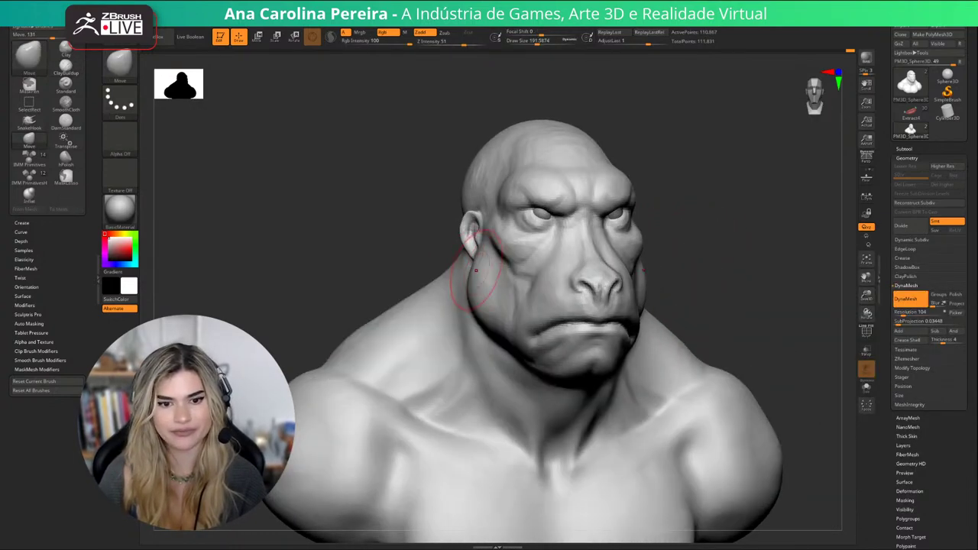
key("space")
left_click_drag(479, 278, 475, 278)
left_click_drag(379, 238, 419, 229)
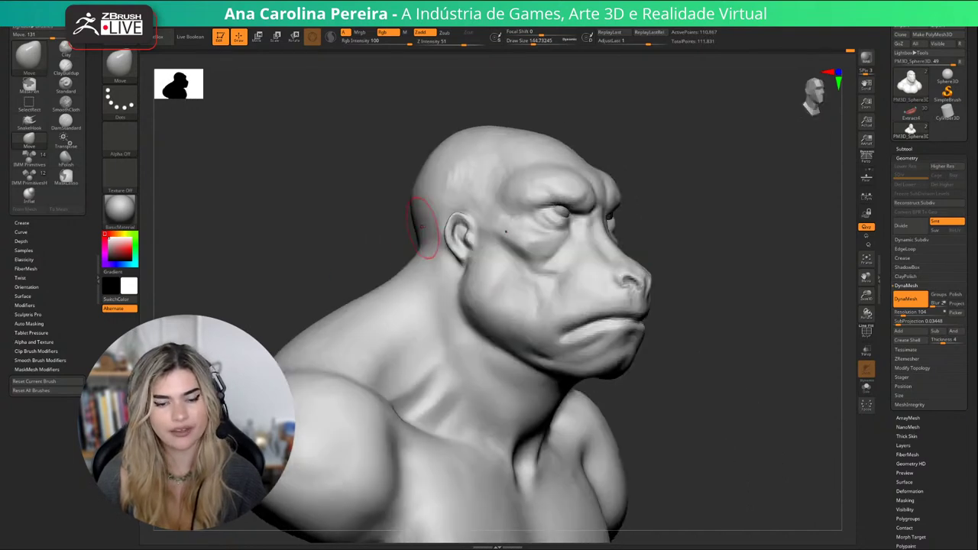
key("space")
left_click_drag(380, 281, 385, 282)
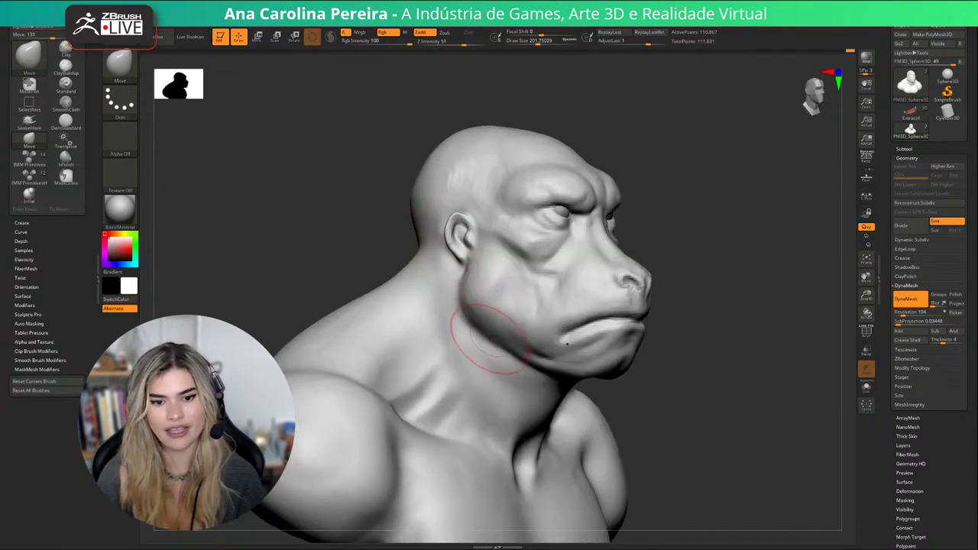
left_click_drag(490, 338, 497, 328)
mouse_move(730, 302)
left_mouse_down()
mouse_move(680, 304)
mouse_move(720, 267)
left_mouse_up()
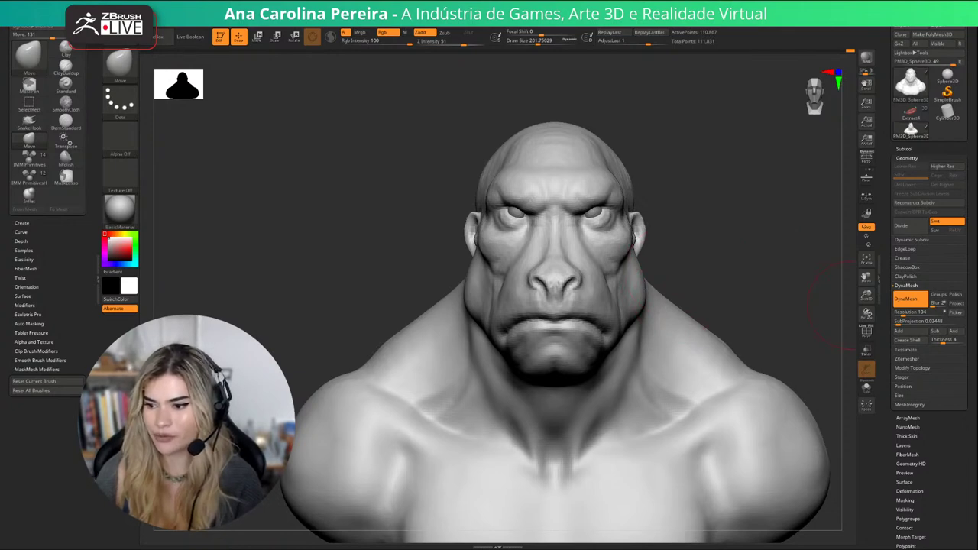
left_click_drag(852, 305, 787, 310)
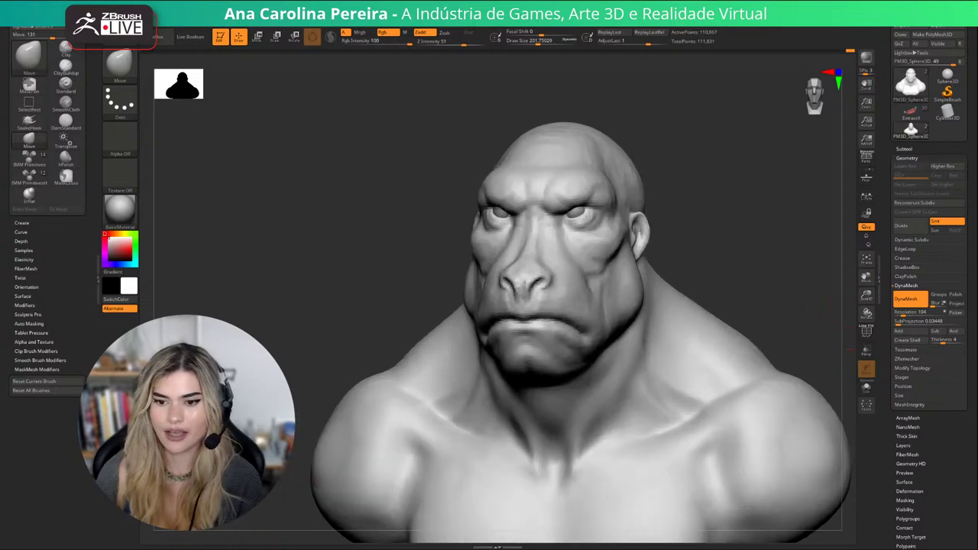
left_click_drag(711, 236, 679, 237, "alt")
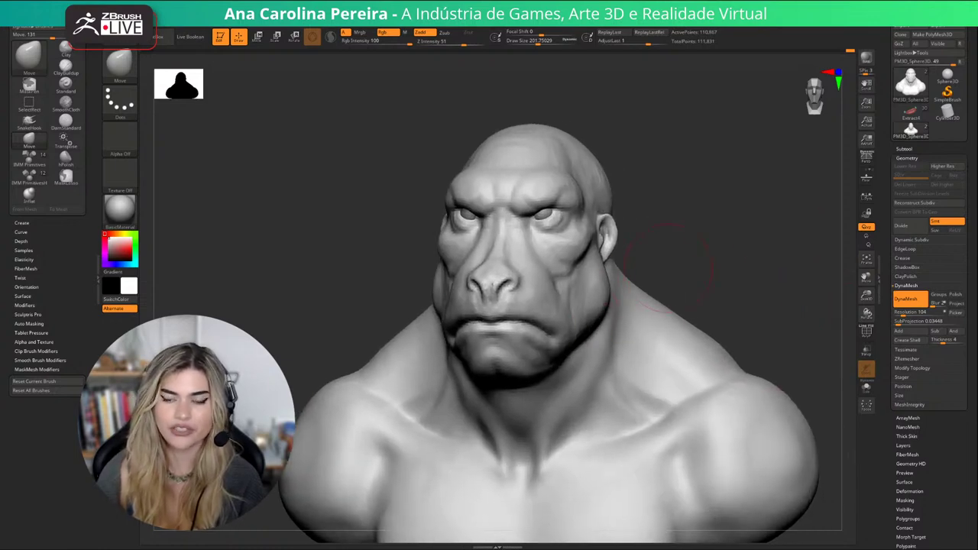
left_click_drag(661, 270, 677, 252)
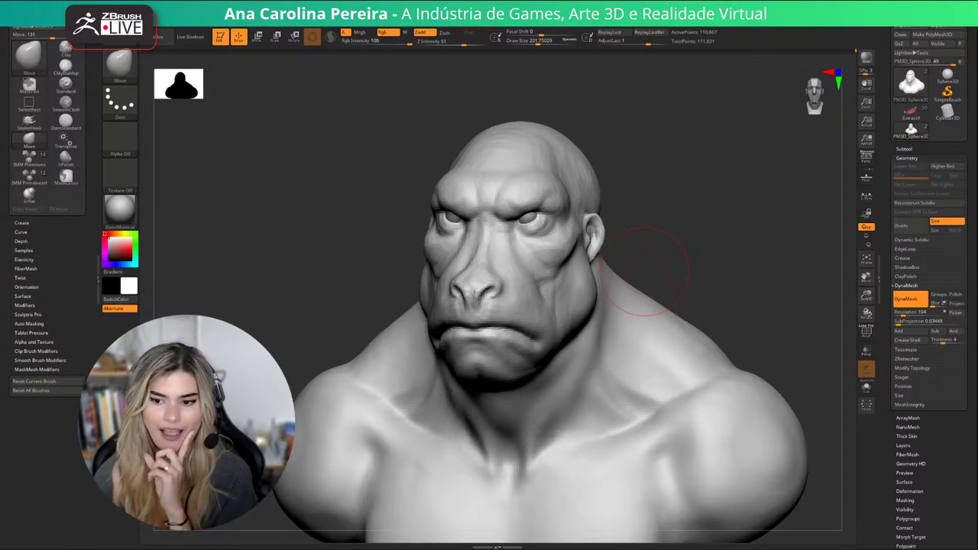
left_click_drag(643, 273, 714, 230)
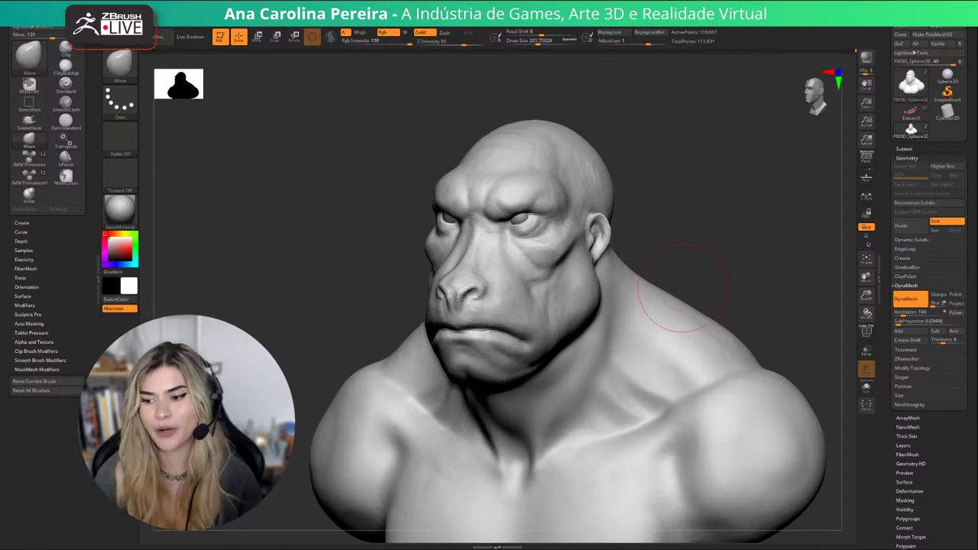
mouse_move(666, 283)
left_mouse_down()
mouse_move(703, 273)
mouse_move(694, 280)
left_mouse_up()
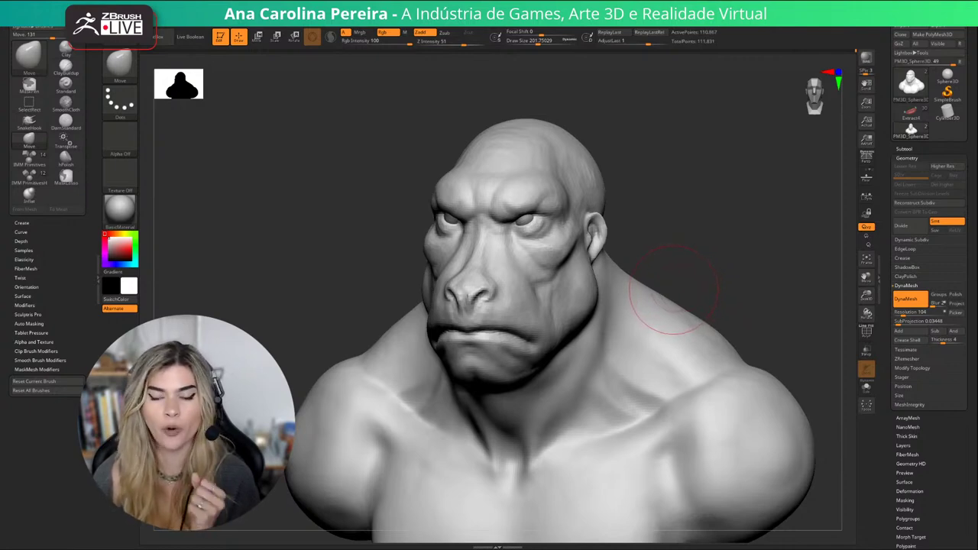
left_click_drag(673, 291, 697, 257)
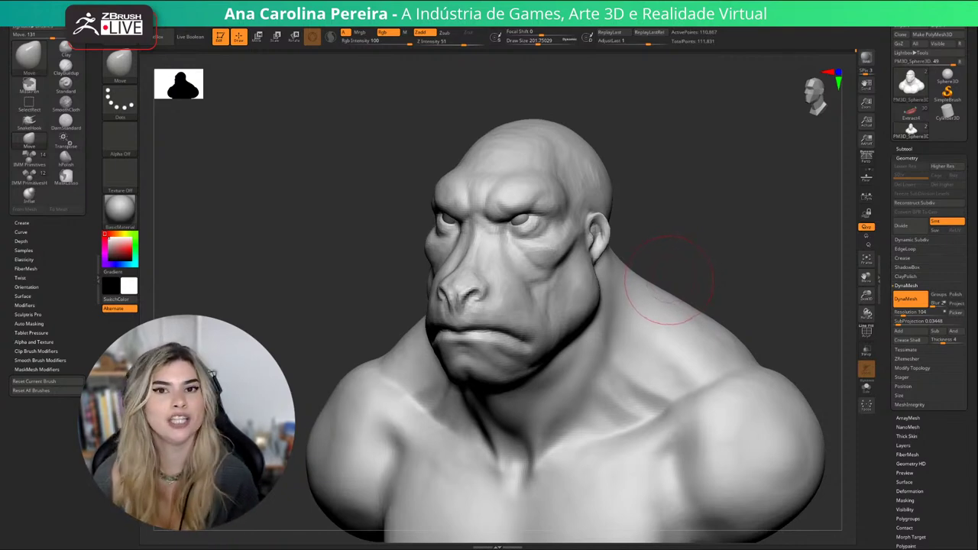
left_click_drag(658, 296, 702, 260)
Build up the muscles along the sides and front of the neck with ClayBuildup at a draw size of about 202.
key("b")
key("c")
key("b")
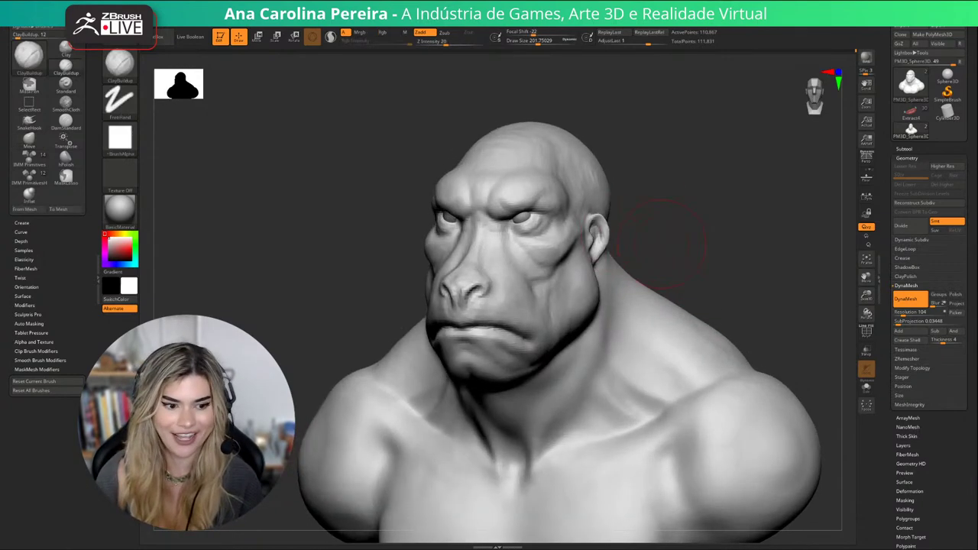
left_click_drag(684, 226, 635, 268)
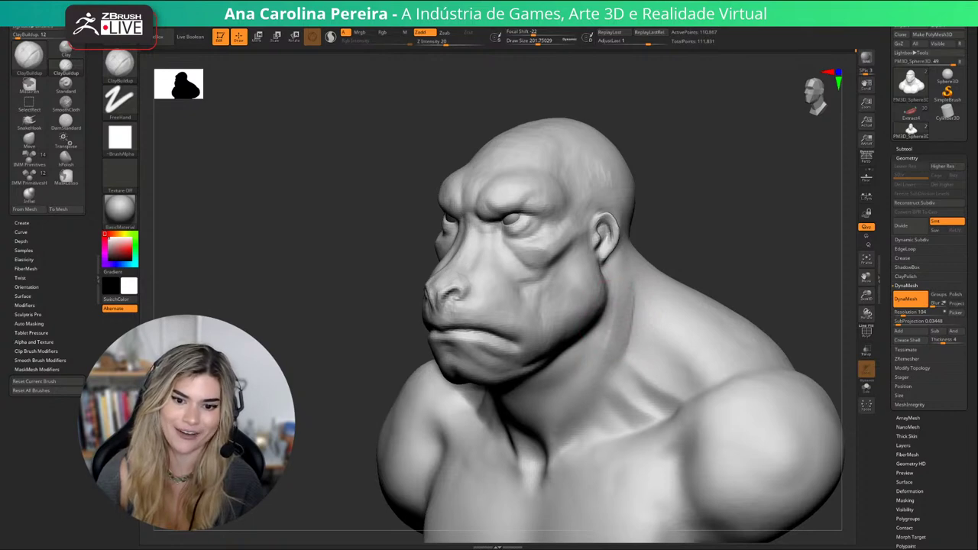
left_click_drag(688, 222, 802, 237)
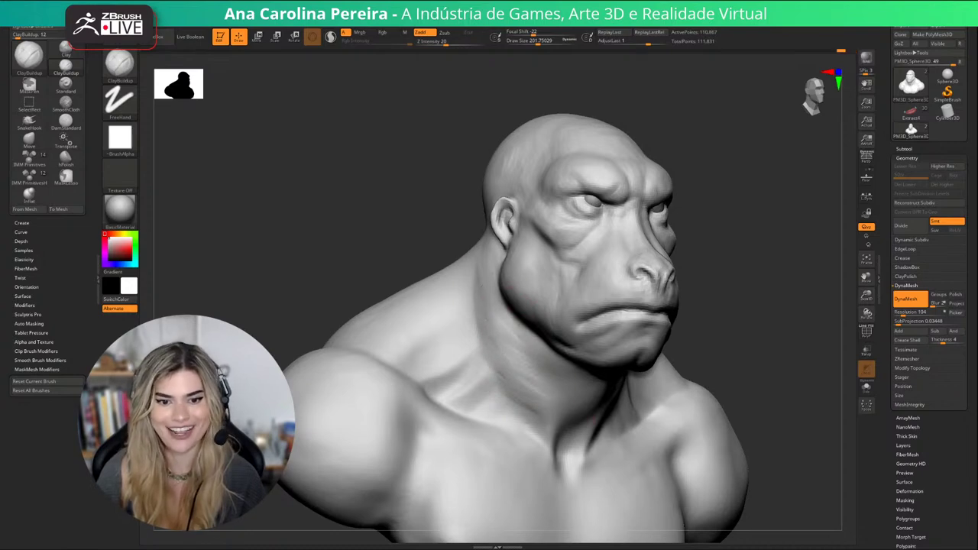
left_click_drag(772, 306, 711, 317)
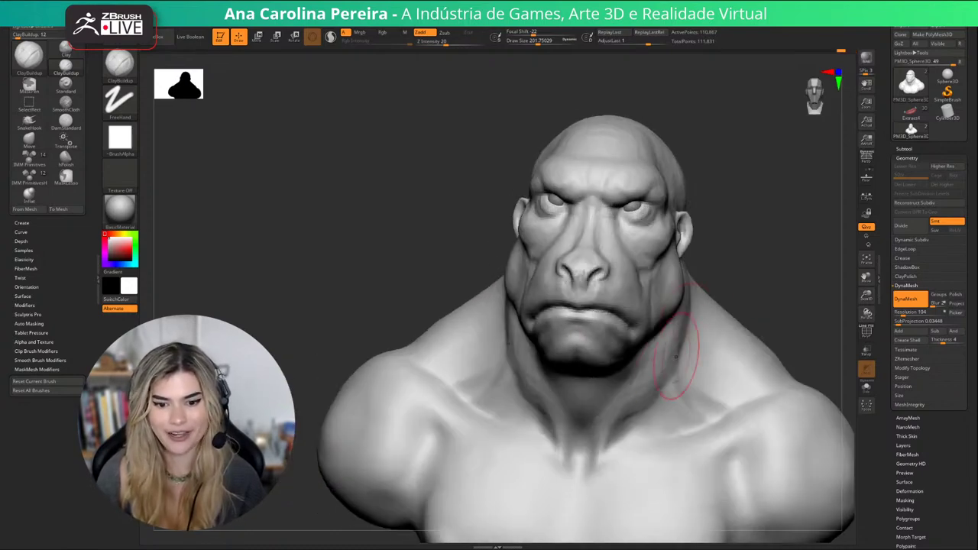
left_click_drag(634, 412, 608, 452)
left_click_drag(749, 229, 684, 206)
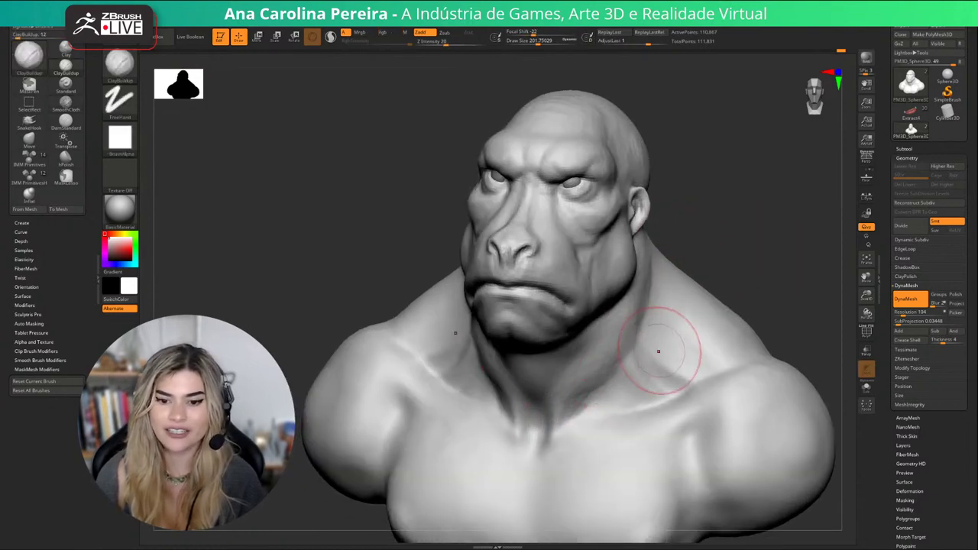
Add volume around the base of the neck and collarbones with ClayBuildup at draw sizes of about 140 to 167.
left_click_drag(753, 264, 694, 236, "alt")
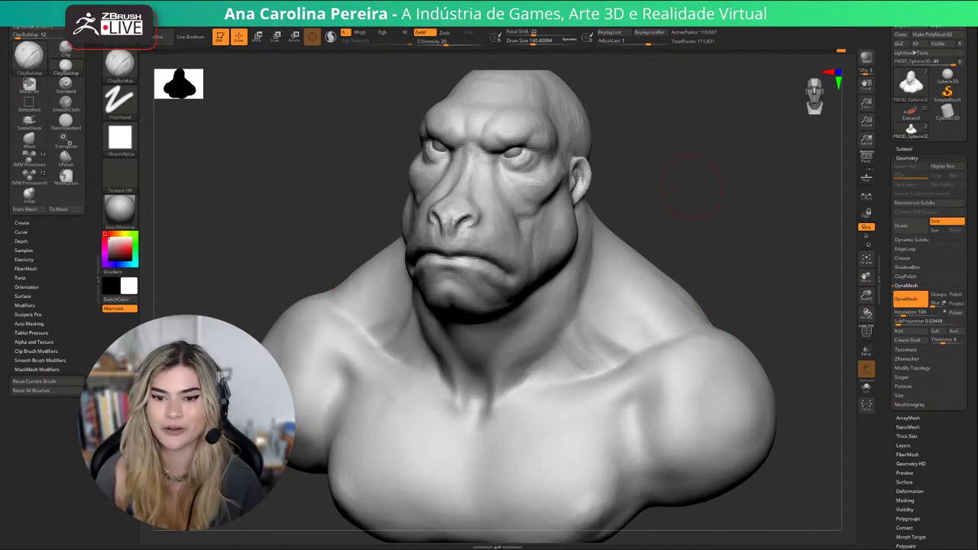
left_click_drag(722, 215, 666, 215)
key("space")
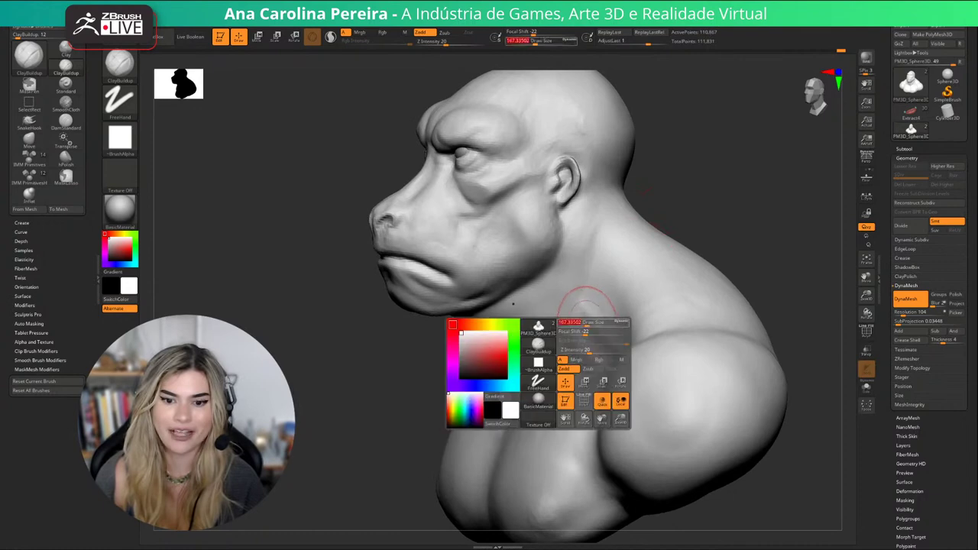
Adjust the trapezius and shoulder outline with the Move brush at a draw size of about 182.
key("b")
key("m")
key("v")
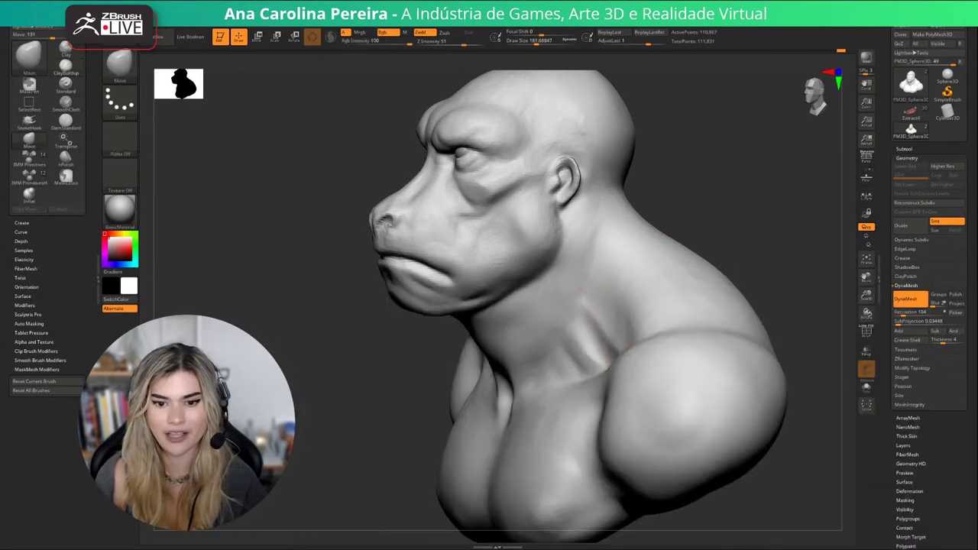
left_click_drag(760, 220, 787, 222, "shift")
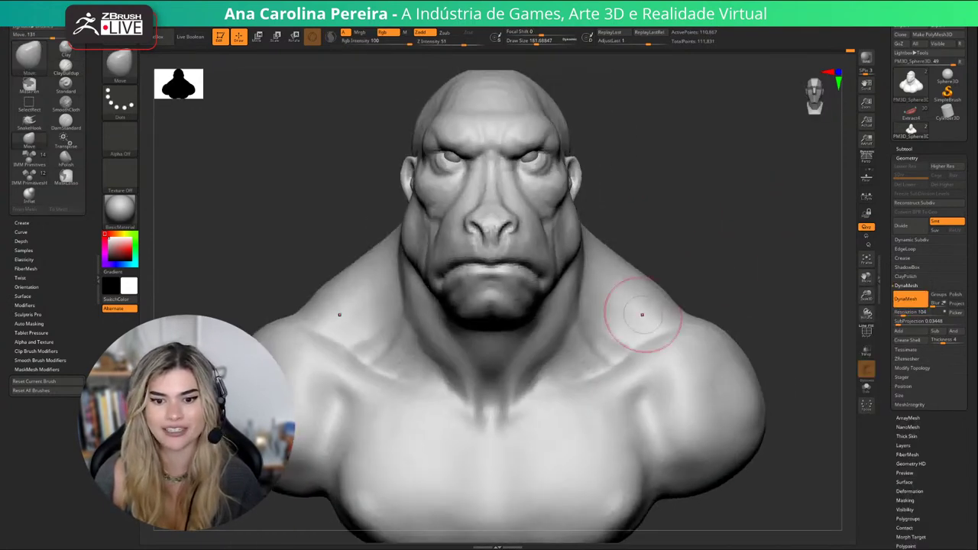
right_click_drag(700, 306, 694, 219, "ctrl")
left_click_drag(694, 218, 724, 220)
right_click_drag(722, 222, 711, 280, "ctrl")
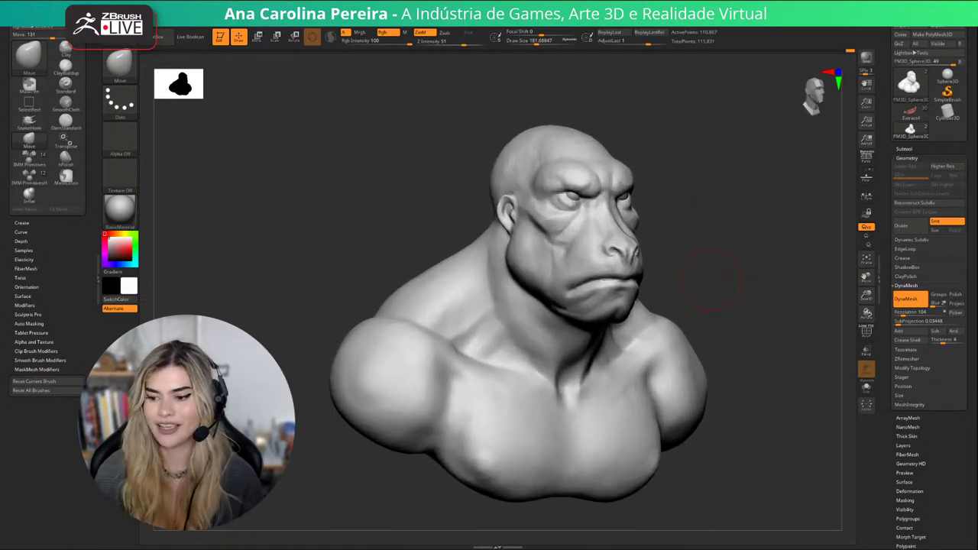
left_click_drag(664, 198, 710, 237)
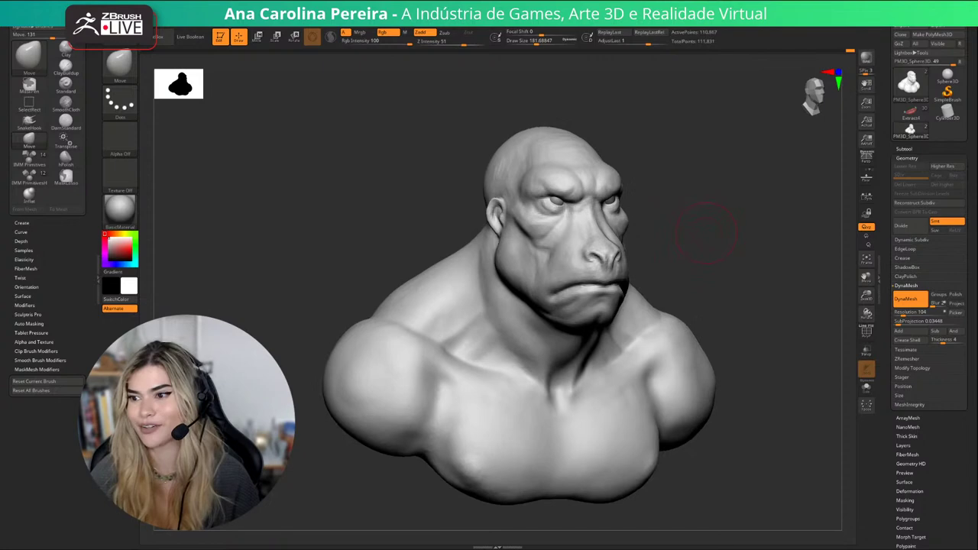
Build up the trapezius and upper back with the ClayBuildup brush at a draw size of about 324.
right_click_drag(689, 231, 693, 253, "ctrl")
mouse_move(692, 252)
left_mouse_down("shift")
mouse_move(649, 280)
mouse_move(728, 237)
mouse_move(700, 232)
mouse_move(709, 237)
left_mouse_up("shift")
right_click(701, 233)
left_click_drag(735, 264, 693, 284)
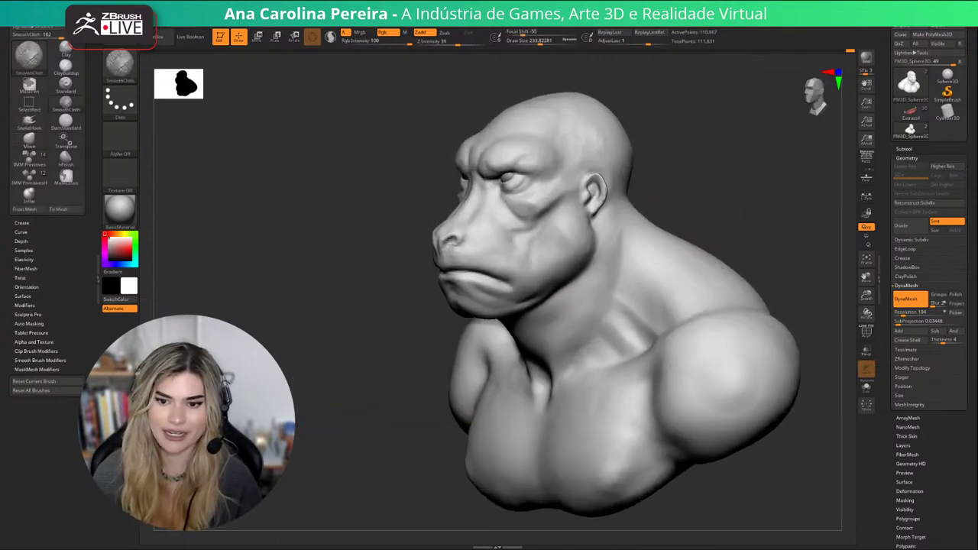
left_click_drag(734, 256, 758, 269)
key("b")
key("c")
key("b")
right_click(747, 270)
left_click_drag(772, 254, 685, 269)
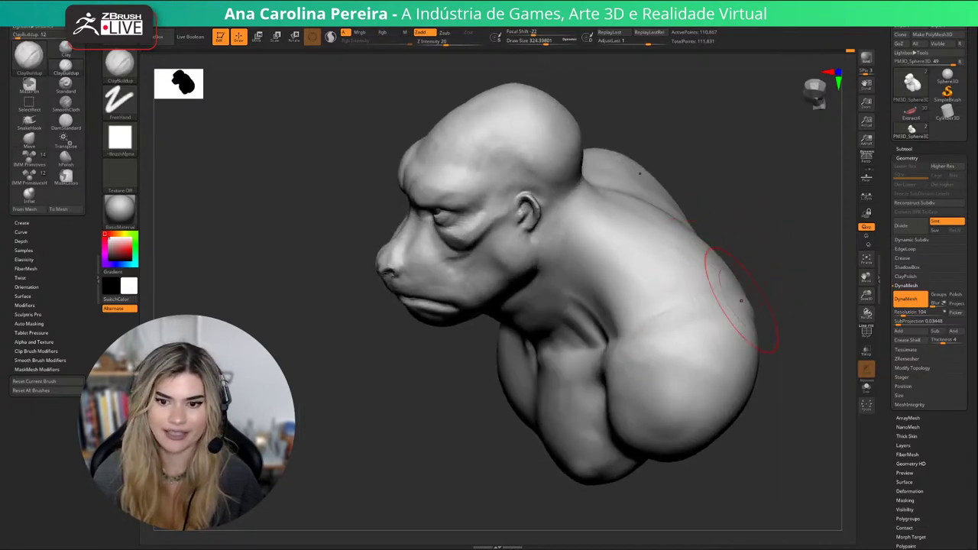
right_click_drag(738, 300, 685, 311)
left_click_drag(685, 311, 786, 262)
left_click_drag(646, 308, 772, 268)
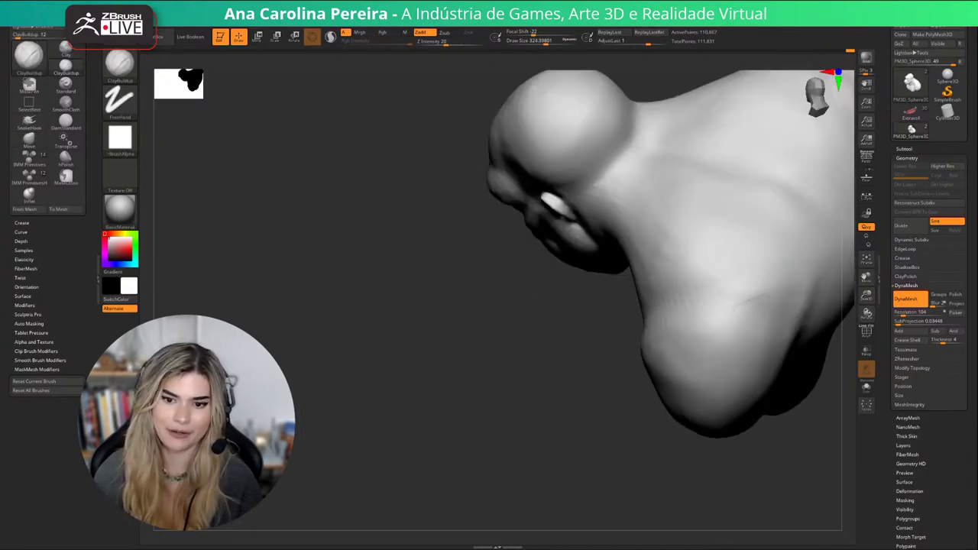
mouse_move(651, 306)
right_mouse_down()
mouse_move(682, 320)
mouse_move(753, 284)
mouse_move(795, 281)
right_mouse_up()
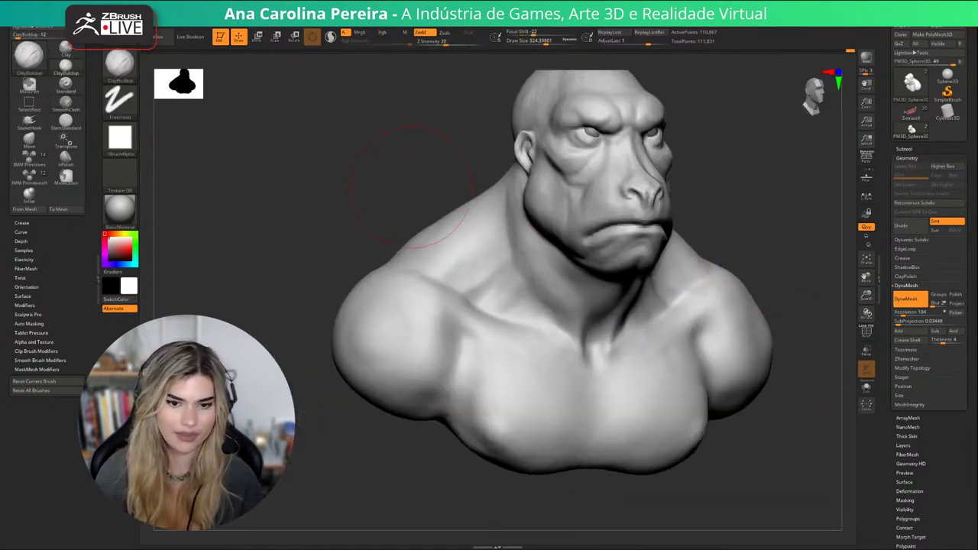
Adjust the outline of the head and shoulders with the Move brush at draw sizes of about 158 to 245.
right_click_drag(469, 207, 465, 277, "alt")
key("b")
key("m")
key("v")
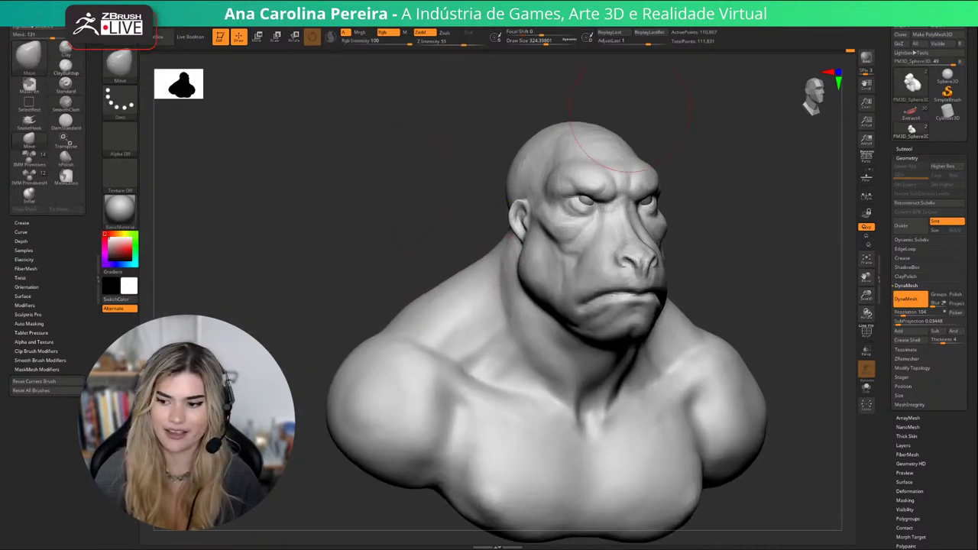
right_click_drag(643, 192, 627, 220, "alt")
key("space")
left_click_drag(686, 168, 682, 168)
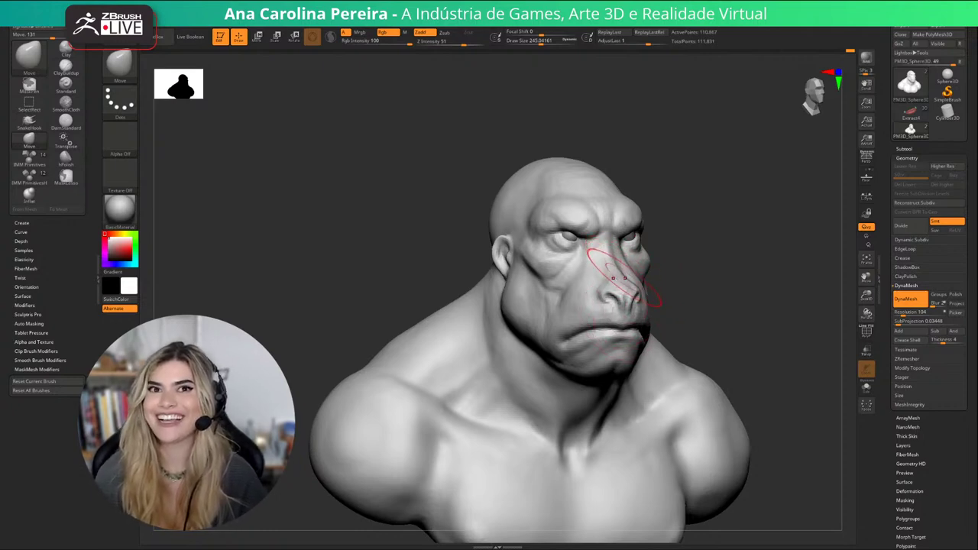
left_click_drag(772, 256, 683, 253)
key("[")
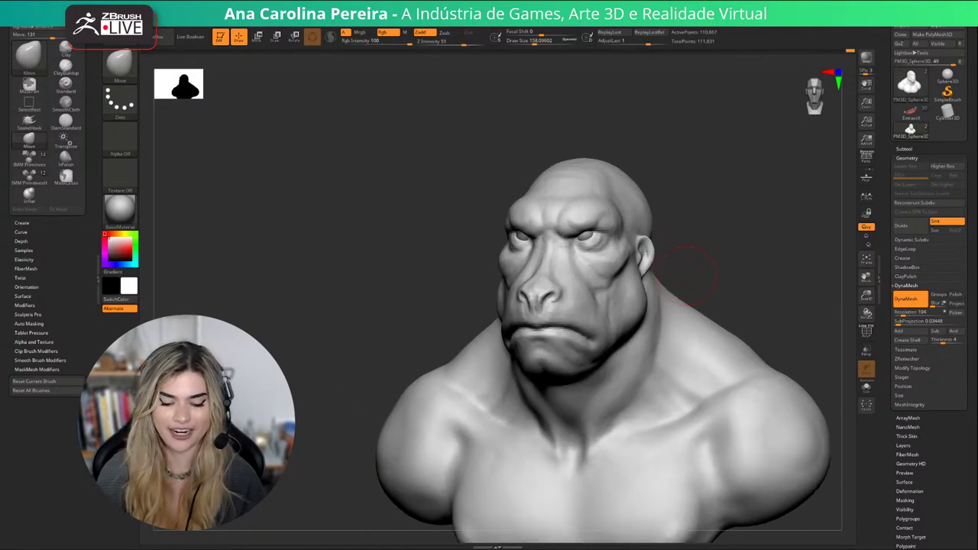
Examine the face, jaw and neck from several angles with the DamStandard brush ready.
key("b")
key("d")
key("s")
key("space")
key("space")
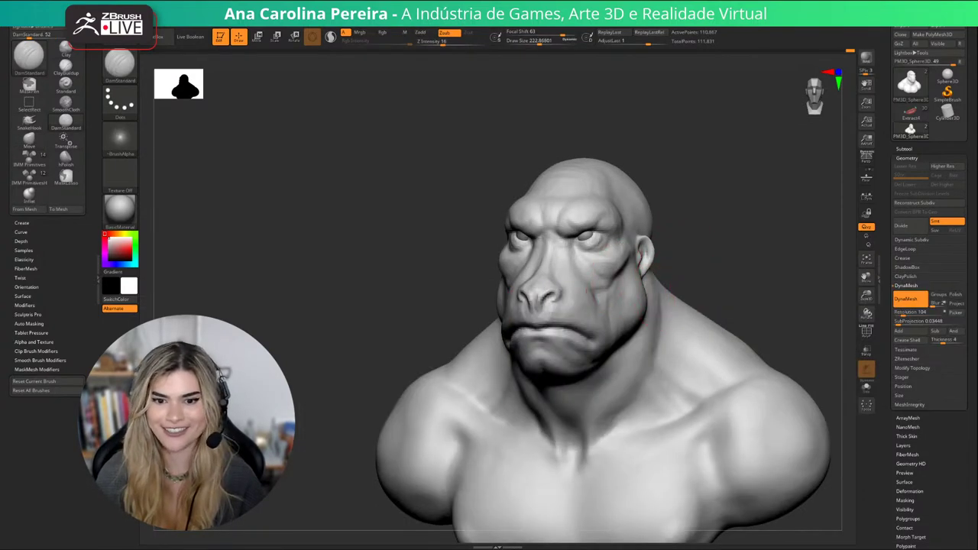
key("b")
key("d")
key("s")
left_click_drag(711, 261, 630, 284)
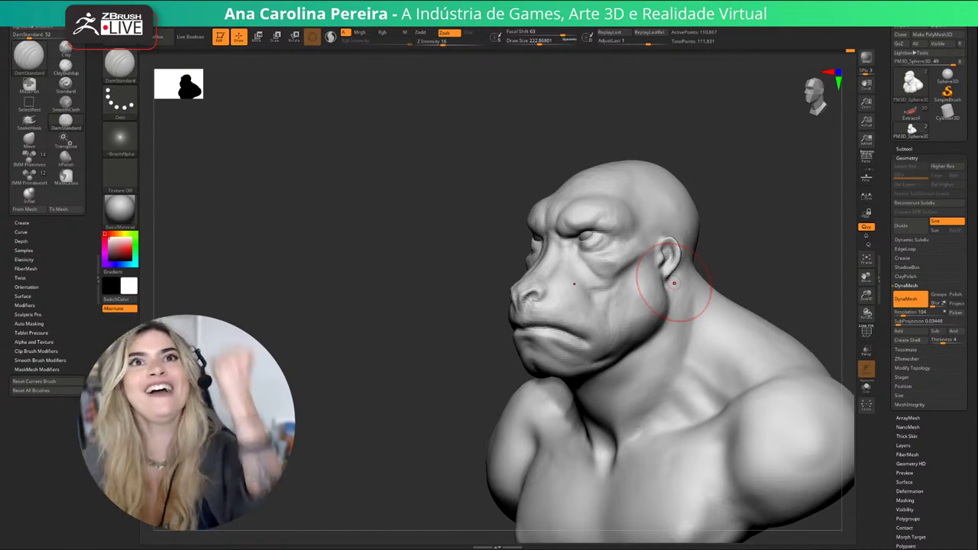
left_click_drag(740, 263, 776, 270)
left_click_drag(726, 309, 749, 289)
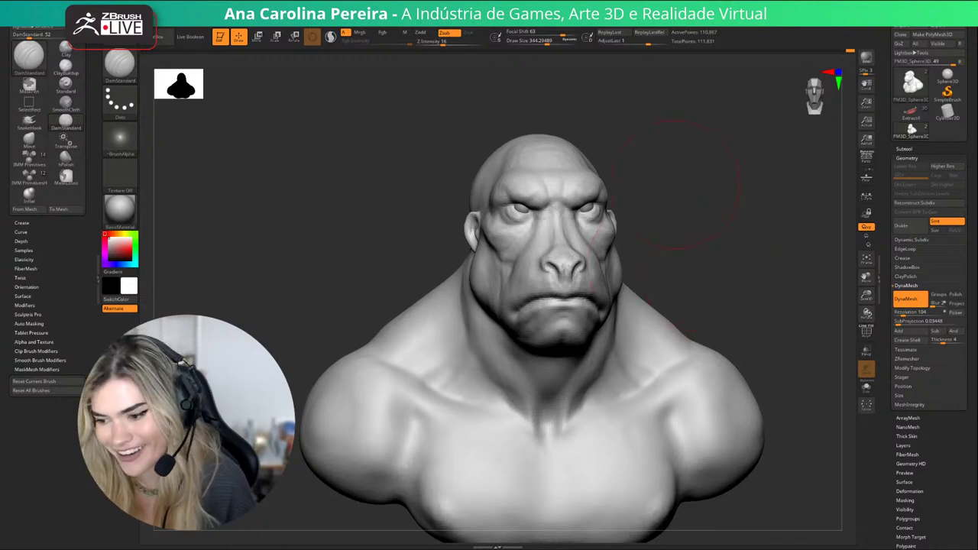
Add volume across the top of the shoulders and back with ClayBuildup at a draw size of about 318.
mouse_move(663, 233)
left_mouse_down()
mouse_move(728, 246)
mouse_move(658, 306)
left_mouse_up()
key("space")
left_click_drag(688, 312, 704, 312)
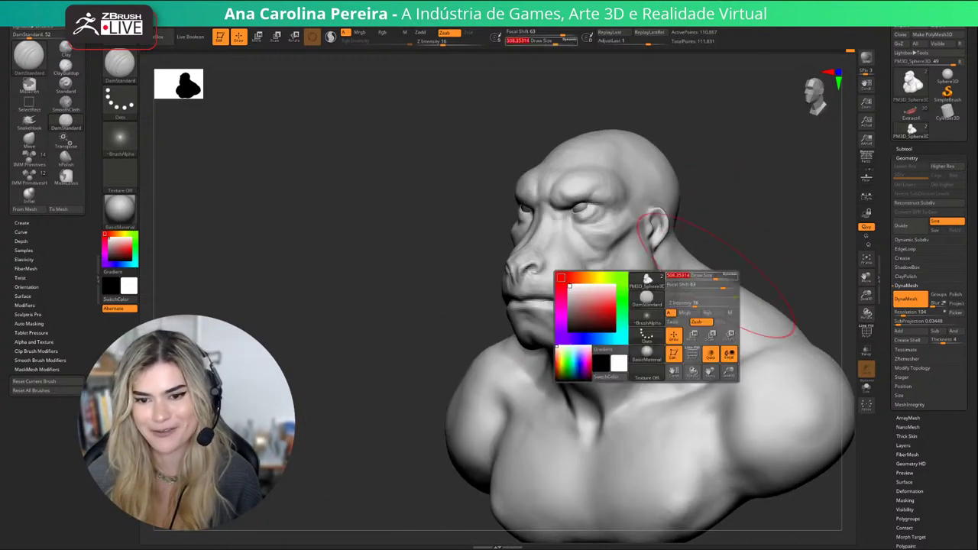
left_click_drag(755, 238, 708, 236, "alt")
key("b")
key("c")
key("b")
mouse_move(775, 238)
left_mouse_down()
mouse_move(745, 265)
mouse_move(728, 318)
left_mouse_up()
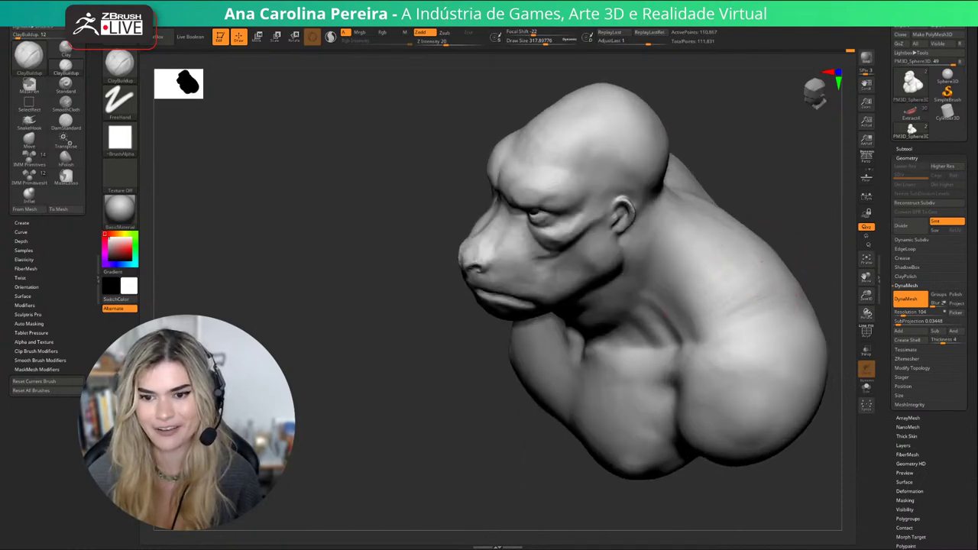
mouse_move(764, 285)
right_mouse_down()
mouse_move(719, 298)
mouse_move(655, 219)
right_mouse_up()
Reshape the back of the neck and the trapezius outline with the Move brush at a draw size of about 318.
key("b")
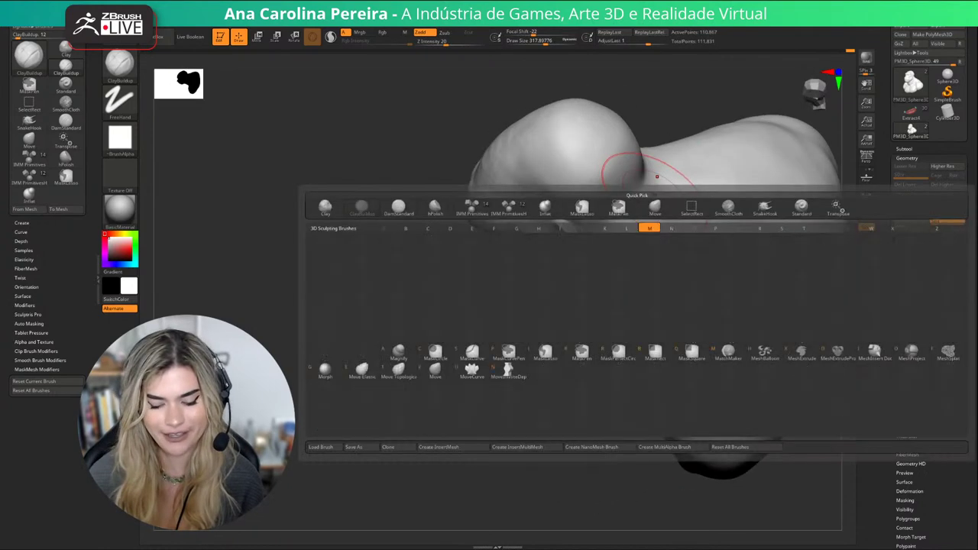
key("m")
key("v")
right_click_drag(655, 310, 636, 244)
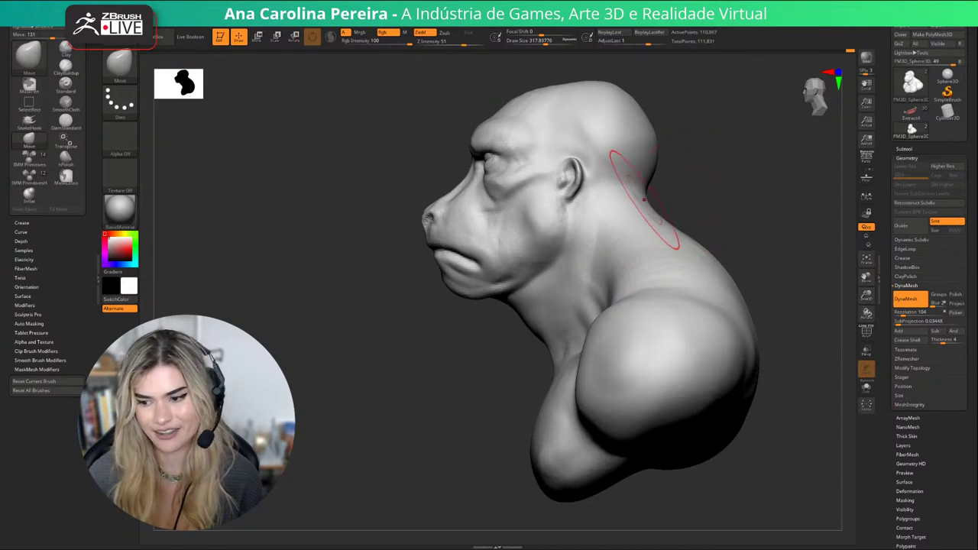
mouse_move(692, 204)
right_mouse_down()
mouse_move(672, 203)
mouse_move(731, 192)
right_mouse_up()
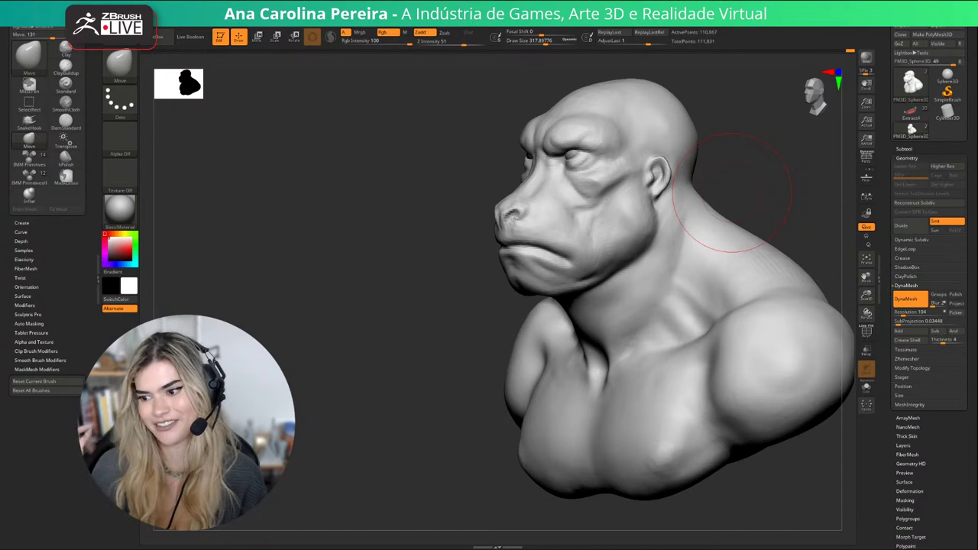
right_click_drag(730, 196, 711, 216)
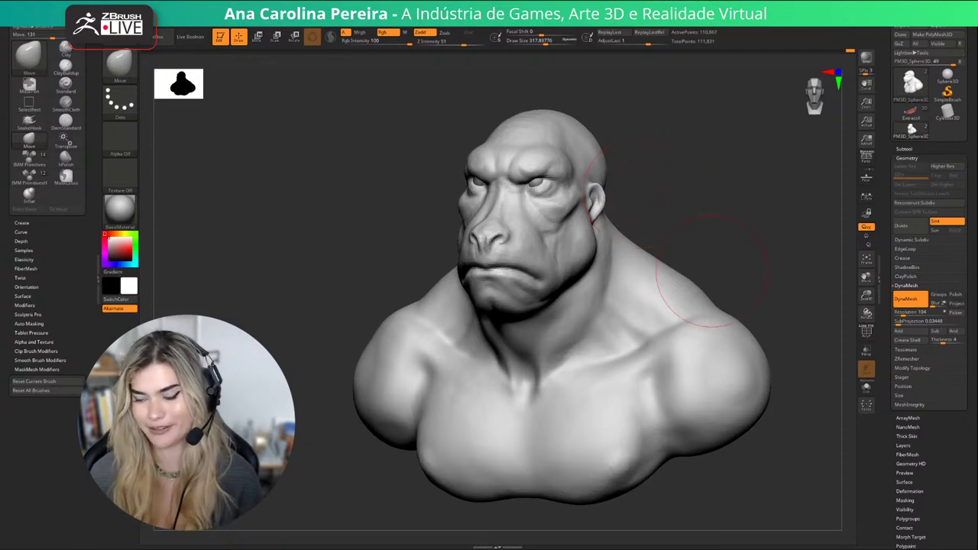
Deepen the creases around the nose, mouth and cheeks with DamStandard at draw sizes of about 158 to 286.
mouse_move(720, 268)
left_mouse_down()
mouse_move(656, 243)
mouse_move(723, 246)
mouse_move(680, 251)
mouse_move(711, 246)
left_mouse_up()
mouse_move(698, 283)
left_mouse_down("alt")
mouse_move(719, 262)
mouse_move(722, 235)
mouse_move(732, 256)
mouse_move(709, 248)
left_mouse_up("alt")
key("b")
key("d")
key("s")
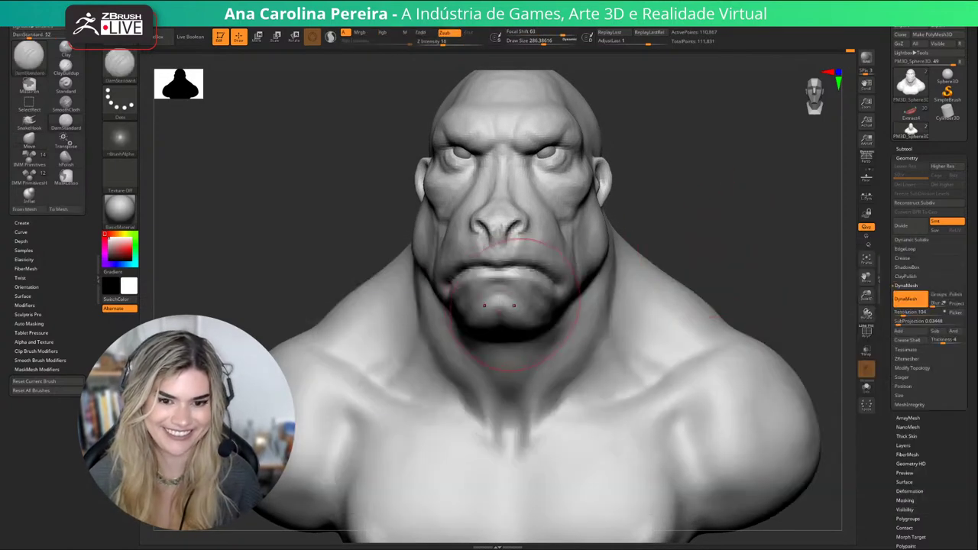
mouse_move(638, 249)
left_mouse_down()
mouse_move(632, 226)
mouse_move(691, 283)
mouse_move(711, 267)
left_mouse_up()
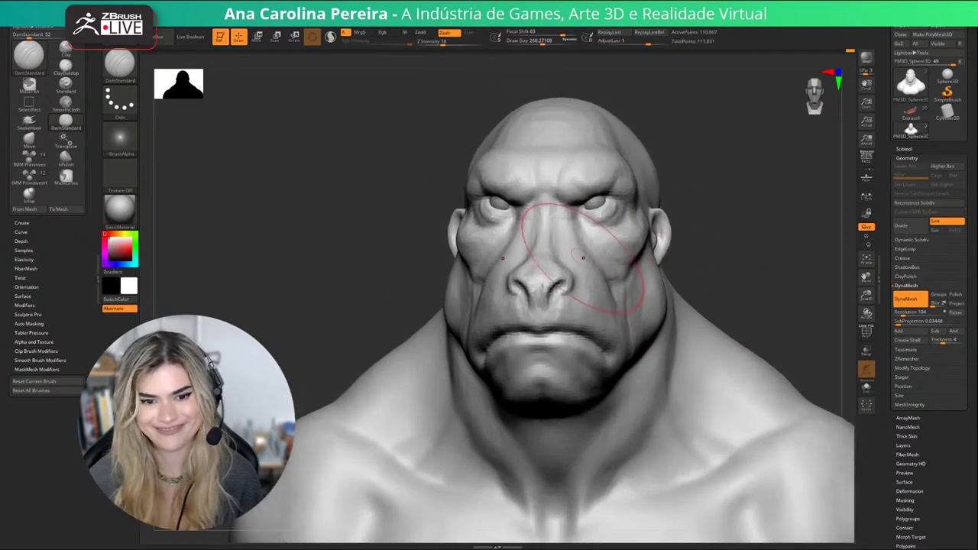
key("space")
left_click_drag(574, 243, 570, 243)
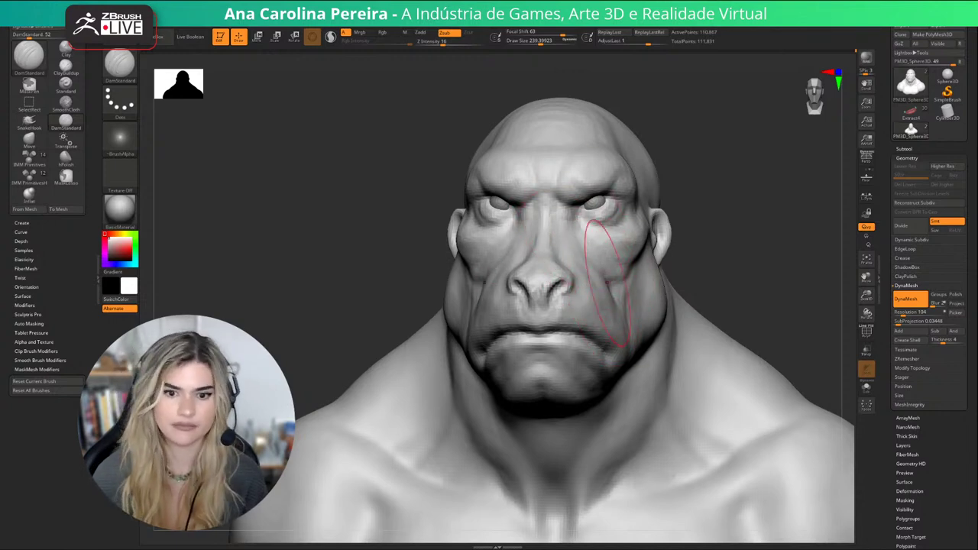
key("[")
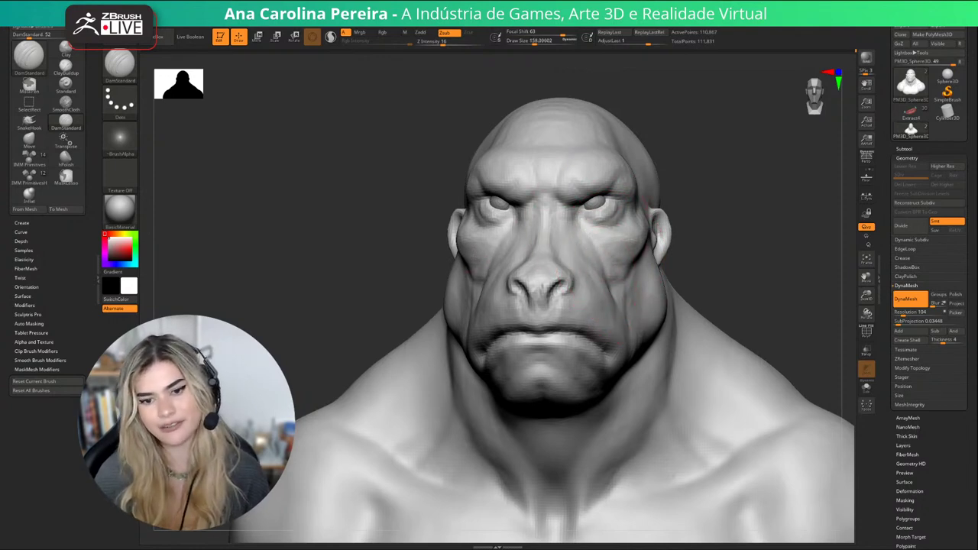
Carve finer wrinkles around the eyes and outer brows with DamStandard at a draw size of about 112.
left_click_drag(715, 243, 696, 243)
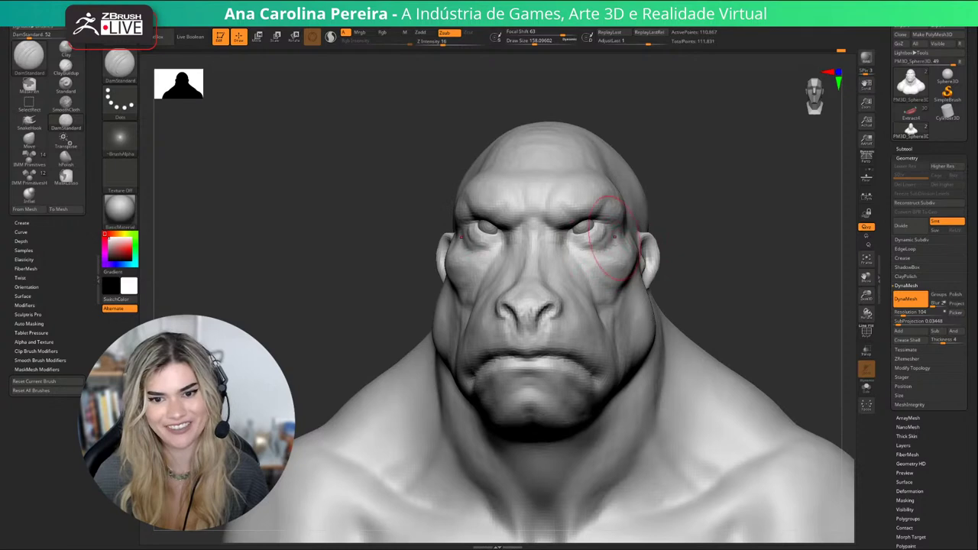
key("space")
left_click_drag(589, 246, 582, 246)
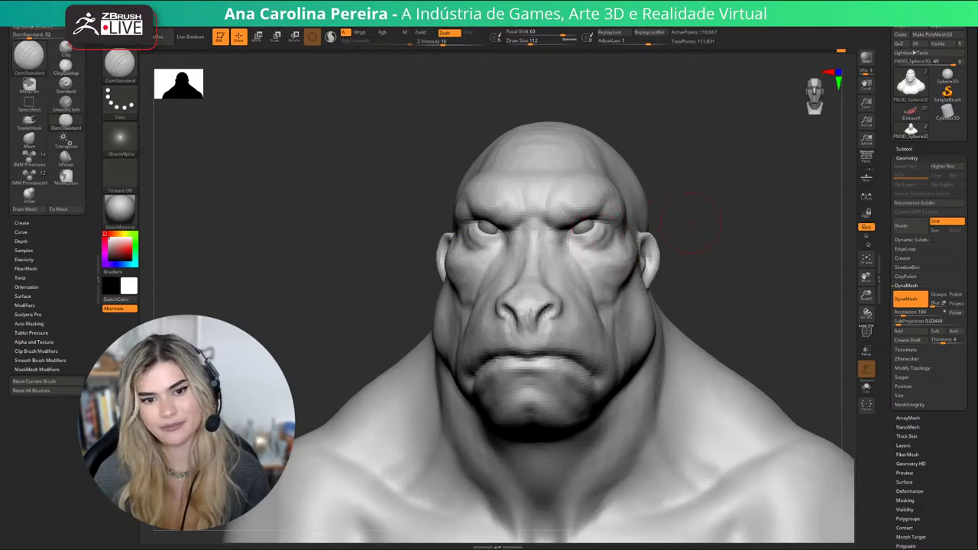
left_click_drag(667, 216, 726, 219)
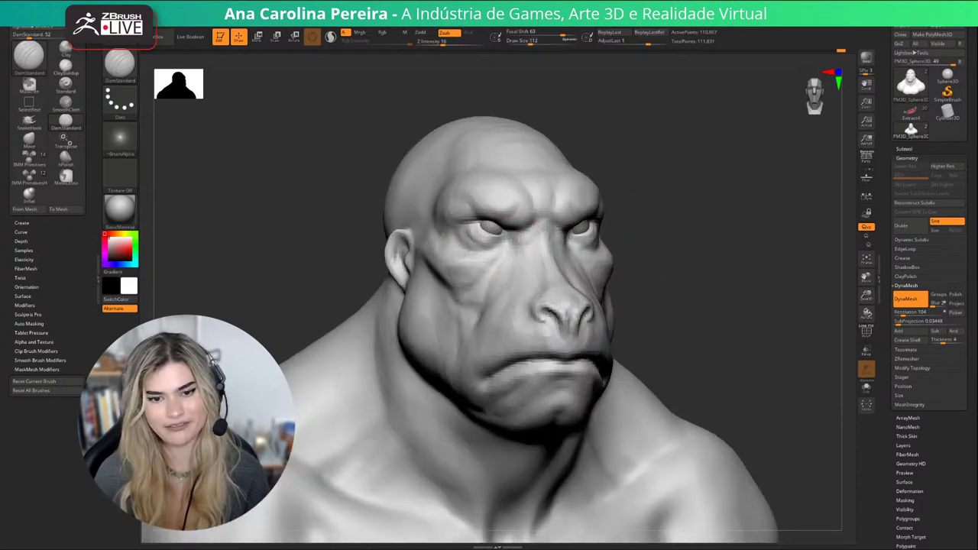
left_click_drag(722, 222, 623, 227)
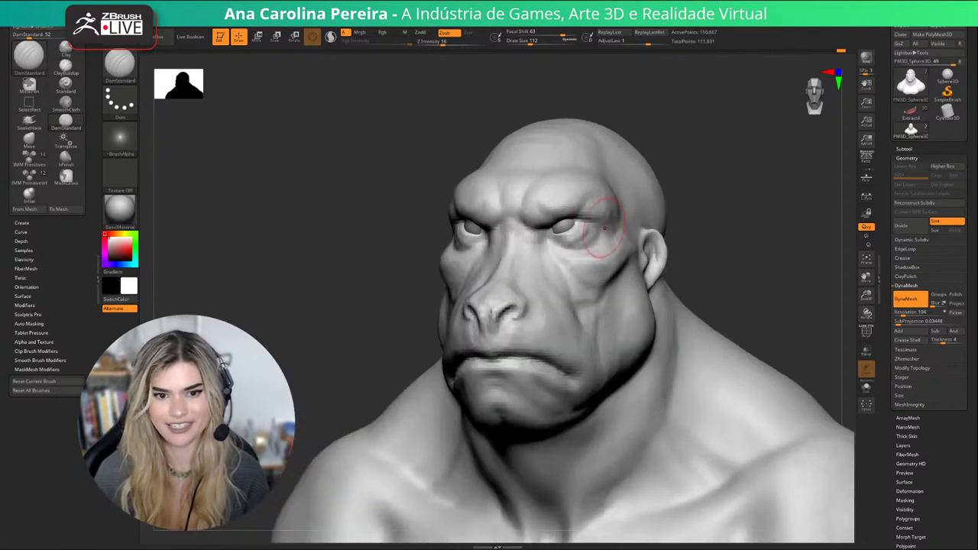
Carve frown lines between the brows and creases on the forehead with DamStandard at draw sizes of about 112 to 158.
left_click_drag(666, 152, 719, 150)
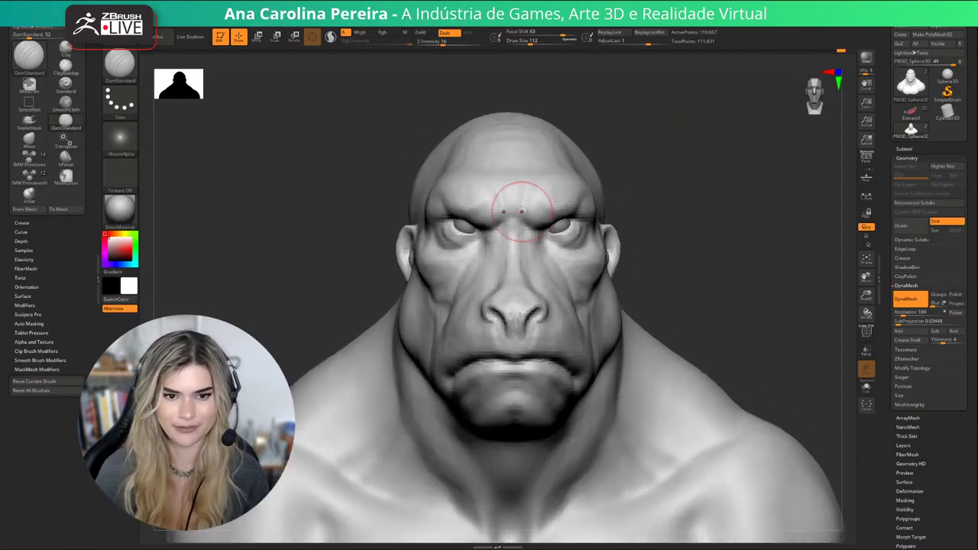
key("ctrl")
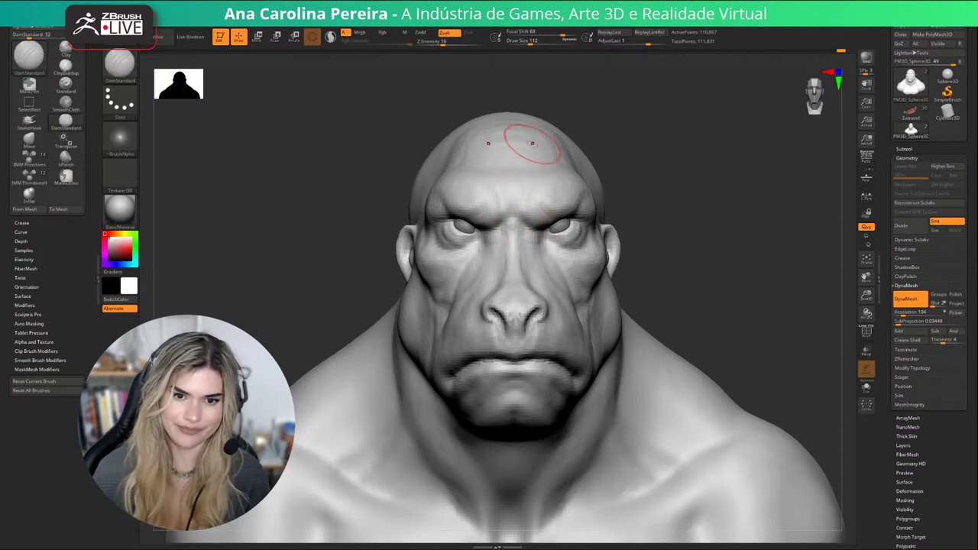
right_click_drag(531, 142, 544, 191)
right_click_drag(680, 179, 631, 131)
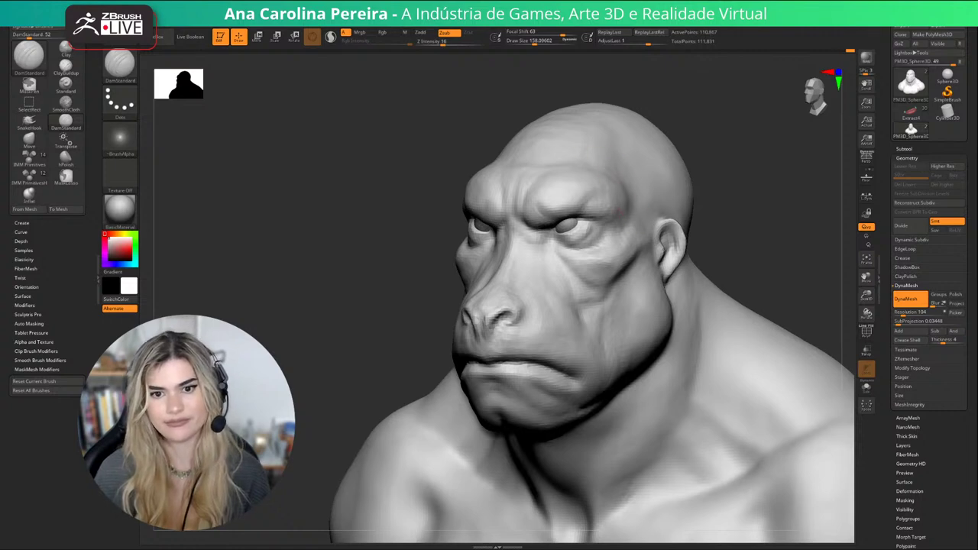
mouse_move(673, 167)
right_mouse_down()
mouse_move(738, 177)
mouse_move(705, 182)
mouse_move(663, 170)
mouse_move(696, 182)
mouse_move(703, 206)
mouse_move(723, 184)
mouse_move(688, 210)
right_mouse_up()
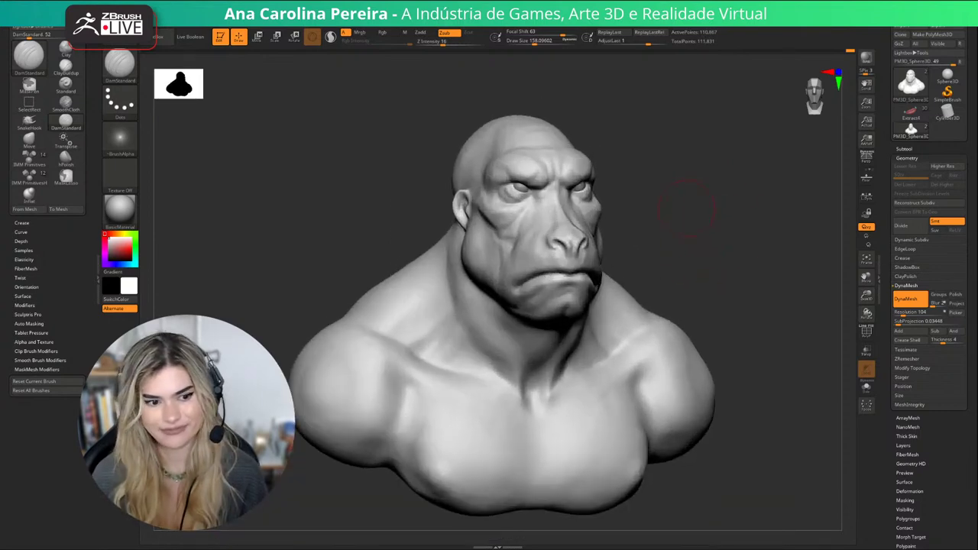
Switch to the Paint brush, choose a light blue-grey colour and fill the whole bust with it.
key("b")
key("p")
key("a")
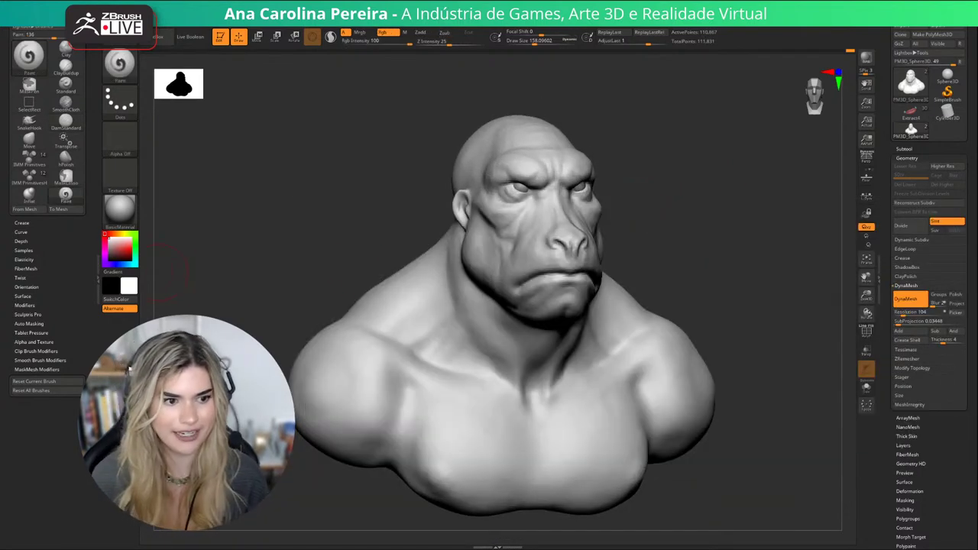
left_click(110, 253)
left_click(109, 250)
left_click(109, 247)
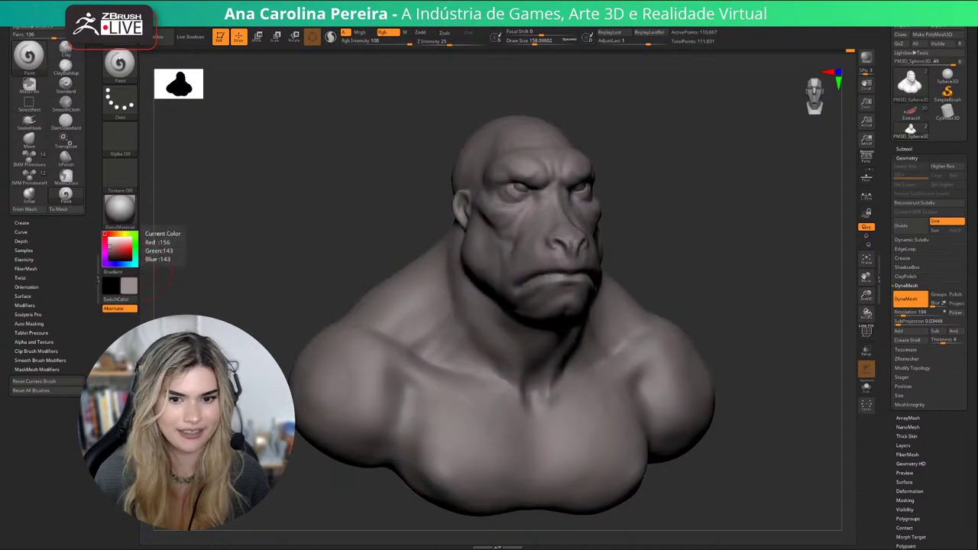
mouse_move(118, 264)
left_mouse_down()
mouse_move(127, 265)
mouse_move(109, 237)
left_mouse_up()
left_click(110, 242)
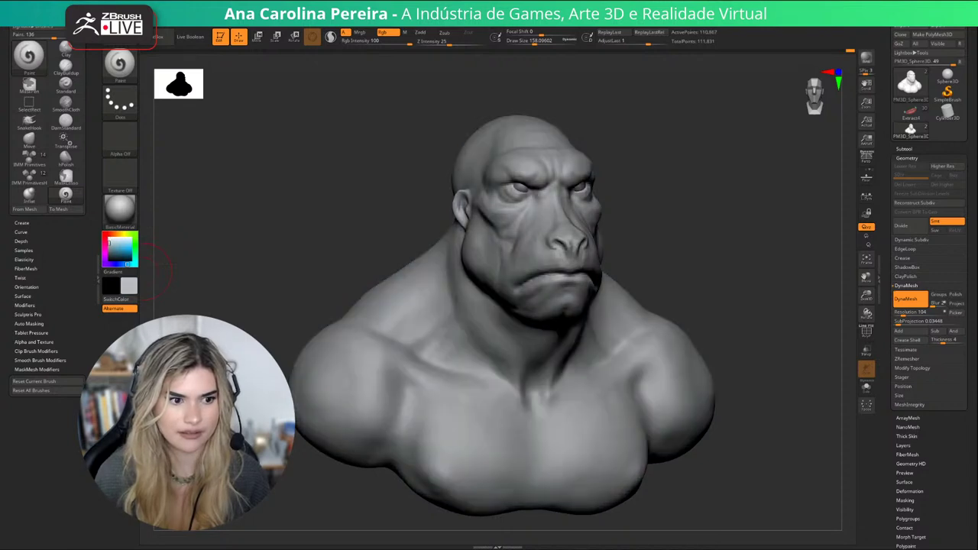
left_click_drag(199, 225, 275, 192, "alt")
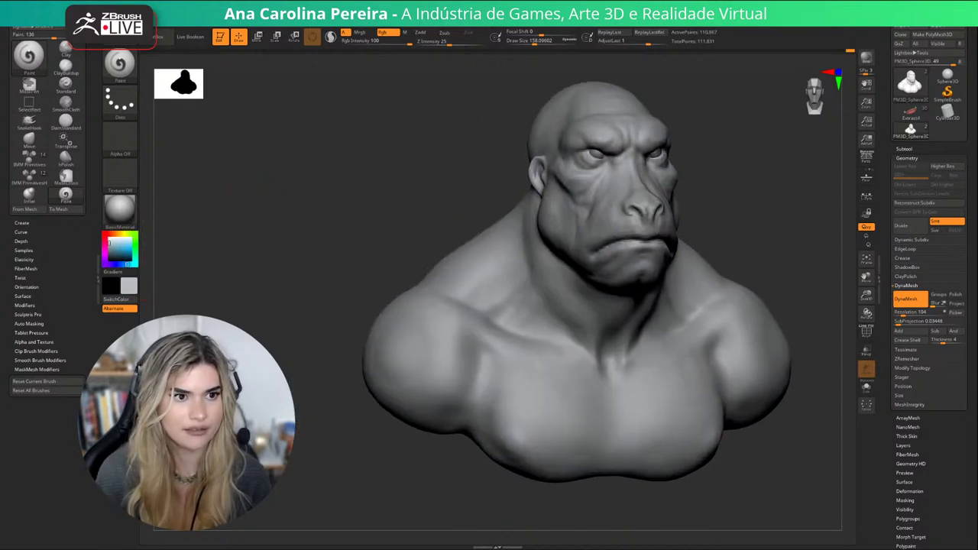
left_click(148, 23)
left_click(171, 178)
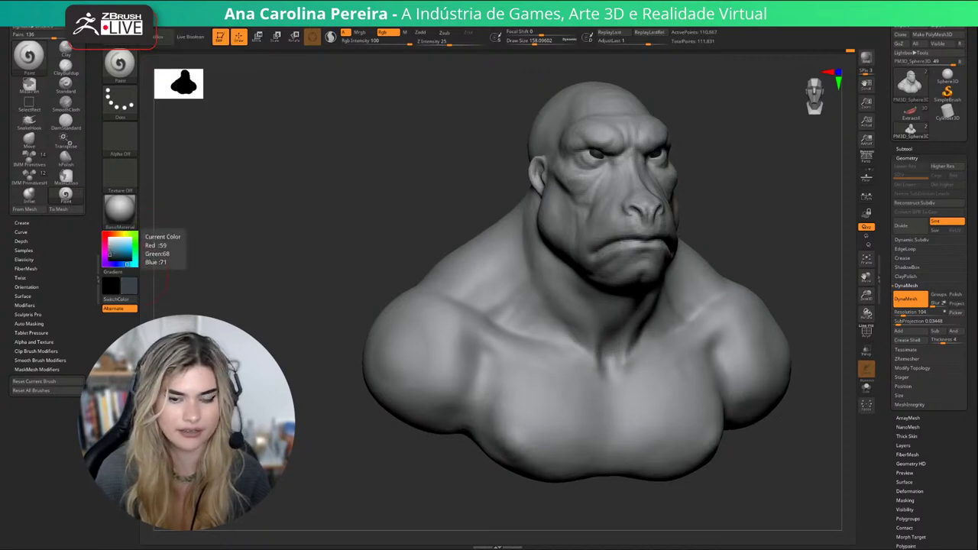
Paint the neck, trapezius and upper chest dark blue-grey (red 59, green 68, blue 71) at a draw size of about 372.
key("space")
left_click_drag(474, 183, 433, 187, "alt")
mouse_move(452, 295)
left_mouse_down()
mouse_move(554, 336)
mouse_move(677, 315)
left_mouse_up()
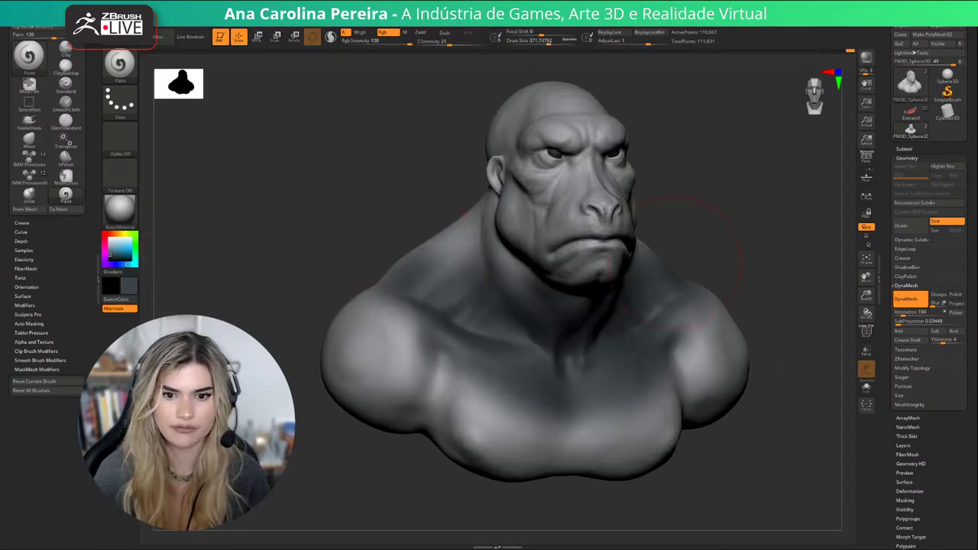
left_click_drag(745, 188, 646, 187)
mouse_move(633, 261)
left_mouse_down()
mouse_move(570, 296)
mouse_move(539, 279)
left_mouse_up()
left_click_drag(405, 248, 324, 248)
Paint a dark blue-grey hairline band above the forehead and extend it over the scalp at draw sizes of about 132 to 251.
key("space")
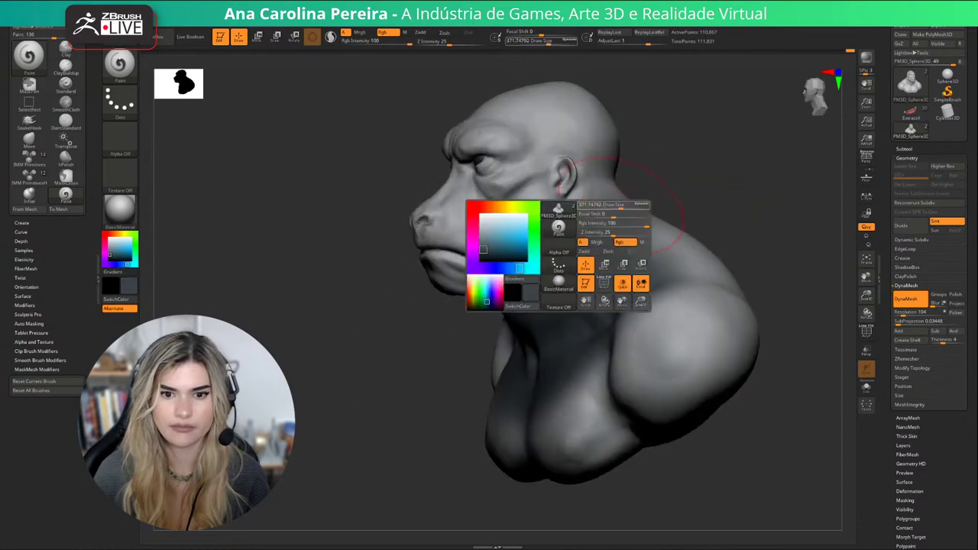
mouse_move(614, 220)
left_mouse_down()
mouse_move(598, 219)
mouse_move(579, 192)
mouse_move(581, 146)
mouse_move(572, 164)
mouse_move(535, 120)
left_mouse_up()
left_click_drag(665, 126, 672, 176, "alt")
left_click_drag(673, 176, 765, 237)
mouse_move(506, 182)
left_mouse_down()
mouse_move(562, 206)
mouse_move(489, 202)
left_mouse_up()
left_click_drag(489, 107, 649, 126)
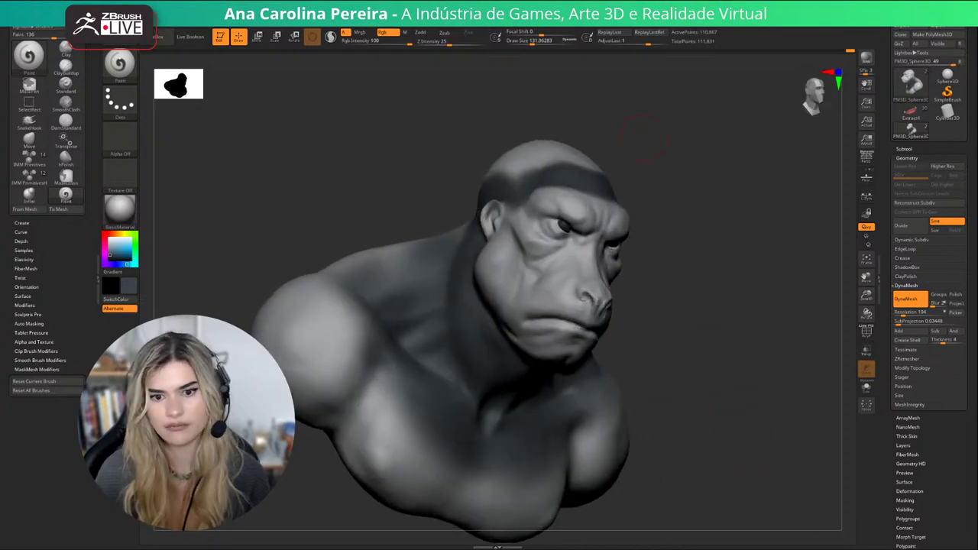
key("bracketright")
left_click_drag(611, 172, 664, 179)
left_click_drag(567, 175, 516, 180)
left_click_drag(657, 146, 723, 221)
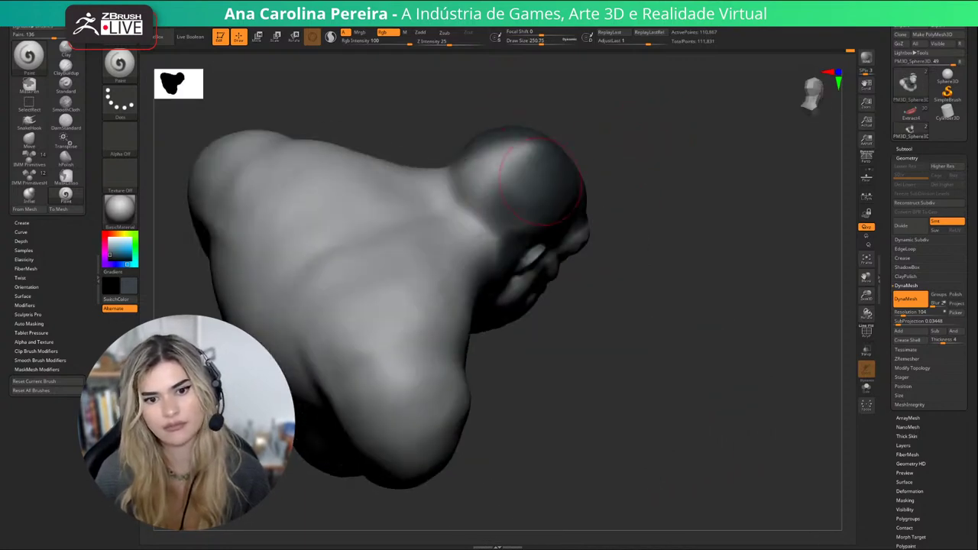
Cover the back of the head, the back and both shoulders with dark blue-grey, enlarging the brush to a draw size of about 508.
mouse_move(493, 214)
left_mouse_down()
mouse_move(467, 221)
mouse_move(367, 328)
mouse_move(428, 416)
left_mouse_up()
left_click_drag(528, 467, 581, 403, "alt")
key("space")
left_click_drag(410, 243, 425, 243)
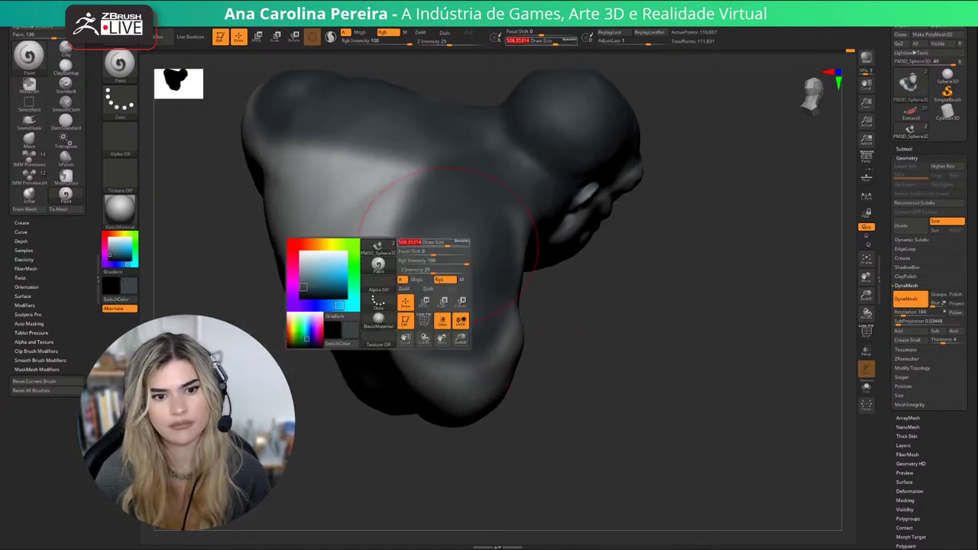
left_click_drag(336, 252, 398, 174)
left_click_drag(305, 184, 344, 321)
left_click_drag(688, 306, 569, 291)
mouse_move(390, 230)
left_mouse_down()
mouse_move(363, 305)
mouse_move(397, 383)
left_mouse_up()
mouse_move(519, 396)
left_mouse_down()
mouse_move(513, 435)
mouse_move(623, 409)
left_mouse_up()
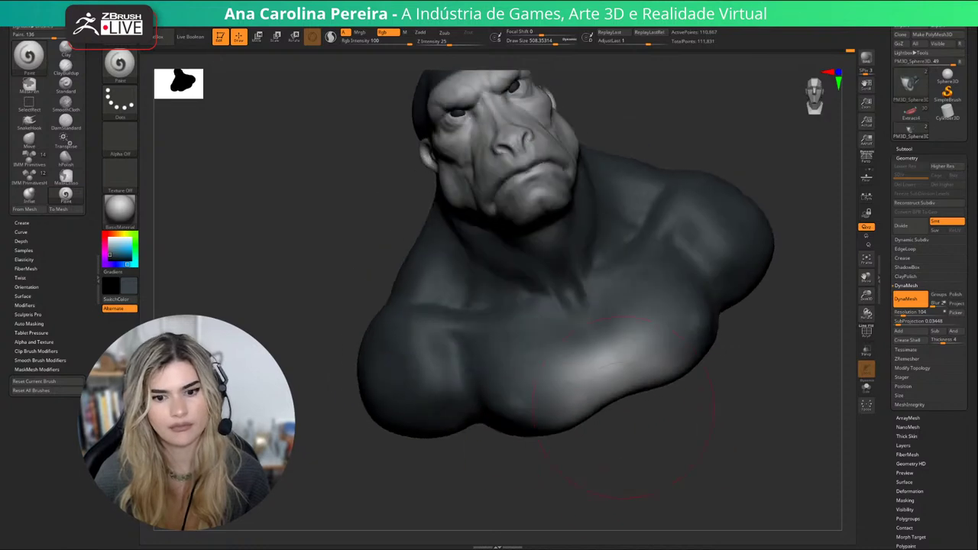
Lighten the chest with a sampled light grey and blend its edges into the dark blue-grey at a draw size of about 508.
key("c")
mouse_move(592, 340)
left_mouse_down()
mouse_move(604, 328)
mouse_move(659, 330)
left_mouse_up()
key("c")
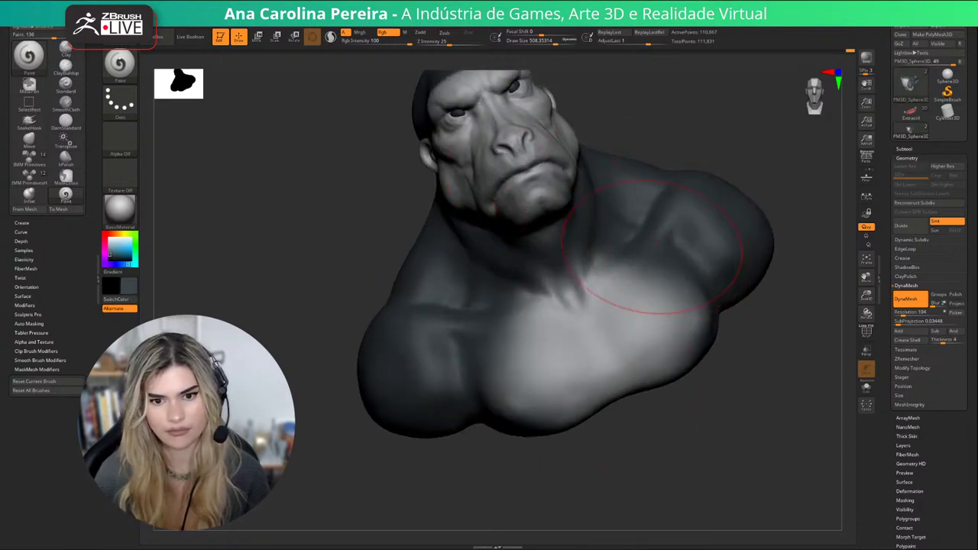
mouse_move(572, 269)
left_mouse_down()
mouse_move(642, 279)
mouse_move(676, 310)
left_mouse_up()
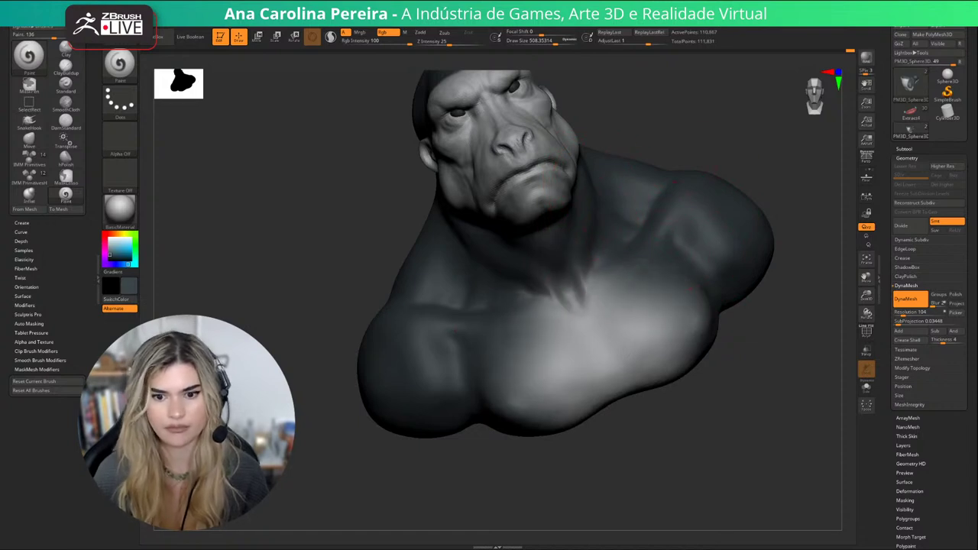
left_click_drag(584, 298, 610, 396)
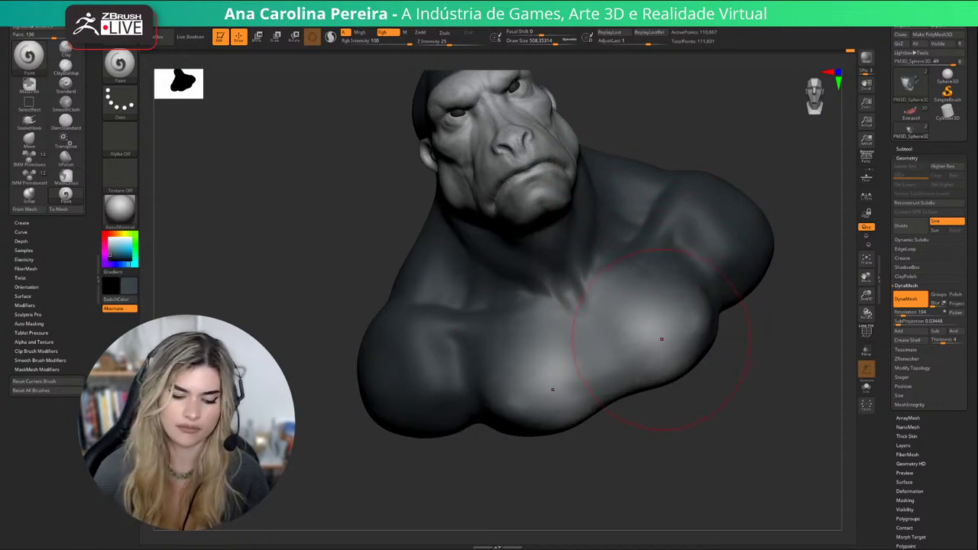
key("c")
left_click_drag(630, 341, 641, 352)
mouse_move(703, 409)
left_mouse_down("shift")
mouse_move(753, 428)
mouse_move(636, 442)
mouse_move(629, 518)
left_mouse_up("shift")
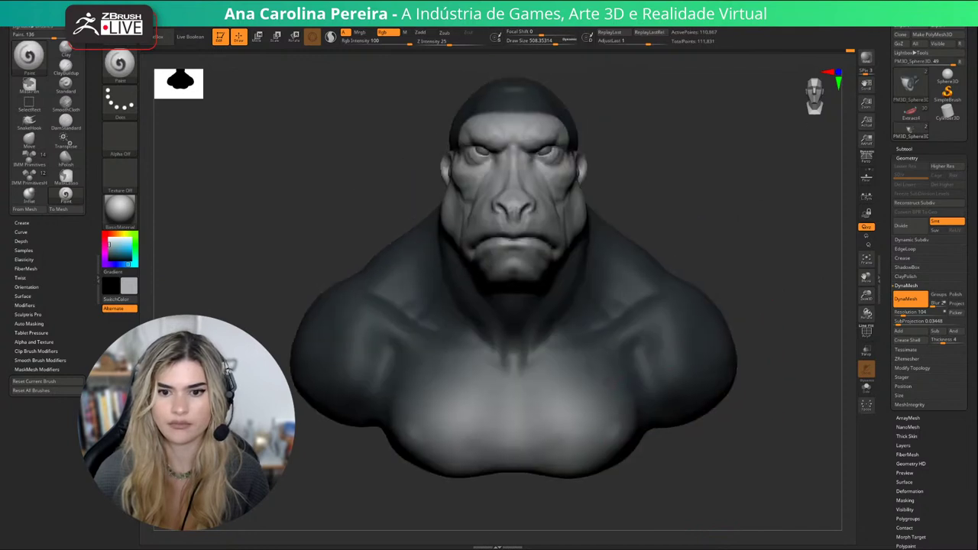
mouse_move(587, 348)
left_mouse_down()
mouse_move(638, 306)
mouse_move(561, 391)
left_mouse_up()
mouse_move(749, 229)
left_mouse_down("alt")
mouse_move(781, 280)
mouse_move(730, 267)
left_mouse_up("alt")
Touch up the underside of the jaw and the throat with sampled light and dark tones at a draw size of about 280.
key("c")
key("space")
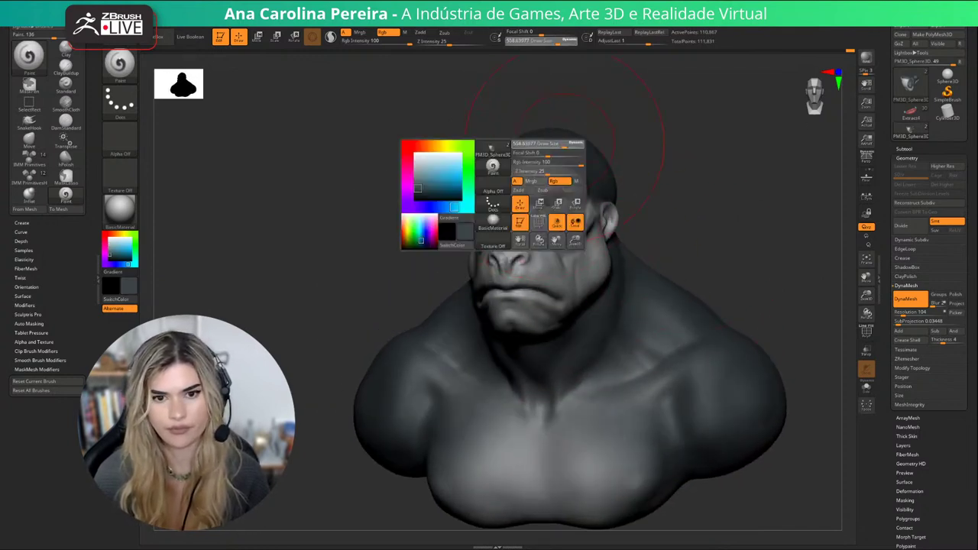
mouse_move(560, 145)
left_mouse_down()
mouse_move(548, 146)
mouse_move(538, 170)
mouse_move(553, 180)
left_mouse_up()
key("c")
left_click_drag(707, 198, 680, 191)
right_click_drag(574, 219, 627, 256)
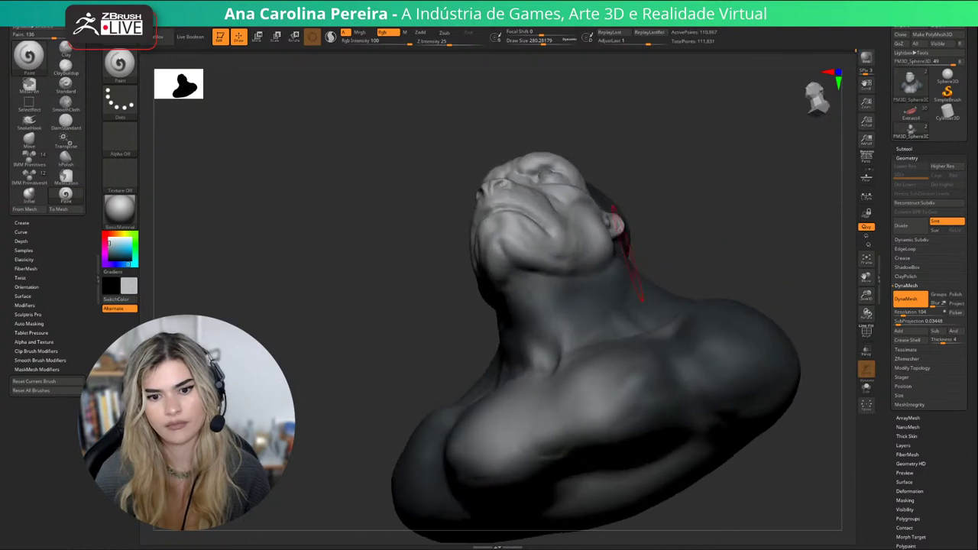
key("c")
left_click_drag(569, 300, 535, 296)
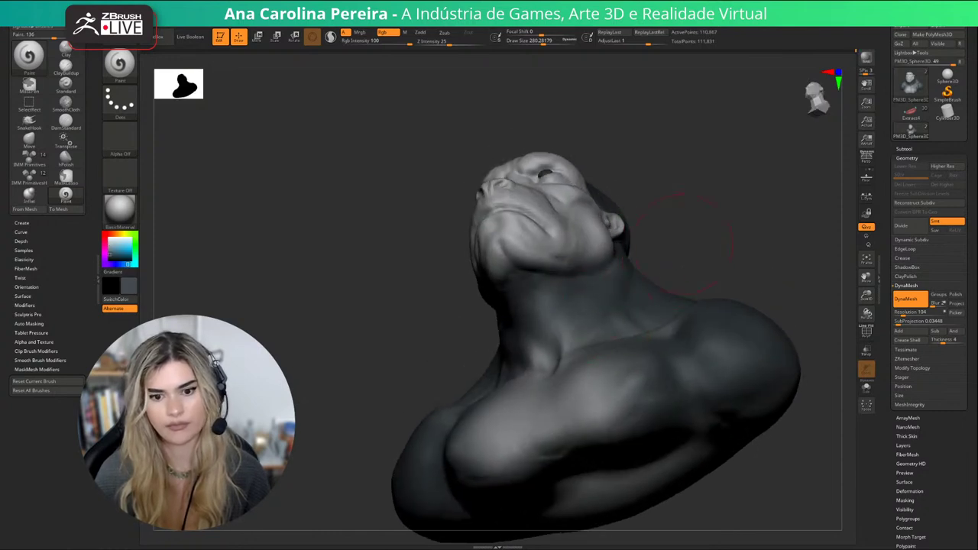
Darken the sides of the jaw and cheeks below the ears with dark blue-grey at a draw size of about 280.
mouse_move(683, 243)
left_mouse_down()
mouse_move(707, 305)
mouse_move(791, 305)
left_mouse_up()
left_click_drag(497, 214, 516, 241)
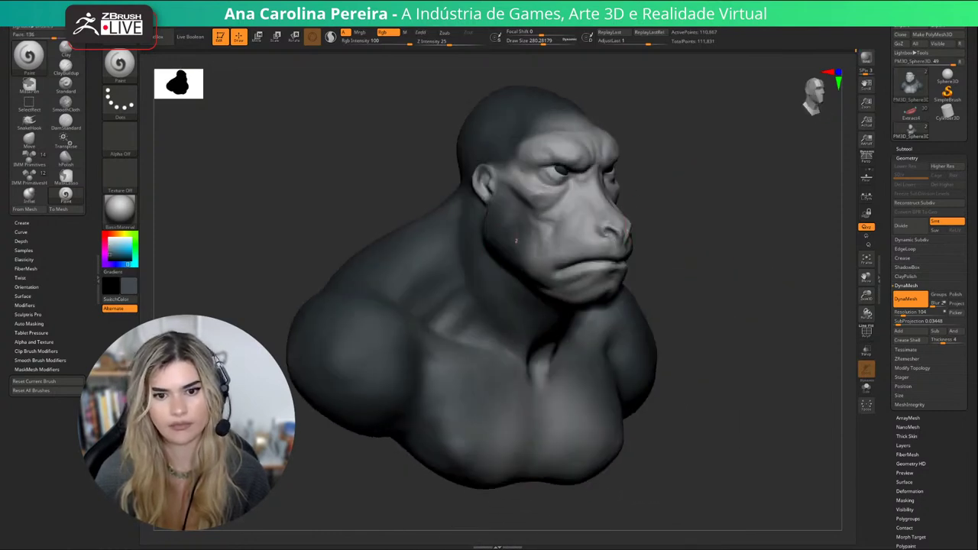
right_click_drag(516, 241, 584, 243)
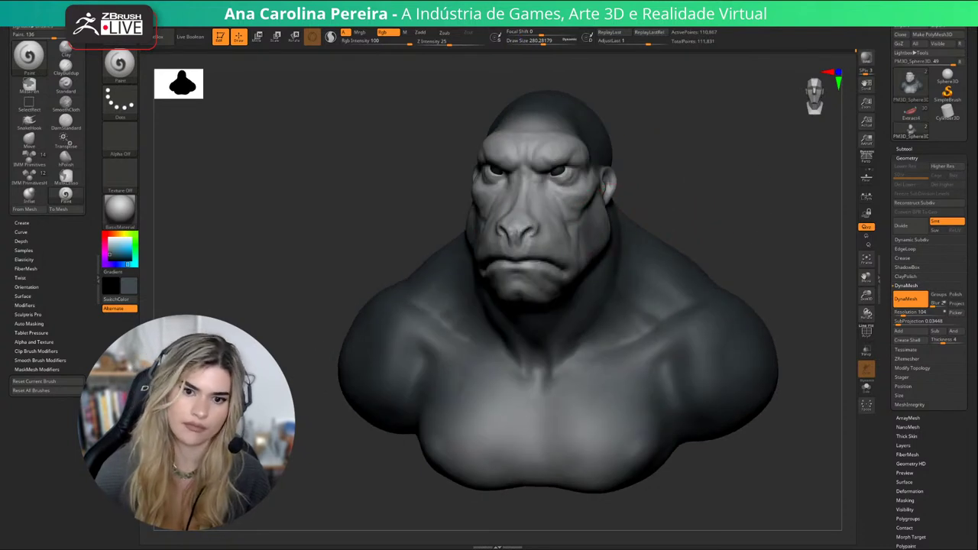
left_click_drag(650, 213, 504, 218)
left_click_drag(618, 235, 622, 205)
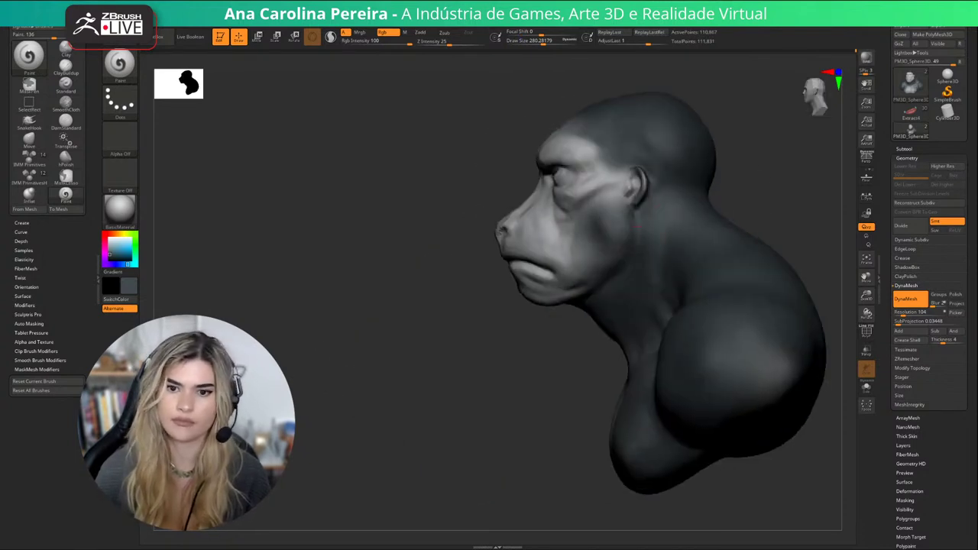
mouse_move(722, 165)
left_mouse_down()
mouse_move(711, 199)
mouse_move(797, 220)
left_mouse_up()
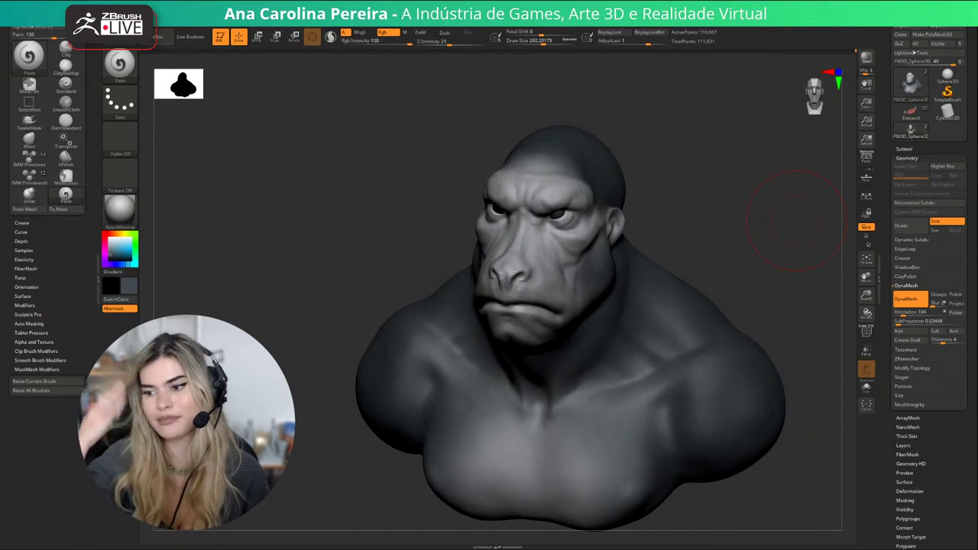
left_click_drag(796, 220, 750, 218, "alt")
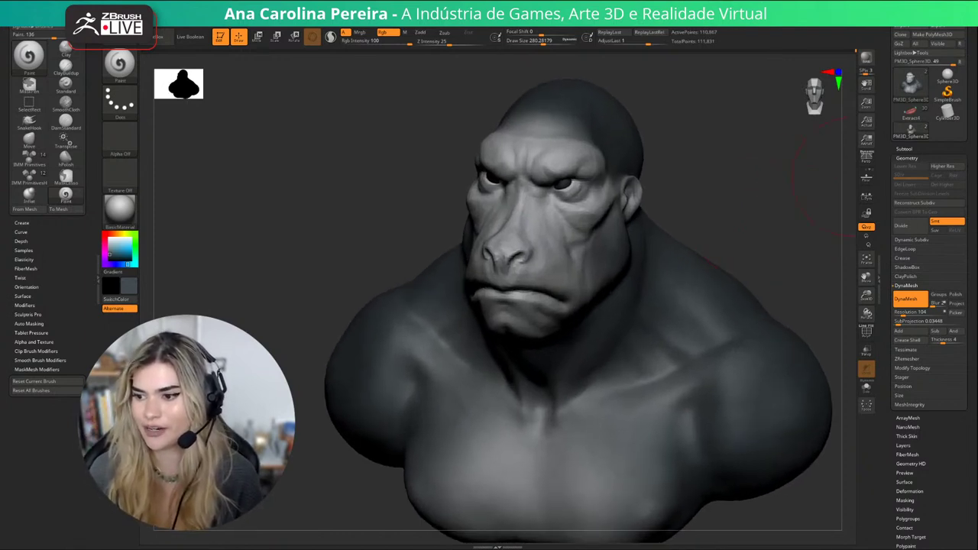
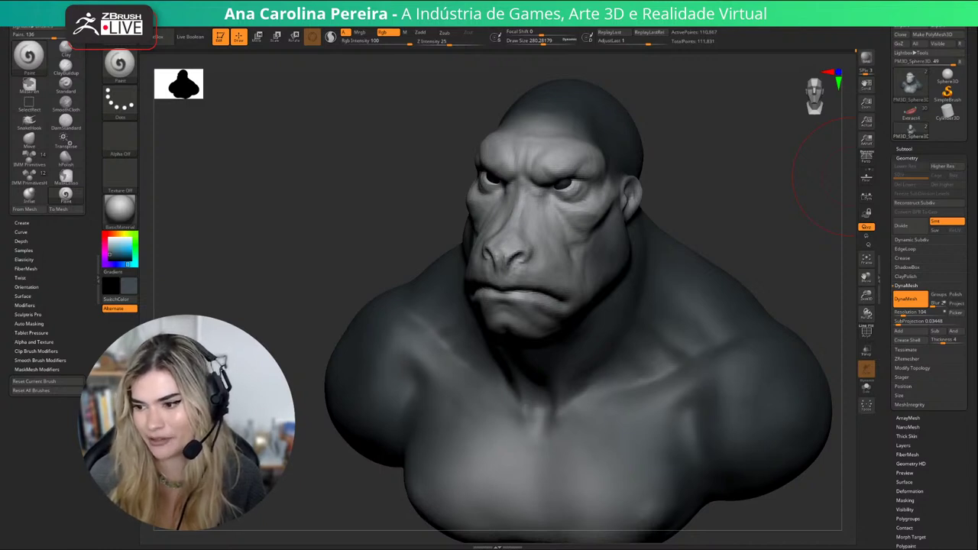
Refine the dark edge along the cheek and jaw below the ear at a draw size of about 187.
mouse_move(824, 177)
left_mouse_down()
mouse_move(757, 260)
mouse_move(809, 344)
left_mouse_up()
left_click_drag(763, 175, 819, 191)
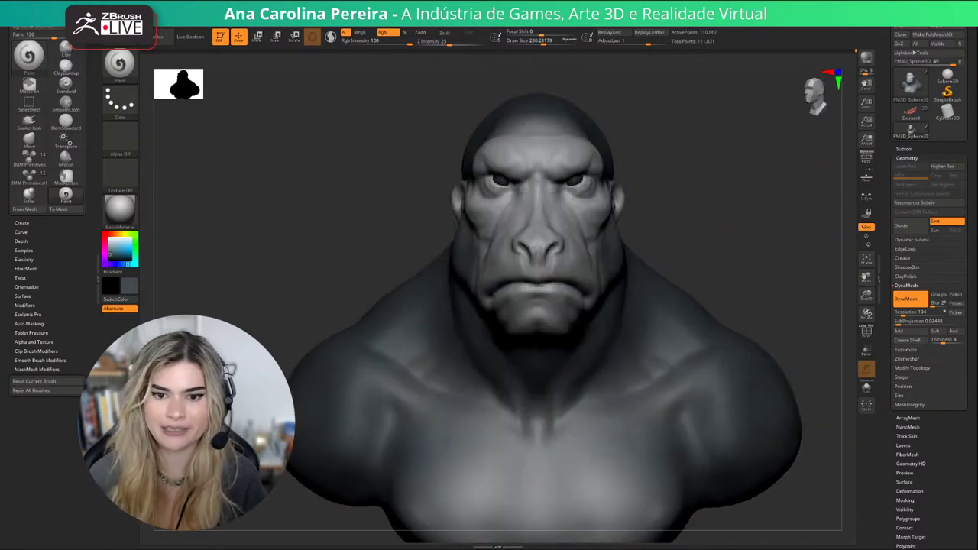
left_click_drag(688, 229, 806, 237)
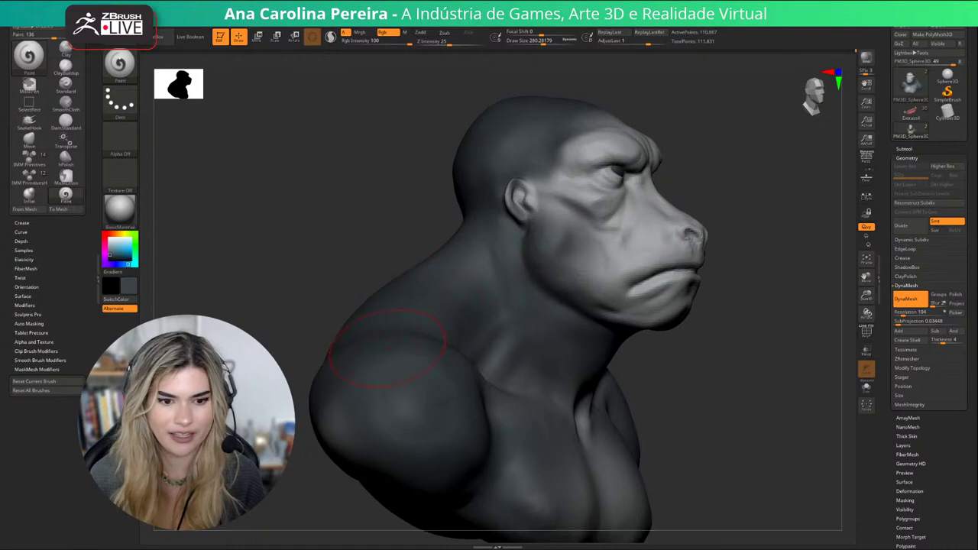
key("space")
left_click_drag(483, 303, 475, 303)
left_click_drag(397, 214, 348, 218)
mouse_move(499, 221)
left_mouse_down()
mouse_move(501, 268)
mouse_move(550, 290)
left_mouse_up()
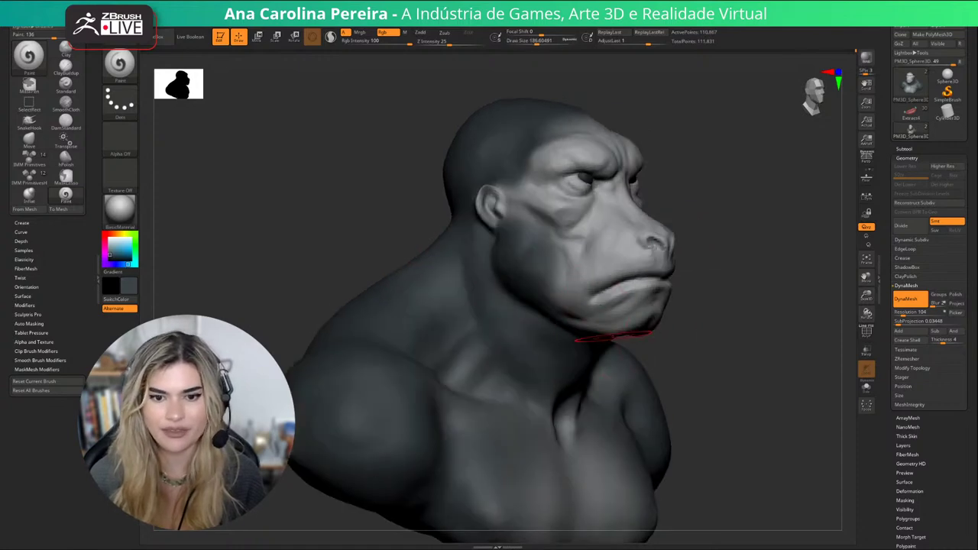
Examine the painted bust from the front at different distances to judge the light and dark skin areas.
left_click_drag(745, 329, 659, 299)
mouse_move(703, 263)
right_mouse_down()
mouse_move(656, 229)
mouse_move(737, 250)
mouse_move(669, 245)
mouse_move(702, 283)
mouse_move(696, 224)
right_mouse_up()
right_click(648, 275)
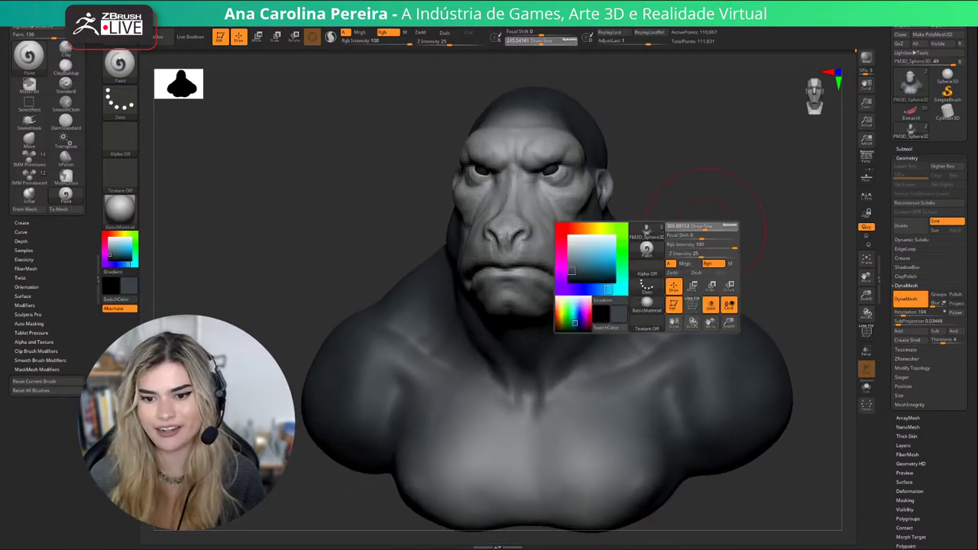
right_click_drag(734, 392, 726, 332, "ctrl")
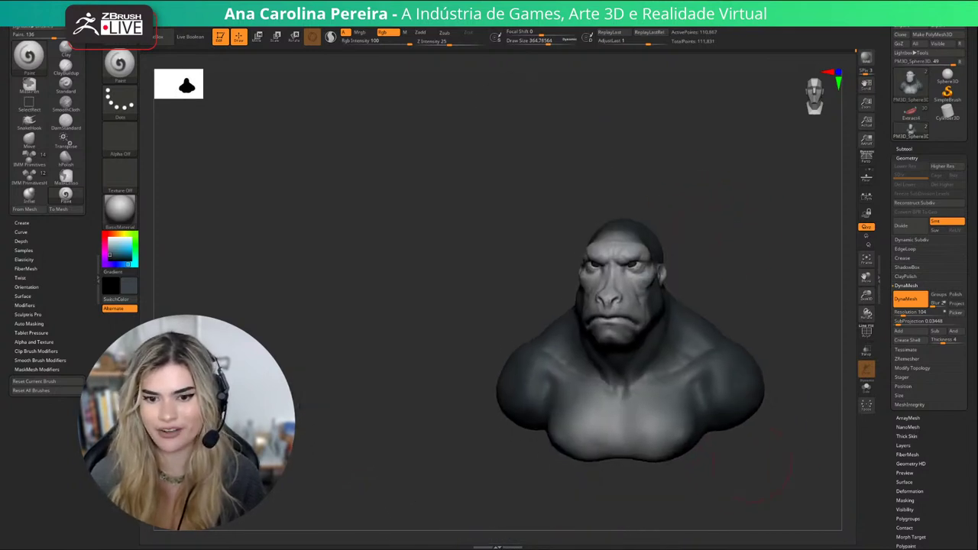
key("f")
mouse_move(726, 206)
right_mouse_down("alt")
mouse_move(746, 236)
mouse_move(738, 263)
right_mouse_up("alt")
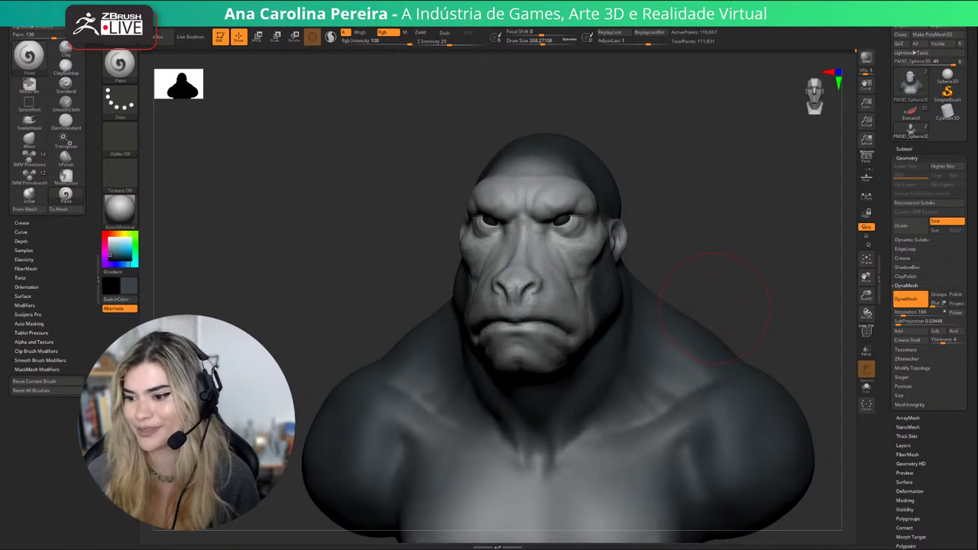
mouse_move(736, 258)
left_mouse_down()
mouse_move(753, 257)
mouse_move(734, 279)
mouse_move(738, 224)
left_mouse_up()
key("space")
left_click(732, 232)
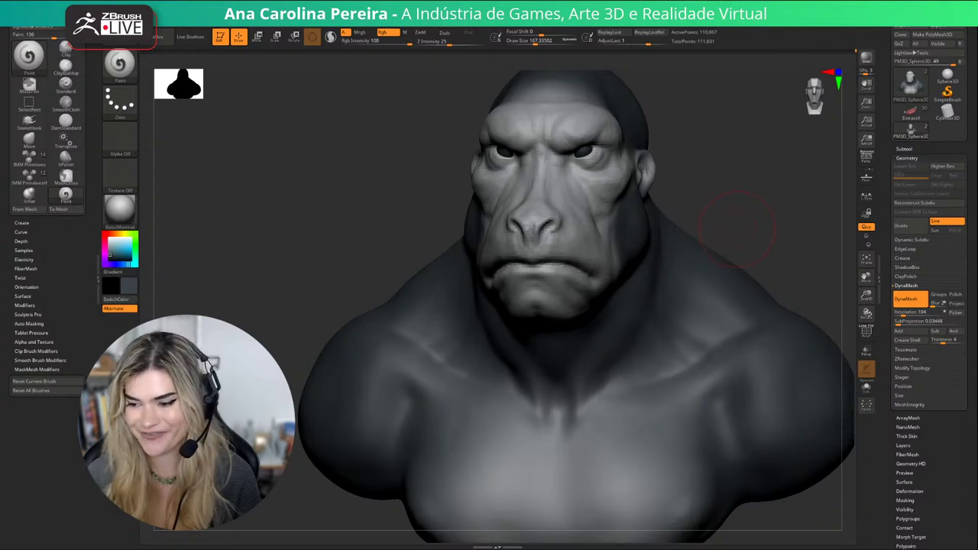
left_click_drag(742, 230, 585, 164)
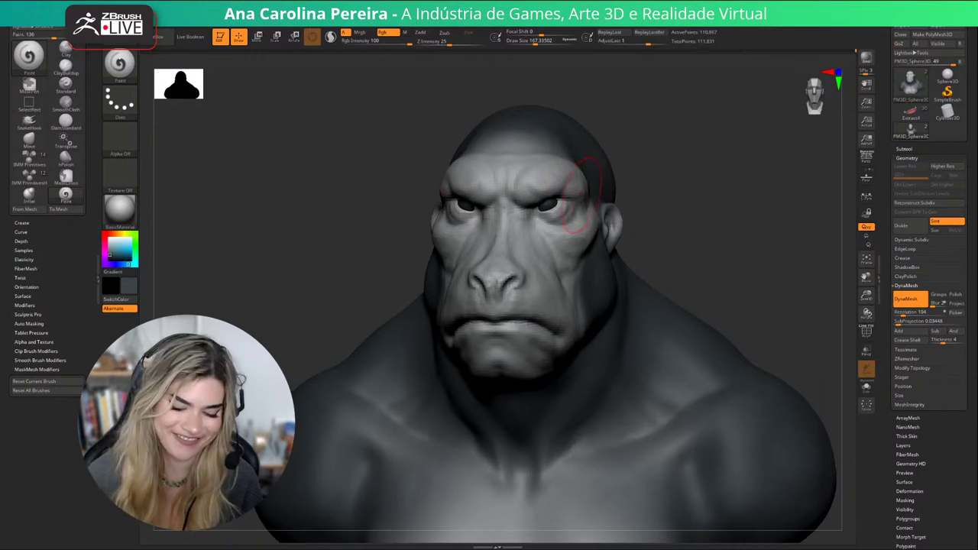
Build up the forehead above the brows with the ClayBuildup brush at draw sizes of about 97 to 149.
key("b")
key("b")
key("space")
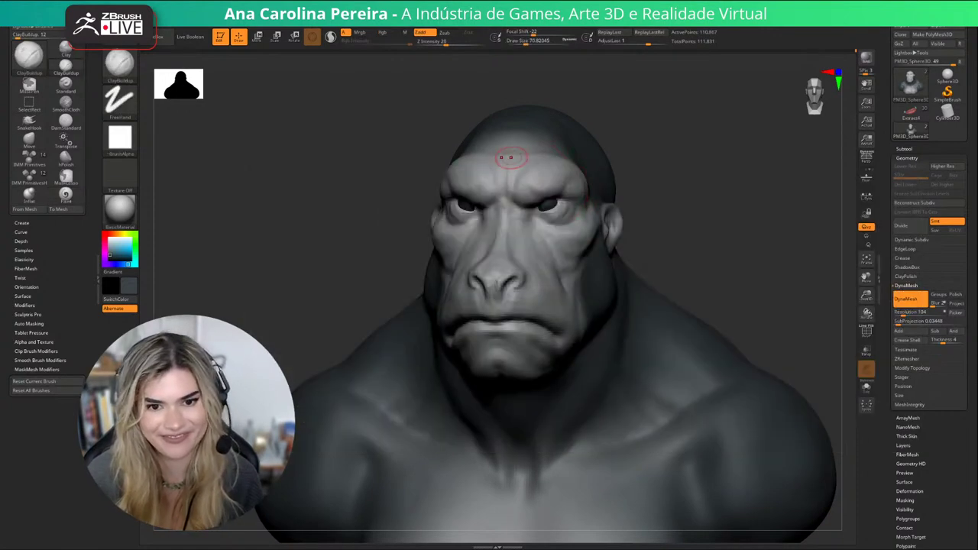
key("]")
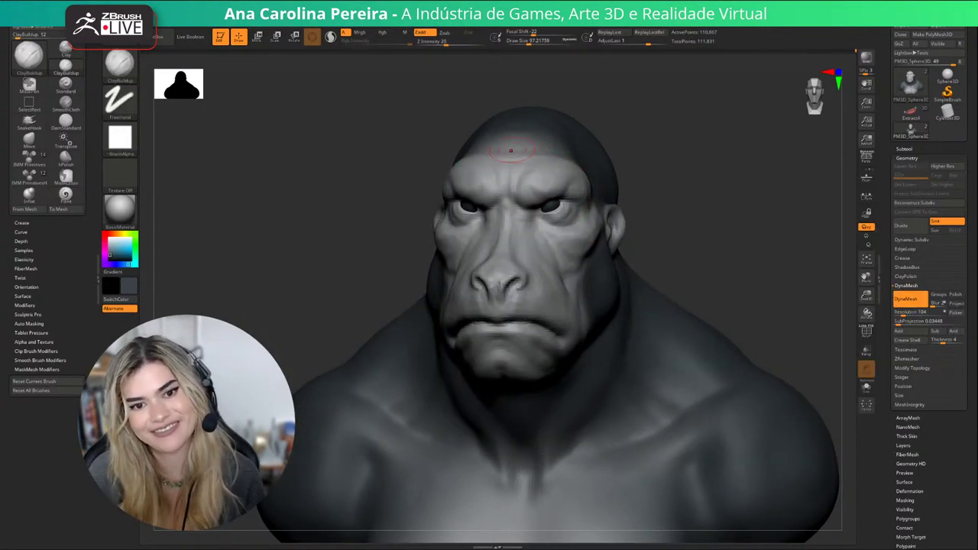
key("]")
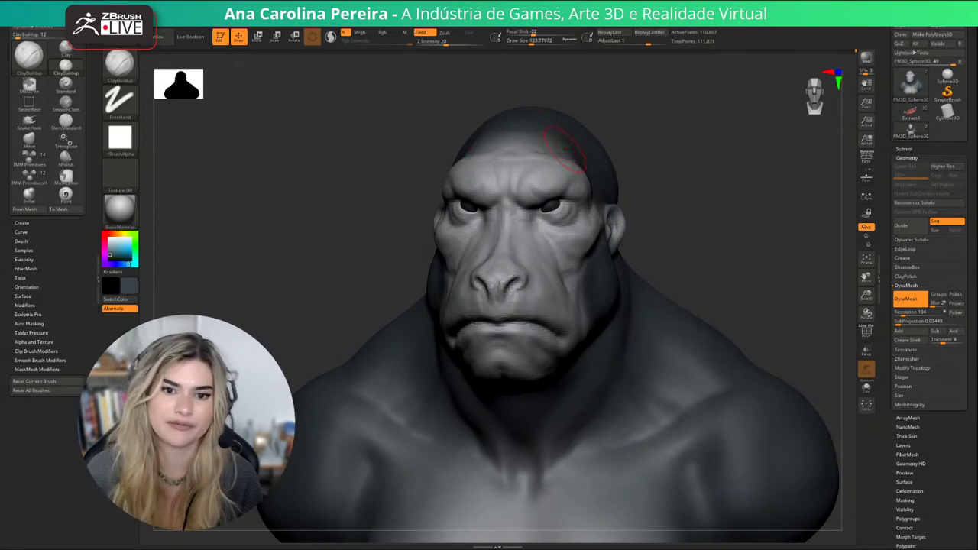
right_click_drag(603, 191, 528, 191)
key("]")
mouse_move(594, 175)
left_mouse_down()
mouse_move(595, 190)
mouse_move(655, 163)
mouse_move(634, 167)
mouse_move(676, 176)
mouse_move(661, 192)
mouse_move(667, 215)
left_mouse_up()
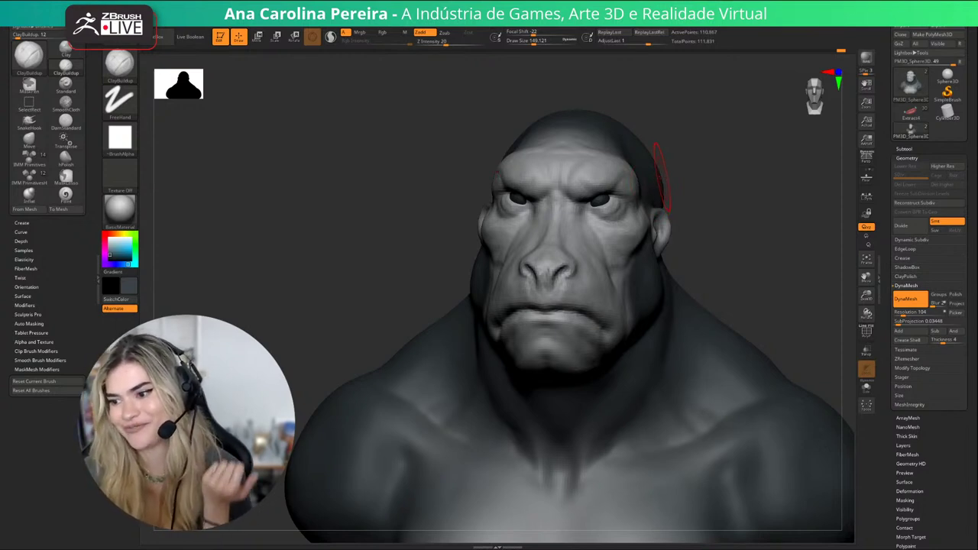
Switch to the reference image board and examine the mandrill face and the roaring Gugwe creature up close.
left_click_drag(752, 229, 694, 173)
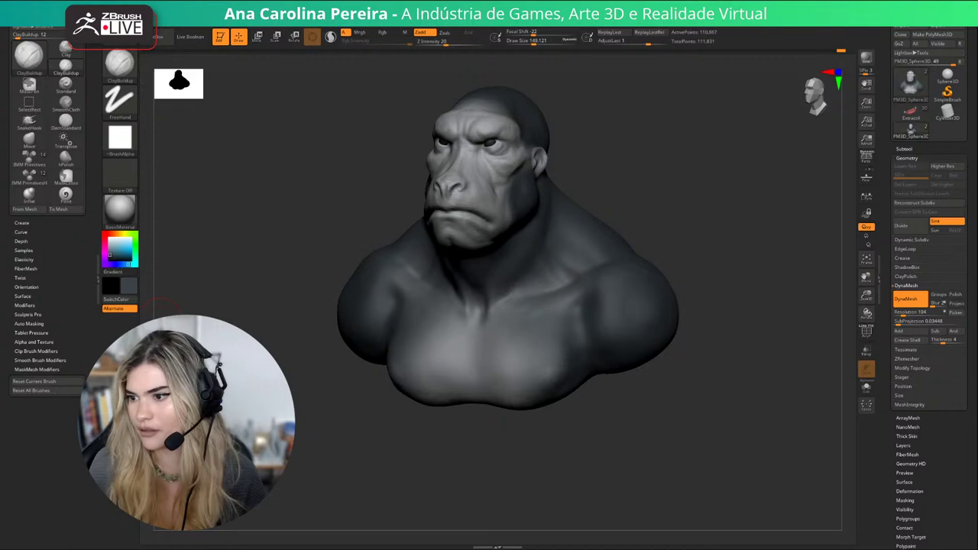
key("alt+Tab")
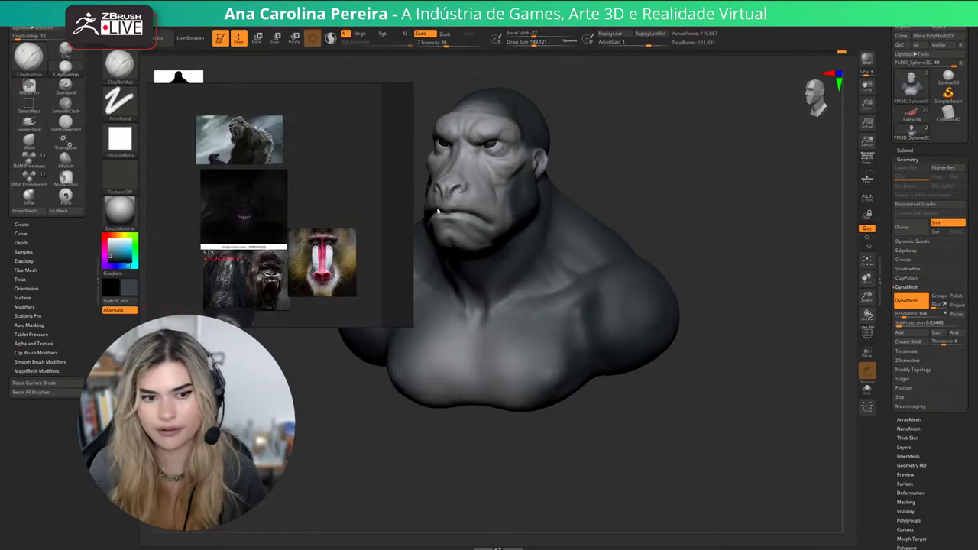
scroll(344, 261, "up", 4)
middle_click_drag(336, 280, 371, 204)
scroll(371, 205, "up", 3)
scroll(351, 201, "down", 4)
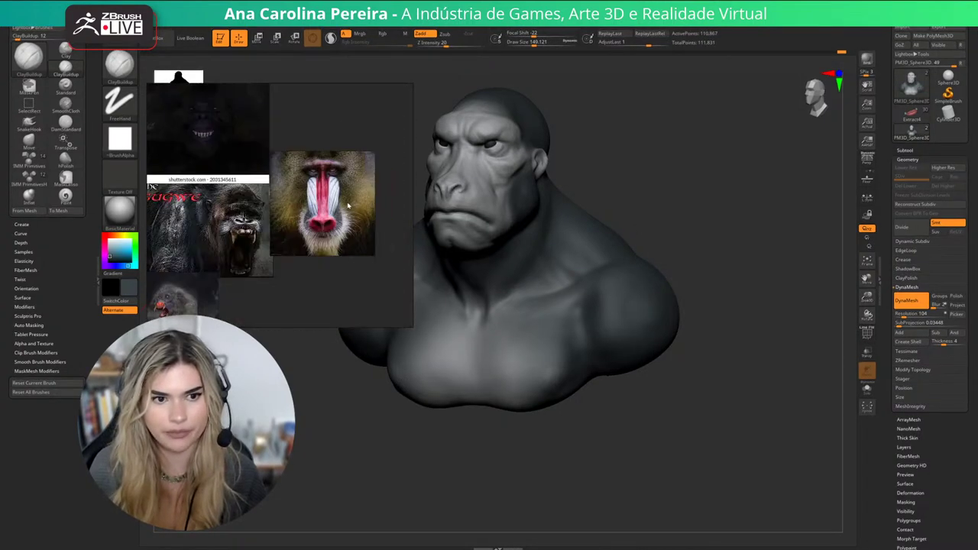
scroll(322, 229, "up", 4)
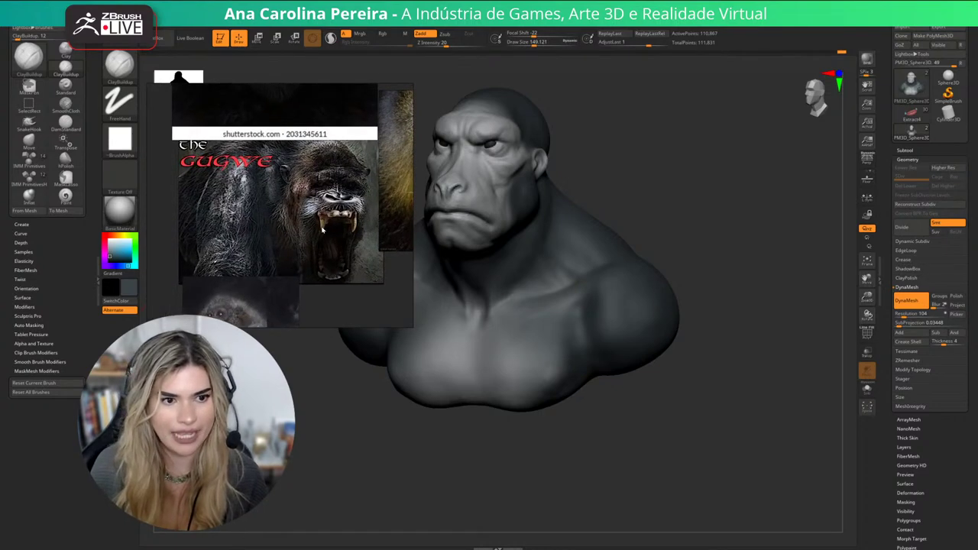
Examine the red-muzzled baboon creature, the grinning dark gorilla and the shaggy fanged ape on the reference image board.
scroll(322, 229, "down", 4)
scroll(280, 263, "up", 5)
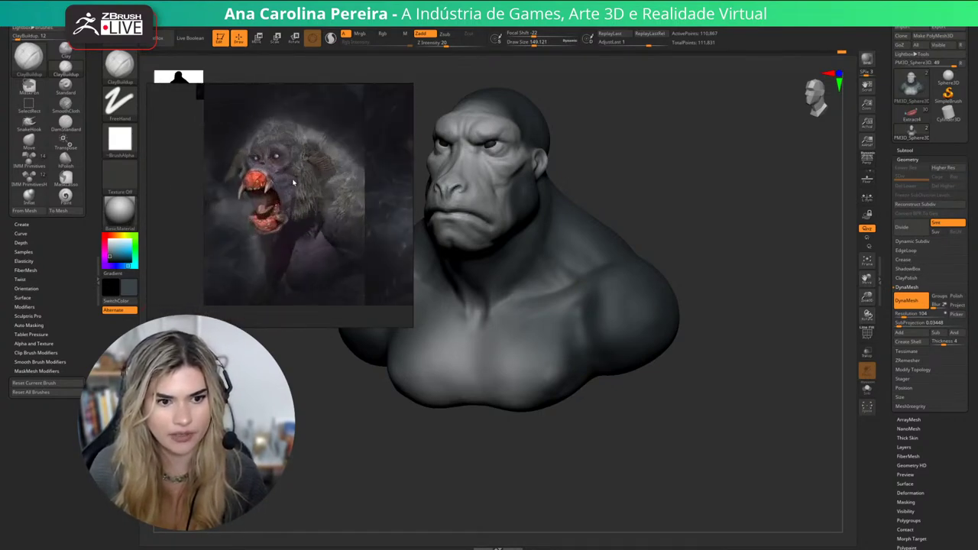
scroll(291, 188, "up", 1)
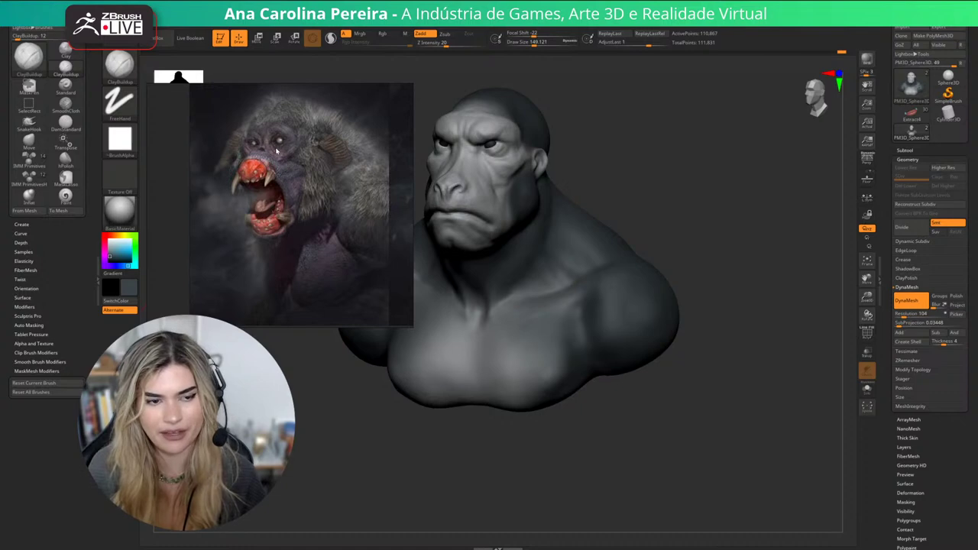
left_click_drag(304, 141, 288, 164)
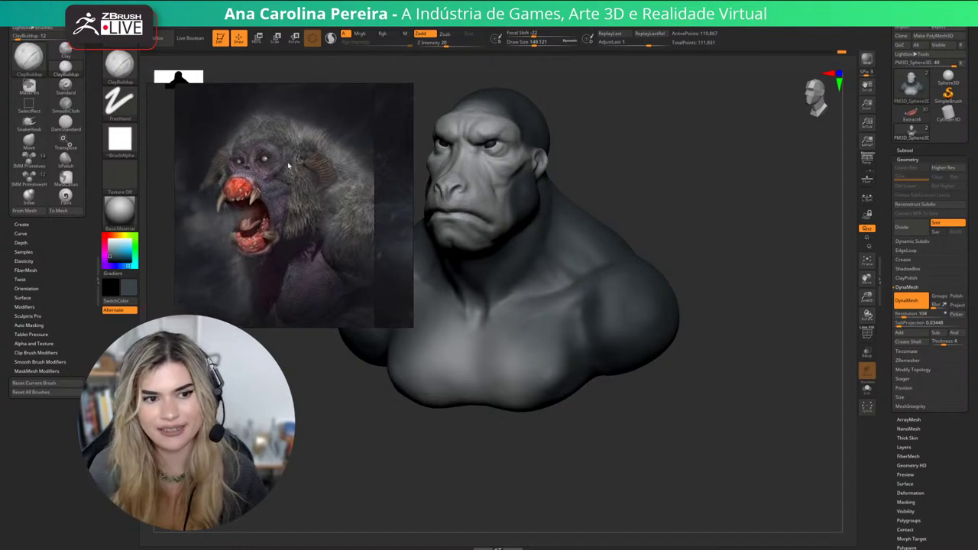
scroll(280, 187, "down", 3)
middle_click_drag(277, 193, 277, 299)
middle_click_drag(298, 132, 287, 294)
middle_click_drag(293, 174, 268, 257)
scroll(285, 198, "up", 1)
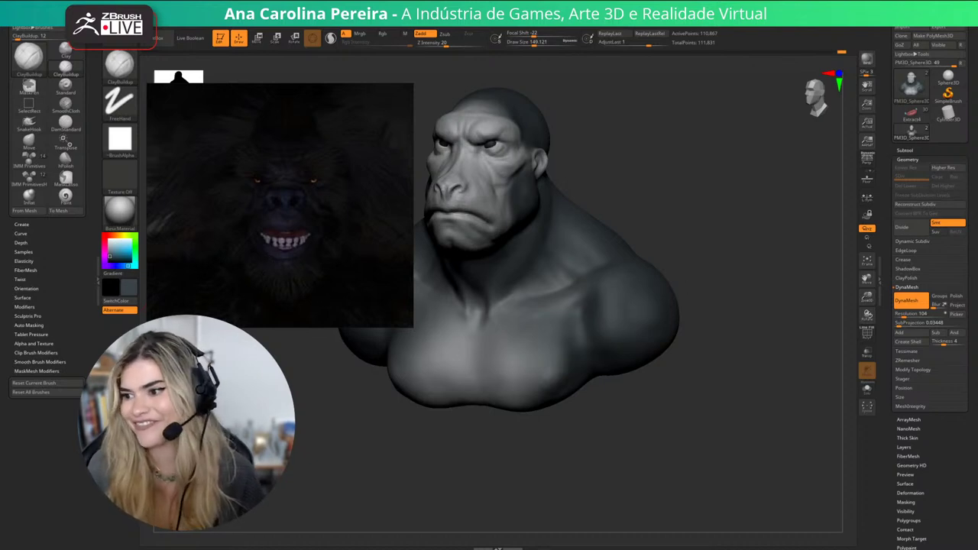
left_click(164, 333)
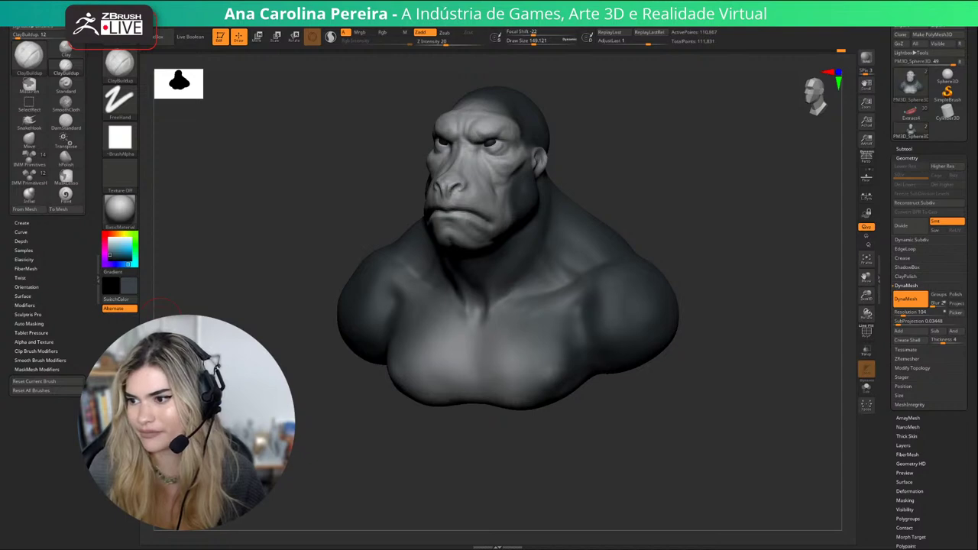
key("alt+Tab")
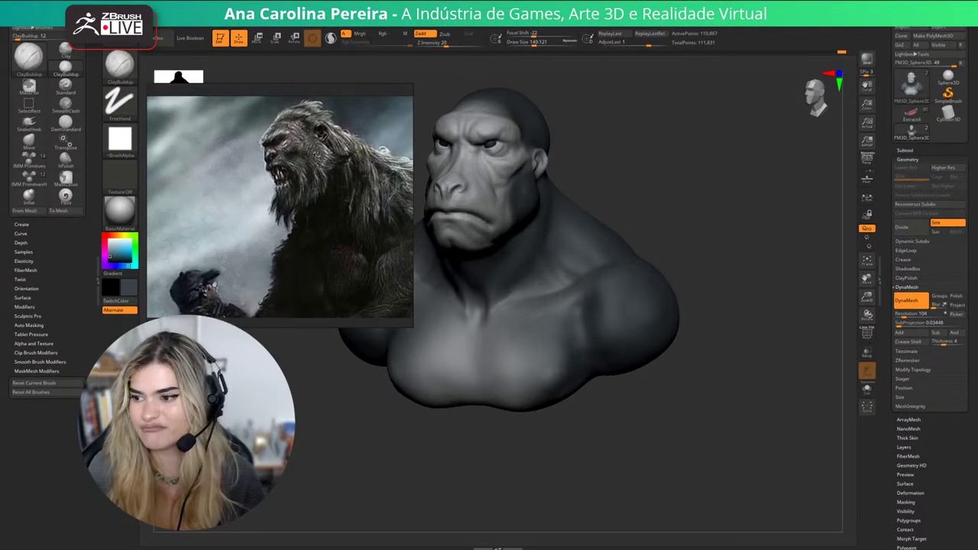
key("alt+Tab")
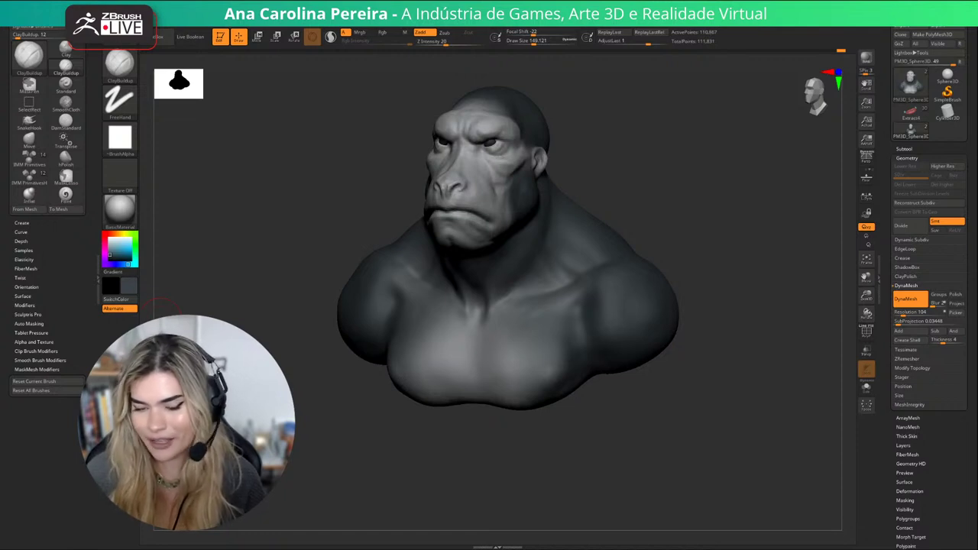
Sculpt fur-like ClayBuildup strokes down the sides of the neck below the jaw at a draw size of about 149.
left_click_drag(160, 317, 237, 319)
left_click_drag(690, 398, 765, 429, "alt")
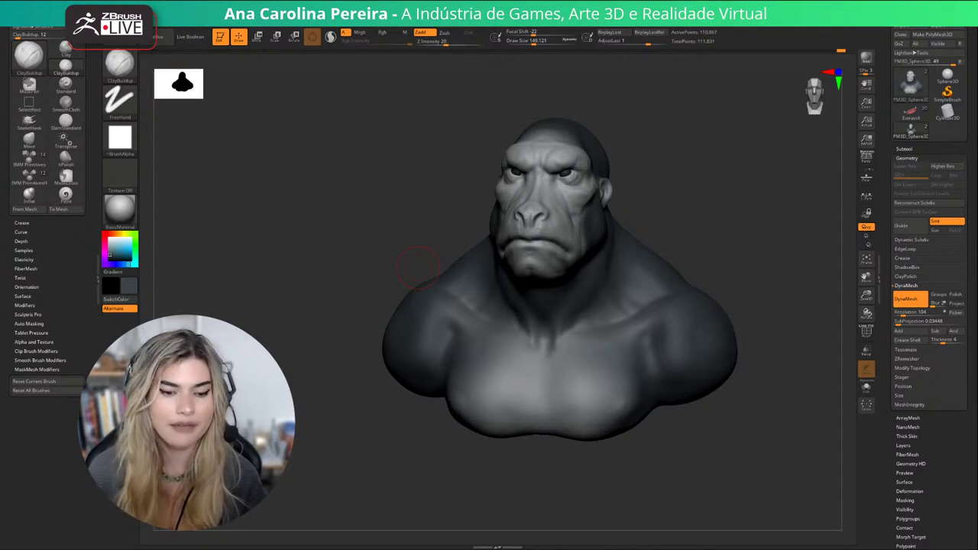
left_click_drag(418, 266, 512, 480)
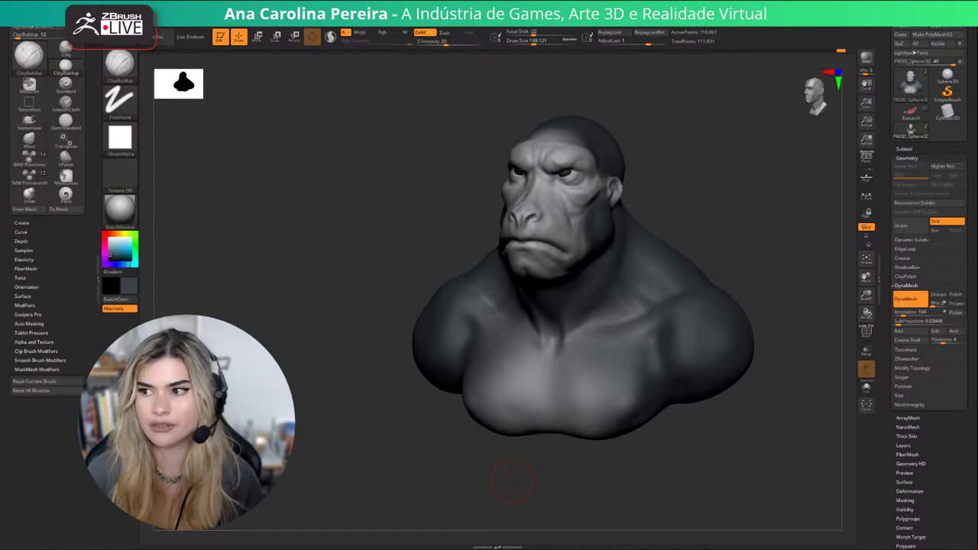
mouse_move(668, 201)
left_mouse_down()
mouse_move(752, 157)
mouse_move(748, 222)
mouse_move(730, 218)
left_mouse_up()
key("b")
key("space")
left_click_drag(606, 237, 595, 237)
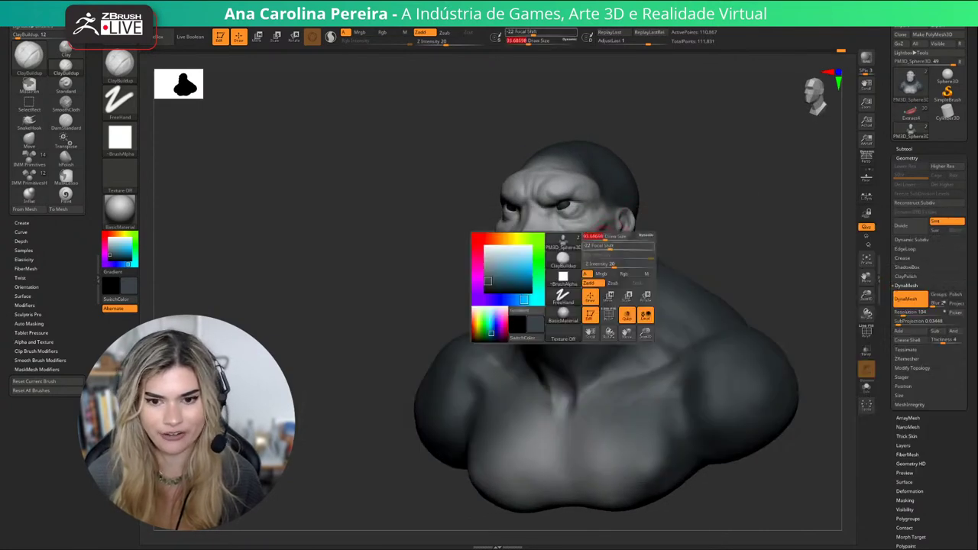
left_click_drag(700, 222, 726, 222)
key("space")
left_click_drag(585, 308, 595, 307)
left_click_drag(734, 229, 700, 233)
mouse_move(344, 229)
left_mouse_down()
mouse_move(490, 236)
mouse_move(530, 287)
mouse_move(519, 245)
left_mouse_up()
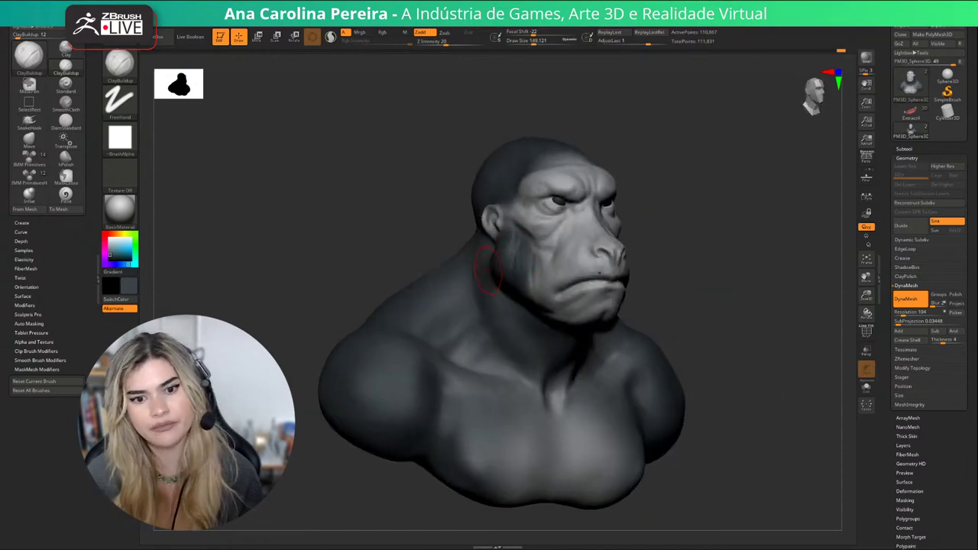
left_click_drag(757, 302, 623, 307)
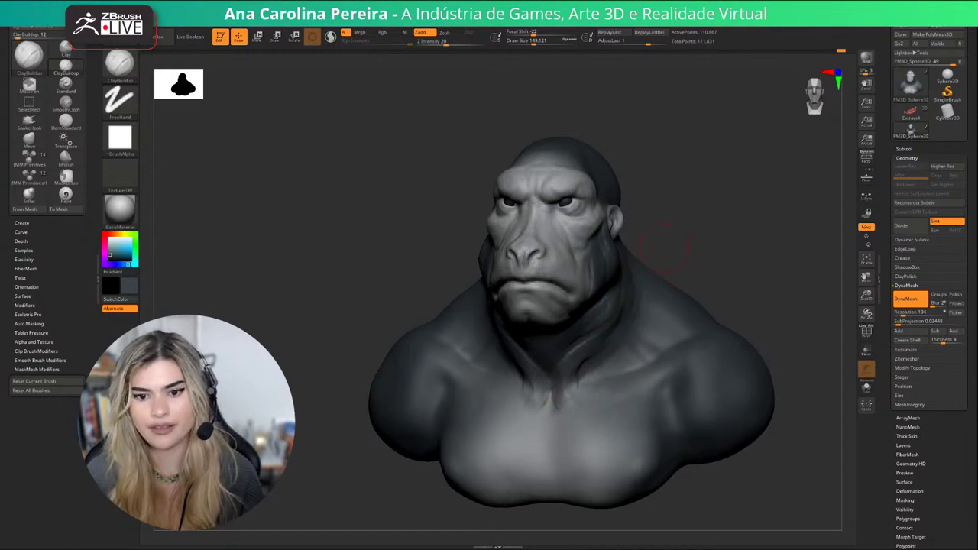
Build up fur-like clumps over the shoulders and outer chest creases with ClayBuildup at a draw size of about 234.
left_click_drag(663, 244, 652, 324)
key("space")
left_click_drag(697, 243, 711, 226, "alt")
mouse_move(717, 364)
left_mouse_down()
mouse_move(733, 406)
mouse_move(739, 372)
left_mouse_up()
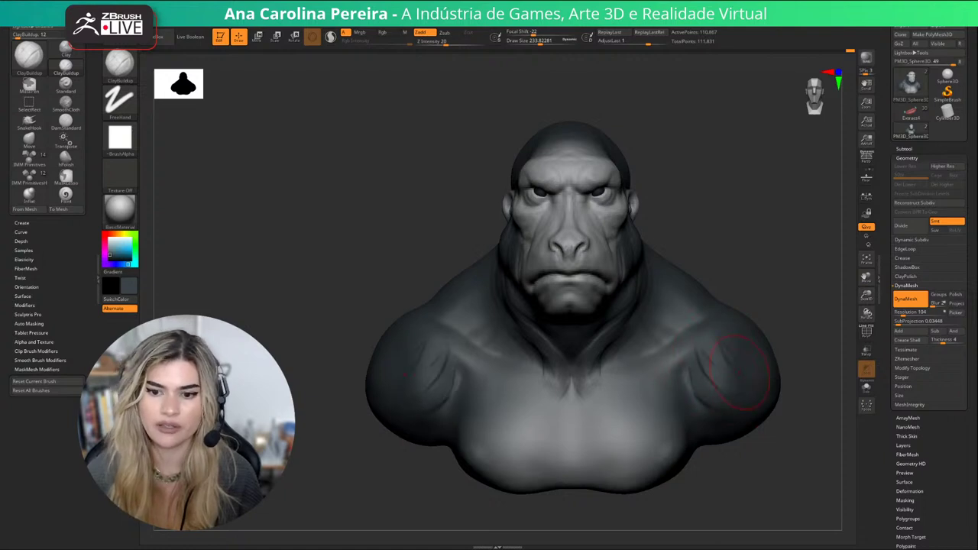
mouse_move(730, 321)
left_mouse_down()
mouse_move(750, 340)
mouse_move(722, 354)
mouse_move(769, 373)
left_mouse_up()
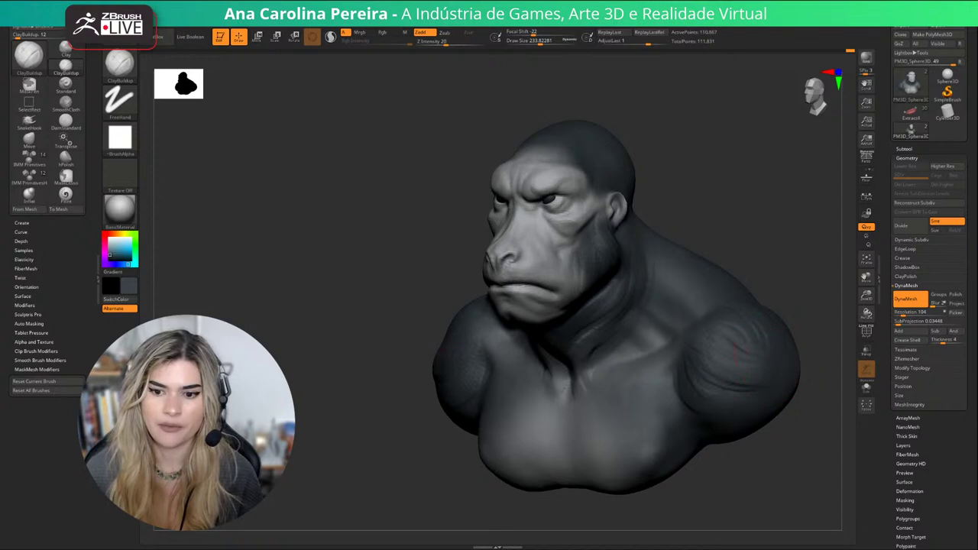
right_click_drag(673, 390, 701, 393)
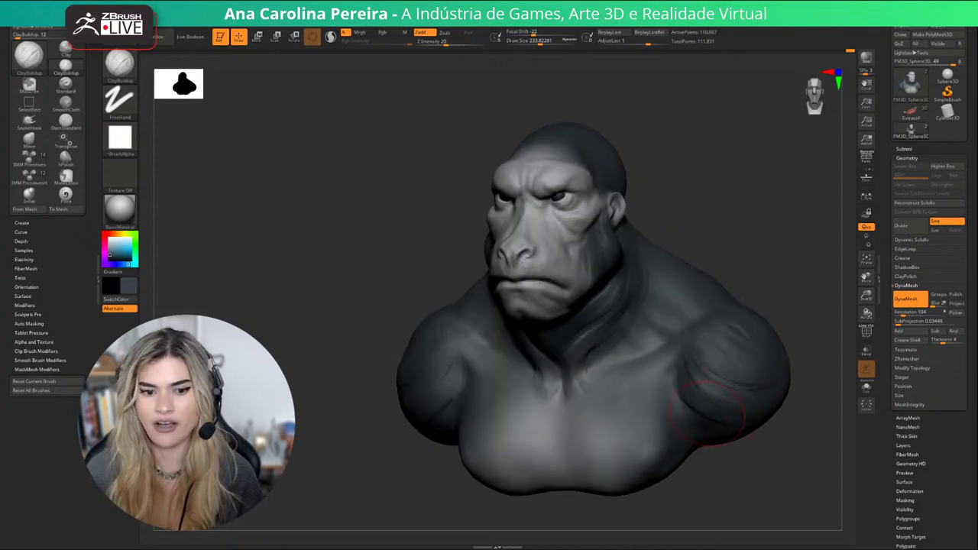
left_click_drag(707, 414, 688, 411)
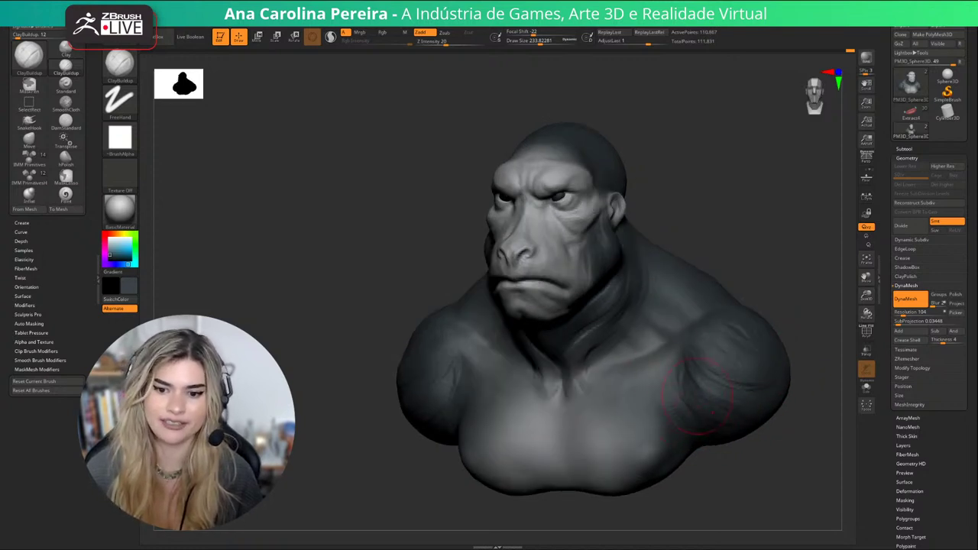
mouse_move(676, 459)
left_mouse_down()
mouse_move(707, 466)
mouse_move(689, 466)
left_mouse_up()
Add fur strokes across the trapezius and upper shoulders with ClayBuildup at draw sizes of about 116 to 182.
left_click_drag(704, 231, 712, 250, "alt")
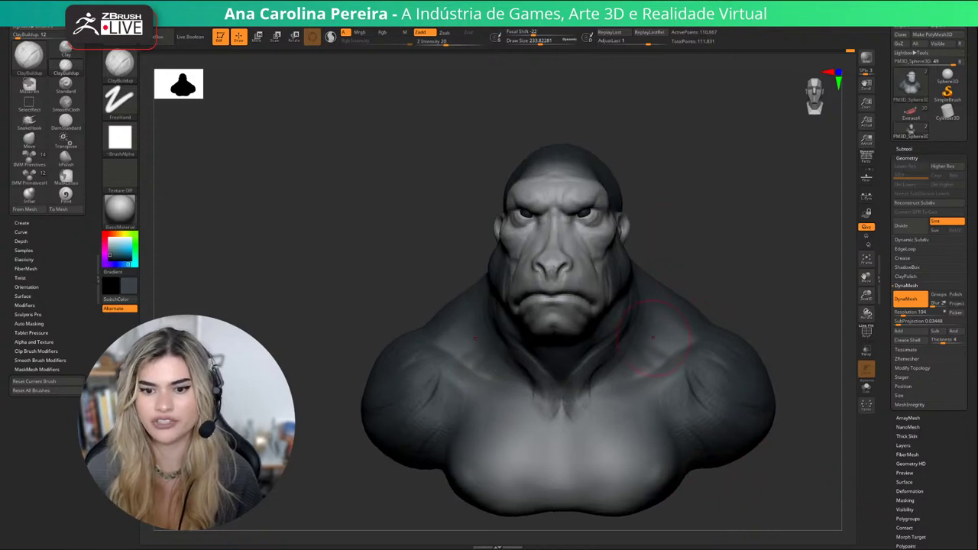
left_click_drag(667, 348, 659, 355)
right_click(668, 325)
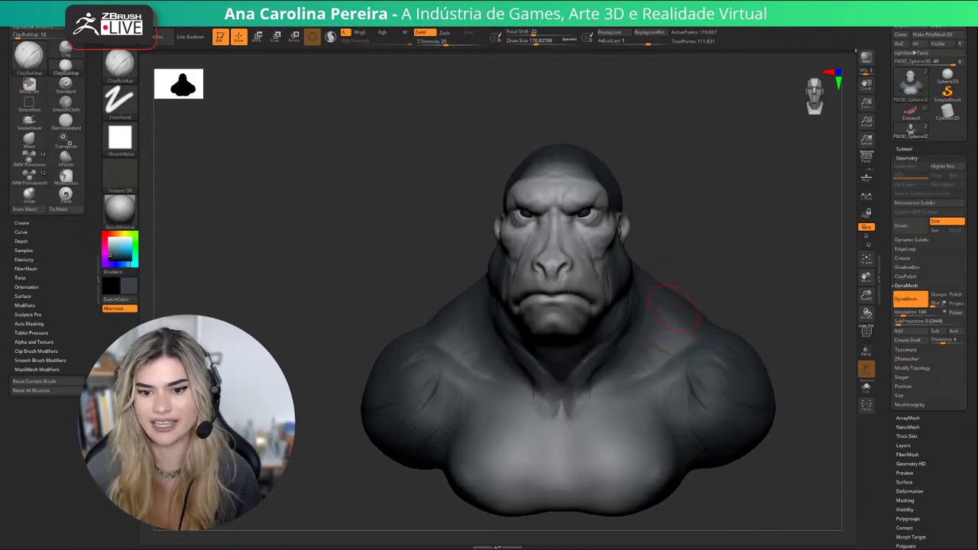
right_click_drag(695, 278, 667, 273)
right_click(661, 308)
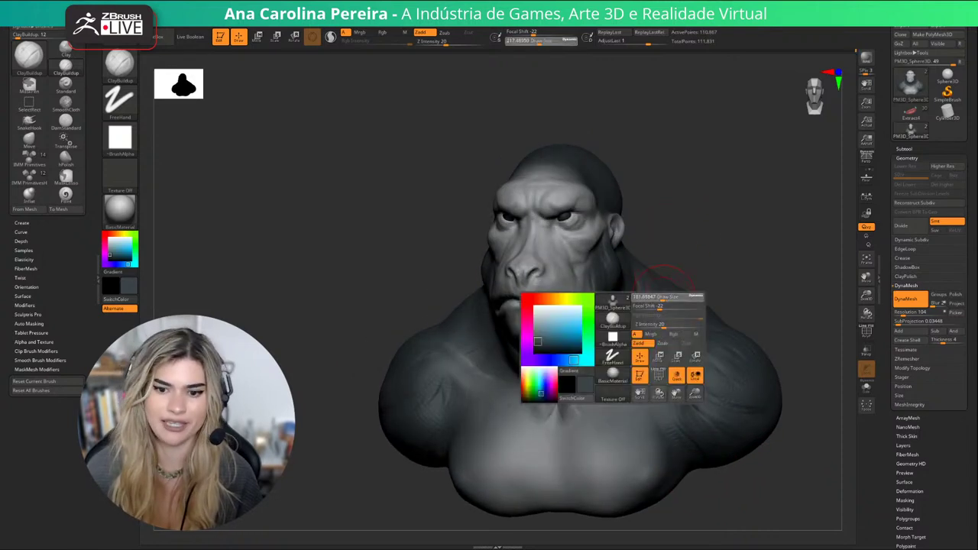
left_click_drag(667, 304, 658, 305)
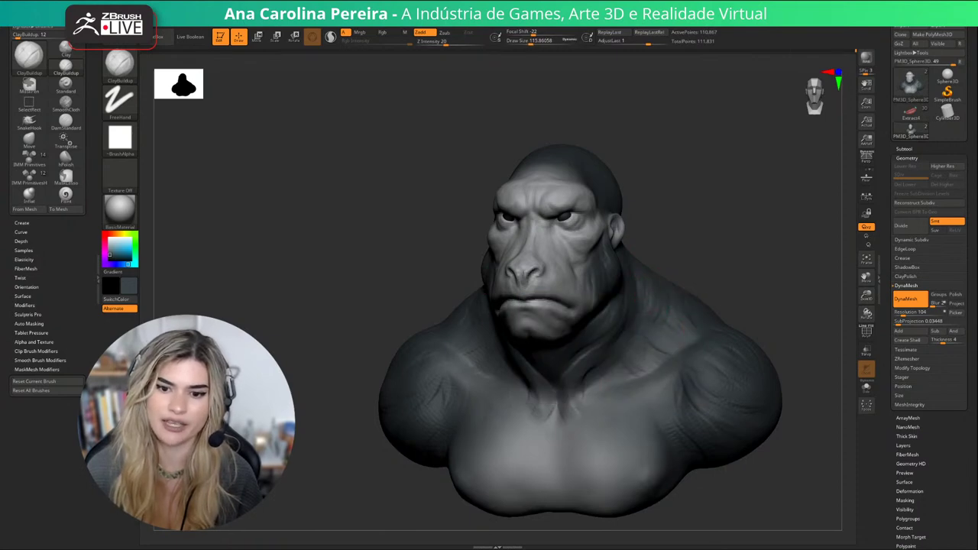
right_click_drag(683, 293, 715, 275, "shift")
mouse_move(676, 305)
left_mouse_down()
mouse_move(661, 312)
mouse_move(682, 330)
left_mouse_up()
mouse_move(685, 310)
right_mouse_down()
mouse_move(719, 321)
mouse_move(757, 315)
mouse_move(707, 320)
mouse_move(653, 292)
right_mouse_up()
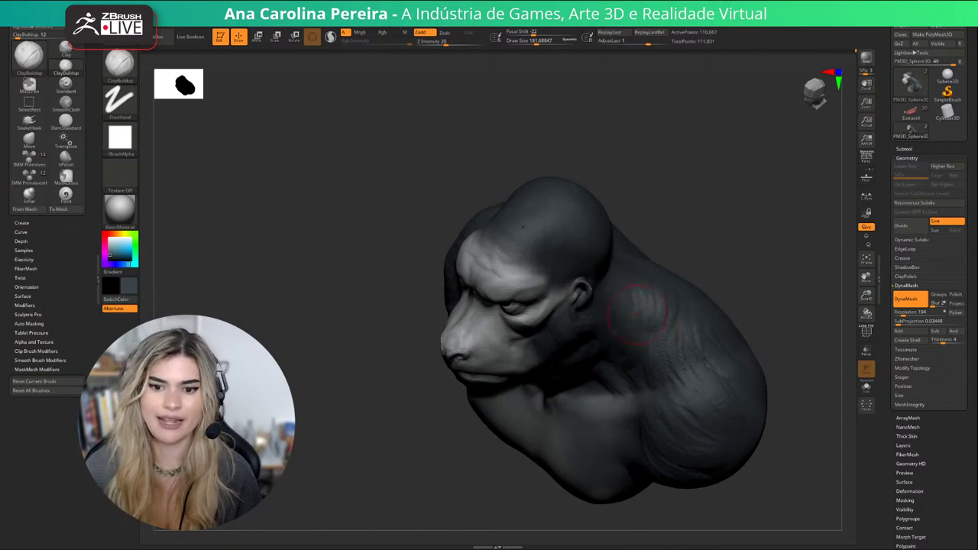
Extend the fur strokes over the upper back and behind the ear at a draw size of about 149.
mouse_move(664, 337)
right_mouse_down("shift")
mouse_move(733, 210)
mouse_move(753, 222)
mouse_move(730, 215)
mouse_move(798, 217)
right_mouse_up("shift")
key("space")
left_click_drag(516, 247, 564, 268)
key("space")
key("space")
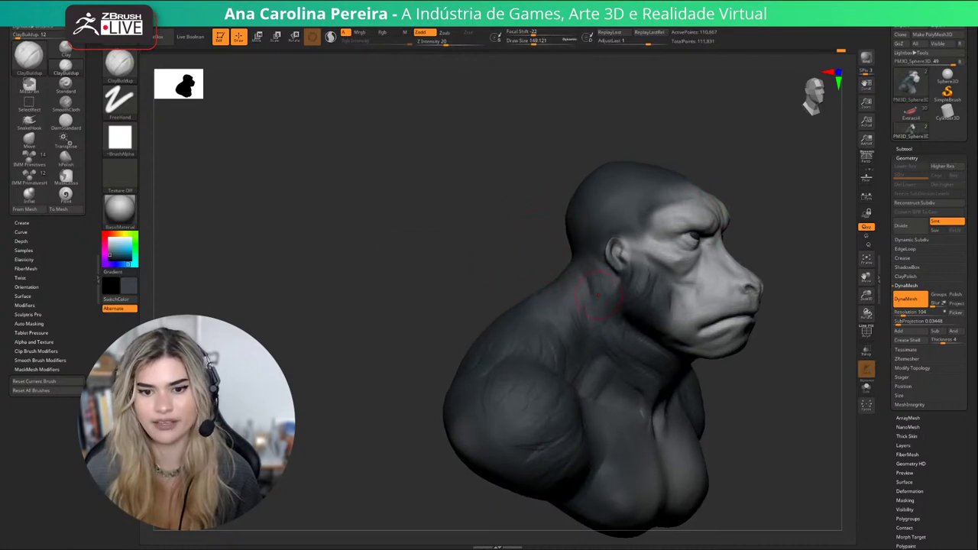
Sculpt fur strokes along the collarbones and the upper edge of the chest at a draw size of about 149.
right_click_drag(764, 149, 699, 136, "shift")
right_click_drag(787, 176, 702, 237, "alt")
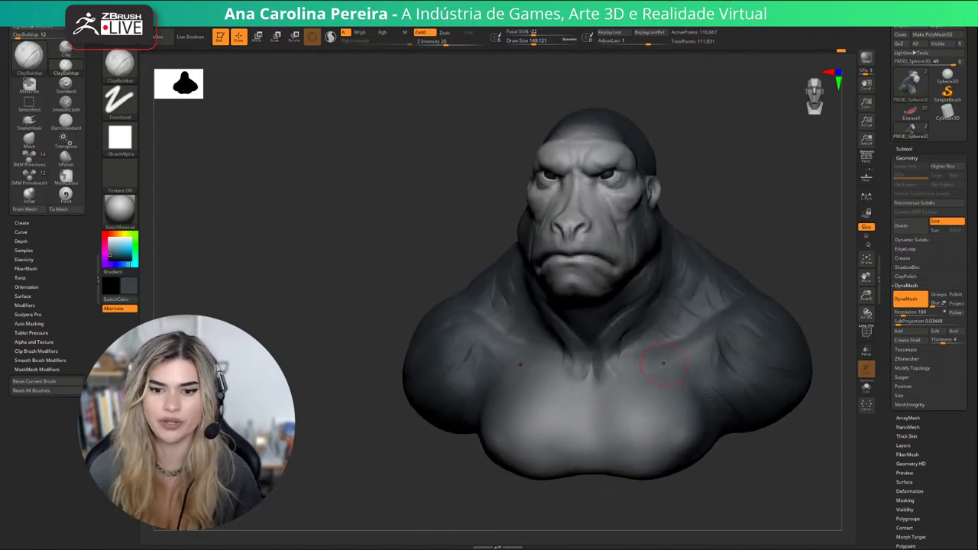
key("ctrl")
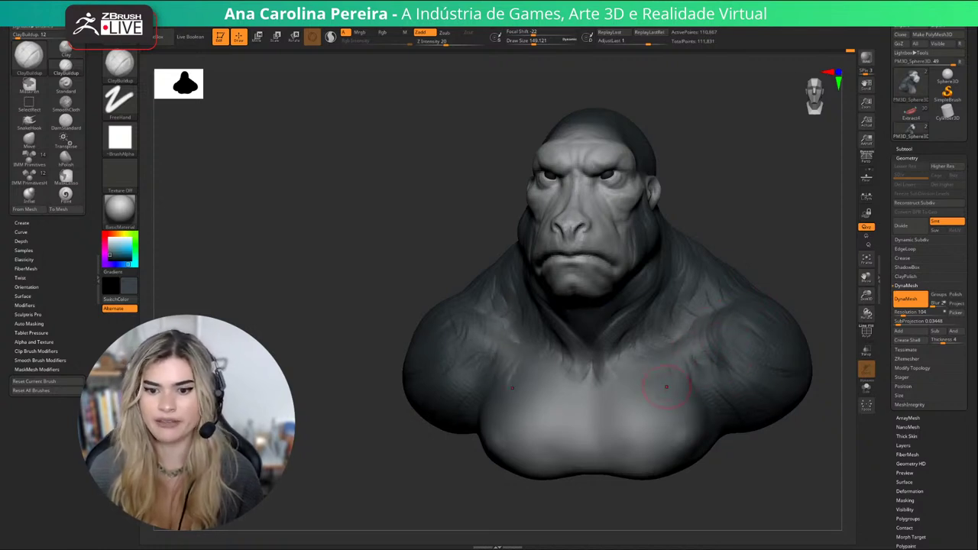
mouse_move(708, 489)
left_mouse_down()
mouse_move(730, 491)
mouse_move(727, 436)
mouse_move(705, 505)
mouse_move(745, 500)
mouse_move(703, 497)
left_mouse_up()
left_click_drag(703, 496, 707, 521, "alt")
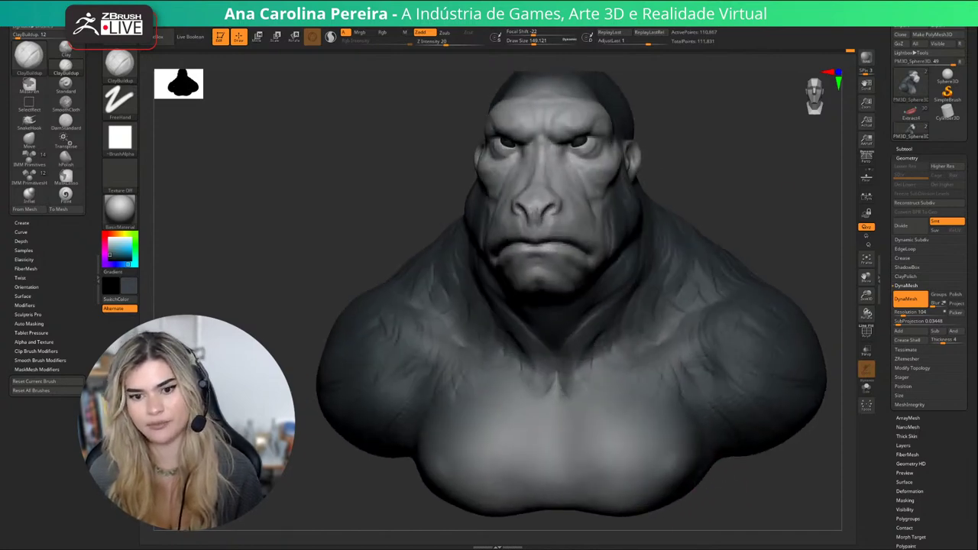
left_click_drag(734, 485, 718, 520, "alt")
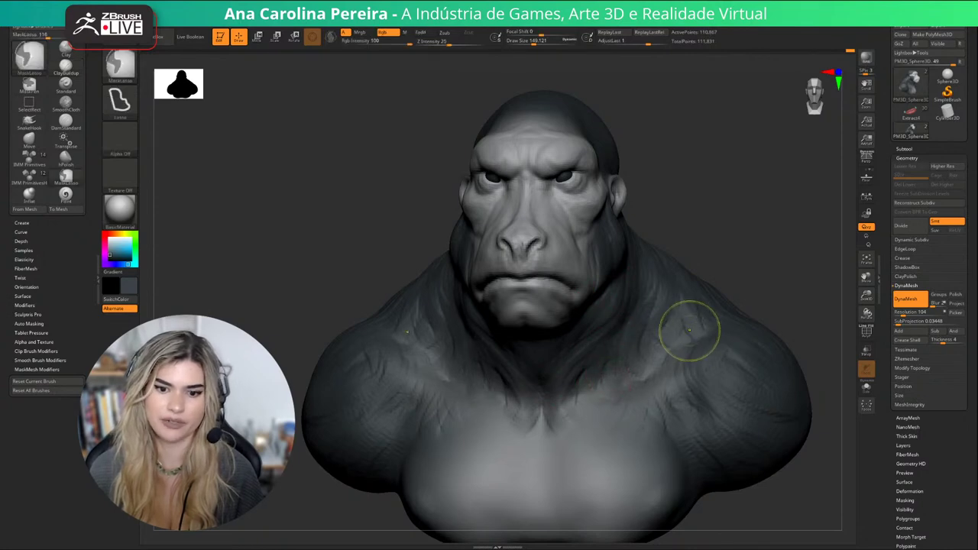
Sculpt fur strokes on the cheeks, temples and hairline with ClayBuildup at draw sizes of about 145 to 120.
mouse_move(711, 187)
left_mouse_down("alt")
mouse_move(750, 214)
mouse_move(745, 279)
mouse_move(715, 281)
left_mouse_up("alt")
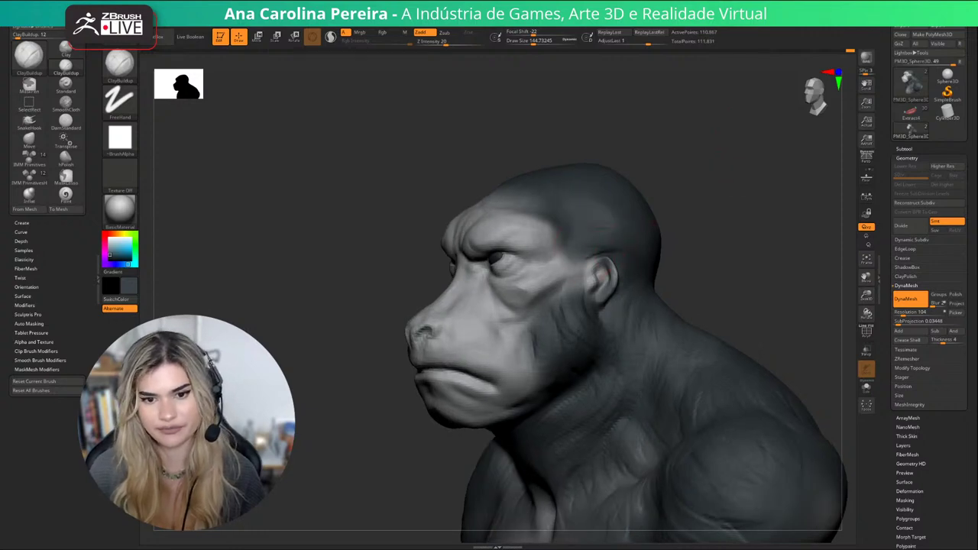
mouse_move(392, 321)
left_mouse_down("shift")
mouse_move(688, 195)
mouse_move(717, 188)
mouse_move(733, 216)
left_mouse_up("shift")
mouse_move(625, 152)
left_mouse_down("alt")
mouse_move(623, 207)
mouse_move(572, 235)
left_mouse_up("alt")
key("space")
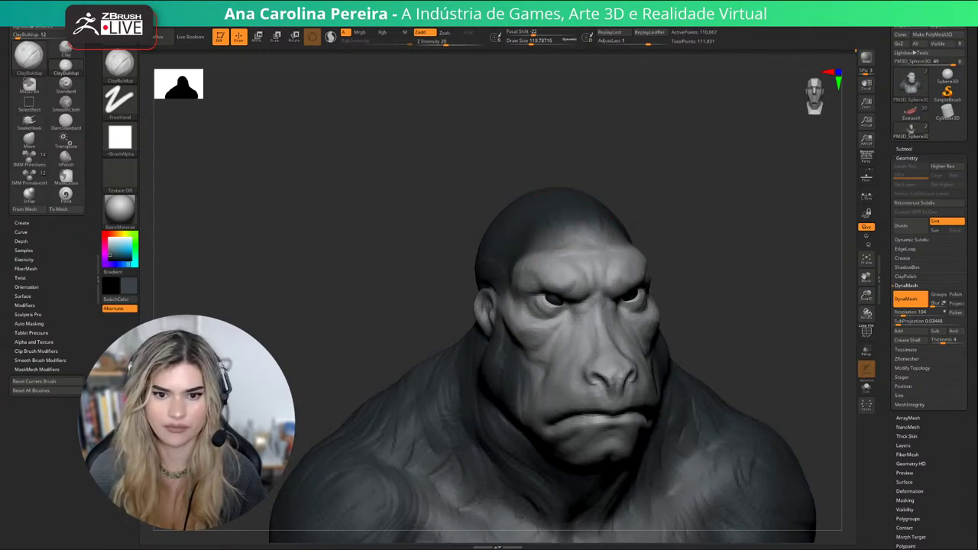
left_click_drag(592, 179, 646, 241)
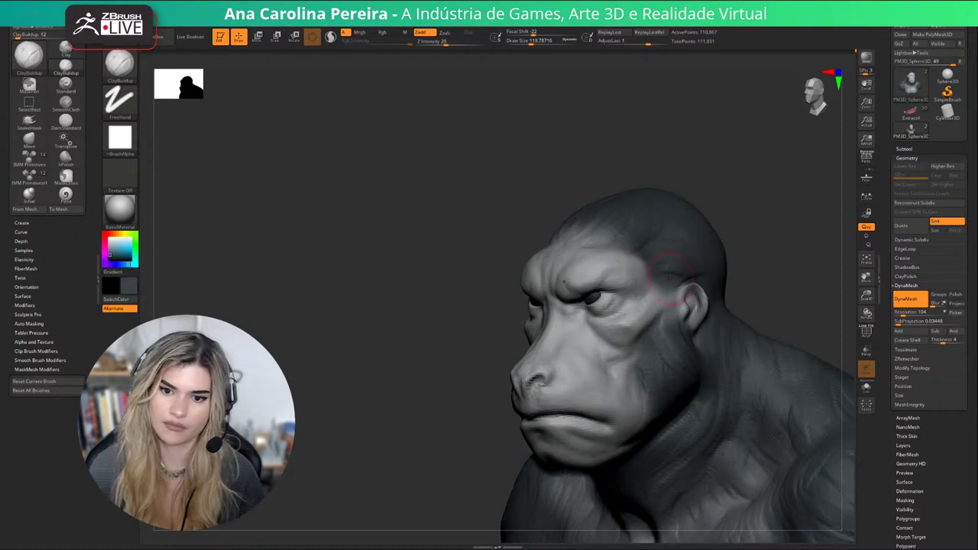
left_click_drag(711, 202, 795, 211)
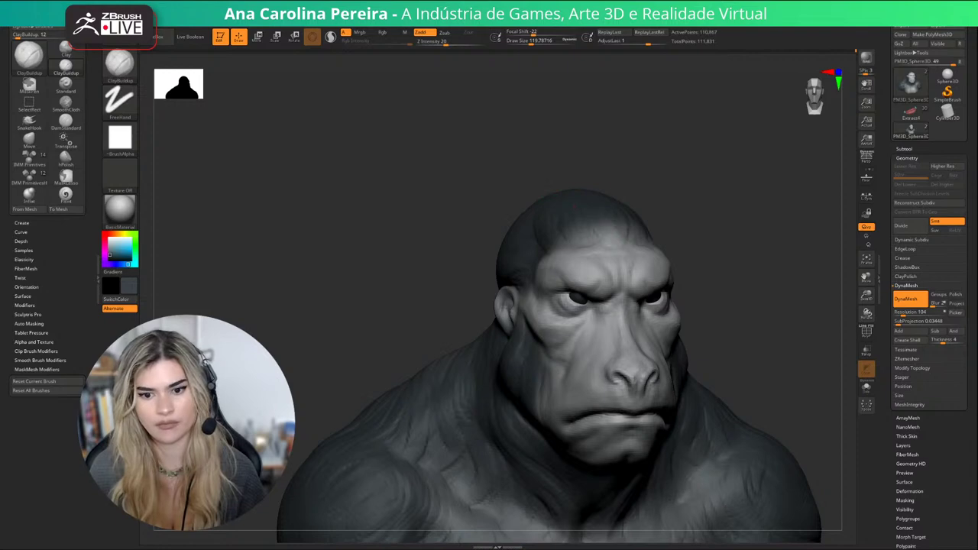
mouse_move(715, 172)
left_mouse_down()
mouse_move(655, 176)
mouse_move(654, 218)
left_mouse_up()
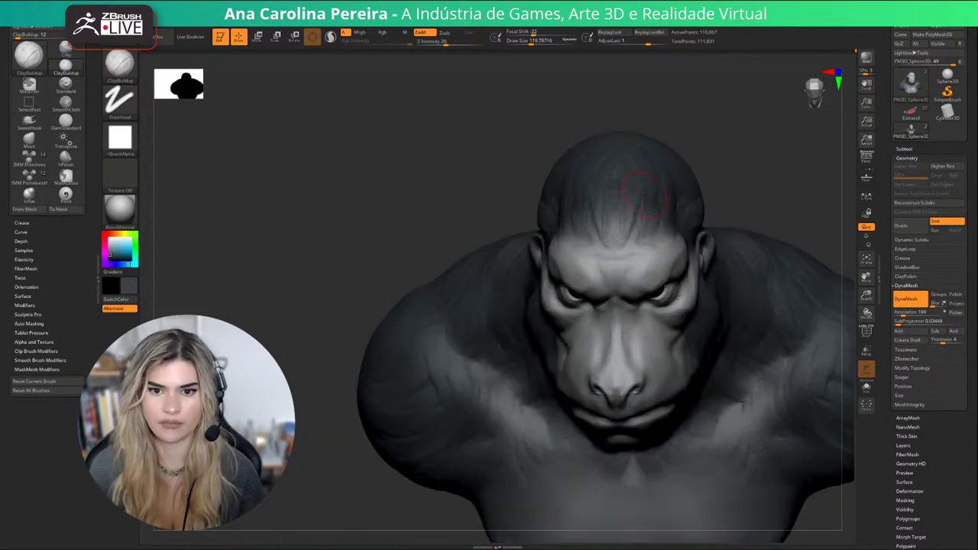
mouse_move(711, 183)
left_mouse_down()
mouse_move(776, 156)
mouse_move(768, 168)
left_mouse_up()
key("b")
key("s")
key("m")
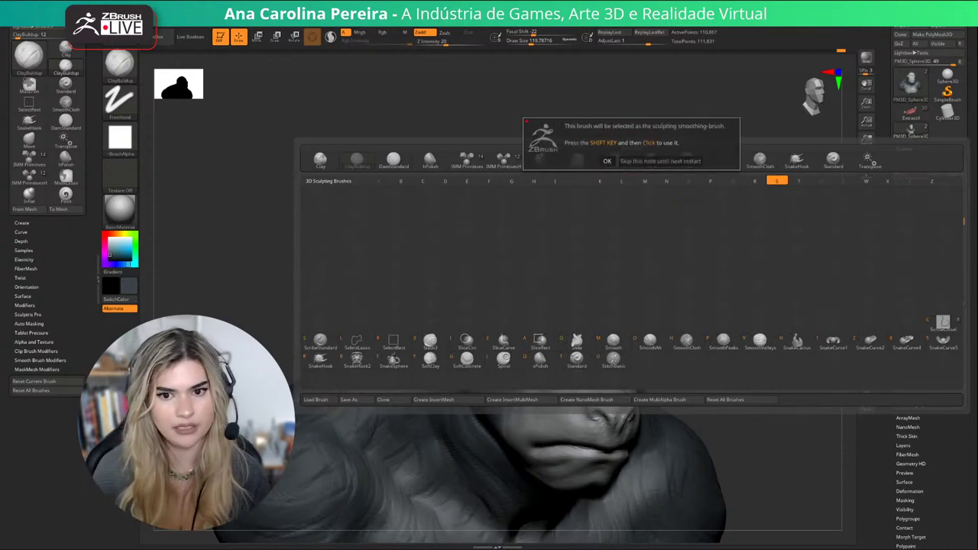
left_click(608, 160)
Switch to the SnakeHook brush, turn on AccuCurve and set the draw size to about 239.
key("b")
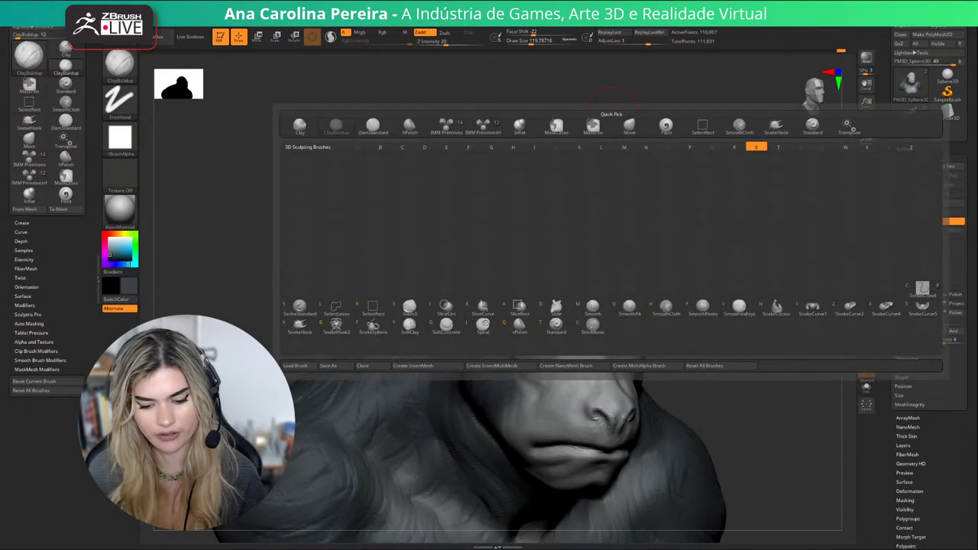
key("k")
left_click(583, 124)
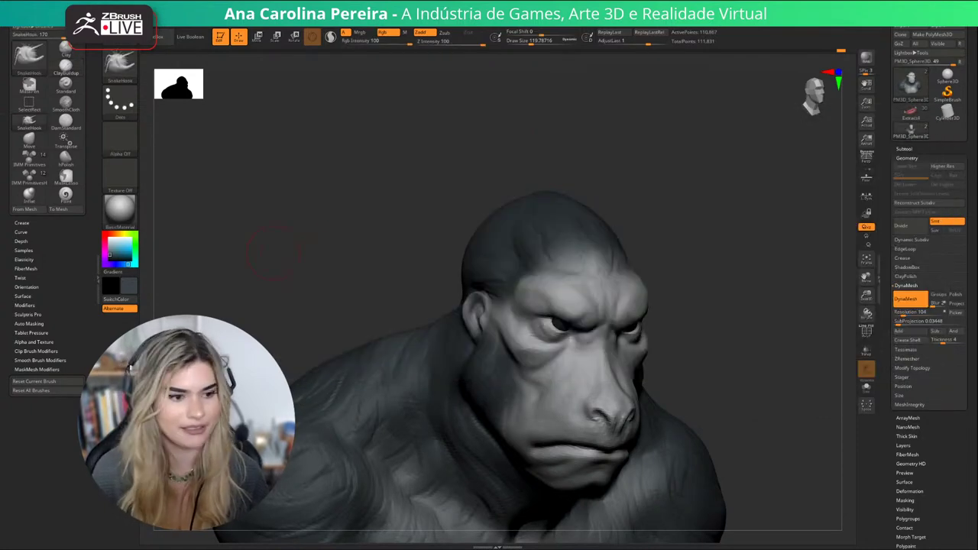
left_click(21, 232)
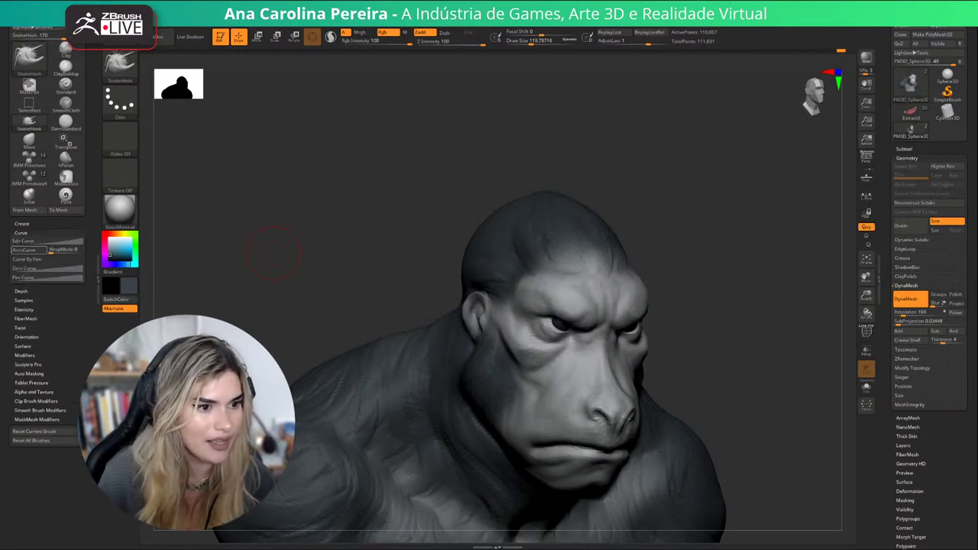
left_click(28, 250)
key("space")
left_click_drag(395, 226, 409, 226)
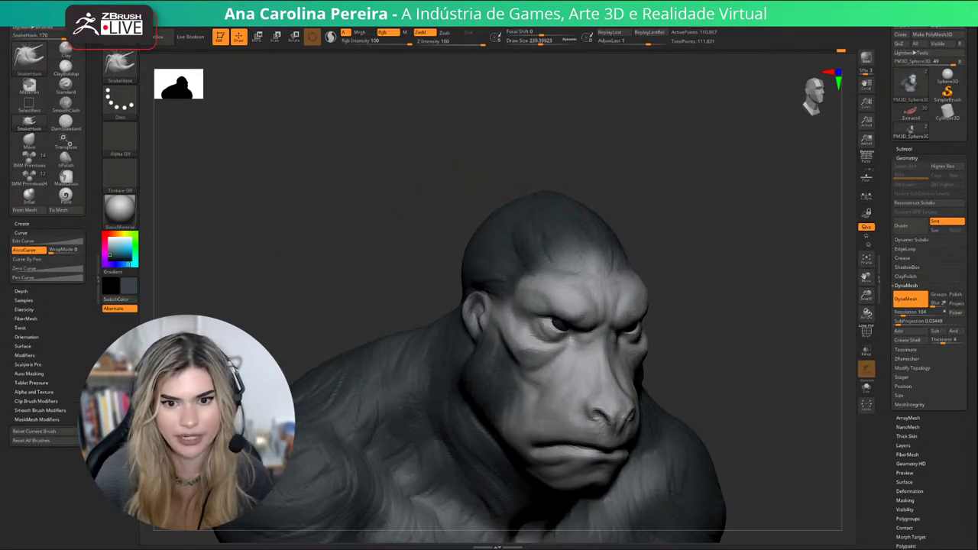
Try to pull a hair tuft up from the top of the head with SnakeHook at draw sizes of about 239 and 192.
left_click_drag(542, 205, 545, 162)
mouse_move(719, 175)
left_mouse_down()
mouse_move(657, 176)
mouse_move(673, 175)
left_mouse_up()
key("ctrl+z")
key("space")
left_click_drag(614, 196, 609, 197)
mouse_move(680, 168)
left_mouse_down()
mouse_move(665, 179)
mouse_move(633, 155)
mouse_move(653, 168)
left_mouse_up()
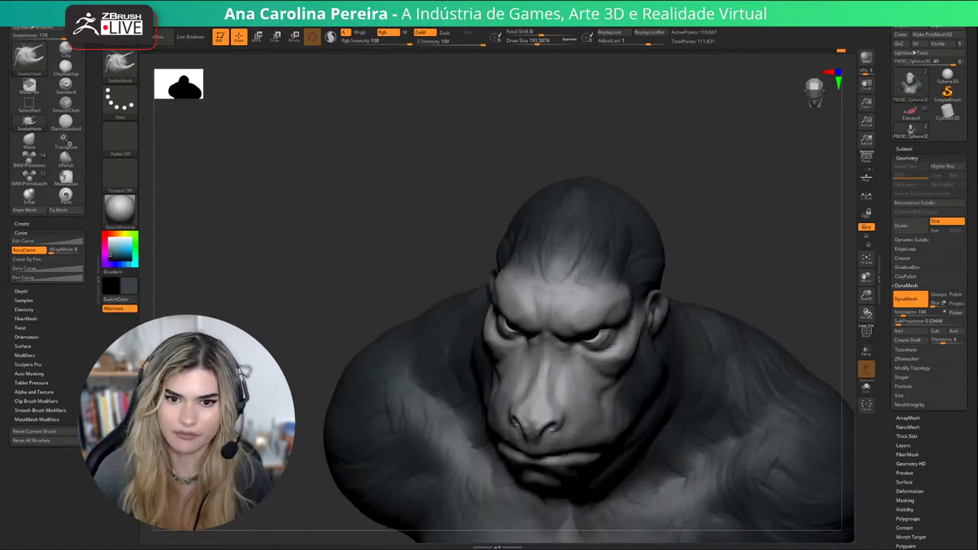
left_click_drag(586, 191, 594, 165)
mouse_move(688, 180)
left_mouse_down()
mouse_move(711, 165)
mouse_move(689, 167)
mouse_move(705, 159)
left_mouse_up()
key("ctrl+z")
Pull a pointed hair tuft up from the front of the crown with SnakeHook at a draw size of about 187.
left_click_drag(573, 202, 587, 164)
left_click_drag(672, 156, 732, 159)
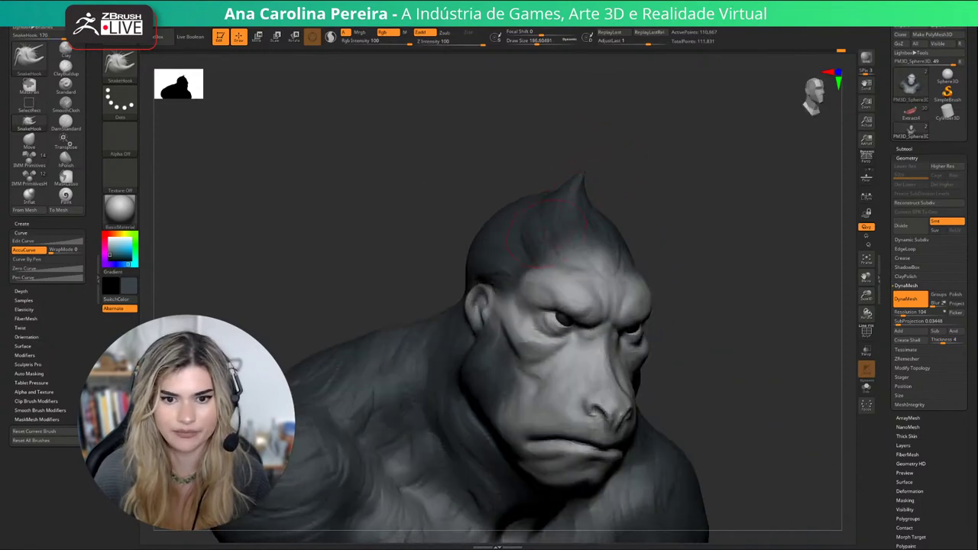
left_click_drag(551, 231, 547, 192)
mouse_move(680, 164)
left_mouse_down()
mouse_move(740, 162)
mouse_move(671, 171)
left_mouse_up()
key("space")
key("space")
left_click_drag(547, 222, 540, 222)
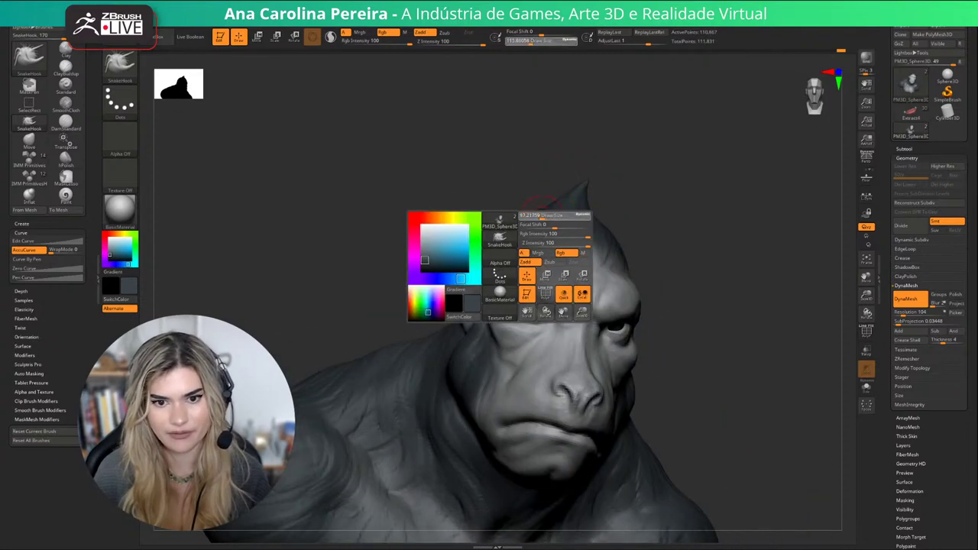
mouse_move(677, 170)
left_mouse_down()
mouse_move(732, 163)
mouse_move(664, 174)
mouse_move(688, 163)
mouse_move(648, 163)
left_mouse_up()
key("ctrl+z")
key("bracketright")
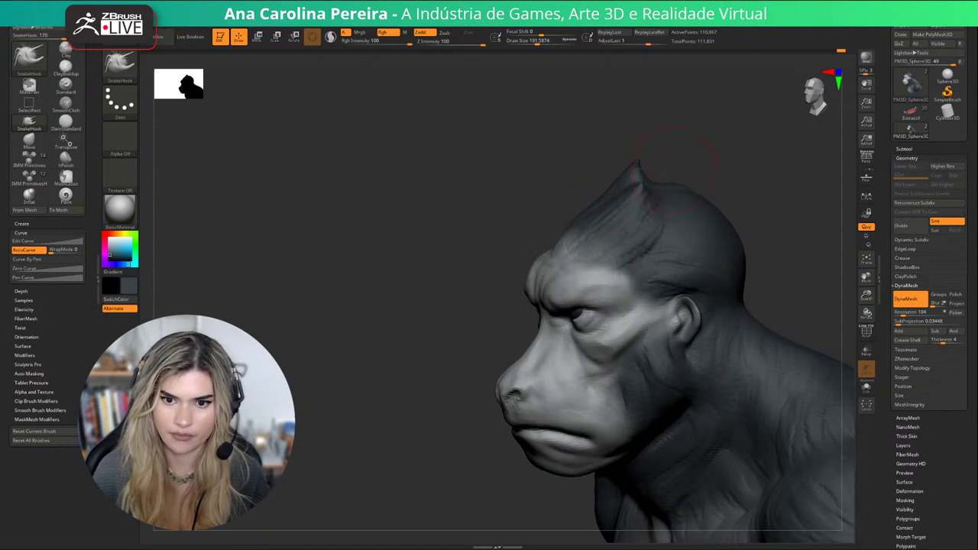
Enlarge the crown tuft and draw out its side at a draw size of about 189.
right_click_drag(631, 201, 707, 153)
left_click_drag(709, 153, 665, 180)
key("space")
left_click_drag(658, 222, 654, 222)
left_click_drag(707, 164, 676, 168)
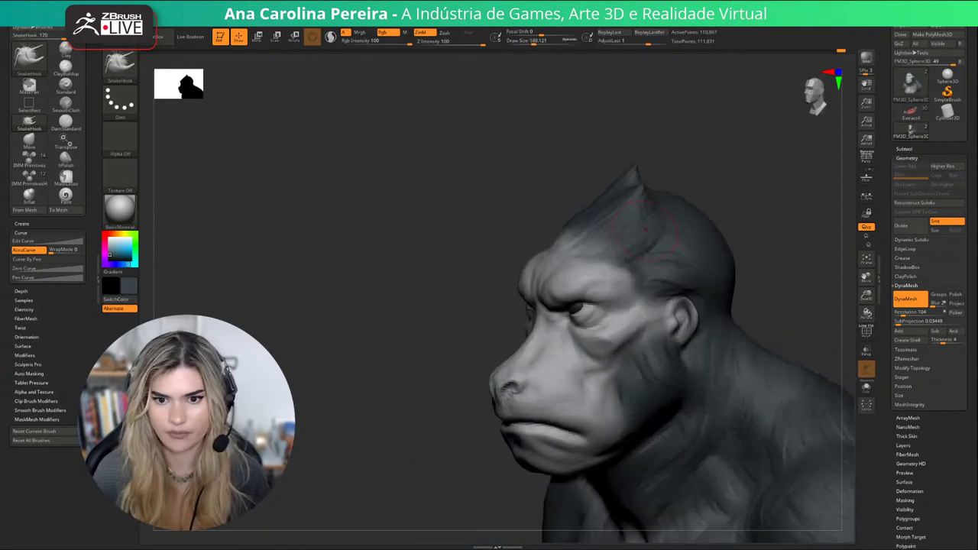
left_click_drag(648, 231, 657, 204)
mouse_move(683, 178)
right_mouse_down()
mouse_move(673, 183)
mouse_move(687, 188)
right_mouse_up()
Pull smaller spikes beside the crown tuft and above the ears at draw sizes of about 94 to 77.
right_click_drag(632, 211, 505, 292)
right_click_drag(673, 214, 608, 203)
left_click_drag(608, 205, 636, 190)
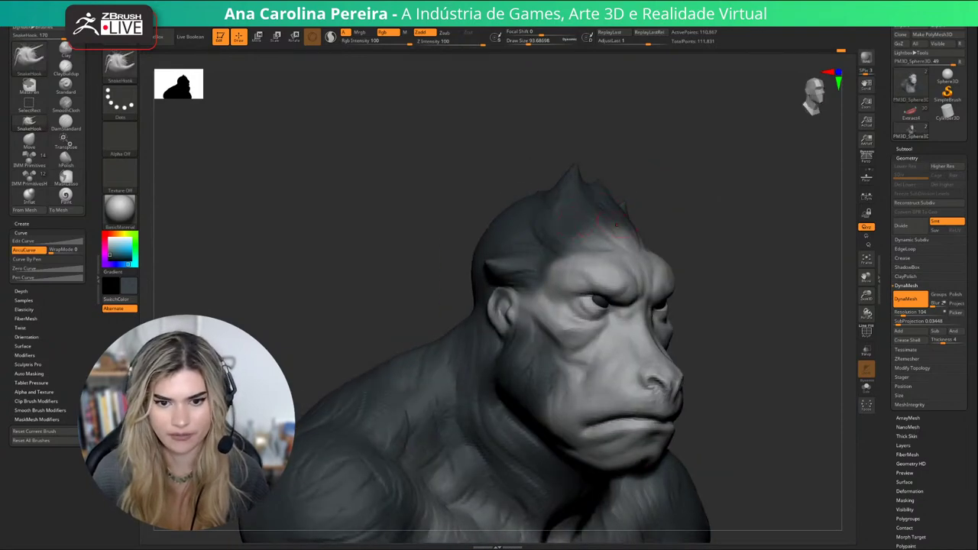
right_click_drag(597, 229, 527, 275)
key("space")
left_click_drag(491, 295, 484, 294)
right_click_drag(482, 294, 519, 295)
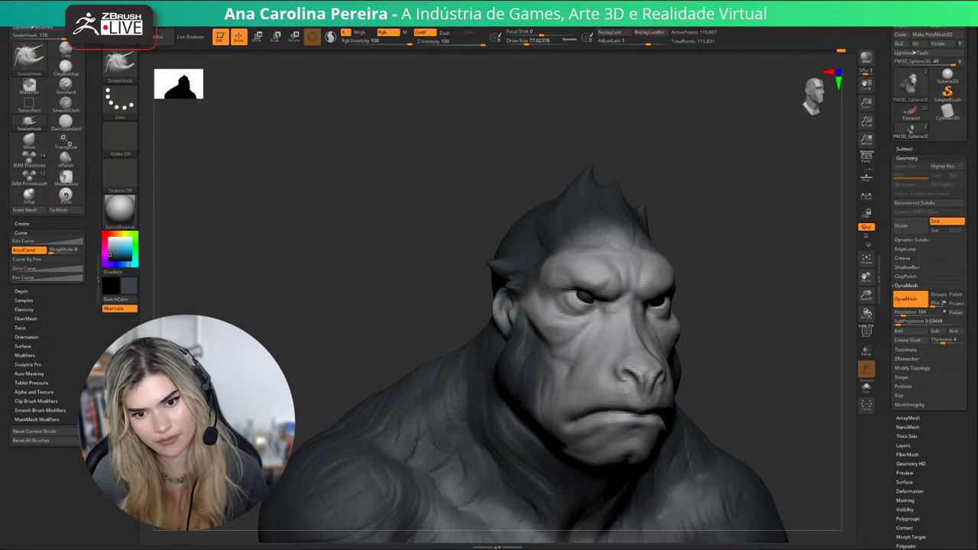
Draw the tufts above the ears outward and backward at a draw size of about 124.
right_click_drag(764, 294, 680, 285)
key("space")
left_click_drag(707, 262, 712, 262)
right_click_drag(713, 267, 671, 272)
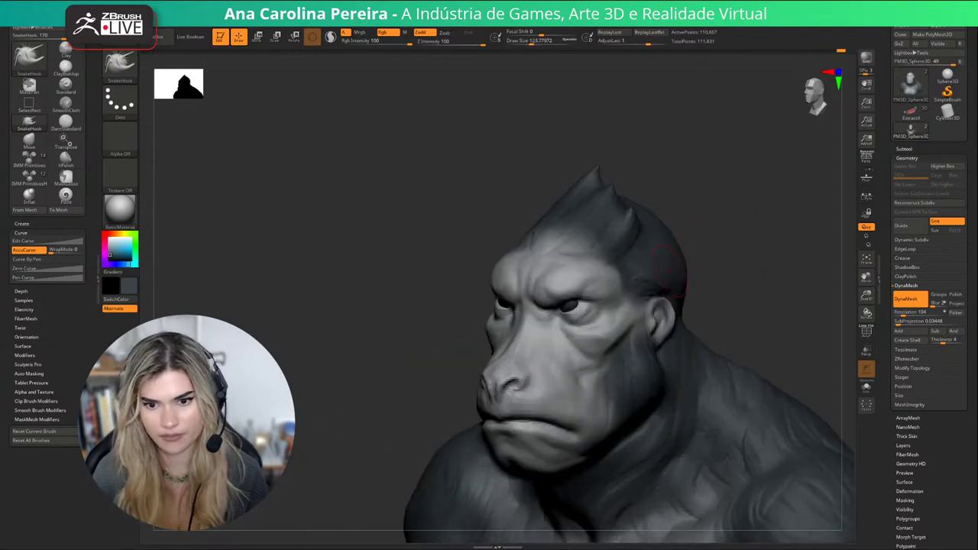
left_click_drag(650, 284, 676, 274)
right_click_drag(681, 273, 631, 277)
mouse_move(649, 321)
right_mouse_down()
mouse_move(696, 318)
mouse_move(722, 267)
mouse_move(689, 265)
right_mouse_up()
Refine the tufts at the temples and side of the crown with SnakeHook at draw sizes of about 120 to 163.
key("space")
key("space")
left_click_drag(690, 264, 688, 265)
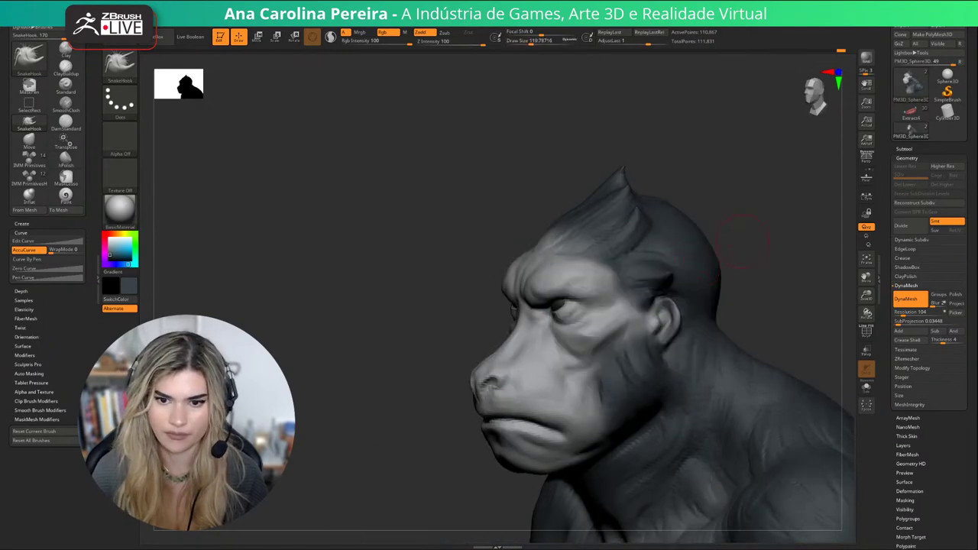
right_click_drag(743, 242, 677, 250)
key("space")
left_click_drag(660, 249, 682, 230)
right_click_drag(734, 200, 791, 194)
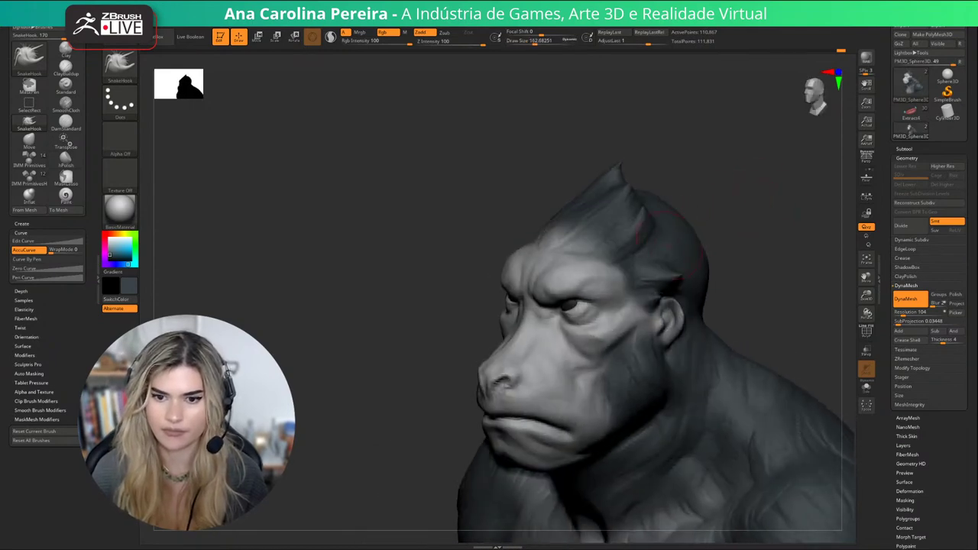
mouse_move(664, 248)
right_mouse_down()
mouse_move(758, 232)
mouse_move(810, 243)
right_mouse_up()
Carve strand grooves into the crown tufts with DamStandard at a draw size of about 163.
key("b")
key("c")
key("b")
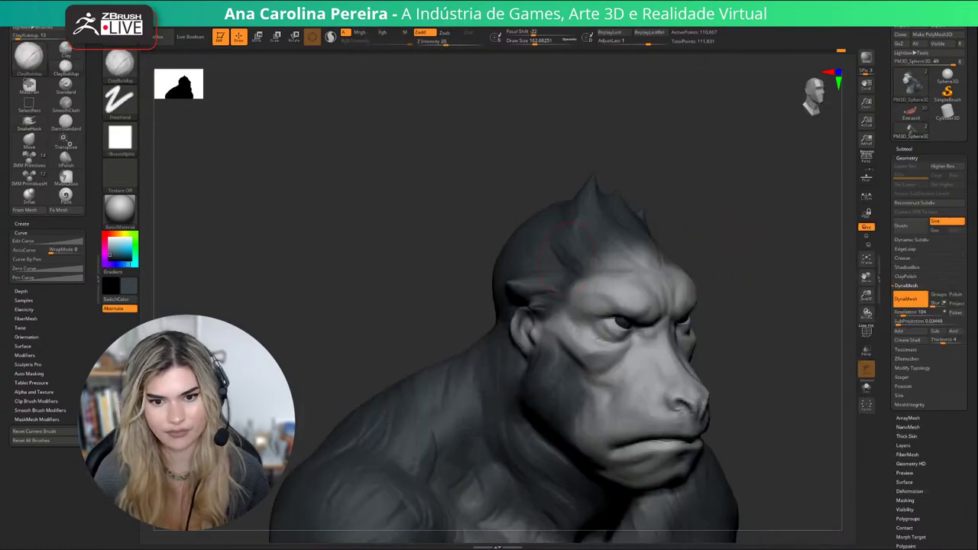
mouse_move(603, 236)
right_mouse_down()
mouse_move(611, 244)
mouse_move(597, 252)
right_mouse_up()
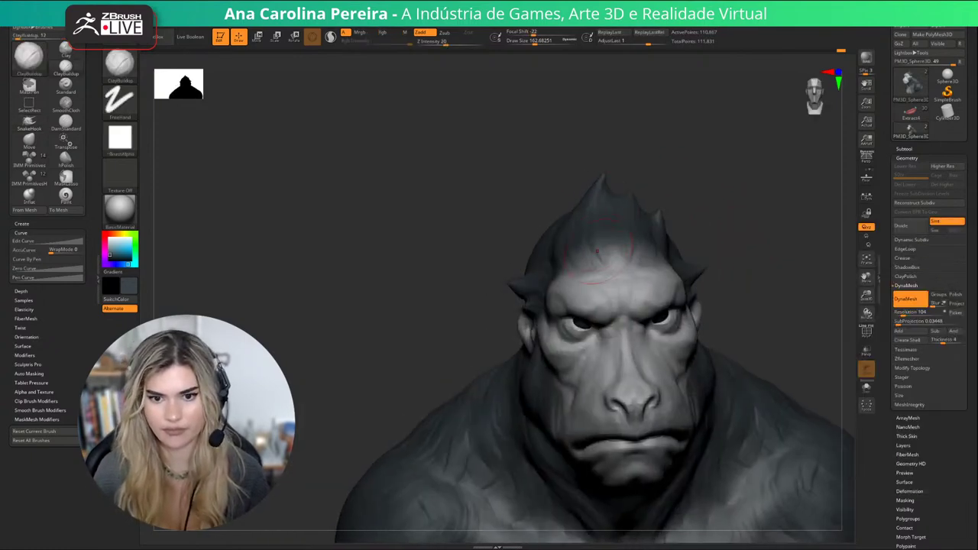
key("b")
key("d")
key("s")
right_click_drag(638, 203, 627, 195)
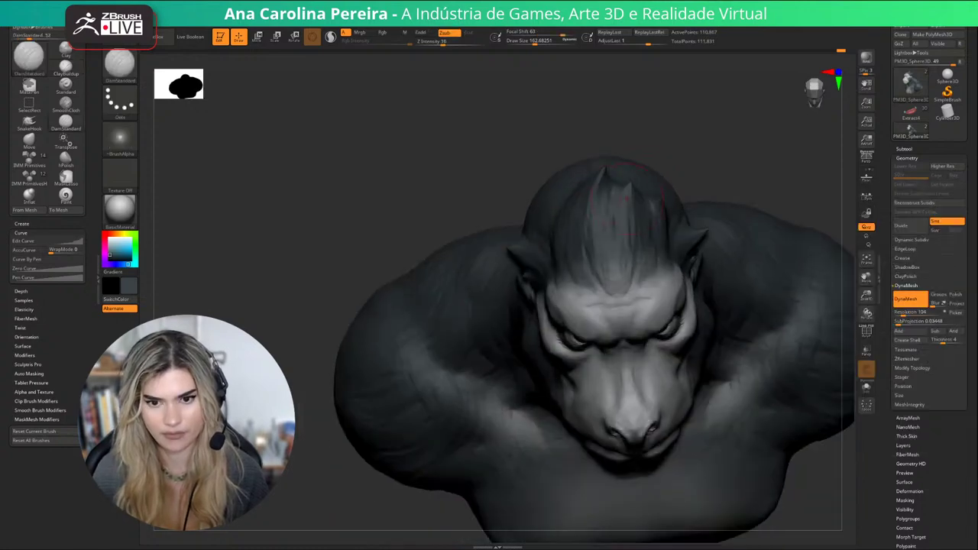
left_click_drag(612, 197, 616, 228)
mouse_move(636, 269)
right_mouse_down()
mouse_move(666, 139)
mouse_move(567, 170)
mouse_move(633, 150)
mouse_move(616, 154)
right_mouse_up()
Adjust the shape of the crown tufts with the Move brush at a draw size of about 97.
key("b")
key("m")
key("v")
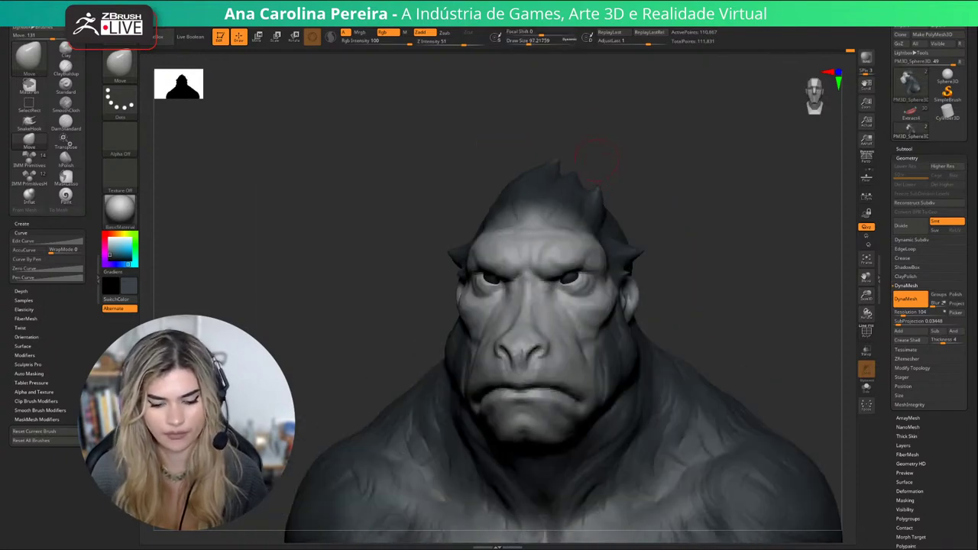
Cut further strand lines into the side tufts of the crown with DamStandard at a draw size of about 149.
key("b")
key("d")
key("s")
key("space")
left_click_drag(584, 168, 589, 168)
right_click_drag(591, 171, 578, 201)
right_click_drag(546, 232, 579, 194)
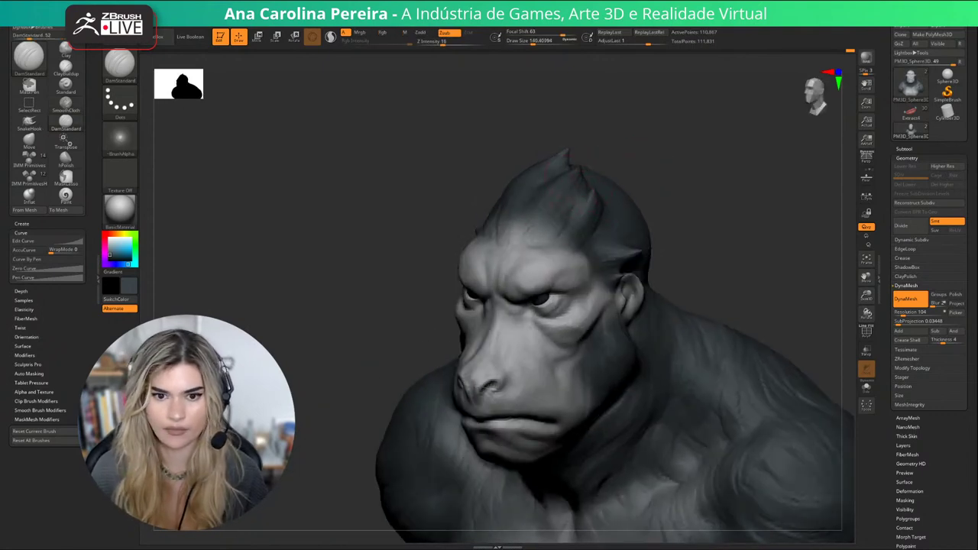
left_click_drag(588, 200, 581, 220)
mouse_move(592, 205)
right_mouse_down()
mouse_move(626, 202)
mouse_move(587, 195)
mouse_move(602, 191)
right_mouse_up()
Reposition the tips of the crown tufts with the Move brush at a draw size of about 80.
key("b")
key("m")
key("v")
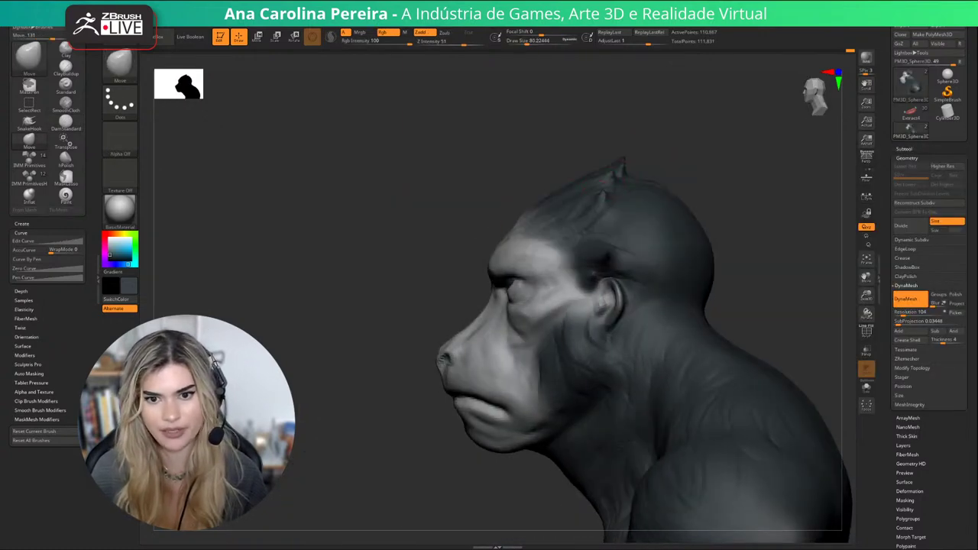
right_click_drag(662, 165, 673, 175)
key("b")
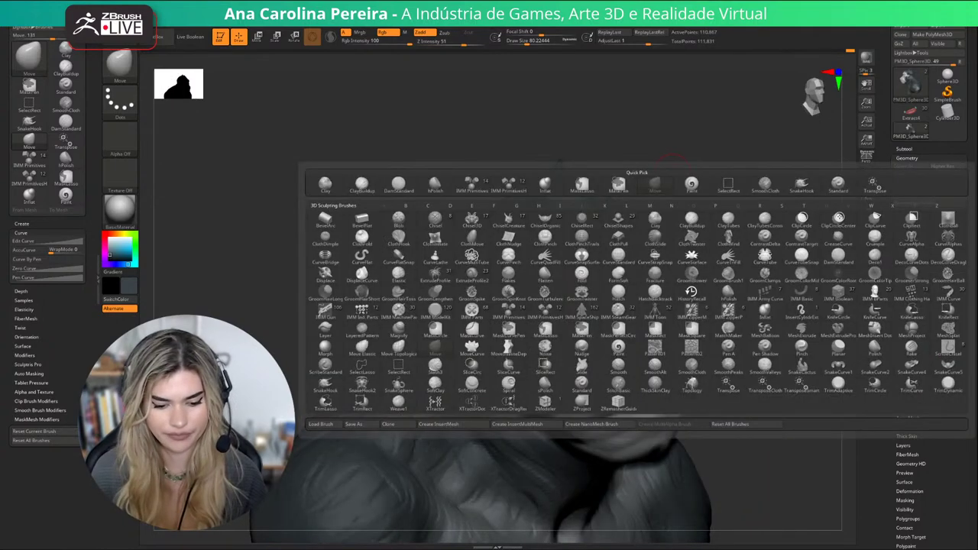
key("s")
key("m")
left_click(662, 189)
Pull out the hair tufts along the side of the crown with SnakeHook at draw sizes of about 124 to 108.
key("b")
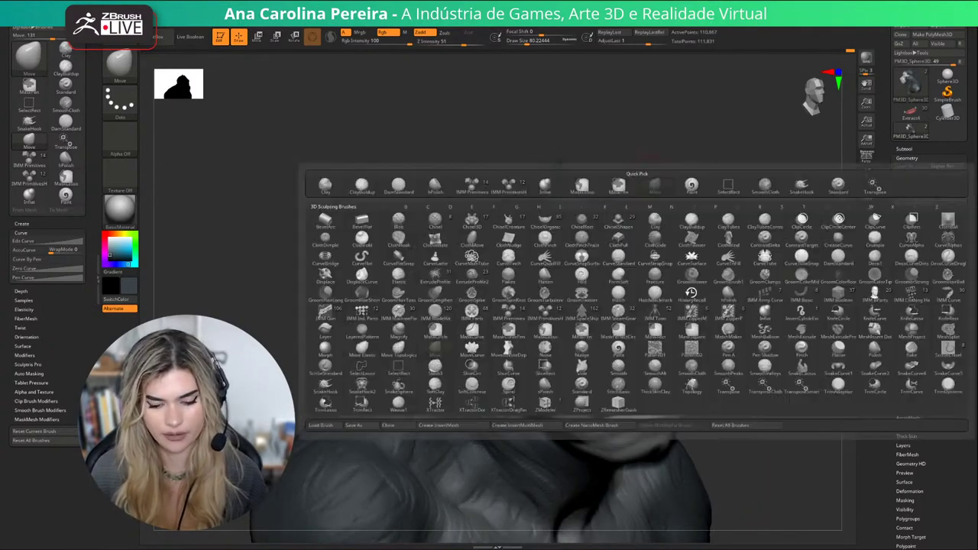
key("s")
key("h")
right_click_drag(652, 181, 585, 228)
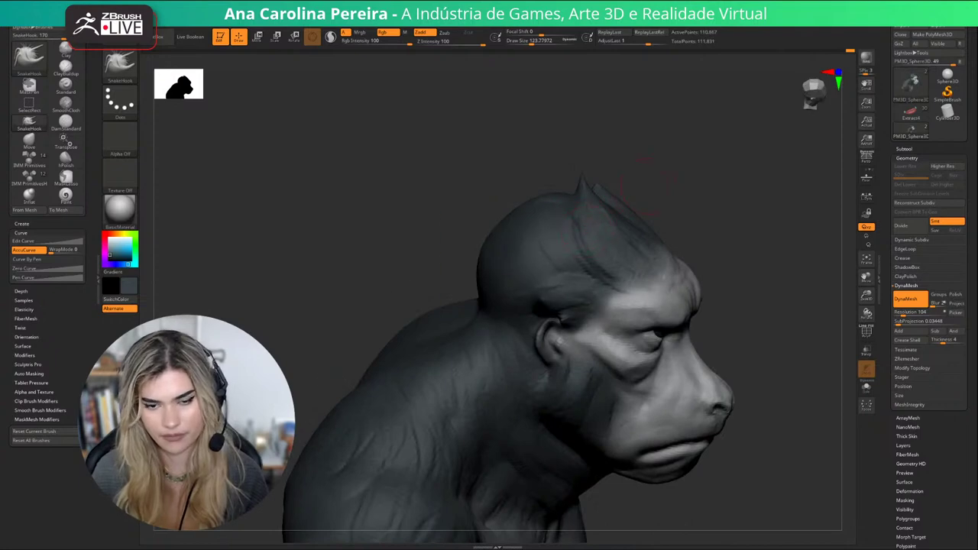
right_click_drag(648, 187, 647, 195)
mouse_move(612, 233)
left_mouse_down()
mouse_move(648, 218)
mouse_move(593, 222)
left_mouse_up()
right_click_drag(692, 176, 616, 172)
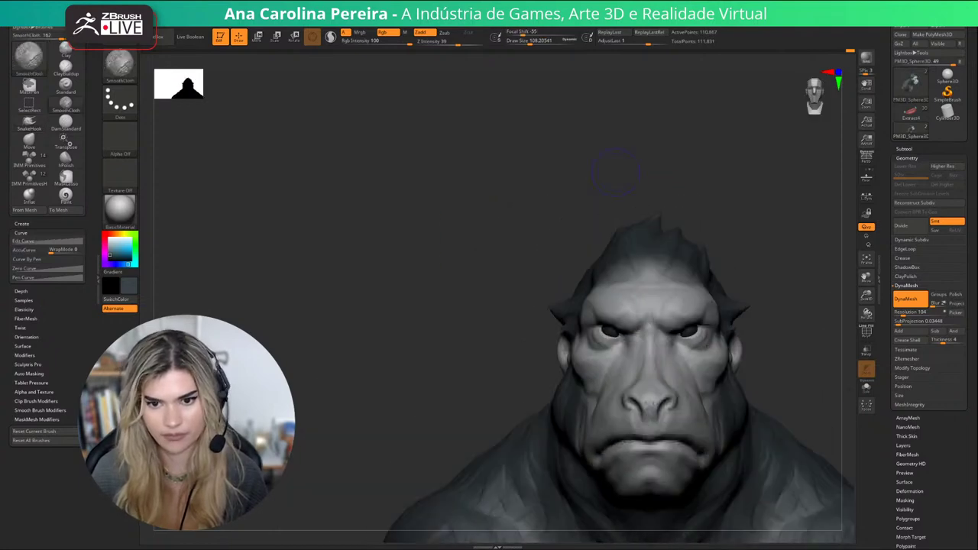
right_click_drag(687, 178, 627, 164, "alt")
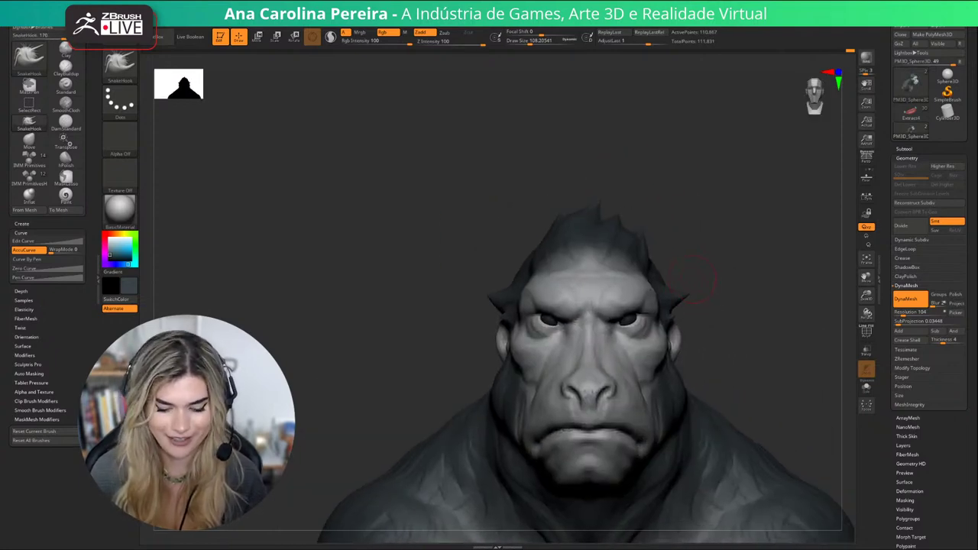
Reshape the tufts above the ears with the Move brush at draw sizes of about 131 and 74.
key("b")
key("m")
key("v")
key("space")
right_click_drag(753, 264, 688, 260)
key("space")
left_click_drag(573, 308, 577, 308)
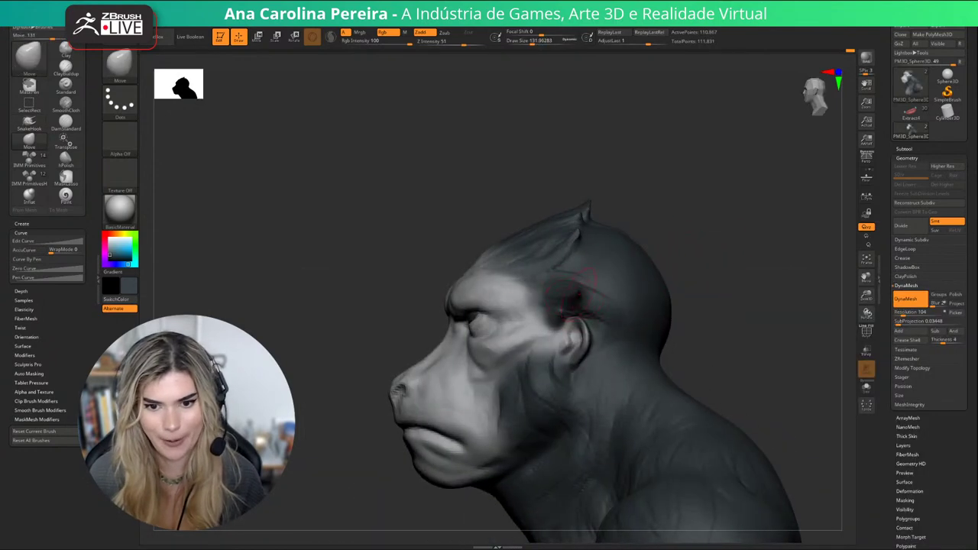
right_click_drag(573, 296, 600, 264)
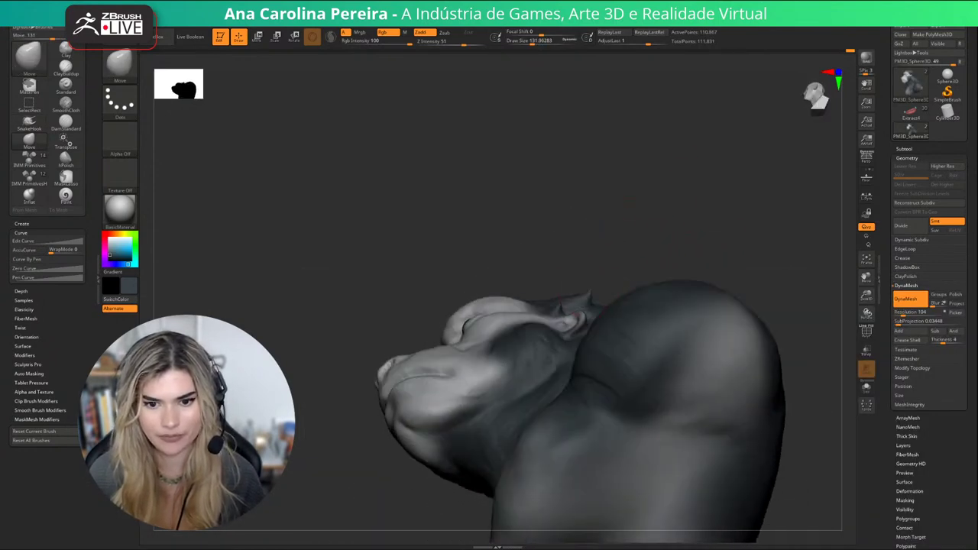
key("space")
left_click_drag(597, 296, 588, 295)
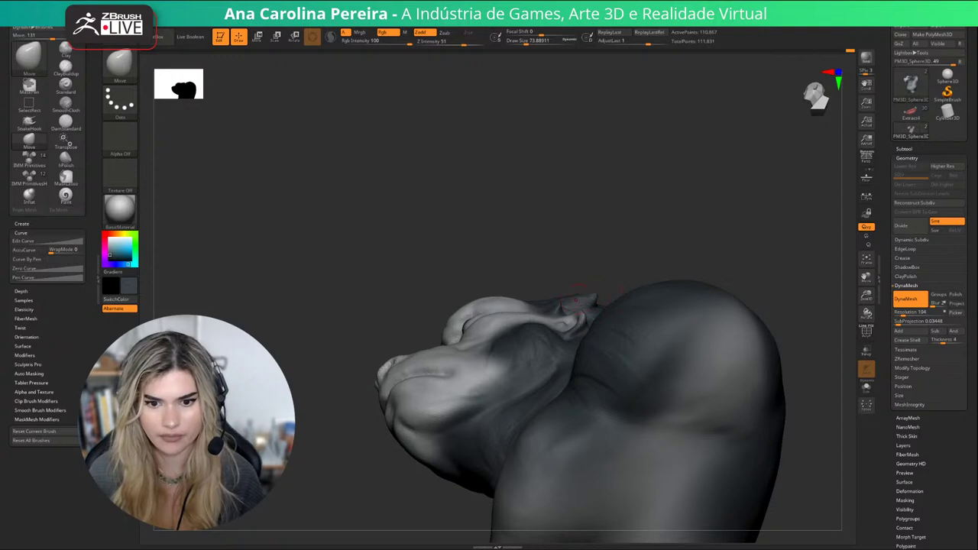
right_click_drag(582, 303, 715, 230)
Adjust the tuft above the ear from behind and below with the Move brush at draw sizes of about 145 and 54.
mouse_move(527, 191)
left_mouse_down()
mouse_move(732, 172)
mouse_move(650, 178)
mouse_move(723, 183)
left_mouse_up()
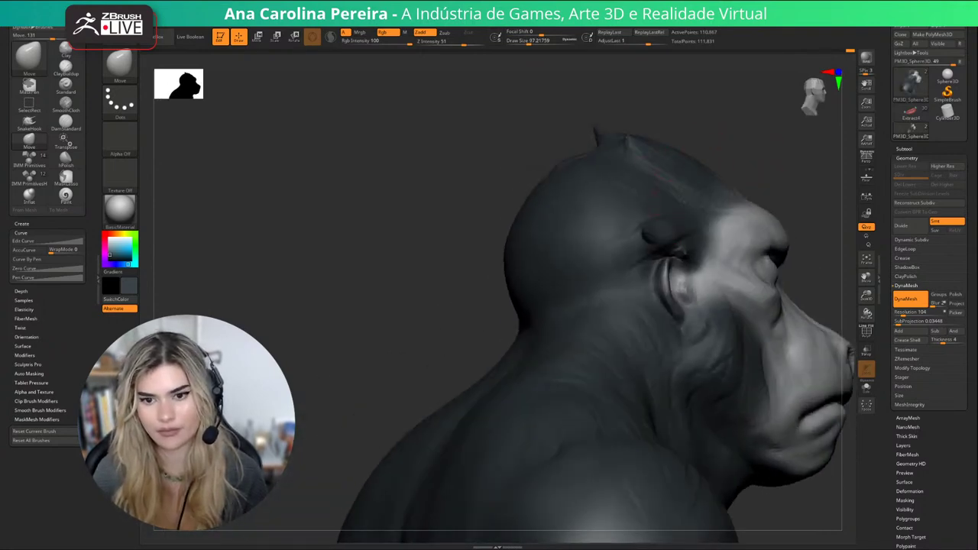
key("s")
left_click_drag(659, 126, 664, 228)
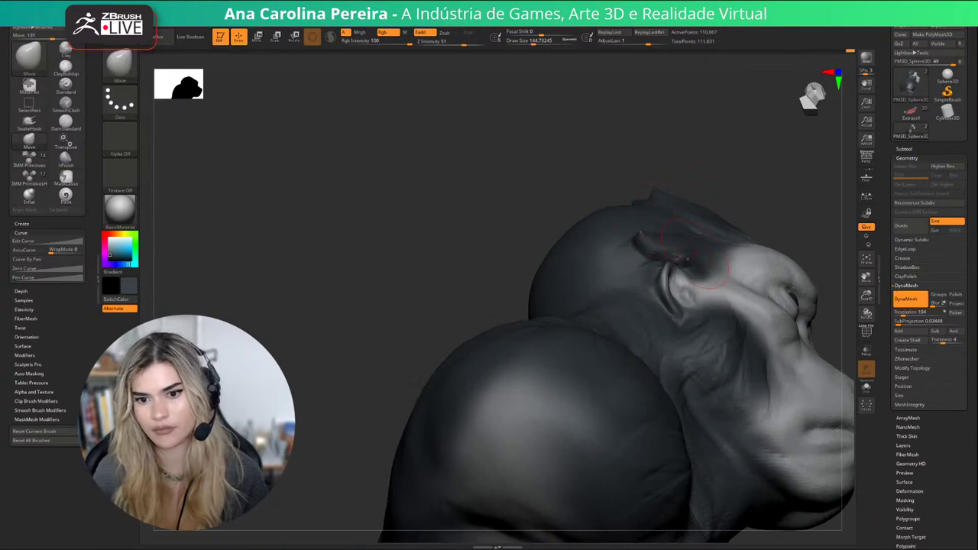
key("space")
left_click_drag(791, 170, 745, 189)
key("space")
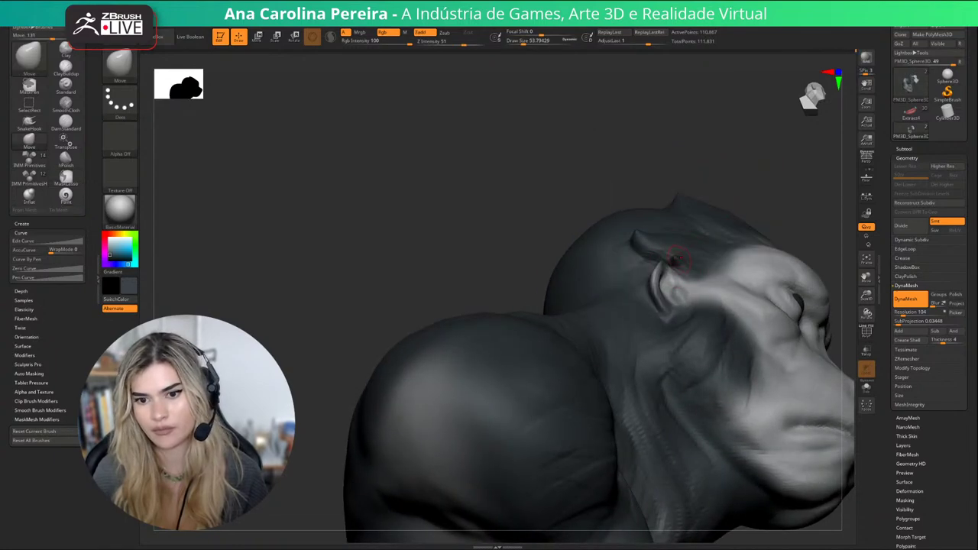
left_click_drag(562, 195, 455, 176)
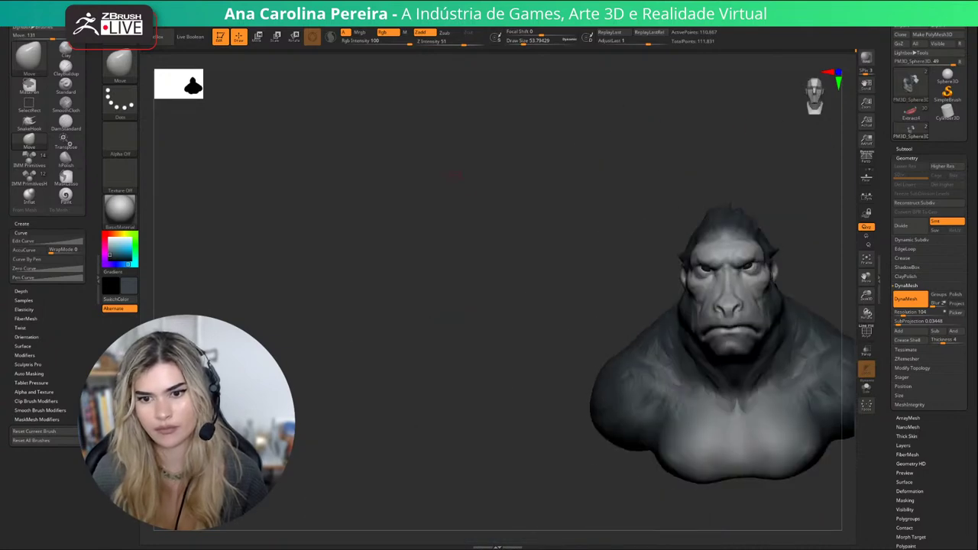
Add fur strokes behind the temple tuft on the side of the head with ClayBuildup at a draw size of about 136.
left_click_drag(821, 202, 715, 194, "alt")
mouse_move(772, 184)
left_mouse_down()
mouse_move(659, 214)
mouse_move(679, 214)
left_mouse_up()
key("b")
key("c")
key("b")
key("space")
left_click_drag(707, 215, 657, 200)
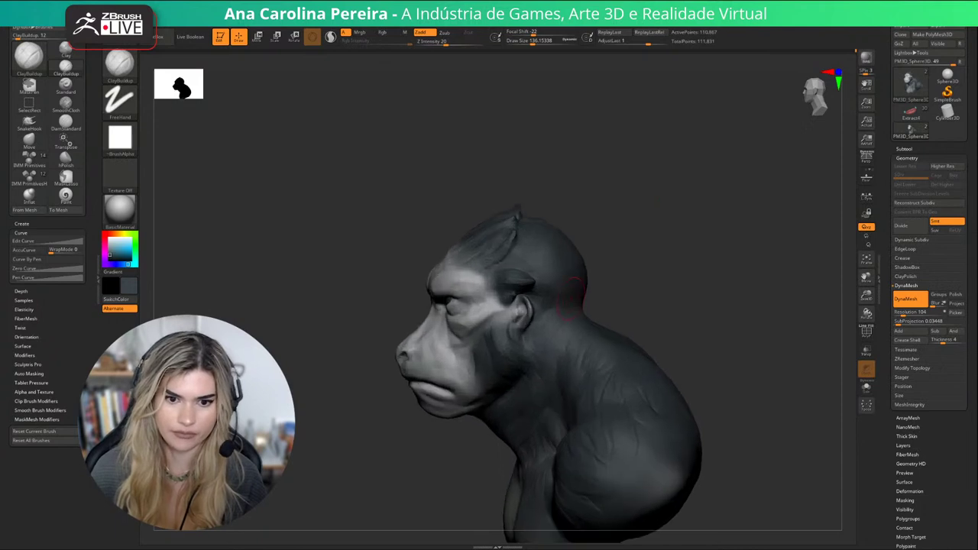
mouse_move(520, 269)
left_mouse_down()
mouse_move(553, 277)
mouse_move(548, 256)
left_mouse_up()
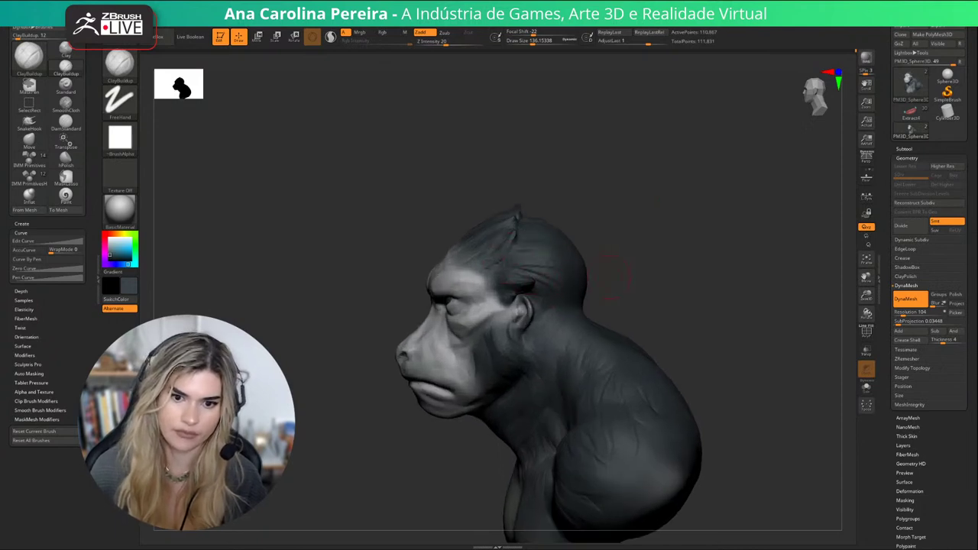
Try to pull a spike out of the upper back with SnakeHook at a draw size of about 163, and undo it.
mouse_move(611, 274)
left_mouse_down()
mouse_move(650, 236)
mouse_move(734, 243)
left_mouse_up()
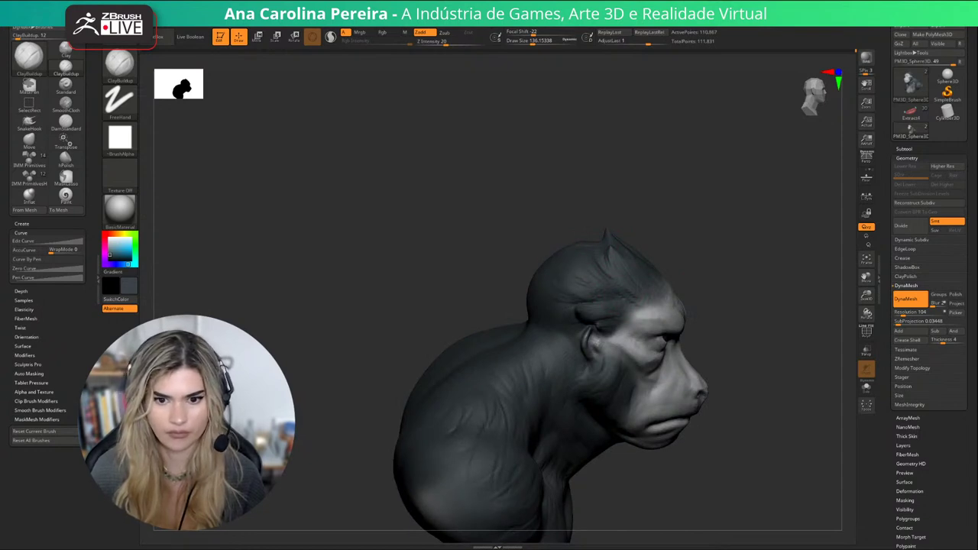
mouse_move(593, 229)
left_mouse_down()
mouse_move(607, 225)
mouse_move(597, 276)
mouse_move(562, 299)
left_mouse_up()
key("bracketright")
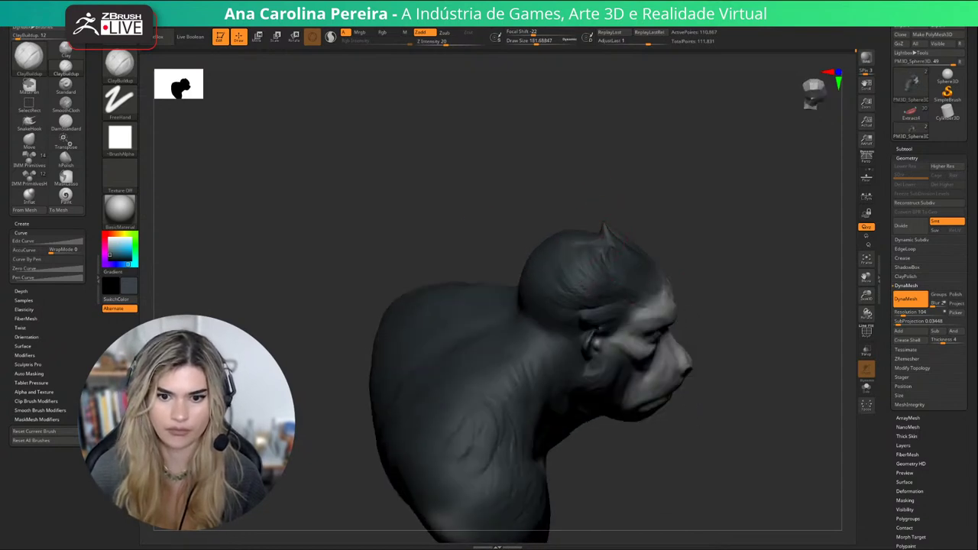
left_click_drag(506, 256, 471, 277)
mouse_move(779, 229)
left_mouse_down()
mouse_move(726, 228)
mouse_move(711, 181)
mouse_move(642, 168)
mouse_move(590, 172)
mouse_move(566, 210)
left_mouse_up()
key("b")
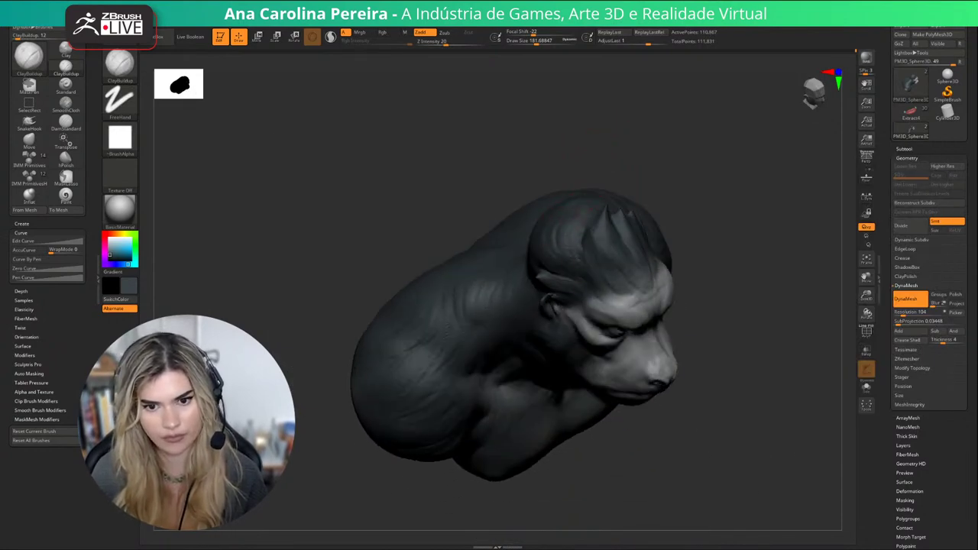
key("b")
key("s")
key("h")
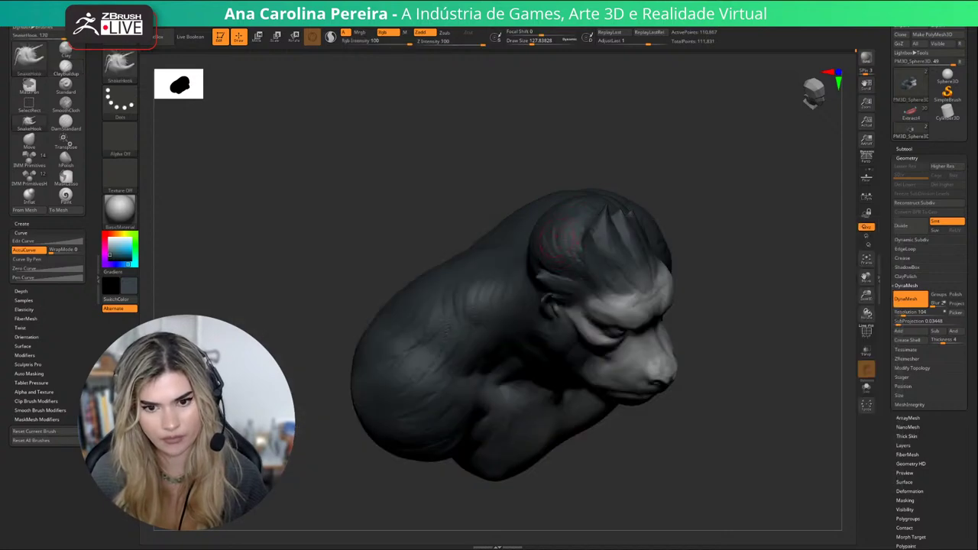
key("space")
left_click_drag(561, 228, 566, 228)
left_click_drag(547, 168, 535, 214, "shift")
left_click_drag(550, 145, 550, 122)
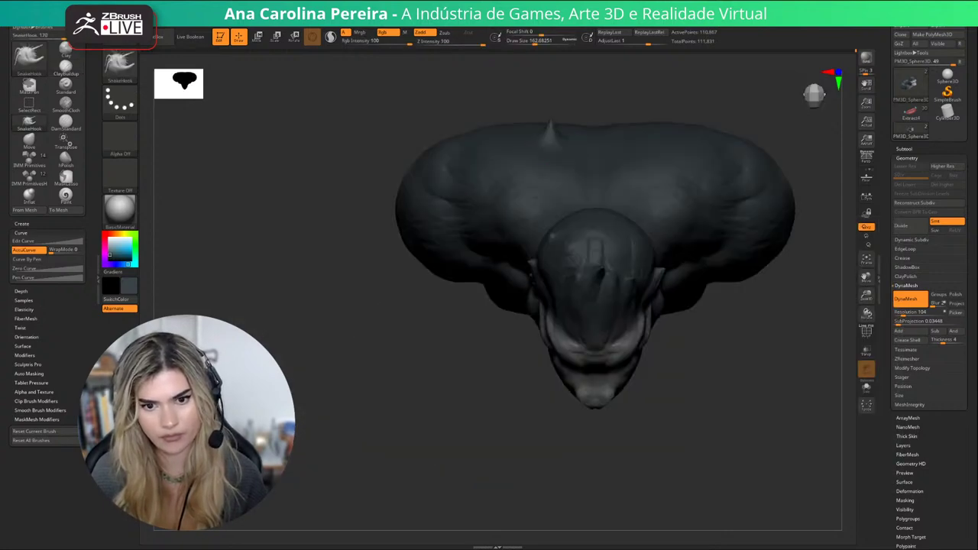
mouse_move(745, 413)
left_mouse_down()
mouse_move(744, 146)
mouse_move(732, 243)
mouse_move(730, 230)
left_mouse_up()
key("ctrl+z")
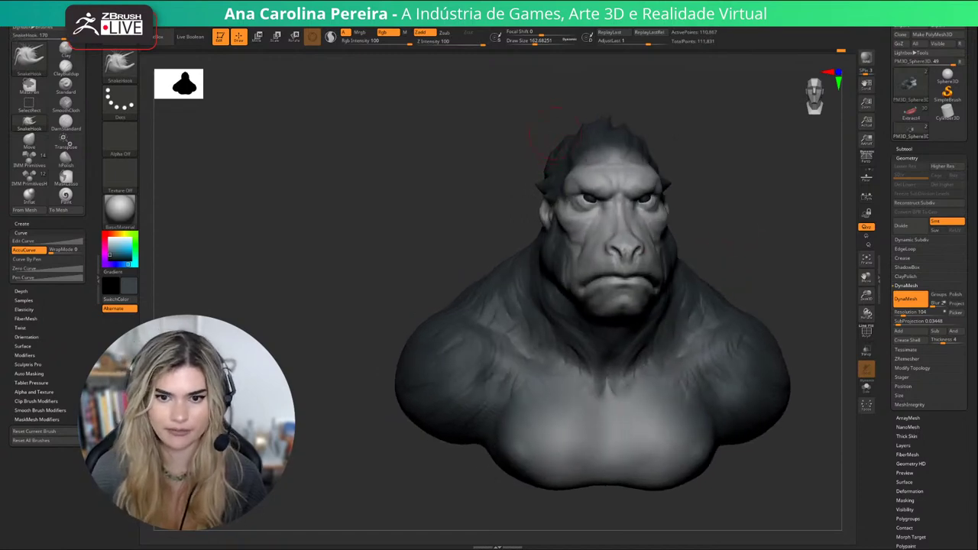
Examine the bust's face, hair tufts and shoulders from the front and three-quarter views.
key("b")
key("d")
key("s")
mouse_move(548, 132)
left_mouse_down()
mouse_move(570, 136)
mouse_move(550, 153)
left_mouse_up()
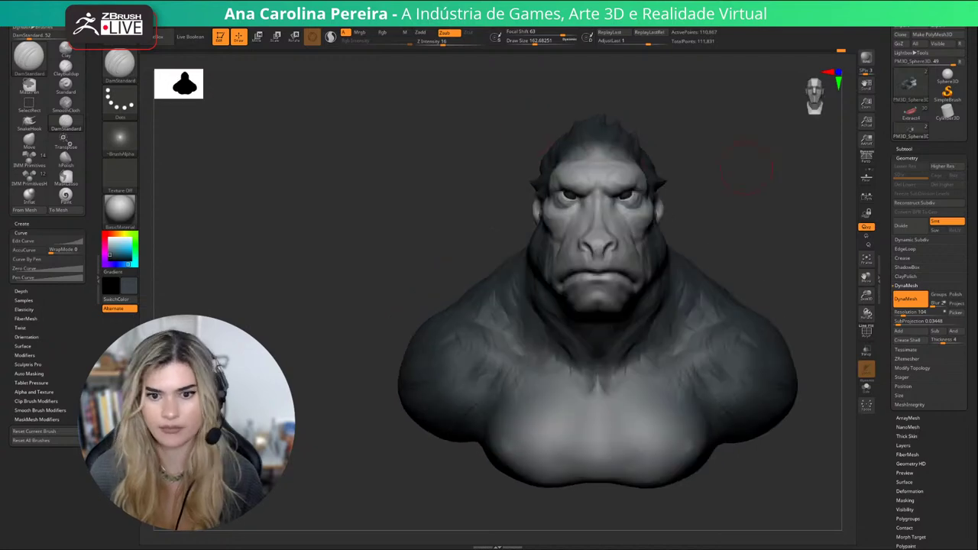
left_click_drag(745, 168, 756, 201)
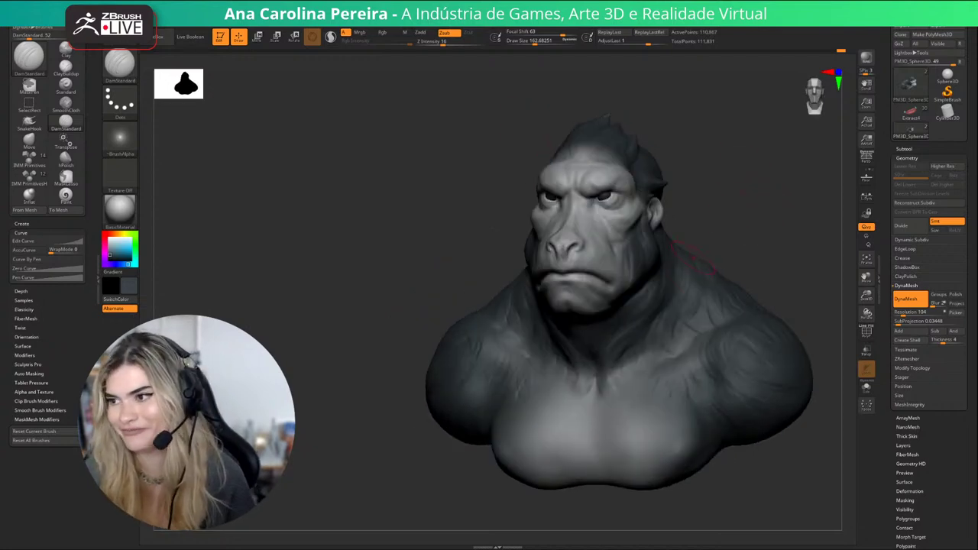
left_click_drag(776, 244, 738, 247, "alt")
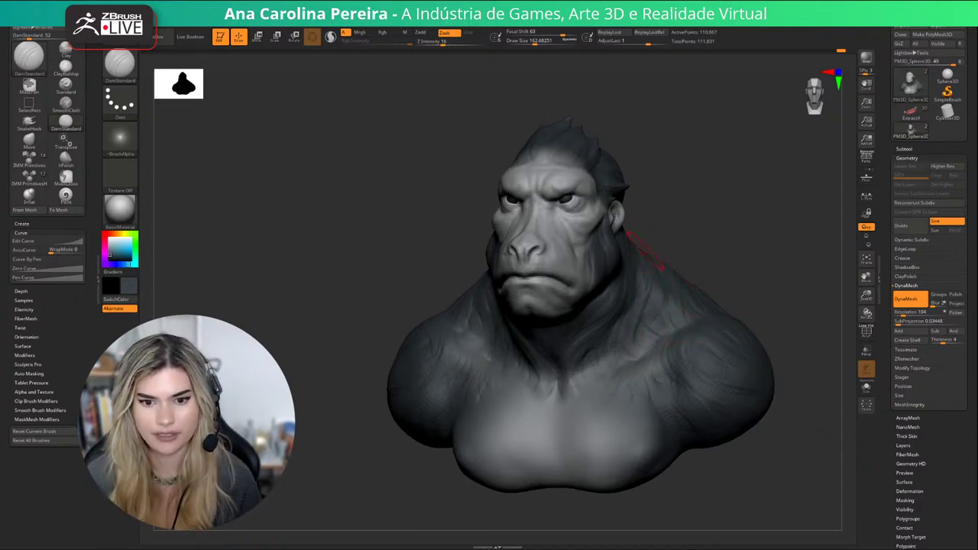
left_click_drag(643, 250, 703, 227)
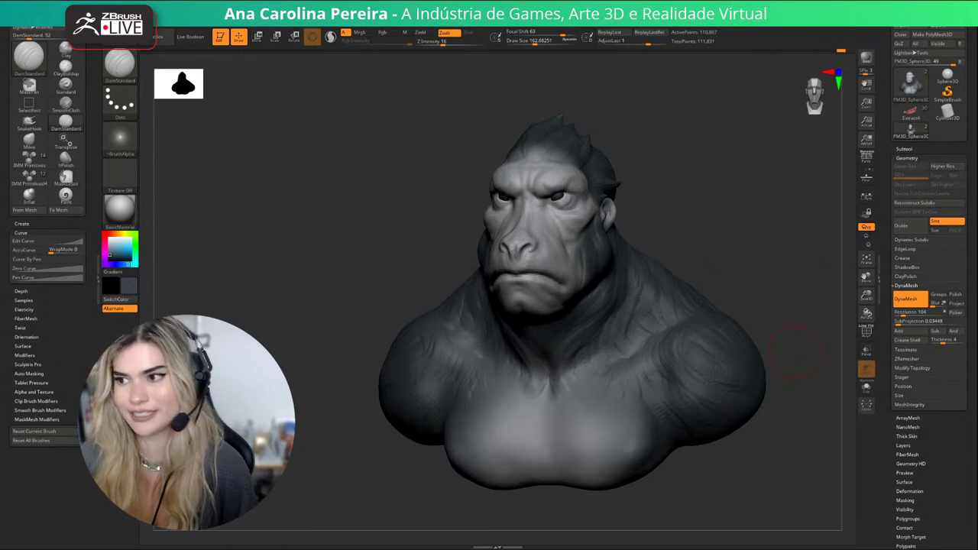
left_click_drag(795, 351, 772, 306)
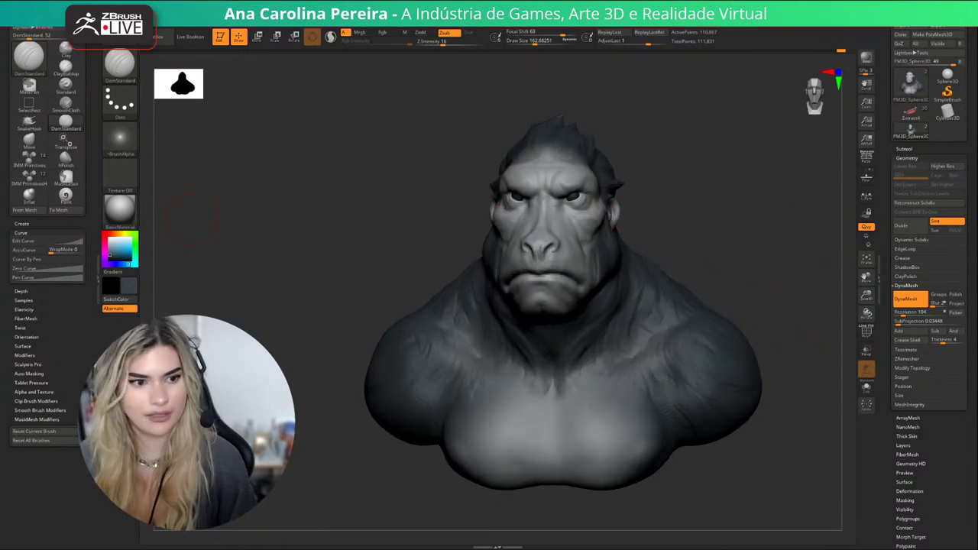
Set the active colour to white so the eyes display in that colour.
left_click(124, 245)
left_click(124, 234)
left_click(109, 238)
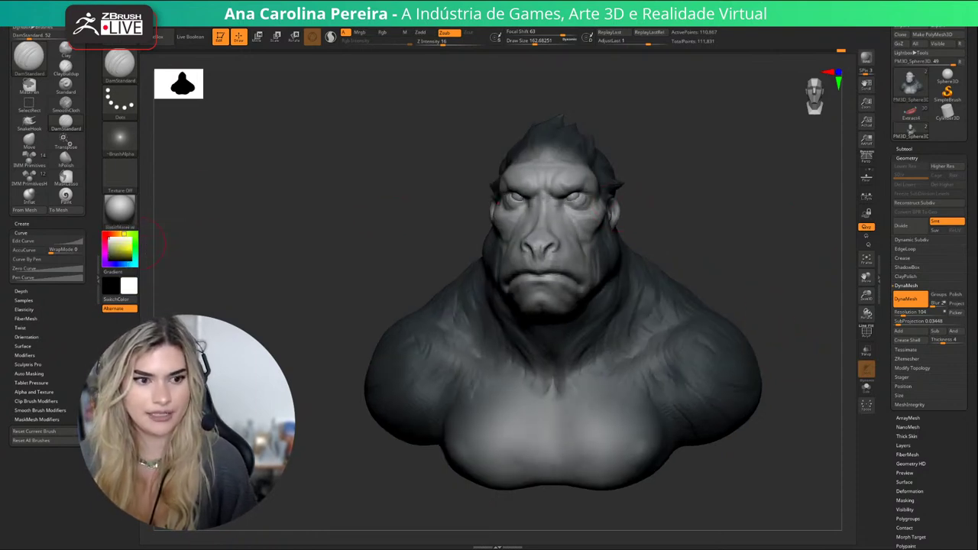
left_click_drag(719, 226, 730, 218)
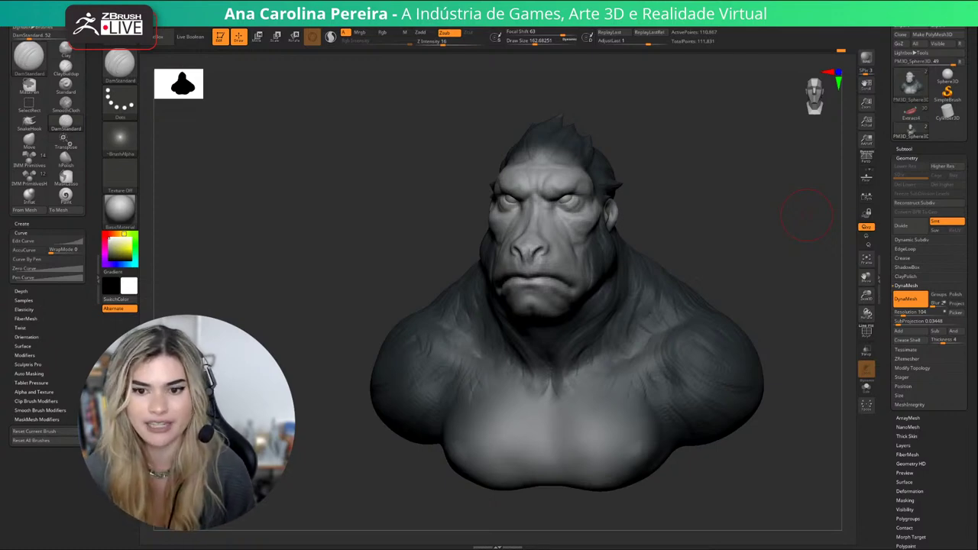
Reshape the slope between the neck and shoulders with the Move brush at draw sizes of about 318 and 445.
left_click_drag(807, 216, 604, 215)
key("b")
key("m")
key("v")
left_click_drag(727, 203, 604, 200)
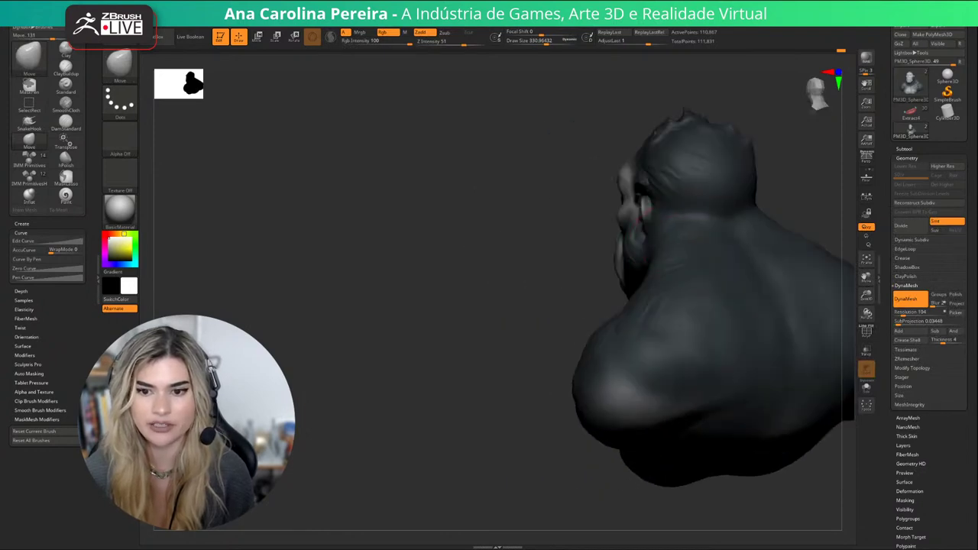
key("space")
left_click_drag(681, 236, 689, 235)
left_click_drag(535, 229, 711, 230)
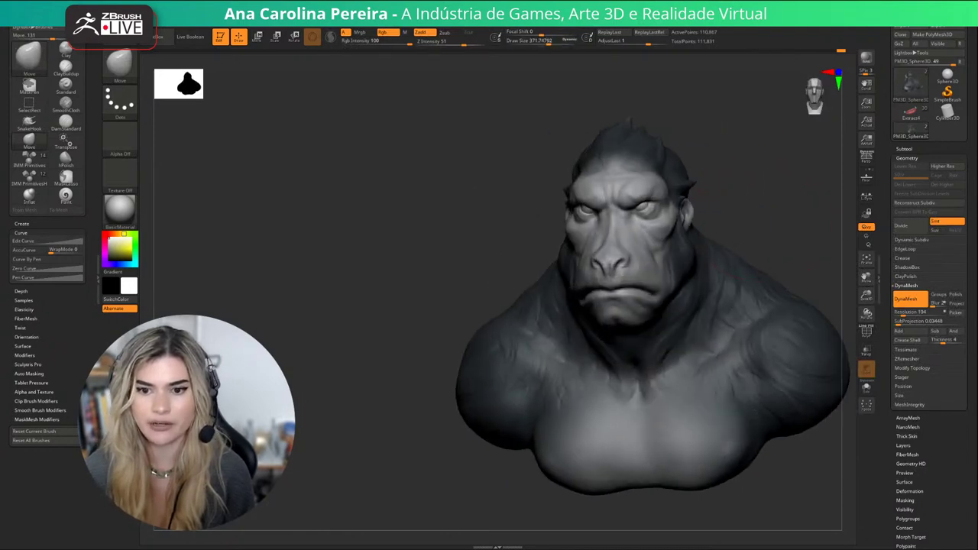
left_click_drag(772, 287, 684, 237)
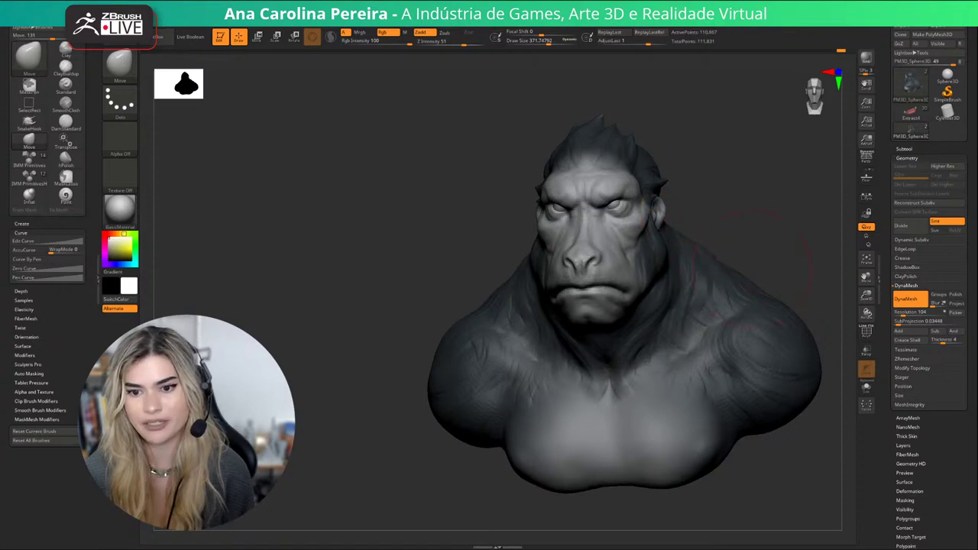
left_click_drag(764, 264, 711, 260)
key("space")
key("space")
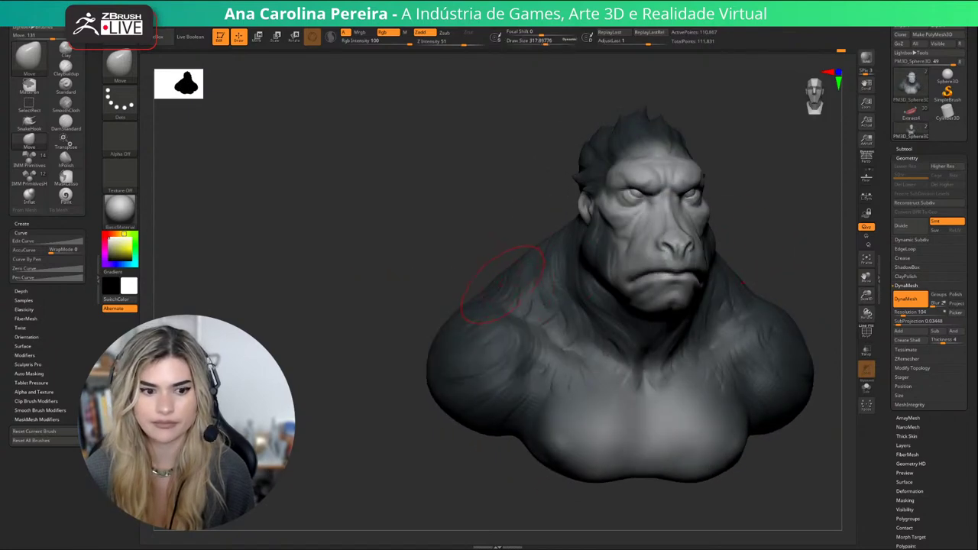
key("space")
mouse_move(503, 285)
left_mouse_down()
mouse_move(512, 285)
mouse_move(507, 269)
left_mouse_up()
key("space")
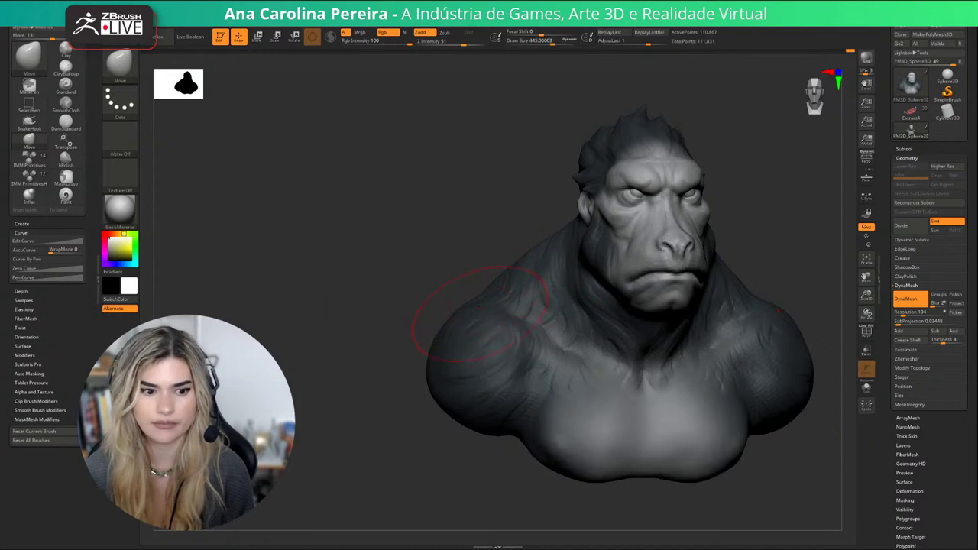
key("space")
left_click_drag(508, 332, 500, 332)
key("space")
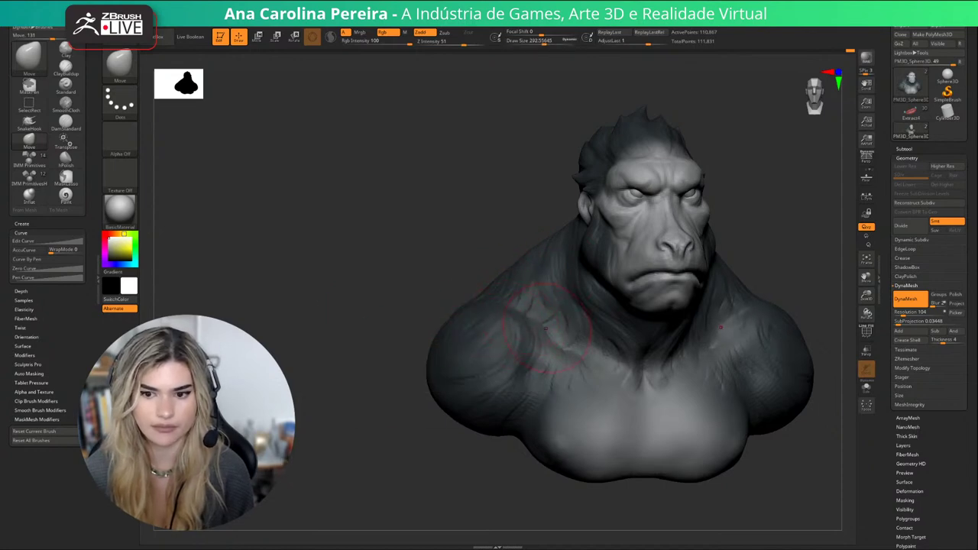
mouse_move(827, 259)
left_mouse_down()
mouse_move(767, 264)
mouse_move(790, 264)
left_mouse_up()
key("b")
key("d")
key("s")
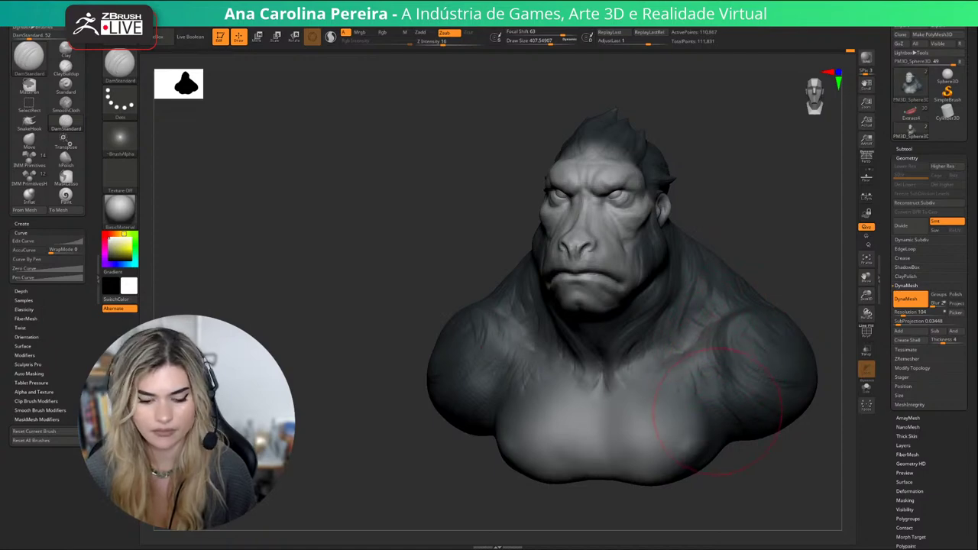
key("b")
key("h")
key("r")
key("space")
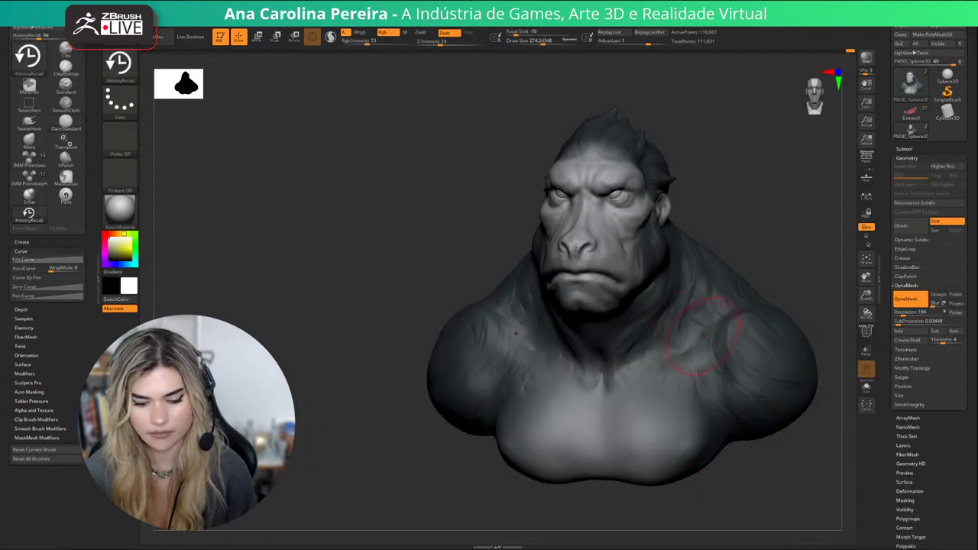
key("b")
key("c")
key("b")
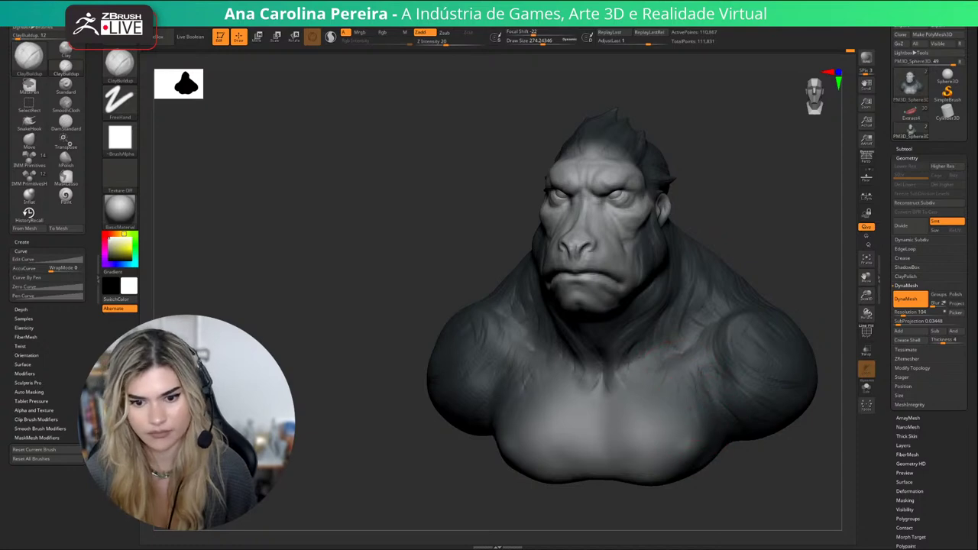
Carve the vertical crease down the middle of the chest with DamStandard at a draw size of about 331.
left_click_drag(707, 501, 787, 497)
key("b")
key("d")
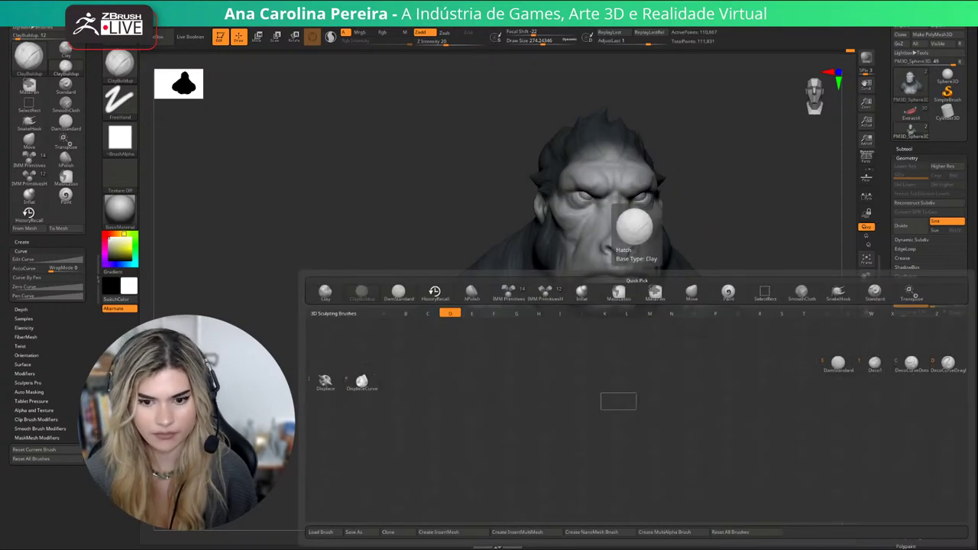
key("s")
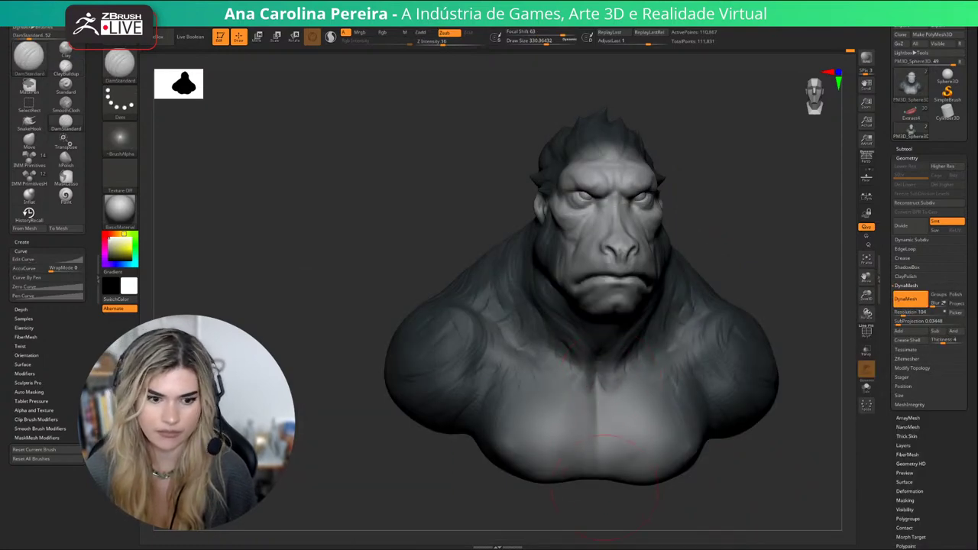
left_click_drag(604, 489, 615, 455)
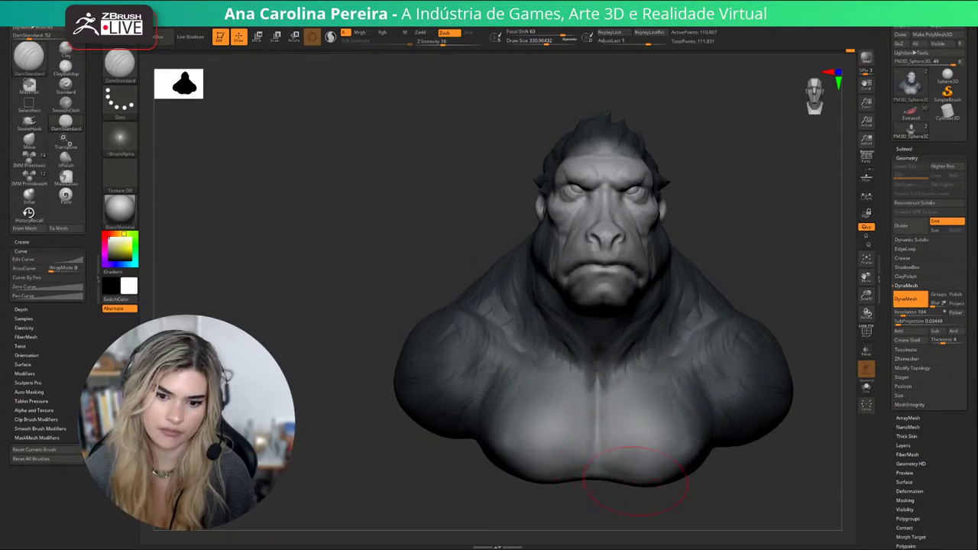
mouse_move(650, 516)
left_mouse_down()
mouse_move(622, 483)
mouse_move(593, 468)
left_mouse_up()
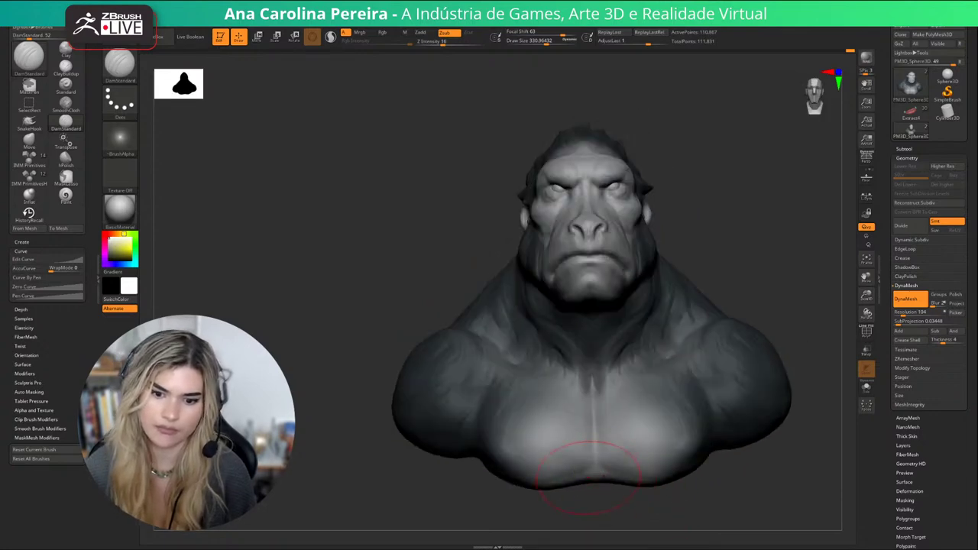
left_click_drag(658, 513, 602, 501)
key("e")
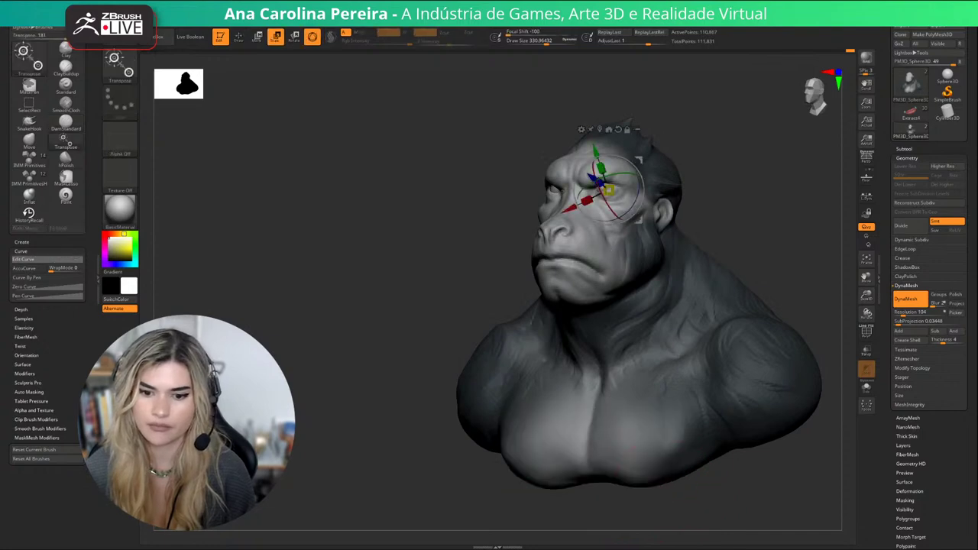
left_click_drag(722, 468, 646, 400, "alt")
key("b")
key("c")
key("b")
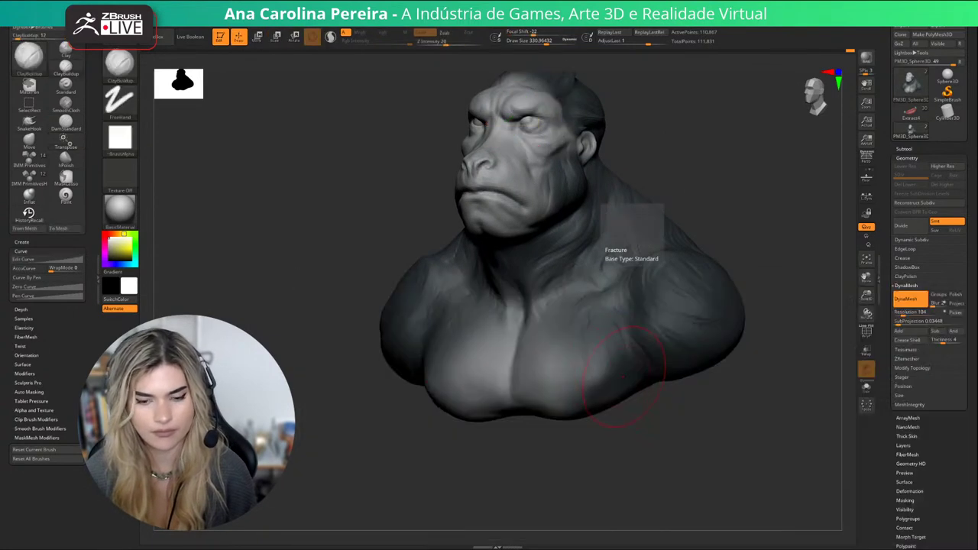
Sculpt a small nipple on each lower pectoral with DamStandard at draw sizes of about 324 and 257.
key("b")
key("d")
key("s")
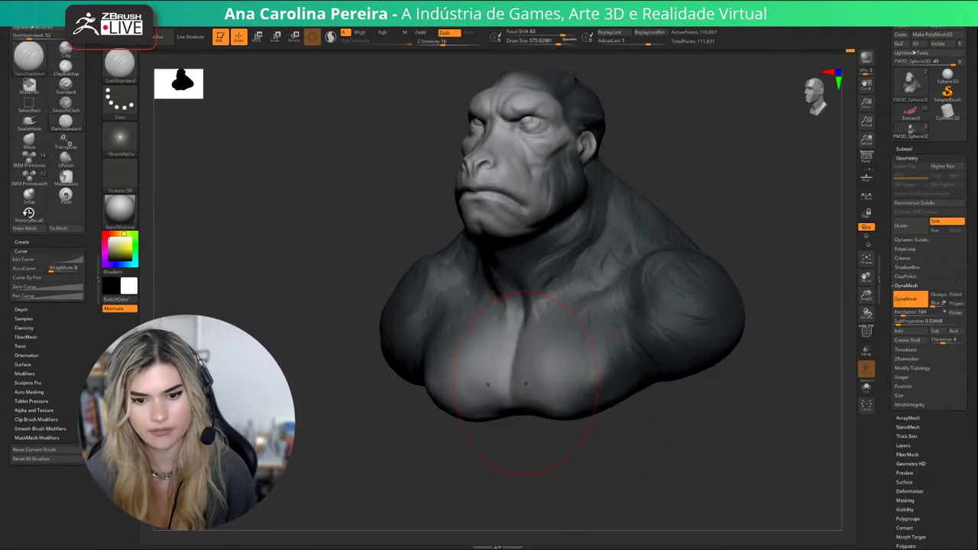
left_click_drag(604, 459, 750, 446, "shift")
key("space")
left_click_drag(518, 362, 508, 362)
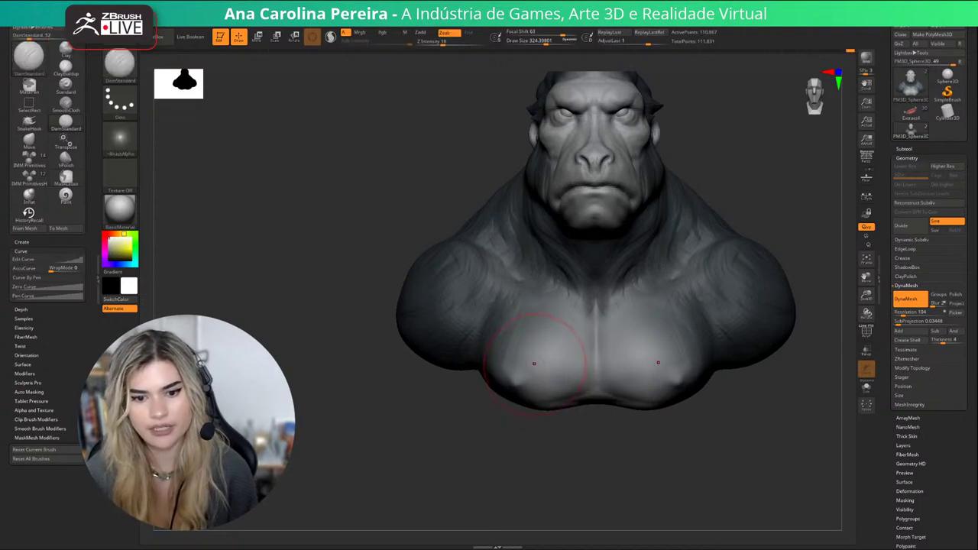
key("space")
left_click_drag(534, 363, 511, 380)
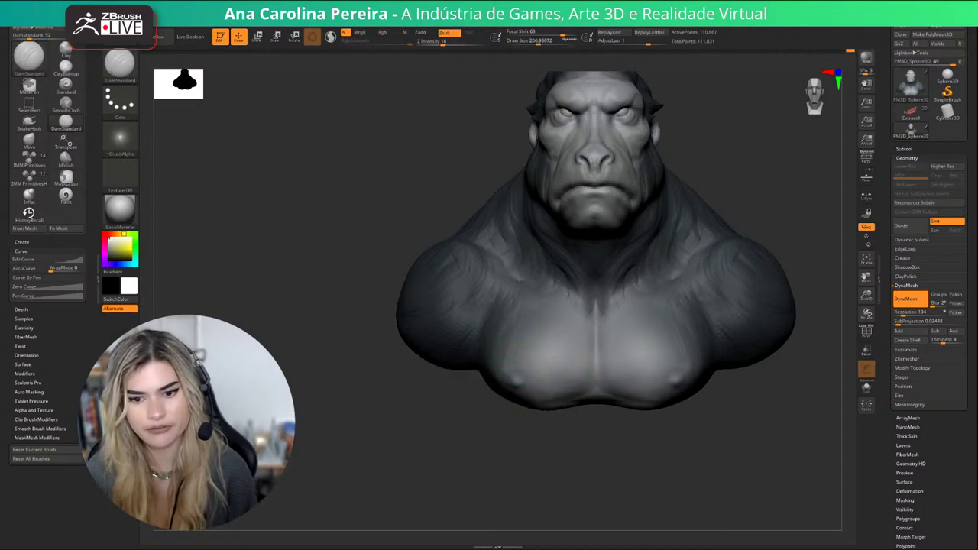
Build up and smooth the nipples and the surrounding area with ClayBuildup at draw sizes of about 90 and 182.
key("b")
key("c")
key("b")
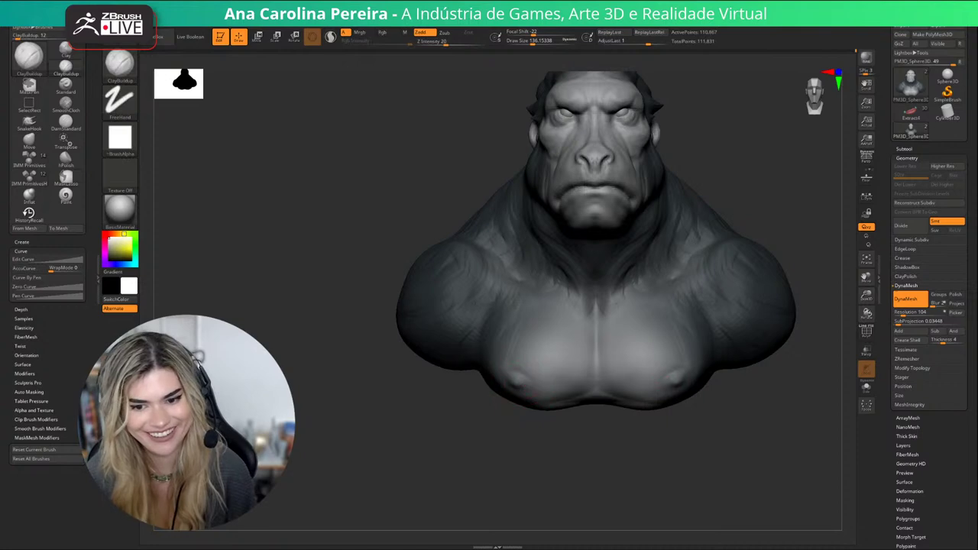
key("space")
left_click_drag(524, 386, 518, 389)
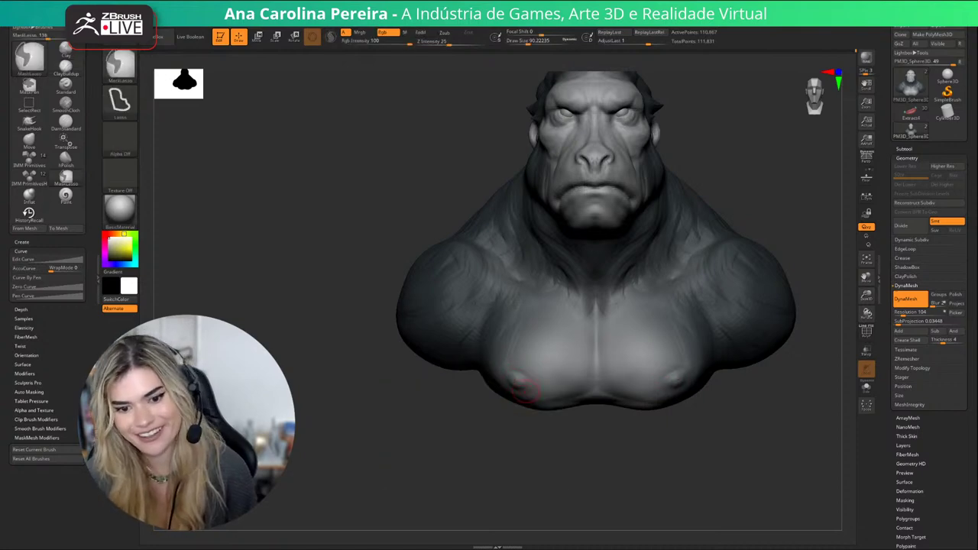
mouse_move(518, 379)
right_mouse_down()
mouse_move(604, 360)
mouse_move(524, 365)
right_mouse_up()
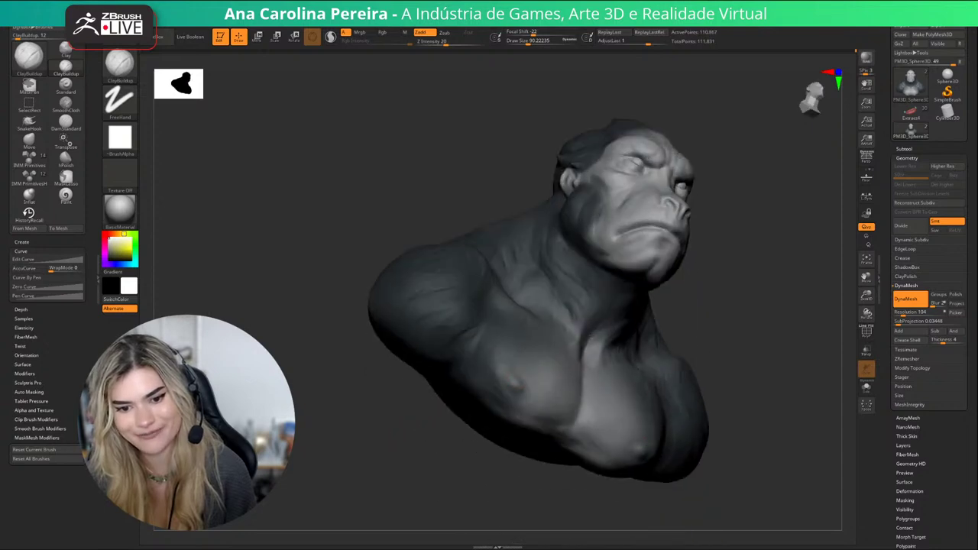
mouse_move(497, 464)
right_mouse_down("shift")
mouse_move(466, 458)
mouse_move(530, 444)
mouse_move(489, 459)
right_mouse_up("shift")
right_click(488, 440)
left_click_drag(526, 386, 521, 380, "shift")
right_click(501, 429)
left_click_drag(505, 425, 520, 425)
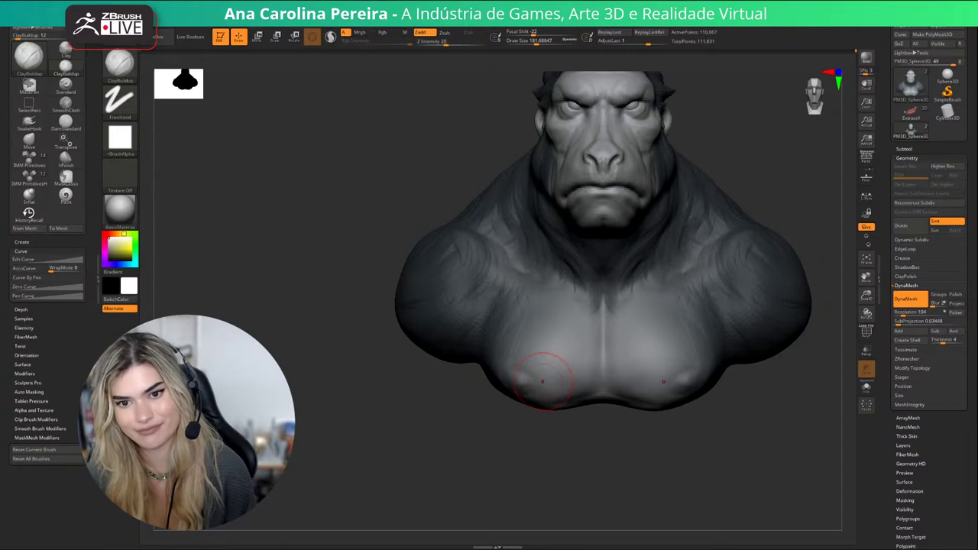
Smooth the nipples and the lower chest around them, and switch to DamStandard at a draw size of about 379.
left_click_drag(546, 375, 529, 382, "shift")
right_click_drag(526, 405, 539, 413)
right_click_drag(556, 412, 527, 458, "alt")
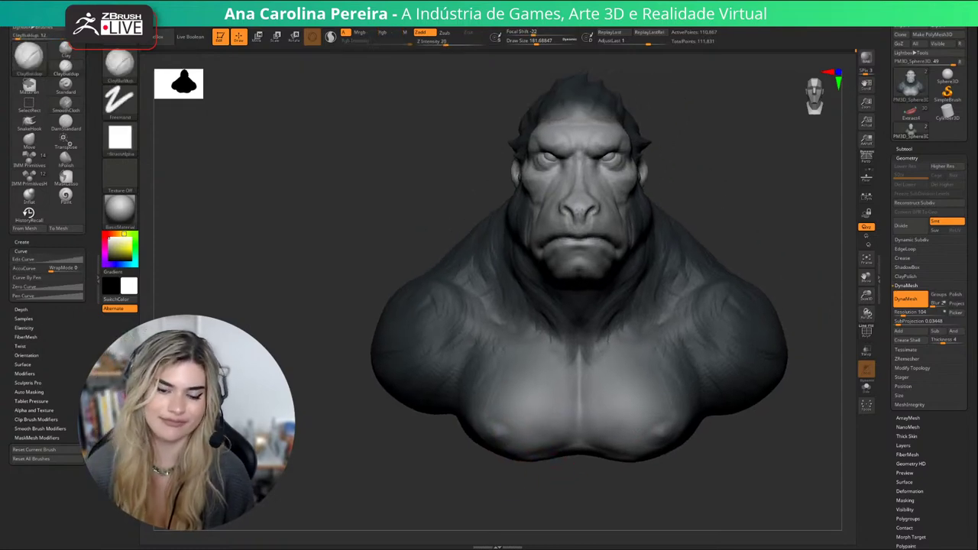
key("space")
left_click_drag(621, 385, 591, 390)
key("b")
key("d")
key("s")
key("space")
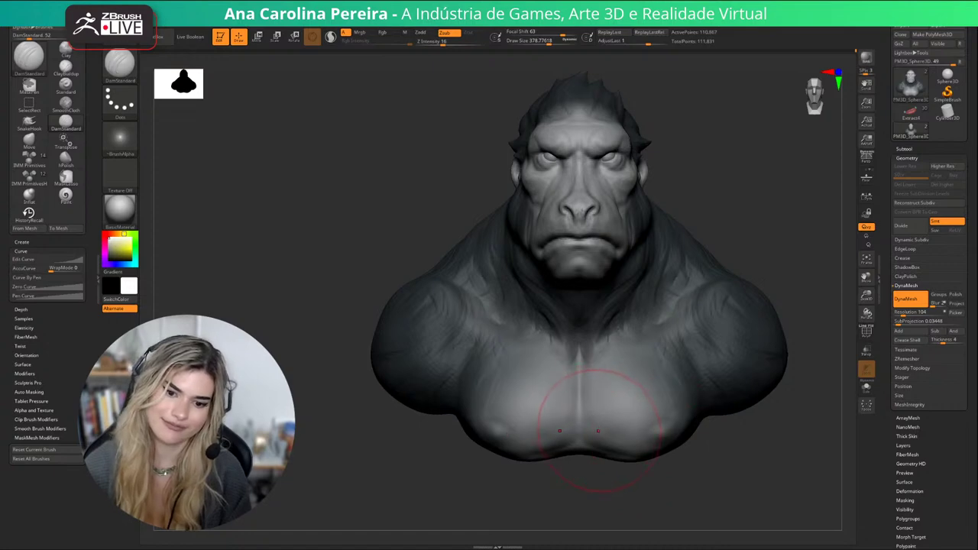
key("shift")
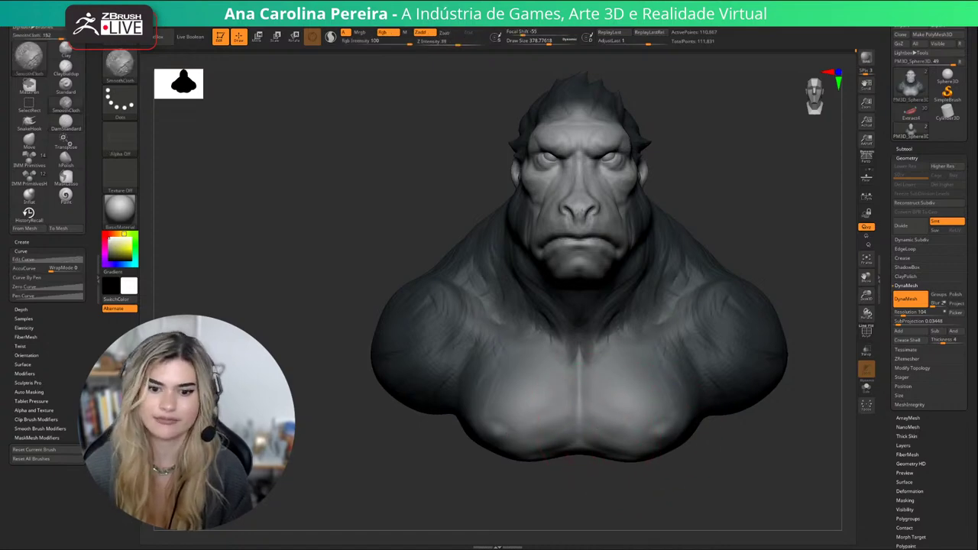
right_click_drag(657, 417, 654, 429, "alt")
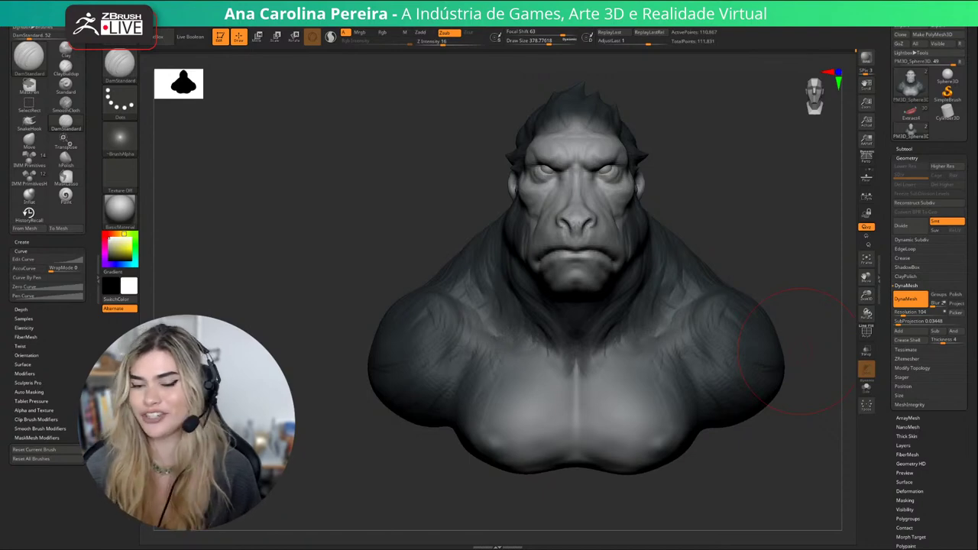
left_click_drag(800, 351, 753, 336)
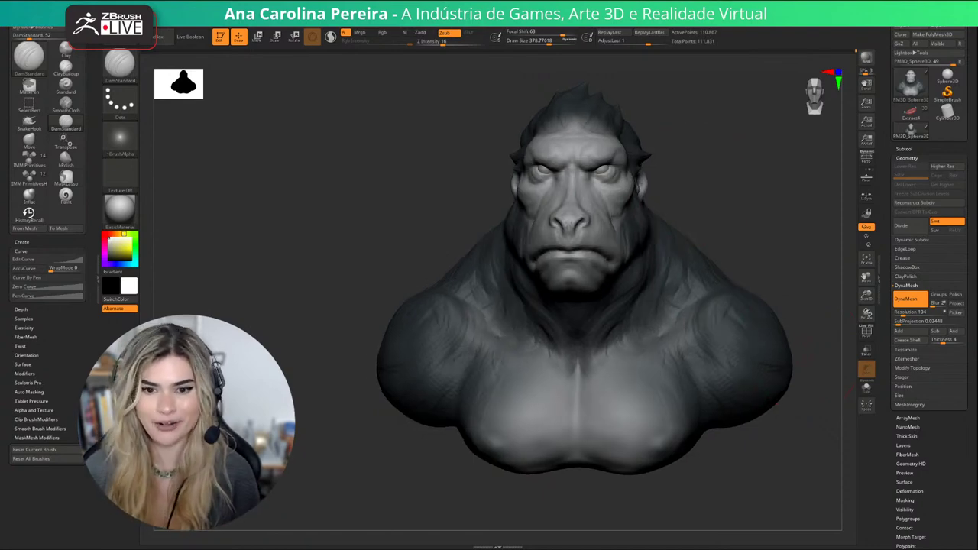
Reshape the back of the neck and upper back with the Move brush at a draw size of about 468.
key("b")
key("m")
key("v")
mouse_move(772, 198)
left_mouse_down()
mouse_move(620, 192)
mouse_move(688, 222)
left_mouse_up()
key("space")
left_click_drag(720, 195, 697, 202)
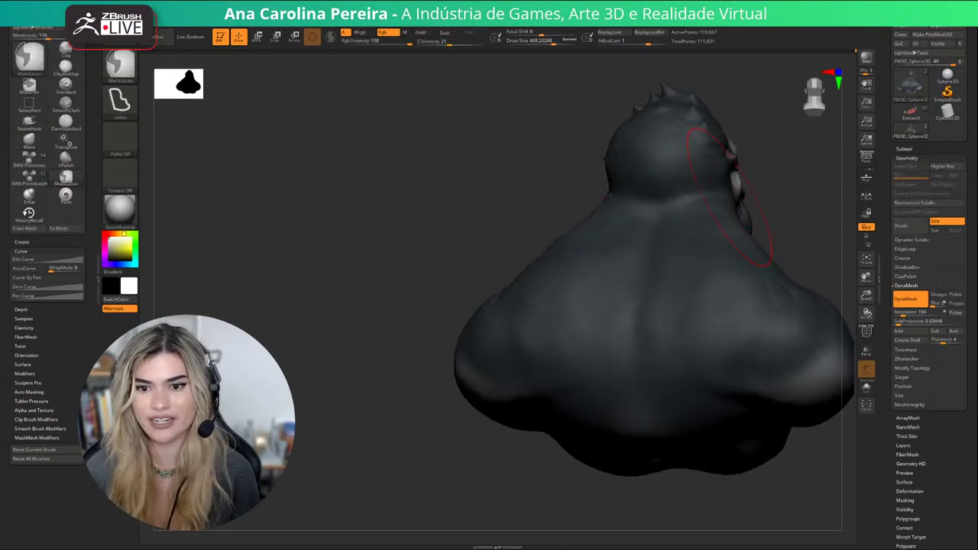
left_click_drag(803, 183, 723, 196)
key("space")
left_click_drag(791, 168, 841, 170)
Build up the back of the neck with ClayBuildup at a draw size of about 365.
key("b")
key("c")
key("b")
left_click_drag(633, 196, 663, 189)
left_click_drag(749, 191, 826, 198)
left_click_drag(627, 183, 655, 180)
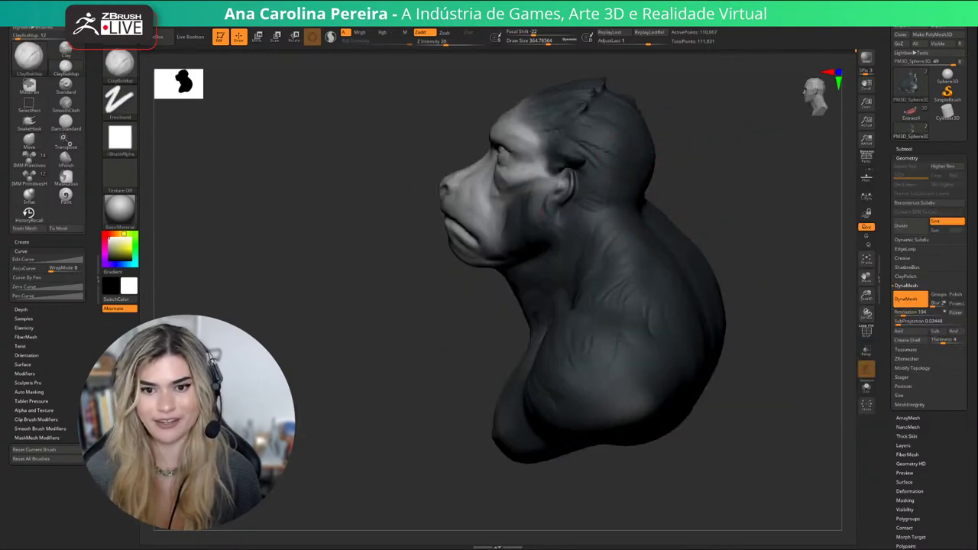
left_click_drag(655, 180, 685, 176)
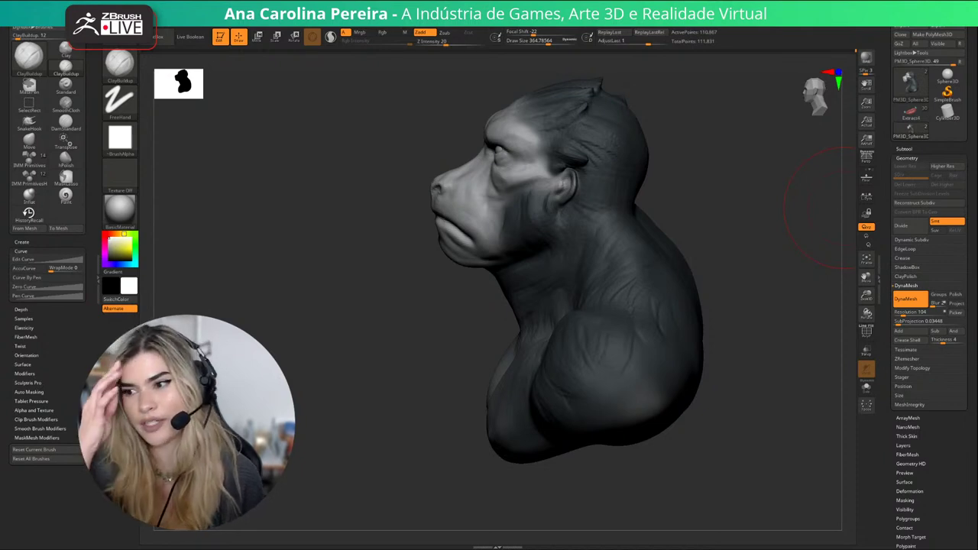
Touch up the sides of the neck with ClayBuildup at draw sizes of about 280 and 202.
mouse_move(825, 206)
left_mouse_down()
mouse_move(791, 443)
mouse_move(779, 450)
left_mouse_up()
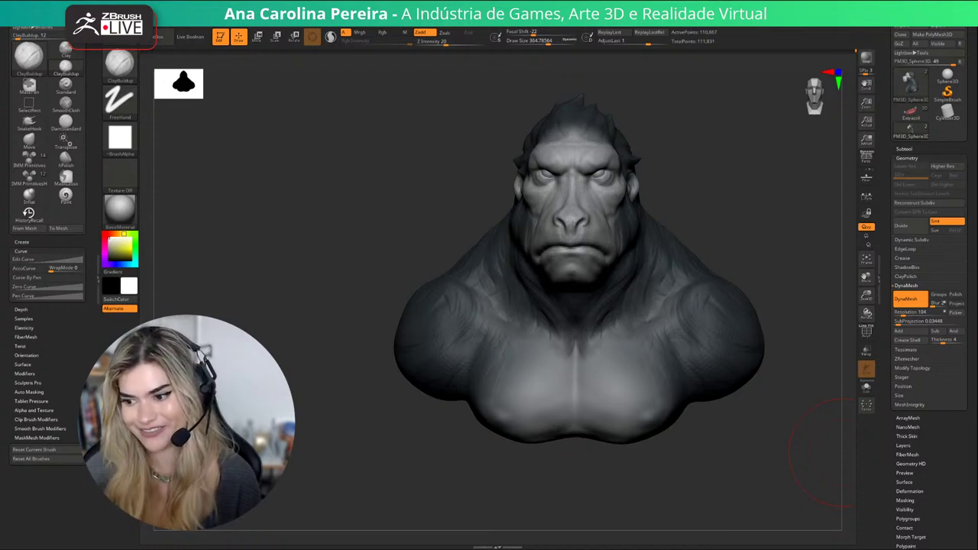
left_click_drag(822, 453, 776, 489)
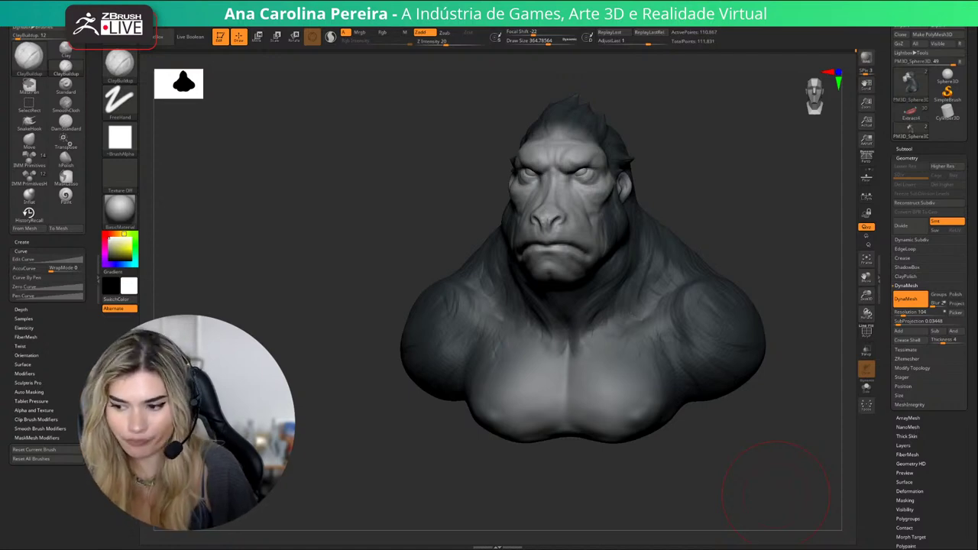
left_click_drag(742, 153, 694, 206)
key("b")
key("bracketleft")
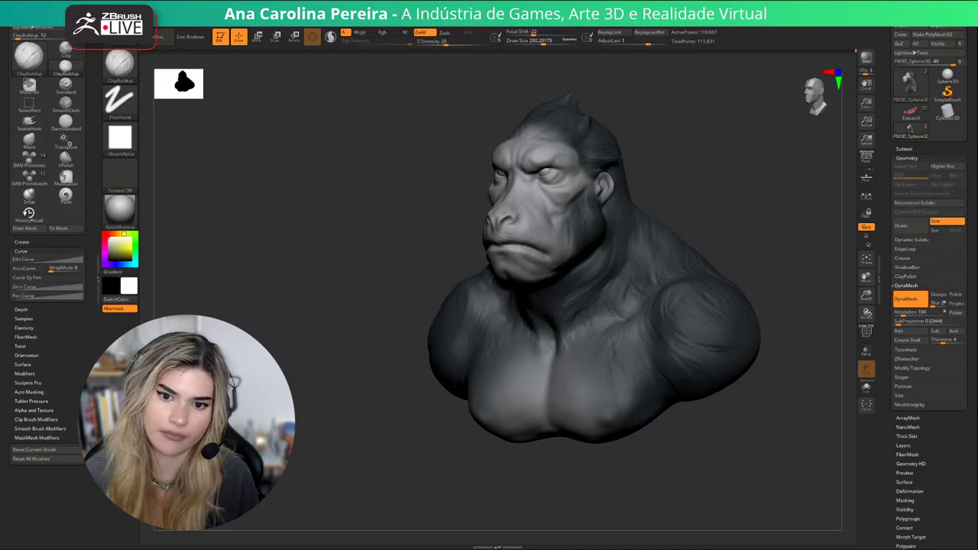
left_click_drag(640, 205, 670, 197)
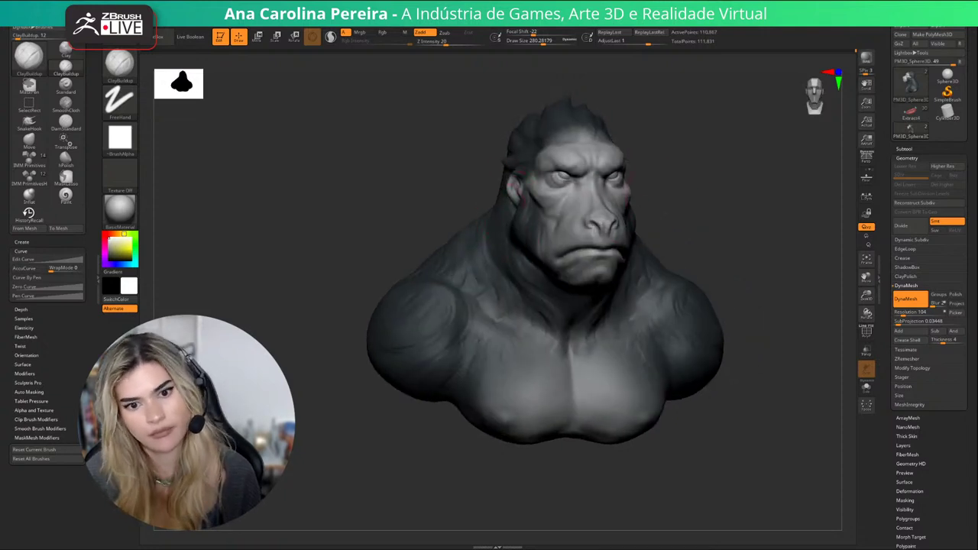
key("bracketleft")
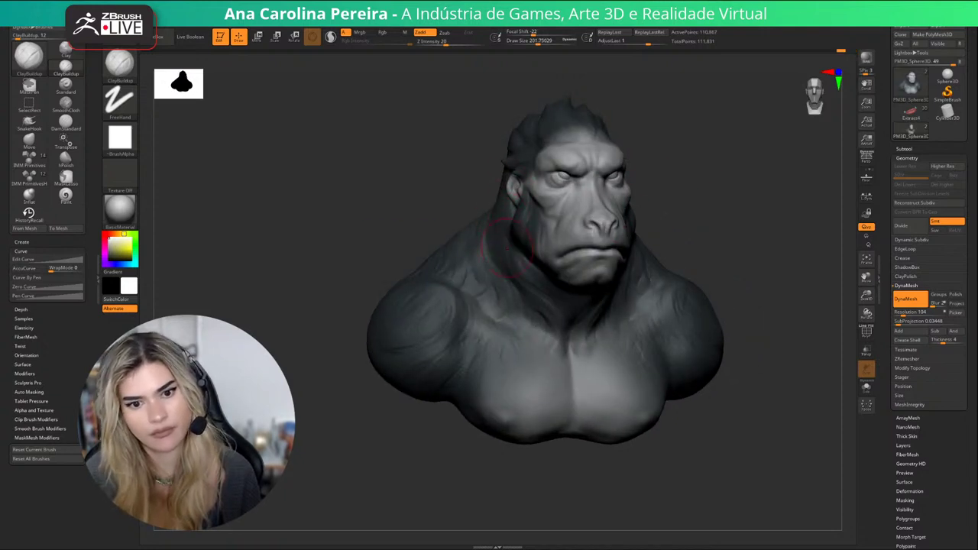
mouse_move(765, 218)
left_mouse_down()
mouse_move(665, 215)
mouse_move(646, 188)
mouse_move(628, 192)
mouse_move(649, 210)
left_mouse_up()
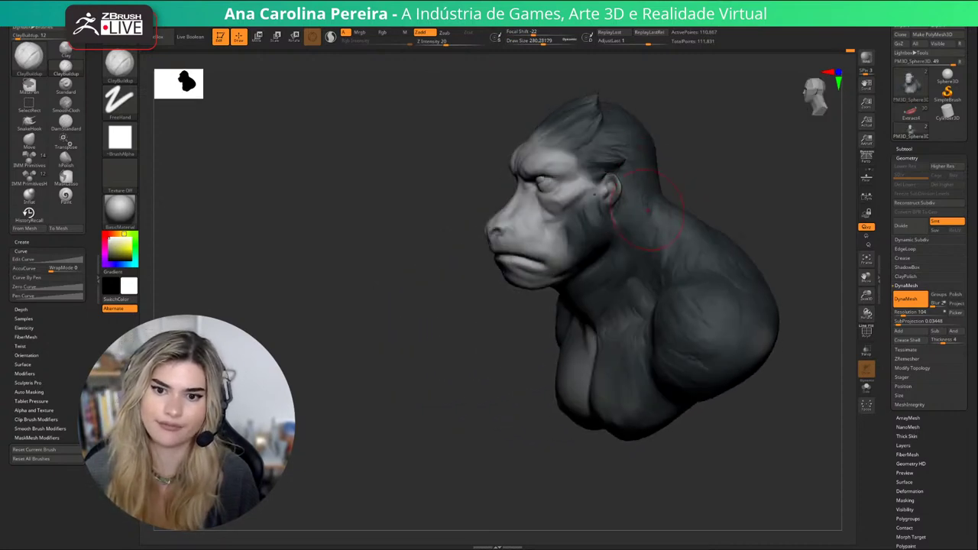
Build up the slope from the neck into the upper back with ClayBuildup at draw sizes of about 453 and 517.
mouse_move(656, 206)
right_mouse_down()
mouse_move(628, 208)
mouse_move(643, 196)
right_mouse_up()
key("bracketright")
key("bracketright")
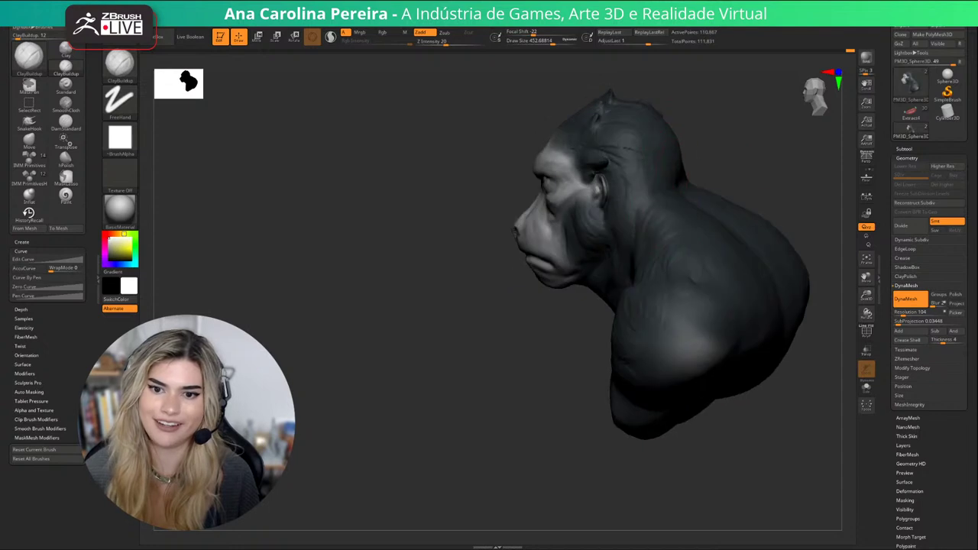
left_click_drag(679, 174, 714, 211)
right_click_drag(663, 196, 670, 194)
mouse_move(671, 153)
left_mouse_down()
mouse_move(709, 182)
mouse_move(785, 297)
left_mouse_up()
right_click_drag(803, 366, 680, 363)
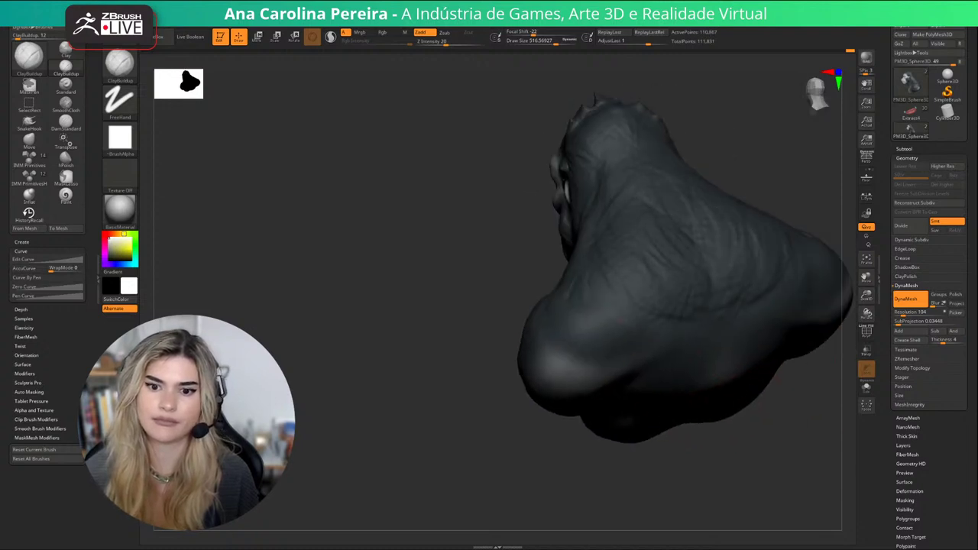
mouse_move(565, 428)
right_mouse_down()
mouse_move(803, 443)
mouse_move(725, 447)
right_mouse_up()
mouse_move(726, 451)
left_mouse_down()
mouse_move(745, 459)
mouse_move(731, 470)
left_mouse_up()
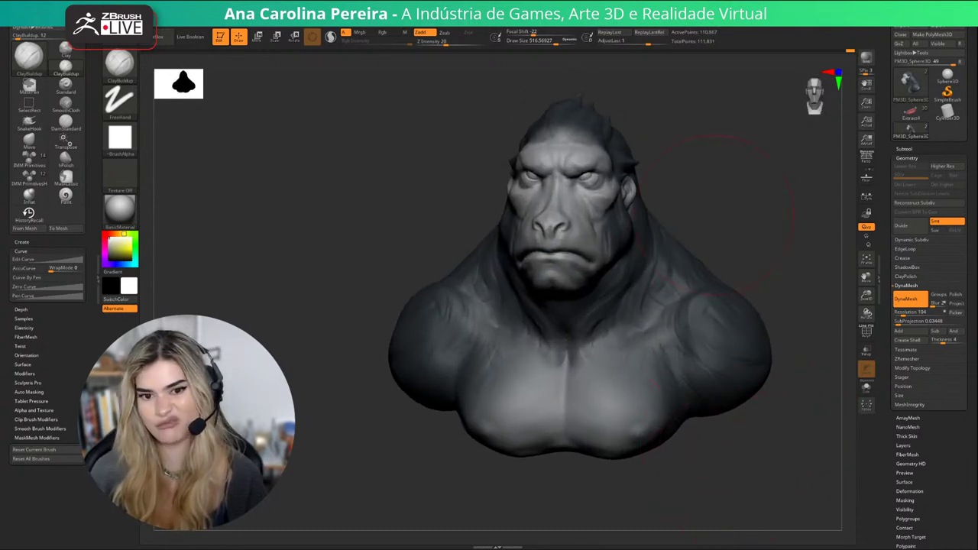
Select the eyeballs subtool PM3D_Sphere3D1 and subdivide it to level 4.
key("space")
mouse_move(726, 218)
left_mouse_down()
mouse_move(720, 233)
mouse_move(711, 217)
left_mouse_up()
left_click_drag(829, 217, 854, 235, "alt")
left_click(905, 149)
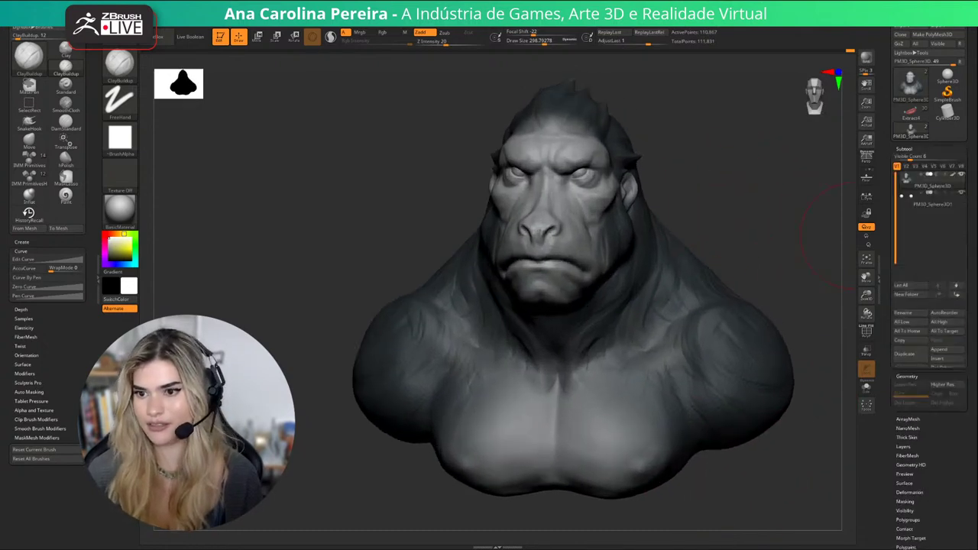
left_click(926, 200)
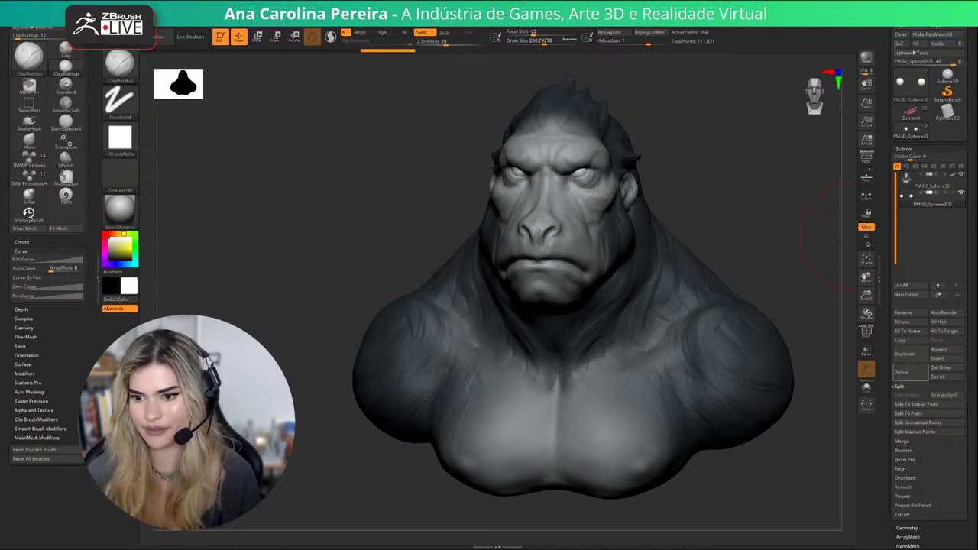
left_click(900, 386)
left_click(907, 483)
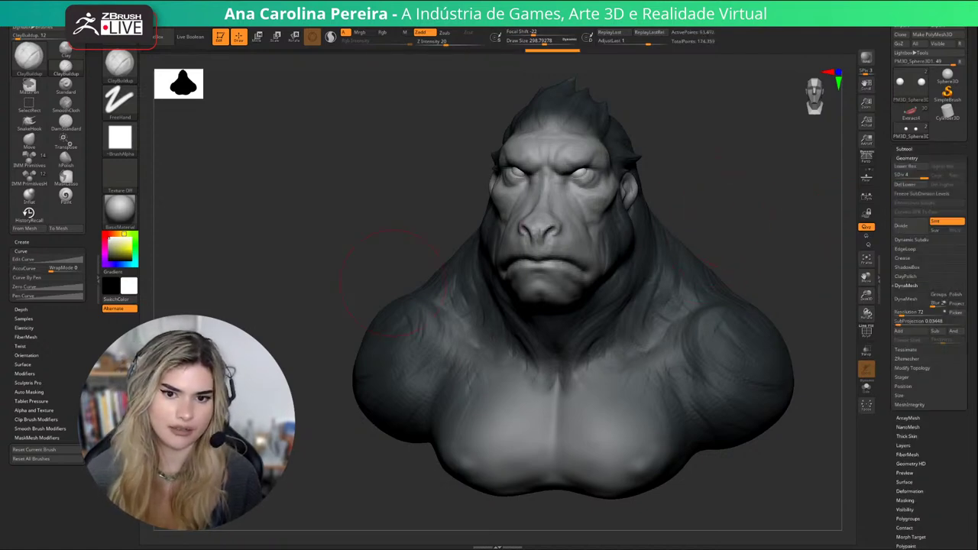
left_click_drag(392, 283, 411, 283)
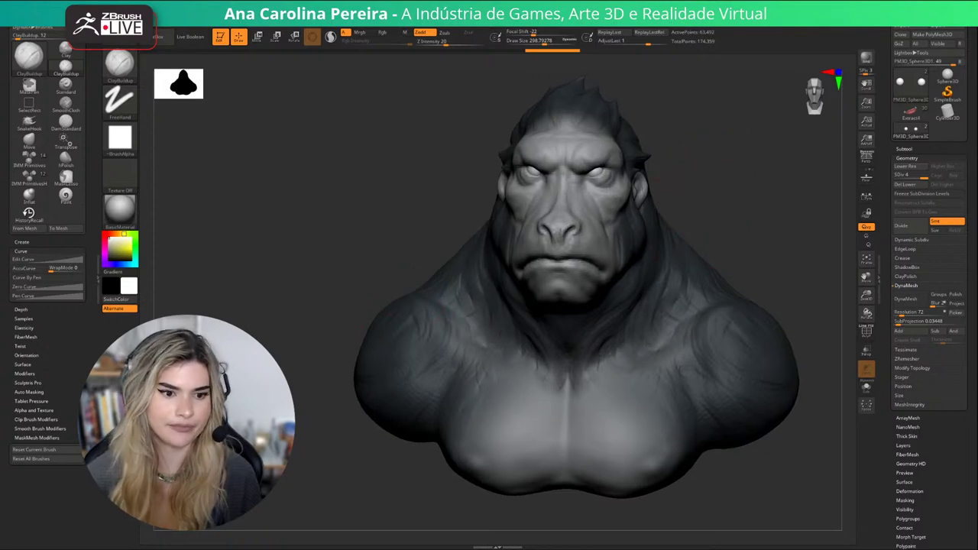
Set the Paint brush to a draw size of about 132 and to the material channel only.
mouse_move(723, 197)
left_mouse_down("alt")
mouse_move(751, 186)
mouse_move(753, 221)
mouse_move(734, 219)
mouse_move(745, 256)
mouse_move(811, 278)
left_mouse_up("alt")
key("space")
left_click_drag(650, 227, 634, 227)
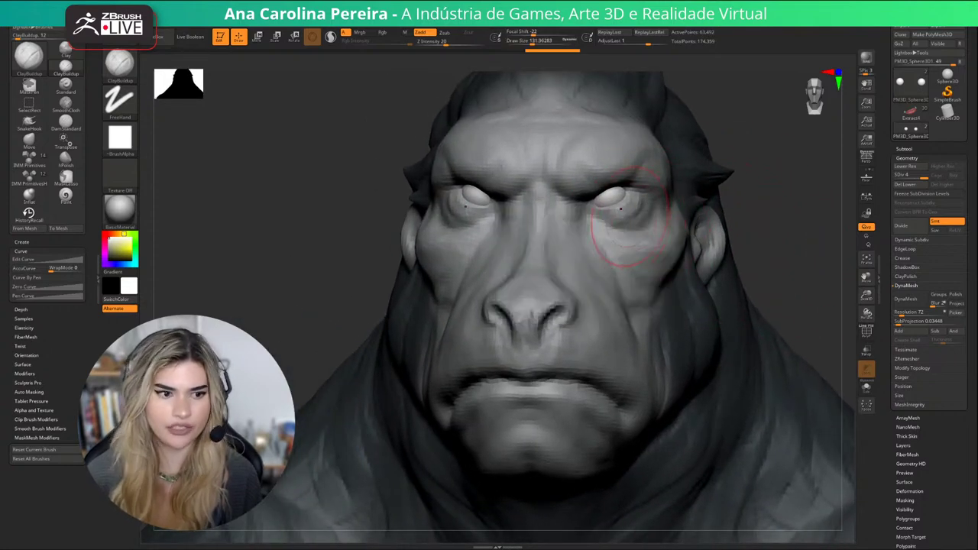
key("b")
key("f")
key("l")
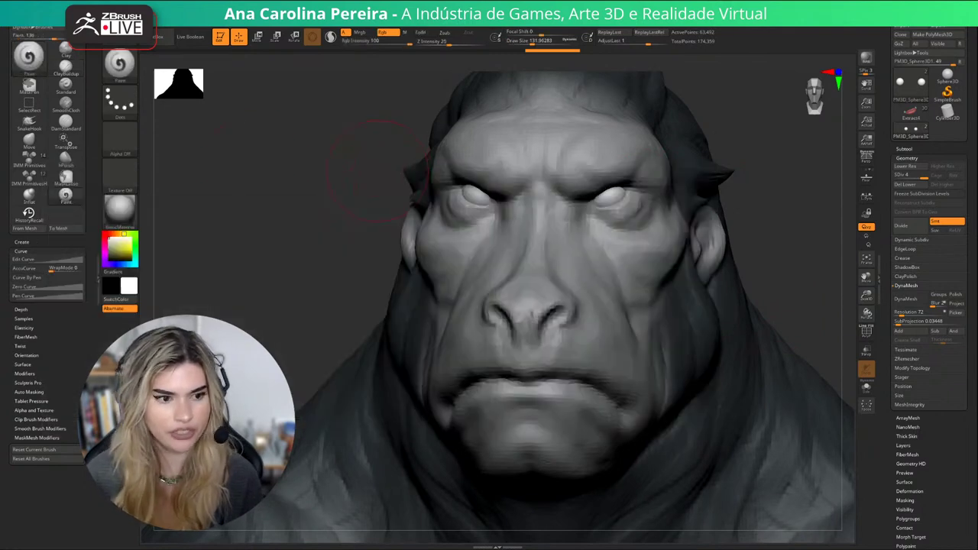
key("space")
left_click(457, 201)
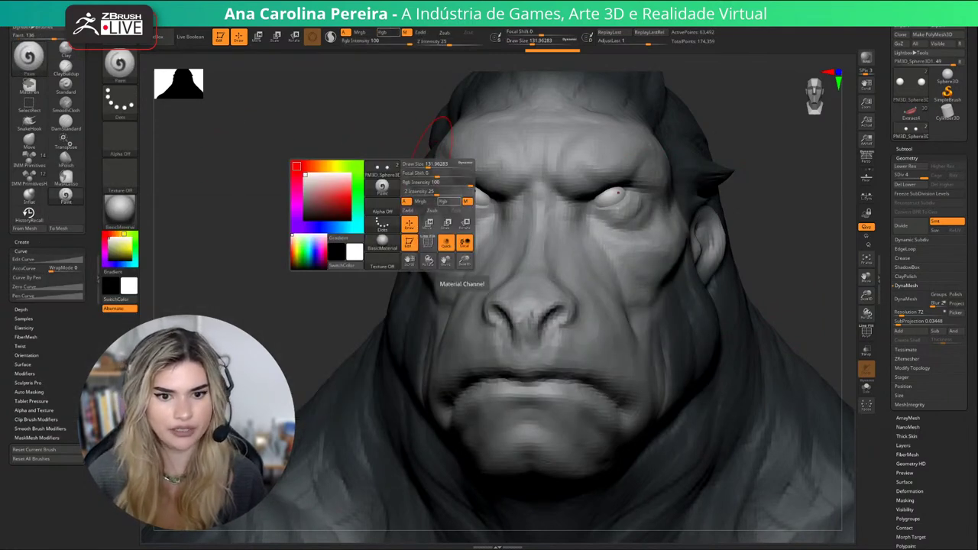
Apply the ToyPlastic material to the eyeballs.
left_click(120, 206)
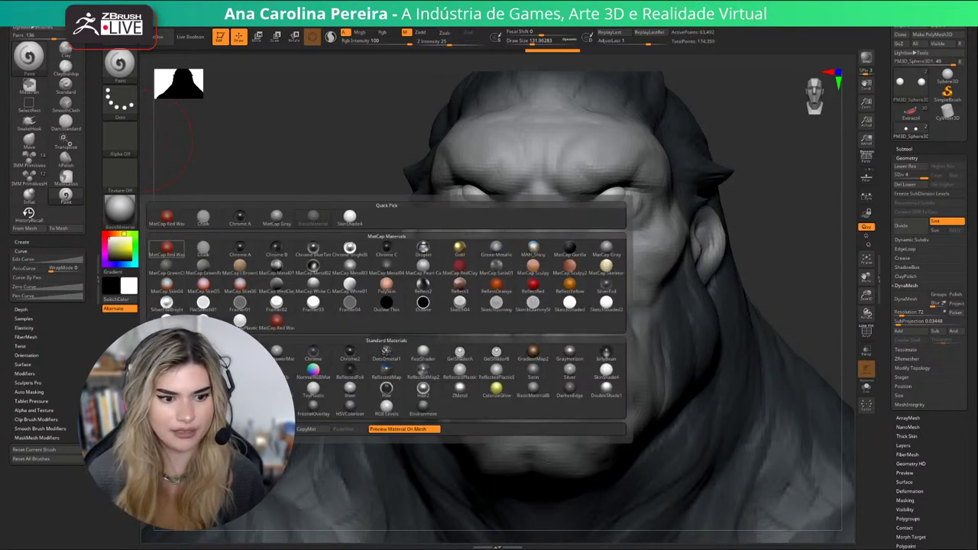
left_click(313, 390)
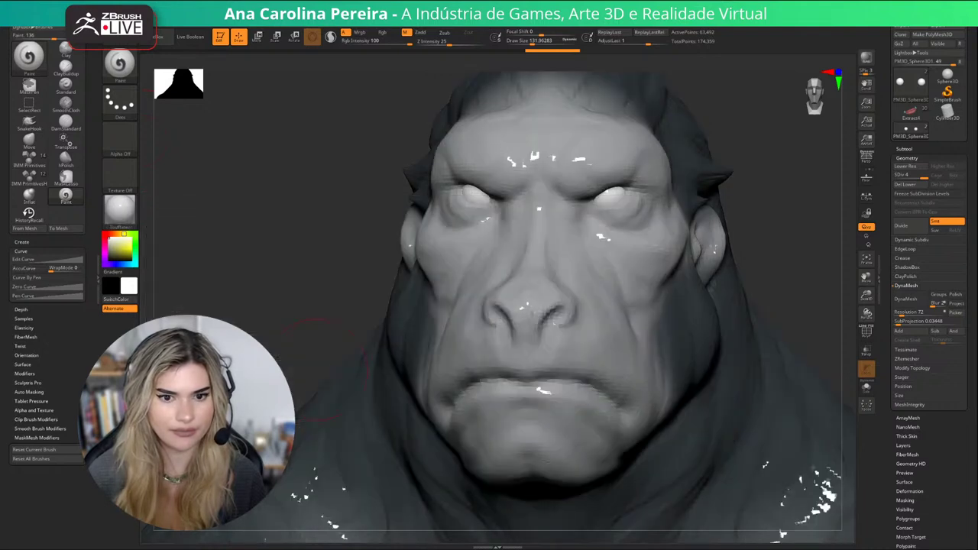
left_click_drag(344, 248, 329, 276)
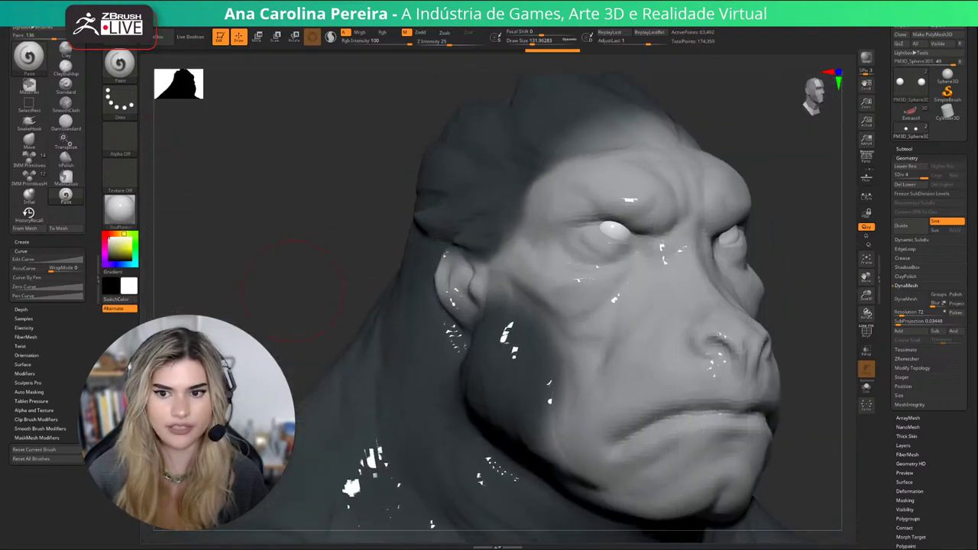
left_click(650, 231)
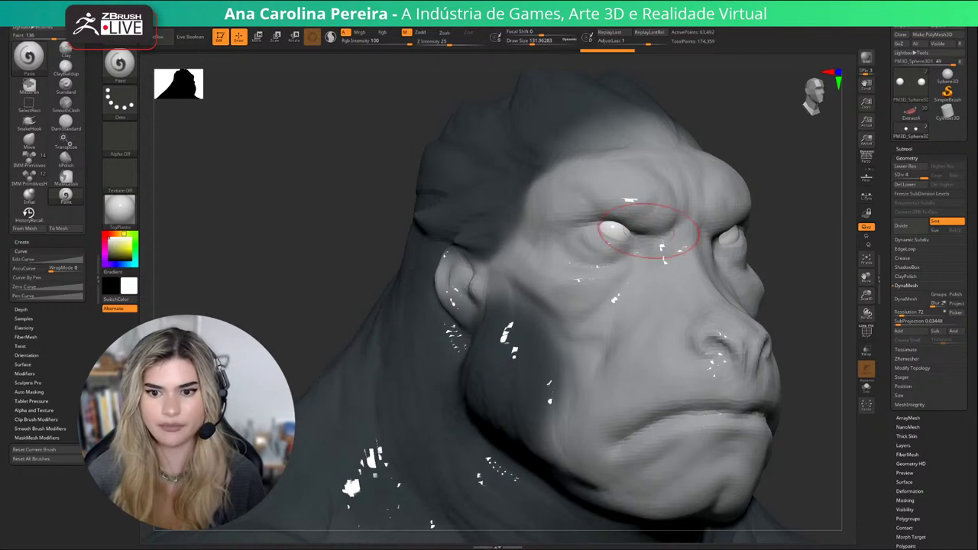
mouse_move(807, 248)
left_mouse_down()
mouse_move(707, 256)
mouse_move(695, 206)
mouse_move(726, 253)
mouse_move(755, 261)
mouse_move(730, 260)
left_mouse_up()
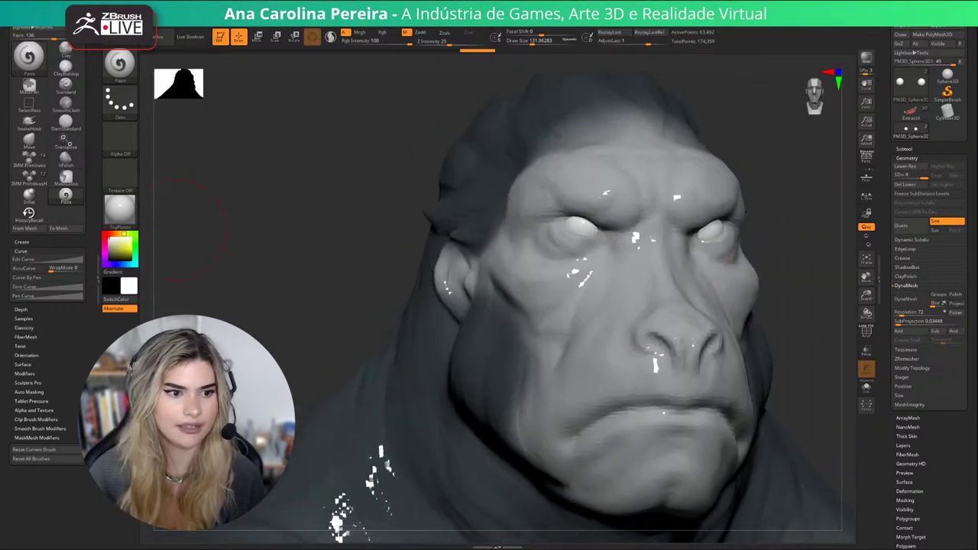
Choose BasicMaterial again and switch the Paint brush to the Rgb channel with a near-black colour.
left_click(123, 210)
left_click(313, 216)
mouse_move(382, 283)
left_mouse_down()
mouse_move(325, 226)
mouse_move(416, 279)
mouse_move(347, 245)
mouse_move(413, 283)
mouse_move(387, 269)
left_mouse_up()
key("space")
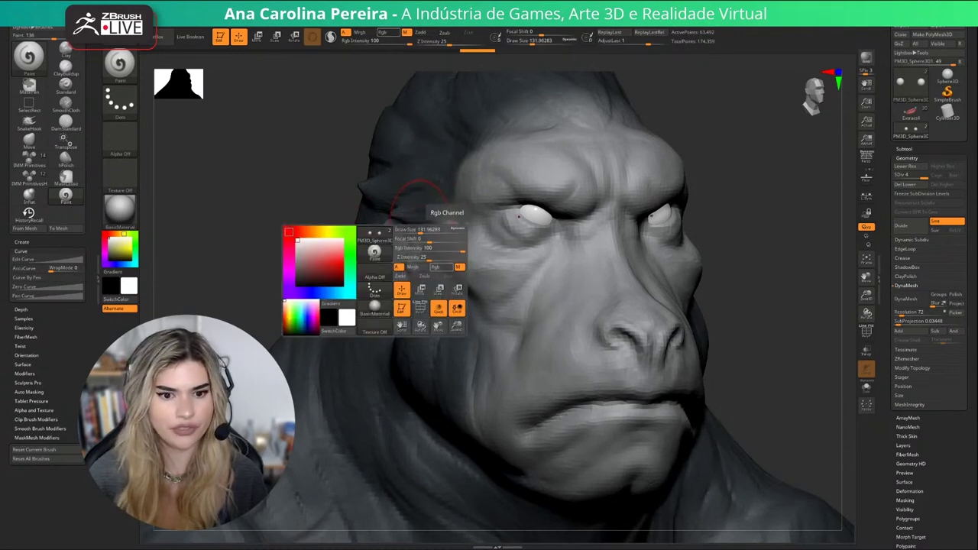
left_click(438, 267)
left_click_drag(110, 247, 108, 257)
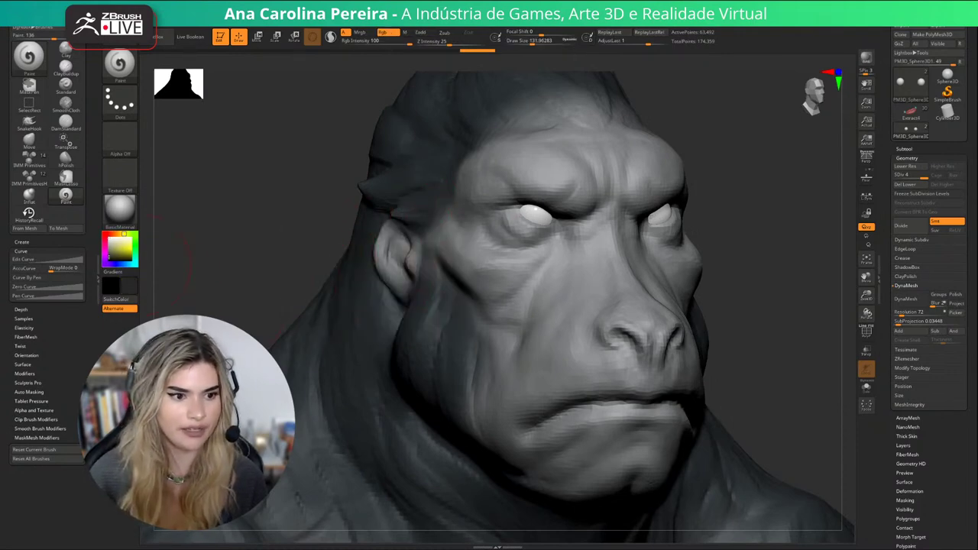
Paint a large dark iris on the front of each eyeball.
left_click_drag(355, 256, 333, 259)
left_click_drag(538, 213, 538, 216)
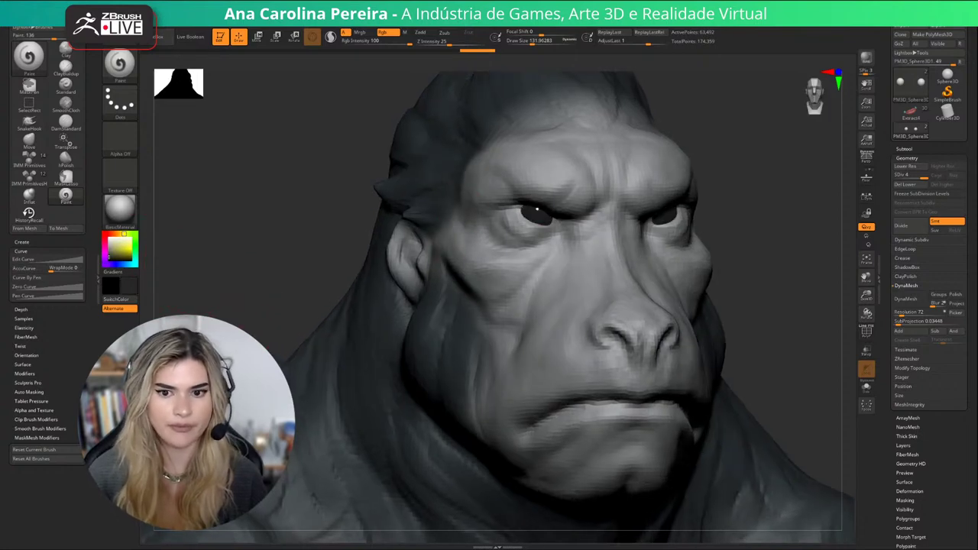
left_click_drag(787, 206, 697, 202)
left_click(677, 212)
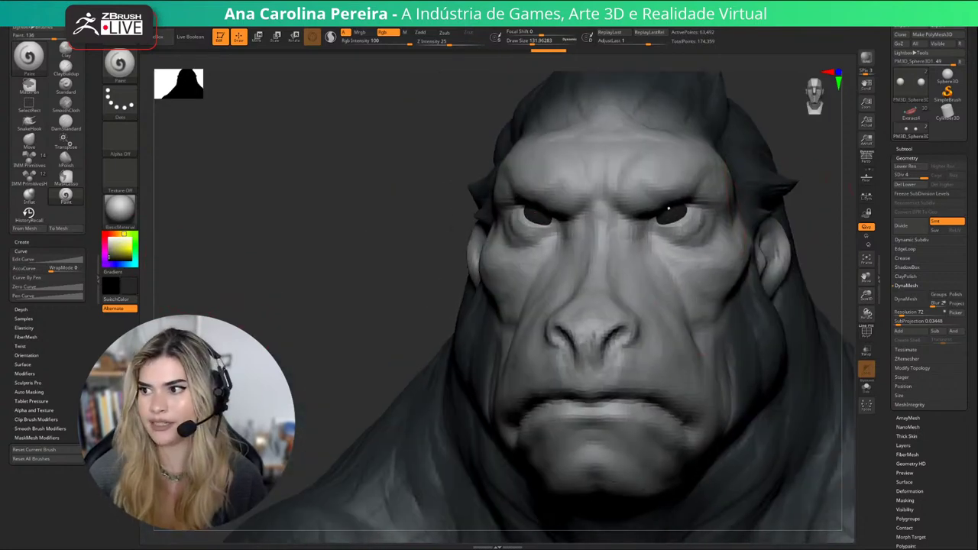
mouse_move(810, 213)
left_mouse_down("alt")
mouse_move(739, 206)
mouse_move(753, 210)
left_mouse_up("alt")
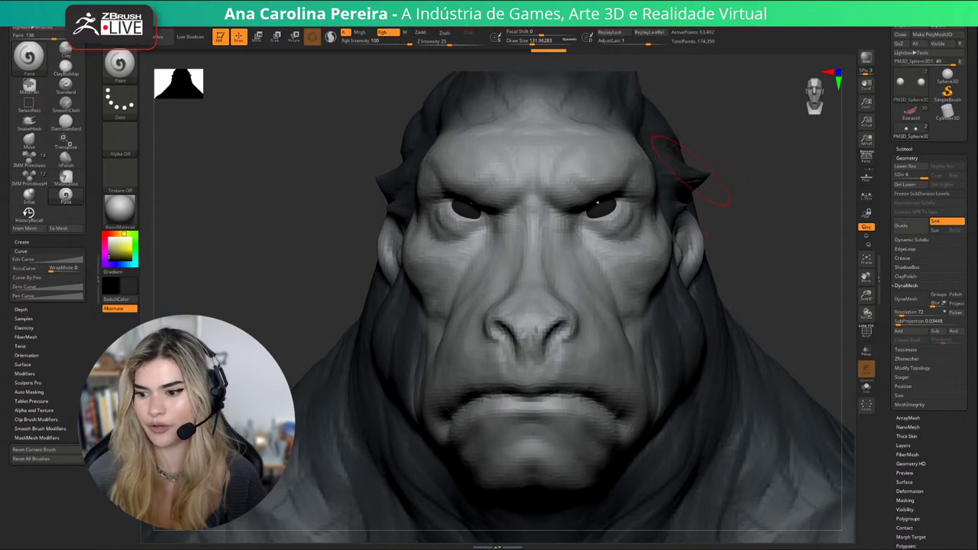
Choose a dark red paint colour and set the Paint brush's draw size to about 68.
key("s")
left_click_drag(712, 278, 704, 279)
mouse_move(752, 234)
left_mouse_down("alt")
mouse_move(769, 244)
mouse_move(772, 228)
left_mouse_up("alt")
left_click(112, 234)
left_click(131, 250)
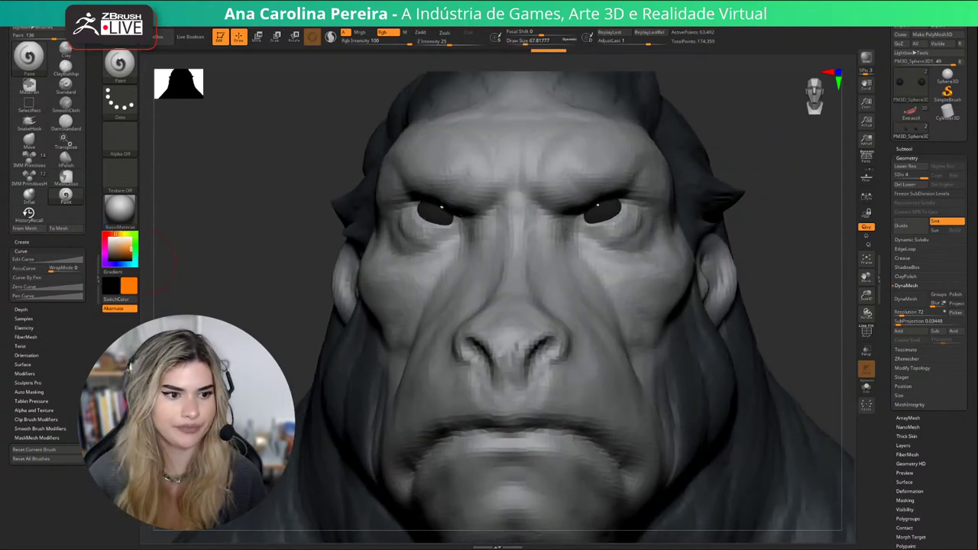
left_click(106, 234)
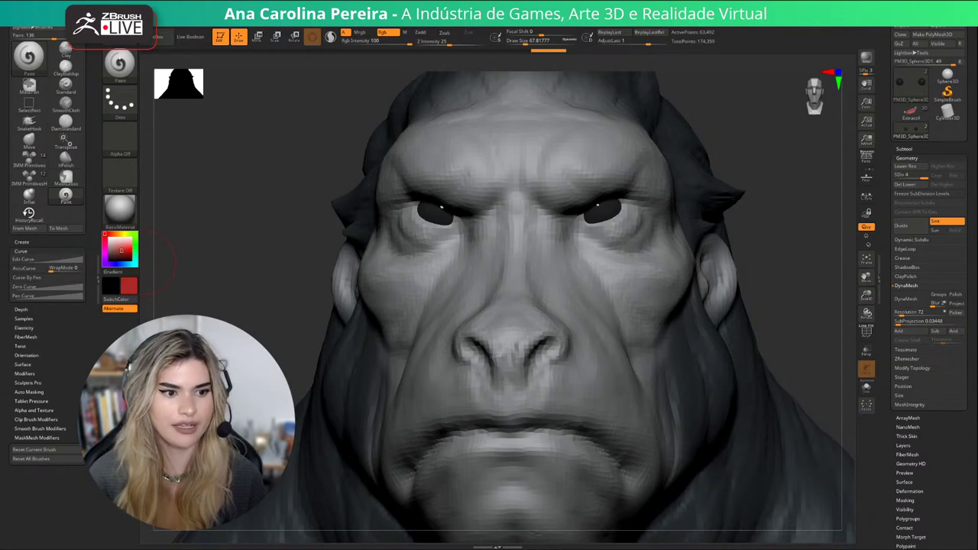
left_click_drag(121, 250, 122, 256)
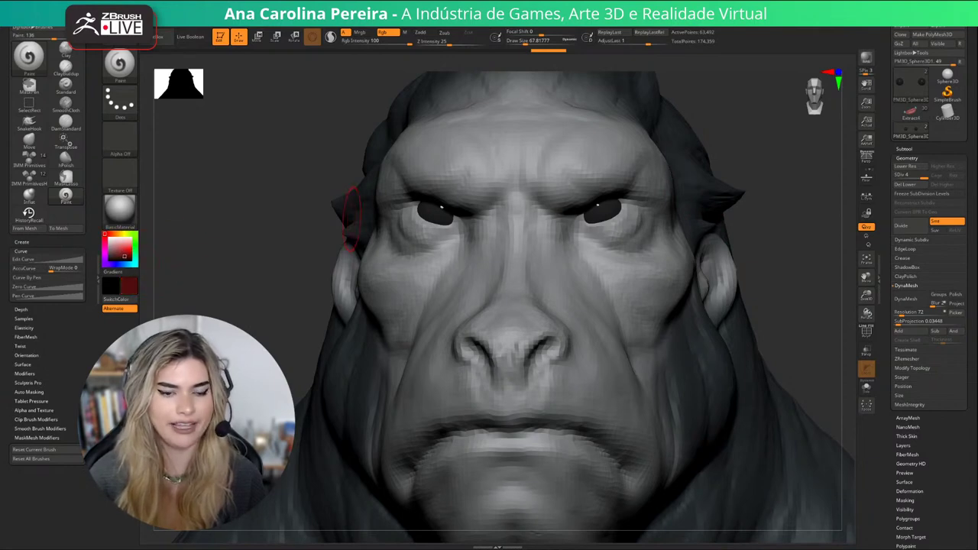
Paint dark red over both irises with the draw size reduced to about 31 and again to about 20.
key("s")
left_click_drag(440, 201, 435, 201)
key("s")
left_click_drag(618, 218, 613, 218)
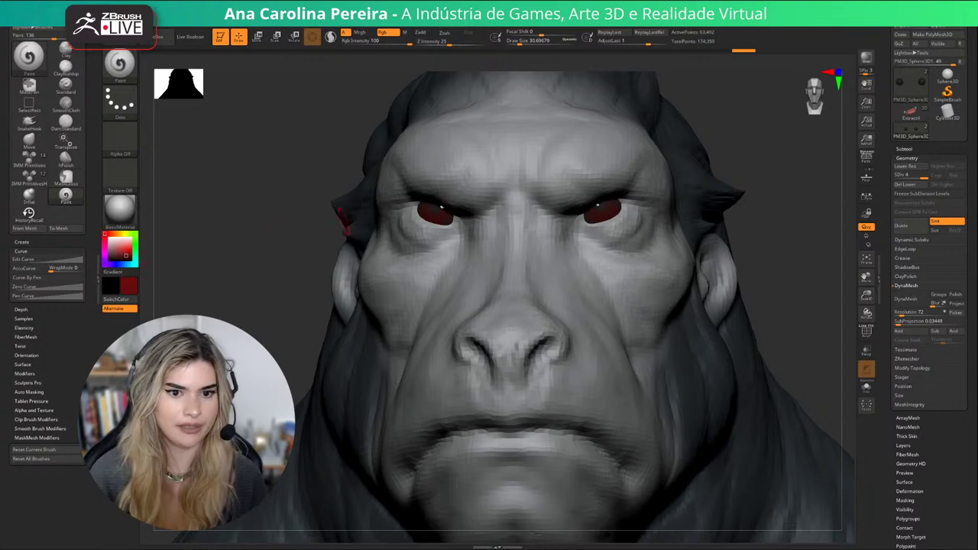
key("space")
left_click_drag(408, 215, 405, 214)
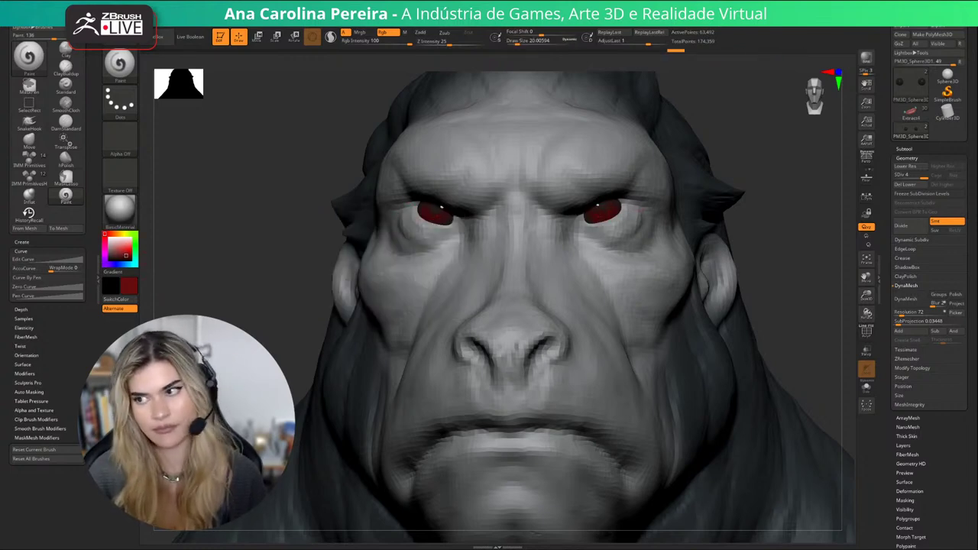
Choose a slightly brighter red and brush it along the lower part of each iris.
left_click_drag(753, 207, 722, 222, "alt")
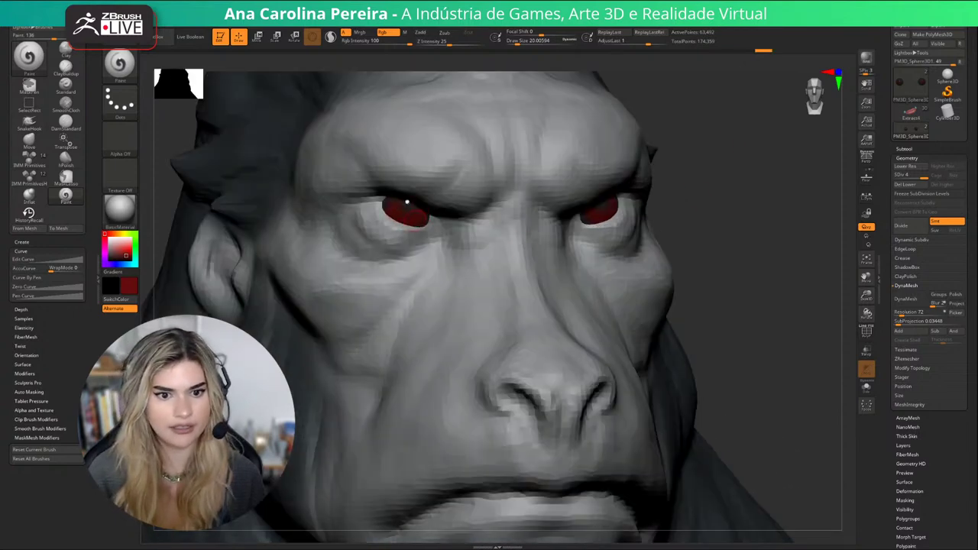
left_click_drag(126, 255, 128, 252)
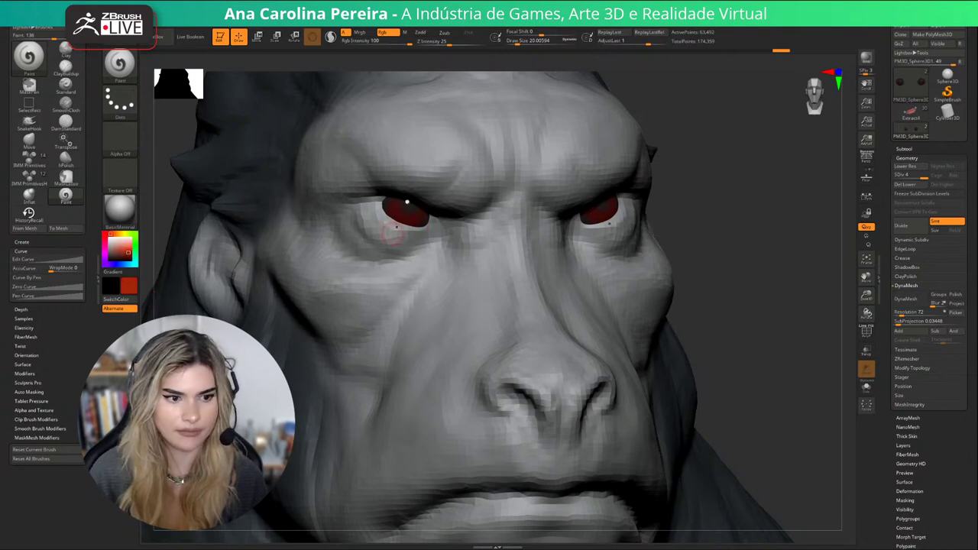
left_click(109, 235)
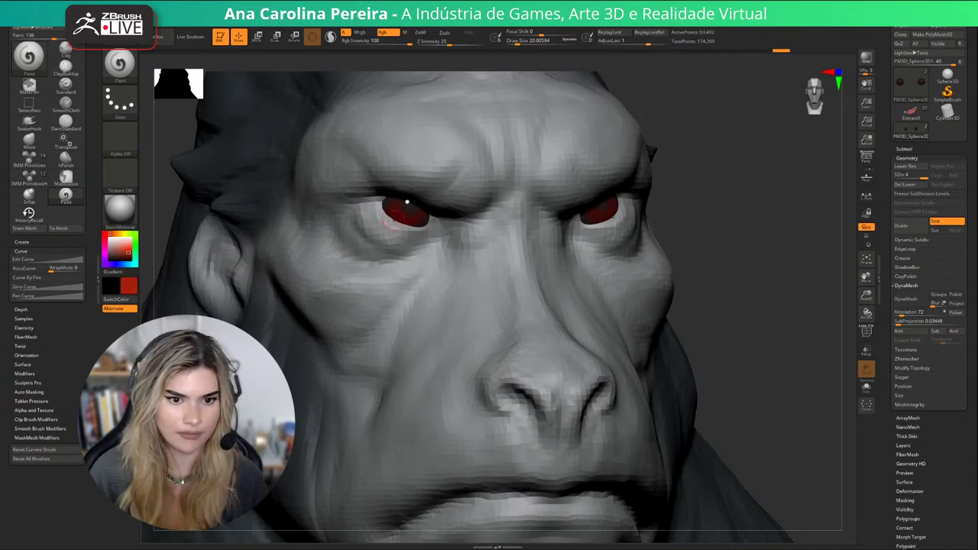
left_click_drag(390, 217, 423, 222)
key("ctrl+z")
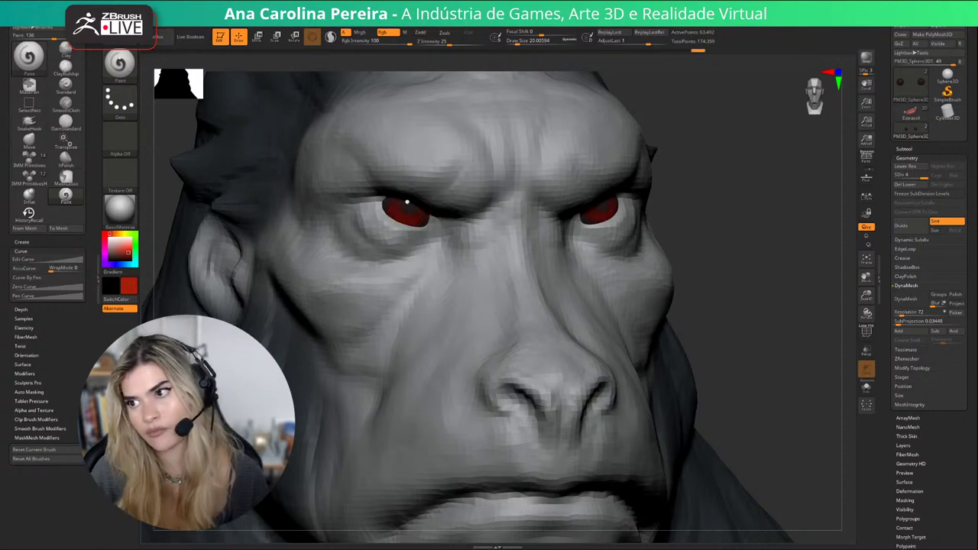
Step back and forth through the undo history to compare the latest iris strokes.
key("ctrl+shift+z")
key("ctrl+shift+z")
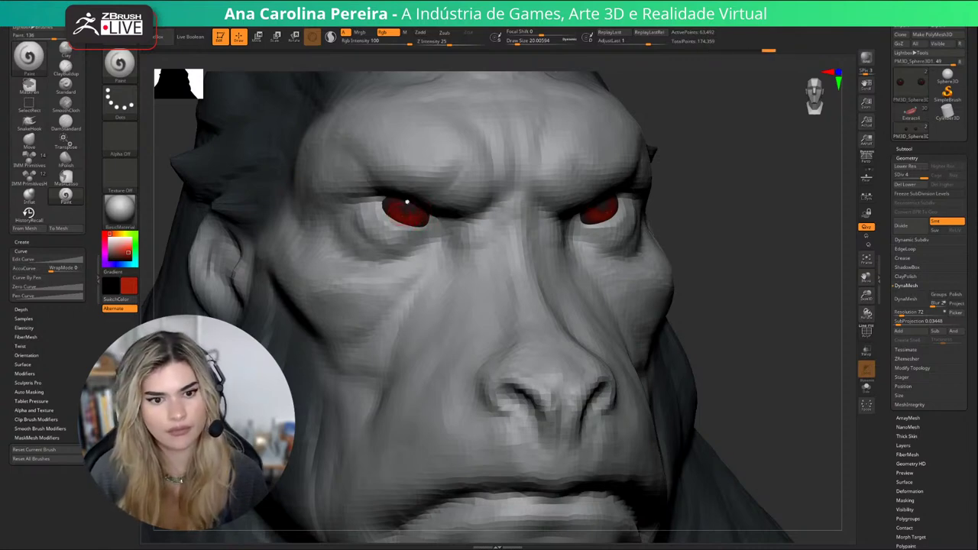
key("ctrl+shift+z")
key("ctrl+z")
key("ctrl+z")
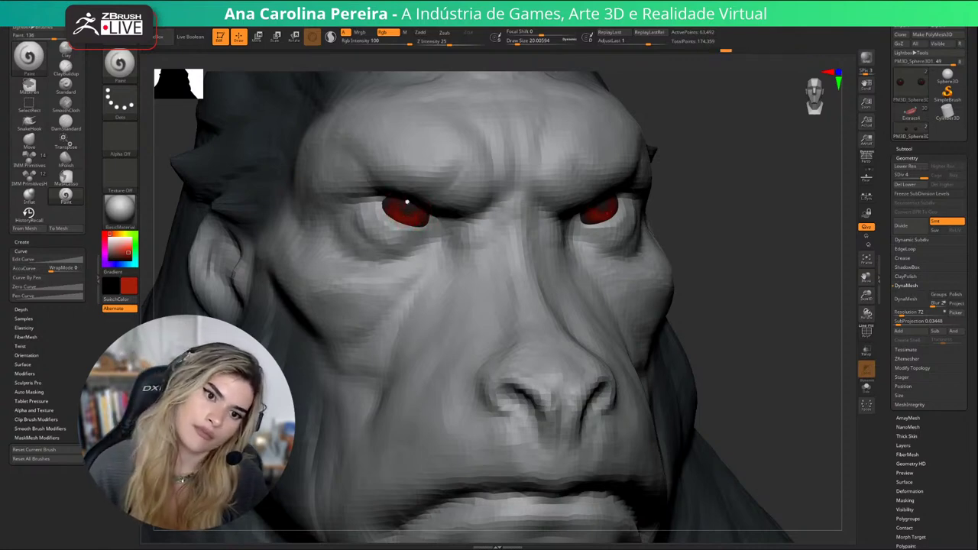
key("ctrl+shift+z")
key("ctrl+shift+z")
key("ctrl+shift+z")
key("ctrl+shift+z")
key("ctrl+shift+z")
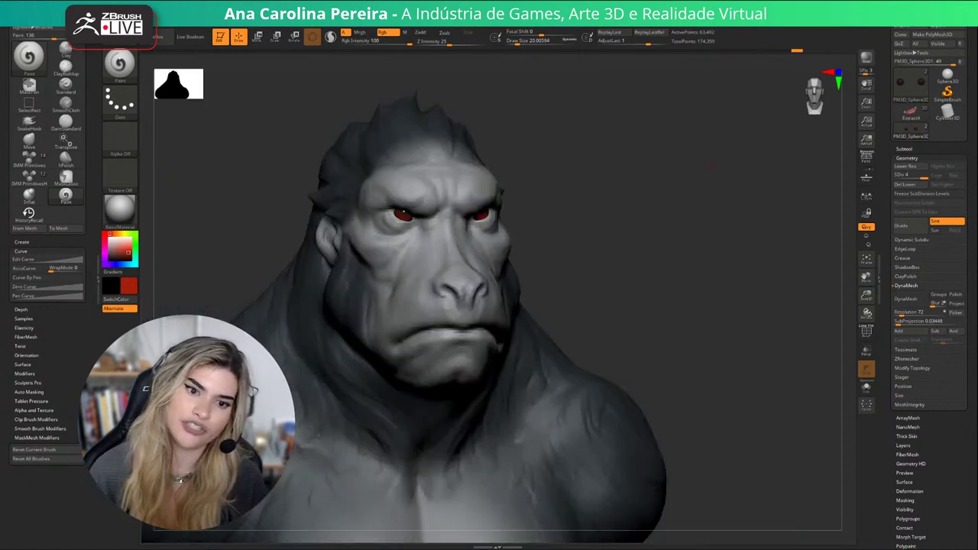
Pick a vivid orange-red and paint a brighter glow in the lower half of each iris.
left_click_drag(704, 158, 722, 352, "alt")
key("c")
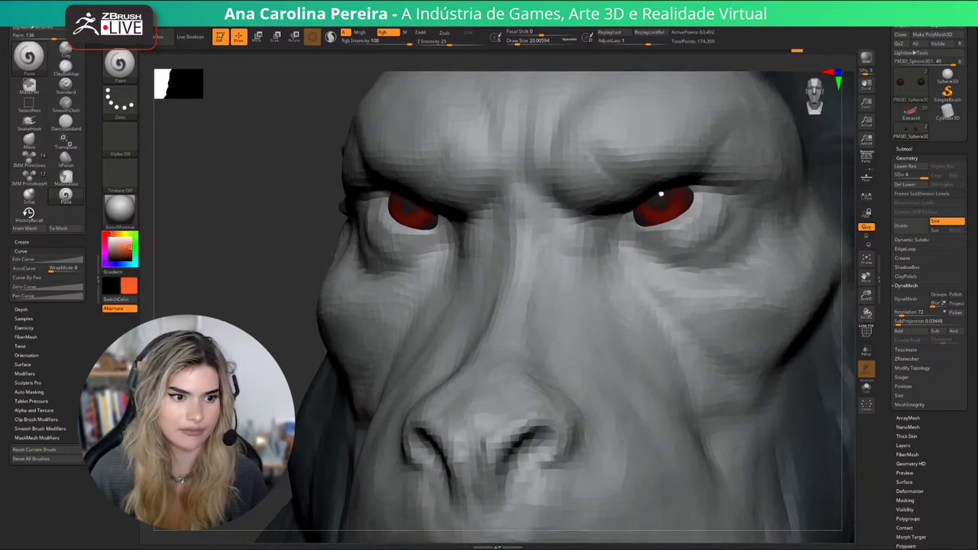
key("space")
left_click(432, 215)
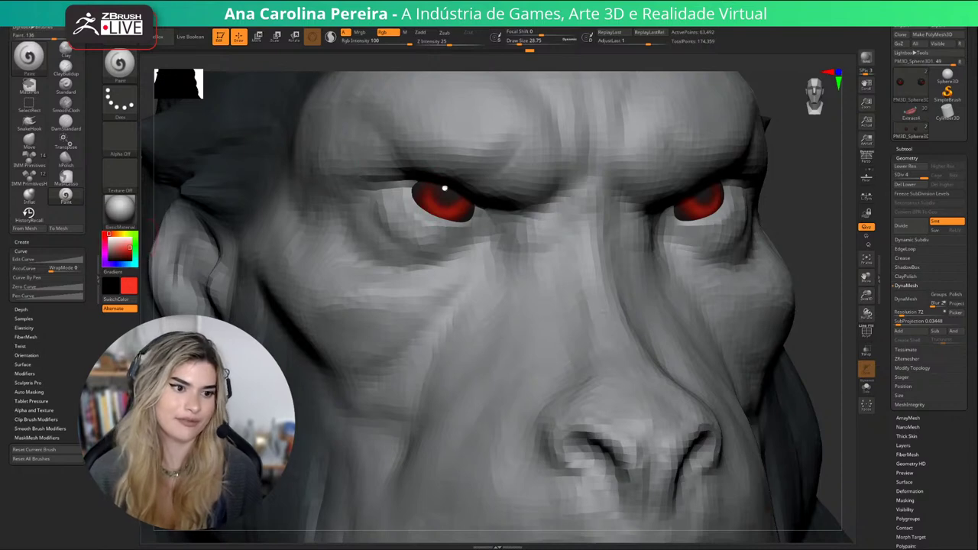
Choose a lighter red, reduce the draw size to about 4.3 and add fine dabs inside the irises.
left_click(111, 234)
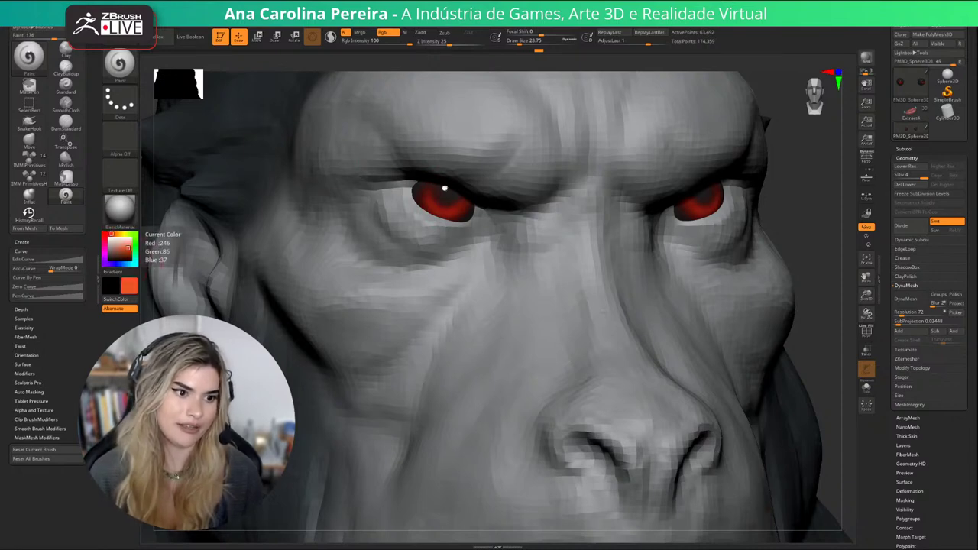
left_click_drag(129, 247, 130, 246)
left_click(105, 234)
key("space")
left_click(474, 226)
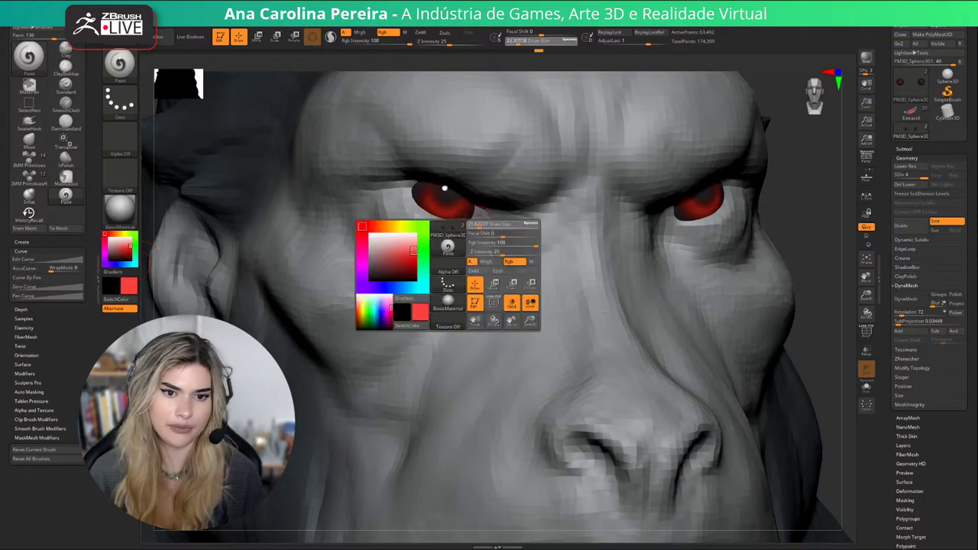
left_click_drag(445, 201, 453, 205)
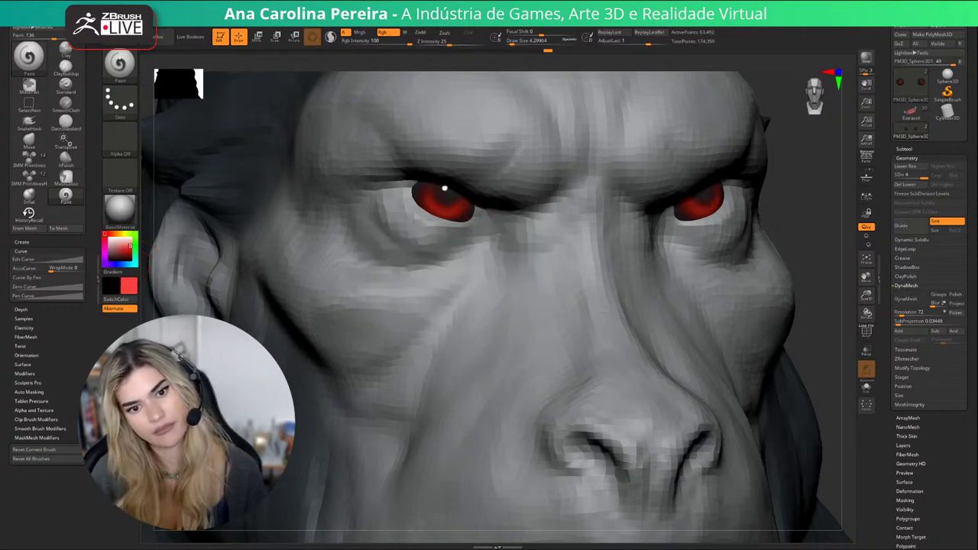
left_click(444, 188)
left_click(444, 188)
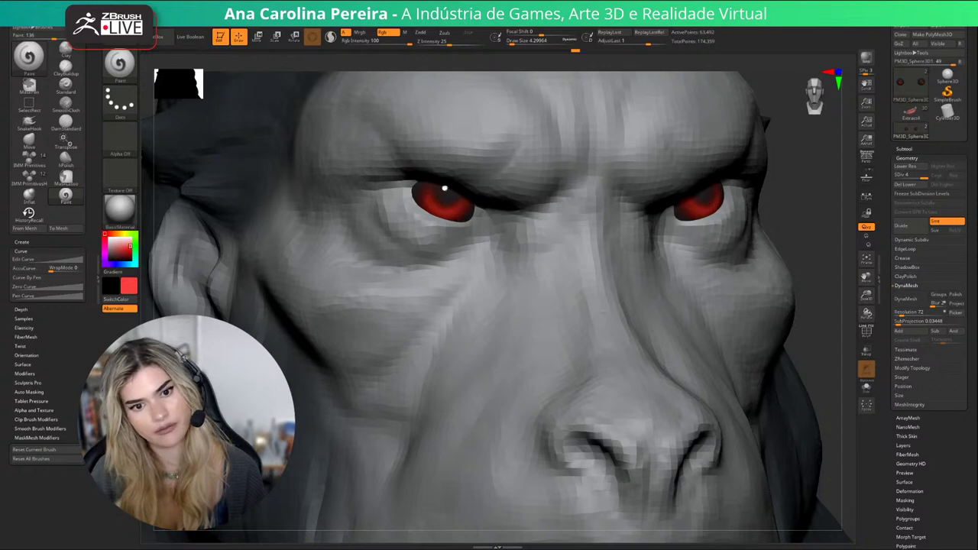
left_click(444, 188)
left_click(444, 188)
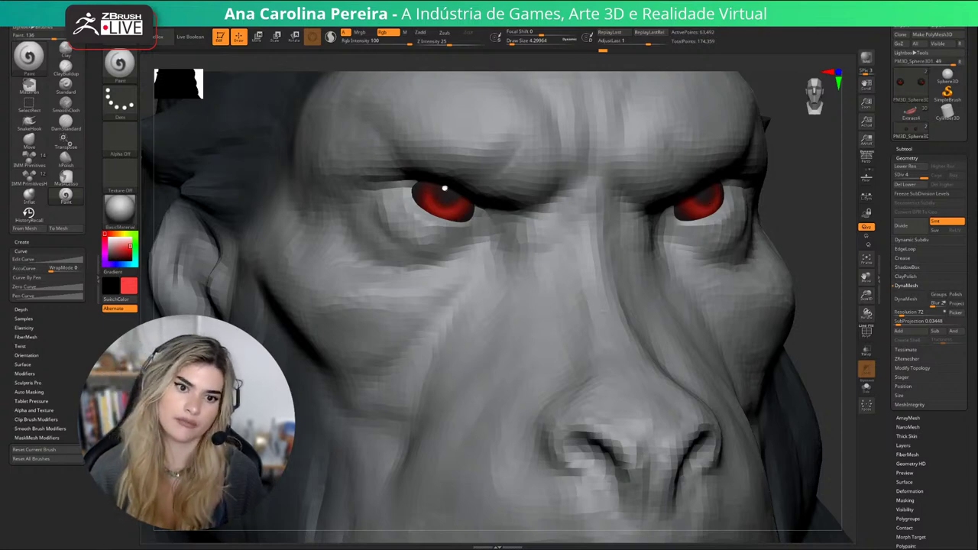
left_click(444, 188)
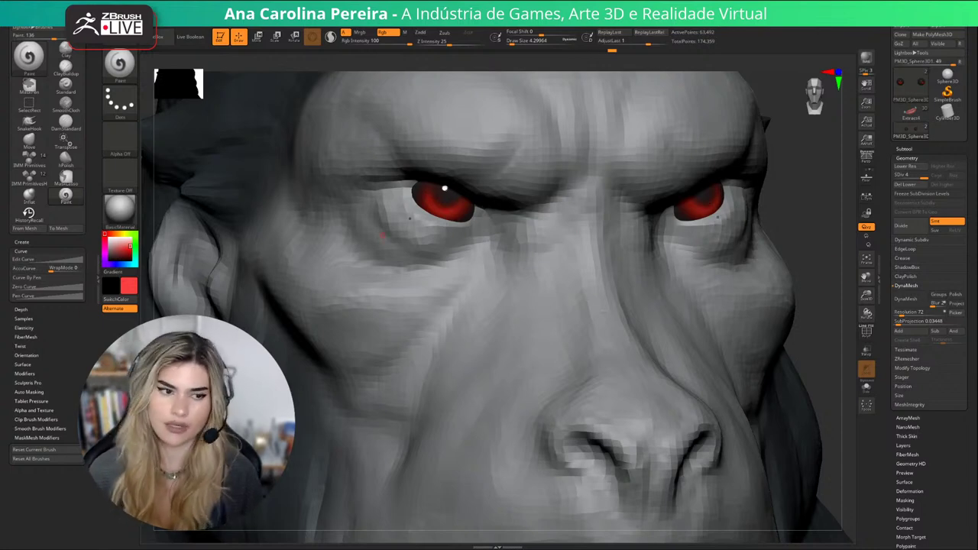
Switch to black at a draw size of about 5 and dab a pupil in the centre of each iris.
left_click_drag(114, 257, 109, 261)
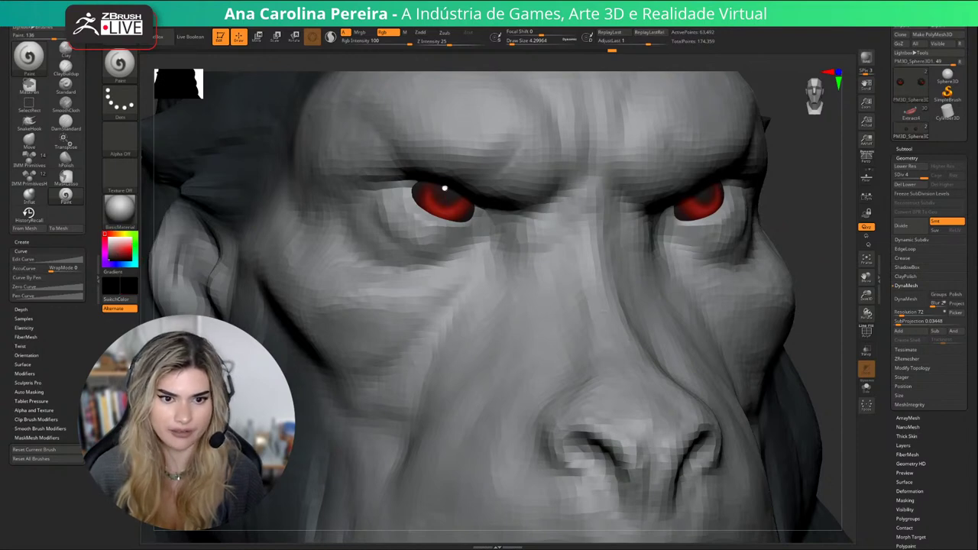
key("s")
left_click_drag(446, 194, 443, 194)
left_click(446, 194)
right_click_drag(447, 194, 449, 194)
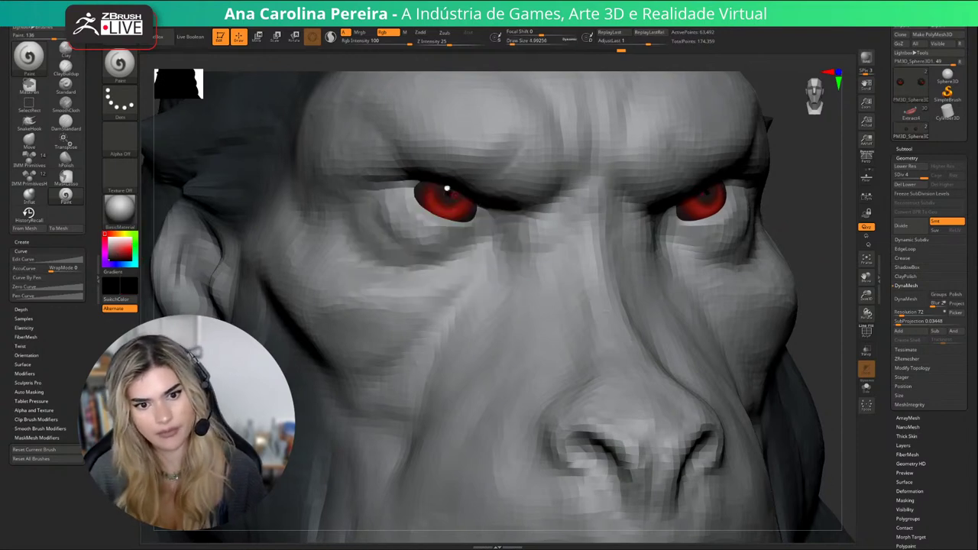
Try to enlarge the black pupils with a draw size of about 14.
key("space")
left_click_drag(456, 208, 460, 209)
left_click(446, 194)
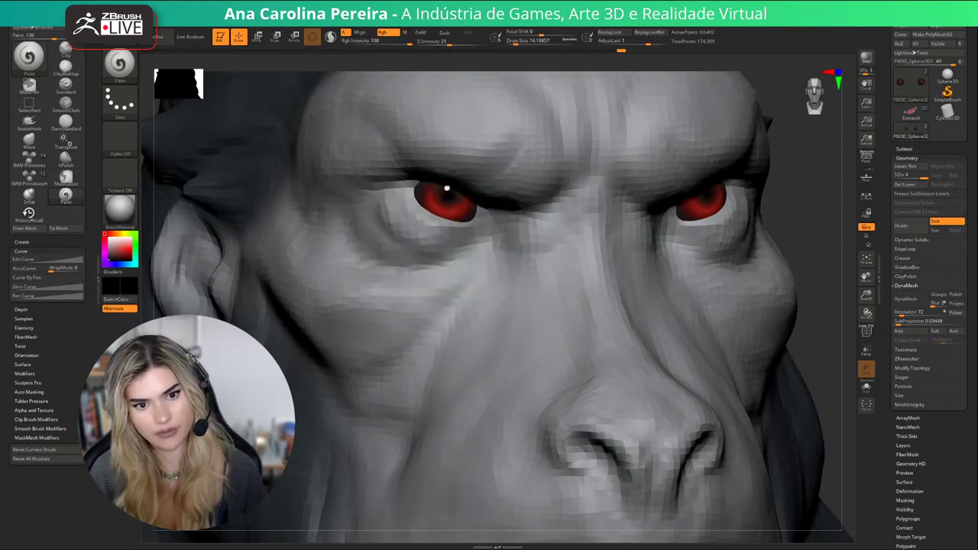
key("ctrl+z")
left_click(450, 189)
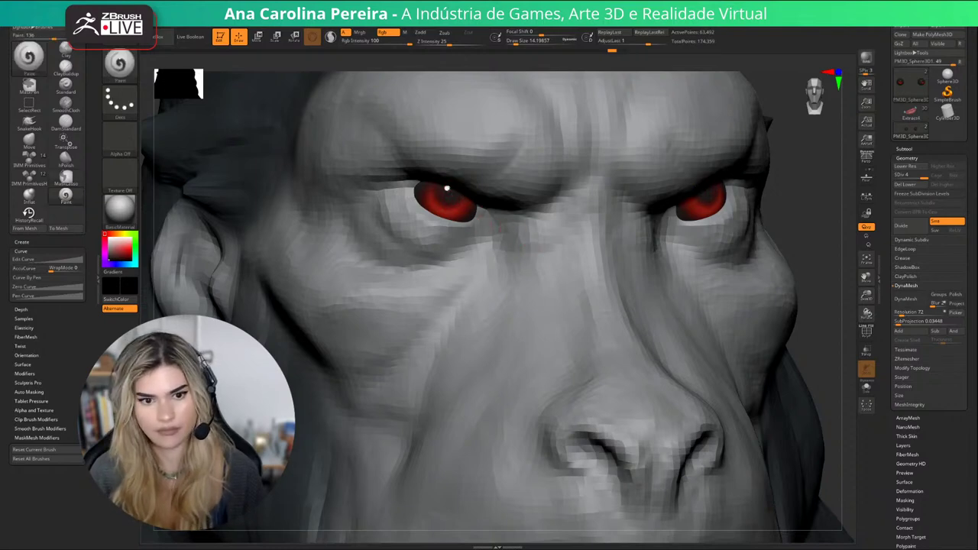
Set the draw size to about 6.6 and paint the black pupils in the irises.
key("space")
left_click_drag(453, 194, 453, 194)
key("space")
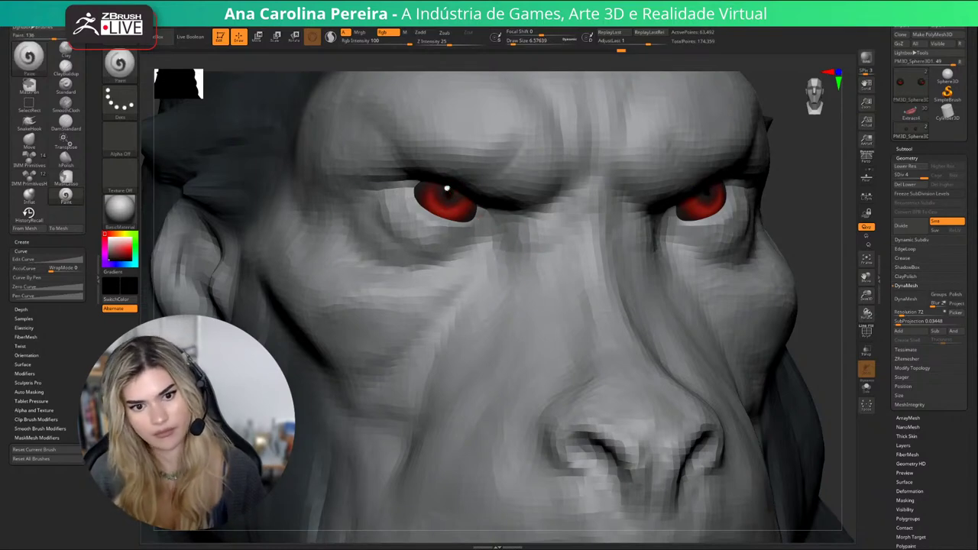
left_click(448, 188)
mouse_move(447, 191)
right_mouse_down()
mouse_move(448, 179)
mouse_move(405, 203)
mouse_move(328, 206)
mouse_move(448, 207)
mouse_move(467, 193)
mouse_move(474, 219)
right_mouse_up()
Choose a light tan and dab it beside the outer iris edges at a draw size up to about 9.4, undoing the last stroke.
key("f")
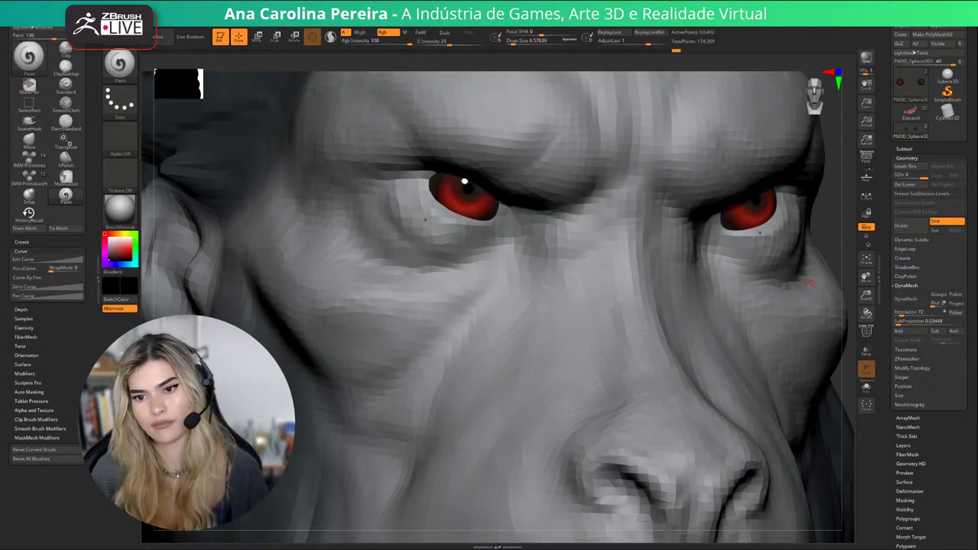
key("f")
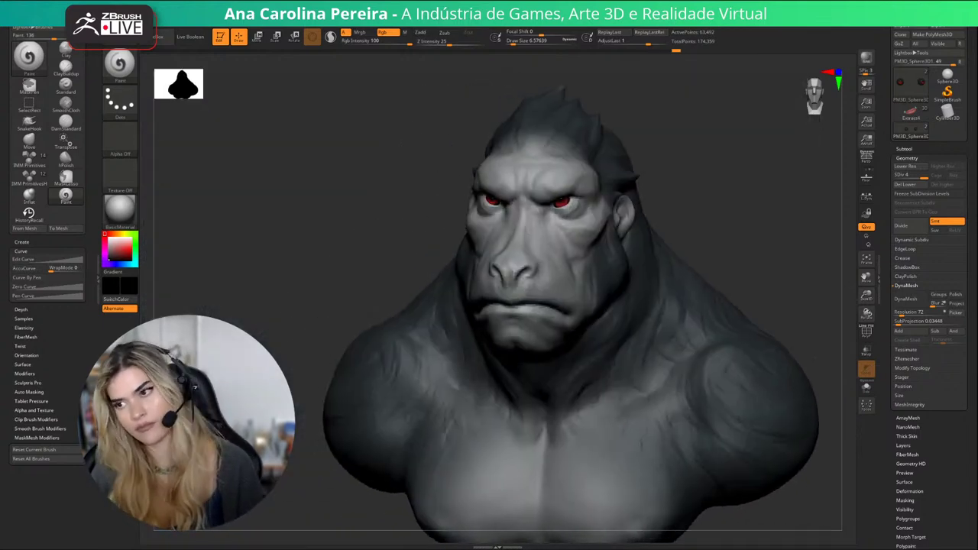
left_click_drag(718, 184, 797, 246)
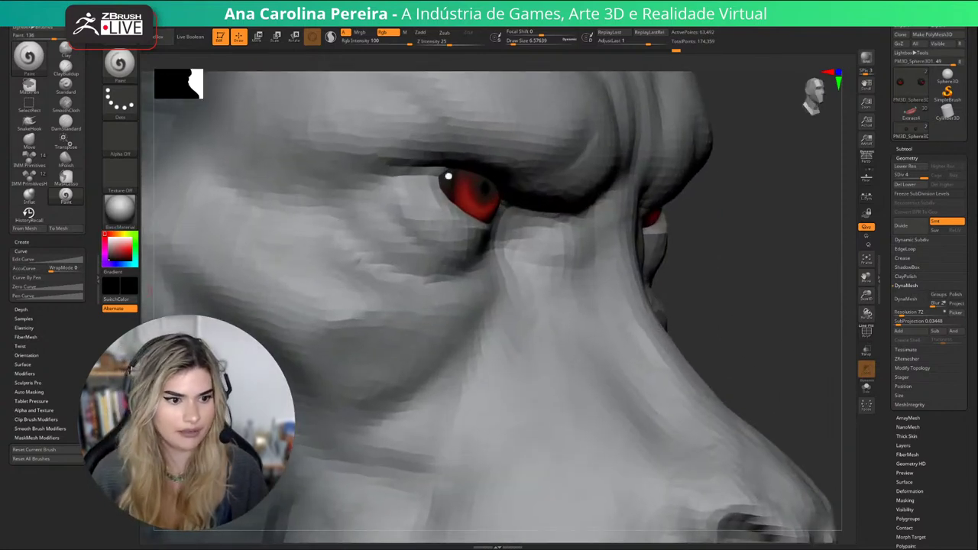
left_click(115, 234)
left_click_drag(130, 242, 113, 248)
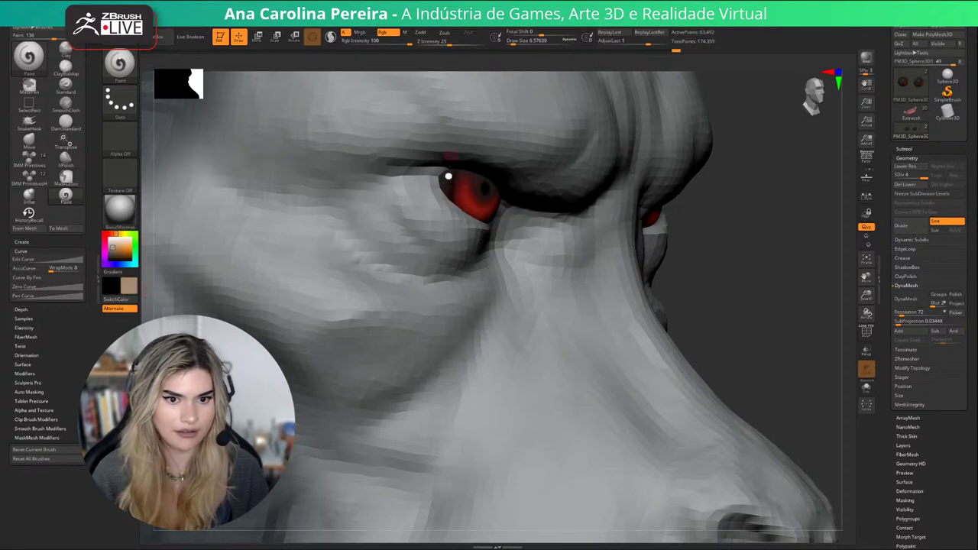
mouse_move(446, 175)
left_mouse_down()
mouse_move(449, 191)
mouse_move(445, 177)
left_mouse_up()
key("space")
left_click(417, 230)
left_click_drag(780, 252, 698, 177, "alt")
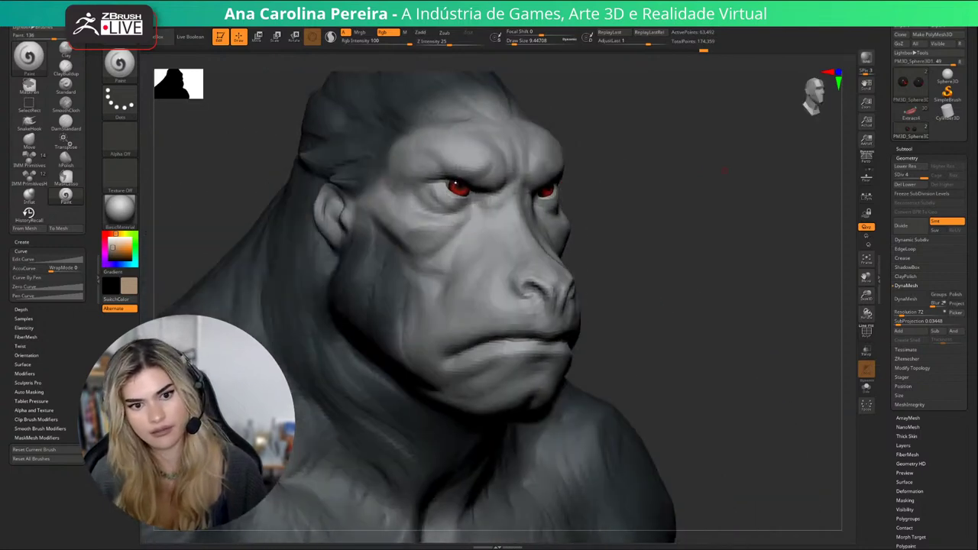
key("ctrl+z")
Isolate the eyeballs, paint the inner lower edge of the irises at a draw size of about 7.5, and show the whole bust again.
right_click_drag(540, 176, 458, 156, "ctrl")
right_click_drag(765, 287, 704, 369)
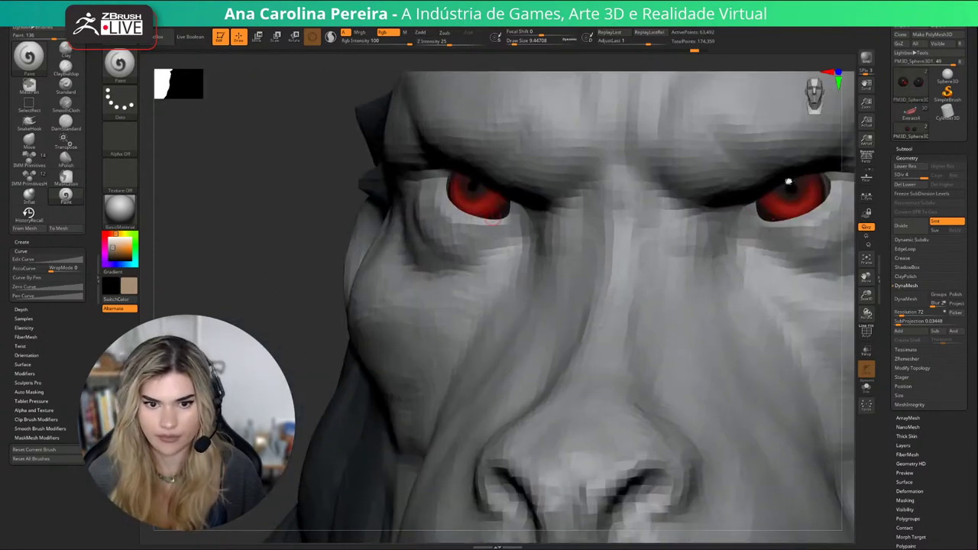
left_click(866, 388)
key("space")
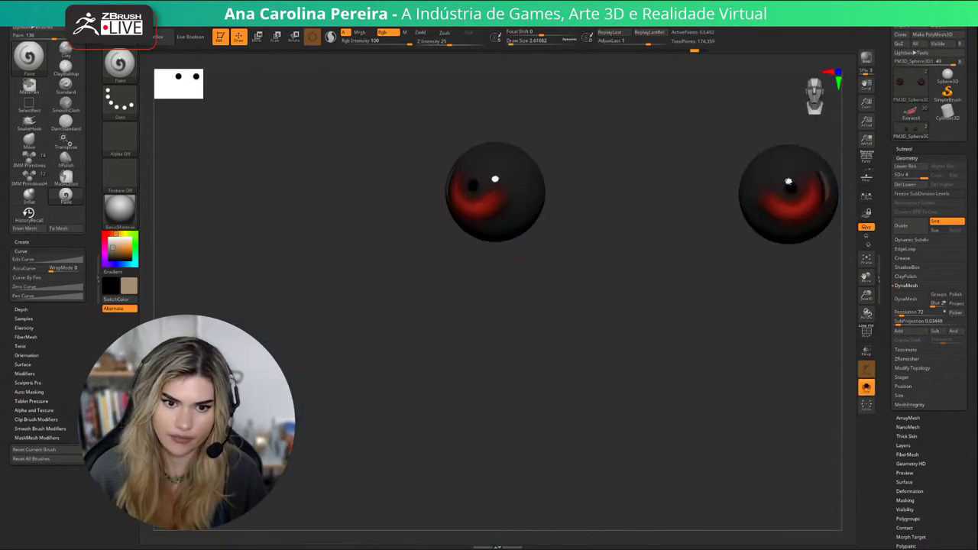
right_click_drag(483, 324, 490, 303)
key("space")
left_click_drag(527, 255, 518, 255)
left_click_drag(504, 204, 515, 200)
key("space")
left_click_drag(518, 255, 525, 256)
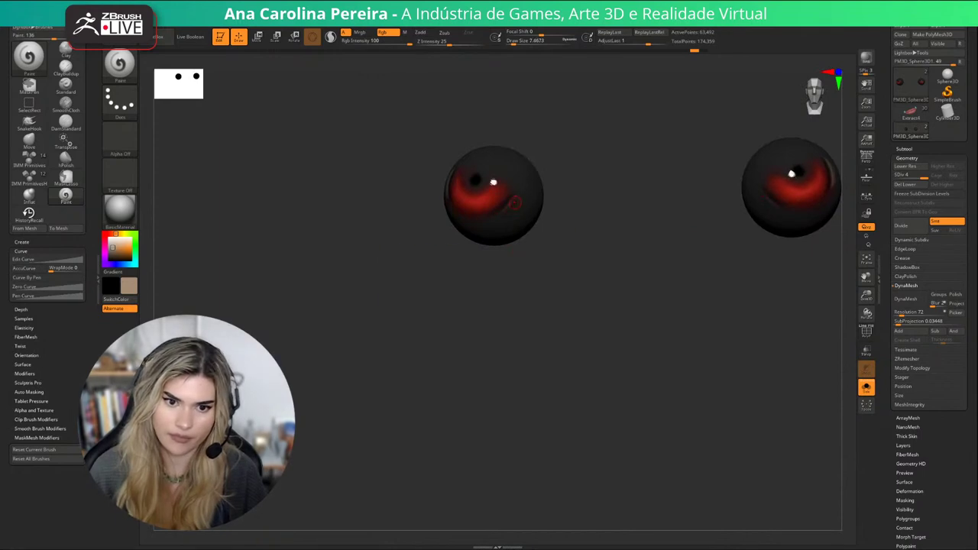
left_click_drag(521, 198, 502, 210)
left_click(867, 387)
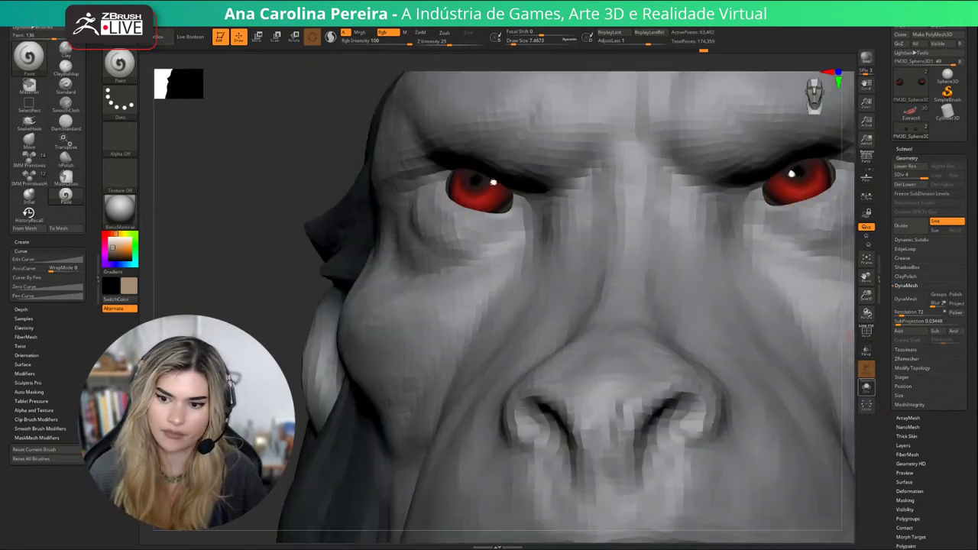
right_click_drag(535, 306, 578, 312)
right_click_drag(476, 151, 473, 91, "ctrl")
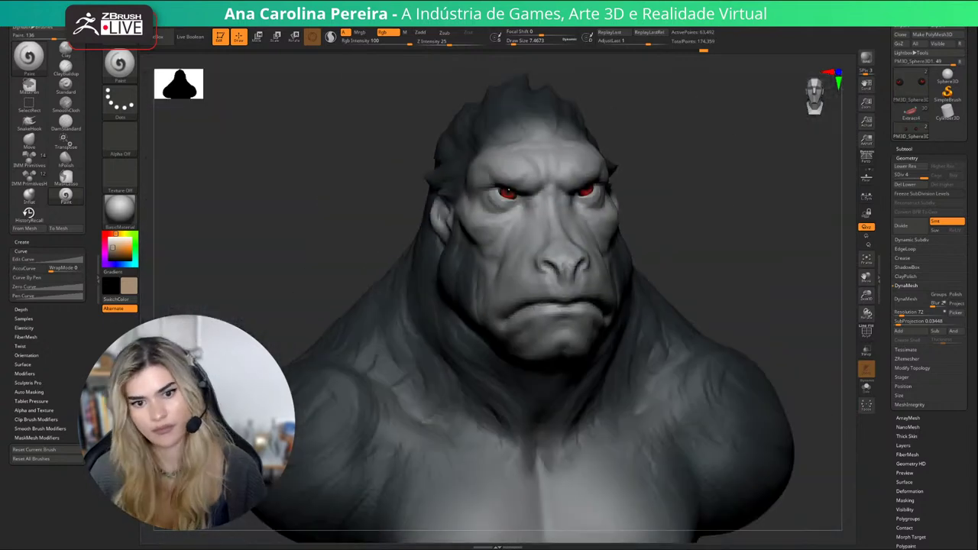
Rotate the eyeballs slightly with the transform gizmo to refine the gaze.
right_click_drag(535, 306, 550, 269)
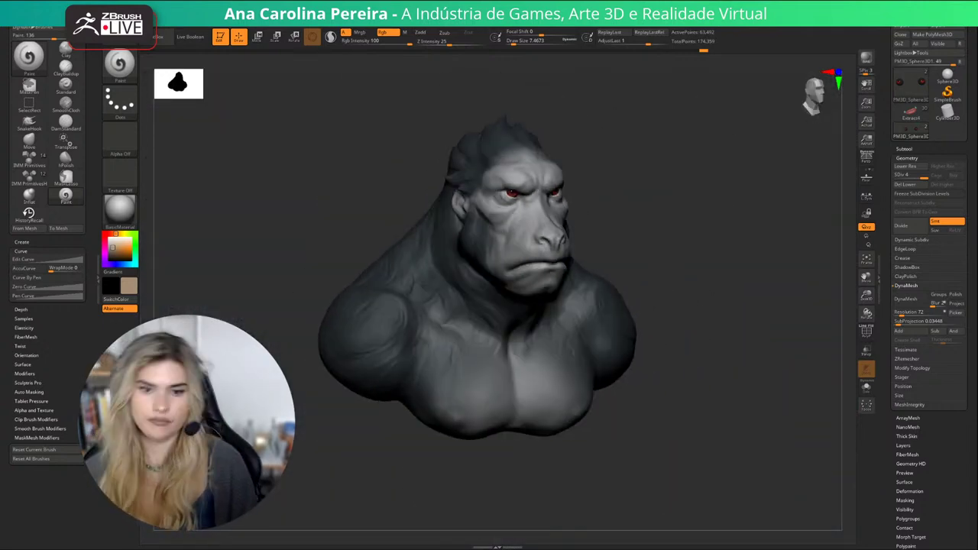
right_click_drag(518, 195, 520, 267, "ctrl")
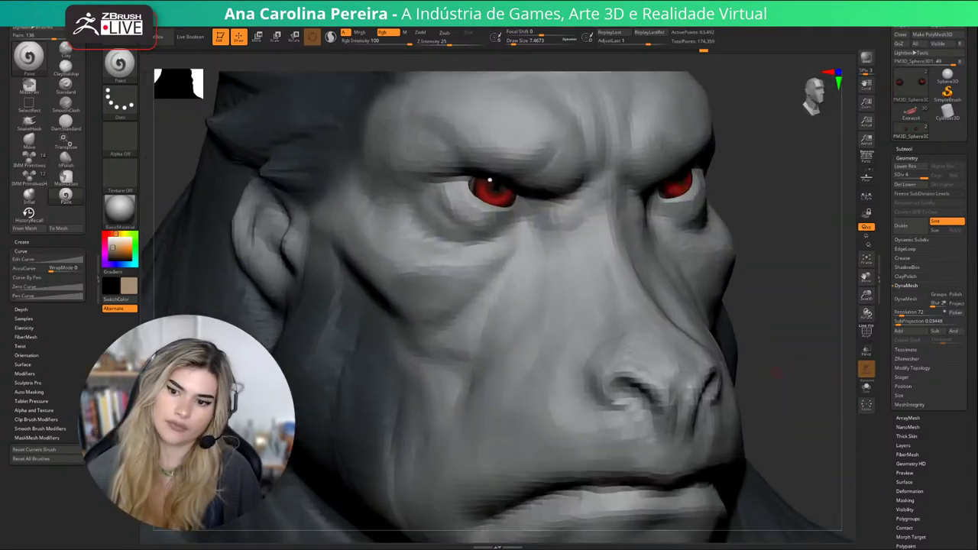
left_click_drag(946, 444, 946, 359)
right_click_drag(770, 288, 781, 264, "ctrl")
right_click_drag(520, 194, 520, 237, "ctrl")
key("e")
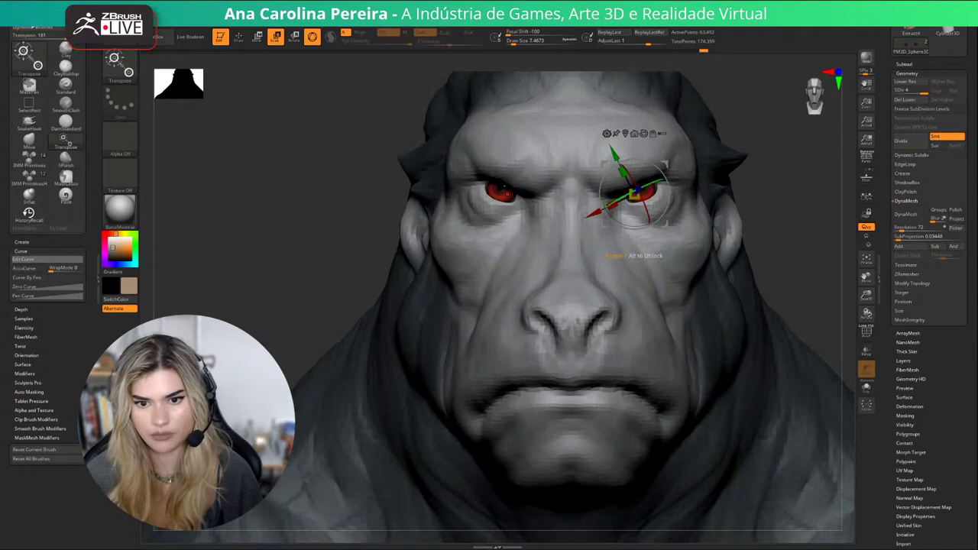
left_click_drag(653, 185, 646, 188)
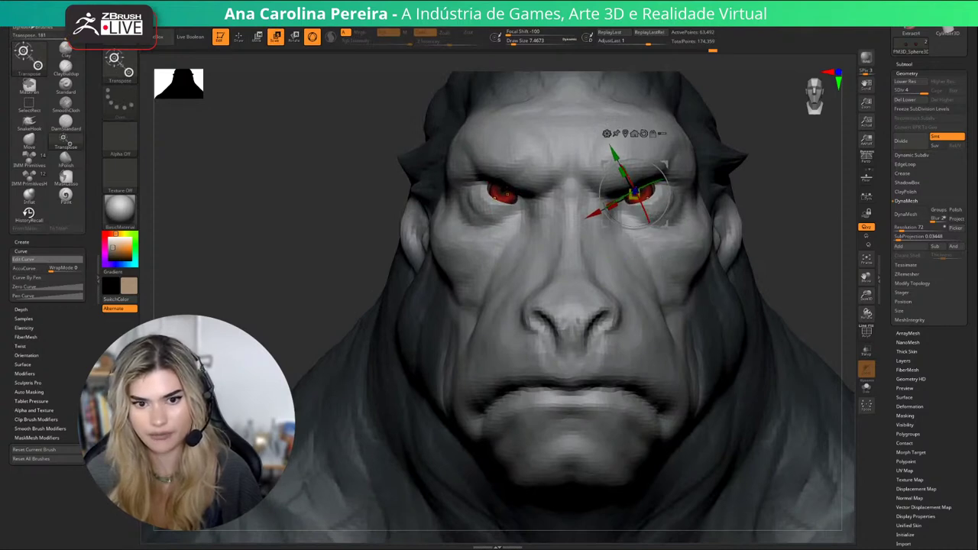
left_click_drag(667, 164, 670, 163)
right_click_drag(669, 163, 670, 100, "ctrl")
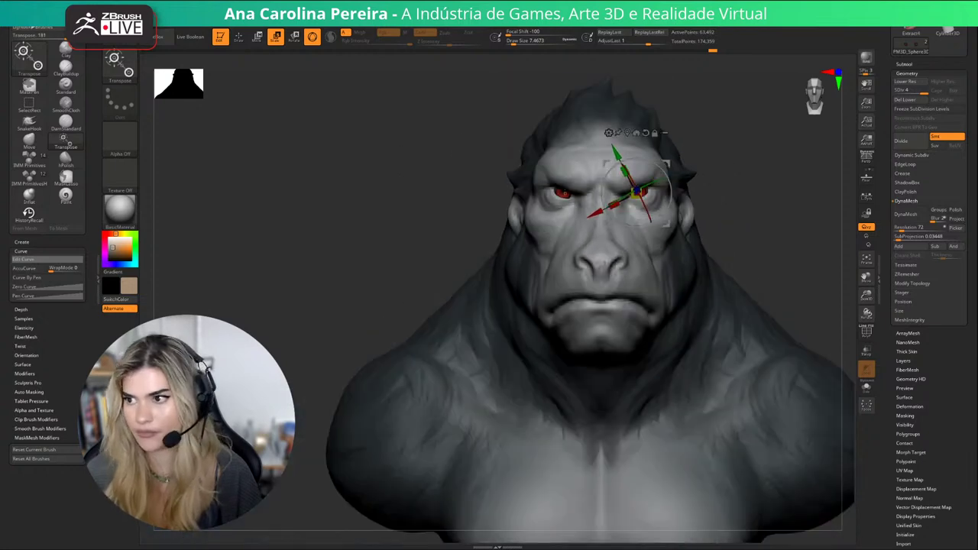
Choose the Move brush and open the Polypaint settings for the eyeballs.
key("b")
key("m")
key("v")
right_click_drag(688, 176, 749, 180)
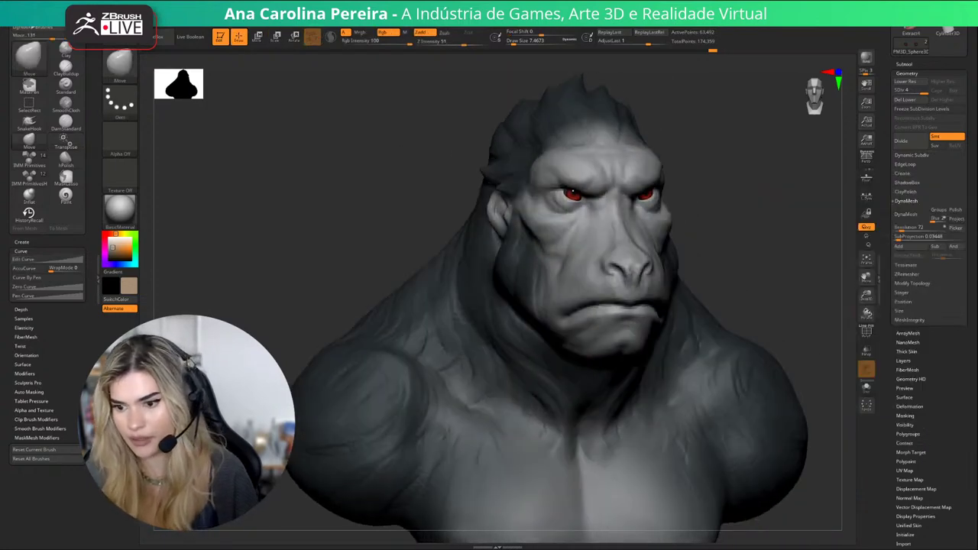
left_click_drag(948, 462, 948, 452)
left_click(906, 452)
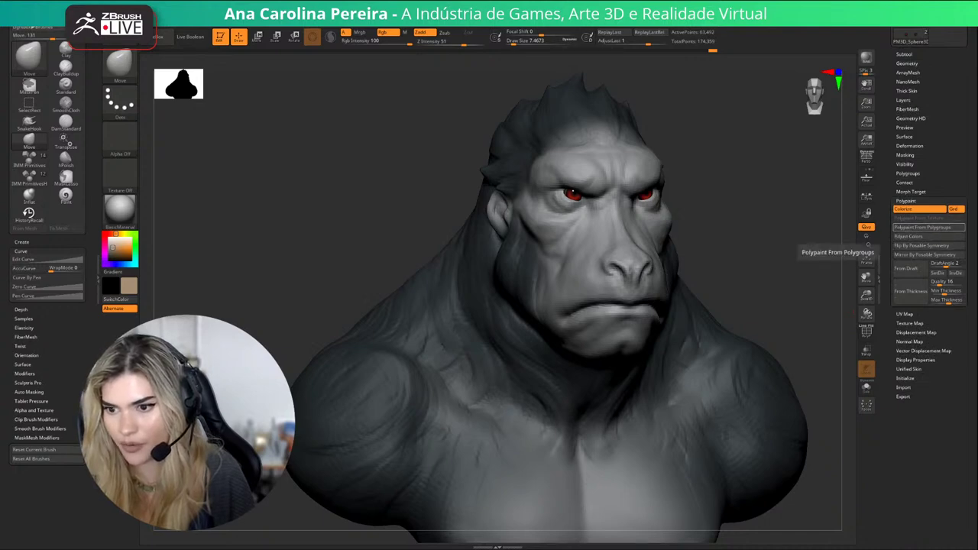
Try adjusting the eyeball colours with HSV Intensity 0.00087 and RGB Contrast 0.02944, and cancel the adjustment.
left_click(910, 237)
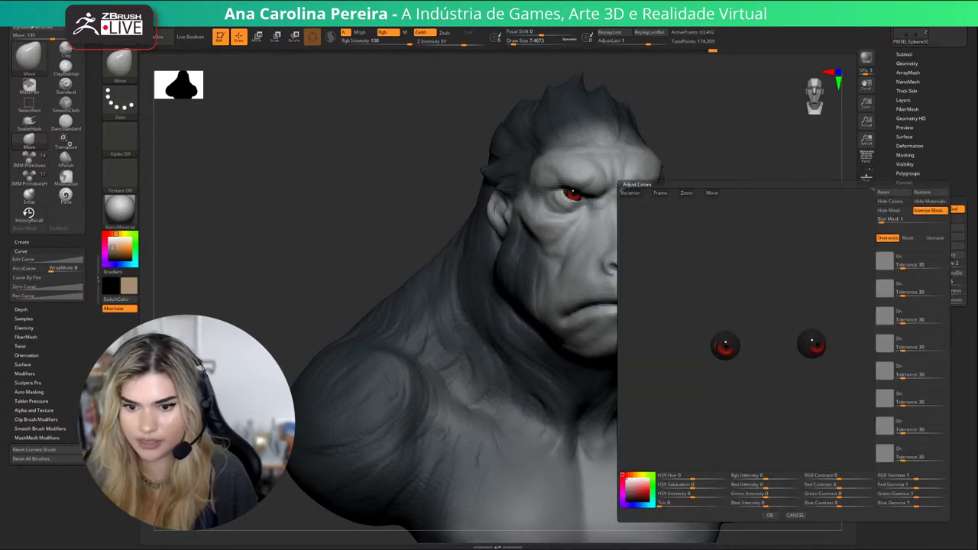
left_click_drag(768, 356, 710, 286, "alt")
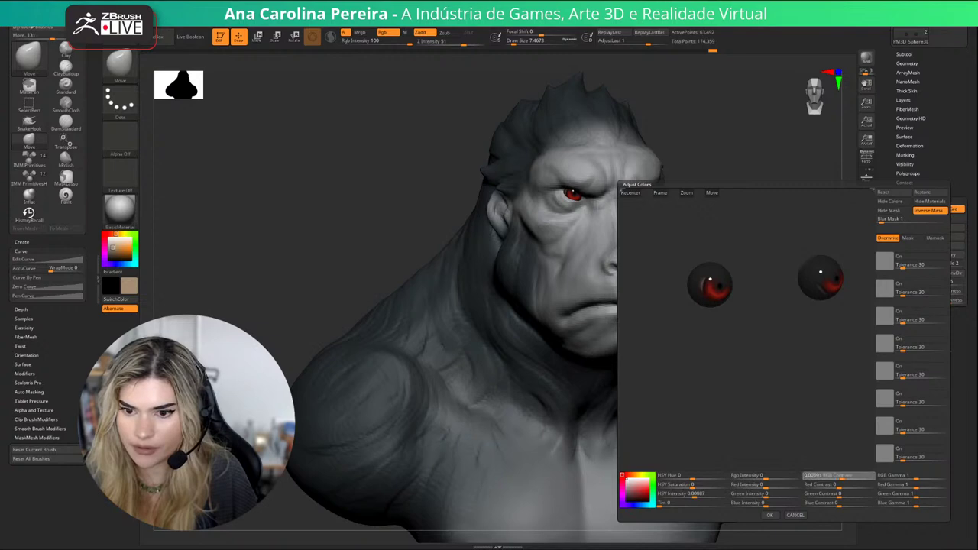
left_click_drag(845, 477, 843, 477)
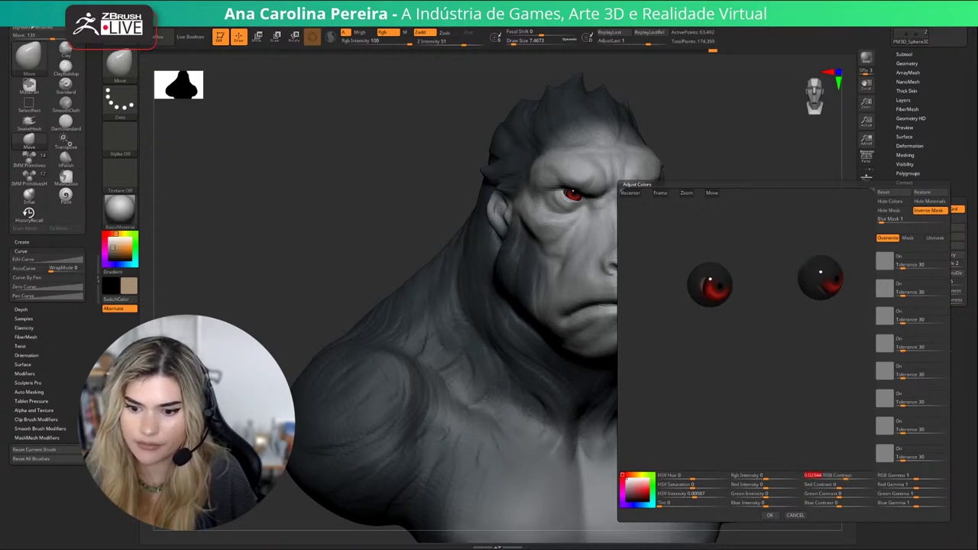
left_click(795, 516)
left_click_drag(795, 498, 796, 451, "alt")
left_click_drag(833, 489, 803, 494)
key("f")
right_click_drag(803, 494, 855, 491)
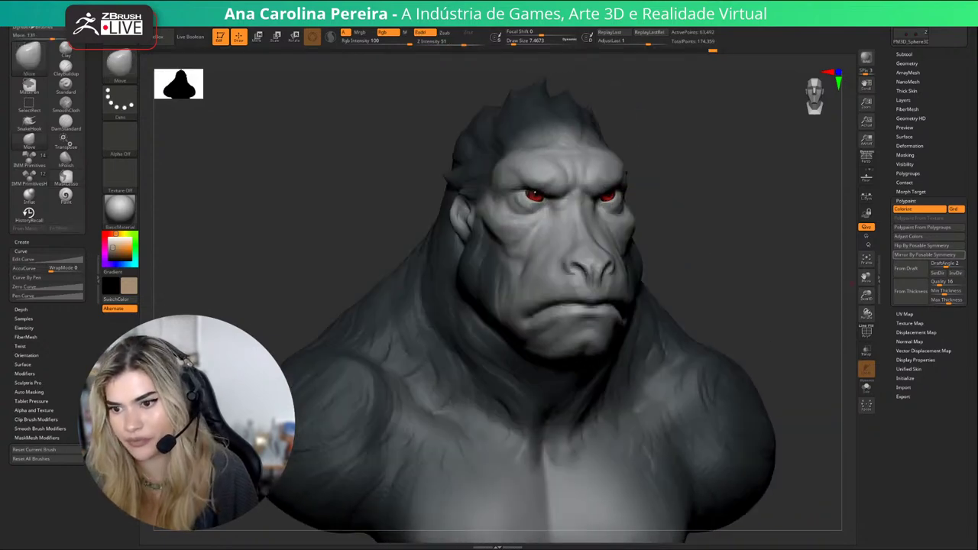
Adjust the eyeball colours with RGB Contrast 0.00283 and HSV Intensity 0, and apply the adjustment.
left_click(910, 237)
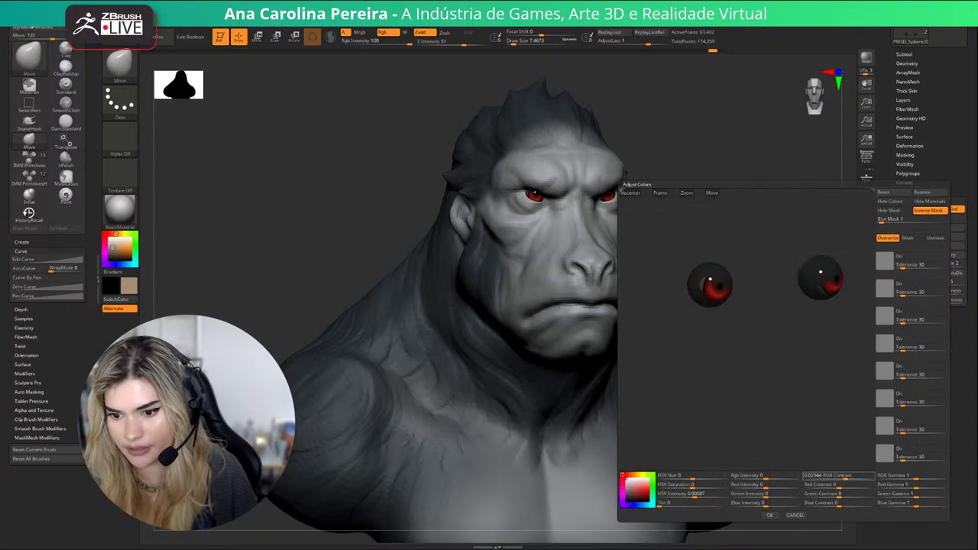
left_click(842, 479)
left_click(695, 497)
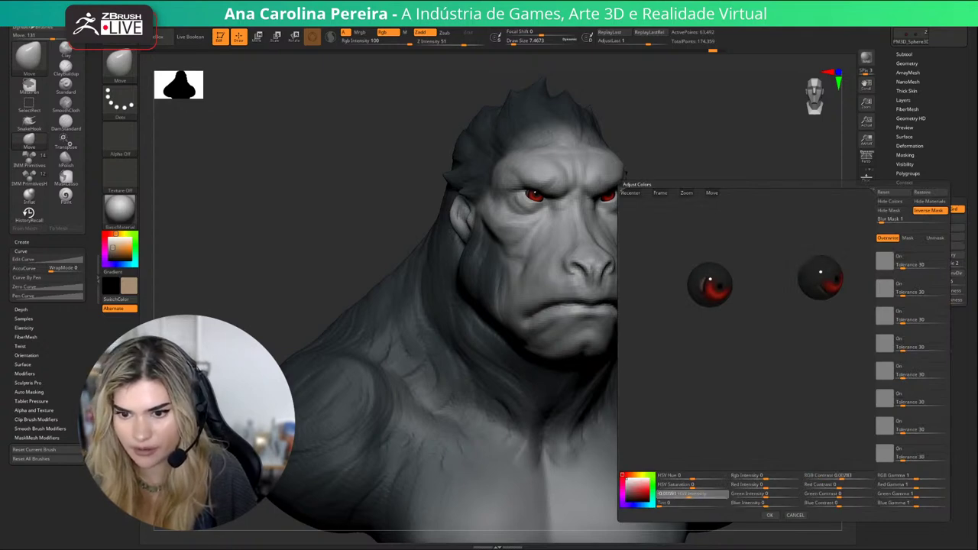
left_click_drag(689, 495, 692, 487)
left_click(693, 486)
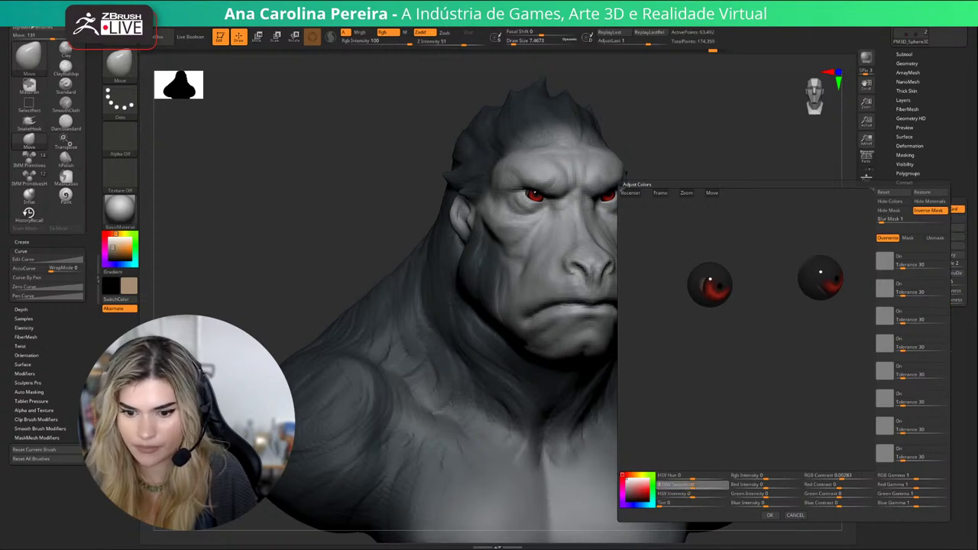
left_click(770, 516)
Choose the Move brush and make the bust the active subtool.
mouse_move(765, 229)
left_mouse_down("shift")
mouse_move(730, 230)
mouse_move(730, 238)
mouse_move(803, 233)
mouse_move(802, 184)
mouse_move(784, 178)
mouse_move(784, 230)
left_mouse_up("shift")
key("b")
key("m")
key("v")
left_click(562, 231, "alt")
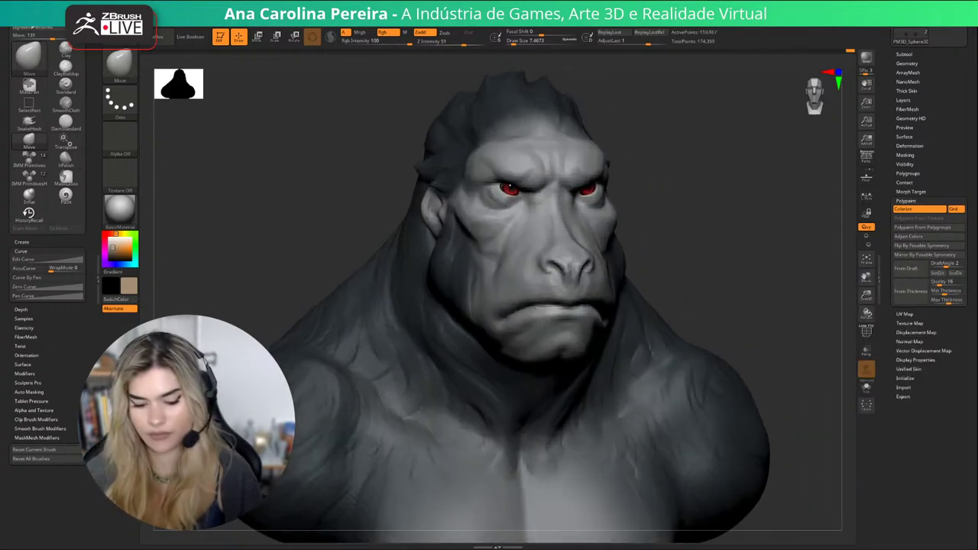
Switch to the Paint brush and sample the dark blue-grey from the bust's neck.
key("b")
key("c")
key("b")
key("b")
key("p")
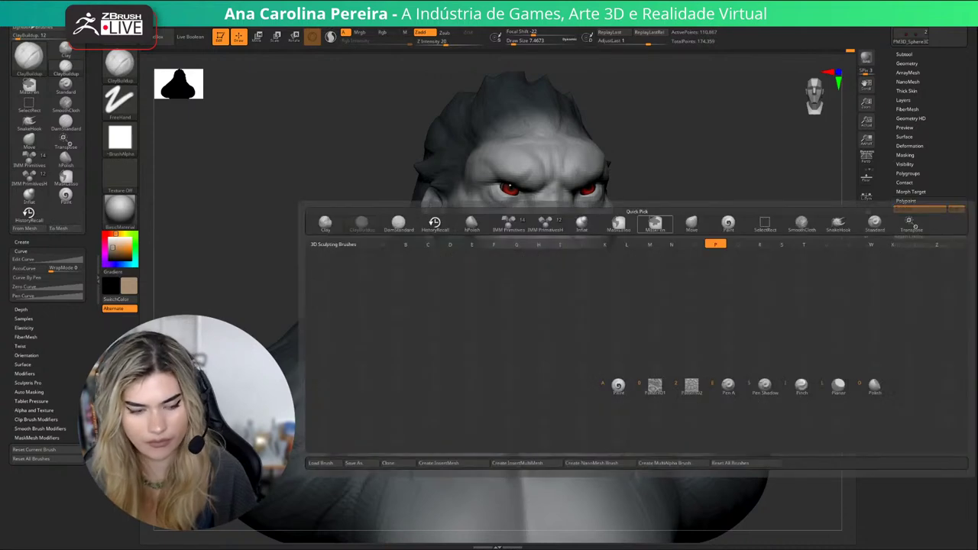
key("a")
key("c")
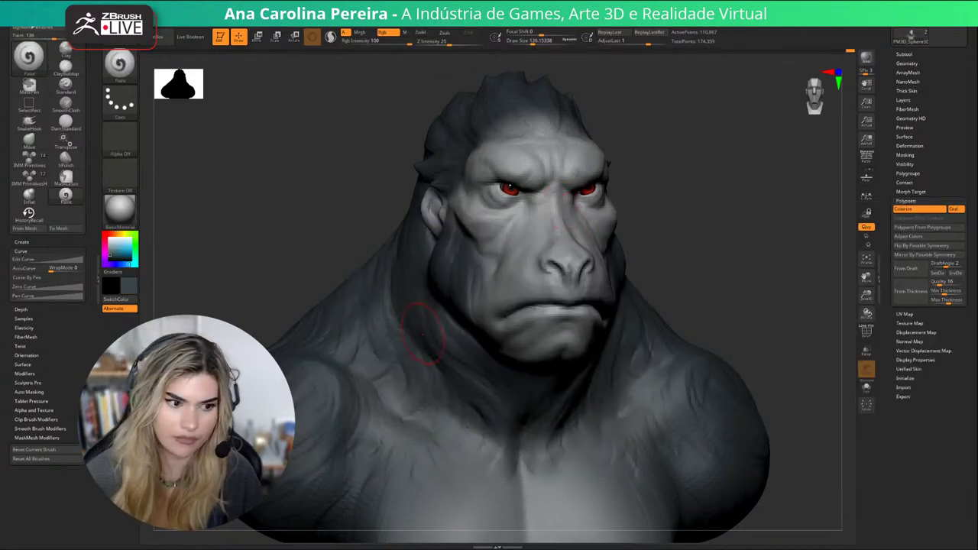
Paint the dark blue-grey around the eyes and nose bridge, raising the draw size from about 136 to about 192.
mouse_move(497, 204)
left_mouse_down()
mouse_move(512, 202)
mouse_move(506, 188)
left_mouse_up()
mouse_move(672, 161)
left_mouse_down("shift")
mouse_move(688, 164)
mouse_move(547, 190)
mouse_move(541, 213)
mouse_move(503, 193)
mouse_move(520, 208)
mouse_move(516, 222)
left_mouse_up("shift")
left_click_drag(677, 230, 569, 256)
key("space")
left_click(621, 222)
left_click_drag(707, 184, 673, 174)
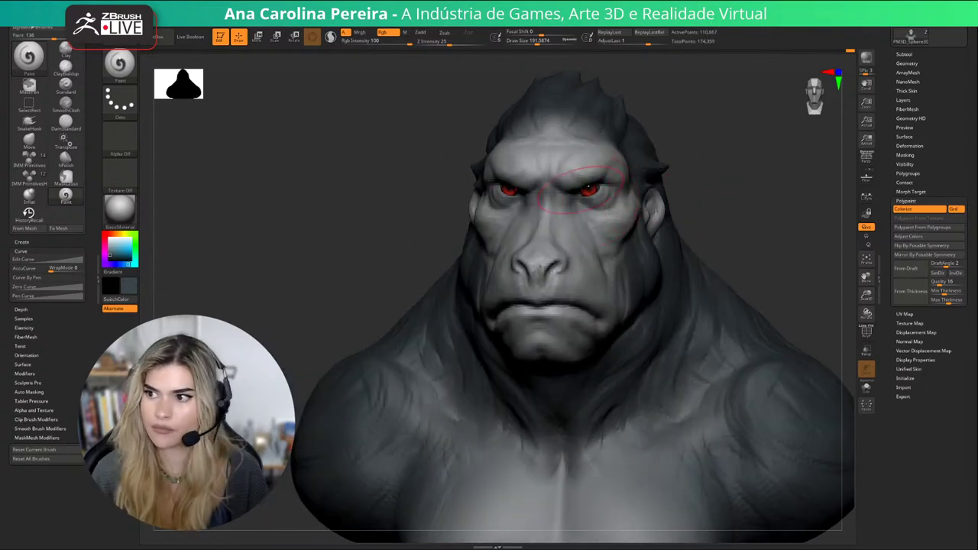
left_click_drag(556, 205, 547, 221)
left_click_drag(722, 191, 711, 193)
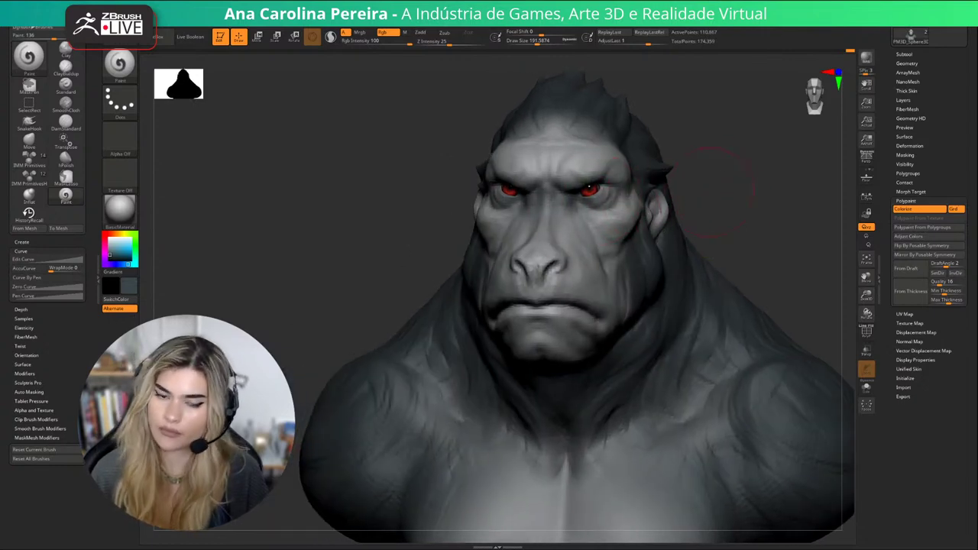
Darken the nose, muzzle and mouth area with the blue-grey, raising the draw size to about 268.
mouse_move(537, 279)
left_mouse_down()
mouse_move(553, 264)
mouse_move(565, 305)
left_mouse_up()
key("space")
left_click(572, 247)
left_click_drag(739, 257, 727, 235)
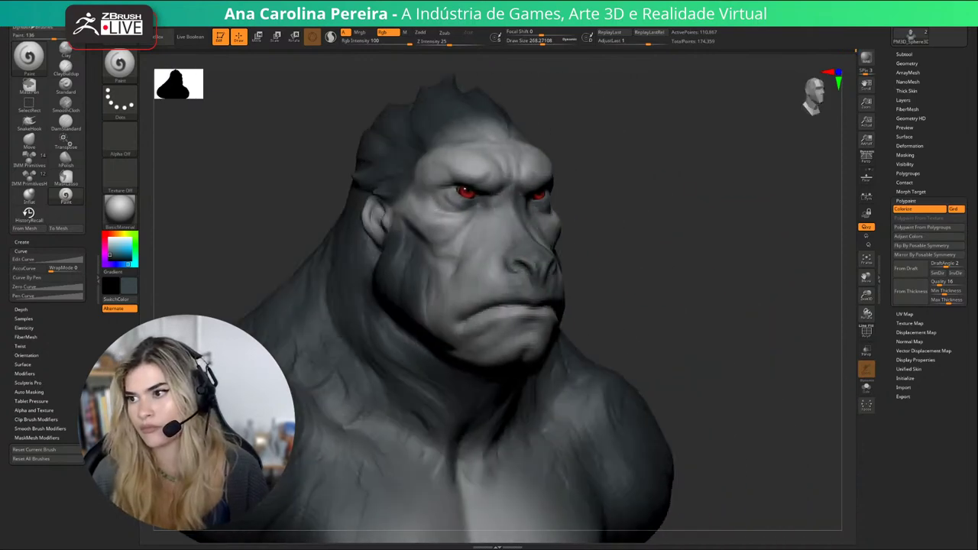
left_click_drag(540, 306, 506, 291)
mouse_move(501, 255)
left_mouse_down()
mouse_move(508, 223)
mouse_move(485, 270)
mouse_move(523, 311)
left_mouse_up()
left_click_drag(715, 253, 626, 257)
left_click_drag(543, 314, 564, 270)
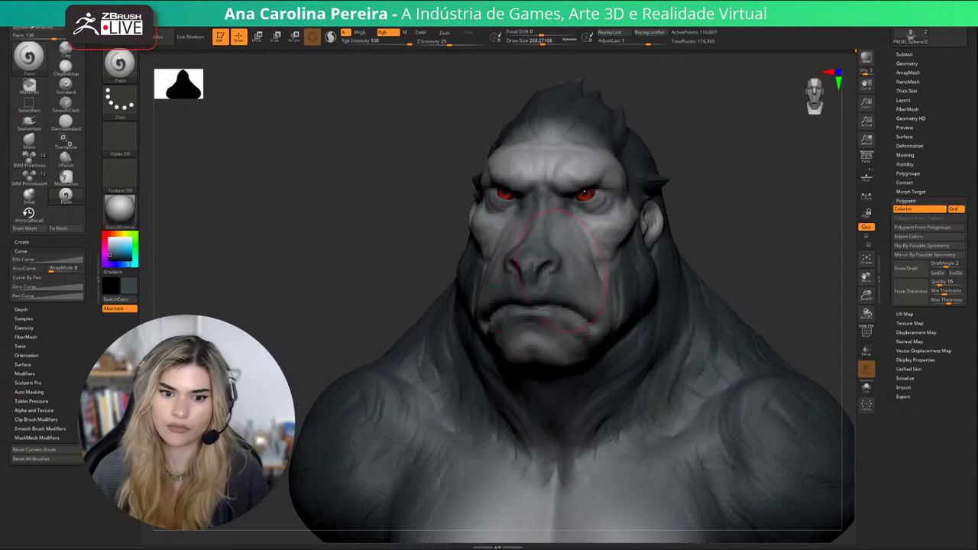
Set the draw size to about 286 and sample a light grey from the bust for painting the face.
left_click_drag(699, 172, 786, 186)
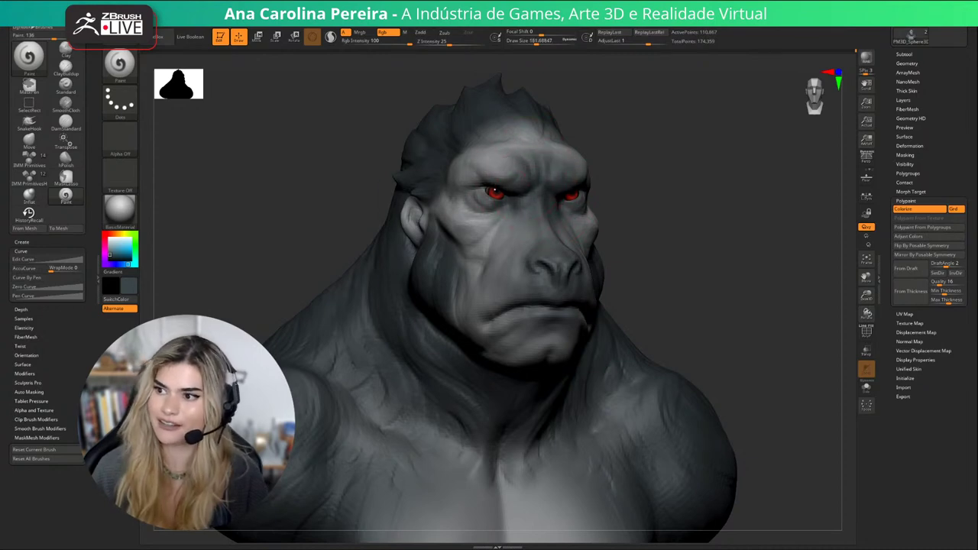
key("space")
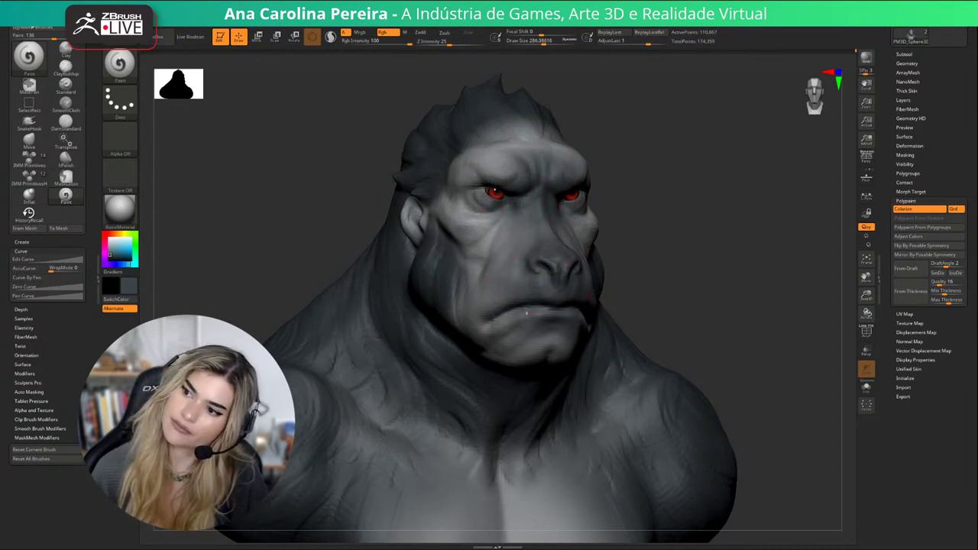
mouse_move(673, 314)
left_mouse_down()
mouse_move(577, 283)
mouse_move(570, 311)
mouse_move(599, 295)
mouse_move(615, 307)
mouse_move(600, 329)
left_mouse_up()
right_click_drag(600, 329, 680, 321)
mouse_move(681, 321)
right_mouse_down("ctrl")
mouse_move(672, 237)
mouse_move(682, 227)
mouse_move(693, 269)
right_mouse_up("ctrl")
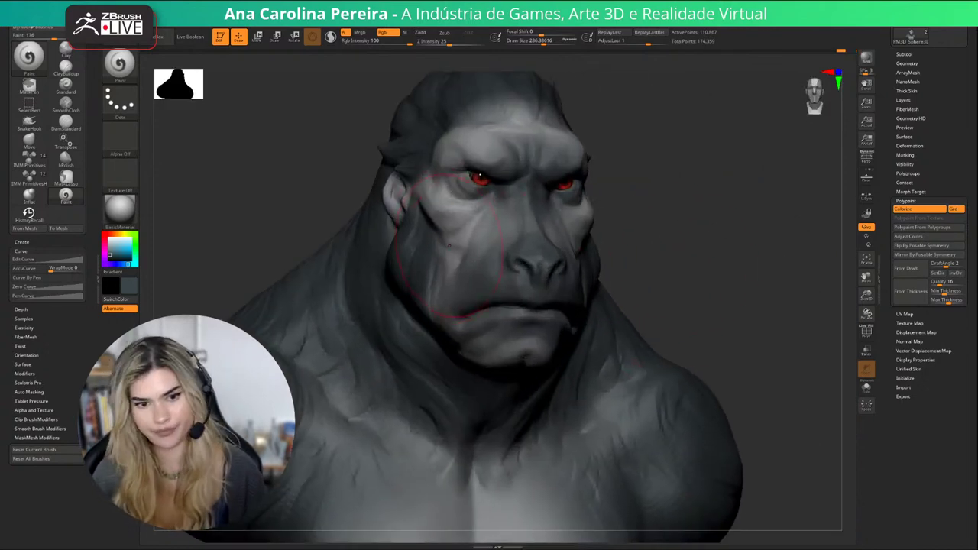
key("c")
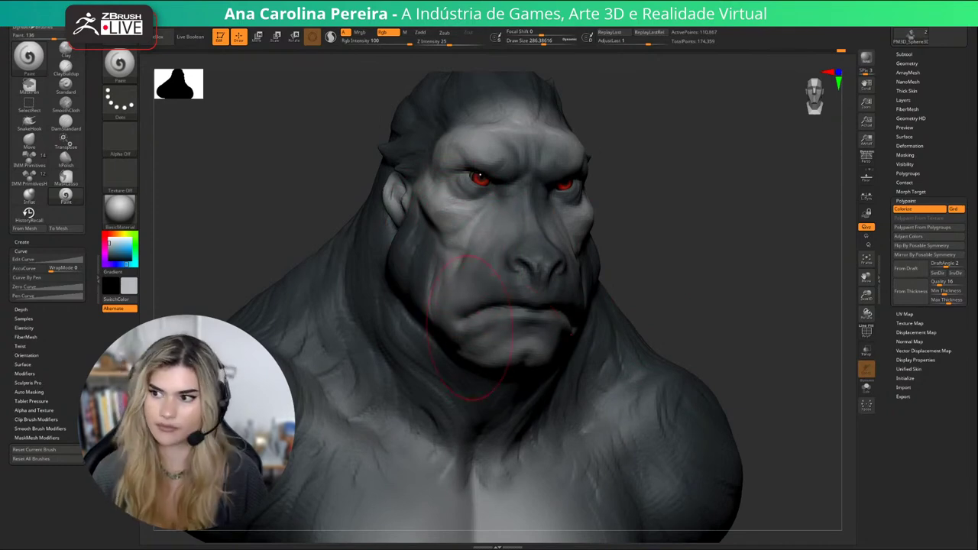
Sample a near-black colour and reduce the Paint brush's draw size to about 228 for shading the gorilla's face.
left_click_drag(624, 280, 638, 306, "alt")
mouse_move(733, 244)
left_mouse_down()
mouse_move(628, 251)
mouse_move(728, 251)
left_mouse_up()
right_click_drag(728, 250, 723, 264)
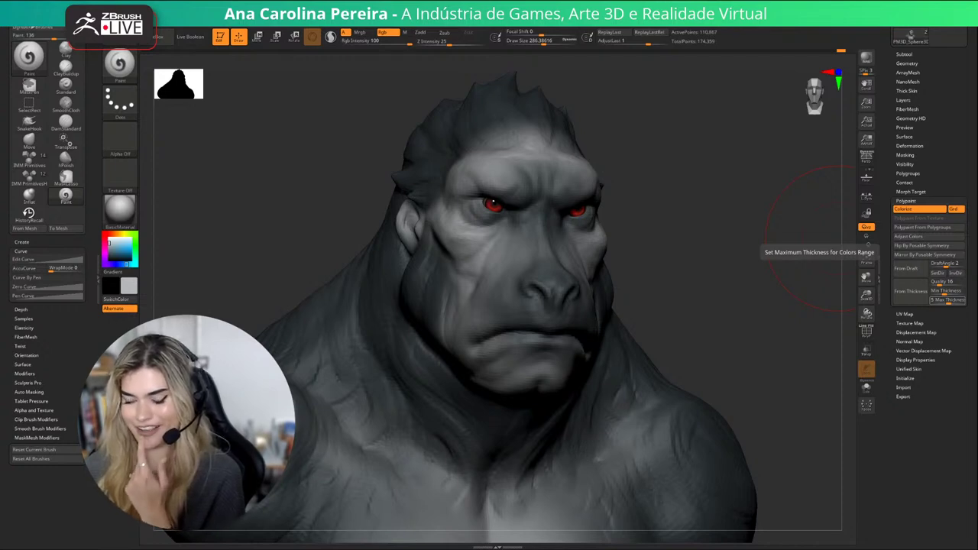
left_click_drag(822, 249, 688, 256)
mouse_move(764, 306)
left_mouse_down("alt")
mouse_move(764, 237)
mouse_move(764, 321)
left_mouse_up("alt")
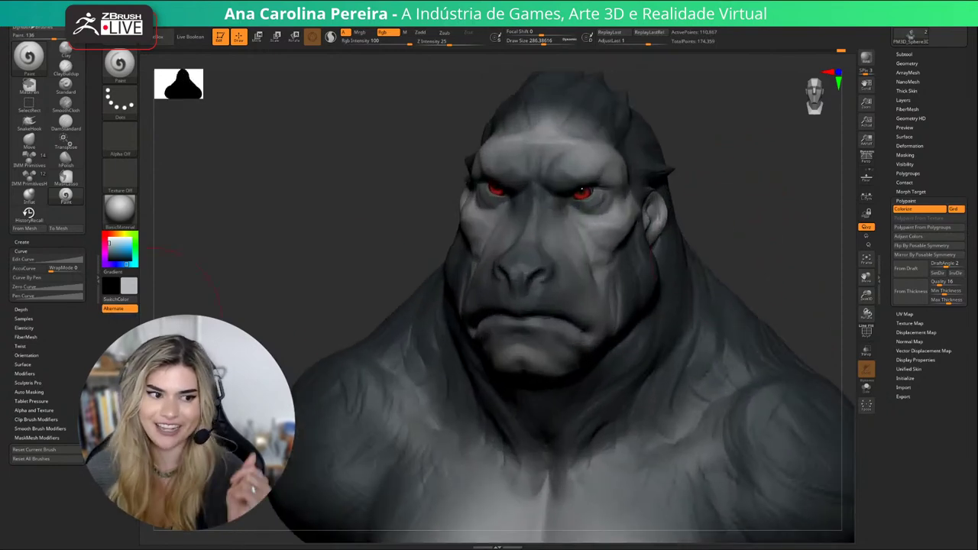
key("space")
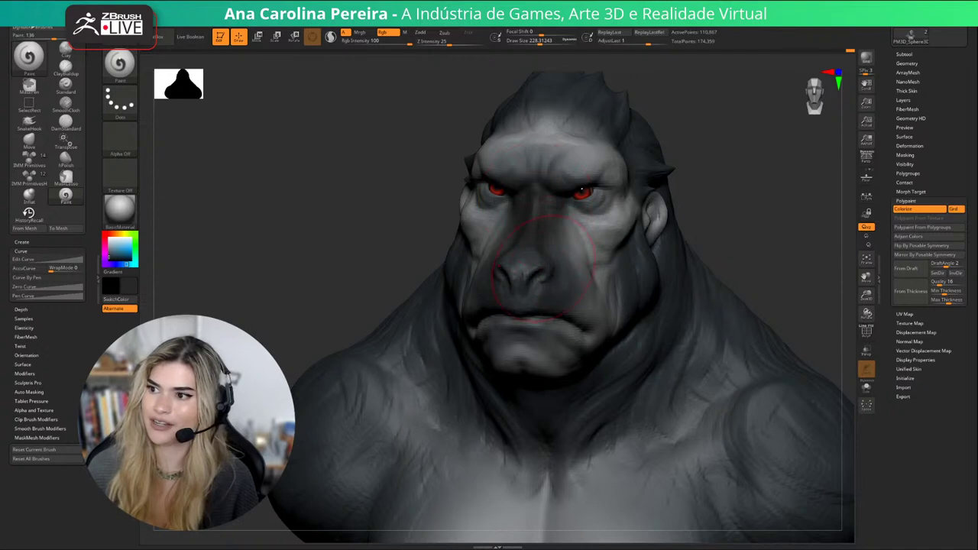
mouse_move(721, 229)
left_mouse_down()
mouse_move(711, 234)
mouse_move(757, 233)
left_mouse_up()
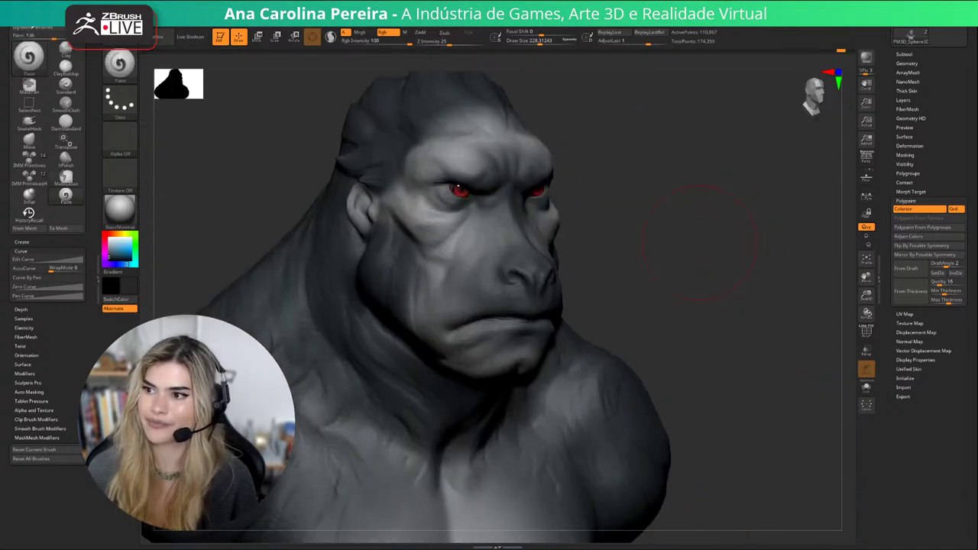
Paint dark shading around the red eyes, using small draw sizes from about 35 to 57.
key("space")
left_click_drag(692, 235, 679, 234)
left_click_drag(749, 232, 700, 232)
key("space")
left_click_drag(445, 175, 431, 164)
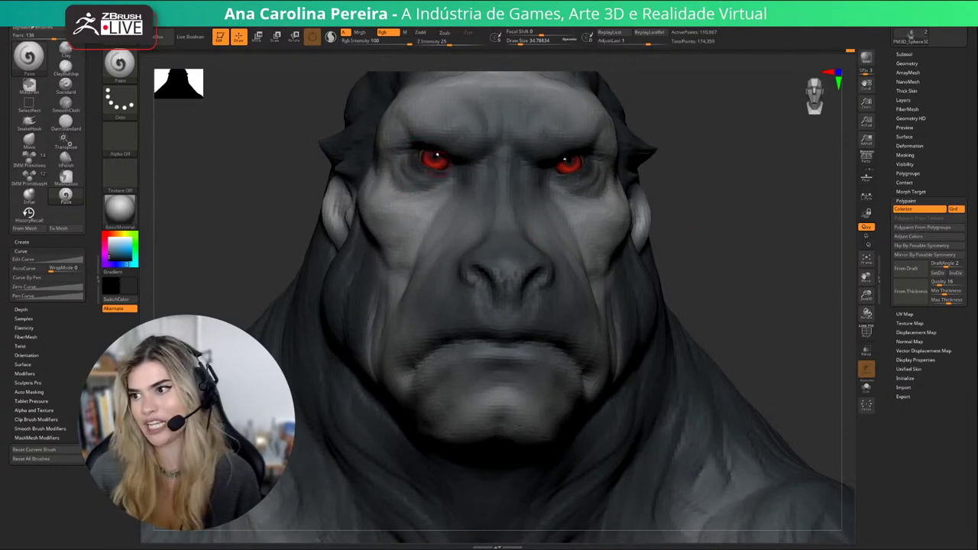
mouse_move(658, 228)
left_mouse_down()
mouse_move(450, 176)
mouse_move(413, 160)
mouse_move(419, 152)
left_mouse_up()
key("space")
left_click(446, 167)
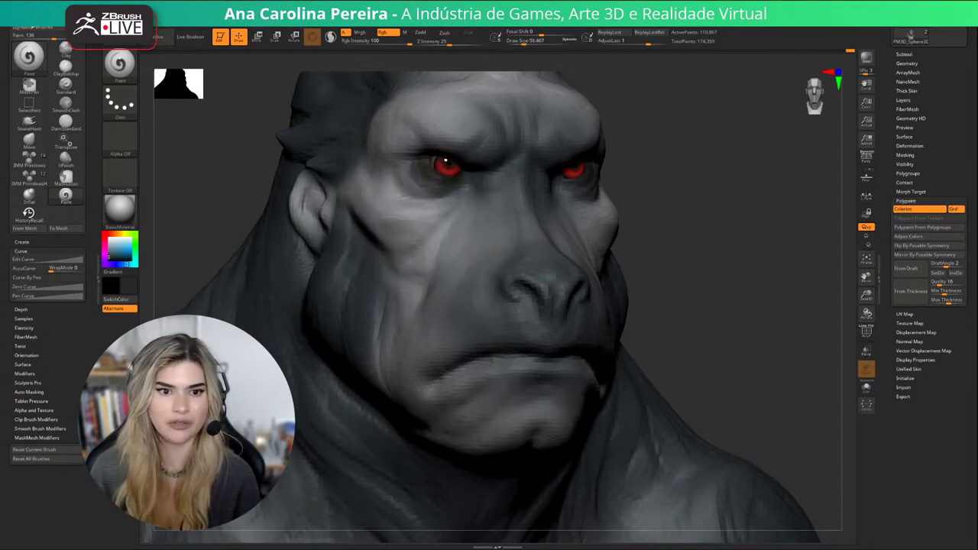
Set the Paint brush to a light grey colour with a draw size of about 101.
left_click_drag(749, 229, 643, 229)
left_click_drag(688, 275, 688, 183, "alt")
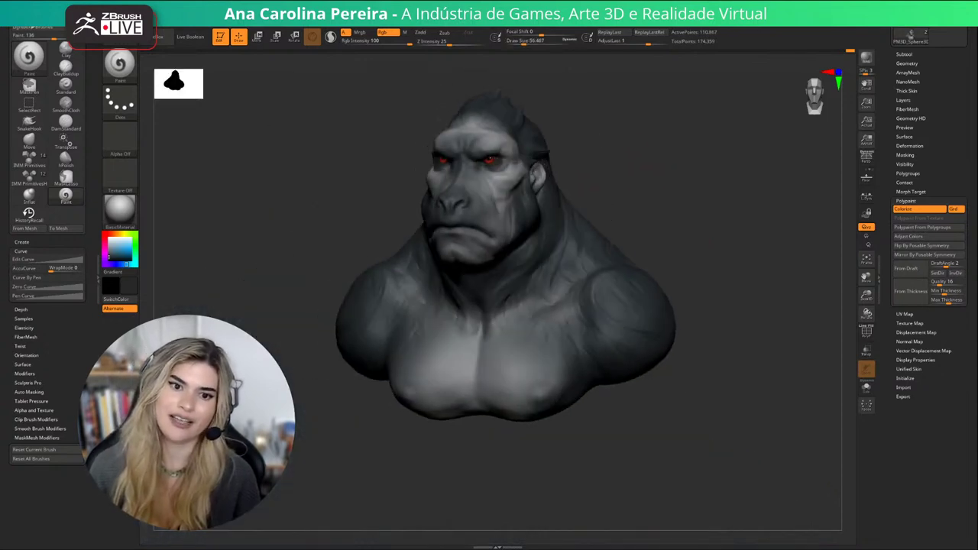
left_click_drag(727, 214, 719, 283)
left_click_drag(533, 160, 612, 140)
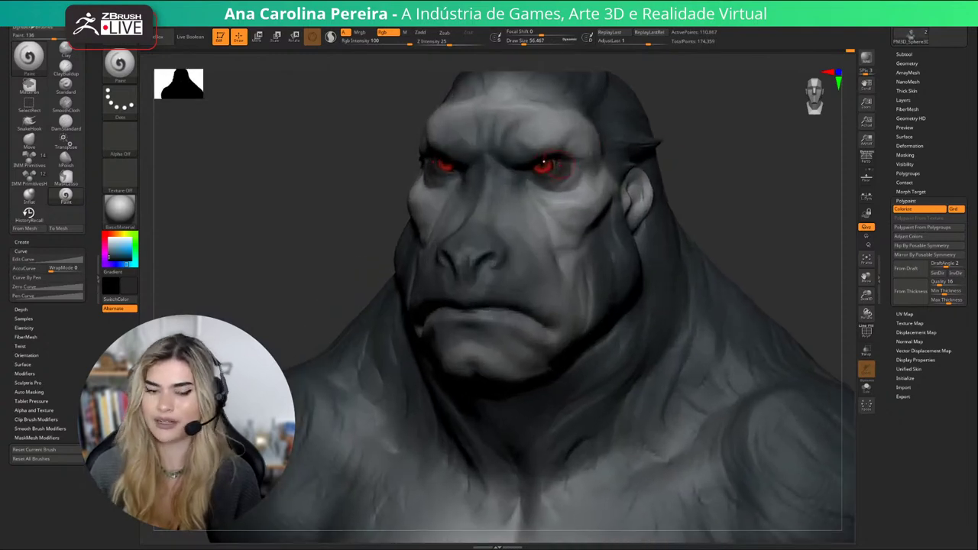
key("space")
mouse_move(640, 191)
left_mouse_down()
mouse_move(639, 207)
mouse_move(735, 189)
mouse_move(700, 193)
left_mouse_up()
key("space")
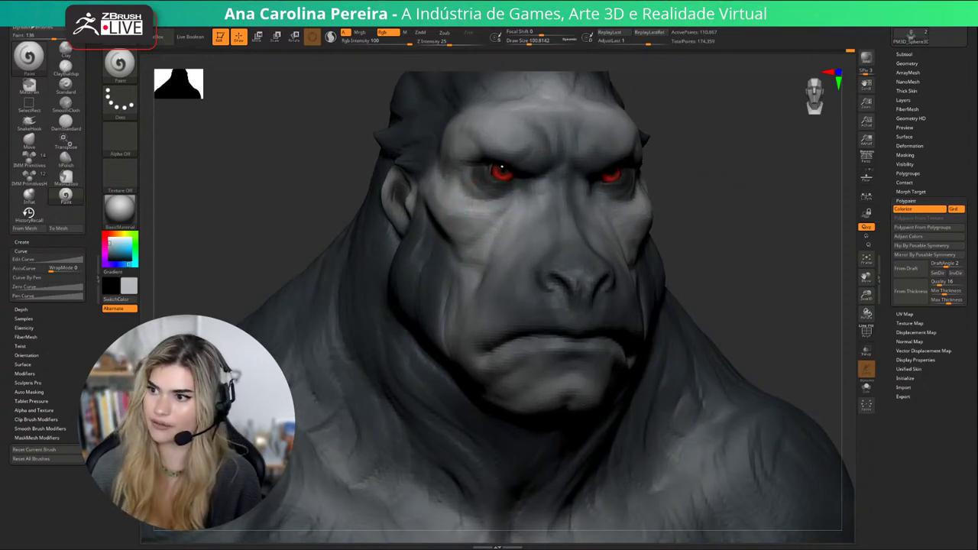
Paint over the lips, sample a slate grey from the face, and shade the mouth with a draw size of about 101.
mouse_move(734, 204)
left_mouse_down("alt")
mouse_move(661, 157)
mouse_move(637, 176)
mouse_move(761, 189)
left_mouse_up("alt")
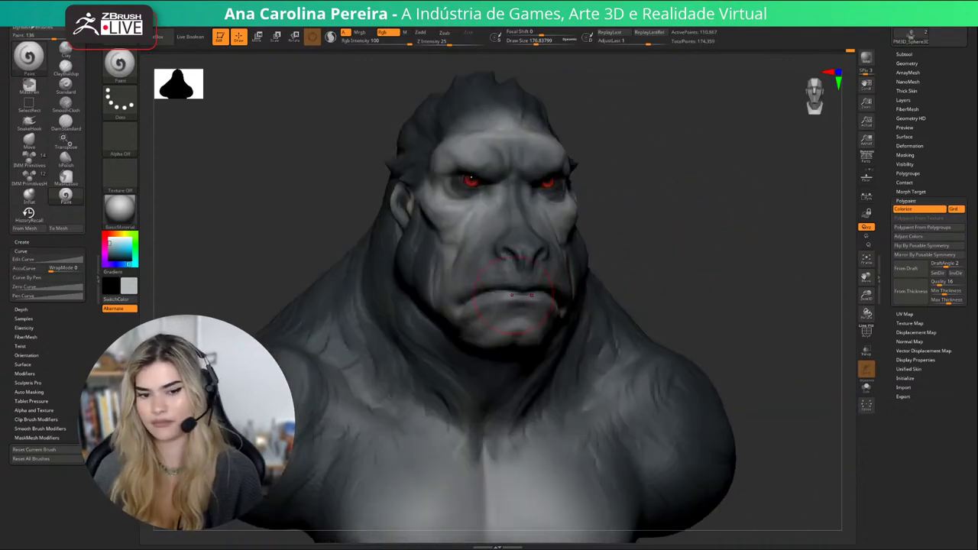
left_click_drag(511, 292, 535, 297)
key("c")
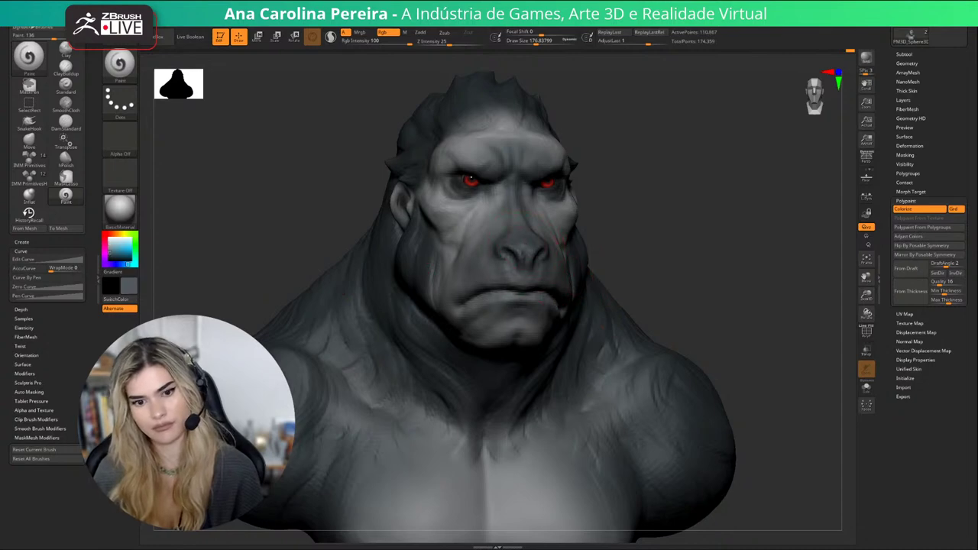
key("space")
left_click_drag(601, 278, 590, 278)
left_click_drag(658, 268, 734, 269)
left_click_drag(464, 306, 502, 297)
left_click_drag(642, 305, 567, 307)
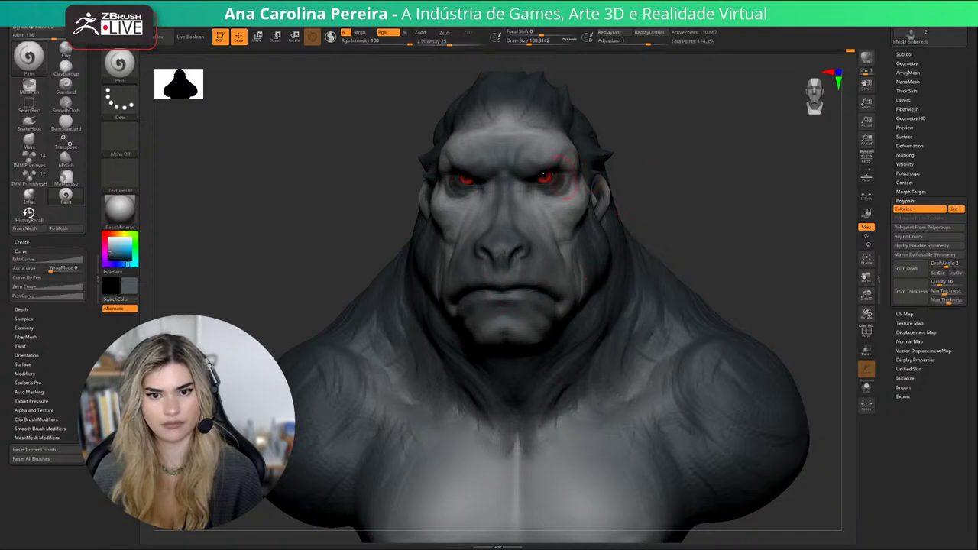
Sample a dark tone and darken the mouth line and its corners with a draw size of about 56.
key("c")
key("space")
left_click_drag(540, 252, 529, 252)
left_click_drag(628, 229, 623, 214)
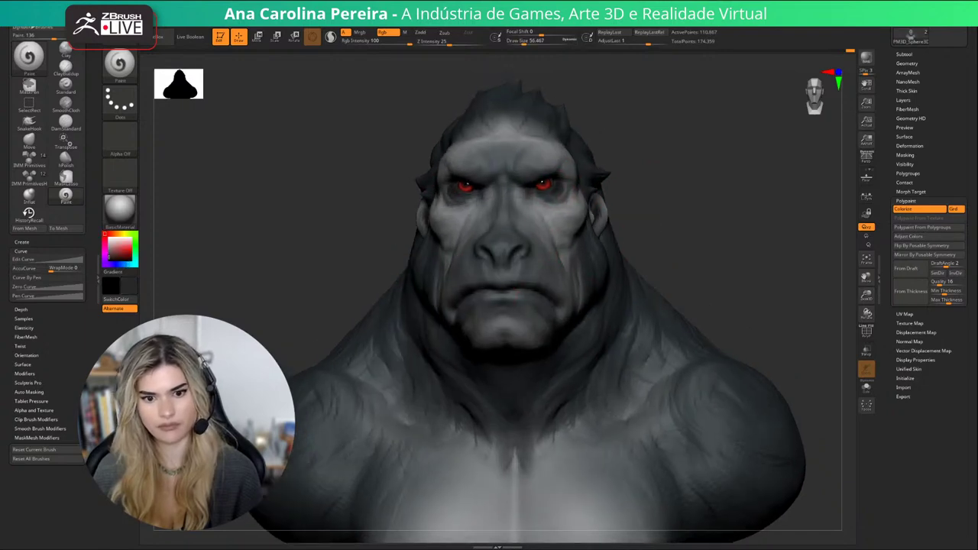
left_click_drag(516, 293, 540, 295)
left_click_drag(665, 252, 598, 255)
mouse_move(524, 294)
left_mouse_down()
mouse_move(546, 304)
mouse_move(512, 295)
mouse_move(578, 307)
left_mouse_up()
left_click_drag(443, 268, 463, 268)
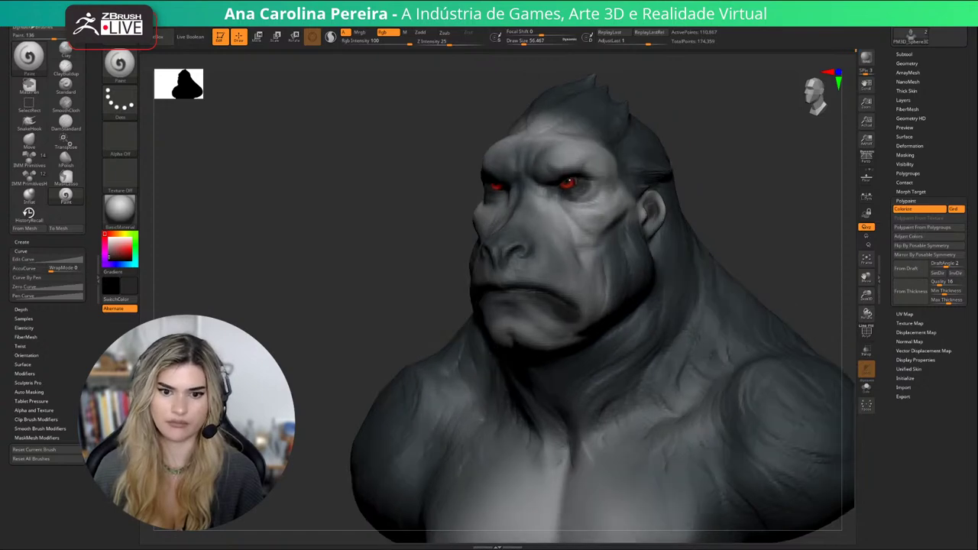
left_click_drag(688, 201, 738, 203)
mouse_move(698, 199)
right_mouse_down()
mouse_move(707, 200)
mouse_move(694, 202)
right_mouse_up()
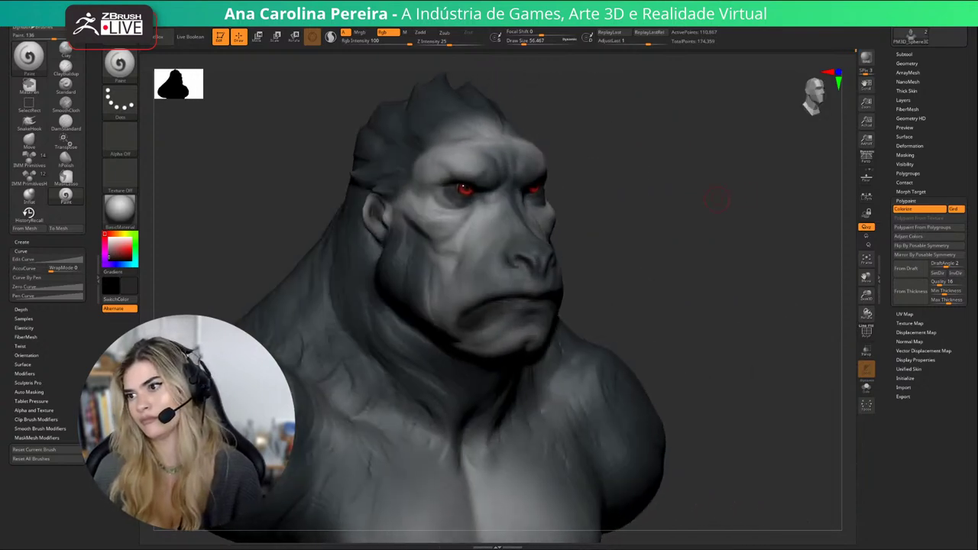
Undo the last two paint strokes on the mouth and set the draw size to about 77.
key("s")
left_click_drag(673, 202, 681, 202)
key("ctrl+z")
key("ctrl+z")
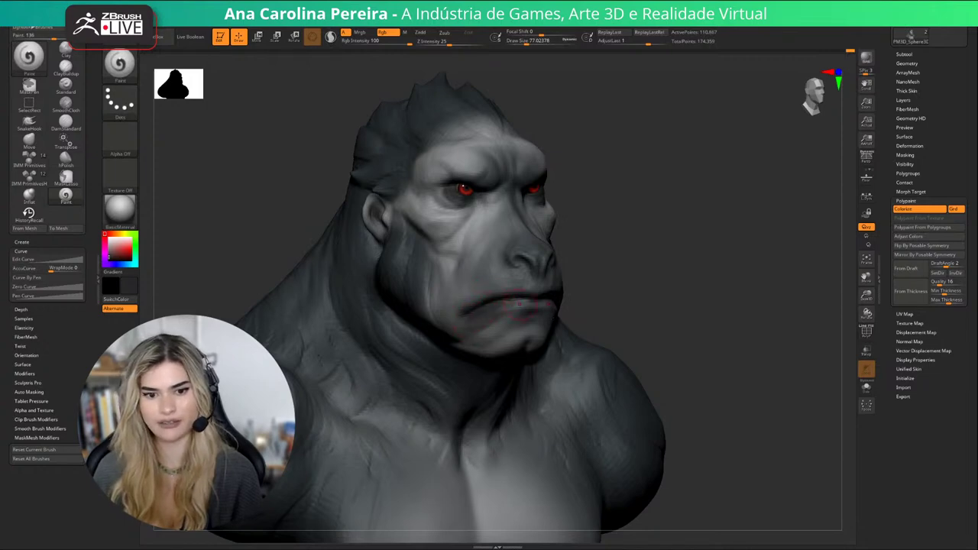
right_click_drag(459, 323, 581, 283)
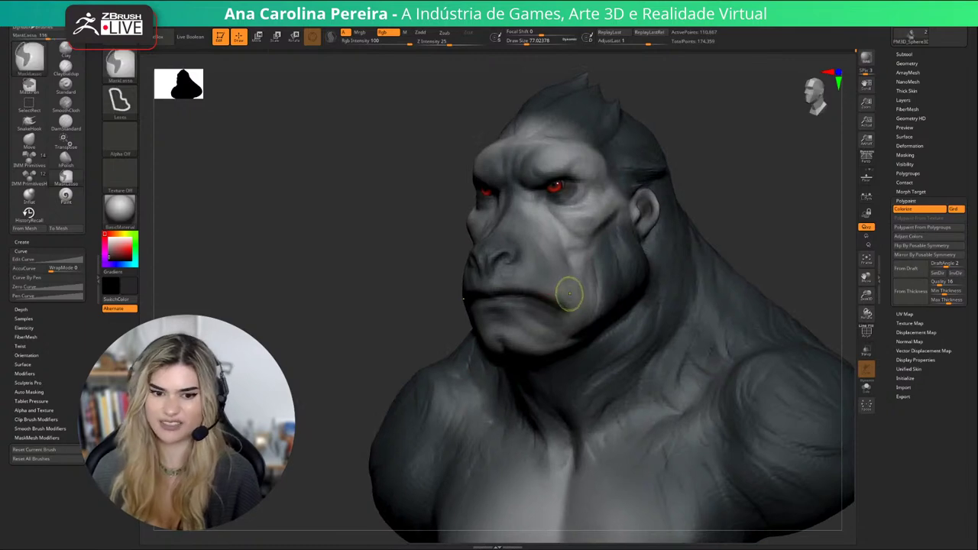
mouse_move(370, 270)
right_mouse_down()
mouse_move(466, 206)
mouse_move(581, 172)
mouse_move(710, 196)
mouse_move(739, 215)
right_mouse_up()
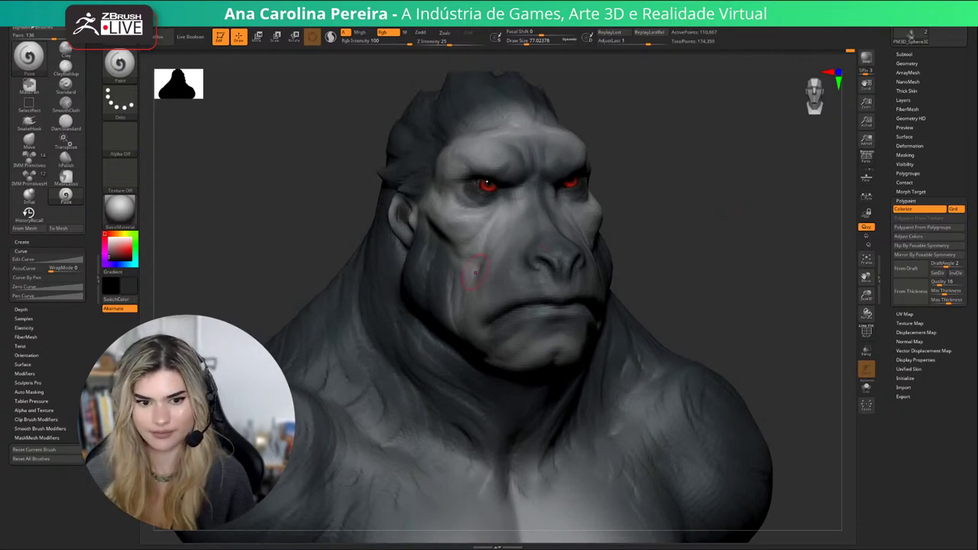
Sample a light grey from the cheek and try brightening the muzzle with a draw size of about 97.
key("c")
key("s")
left_click_drag(466, 234, 470, 235)
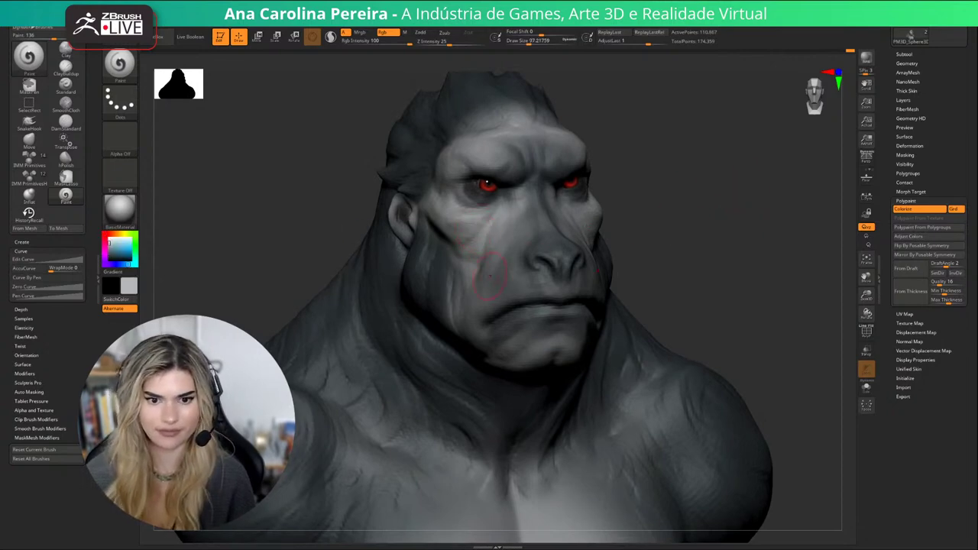
left_click_drag(538, 281, 505, 276)
mouse_move(757, 227)
right_mouse_down()
mouse_move(656, 225)
mouse_move(761, 202)
right_mouse_up()
key("ctrl+z")
Enlarge the draw size to about 257 and paint light grey softly over the mouth area.
key("space")
left_click_drag(762, 201, 767, 201)
right_click_drag(748, 219, 697, 220, "alt")
key("space")
left_click_drag(697, 220, 705, 220)
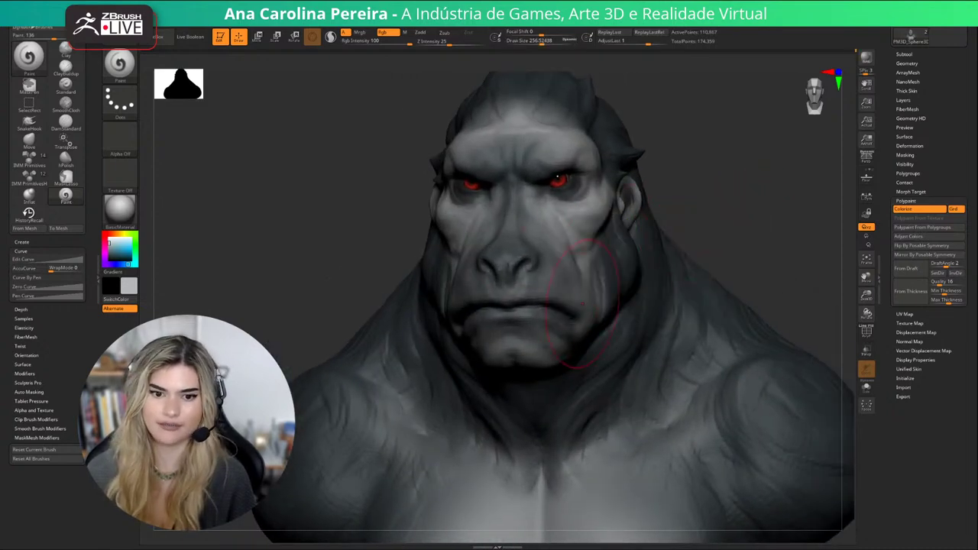
left_click_drag(541, 313, 520, 314)
Switch to the DamStandard brush and reduce its draw size to about 80 for sculpting the face.
mouse_move(677, 232)
right_mouse_down("ctrl")
mouse_move(679, 214)
mouse_move(694, 218)
right_mouse_up("ctrl")
key("space")
left_click_drag(694, 219, 686, 218)
mouse_move(633, 206)
right_mouse_down("ctrl")
mouse_move(634, 229)
mouse_move(677, 231)
mouse_move(765, 291)
right_mouse_up("ctrl")
key("b")
key("d")
key("s")
right_click_drag(765, 291, 690, 278)
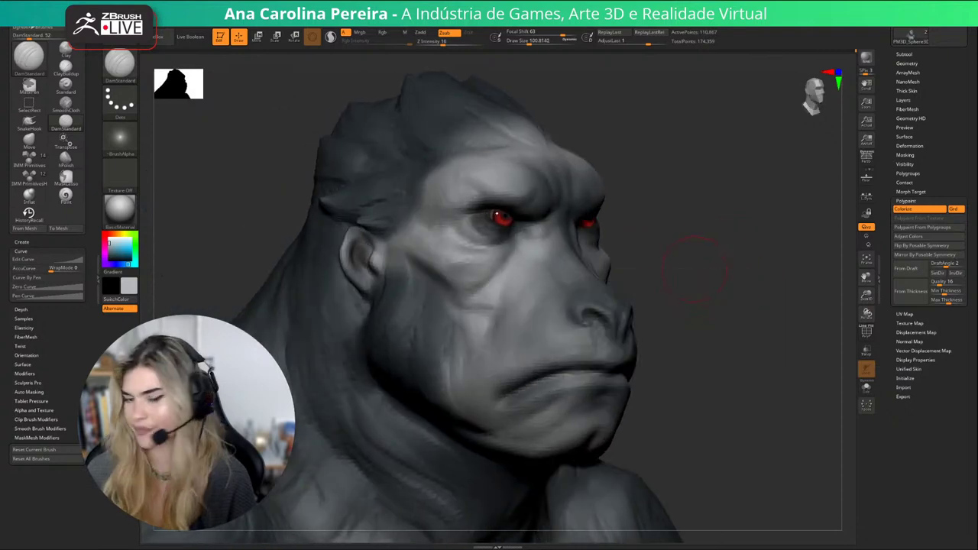
key("space")
left_click_drag(689, 278, 676, 278)
right_click_drag(676, 278, 694, 280)
right_click_drag(571, 277, 581, 309)
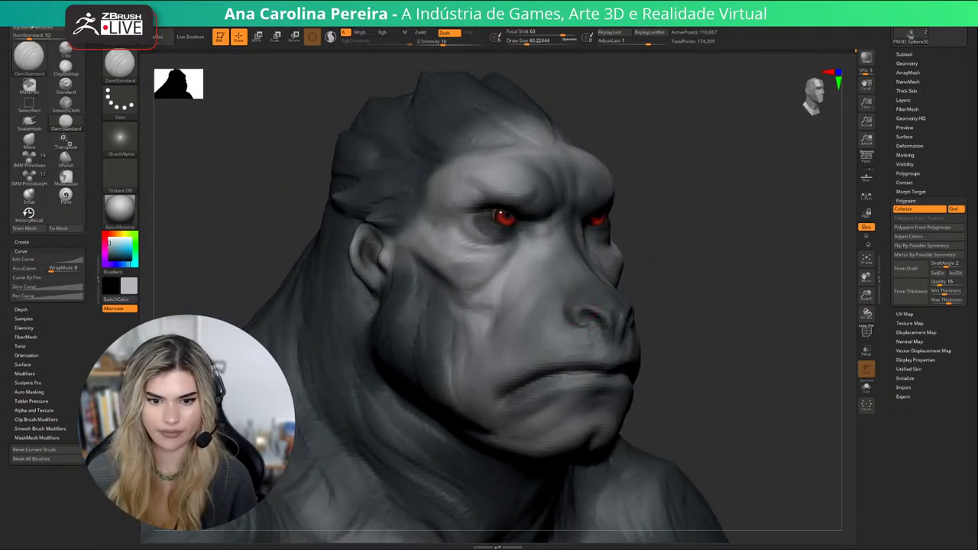
Carve the nostril creases and the groove beneath the nose with DamStandard at a draw size of about 54 to 59.
key("space")
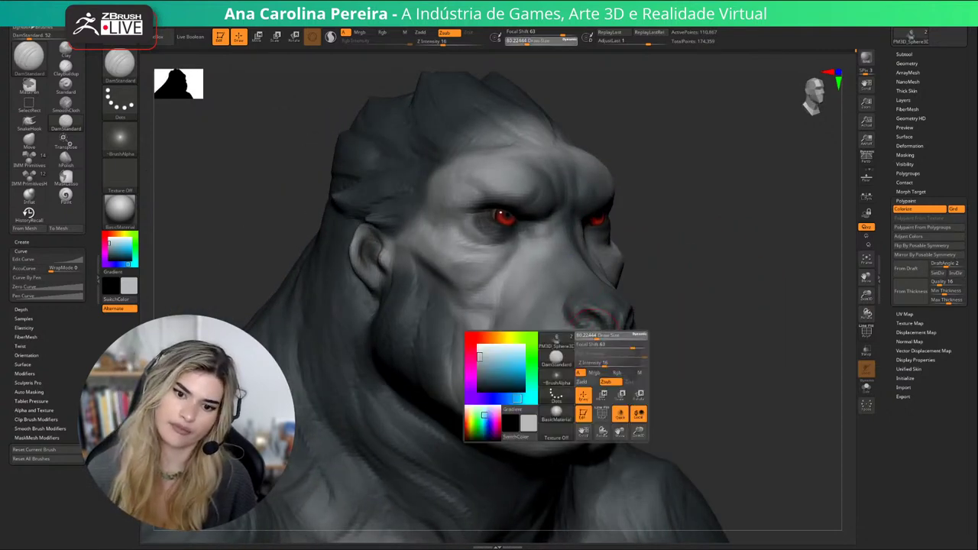
left_click_drag(592, 337, 584, 336)
right_click_drag(586, 334, 636, 315)
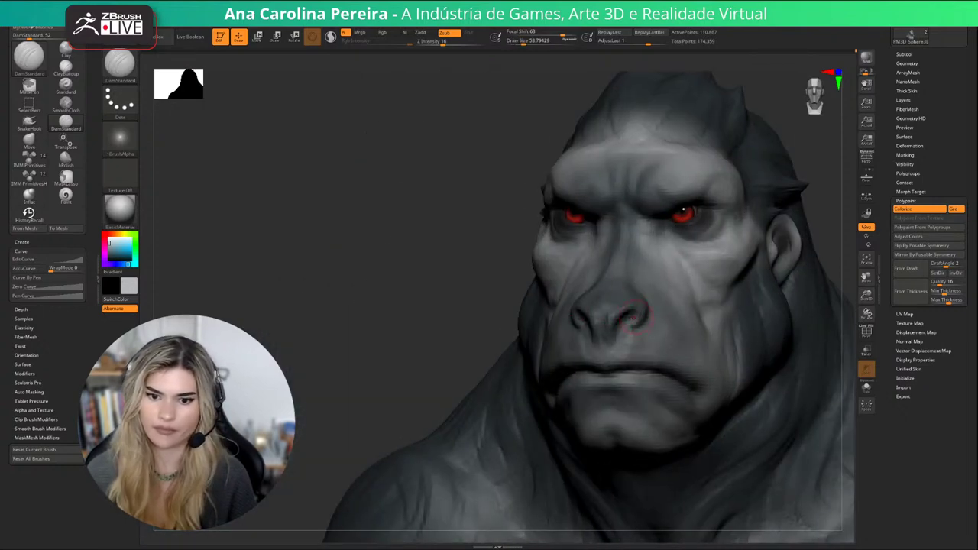
mouse_move(616, 300)
right_mouse_down("ctrl")
mouse_move(611, 287)
mouse_move(574, 276)
mouse_move(566, 290)
right_mouse_up("ctrl")
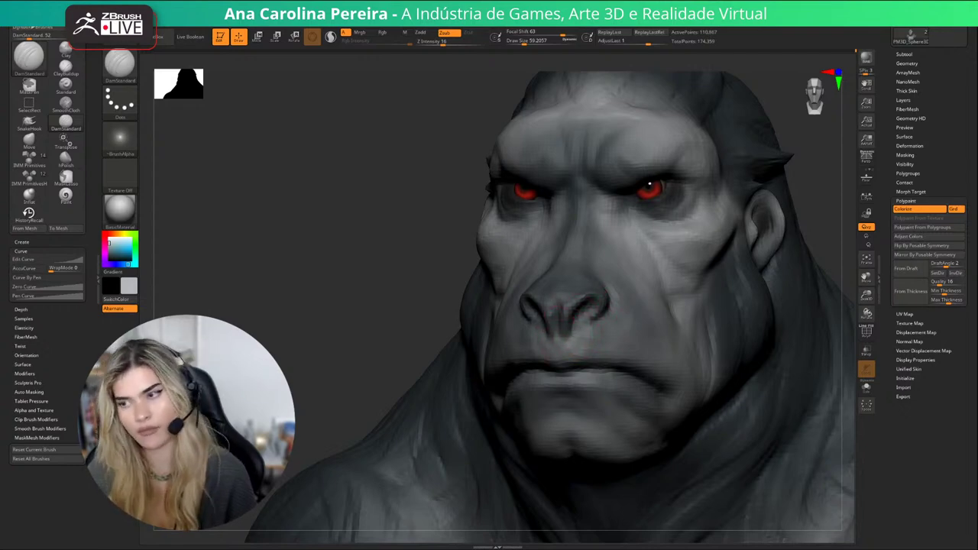
left_click_drag(398, 308, 547, 341)
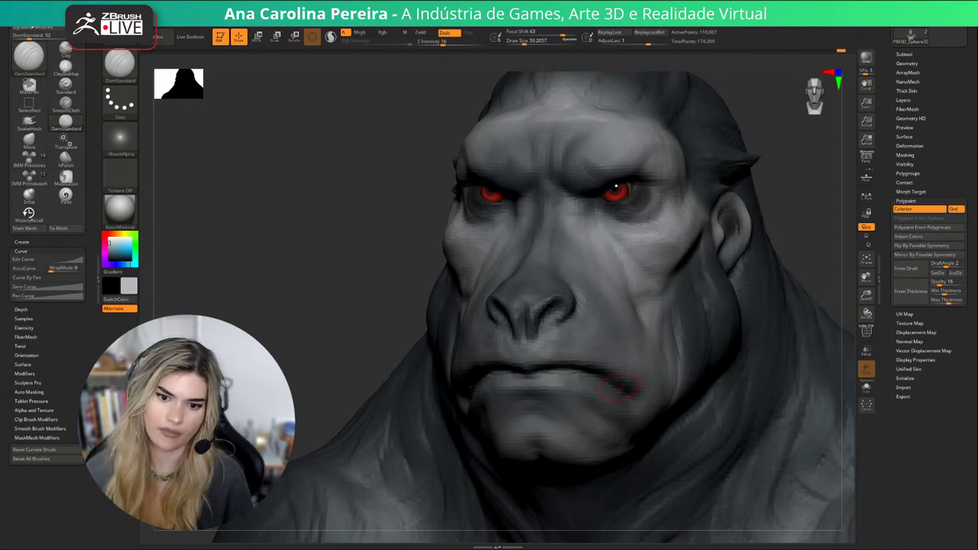
Deepen the crease between the lips with DamStandard at a draw size of about 104.
key("space")
left_click_drag(611, 344, 618, 345)
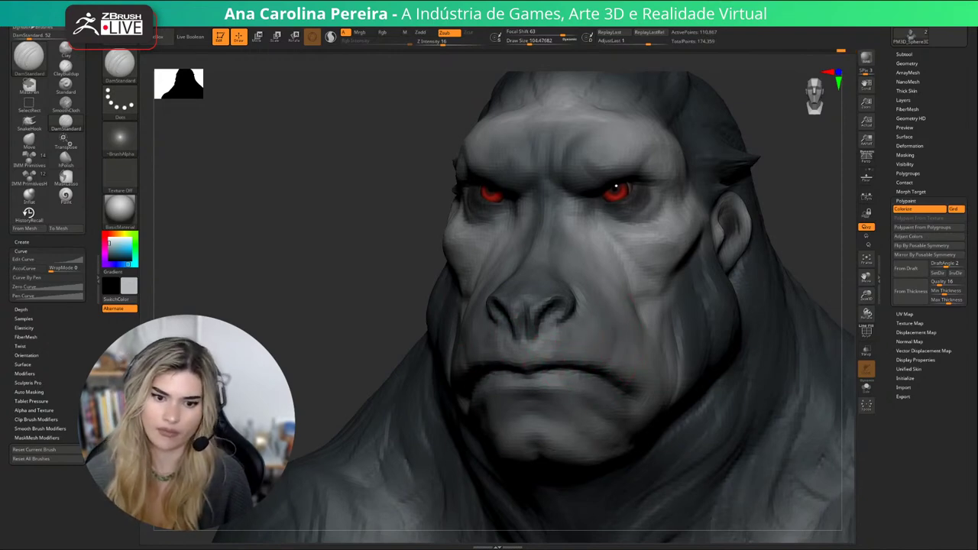
left_click_drag(398, 328, 535, 321)
mouse_move(711, 359)
left_mouse_down("alt")
mouse_move(690, 305)
mouse_move(718, 309)
mouse_move(722, 367)
left_mouse_up("alt")
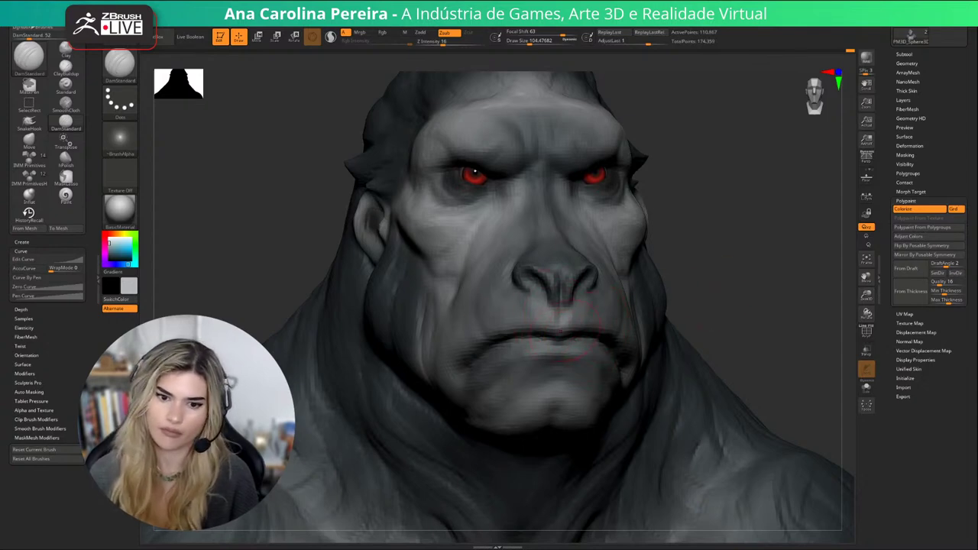
Switch to the ClayBuildup brush for sculpting the mouth and chin area.
left_click_drag(704, 292, 666, 293)
key("b")
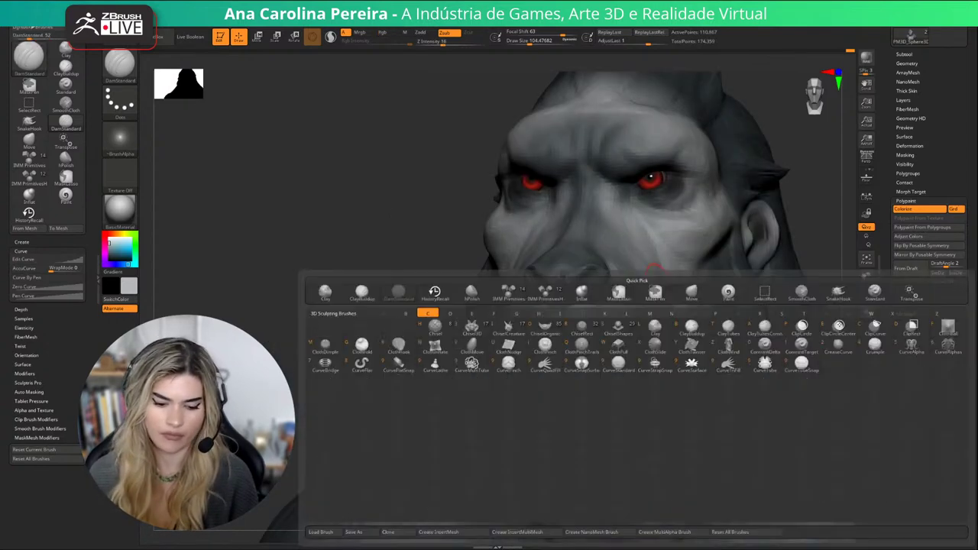
key("c")
key("b")
Examine the gorilla bust from below, from both three-quarter sides and from the front, close up and as a whole.
left_click_drag(329, 306, 381, 252)
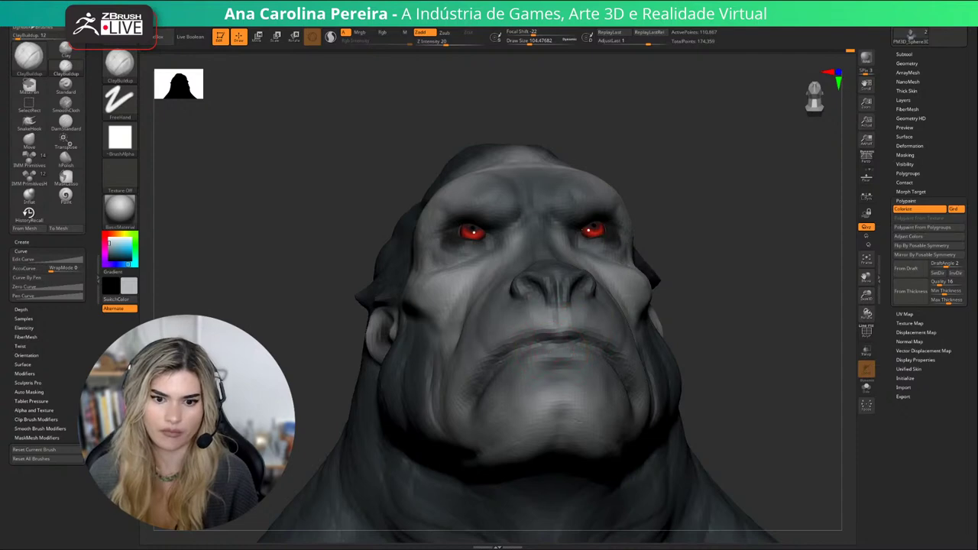
left_click_drag(681, 323, 634, 324)
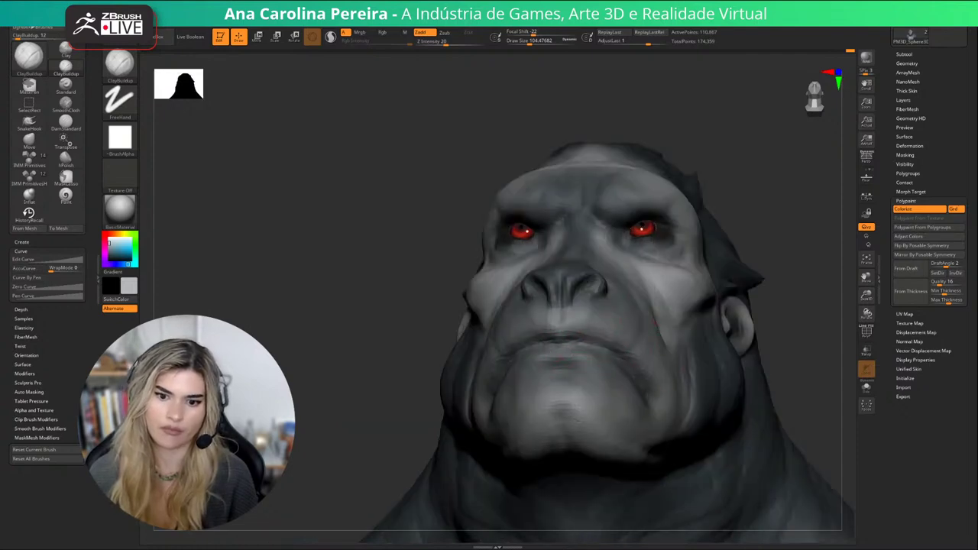
mouse_move(736, 345)
left_mouse_down("alt")
mouse_move(723, 285)
mouse_move(771, 331)
mouse_move(748, 303)
left_mouse_up("alt")
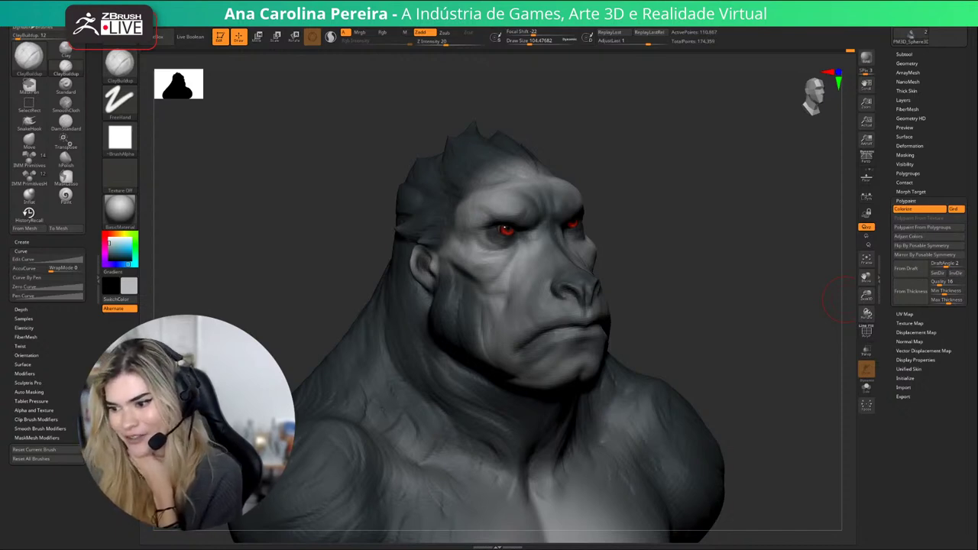
left_click_drag(837, 299, 806, 424)
left_click_drag(776, 180, 753, 187)
left_click_drag(770, 240, 782, 262)
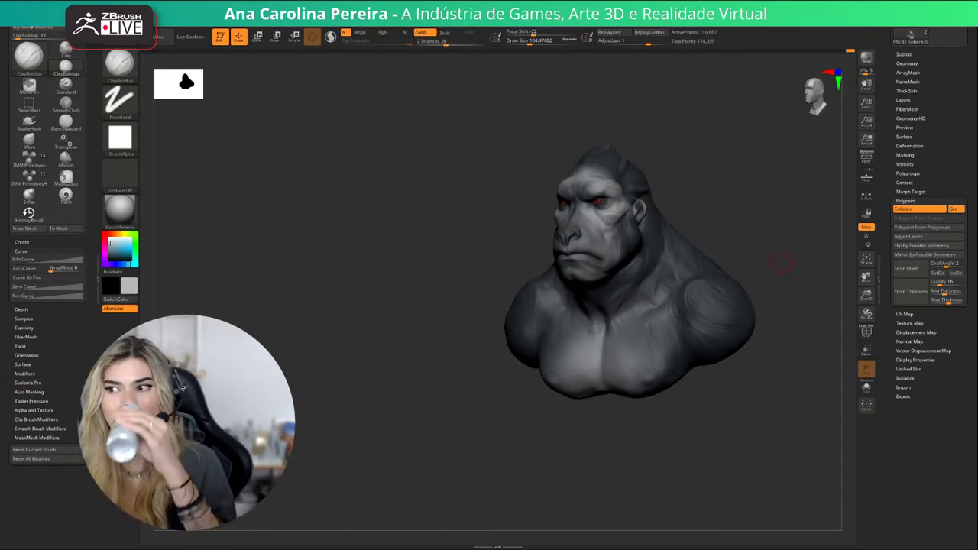
left_click_drag(748, 203, 776, 204)
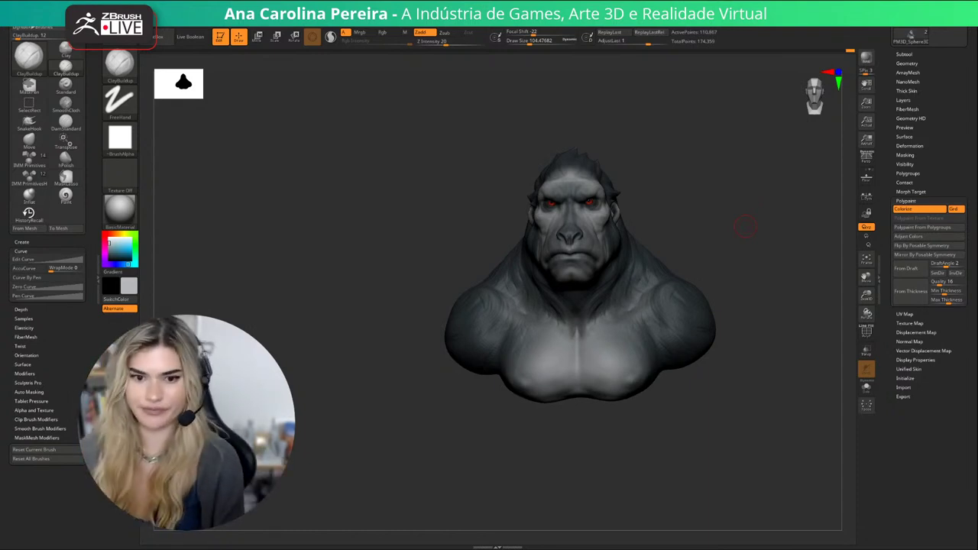
mouse_move(639, 142)
left_mouse_down()
mouse_move(667, 149)
mouse_move(711, 187)
left_mouse_up()
left_click_drag(710, 187, 697, 188)
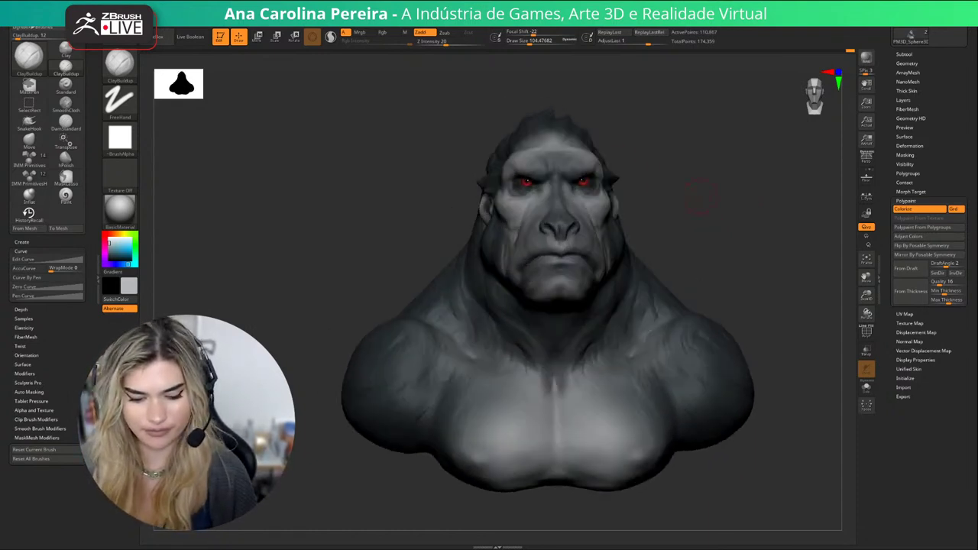
Nudge the mouth line slightly upward with the Move brush at a draw size of about 104.
key("b")
key("m")
key("v")
left_click_drag(563, 261, 563, 255)
mouse_move(644, 219)
left_mouse_down()
mouse_move(671, 220)
mouse_move(644, 229)
mouse_move(681, 223)
mouse_move(644, 240)
mouse_move(664, 251)
mouse_move(651, 267)
mouse_move(657, 282)
left_mouse_up()
Build up the forehead above the brow ridge with ClayBuildup at a draw size of about 140.
key("b")
key("c")
key("b")
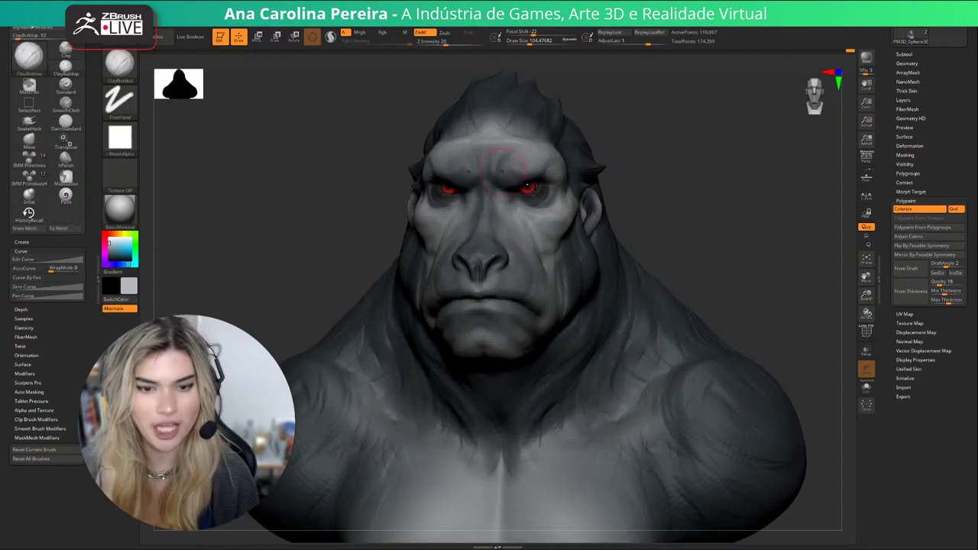
left_click_drag(493, 140, 537, 140)
left_click_drag(676, 164, 663, 189, "alt")
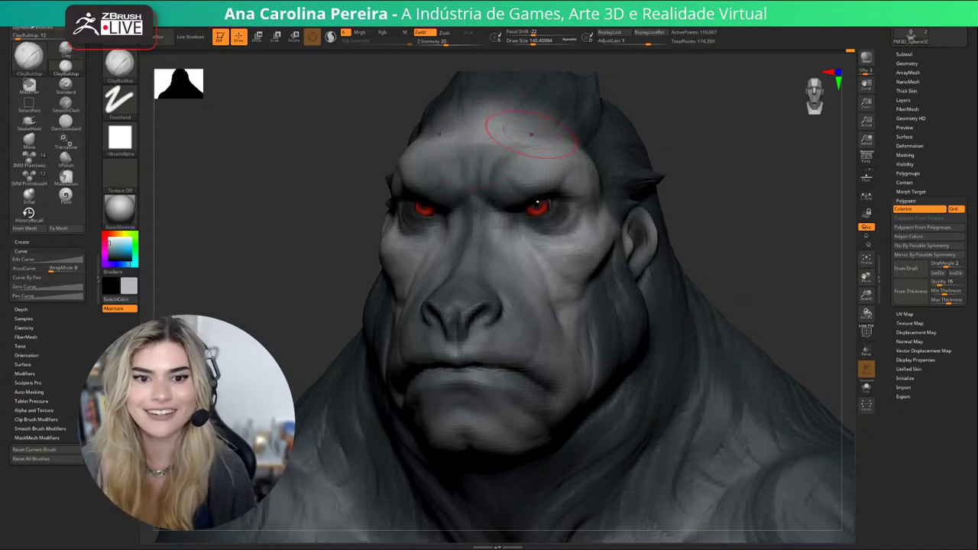
left_click_drag(738, 128, 734, 98, "alt")
mouse_move(650, 195)
left_mouse_down()
mouse_move(676, 200)
mouse_move(626, 203)
left_mouse_up()
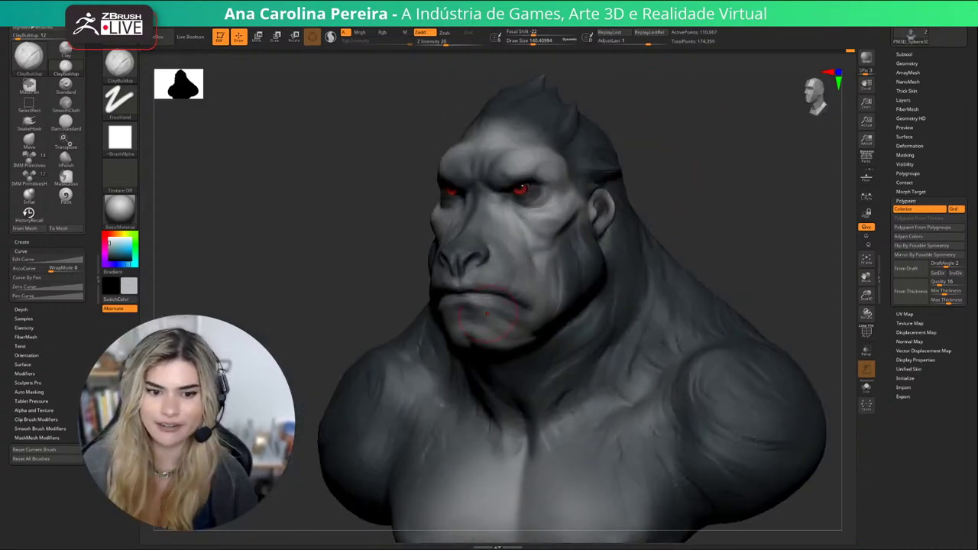
mouse_move(508, 289)
left_mouse_down()
mouse_move(514, 268)
mouse_move(667, 237)
mouse_move(604, 277)
left_mouse_up()
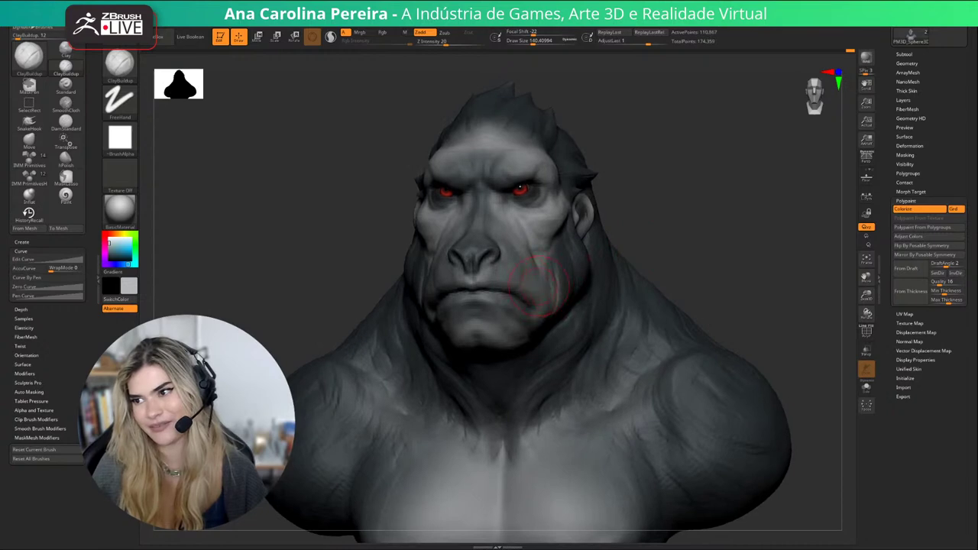
Nudge the ear's outline with the Move brush at a draw size of about 108.
key("space")
mouse_move(673, 243)
left_mouse_down()
mouse_move(702, 241)
mouse_move(662, 239)
left_mouse_up()
key("b")
key("m")
key("v")
left_click_drag(575, 205, 573, 206)
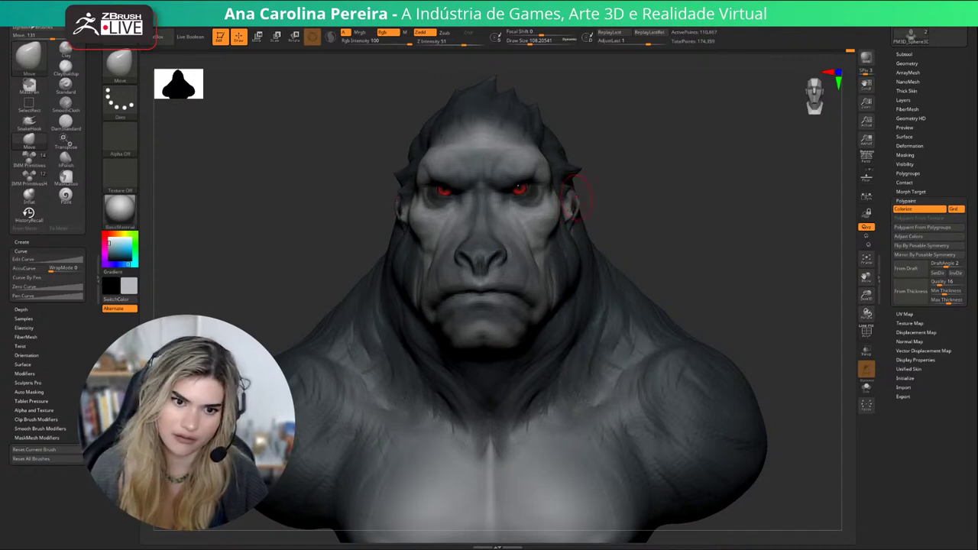
mouse_move(600, 205)
left_mouse_down()
mouse_move(509, 205)
mouse_move(580, 216)
left_mouse_up()
Switch to the ClayBuildup brush at a draw size of about 44 for the ear.
key("space")
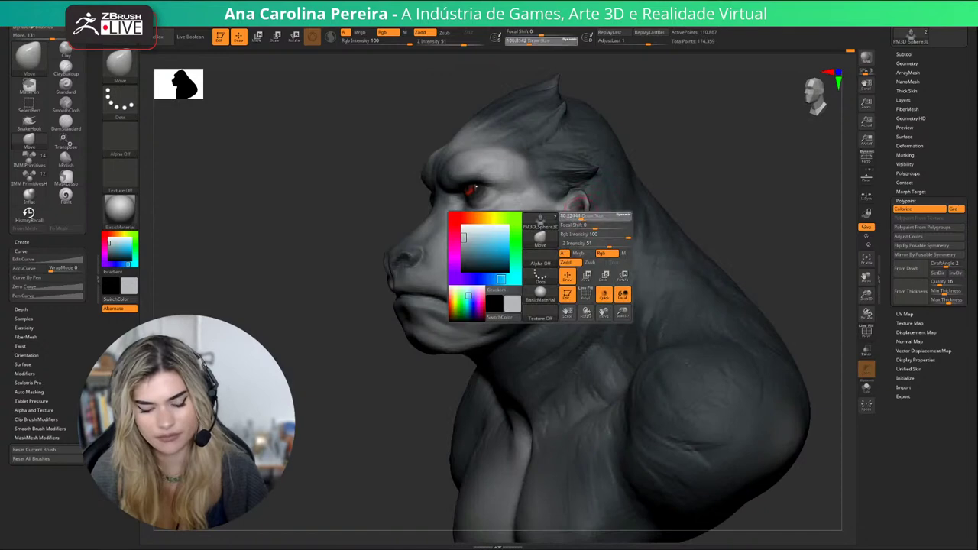
key("b")
key("c")
key("b")
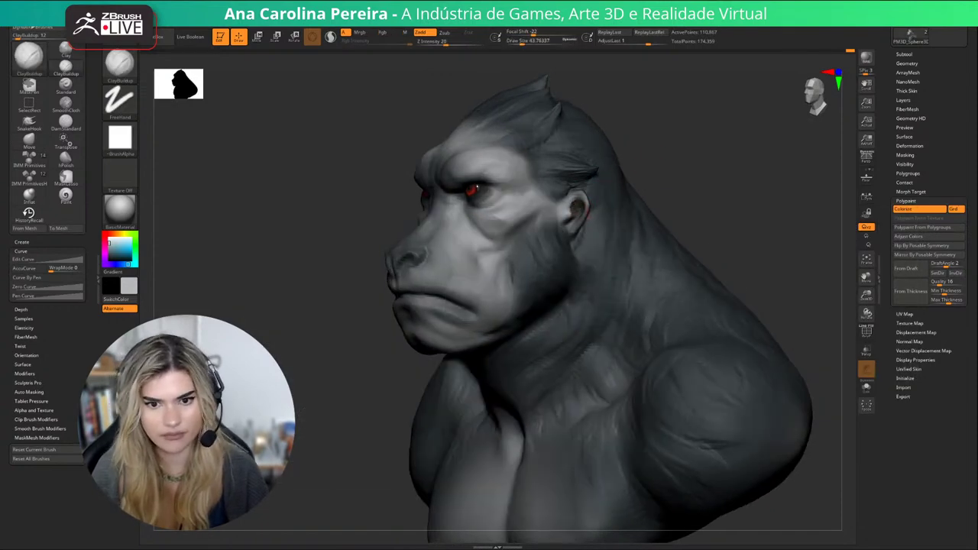
left_click_drag(661, 164, 657, 185)
Pull the upper ear outward and upward with the Move brush at a draw size of about 80.
key("b")
key("m")
key("v")
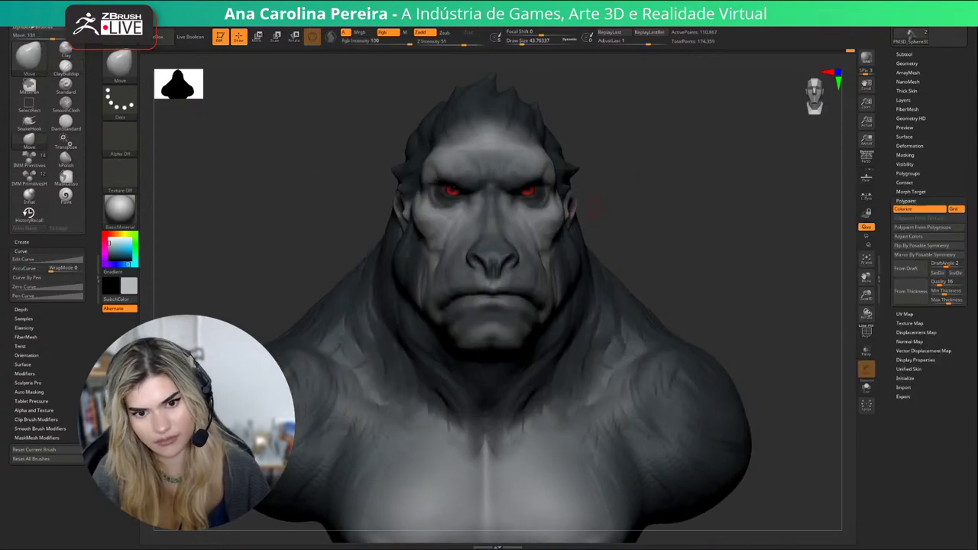
right_click_drag(656, 184, 638, 185)
left_click_drag(569, 206, 580, 198)
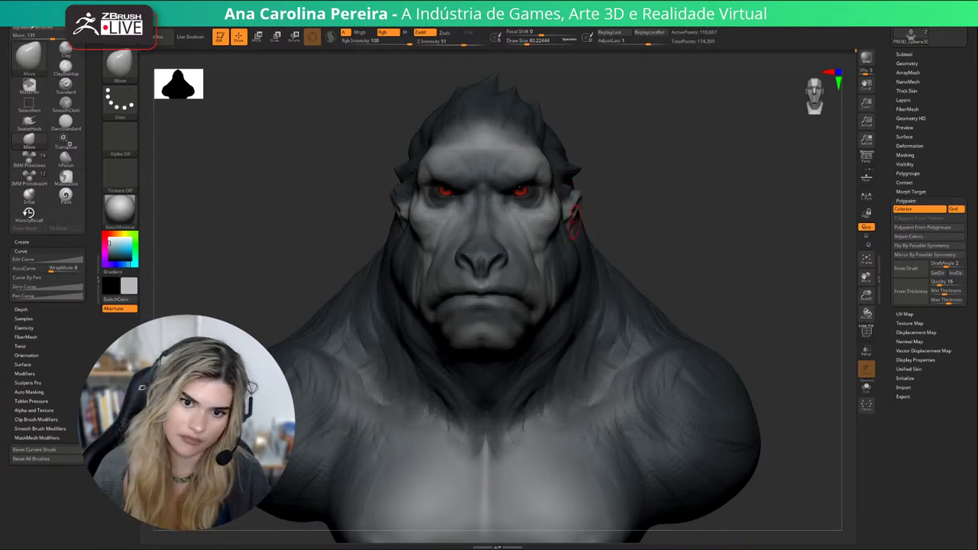
right_click(575, 243)
left_click_drag(574, 211, 578, 208)
right_click_drag(623, 208, 598, 209)
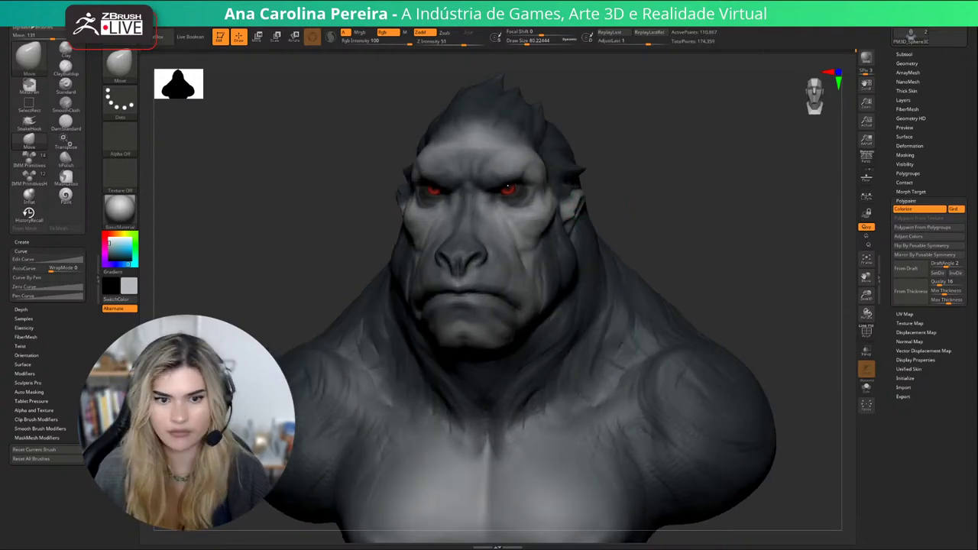
right_click_drag(508, 185, 458, 188)
mouse_move(585, 192)
right_mouse_down()
mouse_move(620, 189)
mouse_move(397, 189)
right_mouse_up()
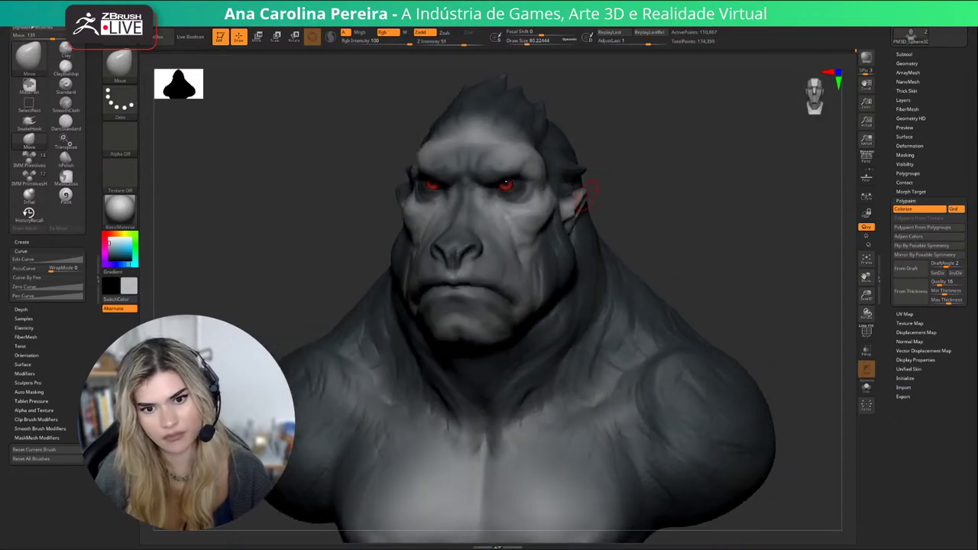
key("b")
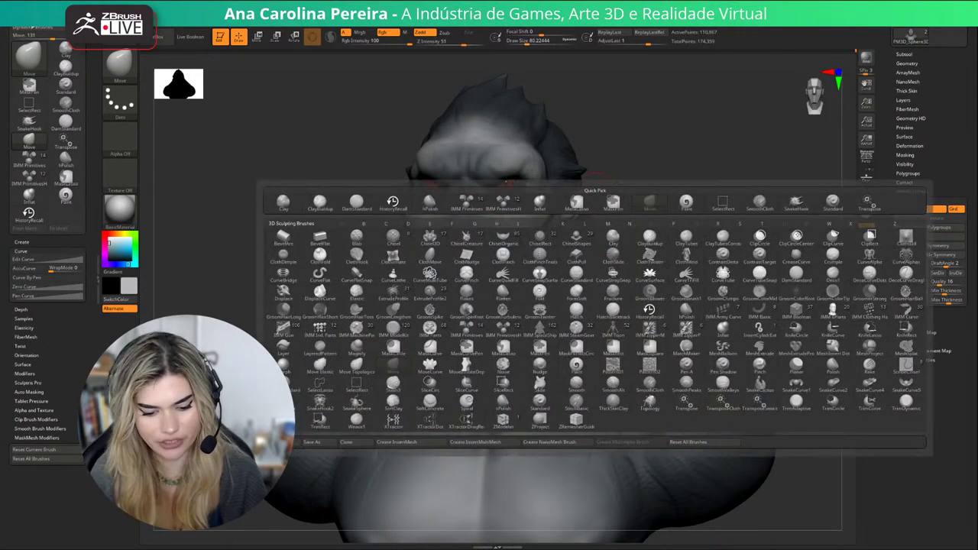
key("s")
key("p")
Twist the ear with the Spiral brush at a draw size of about 101.
key("space")
left_click(593, 189)
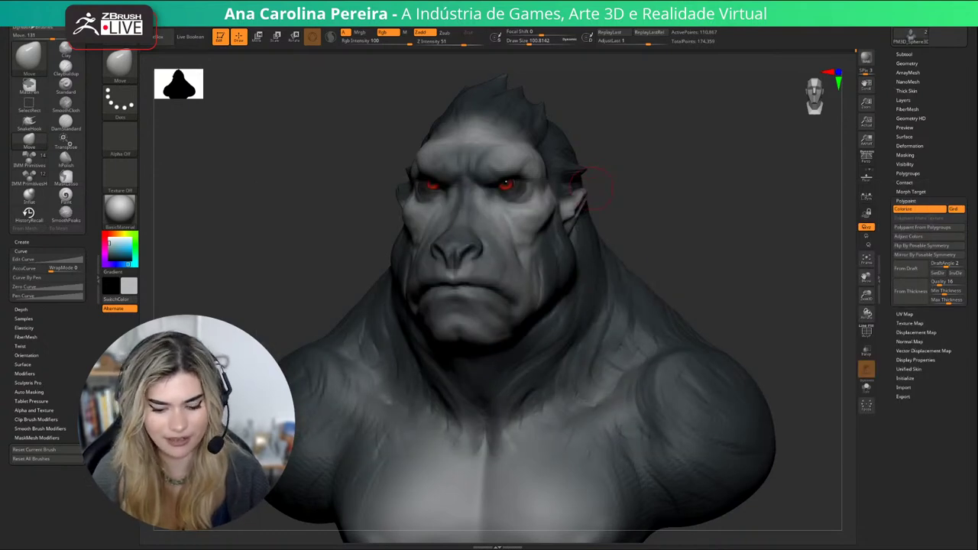
key("b")
key("s")
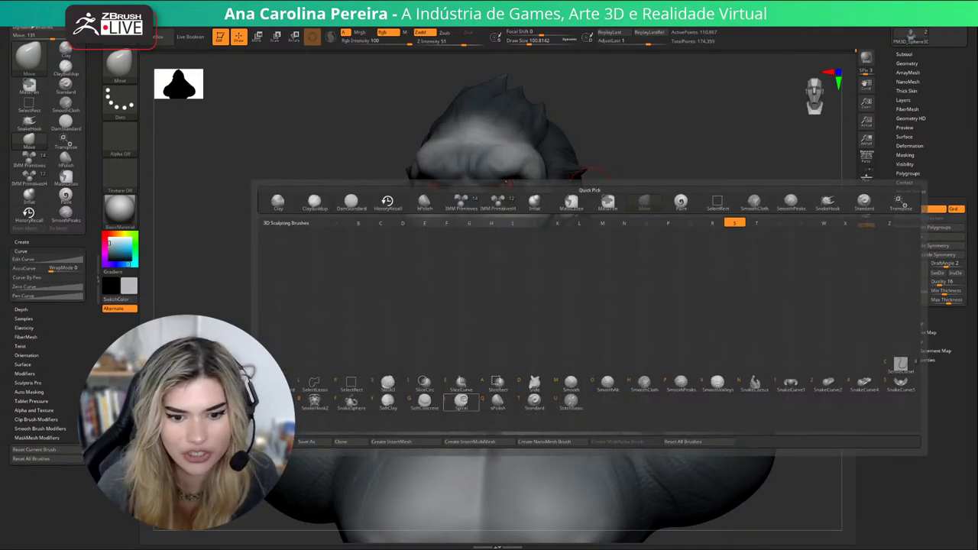
left_click(461, 401)
left_click_drag(583, 202, 583, 196)
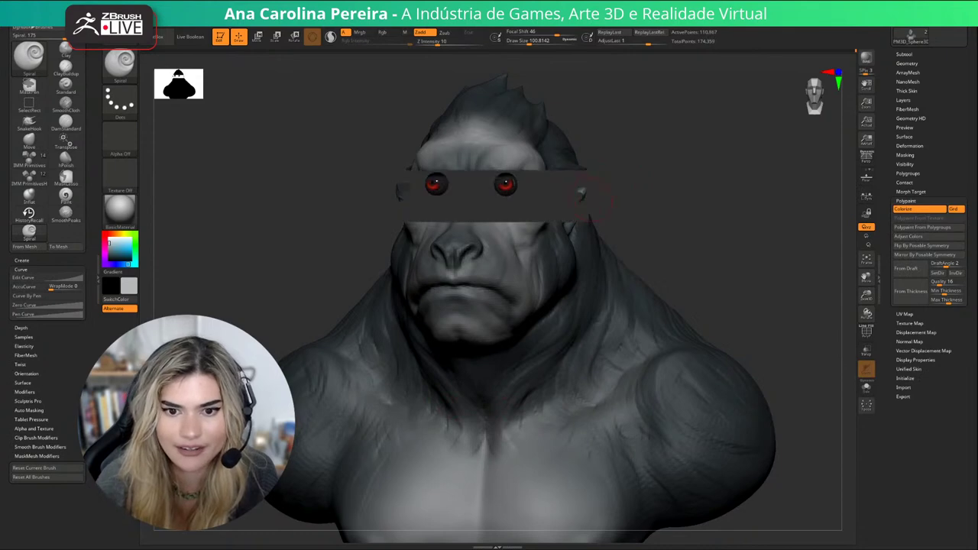
mouse_move(650, 196)
left_mouse_down()
mouse_move(631, 202)
mouse_move(670, 199)
left_mouse_up()
Twist the ears outward into points with the Spiral brush at a draw size of about 116.
key("bracketright")
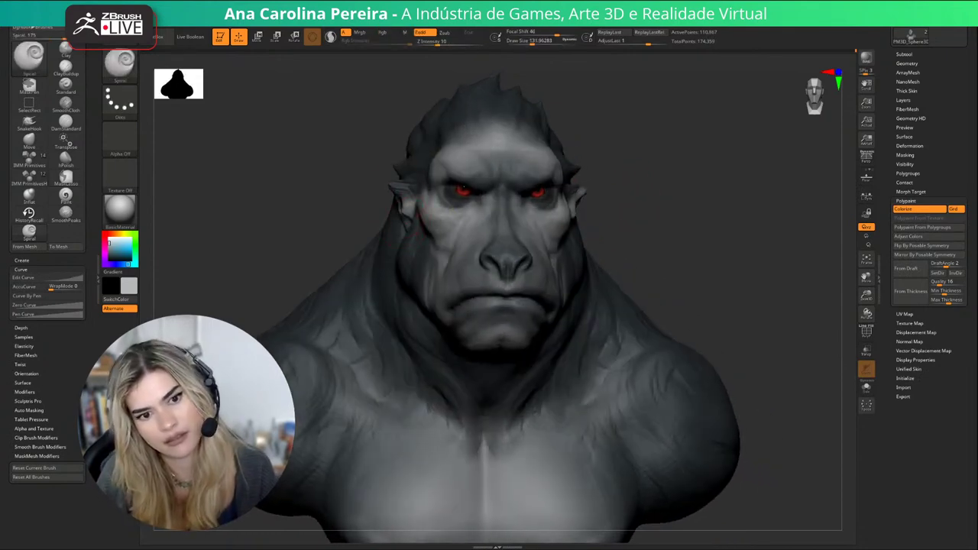
mouse_move(393, 215)
left_mouse_down()
mouse_move(396, 186)
mouse_move(394, 194)
left_mouse_up()
key("ctrl+z")
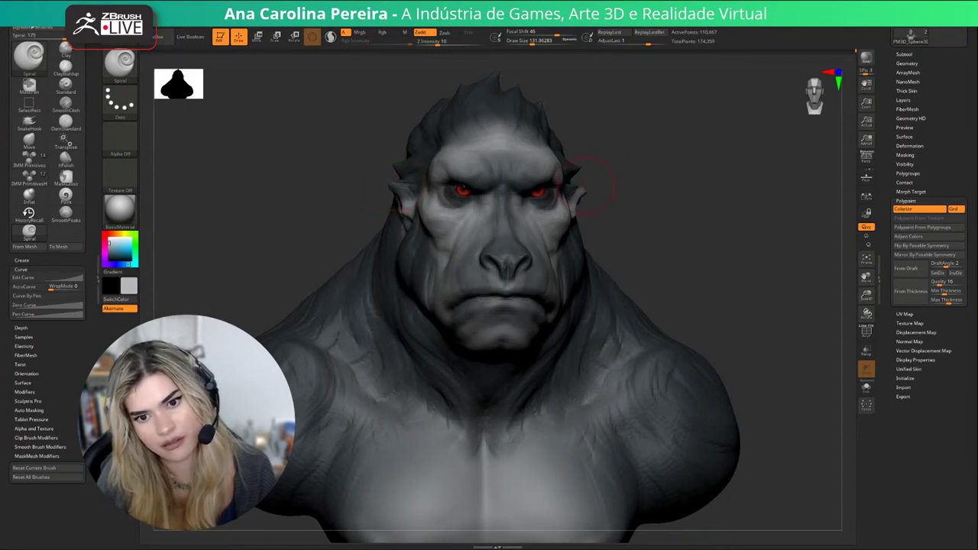
mouse_move(590, 185)
left_mouse_down()
mouse_move(643, 180)
mouse_move(623, 189)
left_mouse_up()
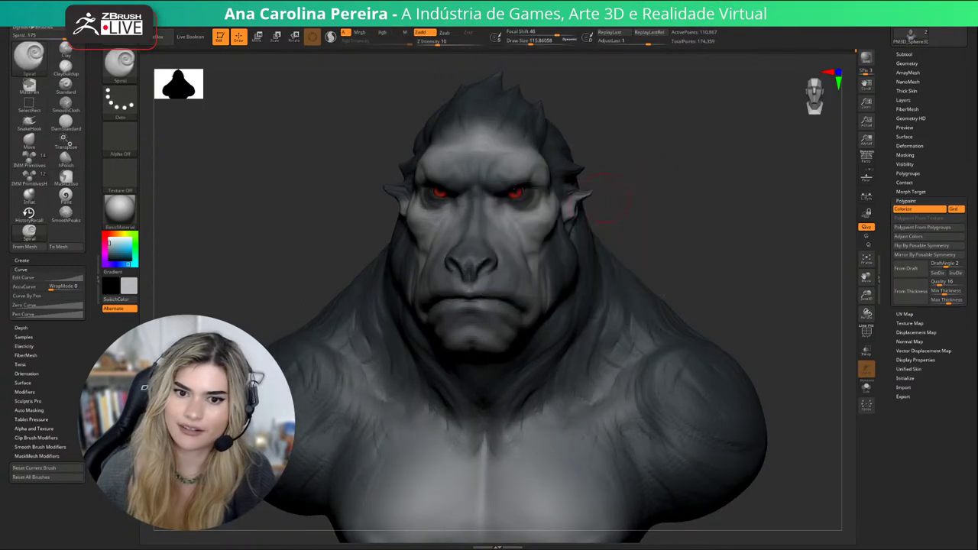
mouse_move(622, 189)
left_mouse_down()
mouse_move(596, 197)
mouse_move(639, 180)
left_mouse_up()
Mask everything except the ears by masking them and inverting the mask, and work the ear tips further outward.
left_click_drag(569, 182, 572, 187, "ctrl")
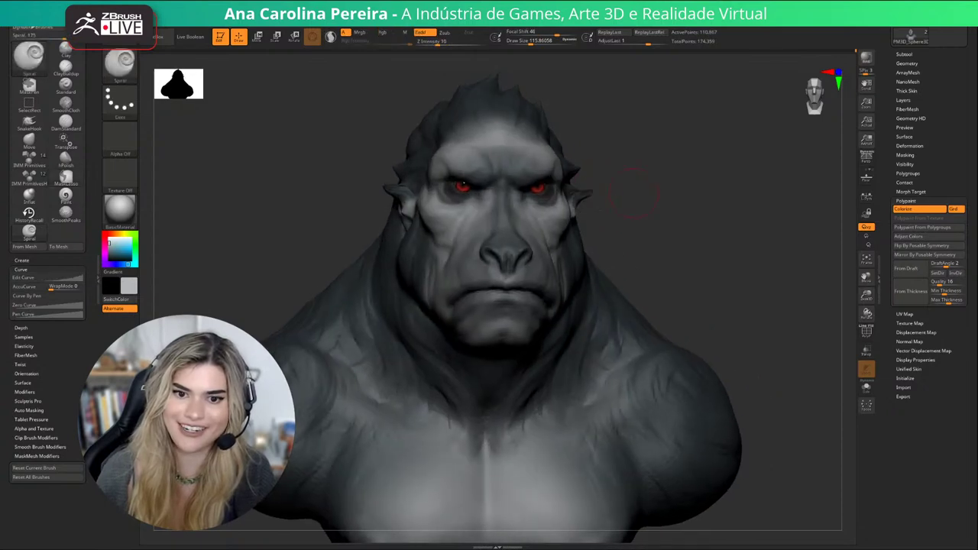
left_click(653, 197, "ctrl")
left_click_drag(653, 201, 594, 191)
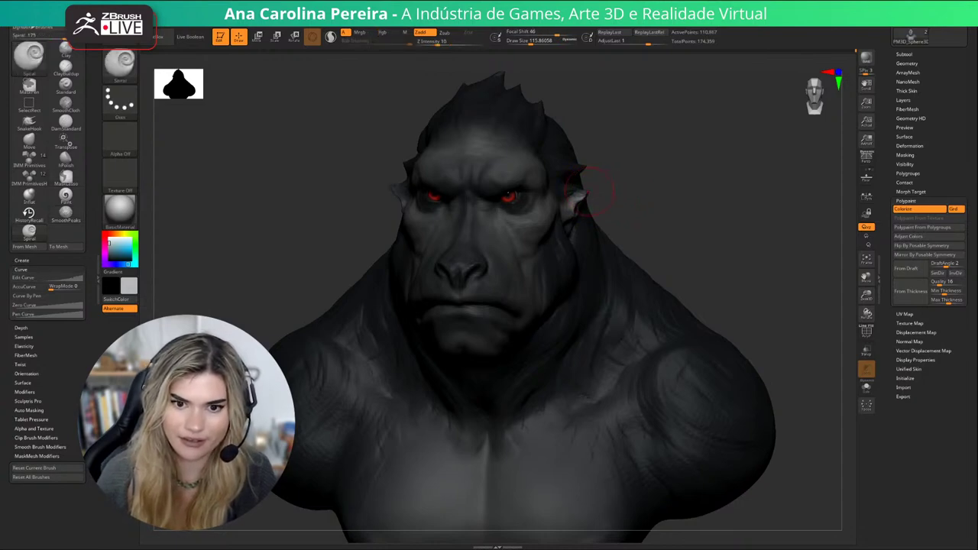
left_click_drag(590, 192, 605, 189, "shift")
key("s")
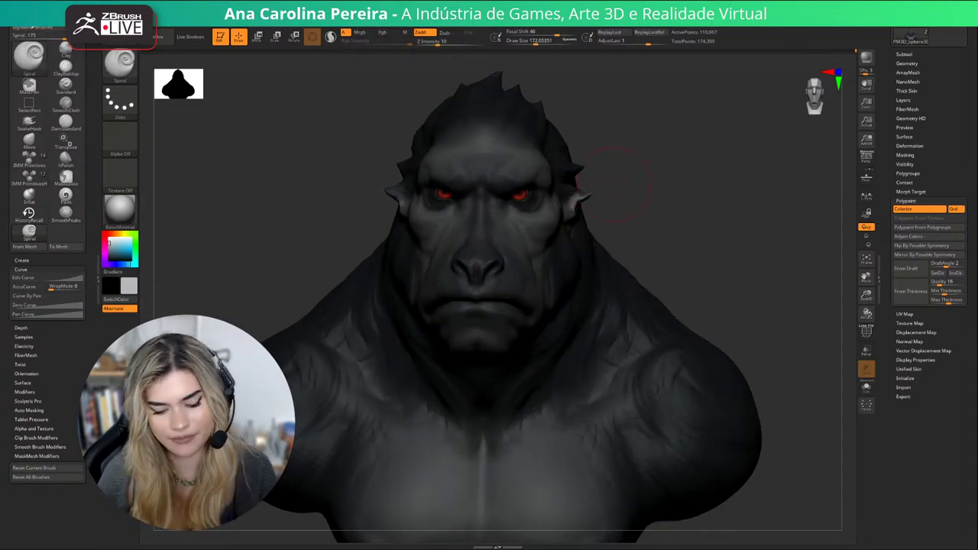
Clear the mask and refine the pointed ears with the Move brush at a draw size of about 83.
key("b")
key("m")
key("v")
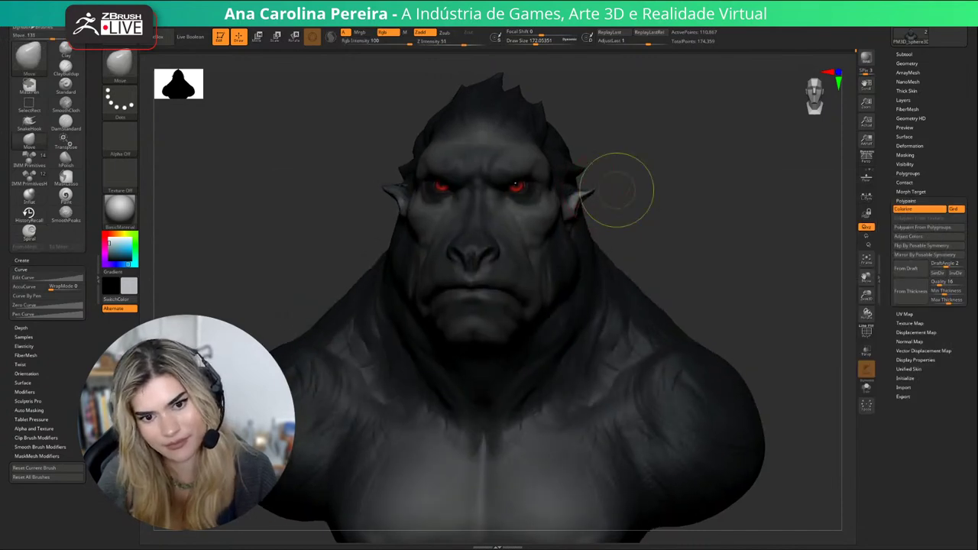
mouse_move(617, 190)
left_mouse_down("ctrl")
mouse_move(658, 221)
mouse_move(565, 226)
mouse_move(656, 219)
left_mouse_up("ctrl")
key("s")
key("s")
left_click_drag(384, 229, 379, 229)
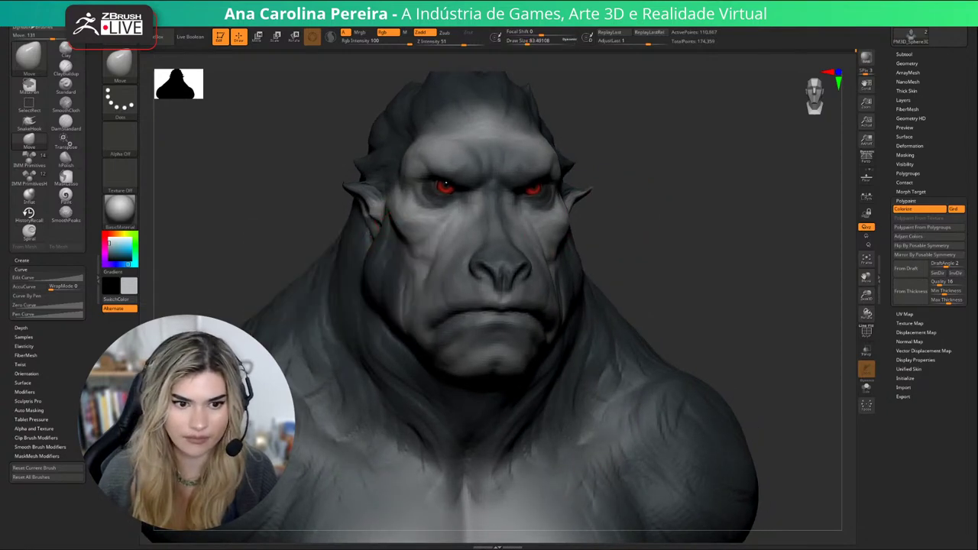
left_click_drag(604, 220, 677, 218)
mouse_move(351, 191)
left_mouse_down()
mouse_move(355, 203)
mouse_move(221, 208)
mouse_move(327, 207)
mouse_move(309, 208)
left_mouse_up()
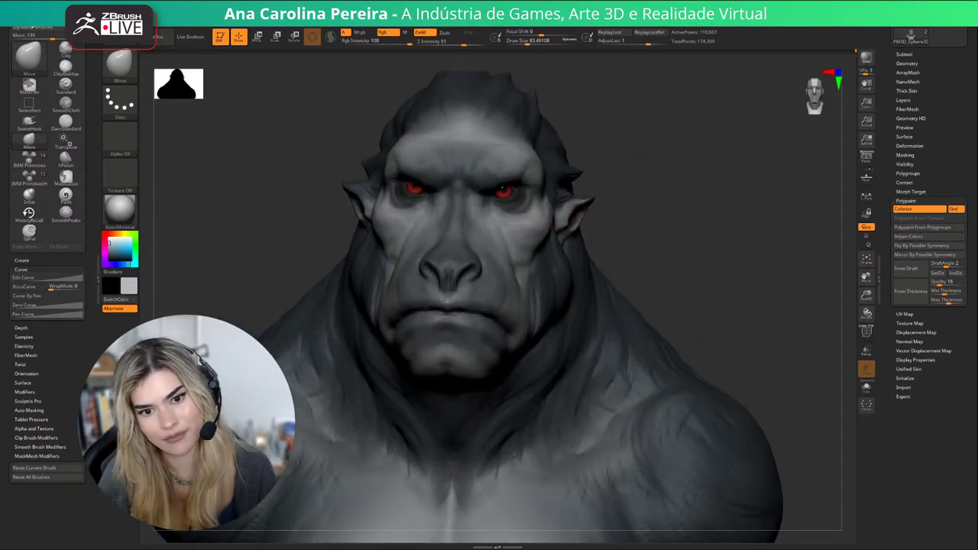
key("f")
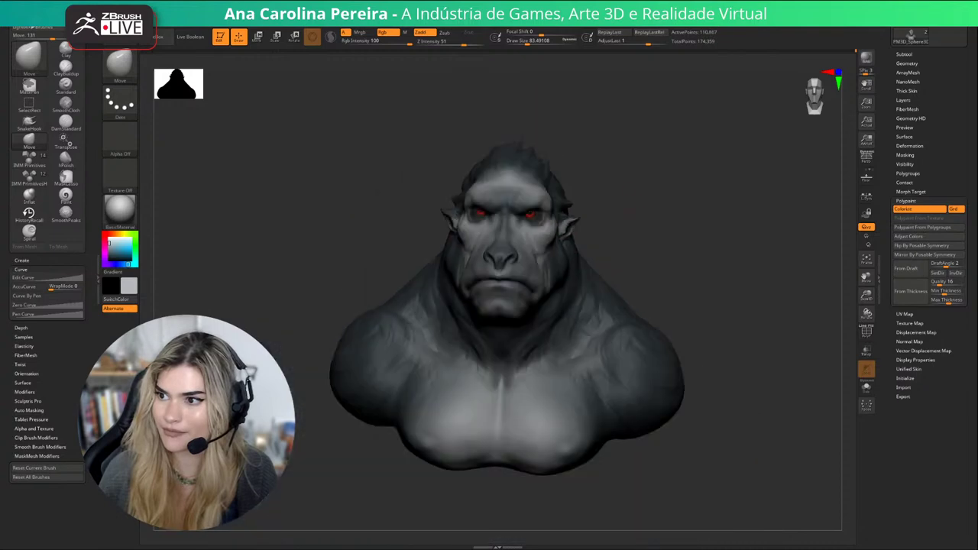
mouse_move(711, 230)
left_mouse_down()
mouse_move(772, 229)
mouse_move(738, 233)
mouse_move(683, 314)
left_mouse_up()
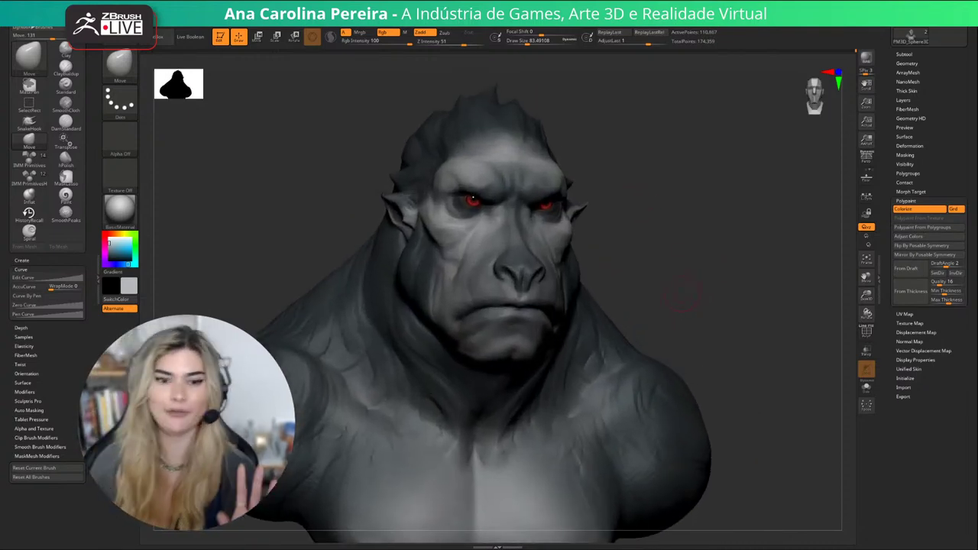
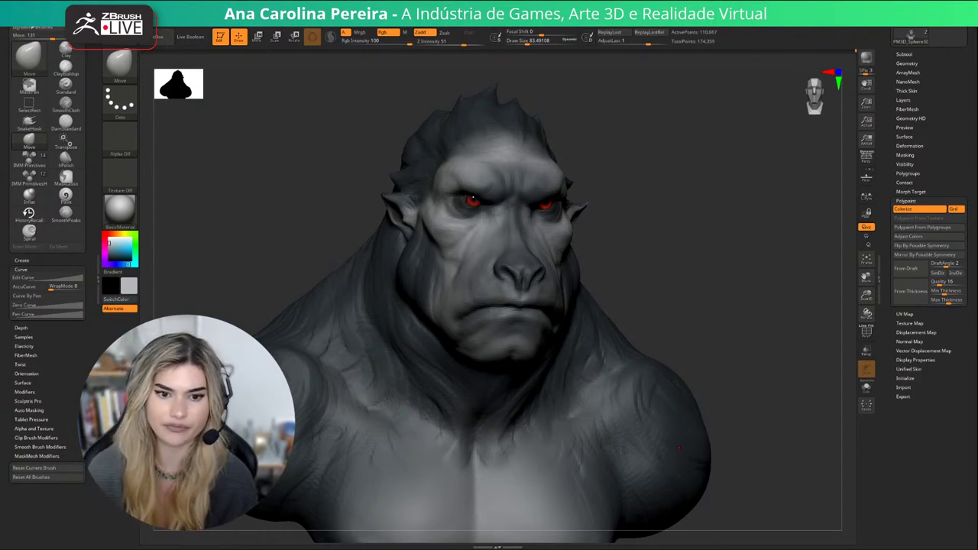
Switch to the DamStandard brush for carving finer creases on the bust.
left_click_drag(679, 448, 639, 432)
left_click_drag(645, 266, 666, 259)
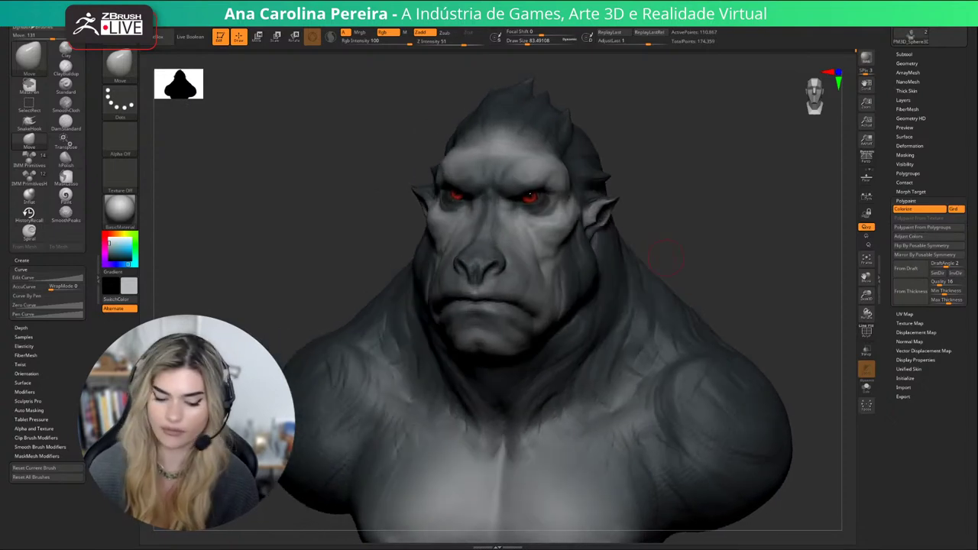
key("b")
key("d")
key("s")
mouse_move(757, 230)
left_mouse_down("alt")
mouse_move(806, 260)
mouse_move(847, 267)
mouse_move(829, 172)
mouse_move(843, 156)
left_mouse_up("alt")
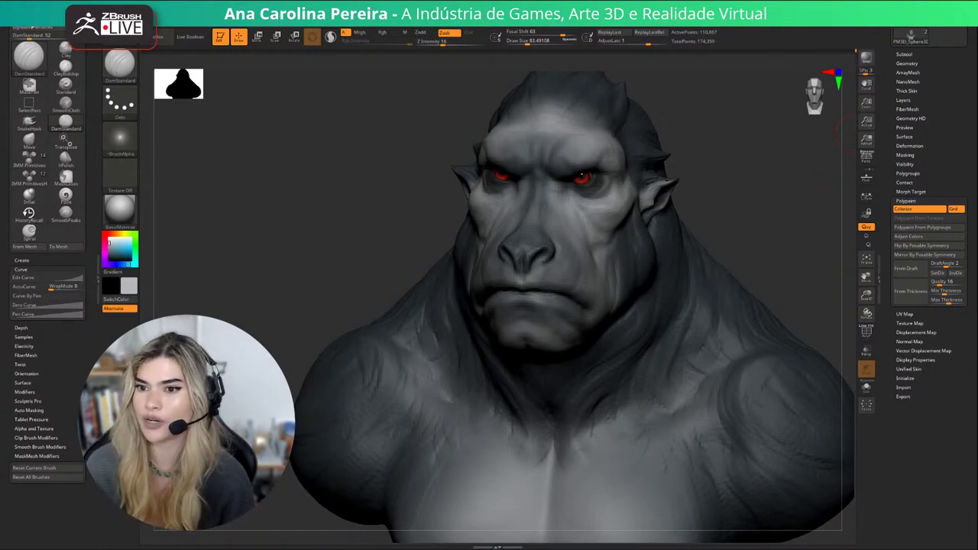
Remesh the bust with DynaMesh at a resolution of 168.
left_click(908, 64)
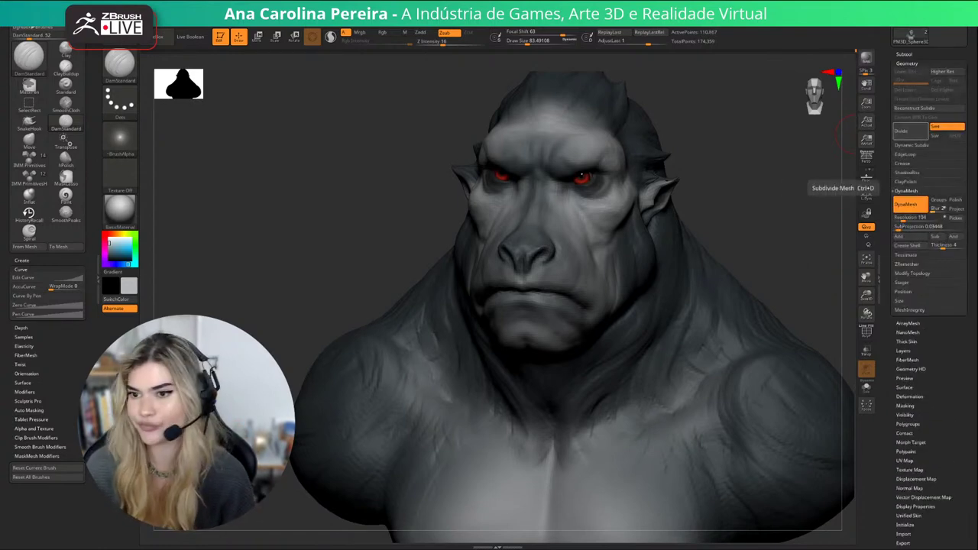
left_click(919, 219)
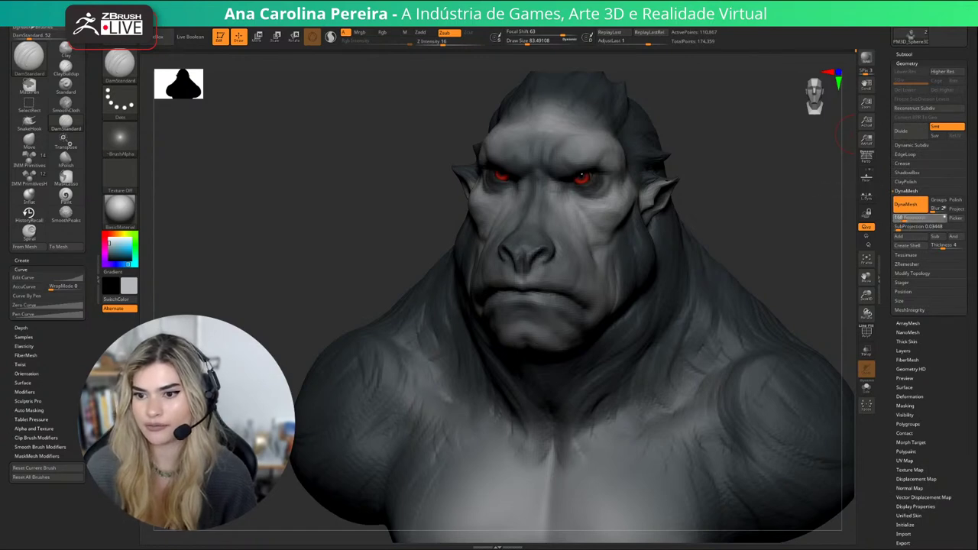
key("Return")
left_click_drag(798, 218, 830, 260, "ctrl")
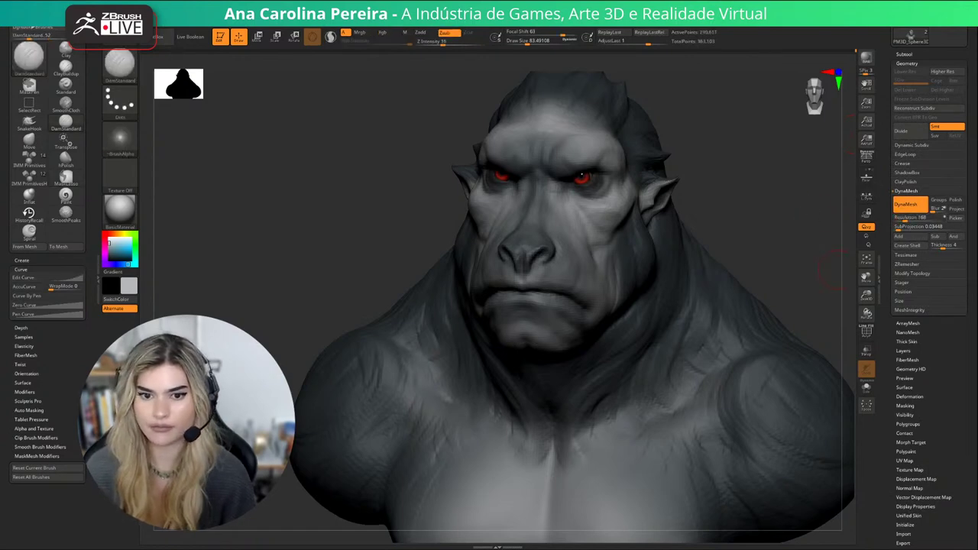
Build up the nostrils and tip of the nose with the ClayBuildup brush at a draw size of about 22.
left_click_drag(789, 235, 755, 235)
key("bracketleft")
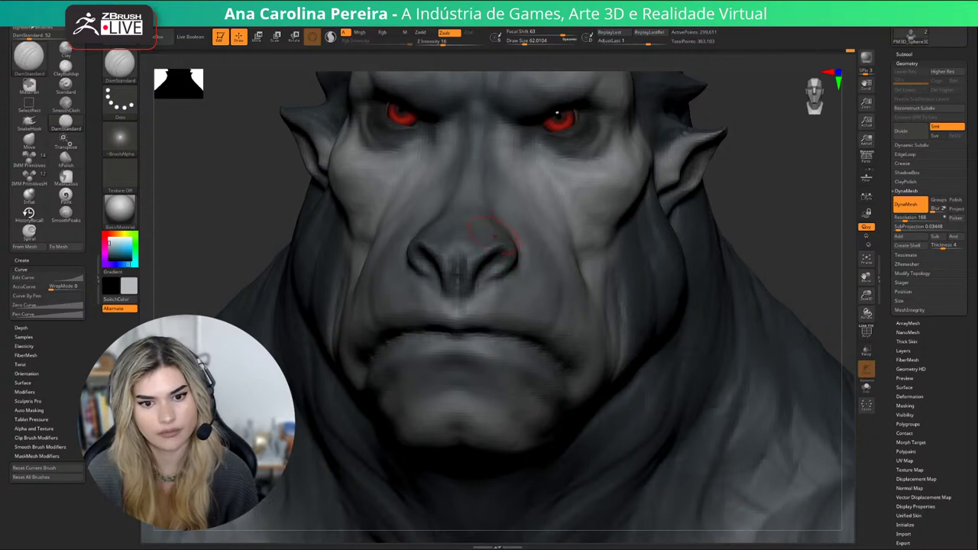
key("space")
key("b")
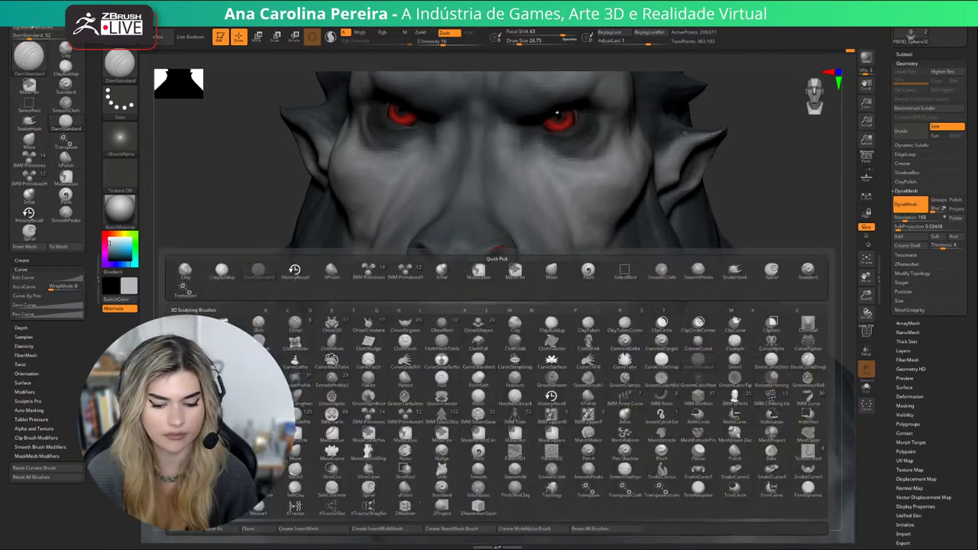
key("c")
key("b")
key("space")
left_click_drag(508, 258, 500, 258)
key("space")
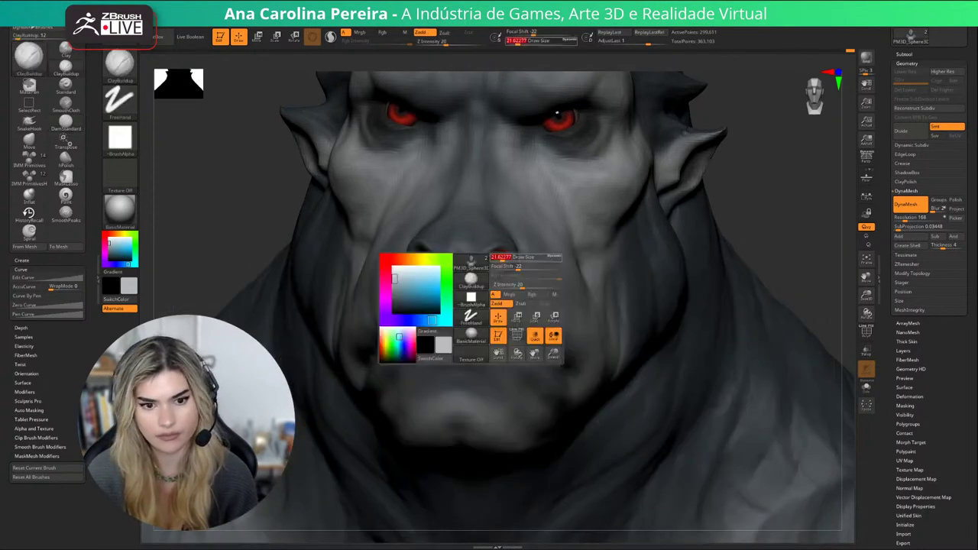
right_click_drag(624, 213, 764, 218)
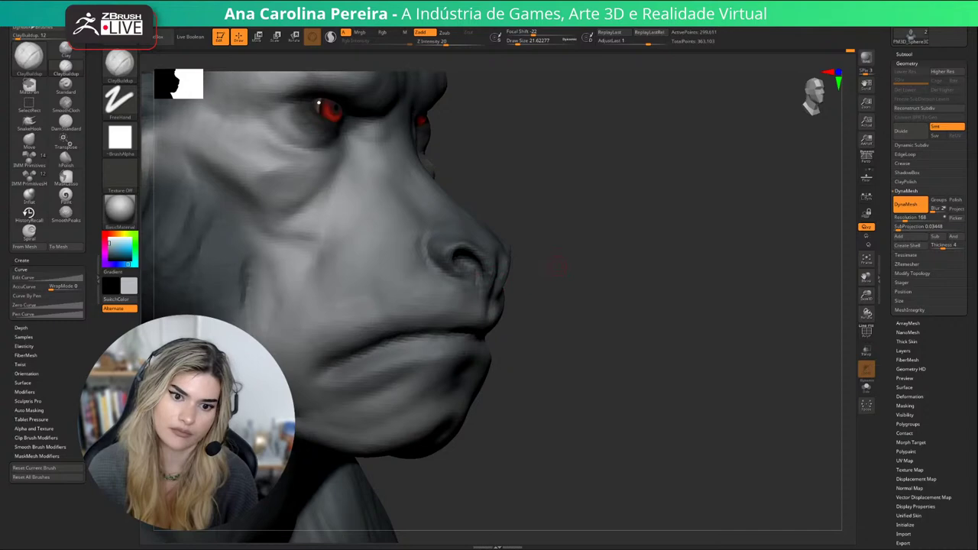
right_click_drag(319, 102, 616, 98)
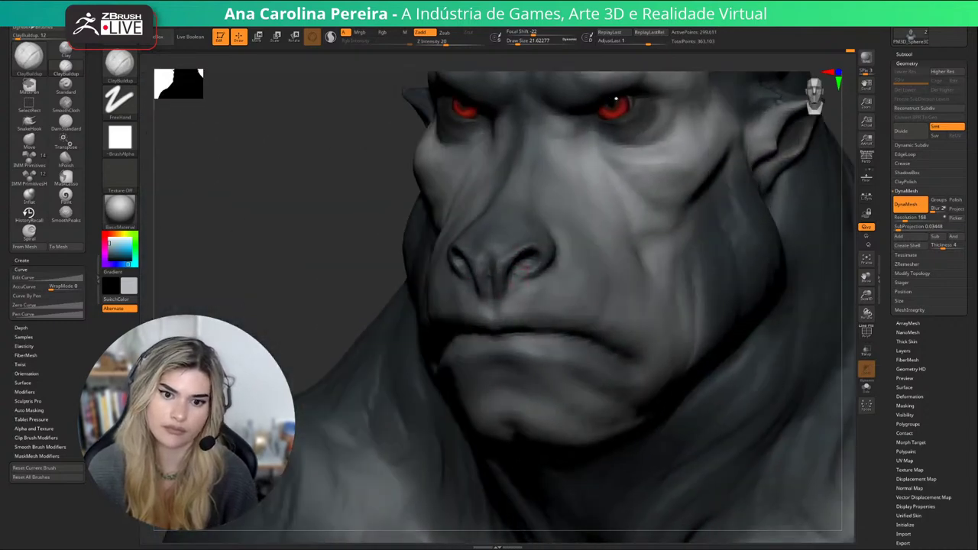
Sculpt folds on the muzzle and around the mouth with ClayBuildup at a draw size of about 101.
mouse_move(374, 230)
right_mouse_down("ctrl")
mouse_move(360, 168)
mouse_move(400, 216)
mouse_move(389, 227)
mouse_move(400, 223)
right_mouse_up("ctrl")
key("s")
left_click_drag(370, 280, 398, 280)
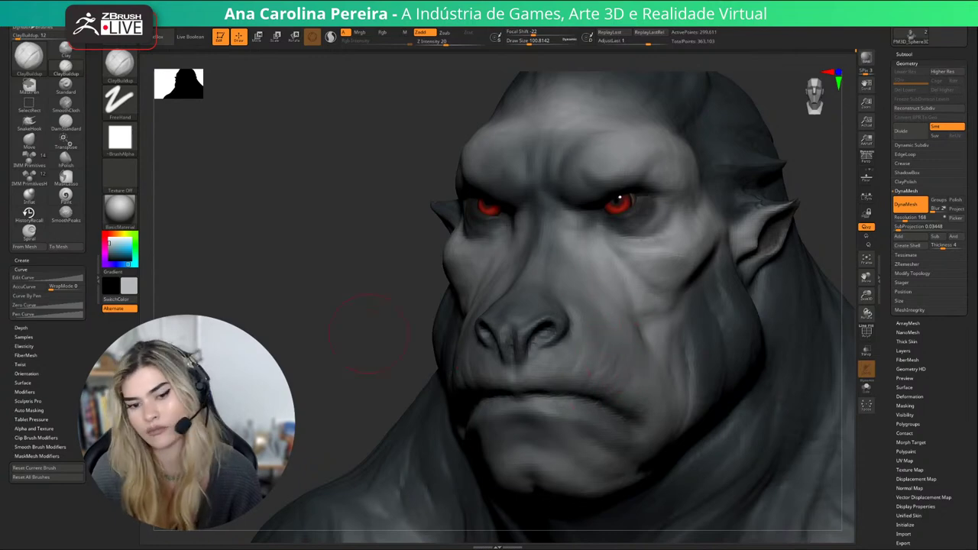
left_click_drag(370, 334, 478, 298)
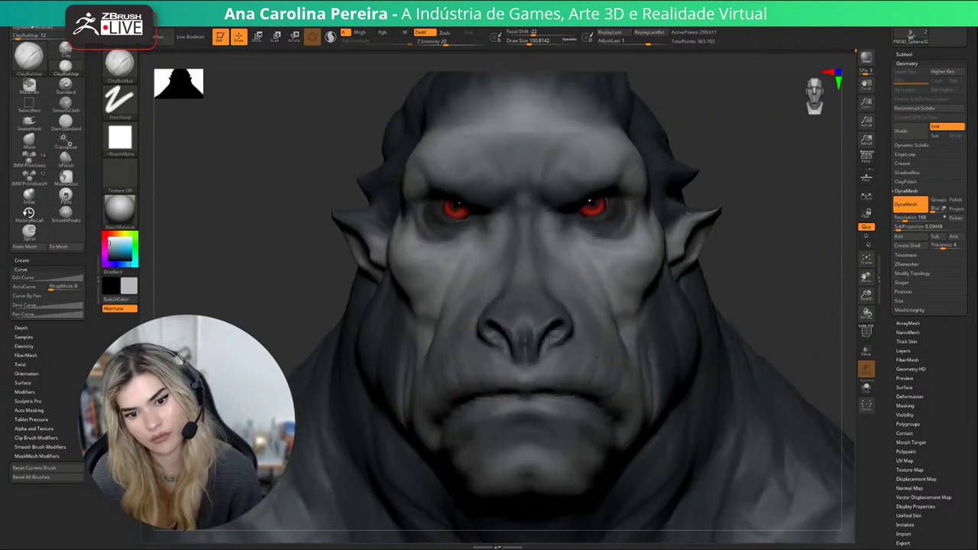
left_click_drag(506, 373, 479, 379)
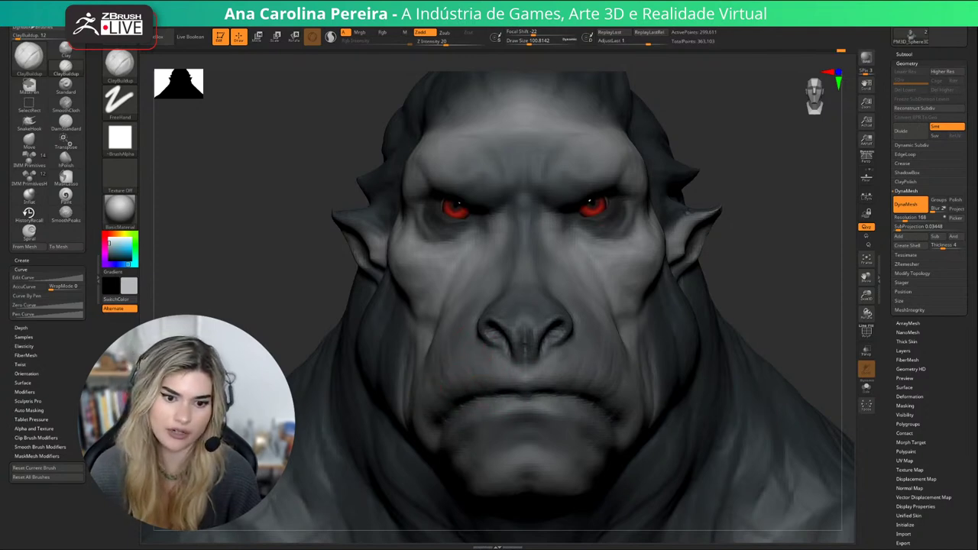
Refine the cheeks and mouth corners with ClayBuildup at a draw size of about 87.
mouse_move(672, 253)
left_mouse_down()
mouse_move(665, 248)
mouse_move(699, 306)
mouse_move(702, 268)
mouse_move(725, 268)
mouse_move(729, 332)
left_mouse_up()
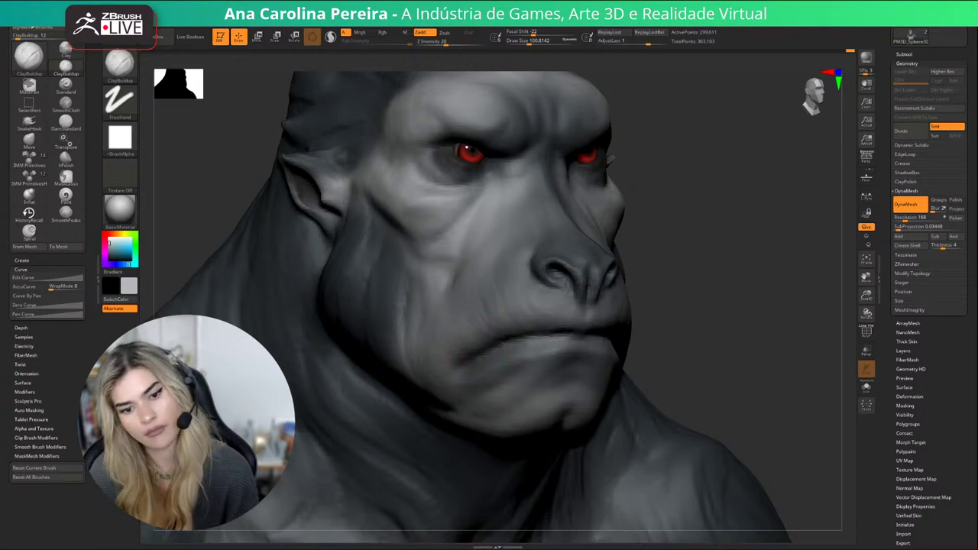
left_click_drag(497, 309, 504, 312)
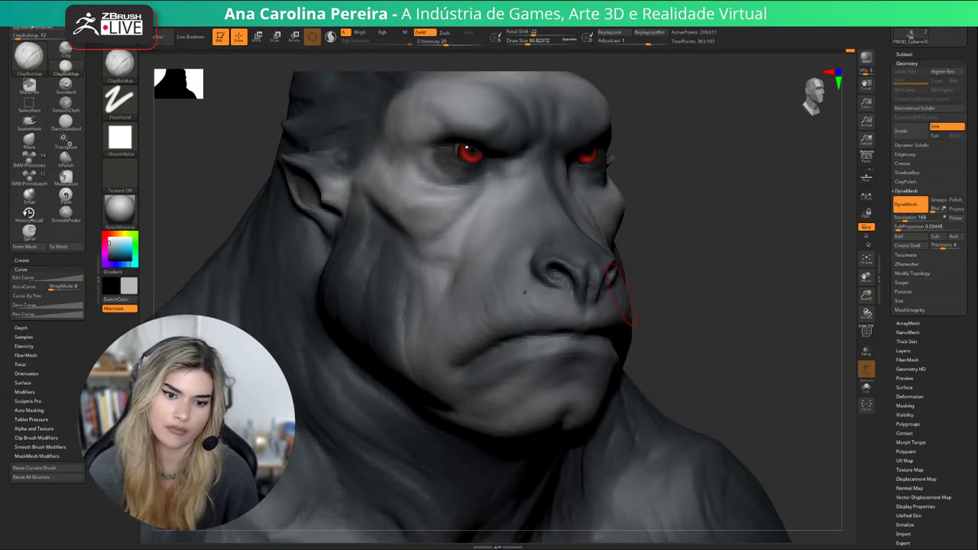
mouse_move(711, 268)
left_mouse_down()
mouse_move(630, 241)
mouse_move(717, 195)
left_mouse_up()
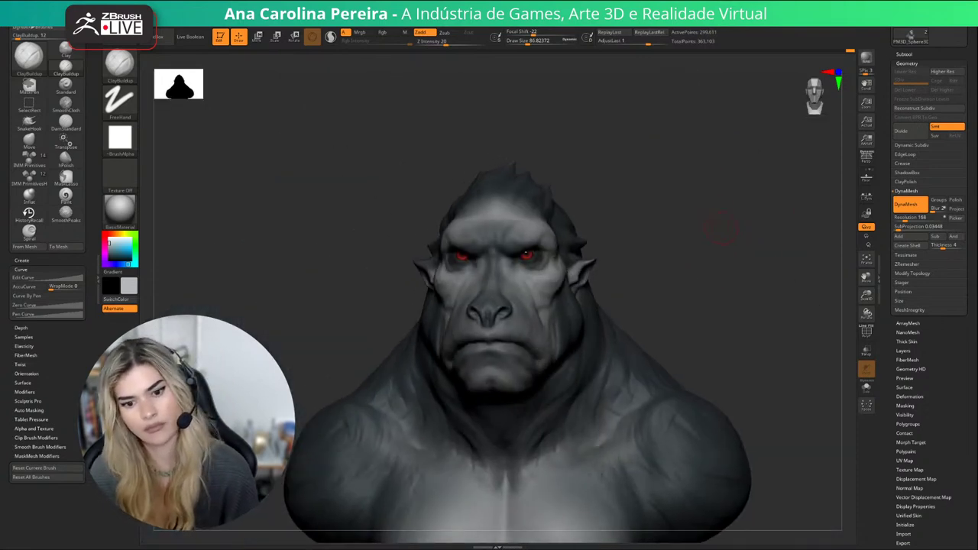
mouse_move(753, 245)
left_mouse_down("alt")
mouse_move(726, 224)
mouse_move(730, 294)
mouse_move(700, 241)
left_mouse_up("alt")
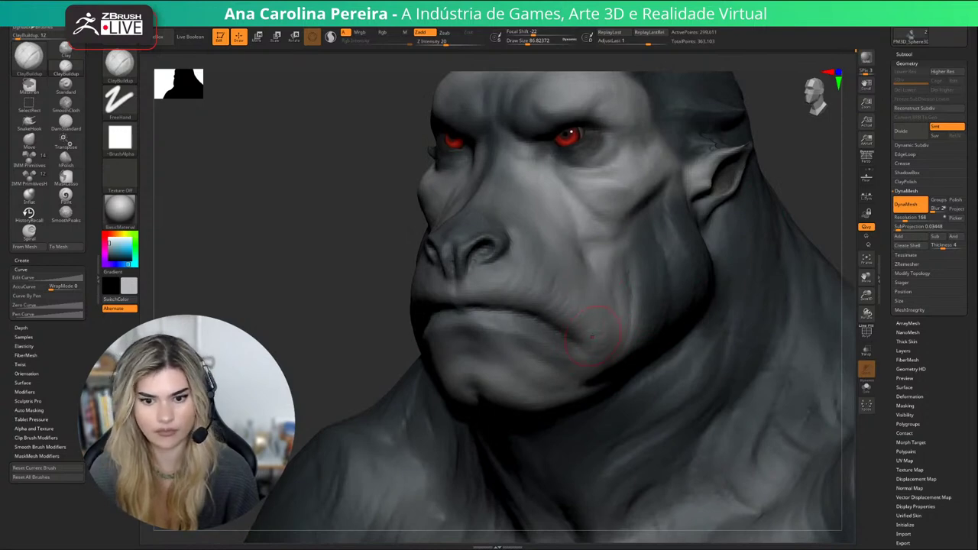
mouse_move(734, 256)
left_mouse_down()
mouse_move(745, 245)
mouse_move(787, 241)
left_mouse_up()
mouse_move(769, 241)
left_mouse_down("alt")
mouse_move(769, 186)
mouse_move(753, 249)
mouse_move(768, 239)
mouse_move(742, 223)
mouse_move(761, 246)
left_mouse_up("alt")
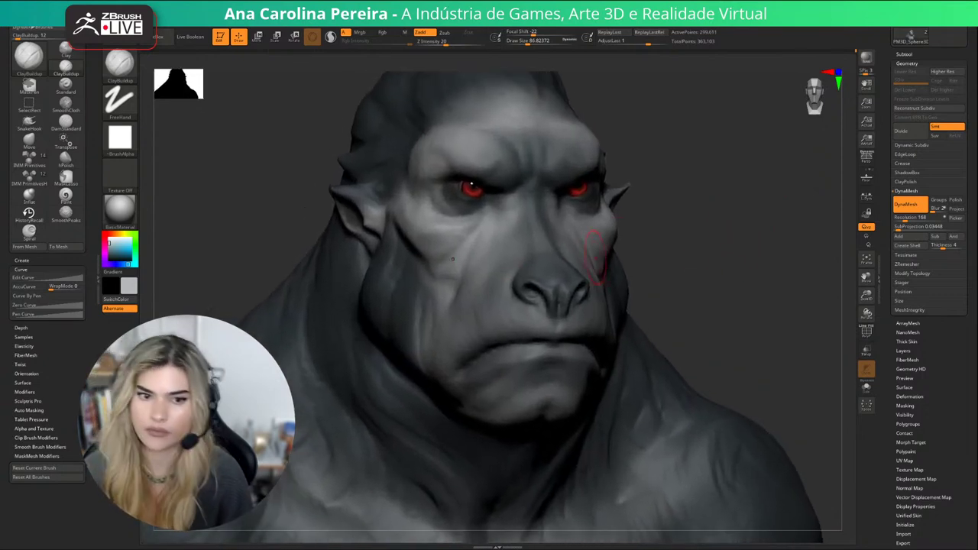
Refine the forms around the eyes with ClayBuildup at a draw size of about 35.
key("space")
left_click_drag(478, 217, 459, 216)
key("space")
mouse_move(644, 149)
left_mouse_down("alt")
mouse_move(672, 184)
mouse_move(657, 214)
left_mouse_up("alt")
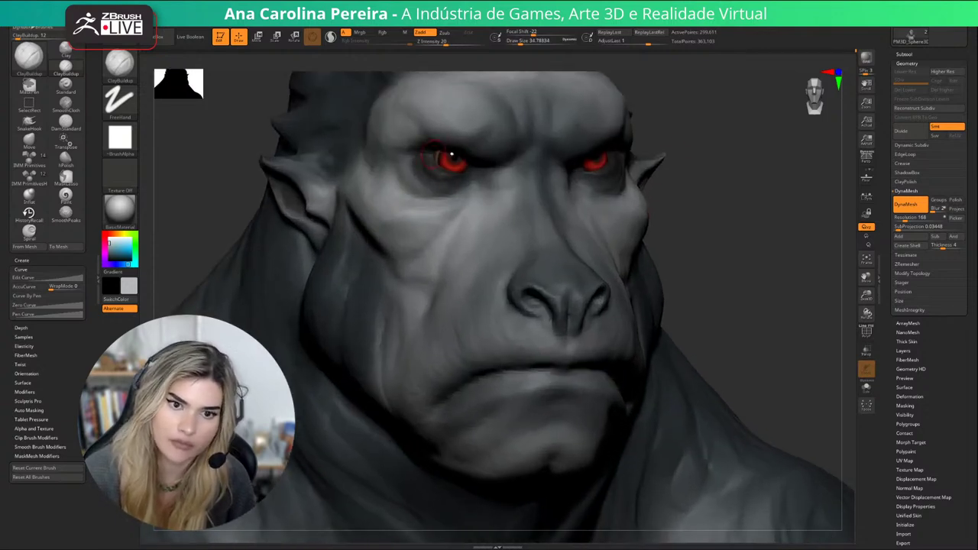
Carve creases at the inner eye corners with the DamStandard brush, enlarging its draw size to about 108.
mouse_move(452, 154)
right_mouse_down("alt")
mouse_move(469, 219)
mouse_move(482, 216)
right_mouse_up("alt")
key("b")
key("d")
key("s")
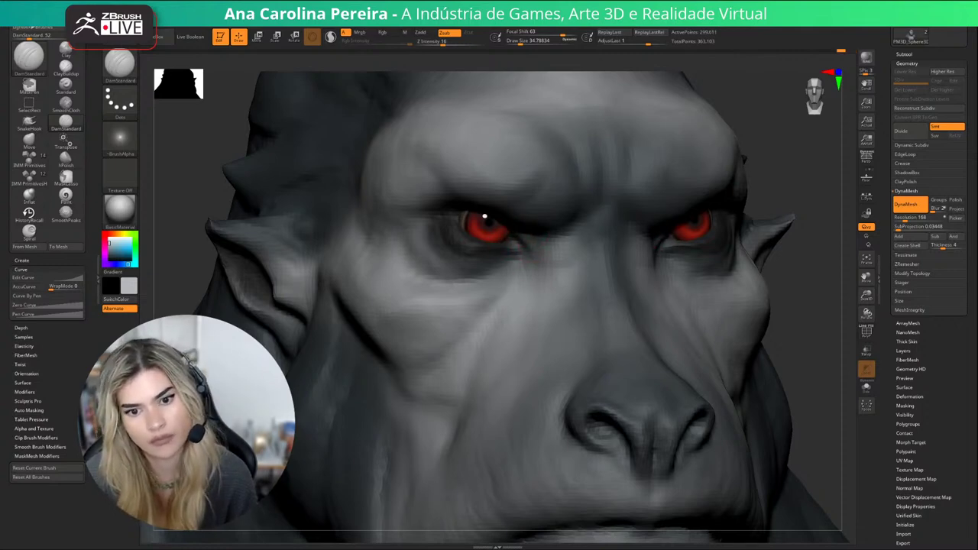
left_click_drag(539, 248, 544, 260)
key("]")
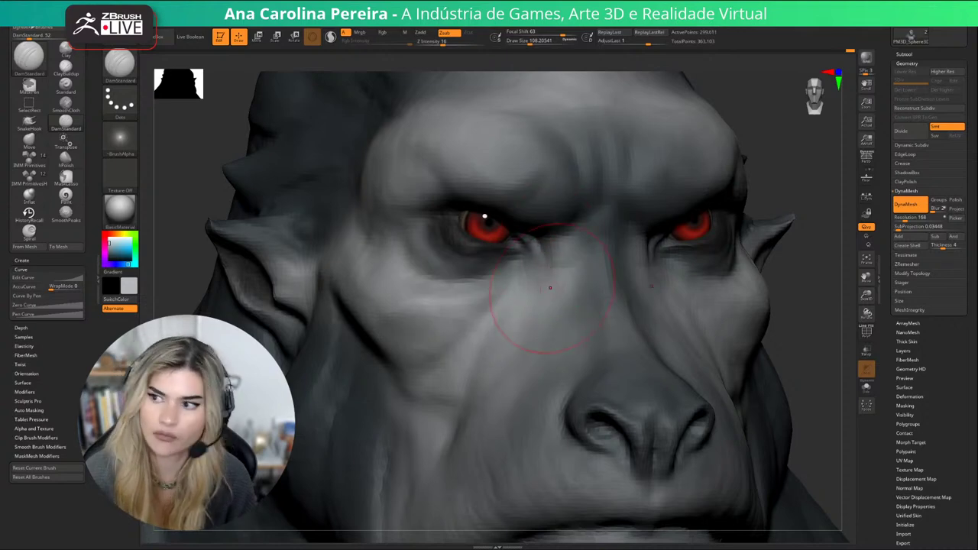
Deepen and smooth the folds beside the nose bridge with DamStandard at a draw size of about 83, and save the project.
key("f")
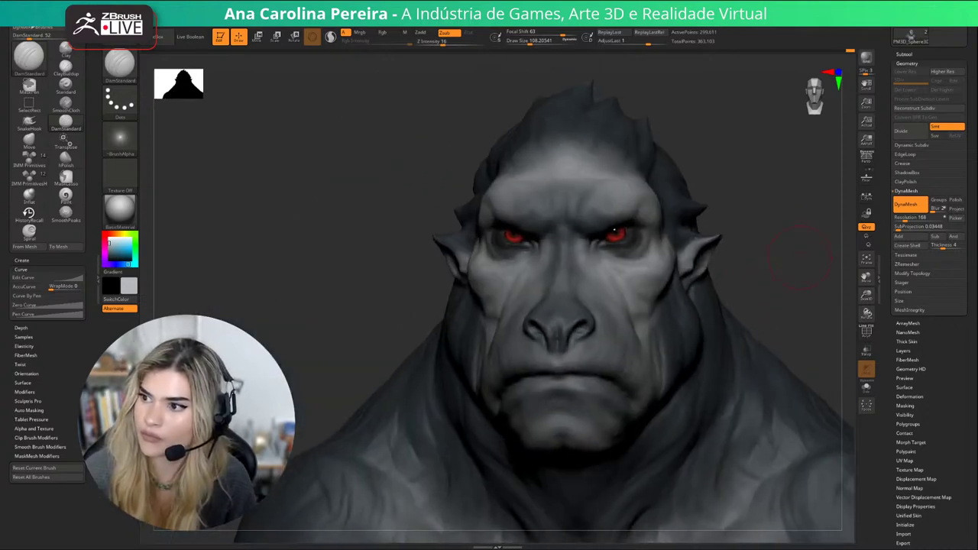
left_click_drag(793, 222, 772, 292, "alt")
key("space")
left_click_drag(611, 284, 604, 285)
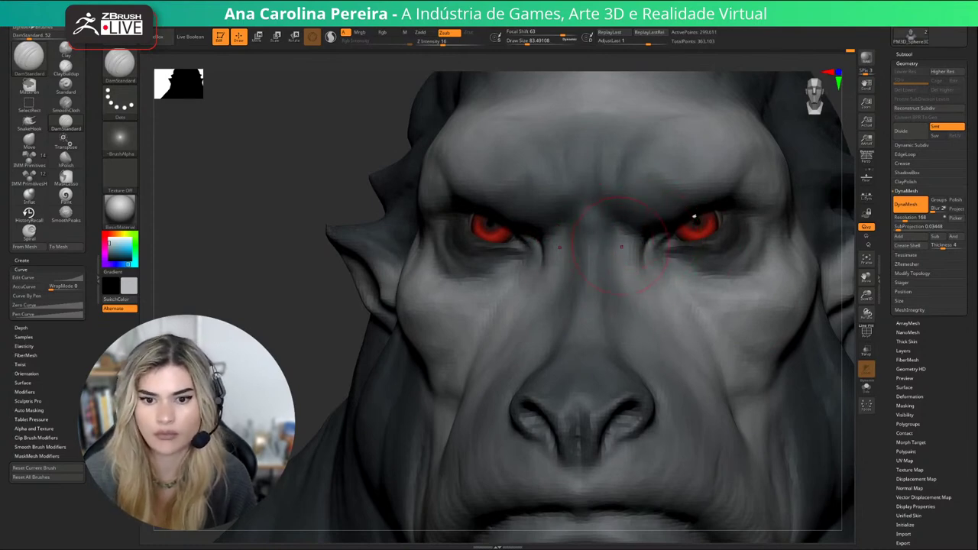
key("shift")
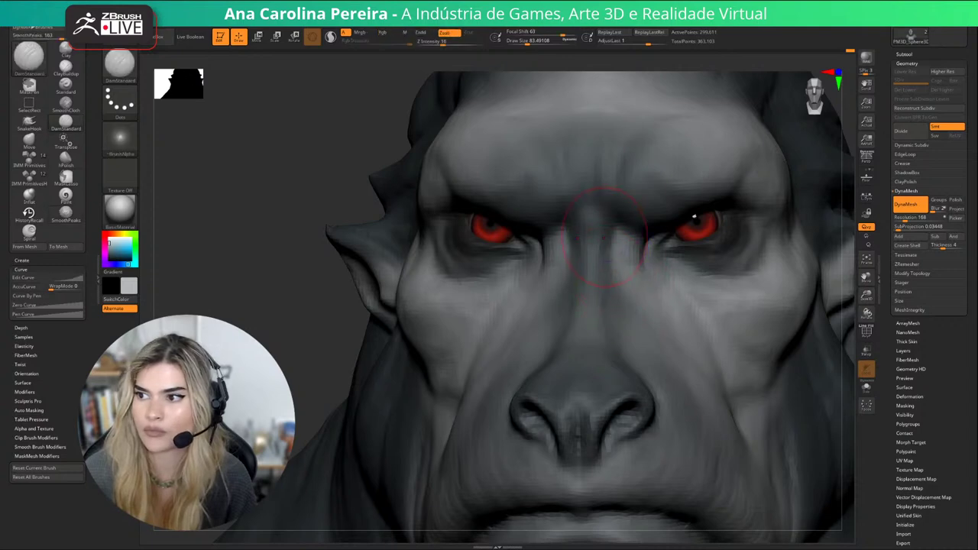
key("space")
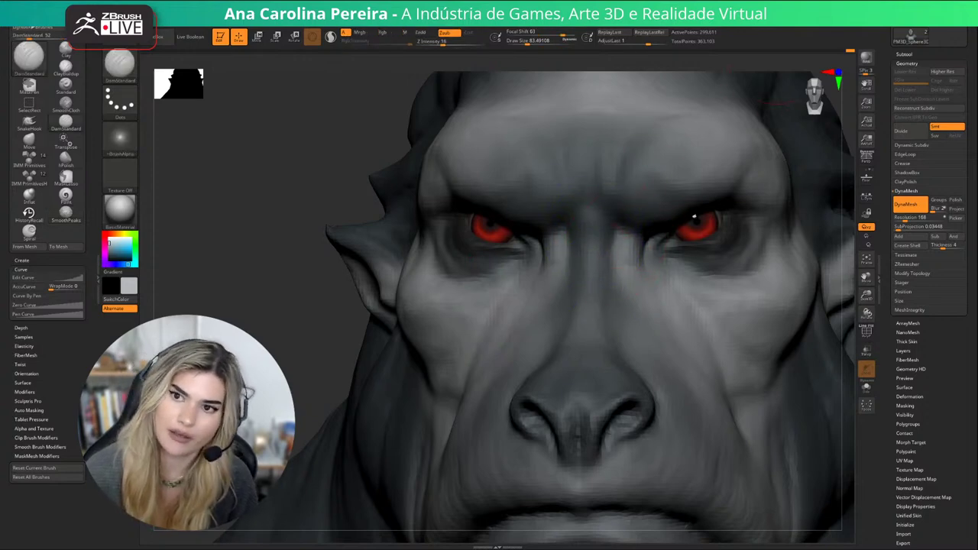
key("ctrl+s")
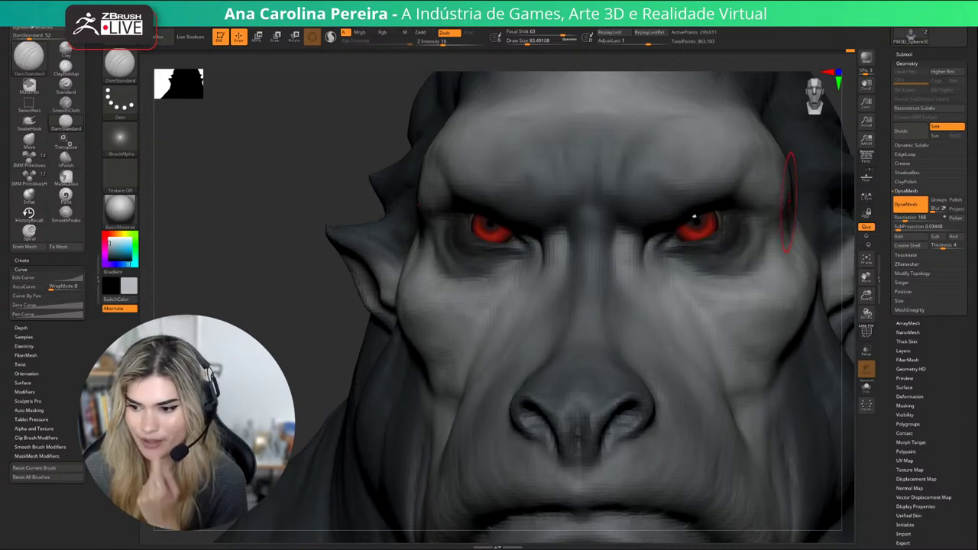
Define the bags under the eyes with DamStandard at about 54 and build them up with ClayBuildup at about 39.
key("space")
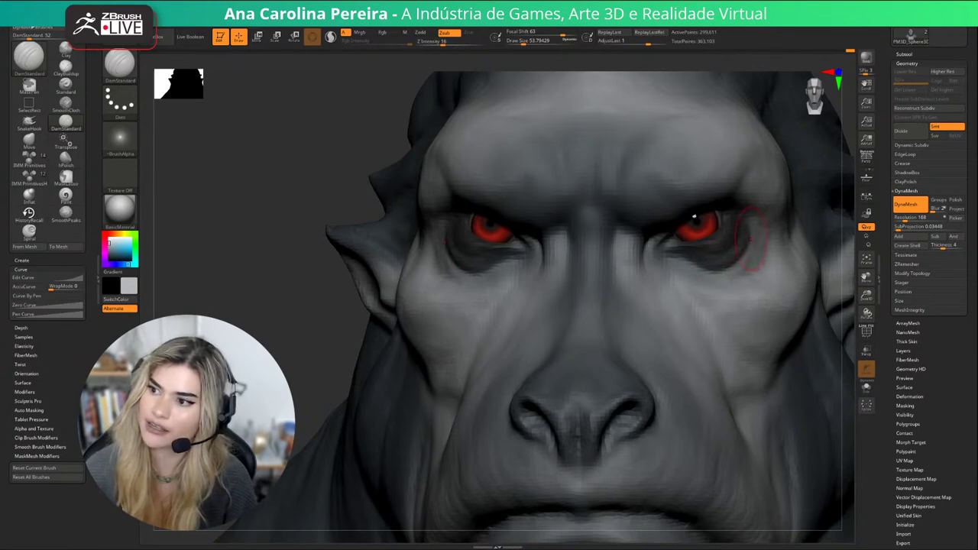
key("b")
key("c")
key("b")
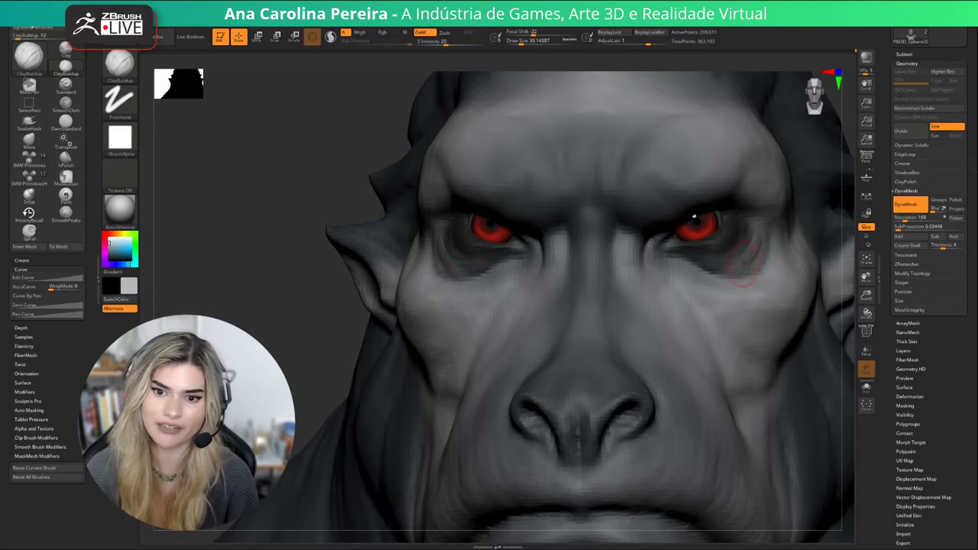
mouse_move(841, 269)
right_mouse_down("ctrl")
mouse_move(790, 212)
mouse_move(827, 215)
mouse_move(713, 203)
mouse_move(709, 252)
mouse_move(738, 252)
mouse_move(735, 275)
right_mouse_up("ctrl")
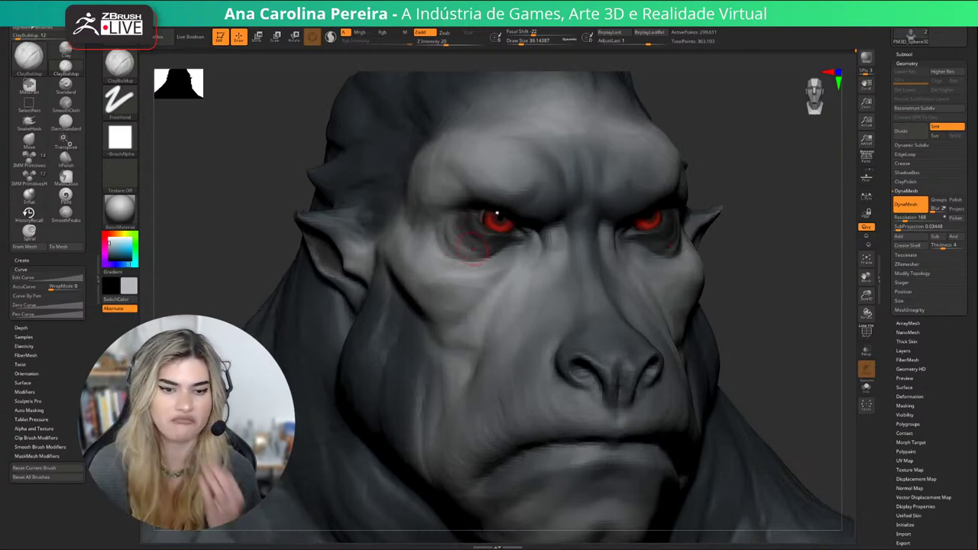
Carve creases at the outer eye corners beneath the brow with DamStandard at a draw size of about 74.
key("b")
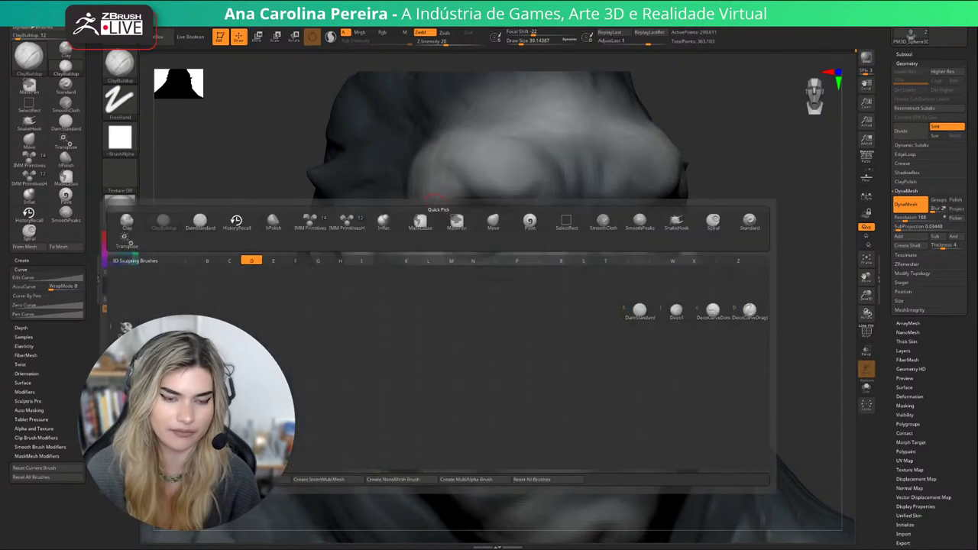
key("d")
key("s")
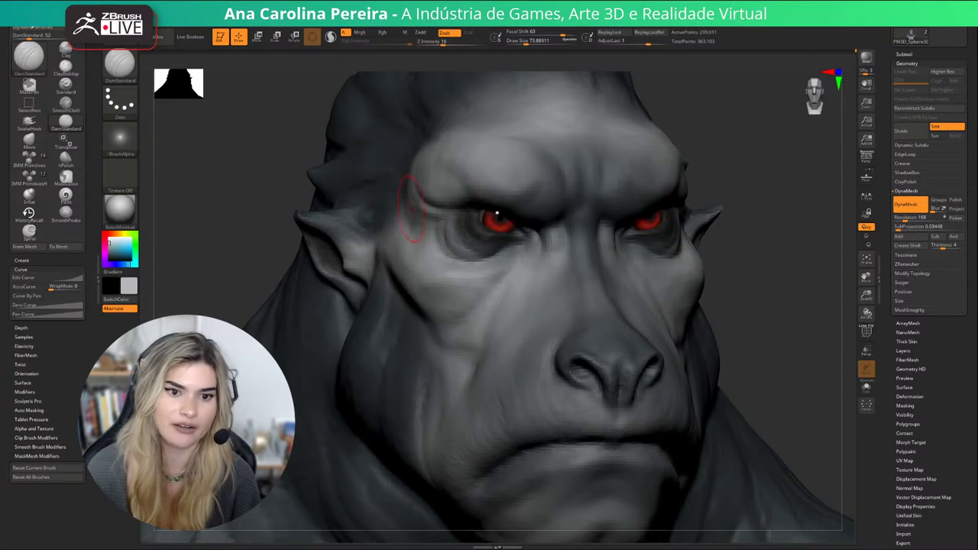
left_click_drag(709, 224, 737, 263)
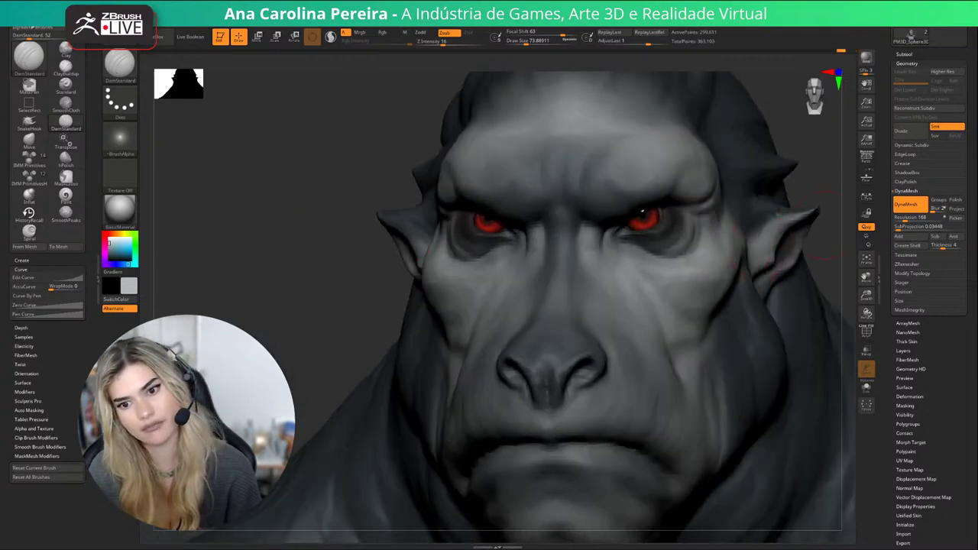
mouse_move(825, 224)
left_mouse_down("alt")
mouse_move(780, 283)
mouse_move(709, 191)
mouse_move(712, 200)
mouse_move(680, 222)
left_mouse_up("alt")
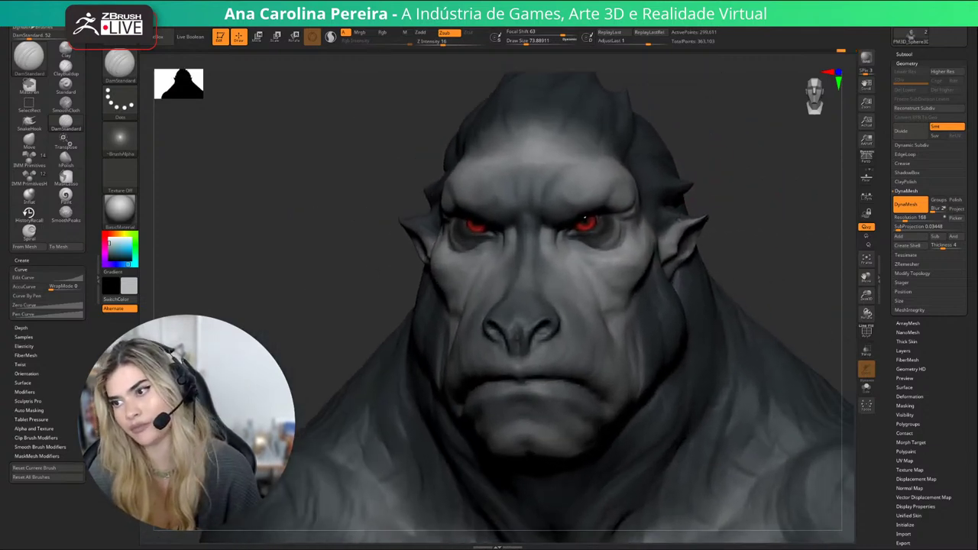
left_click_drag(586, 217, 543, 223, "alt")
Build up the outer brow and the forms around the eyes with ClayBuildup at a draw size of about 62.
key("b")
key("c")
key("b")
key("space")
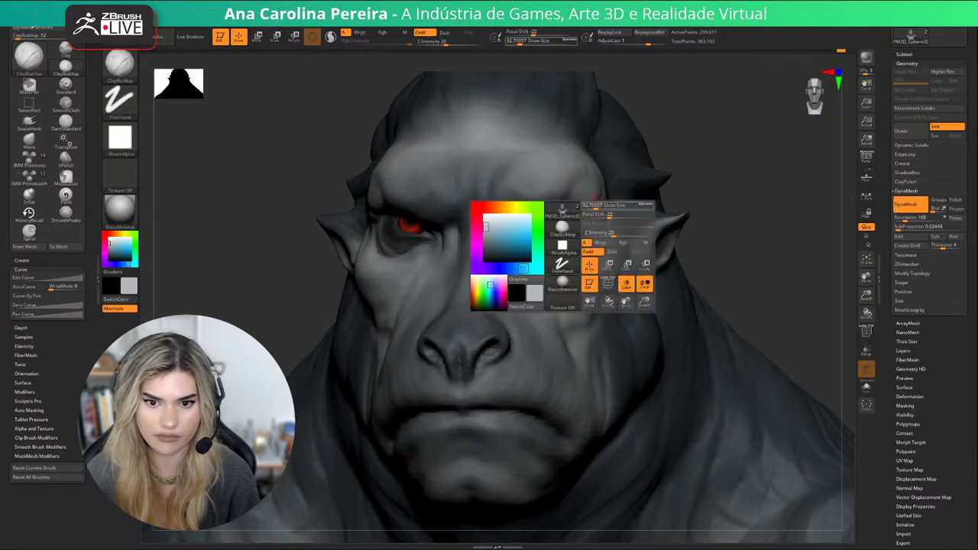
left_click_drag(597, 206, 622, 176)
left_click_drag(726, 195, 665, 200)
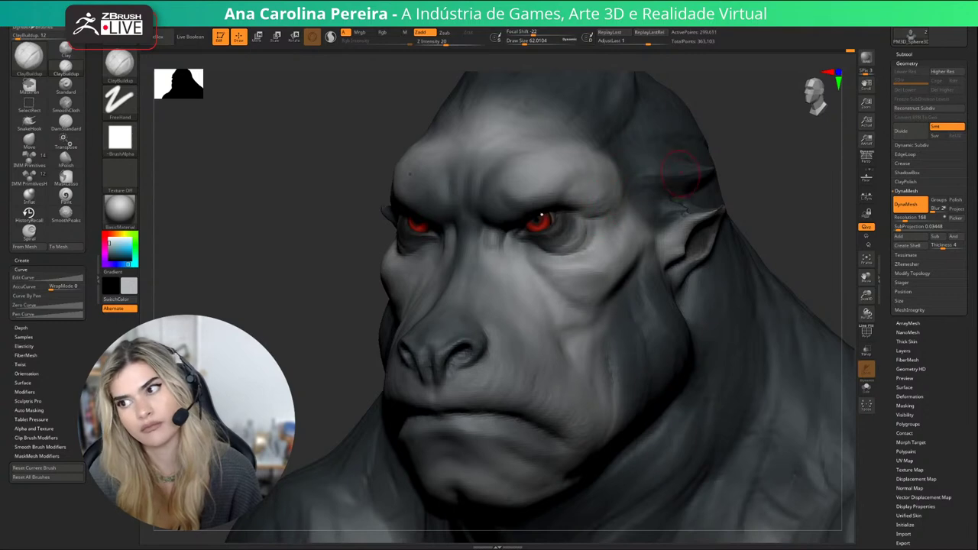
left_click_drag(753, 191, 800, 127, "alt")
mouse_move(705, 127)
left_mouse_down("alt")
mouse_move(737, 116)
mouse_move(752, 182)
mouse_move(763, 166)
mouse_move(766, 183)
left_mouse_up("alt")
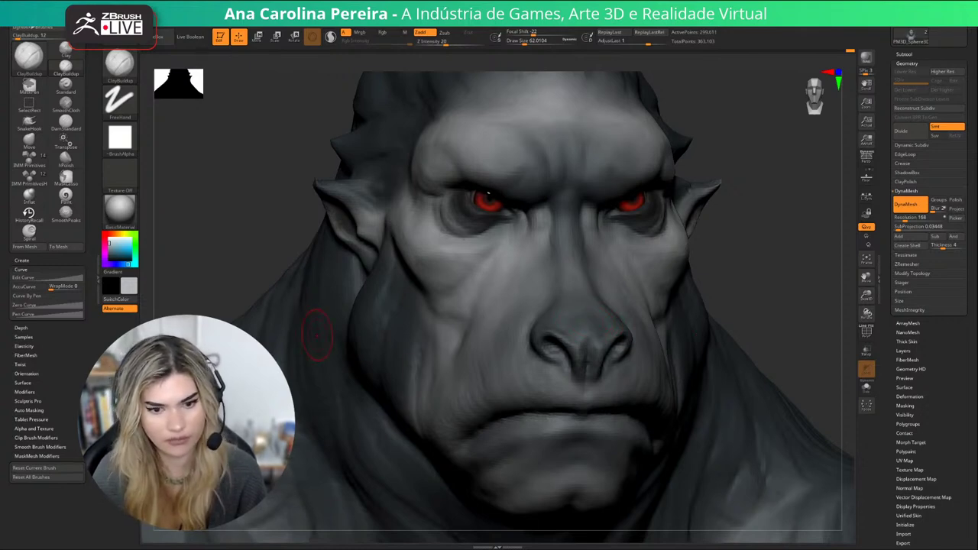
left_click_drag(764, 293, 774, 293)
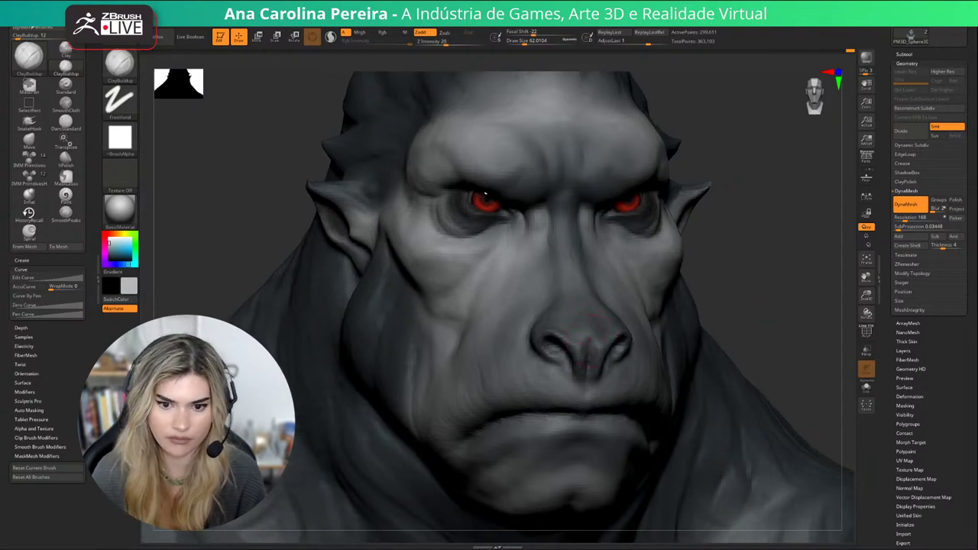
Sharpen the creases around the nose and muzzle with DamStandard, reducing the draw size to about 87.
key("b")
key("d")
key("s")
key("s")
left_click_drag(606, 320, 620, 320)
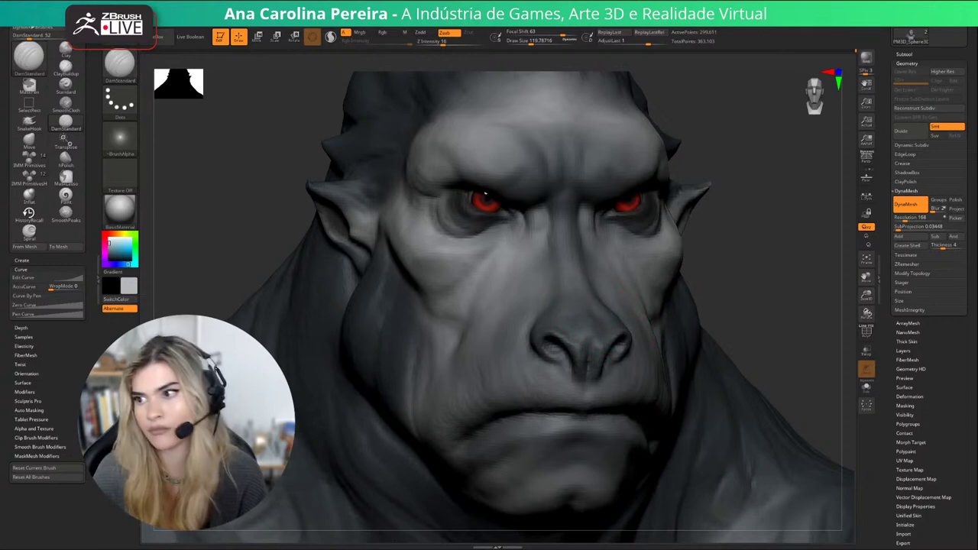
key("space")
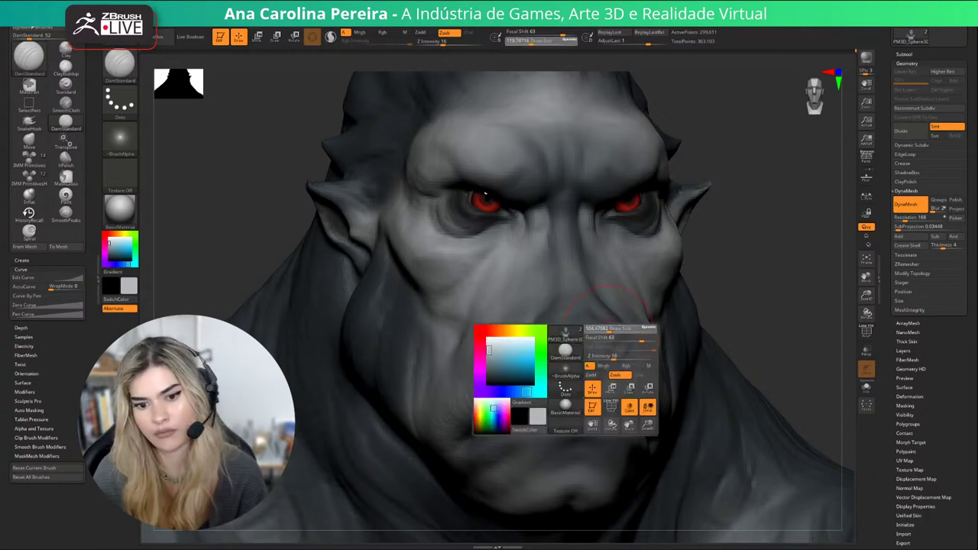
left_click_drag(607, 346, 604, 346)
key("bracketleft")
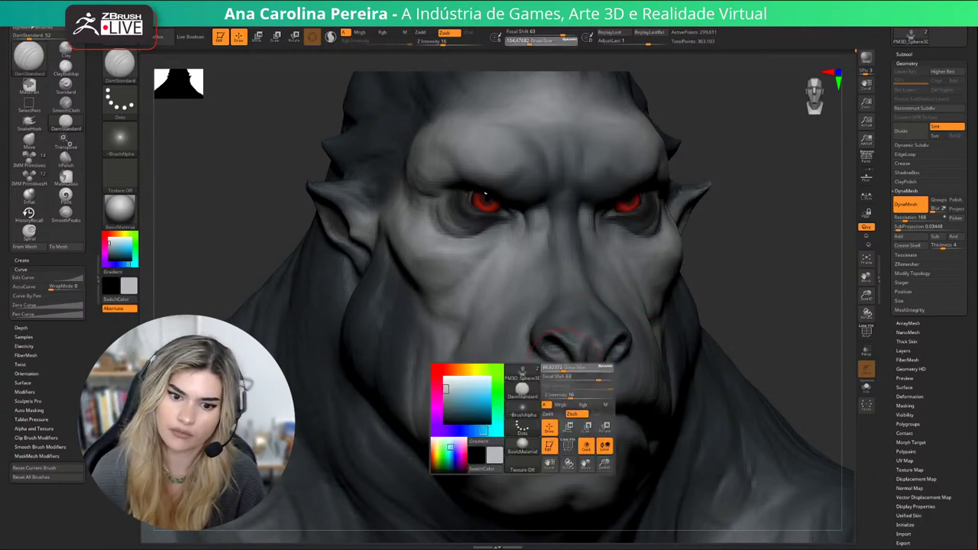
Carve the folds beneath the eyes with DamStandard at a draw size of about 124.
left_click_drag(736, 338, 611, 315)
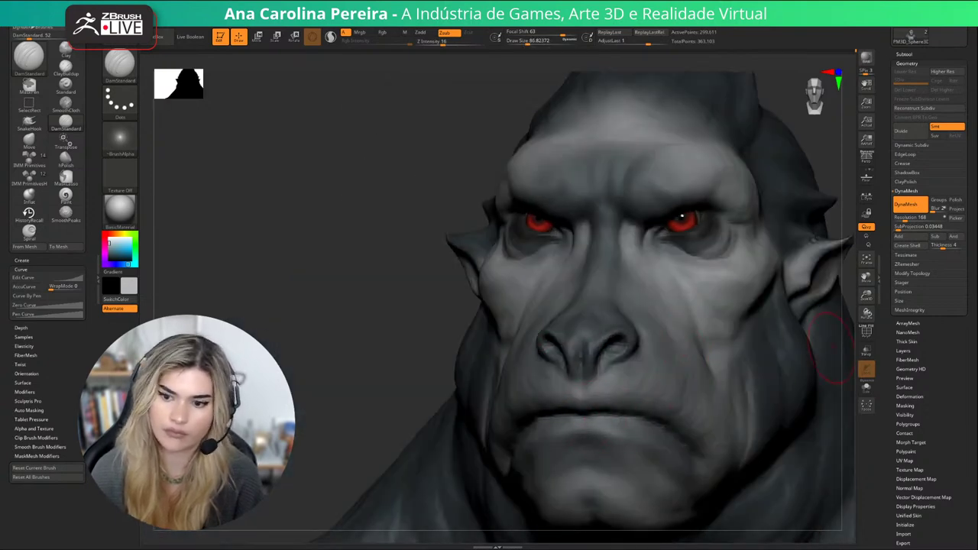
mouse_move(834, 348)
right_mouse_down("alt")
mouse_move(763, 280)
mouse_move(661, 243)
right_mouse_up("alt")
key("s")
left_click(611, 234)
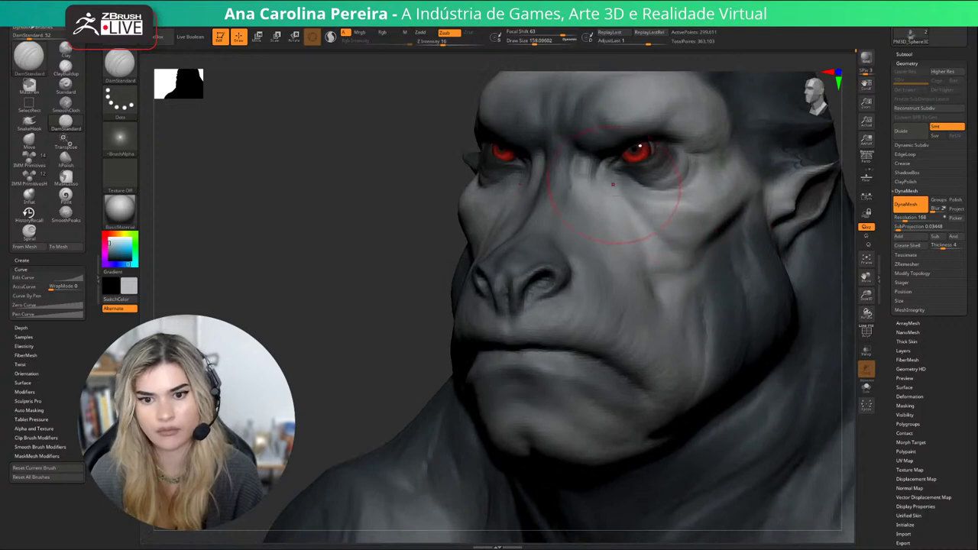
key("s")
left_click(564, 238)
left_click_drag(627, 202, 660, 193)
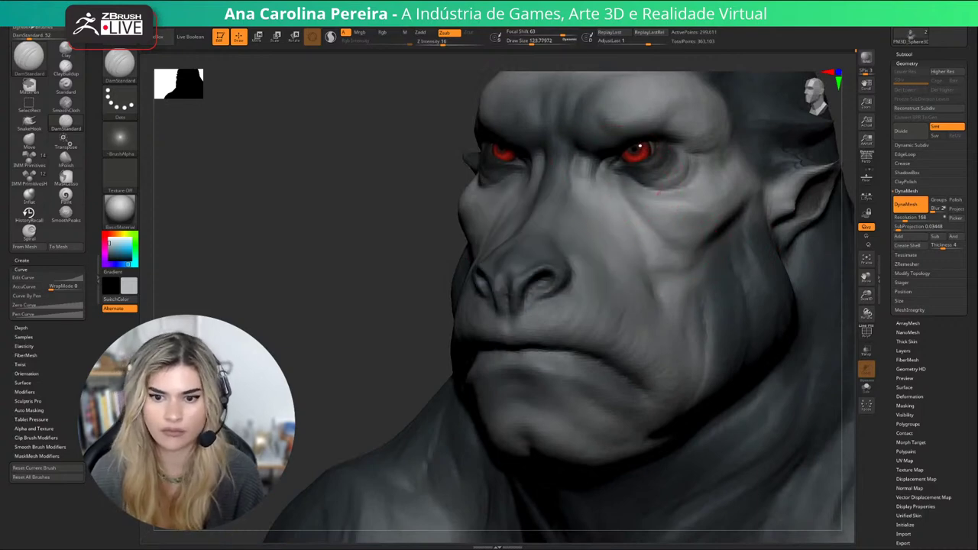
Try broader DamStandard creases across the cheeks at a draw size of about 212, and undo them.
right_click_drag(367, 328, 413, 260)
mouse_move(704, 241)
right_mouse_down()
mouse_move(765, 237)
mouse_move(763, 355)
right_mouse_up()
key("s")
left_click(471, 262)
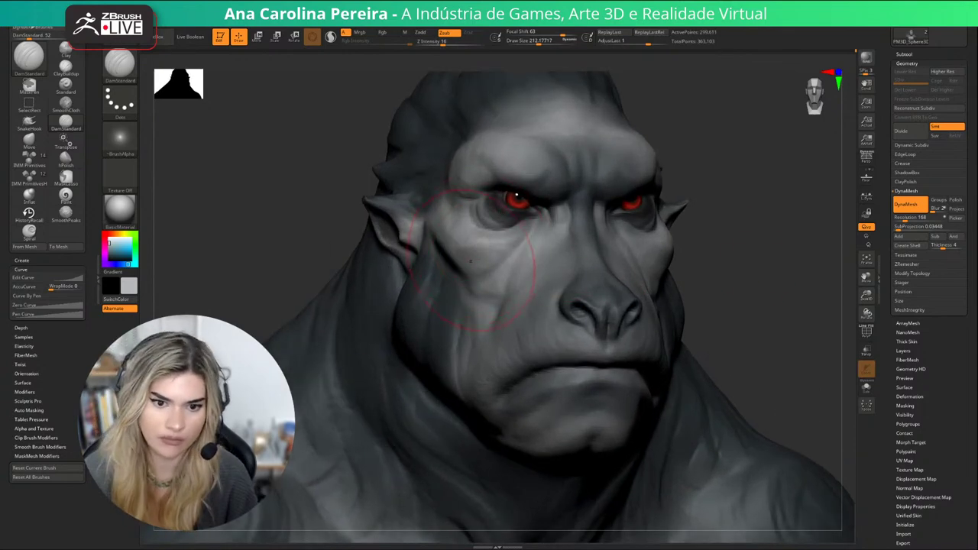
right_click_drag(765, 201, 690, 193)
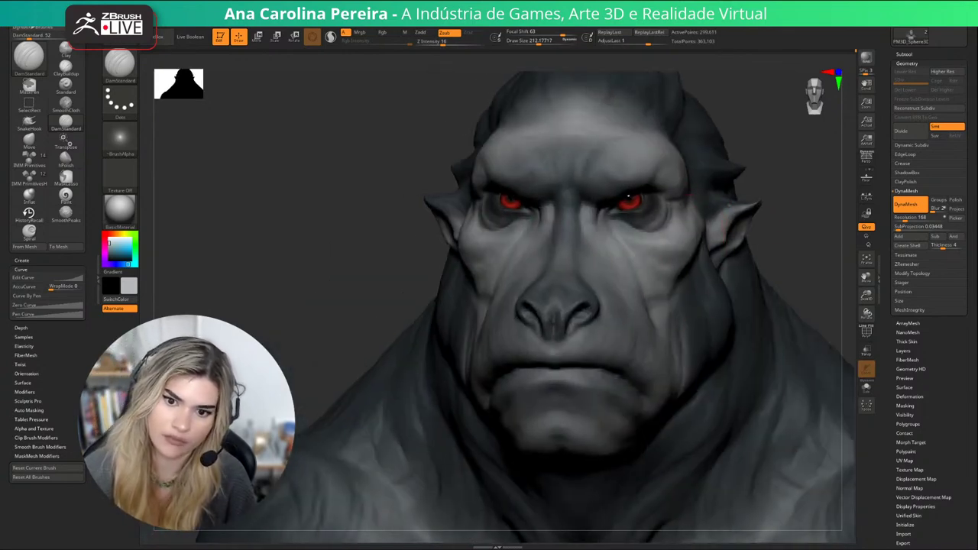
key("ctrl+z")
key("ctrl+z")
Deepen the creases under the cheekbones with DamStandard at a draw size of about 177.
key("space")
left_click(692, 274)
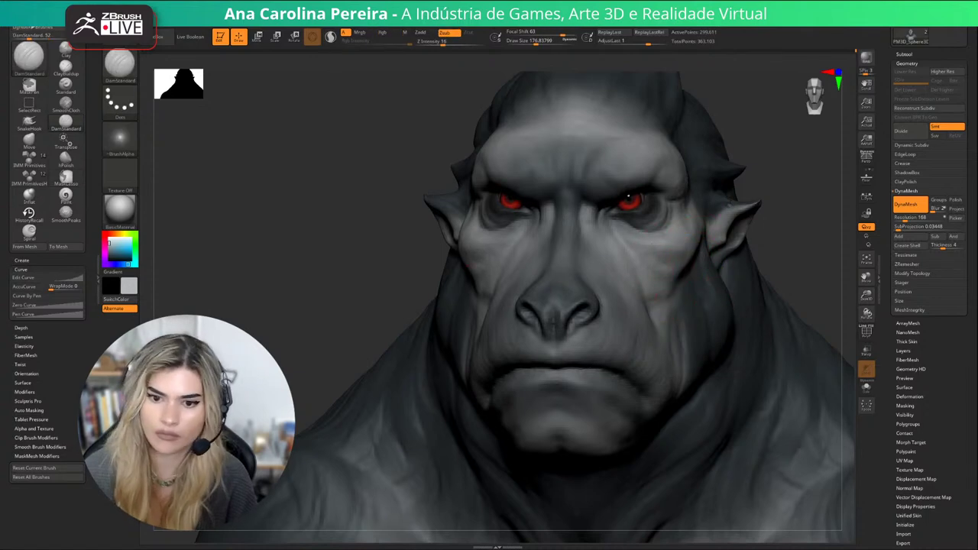
mouse_move(628, 198)
right_mouse_down()
mouse_move(527, 196)
mouse_move(629, 197)
right_mouse_up()
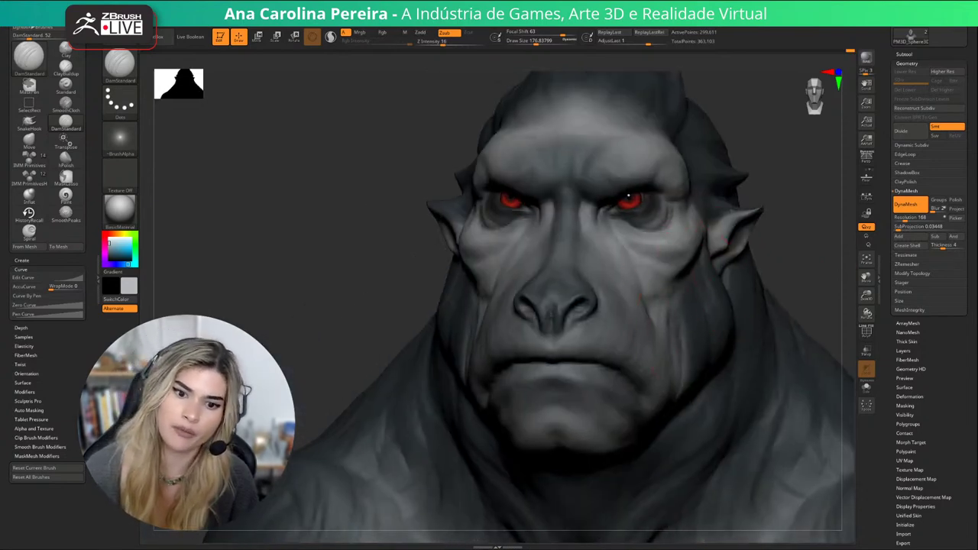
mouse_move(676, 275)
right_mouse_down()
mouse_move(788, 259)
mouse_move(735, 218)
right_mouse_up()
mouse_move(796, 258)
right_mouse_down("alt")
mouse_move(734, 255)
mouse_move(723, 336)
right_mouse_up("alt")
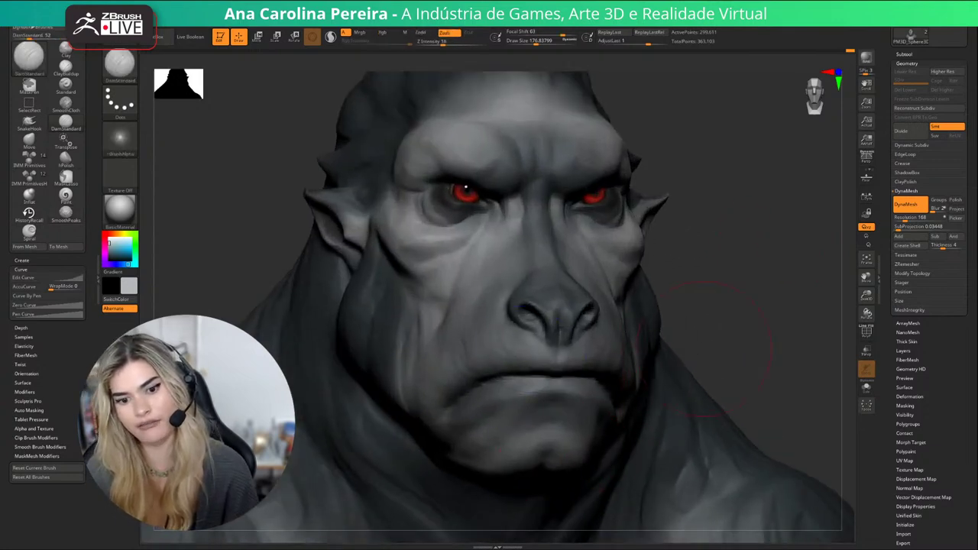
right_click_drag(810, 285, 736, 300)
right_click_drag(758, 214, 630, 246)
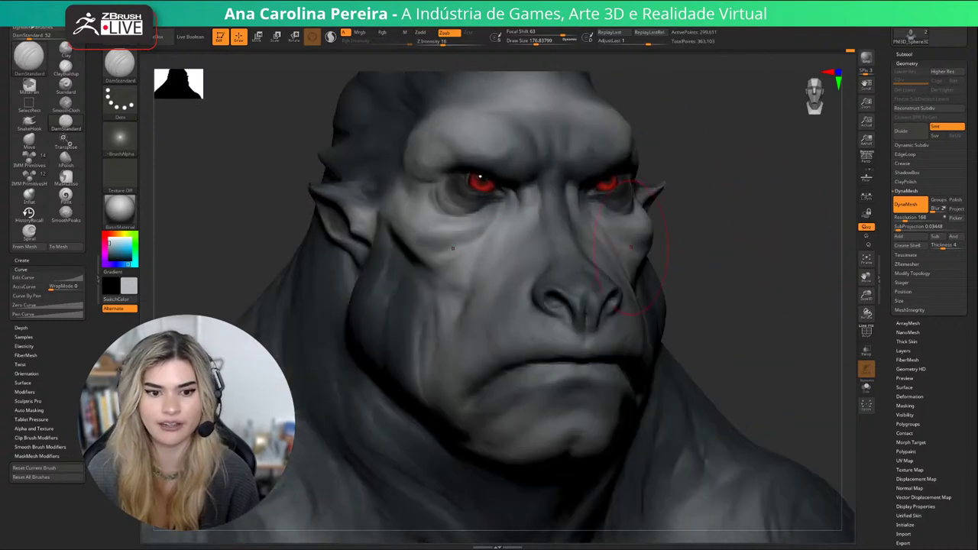
left_click_drag(438, 264, 407, 245)
Build up the cheekbones with ClayBuildup at a draw size of about 120.
mouse_move(752, 321)
right_mouse_down("ctrl")
mouse_move(745, 252)
mouse_move(688, 252)
mouse_move(726, 240)
right_mouse_up("ctrl")
mouse_move(721, 200)
right_mouse_down()
mouse_move(665, 204)
mouse_move(709, 240)
right_mouse_up()
key("b")
key("c")
key("b")
key("space")
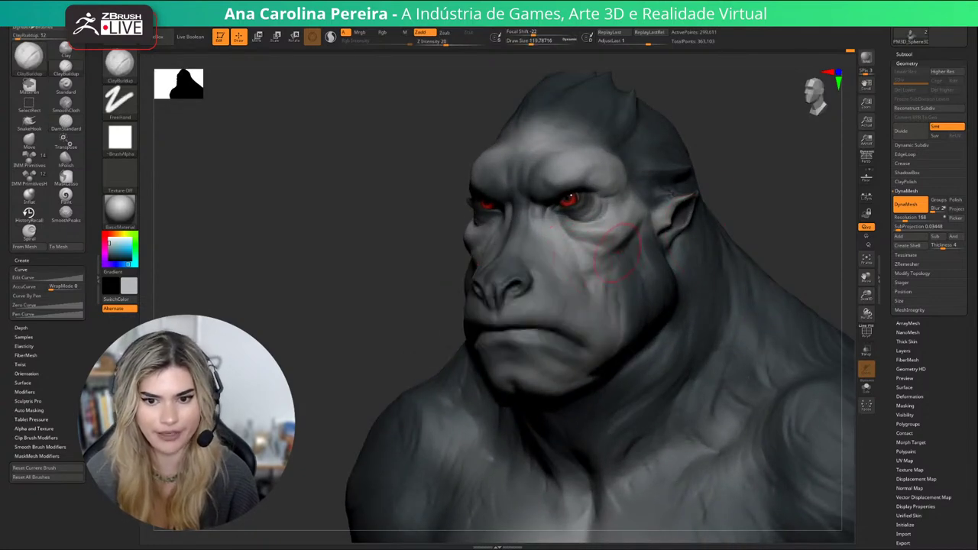
right_click_drag(656, 216, 769, 222)
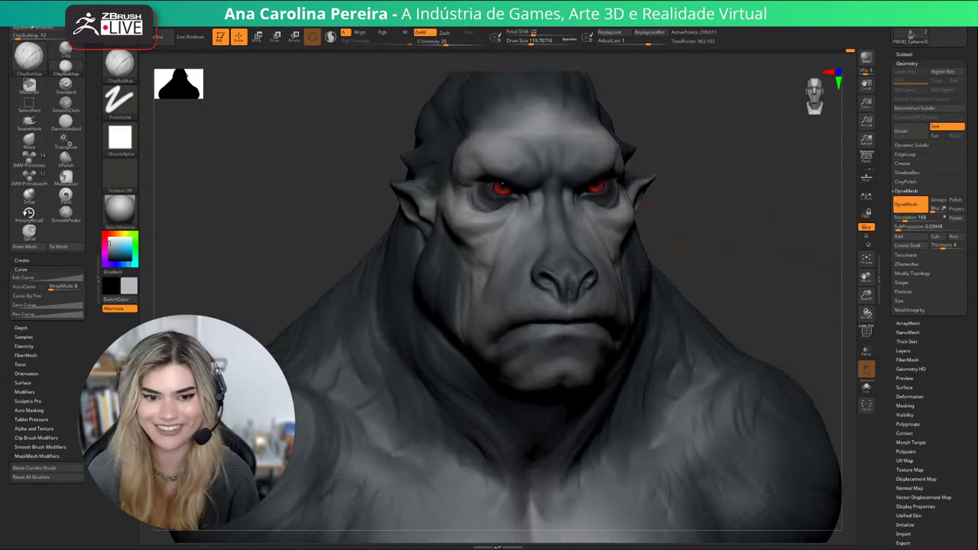
Add volume at the outer eye corners and upper cheeks with ClayBuildup at draw sizes of about 68 and 101.
right_click_drag(665, 255, 641, 237)
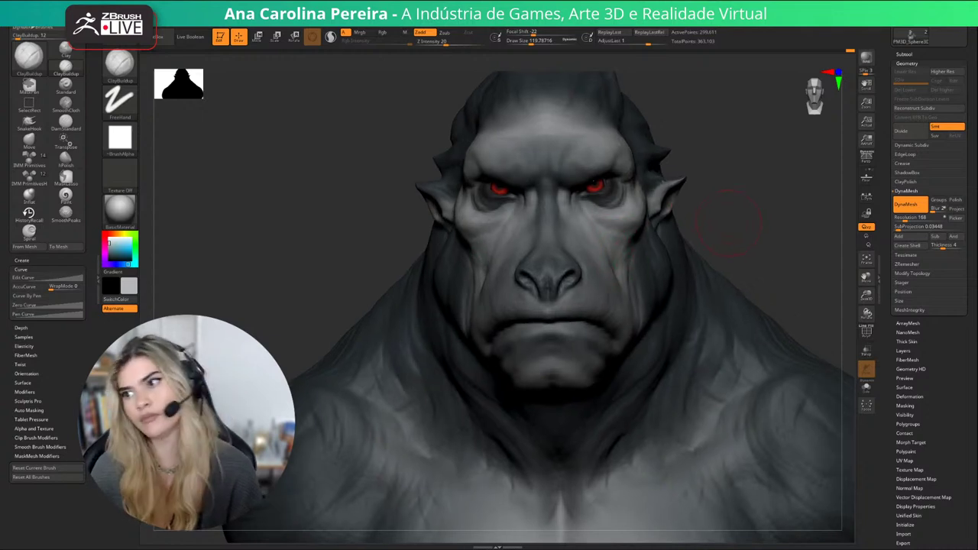
mouse_move(688, 218)
right_mouse_down()
mouse_move(730, 224)
mouse_move(649, 246)
right_mouse_up()
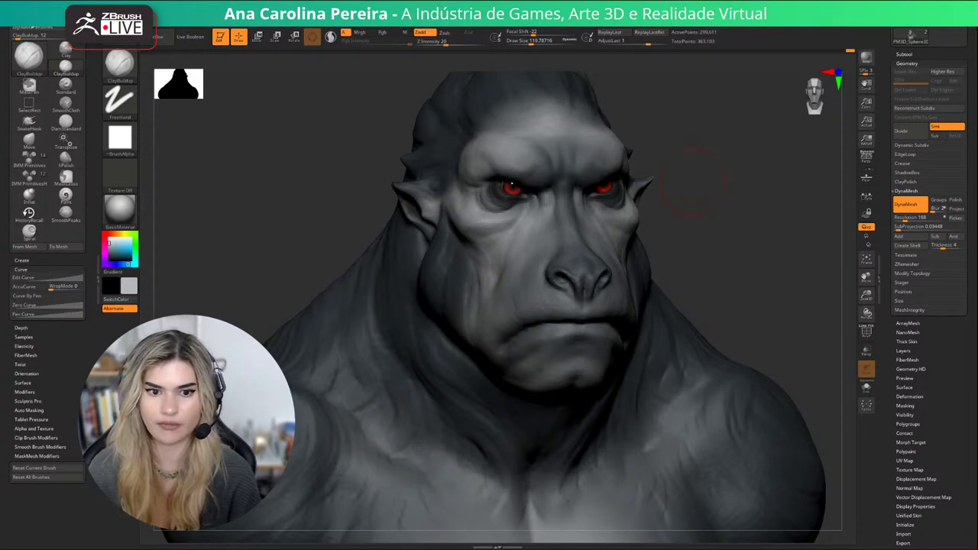
right_click_drag(692, 182, 619, 213)
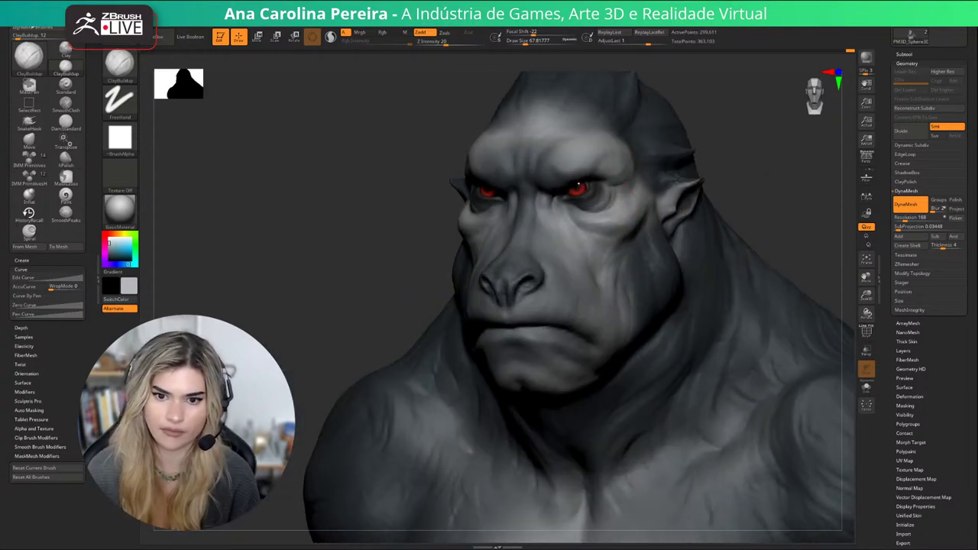
key("bracketright")
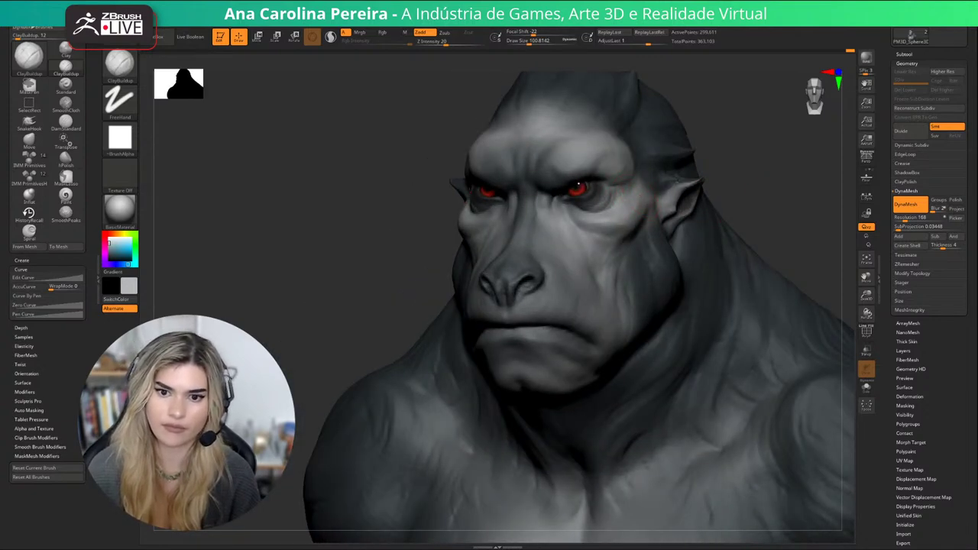
right_click_drag(691, 190, 539, 218)
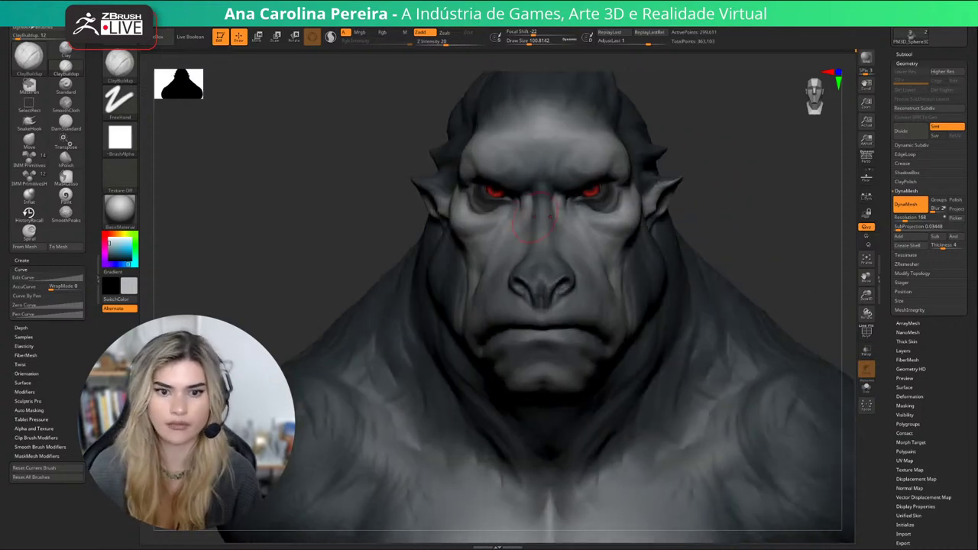
right_click_drag(396, 197, 517, 217)
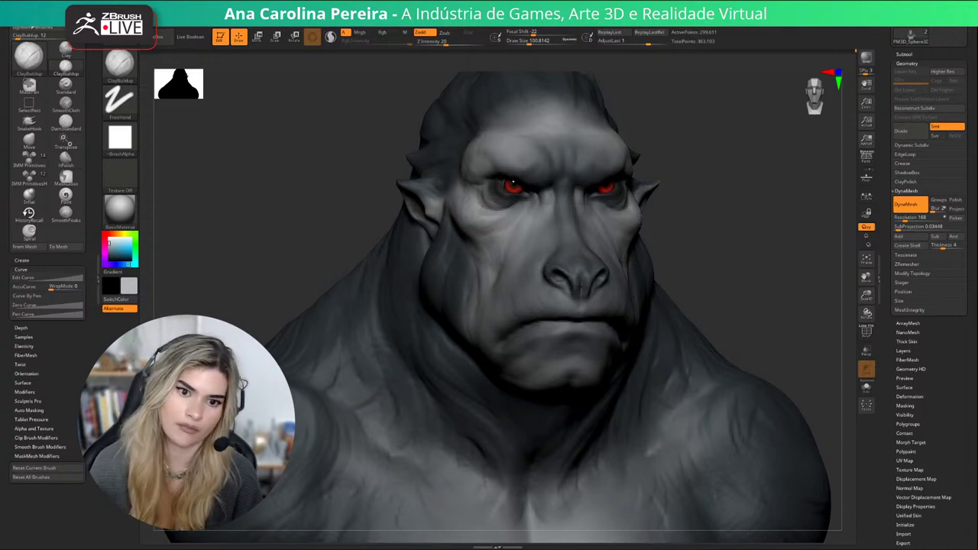
mouse_move(642, 220)
right_mouse_down()
mouse_move(633, 214)
mouse_move(641, 223)
right_mouse_up()
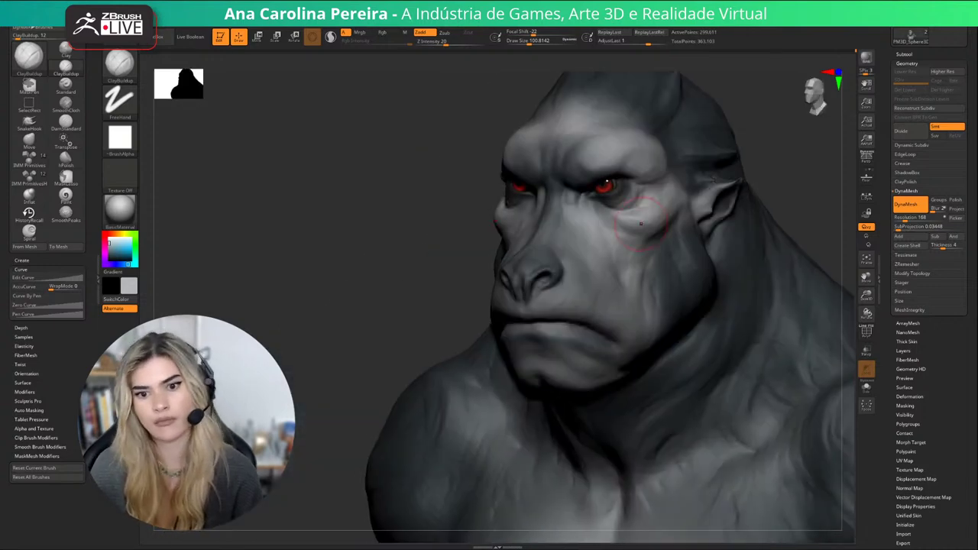
Refine the creases between the outer eyes and ears with DamStandard at a draw size of about 83, and save the project.
key("space")
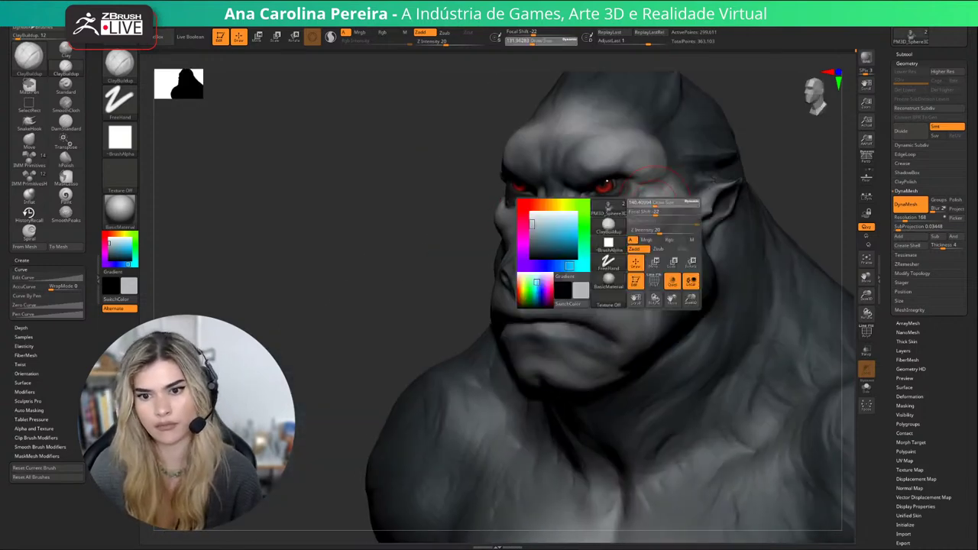
left_click_drag(651, 214, 657, 214)
right_click_drag(673, 218, 798, 191)
key("b")
key("d")
key("s")
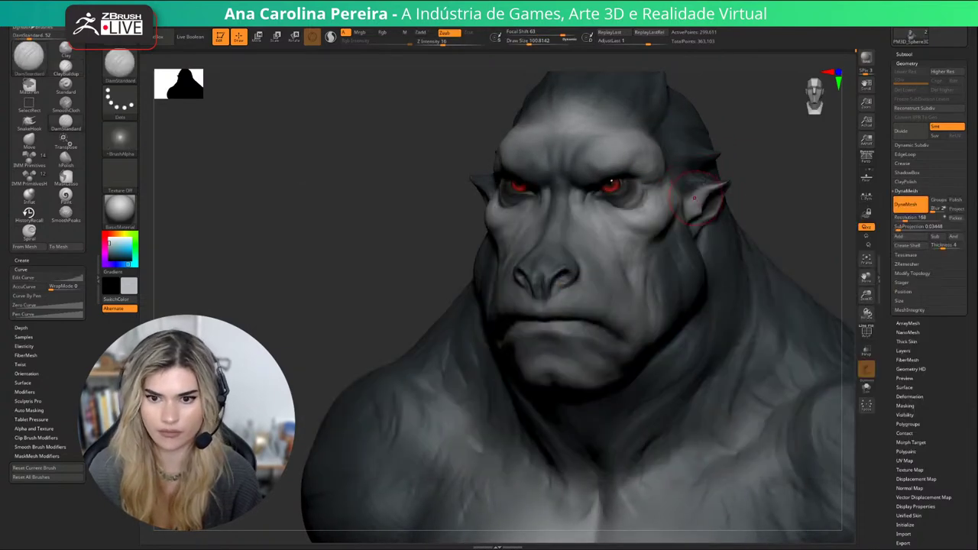
key("space")
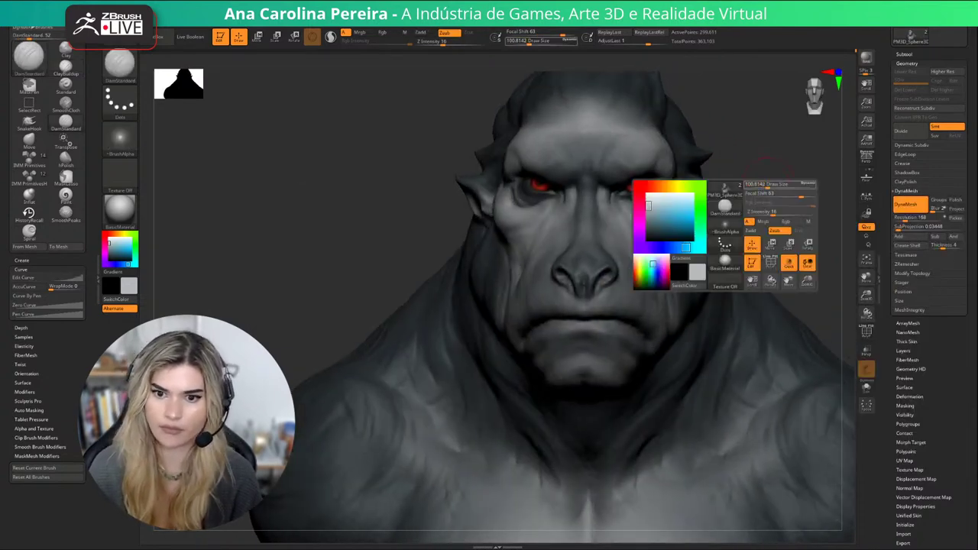
right_click_drag(696, 203, 493, 218)
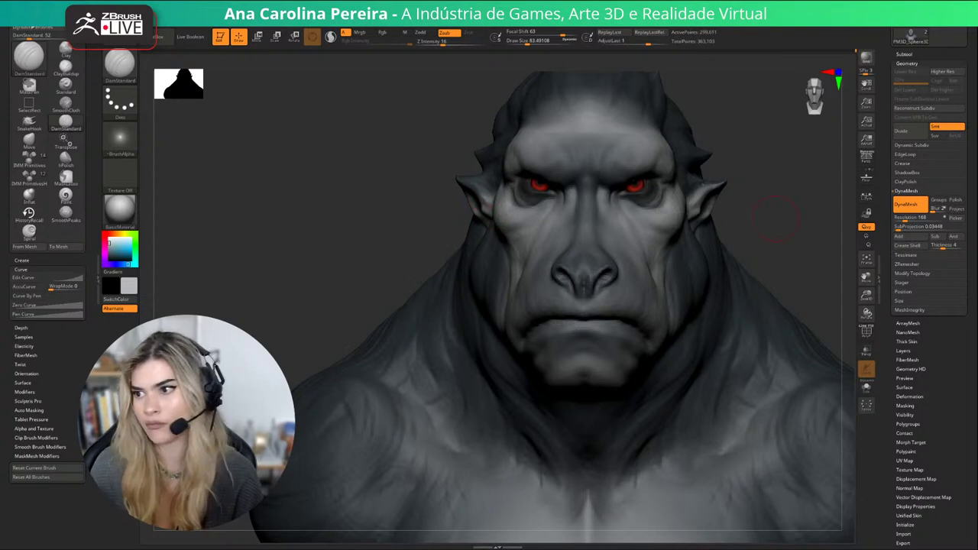
right_click_drag(776, 218, 772, 72)
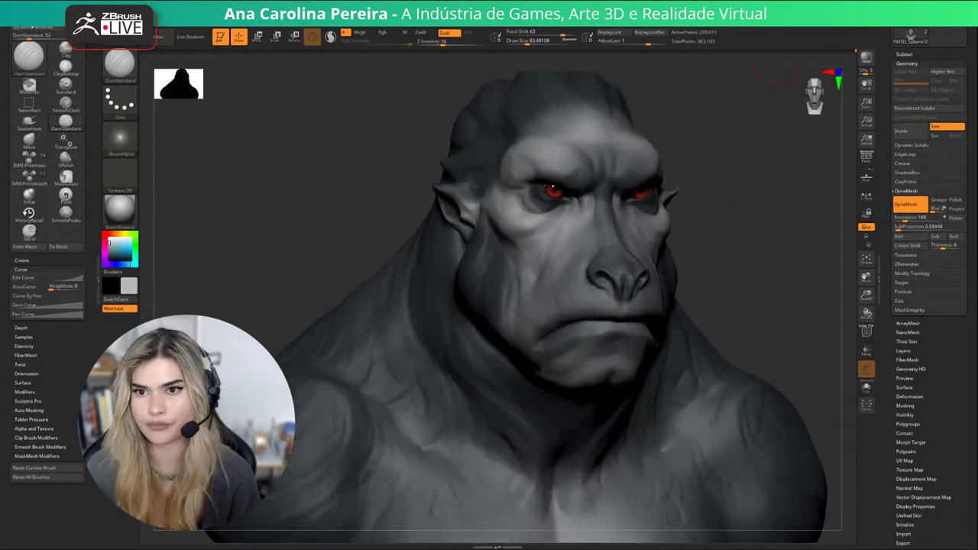
key("ctrl+s")
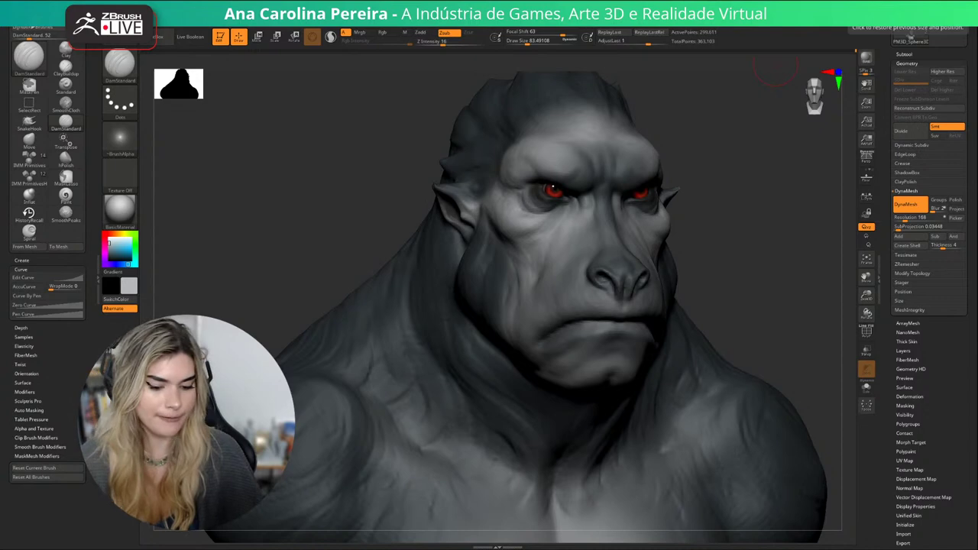
Build up the outer ends of the brow ridge with ClayBuildup at a draw size of about 56.
left_click_drag(776, 68, 768, 200)
key("b")
key("c")
key("b")
key("s")
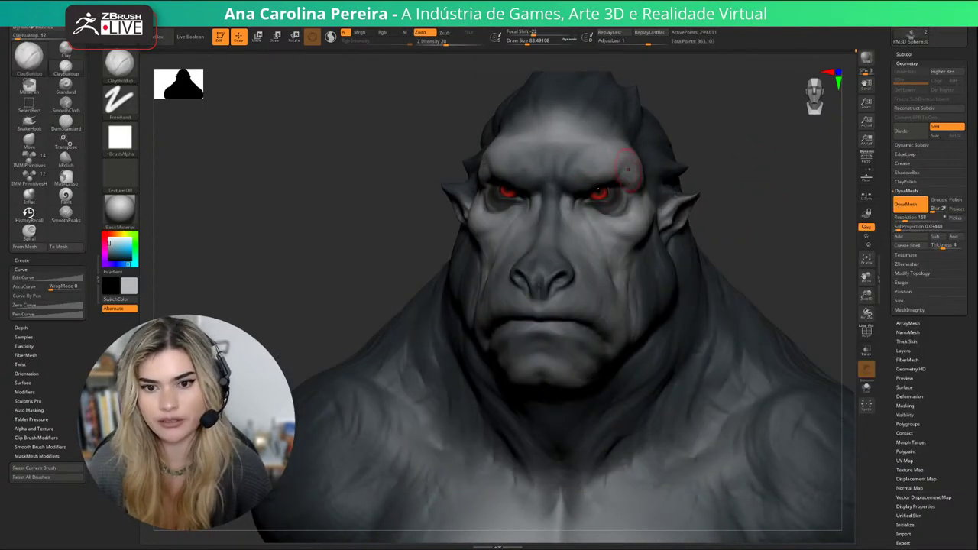
right_click_drag(622, 164, 678, 164, "ctrl")
key("s")
key("s")
left_click(676, 172)
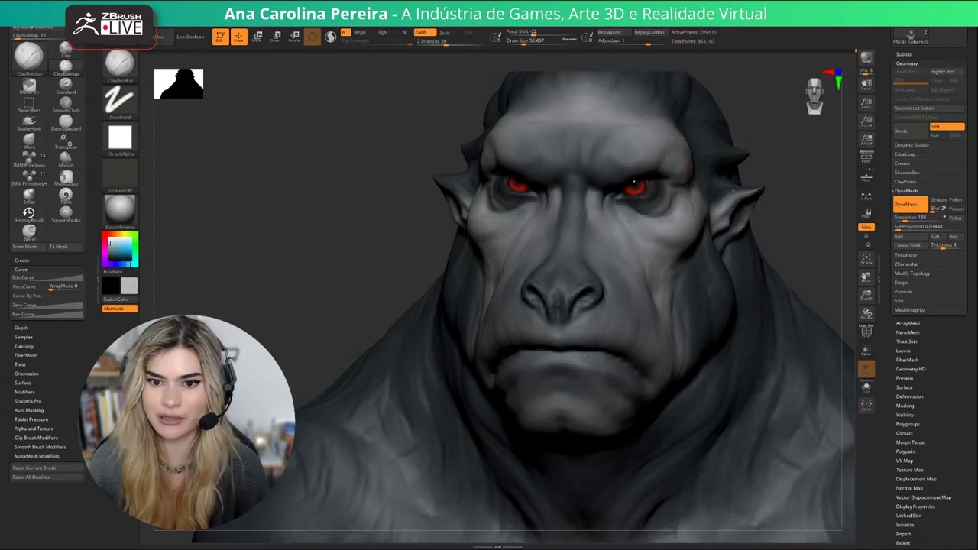
Thicken the outer brow above the eyes from a three-quarter view with ClayBuildup at a draw size of 112.
left_click_drag(764, 142, 832, 145)
key("s")
left_click(516, 172)
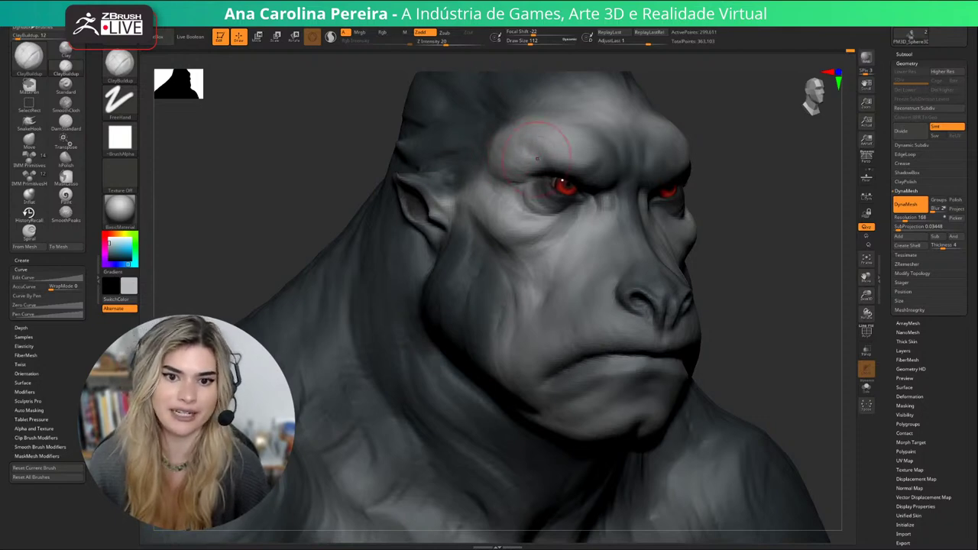
key("f")
Define the creases at the outer brow ends with DamStandard at a draw size of about 136.
mouse_move(733, 137)
left_mouse_down("shift")
mouse_move(684, 141)
mouse_move(740, 159)
mouse_move(743, 177)
left_mouse_up("shift")
key("b")
key("d")
key("s")
key("space")
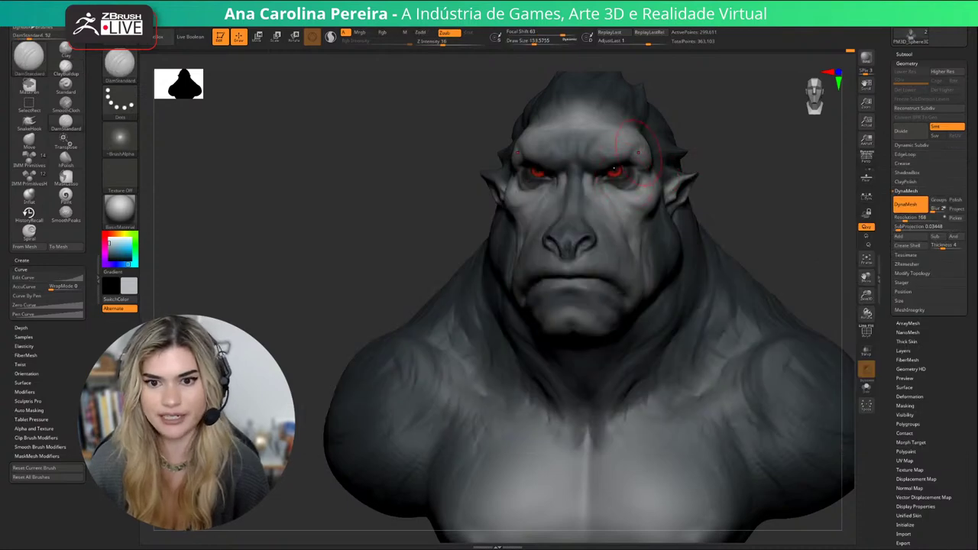
mouse_move(734, 165)
left_mouse_down()
mouse_move(777, 165)
mouse_move(753, 191)
left_mouse_up()
key("space")
left_click(513, 166)
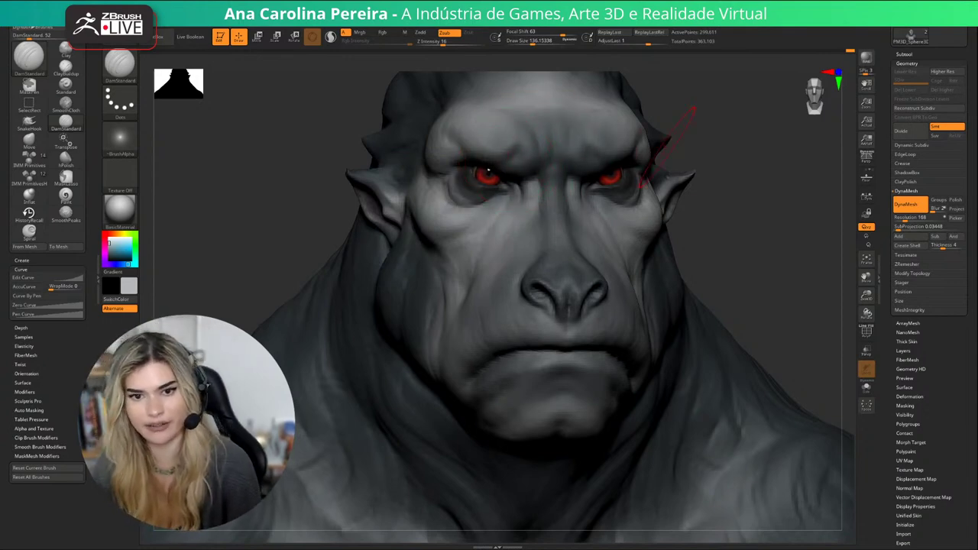
key("f")
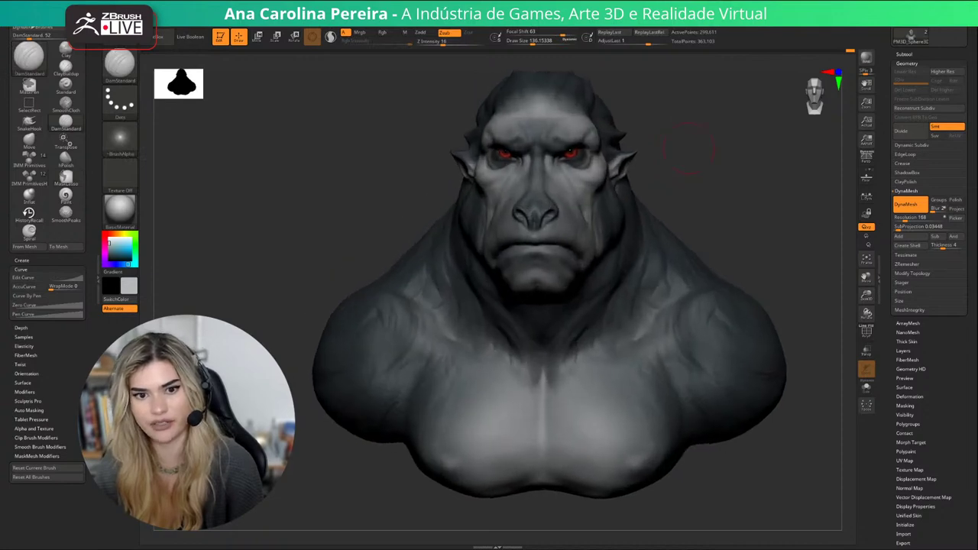
Build up the forehead above the brow ridge from both three-quarter views with ClayBuildup at a draw size of about 136.
key("b")
key("b")
left_click_drag(686, 149, 657, 230, "alt")
key("space")
left_click(583, 185)
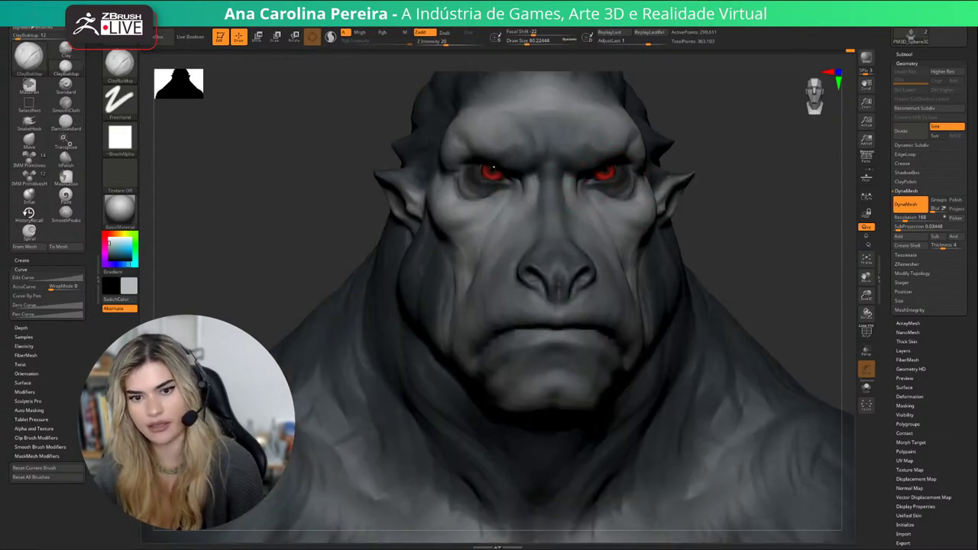
left_click_drag(690, 124, 662, 129)
left_click_drag(662, 128, 662, 186, "alt")
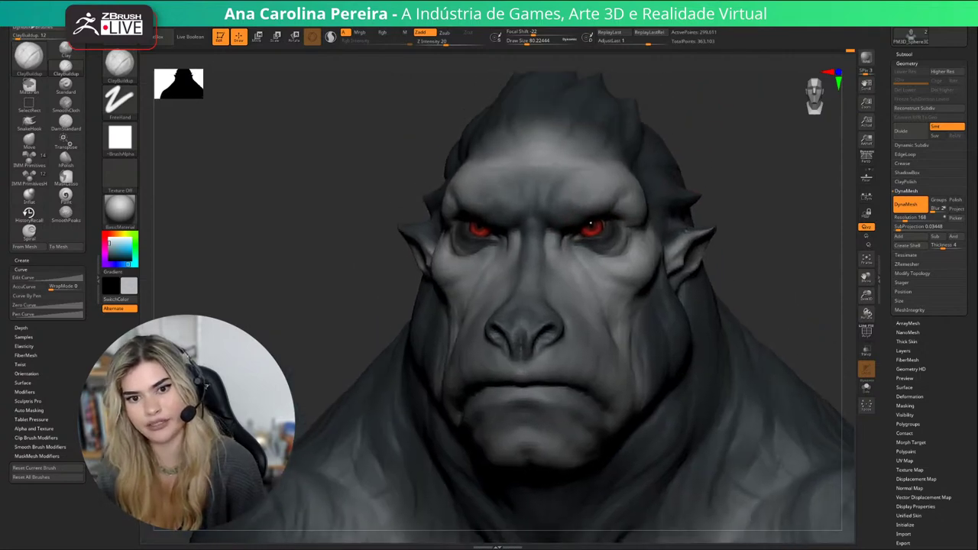
right_click_drag(548, 166, 554, 154)
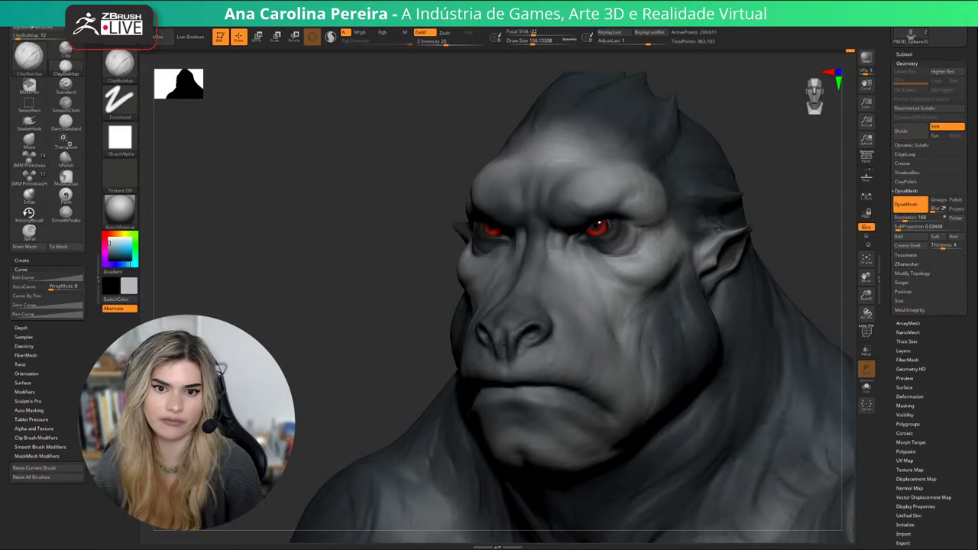
mouse_move(701, 122)
right_mouse_down()
mouse_move(723, 102)
mouse_move(712, 126)
right_mouse_up()
right_click_drag(536, 111, 536, 141, "ctrl")
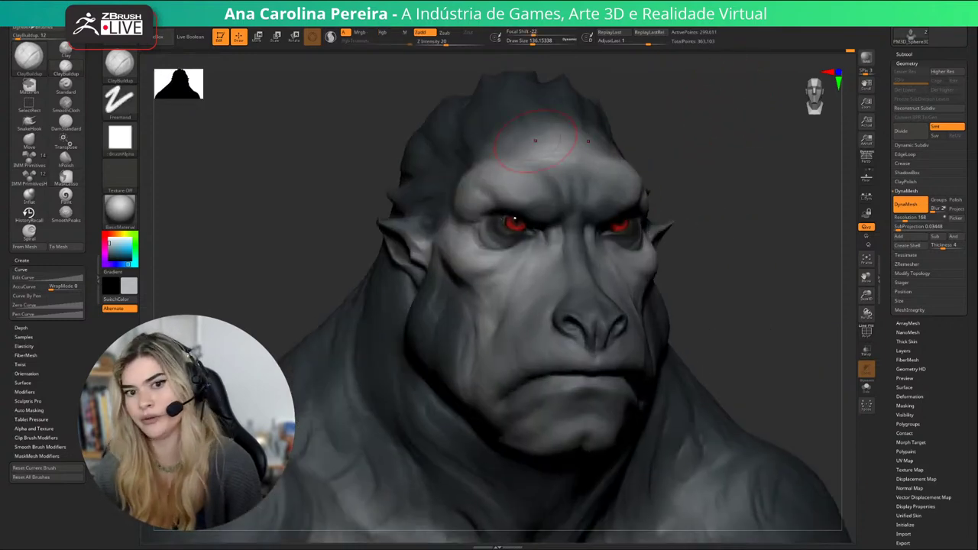
left_click_drag(555, 151, 535, 155)
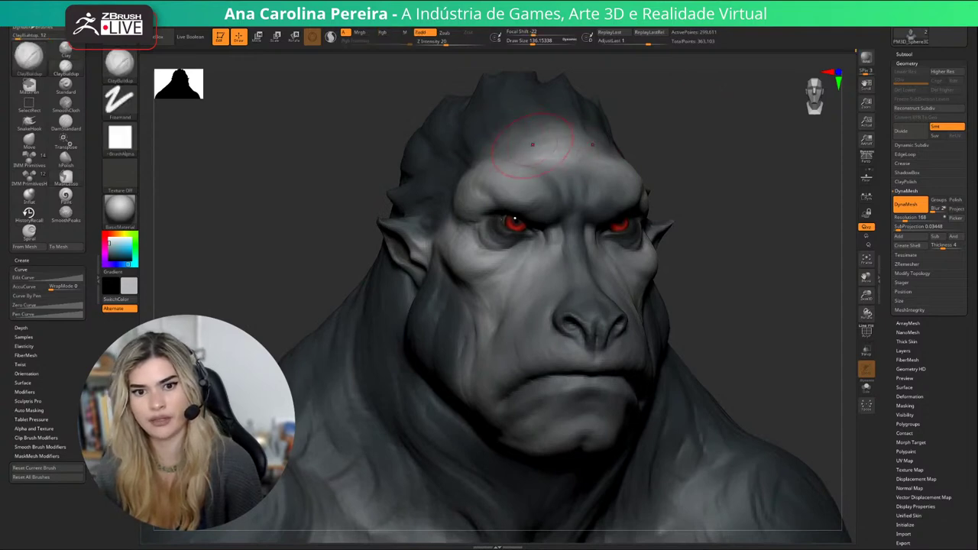
left_click_drag(547, 133, 553, 143)
left_click_drag(650, 130, 489, 127)
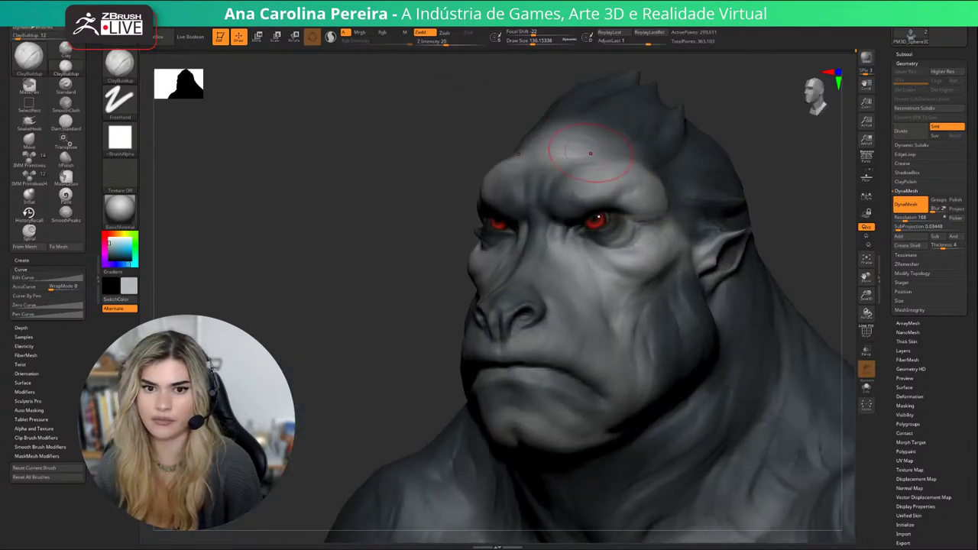
left_click_drag(732, 119, 792, 107, "alt")
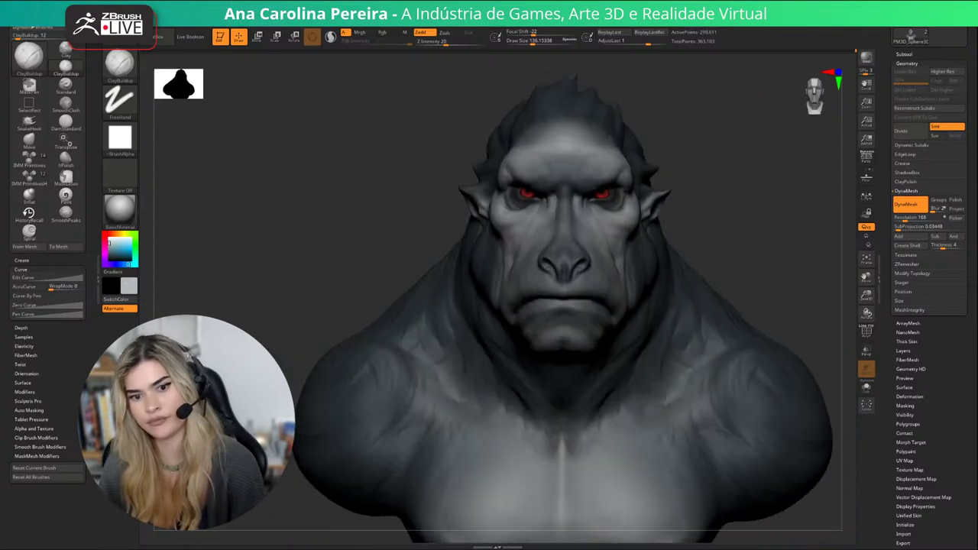
Refine the volumes around the mouth corners and chin from several angles with ClayBuildup at a draw size of about 94.
left_click_drag(792, 146, 777, 115, "alt")
mouse_move(688, 137)
left_mouse_down()
mouse_move(739, 154)
mouse_move(723, 157)
mouse_move(742, 200)
mouse_move(729, 202)
left_mouse_up()
key("space")
left_click(699, 203)
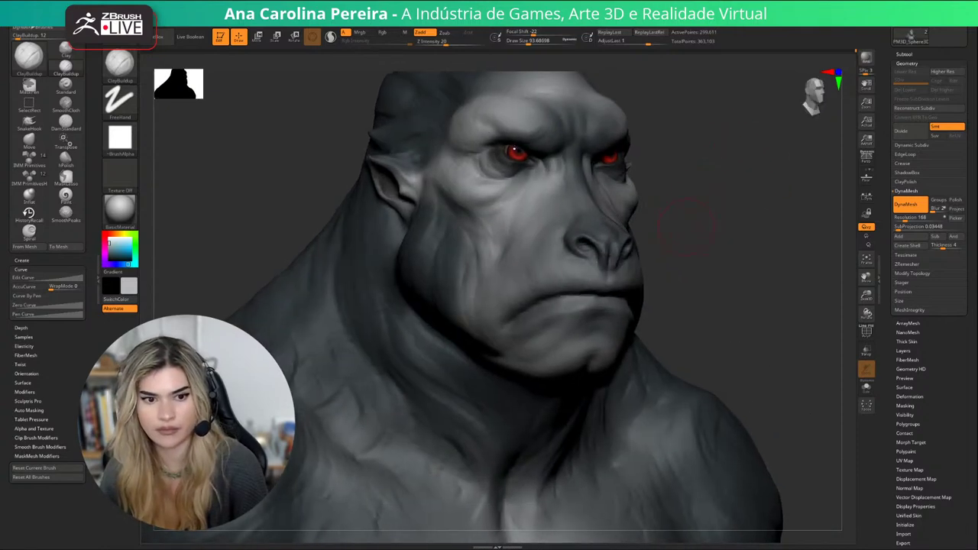
mouse_move(646, 297)
left_mouse_down()
mouse_move(507, 332)
mouse_move(656, 306)
left_mouse_up()
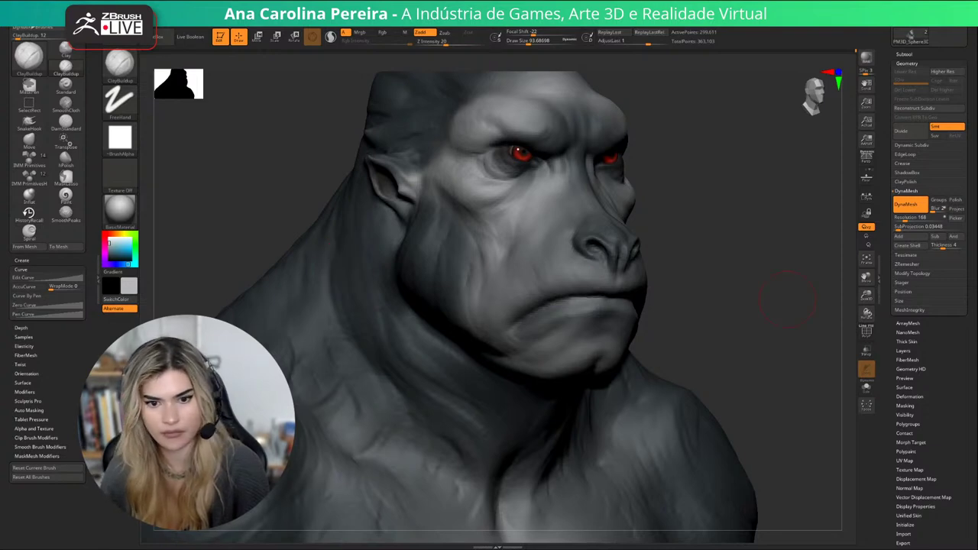
left_click_drag(788, 301, 833, 303)
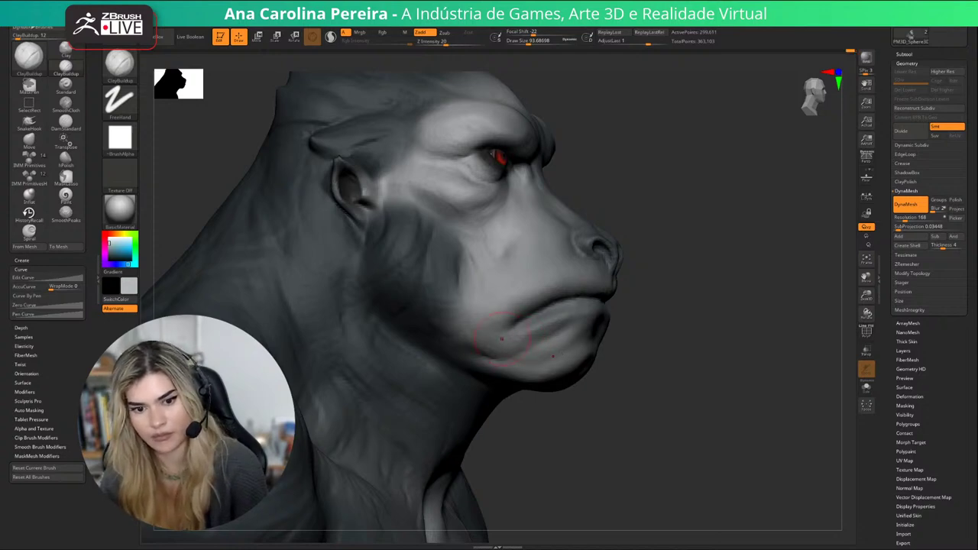
left_click_drag(791, 303, 636, 302)
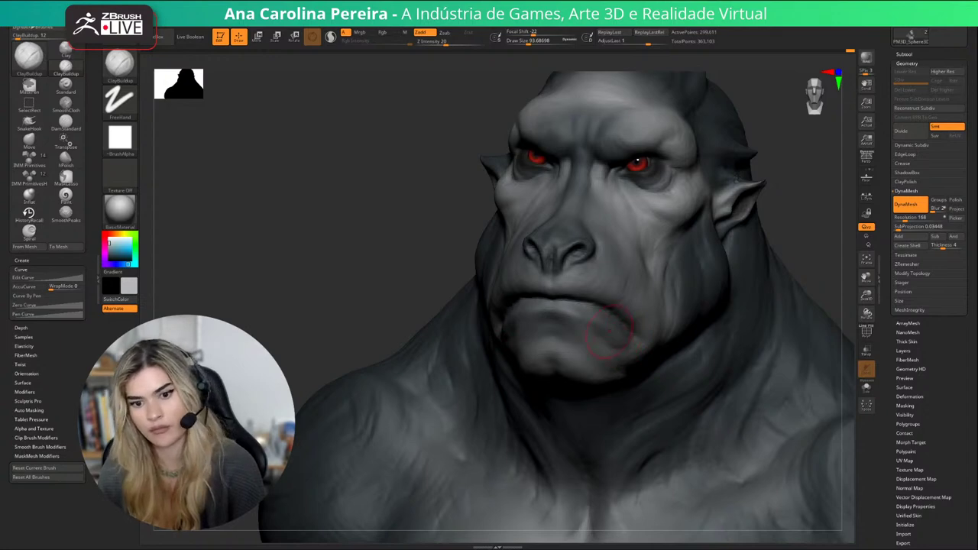
left_click_drag(770, 223, 827, 219)
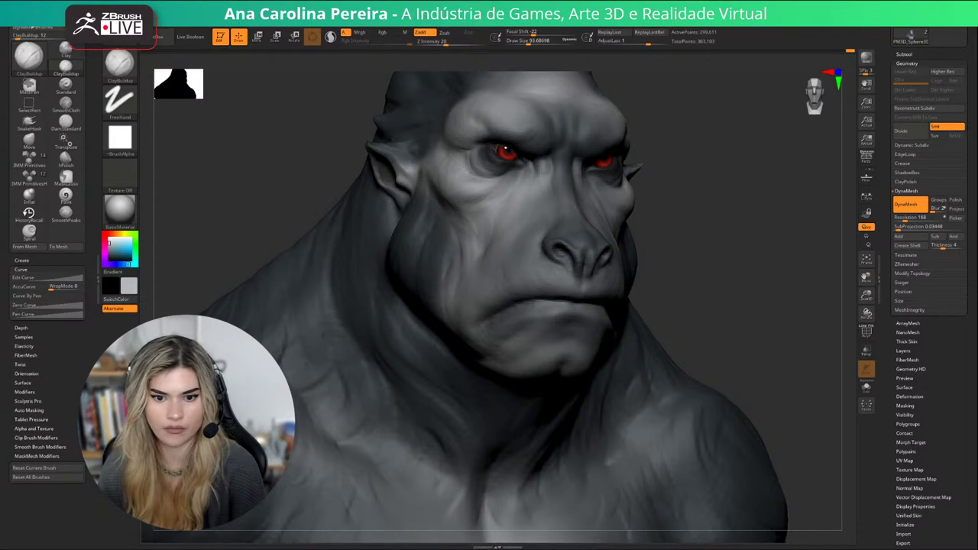
left_click_drag(666, 297, 604, 320)
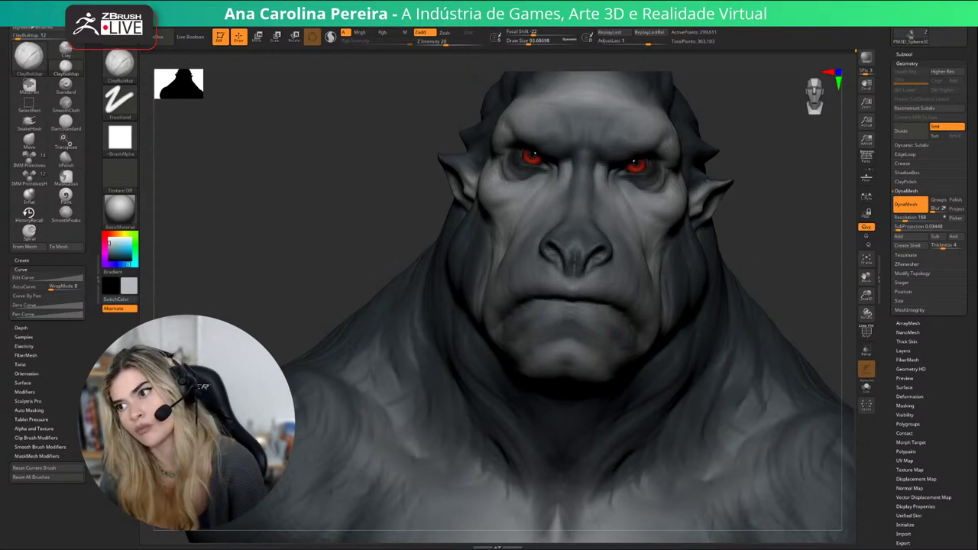
Build up the chin at a ClayBuildup draw size of about 108 and the underside of the jaw at about 149.
left_click_drag(725, 305, 772, 307)
key("space")
left_click_drag(552, 342, 557, 341)
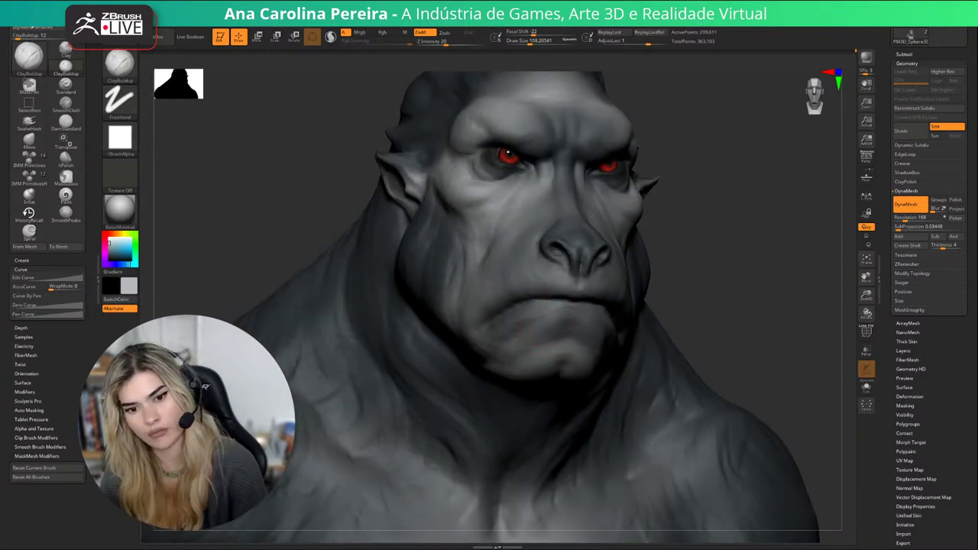
mouse_move(718, 321)
left_mouse_down("alt")
mouse_move(711, 267)
mouse_move(705, 284)
mouse_move(729, 294)
mouse_move(583, 365)
mouse_move(711, 245)
mouse_move(703, 238)
left_mouse_up("alt")
key("s")
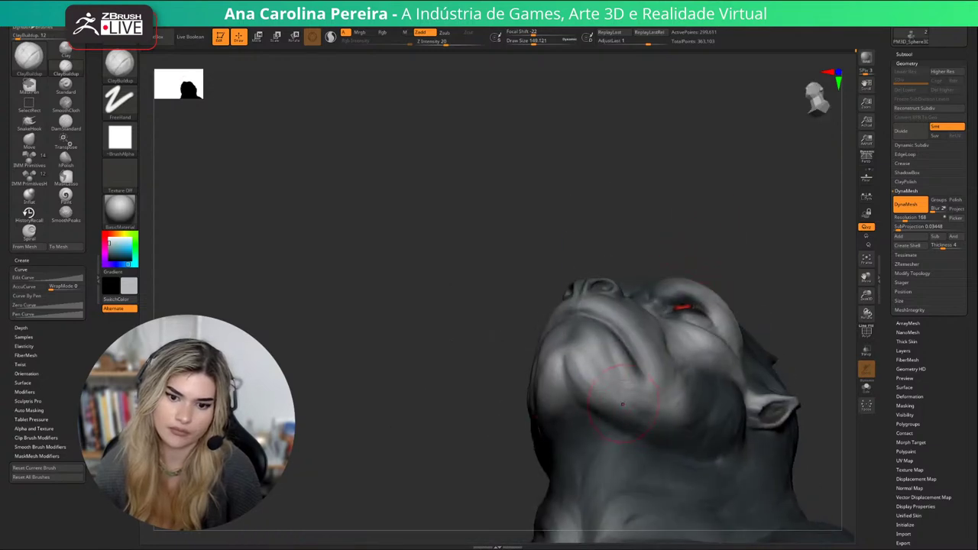
mouse_move(632, 376)
left_mouse_down()
mouse_move(587, 444)
mouse_move(594, 460)
left_mouse_up()
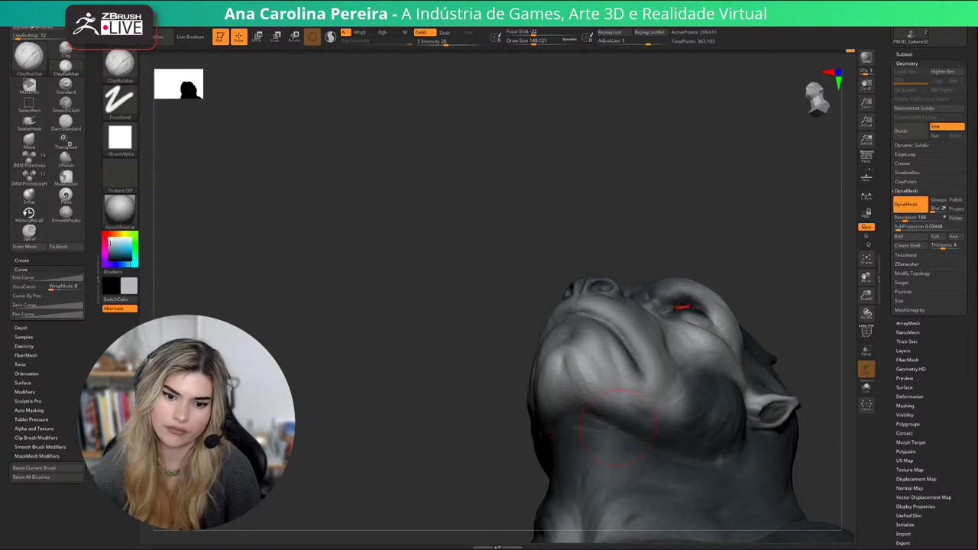
left_click_drag(666, 221, 722, 305)
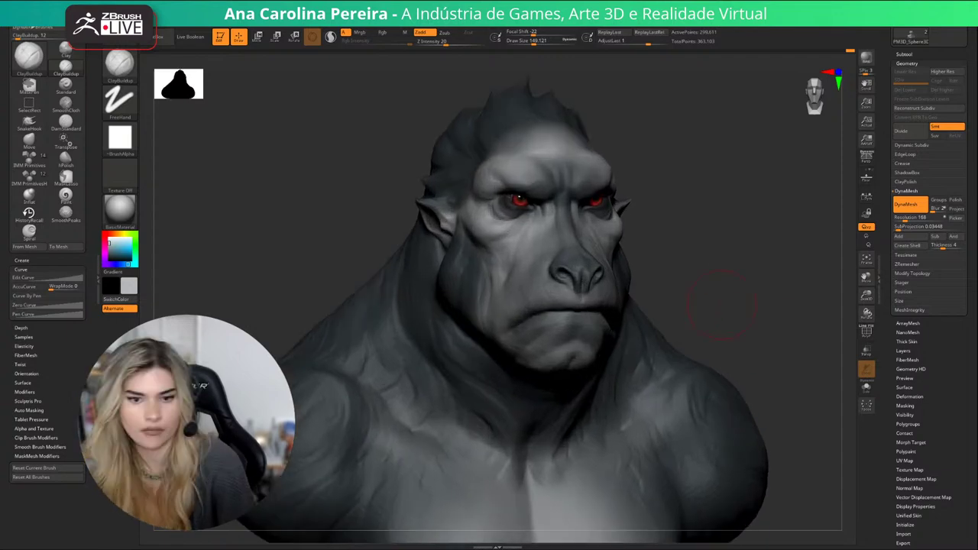
Touch up the area between the inner eye and nose bridge with ClayBuildup at a draw size of about 39.
key("space")
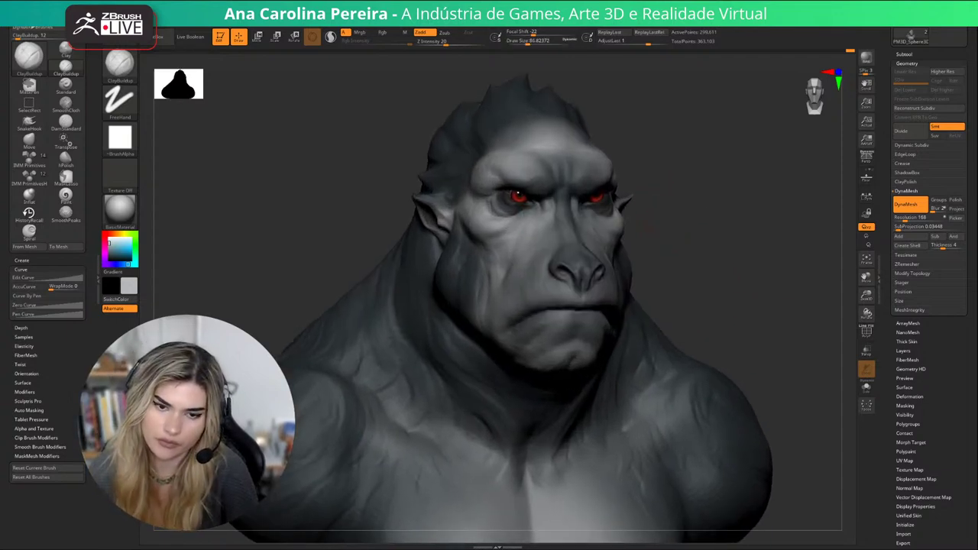
scroll(681, 230, "up", 3)
key("space")
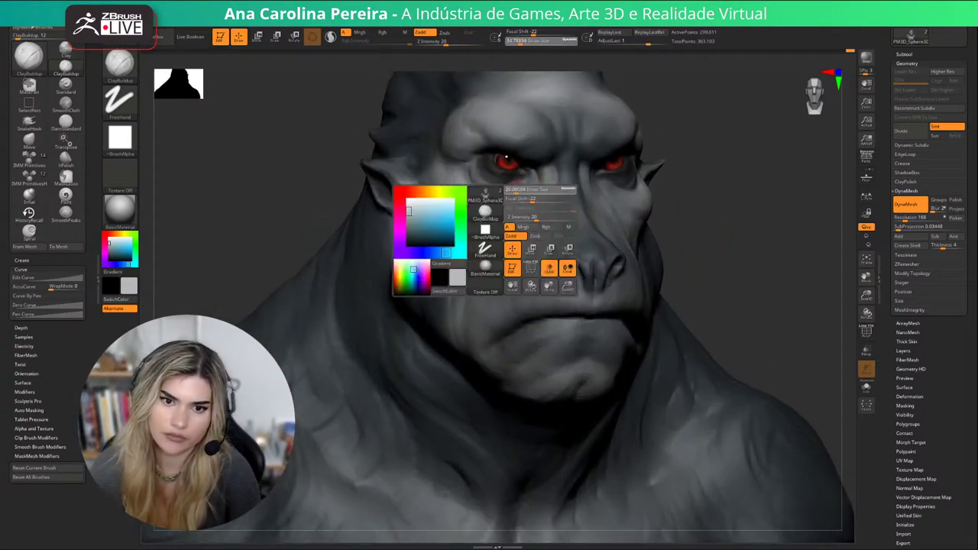
mouse_move(528, 200)
left_mouse_down()
mouse_move(518, 200)
mouse_move(533, 174)
left_mouse_up()
key("space")
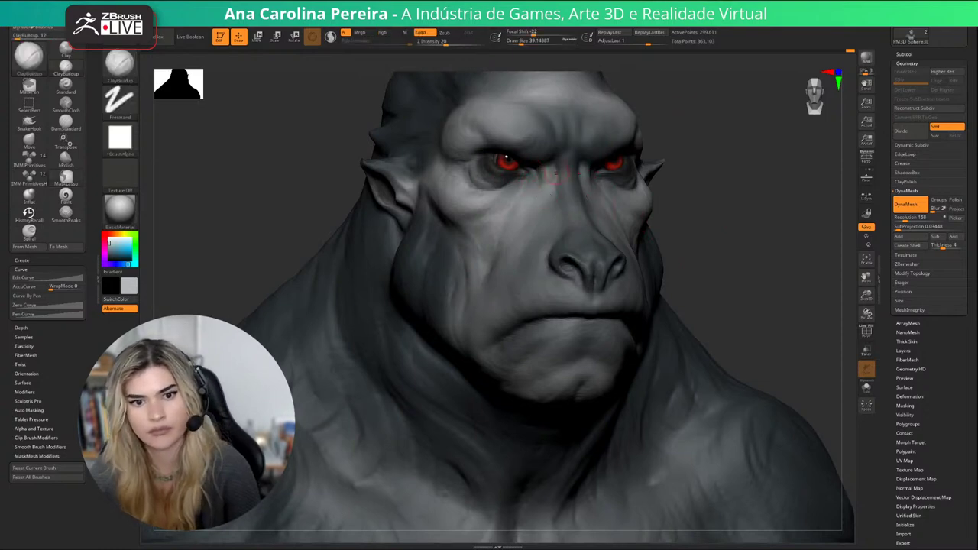
right_click_drag(557, 176, 546, 234, "alt")
Shape the lower forehead between the brows with ClayBuildup, raising the draw size to about 90 and finally about 182.
key("space")
left_click_drag(607, 172, 617, 173)
key("space")
left_click_drag(504, 196, 527, 185)
key("s")
key("b")
key("c")
key("b")
key("s")
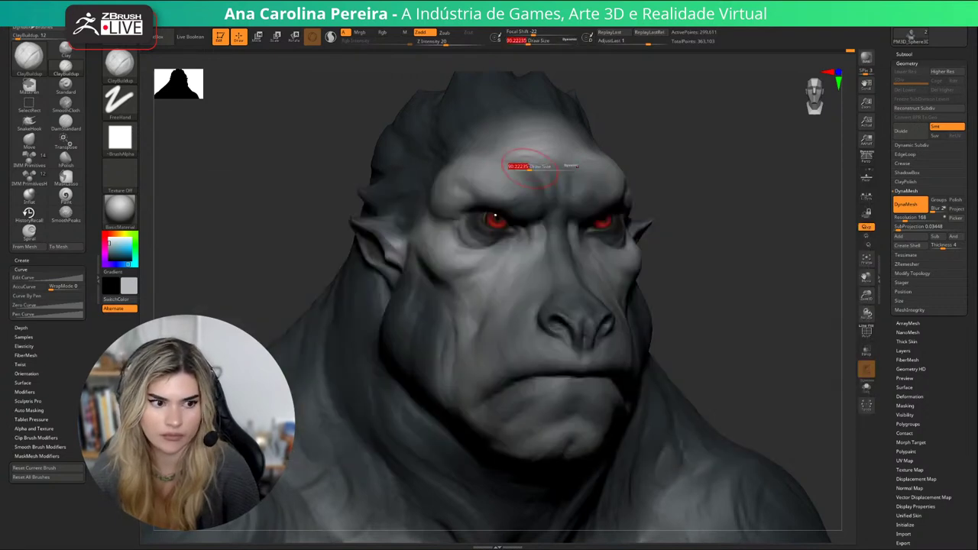
key("space")
Refine the creases of the forehead and outer eyes with DamStandard at a draw size of about 132.
key("b")
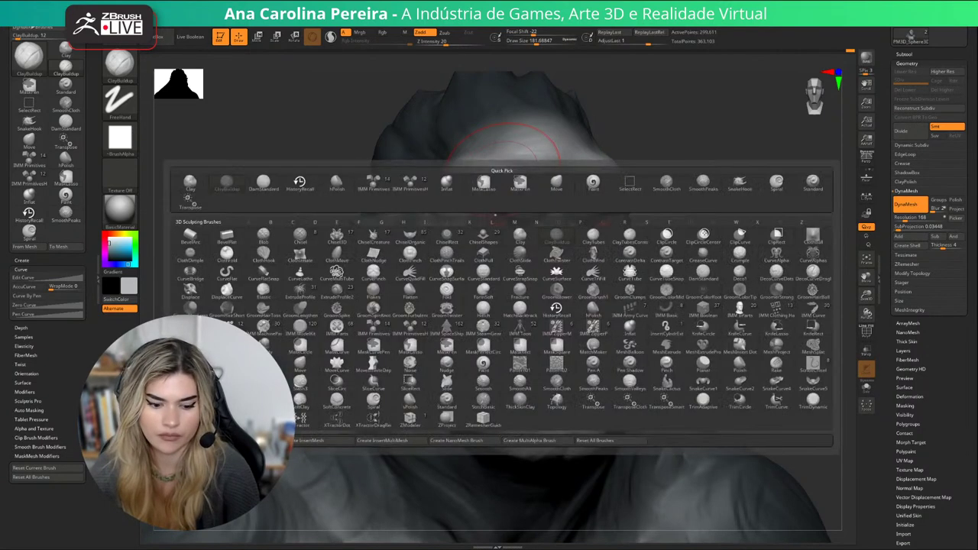
key("d")
key("s")
key("space")
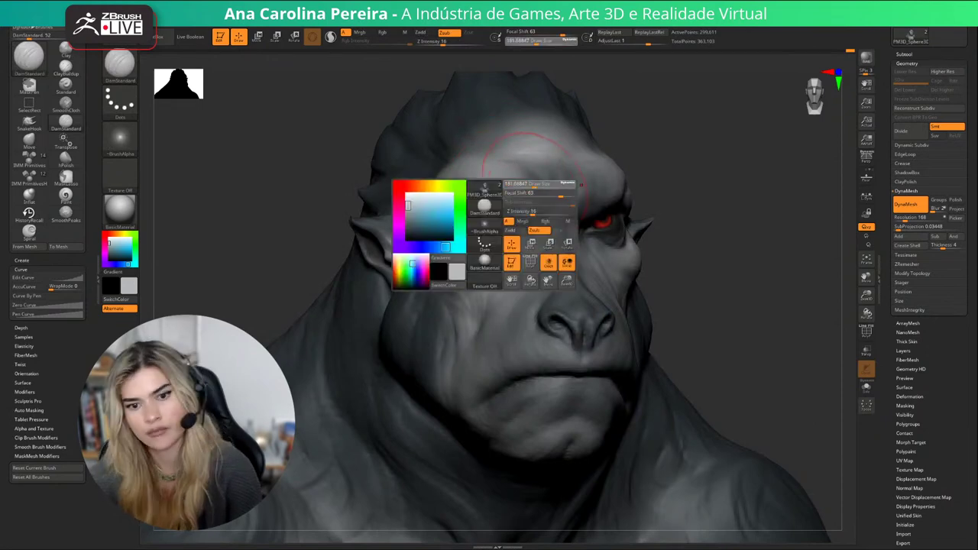
left_click_drag(532, 186, 527, 186)
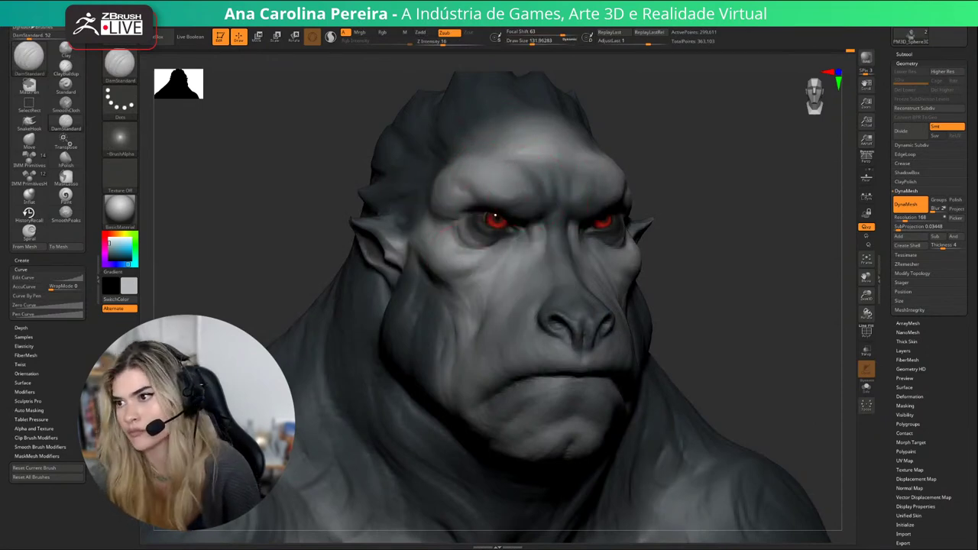
right_click_drag(456, 243, 456, 181, "ctrl")
left_click_drag(672, 191, 722, 162, "alt")
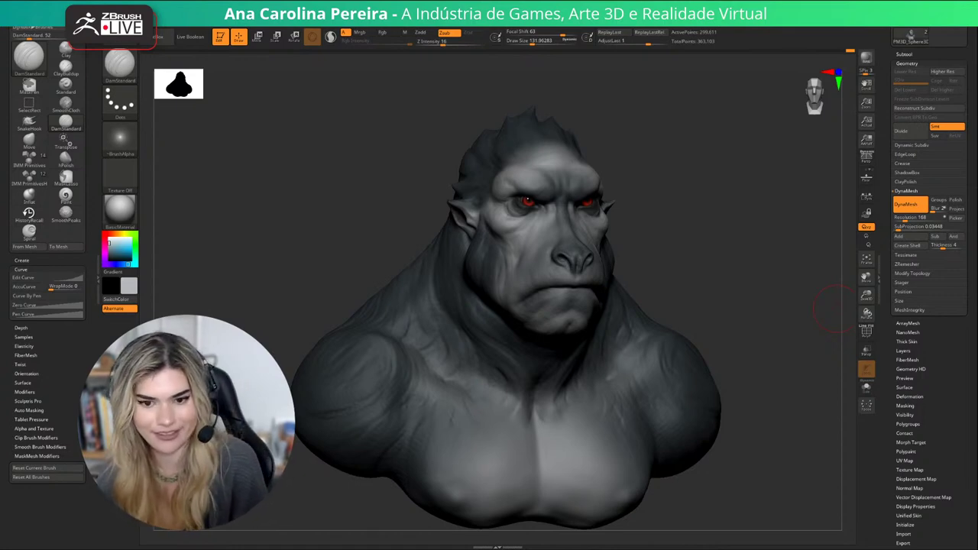
Adjust the neck contour below the ear with the Move brush at a draw size of about 274.
left_click_drag(695, 266, 726, 276)
key("b")
key("m")
key("v")
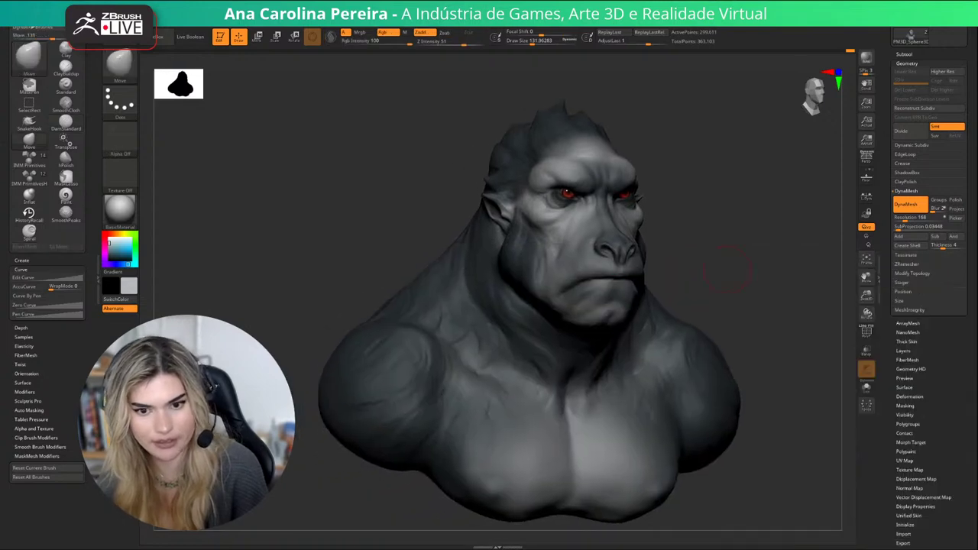
key("space")
mouse_move(498, 297)
left_mouse_down()
mouse_move(491, 295)
mouse_move(502, 295)
left_mouse_up()
key("space")
key("space")
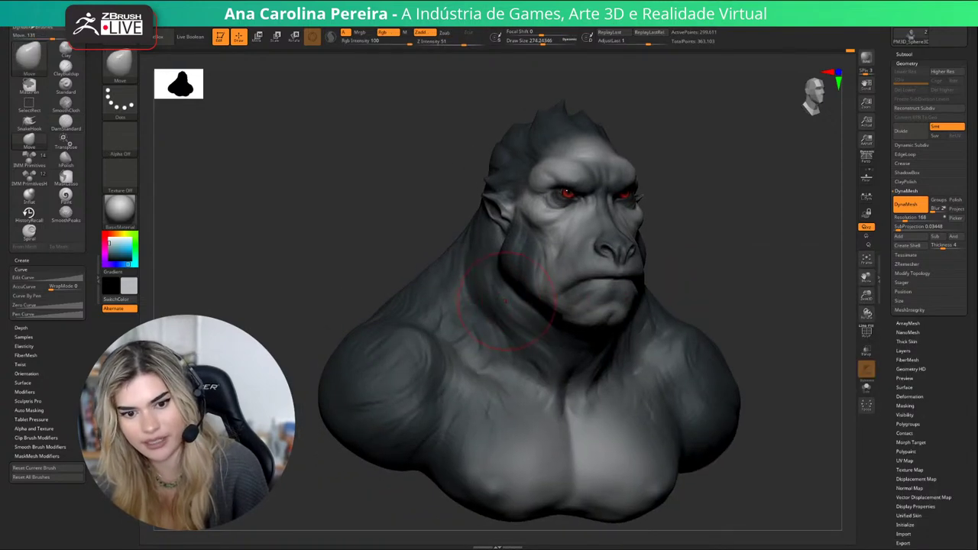
left_click_drag(477, 245, 470, 246)
mouse_move(723, 267)
left_mouse_down("shift")
mouse_move(683, 281)
mouse_move(710, 265)
mouse_move(735, 269)
mouse_move(722, 247)
left_mouse_up("shift")
key("space")
key("ctrl")
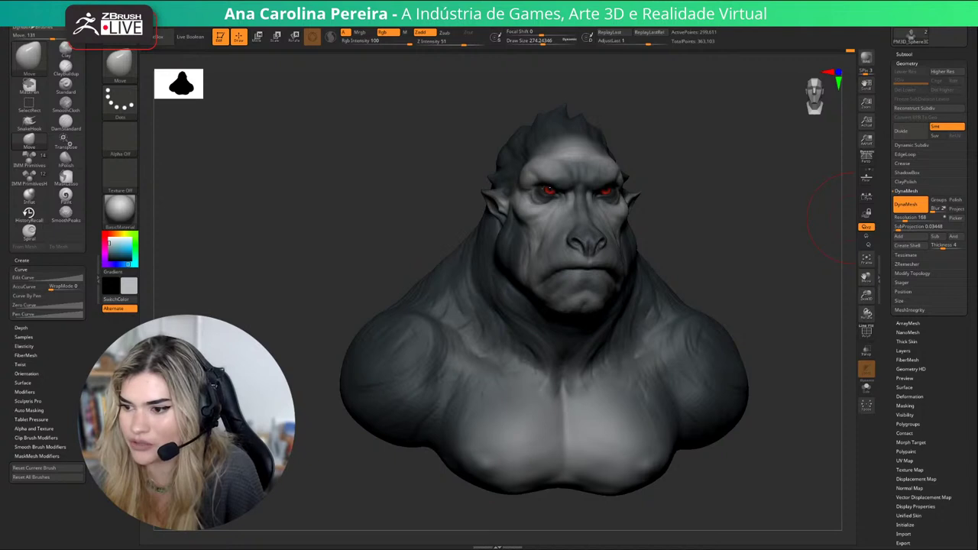
Examine the overall silhouette and proportions of the bust from the front and both three-quarter views.
mouse_move(774, 426)
left_mouse_down()
mouse_move(803, 429)
mouse_move(769, 421)
left_mouse_up()
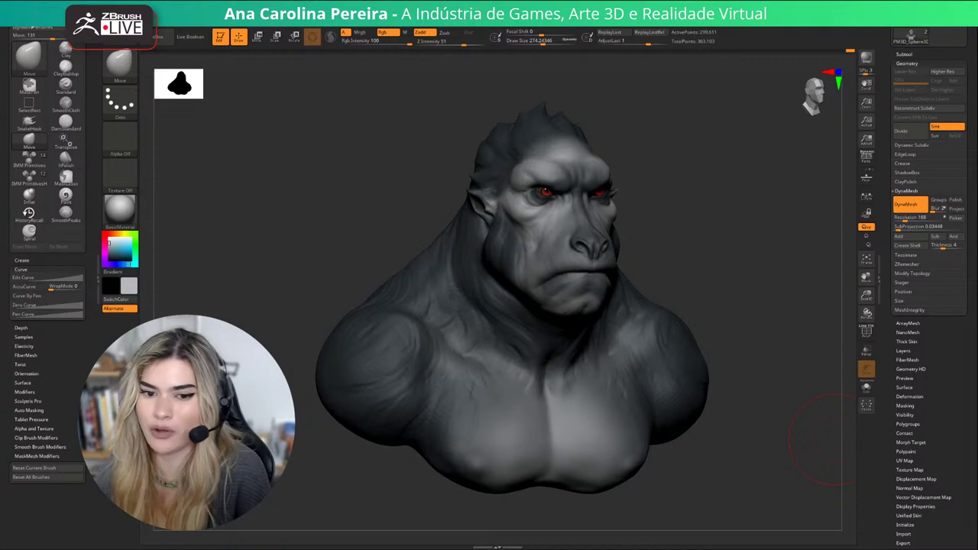
left_click_drag(829, 439, 687, 231)
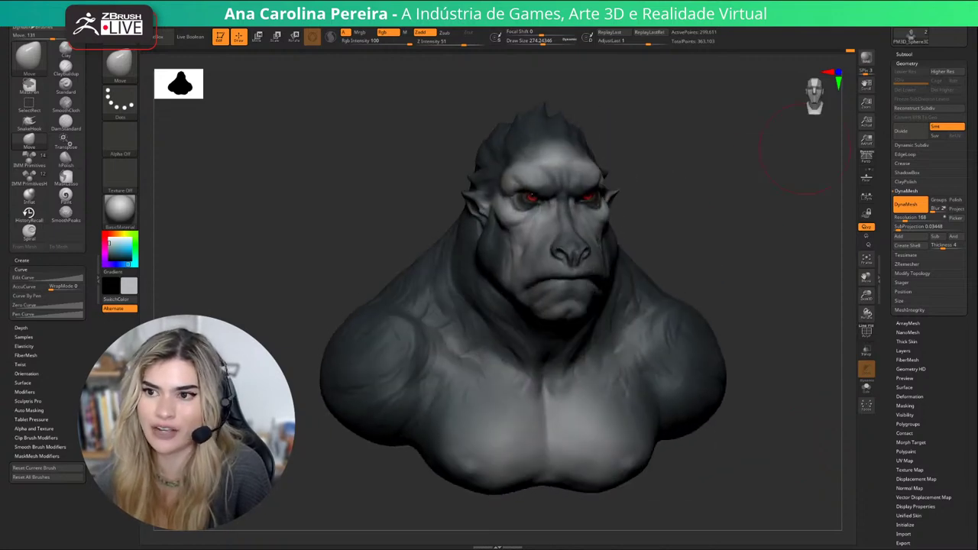
left_click_drag(298, 138, 260, 141)
mouse_move(684, 218)
left_mouse_down()
mouse_move(704, 221)
mouse_move(697, 216)
left_mouse_up()
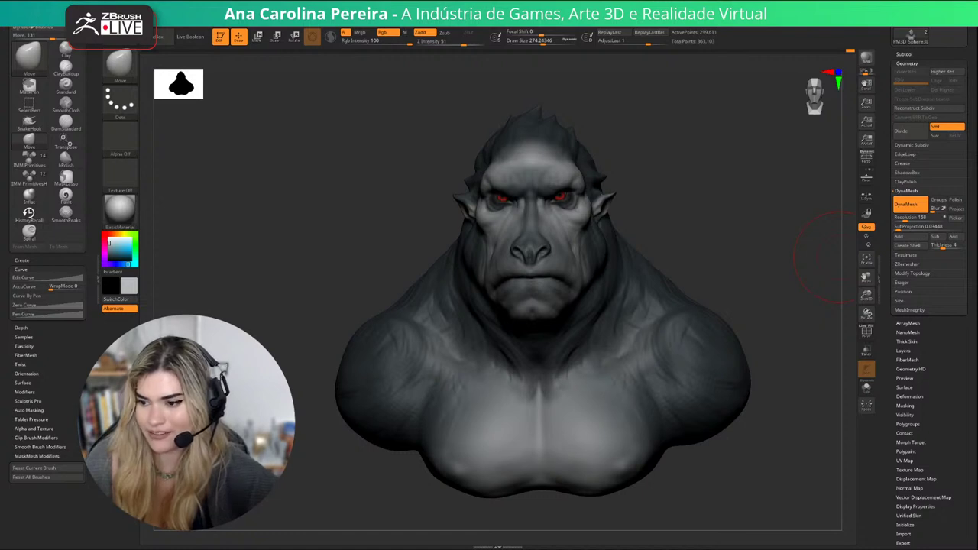
left_click_drag(840, 257, 858, 260)
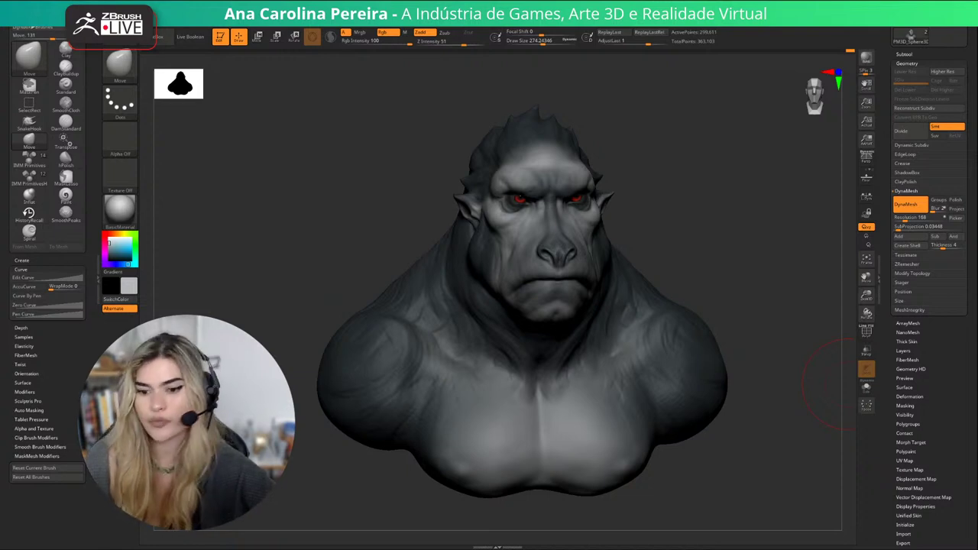
mouse_move(844, 385)
left_mouse_down()
mouse_move(788, 479)
mouse_move(769, 483)
mouse_move(835, 480)
mouse_move(757, 476)
mouse_move(801, 482)
left_mouse_up()
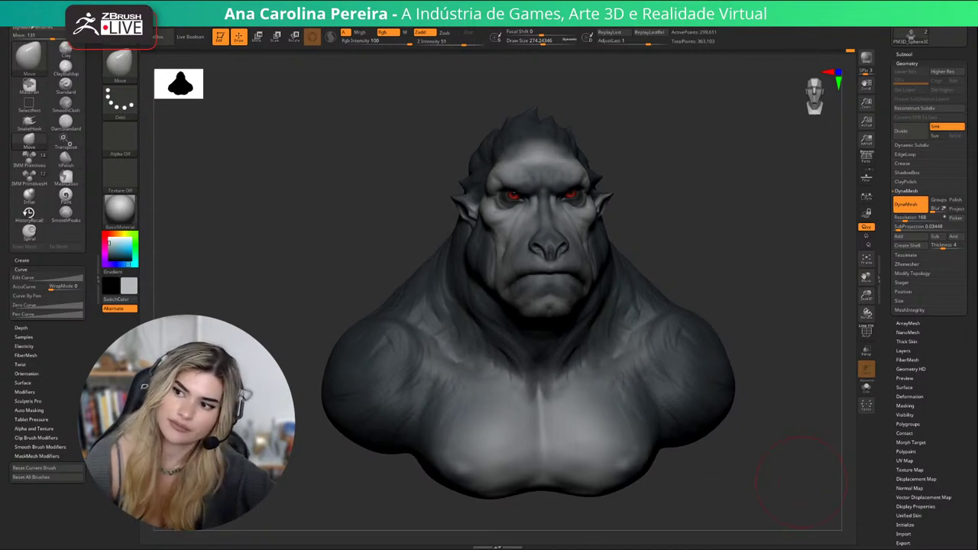
mouse_move(799, 482)
left_mouse_down()
mouse_move(764, 480)
mouse_move(795, 483)
left_mouse_up()
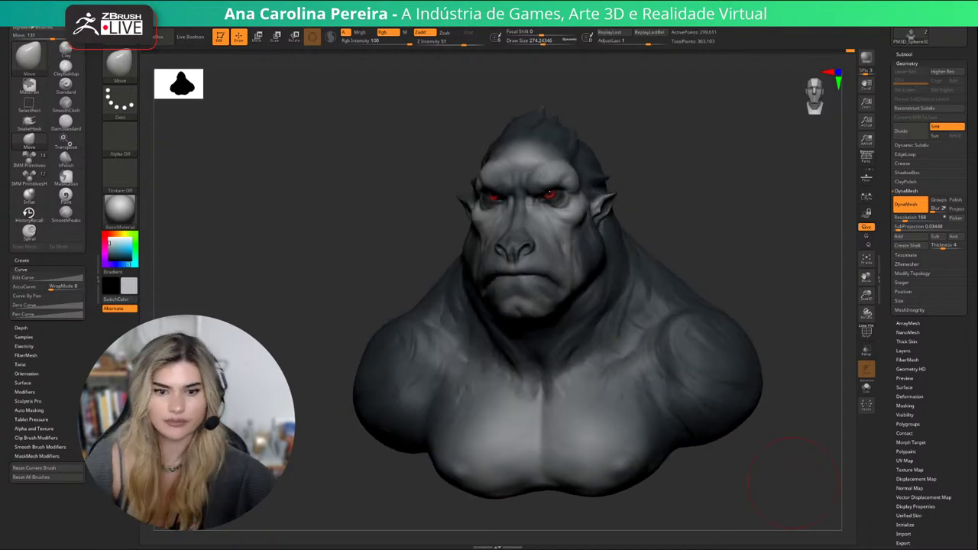
mouse_move(693, 204)
left_mouse_down()
mouse_move(724, 205)
mouse_move(709, 204)
left_mouse_up()
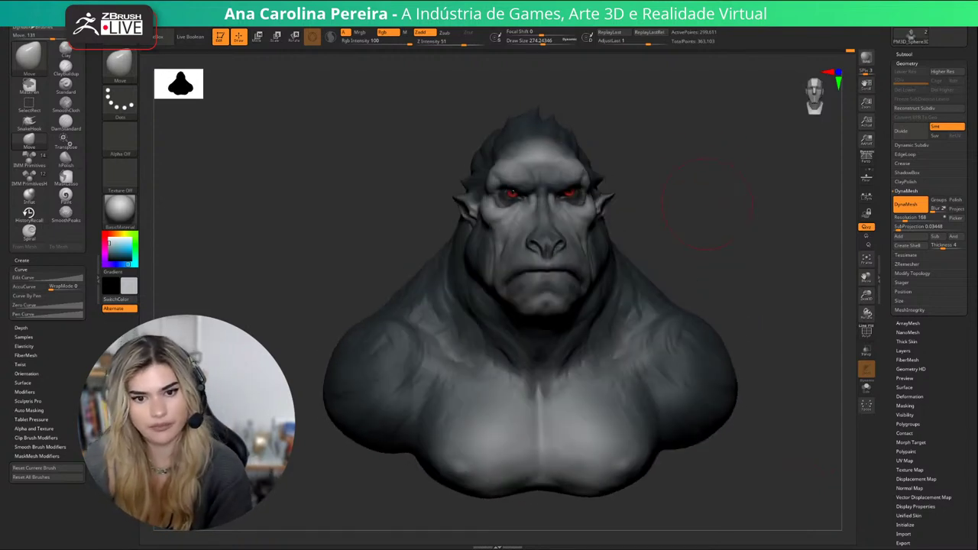
Build up the upper chest below the collarbones with ClayBuildup at a draw size of about 274.
left_click_drag(704, 238, 715, 239)
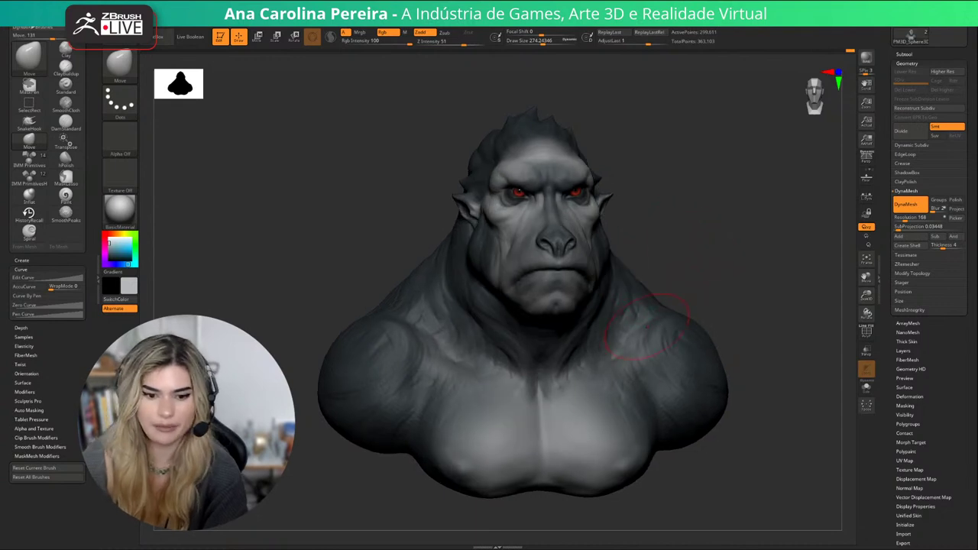
left_click_drag(671, 459, 703, 458)
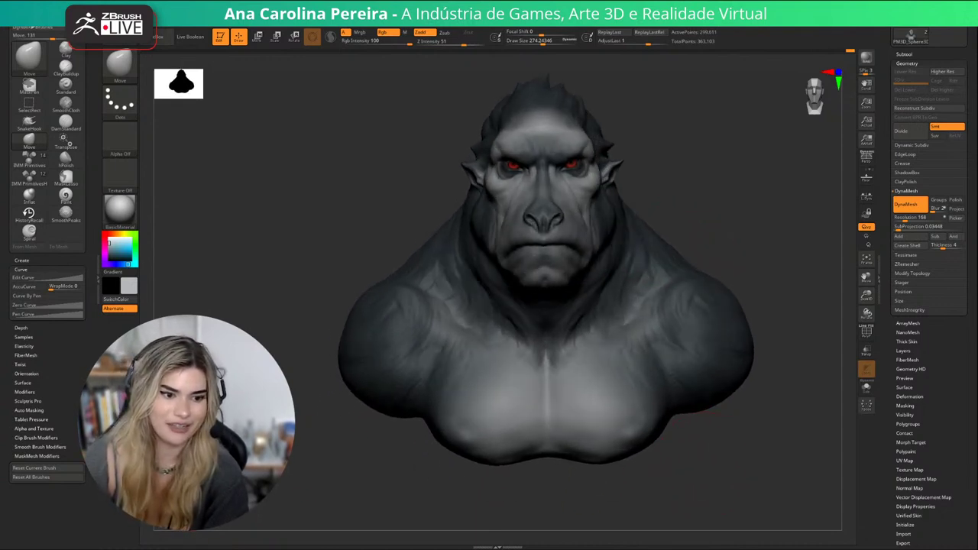
mouse_move(674, 471)
left_mouse_down()
mouse_move(692, 472)
mouse_move(680, 473)
left_mouse_up()
key("b")
left_click(692, 475)
key("b")
key("c")
key("b")
left_click(634, 394)
key("s")
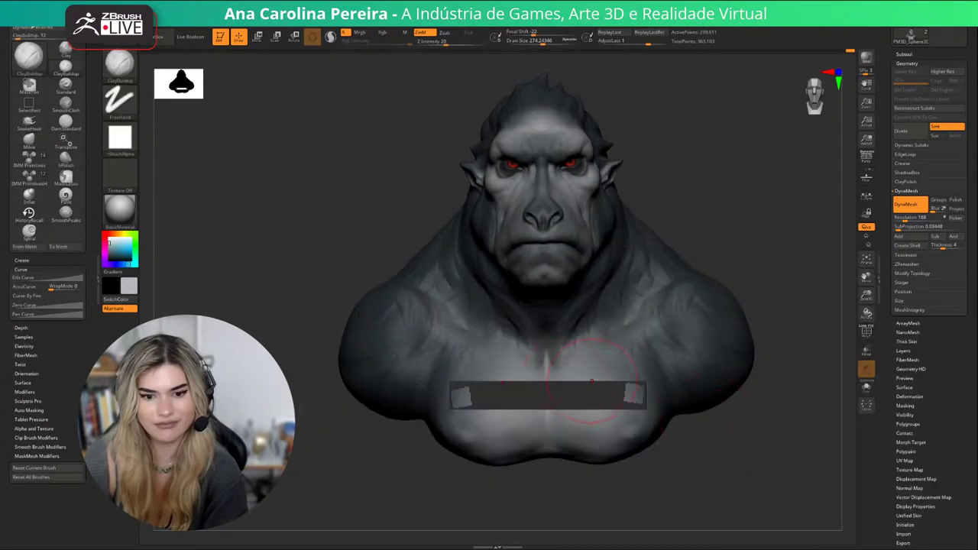
left_click_drag(591, 381, 623, 369)
left_click_drag(688, 441, 678, 439)
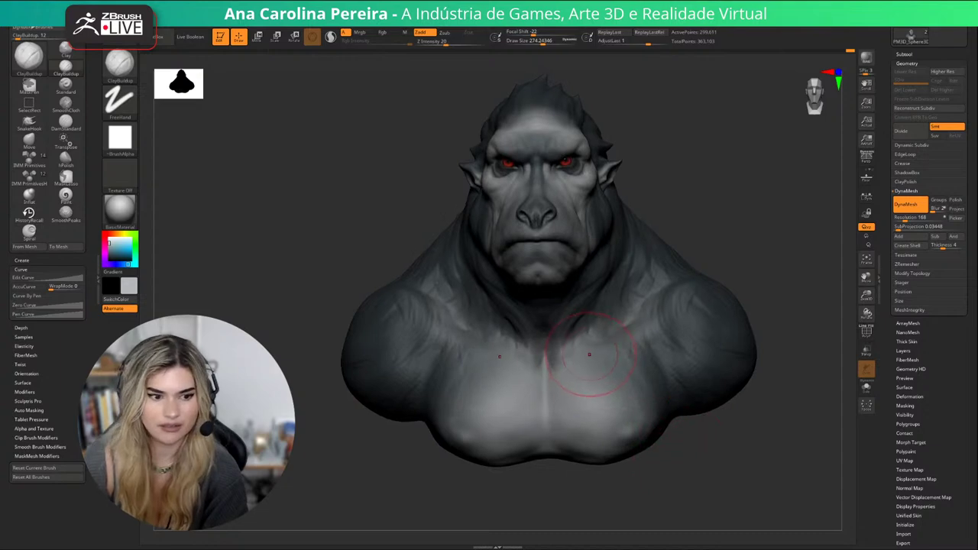
Reshape the collarbone and front shoulder area with the Move brush, raising the draw size to about 422.
key("b")
key("m")
key("v")
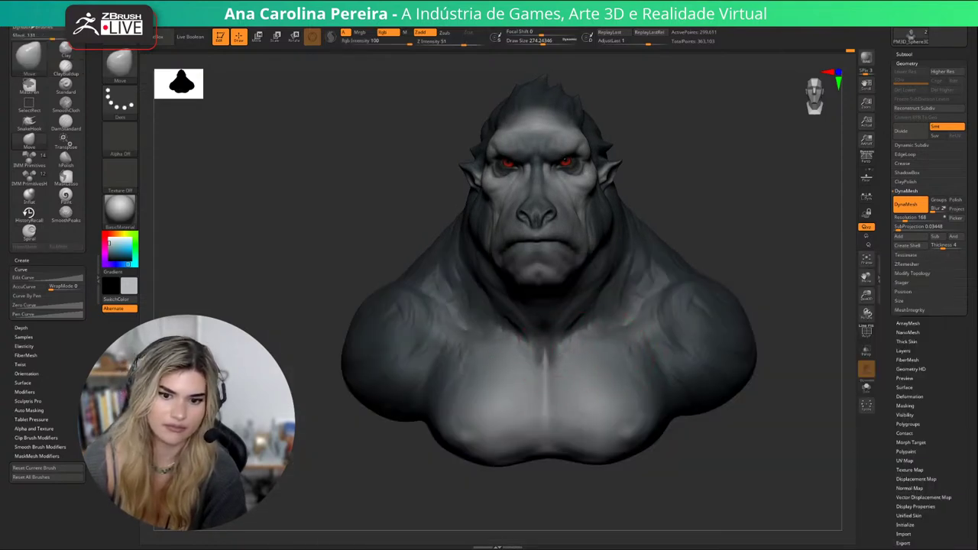
left_click_drag(627, 338, 628, 330)
key("space")
left_click_drag(584, 382, 590, 382)
left_click_drag(639, 333, 633, 327)
key("s")
left_click_drag(678, 296, 681, 295)
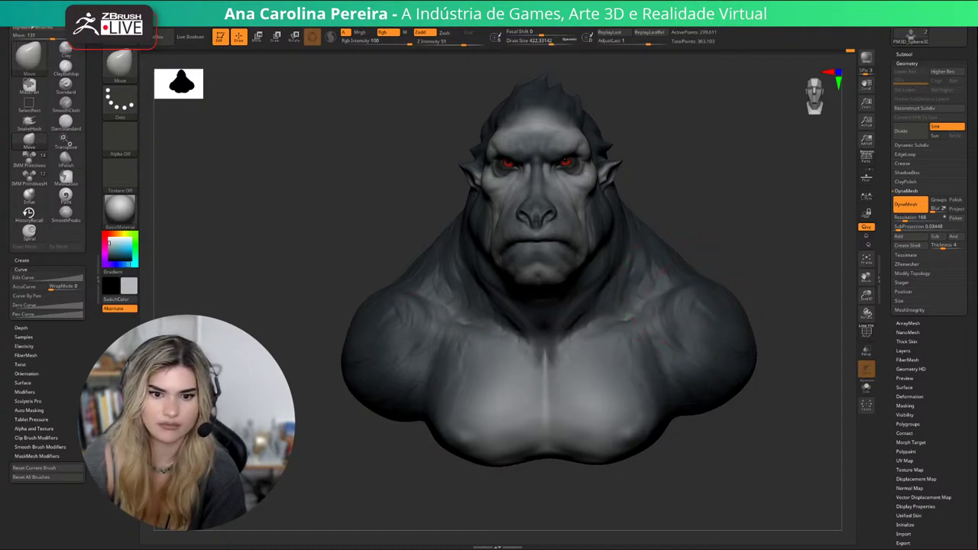
Adjust the lower contour of the pectorals with the Move brush at a focal shift of 18 and draw size of about 422.
mouse_move(677, 481)
left_mouse_down()
mouse_move(740, 469)
mouse_move(698, 441)
mouse_move(695, 464)
left_mouse_up()
key("b")
key("m")
key("v")
left_click(548, 33)
left_click_drag(639, 378, 648, 391)
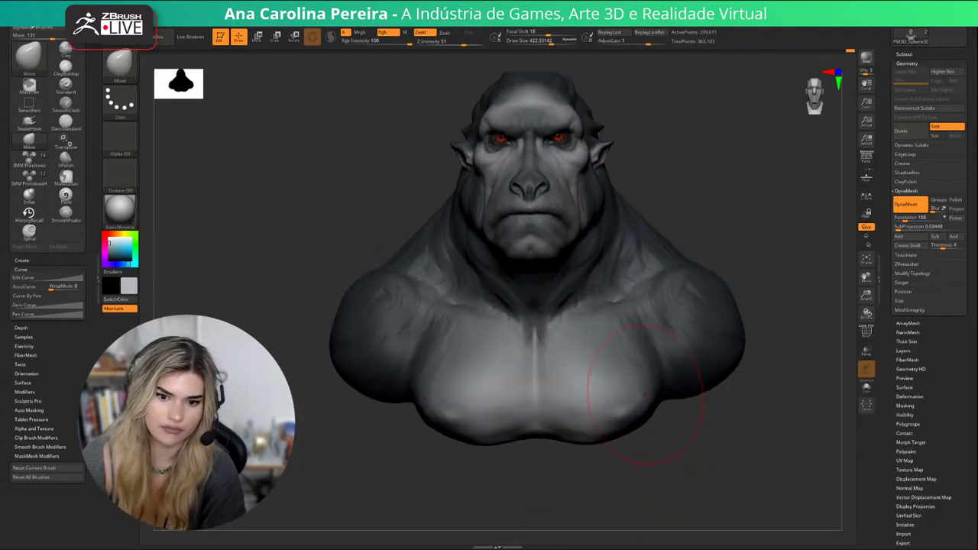
left_click_drag(592, 435, 599, 441)
mouse_move(595, 480)
left_mouse_down()
mouse_move(644, 457)
mouse_move(594, 428)
mouse_move(553, 437)
mouse_move(573, 448)
mouse_move(546, 451)
mouse_move(544, 428)
mouse_move(535, 467)
mouse_move(588, 470)
mouse_move(589, 406)
left_mouse_up()
Add volume along the lower pectorals with ClayBuildup at a draw size of about 268 and smooth the strokes.
key("b")
key("c")
key("b")
key("s")
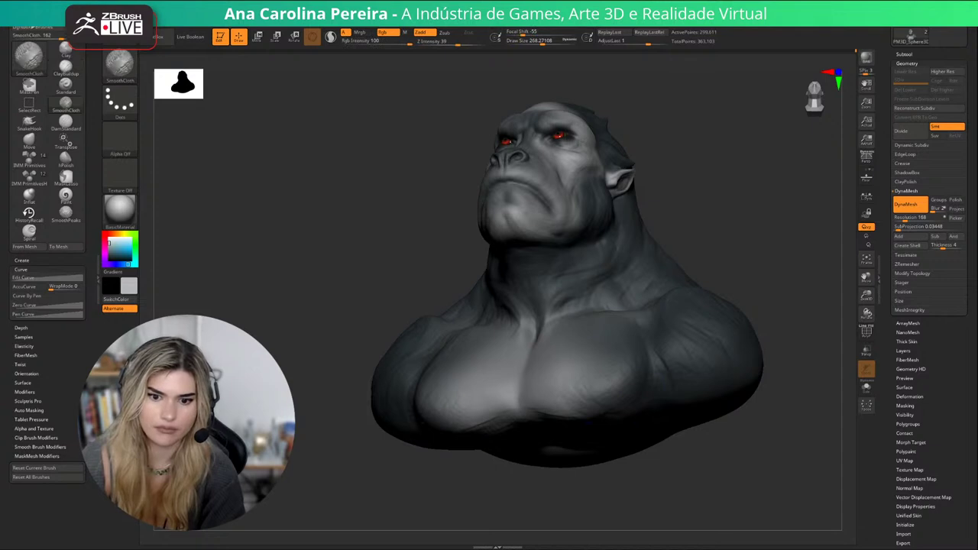
left_click_drag(611, 459, 635, 496, "shift")
left_click_drag(535, 466, 613, 477, "alt")
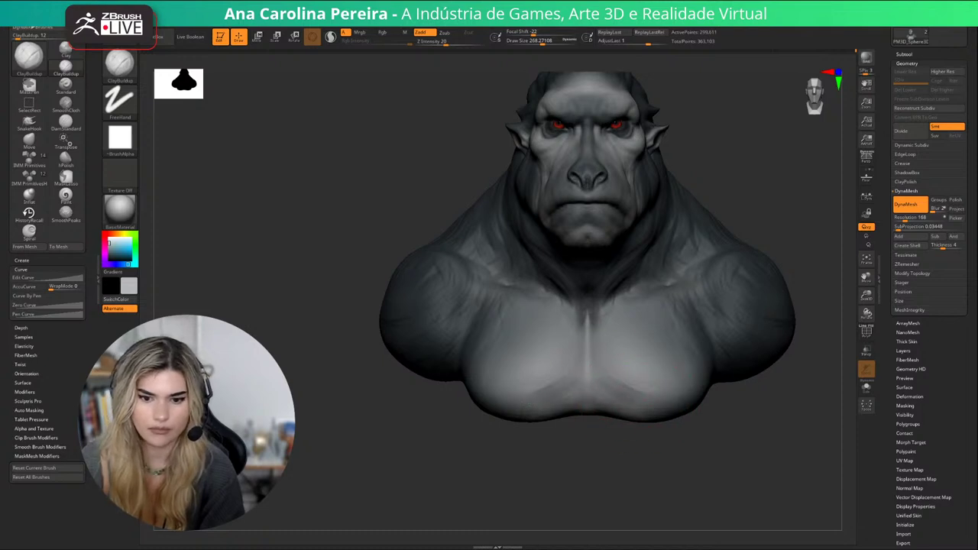
key("shift")
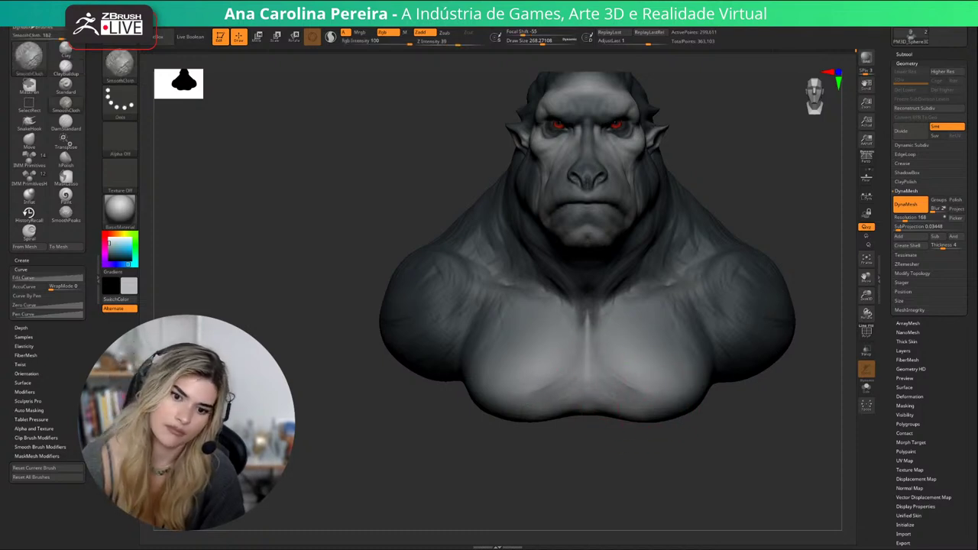
Layer ClayBuildup strokes across the pectorals and blend them by smoothing.
left_click_drag(633, 370, 654, 386)
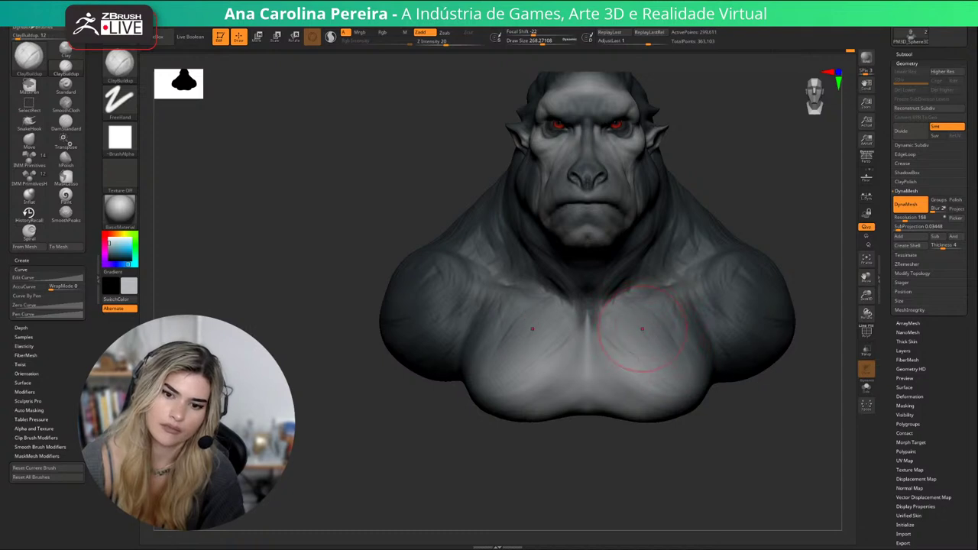
key("shift")
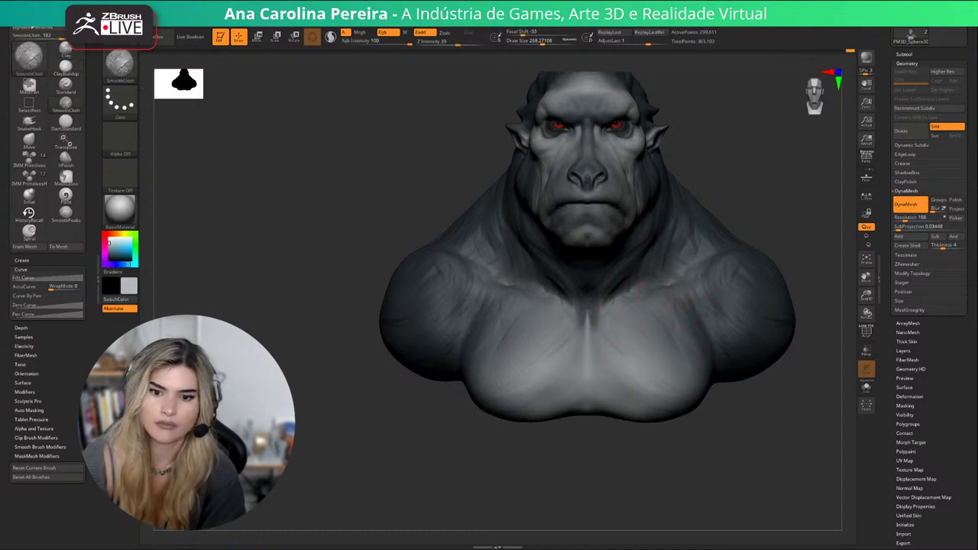
mouse_move(734, 420)
left_mouse_down()
mouse_move(781, 422)
mouse_move(760, 421)
left_mouse_up()
key("shift")
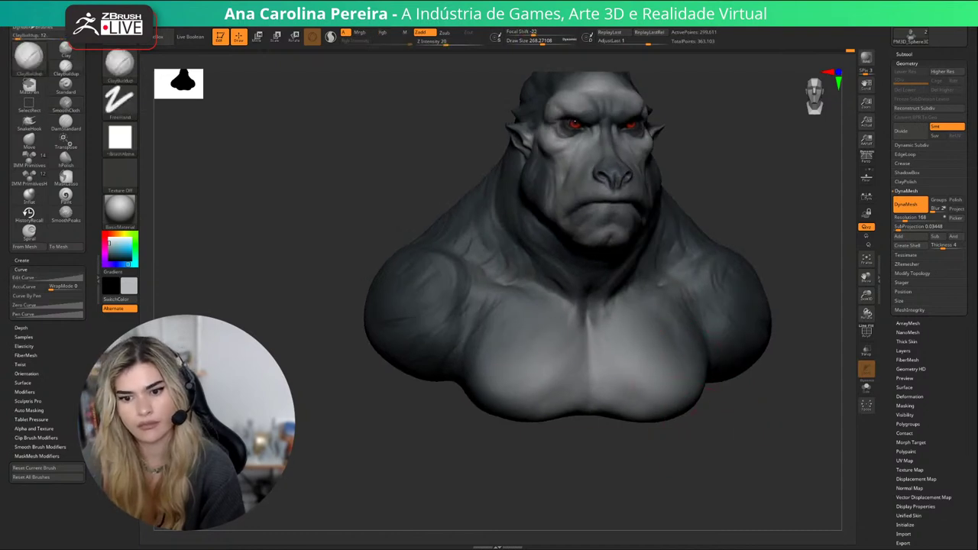
Sculpt the lower sternum between the pectorals with ClayBuildup at a focal shift of -17 and draw size of about 136.
left_click_drag(734, 428, 702, 499, "alt")
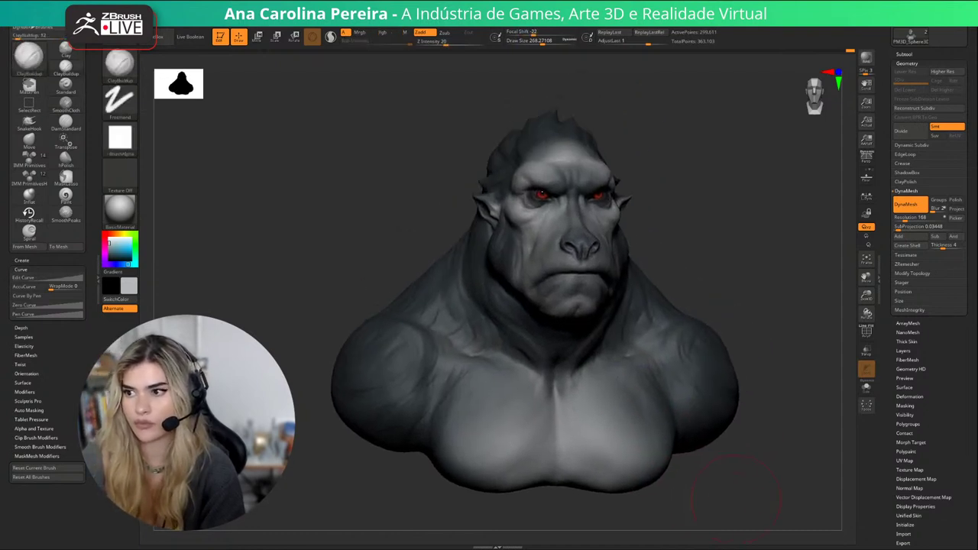
key("space")
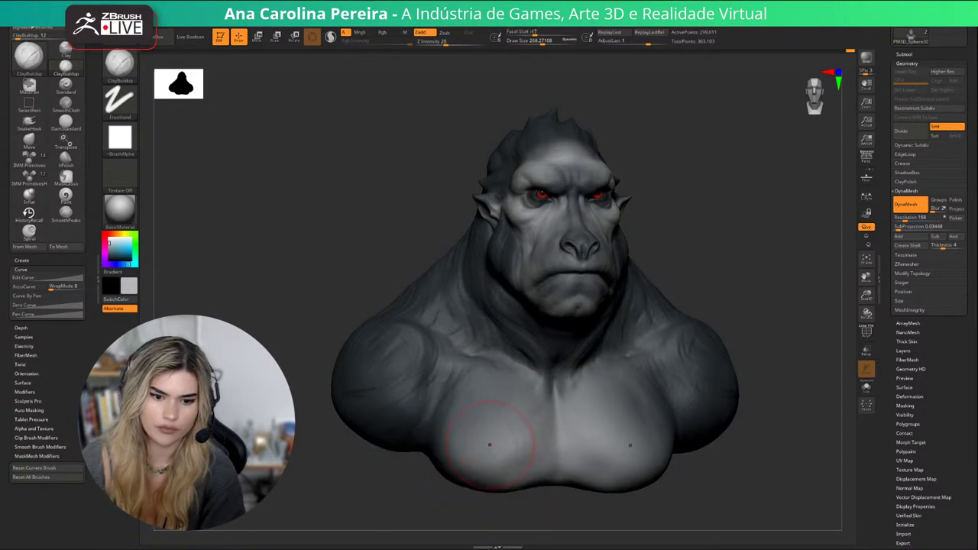
left_click_drag(688, 486, 592, 406)
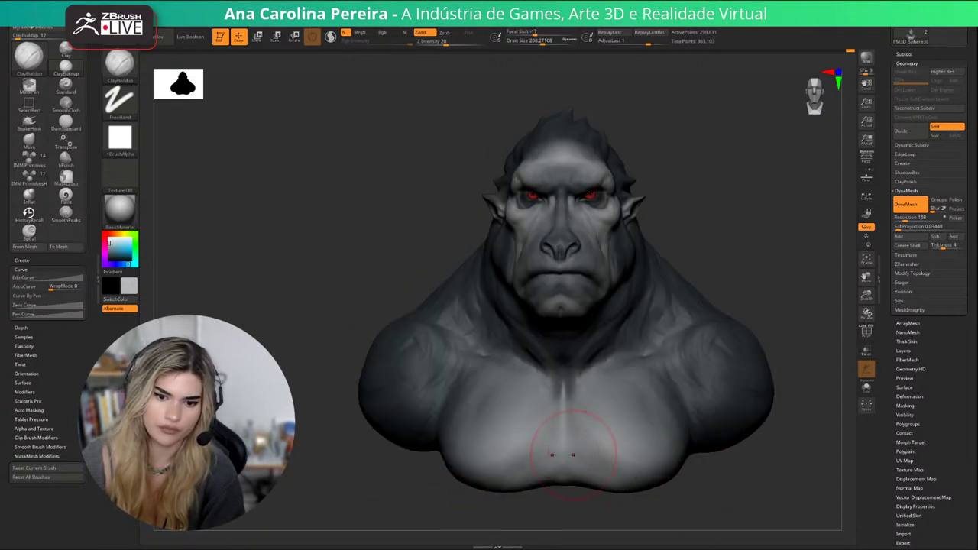
key("shift")
key("space")
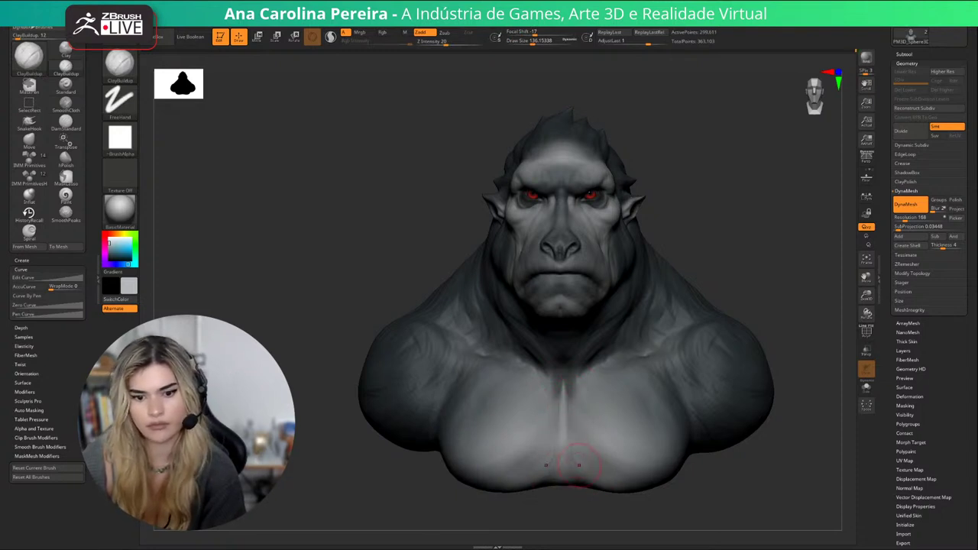
key("shift")
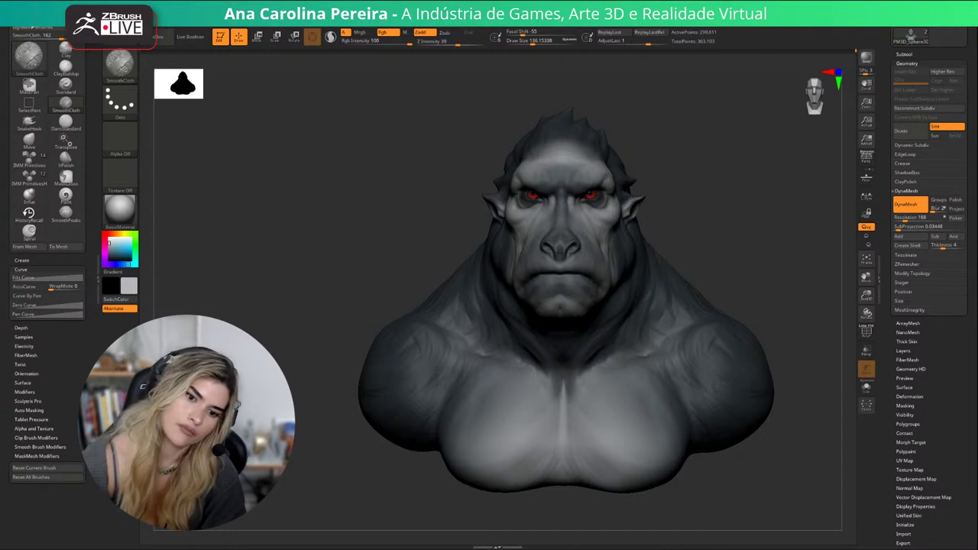
Refine the lower inner pectorals with ClayBuildup at a draw size of about 177 and smooth the transitions.
key("space")
key("space")
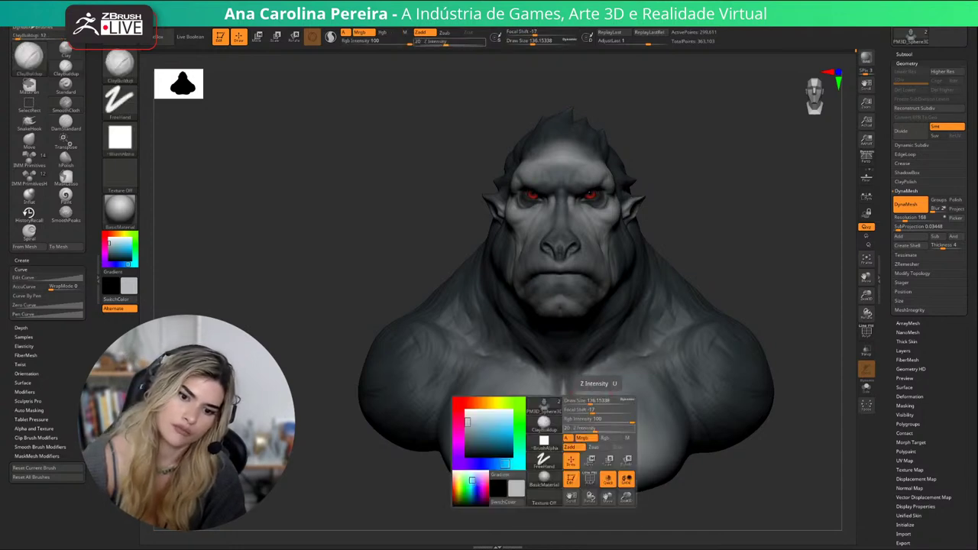
left_click(587, 438)
key("space")
left_click_drag(634, 384, 637, 384)
right_click_drag(634, 383, 631, 352, "alt")
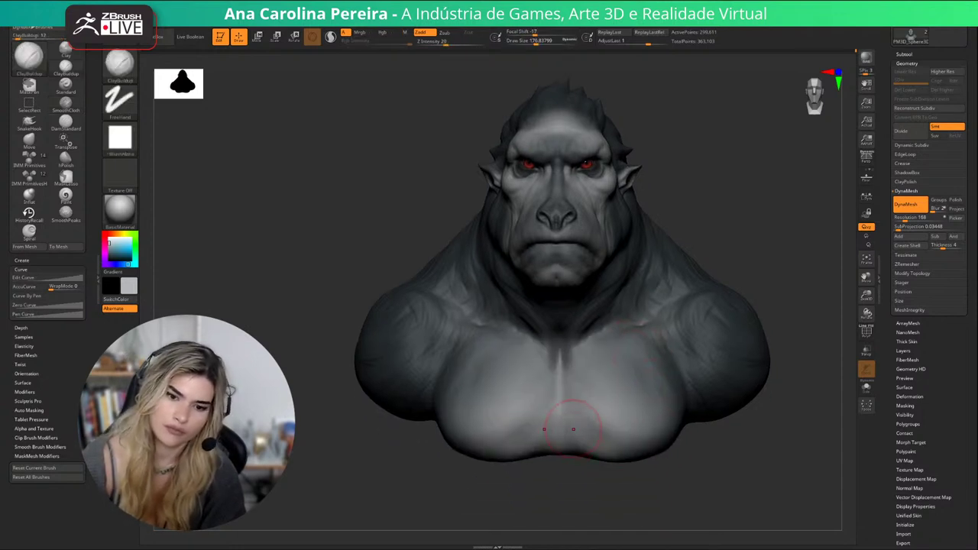
key("shift")
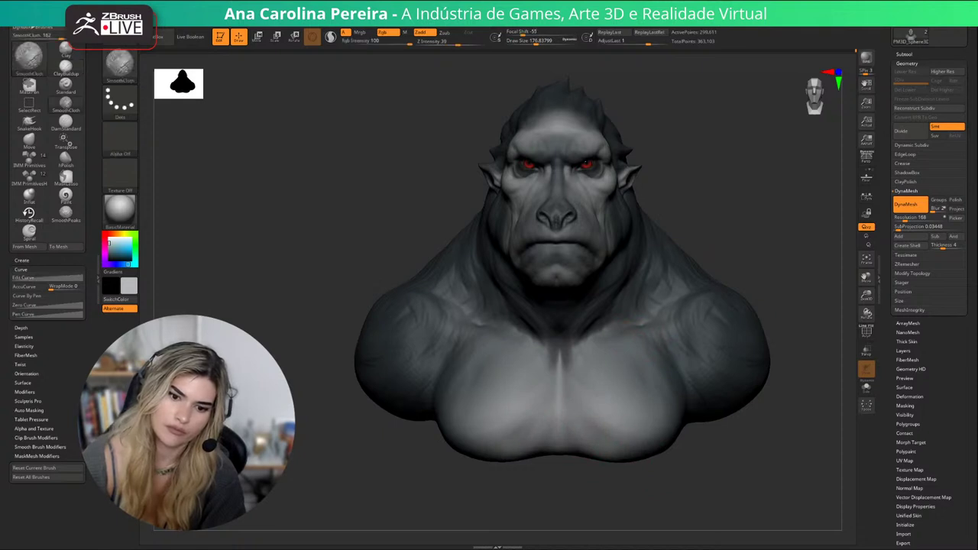
key("shift")
Define the outer pectoral edges near the armpits with ClayBuildup at draw sizes between about 81 and 187.
key("space")
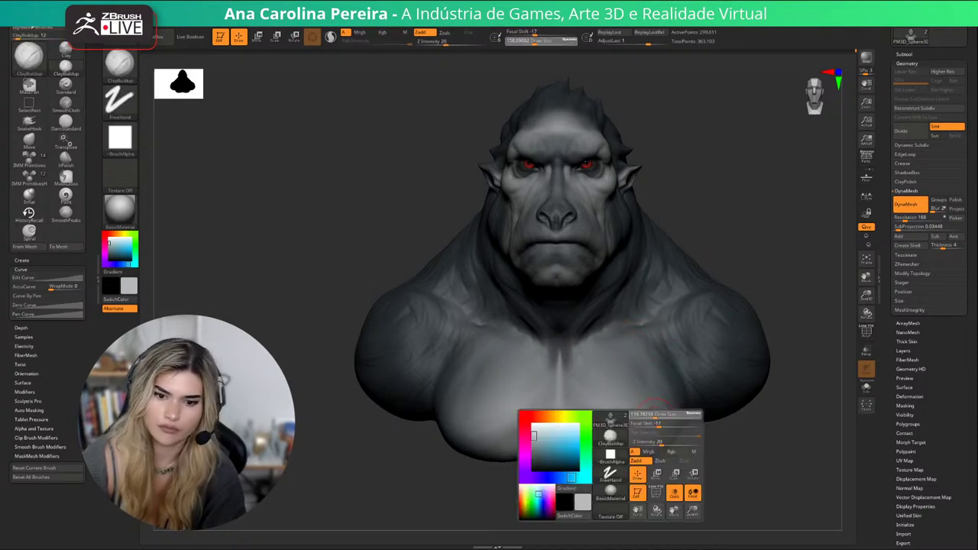
left_click_drag(661, 422, 653, 421)
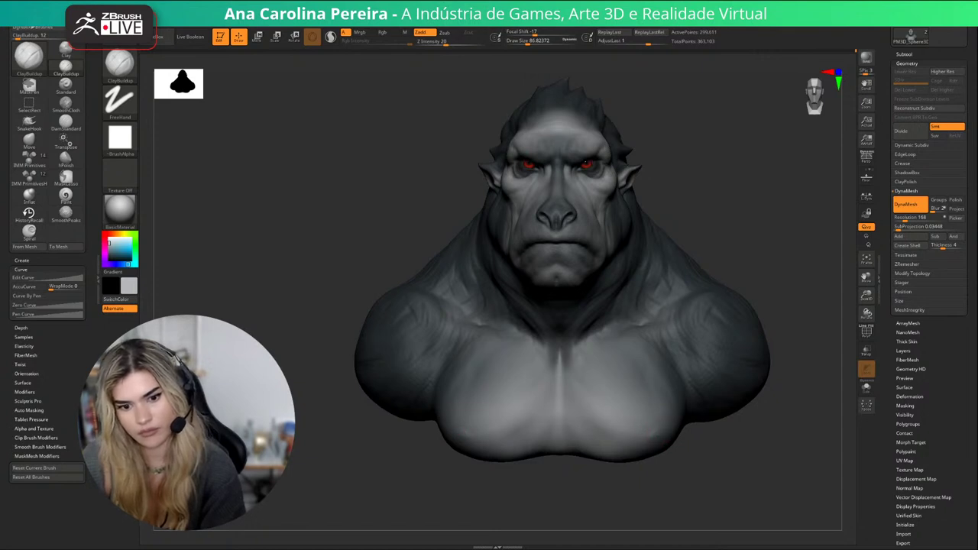
key("shift")
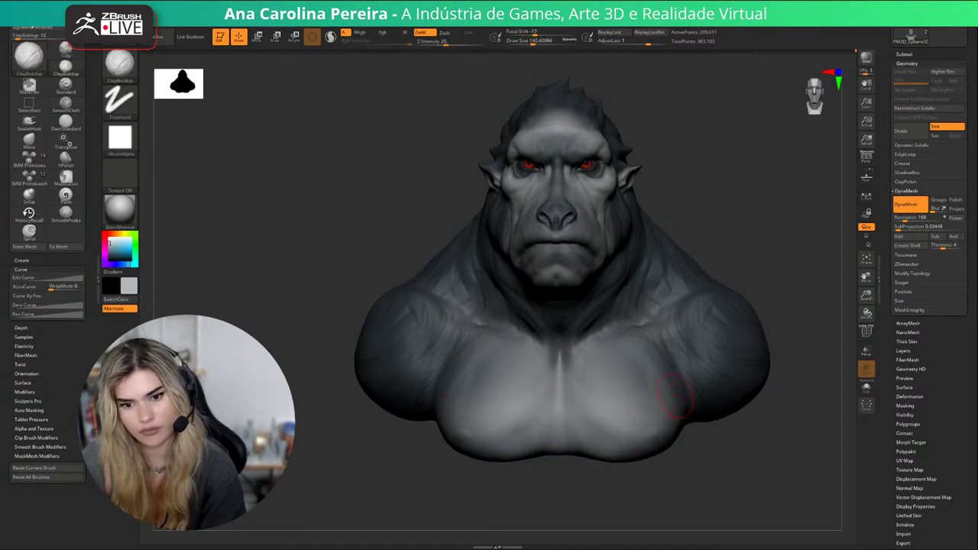
key("shift")
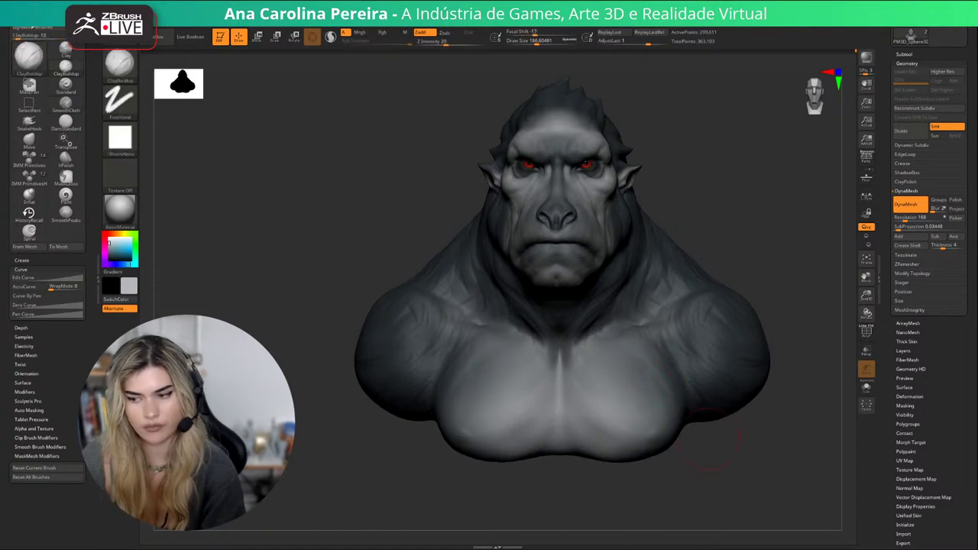
left_click_drag(726, 462, 735, 463)
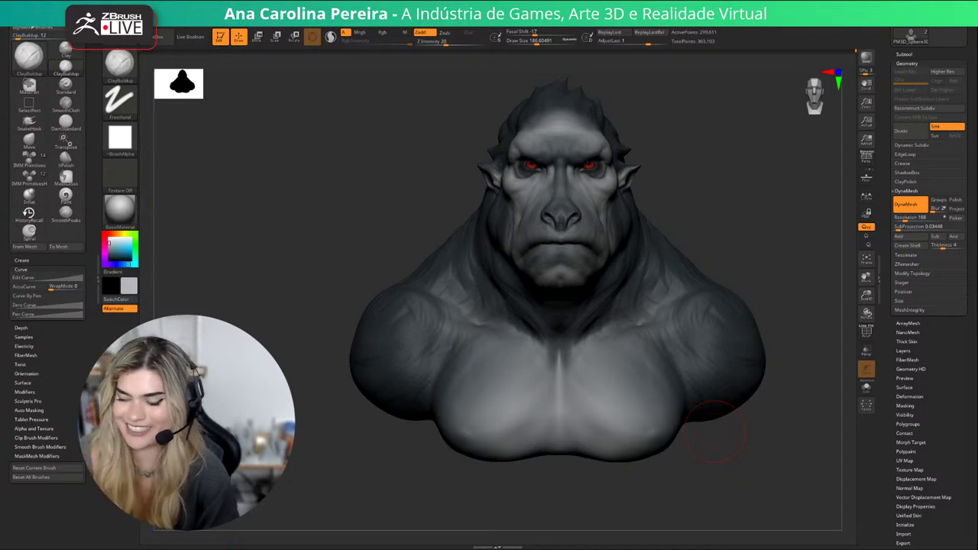
left_click_drag(726, 474, 780, 477)
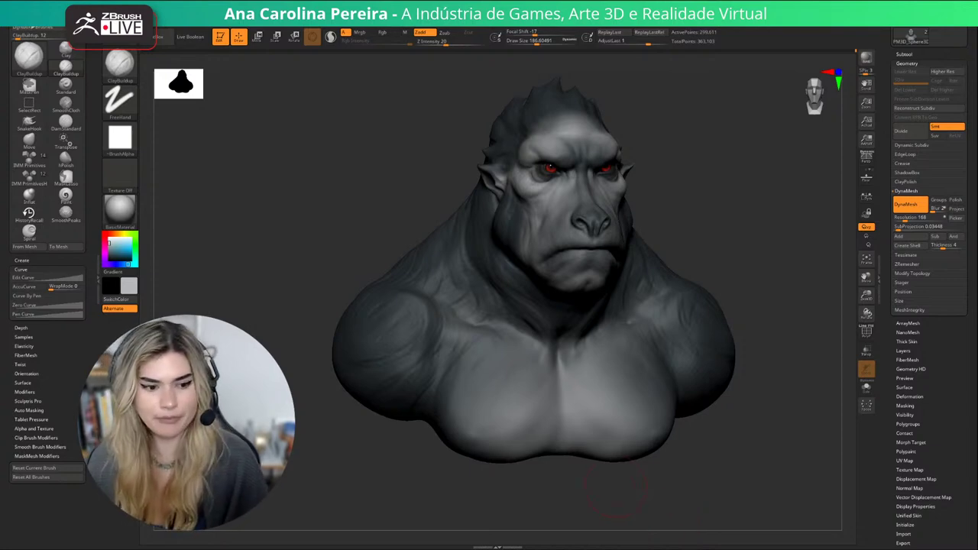
Select DamStandard for detailing the chest and set the draw size to about 318.
mouse_move(615, 485)
left_mouse_down()
mouse_move(584, 474)
mouse_move(595, 469)
left_mouse_up()
key("b")
key("d")
key("s")
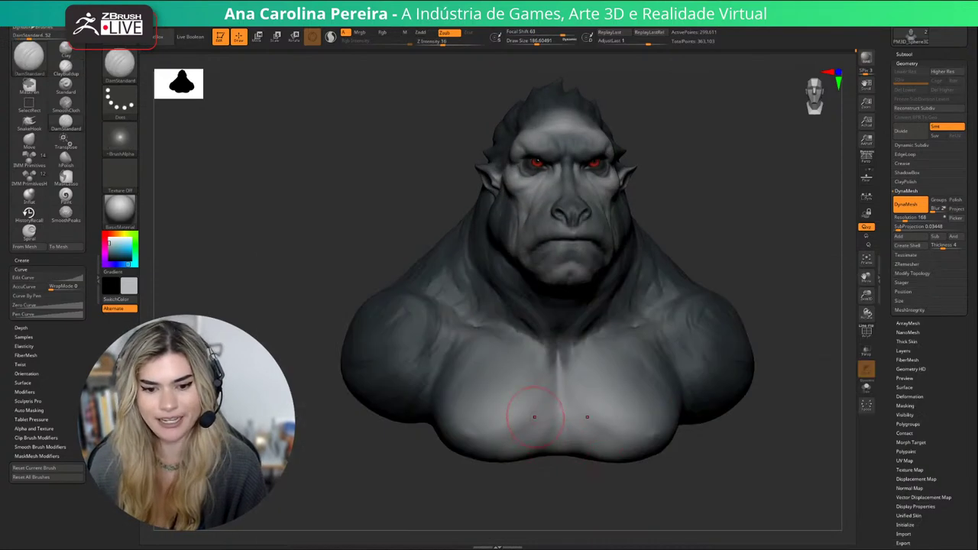
key("space")
left_click_drag(565, 415, 575, 416)
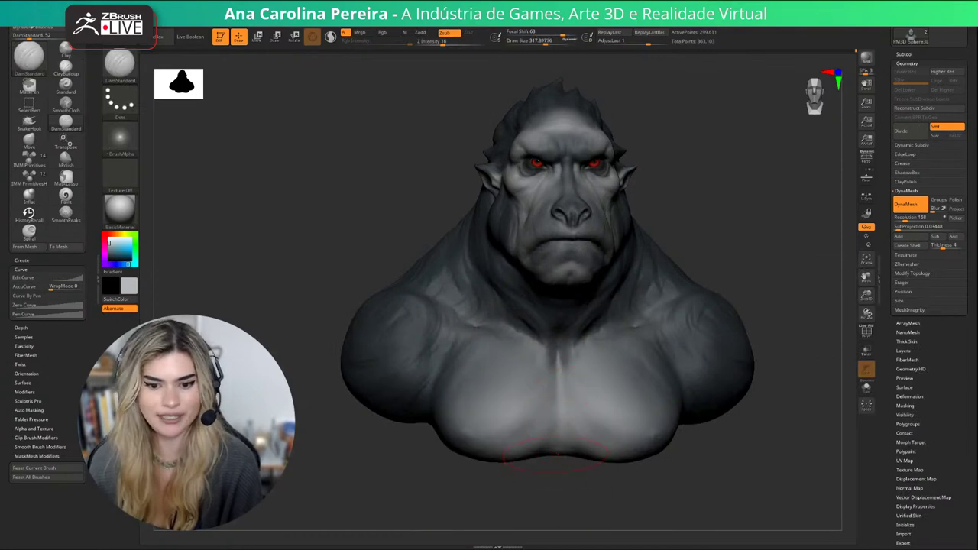
mouse_move(557, 481)
left_mouse_down()
mouse_move(600, 478)
mouse_move(590, 492)
mouse_move(656, 452)
left_mouse_up()
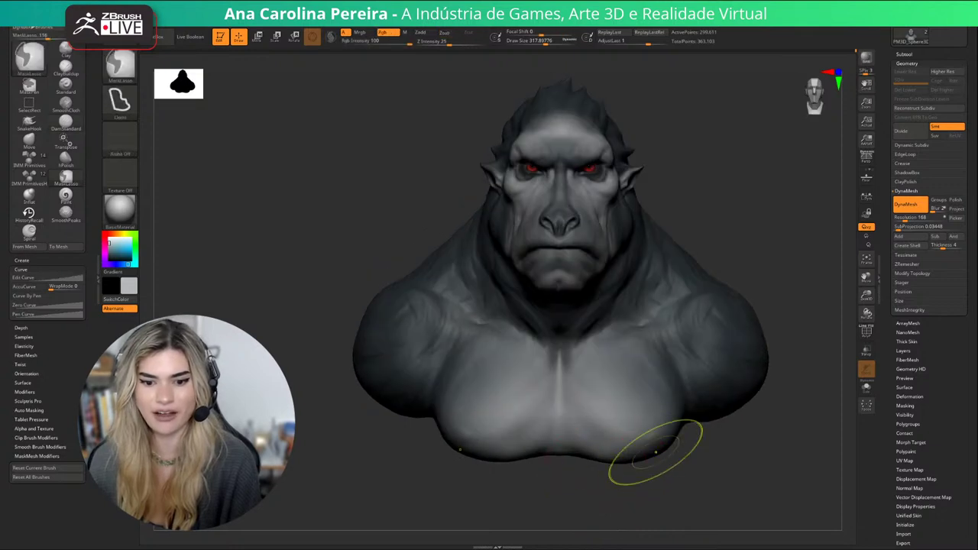
Form small nipples on the lower outer pectorals with DamStandard at a draw size of about 177.
key("space")
left_click_drag(647, 415, 636, 414)
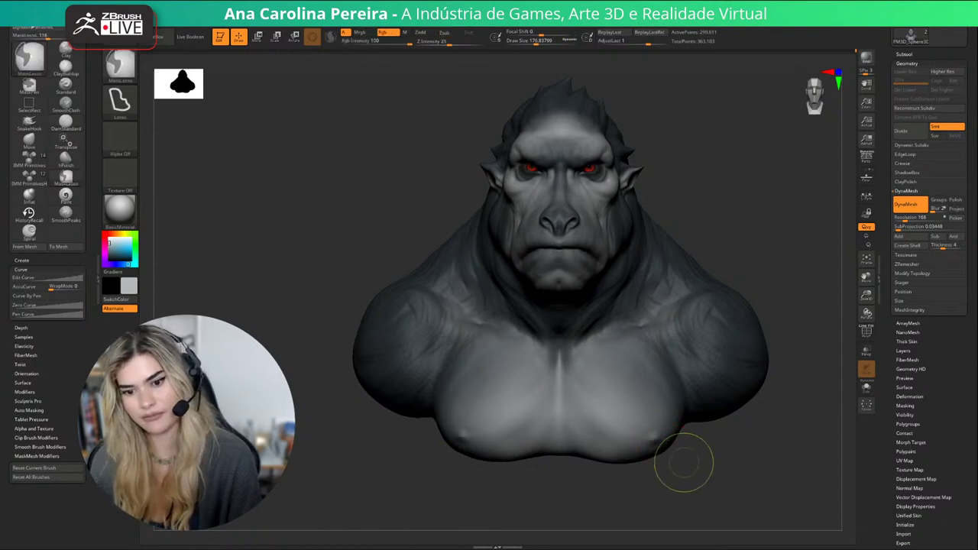
key("ctrl+z")
mouse_move(683, 480)
left_mouse_down()
mouse_move(717, 489)
mouse_move(704, 493)
left_mouse_up()
mouse_move(705, 456)
left_mouse_down("alt")
mouse_move(701, 498)
mouse_move(681, 494)
left_mouse_up("alt")
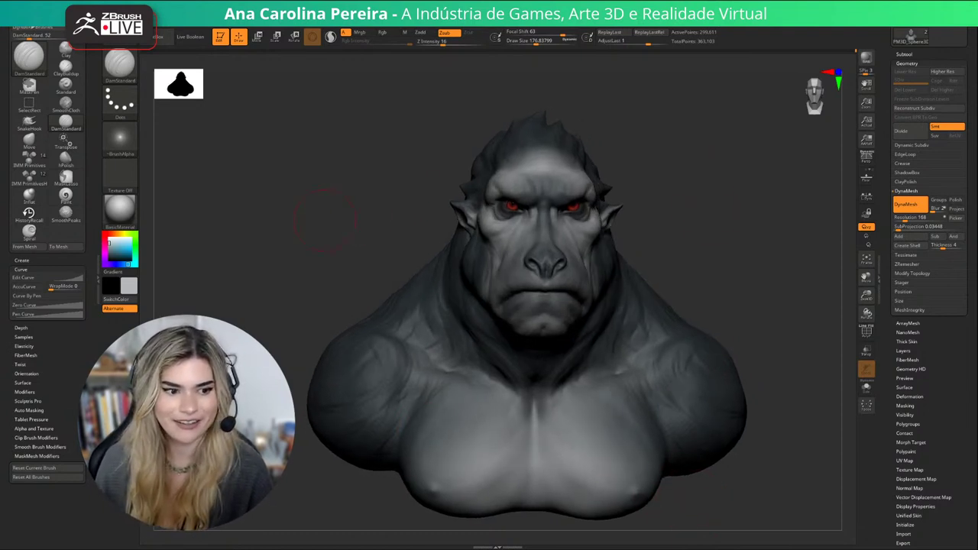
Check the bust from the front and save the project file.
left_click_drag(324, 218, 699, 256)
left_click_drag(661, 187, 578, 260)
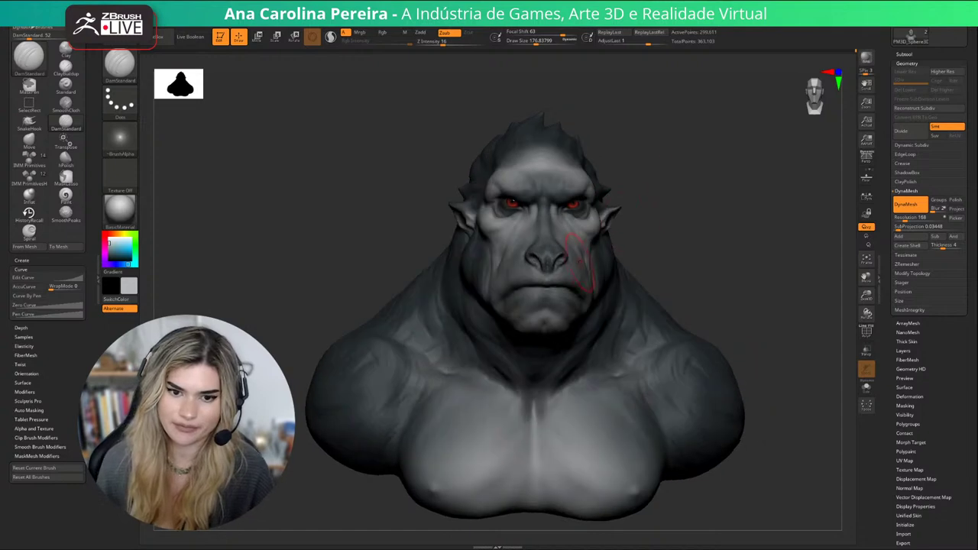
key("ctrl+s")
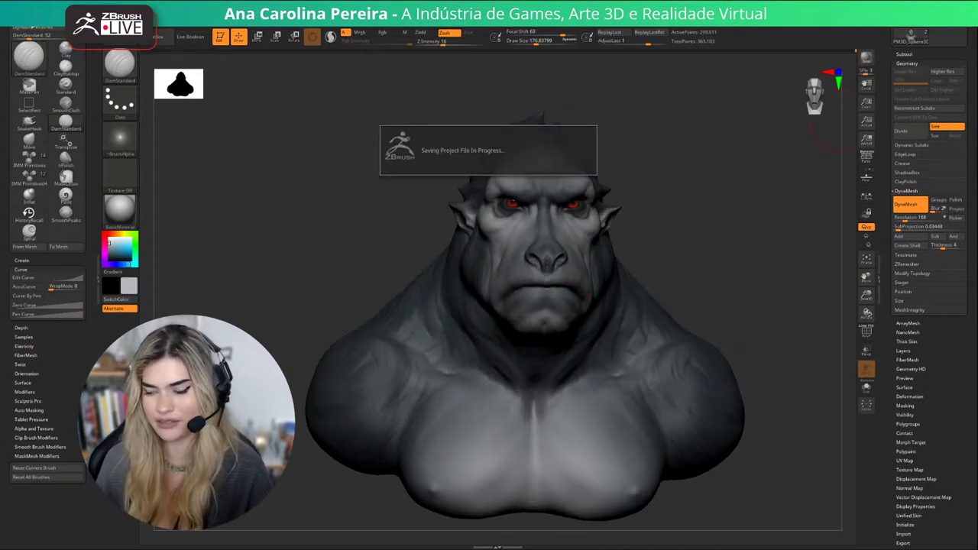
left_click_drag(962, 343, 961, 327)
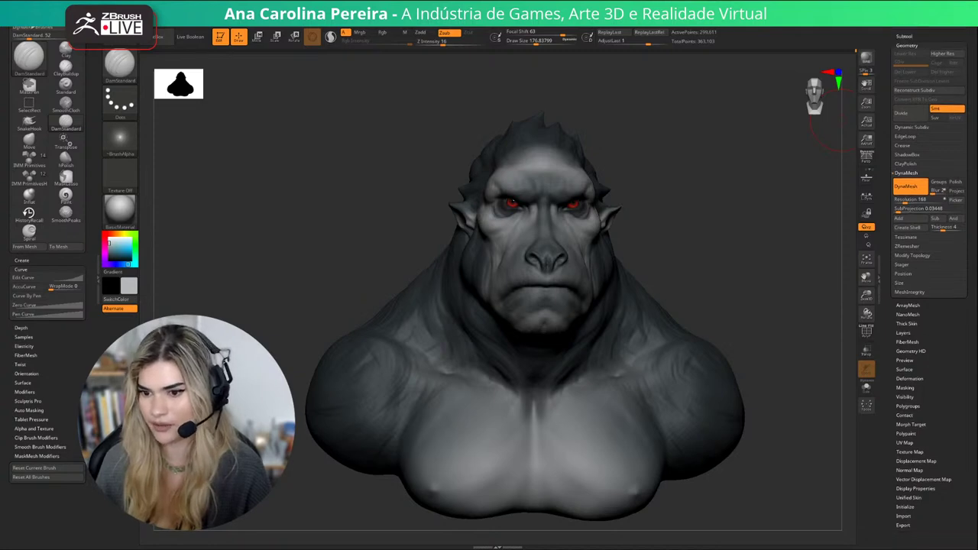
Add a new sculpt layer to the bust and frame the face and neck from the front.
left_click(903, 334)
left_click(902, 191)
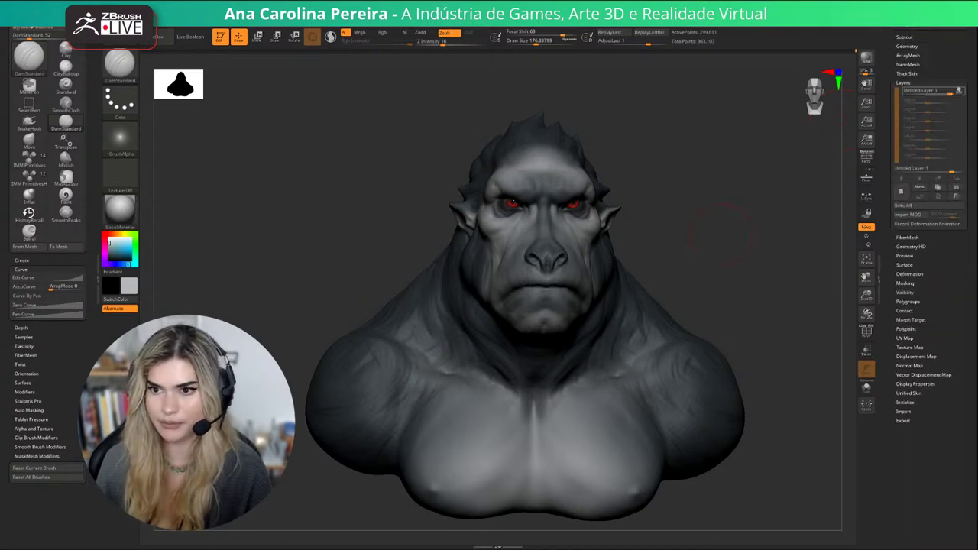
left_click_drag(690, 236, 646, 275)
left_click_drag(733, 218, 735, 249, "alt")
mouse_move(735, 249)
left_mouse_down()
mouse_move(752, 249)
mouse_move(711, 263)
mouse_move(695, 229)
left_mouse_up()
Set DamStandard to a draw size of about 104 and a focal shift of 74.
key("s")
left_click_drag(490, 298, 481, 298)
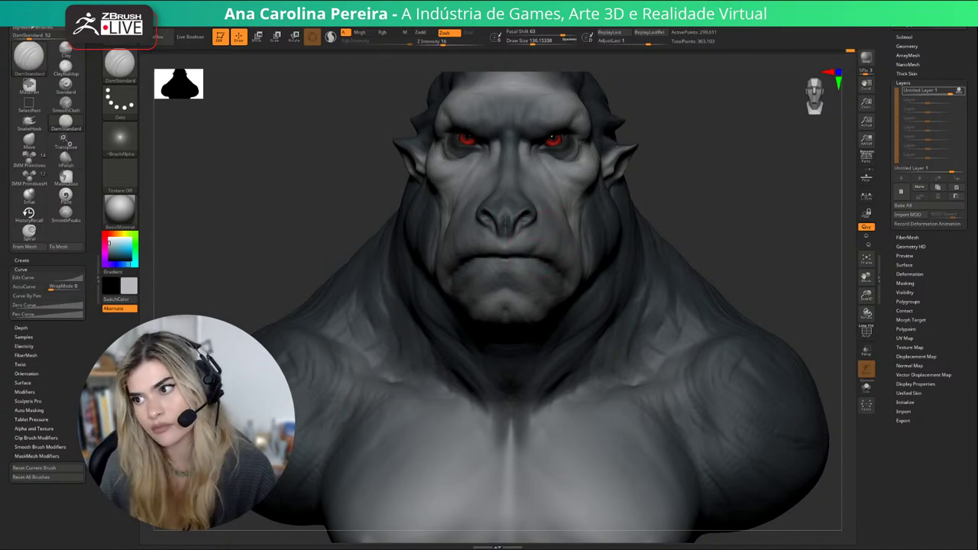
key("space")
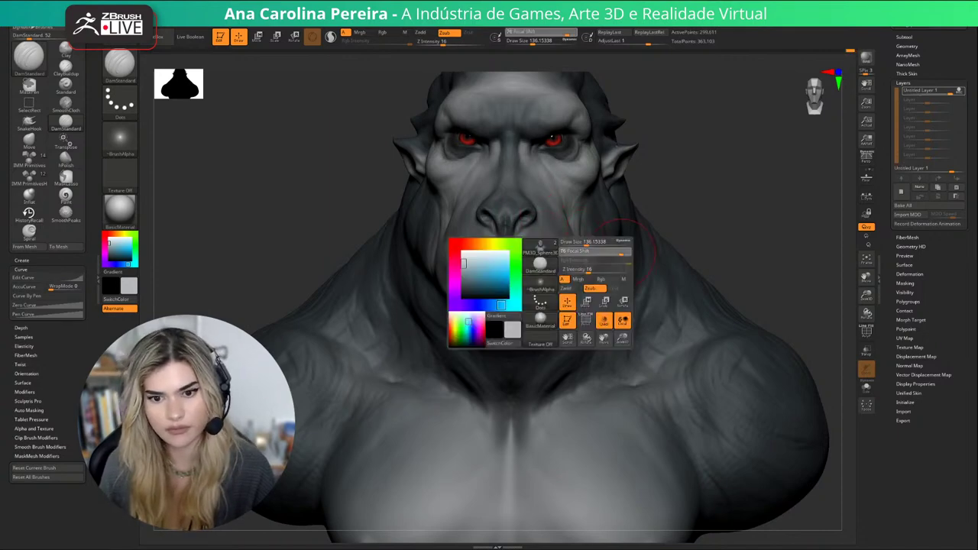
left_click_drag(622, 254, 620, 253)
key("space")
left_click_drag(655, 223, 674, 215)
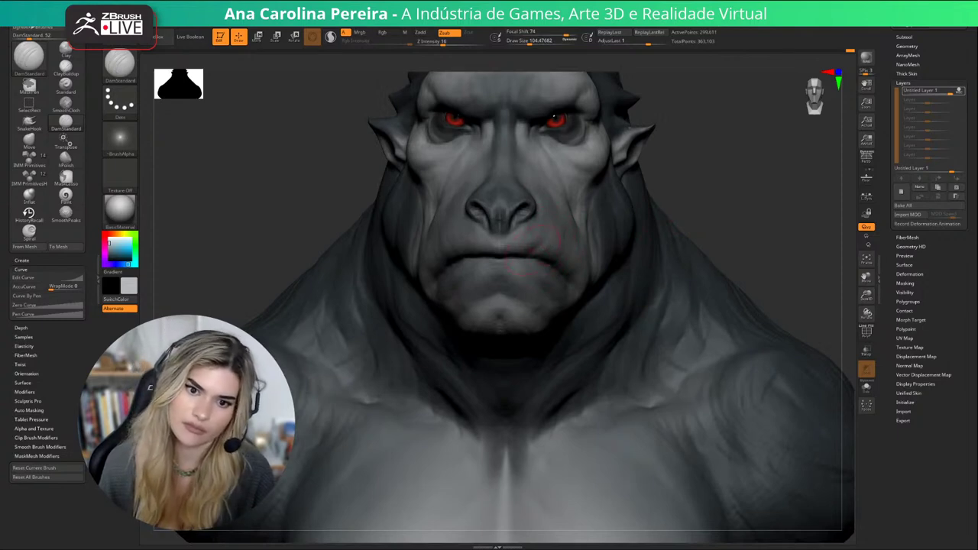
Define the mouth line and deepen the drooping mouth corners with DamStandard at a draw size of about 104.
left_click_drag(686, 160, 537, 245)
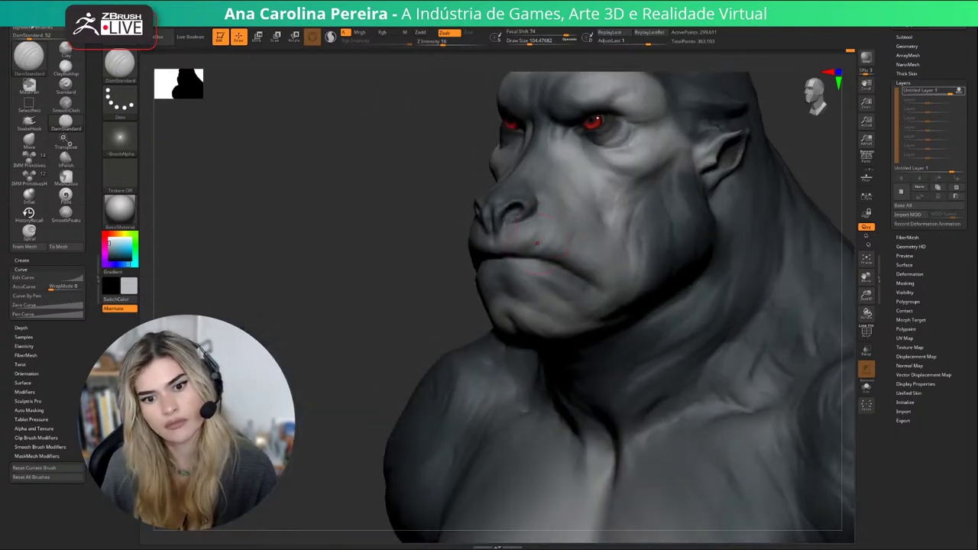
right_click_drag(527, 246, 520, 239)
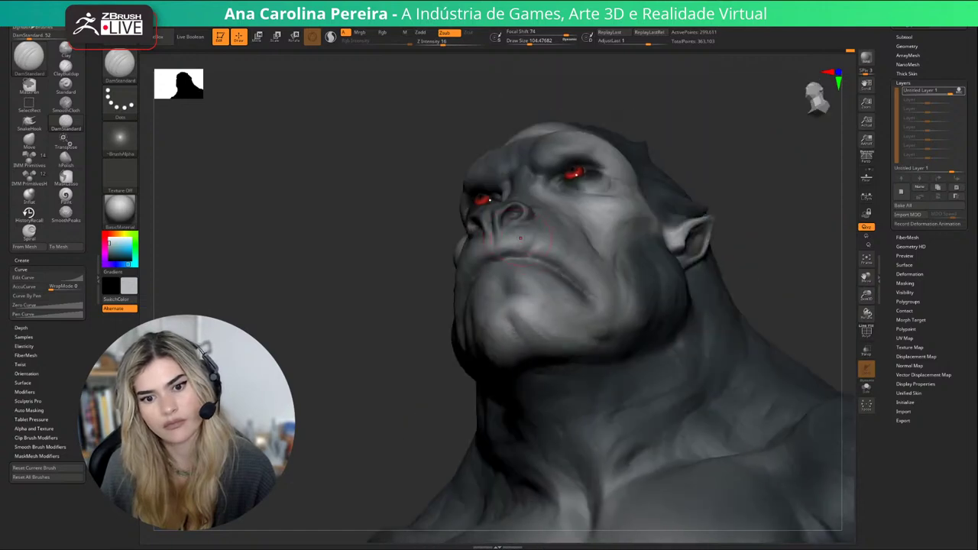
mouse_move(672, 99)
left_mouse_down()
mouse_move(772, 149)
mouse_move(787, 176)
mouse_move(787, 252)
left_mouse_up()
key("f")
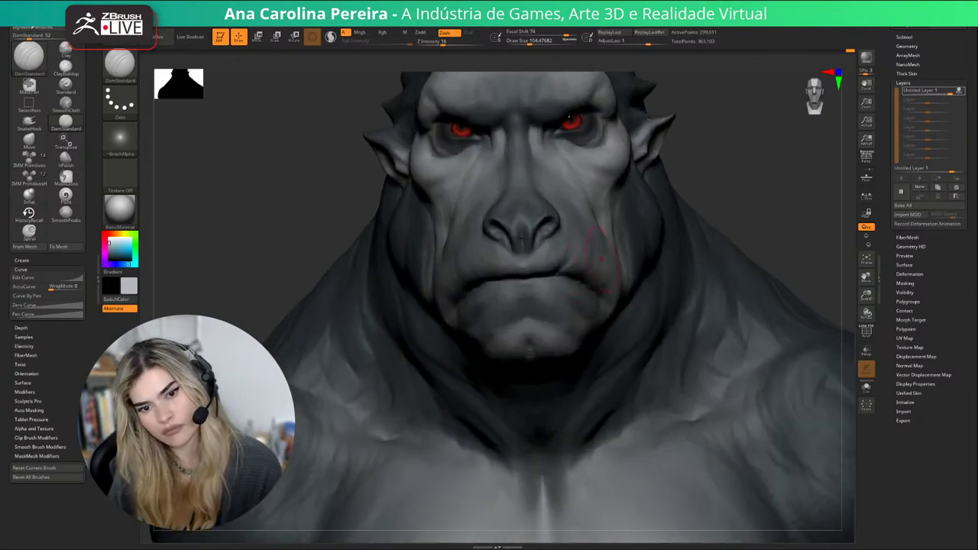
left_click_drag(781, 200, 673, 211)
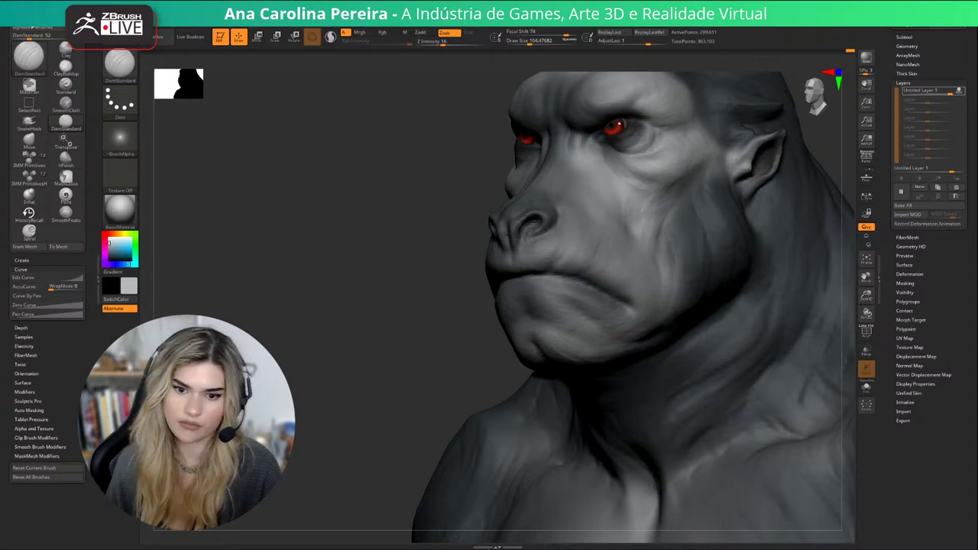
left_click_drag(688, 218, 801, 222)
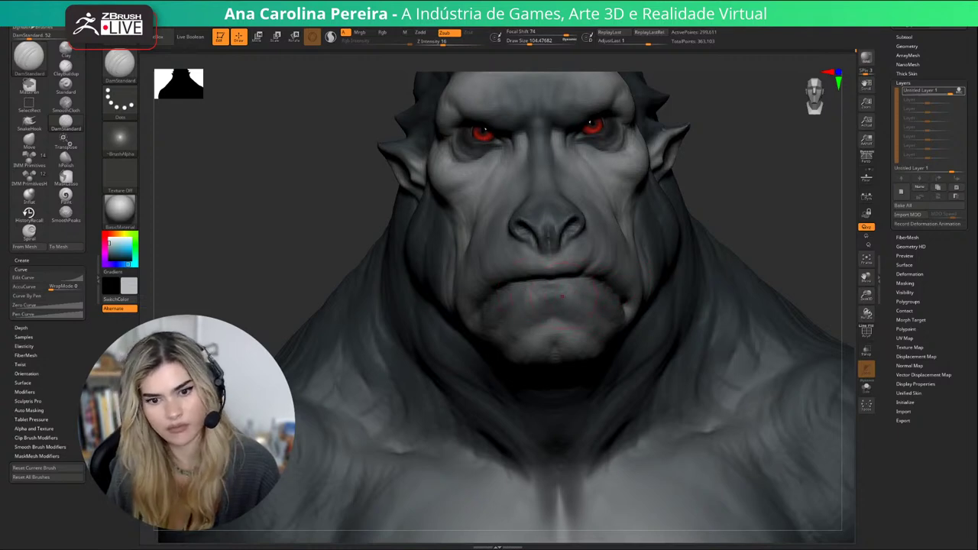
Refine the creases beside the mouth corners and around the chin with DamStandard, working from both sides of the face.
right_click_drag(602, 292, 558, 264)
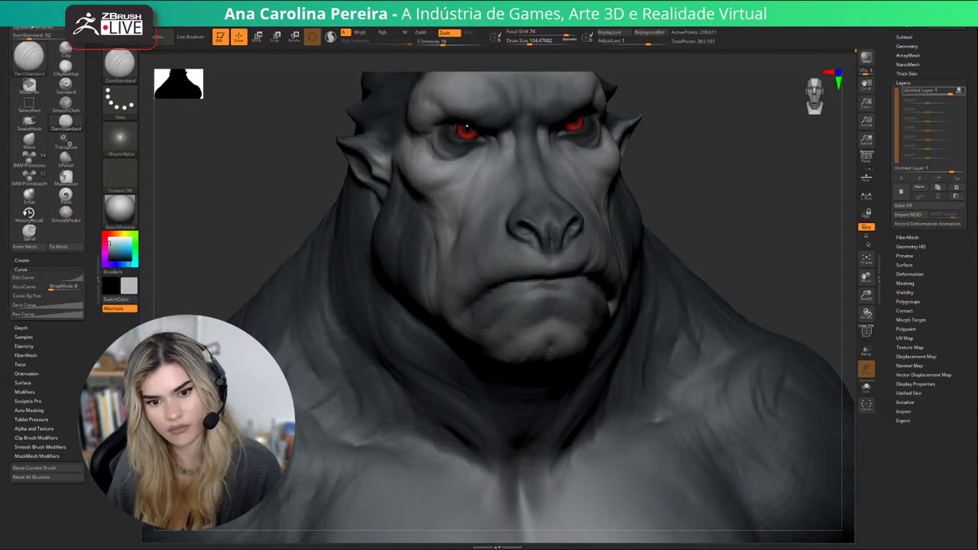
right_click_drag(467, 125, 745, 187)
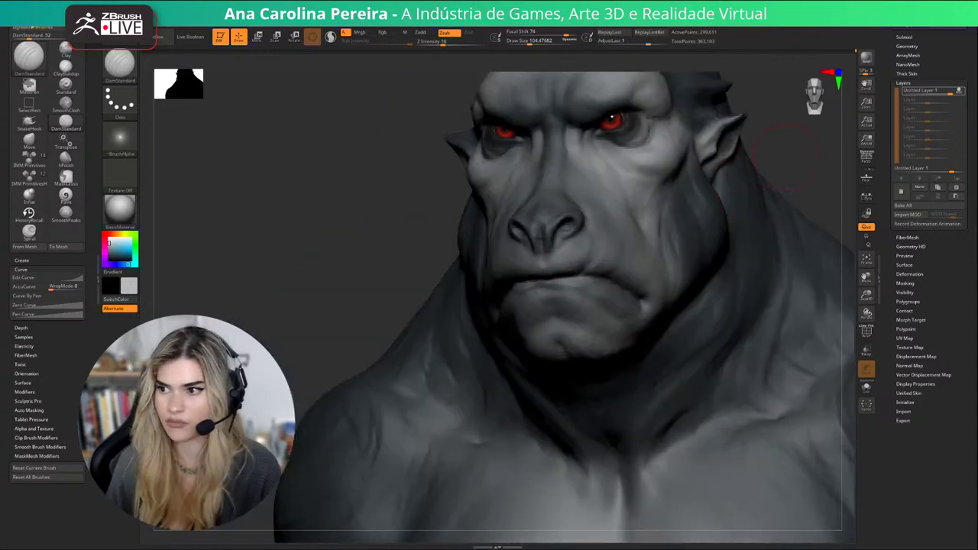
mouse_move(787, 157)
right_mouse_down()
mouse_move(811, 159)
mouse_move(788, 128)
mouse_move(743, 140)
mouse_move(743, 177)
mouse_move(771, 175)
mouse_move(764, 216)
mouse_move(774, 214)
right_mouse_up()
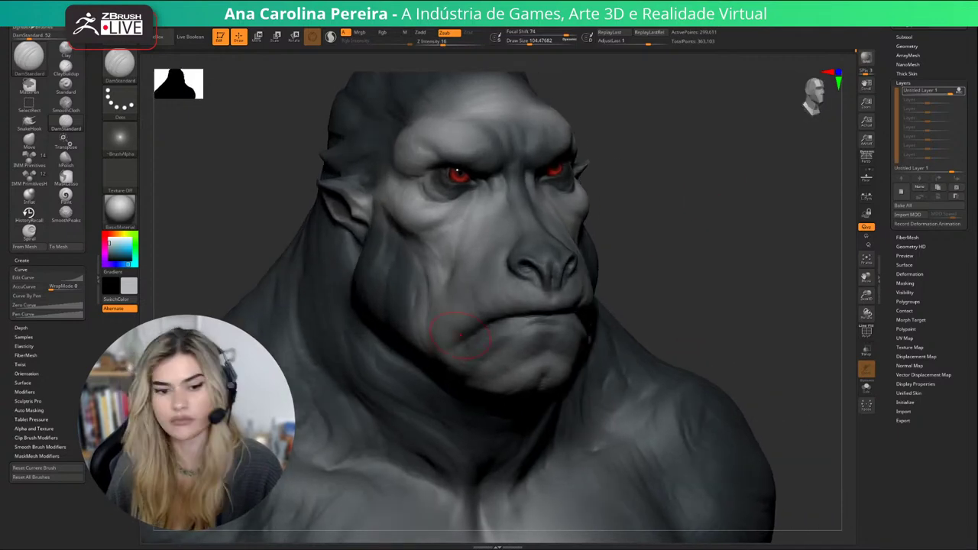
right_click_drag(459, 336, 646, 251)
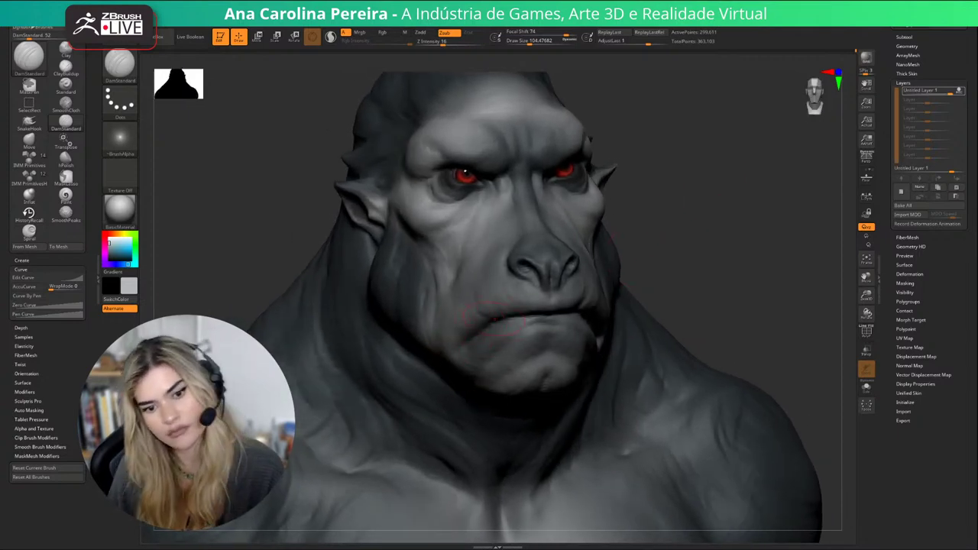
mouse_move(456, 337)
right_mouse_down()
mouse_move(692, 241)
mouse_move(695, 263)
right_mouse_up()
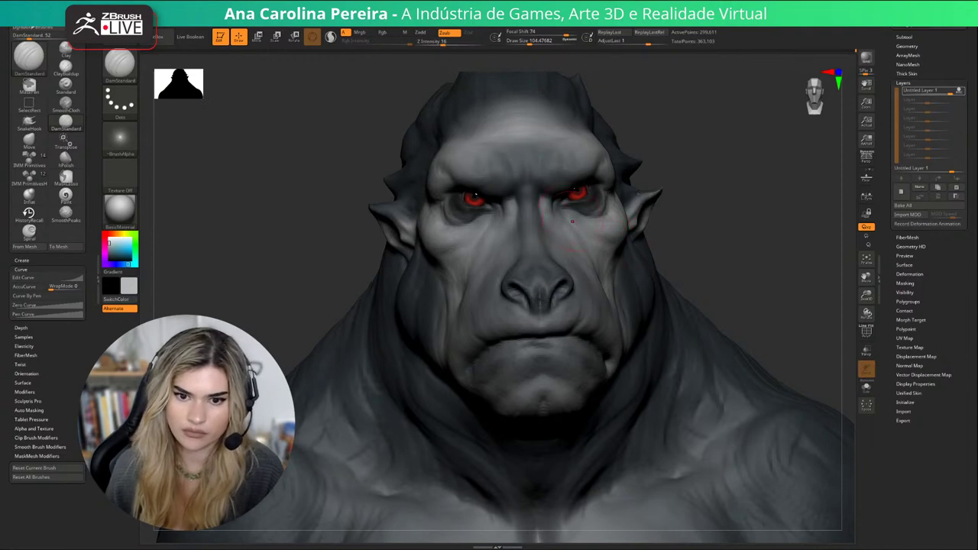
mouse_move(572, 222)
right_mouse_down("alt")
mouse_move(537, 299)
mouse_move(528, 190)
right_mouse_up("alt")
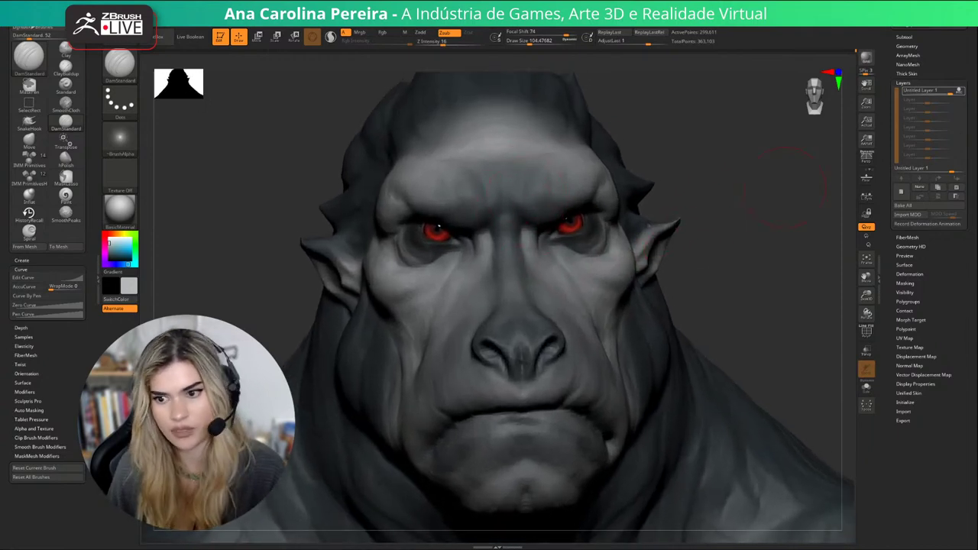
Set the DynaMesh resolution to 208.
left_click(907, 46)
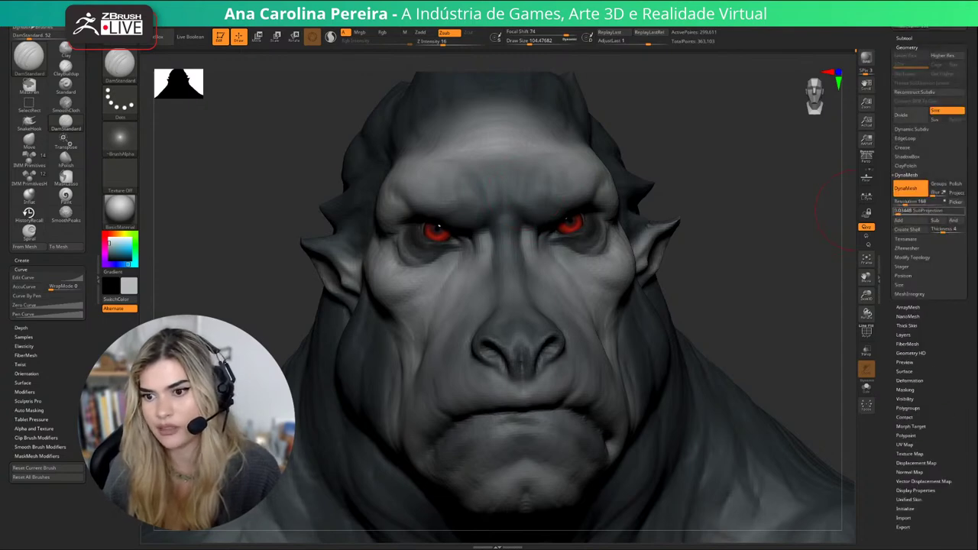
left_click_drag(905, 203, 907, 202)
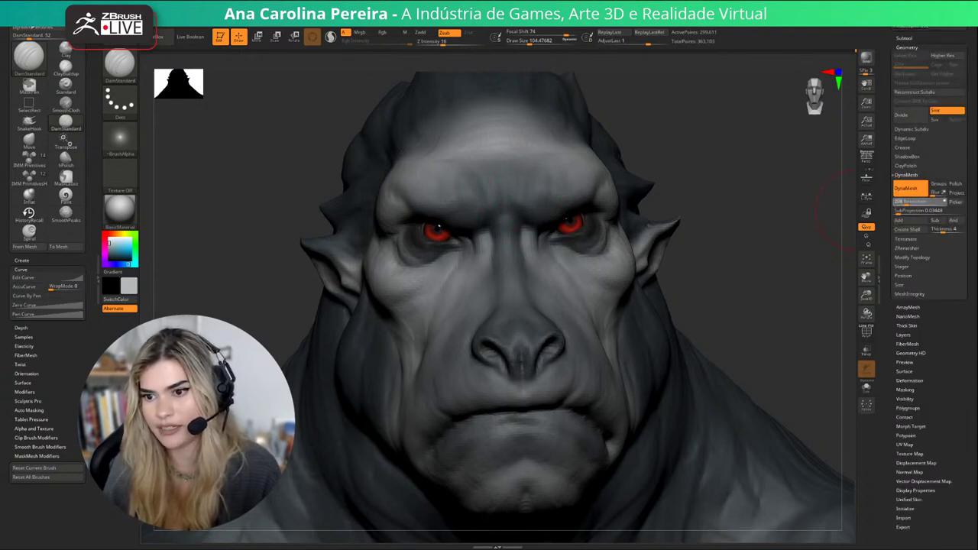
key("Return")
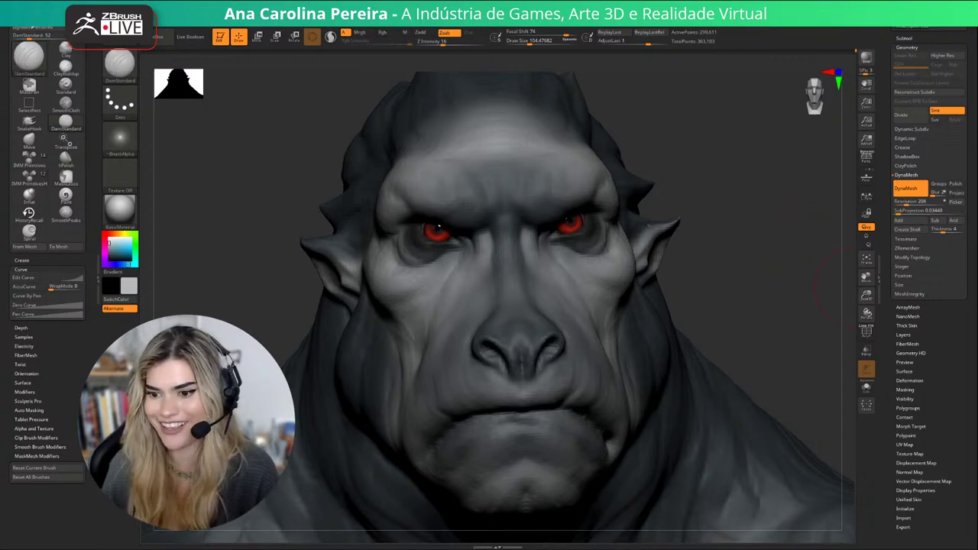
Bake the sculpt layer into the mesh and remesh the bust with DynaMesh at resolution 208.
left_click(903, 335)
left_click(917, 207)
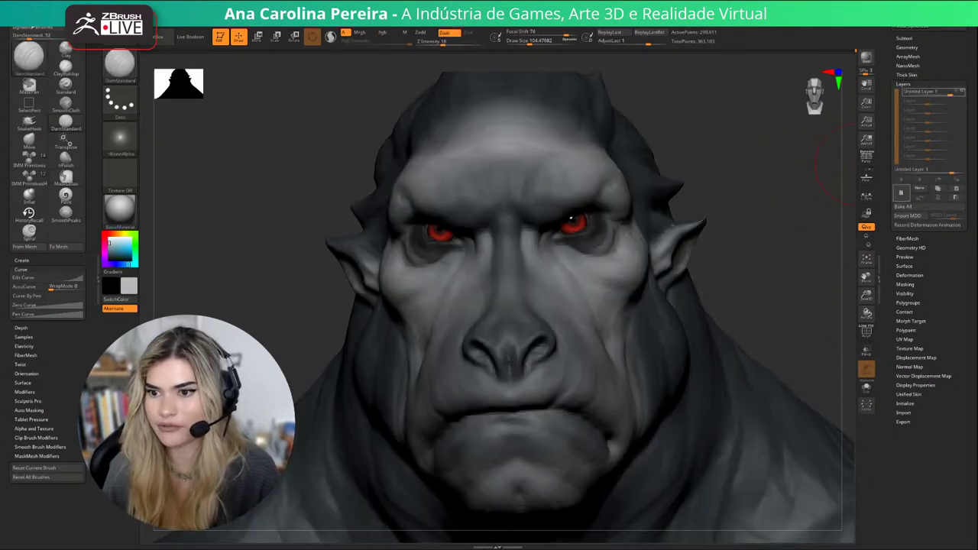
left_click(910, 207)
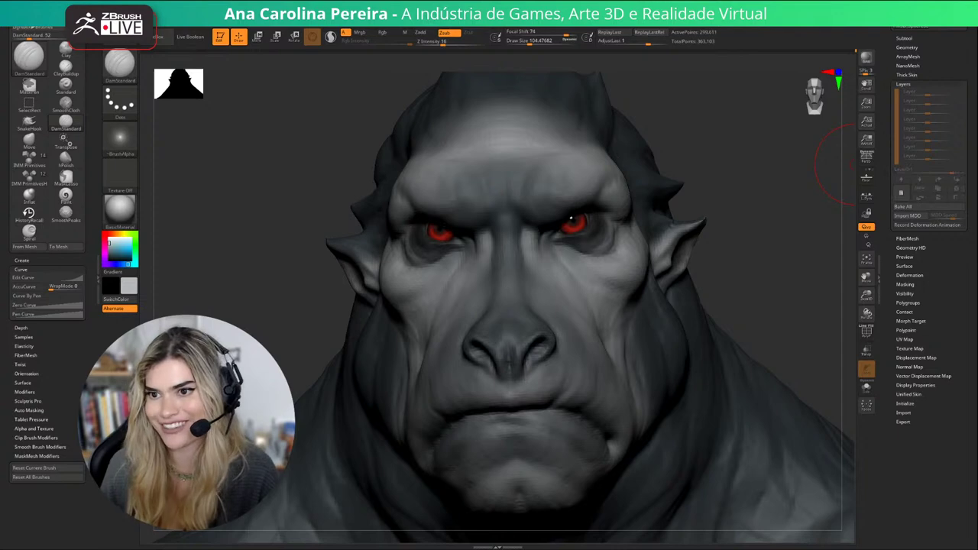
left_click(908, 47)
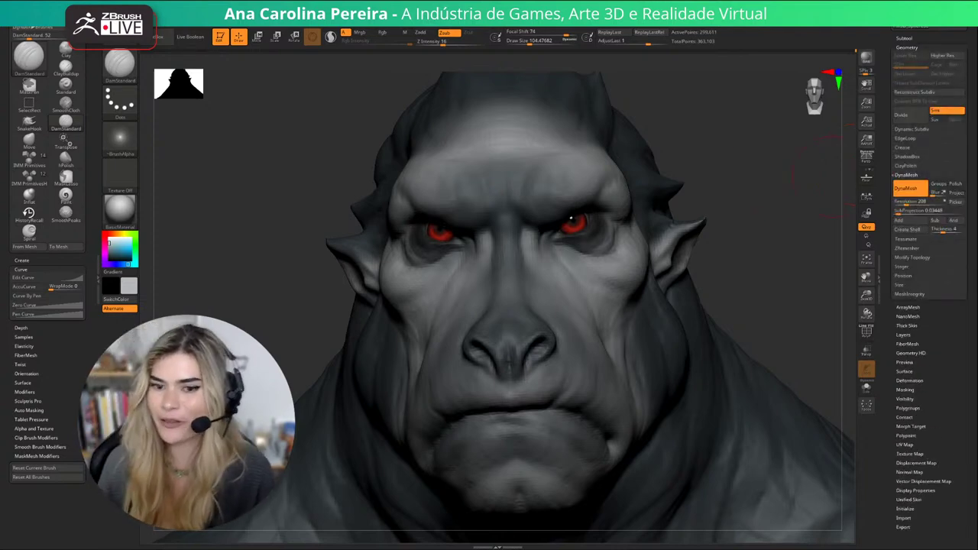
left_click_drag(786, 191, 809, 203, "ctrl")
Sharpen the nostrils and the groove beneath the nose with DamStandard at draw sizes from about 68 down to 41.
left_click_drag(738, 258, 804, 311)
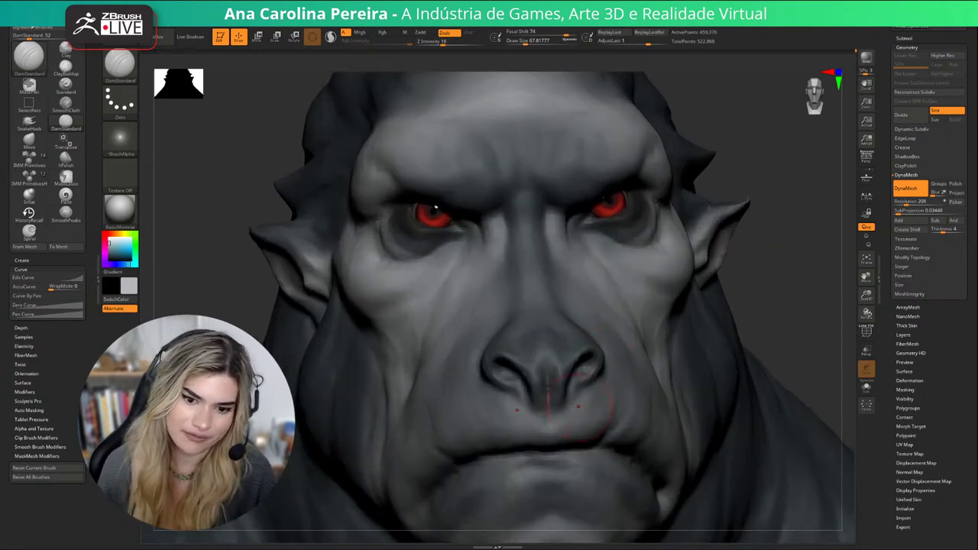
key("[")
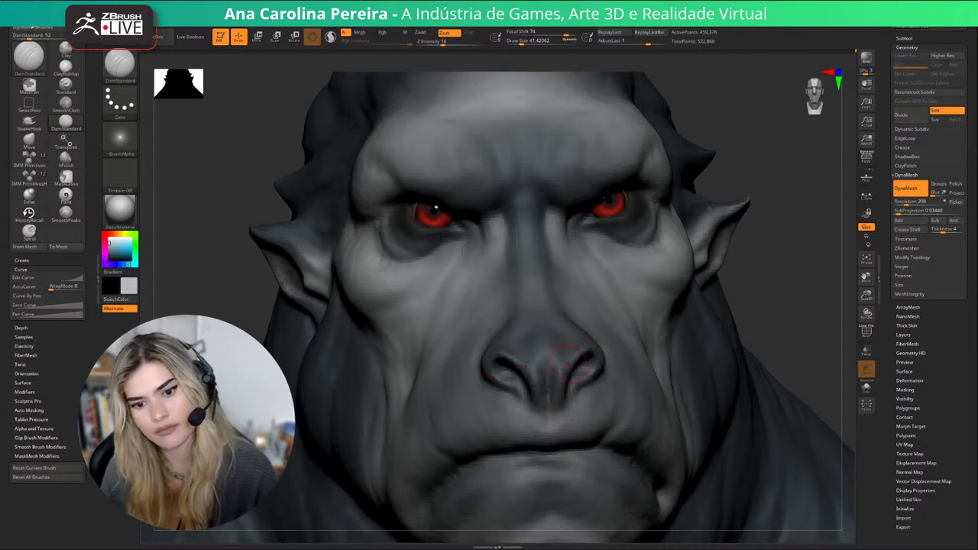
left_click_drag(753, 249, 615, 295)
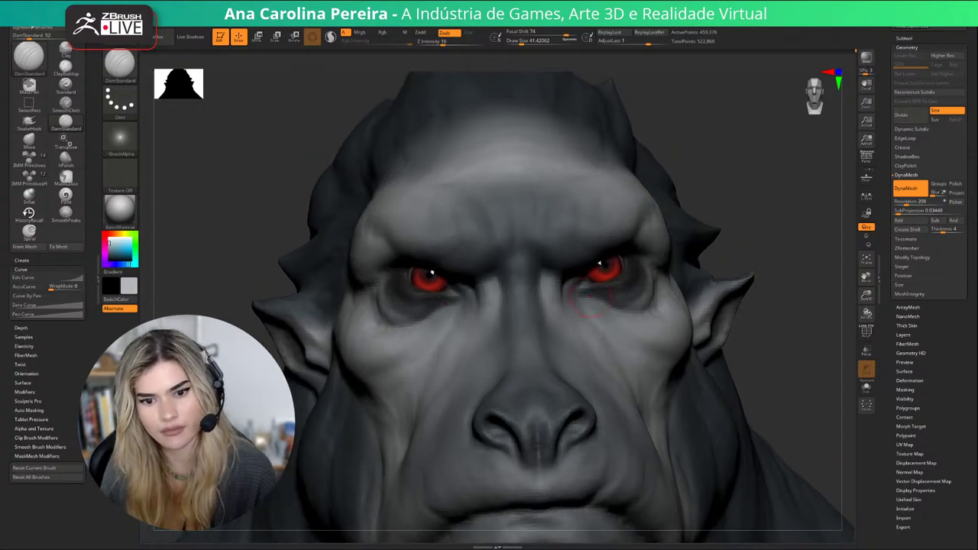
Raise the DynaMesh resolution to 304 and remesh the bust.
left_click_drag(906, 202, 909, 203)
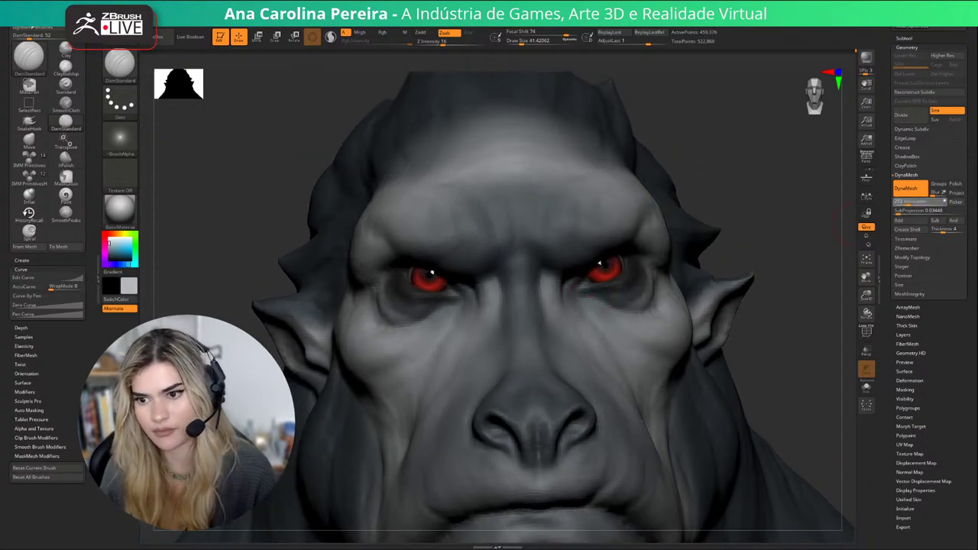
left_click_drag(791, 224, 798, 223, "ctrl")
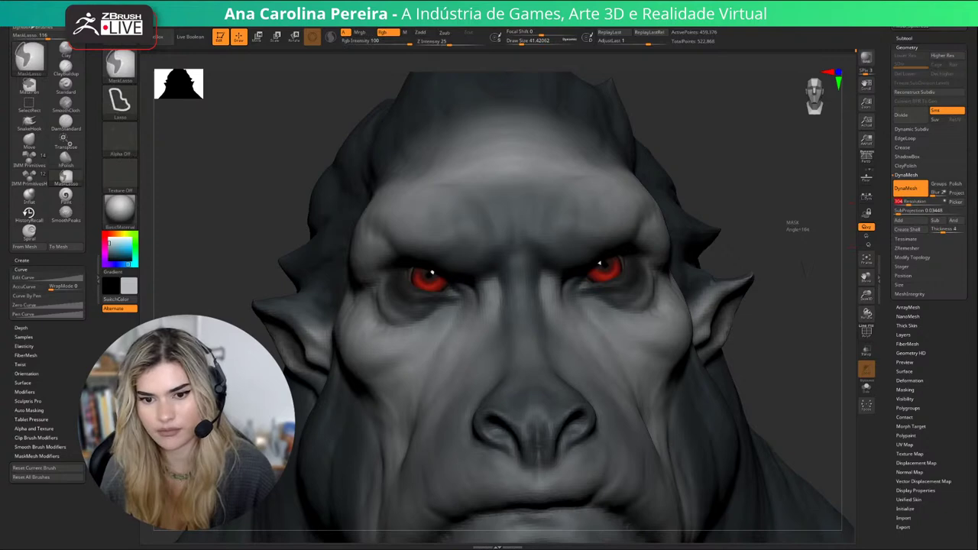
Smooth the skin around the eye with SmoothCloth at a draw size of about 94.
left_click_drag(829, 332, 745, 323)
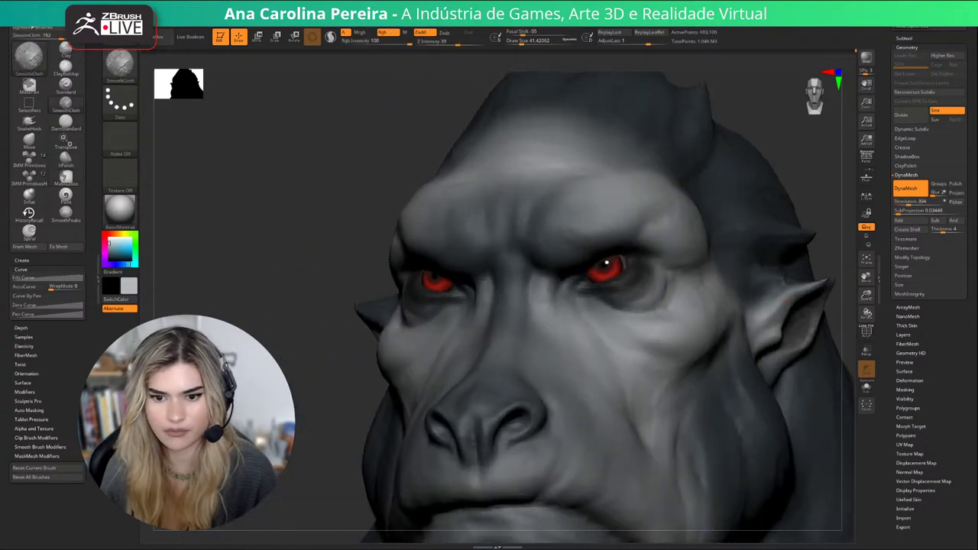
key("space")
left_click_drag(645, 296, 653, 297)
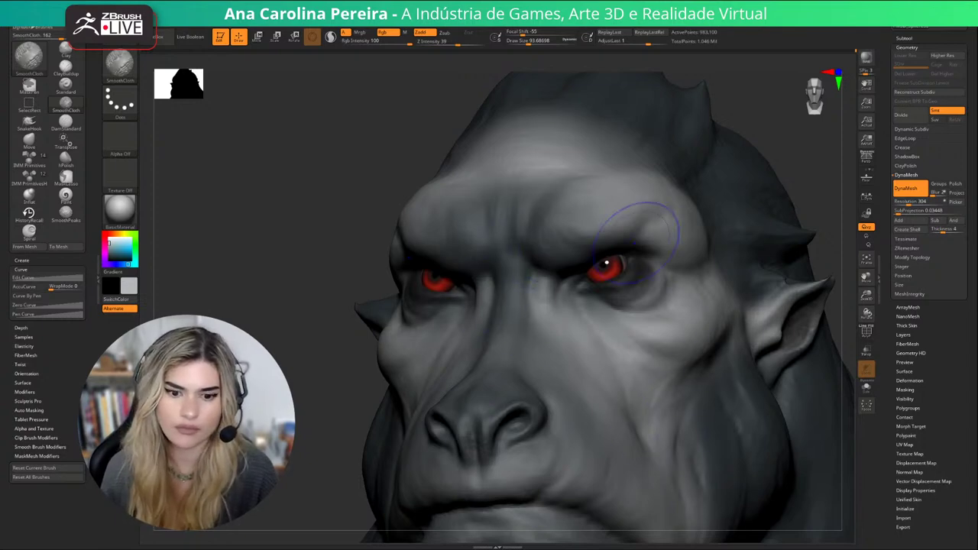
key("shift")
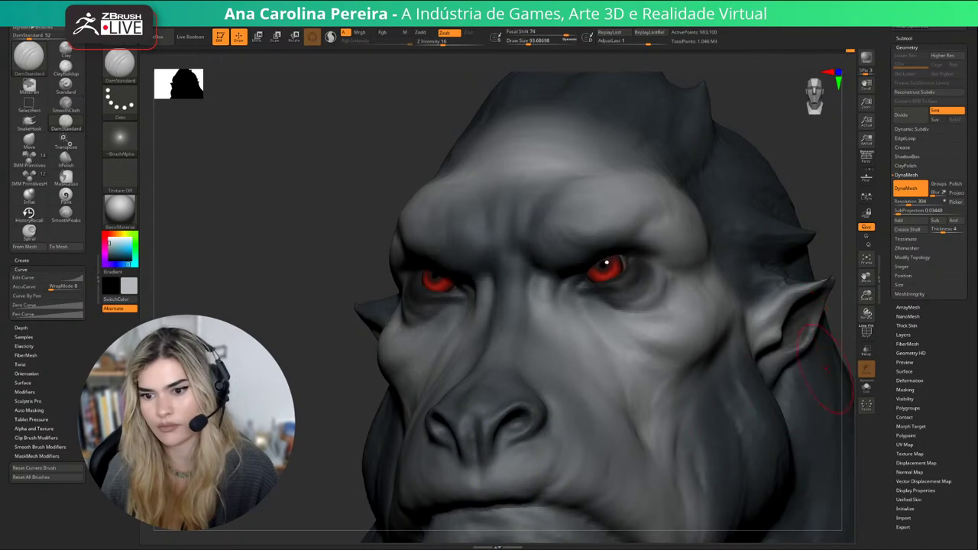
Sharpen the line between the lips with DamStandard at a draw size of about 54.
left_click_drag(826, 369, 806, 259, "alt")
key("b")
key("d")
key("s")
key("space")
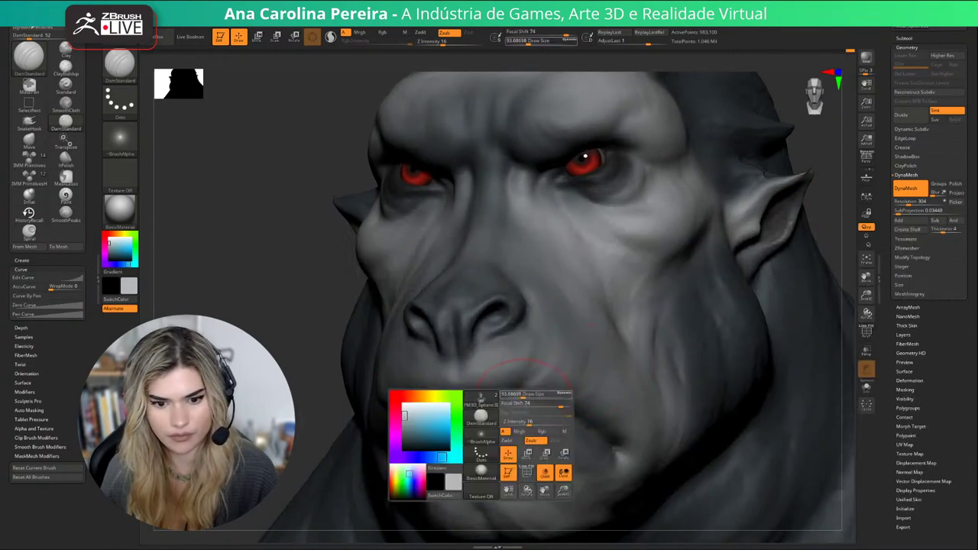
left_click_drag(525, 395, 518, 396)
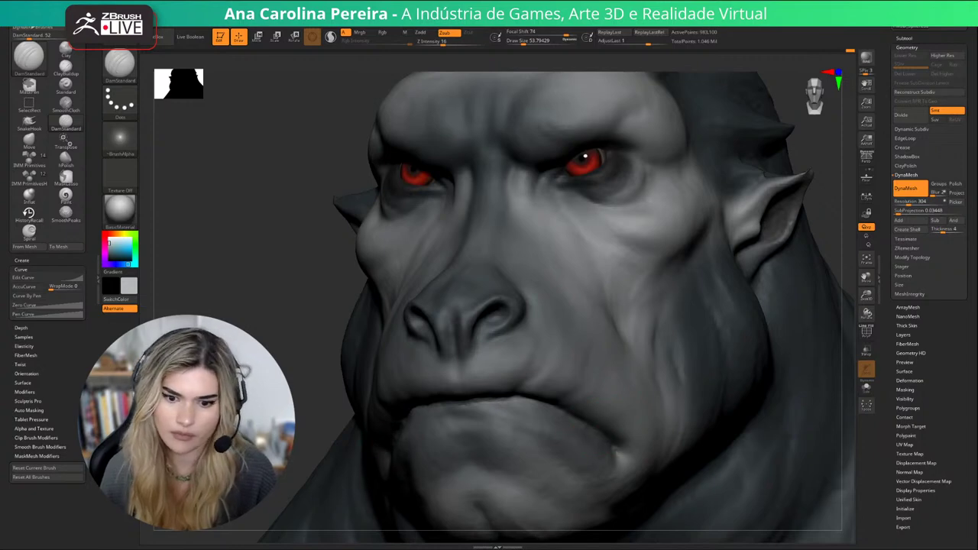
left_click_drag(833, 263, 813, 216, "alt")
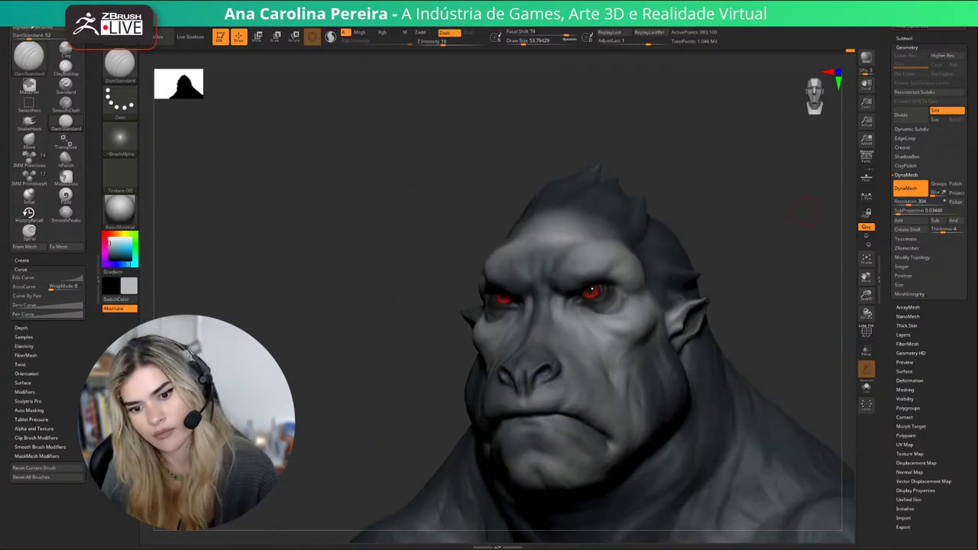
Adjust the side of the face below the pointed ear with the Move brush at a draw size of about 94.
left_click_drag(746, 249, 773, 255)
left_click_drag(692, 294, 727, 276)
key("b")
key("m")
key("v")
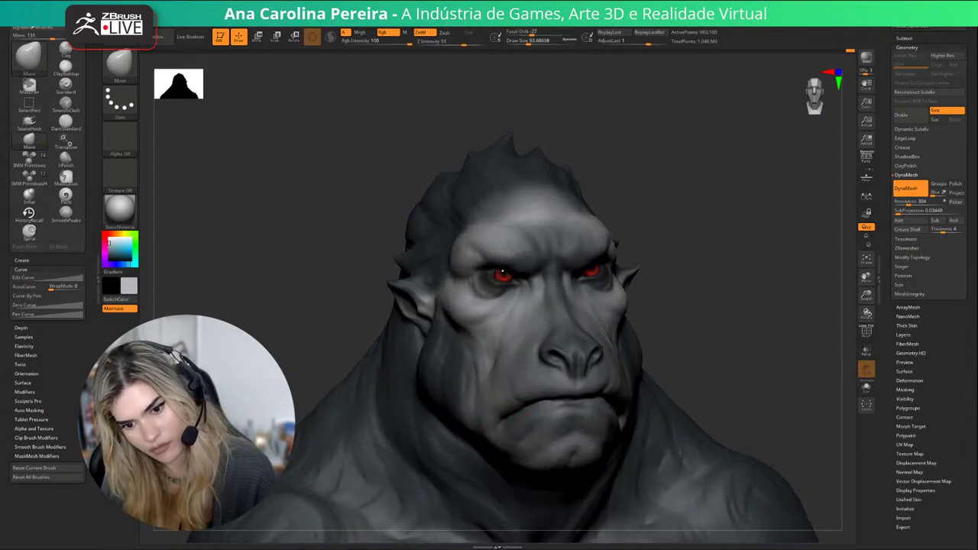
mouse_move(787, 288)
left_mouse_down()
mouse_move(743, 294)
mouse_move(740, 269)
mouse_move(741, 304)
left_mouse_up()
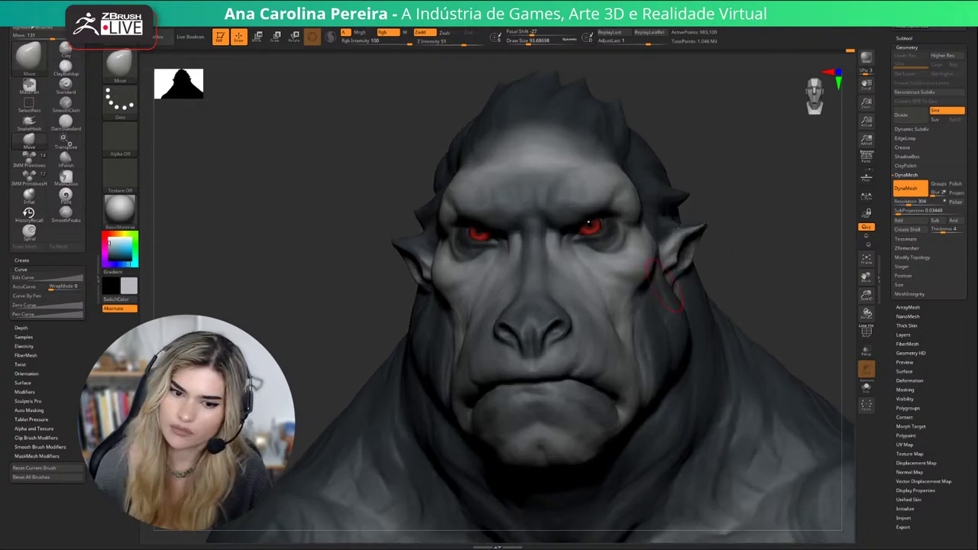
key("shift")
mouse_move(799, 237)
left_mouse_down("alt")
mouse_move(739, 254)
mouse_move(740, 276)
left_mouse_up("alt")
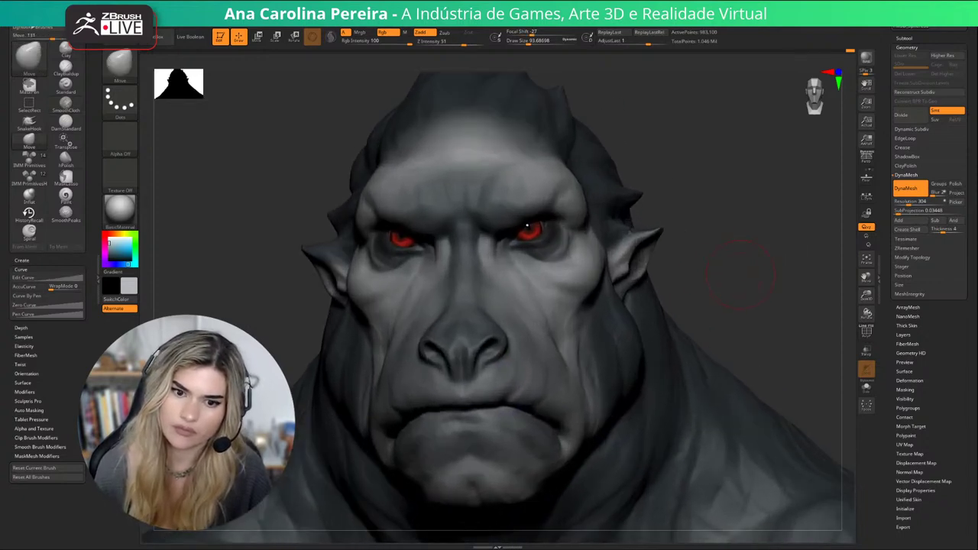
Soften the skin beneath the eye and on the brow with SmoothCloth at a draw size of about 94.
key("b")
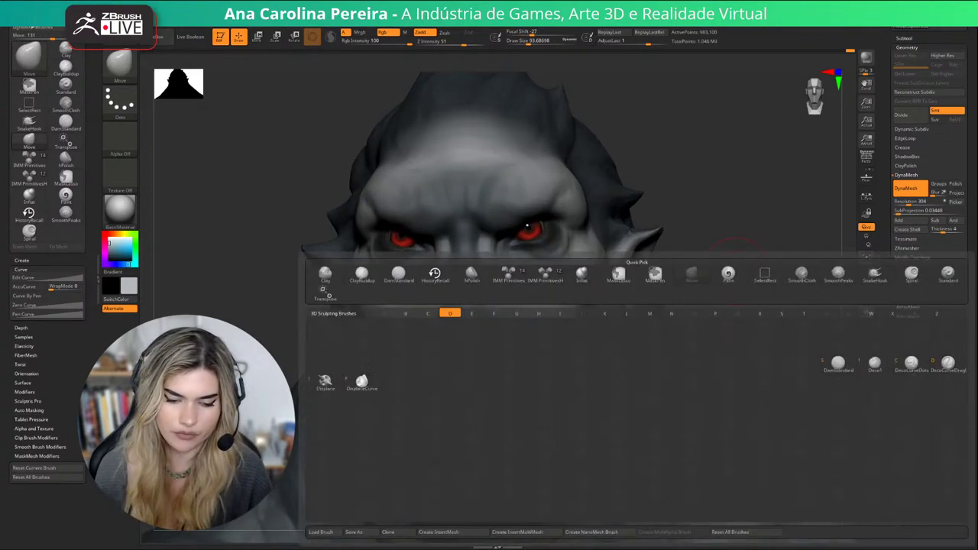
key("d")
key("s")
left_click_drag(542, 267, 555, 247, "shift")
left_click_drag(688, 234, 709, 233, "shift")
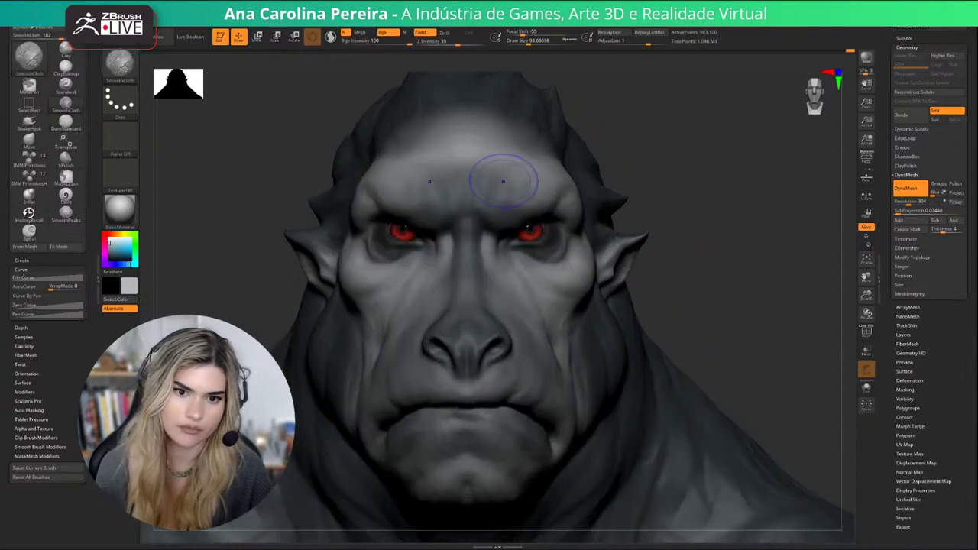
Sharpen the wrinkles beneath the eye with DamStandard at draw sizes from about 39 to 44.
left_click_drag(723, 216, 692, 206)
mouse_move(711, 164)
left_mouse_down("alt")
mouse_move(729, 218)
mouse_move(766, 243)
mouse_move(829, 223)
left_mouse_up("alt")
key("s")
mouse_move(531, 312)
left_mouse_down()
mouse_move(522, 316)
mouse_move(564, 312)
left_mouse_up()
key("s")
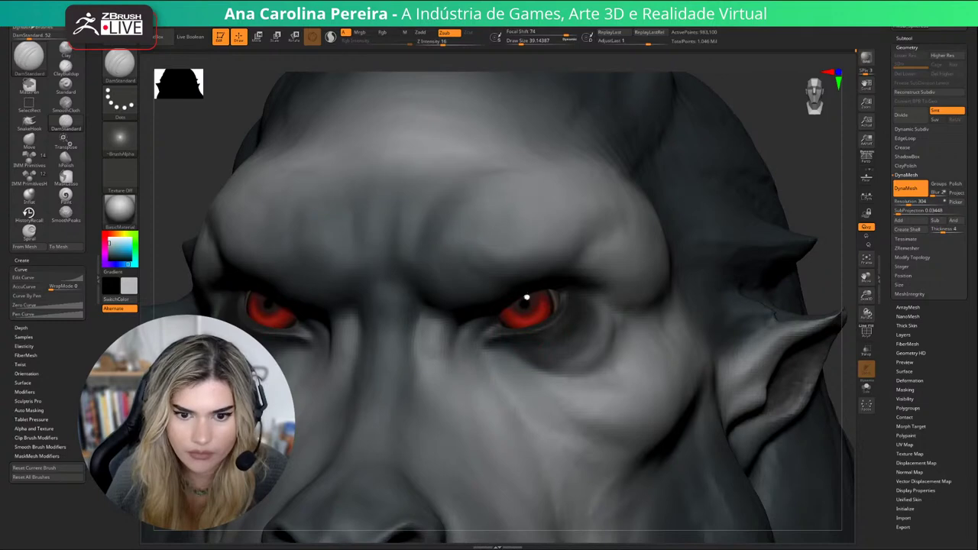
key("bracketright")
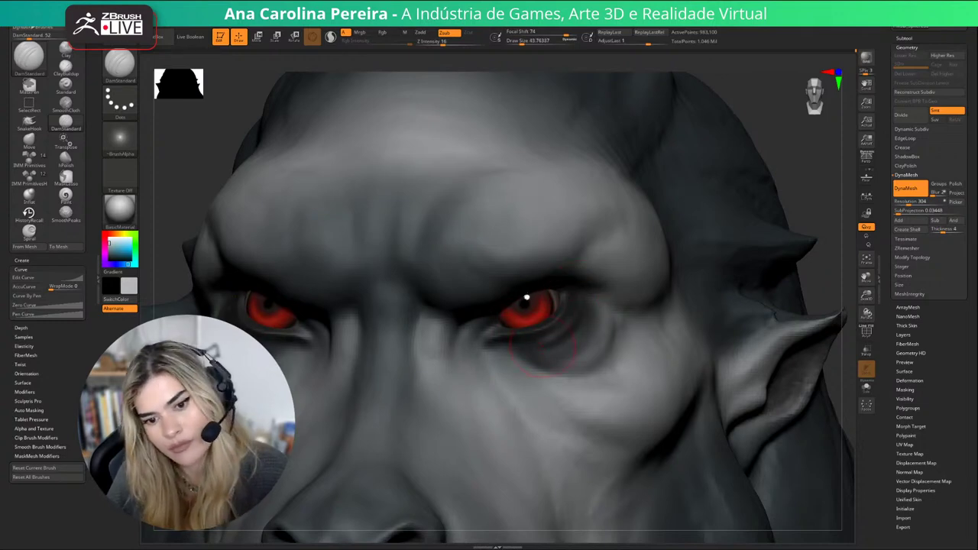
right_click_drag(540, 344, 492, 324)
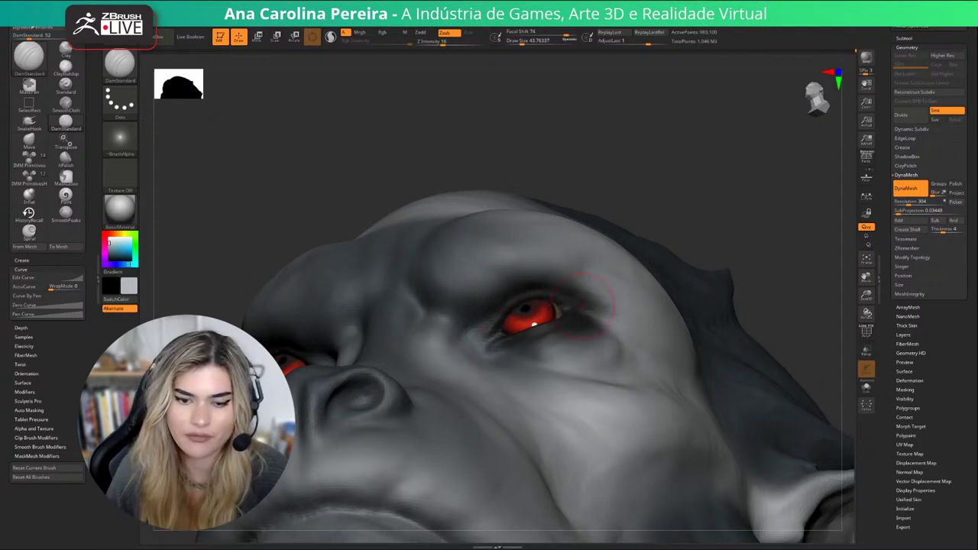
Build up the inner corner of the eye with ClayBuildup at a draw size of about 7.
mouse_move(673, 211)
right_mouse_down()
mouse_move(497, 325)
mouse_move(507, 354)
mouse_move(593, 363)
mouse_move(600, 267)
mouse_move(633, 255)
mouse_move(650, 321)
right_mouse_up()
key("b")
key("c")
key("b")
key("space")
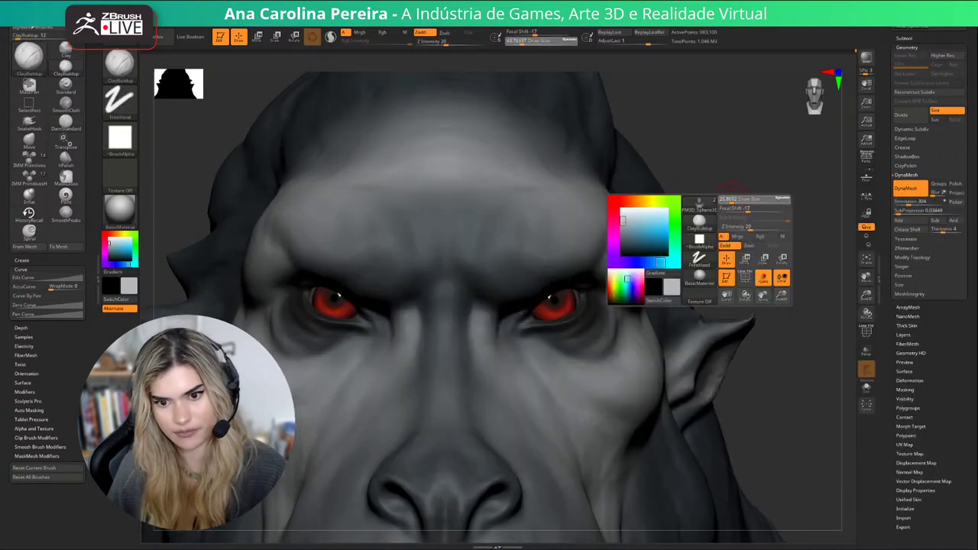
left_click_drag(740, 211, 728, 211)
right_click_drag(699, 250, 705, 254)
right_click_drag(611, 260, 623, 328, "ctrl")
left_click_drag(553, 320, 562, 328)
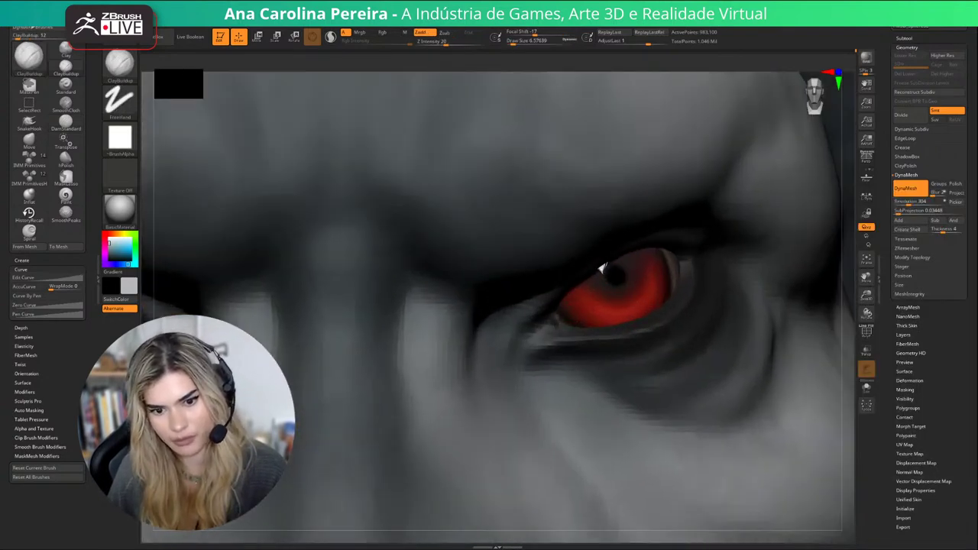
Refine and smooth the tear duct area with ClayBuildup at draw sizes from about 8 to 11.
right_click_drag(562, 319, 568, 324, "alt")
key("bracketright")
key("bracketright")
left_click_drag(569, 325, 541, 338, "shift")
key("space")
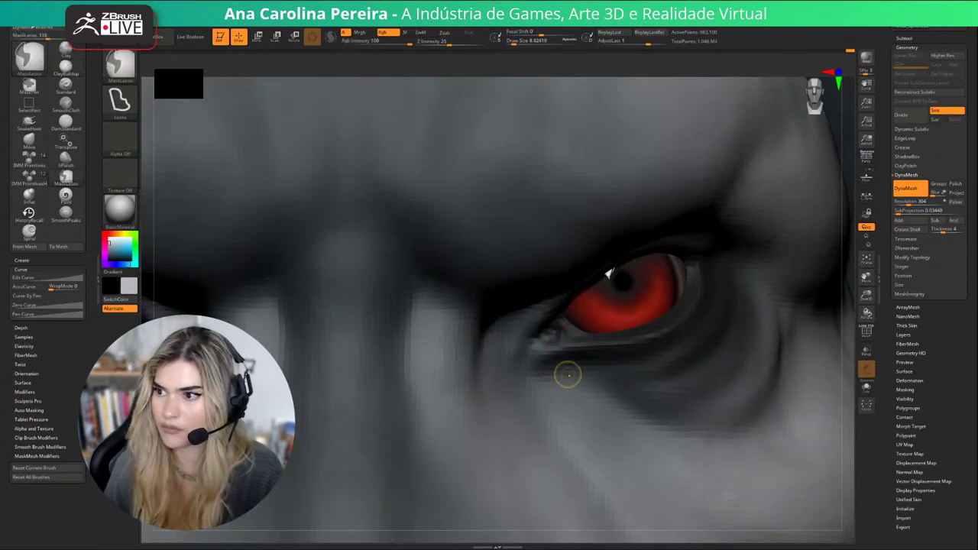
key("s")
mouse_move(545, 320)
left_mouse_down()
mouse_move(555, 319)
mouse_move(538, 310)
mouse_move(558, 307)
left_mouse_up()
key("s")
key("s")
Sharpen the crease around the inner eye corner with DamStandard at a draw size of about 29.
key("b")
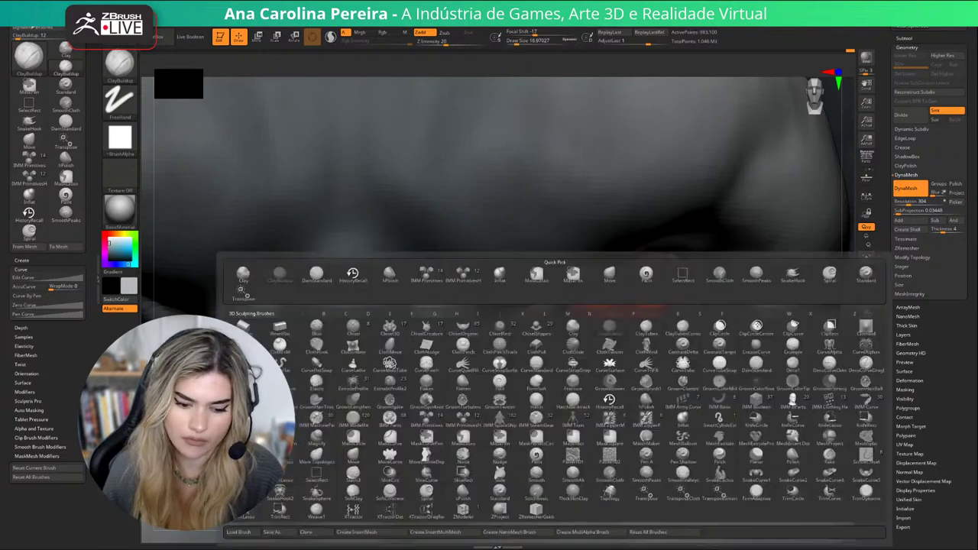
key("d")
key("s")
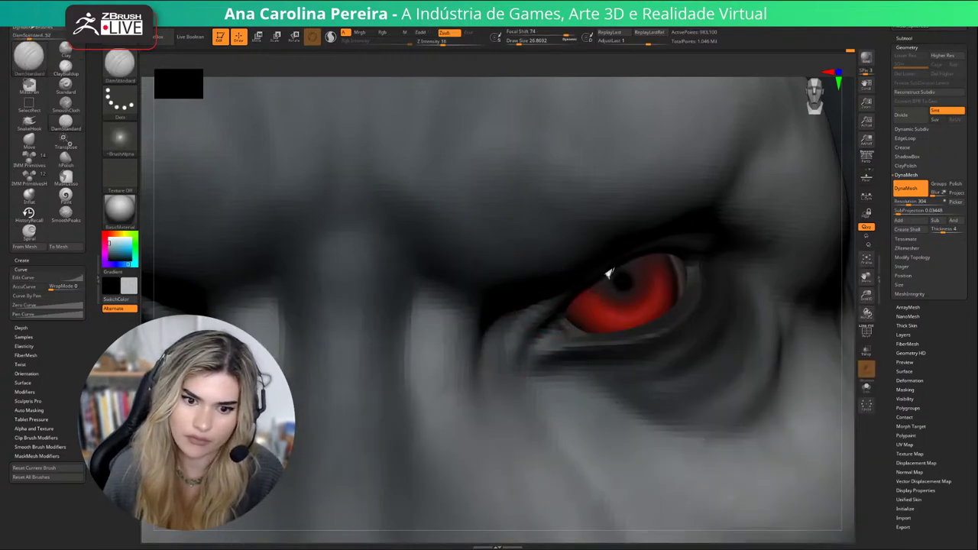
left_click_drag(847, 284, 845, 278)
right_click_drag(607, 269, 642, 183, "ctrl")
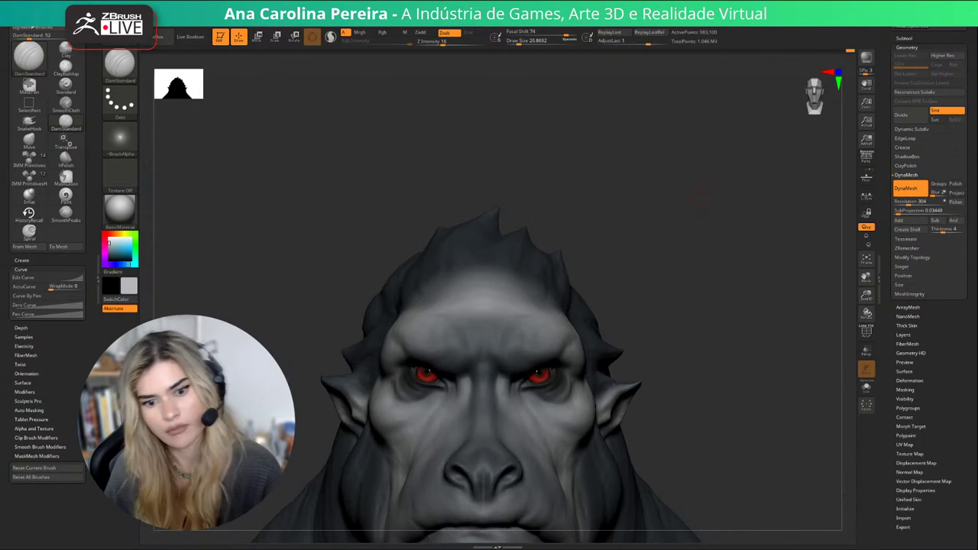
Deepen the folds of the eye bag with DamStandard at a draw size of about 54.
mouse_move(673, 291)
right_mouse_down("alt")
mouse_move(677, 194)
mouse_move(691, 184)
mouse_move(657, 382)
right_mouse_up("alt")
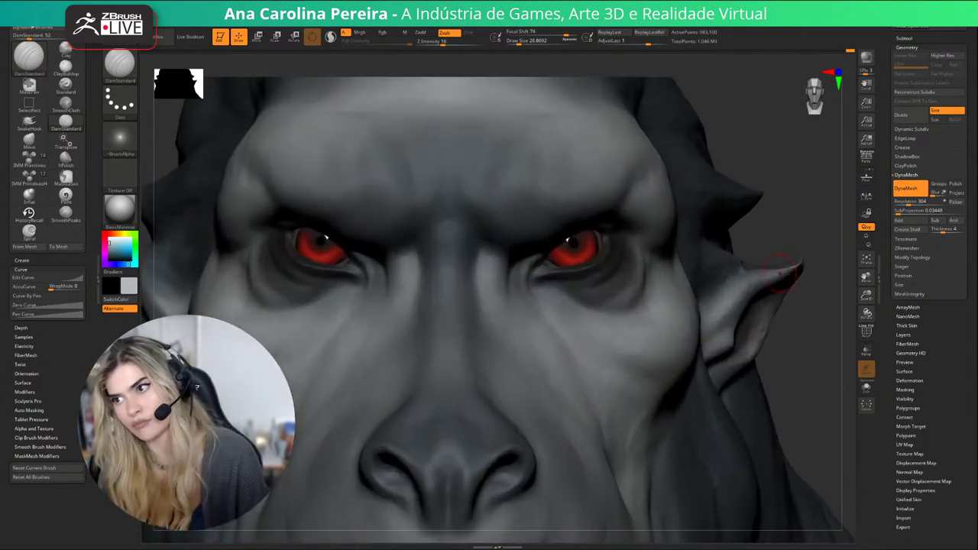
right_click_drag(840, 196, 803, 198)
right_click_drag(631, 226, 618, 295, "ctrl")
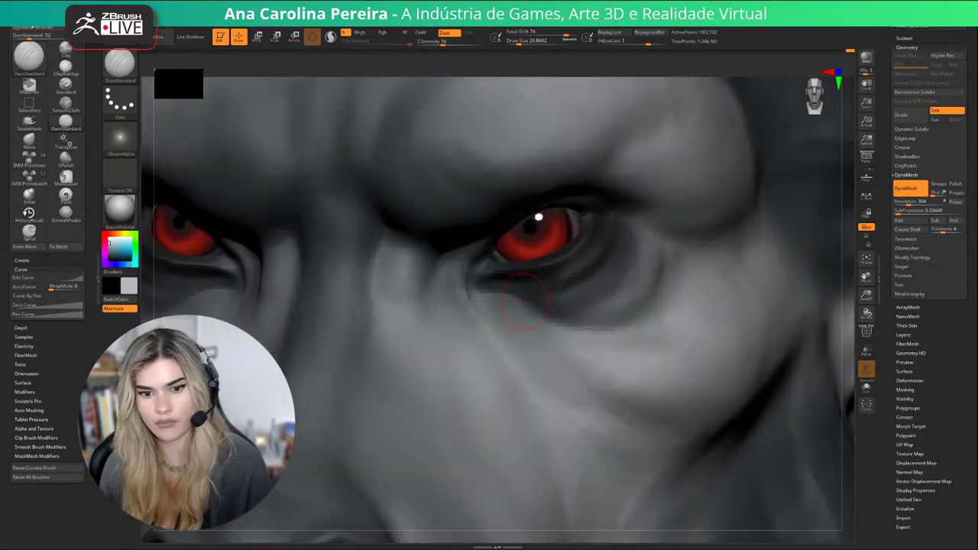
key("bracketright")
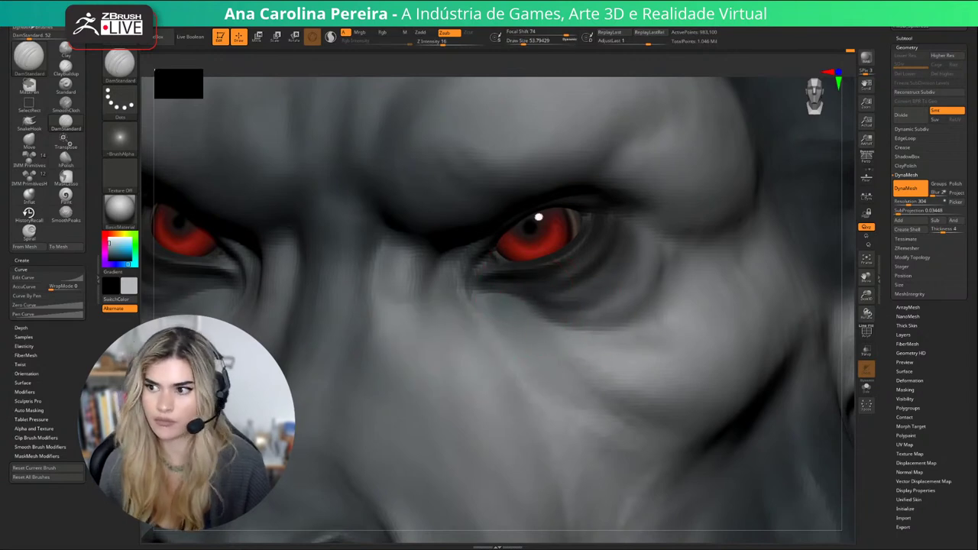
Add volume to the folds of the eye bag with ClayBuildup at draw sizes from about 29 to 39.
key("b")
key("c")
key("b")
key("space")
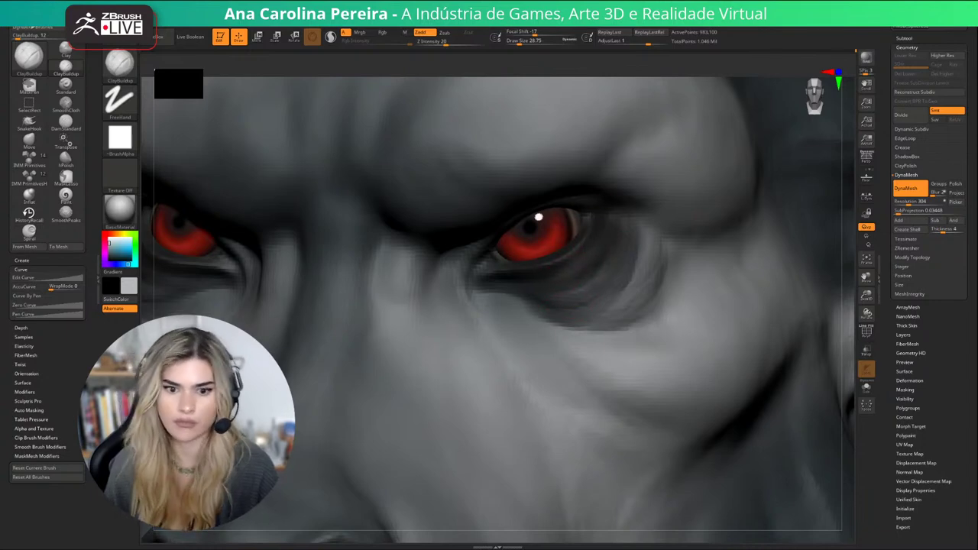
mouse_move(844, 261)
left_mouse_down("alt")
mouse_move(836, 249)
mouse_move(738, 220)
mouse_move(722, 247)
mouse_move(740, 250)
mouse_move(726, 229)
mouse_move(799, 269)
left_mouse_up("alt")
key("space")
left_click_drag(585, 286, 591, 286)
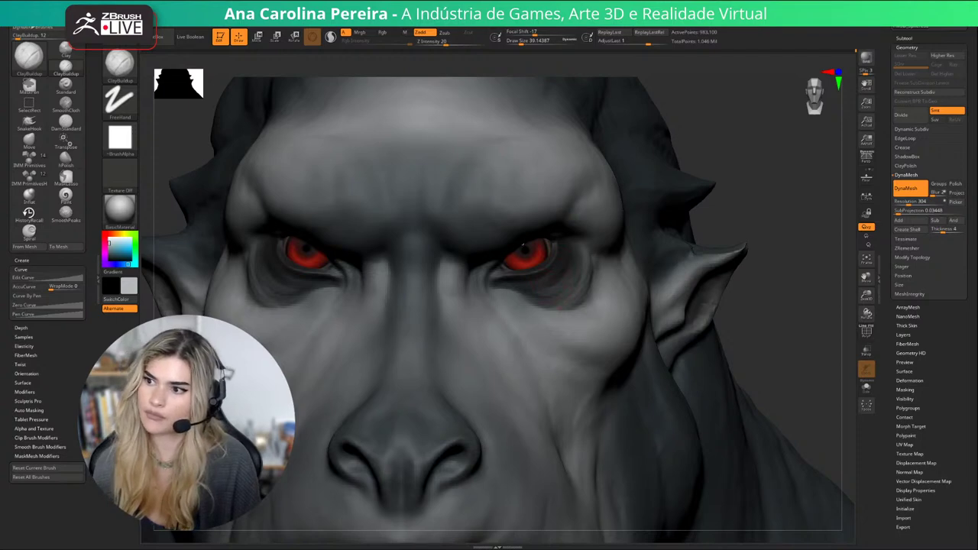
Build up the outer part of the brow ridge with ClayBuildup at a draw size of about 62.
left_click_drag(791, 237, 762, 156, "alt")
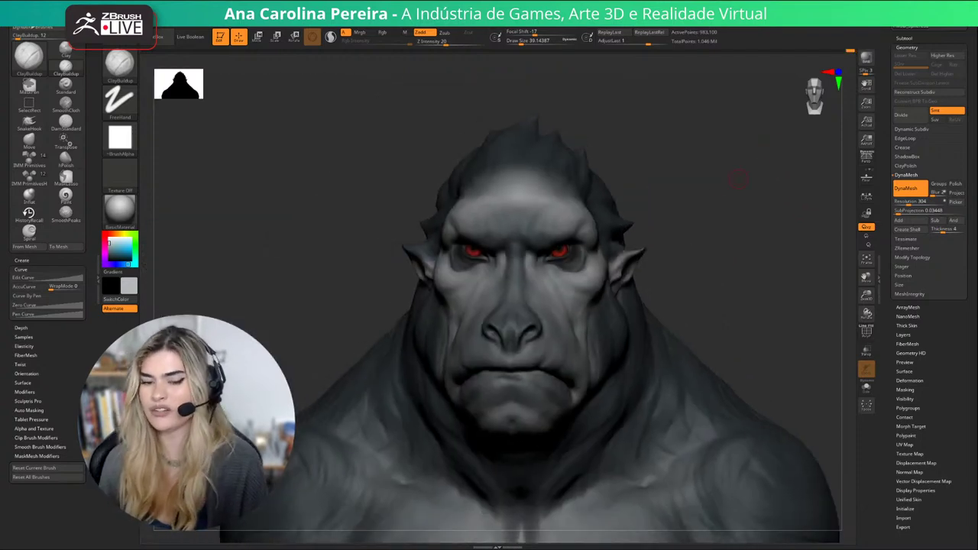
right_click_drag(738, 178, 581, 276, "ctrl")
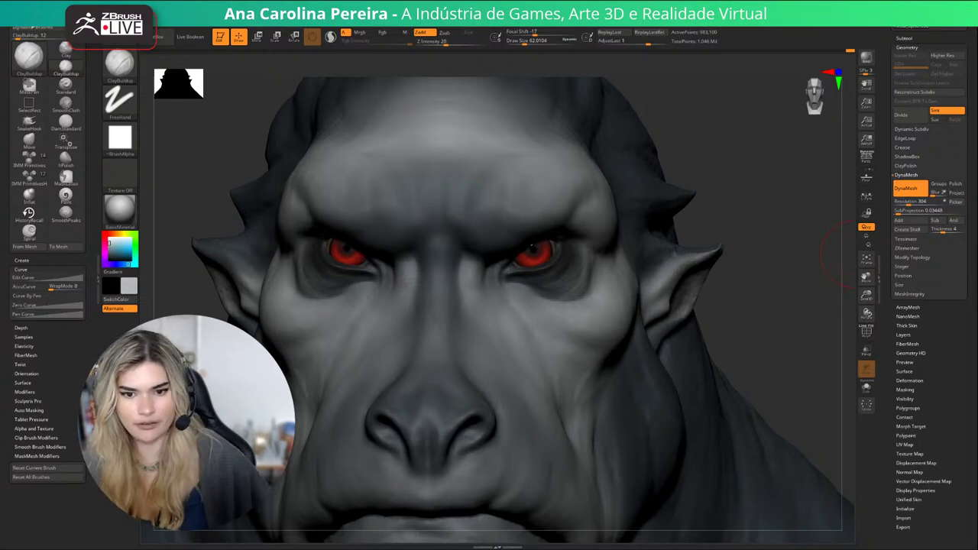
left_click_drag(845, 256, 748, 333)
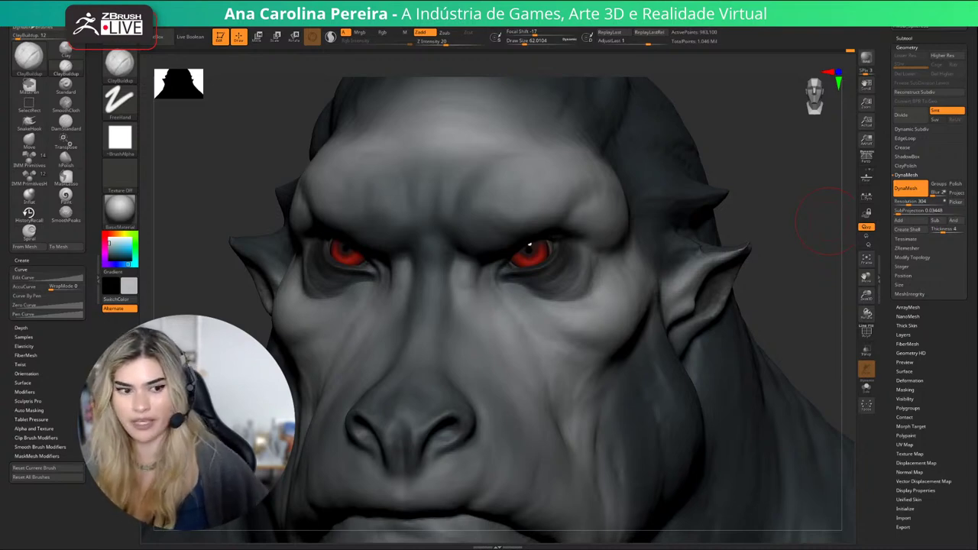
left_click_drag(828, 221, 765, 229)
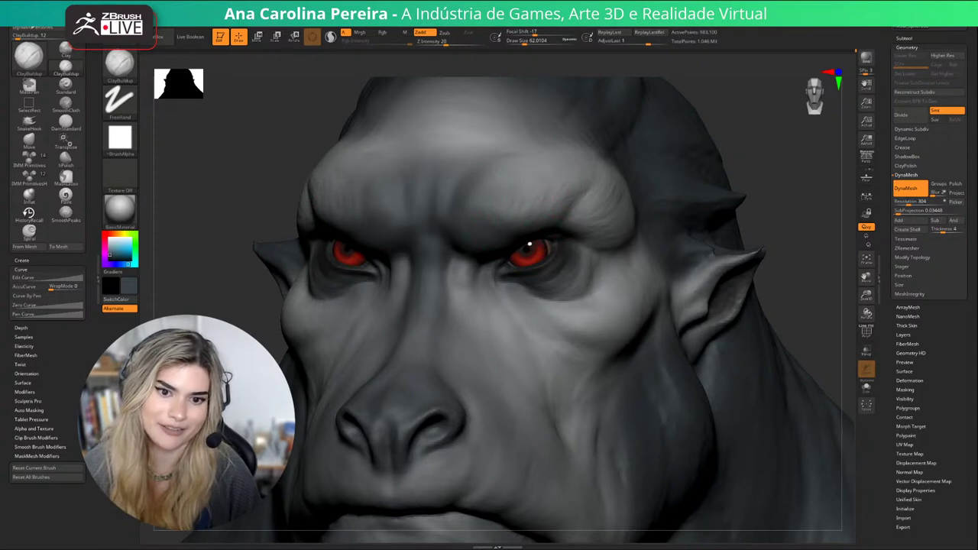
Shape the frown folds between the brows with ClayBuildup and DamStandard at a draw size of about 54.
key("space")
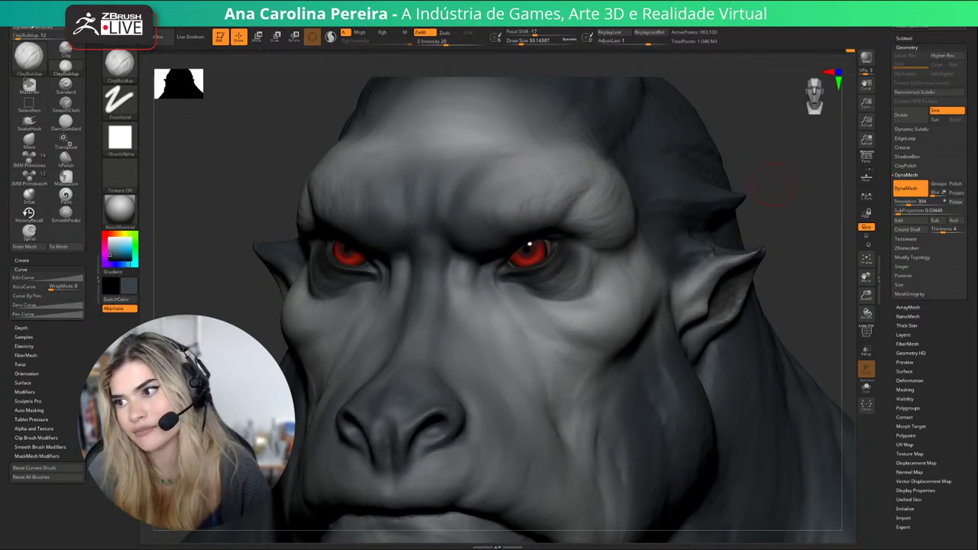
left_click_drag(773, 185, 799, 183)
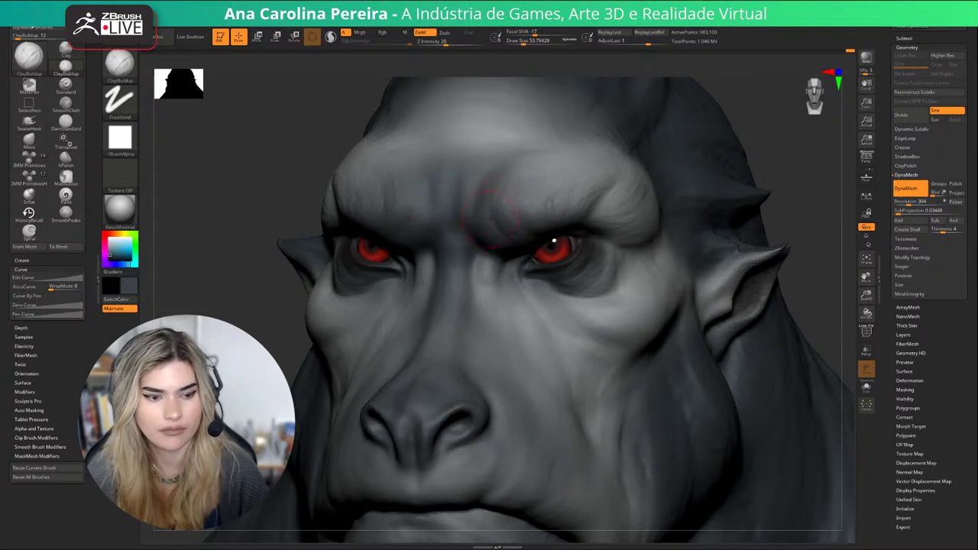
key("b")
key("d")
key("s")
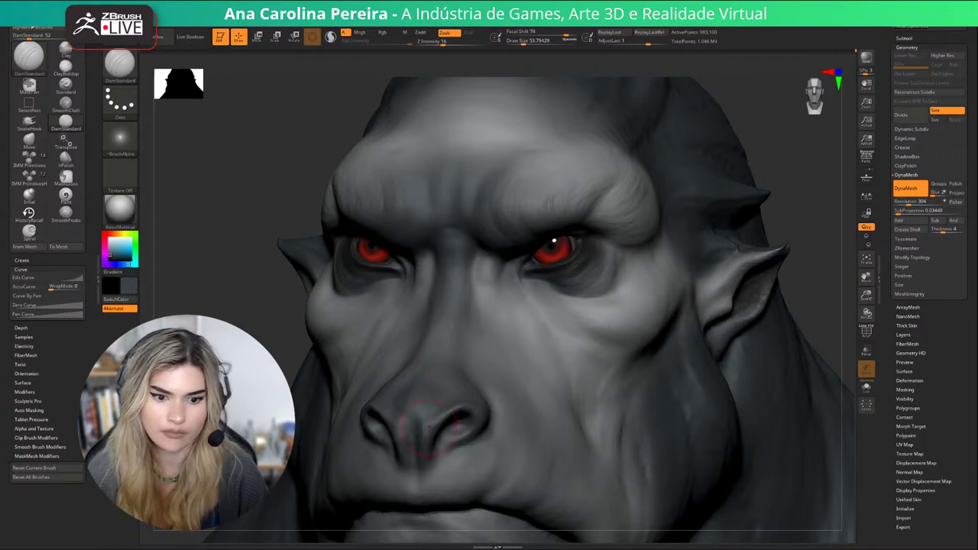
Build up the nose and its bridge with ClayBuildup at draw sizes from about 31 to 39.
key("b")
key("c")
key("b")
key("space")
left_click(449, 376)
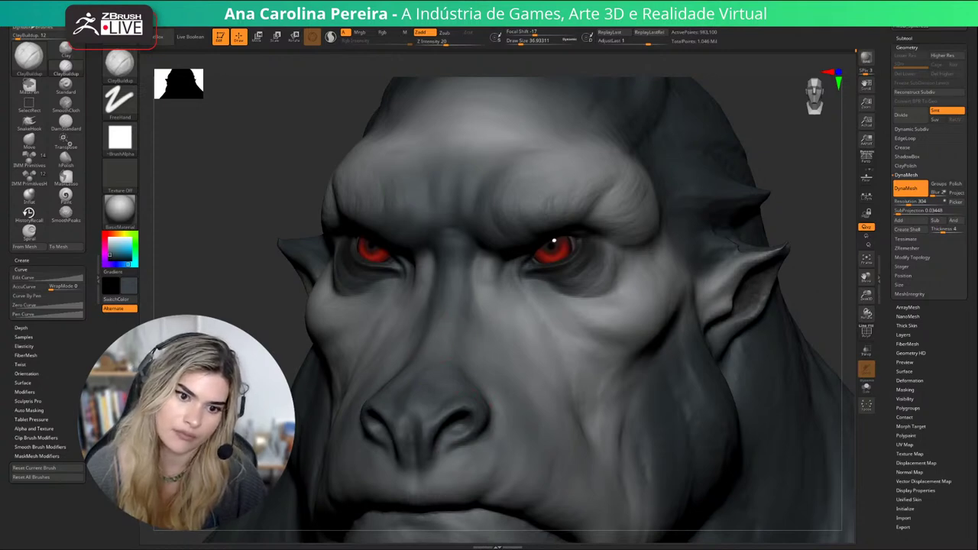
left_click_drag(795, 306, 604, 277, "alt")
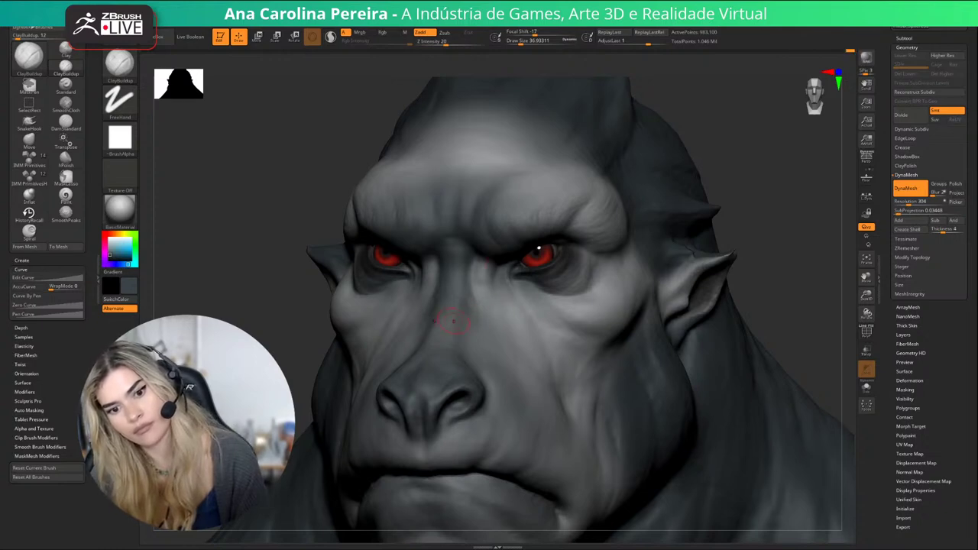
right_click_drag(727, 266, 681, 201)
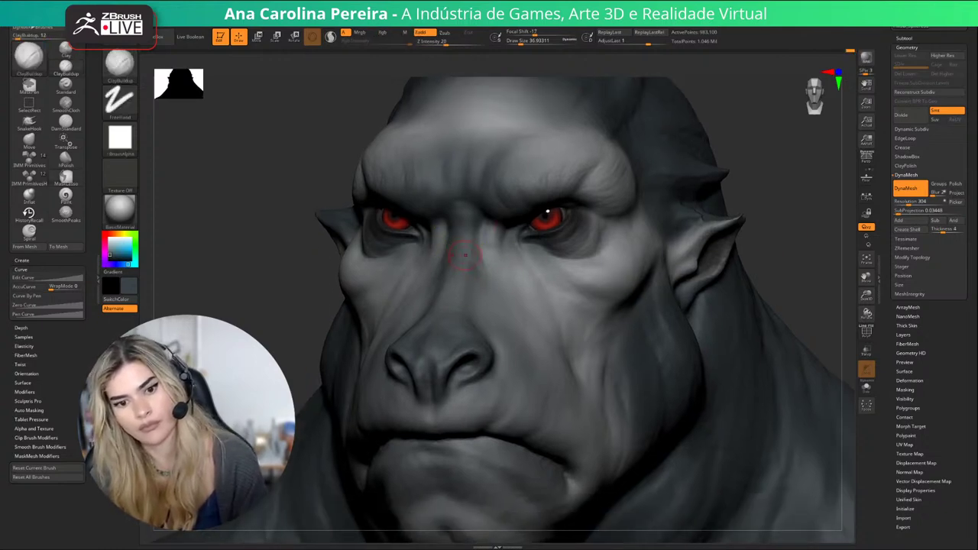
key("s")
left_click_drag(470, 254, 473, 262)
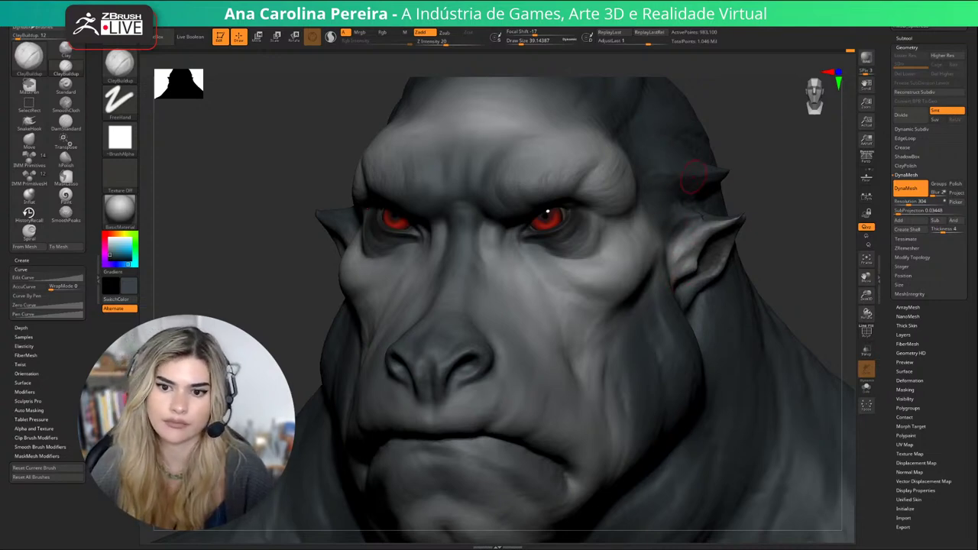
Add volume to the cheekbone beside the eye with ClayBuildup at a draw size of about 68.
mouse_move(780, 156)
left_mouse_down("alt")
mouse_move(772, 92)
mouse_move(772, 149)
mouse_move(799, 162)
mouse_move(786, 162)
left_mouse_up("alt")
mouse_move(718, 179)
left_mouse_down("alt")
mouse_move(706, 121)
mouse_move(711, 183)
left_mouse_up("alt")
left_click_drag(757, 180, 734, 180)
mouse_move(590, 251)
left_mouse_down()
mouse_move(612, 260)
mouse_move(593, 264)
left_mouse_up()
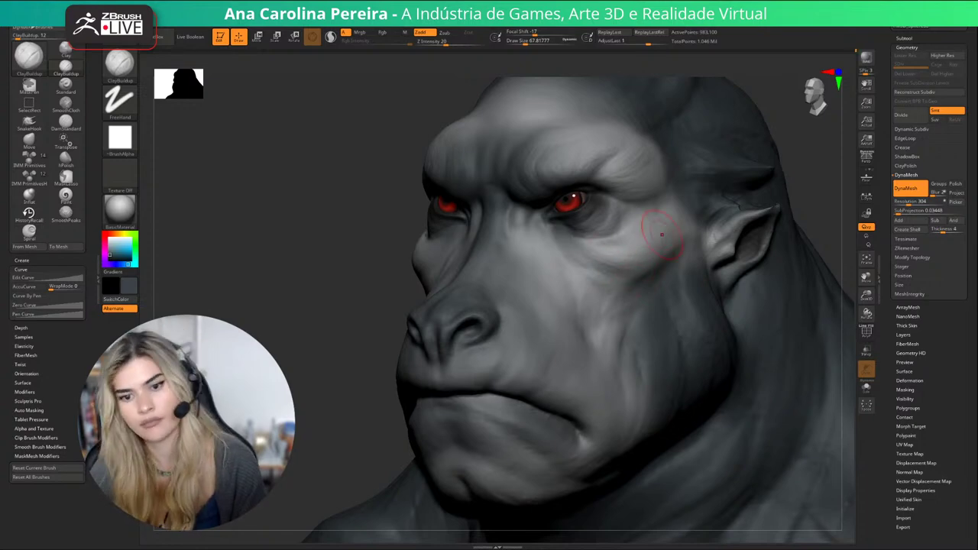
left_click_drag(788, 210, 853, 215)
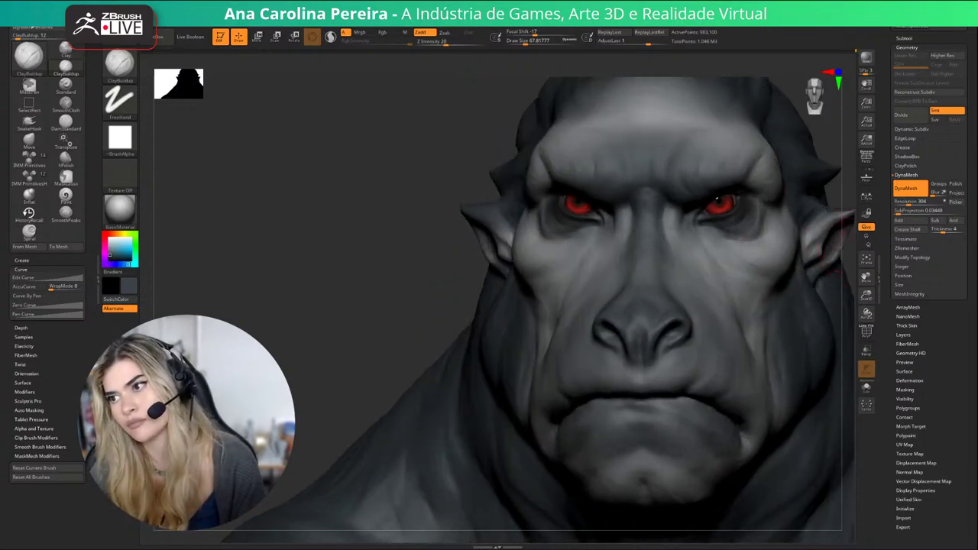
Deepen the cheek folds beside the nose and mouth with DamStandard at a draw size of about 140.
left_click_drag(463, 241, 378, 252, "alt")
left_click_drag(812, 300, 741, 266, "alt")
key("b")
key("d")
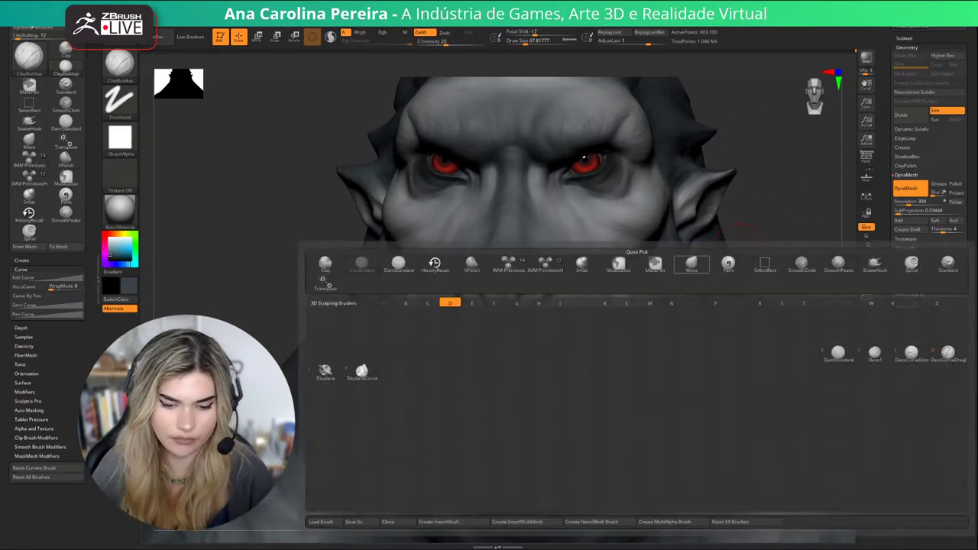
key("s")
key("space")
left_click_drag(630, 317, 642, 317)
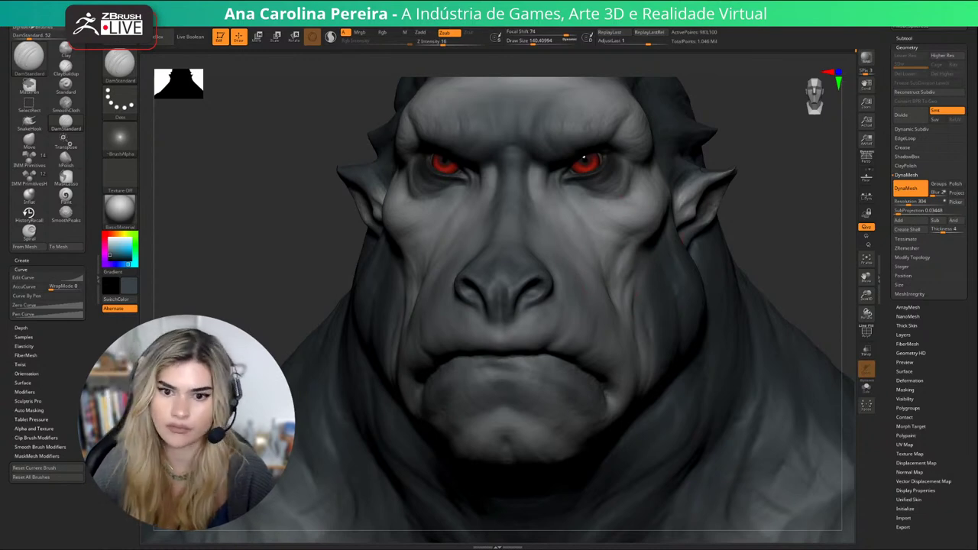
mouse_move(652, 218)
right_mouse_down("ctrl")
mouse_move(652, 130)
mouse_move(623, 129)
mouse_move(623, 176)
mouse_move(585, 229)
right_mouse_up("ctrl")
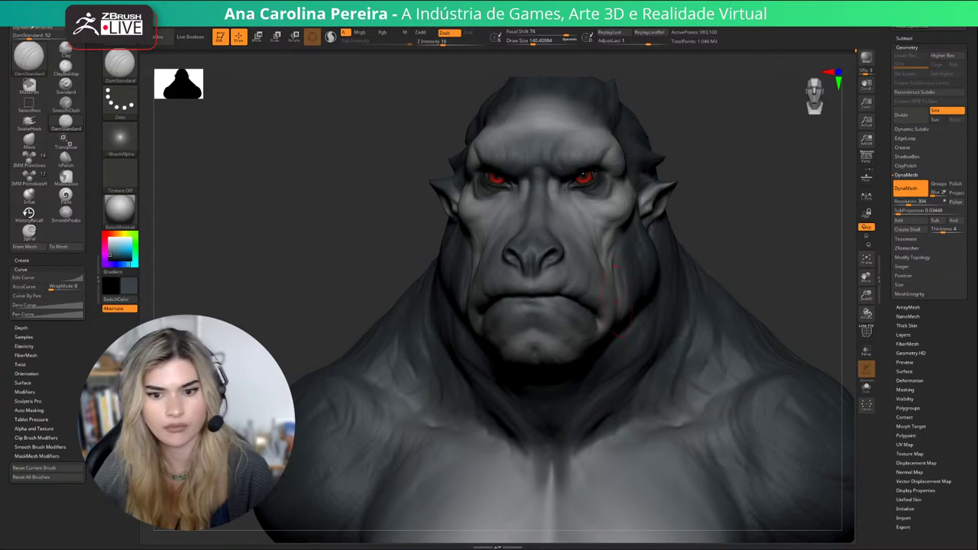
Open the layer settings of the gorilla bust.
right_click_drag(617, 302, 539, 299)
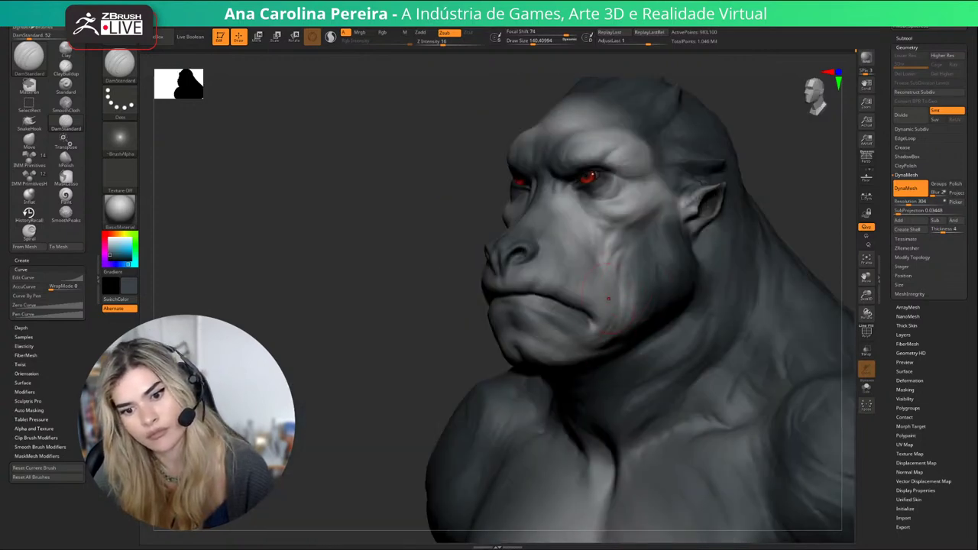
right_click_drag(466, 352, 596, 306)
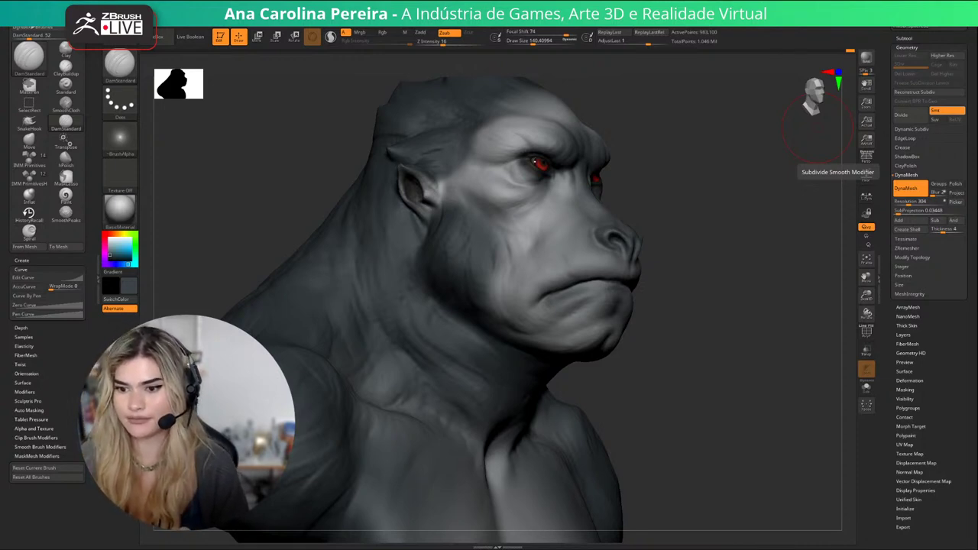
left_click(904, 334)
left_click_drag(810, 213, 734, 239)
mouse_move(795, 291)
left_mouse_down("alt")
mouse_move(771, 207)
mouse_move(808, 235)
mouse_move(795, 275)
left_mouse_up("alt")
mouse_move(770, 239)
left_mouse_down()
mouse_move(808, 242)
mouse_move(784, 229)
mouse_move(467, 238)
mouse_move(807, 234)
mouse_move(779, 234)
mouse_move(796, 229)
mouse_move(772, 222)
mouse_move(780, 219)
left_mouse_up()
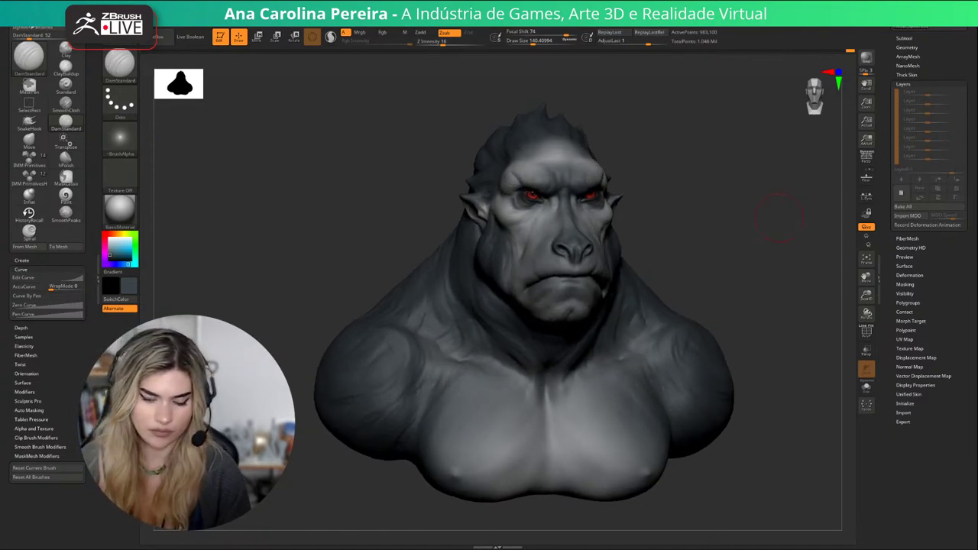
Rework the corners of the mouth with ClayBuildup at a draw size of about 59.
key("b")
key("c")
key("b")
mouse_move(709, 289)
left_mouse_down("alt")
mouse_move(731, 324)
mouse_move(708, 284)
mouse_move(657, 284)
left_mouse_up("alt")
key("s")
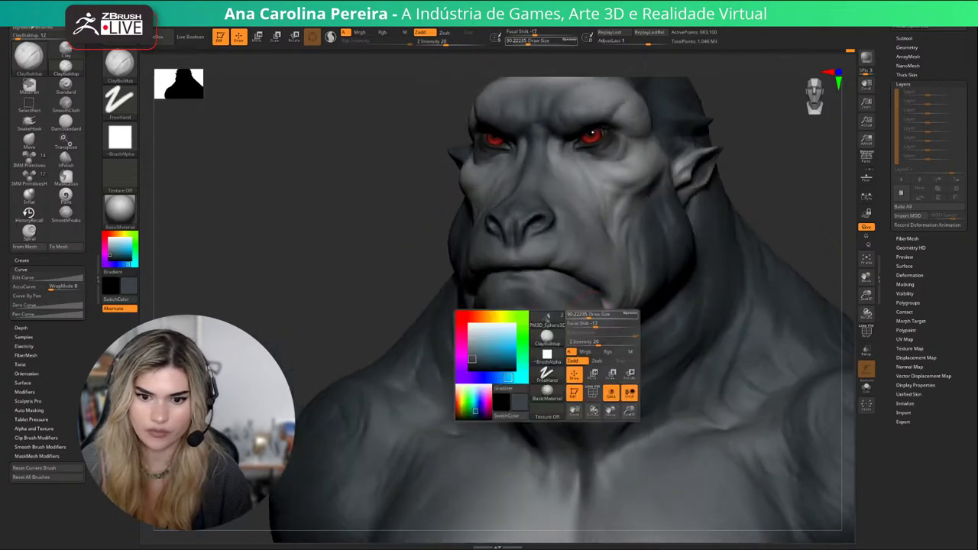
left_click_drag(594, 316, 589, 316)
key("s")
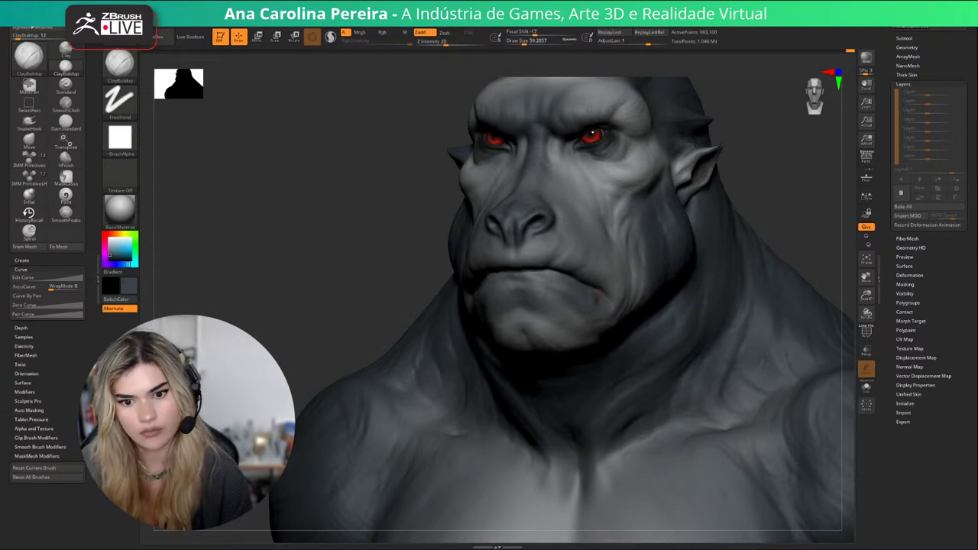
mouse_move(732, 217)
left_mouse_down()
mouse_move(770, 220)
mouse_move(738, 190)
mouse_move(756, 223)
mouse_move(722, 232)
left_mouse_up()
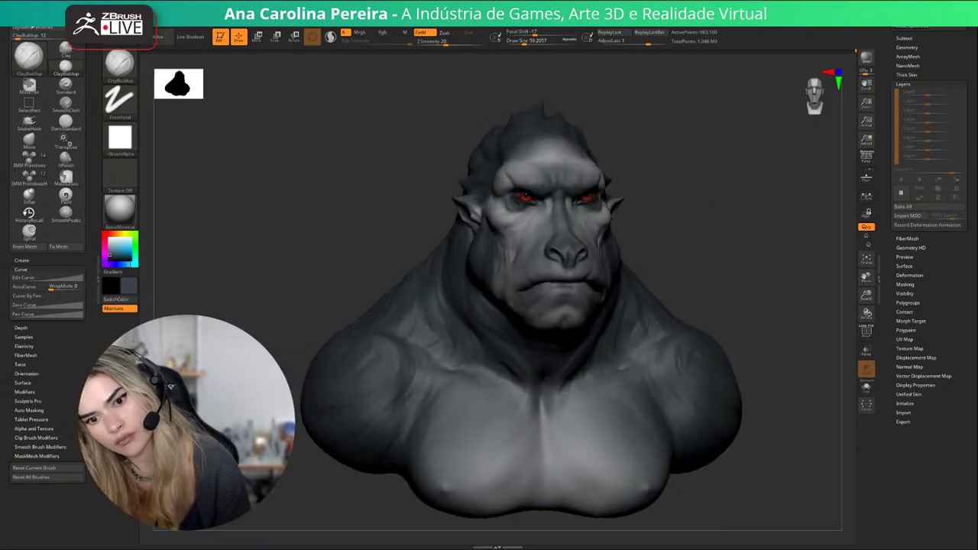
Build up the chin area beside the mouth corners with ClayBuildup at draw size 112 and smooth it.
key("space")
left_click_drag(679, 289, 714, 304)
key("space")
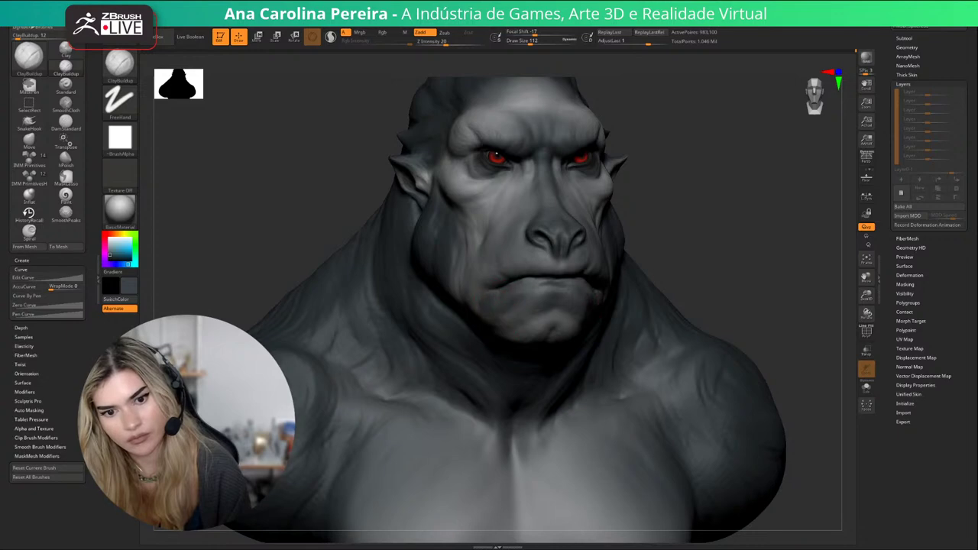
left_click_drag(669, 245, 637, 249)
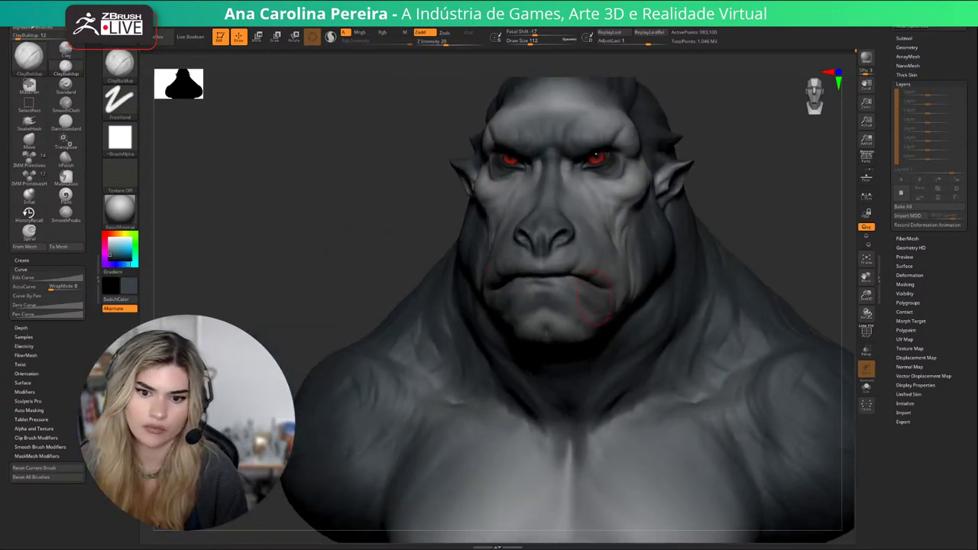
left_click_drag(711, 229, 722, 253)
mouse_move(722, 252)
left_mouse_down("alt")
mouse_move(699, 222)
mouse_move(670, 236)
mouse_move(630, 295)
left_mouse_up("alt")
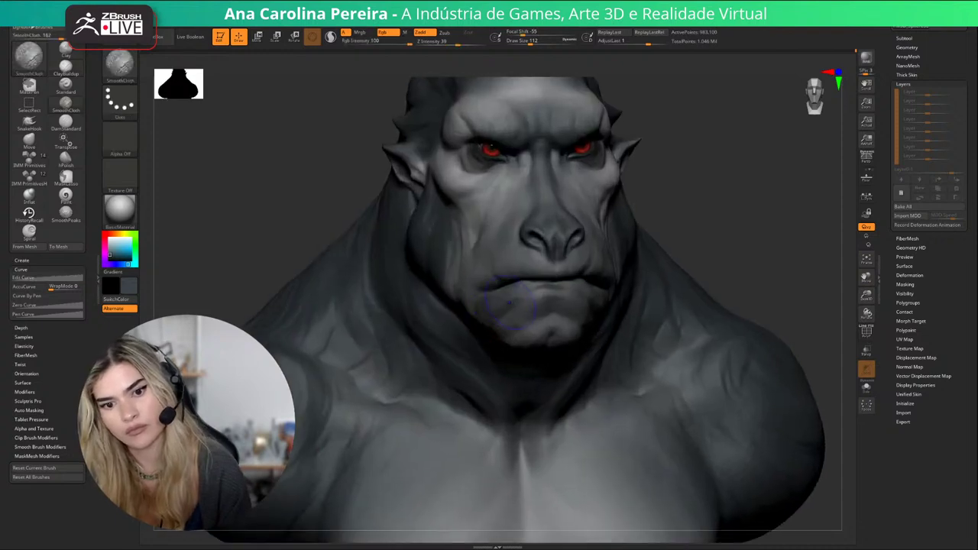
left_click_drag(737, 209, 740, 238, "alt")
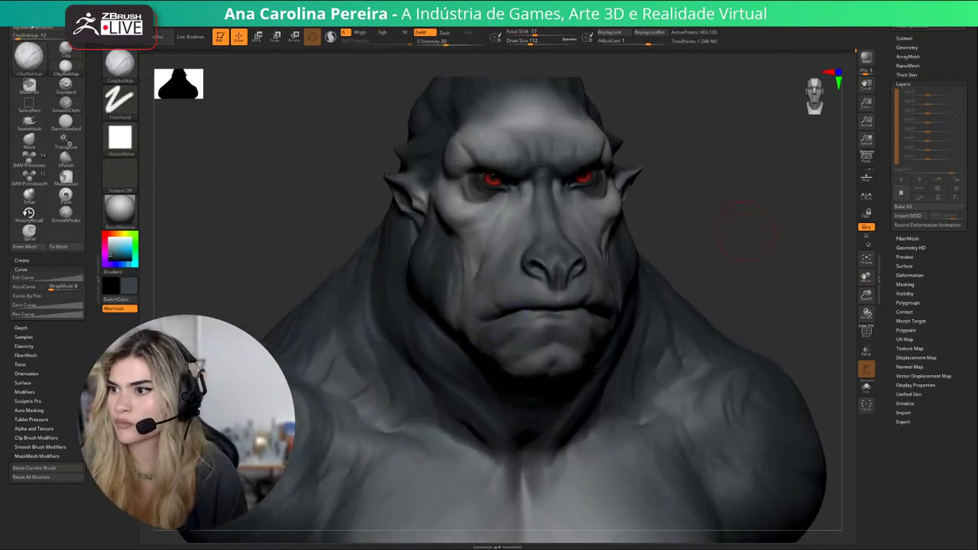
right_click_drag(745, 222, 742, 224)
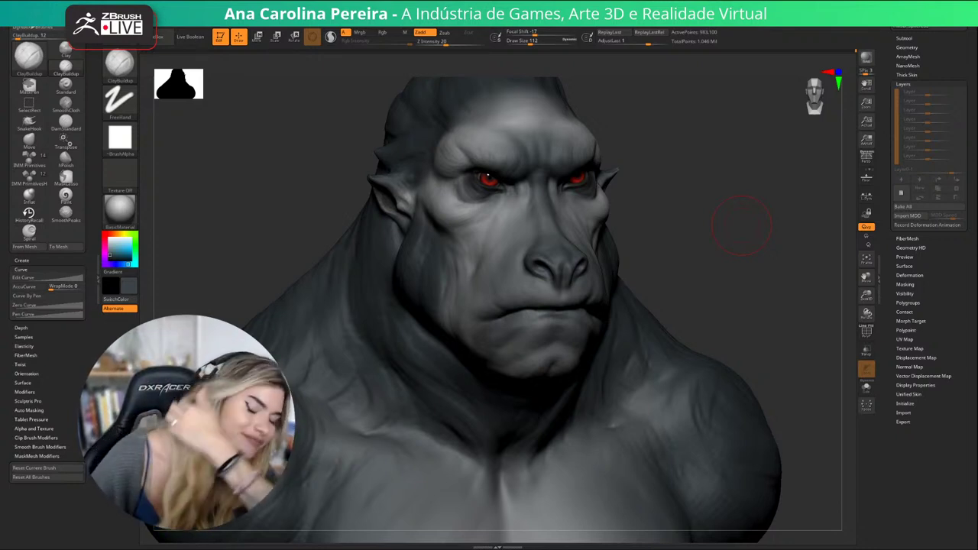
Shape the nipples on the lower chest with ClayBuildup at a draw size of about 77 and smooth them.
left_click_drag(727, 256, 720, 184)
key("b")
key("c")
key("b")
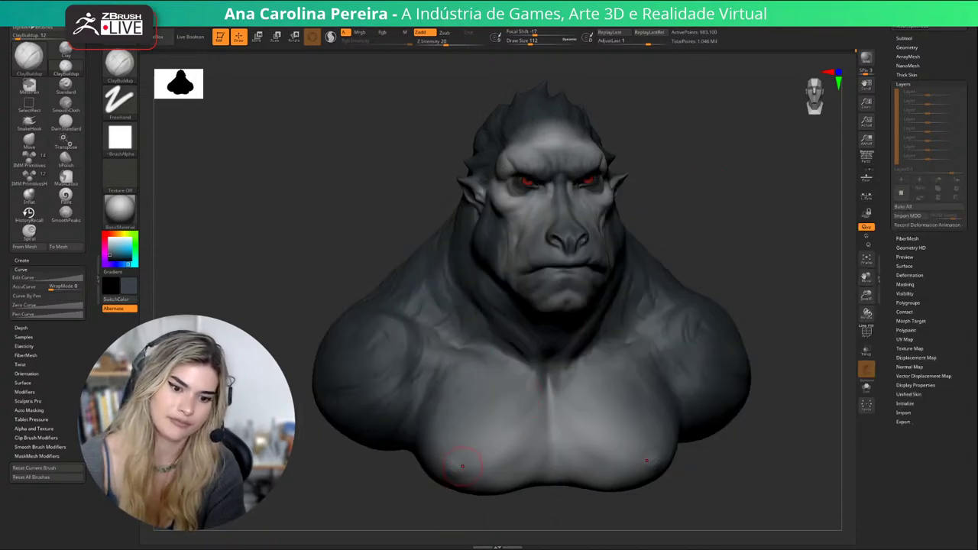
key("space")
key("space")
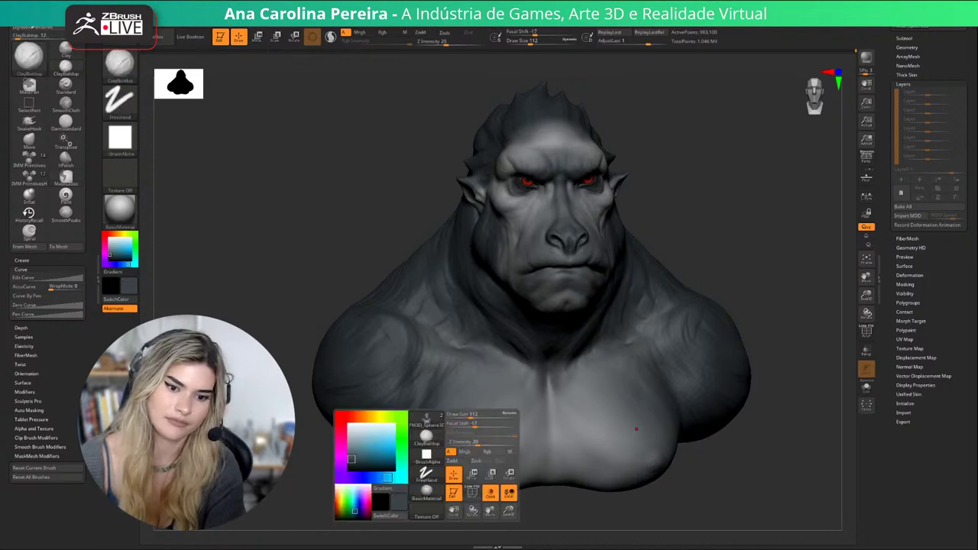
left_click(466, 416)
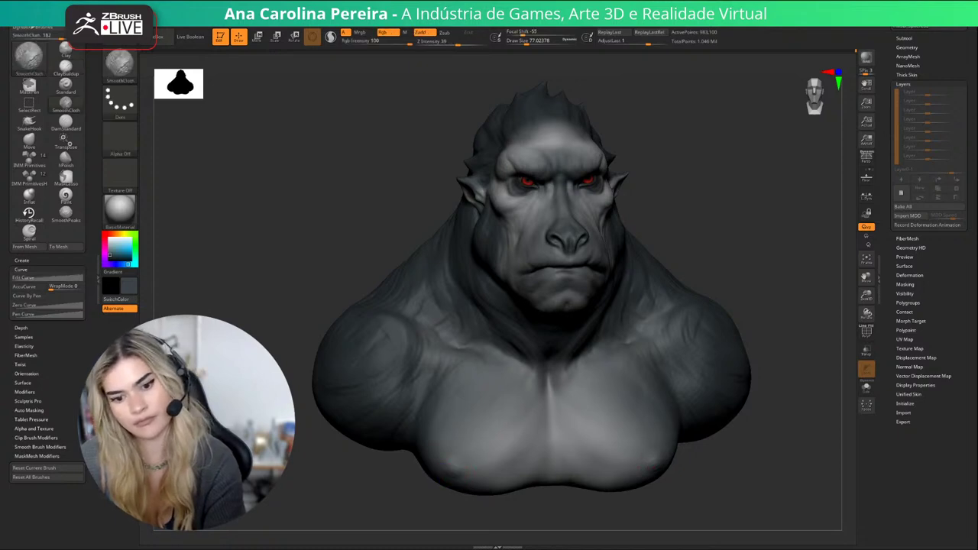
mouse_move(541, 495)
left_mouse_down()
mouse_move(562, 500)
mouse_move(732, 430)
mouse_move(748, 402)
mouse_move(771, 399)
mouse_move(710, 402)
mouse_move(730, 337)
mouse_move(669, 335)
mouse_move(745, 333)
mouse_move(709, 333)
mouse_move(729, 368)
mouse_move(757, 367)
left_mouse_up()
left_click_drag(768, 251, 763, 283, "alt")
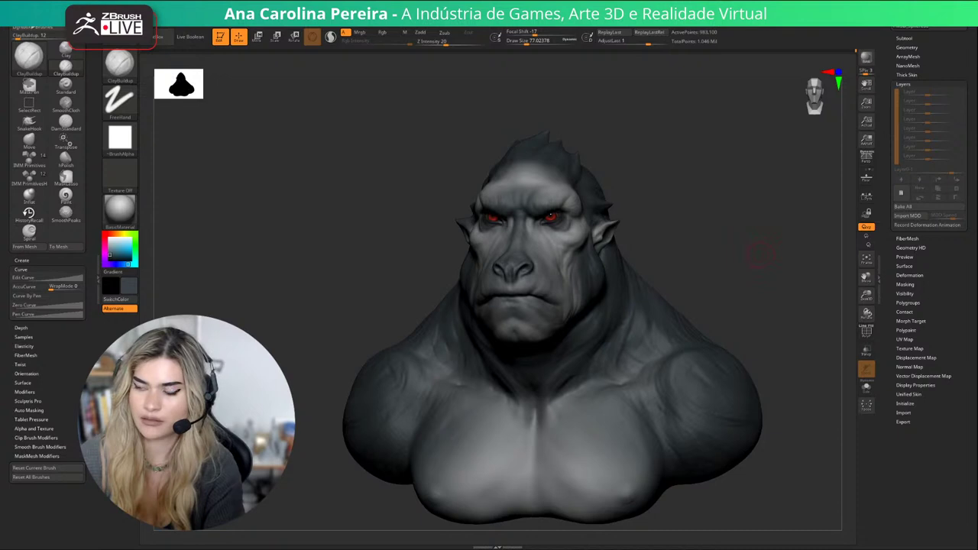
mouse_move(761, 255)
left_mouse_down("alt")
mouse_move(753, 226)
mouse_move(739, 231)
left_mouse_up("alt")
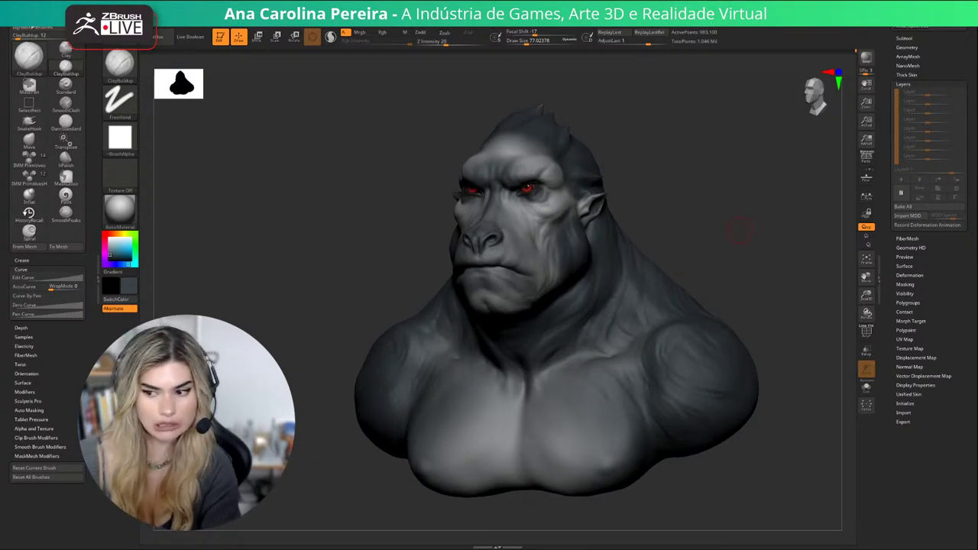
left_click_drag(727, 186, 730, 197)
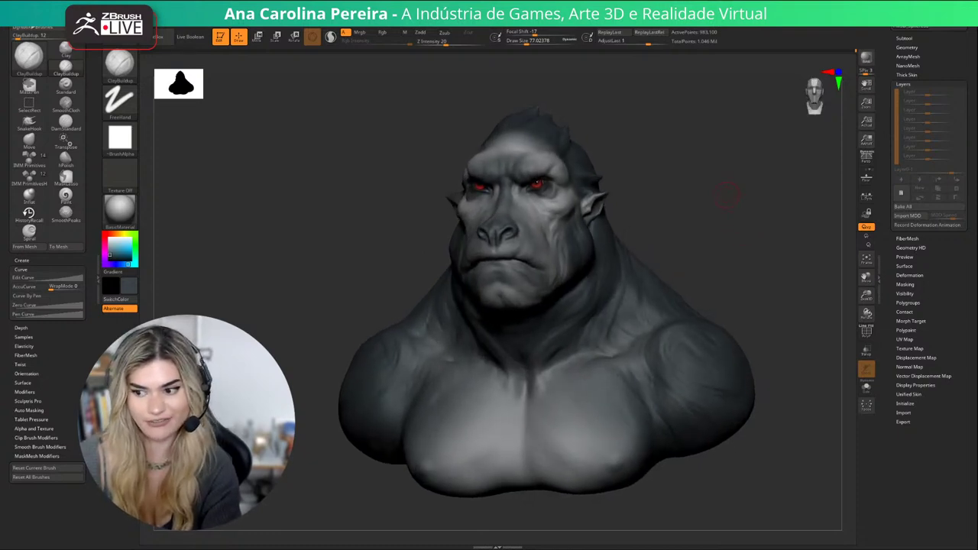
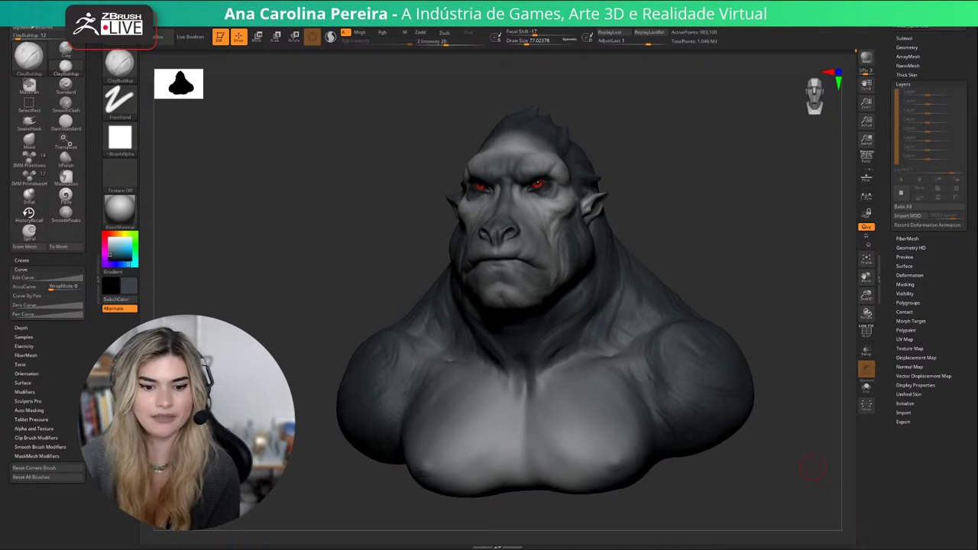
Add a new sculpting layer to the bust.
mouse_move(710, 191)
left_mouse_down()
mouse_move(733, 210)
mouse_move(738, 197)
mouse_move(738, 213)
mouse_move(702, 157)
left_mouse_up()
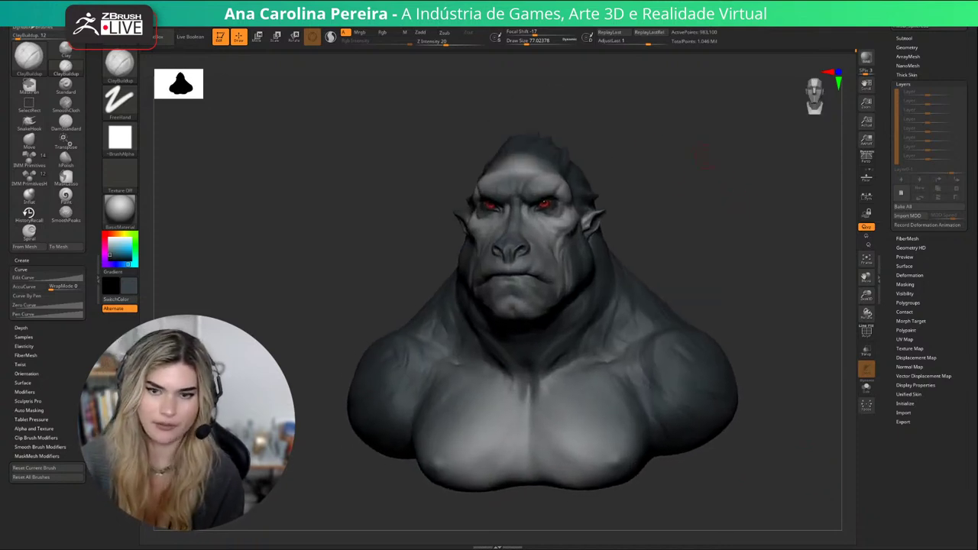
left_click_drag(638, 182, 708, 208)
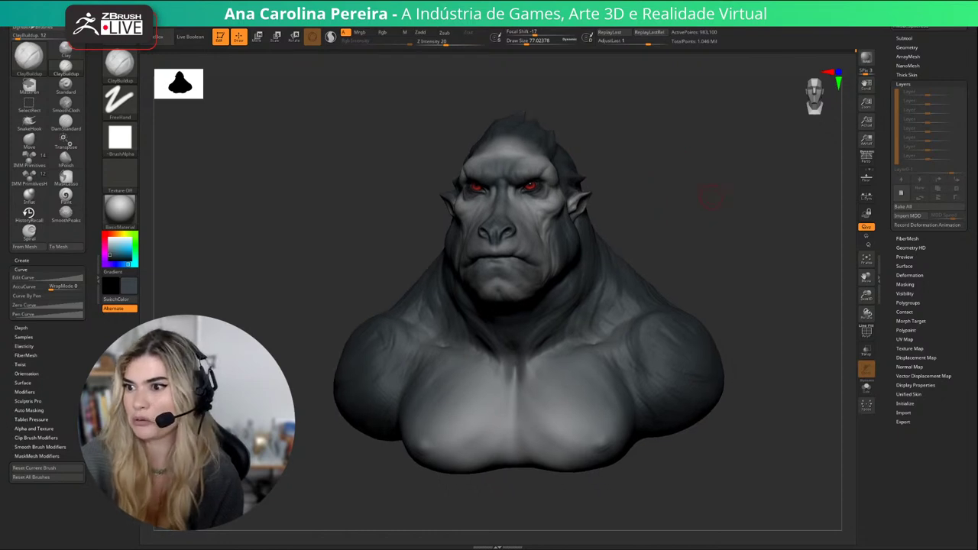
left_click_drag(645, 213, 740, 178)
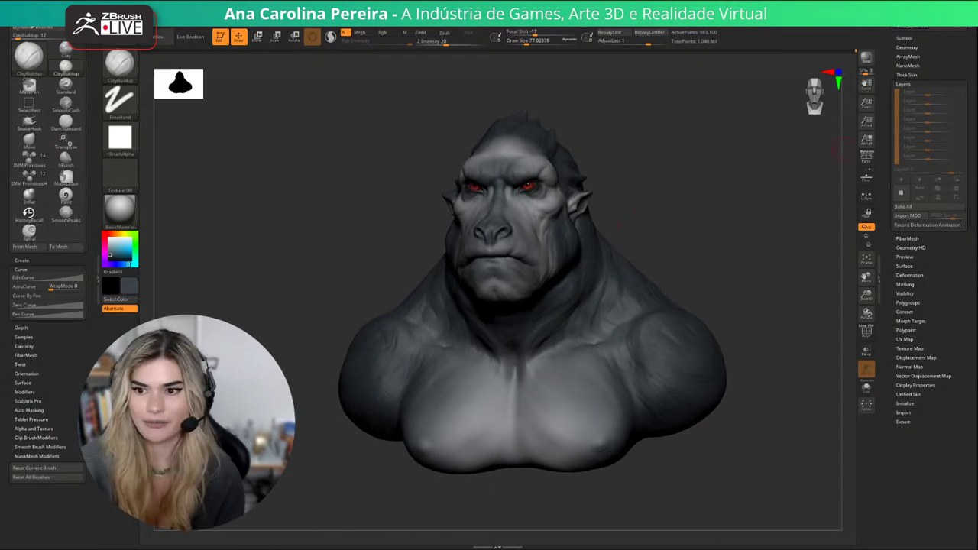
left_click(902, 193)
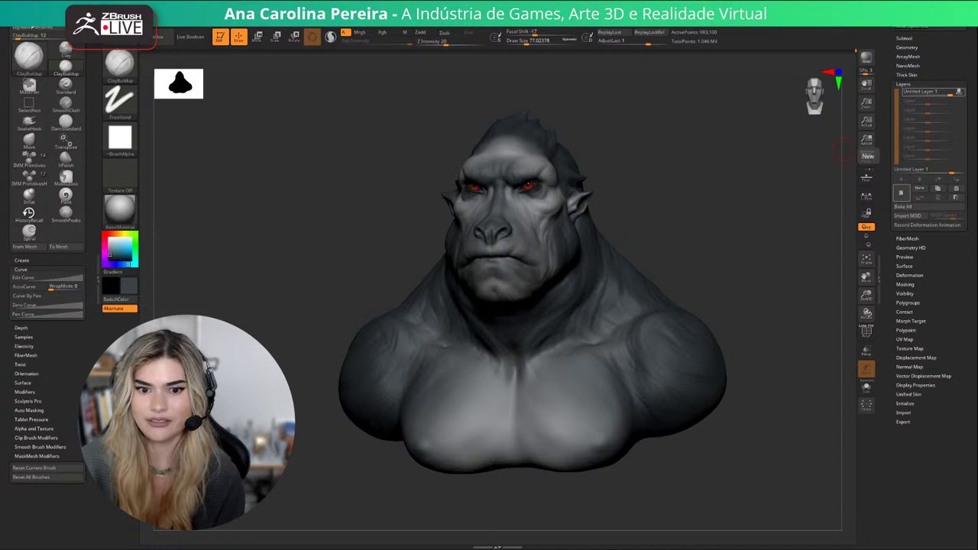
Mask the head with MaskLasso and soften the mask's edge around the neck.
left_click_drag(799, 180, 716, 292)
right_click(716, 292)
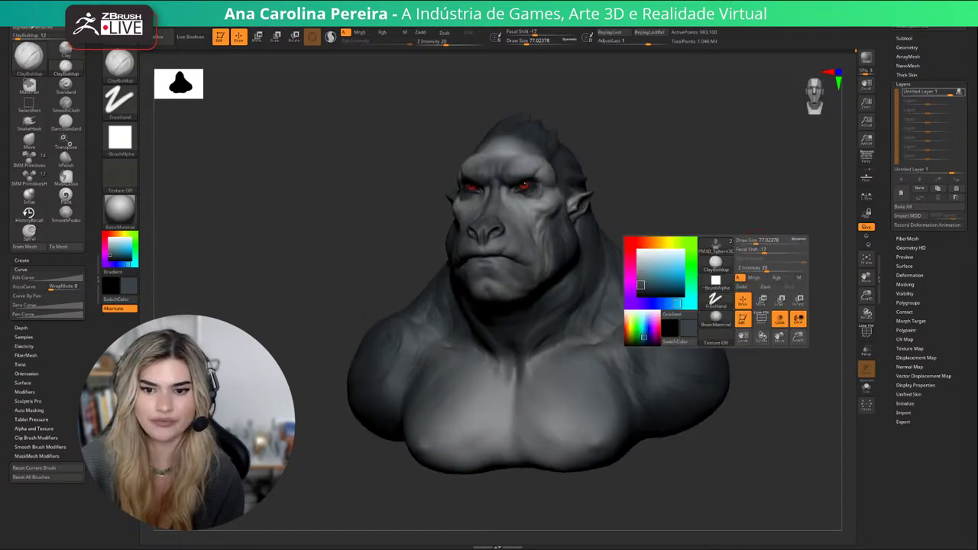
left_click_drag(672, 245, 780, 264)
left_click_drag(612, 286, 765, 264, "alt")
key("ctrl")
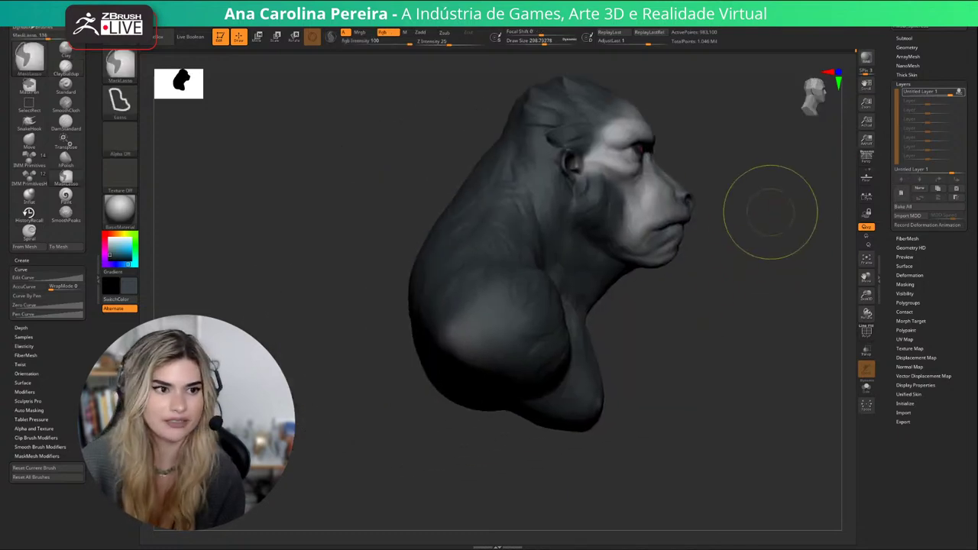
mouse_move(640, 75)
left_mouse_down("alt")
mouse_move(657, 118)
mouse_move(493, 175)
mouse_move(633, 330)
mouse_move(799, 191)
left_mouse_up("alt")
left_click(636, 253, "ctrl")
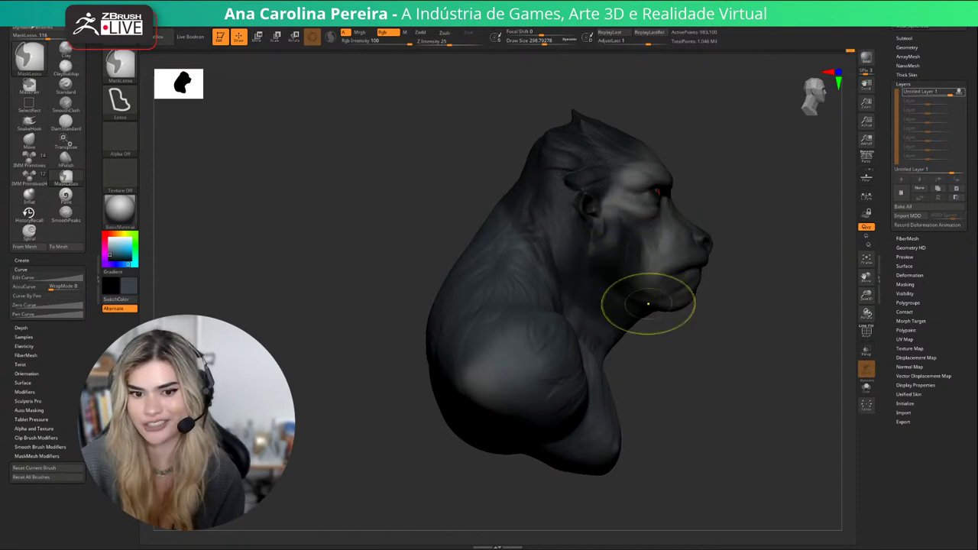
left_click_drag(772, 306, 650, 298)
left_click_drag(802, 207, 642, 220, "alt")
left_click(733, 216, "ctrl")
left_click(746, 220, "ctrl")
key("r")
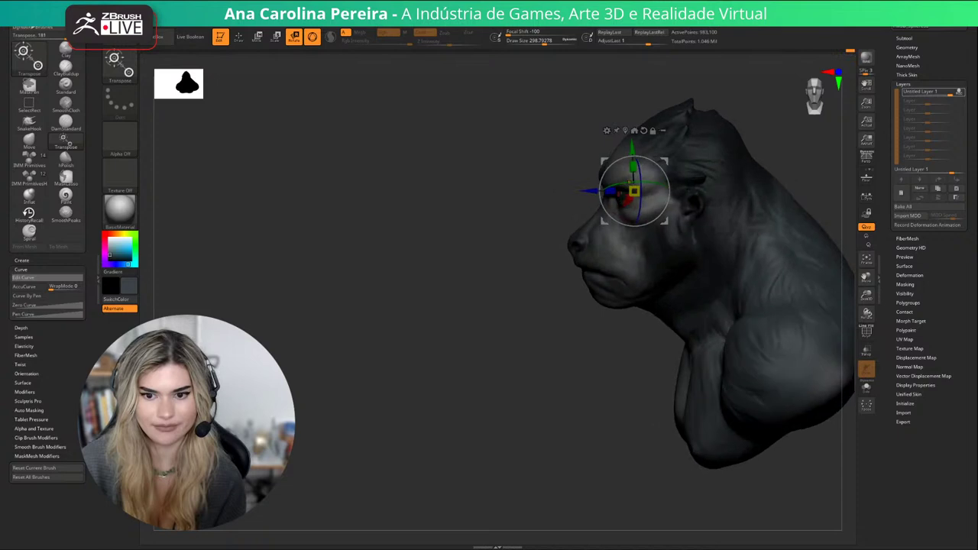
left_click(775, 200, "alt")
mouse_move(775, 200)
left_mouse_down()
mouse_move(849, 202)
mouse_move(743, 202)
mouse_move(715, 221)
left_mouse_up()
key("ctrl+z")
key("q")
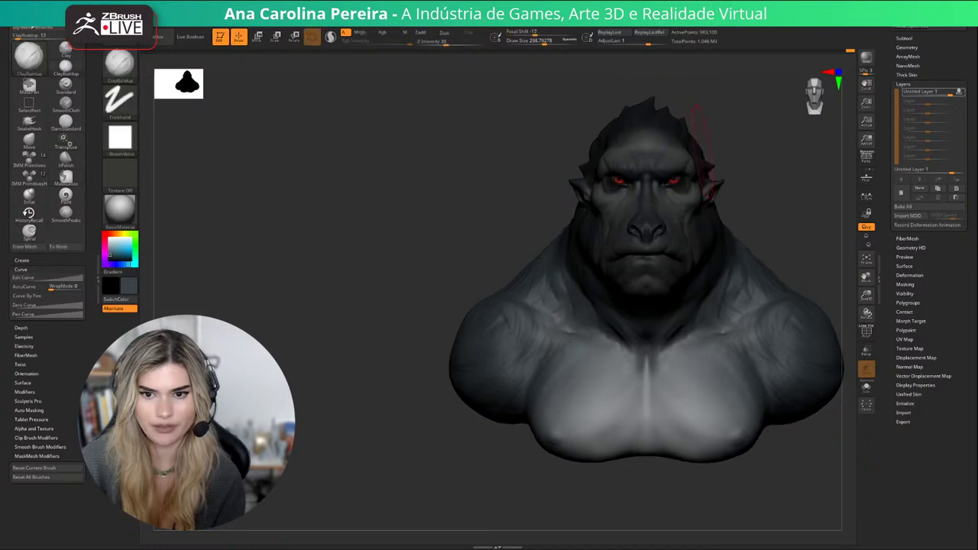
key("w")
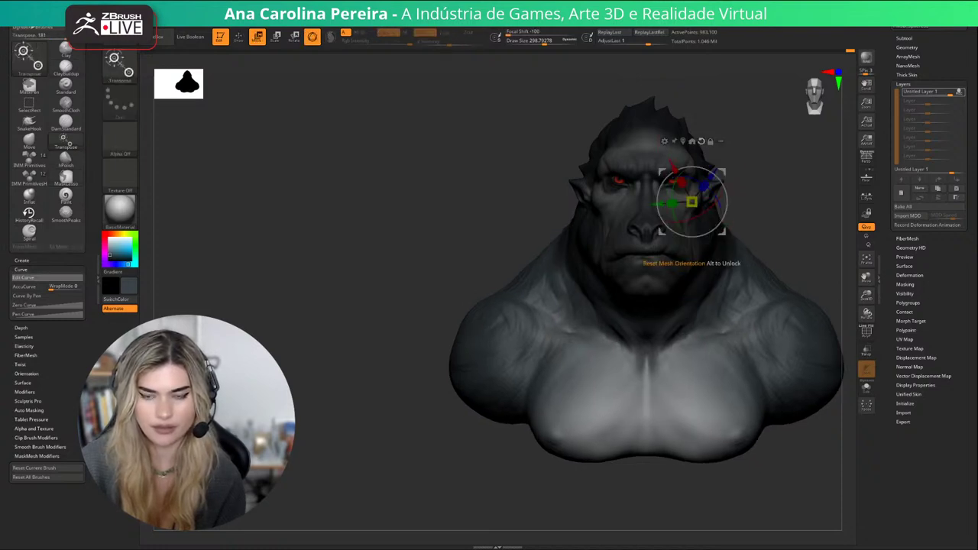
left_click(702, 141)
left_click_drag(535, 153, 367, 231, "alt")
left_click_drag(337, 336, 566, 245)
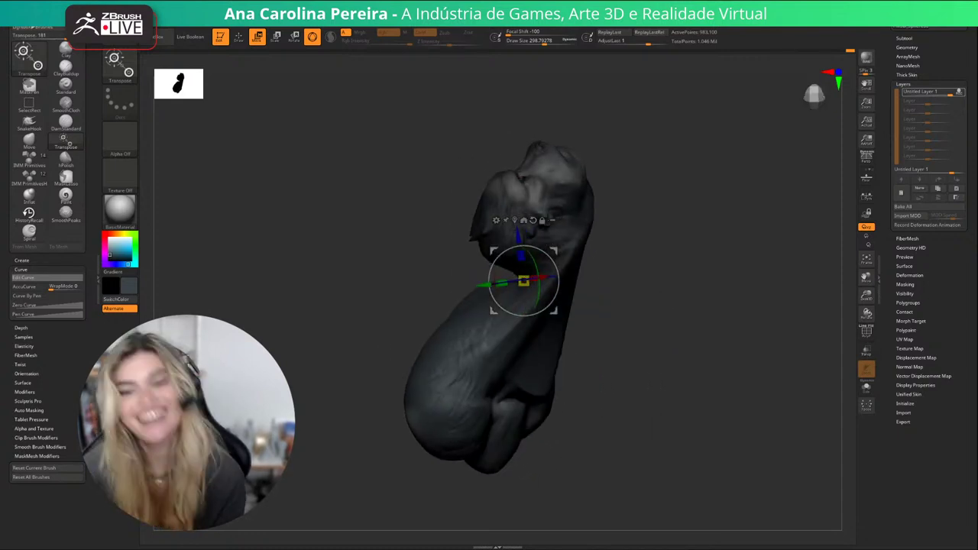
left_click_drag(566, 244, 382, 274)
left_click_drag(405, 310, 459, 359)
key("b")
key("m")
key("v")
mouse_move(604, 432)
left_mouse_down()
mouse_move(613, 424)
mouse_move(585, 444)
left_mouse_up()
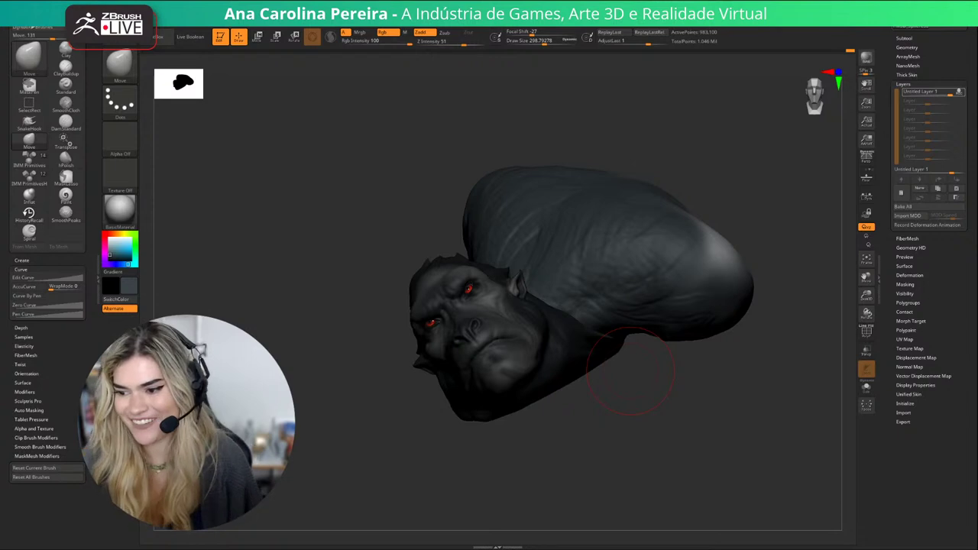
mouse_move(631, 372)
left_mouse_down()
mouse_move(707, 352)
mouse_move(742, 315)
mouse_move(749, 447)
left_mouse_up()
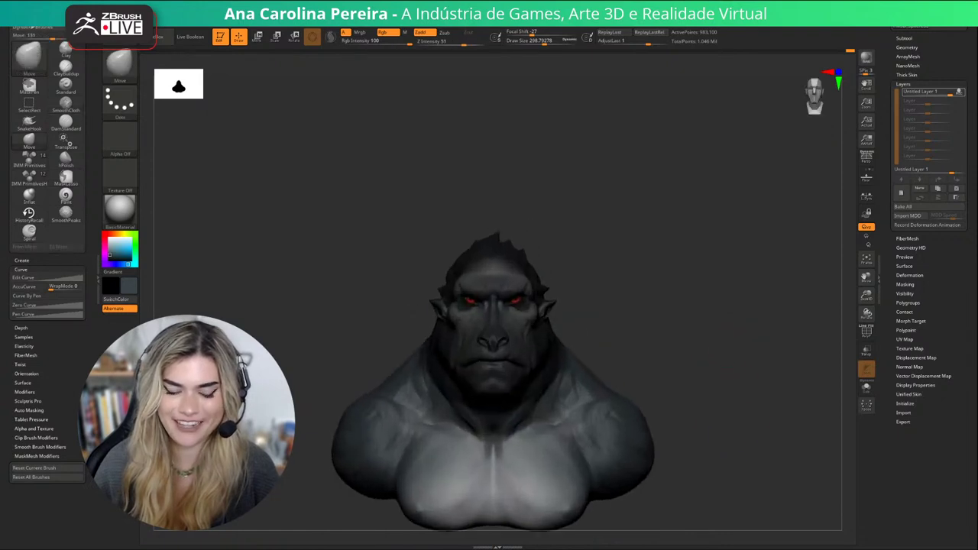
Position the Transpose gizmo's pivot inside the neck, aligning it from the front and side views.
key("w")
left_click_drag(726, 337, 754, 268, "alt")
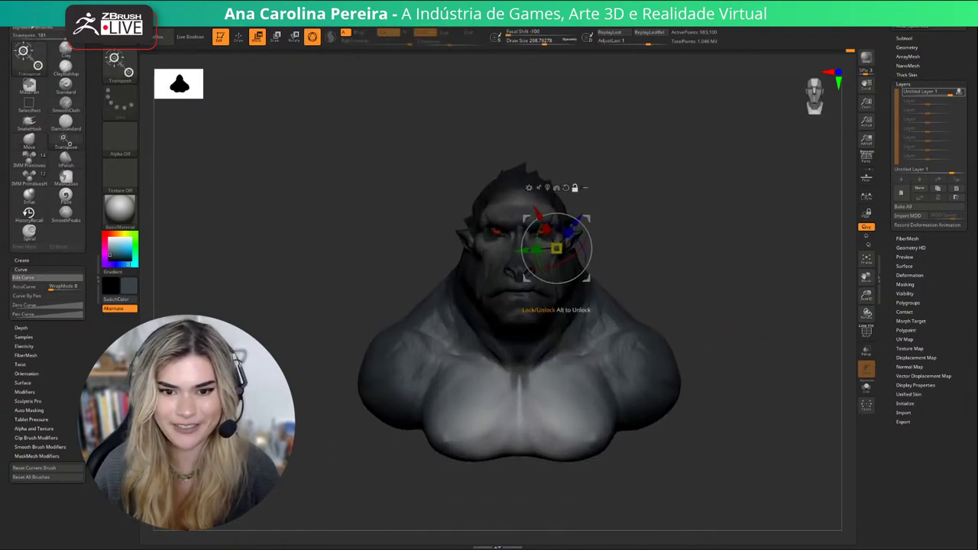
left_click_drag(525, 279, 494, 356)
left_click_drag(727, 344, 634, 344, "shift")
left_click_drag(494, 356, 461, 345)
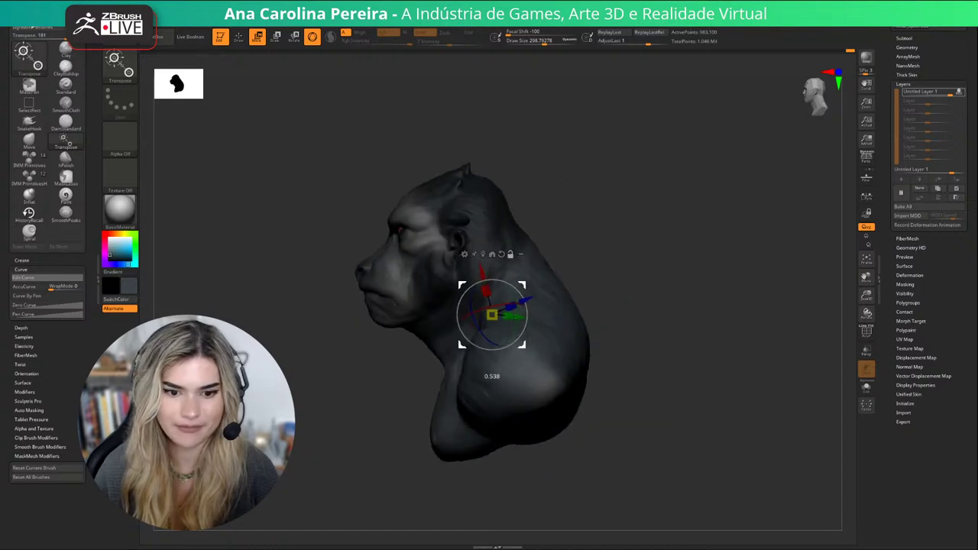
left_click_drag(491, 314, 485, 303, "alt")
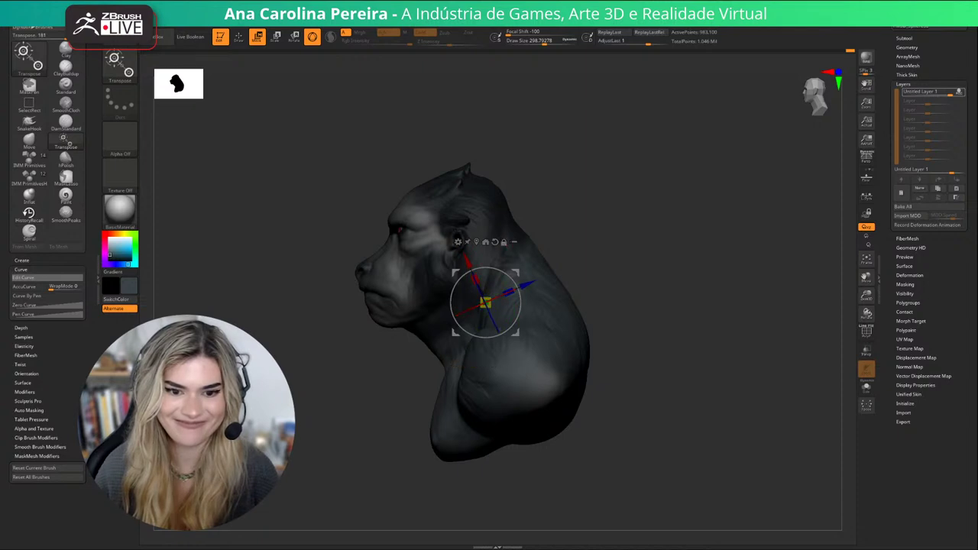
left_click_drag(650, 344, 734, 344, "shift")
left_click_drag(521, 305, 518, 290)
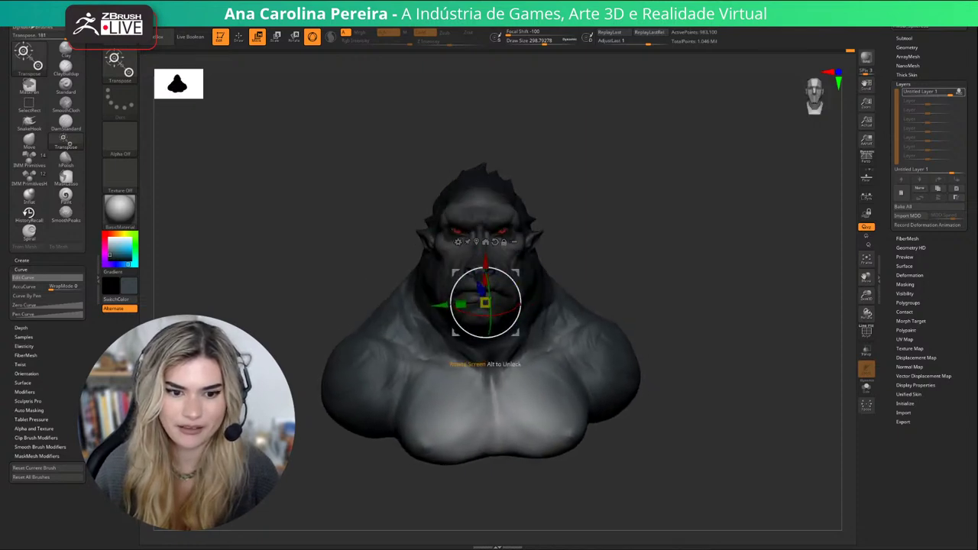
Try turning the head relative to the shoulders with the Transpose gizmo and clear the mask.
left_click_drag(726, 344, 679, 332)
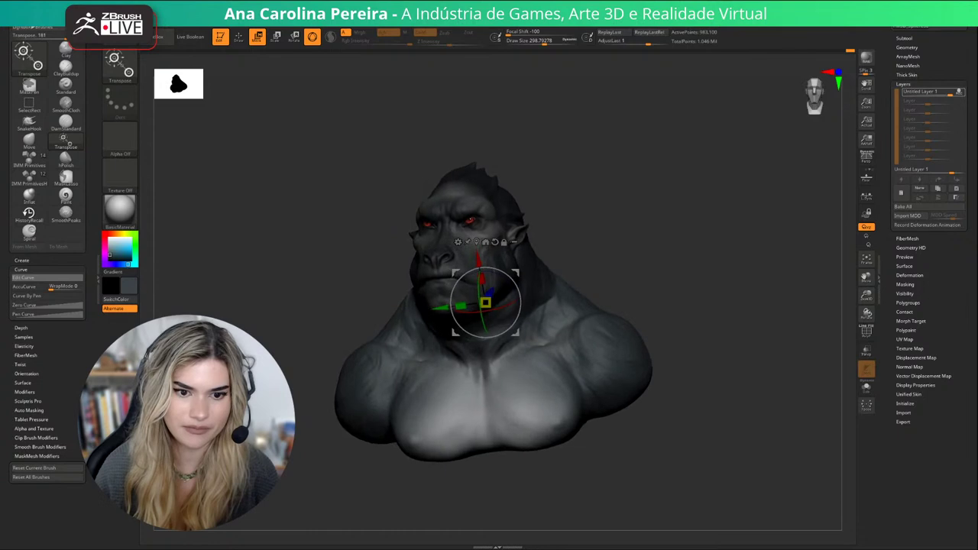
left_click_drag(505, 308, 470, 311)
mouse_move(518, 334)
left_mouse_down()
mouse_move(485, 315)
mouse_move(526, 336)
left_mouse_up()
key("ctrl")
left_click_drag(585, 249, 593, 256, "ctrl")
mouse_move(594, 256)
left_mouse_down("alt")
mouse_move(694, 251)
mouse_move(694, 268)
mouse_move(667, 263)
left_mouse_up("alt")
left_click_drag(418, 325, 410, 348, "alt")
key("b")
key("m")
key("v")
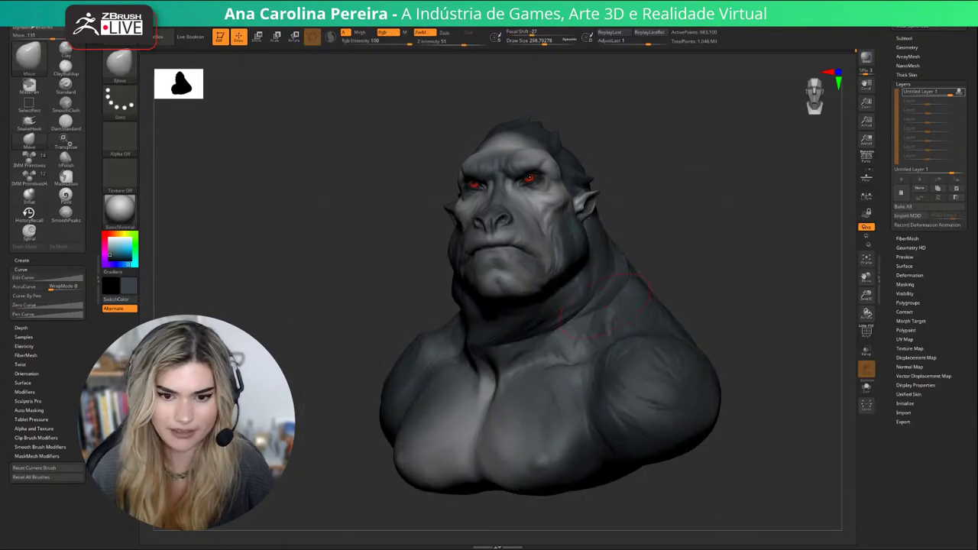
key("b")
key("c")
key("b")
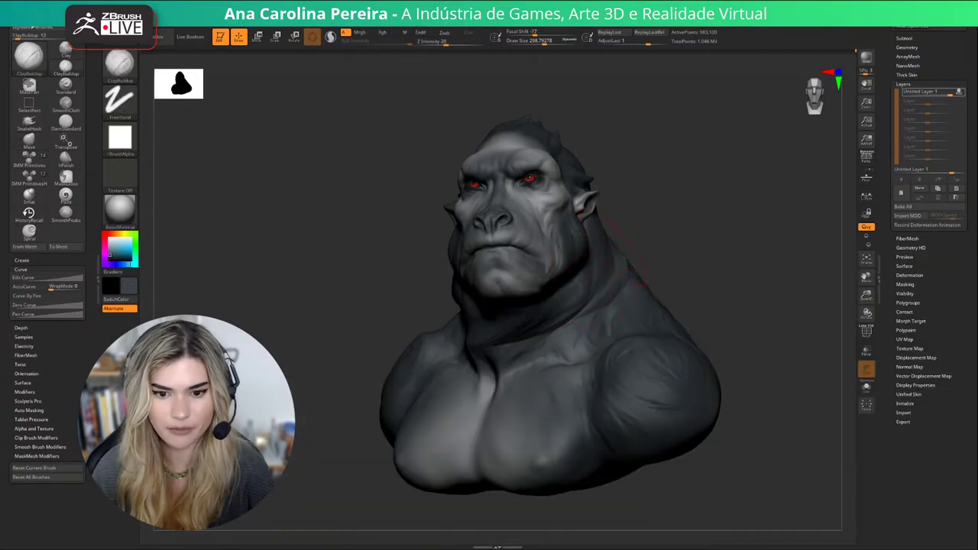
Discard the head pose with its layer and duplicate the bust subtool.
mouse_move(667, 264)
left_mouse_down()
mouse_move(730, 256)
mouse_move(694, 252)
left_mouse_up()
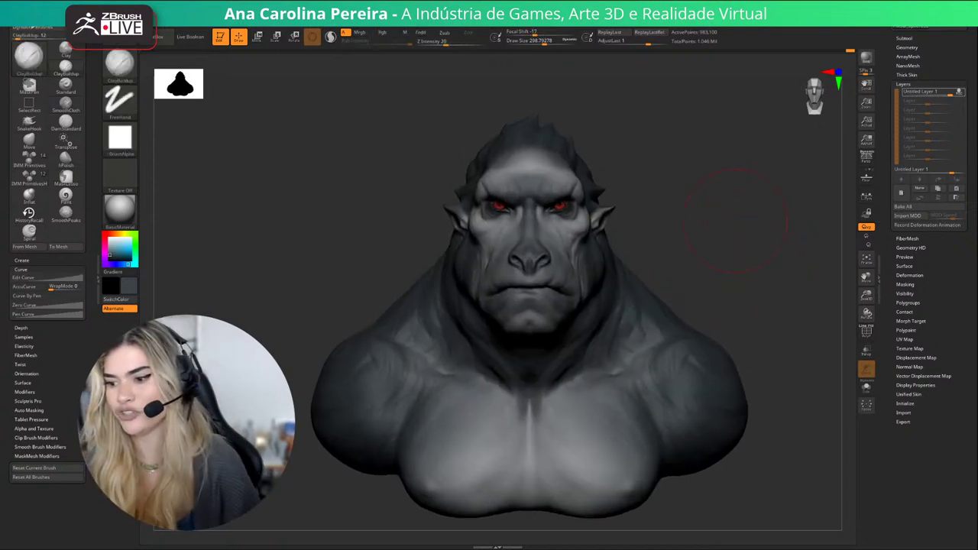
left_click_drag(753, 142, 707, 145)
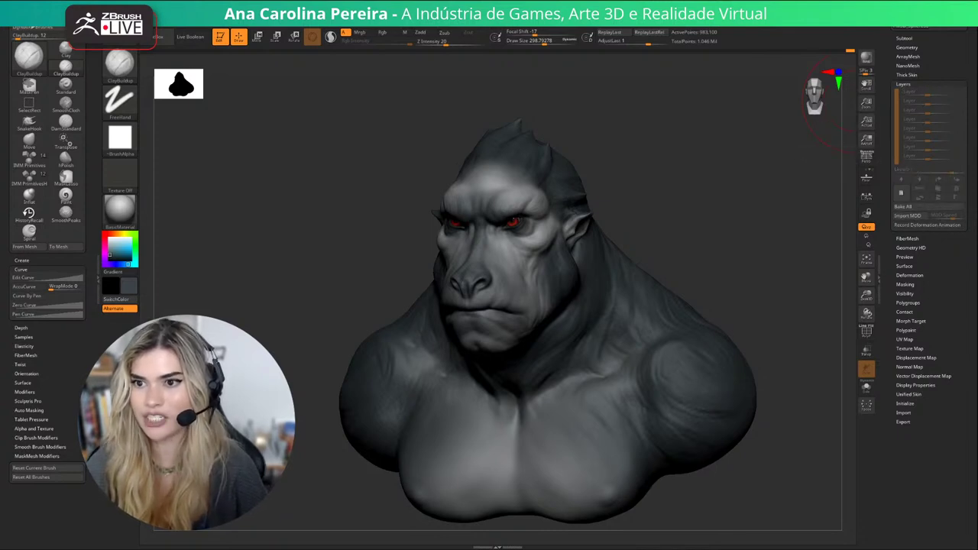
left_click(907, 48)
left_click(905, 38)
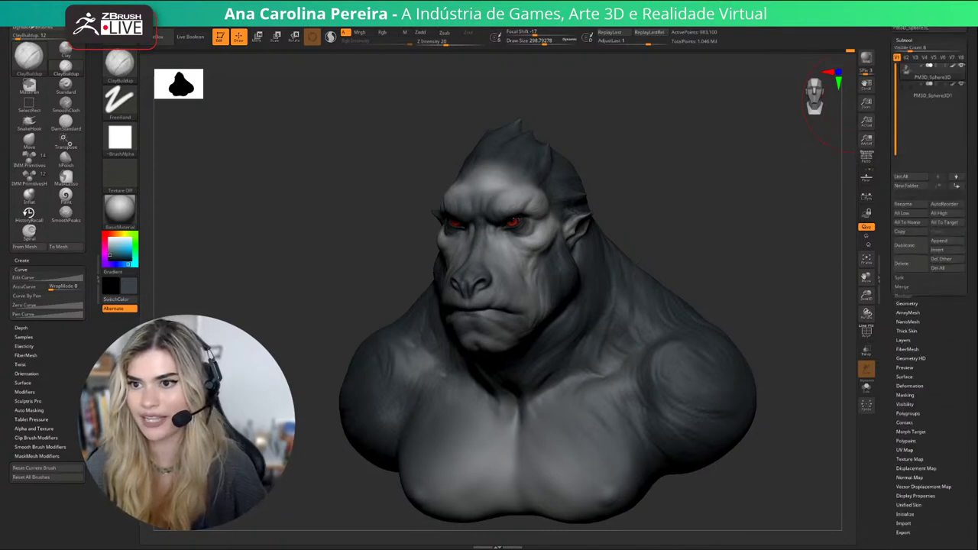
left_click(911, 246)
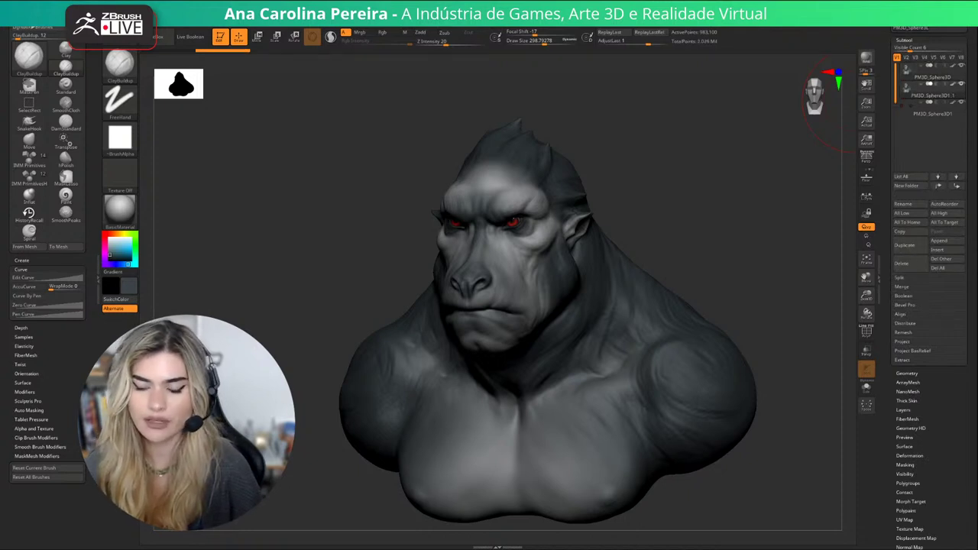
Isolate the duplicated bust to check it, and retopologize it with ZRemesher at a target polygon count of 5.
left_click_drag(781, 183, 835, 159)
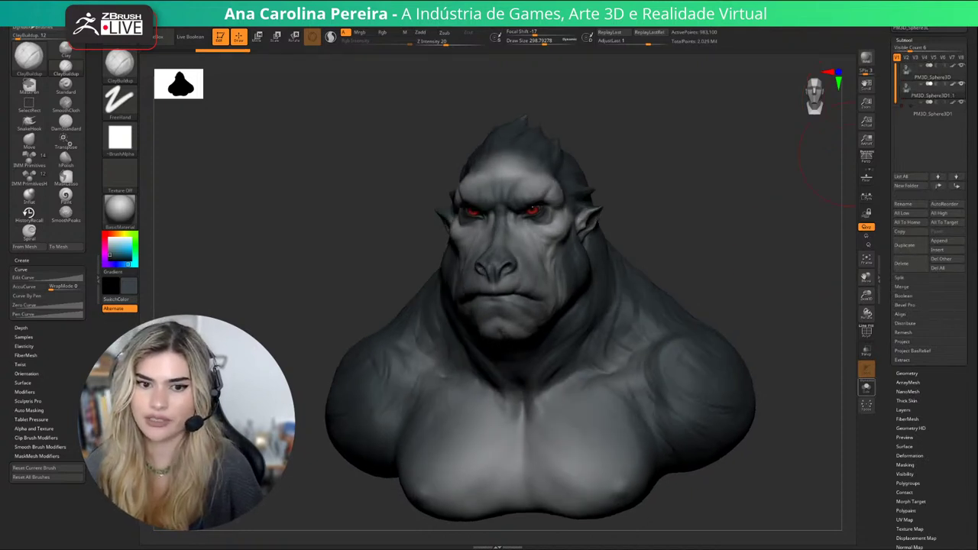
left_click(866, 387)
mouse_move(815, 313)
left_mouse_down("alt")
mouse_move(792, 269)
mouse_move(723, 254)
mouse_move(721, 239)
left_mouse_up("alt")
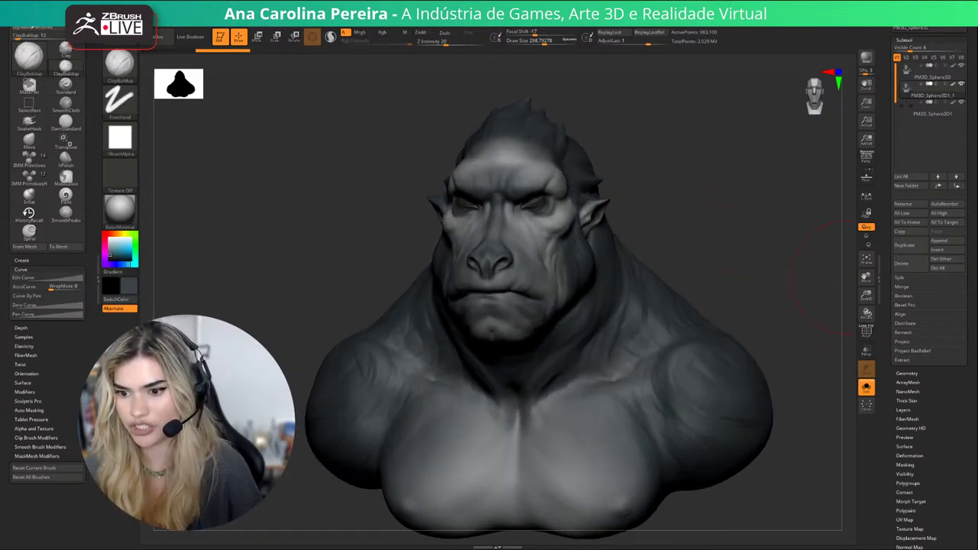
left_click(907, 374)
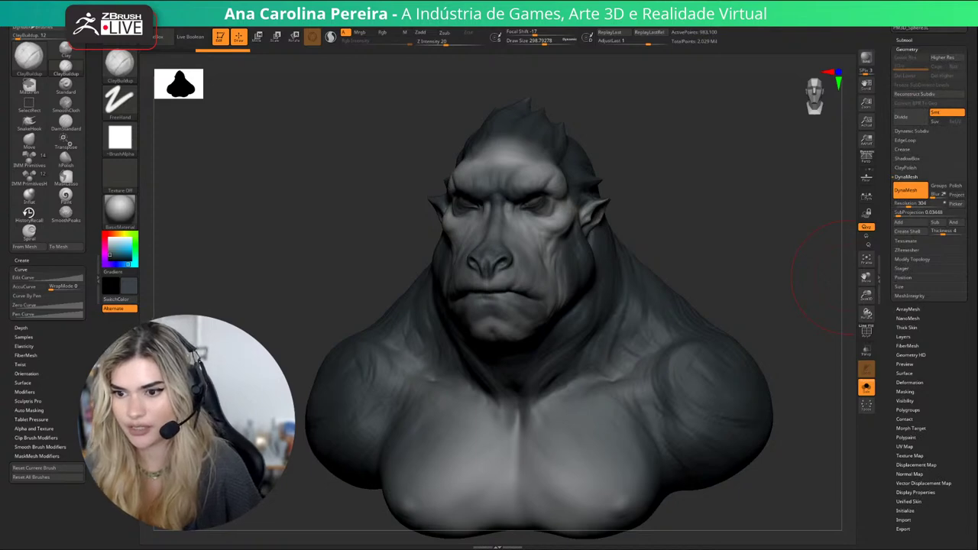
left_click(908, 250)
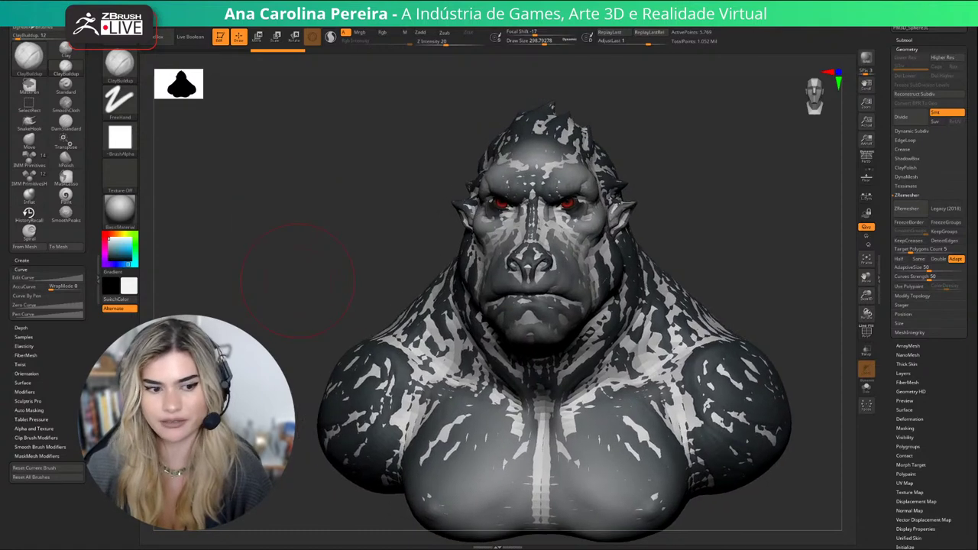
left_click_drag(298, 279, 745, 246)
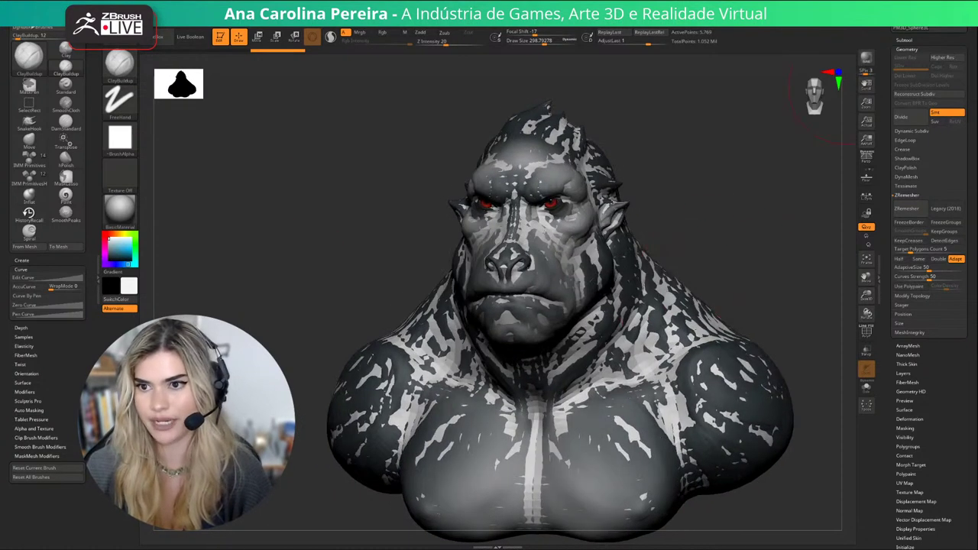
Hide the eyes subtool and project the original bust's shape and polypaint onto the remeshed copy with ProjectAll.
left_click(904, 39)
left_click(961, 102)
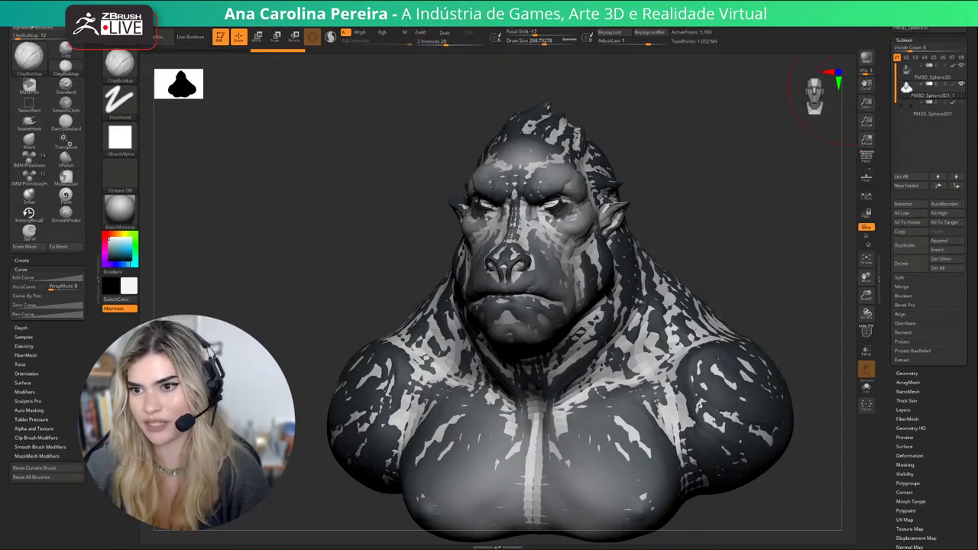
mouse_move(908, 70)
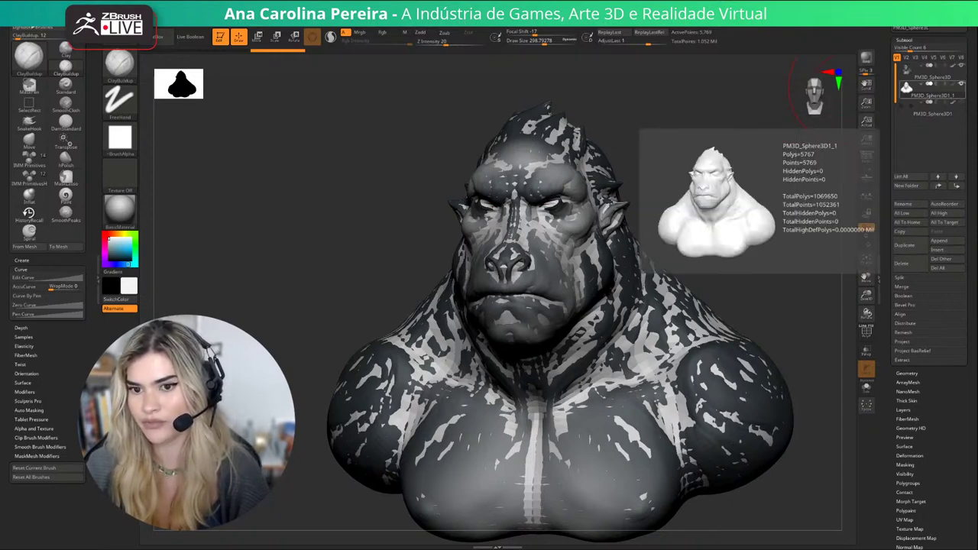
left_click(913, 351)
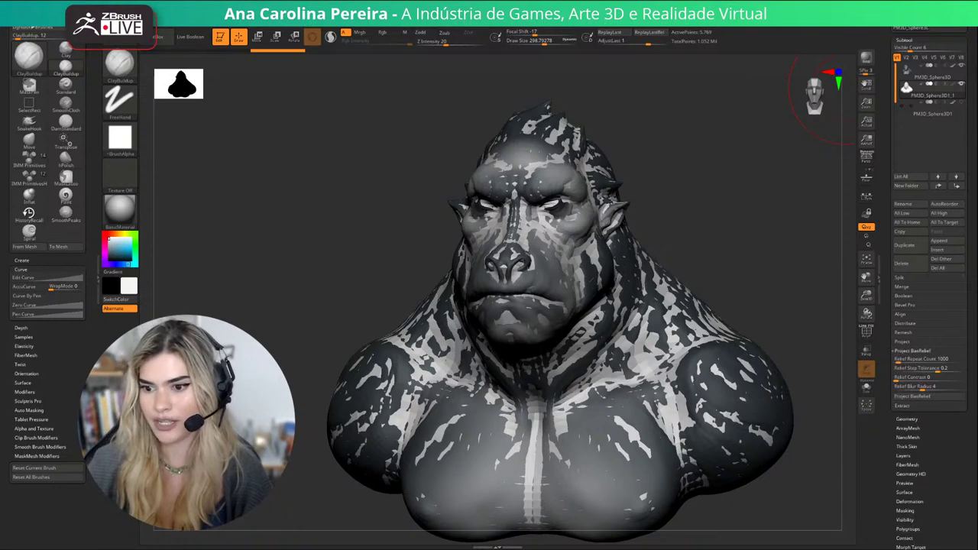
left_click(913, 351)
left_click(902, 342)
left_click(911, 356)
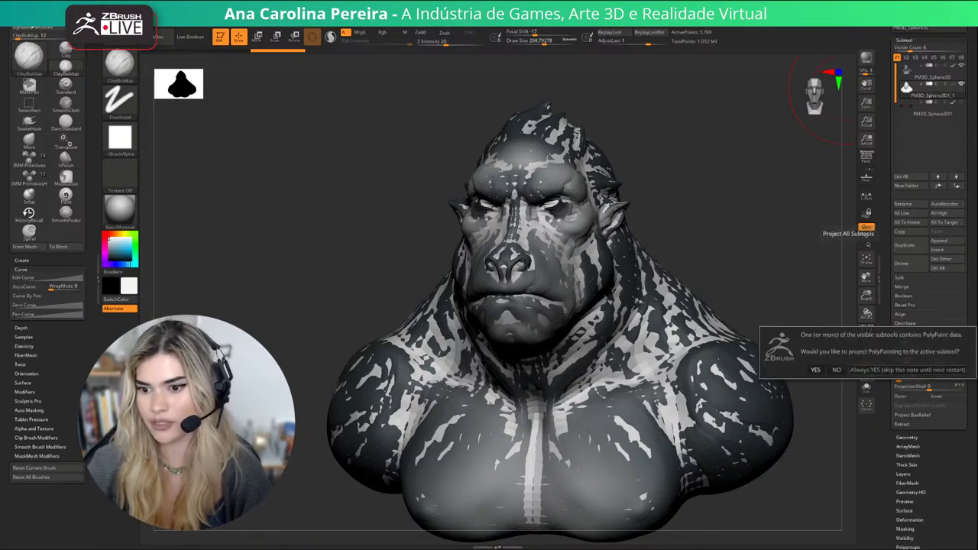
left_click(816, 370)
left_click_drag(824, 351, 846, 369)
Subdivide the remeshed bust up to subdivision level 4 and project the original's details onto it.
left_click(907, 438)
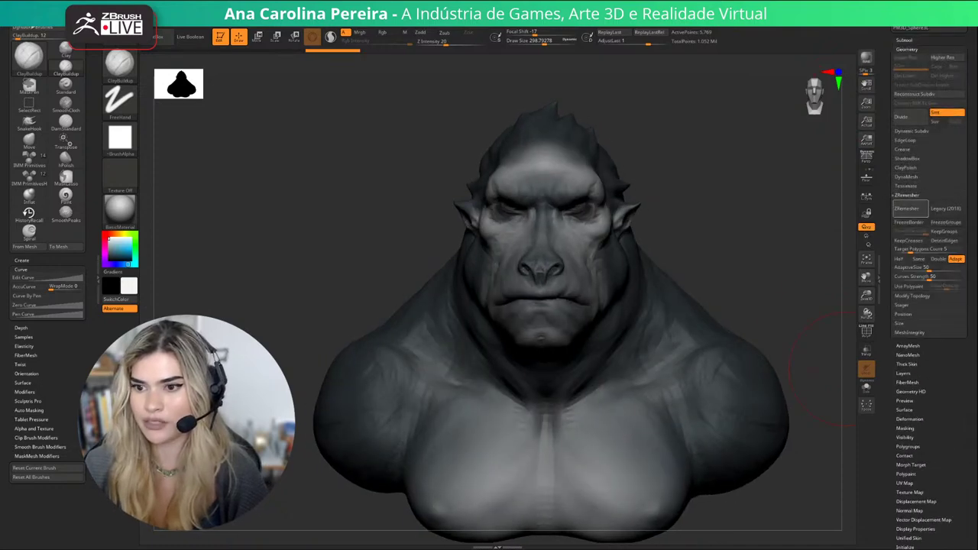
left_click(902, 116)
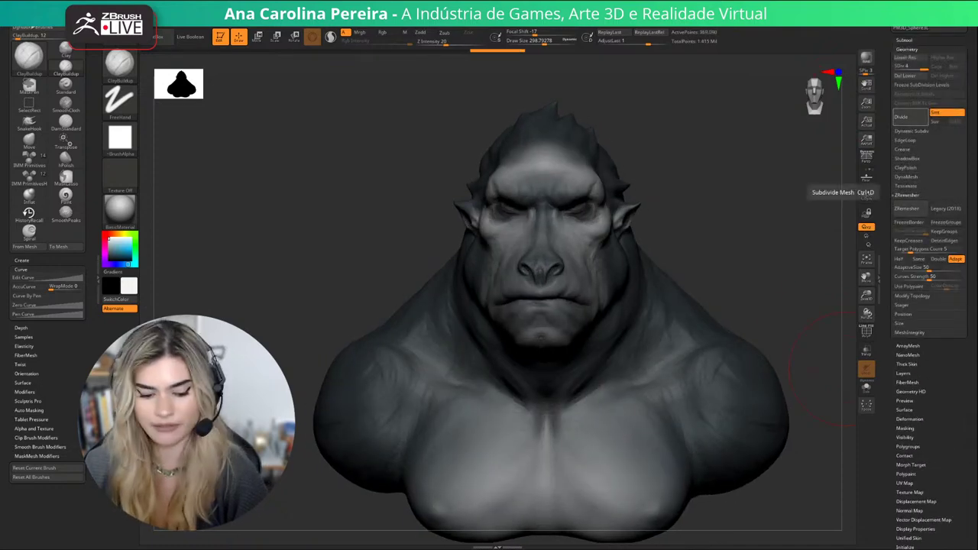
key("shift+d")
key("shift+d")
left_click(908, 202)
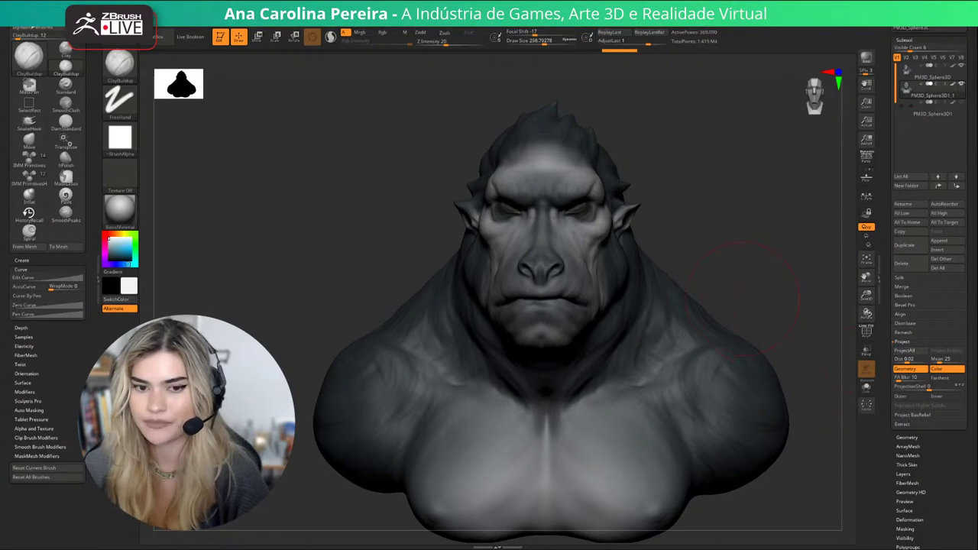
Show the eyes again and switch the remeshed bust to its lowest subdivision level.
left_click_drag(791, 296, 847, 195)
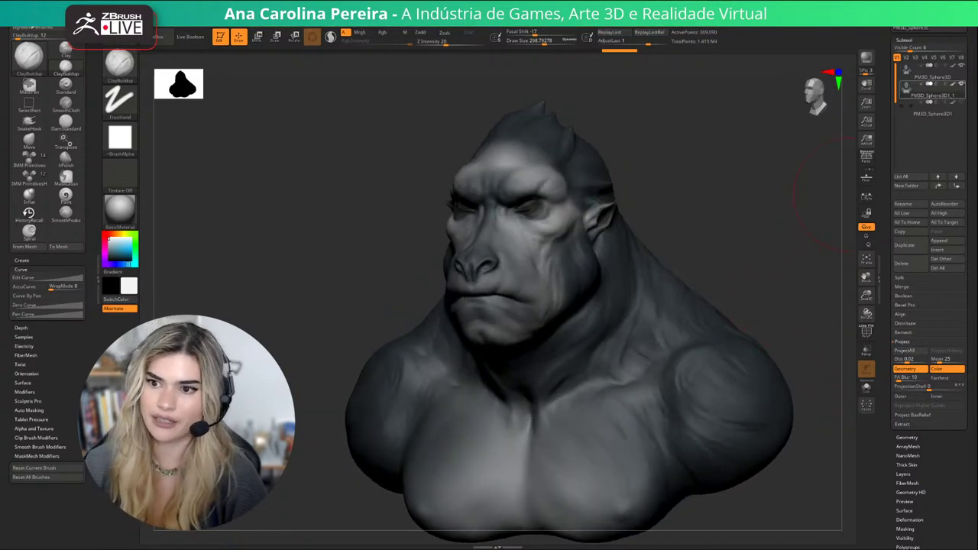
left_click_drag(791, 177, 752, 183)
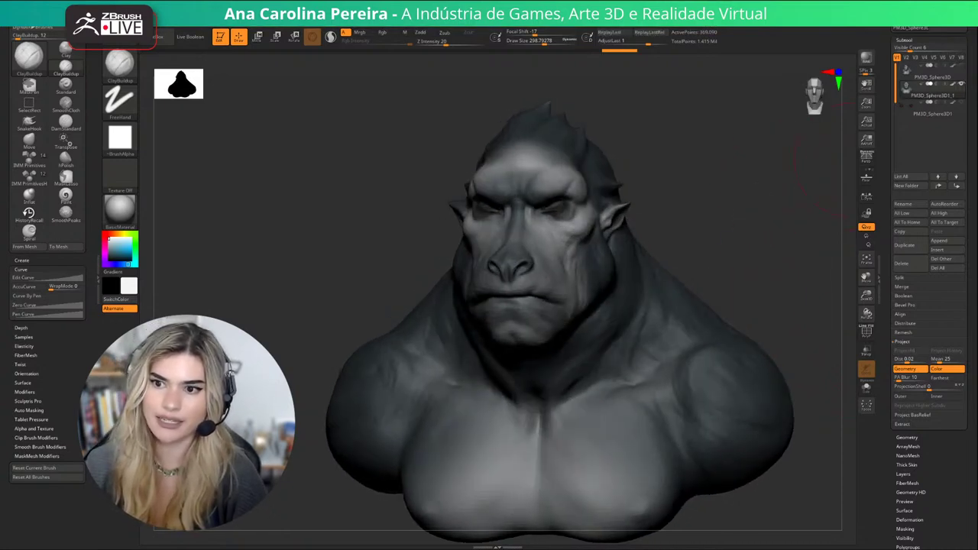
mouse_move(932, 95)
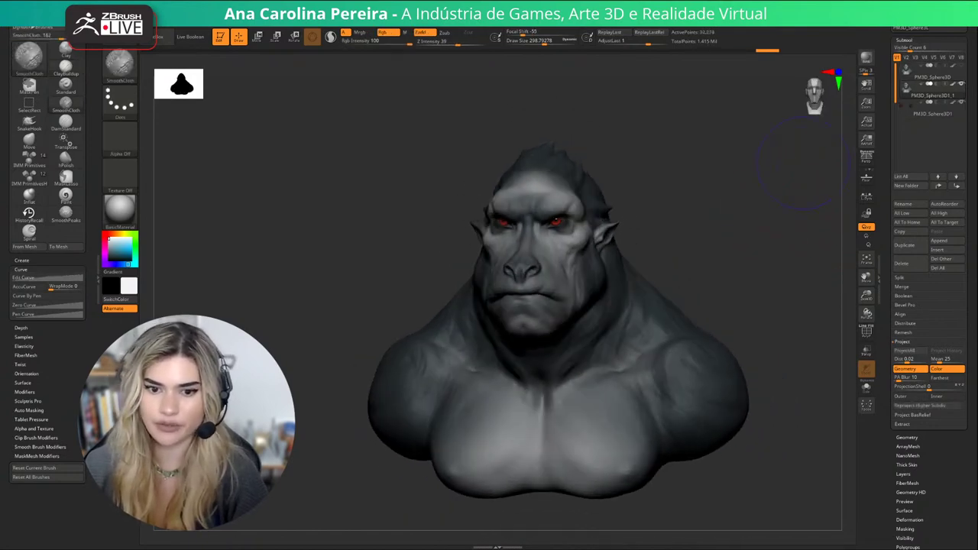
key("shift+d")
key("shift+d")
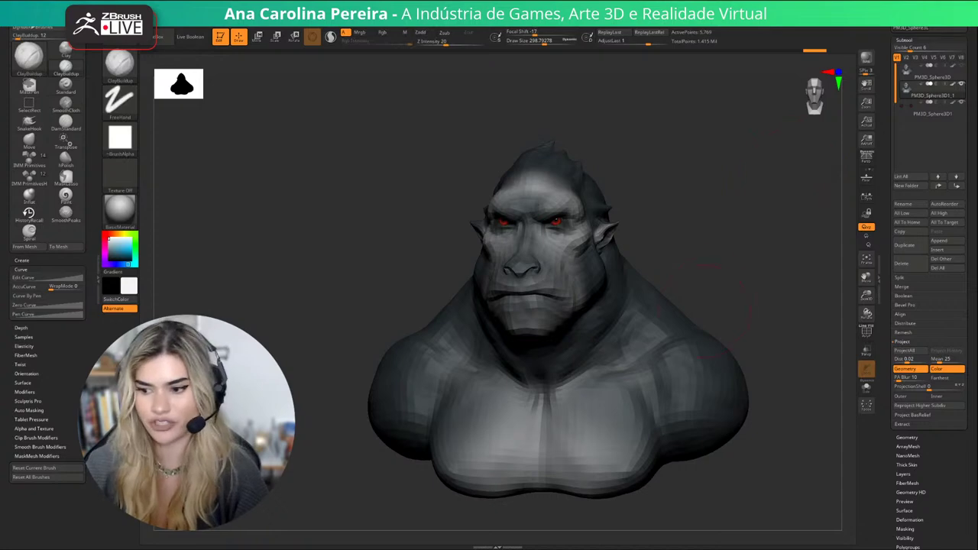
Mask the head of the low-resolution bust from the side with MaskLasso and soften the mask's edge at the neck.
left_click_drag(705, 312, 735, 297, "alt")
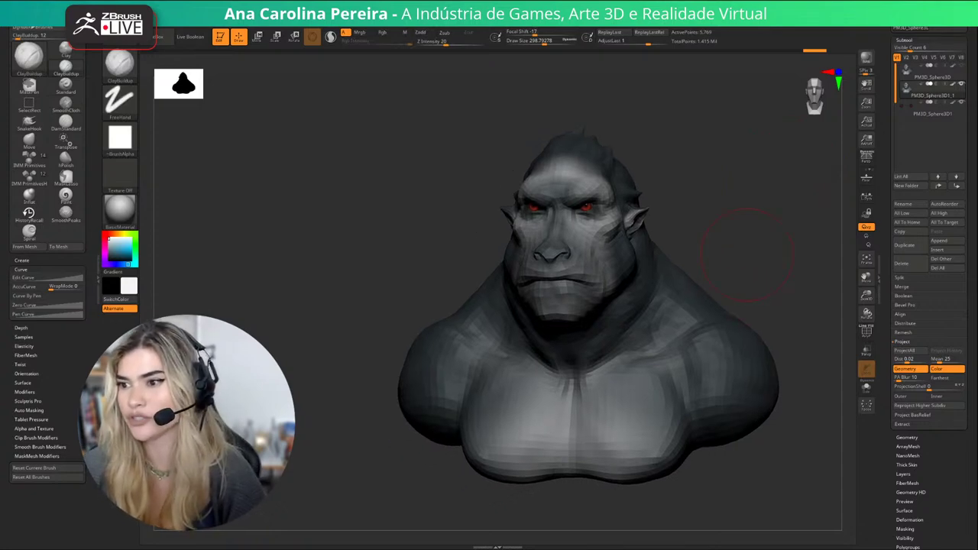
left_click_drag(734, 264, 612, 256)
left_click_drag(733, 222, 682, 224, "alt")
mouse_move(635, 91)
left_mouse_down("ctrl")
mouse_move(584, 99)
mouse_move(390, 306)
mouse_move(512, 397)
mouse_move(645, 206)
mouse_move(642, 100)
left_mouse_up("ctrl")
left_click(625, 257, "ctrl")
left_click(626, 258, "ctrl")
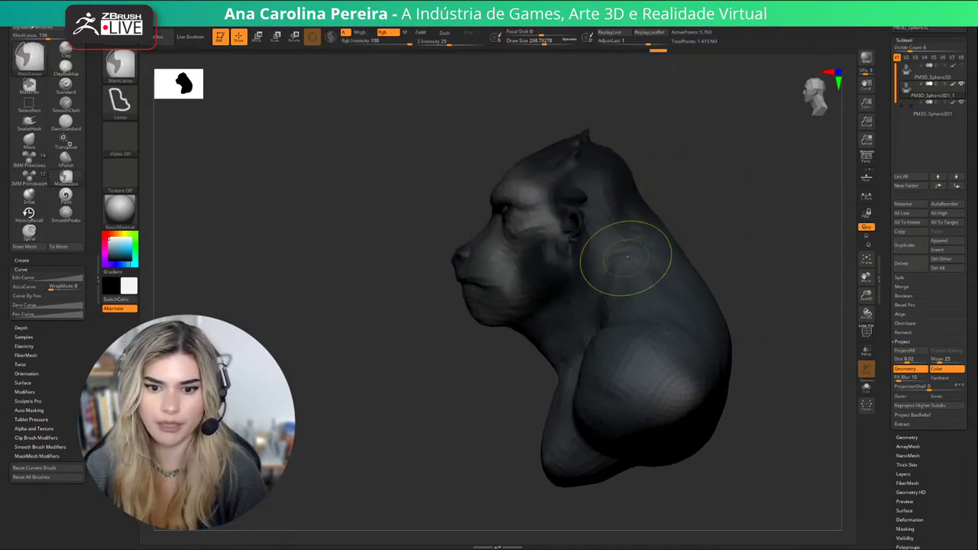
left_click(625, 257, "ctrl")
mouse_move(712, 173)
left_mouse_down("ctrl")
mouse_move(498, 384)
mouse_move(648, 122)
left_mouse_up("ctrl")
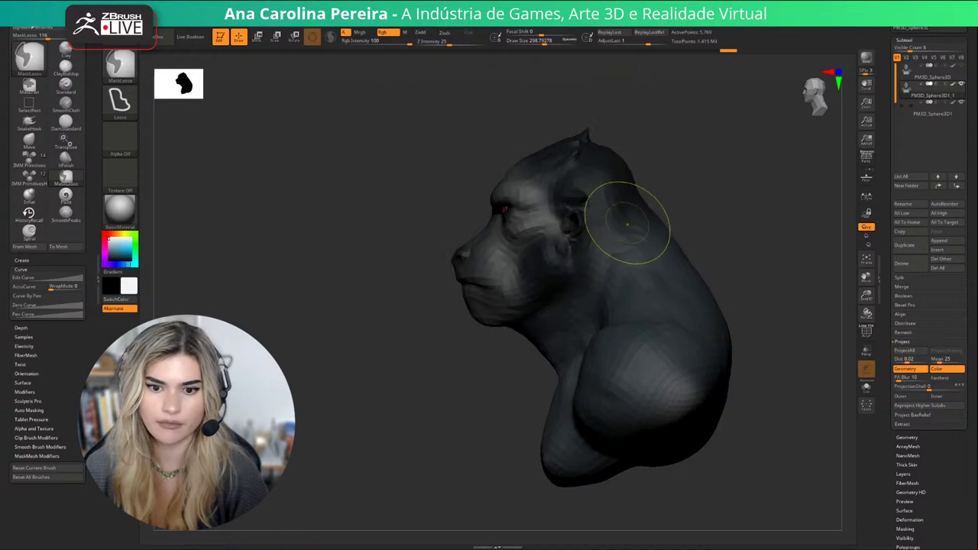
mouse_move(715, 195)
left_mouse_down()
mouse_move(574, 329)
mouse_move(659, 68)
mouse_move(707, 142)
left_mouse_up()
mouse_move(728, 195)
left_mouse_down("ctrl")
mouse_move(430, 413)
mouse_move(659, 152)
left_mouse_up("ctrl")
mouse_move(740, 211)
left_mouse_down("ctrl")
mouse_move(638, 283)
mouse_move(393, 291)
mouse_move(646, 133)
left_mouse_up("ctrl")
left_click(606, 266, "ctrl")
left_click(620, 255, "ctrl")
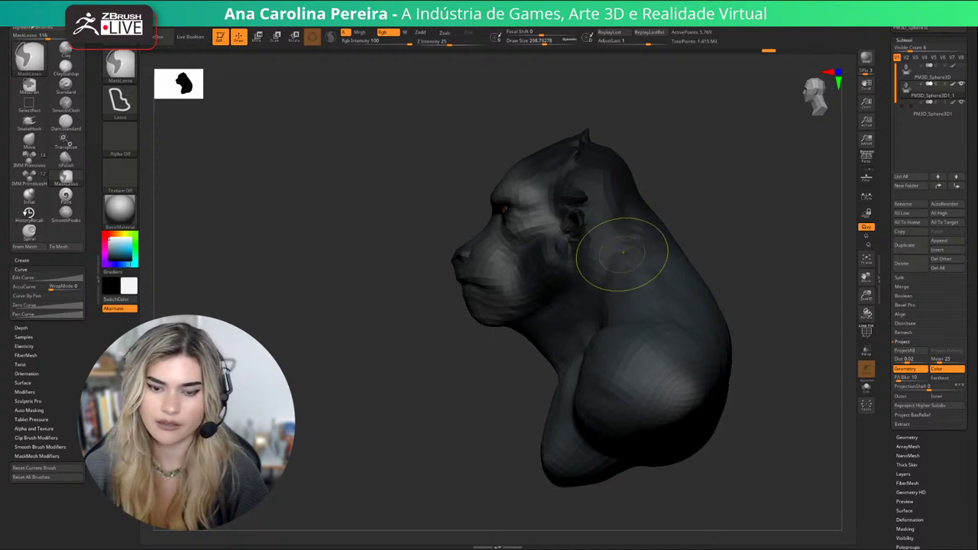
Place the Transpose gizmo at the neck of the low-resolution bust and rotate the head.
left_click_drag(707, 176, 811, 183)
key("e")
left_click_drag(711, 183, 768, 185)
left_click_drag(561, 312, 535, 309)
left_click_drag(764, 230, 701, 232)
mouse_move(587, 329)
left_mouse_down()
mouse_move(577, 312)
mouse_move(586, 334)
left_mouse_up()
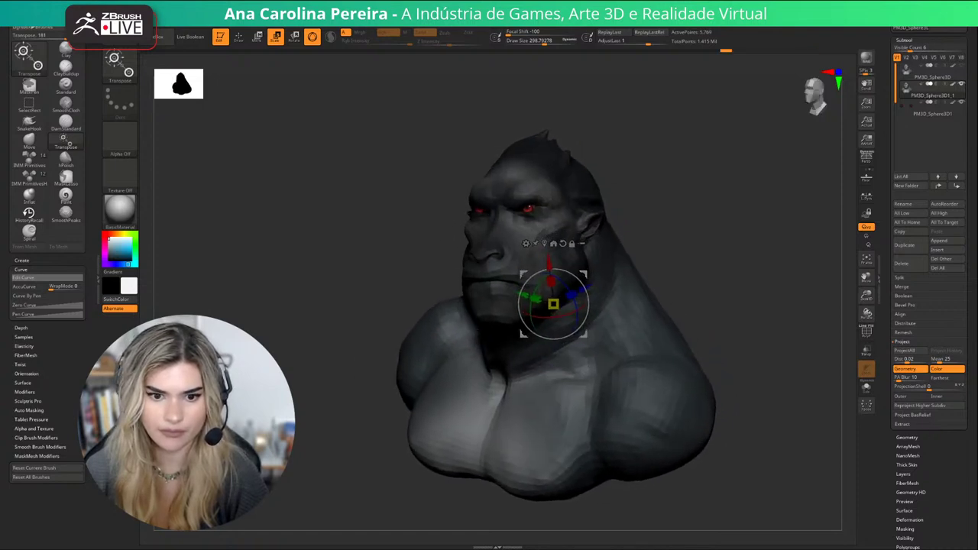
Raise the gorilla bust to its highest subdivision level and select the Move brush.
mouse_move(711, 230)
left_mouse_down()
mouse_move(752, 228)
mouse_move(752, 257)
mouse_move(740, 263)
mouse_move(752, 277)
mouse_move(719, 239)
mouse_move(802, 282)
mouse_move(769, 258)
mouse_move(700, 265)
mouse_move(757, 278)
mouse_move(765, 268)
mouse_move(723, 268)
mouse_move(730, 260)
left_mouse_up()
key("d")
key("d")
key("d")
key("b")
key("m")
key("v")
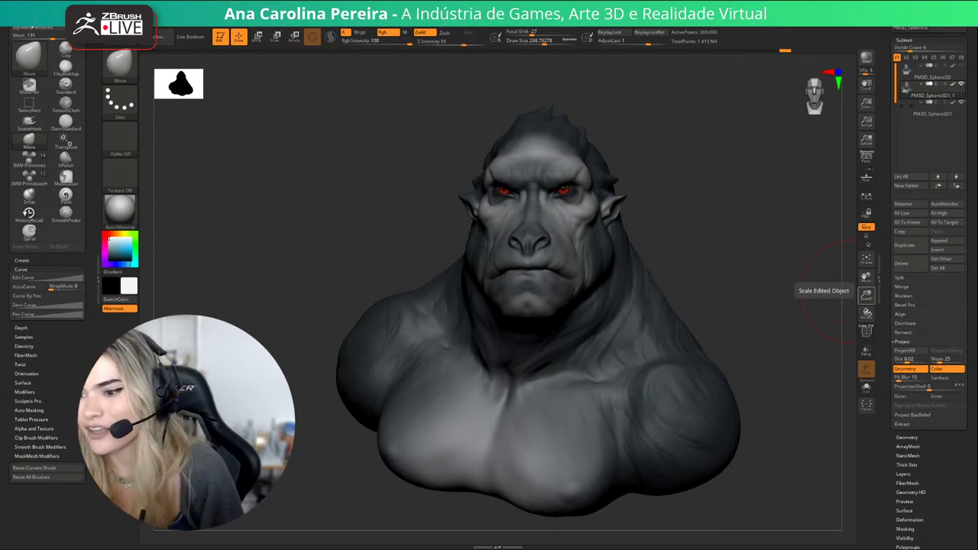
Add a new sculpt layer to the gorilla bust.
left_click_drag(948, 476, 948, 451)
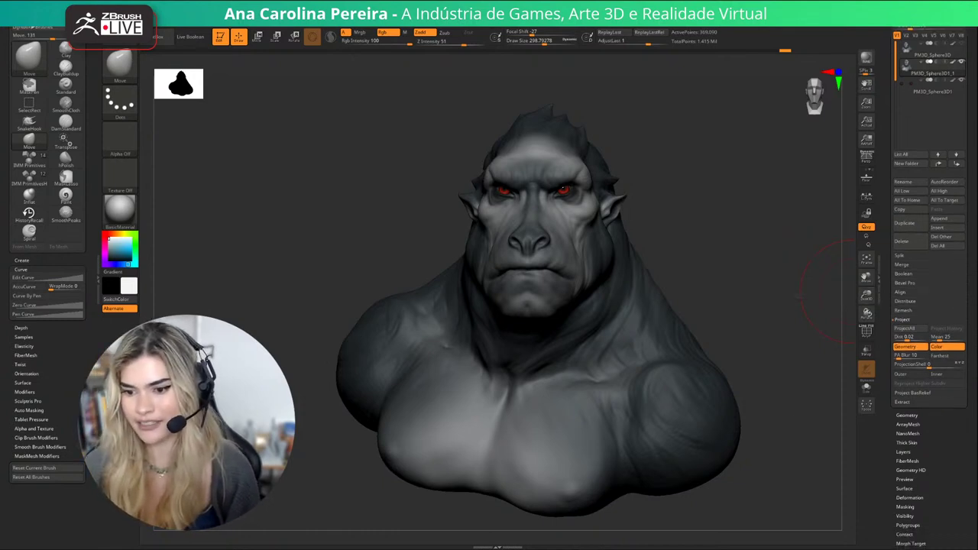
left_click(904, 449)
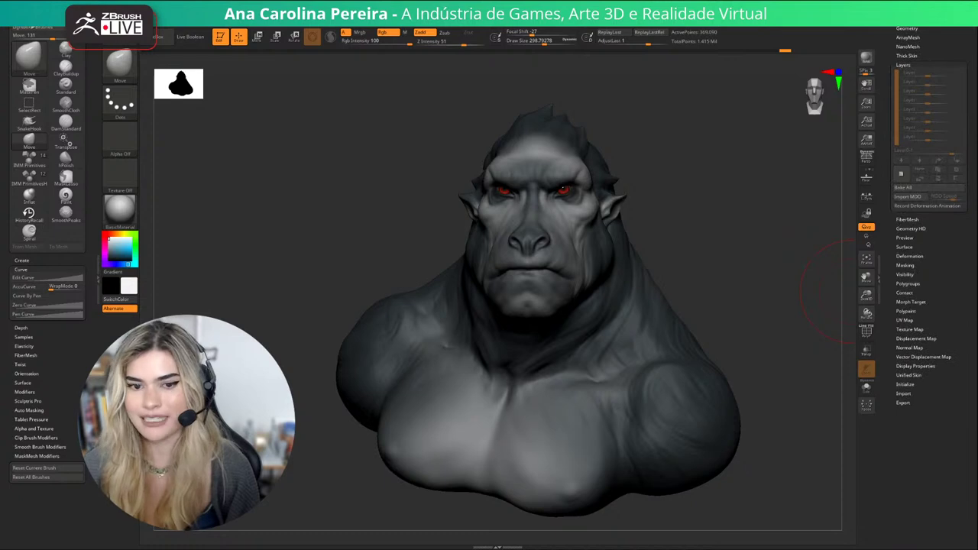
left_click_drag(722, 290, 743, 284, "alt")
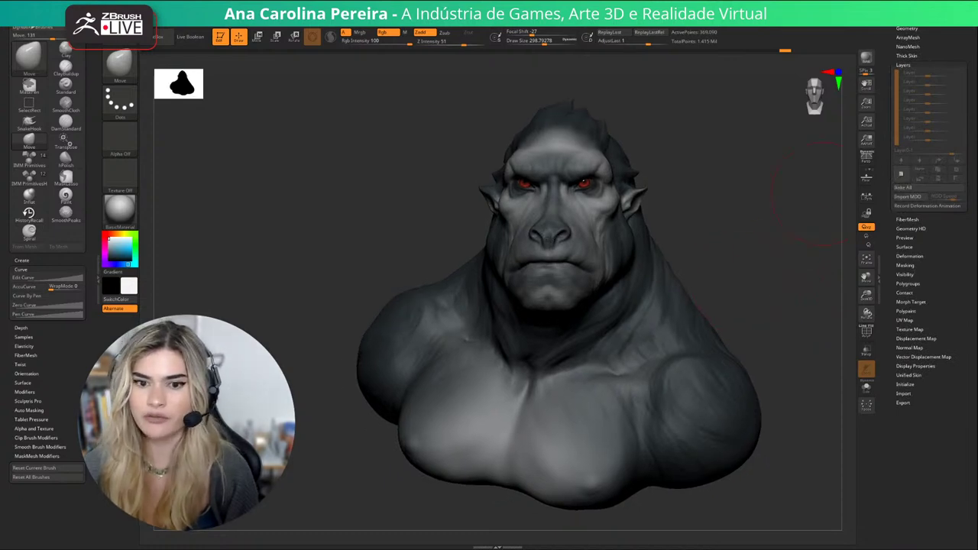
left_click_drag(811, 195, 832, 159)
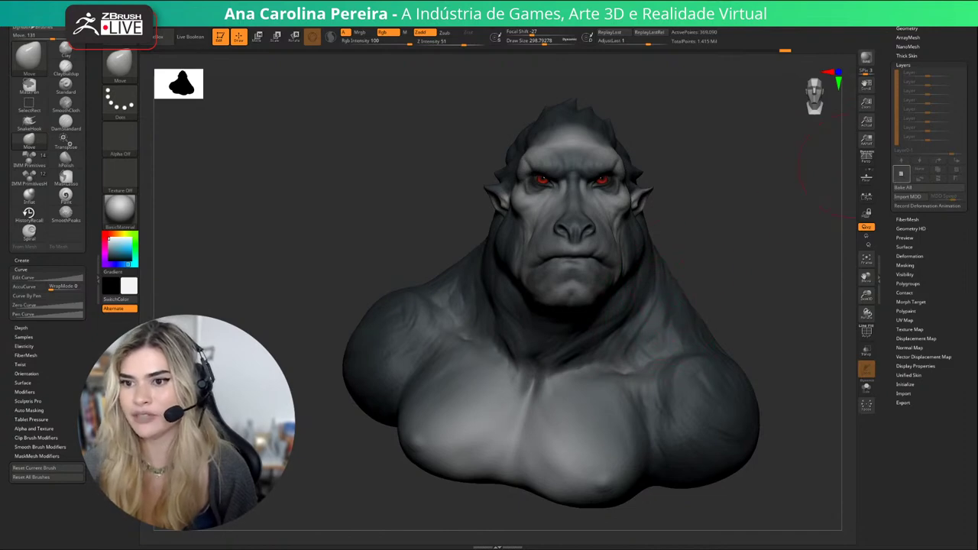
left_click(902, 174)
Sculpt a smiley face with two eyes and a curved mouth on one pectoral, using DamStandard at a draw size of about 163.
left_click_drag(788, 196, 756, 198)
key("b")
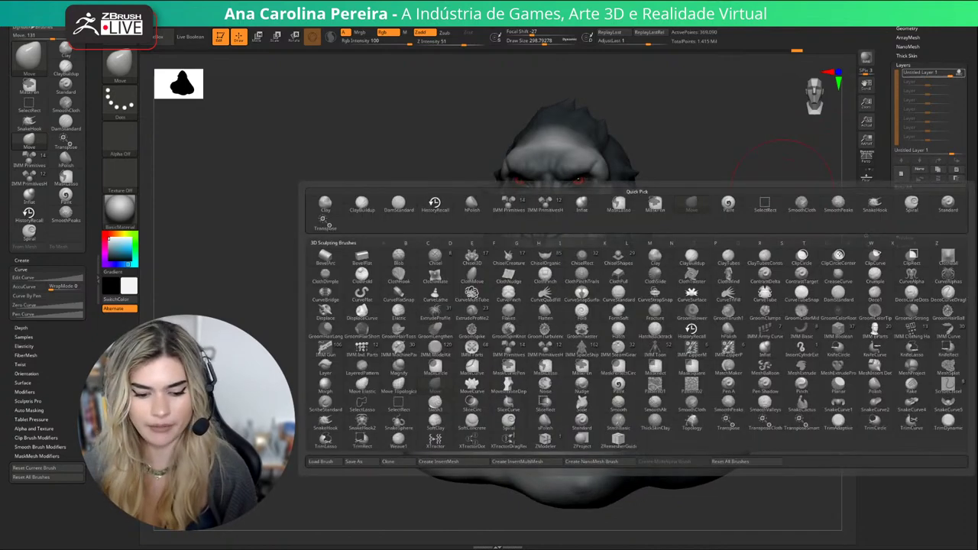
key("d")
key("s")
key("space")
left_click_drag(733, 232, 723, 233)
mouse_move(546, 434)
left_mouse_down()
mouse_move(608, 436)
mouse_move(607, 427)
left_mouse_up()
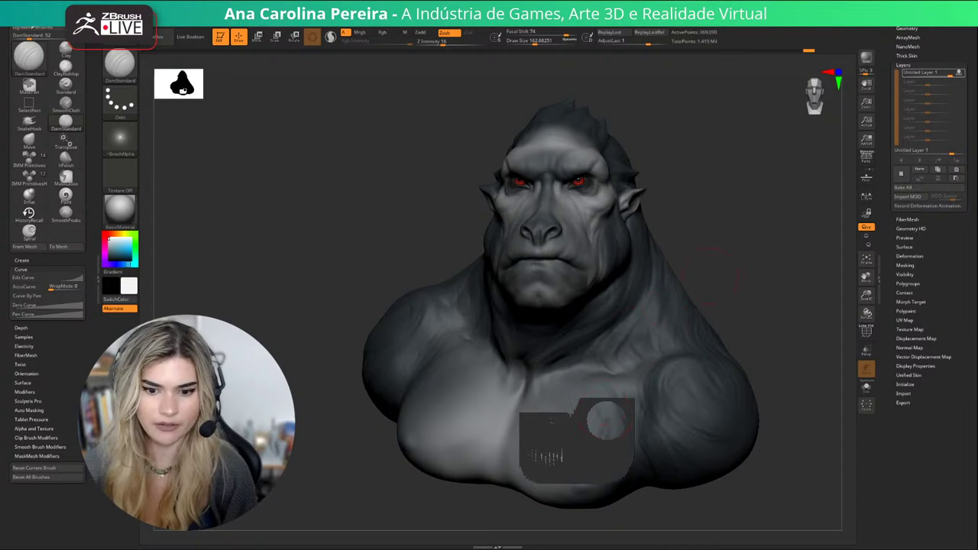
left_click(559, 413)
left_click(590, 404)
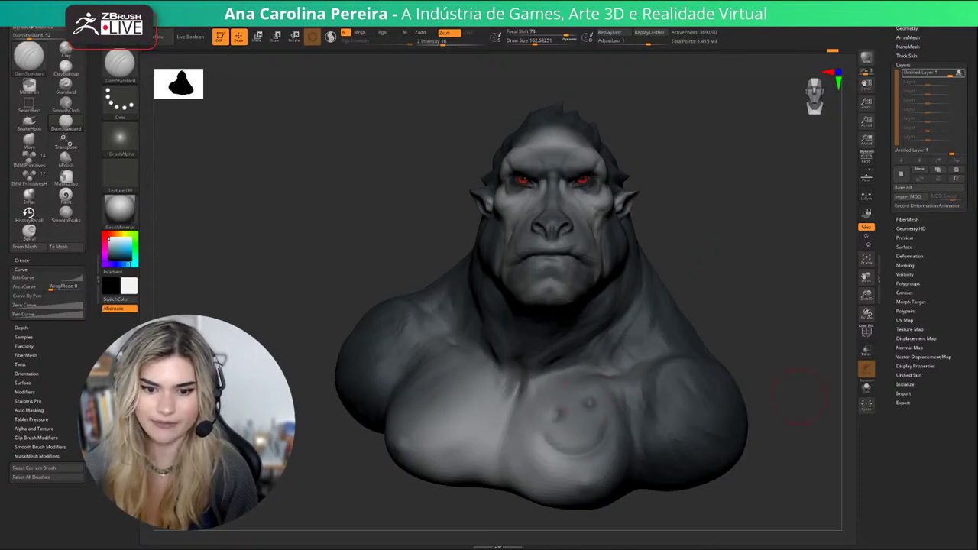
Switch the new layer off and on repeatedly to compare the chest with and without the smiley face.
mouse_move(776, 283)
left_mouse_down()
mouse_move(822, 289)
mouse_move(774, 253)
mouse_move(789, 228)
left_mouse_up()
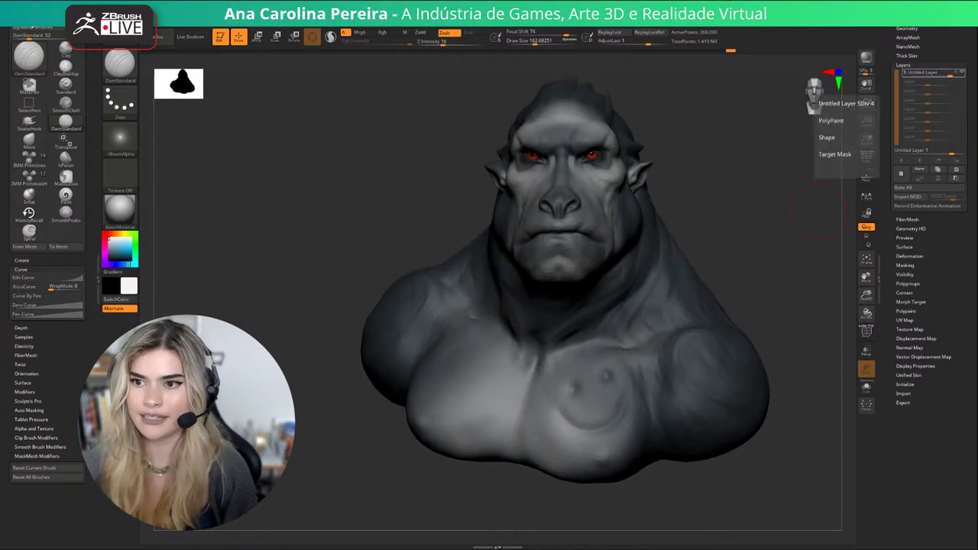
left_click(962, 71)
left_click(963, 72)
left_click(962, 72)
left_click(962, 72)
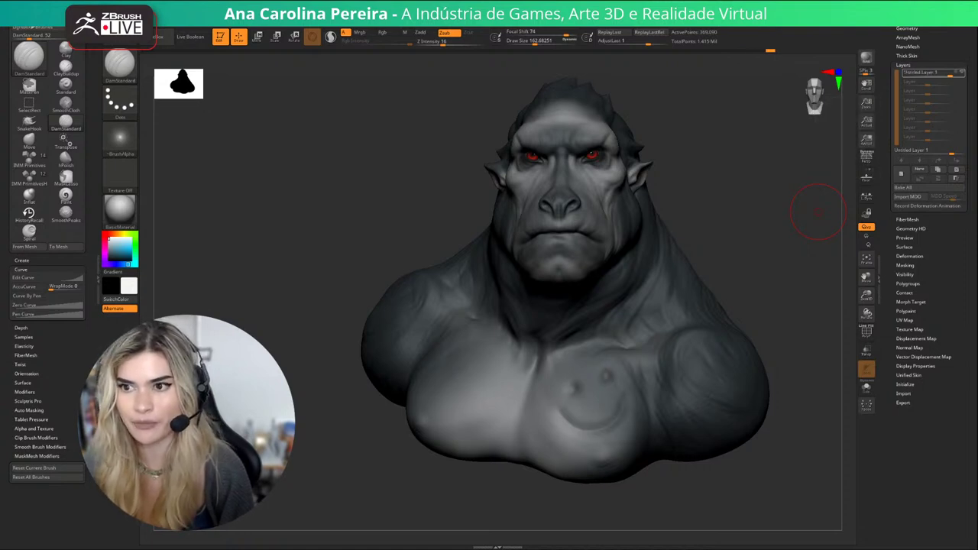
Set the smiley layer's intensity to -1 to invert its relief.
mouse_move(950, 74)
left_mouse_down()
mouse_move(920, 72)
mouse_move(951, 71)
left_mouse_up()
left_click_drag(819, 212, 780, 222)
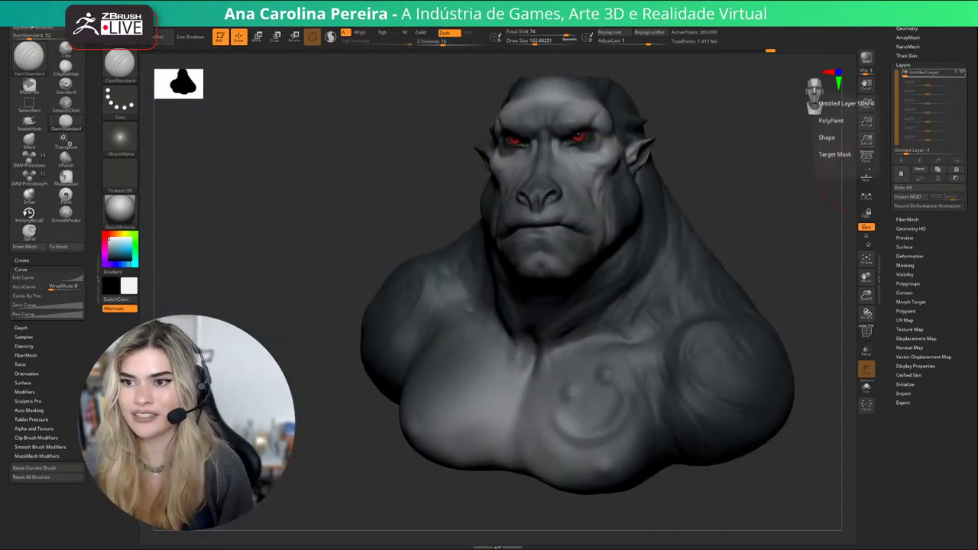
mouse_move(844, 172)
left_mouse_down("alt")
mouse_move(813, 228)
mouse_move(801, 227)
mouse_move(815, 232)
left_mouse_up("alt")
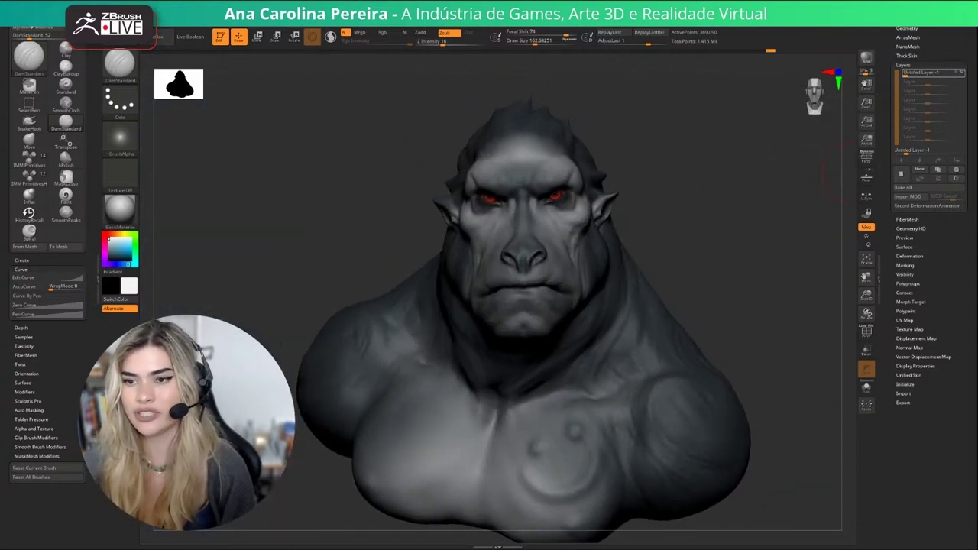
Hide the smiley layer so the bust is shown without its sculpted marks.
left_click(962, 72)
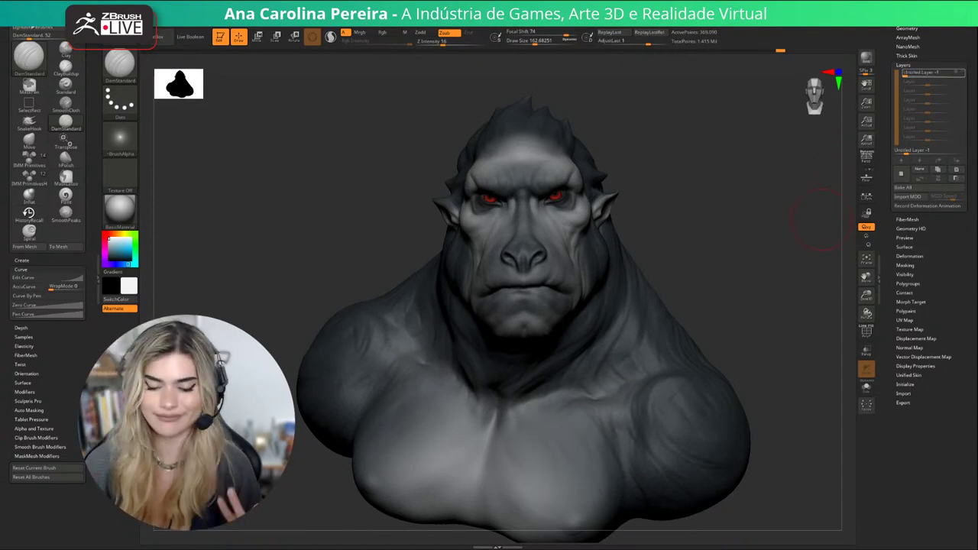
left_click_drag(803, 248, 799, 244)
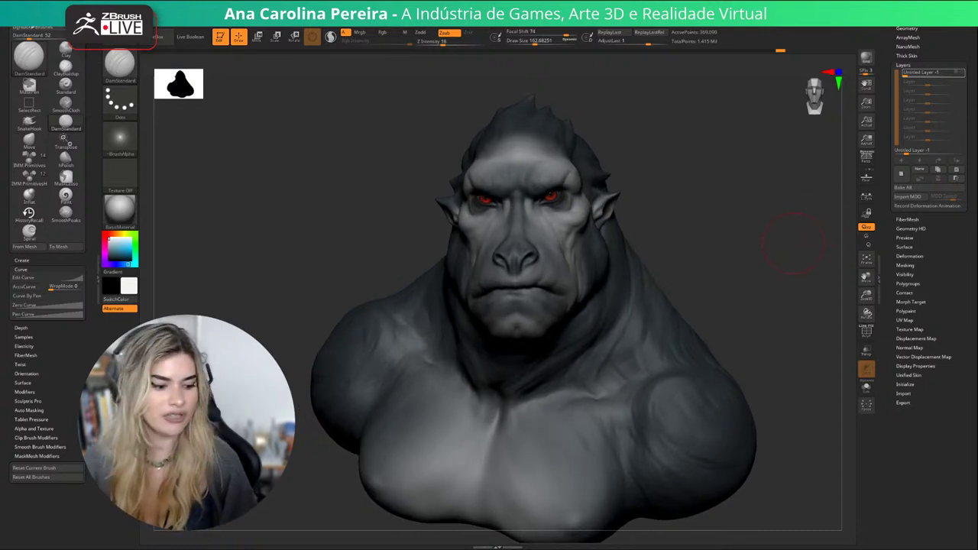
mouse_move(787, 251)
left_mouse_down()
mouse_move(797, 248)
mouse_move(735, 381)
left_mouse_up()
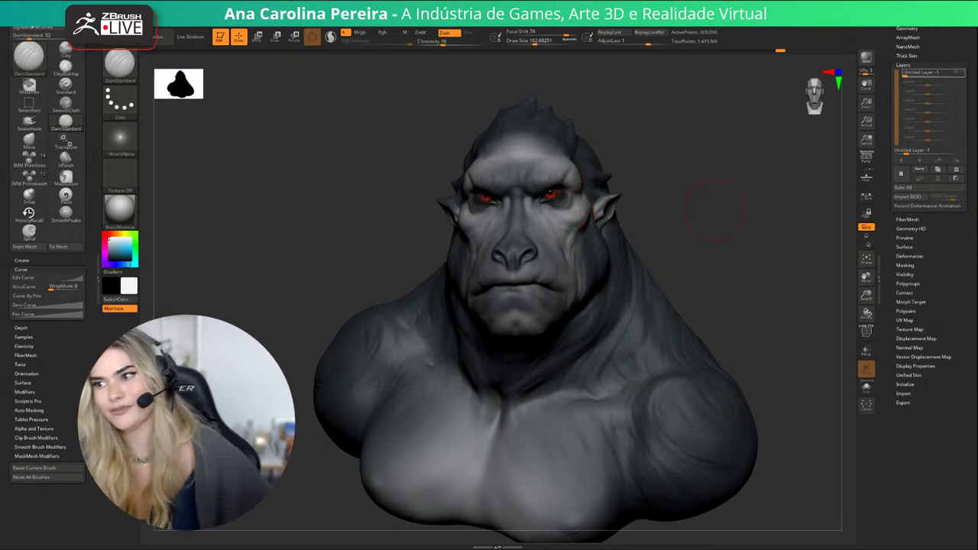
left_click_drag(716, 211, 717, 195)
mouse_move(716, 321)
left_mouse_down("alt")
mouse_move(760, 260)
mouse_move(759, 275)
left_mouse_up("alt")
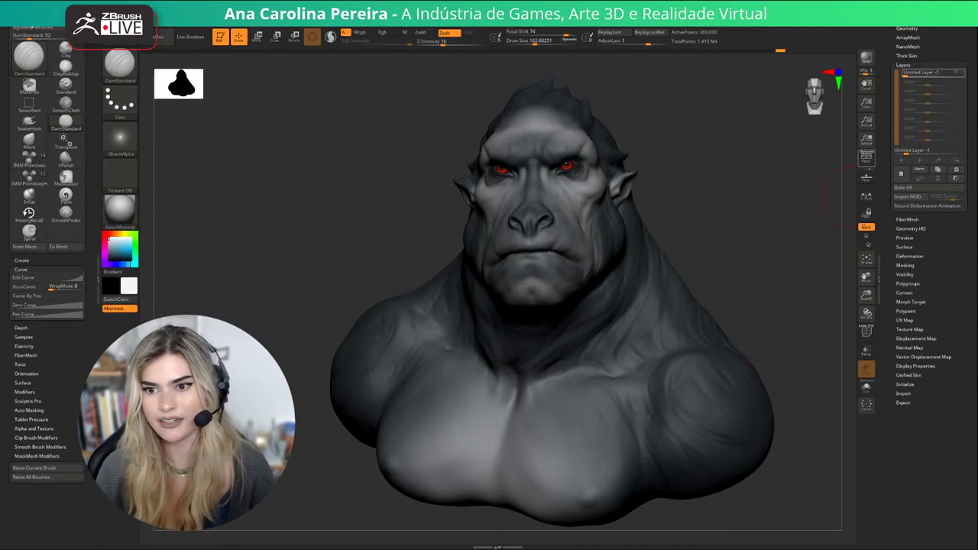
Turn on perspective and set the camera's field of view to about 24.5 degrees.
left_click(866, 157)
left_click_drag(797, 228, 799, 205)
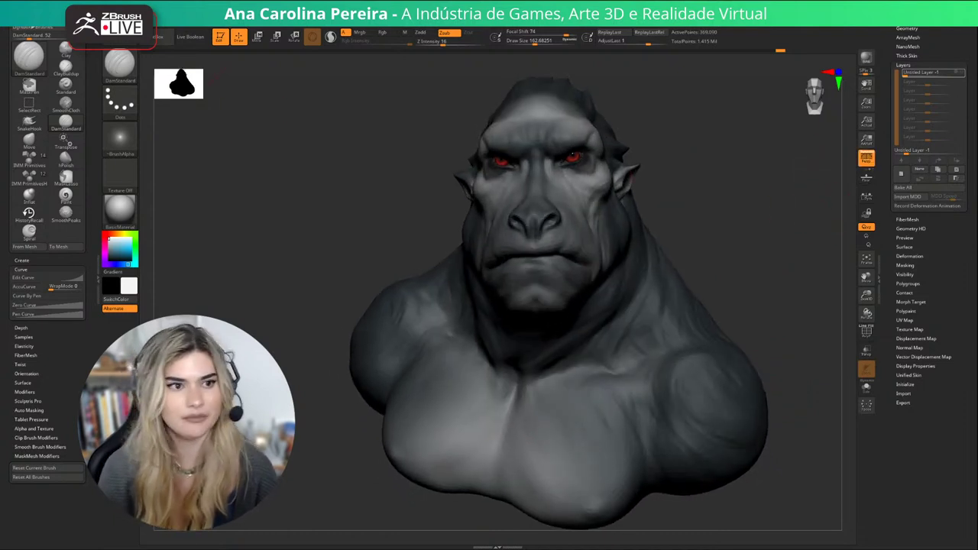
mouse_move(182, 21)
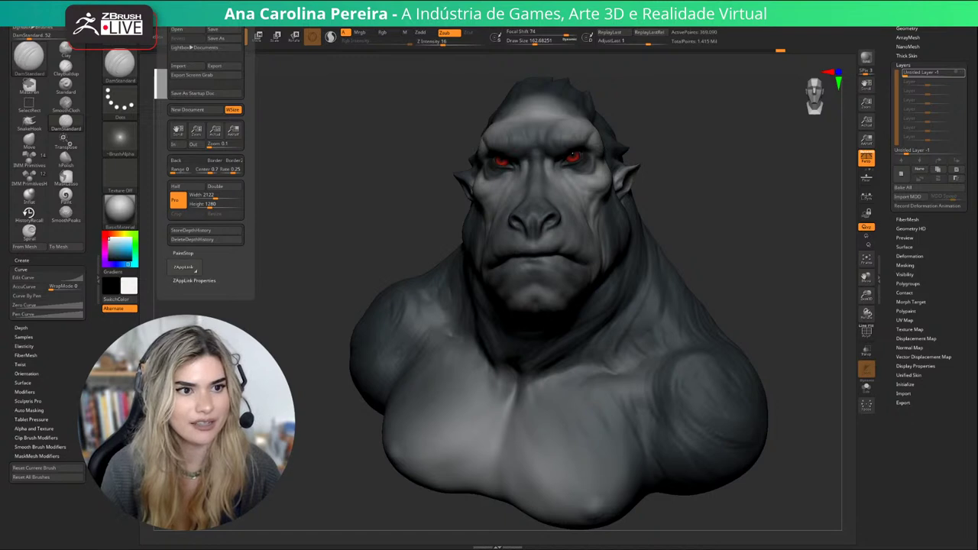
left_click_drag(192, 246, 192, 203)
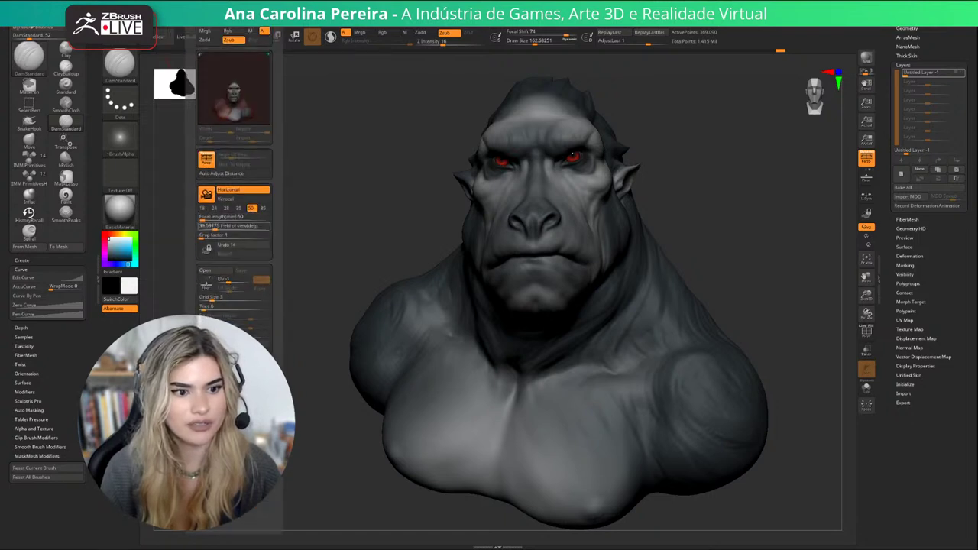
left_click(211, 227)
left_click(207, 227)
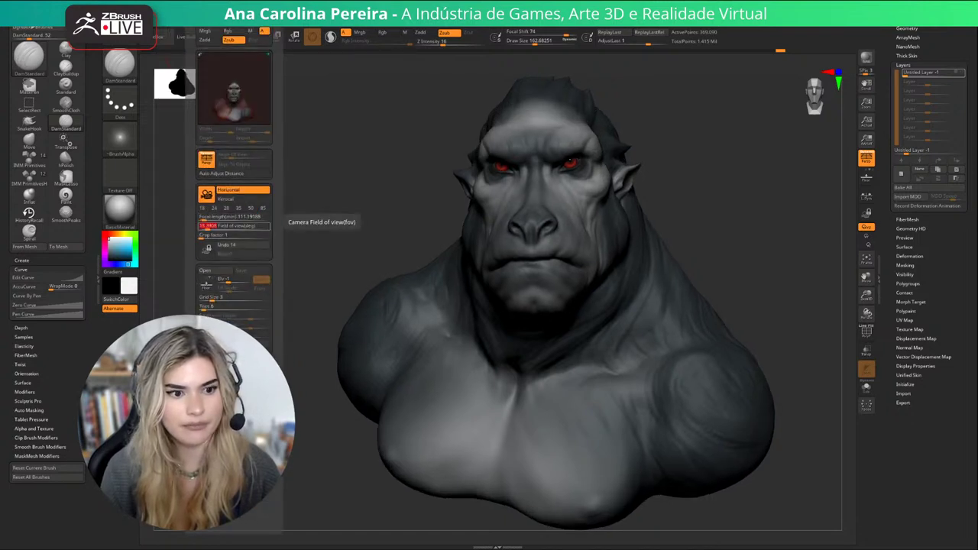
left_click(209, 227)
left_click_drag(278, 167, 292, 152)
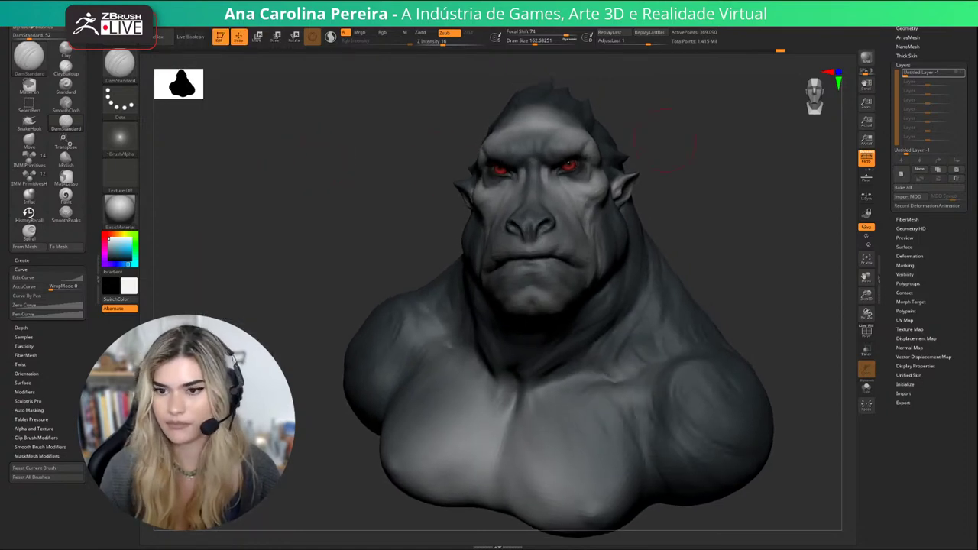
Compare the bust with perspective off and on, and set the camera's field of view to about 17.4 degrees.
left_click(866, 158)
left_click(866, 158)
left_click_drag(839, 190, 850, 181)
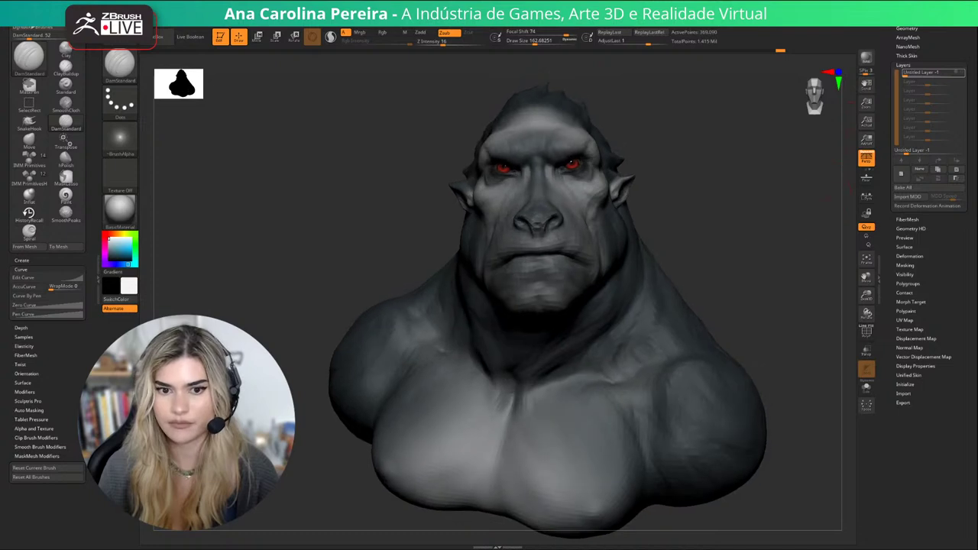
mouse_move(205, 17)
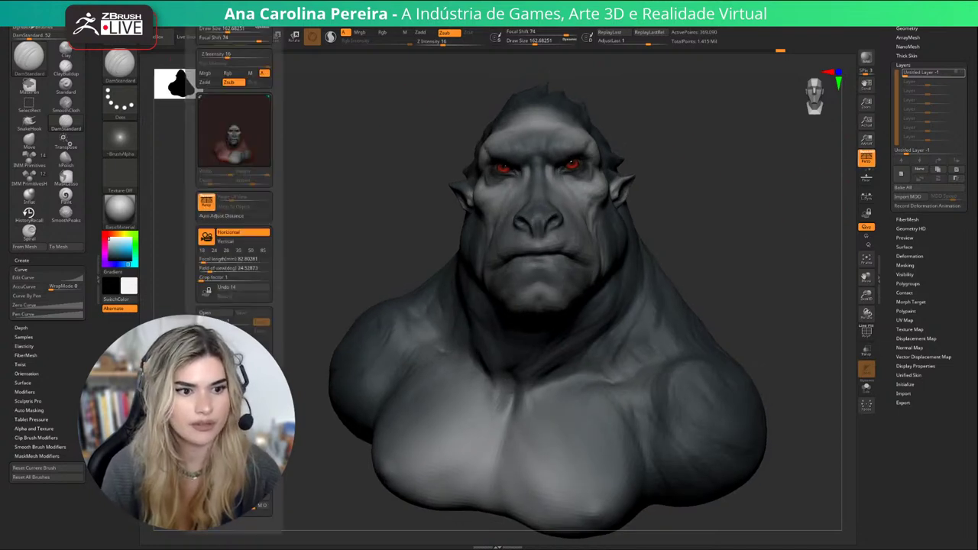
mouse_move(197, 255)
left_mouse_down()
mouse_move(198, 196)
mouse_move(208, 209)
left_mouse_up()
left_click(207, 209)
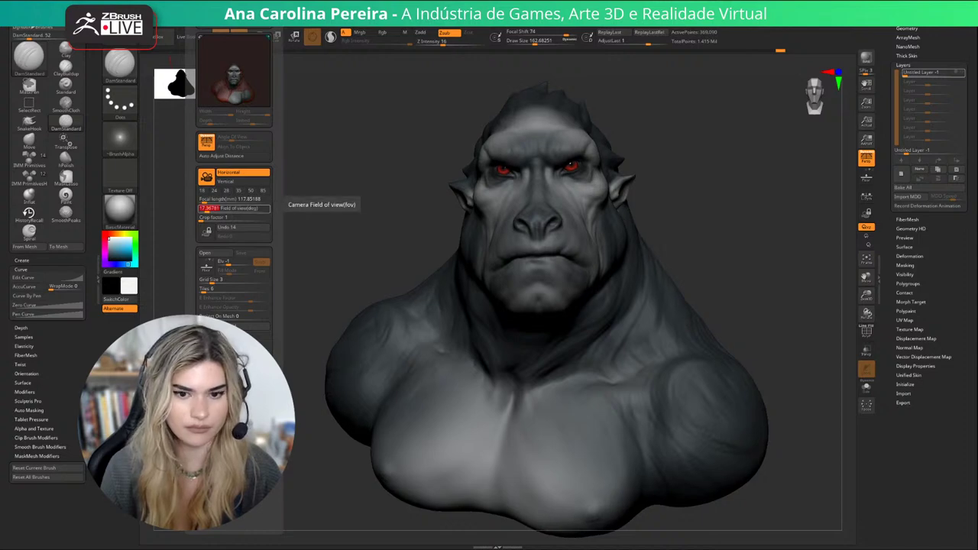
mouse_move(329, 164)
left_mouse_down()
mouse_move(300, 159)
mouse_move(312, 174)
left_mouse_up()
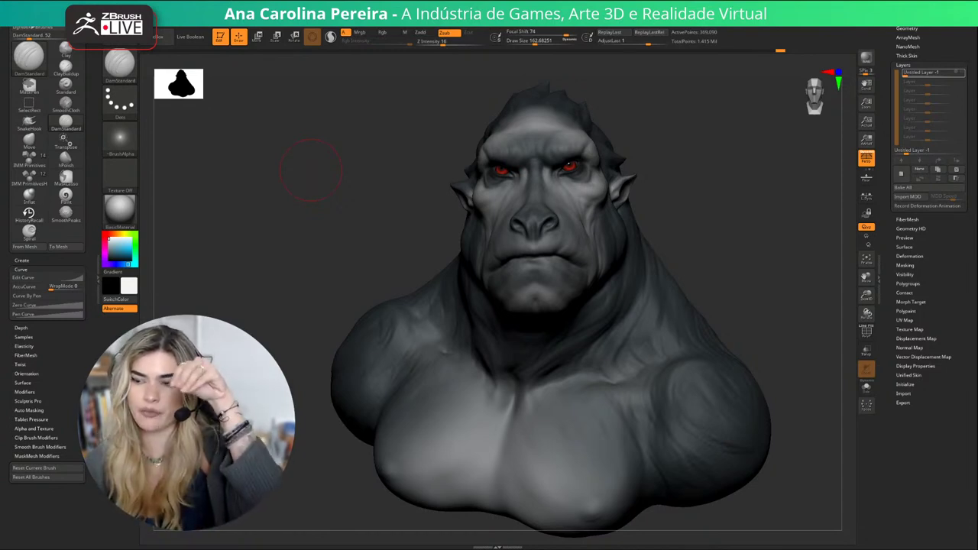
Frame the whole bust in a frontal view and send its render passes out with the ZBrush To Photoshop plugin.
mouse_move(774, 157)
left_mouse_down()
mouse_move(776, 217)
mouse_move(778, 157)
left_mouse_up()
mouse_move(778, 218)
left_mouse_down()
mouse_move(774, 179)
mouse_move(781, 228)
left_mouse_up()
left_click_drag(779, 183, 780, 229, "alt")
mouse_move(758, 264)
left_mouse_down()
mouse_move(720, 250)
mouse_move(764, 255)
mouse_move(793, 223)
mouse_move(785, 224)
left_mouse_up()
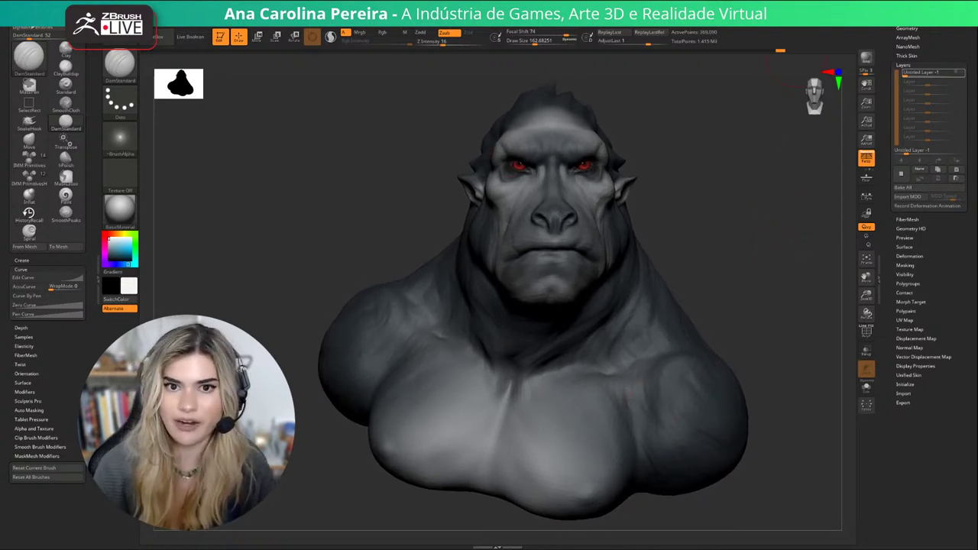
mouse_move(583, 13)
left_click(589, 155)
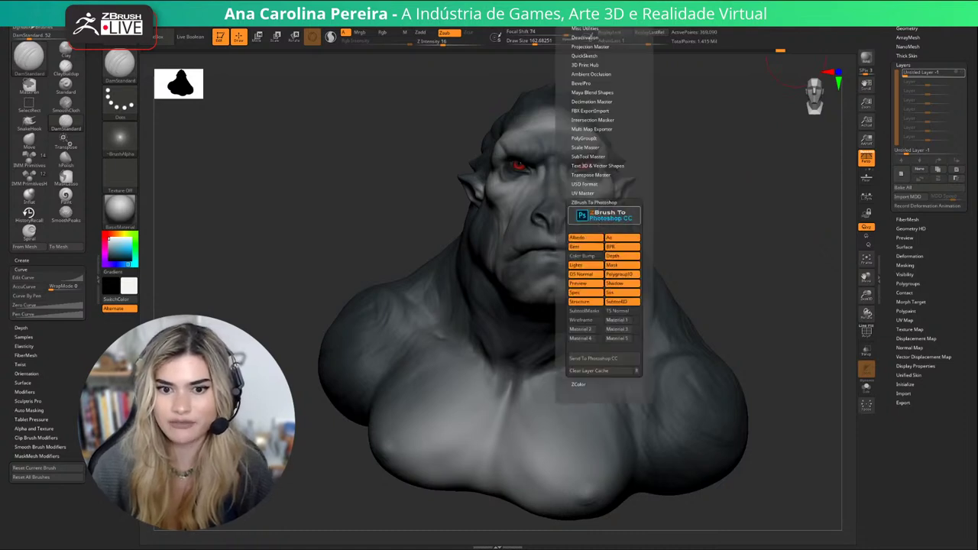
left_click(604, 215)
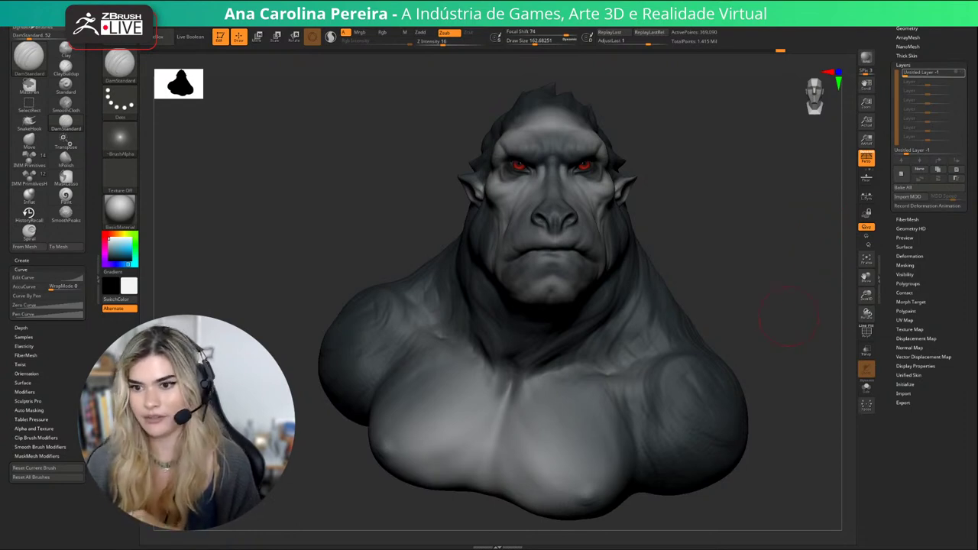
Bake all sculpt layers of the bust.
left_click(904, 188)
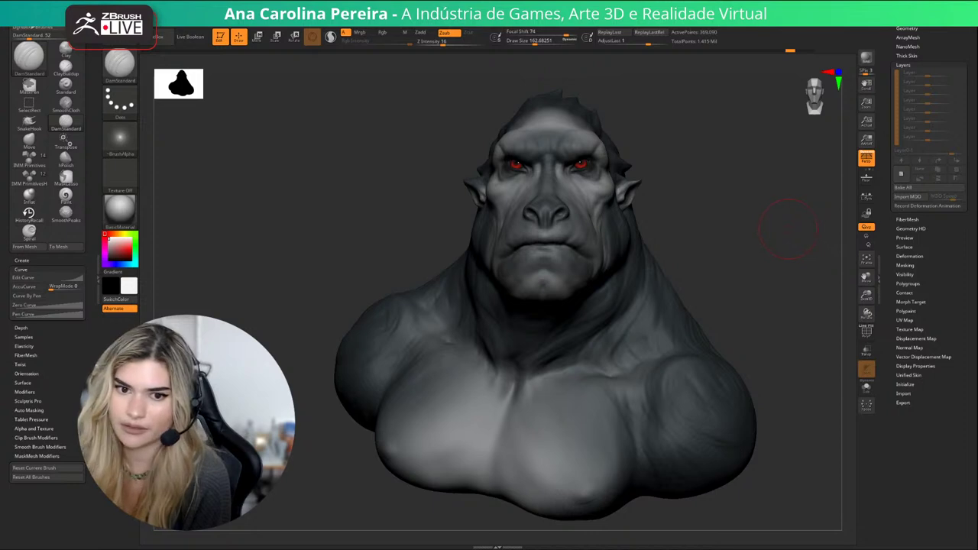
mouse_move(604, 15)
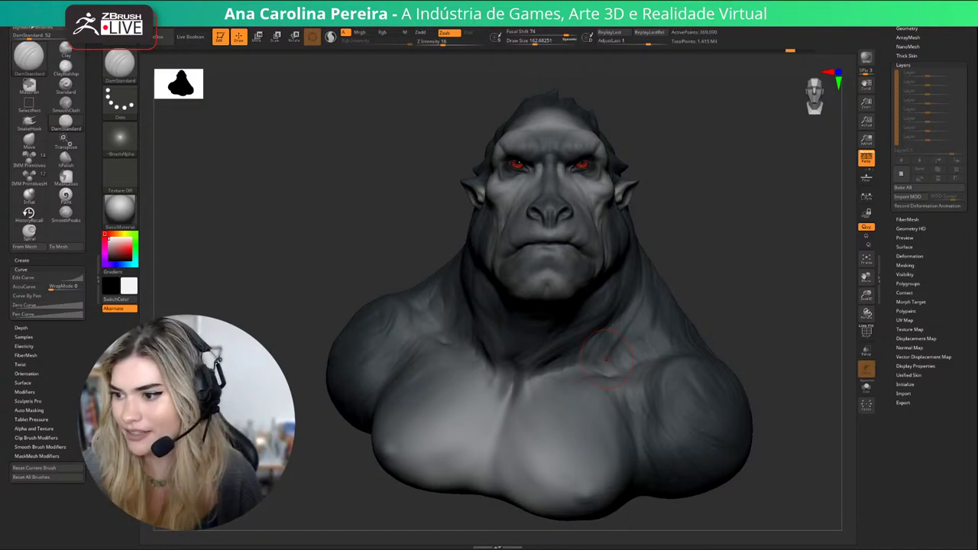
Switch to Photoshop with Base Render #20276.PSD and enlarge the layer list by shrinking the color and properties areas.
key("alt+Tab")
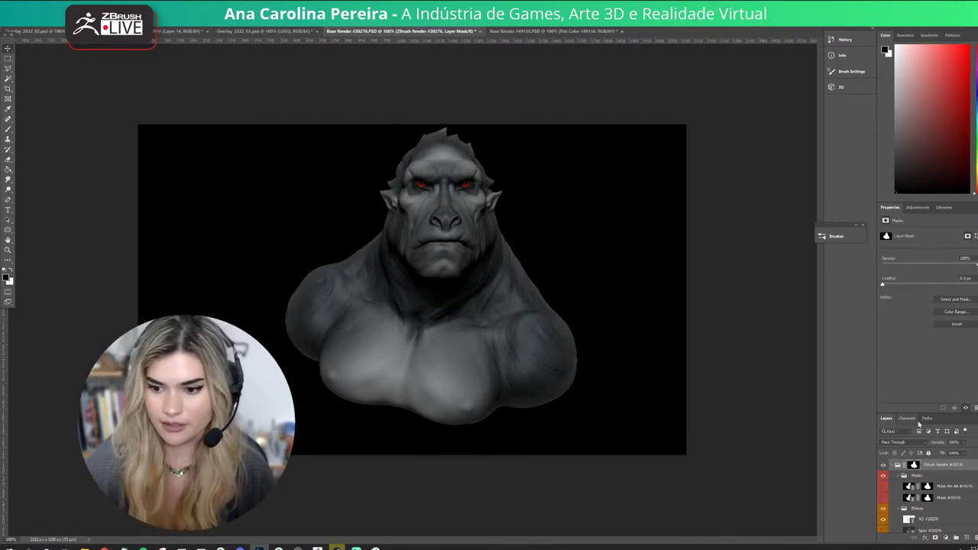
left_click_drag(908, 413, 899, 300)
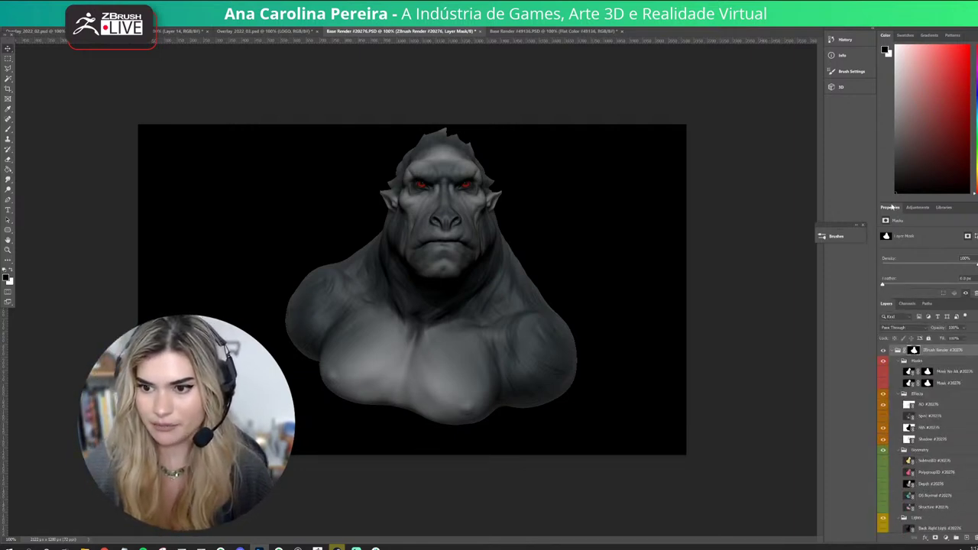
left_click_drag(895, 202, 900, 87)
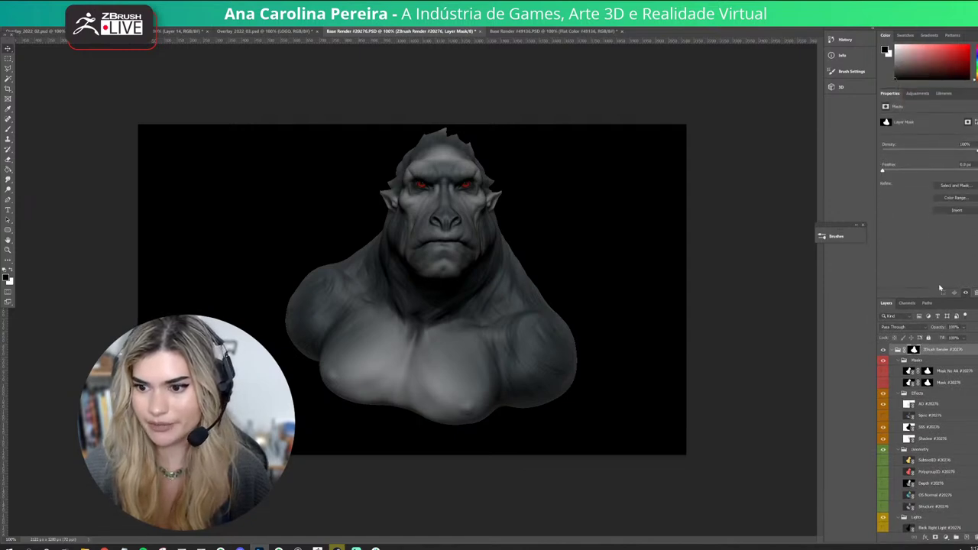
left_click_drag(938, 300, 934, 232)
Hide the Preview layer in the base layers group at the end of the layer list.
scroll(925, 344, "down", 4)
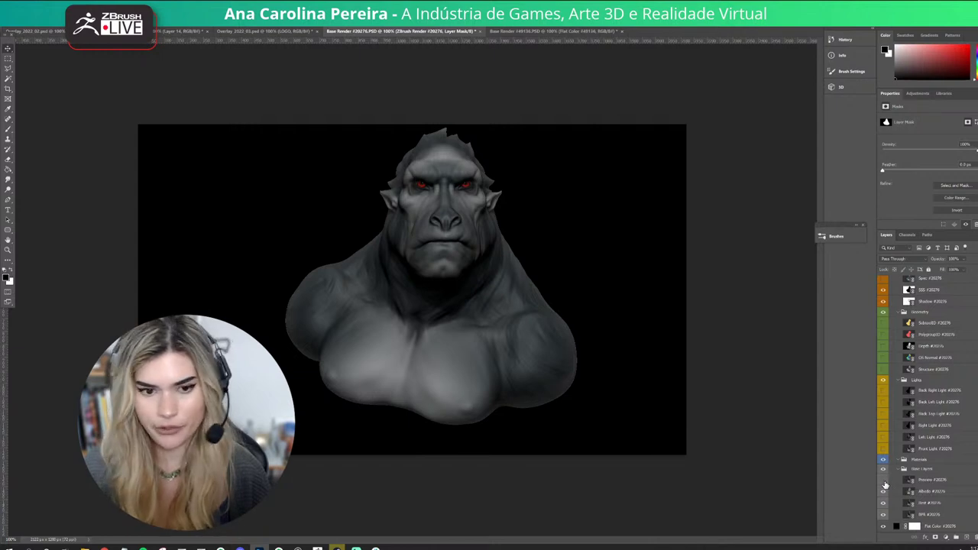
left_click(884, 483)
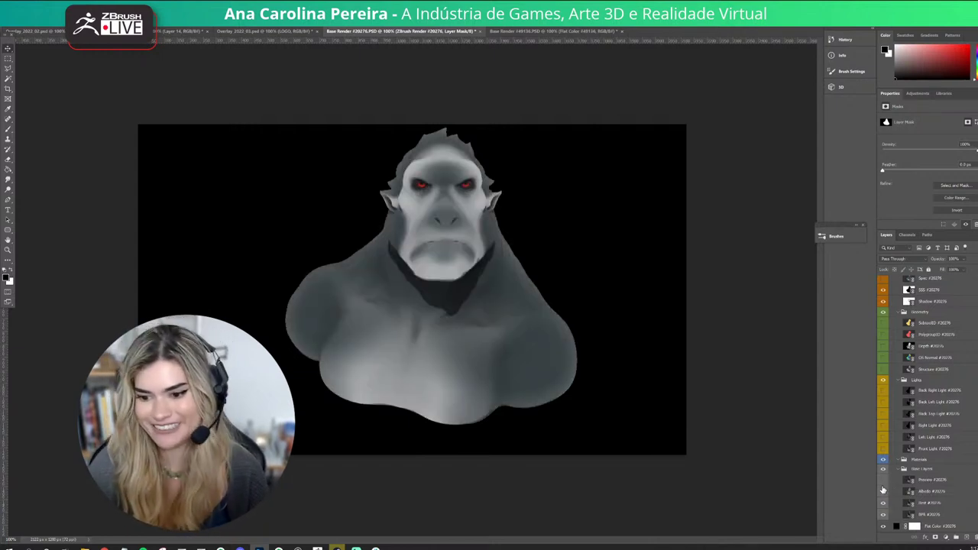
Hide the Albedo layer and the layer directly below it in the base layers group, leaving BPR visible.
left_click(884, 491)
left_click(884, 503)
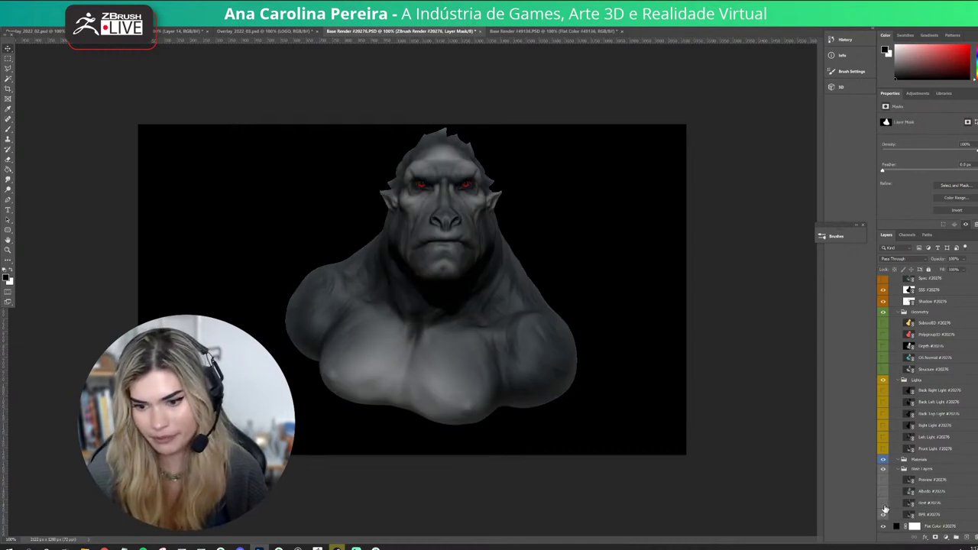
left_click(885, 509)
left_click(885, 509)
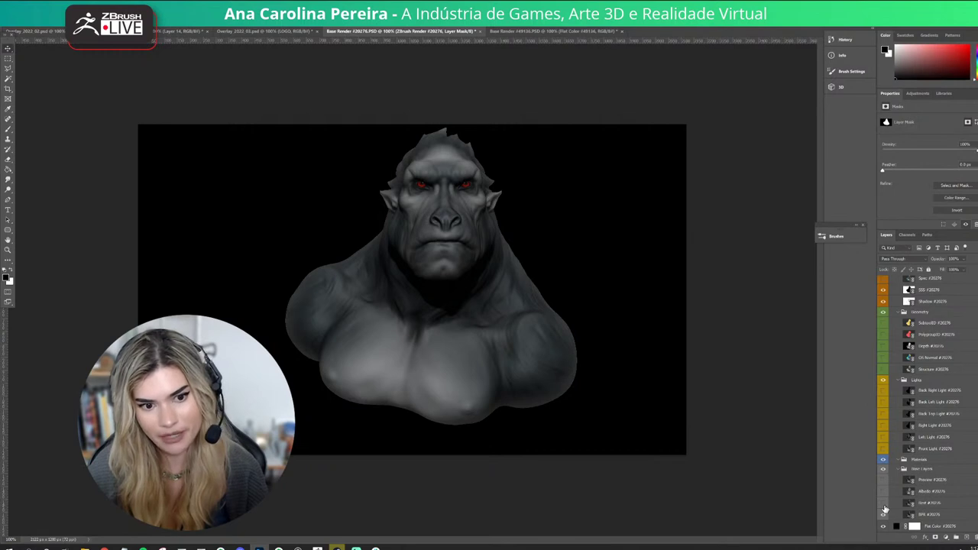
left_click(885, 509)
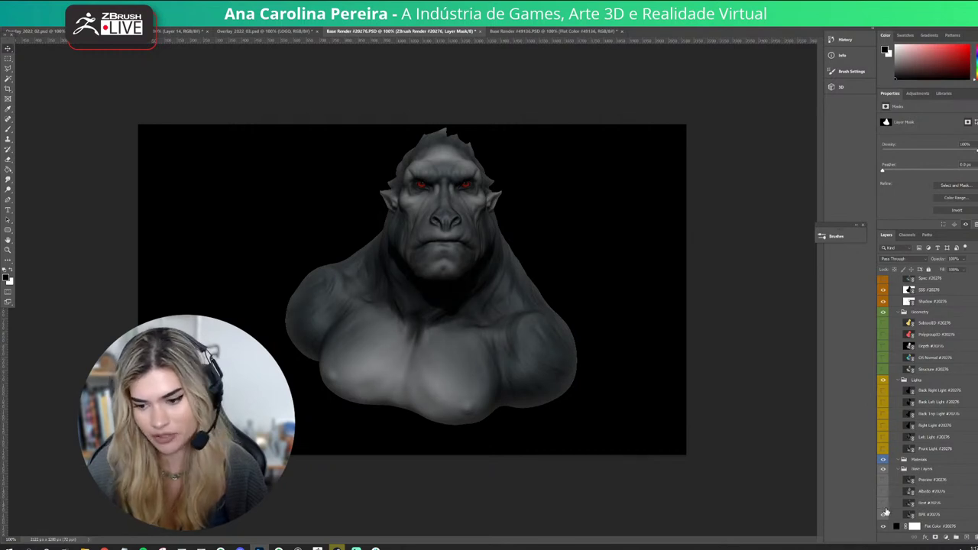
Preview the Front Light, Left Light and Right Light passes one at a time by toggling their visibility.
left_click(884, 448)
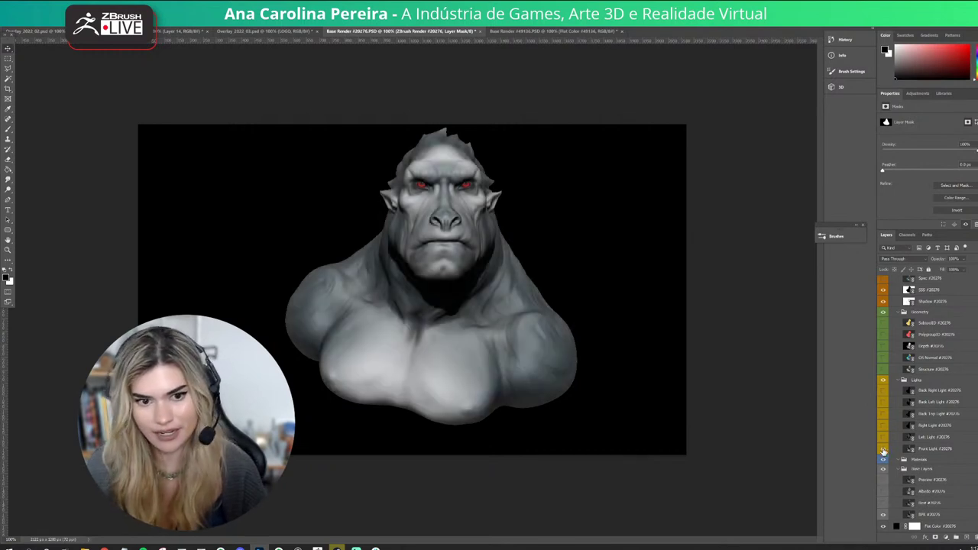
left_click(883, 448)
left_click(884, 437)
left_click(884, 437)
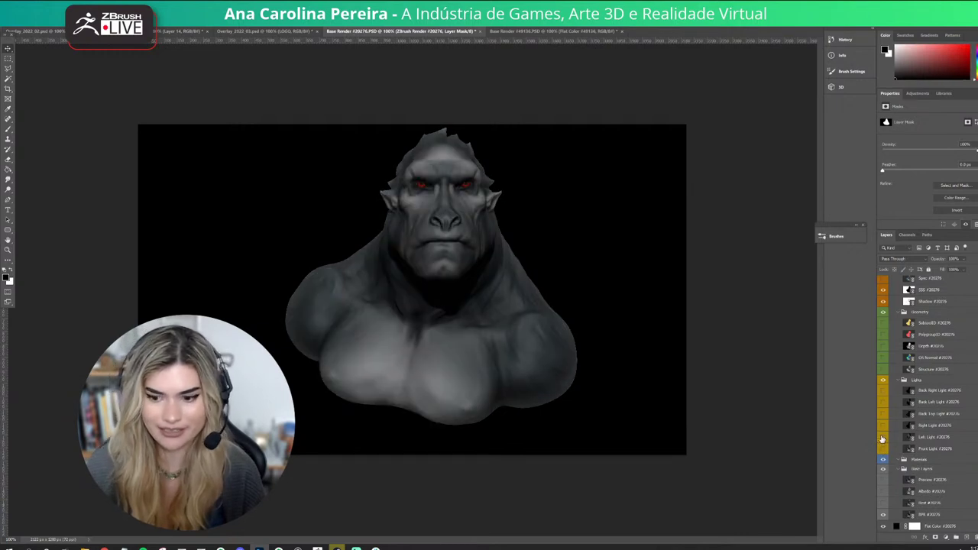
left_click(883, 431)
left_click(883, 431)
left_click(884, 428)
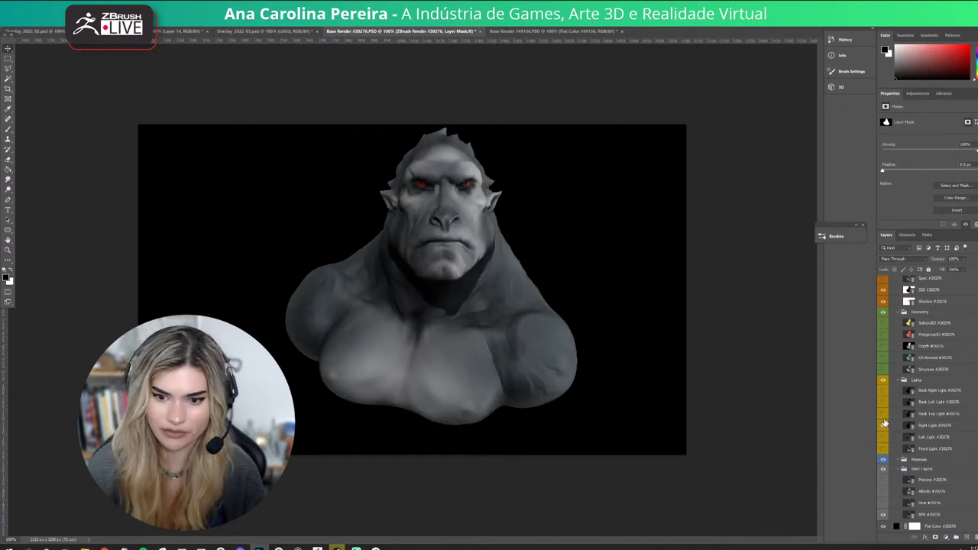
left_click(884, 428)
Inspect the bust up close and preview the Back Top Light pass, leaving it hidden.
key("ctrl+plus")
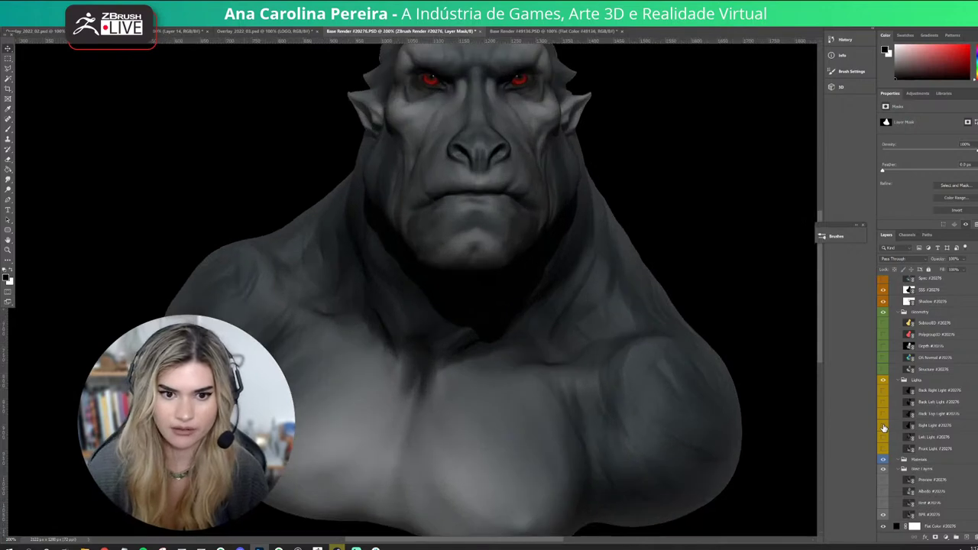
key("ctrl+minus")
key("ctrl+minus")
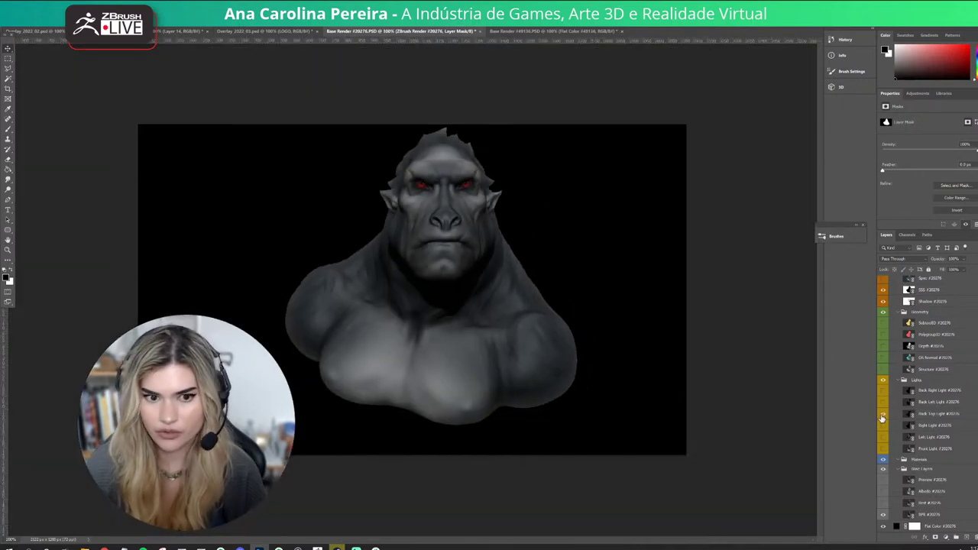
left_click(882, 415)
left_click(883, 416)
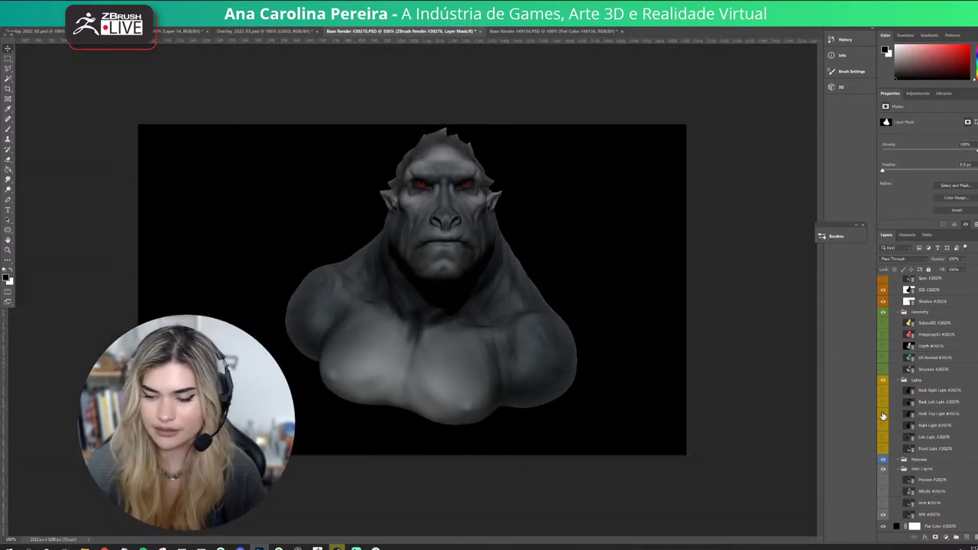
Preview the Back Left and Back Right Light passes together, hide both, and compare with the Front Light pass alone.
left_click(884, 404)
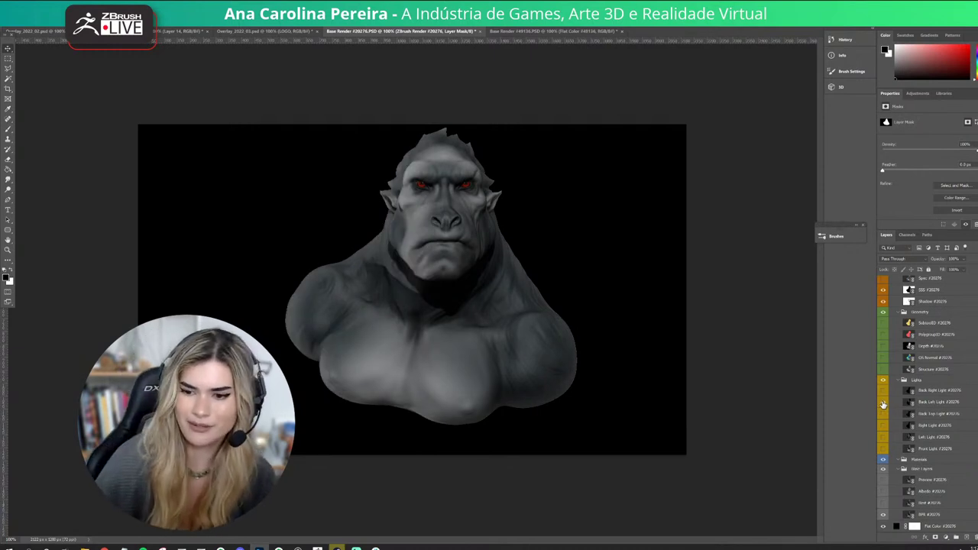
left_click(884, 392)
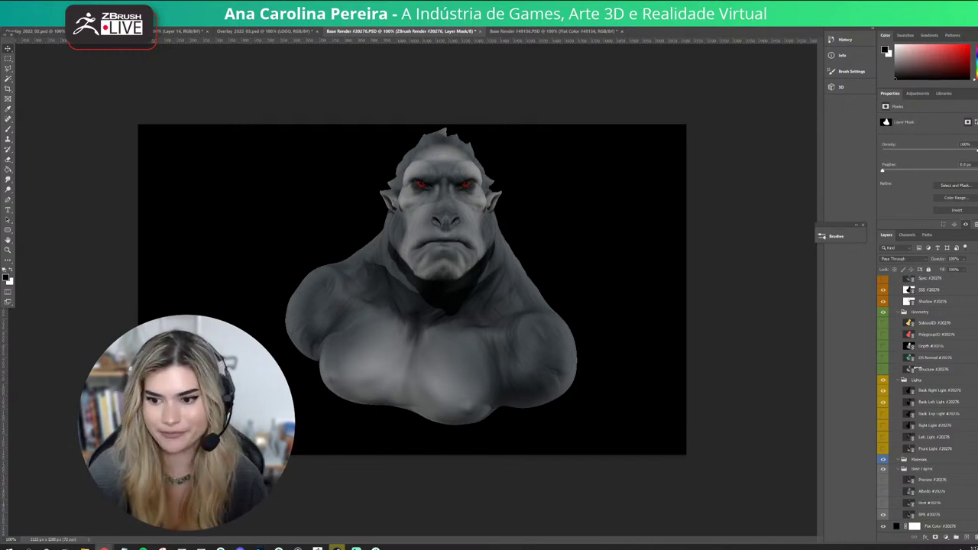
left_click(884, 403)
left_click(884, 392)
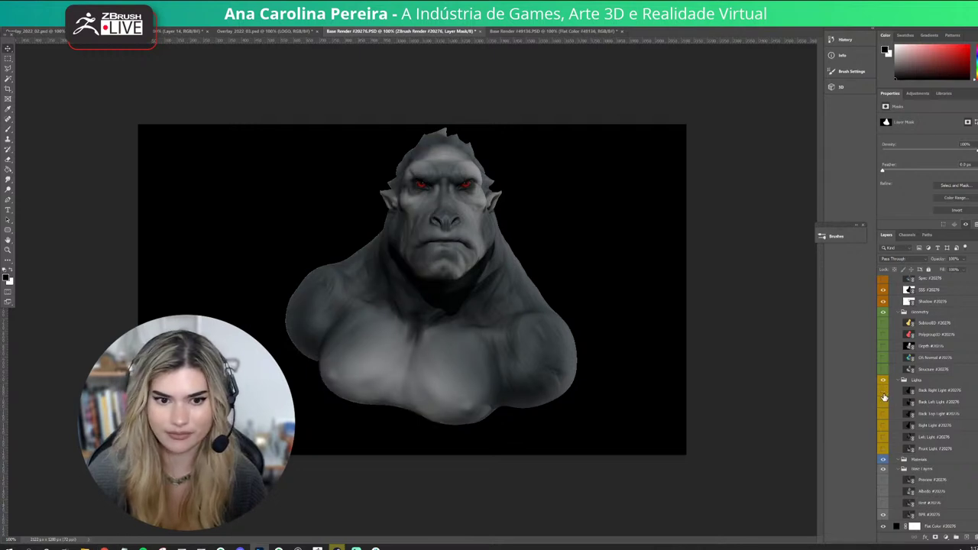
left_click(884, 450)
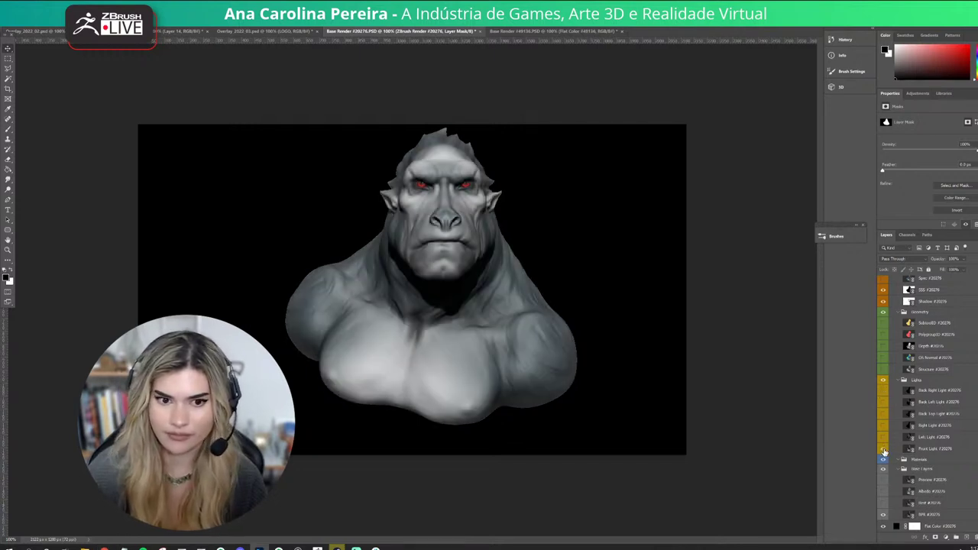
left_click(884, 450)
Preview the Structure, Normal and Depth passes of the Geometry group in turn, hiding each again.
scroll(908, 393, "up", 1)
left_click(884, 383)
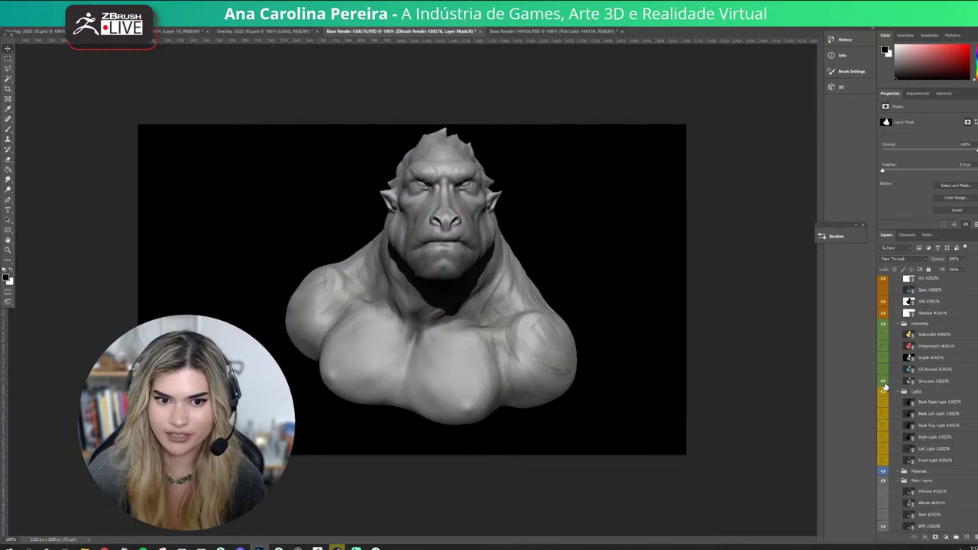
left_click(884, 381)
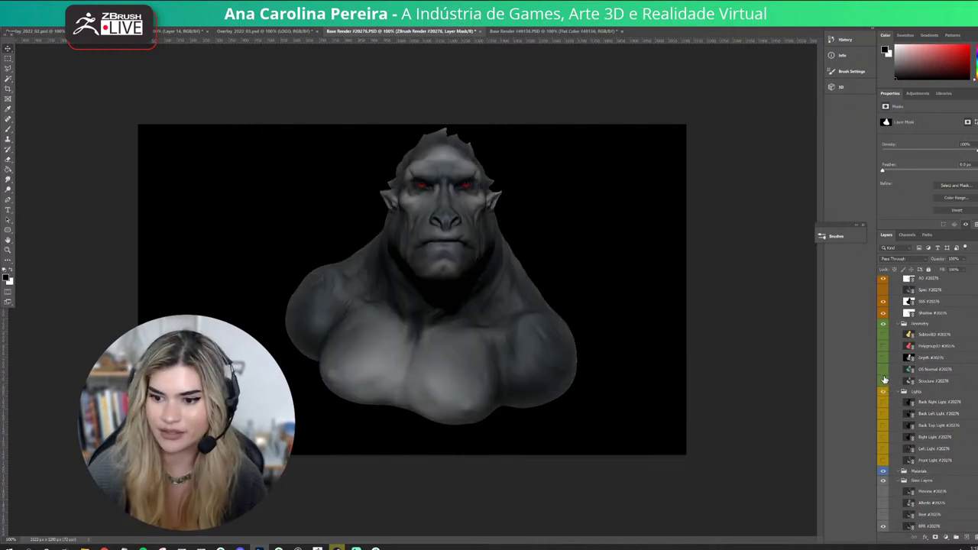
left_click(883, 370)
left_click(883, 371)
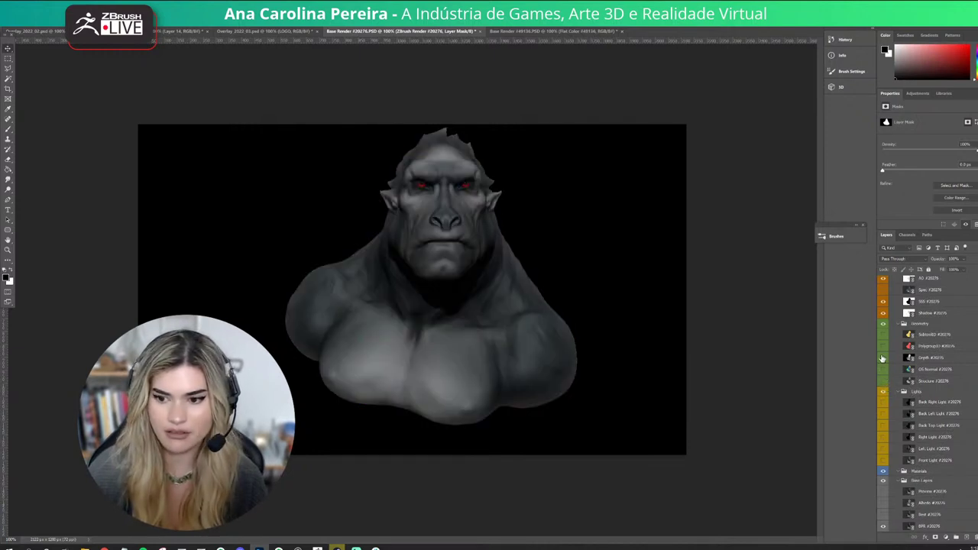
left_click(884, 358)
left_click(884, 357)
Preview the Polygroup ID and Subtool ID passes in turn, hiding each again.
left_click(884, 347)
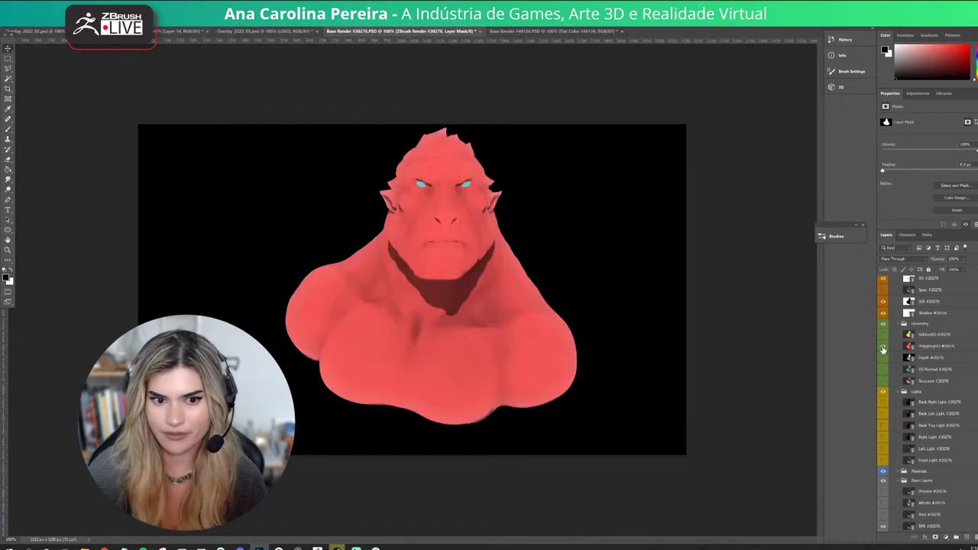
left_click(884, 347)
left_click(884, 336)
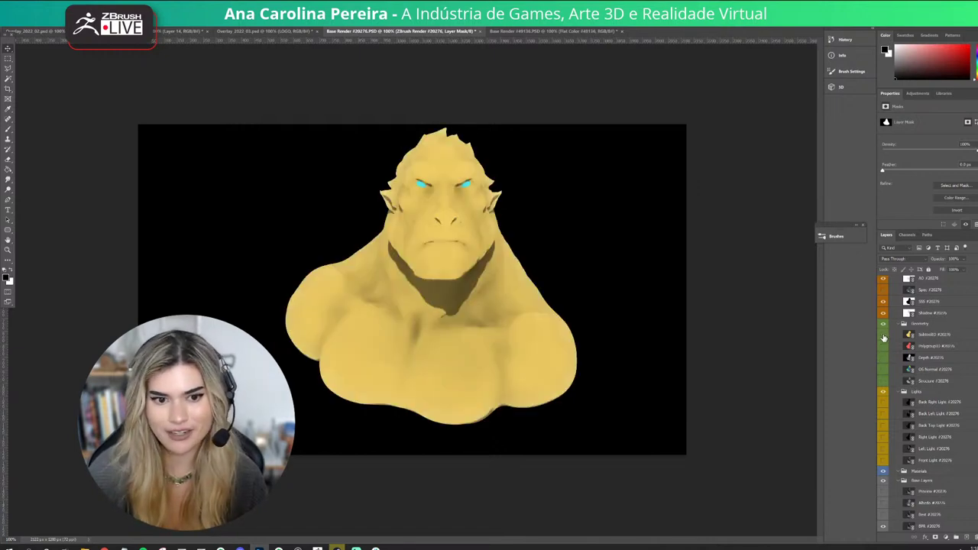
left_click(884, 335)
Compare the image with and without the Spec, AO and SSS passes of the Effects group, restoring each one's visibility.
scroll(883, 337, "up", 2)
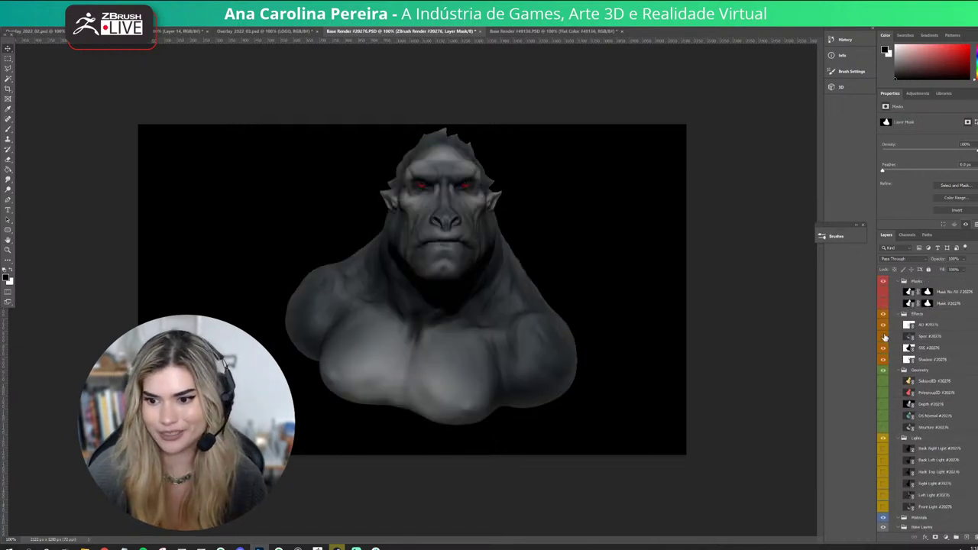
left_click(884, 336)
left_click(884, 337)
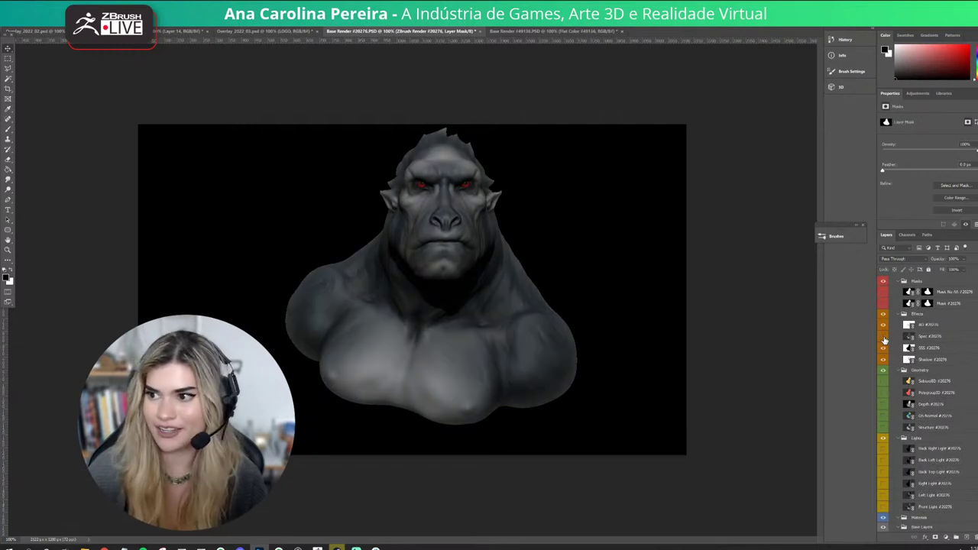
left_click(884, 337)
left_click(883, 337)
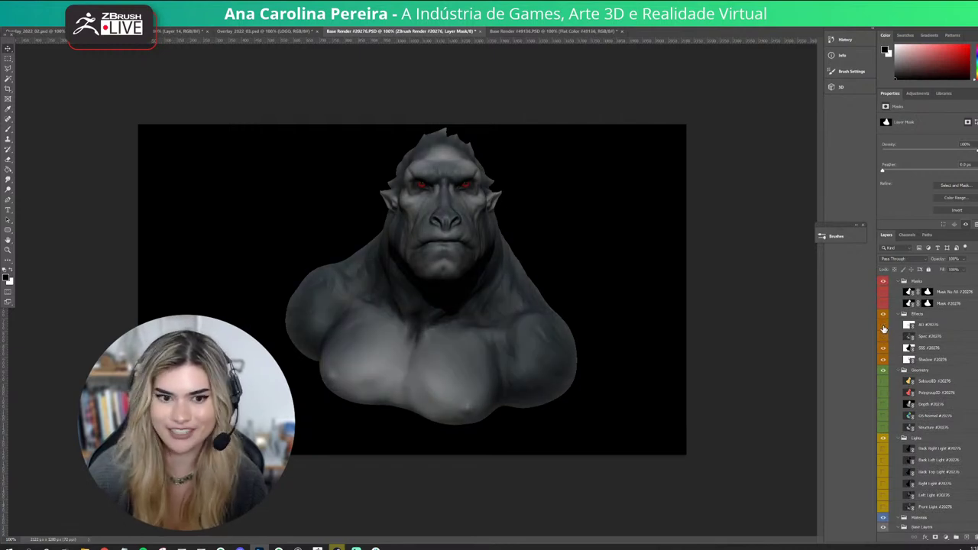
left_click(883, 326)
left_click(884, 325)
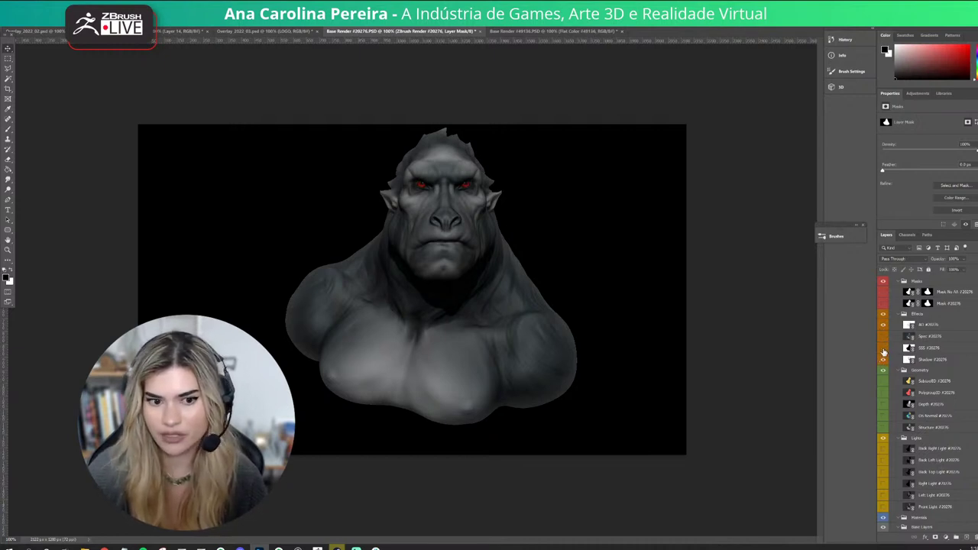
left_click(884, 350)
left_click(884, 350)
Toggle the base layer directly above BPR to compare it with the BPR render, leaving it hidden.
scroll(900, 397, "down", 2)
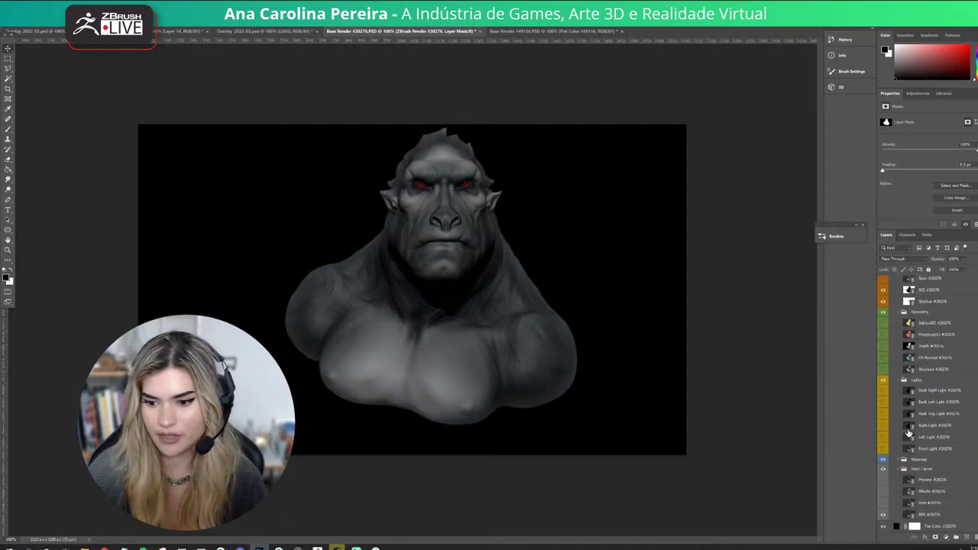
left_click(882, 505)
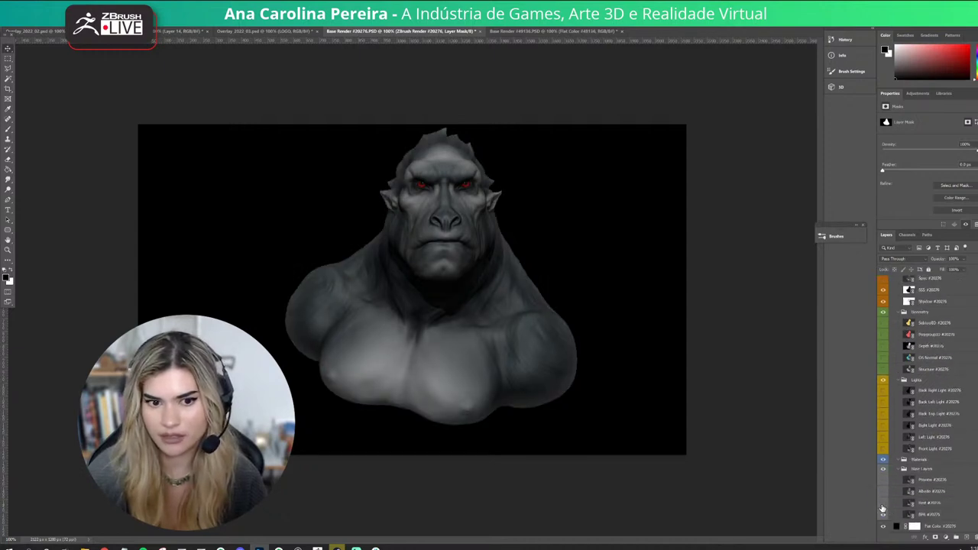
left_click(883, 505)
Apply a Gaussian Blur smart filter to the Shadow layer in the Effects group, reducing the suggested radius.
scroll(902, 458, "up", 2)
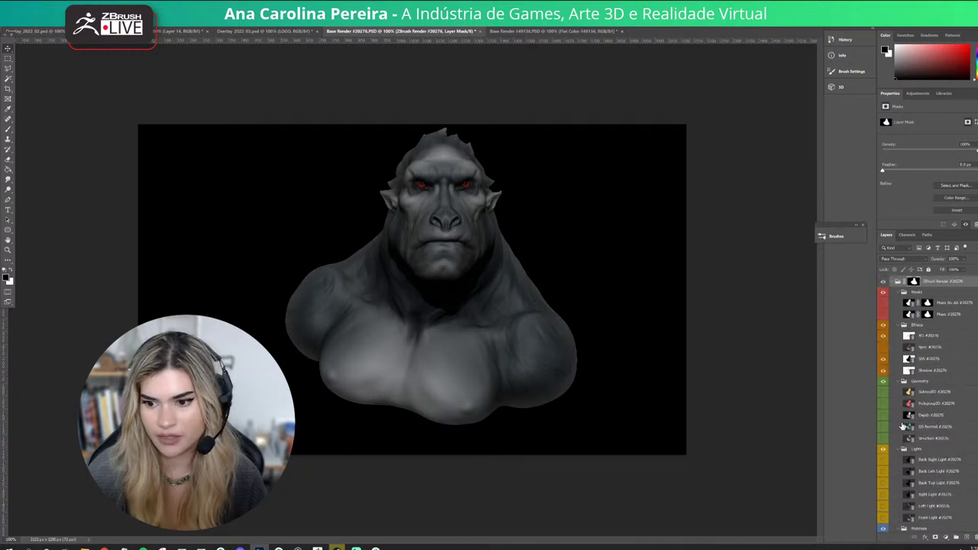
left_click(928, 371)
left_click(115, 20)
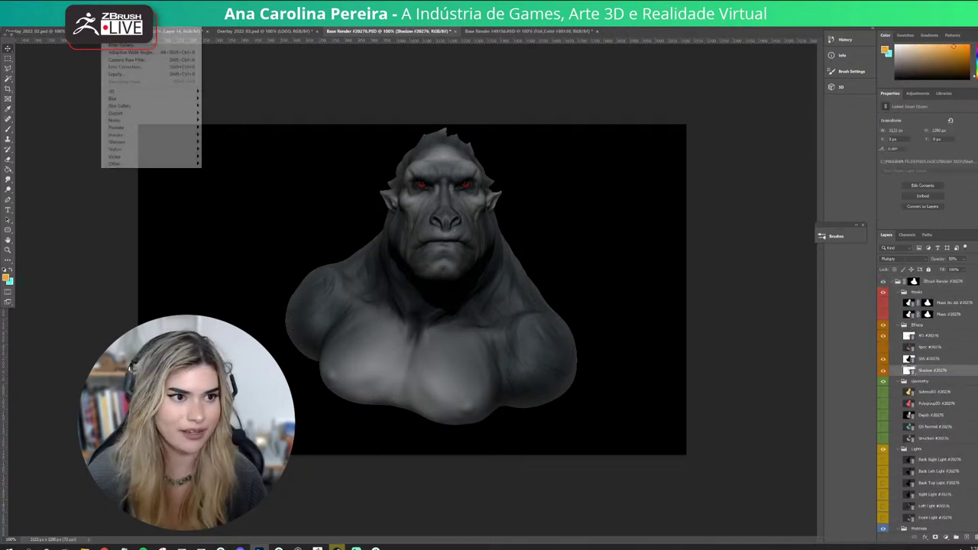
mouse_move(115, 99)
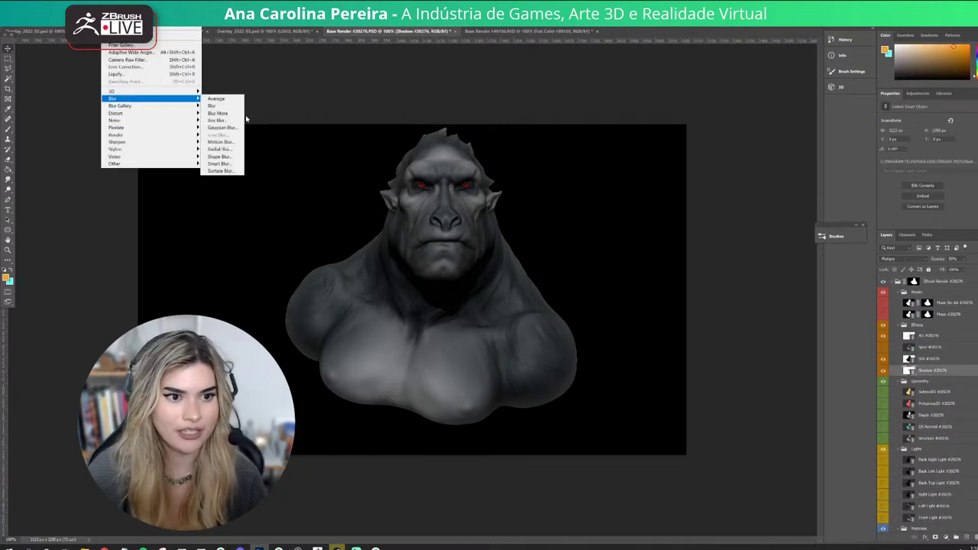
left_click(222, 127)
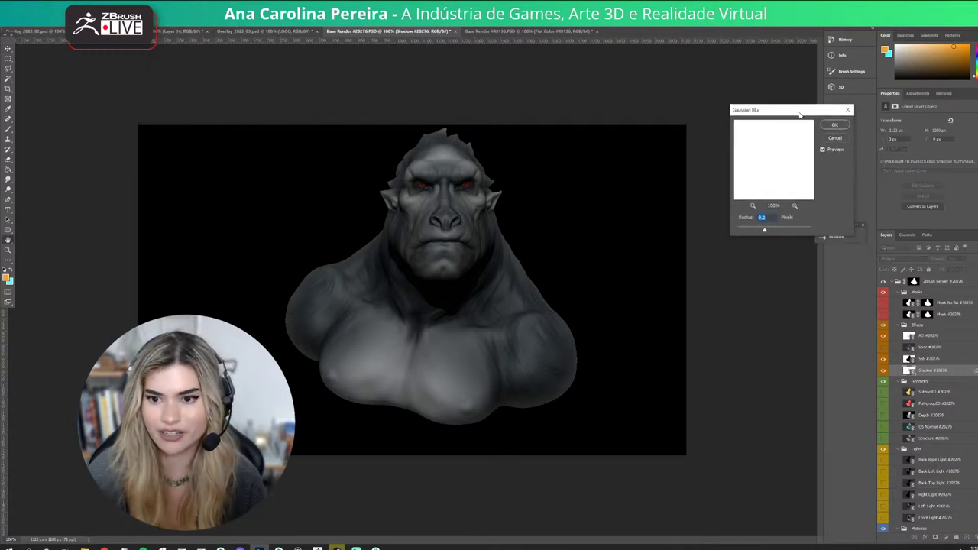
left_click_drag(758, 228, 754, 230)
left_click(827, 123)
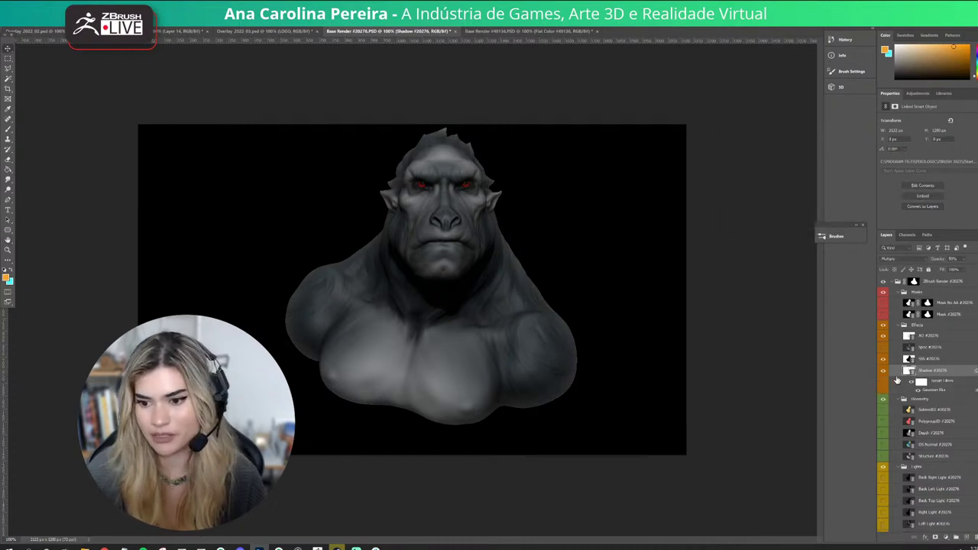
Check the SSS layer's effect on the bust's edges and lower its opacity to 10%.
left_click(885, 364)
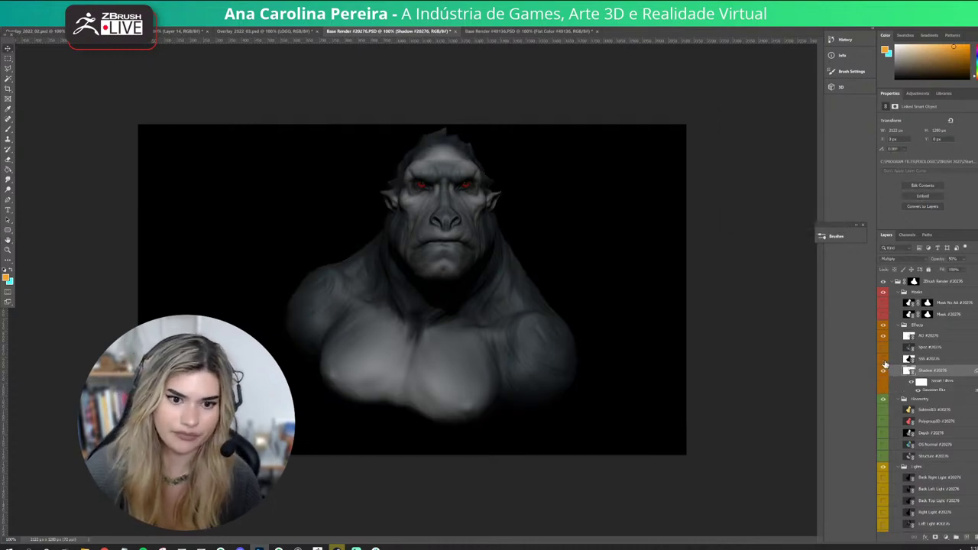
left_click(885, 360)
left_click(931, 359)
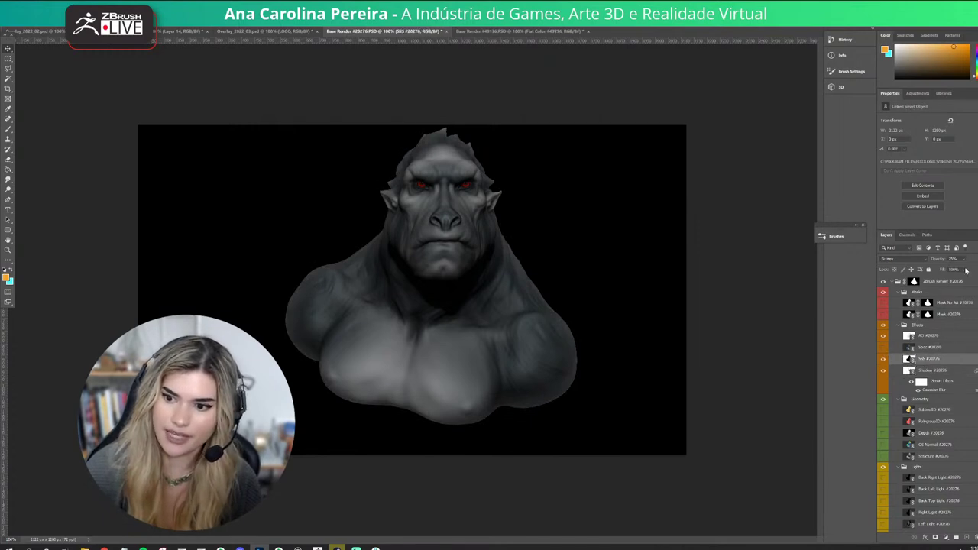
left_click_drag(967, 270, 952, 270)
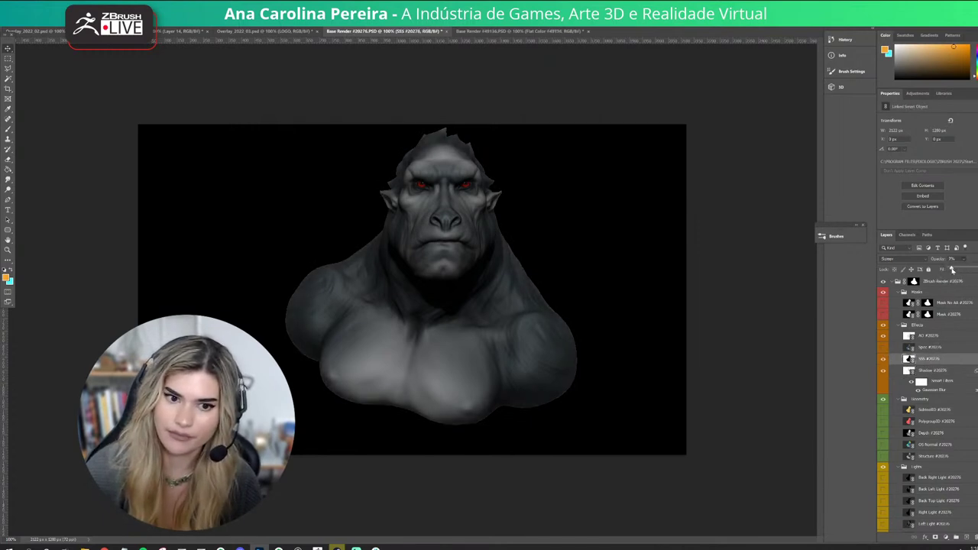
Add a new layer directly above Flat Color and fill it with a dark blue-grey sampled from the bust's shoulder.
scroll(952, 375, "down", 3)
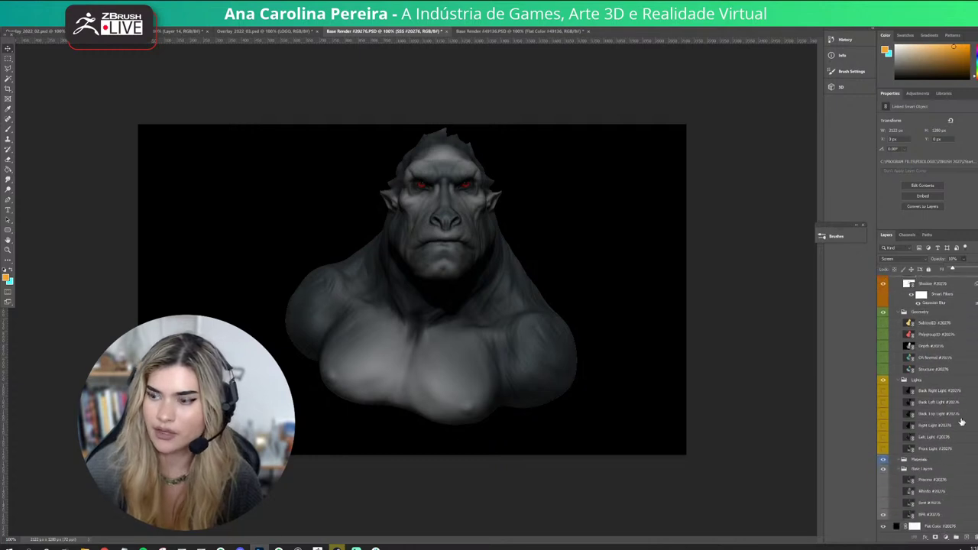
left_click(938, 527)
key("ctrl+shift+n")
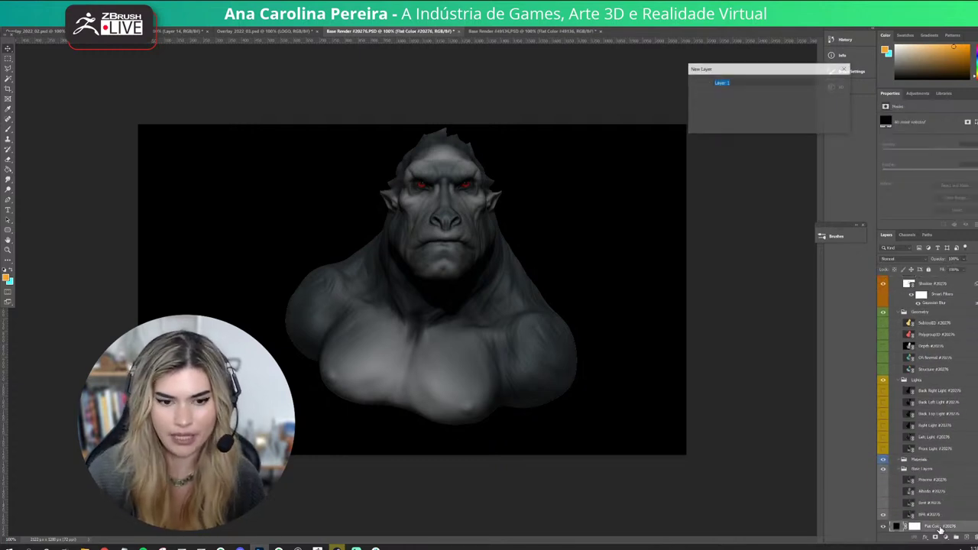
key("Return")
left_click(7, 170)
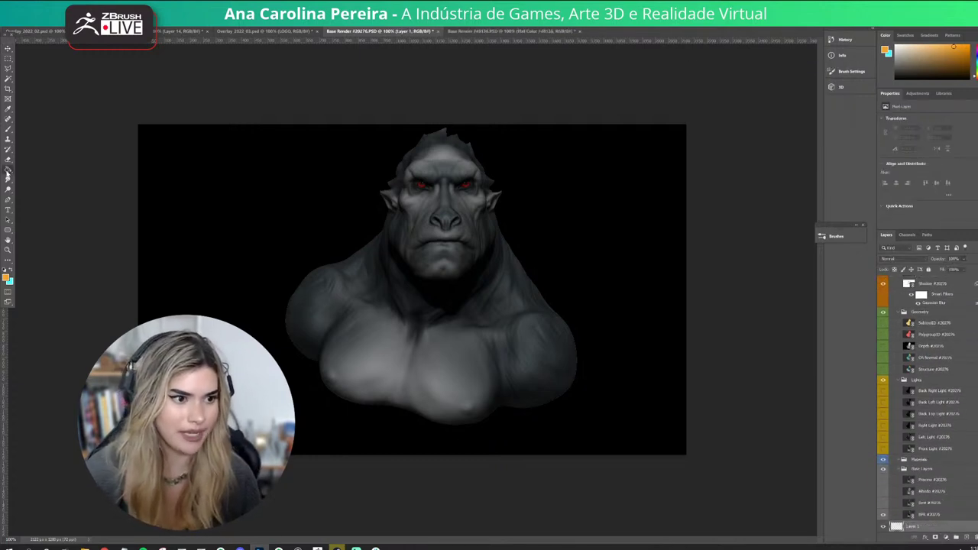
left_click(330, 275, "alt")
left_click(316, 251)
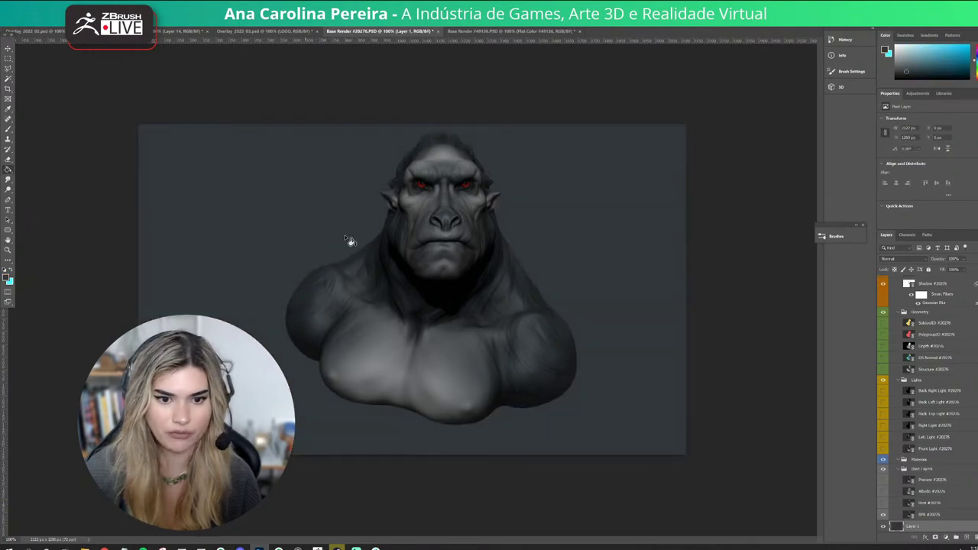
Darken the filled background layer with a Hue/Saturation adjustment, setting Lightness to -65.
key("ctrl+u")
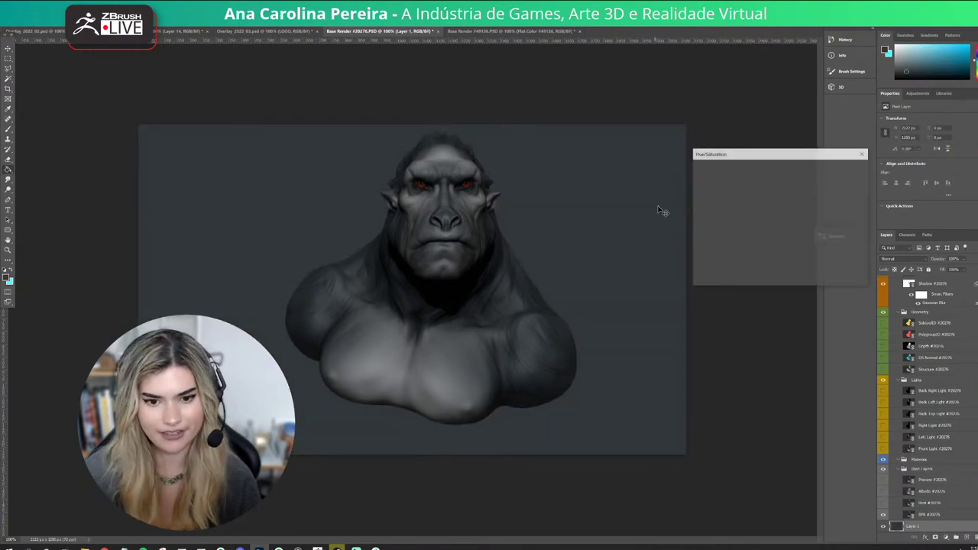
left_click_drag(762, 246, 738, 244)
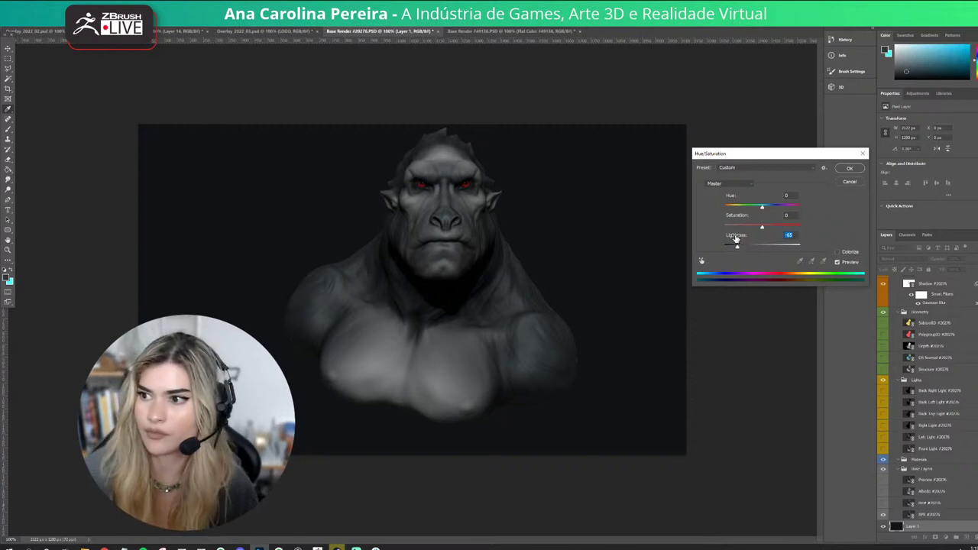
key("Return")
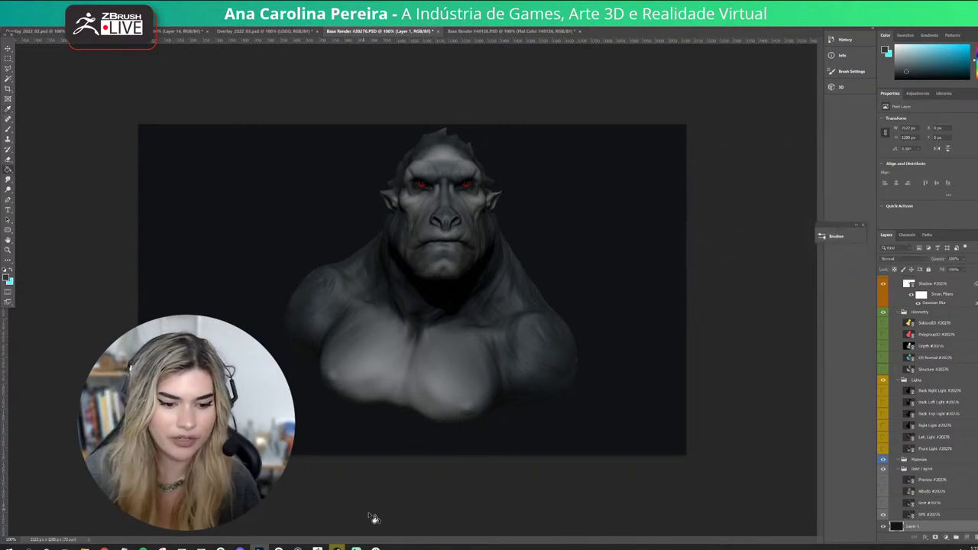
Switch to ZBrush and export the Mask map from the BPR render passes as BPR_Mask.psd.
left_click(317, 547)
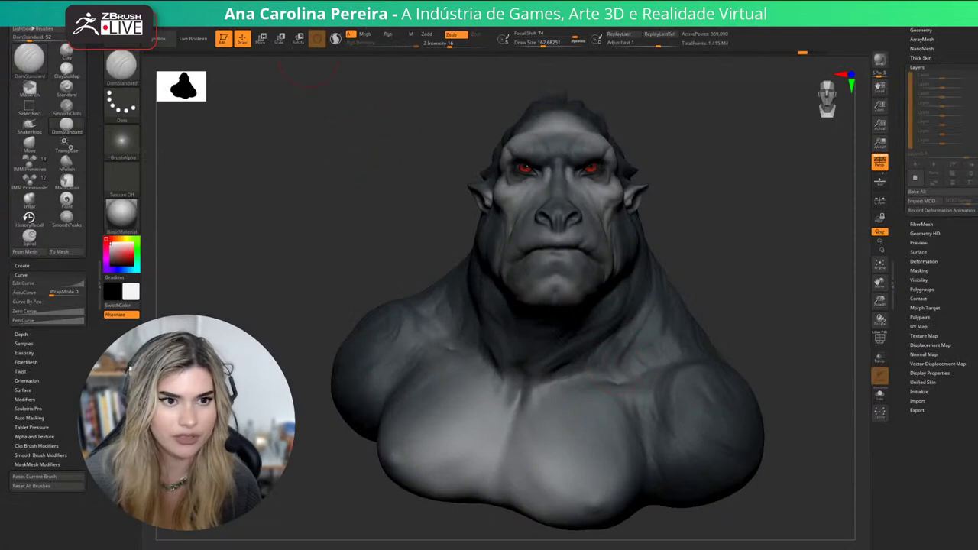
mouse_move(446, 18)
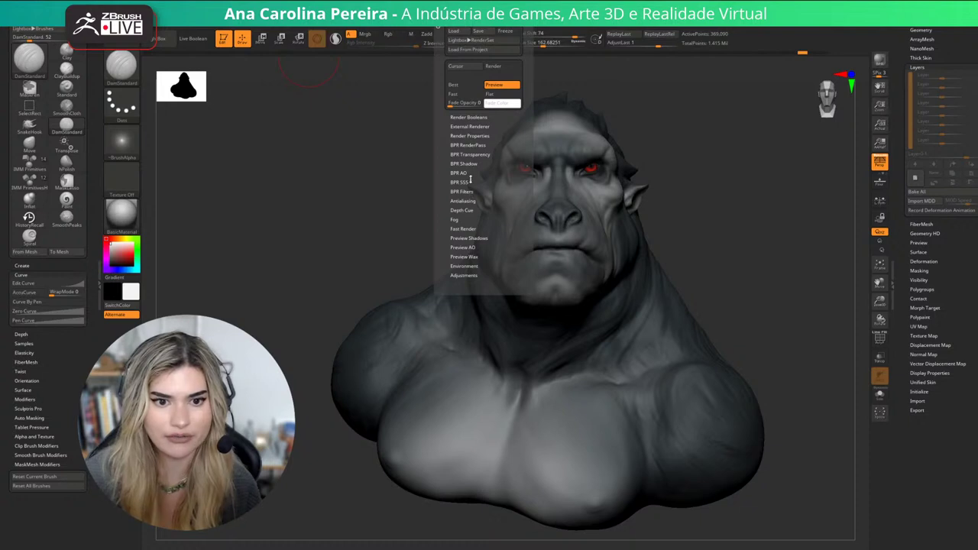
left_click(467, 145)
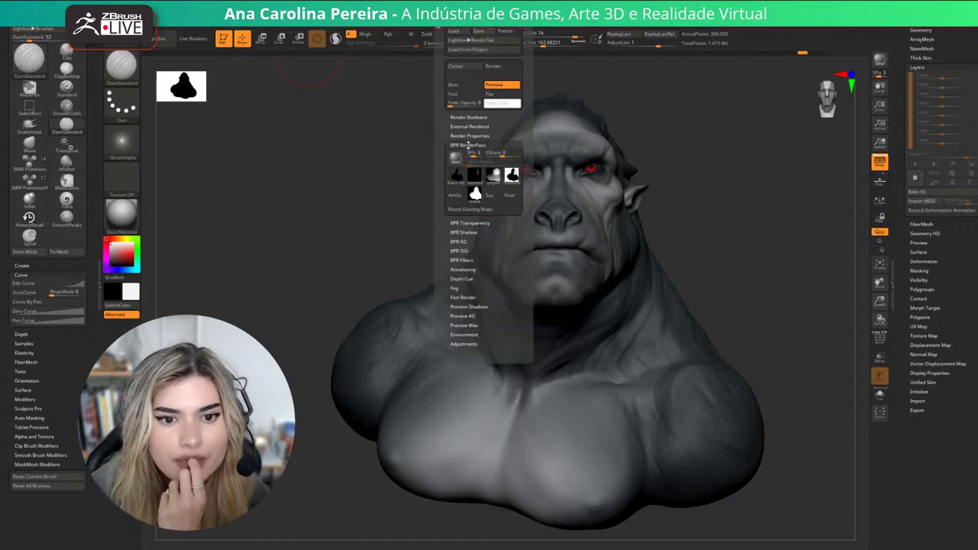
left_click(479, 196)
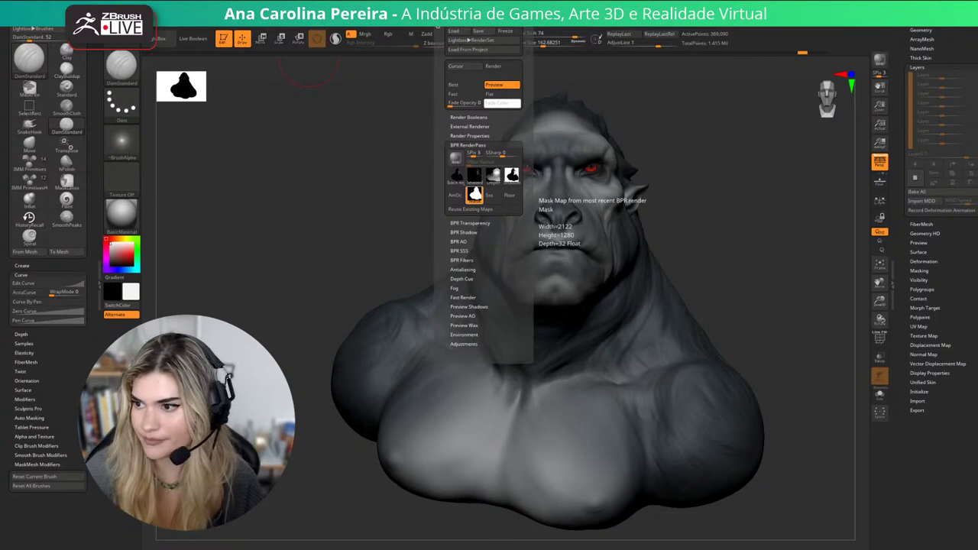
left_click(474, 196)
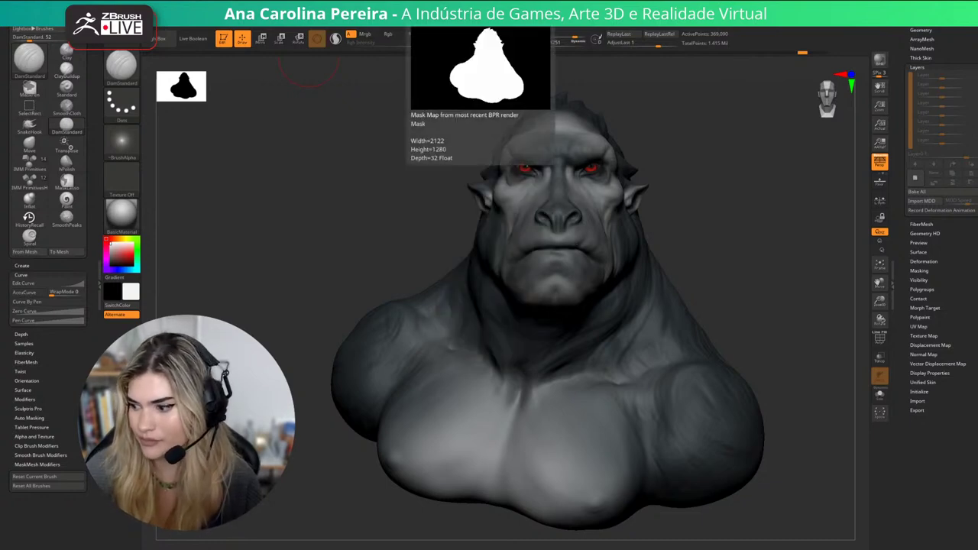
Switch to Photoshop, copy the whole canvas of BPR_Mask.psd, and close the Base Render #49136 document.
key("alt+Tab")
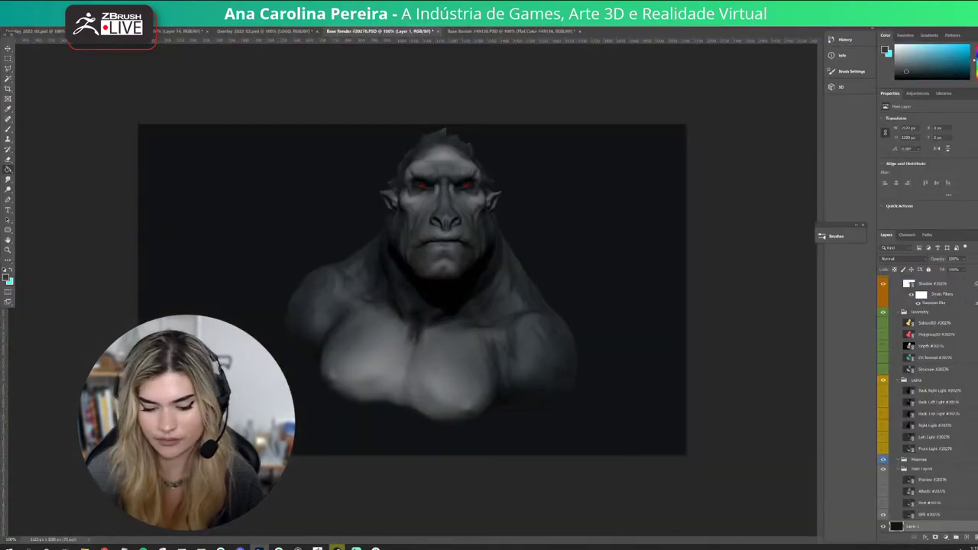
key("ctrl+o")
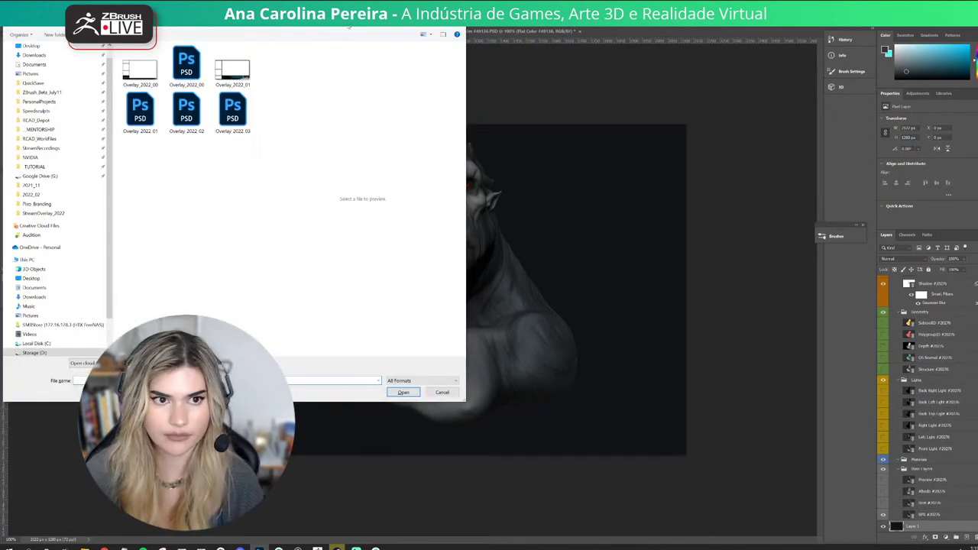
key("Escape")
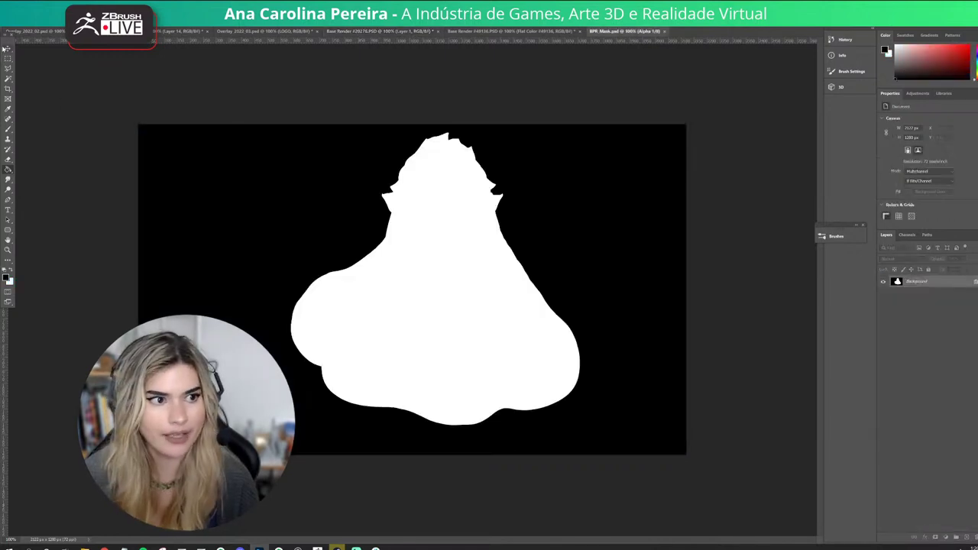
left_click_drag(117, 78, 703, 484)
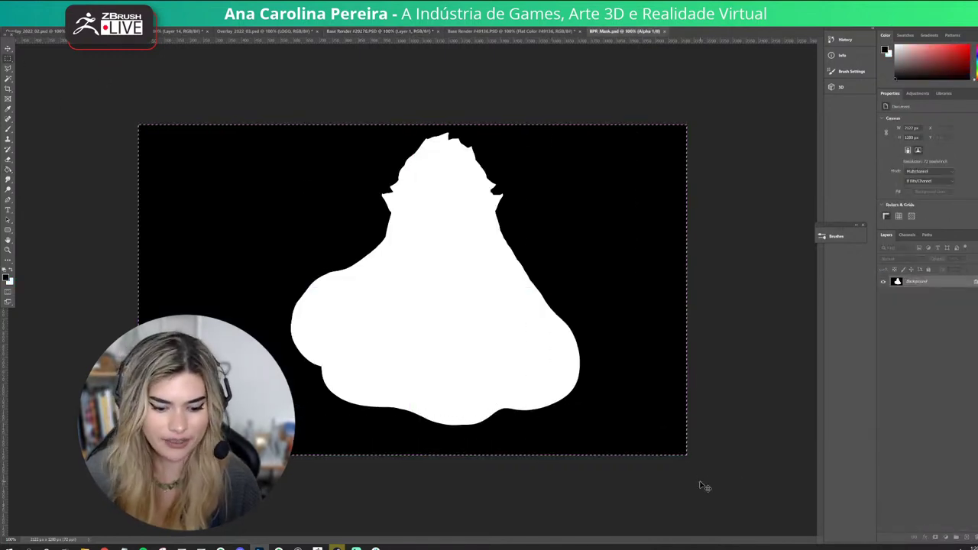
left_click(479, 32)
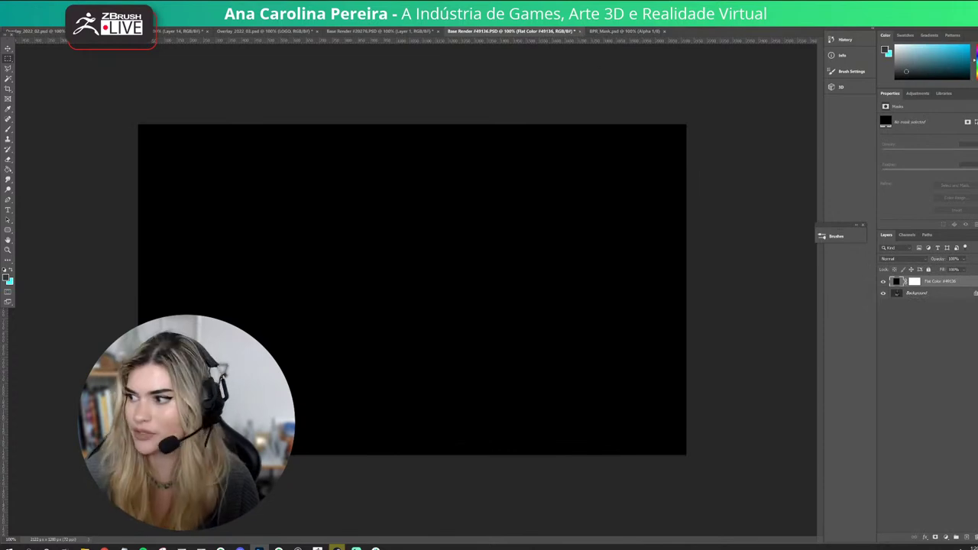
left_click(581, 31)
In Base Render #20276, try replacing the ZBrush Render group's layer mask with the copied BPR mask and return to the composite.
left_click(380, 31)
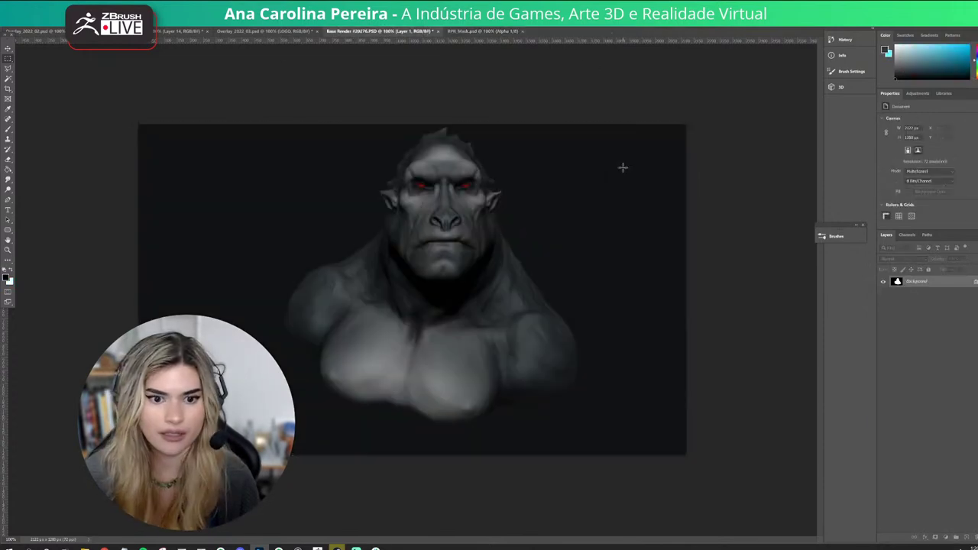
scroll(898, 305, "up", 5)
left_click(915, 283, "alt")
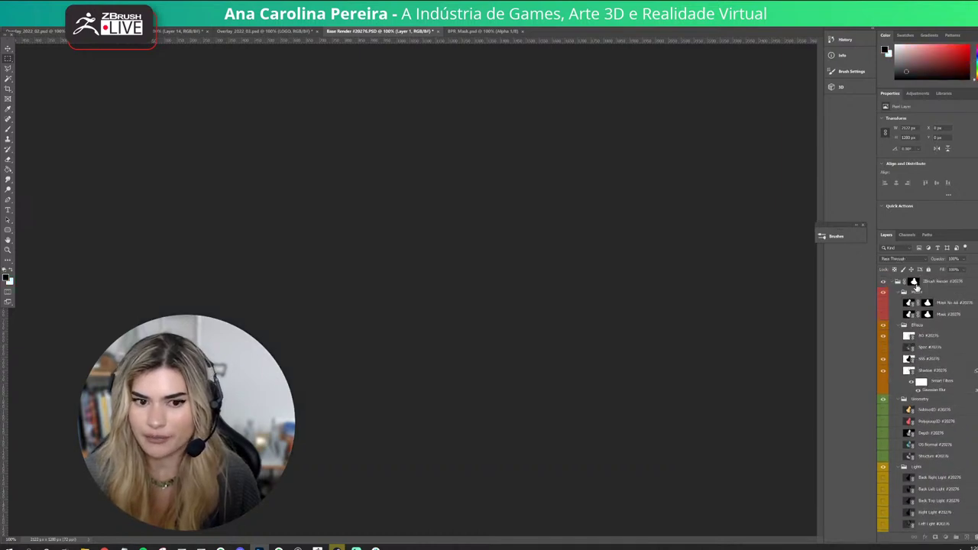
key("ctrl+v")
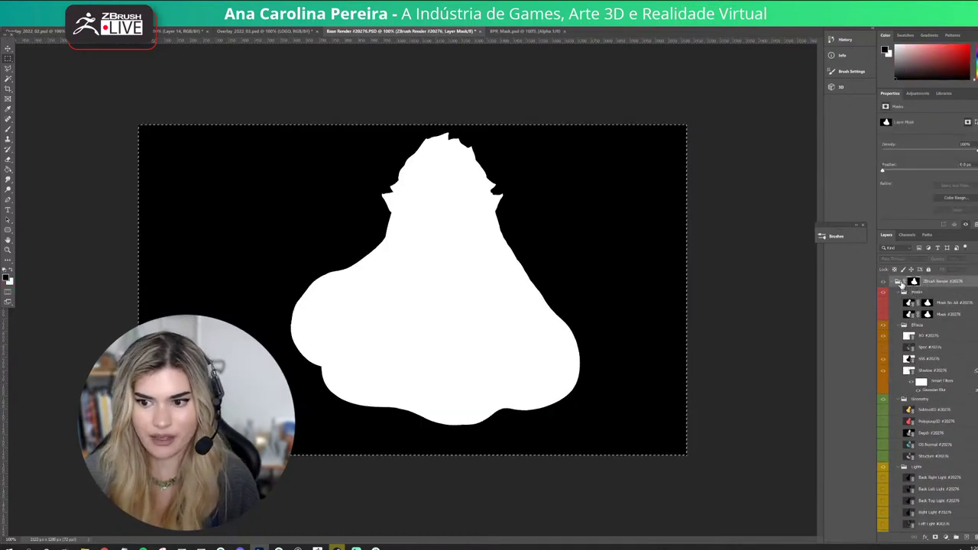
left_click(900, 284)
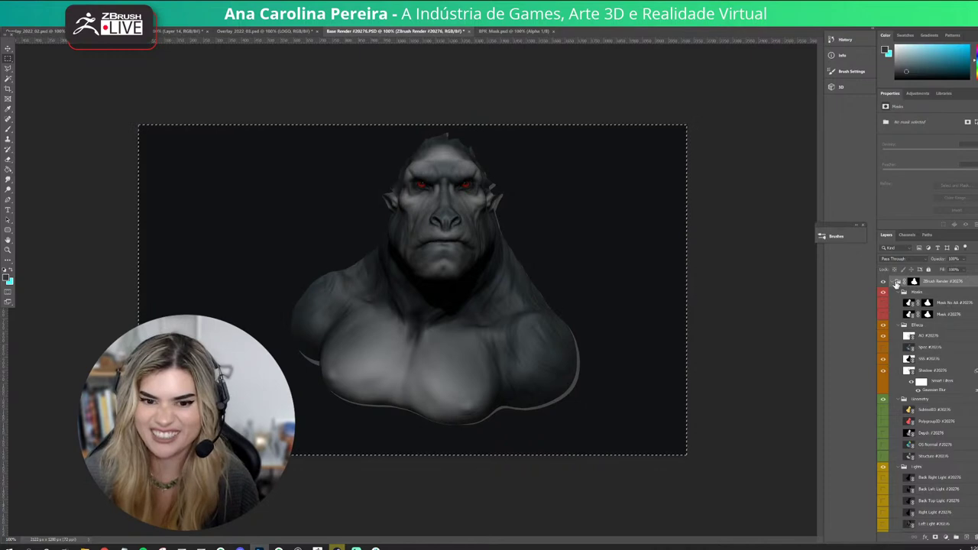
Compare the BPR_Mask silhouette with the masked base render and undo the mask pasted into the ZBrush Render group.
left_click(512, 31)
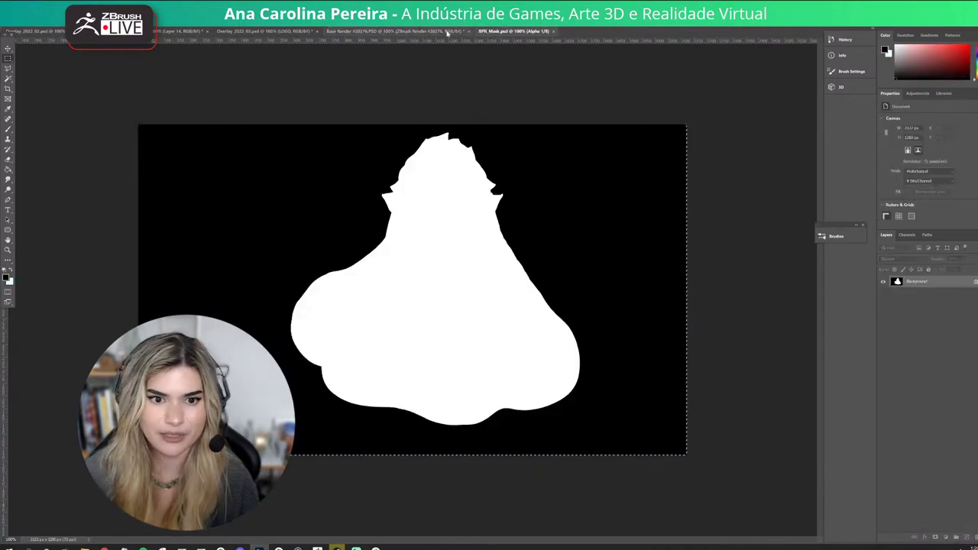
left_click(441, 31)
left_click(512, 31)
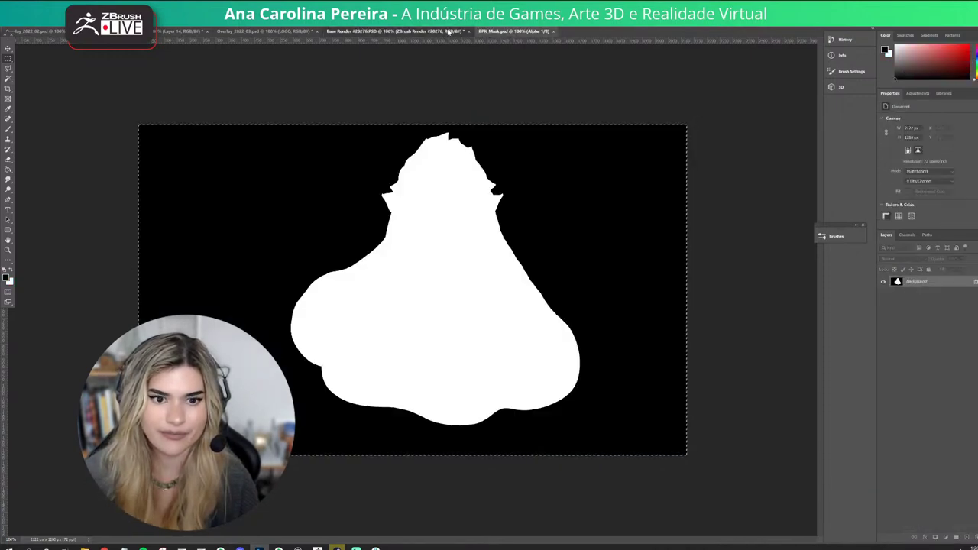
left_click(397, 31)
left_click(513, 31)
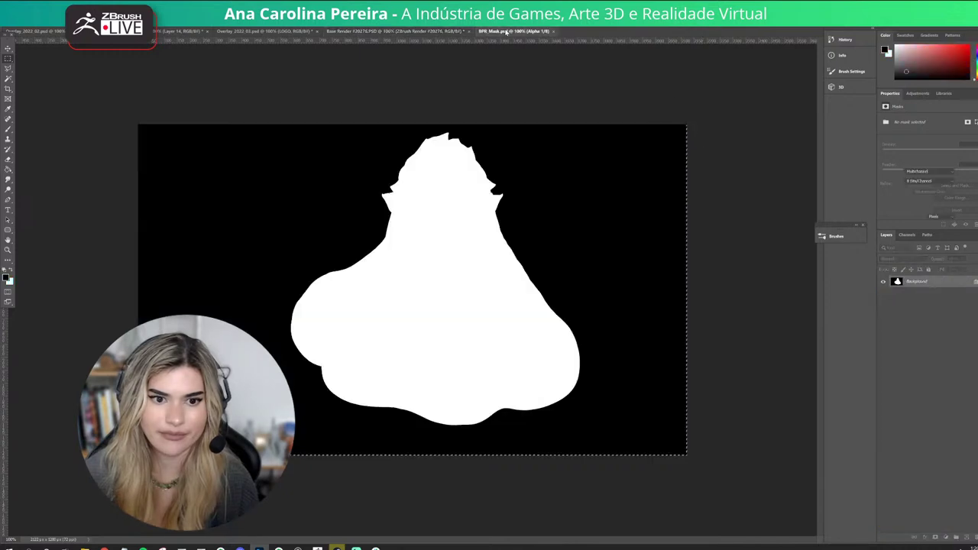
left_click(429, 31)
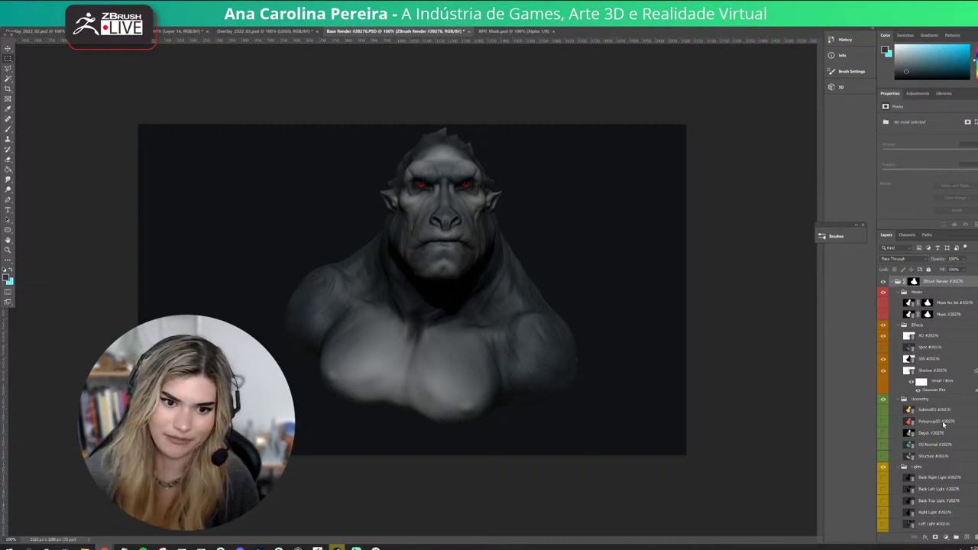
Show the Front Light layer in the Lights group and lower its opacity to about 46%.
scroll(951, 433, "down", 3)
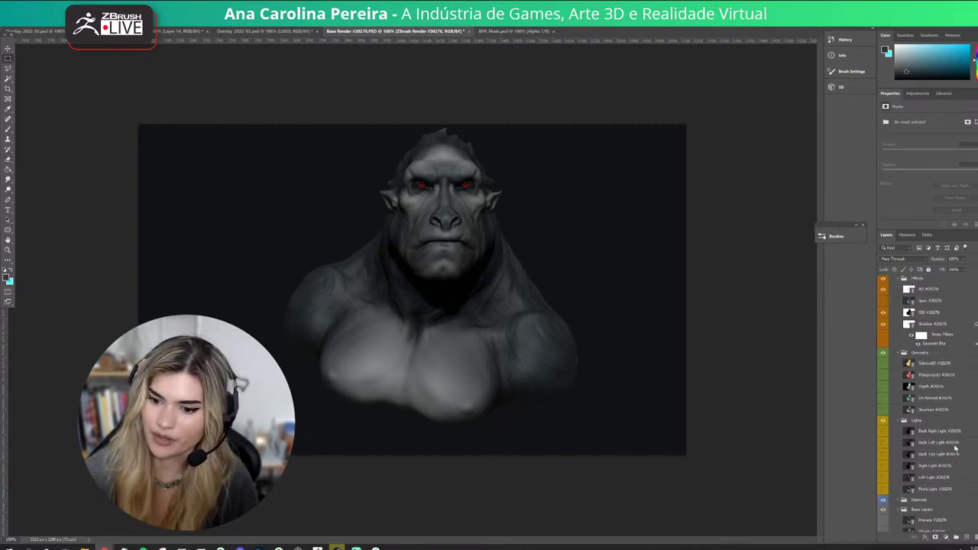
left_click(883, 465)
left_click(929, 468)
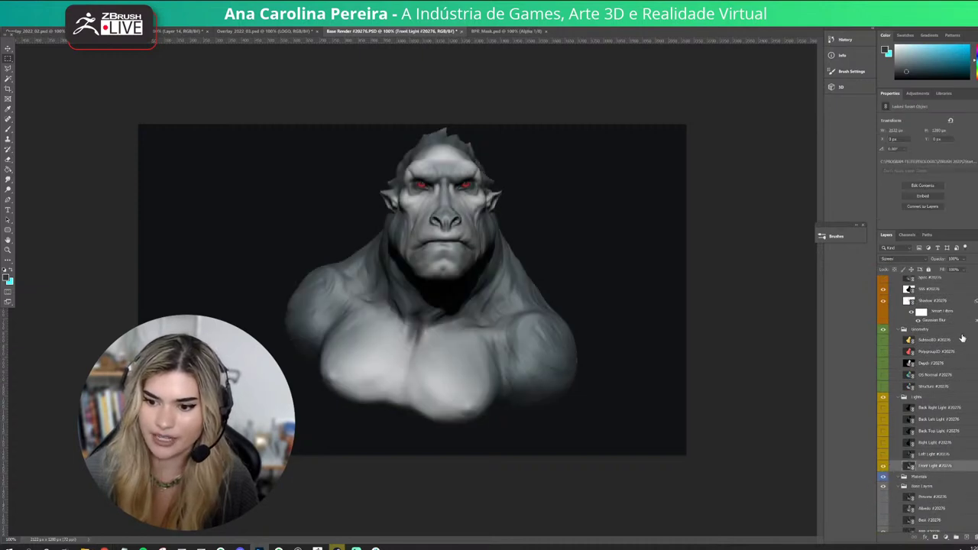
left_click(963, 259)
left_click_drag(957, 269, 952, 269)
key("3")
key("3")
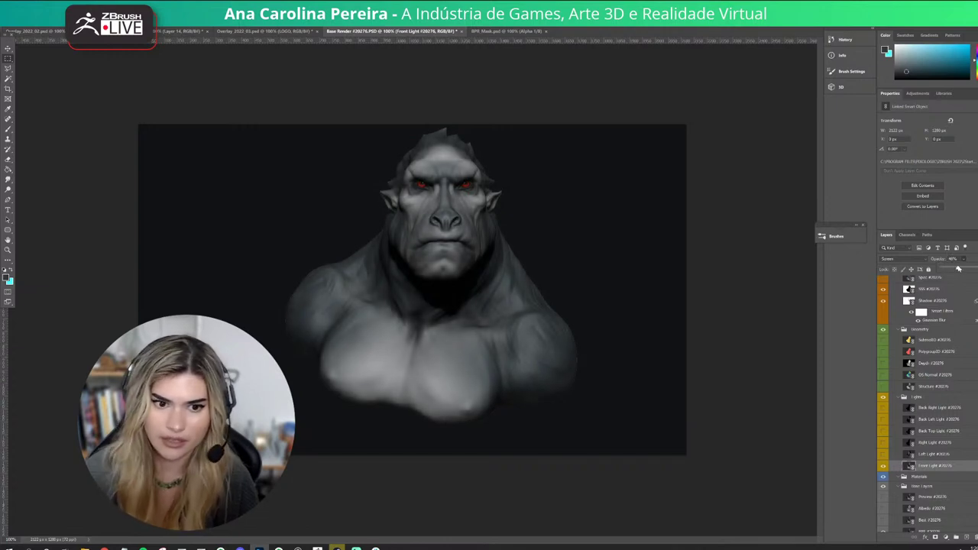
key("4")
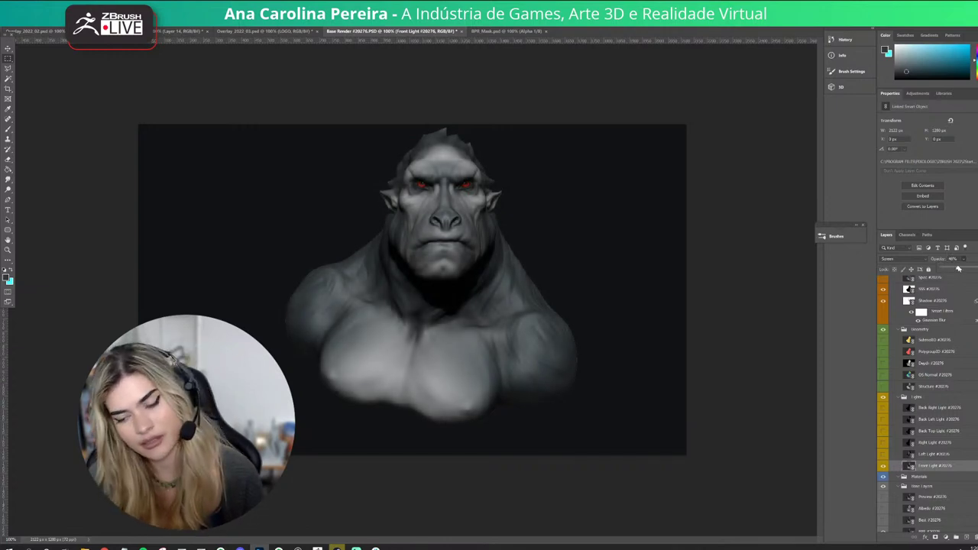
Compare the image with and without the Front Light layer, and show the base layer directly above BPR.
left_click(885, 466)
left_click(885, 465)
scroll(886, 468, "down", 2)
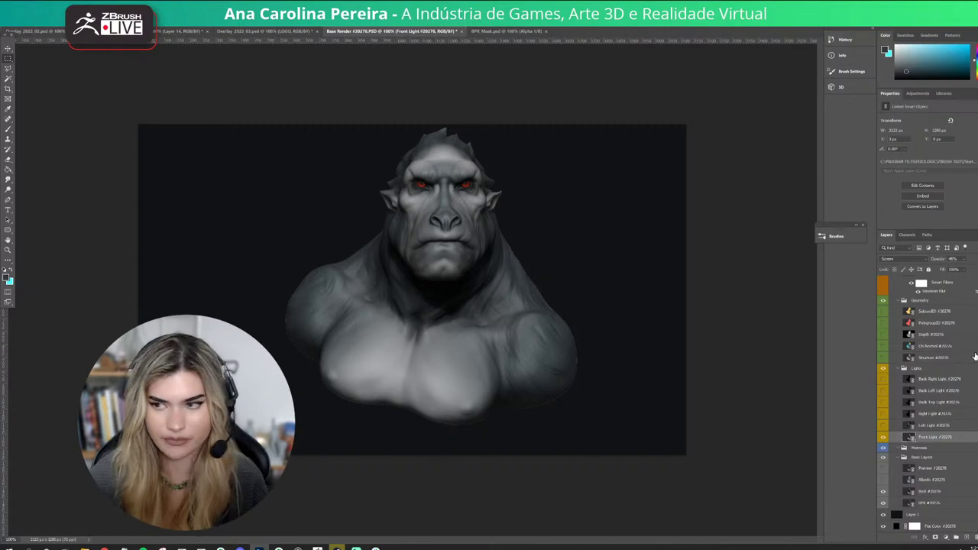
scroll(933, 382, "up", 2)
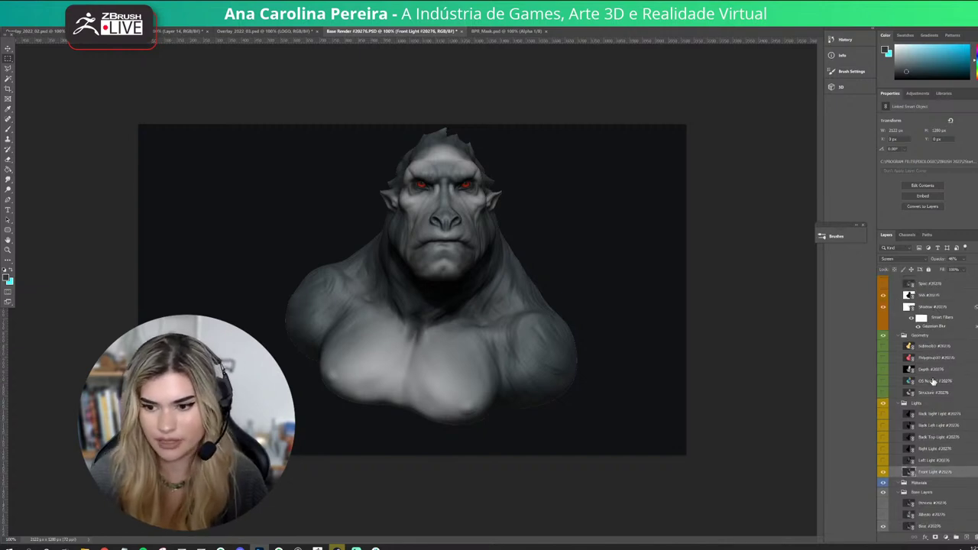
Preview the Back Right, Back Left and Back Top Light layers one at a time, leaving only Back Top Light visible.
left_click(884, 414)
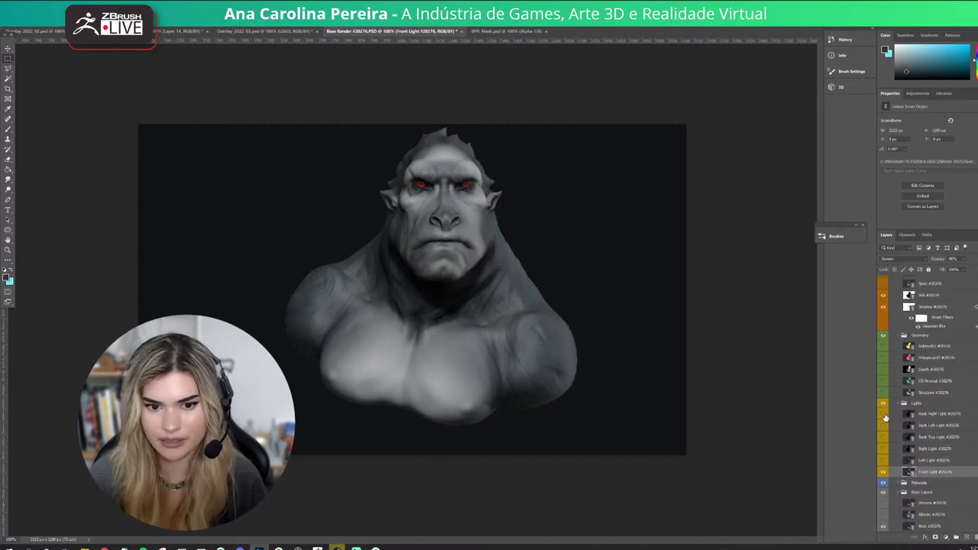
left_click(884, 414)
left_click(884, 425)
left_click(884, 426)
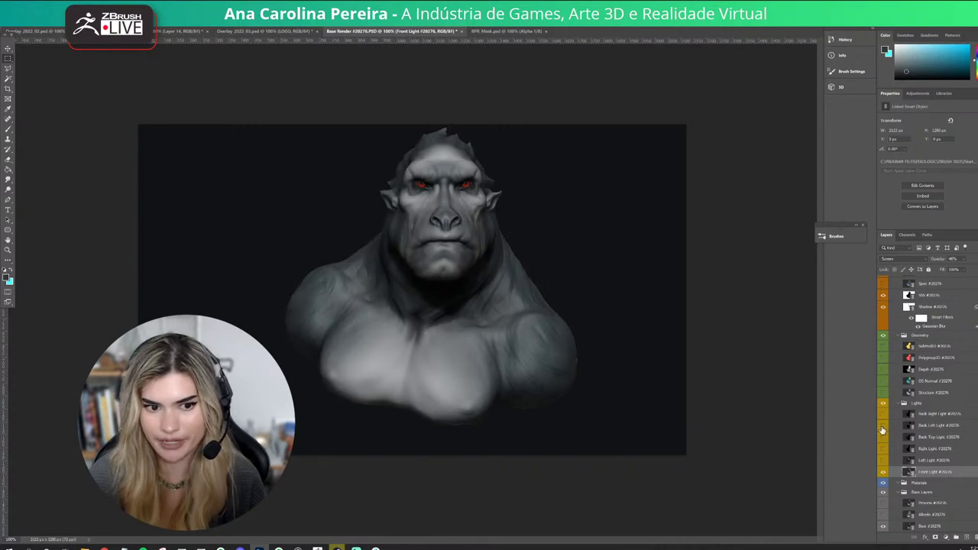
left_click(884, 438)
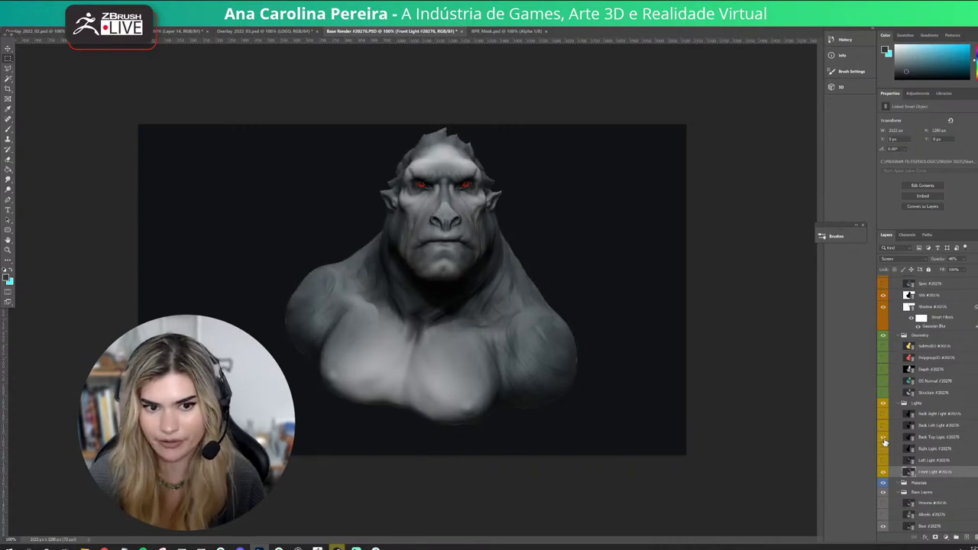
left_click(884, 439)
left_click(884, 441)
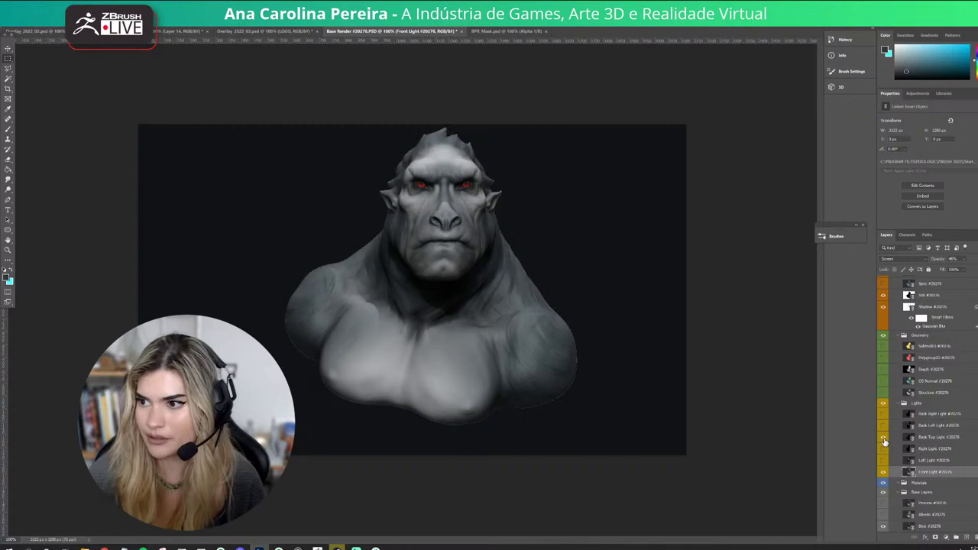
Lower the Back Top Light layer's opacity to about 59% and compare the image with and without the Lights group.
left_click(938, 438)
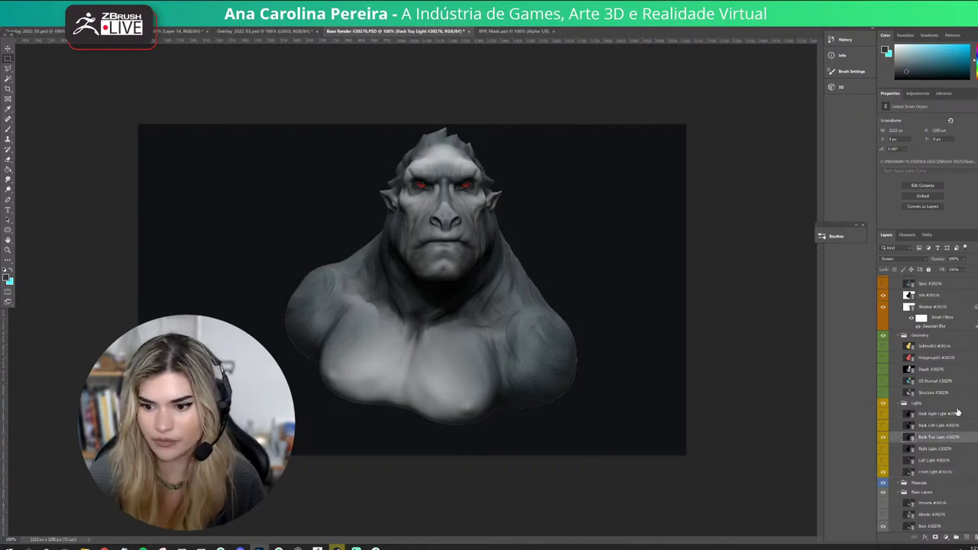
left_click(965, 260)
left_click(963, 269)
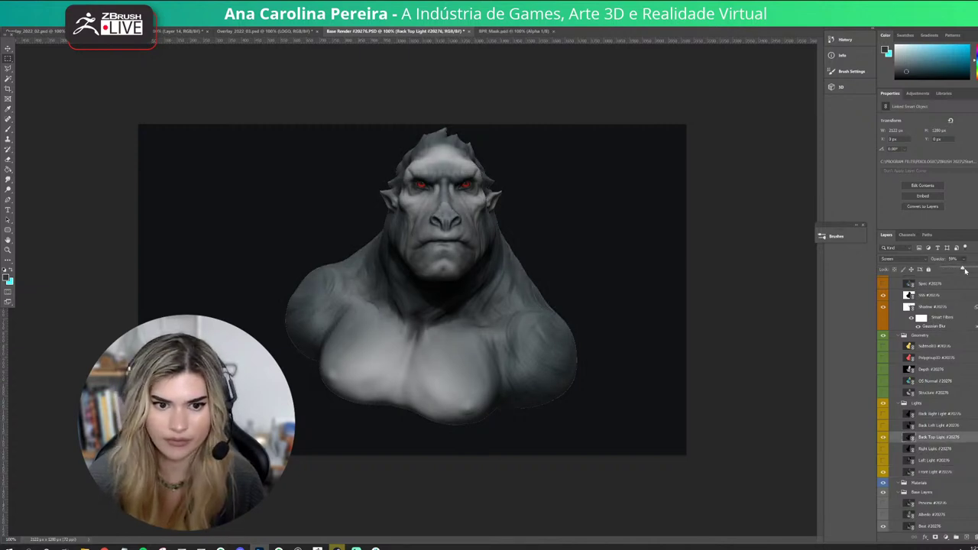
left_click(884, 404)
left_click(885, 403)
left_click(884, 403)
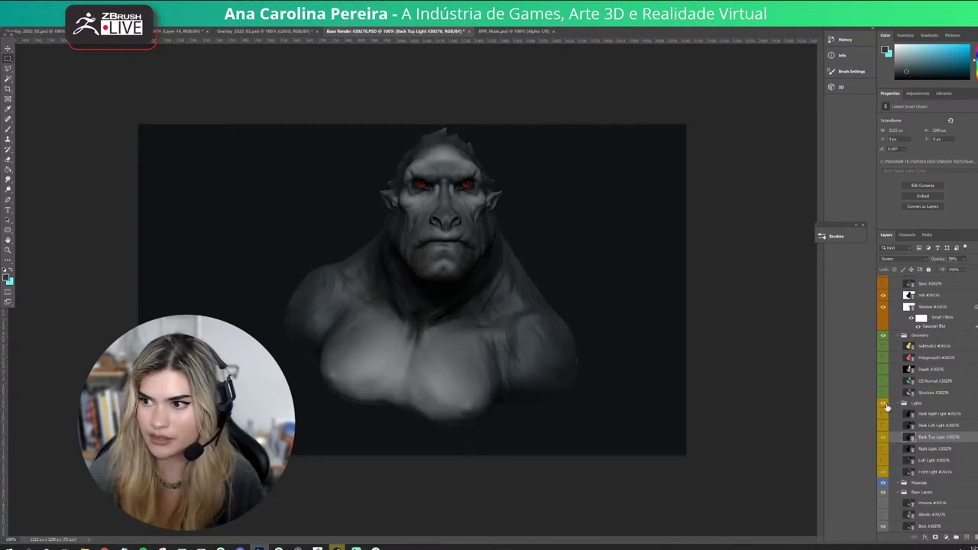
left_click(884, 403)
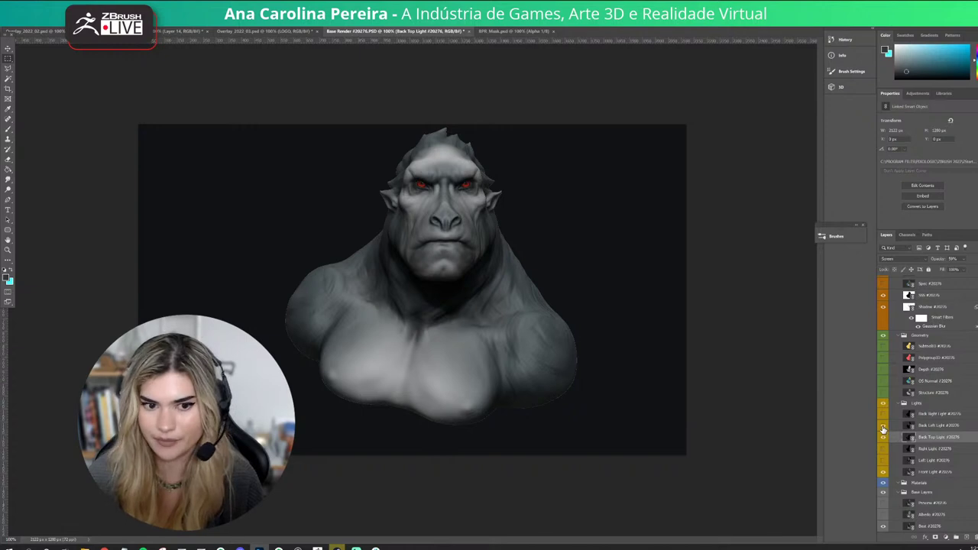
Preview the Back Left Light and Back Right Light layers one at a time and leave both hidden.
left_click(884, 429)
left_click(884, 426)
left_click(884, 414)
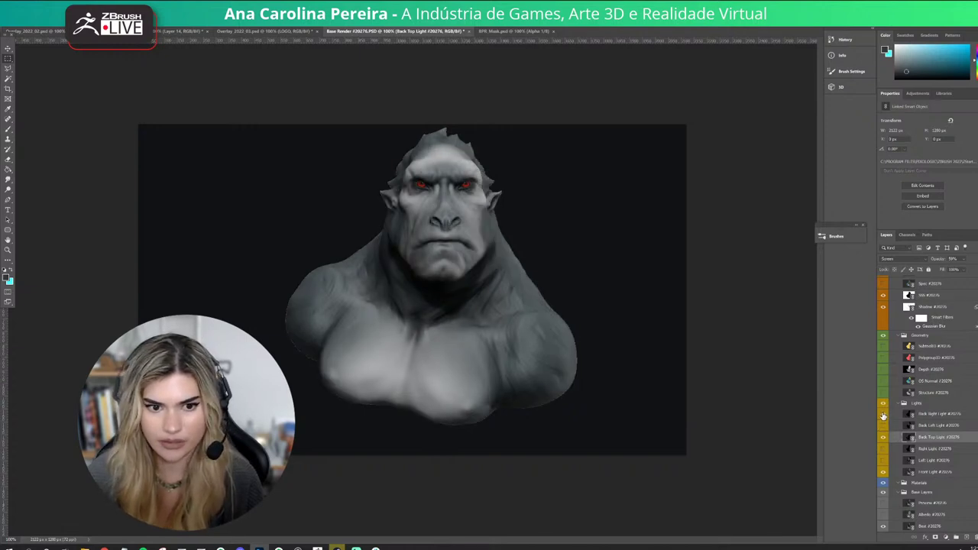
left_click(883, 414)
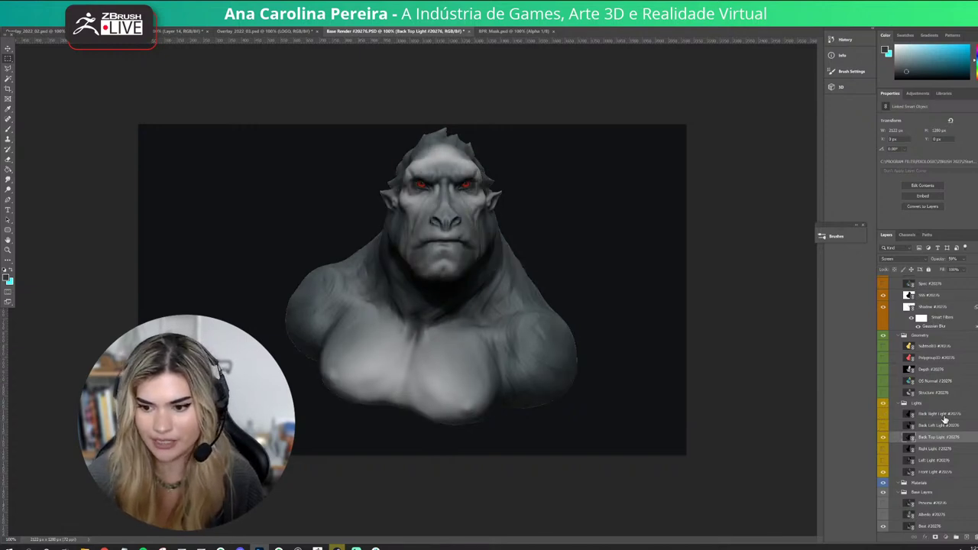
Duplicate the Back Right Light layer, show the copy, and apply Levels with a black input level of 22.
left_click(890, 415)
key("ctrl+j")
left_click(885, 415)
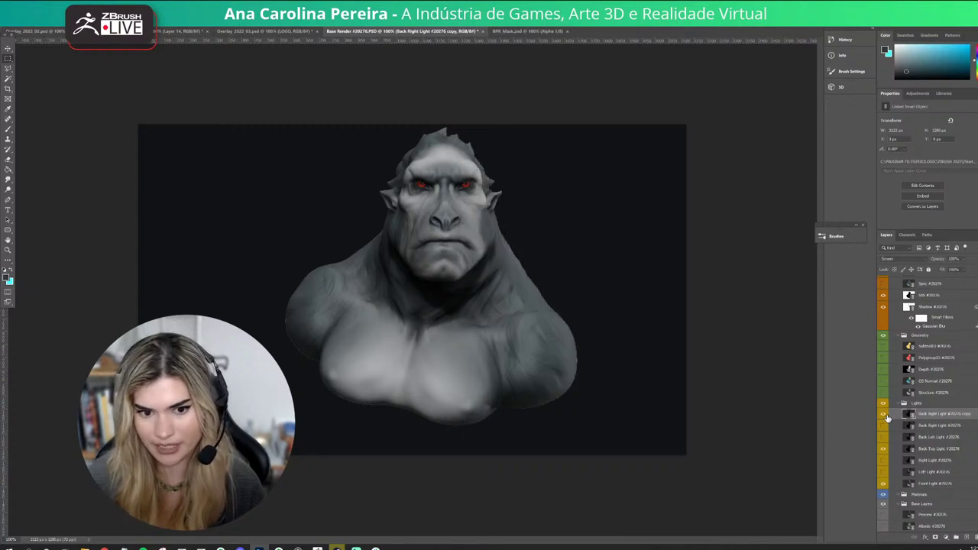
key("ctrl+l")
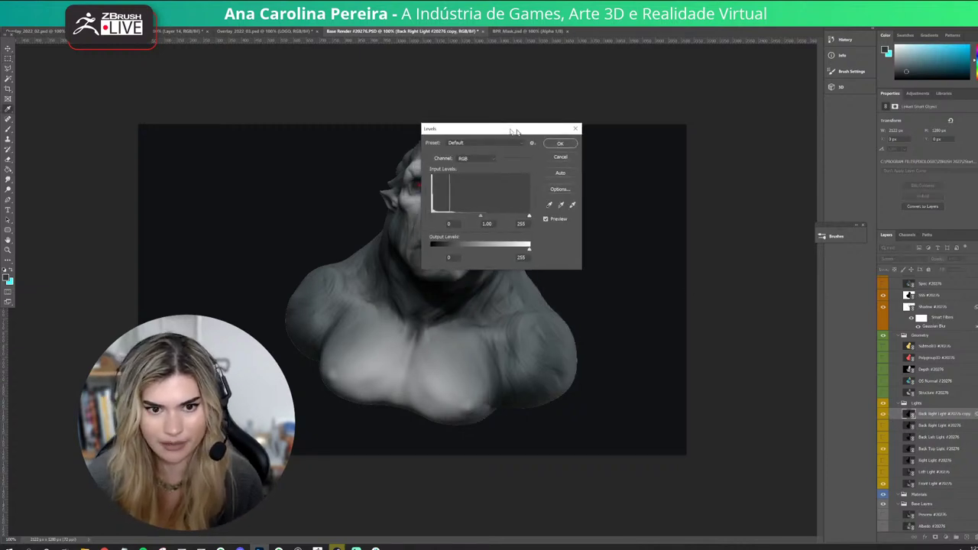
left_click_drag(652, 221, 658, 219)
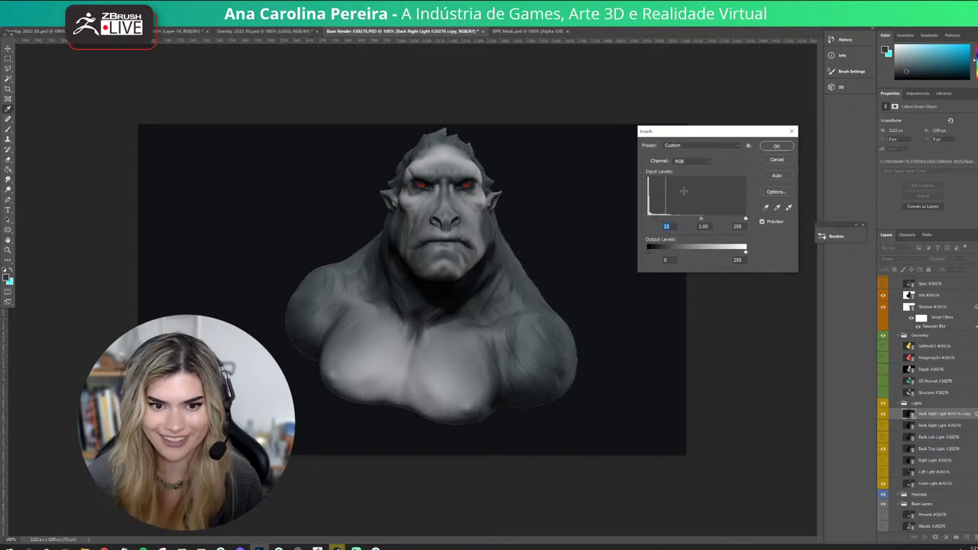
left_click(777, 146)
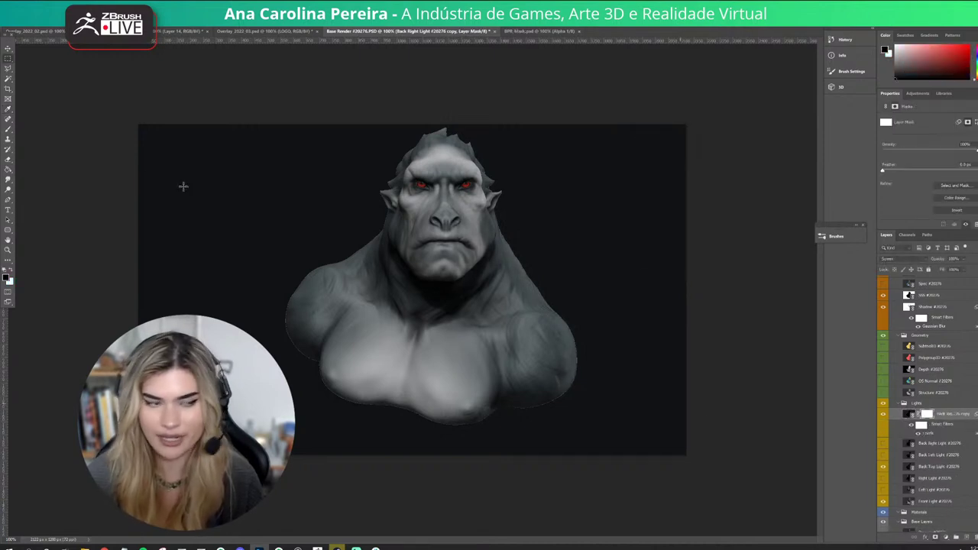
Add a black-filled layer mask to the Back Right Light copy and reveal the rim light by painting white with the Soft Round brush.
left_click(327, 204)
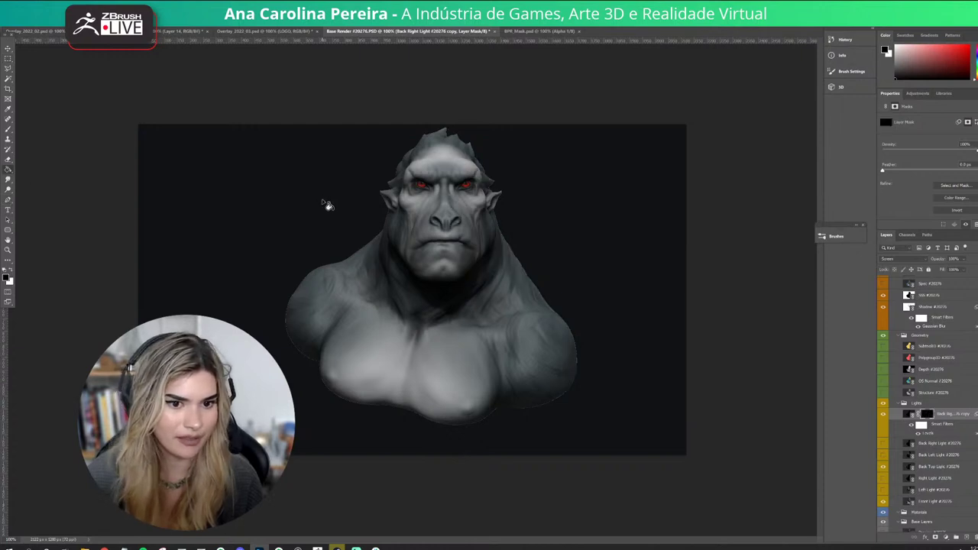
key("b")
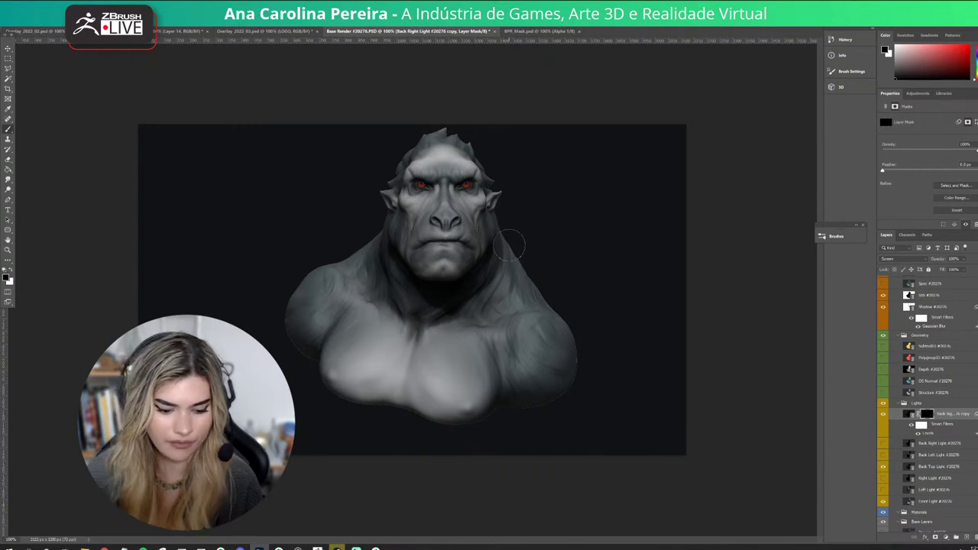
key("x")
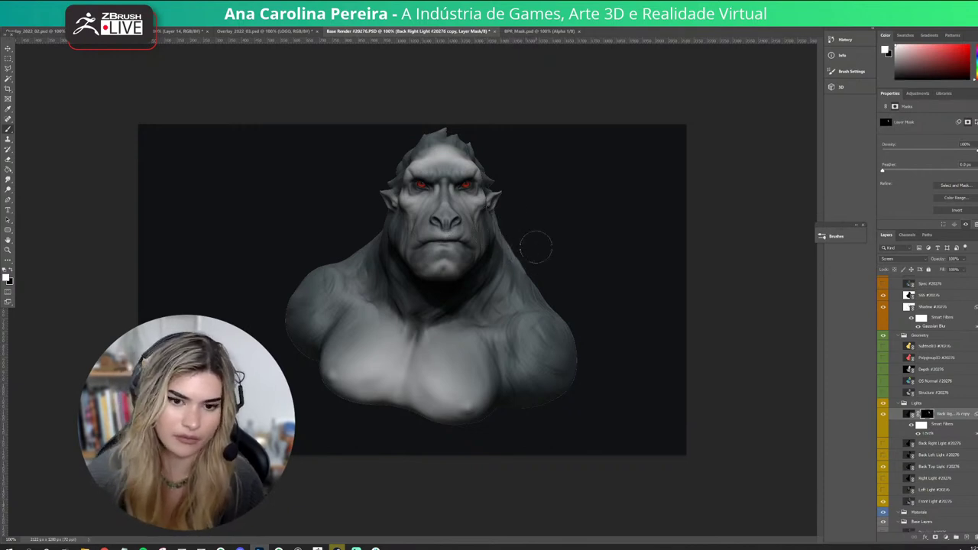
left_click(829, 236)
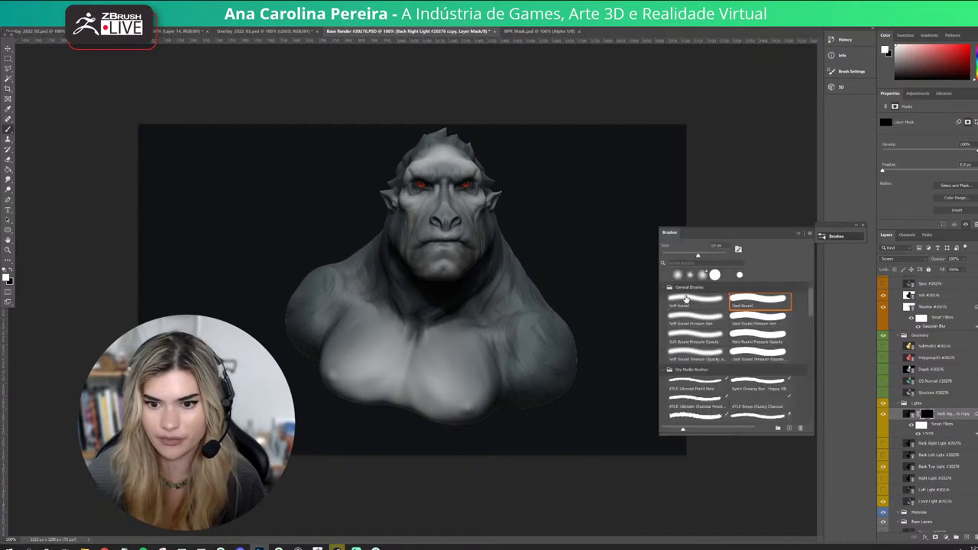
left_click(687, 300)
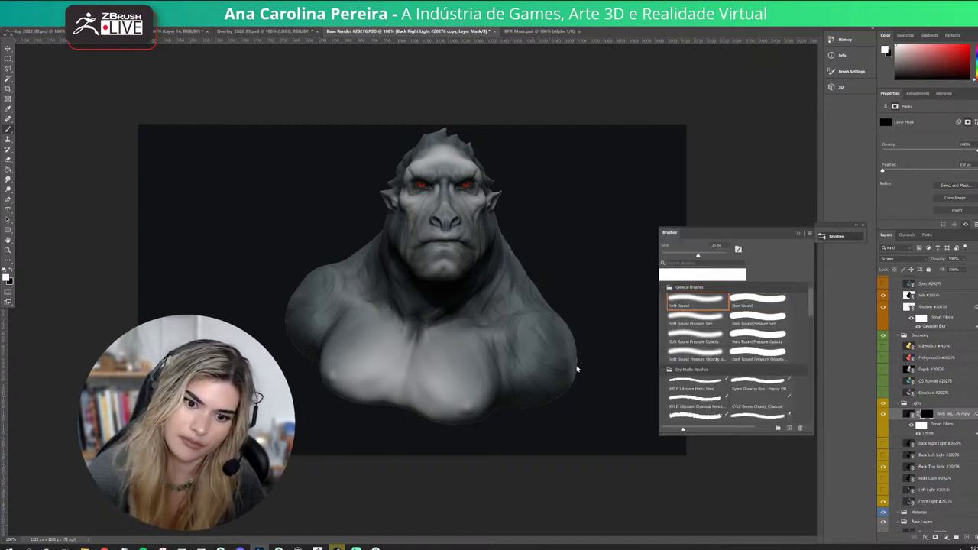
left_click(798, 233)
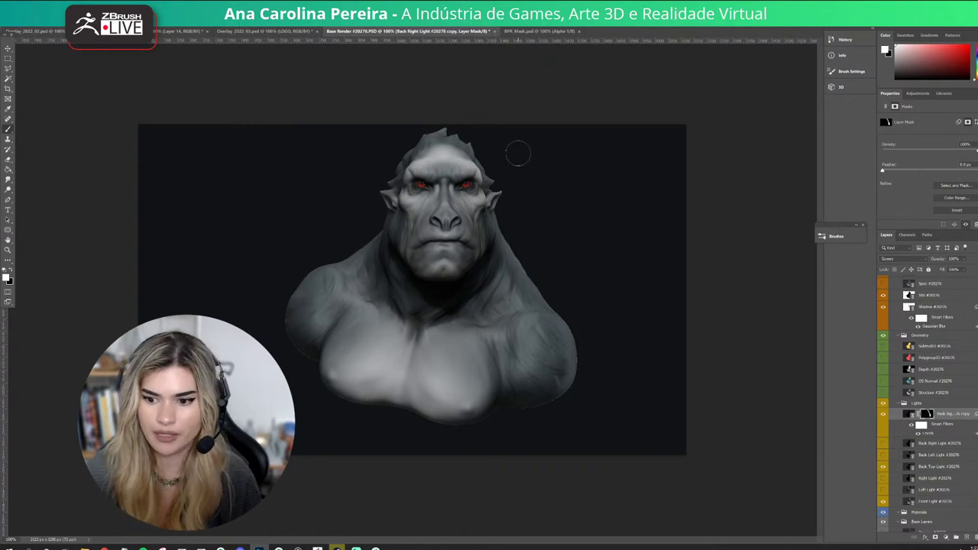
Colorize the Back Right Light copy using Hue/Saturation with hue 188 and saturation 15.
left_click(911, 414)
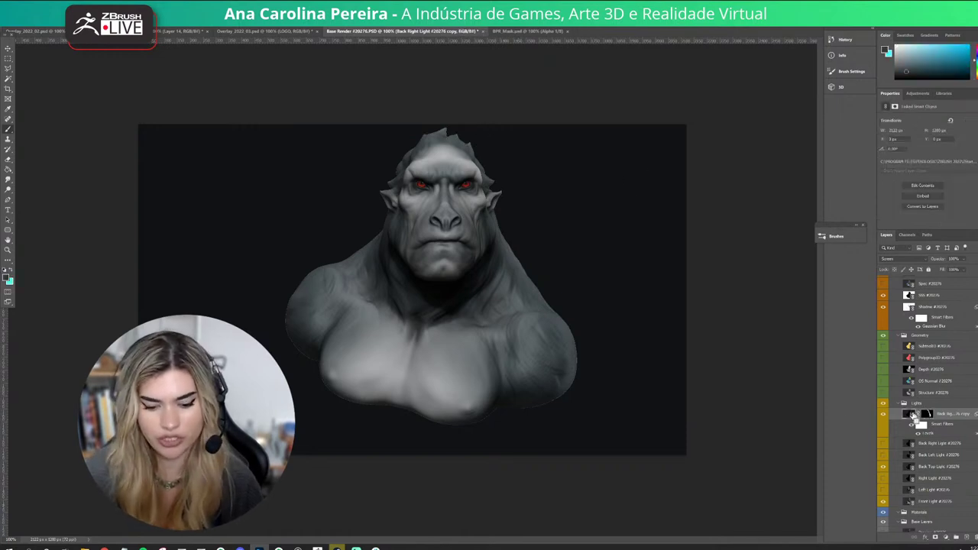
key("ctrl+u")
left_click_drag(462, 128, 699, 120)
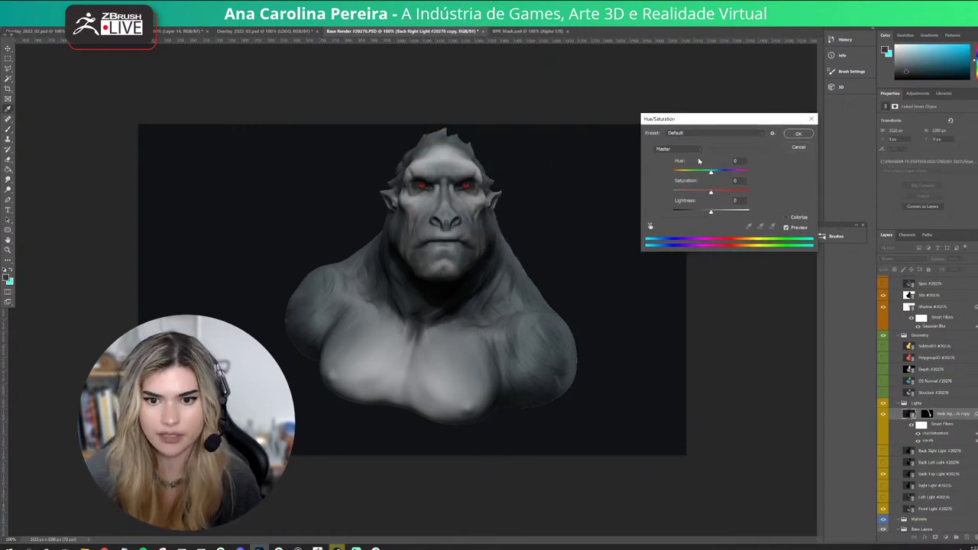
left_click(796, 219)
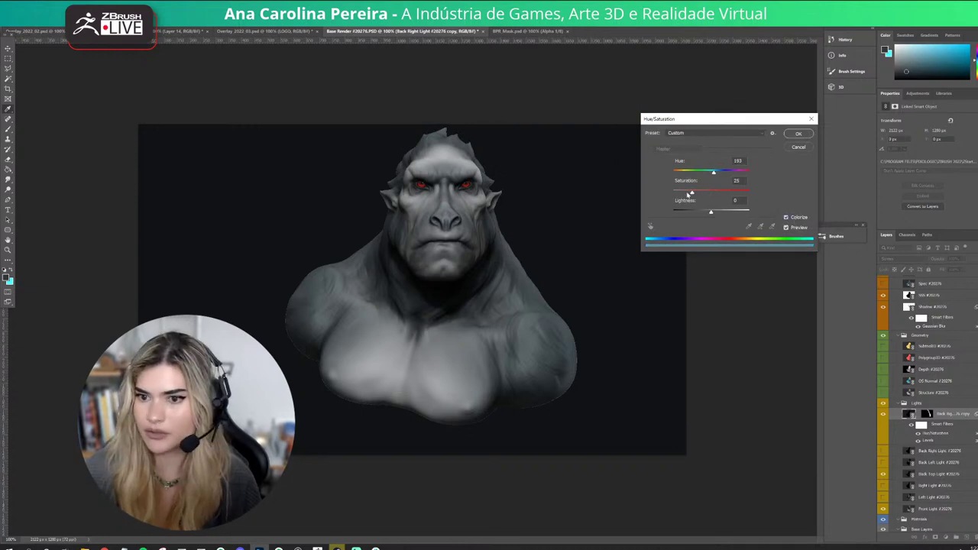
left_click_drag(715, 175, 685, 194)
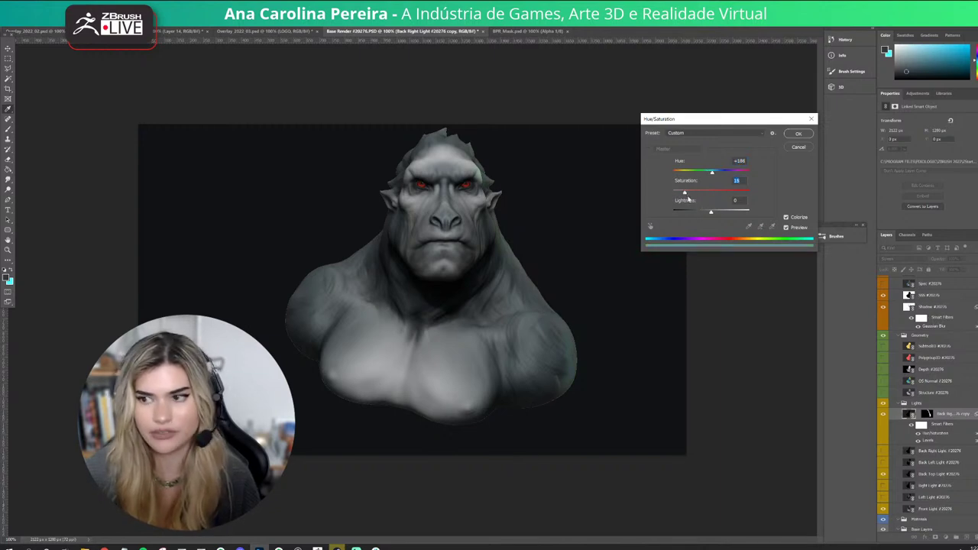
left_click(798, 134)
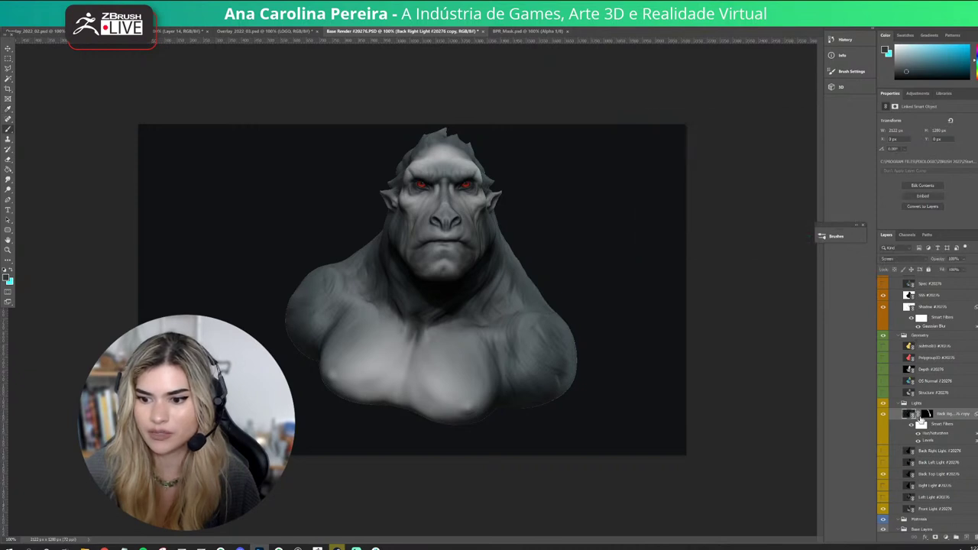
Compare the image with and without the Back Right Light copy and lower its opacity to about 46%.
left_click(884, 414)
left_click(884, 415)
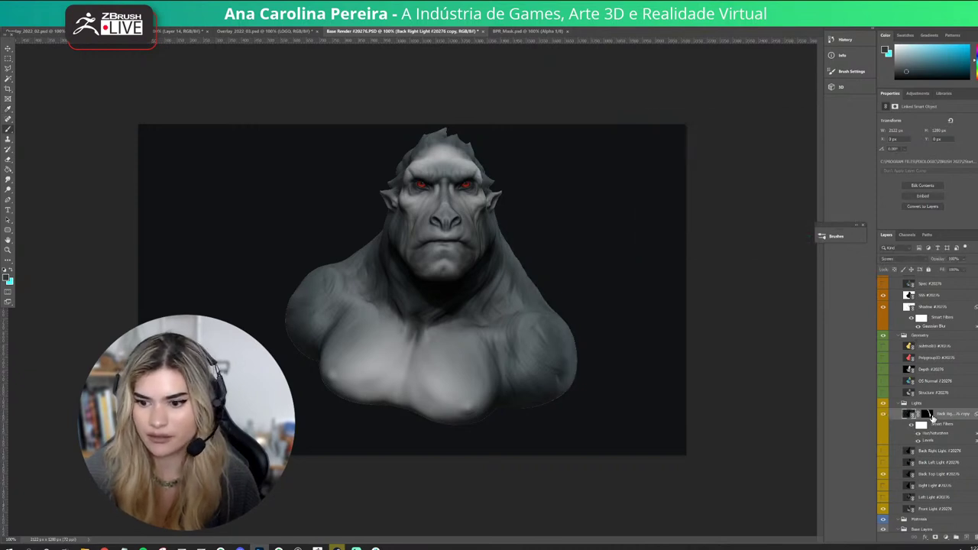
left_click(964, 259)
left_click(958, 268)
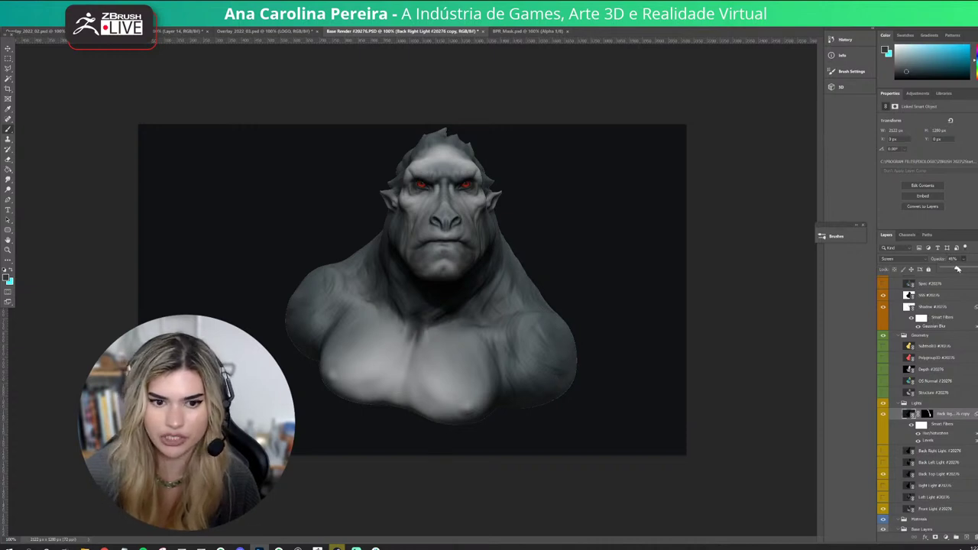
Compare the image with and without the AO layer in the Effects group.
scroll(932, 392, "up", 3)
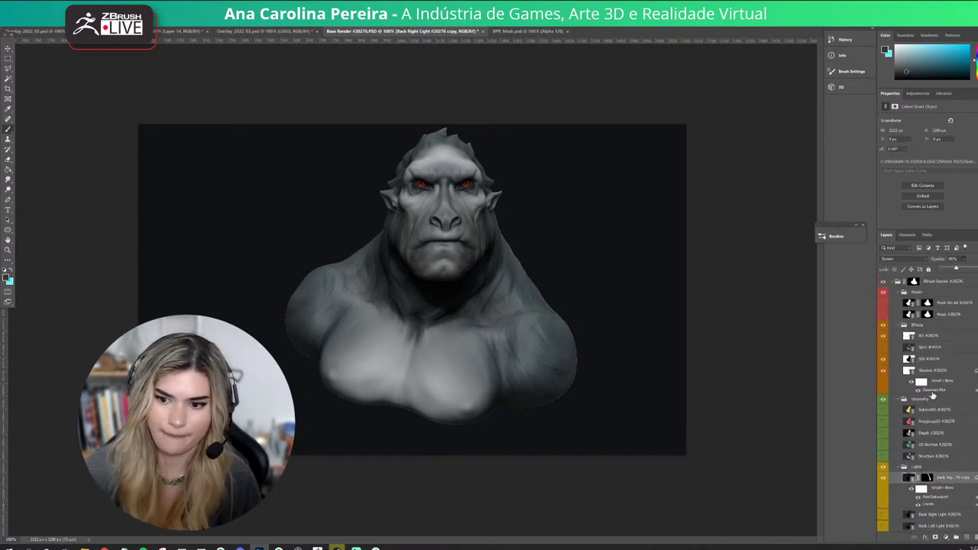
left_click(932, 337)
left_click(884, 336)
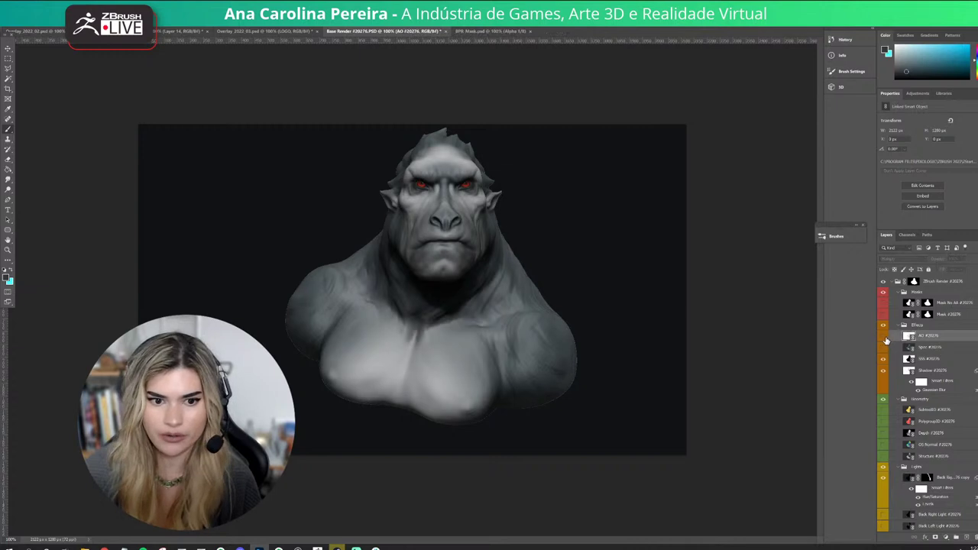
left_click(884, 337)
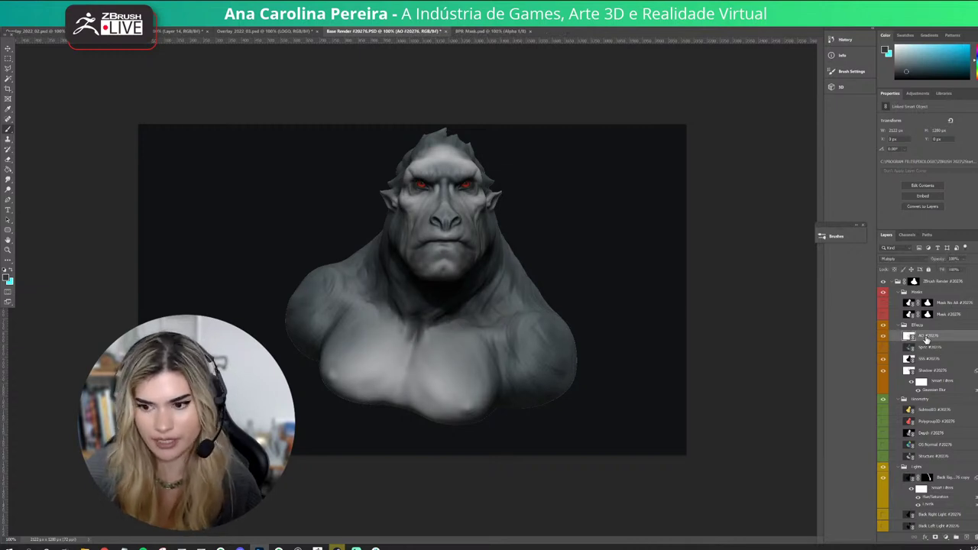
Duplicate the AO layer, hide the original, and start a Hue/Saturation adjustment on the copy with Colorize enabled.
key("ctrl+j")
left_click(885, 349)
key("ctrl+u")
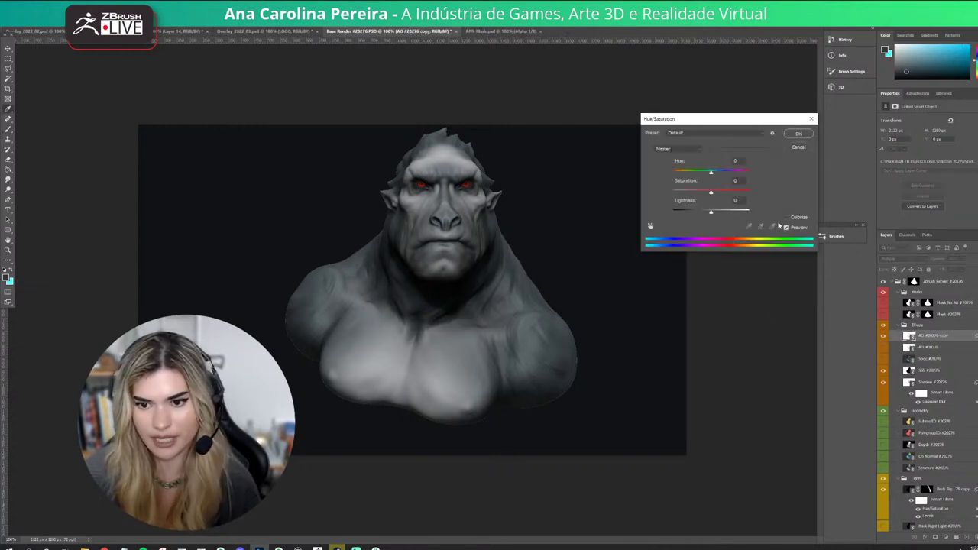
left_click(787, 218)
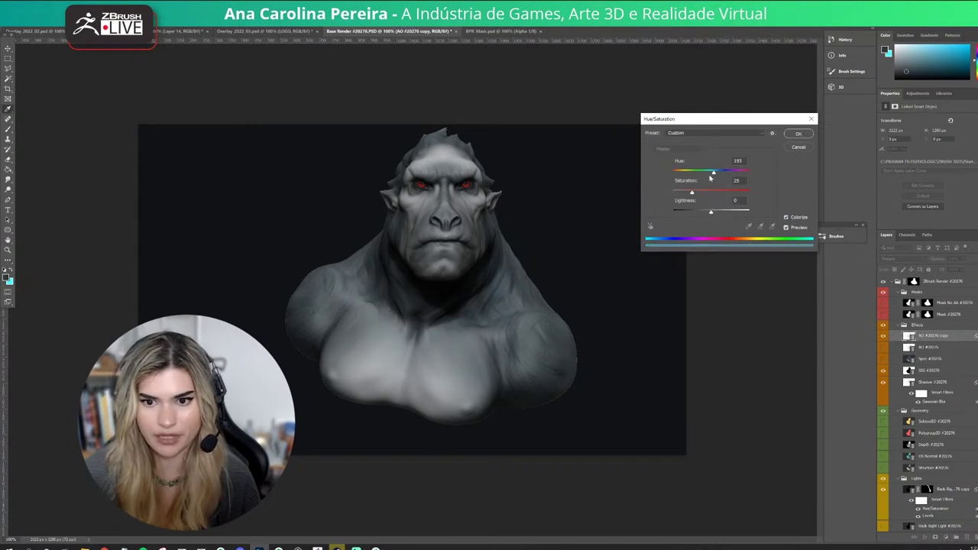
Try a red tint on the AO copy with hue 6 and saturation 47, lowering the lightness.
left_click_drag(715, 193, 729, 192)
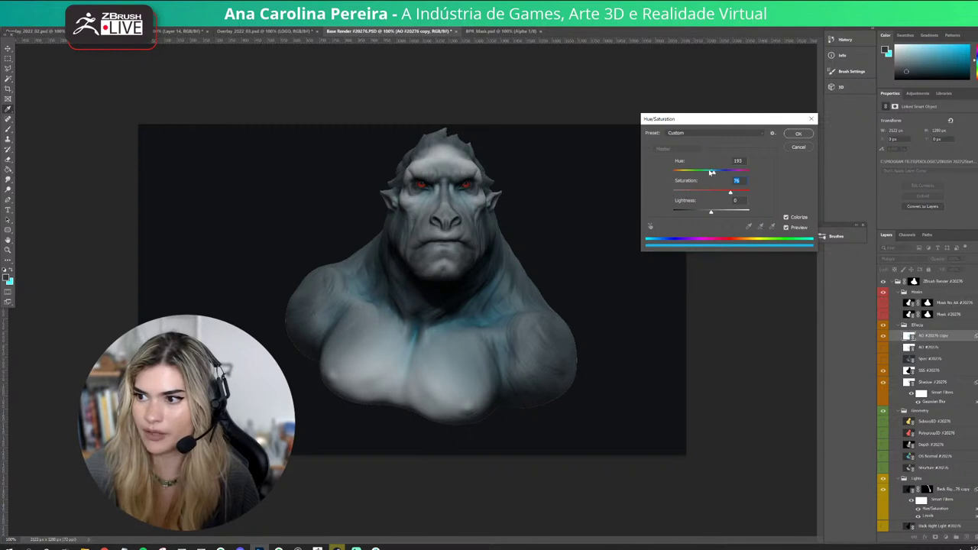
left_click_drag(706, 172, 673, 172)
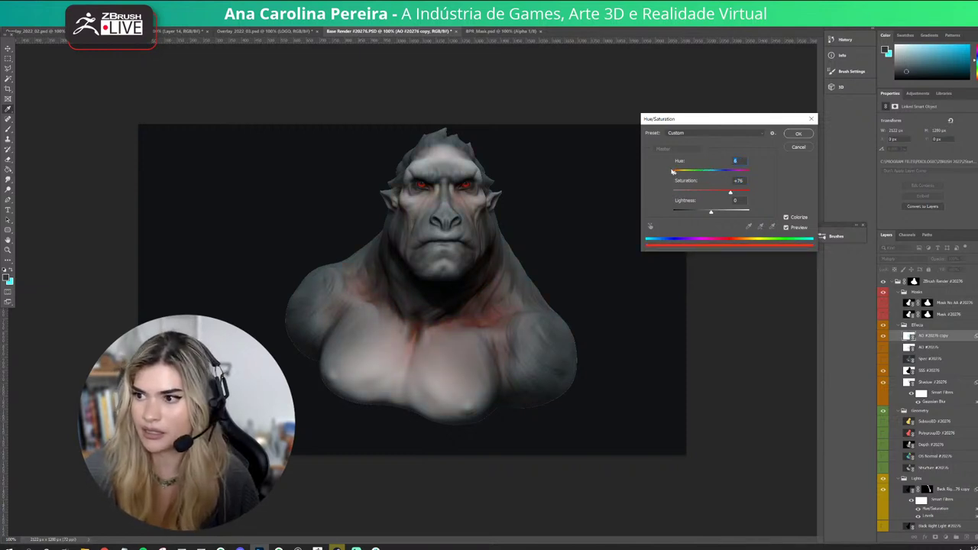
left_click(701, 193)
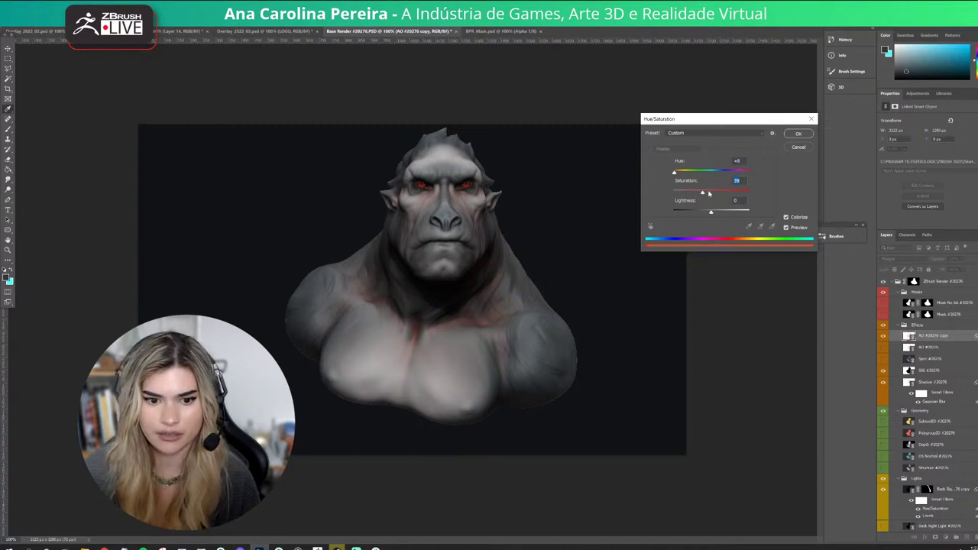
left_click_drag(707, 195, 695, 213)
left_click(708, 192)
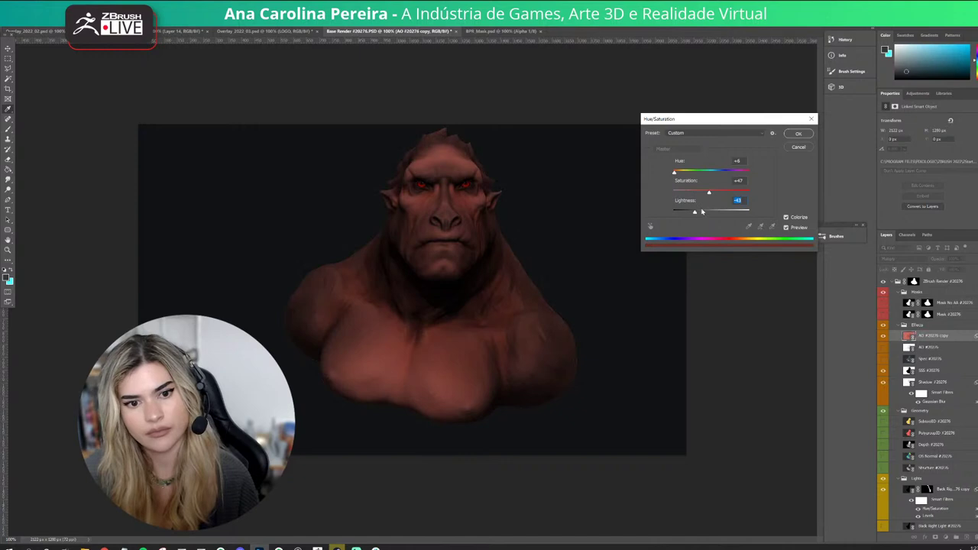
Reset the AO copy's lightness to 0, set saturation to 45 and hue to about 202, and apply Hue/Saturation.
type("0")
key("shift+Tab")
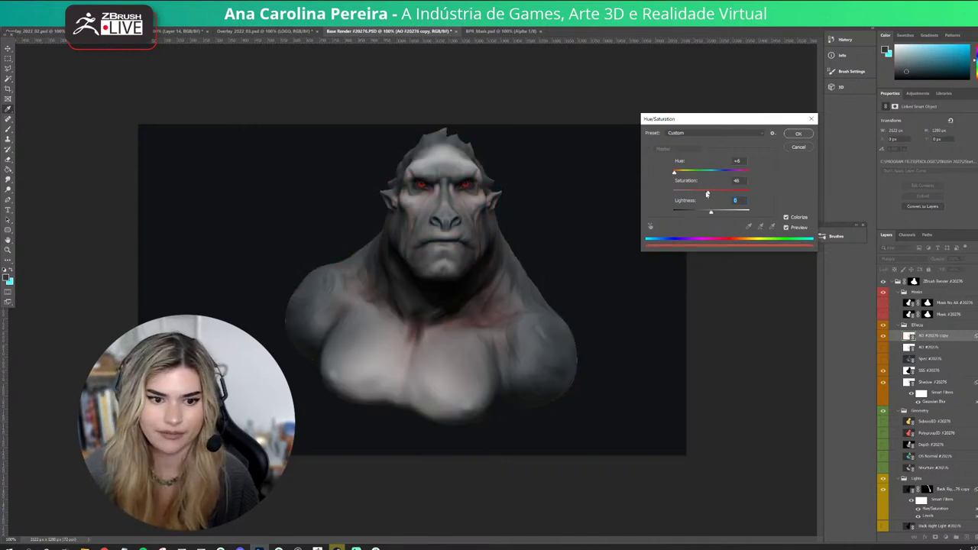
left_click(717, 172)
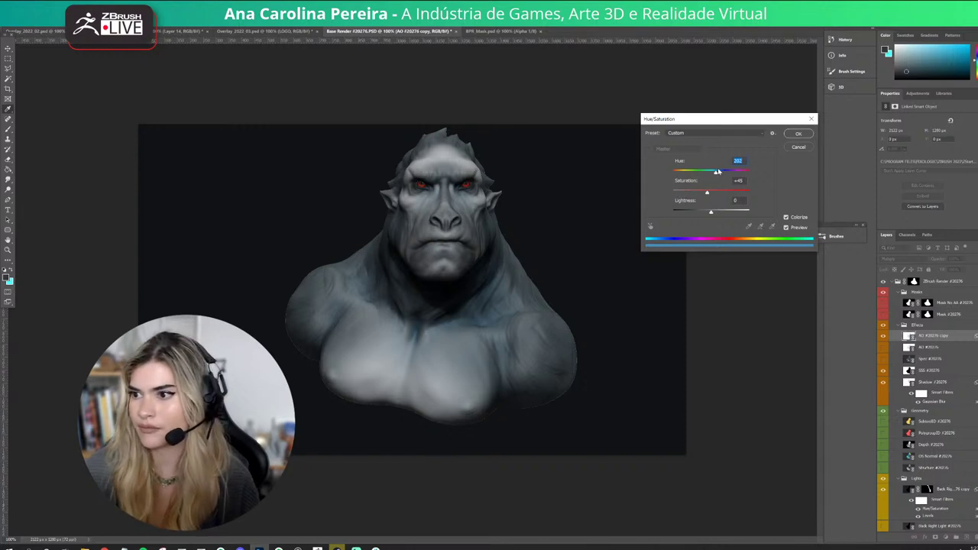
left_click(798, 133)
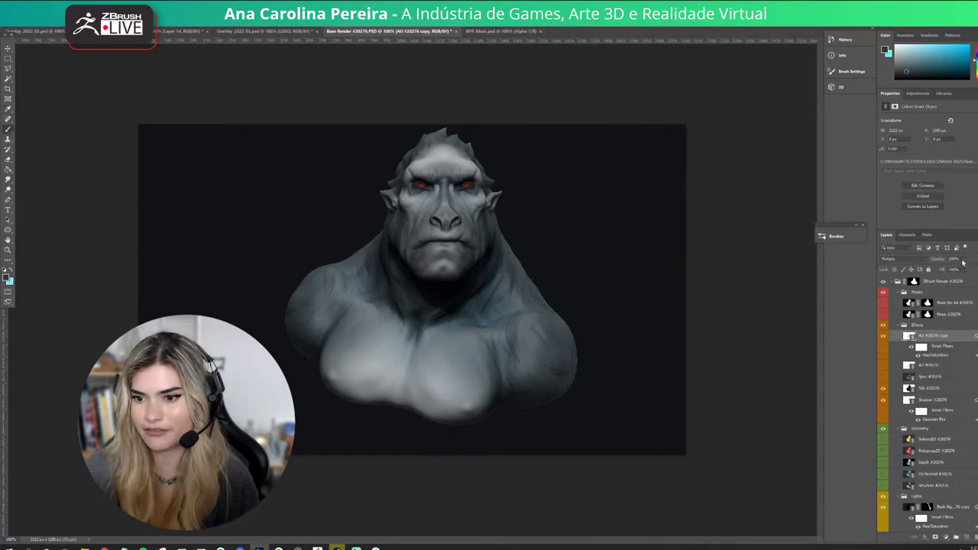
Lower the AO copy's opacity to 34% and turn the original AO layer back on.
left_click_drag(963, 262, 954, 269)
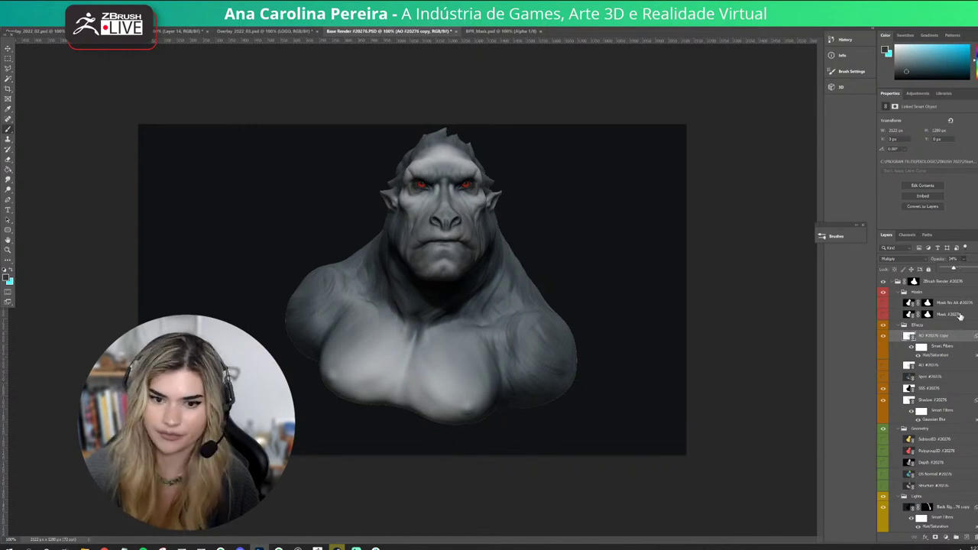
left_click(931, 365)
left_click(883, 367)
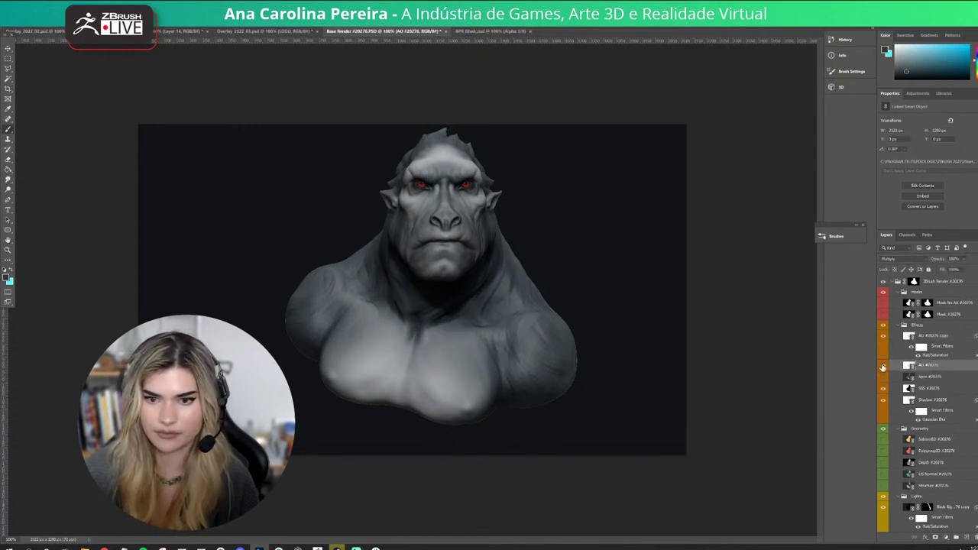
left_click(883, 367)
left_click(883, 367)
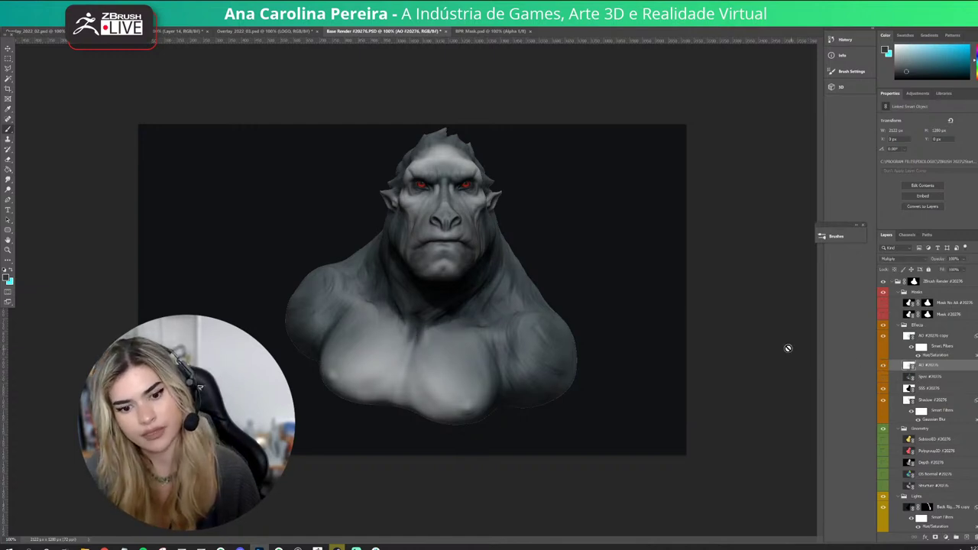
Show the ZBrush Render group's mask alone, select its white silhouette with the Magic Wand, and contract the selection by 1 pixel.
left_click(914, 282)
left_click(914, 282, "alt")
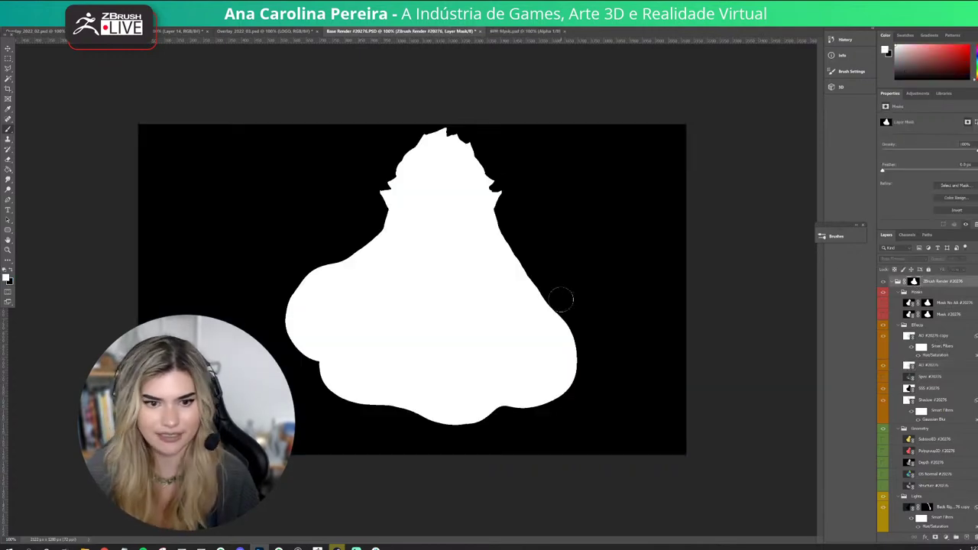
left_click(8, 79)
left_click(391, 215)
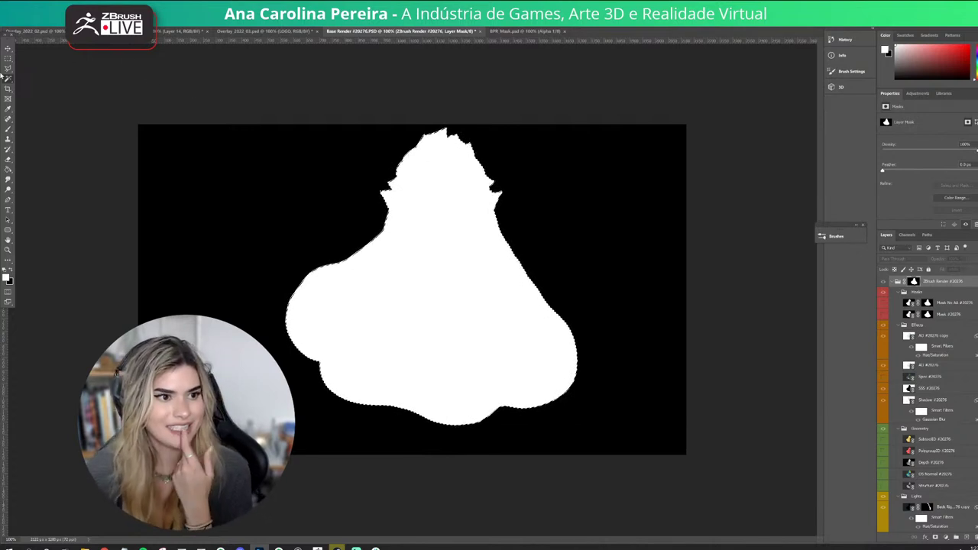
left_click(93, 6)
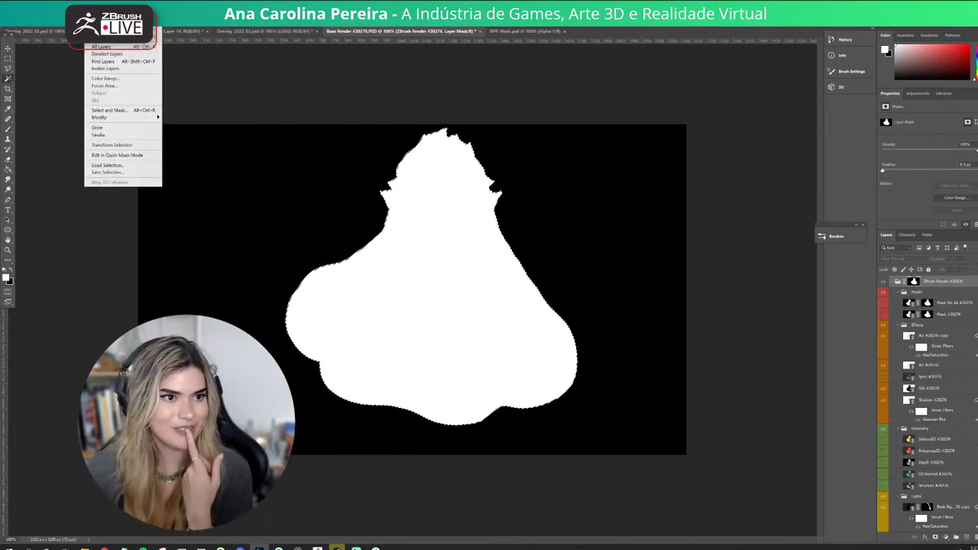
mouse_move(106, 122)
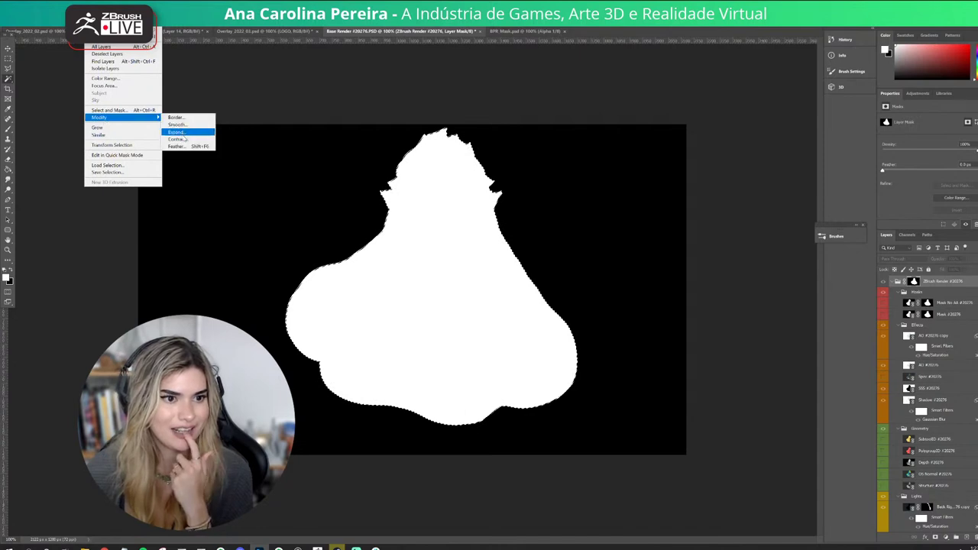
left_click(183, 139)
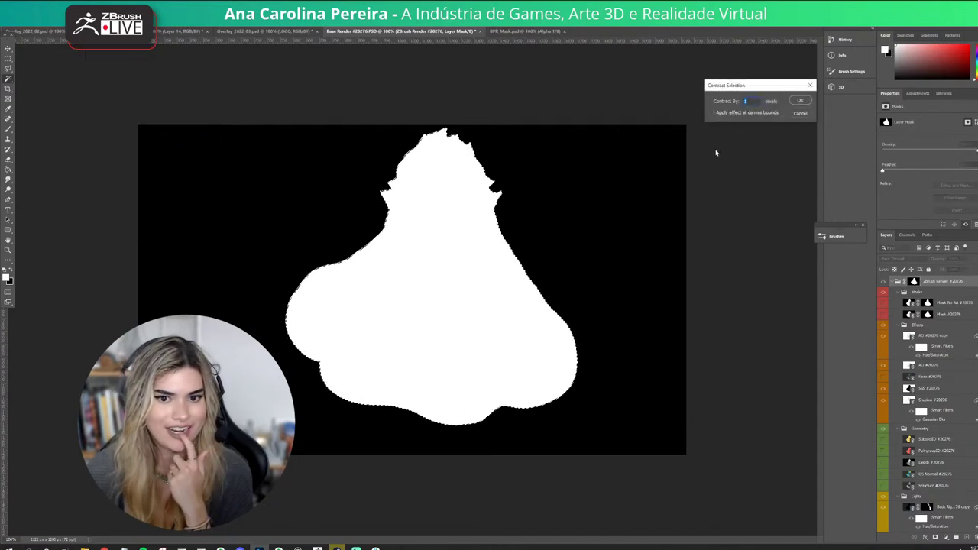
left_click(800, 101)
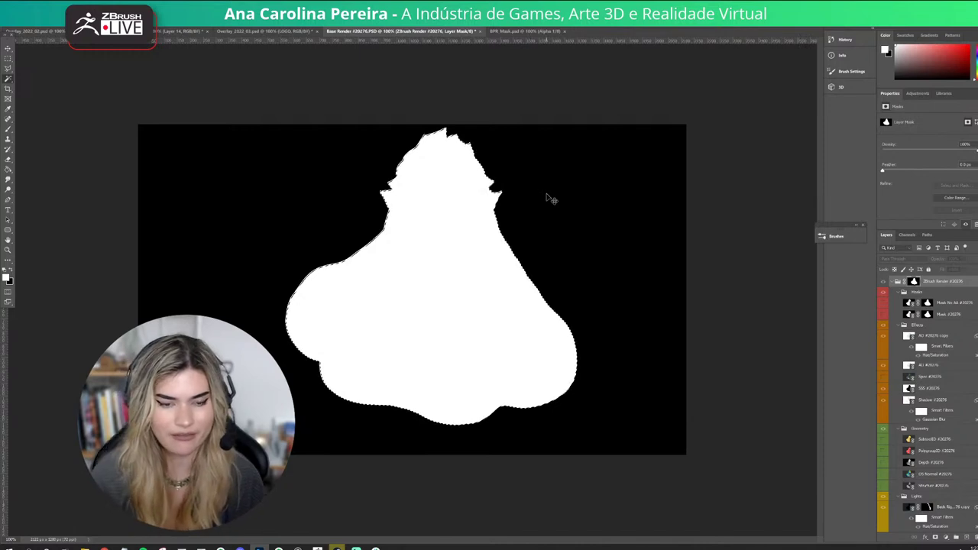
Invert the selection, paint the silhouette's edge black on the group mask with a larger brush, deselect, and return to the composite.
key("ctrl+shift+i")
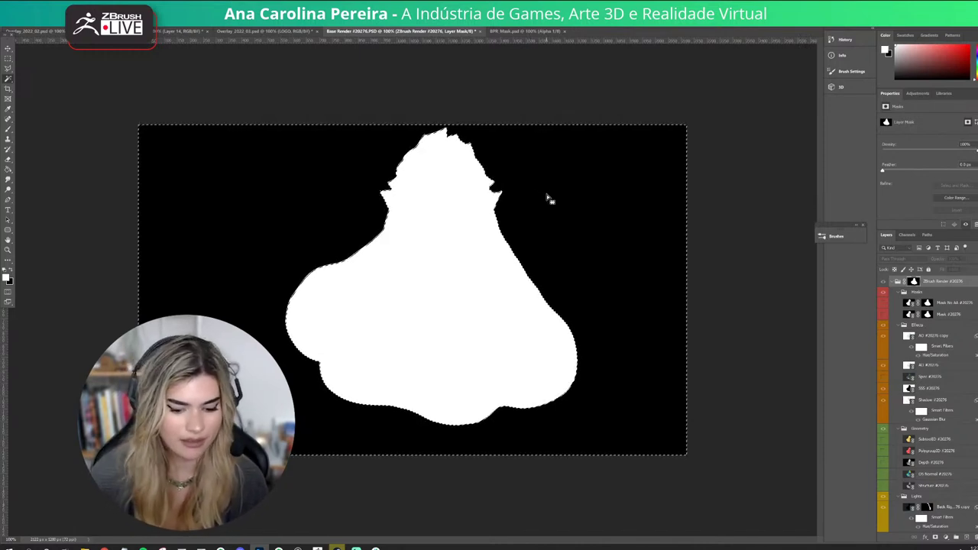
key("b")
key("x")
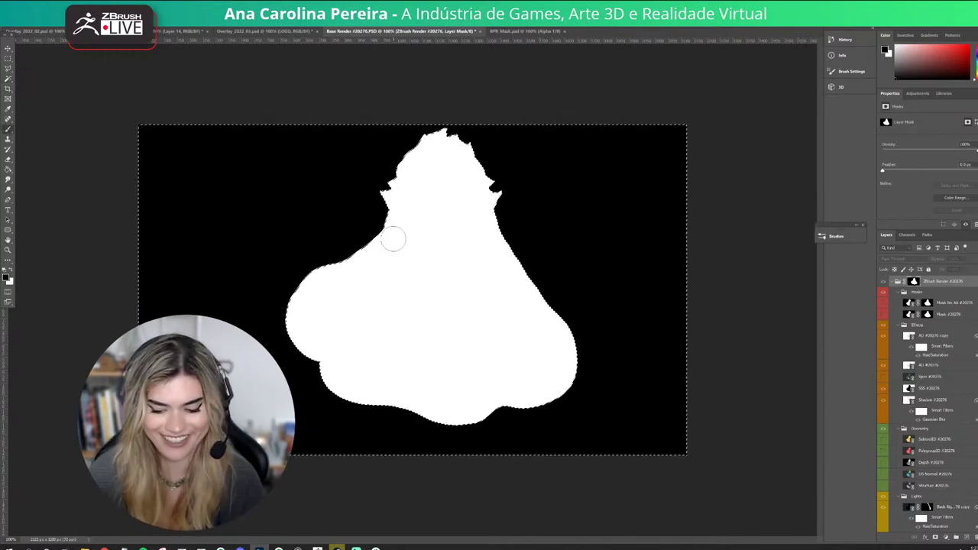
key("bracketright")
key("bracketright")
key("bracketright")
key("bracketright")
key("bracketright")
key("bracketright")
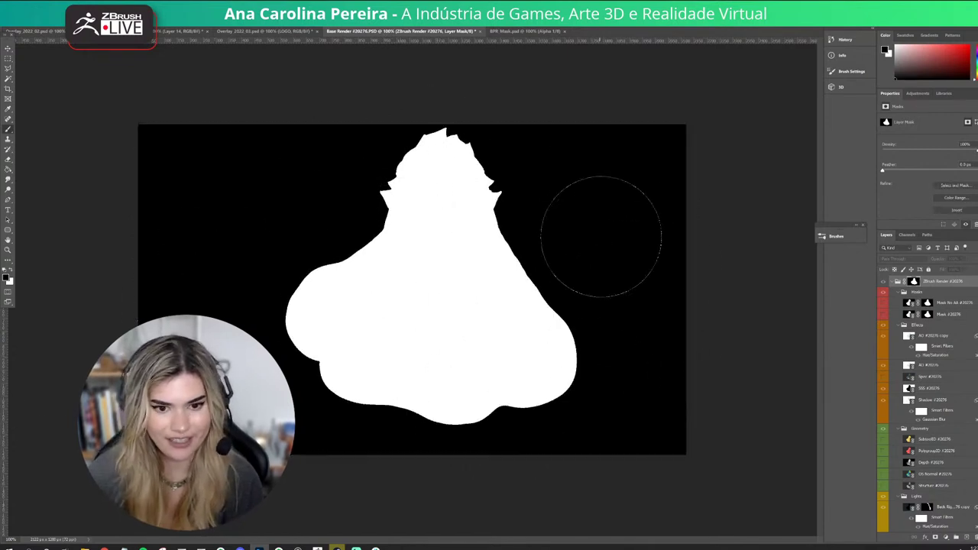
key("ctrl+d")
left_click(904, 284)
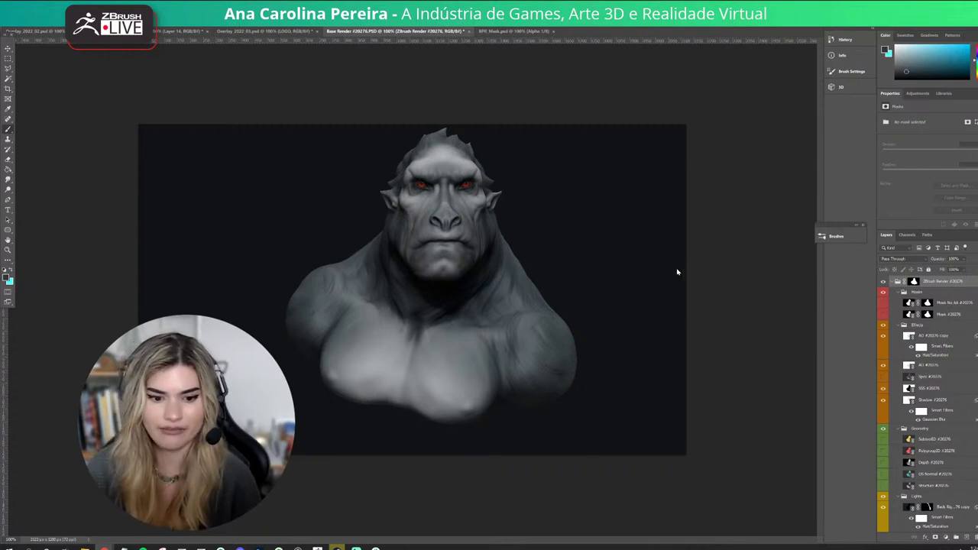
Crop the canvas narrower on both sides of the bust and extend it upward above the head.
key("c")
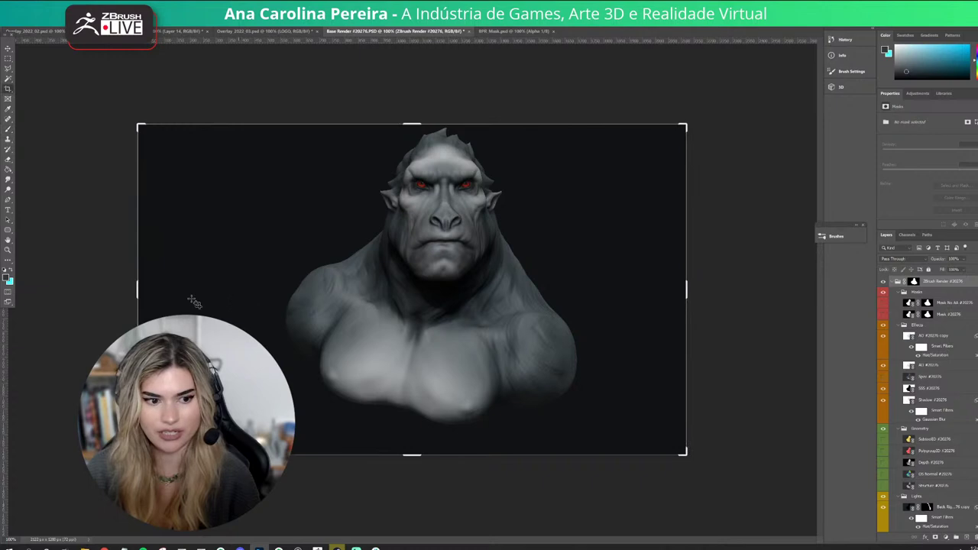
left_click_drag(141, 292, 184, 289)
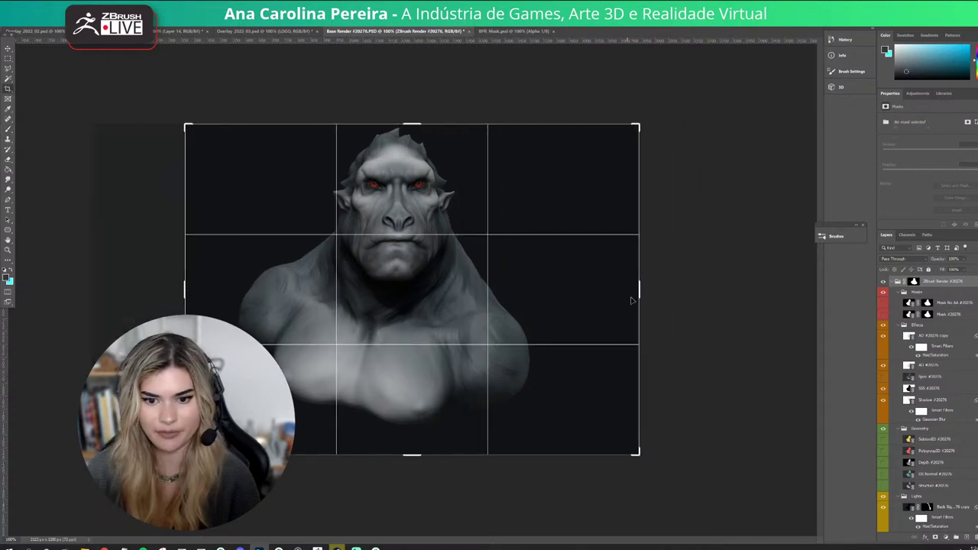
left_click_drag(641, 298, 609, 289)
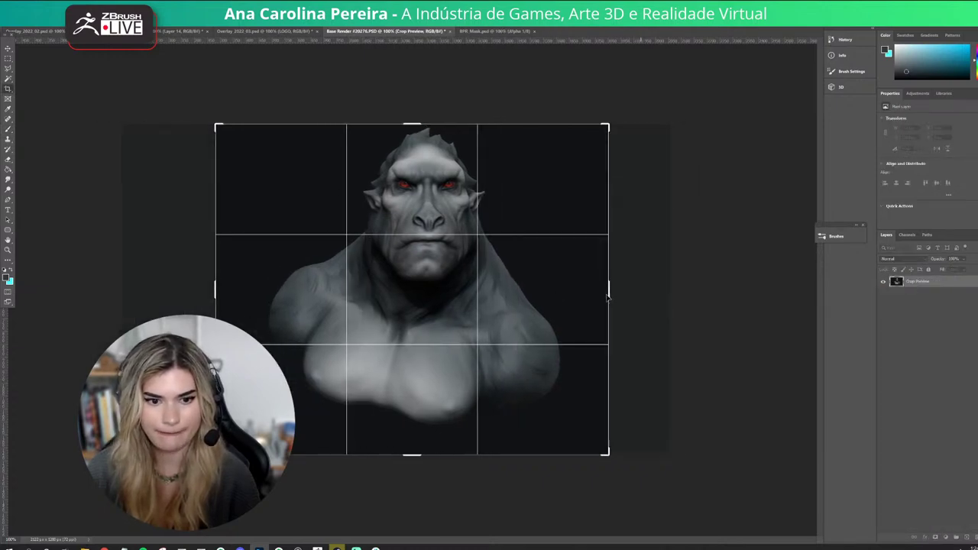
left_click_drag(415, 125, 416, 100)
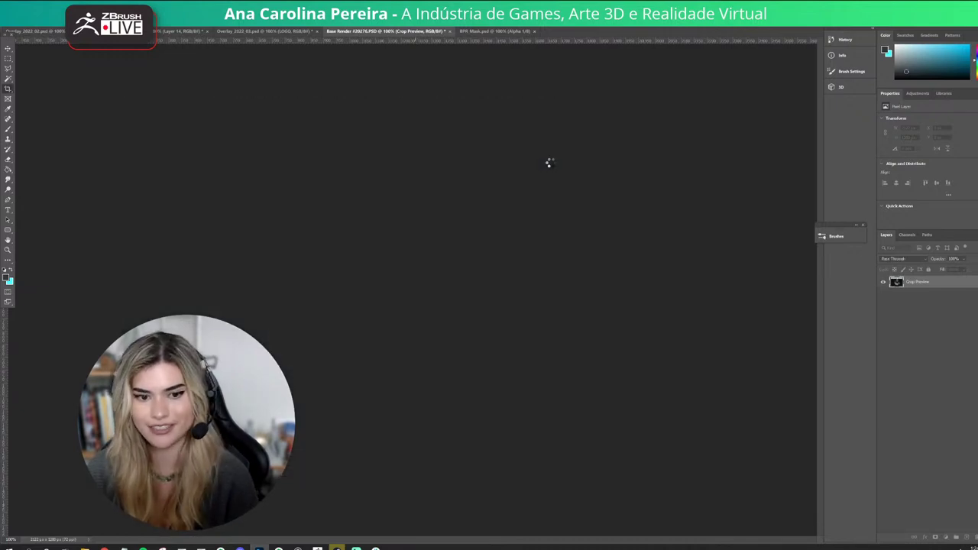
Scale up the dark background on Layer 1 so it covers the extended canvas.
scroll(928, 449, "down", 6)
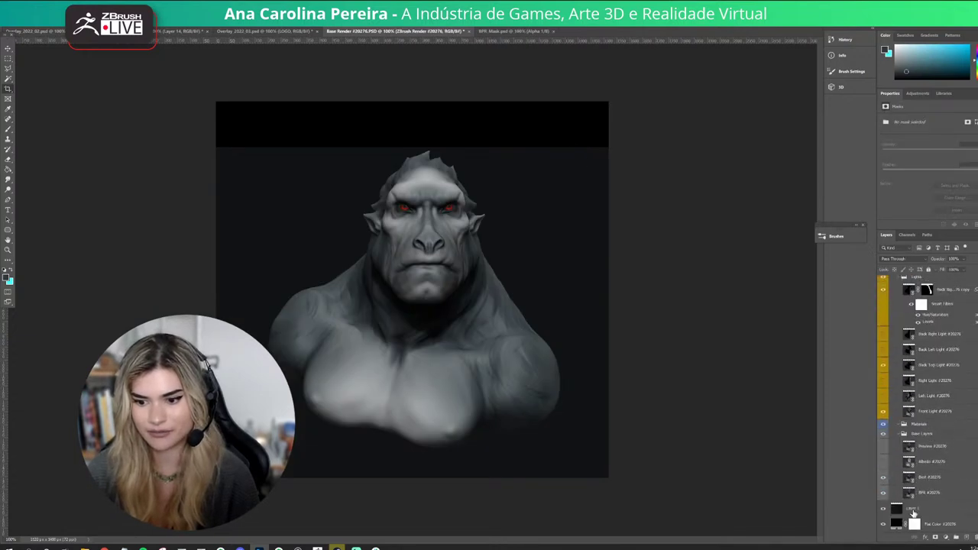
left_click(911, 510)
key("ctrl+t")
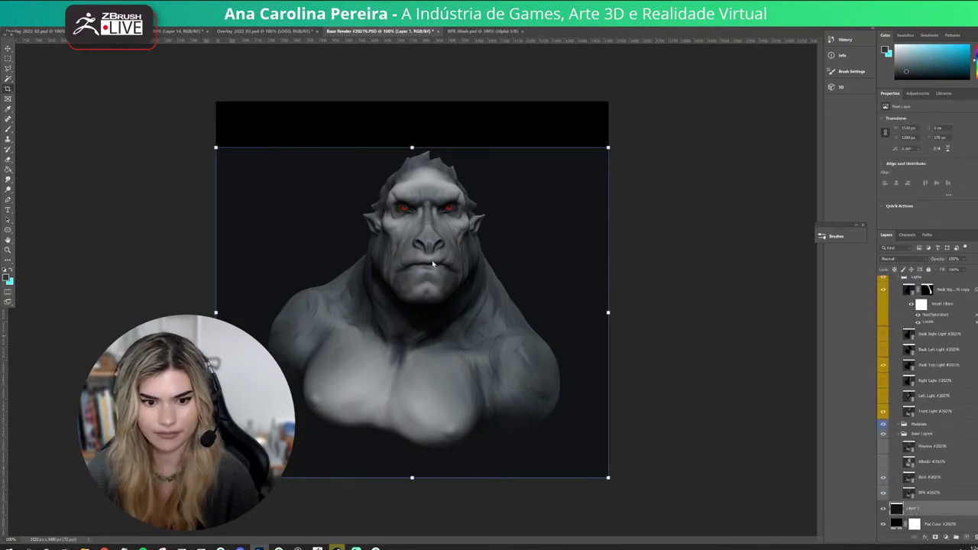
left_click_drag(412, 148, 423, 79)
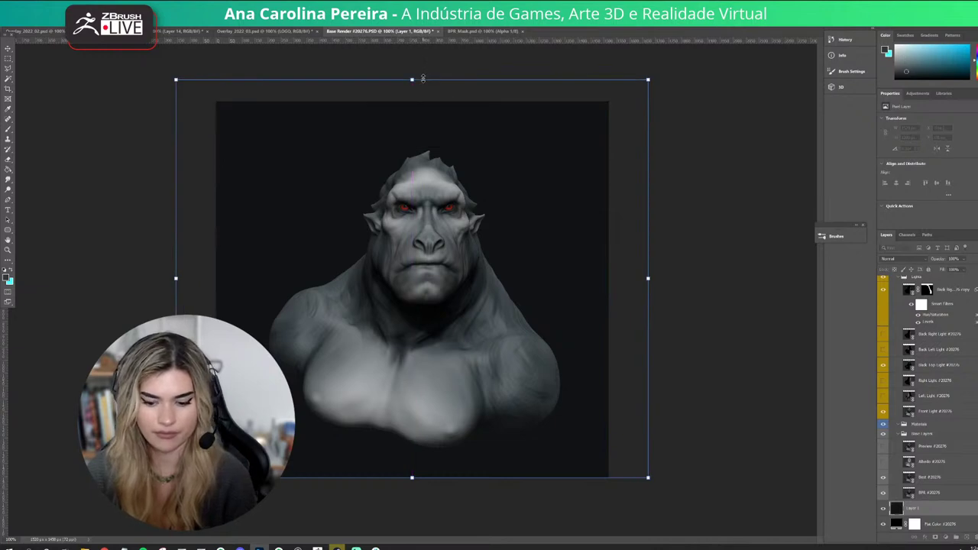
key("Return")
Crop to the current canvas bounds to trim the layer content outside them.
key("c")
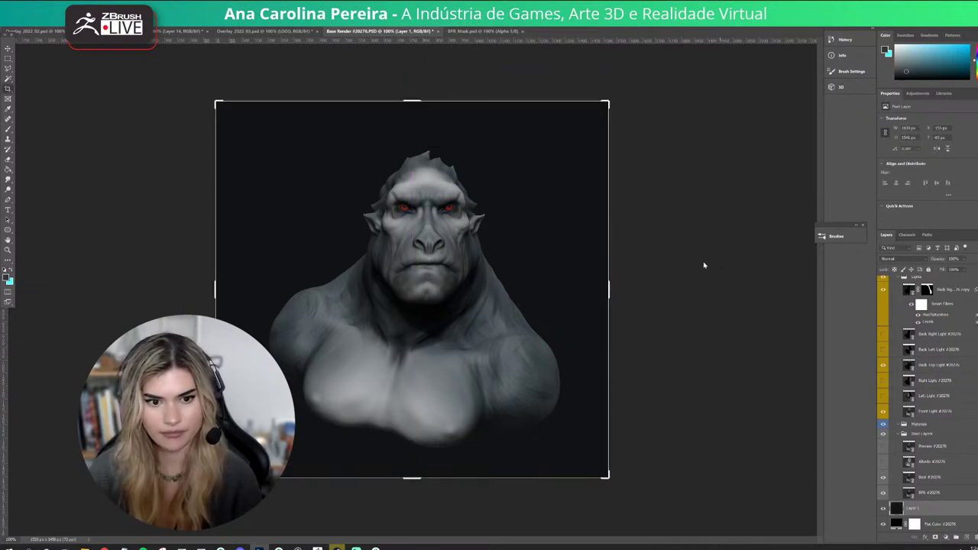
key("Return")
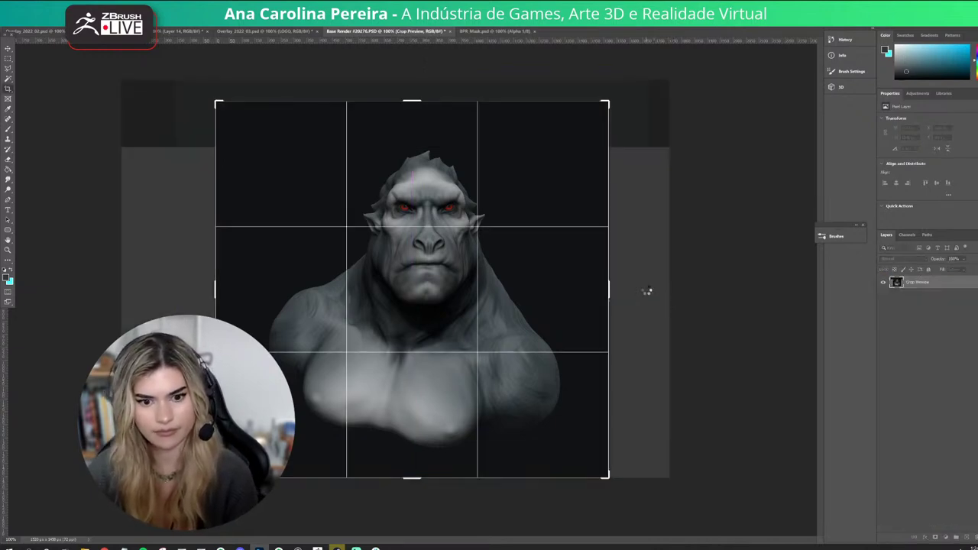
key("Return")
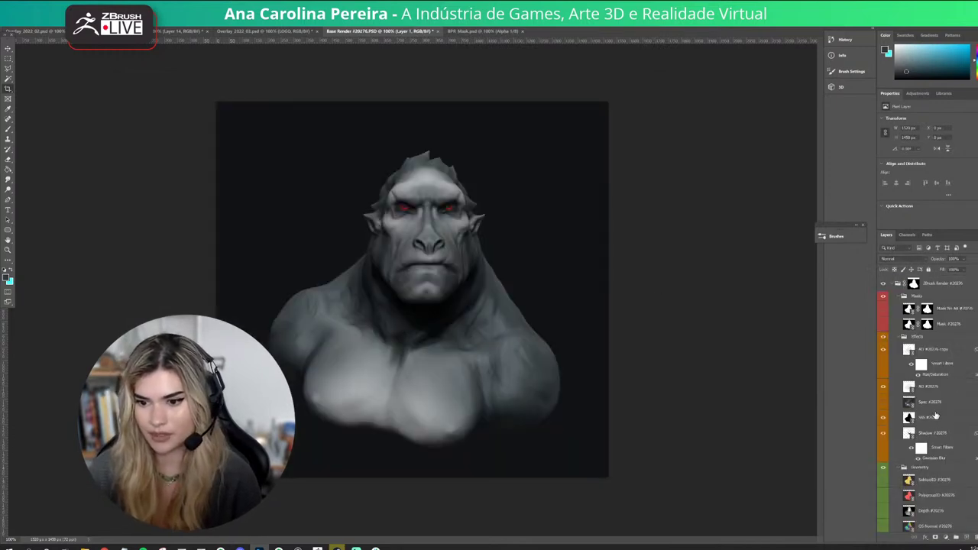
Compare the image with and without the Spec layer in the Effects group.
left_click(884, 403)
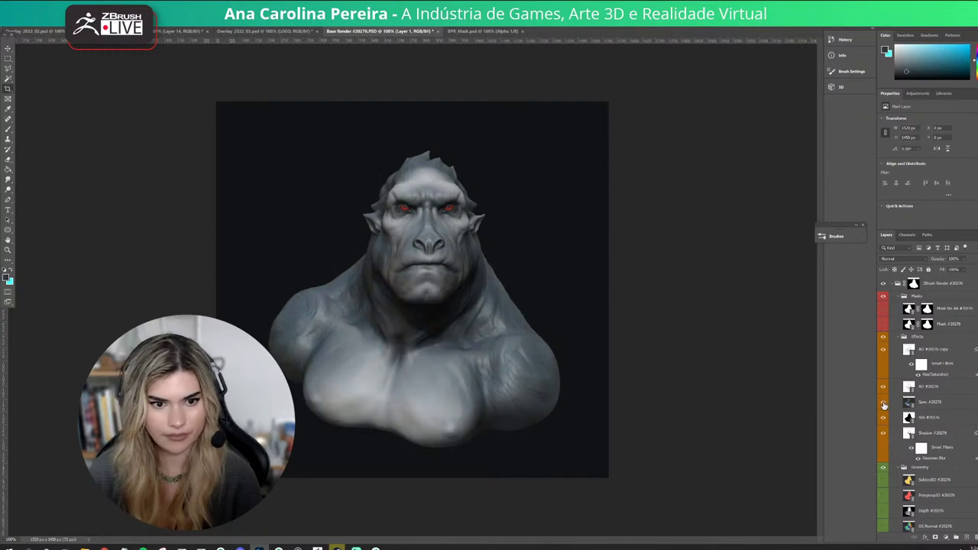
left_click(885, 403)
left_click(884, 403)
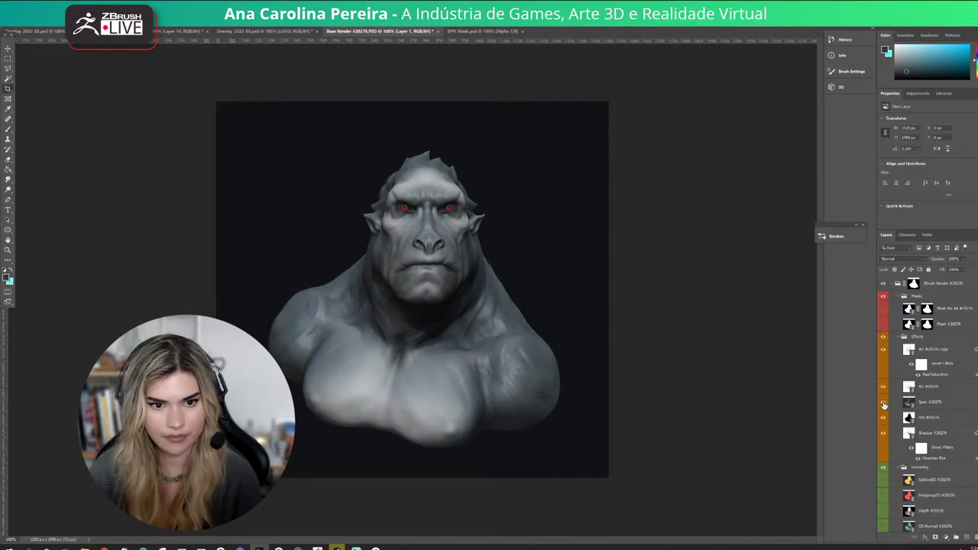
left_click(885, 403)
left_click(885, 404)
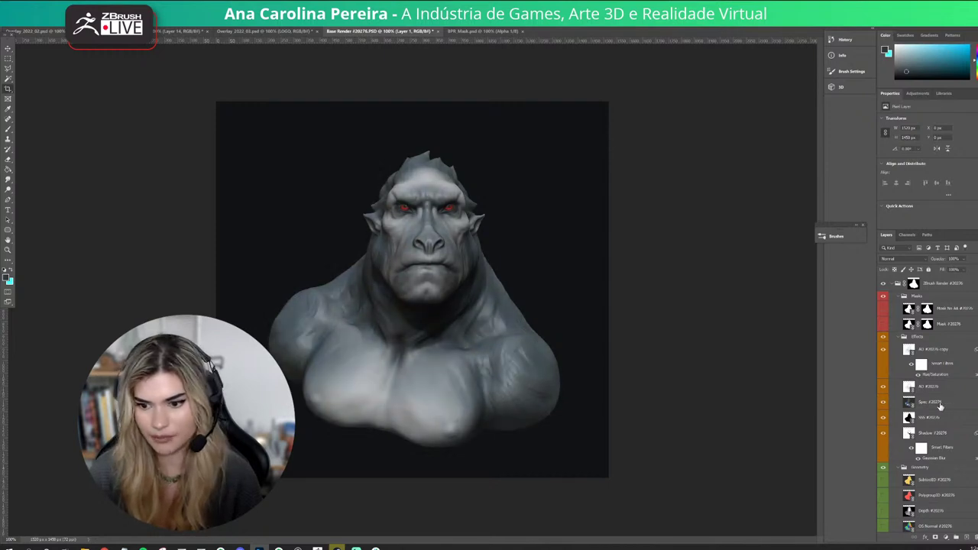
Duplicate the Spec layer, hide the original, and add a layer mask filled with black to the copy.
left_click(940, 403)
key("ctrl+j")
left_click(883, 417)
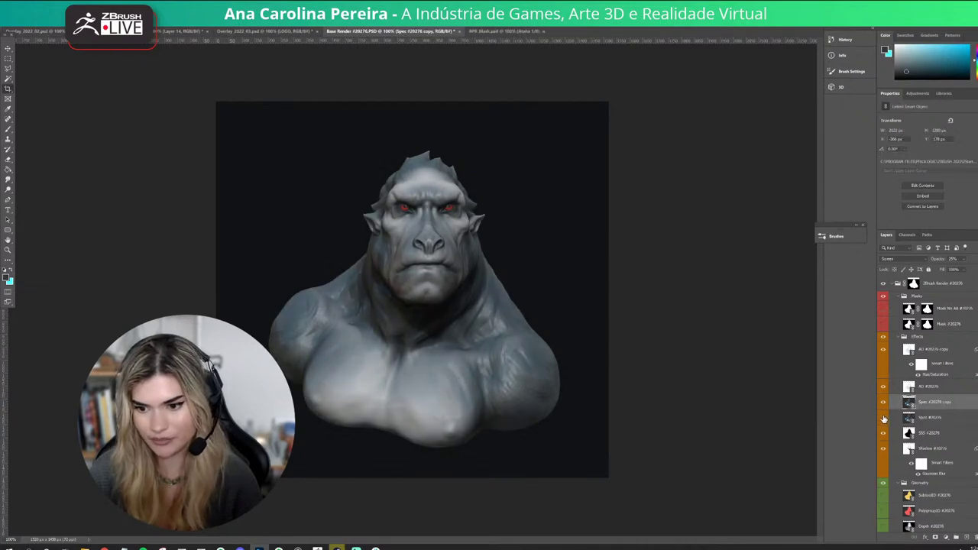
left_click(934, 538)
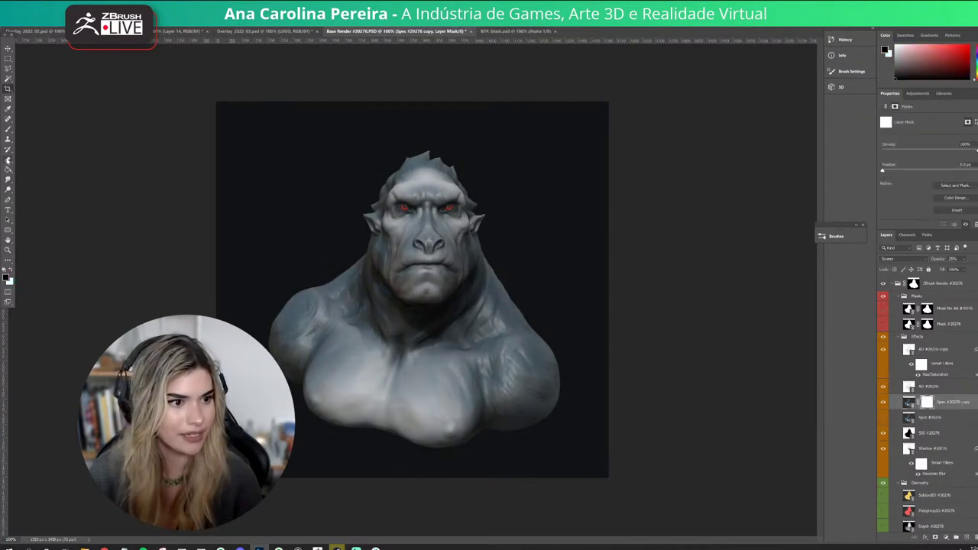
left_click(8, 169)
left_click(313, 214)
Paint small specular details back in on the face with a much smaller white brush on the Spec copy's mask.
key("b")
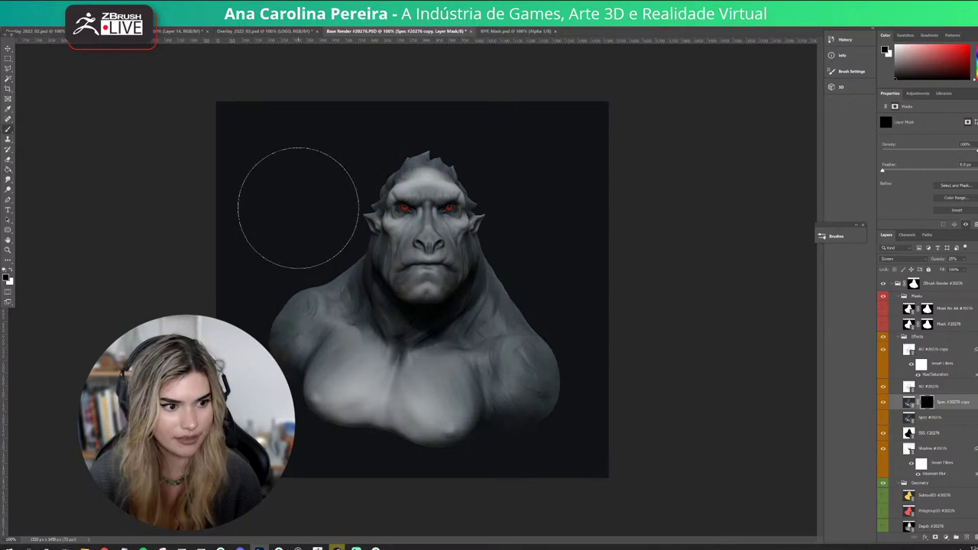
key("x")
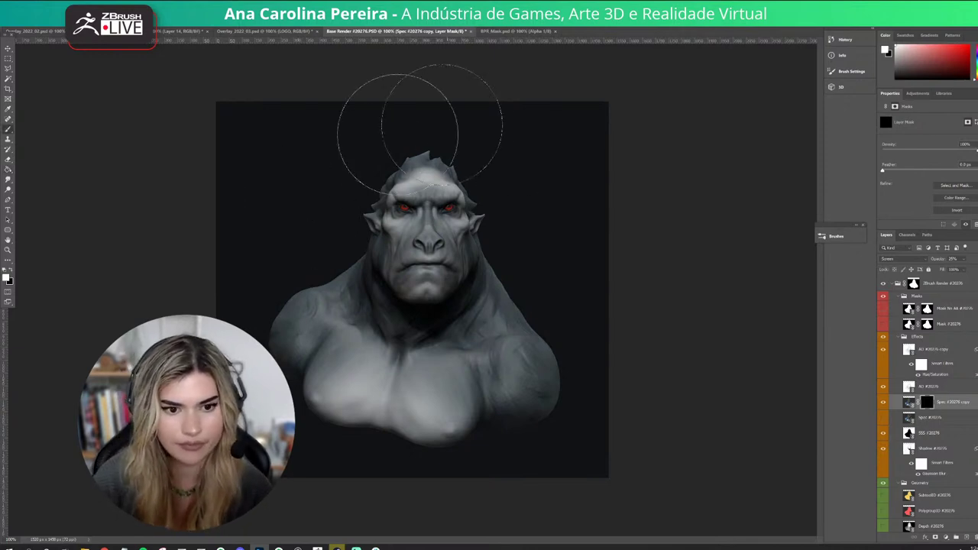
key("bracketleft")
key("bracketleft")
key("bracketleft")
key("bracketleft")
key("bracketleft")
key("bracketleft")
key("bracketleft")
key("bracketleft")
key("bracketleft")
key("bracketleft")
key("bracketleft")
key("bracketleft")
key("bracketleft")
key("bracketleft")
key("bracketleft")
key("bracketleft")
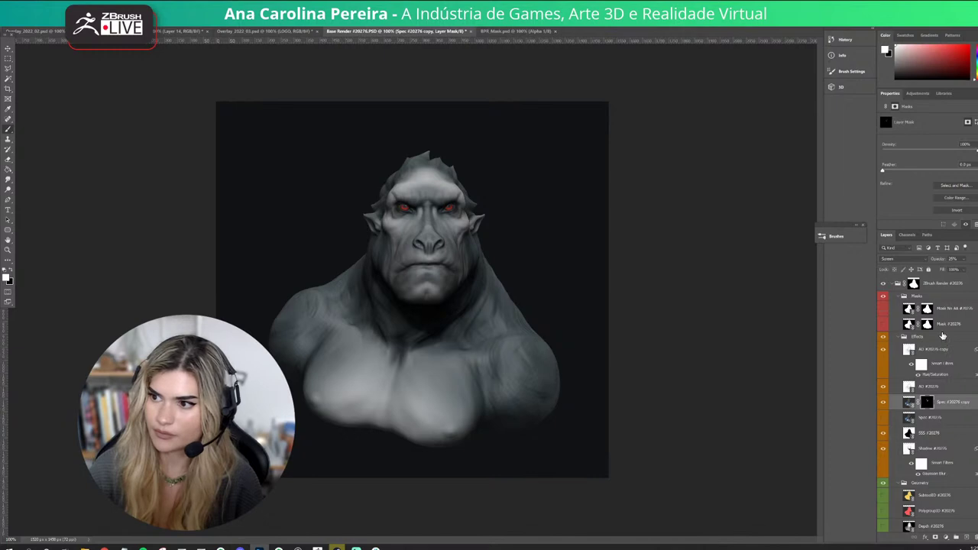
Add a new empty layer above the dark background Layer 1 and sample a grey from the head's edge.
scroll(969, 442, "down", 10)
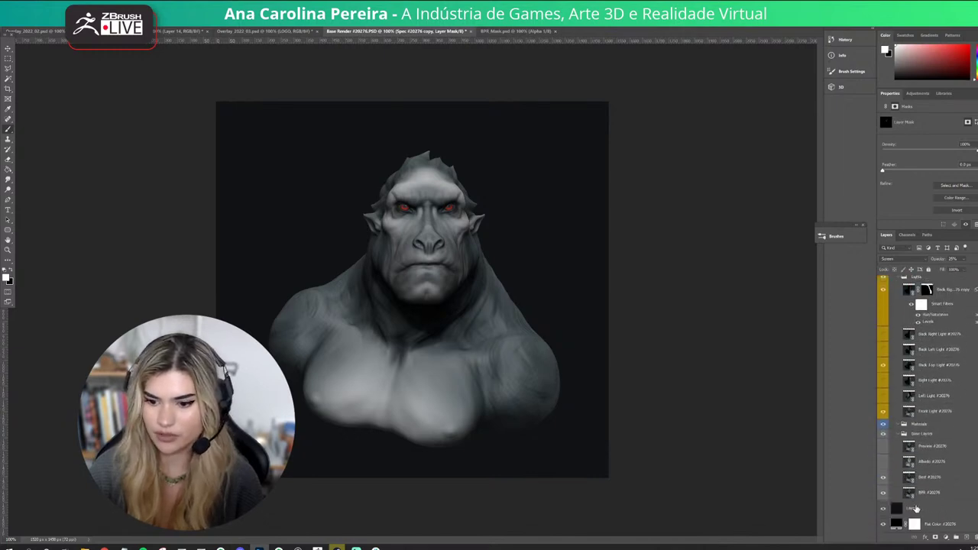
left_click(917, 508)
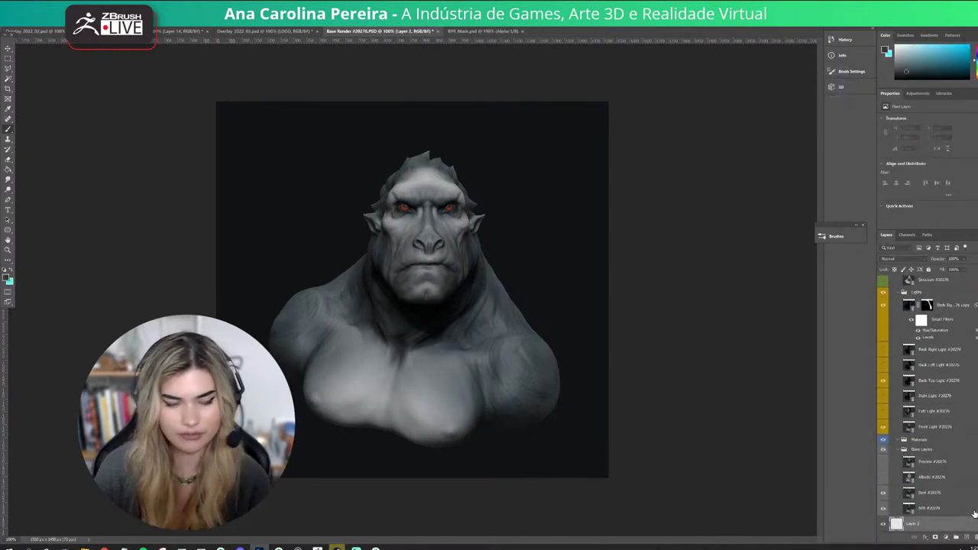
left_click(494, 223, "alt")
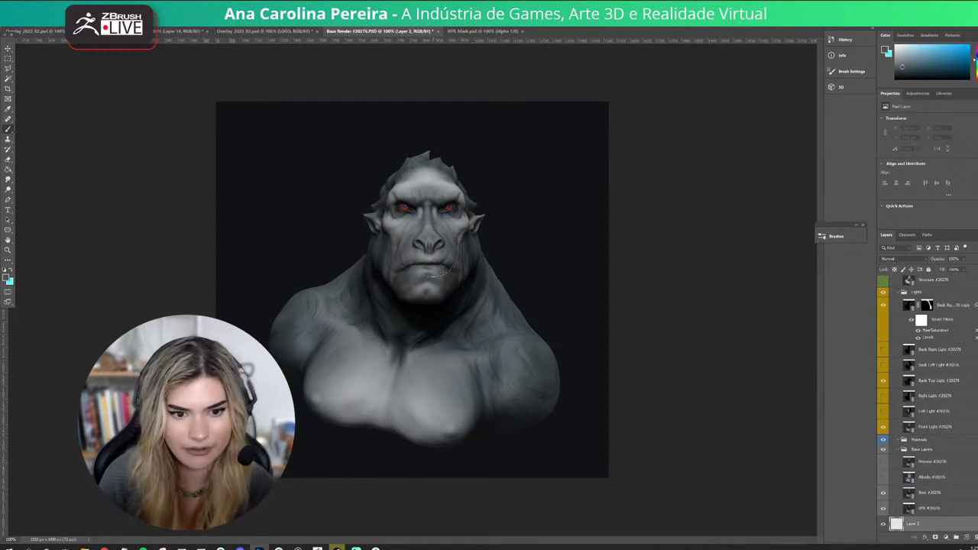
Paint a soft grey glow behind the head and shoulders on the new layer with a very large brush.
key("bracketright")
key("bracketright")
key("bracketright")
key("bracketright")
key("bracketright")
key("bracketright")
key("bracketright")
key("bracketright")
key("bracketright")
key("bracketright")
left_click(424, 253)
left_click_drag(444, 245, 398, 278)
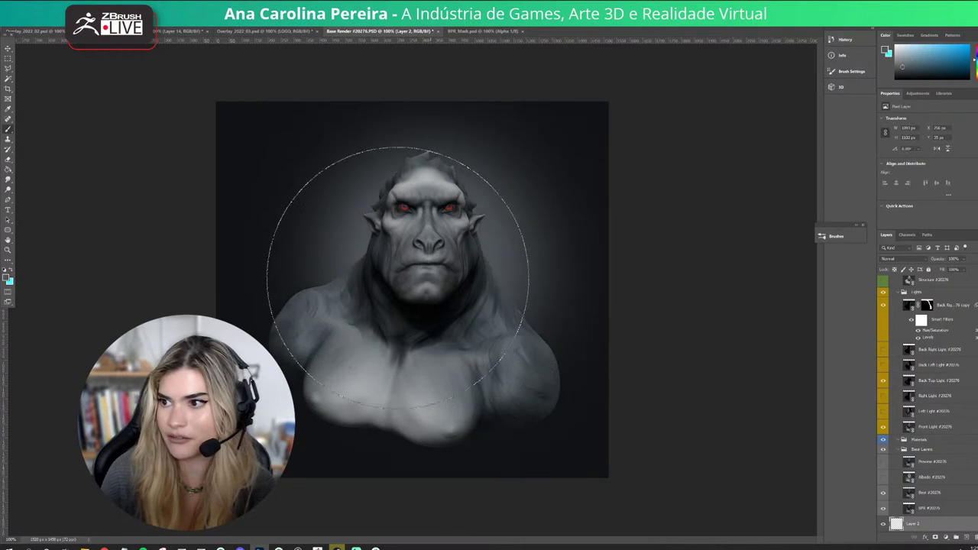
Extend the soft grey glow behind the lower torso and reduce the glow layer's opacity to 37%.
left_click_drag(529, 409, 566, 441)
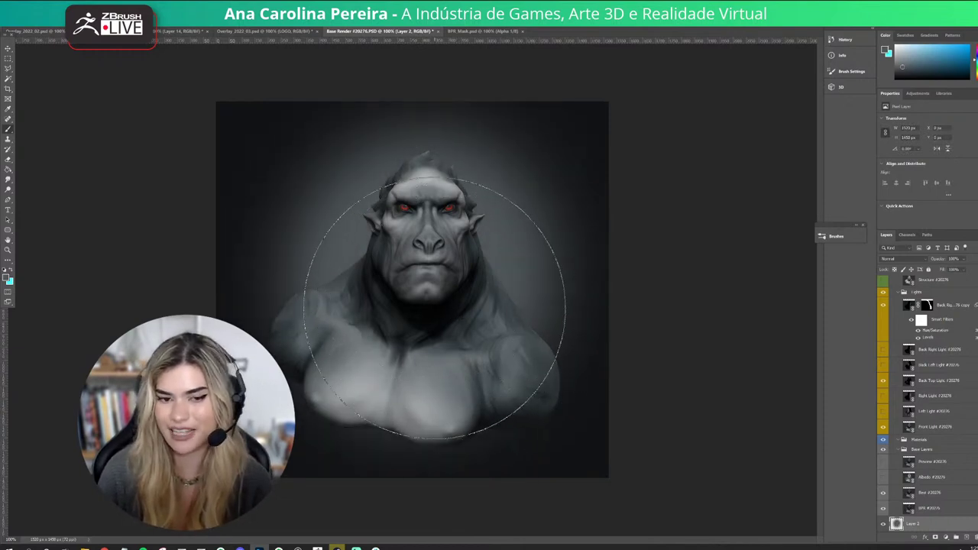
left_click(964, 260)
left_click(961, 269)
left_click_drag(961, 269, 955, 269)
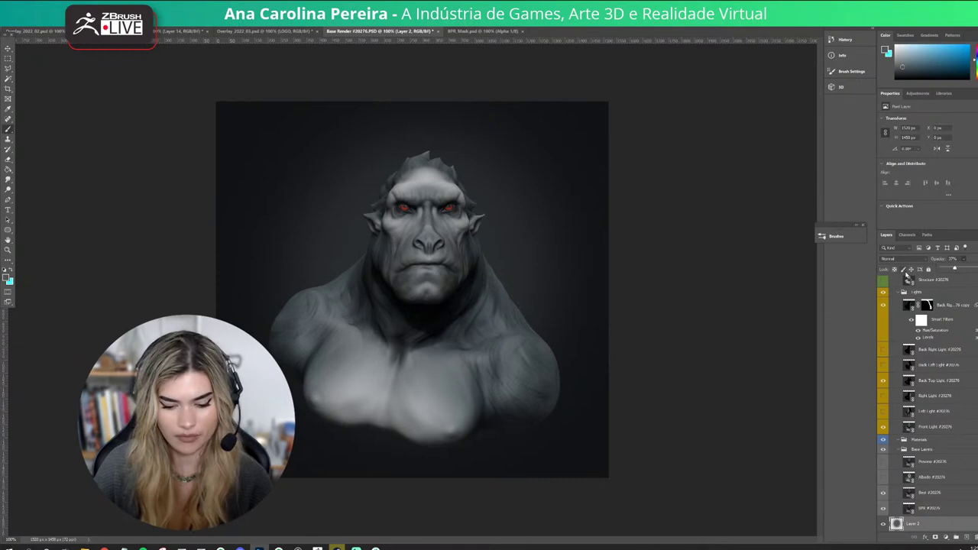
Colorize the glow layer to a teal tint with hue 171 and saturation 25, and readjust its opacity.
key("ctrl+u")
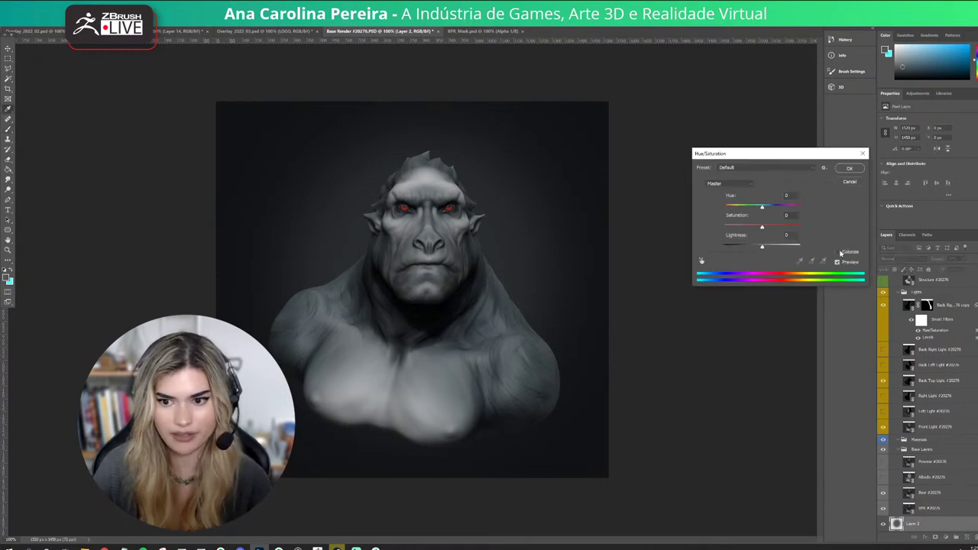
left_click(839, 253)
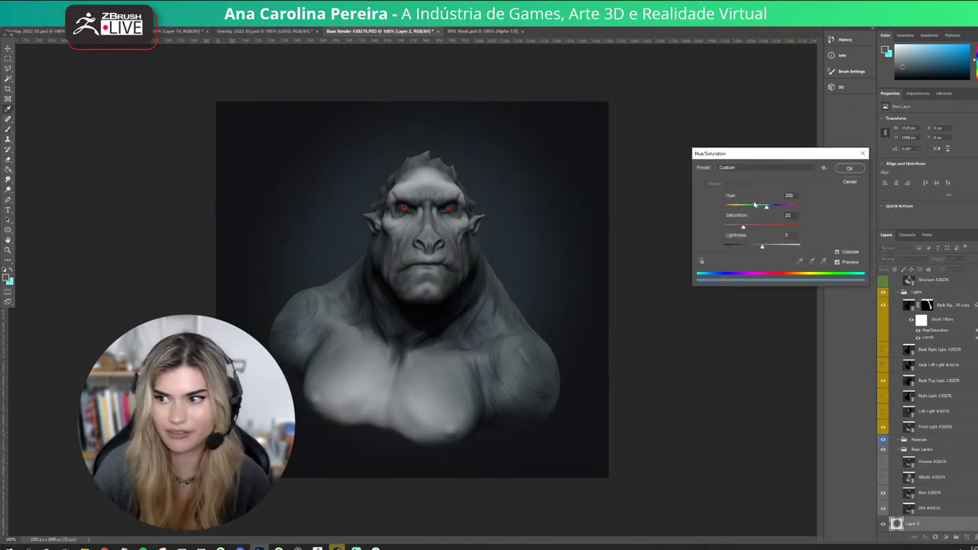
mouse_move(759, 206)
left_mouse_down()
mouse_move(768, 208)
mouse_move(749, 207)
mouse_move(760, 208)
left_mouse_up()
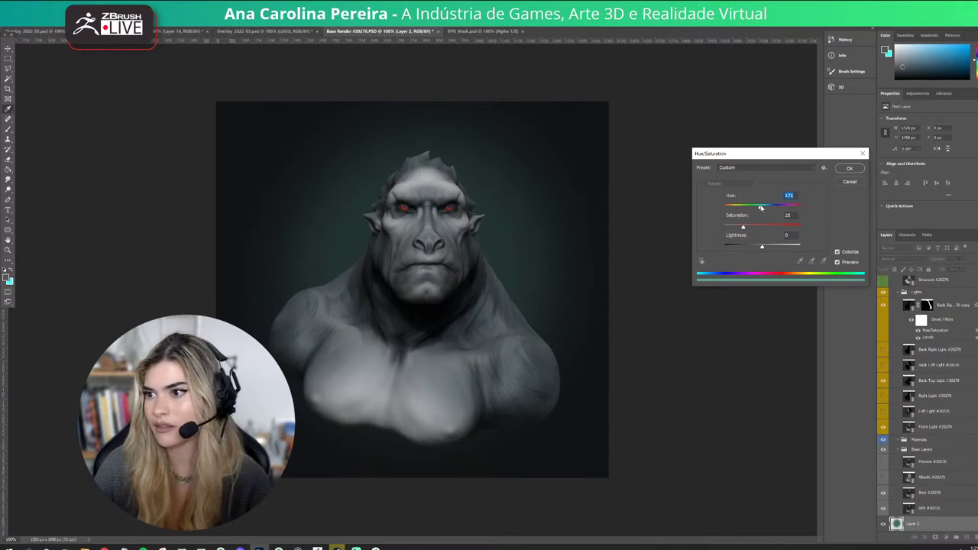
left_click(849, 168)
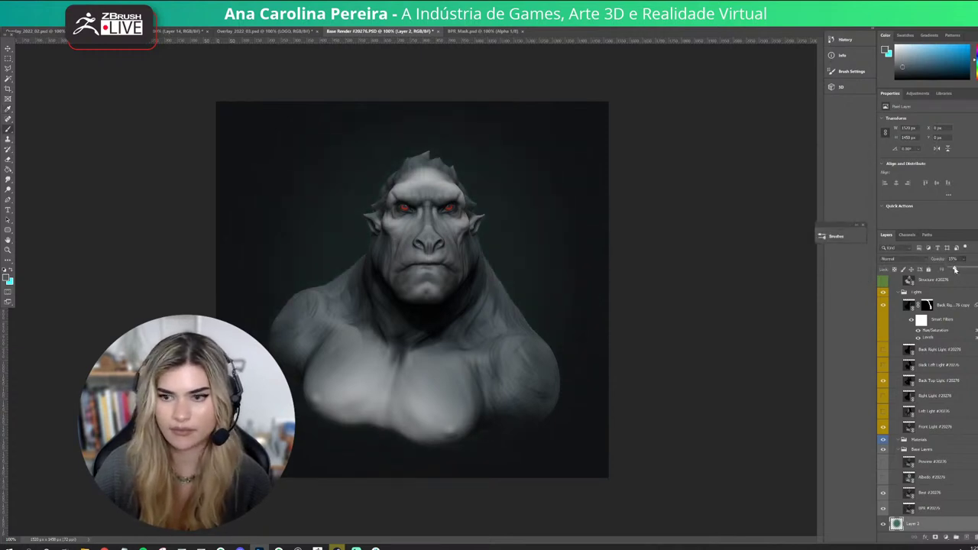
left_click_drag(957, 270, 955, 269)
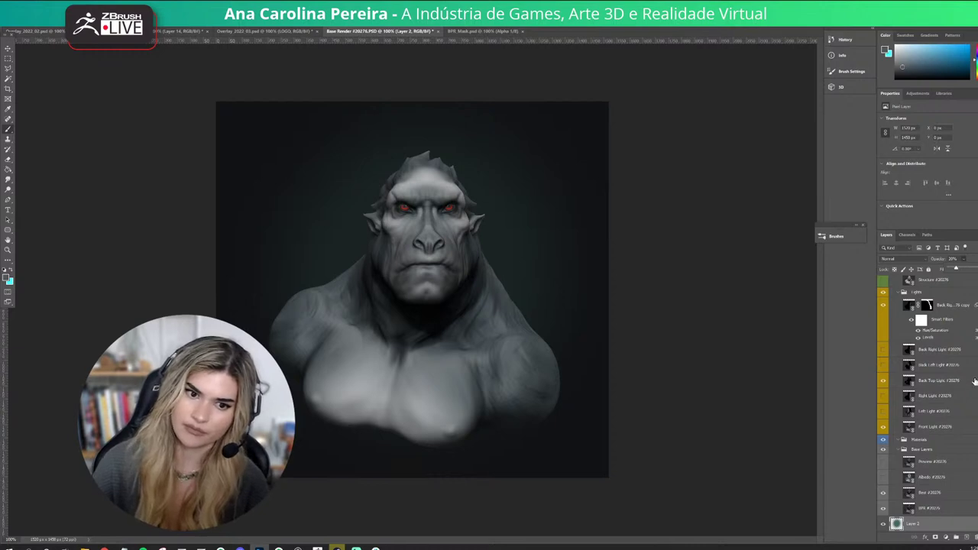
Add a new empty layer and place it above the ZBrush Render group.
scroll(961, 423, "up", 5)
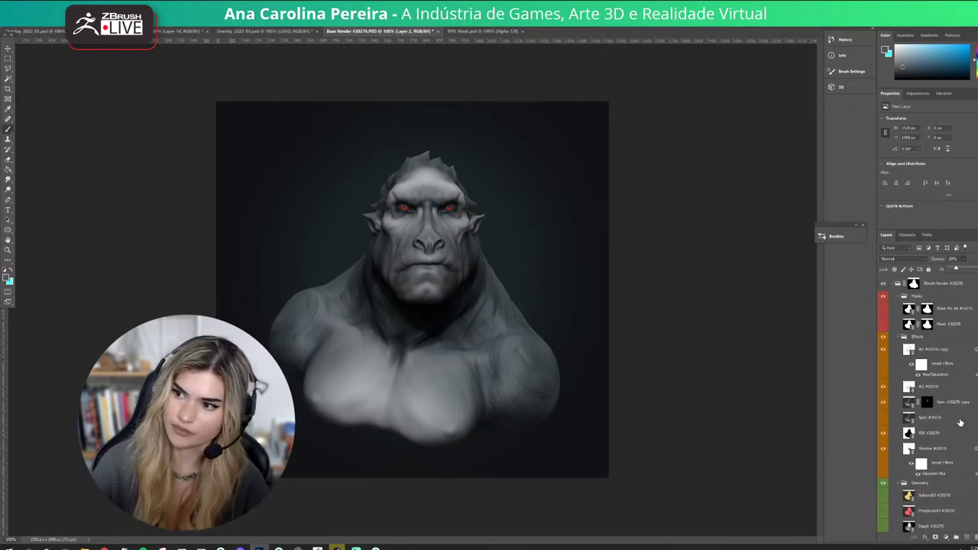
left_click(954, 285)
key("ctrl+shift+n")
key("Return")
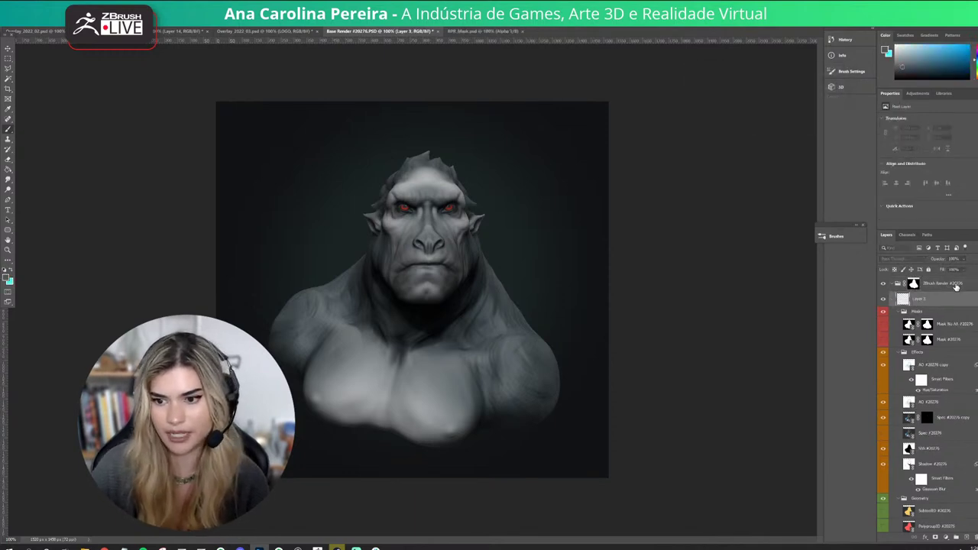
mouse_move(948, 296)
left_mouse_down()
mouse_move(944, 278)
mouse_move(930, 279)
left_mouse_up()
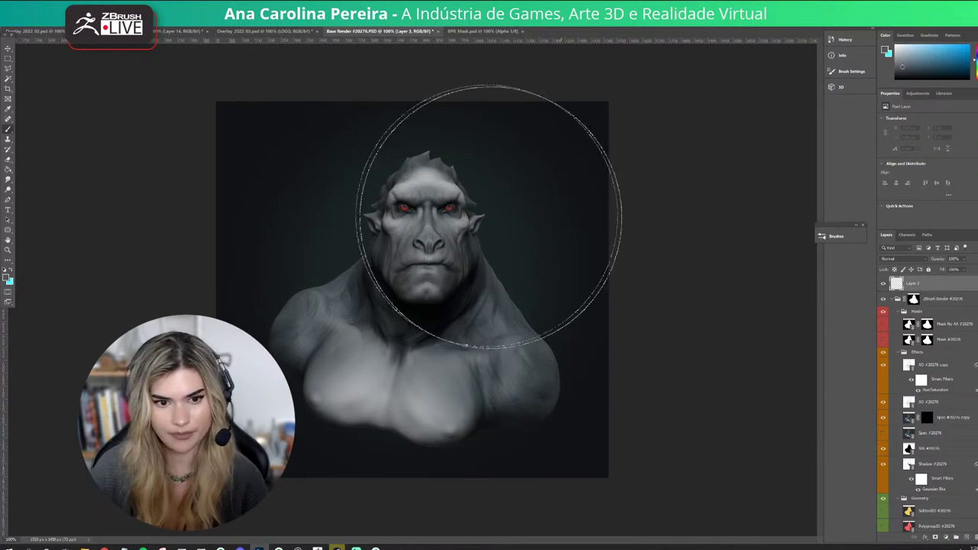
Sample a light grey from the forehead and paint fine hair strokes along the head's edges with a much smaller brush.
left_click(429, 179, "alt")
key("bracketleft")
key("bracketleft")
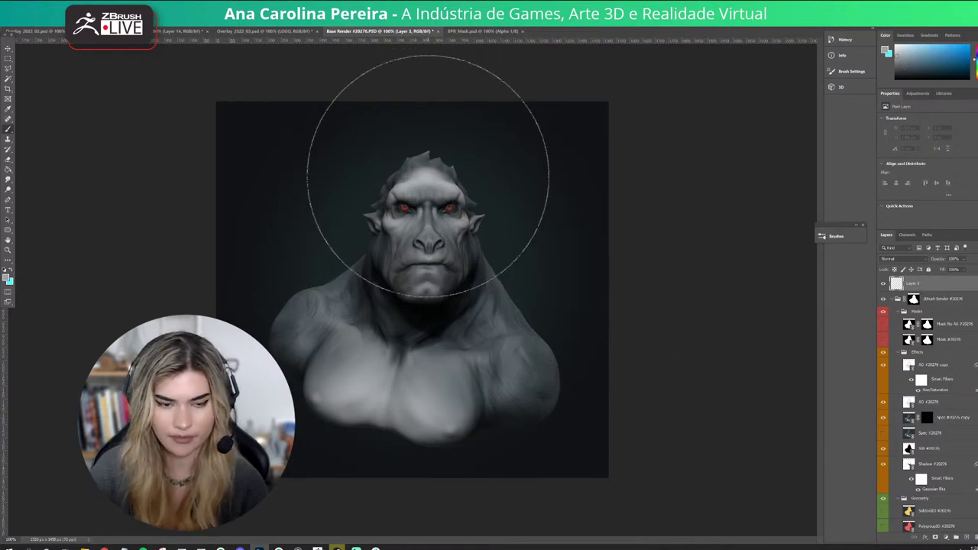
key("bracketleft")
key("bracketleft")
key("bracketleft")
key("bracketleft")
key("bracketleft")
key("bracketleft")
key("bracketleft")
key("bracketleft")
key("bracketleft")
key("bracketleft")
key("bracketleft")
key("bracketleft")
key("bracketleft")
key("bracketleft")
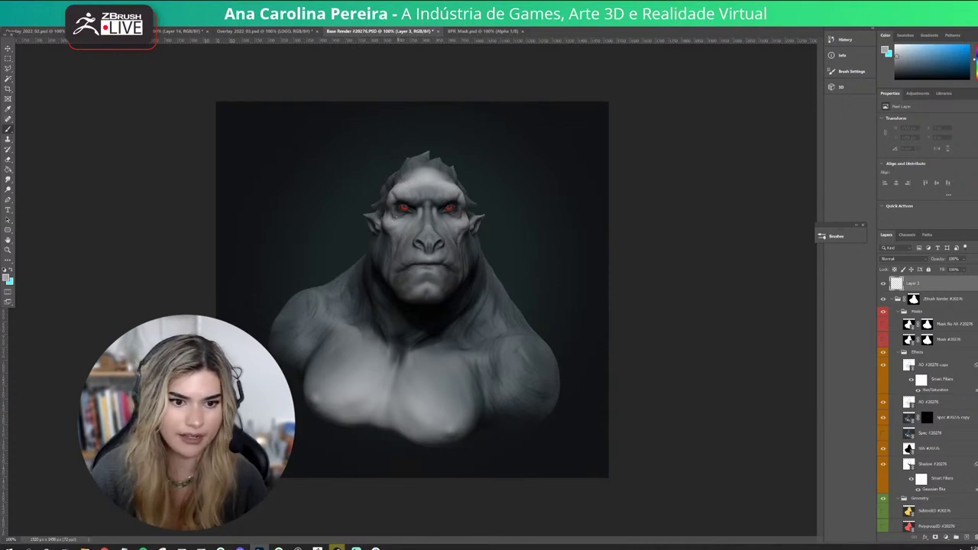
mouse_move(384, 221)
left_mouse_down()
mouse_move(400, 227)
mouse_move(428, 209)
mouse_move(413, 211)
mouse_move(398, 191)
left_mouse_up()
key("ctrl+z")
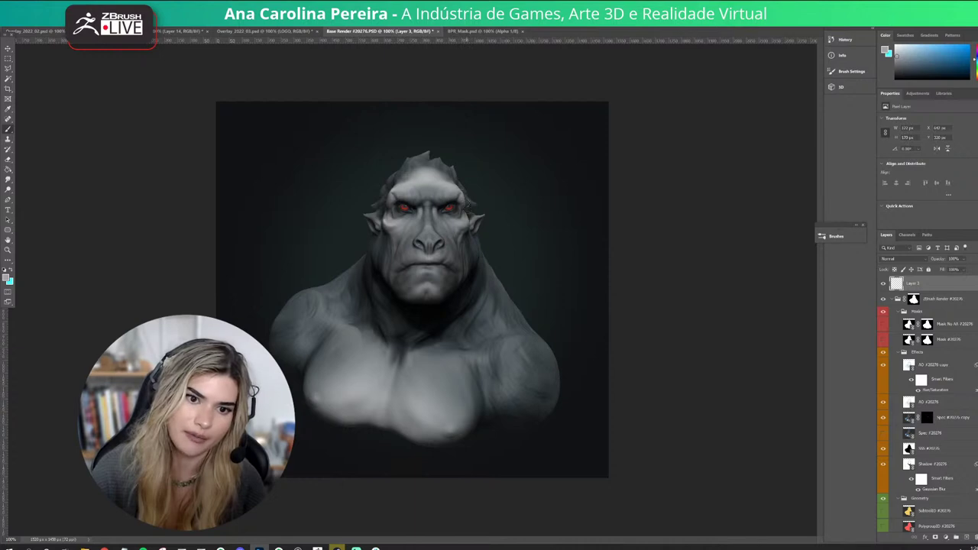
left_click_drag(468, 218, 462, 229)
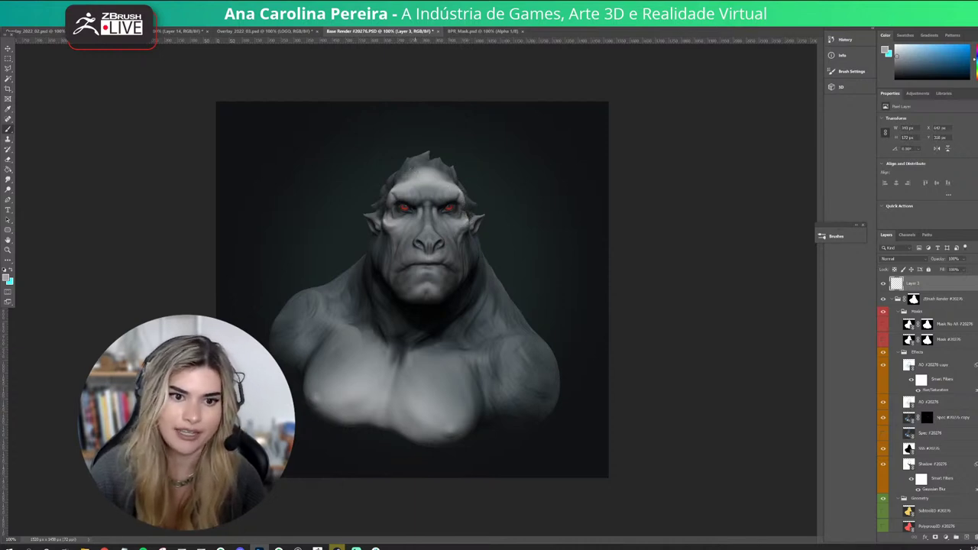
left_click_drag(411, 159, 430, 152)
key("ctrl+z")
Paint fine hair strokes along the ear, neck and shoulder edges using darker greys sampled from the nearby skin.
left_click(420, 174, "alt")
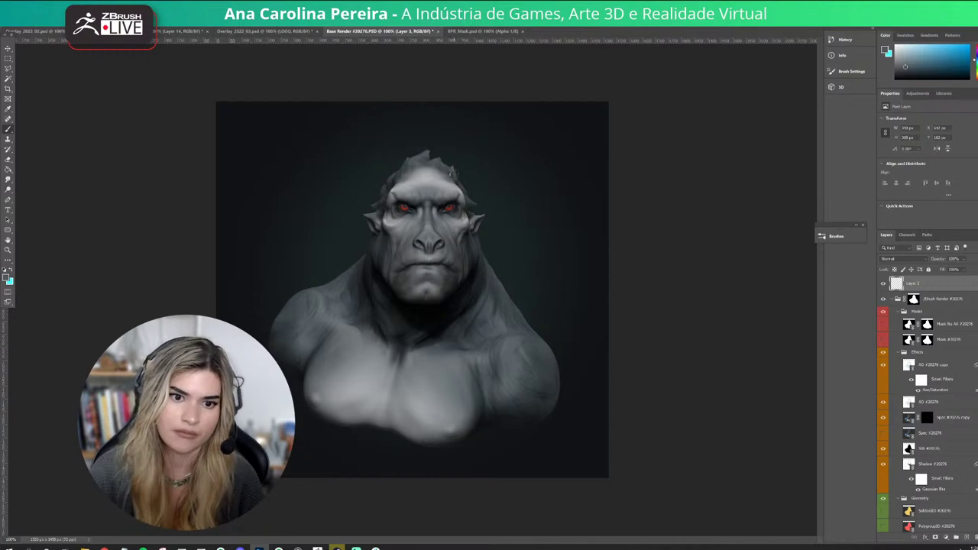
left_click(373, 218, "alt")
left_click_drag(366, 215, 375, 217)
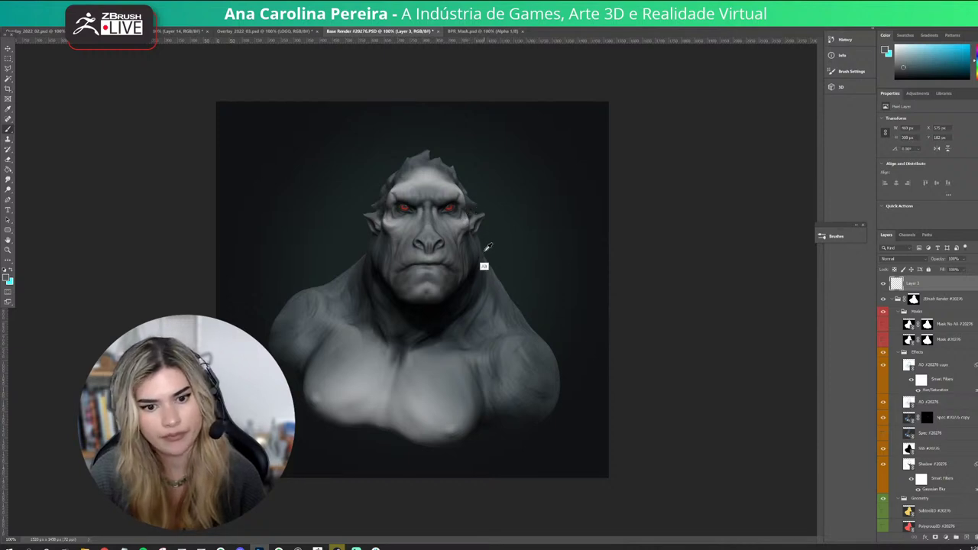
left_click(494, 274, "alt")
left_click_drag(510, 296, 495, 274)
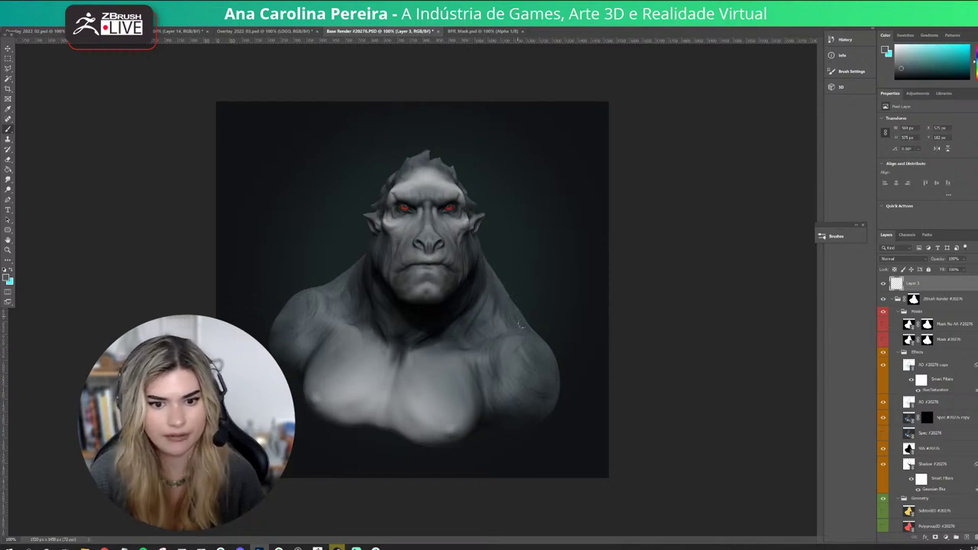
mouse_move(522, 320)
left_mouse_down()
mouse_move(555, 353)
mouse_move(556, 377)
left_mouse_up()
key("ctrl+z")
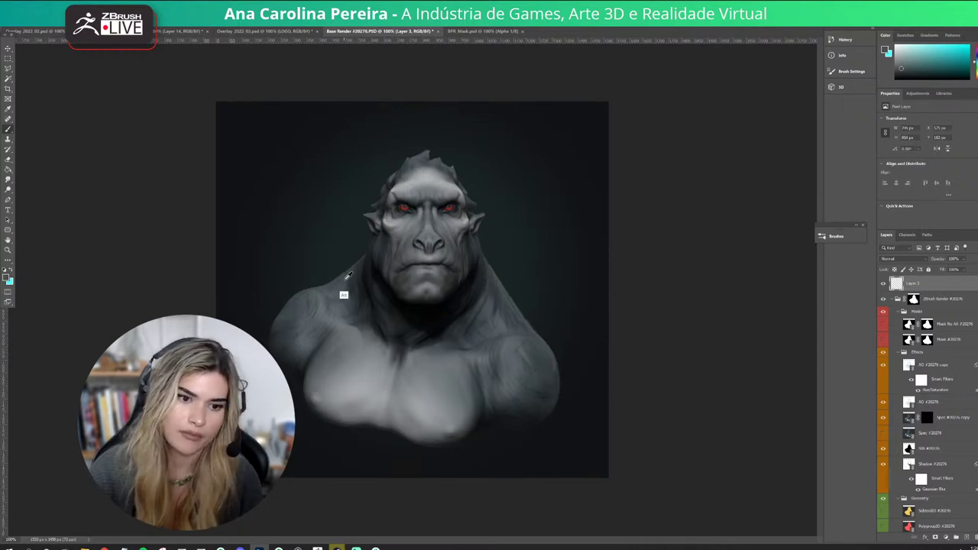
left_click(331, 285, "alt")
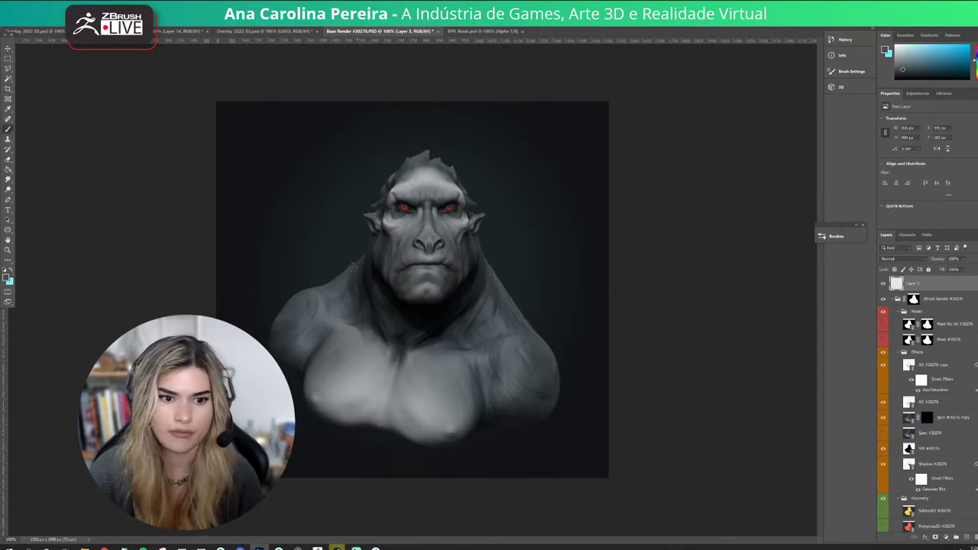
left_click_drag(312, 287, 301, 295)
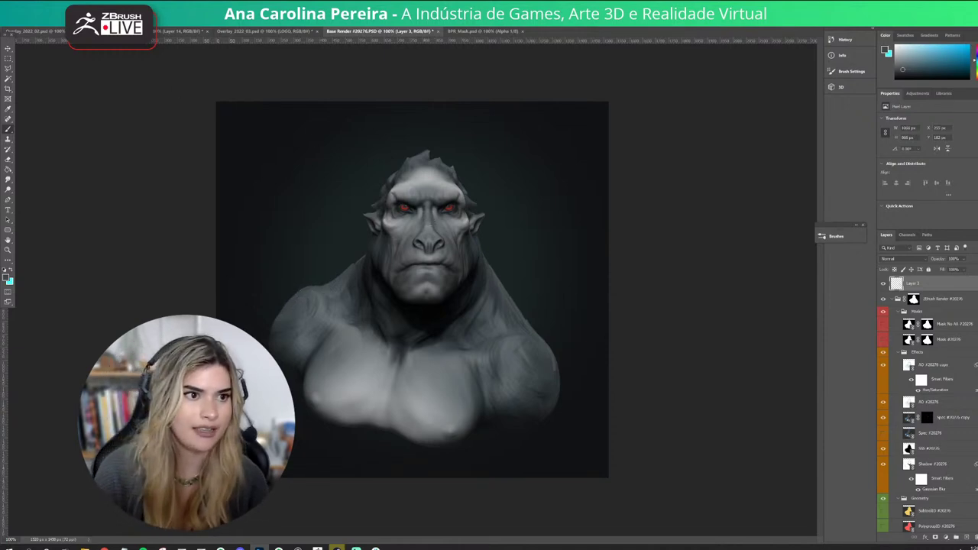
Soften the painted hair strokes with a Gaussian Blur of about 13.9 pixels radius.
left_click(110, 21)
mouse_move(122, 99)
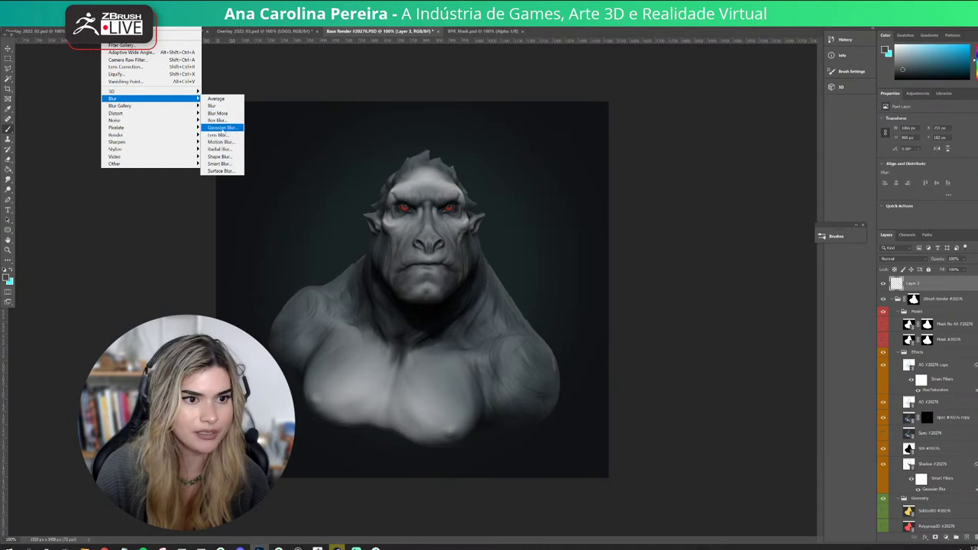
left_click(224, 127)
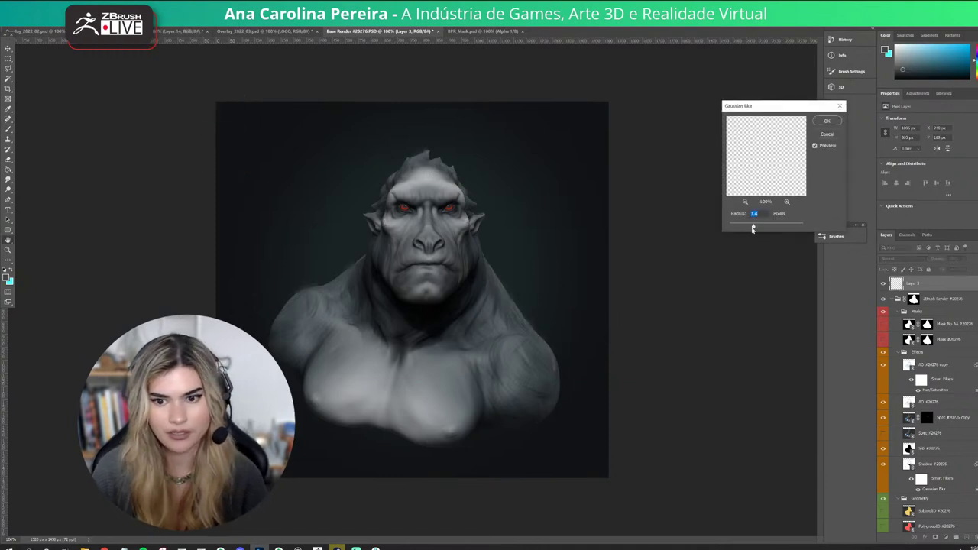
left_click_drag(753, 228, 761, 227)
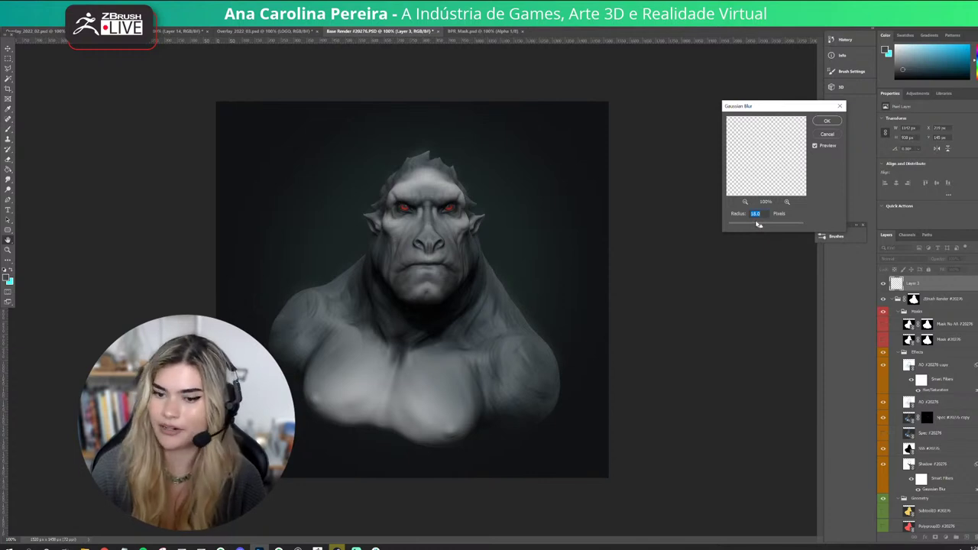
left_click_drag(758, 228, 761, 228)
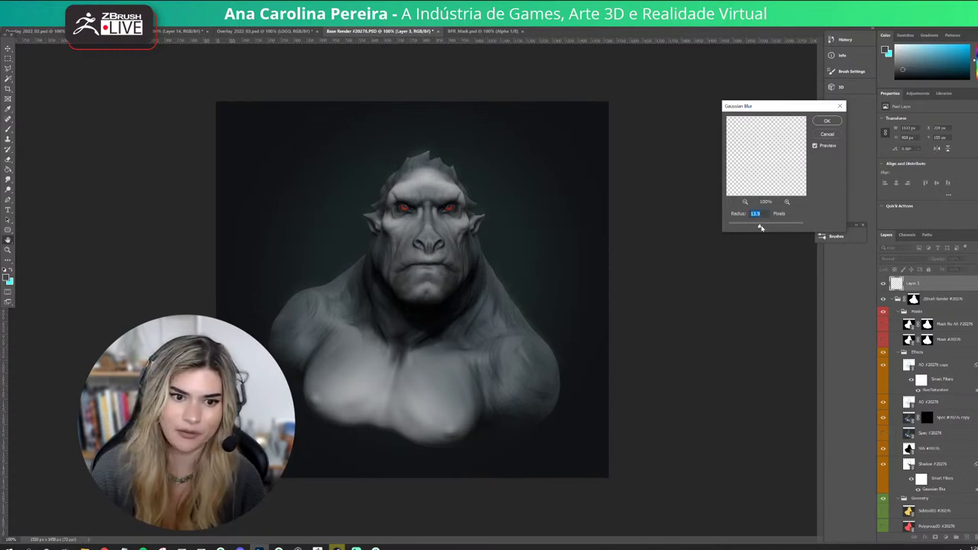
left_click(827, 121)
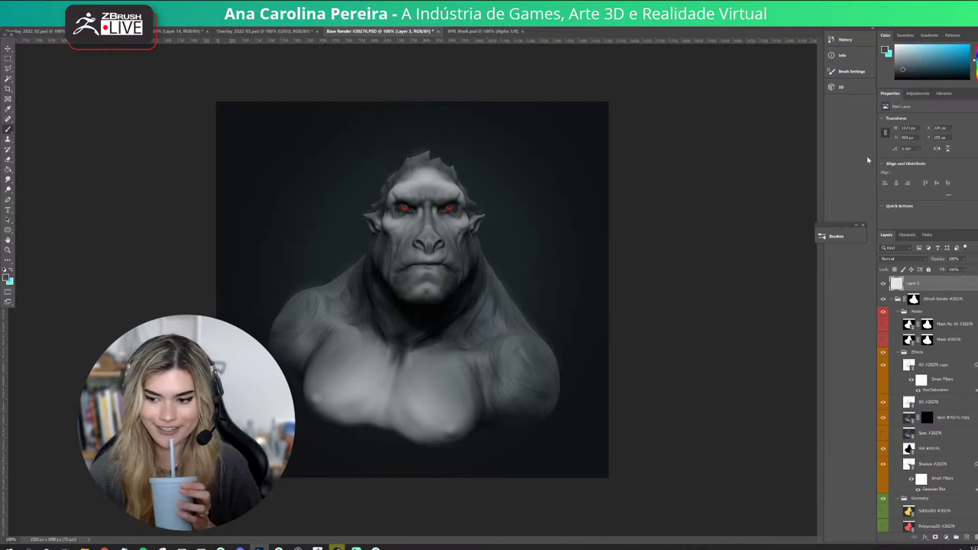
Add a Levels adjustment above the AO copy layer, with the black input at about 10 and the white input at 245.
left_click(951, 367)
left_click(947, 539)
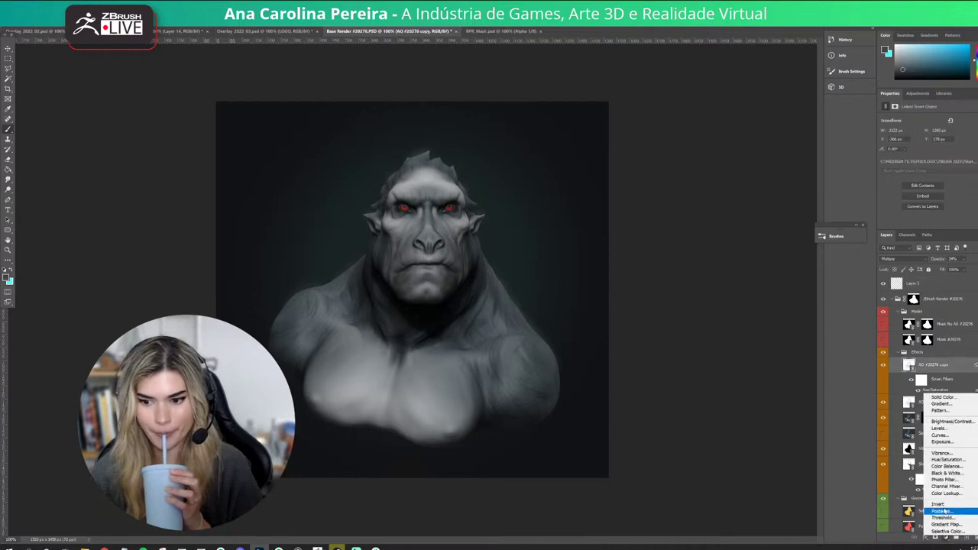
left_click(952, 428)
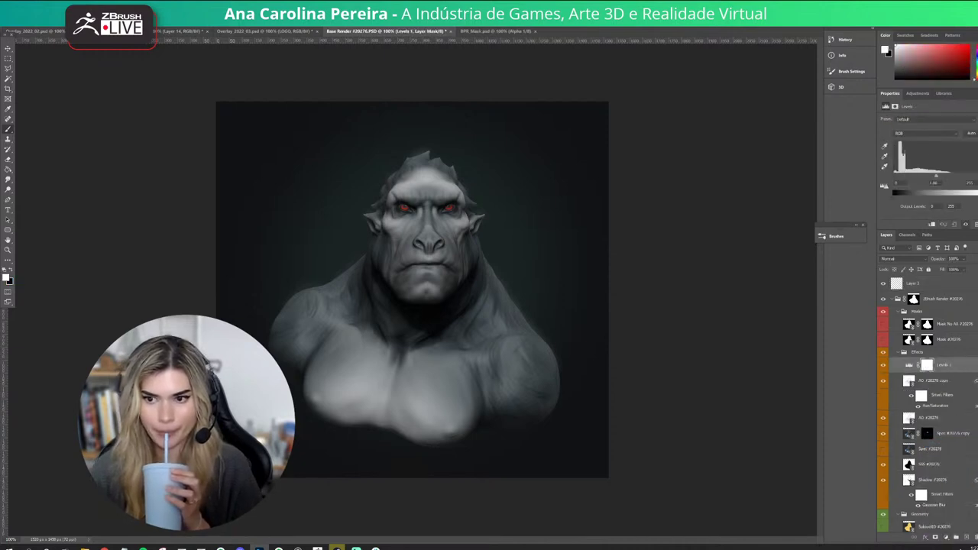
left_click_drag(897, 178, 900, 177)
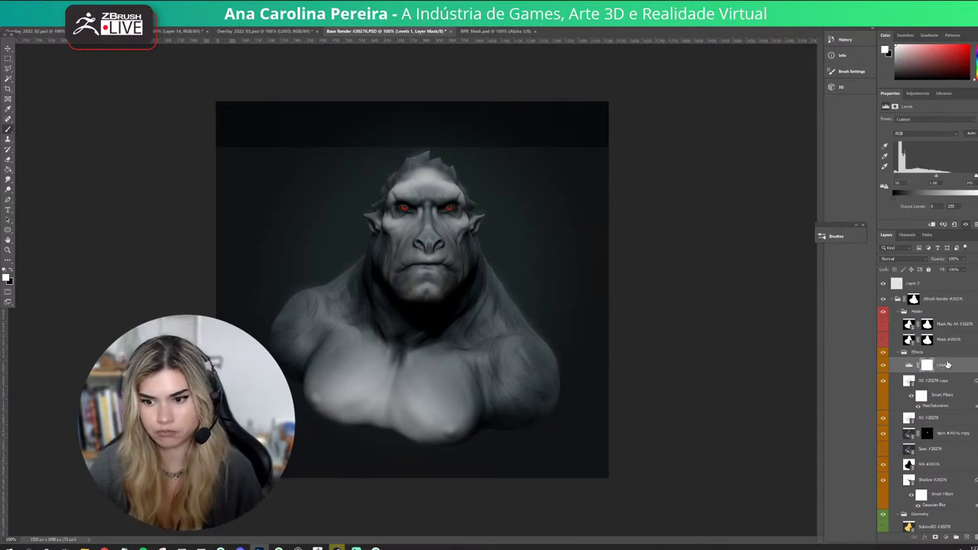
Move the Levels adjustment above all other layers and reduce its opacity to 42%.
left_click_drag(946, 365, 929, 283)
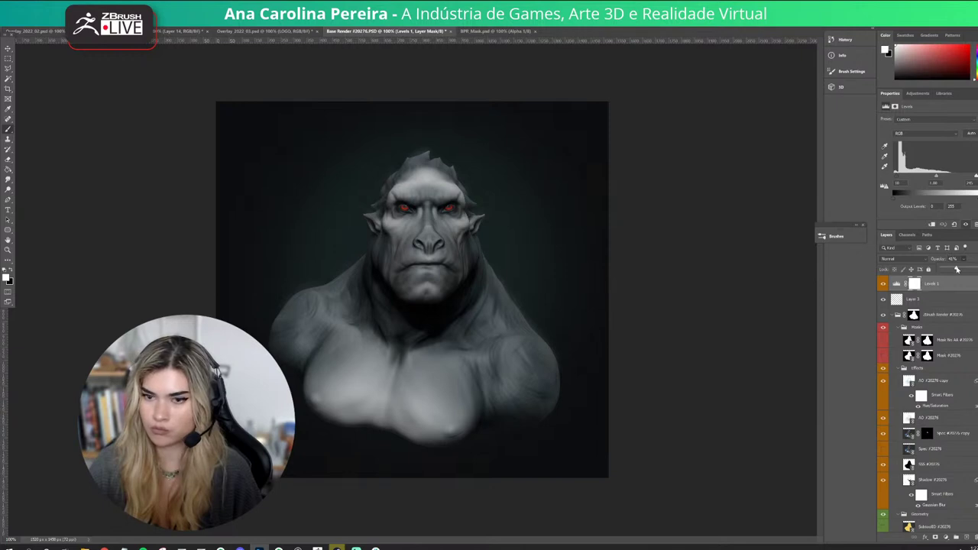
left_click_drag(954, 270, 958, 270)
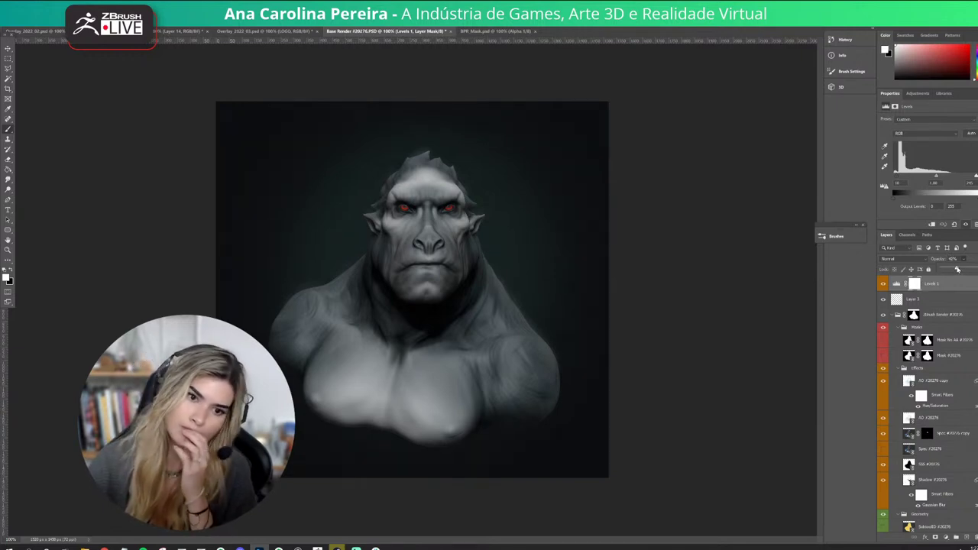
Reduce the saturation of the teal background glow on Layer 2 to about -52.
scroll(952, 428, "down", 5)
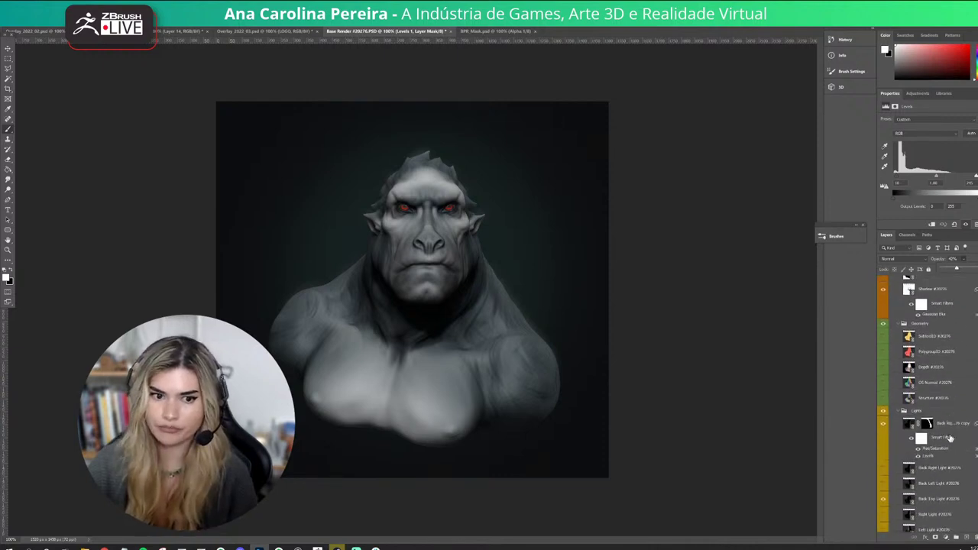
scroll(951, 438, "down", 4)
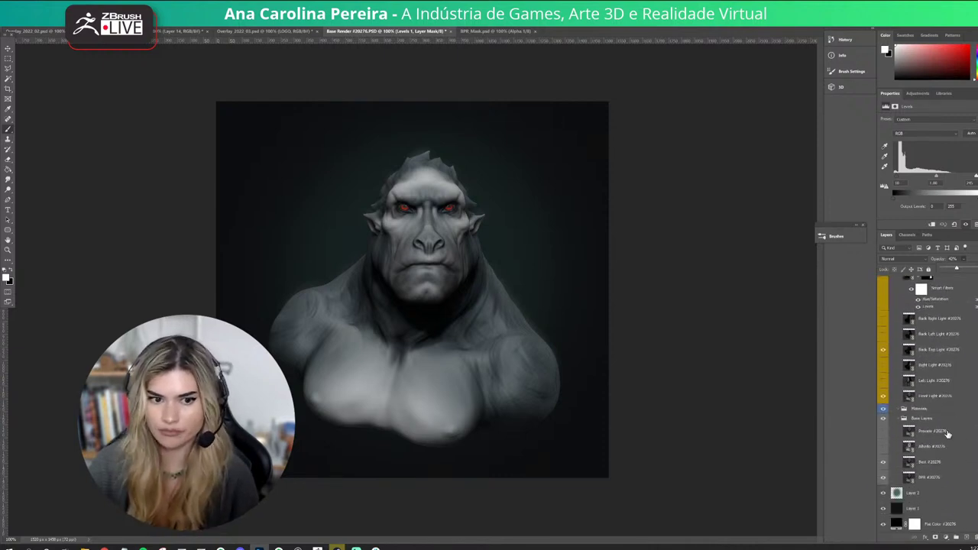
left_click(919, 495)
key("ctrl+u")
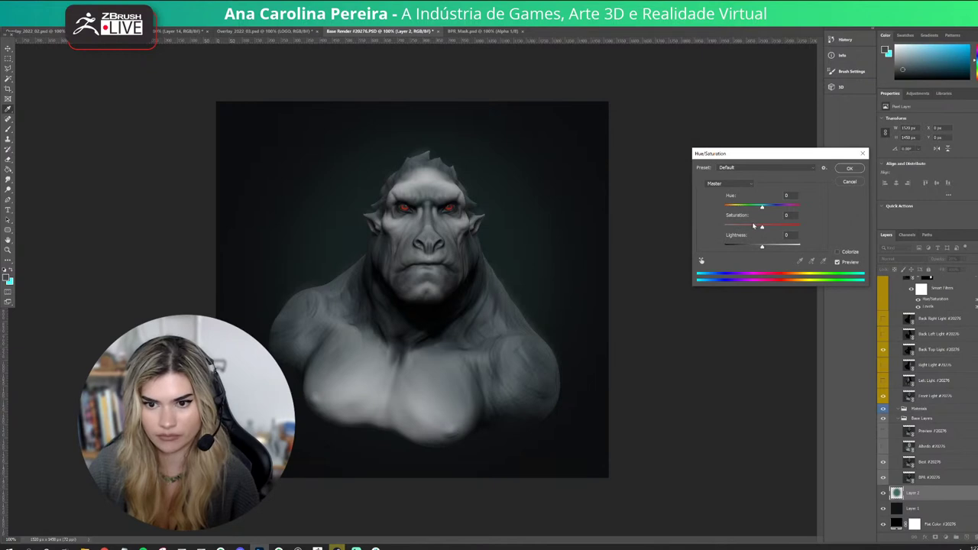
left_click_drag(754, 226, 743, 229)
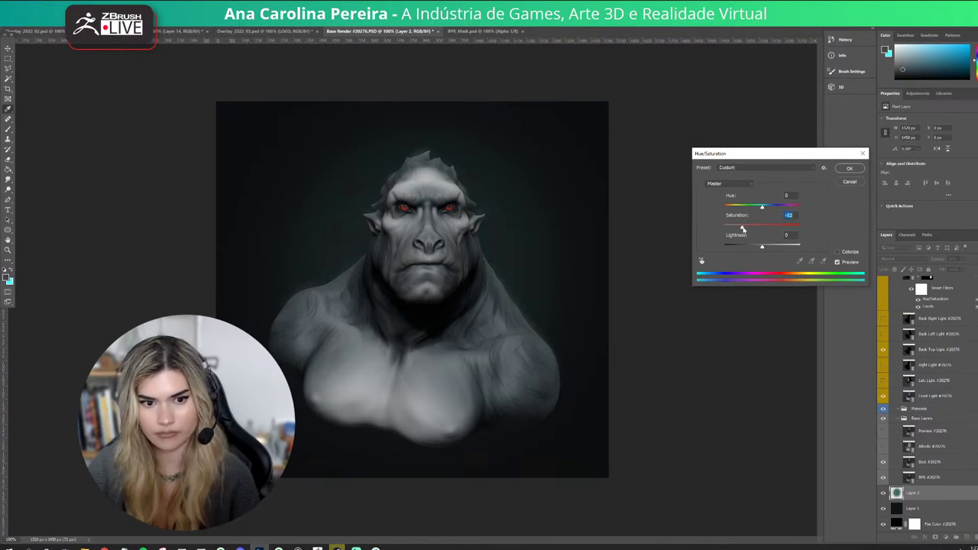
left_click(850, 169)
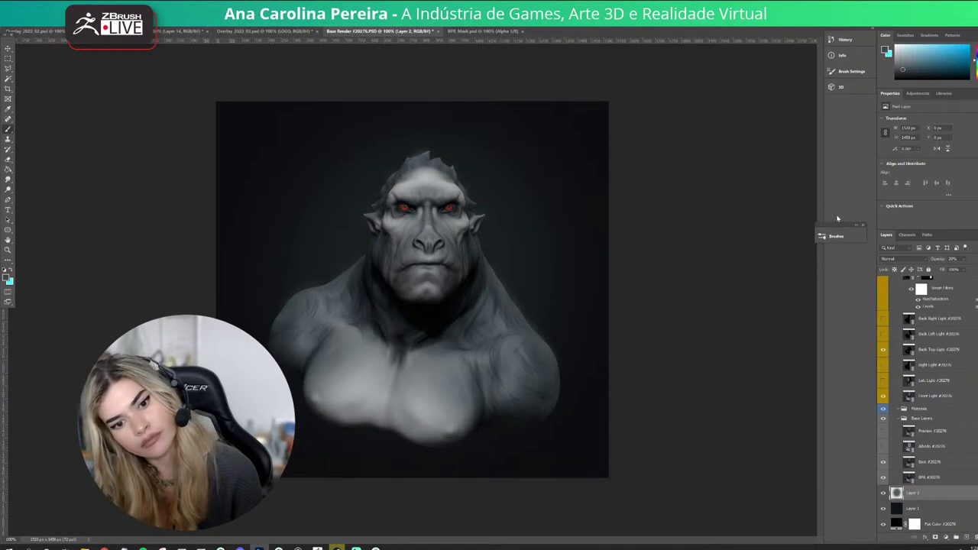
Paint out the white area on the Spec copy layer's mask with black.
scroll(905, 344, "up", 10)
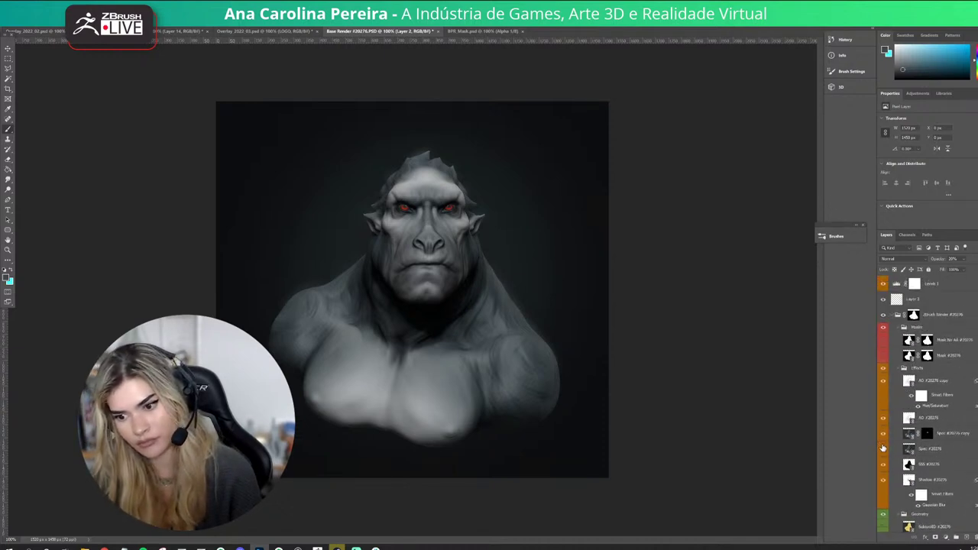
left_click(883, 438)
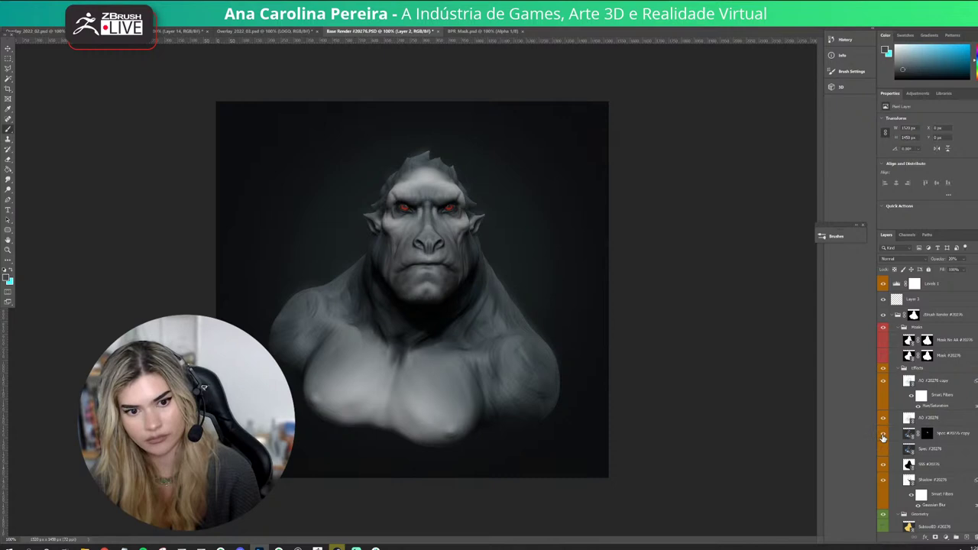
left_click(908, 434)
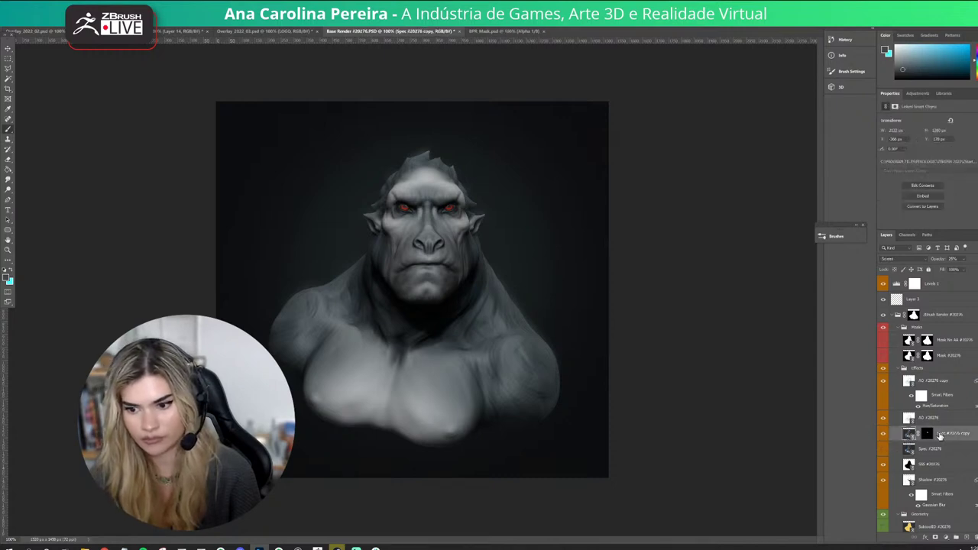
left_click(927, 434)
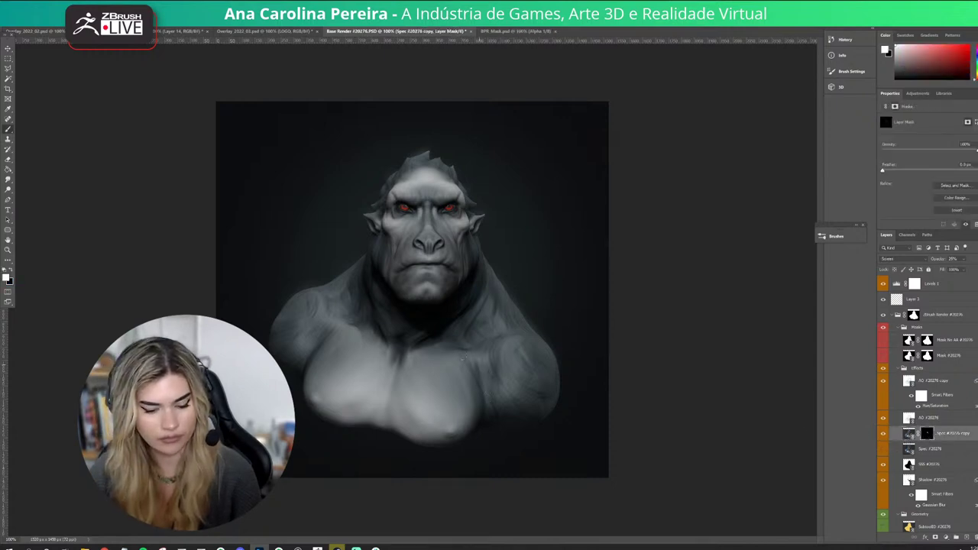
key("x")
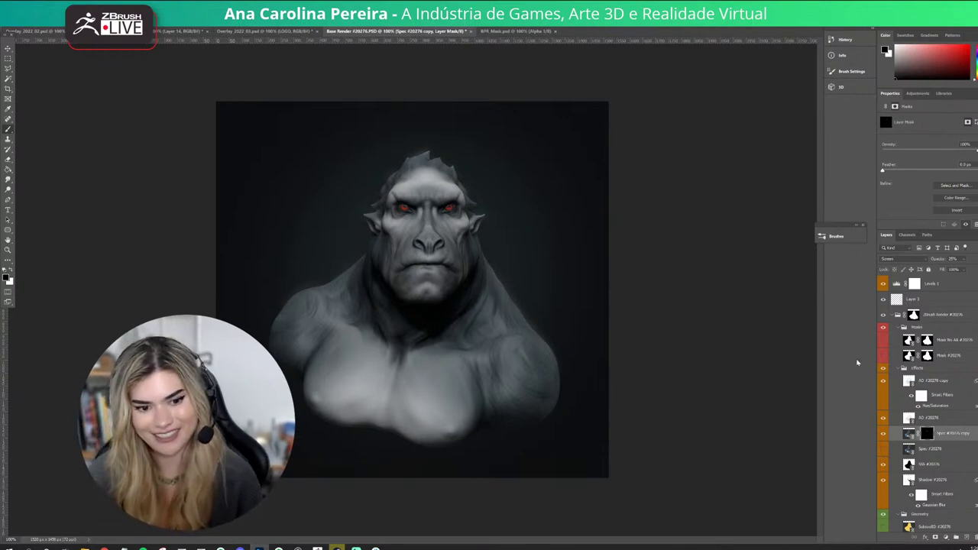
Place the ZBrush Render group inside a new group and add a layer mask to that outer group.
left_click(942, 316)
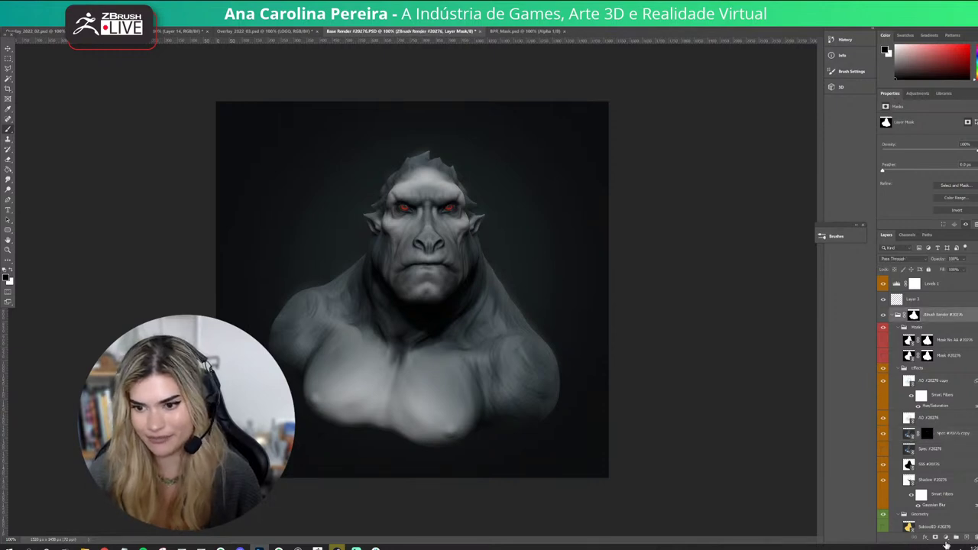
left_click(955, 540)
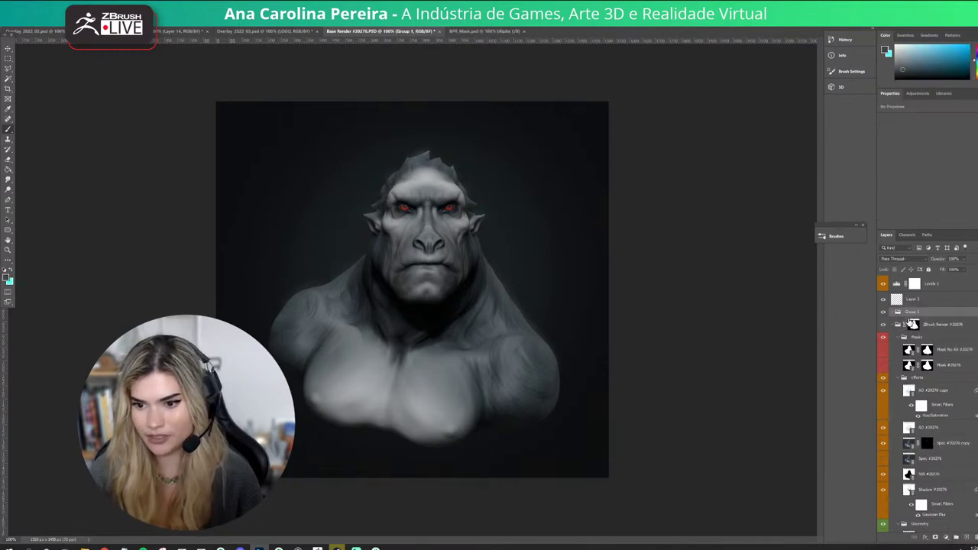
left_click_drag(928, 326, 928, 312)
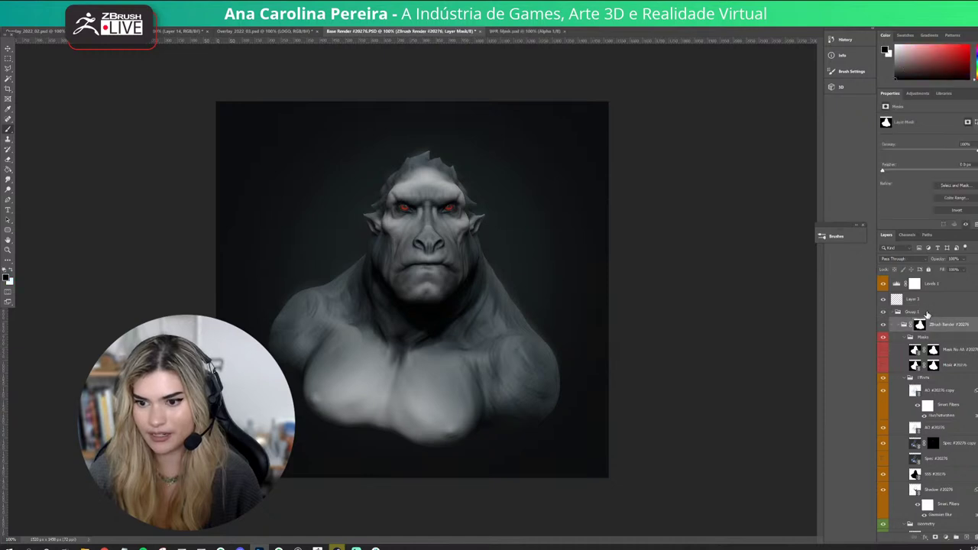
left_click(935, 537)
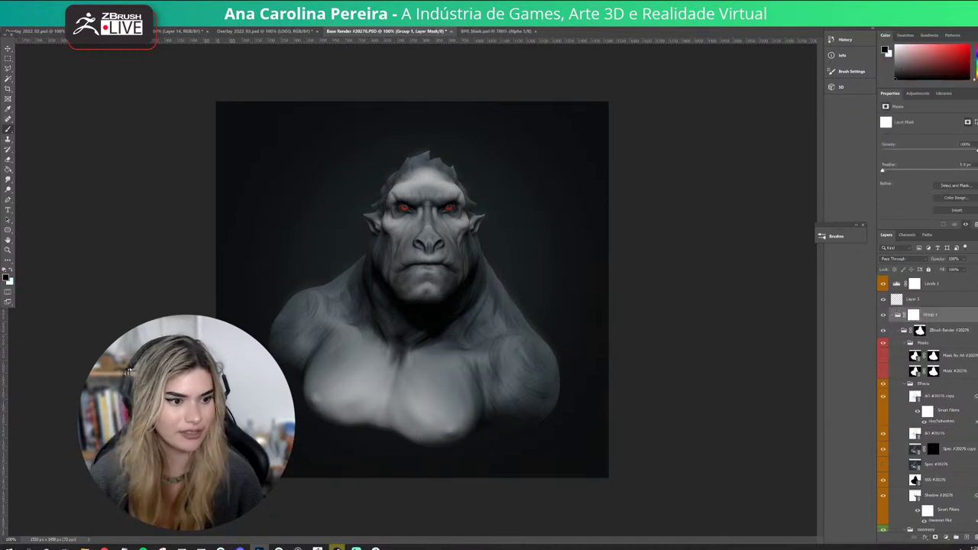
Paint black with a large soft brush on the Group 1 mask to fade the bust's lower edge into the background.
key("bracketright")
key("bracketright")
key("bracketright")
key("bracketright")
key("bracketright")
key("bracketright")
key("bracketright")
key("bracketright")
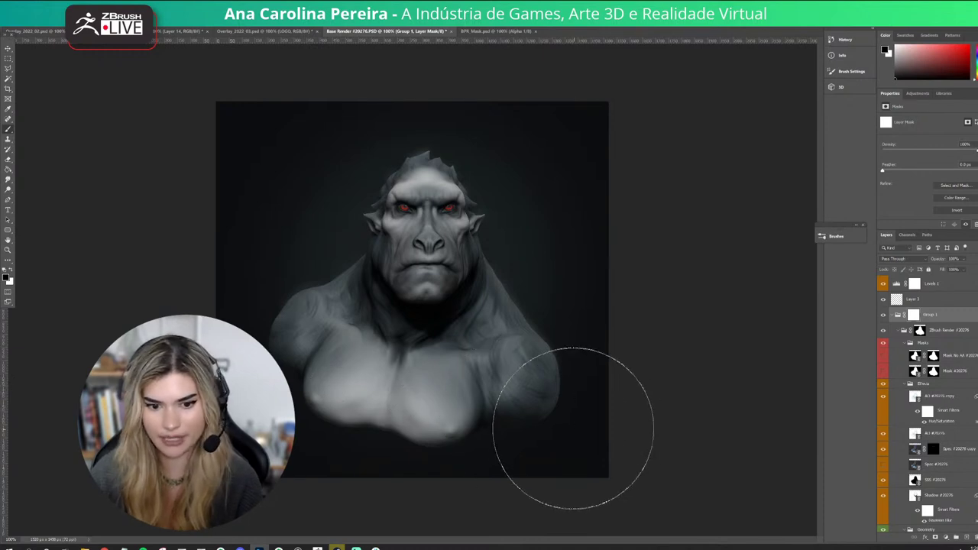
key("bracketleft")
key("bracketleft")
key("bracketleft")
mouse_move(589, 411)
left_mouse_down()
mouse_move(353, 485)
mouse_move(272, 435)
mouse_move(368, 467)
mouse_move(251, 405)
left_mouse_up()
key("bracketleft")
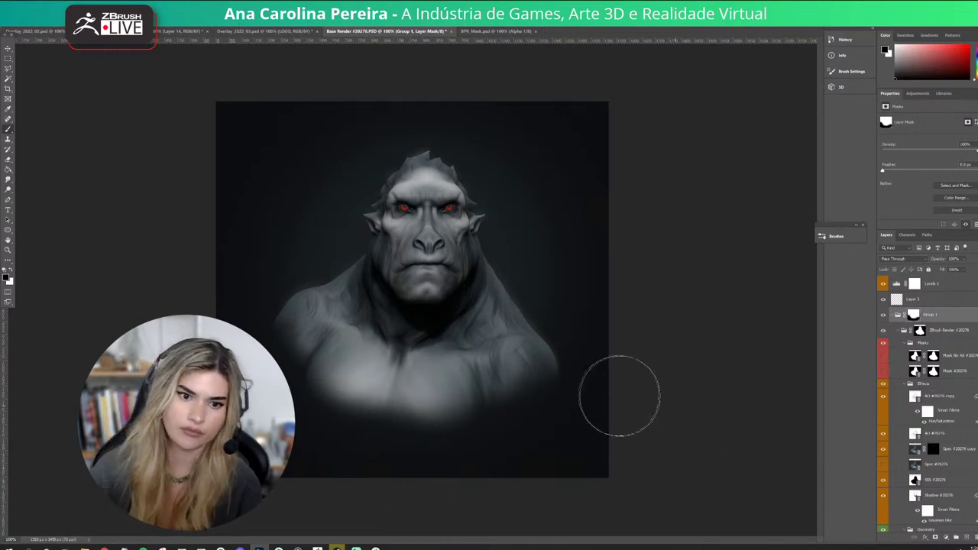
Show the Depth pass in the Geometry group, duplicate it and set the copy's blend mode to Multiply.
scroll(948, 474, "down", 5)
scroll(946, 472, "up", 3)
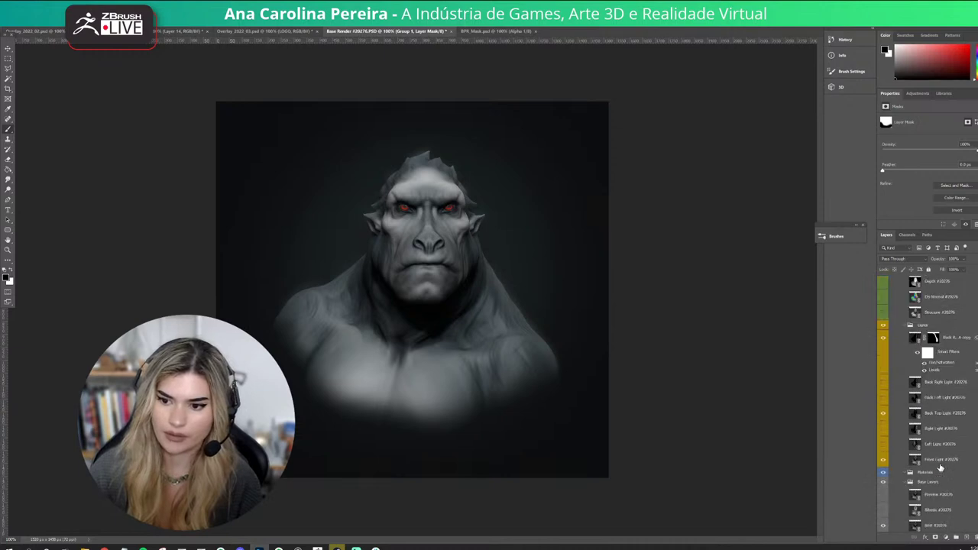
scroll(938, 465, "up", 4)
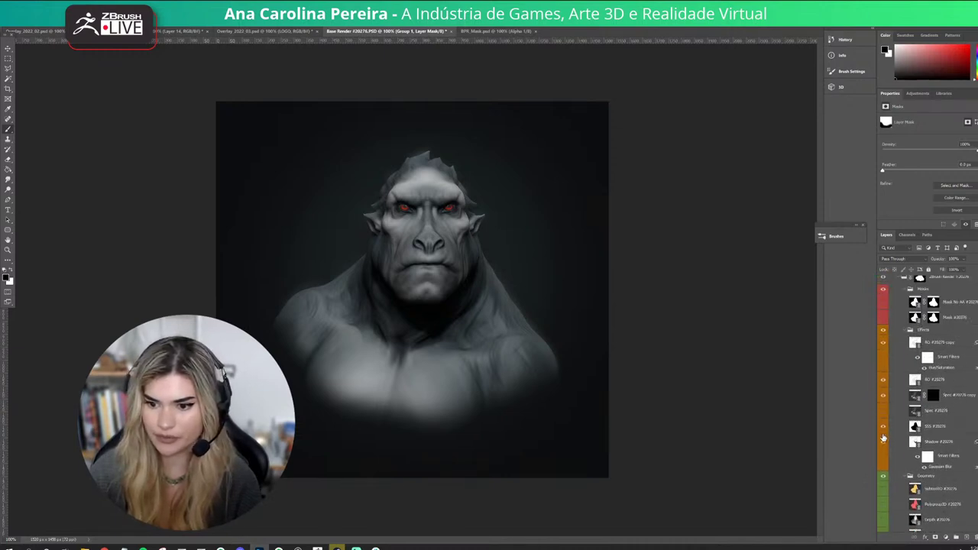
scroll(884, 401, "down", 3)
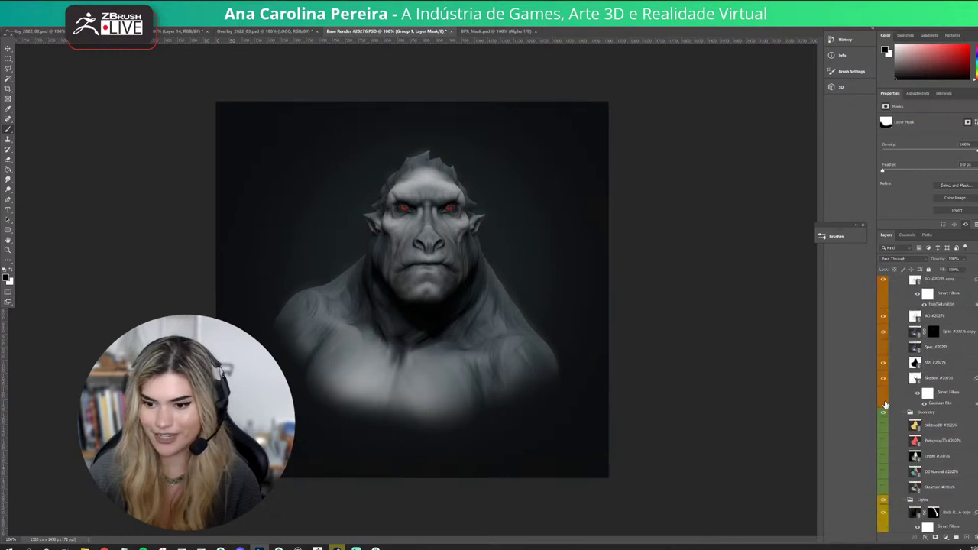
left_click(884, 458)
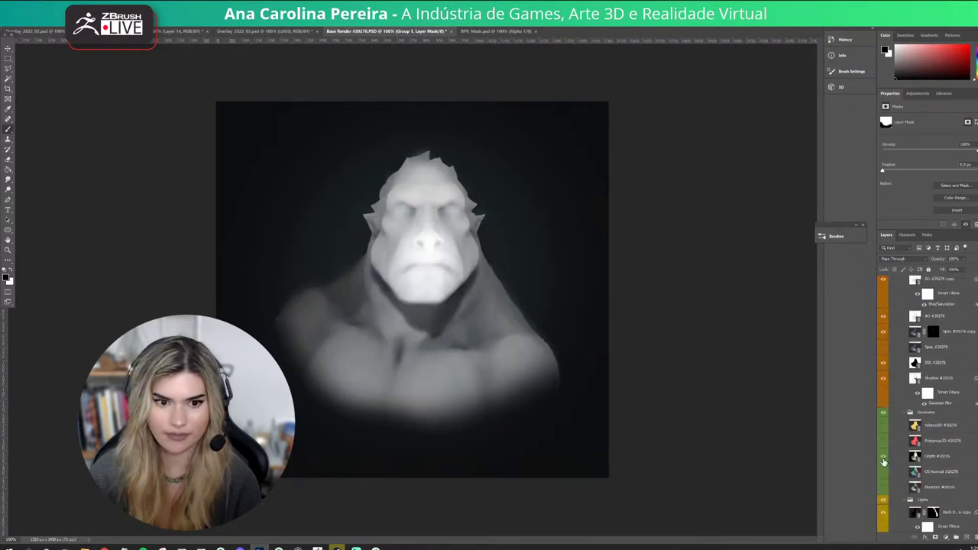
left_click(935, 460)
key("ctrl+j")
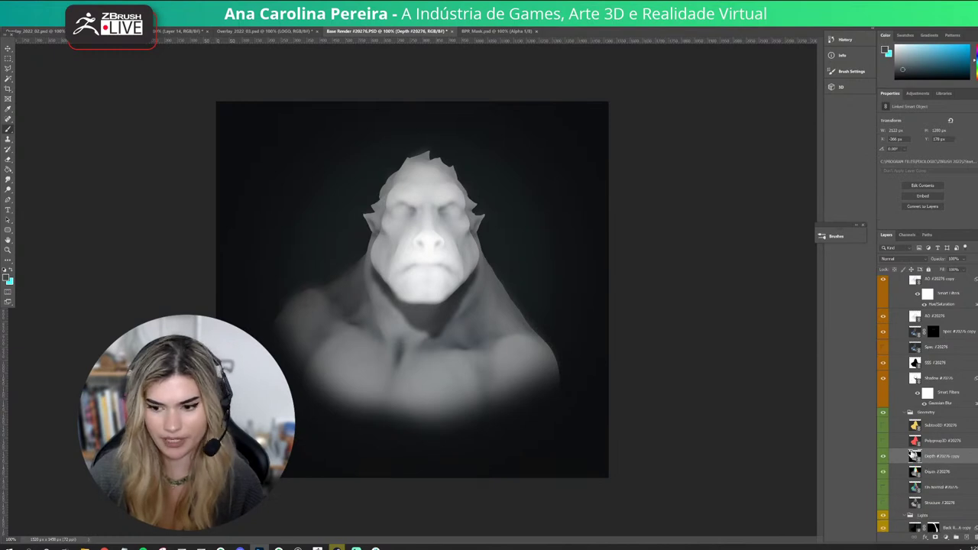
left_click(908, 260)
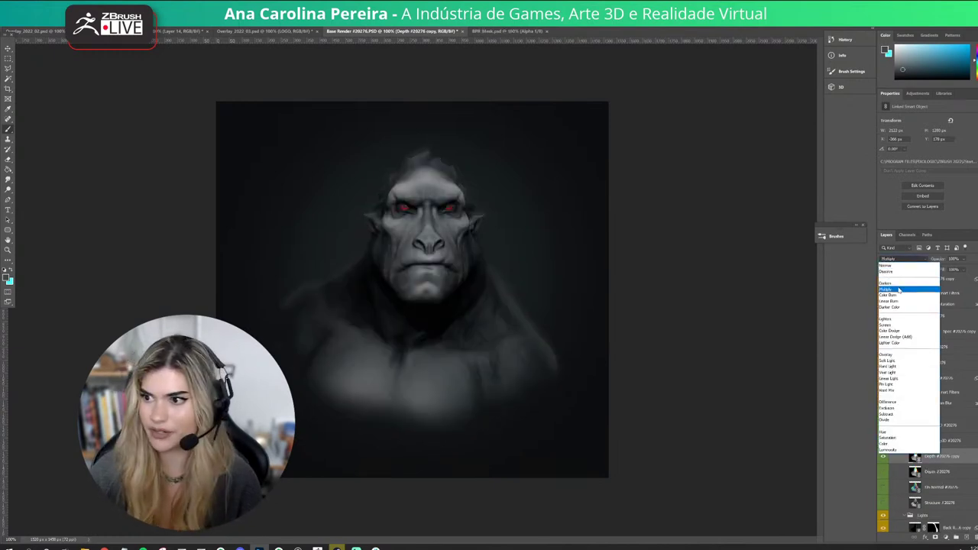
left_click(900, 290)
Compare the bust with and without the Depth copy layer and reduce that layer's opacity to about 65%.
left_click(884, 457)
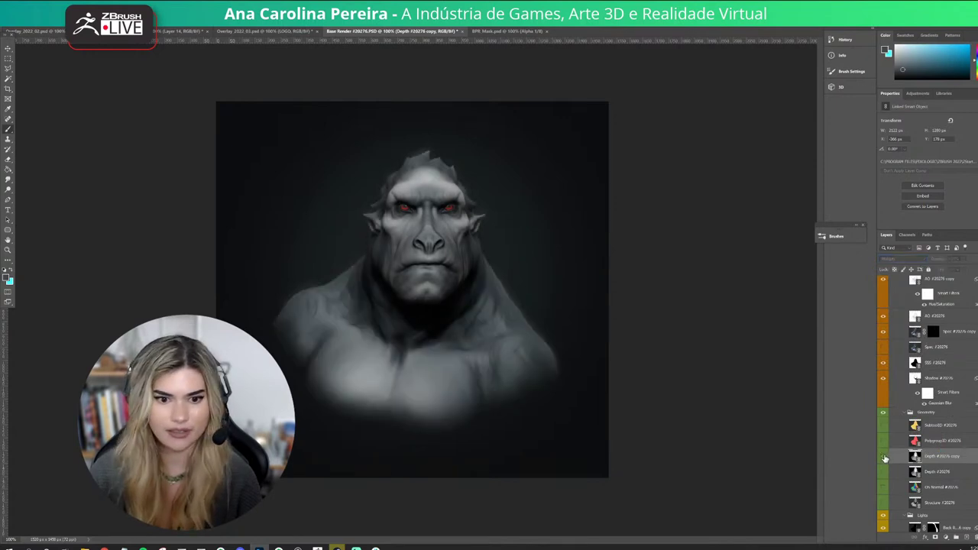
left_click(885, 457)
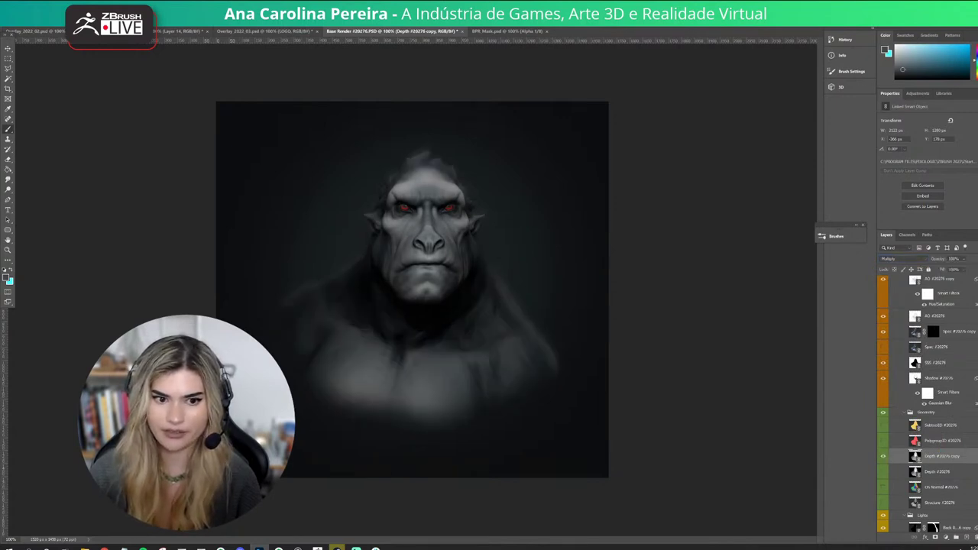
left_click(964, 259)
left_click(962, 268)
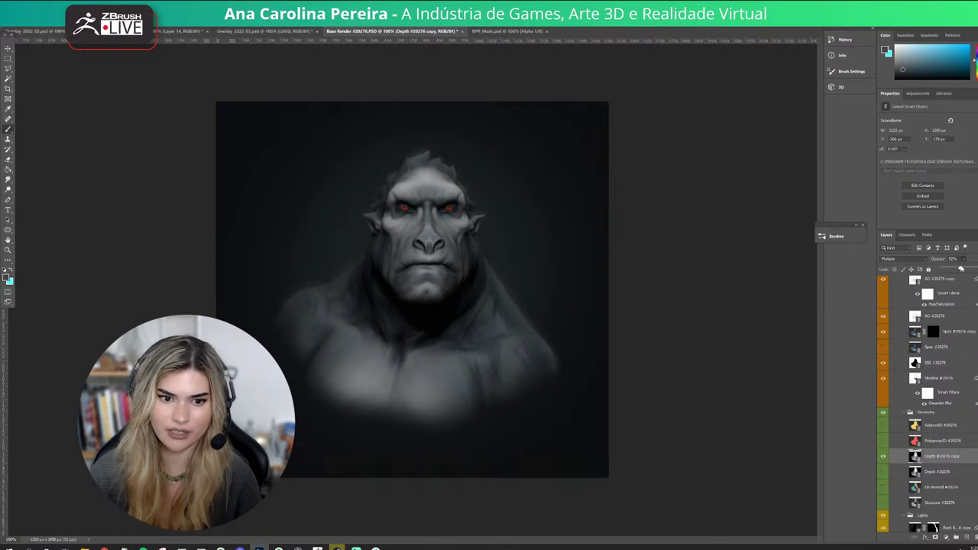
left_click_drag(971, 270, 964, 270)
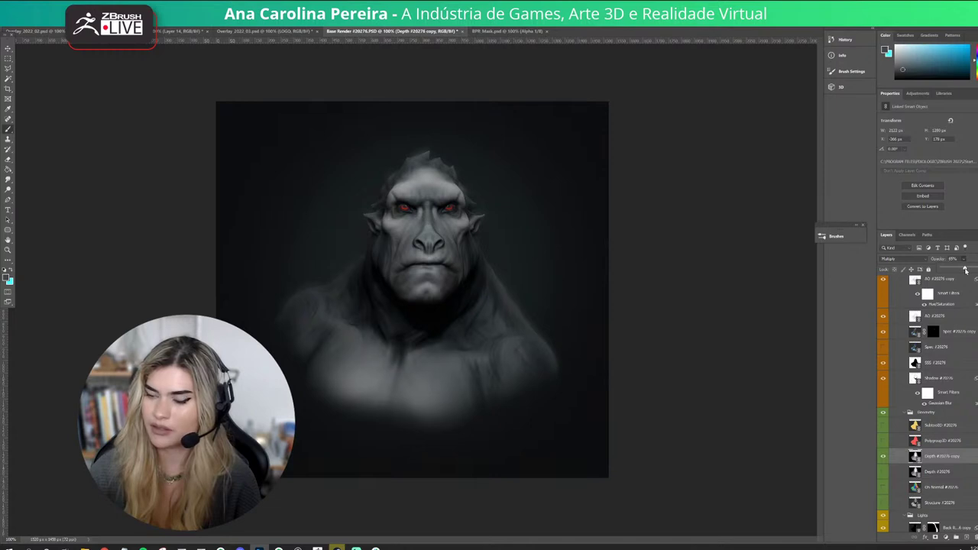
Hide the painted hair on Layer 3 and move the Depth copy into the Lights group, below Back Top Light.
scroll(946, 406, "up", 5)
left_click(883, 303)
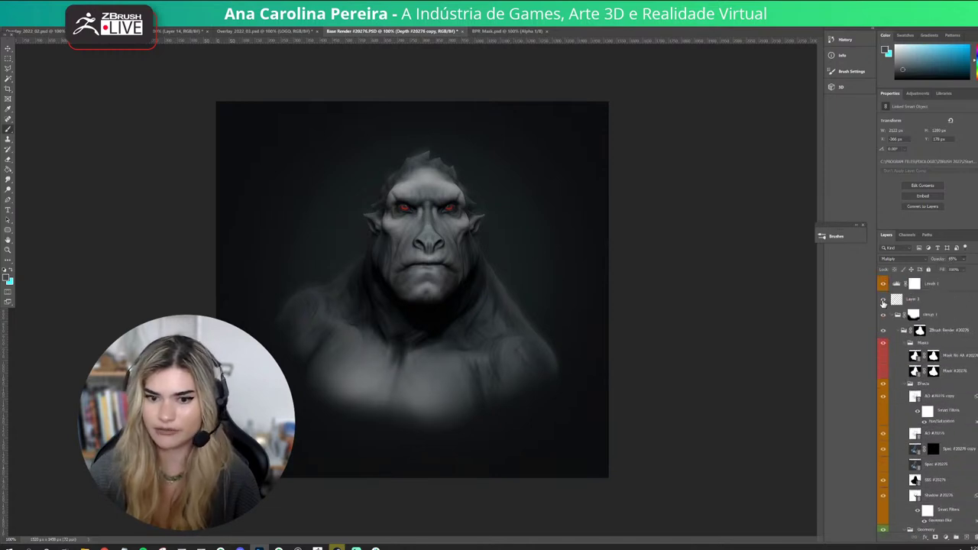
scroll(934, 369, "down", 5)
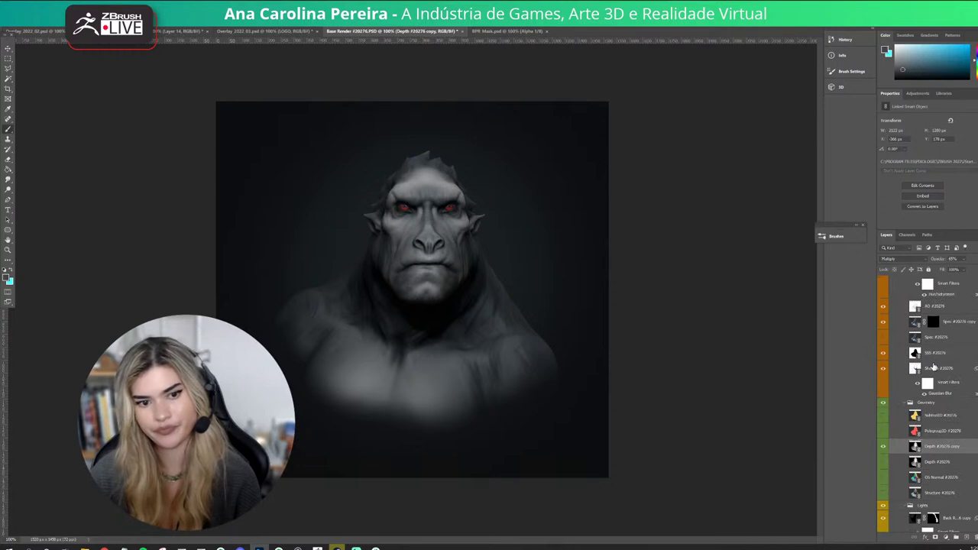
scroll(934, 369, "down", 3)
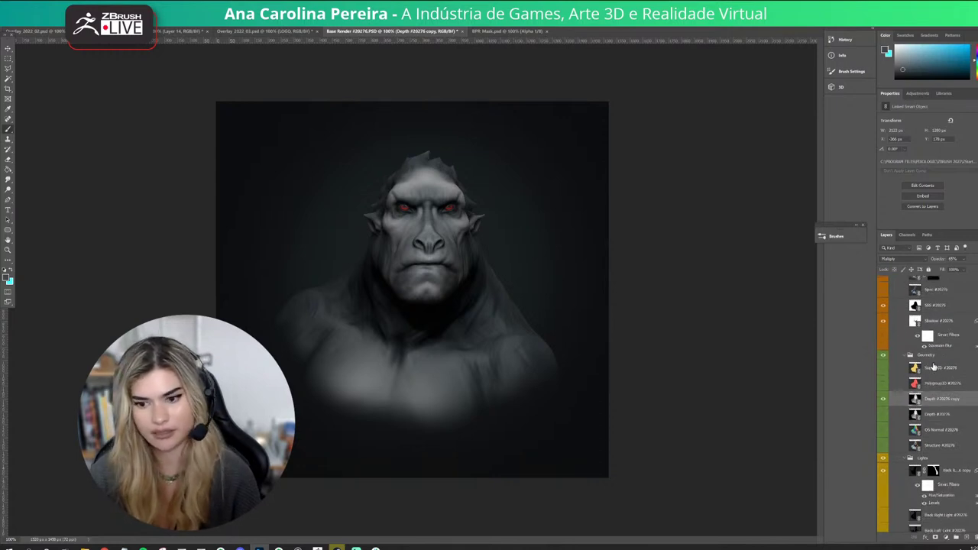
scroll(937, 404, "down", 3)
left_click_drag(938, 353, 954, 510)
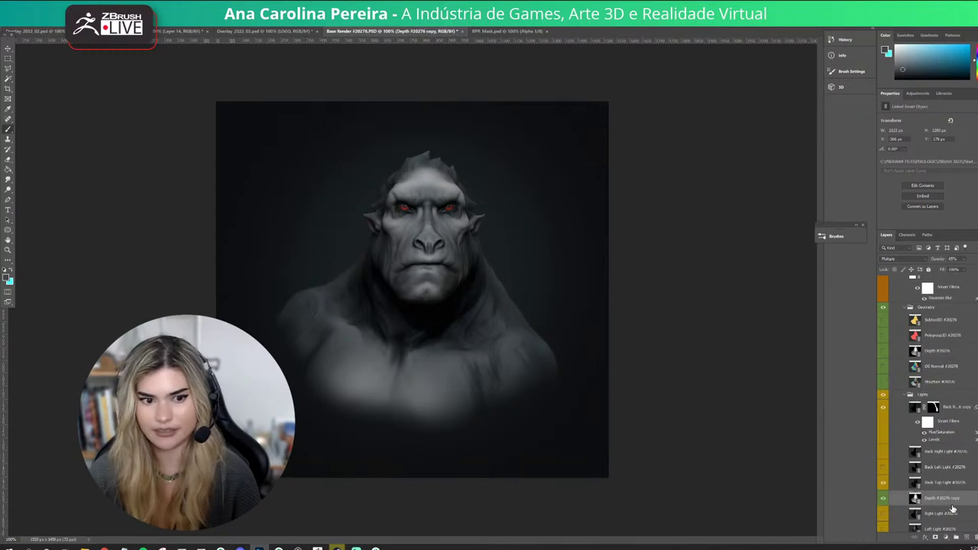
Try placing the Depth copy layer below the Front Light layer, then undo the move.
scroll(932, 483, "down", 3)
left_click_drag(934, 455, 937, 501)
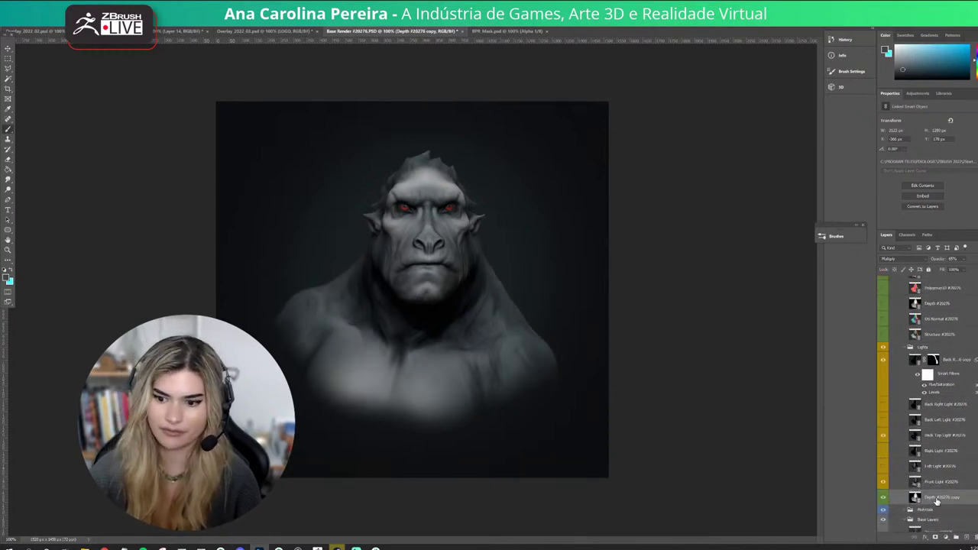
key("ctrl+z")
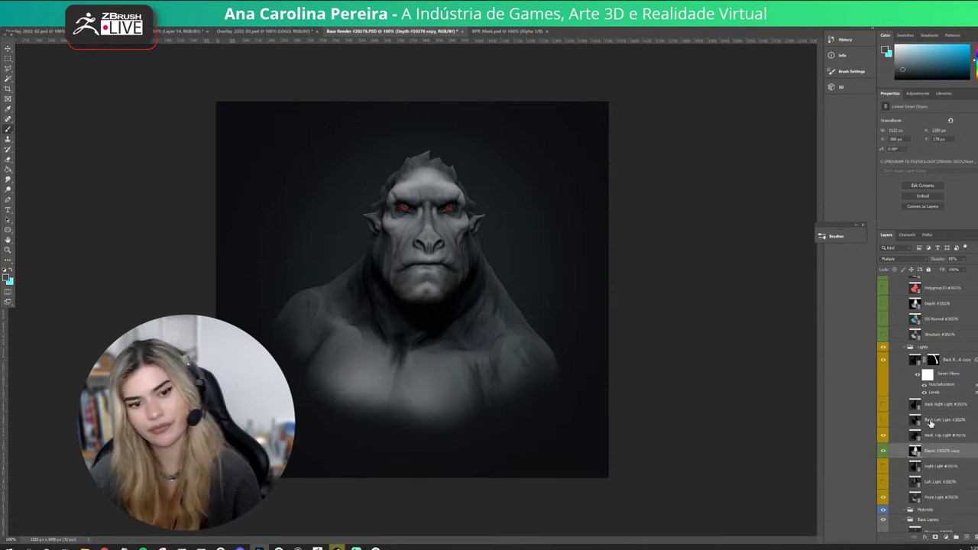
Try different blend modes such as Divide on the Structure pass, then return it to Normal and hide it.
scroll(933, 424, "up", 6)
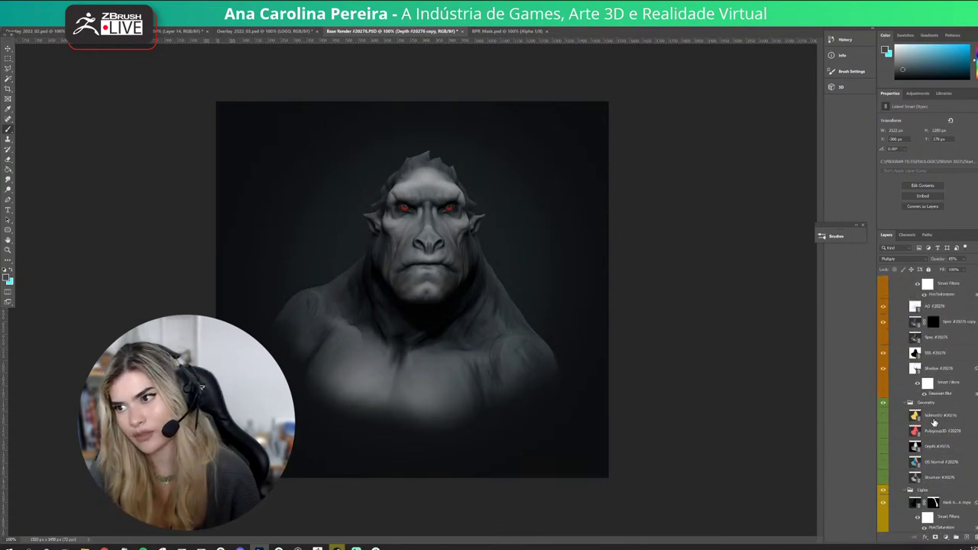
scroll(935, 422, "up", 3)
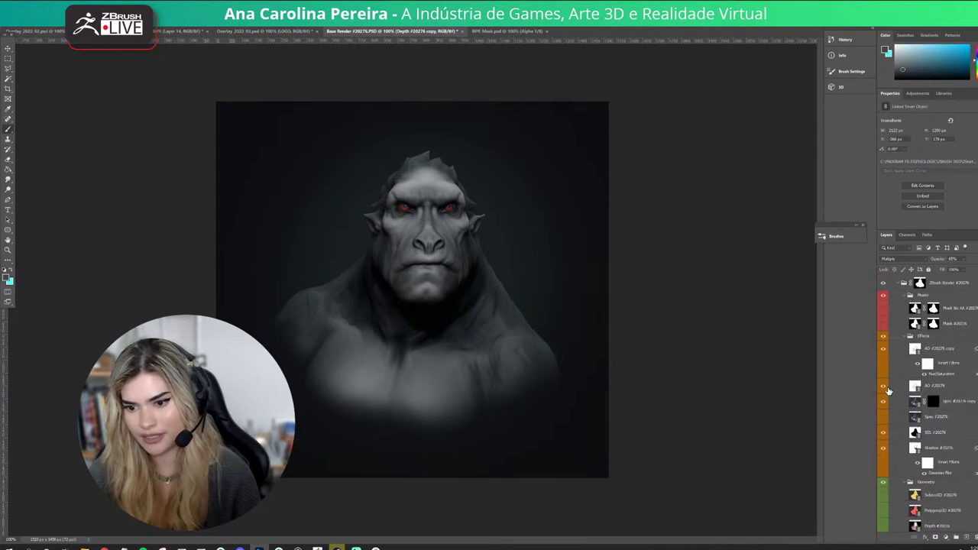
scroll(891, 455, "down", 3)
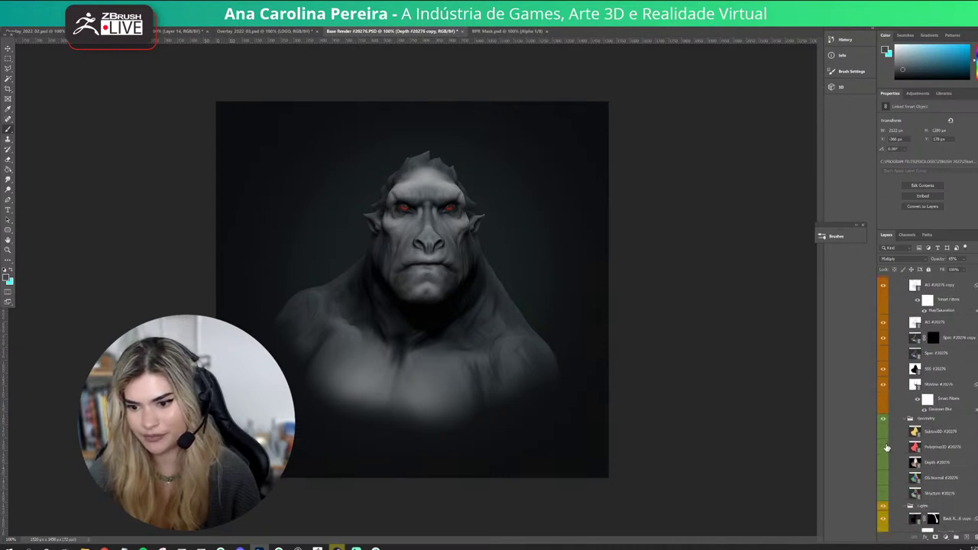
scroll(886, 447, "down", 1)
left_click(883, 487)
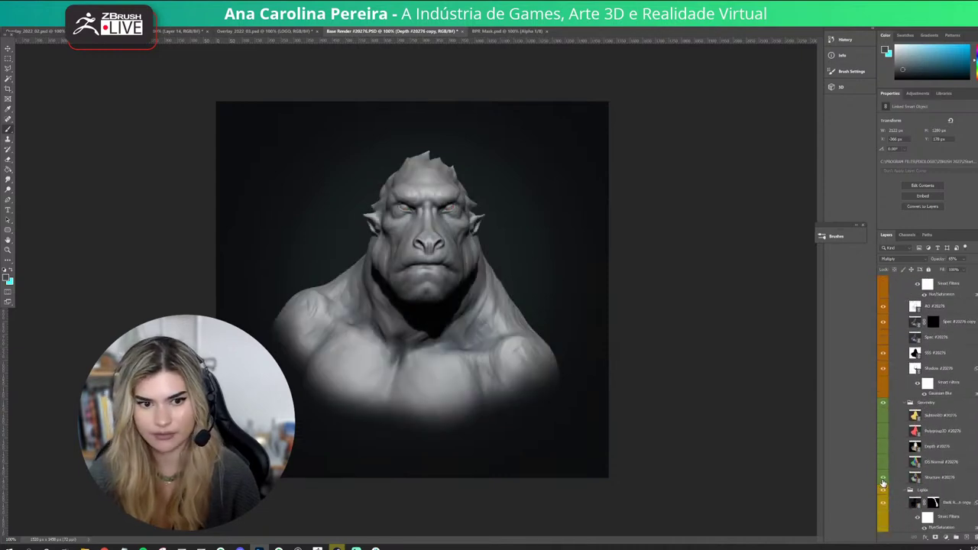
left_click(950, 479)
left_click(911, 260)
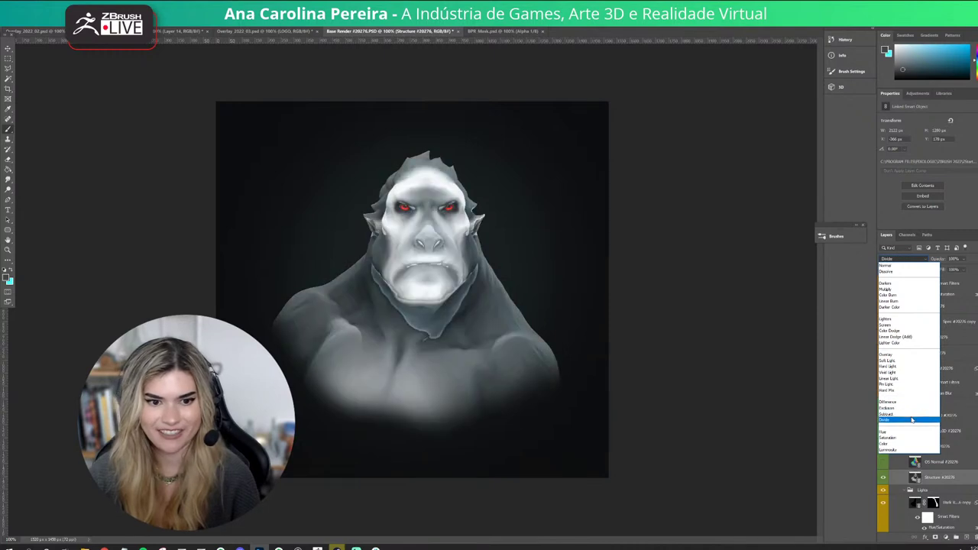
left_click(946, 480)
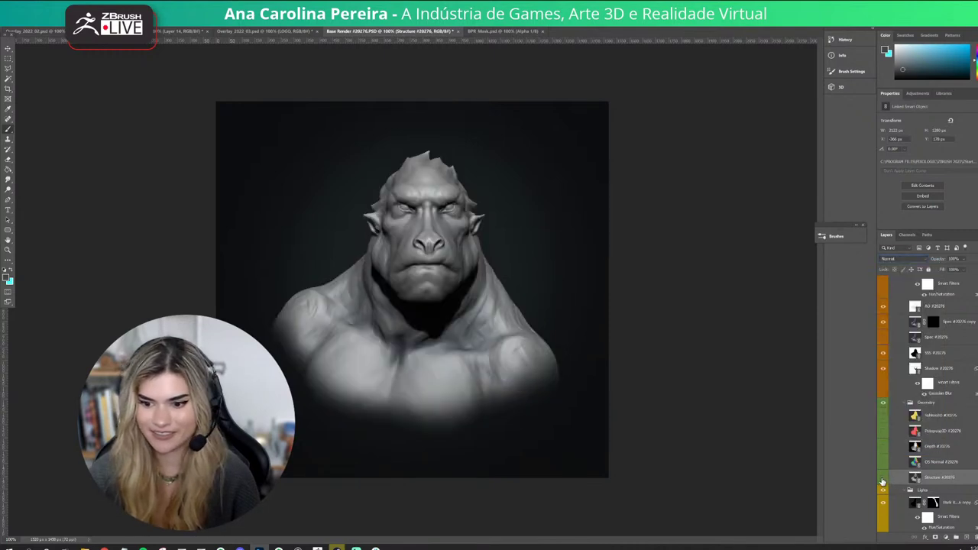
left_click(884, 478)
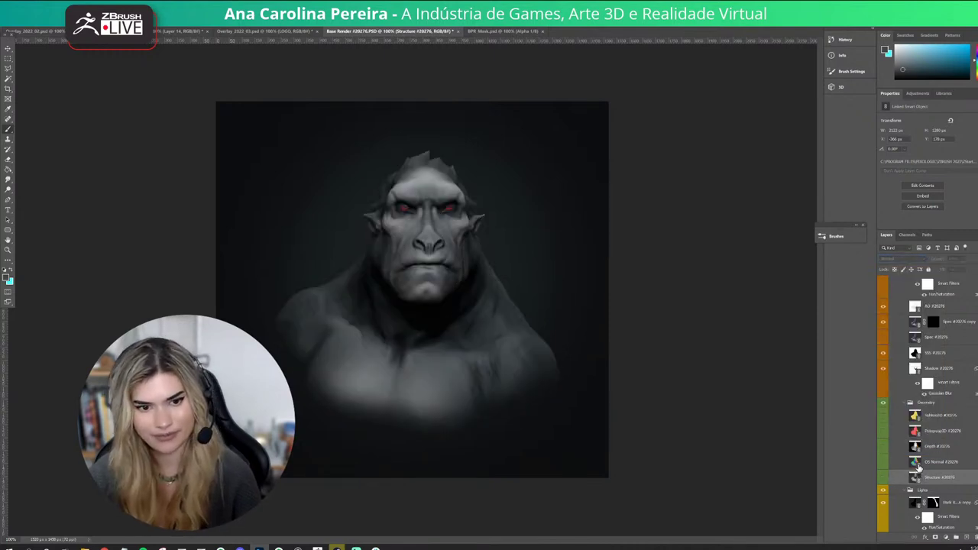
scroll(931, 428, "up", 5)
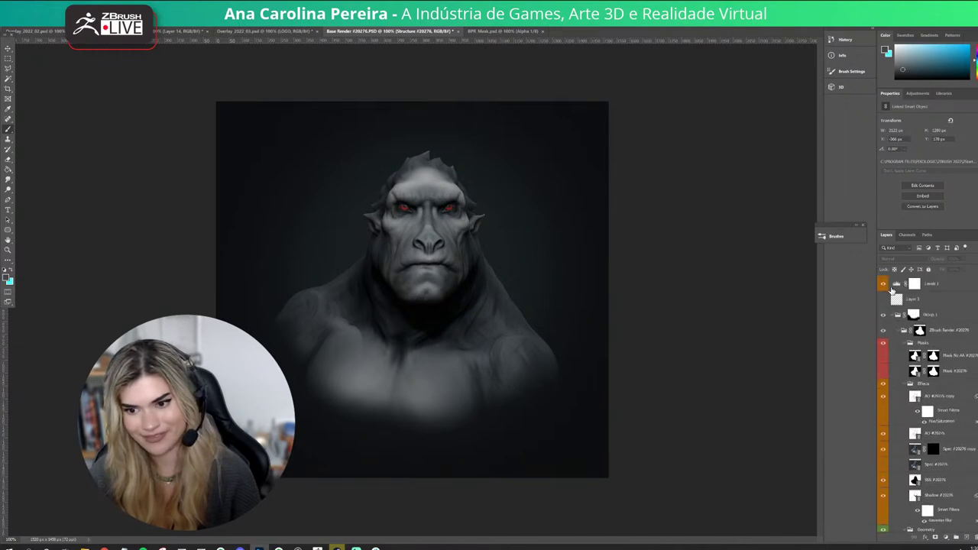
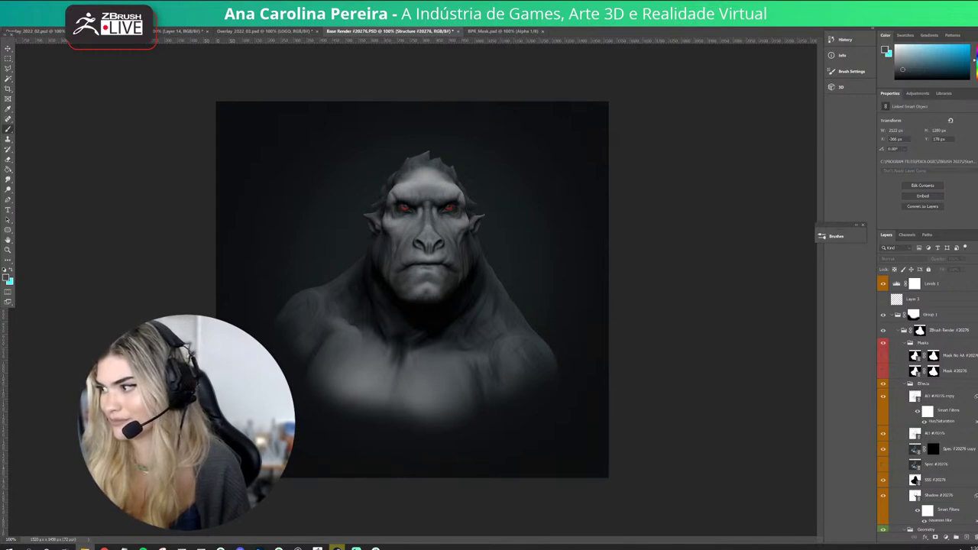
Place the AC Logo 02 White Color image in the document and move its layer between Levels 1 and Layer 3.
key("ctrl+t")
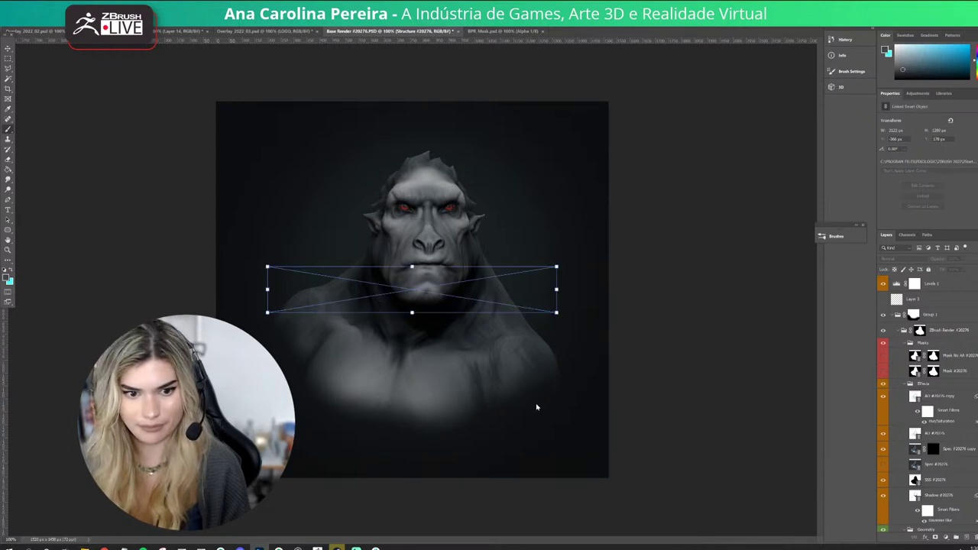
scroll(960, 470, "down", 5)
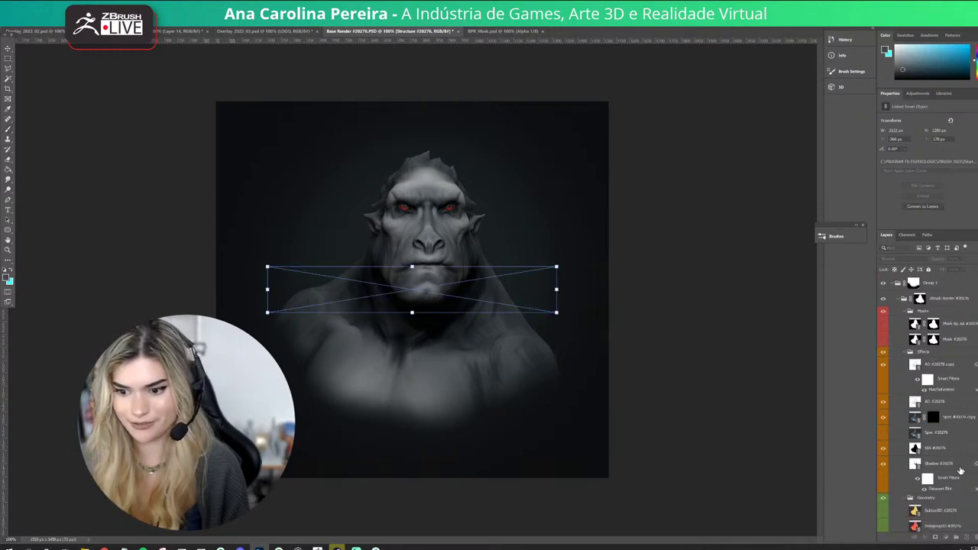
scroll(956, 436, "down", 5)
scroll(946, 402, "up", 6)
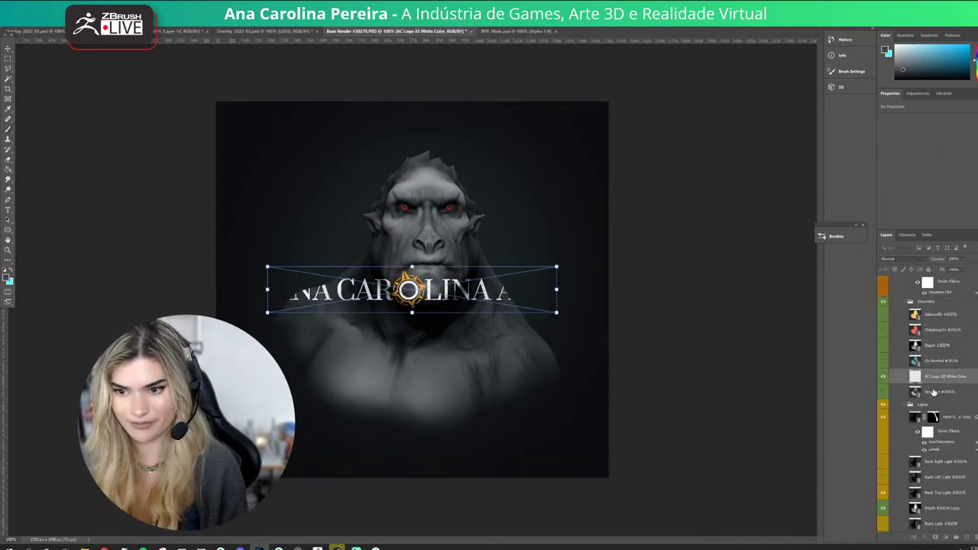
left_click_drag(934, 411, 946, 328)
scroll(940, 303, "up", 3)
scroll(946, 367, "up", 3)
left_click_drag(940, 389, 939, 300)
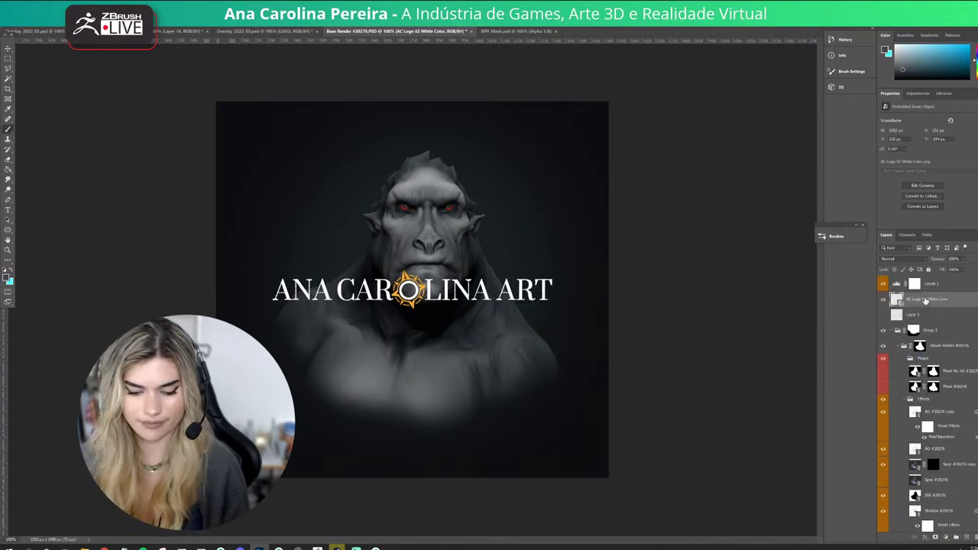
Scale the logo down to about 247 px wide just below the bust's right shoulder area and reduce its opacity to about 51%.
key("ctrl+t")
left_click_drag(554, 307, 551, 424, "alt")
key("Return")
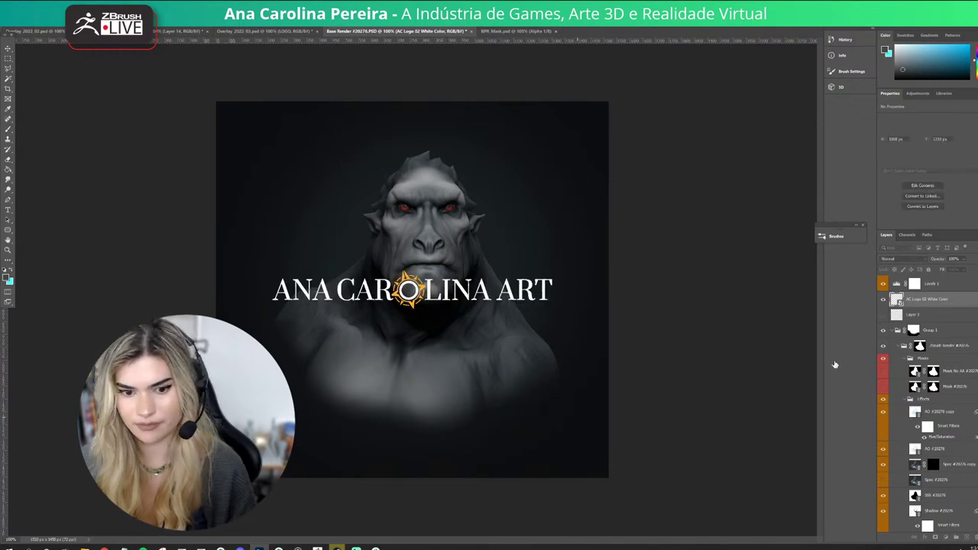
left_click(963, 260)
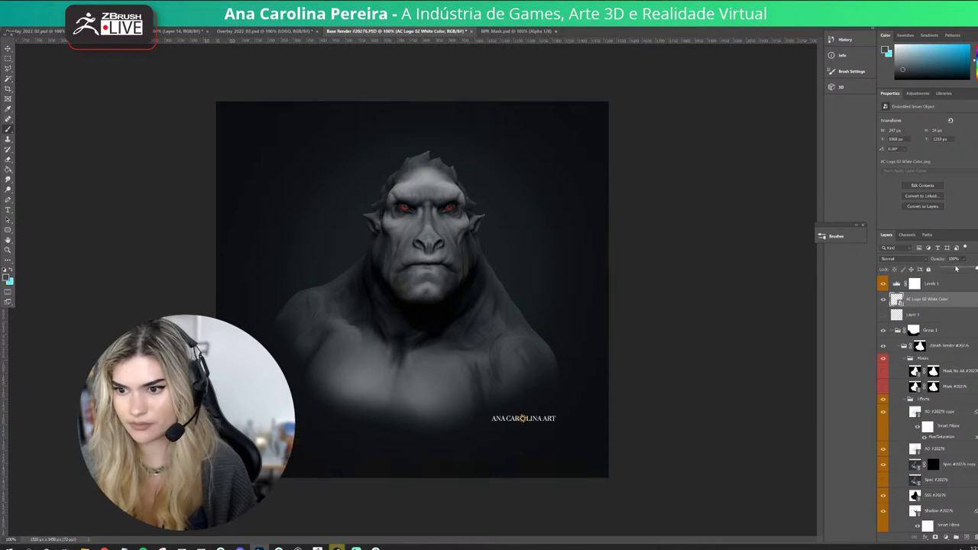
left_click_drag(959, 269, 953, 271)
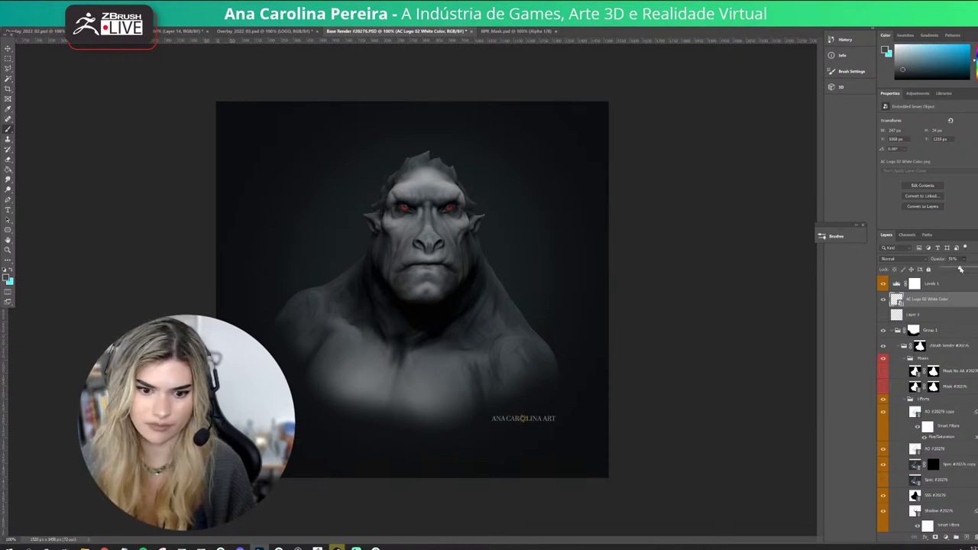
left_click(9, 49)
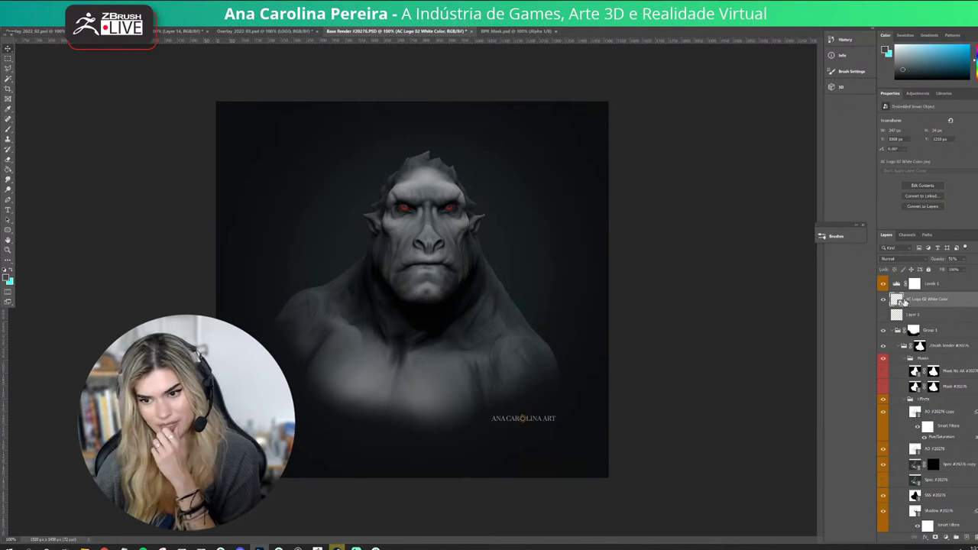
Show the painted hair on Layer 3 and set its blend mode to Lighten.
left_click(884, 316)
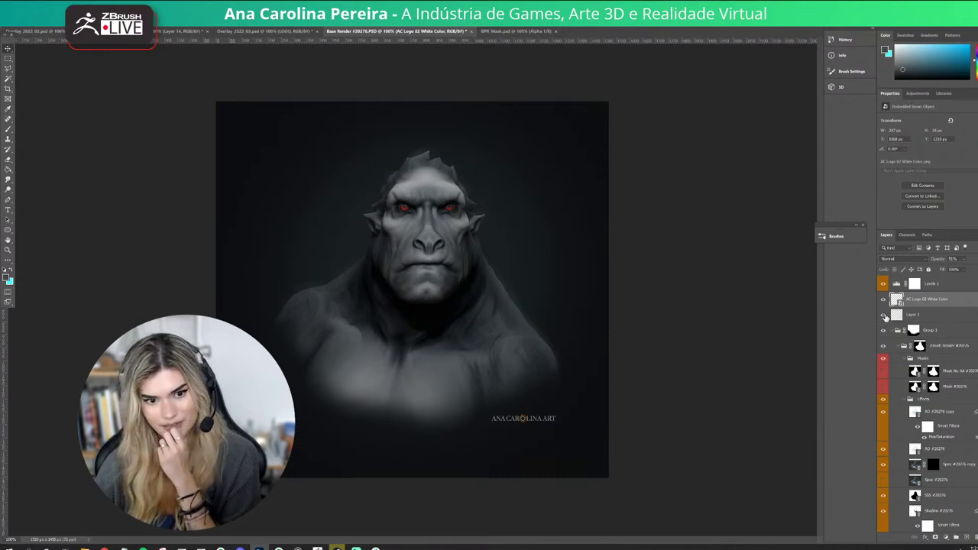
left_click(937, 316)
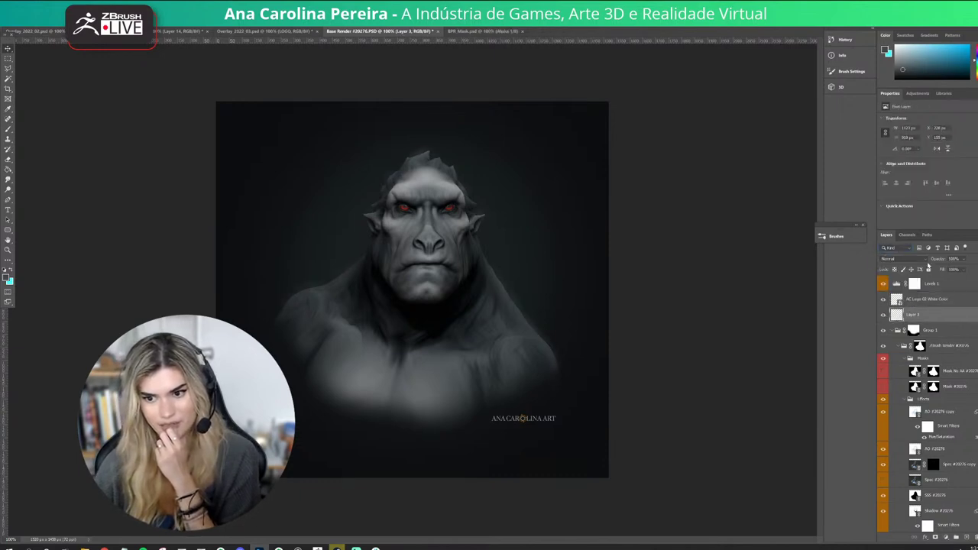
left_click(922, 259)
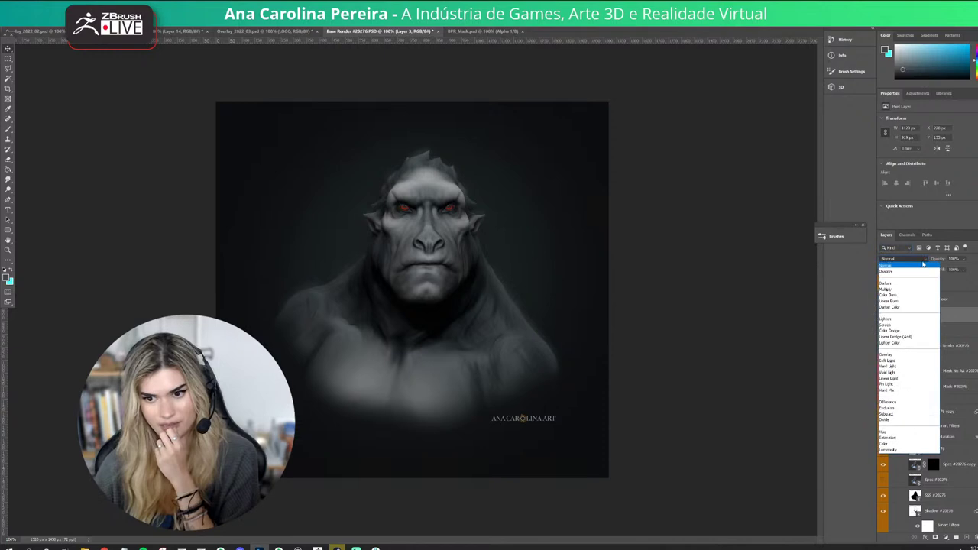
left_click(907, 323)
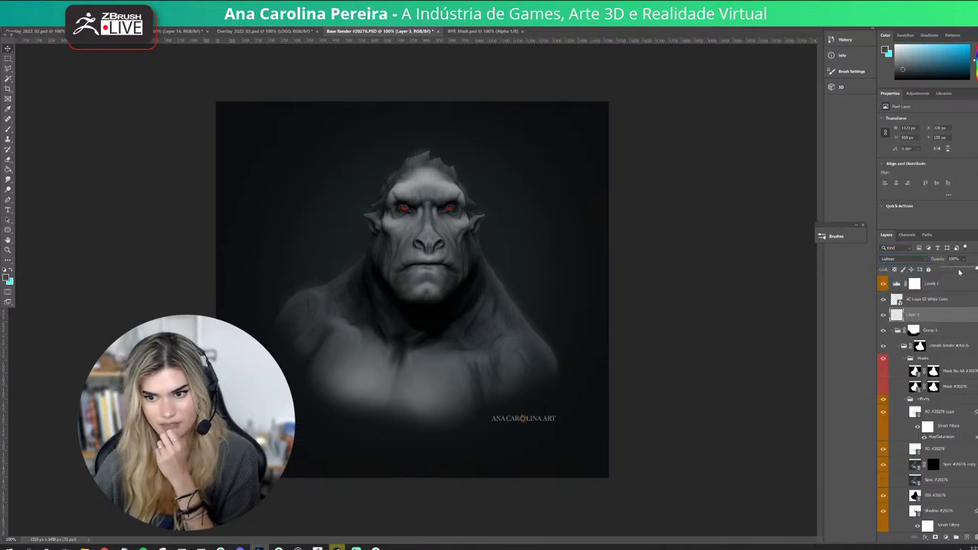
Add a layer mask to Layer 3 and paint black on it with the Brush to soften the hair around the shoulders.
left_click(936, 538)
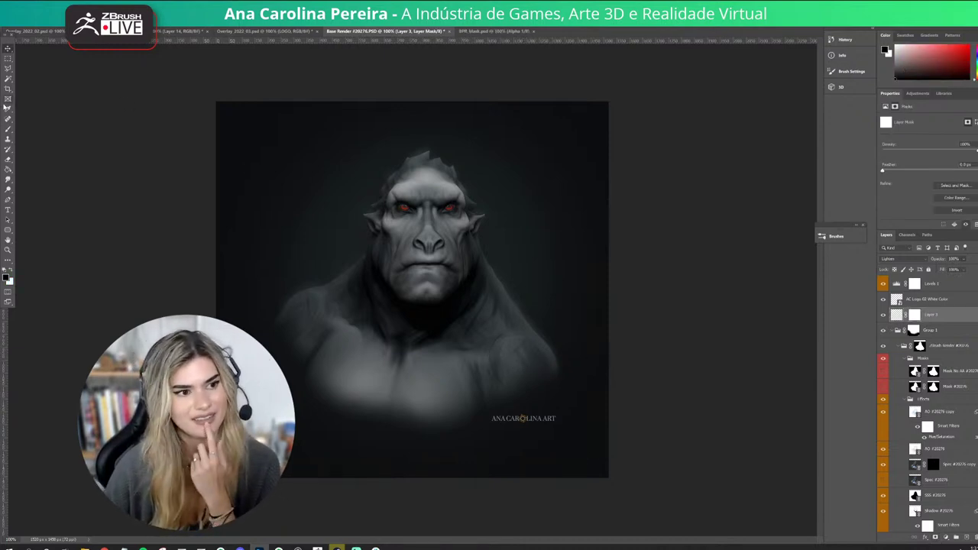
left_click(8, 132)
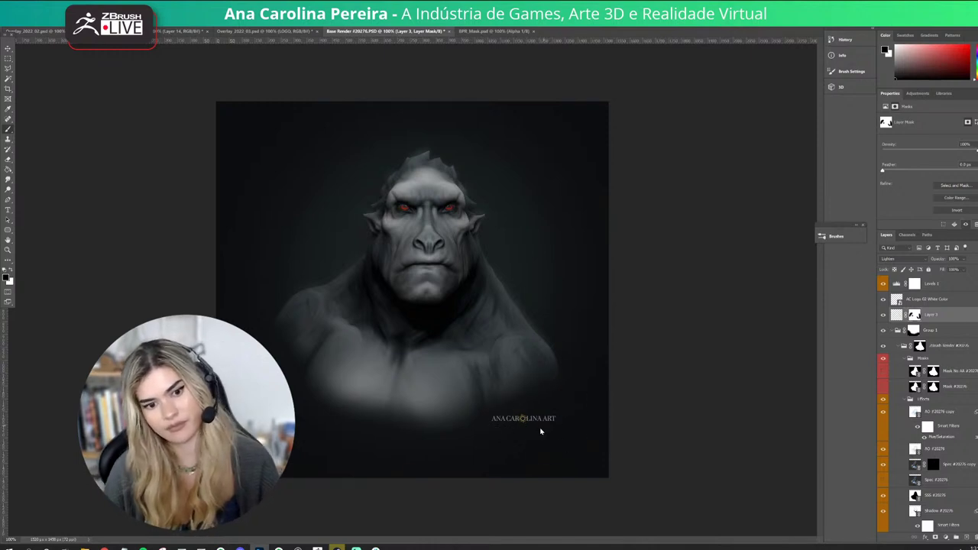
mouse_move(274, 338)
left_mouse_down()
mouse_move(395, 448)
mouse_move(610, 380)
left_mouse_up()
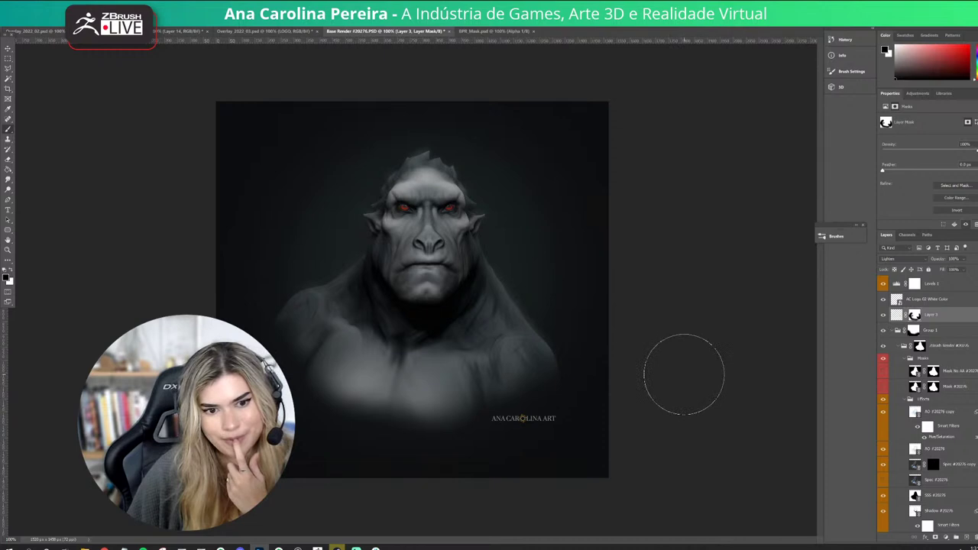
Show the Albedo pass in Base Layers, set its blend mode to Overlay and lower its opacity to about 65%.
scroll(948, 428, "down", 6)
scroll(948, 428, "down", 2)
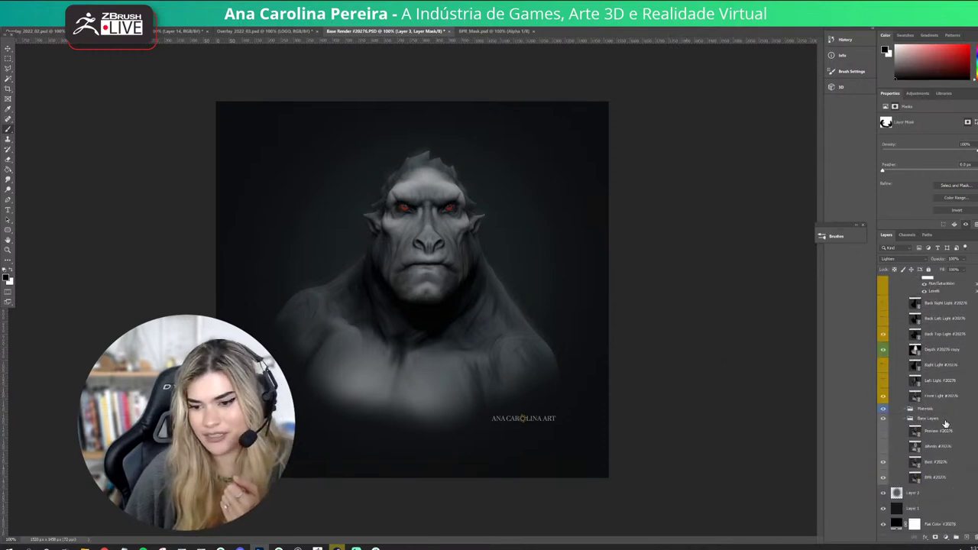
left_click(884, 447)
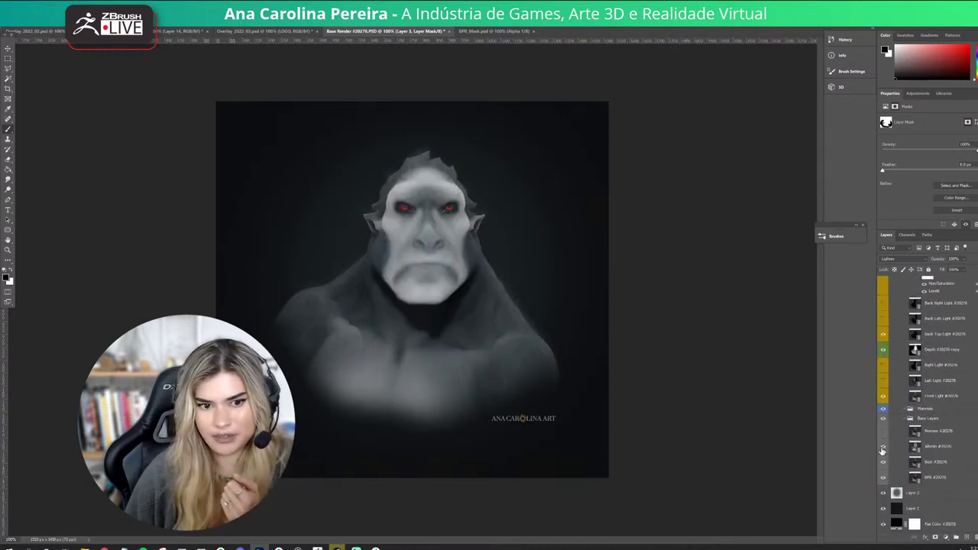
left_click(921, 448)
left_click(914, 259)
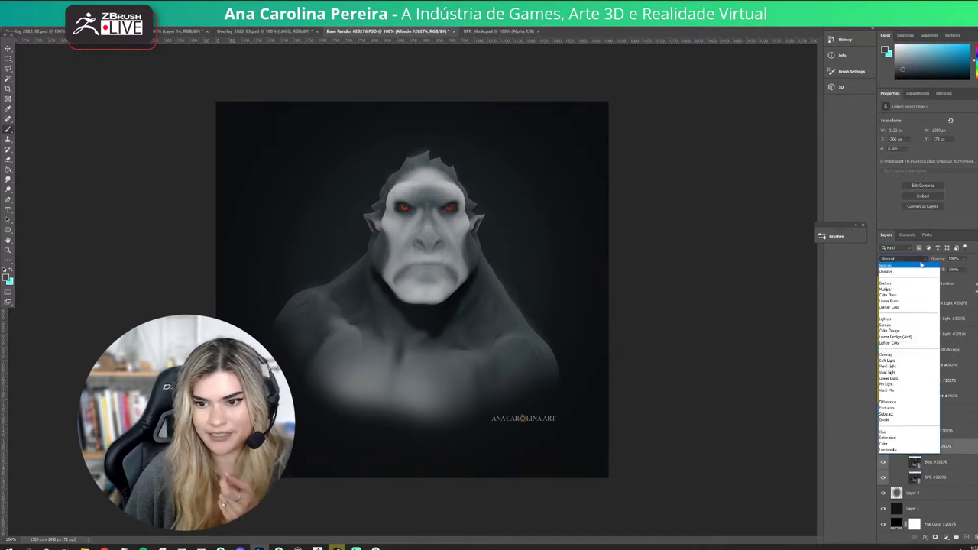
left_click(904, 355)
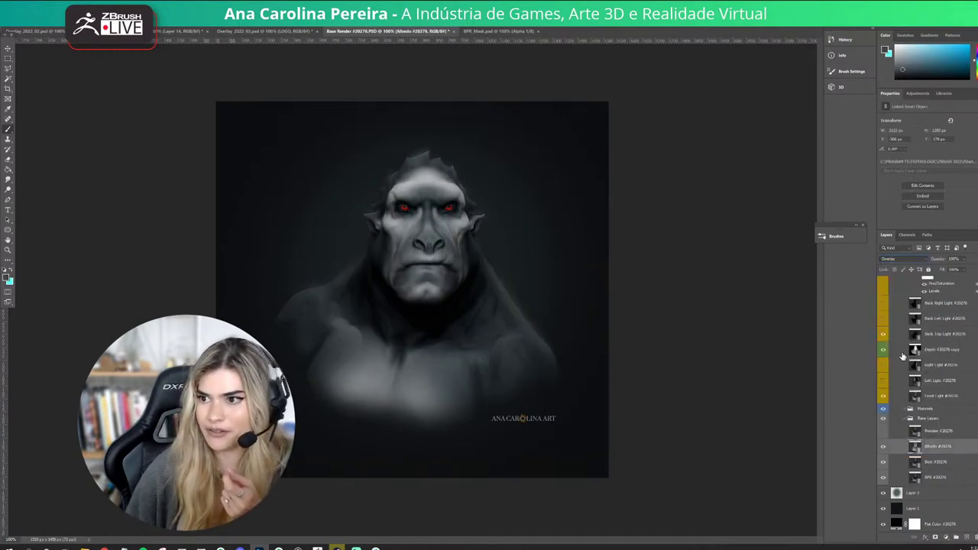
left_click(964, 259)
left_click(961, 268)
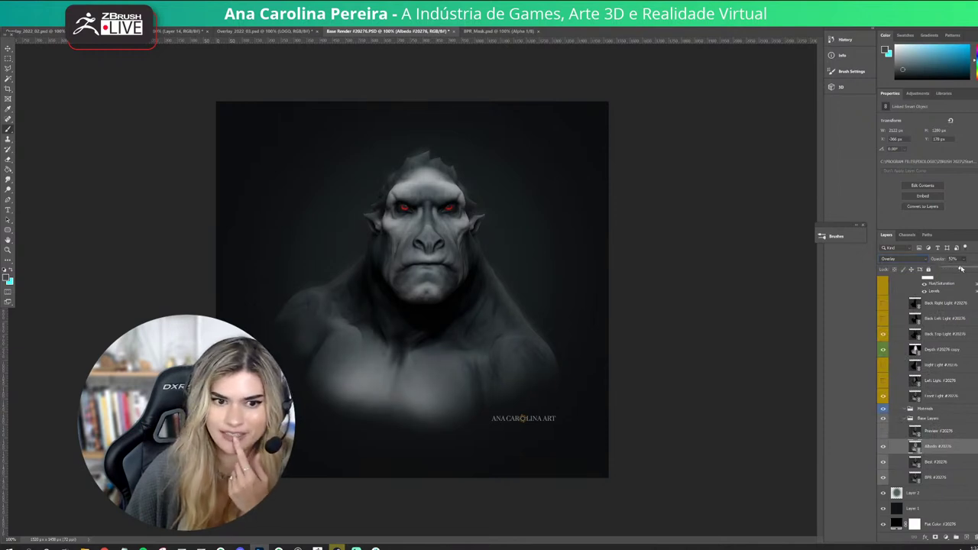
Compare the bust with and without the Albedo pass.
left_click(884, 449)
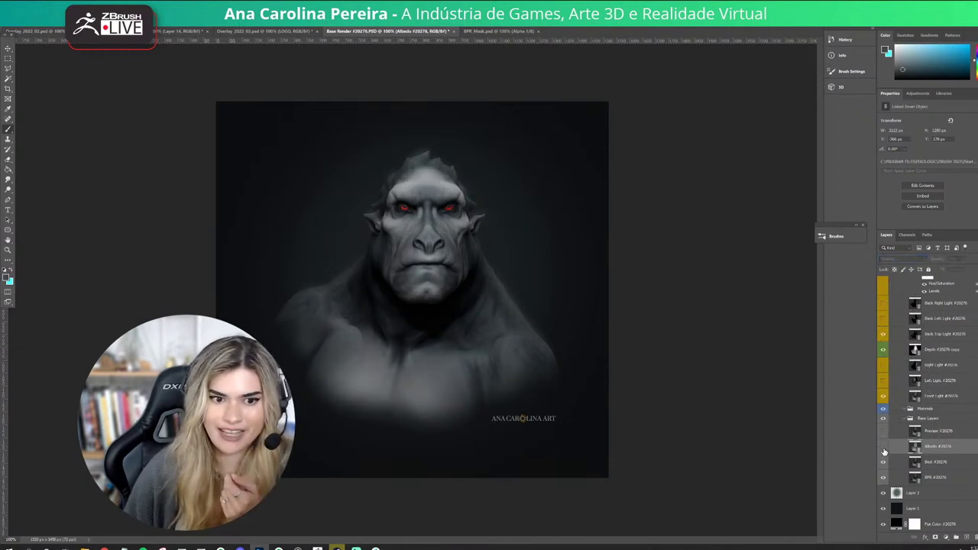
left_click(884, 449)
left_click(885, 449)
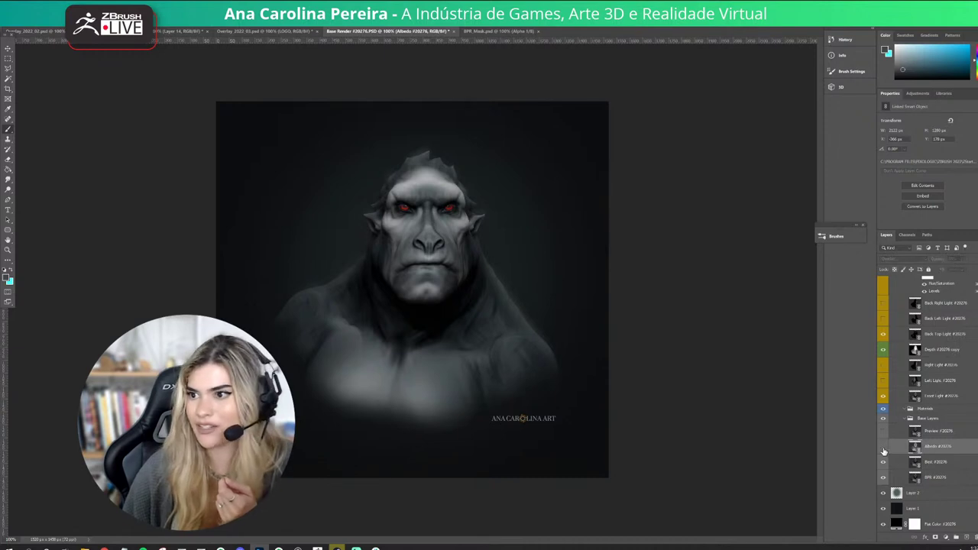
left_click(885, 449)
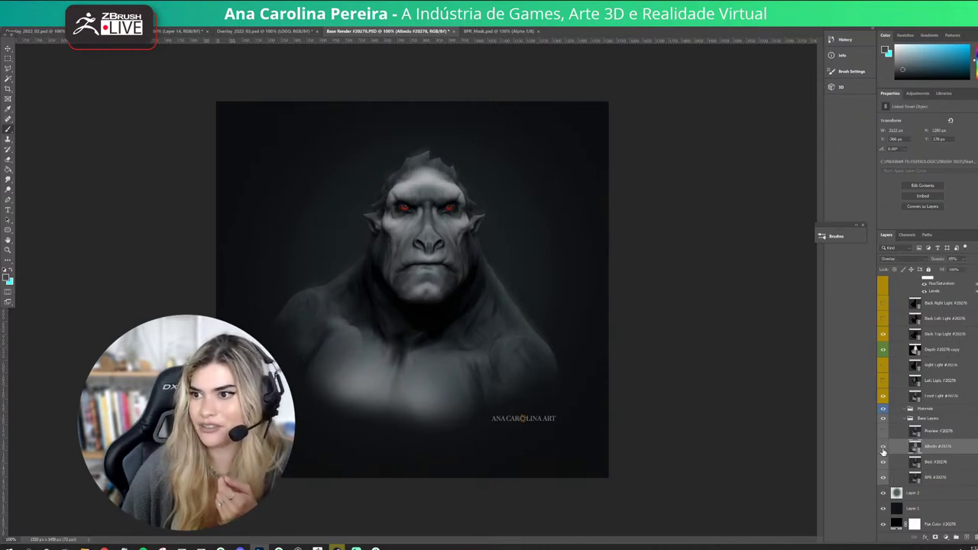
left_click(885, 450)
left_click(885, 449)
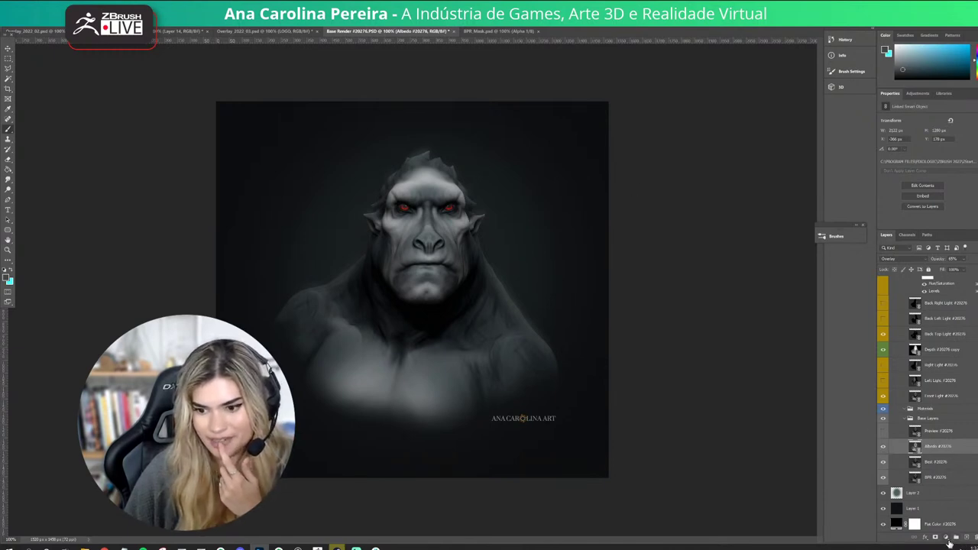
Add a layer mask to the Albedo pass, paint out its effect on the face, and compare the result.
left_click(936, 538)
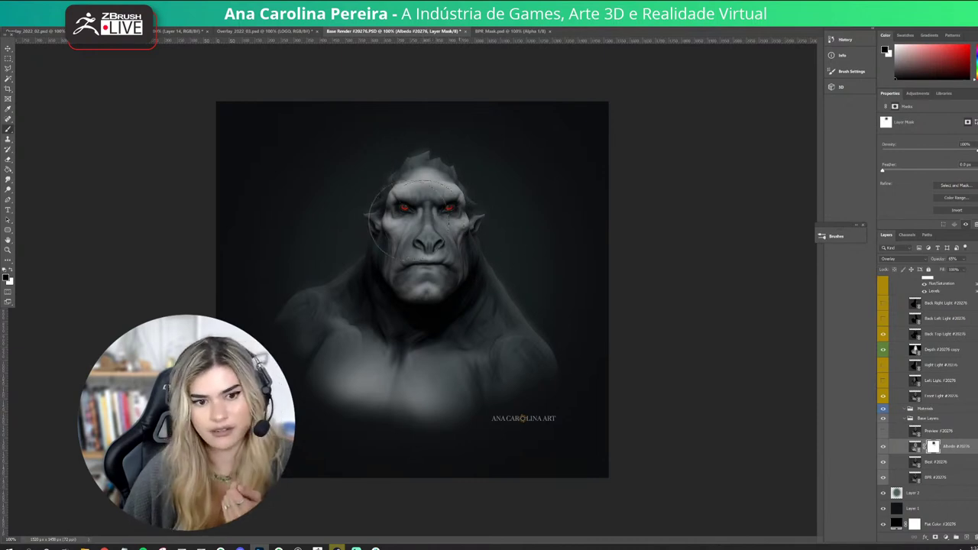
left_click(884, 447)
left_click(884, 447)
Adjust the Shadow pass in the Effects group to 34% opacity.
scroll(887, 447, "up", 3)
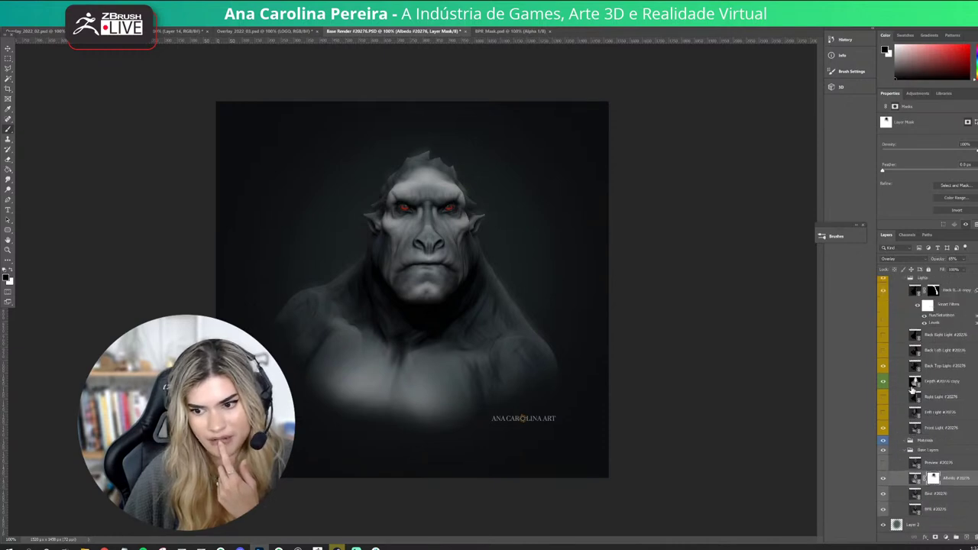
scroll(938, 426, "up", 2)
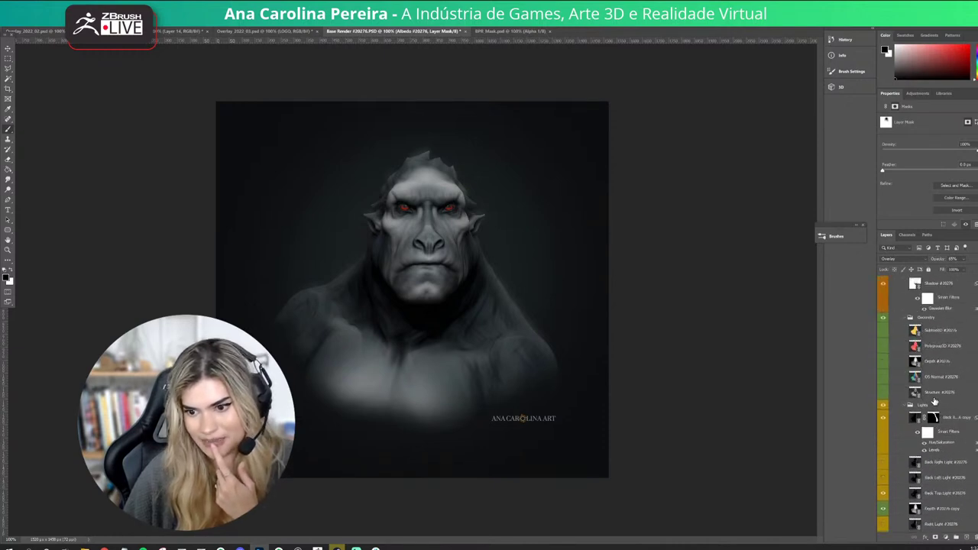
scroll(945, 440, "up", 2)
left_click(942, 334)
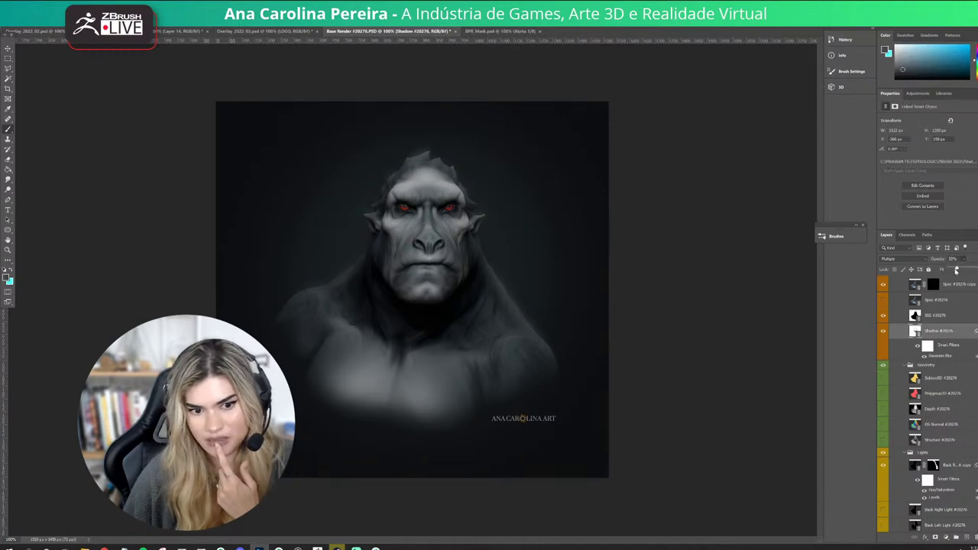
left_click_drag(956, 270, 952, 272)
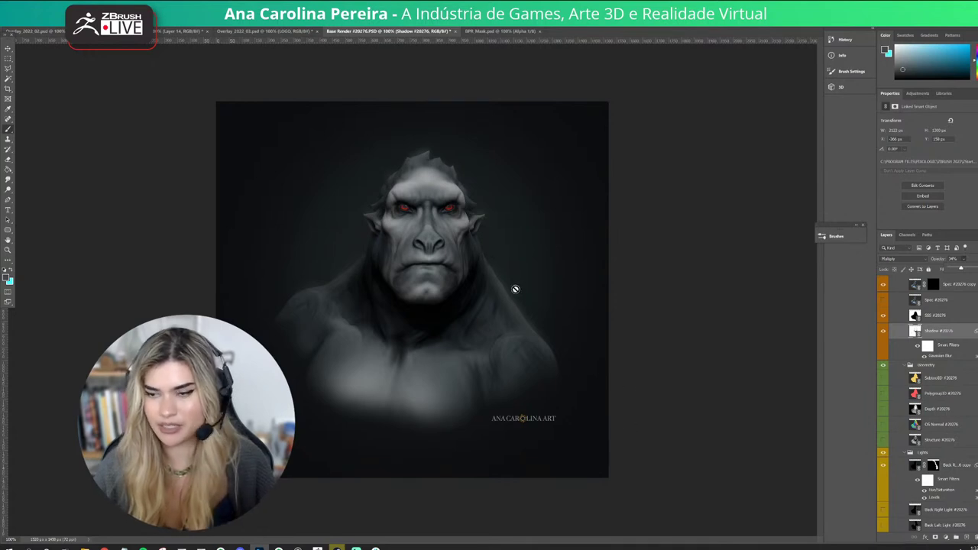
Select the layer mask of Layer 3 for further painting.
scroll(907, 347, "up", 5)
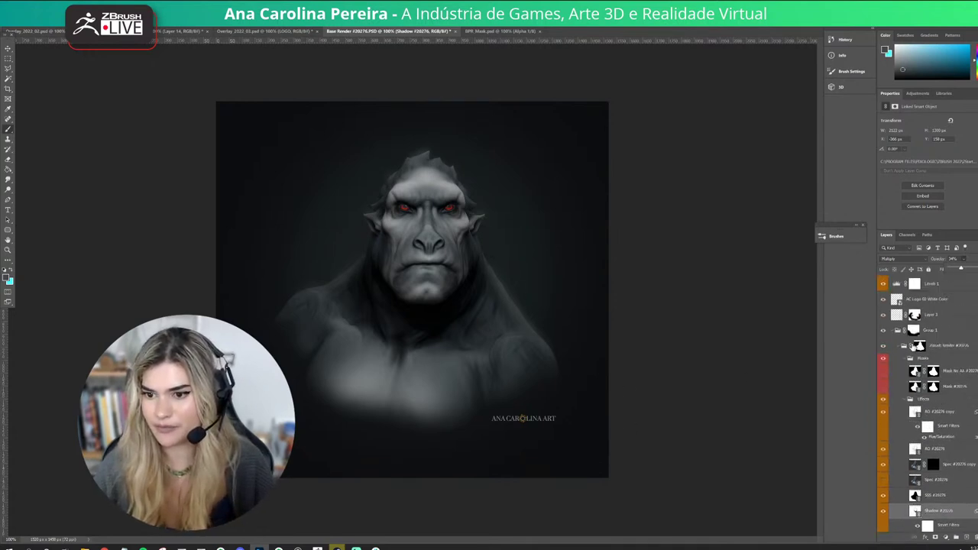
left_click(920, 317)
left_click(916, 317)
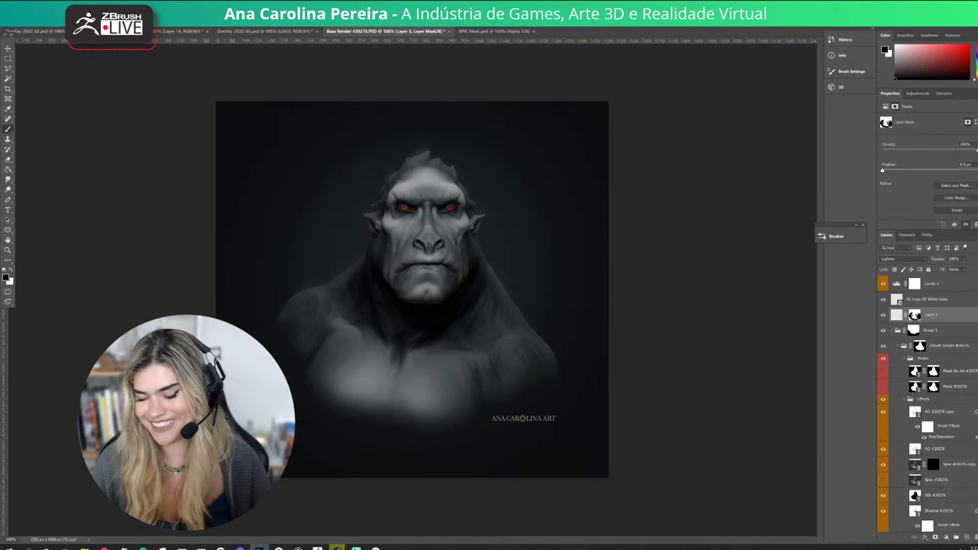
Add a new empty layer with default settings above the Levels 1 adjustment layer.
scroll(912, 402, "down", 5)
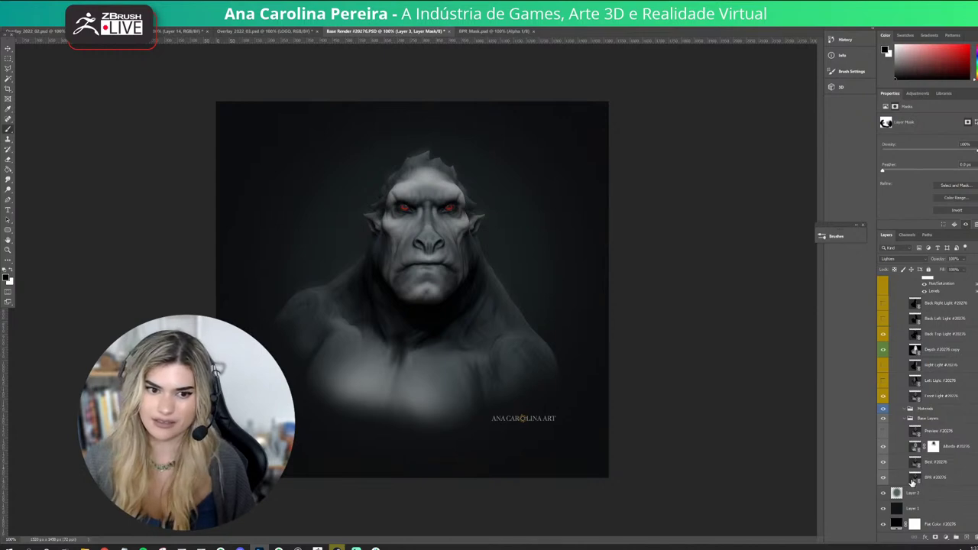
scroll(913, 436, "up", 10)
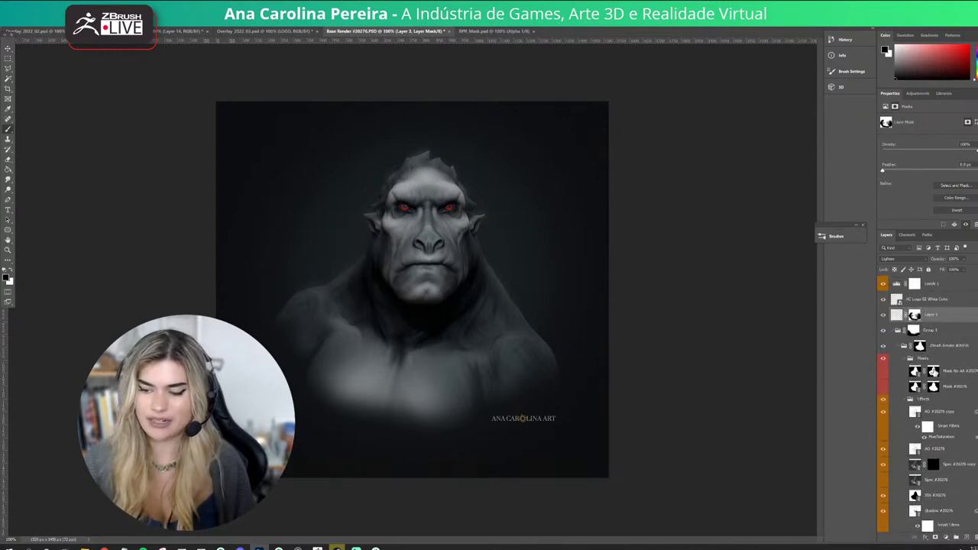
left_click(934, 286)
key("ctrl+shift+n")
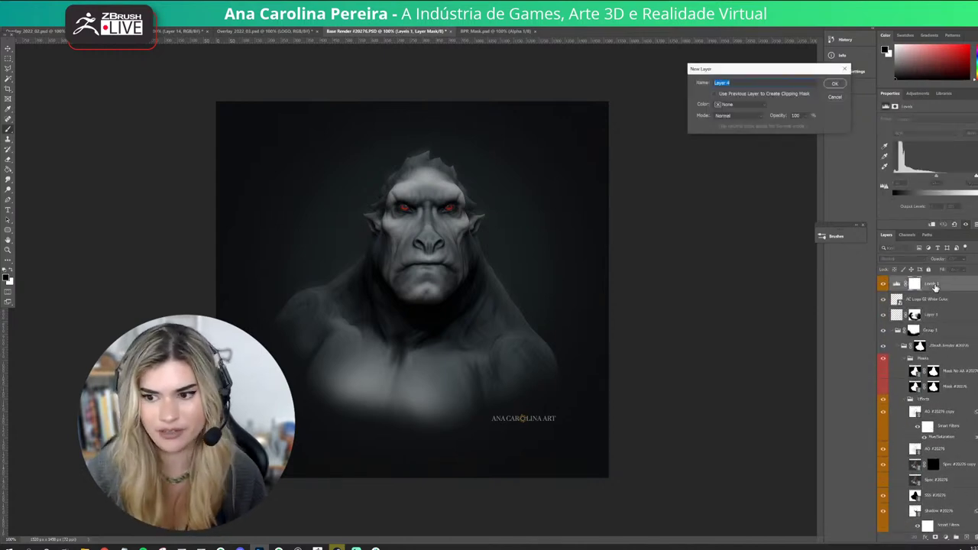
key("Return")
Paint small black dots over the pupils of both red eyes with a much smaller brush.
key("ctrl+plus")
key("ctrl+plus")
key("ctrl+plus")
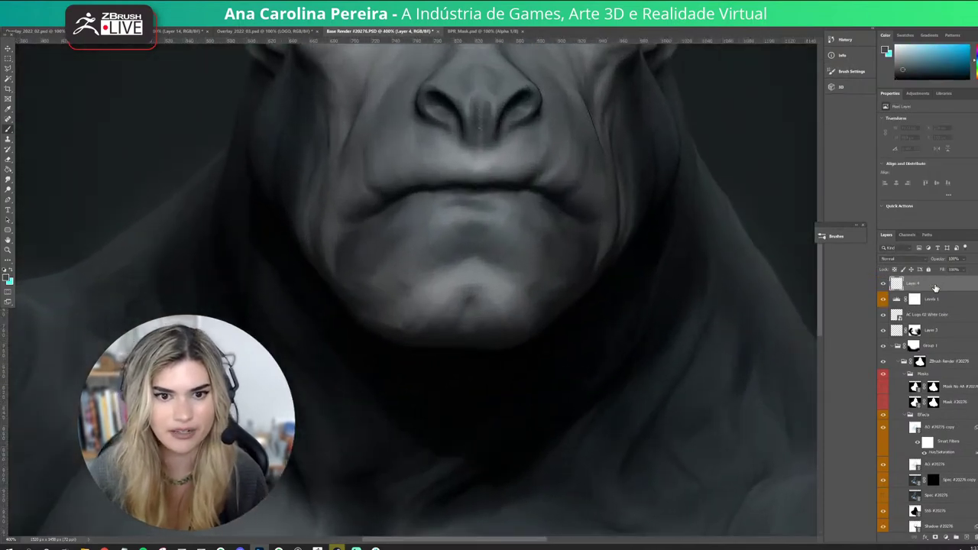
left_click_drag(716, 106, 727, 391)
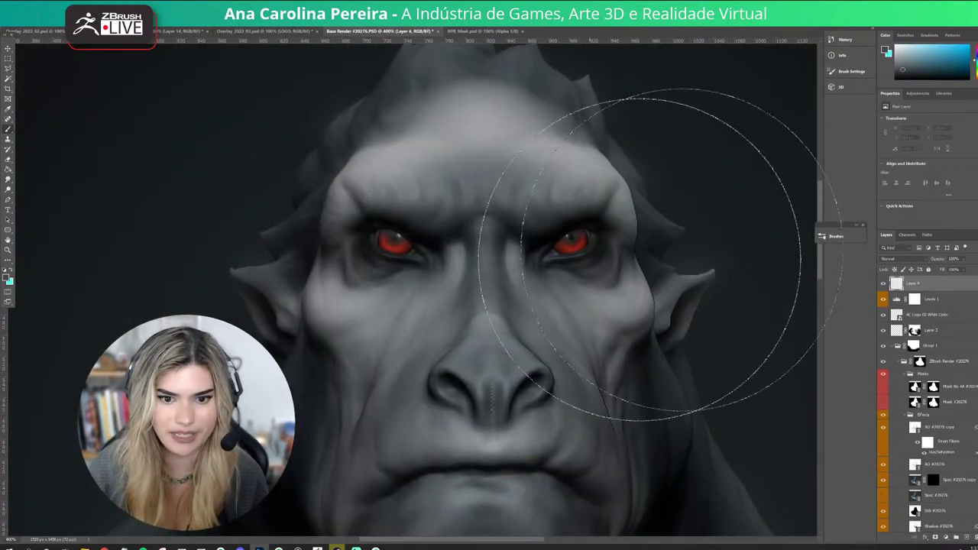
left_click_drag(908, 90, 874, 97)
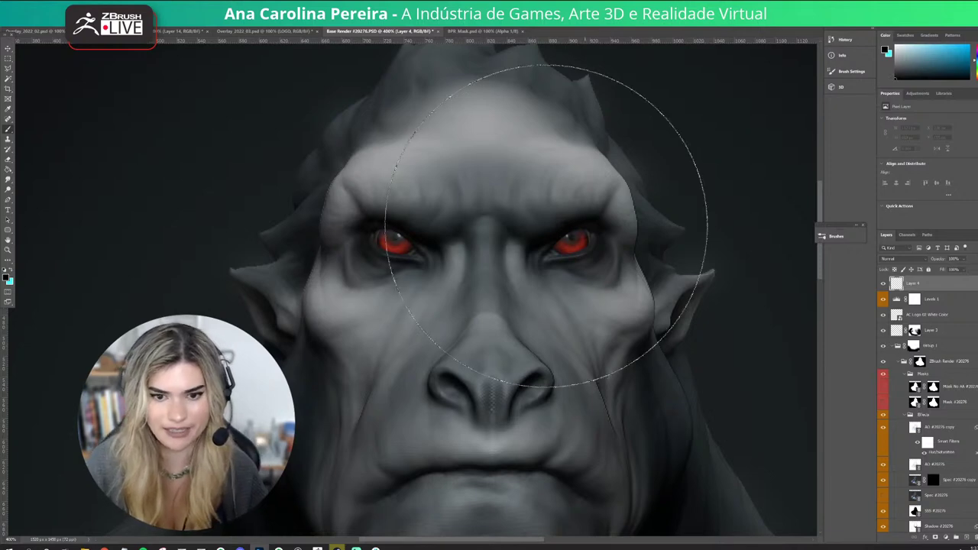
key("bracketleft")
key("bracketleft")
key("bracketleft")
key("bracketleft")
key("bracketleft")
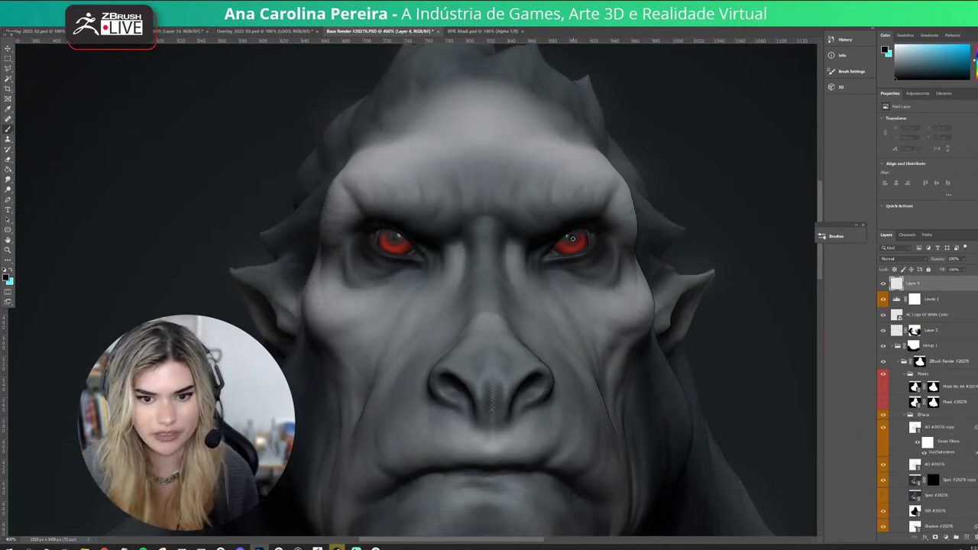
left_click(573, 240)
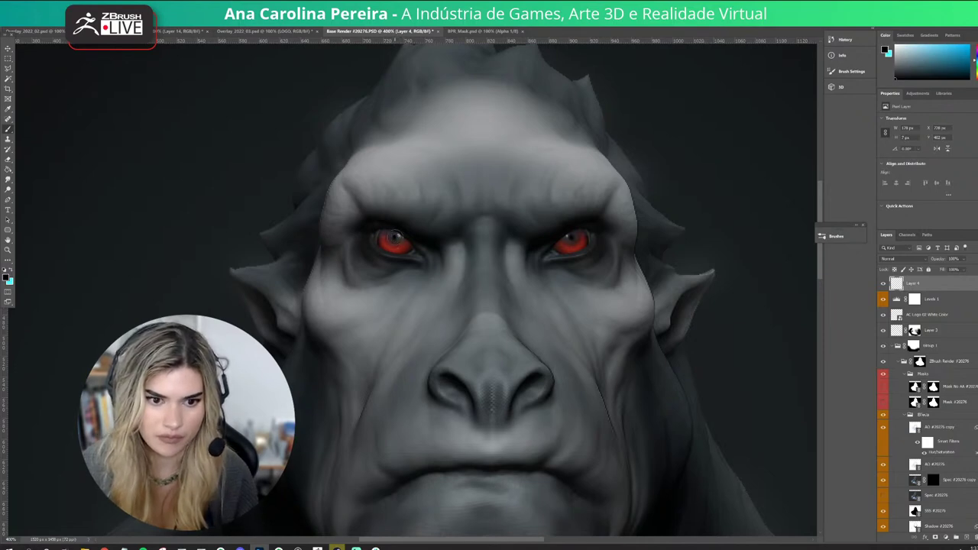
left_click(395, 237)
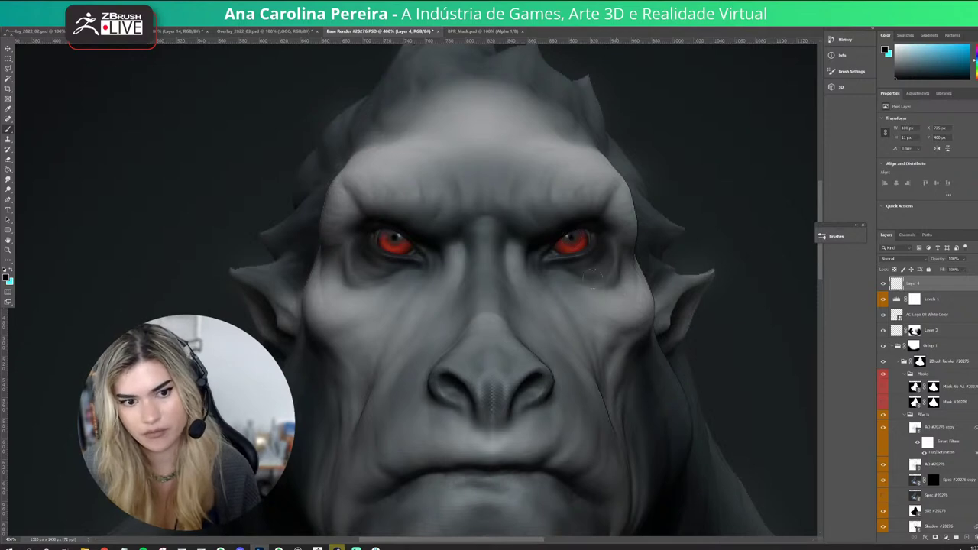
Add another empty layer above the Preview pass in the Base Layers group.
left_click(896, 46)
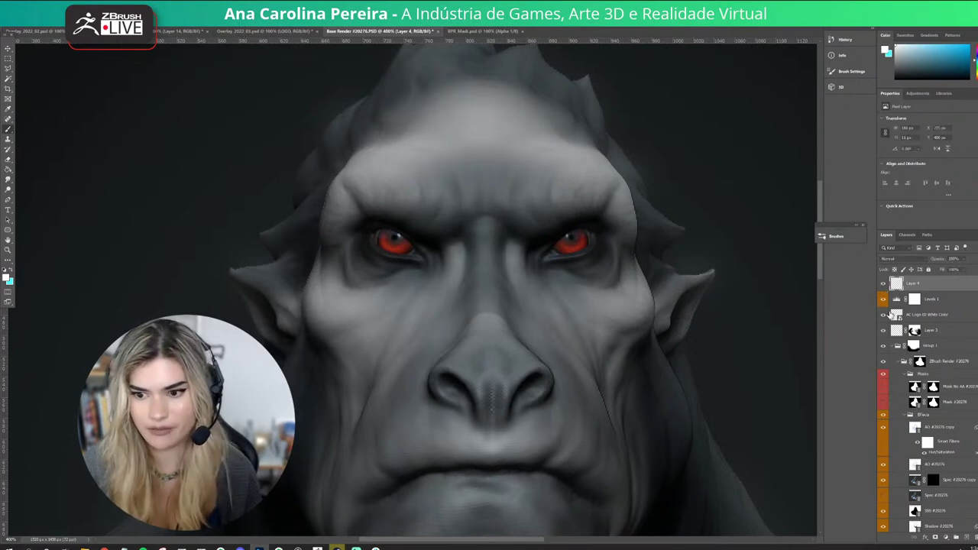
key("ctrl+minus")
key("ctrl+minus")
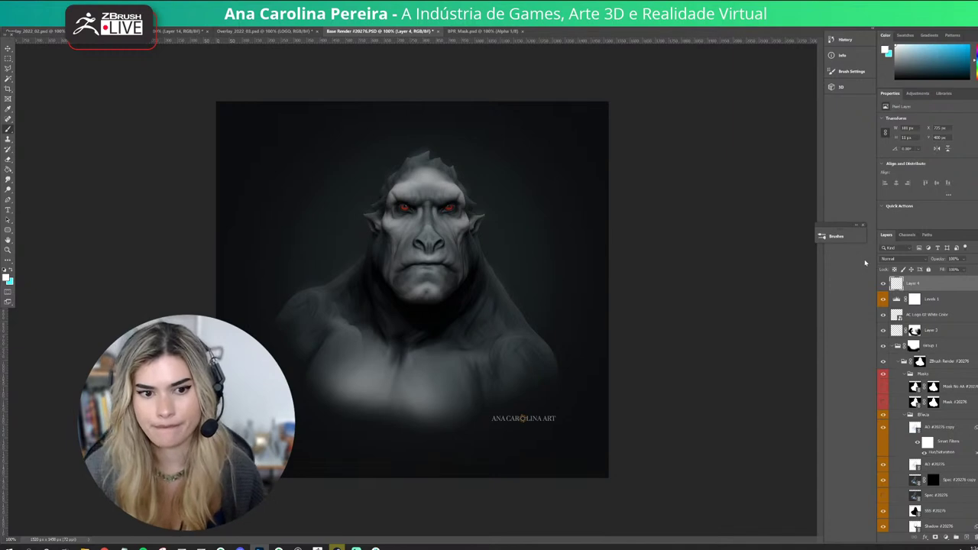
scroll(924, 289, "down", 8)
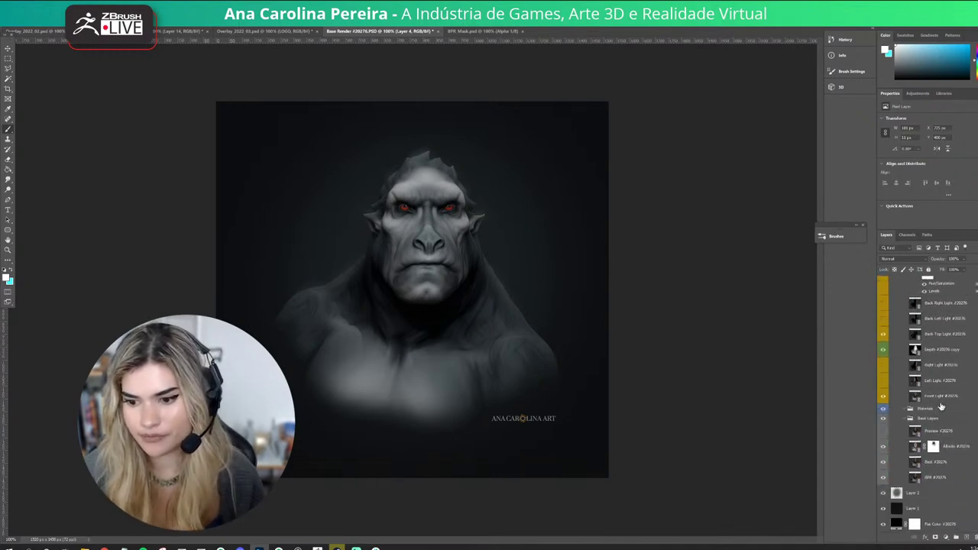
left_click(944, 432)
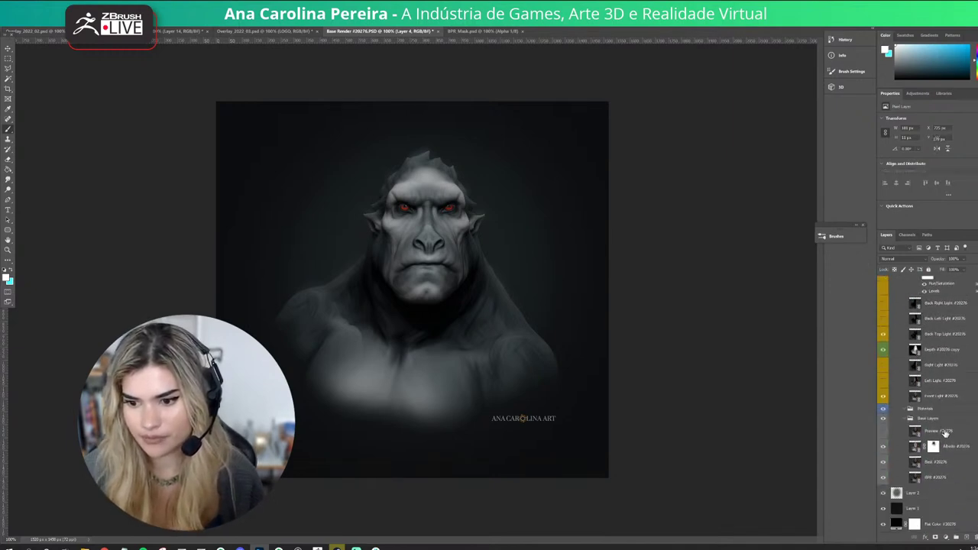
key("ctrl+shift+alt+n")
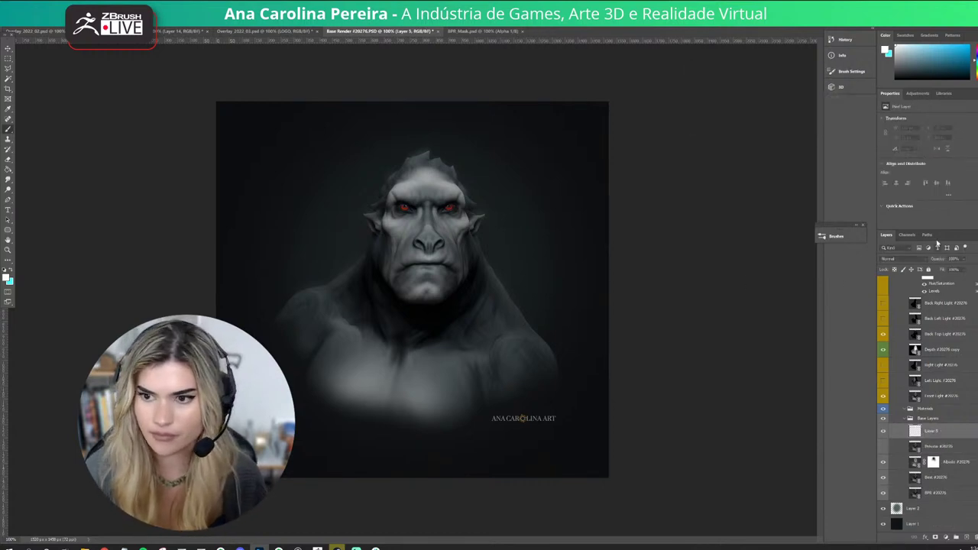
Paint black shading over both shoulders and around the head on the new base layer, using an enlarged brush.
left_click(900, 70)
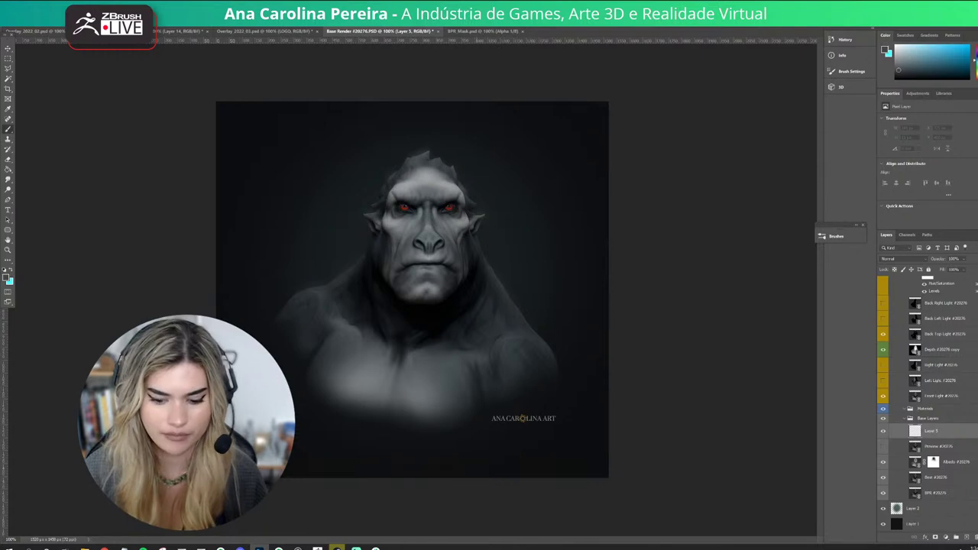
key("bracketright")
key("bracketright")
key("bracketright")
key("bracketright")
key("bracketright")
key("bracketright")
key("bracketright")
key("bracketright")
mouse_move(501, 299)
left_mouse_down()
mouse_move(509, 318)
mouse_move(476, 311)
mouse_move(509, 319)
left_mouse_up()
key("ctrl+z")
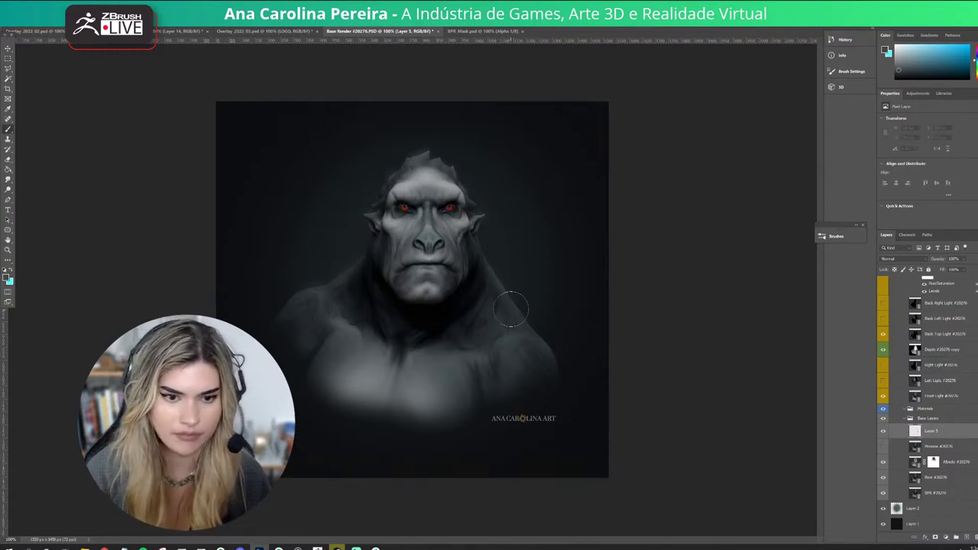
left_click(898, 75)
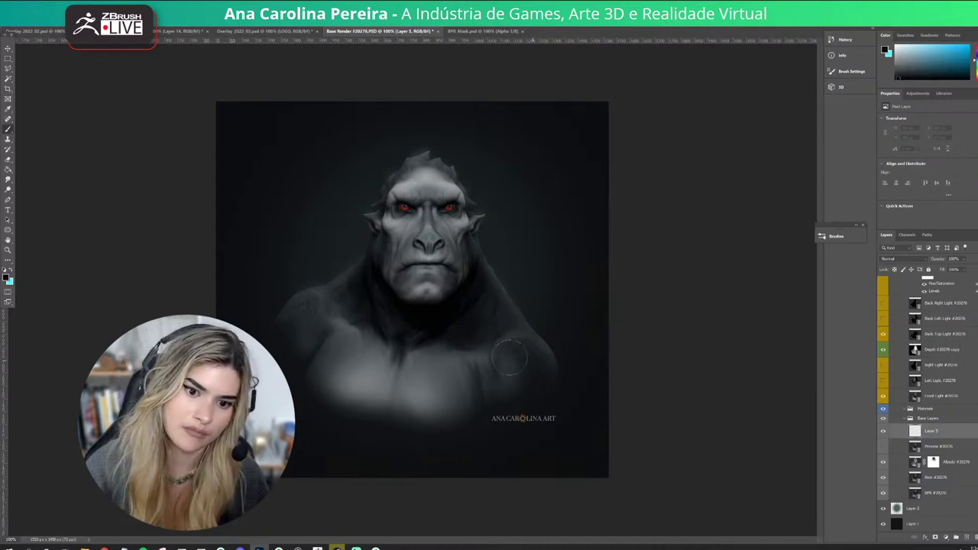
mouse_move(489, 346)
left_mouse_down()
mouse_move(461, 321)
mouse_move(420, 327)
mouse_move(347, 291)
mouse_move(366, 251)
mouse_move(284, 354)
mouse_move(296, 312)
left_mouse_up()
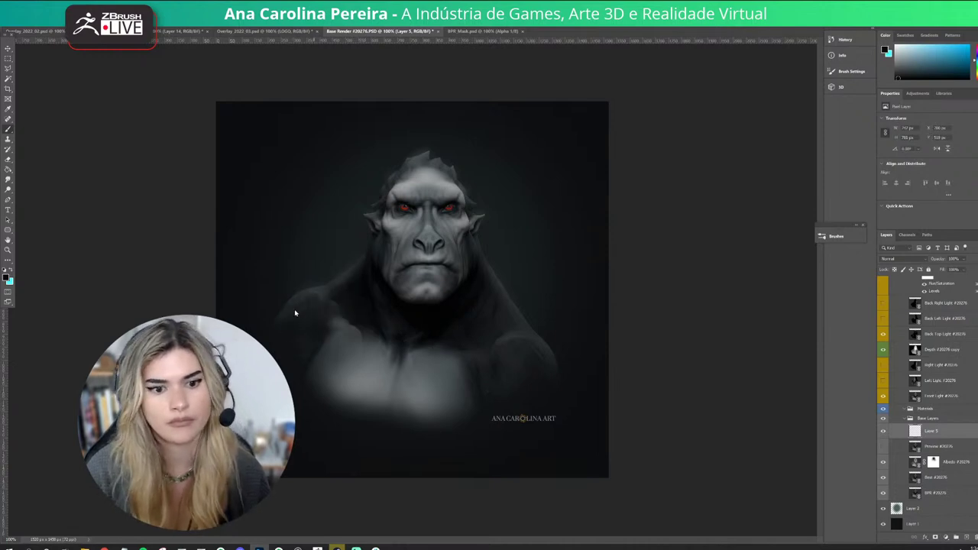
mouse_move(373, 213)
left_mouse_down()
mouse_move(422, 150)
mouse_move(457, 165)
mouse_move(479, 198)
mouse_move(488, 284)
left_mouse_up()
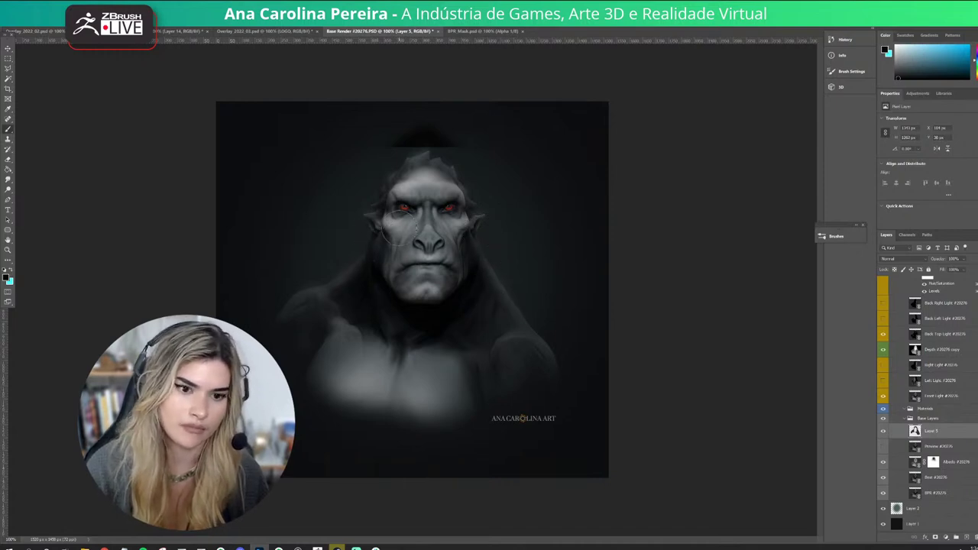
key("ctrl+t")
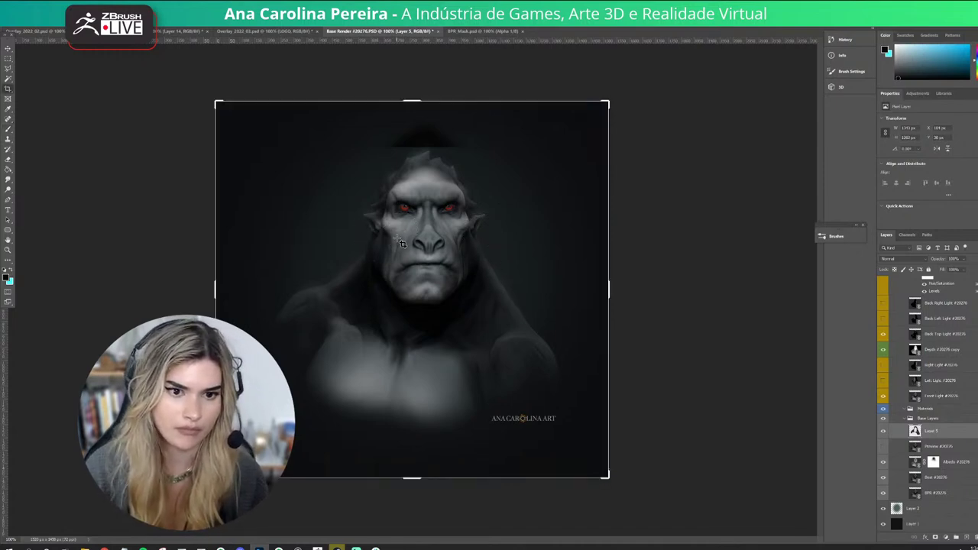
left_click(397, 238)
key("Return")
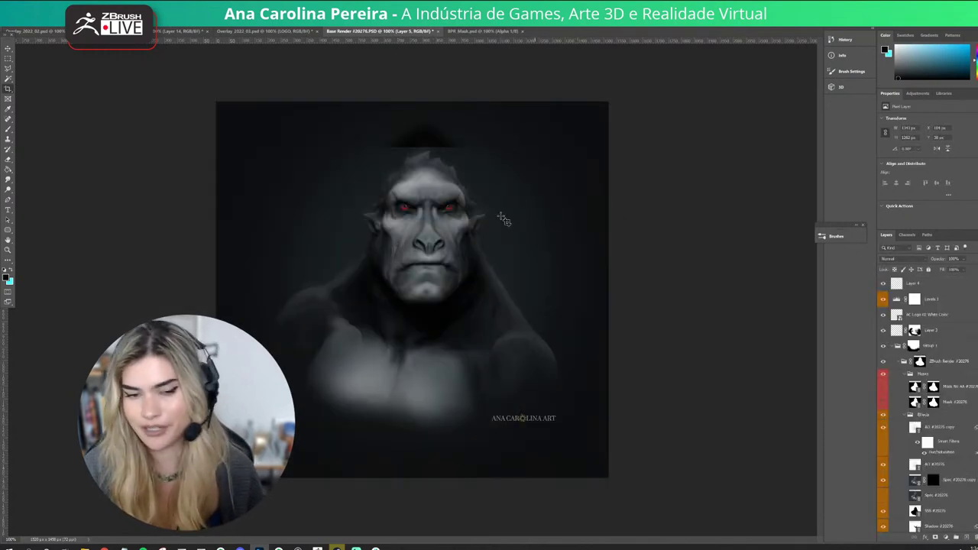
Erase the black paint spilled over the background above the head, using an enlarged eraser.
key("b")
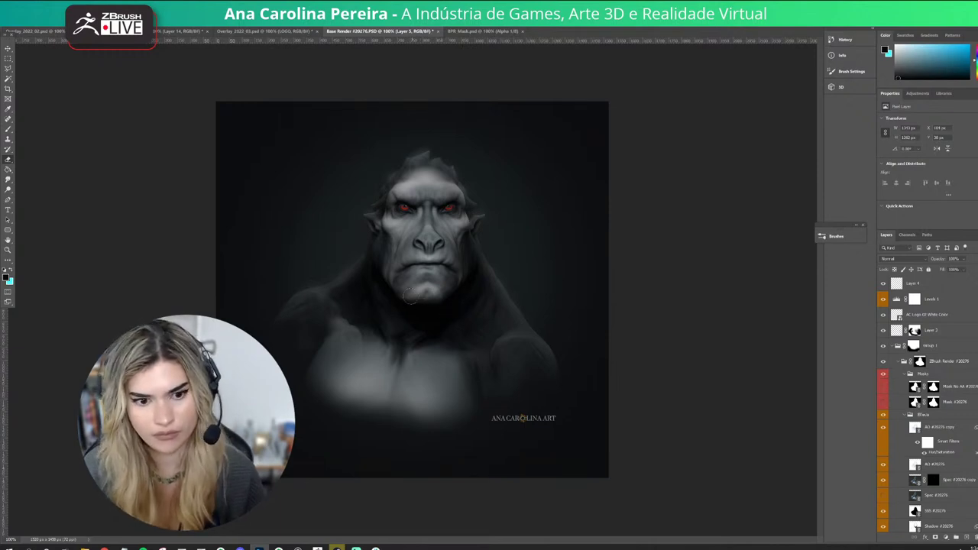
key("bracketright")
key("bracketright")
key("bracketright")
key("bracketright")
key("bracketright")
key("bracketright")
key("bracketright")
key("bracketright")
key("bracketright")
key("bracketright")
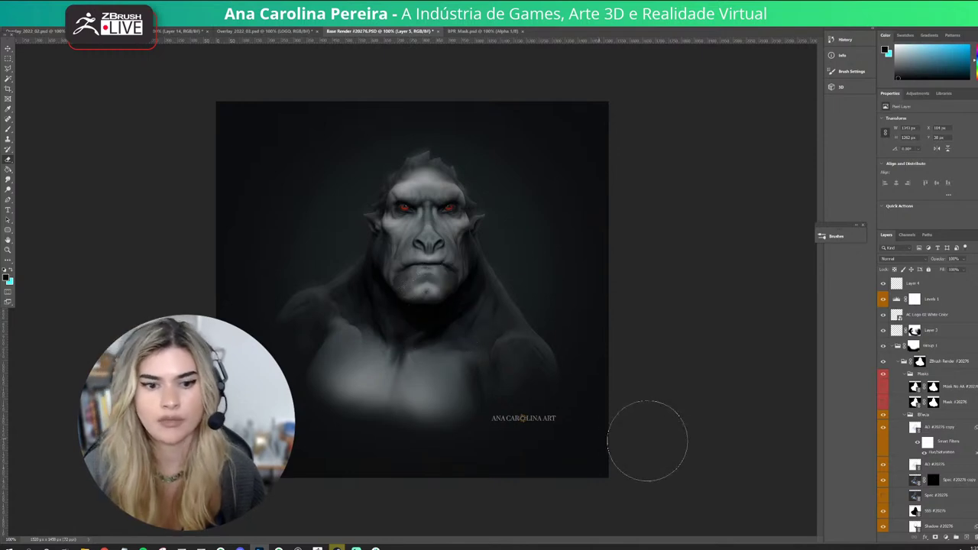
Compare the bust with and without the painted shading of Layer 5.
scroll(905, 466, "down", 6)
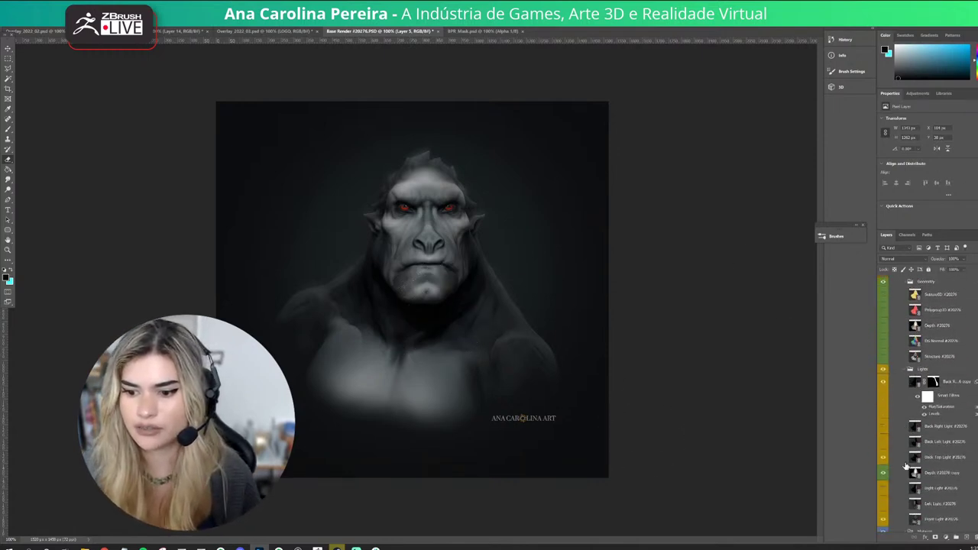
scroll(905, 465, "up", 1)
left_click(885, 431)
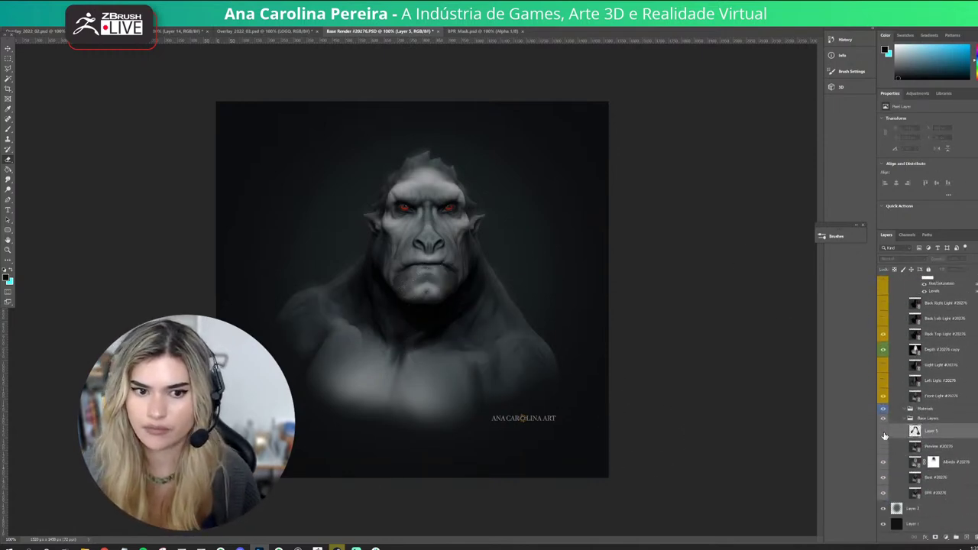
left_click(885, 431)
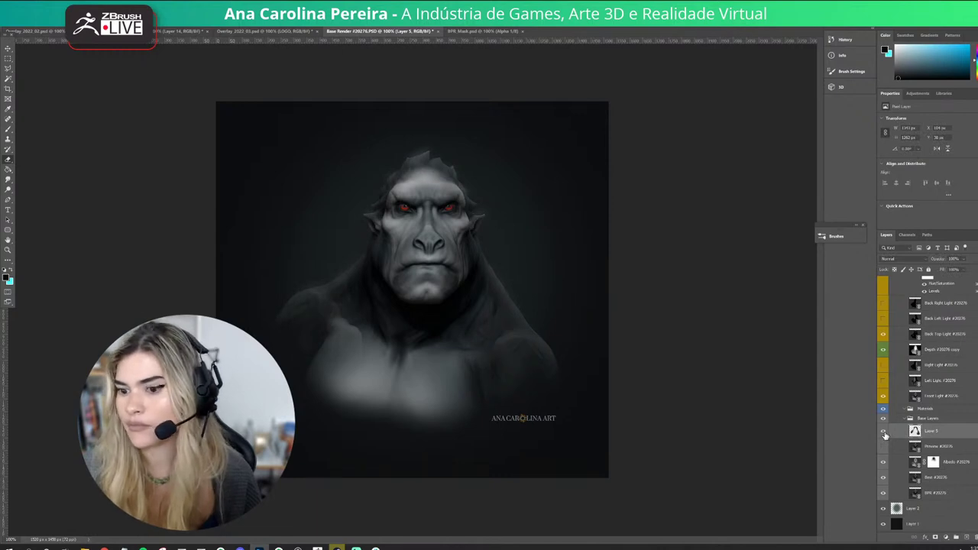
Set Layer 5 to the Multiply blend mode with 75% opacity.
left_click(921, 259)
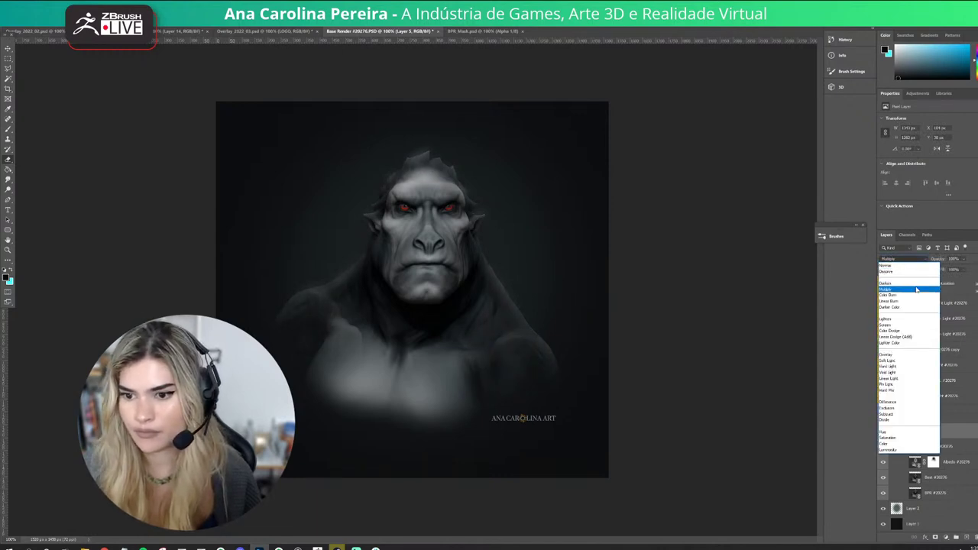
left_click(917, 290)
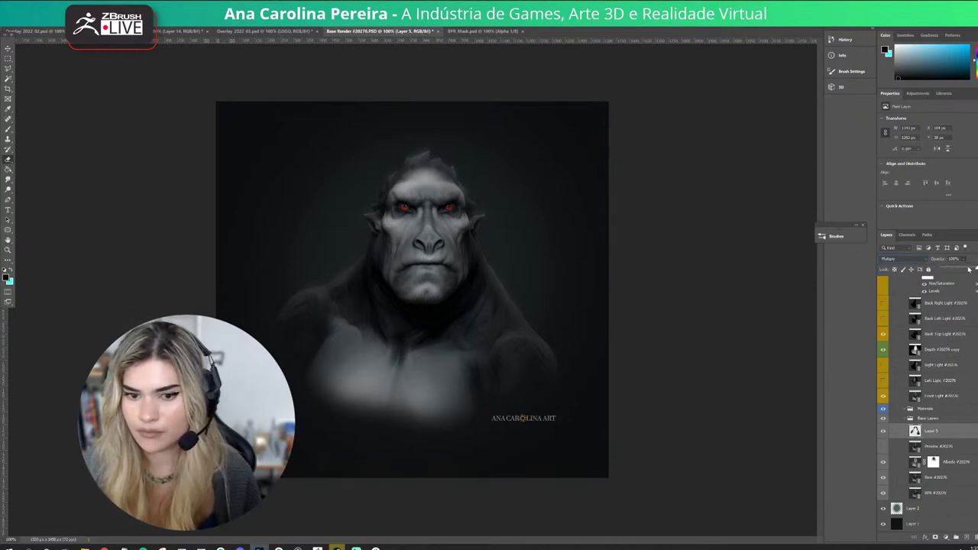
left_click(969, 269)
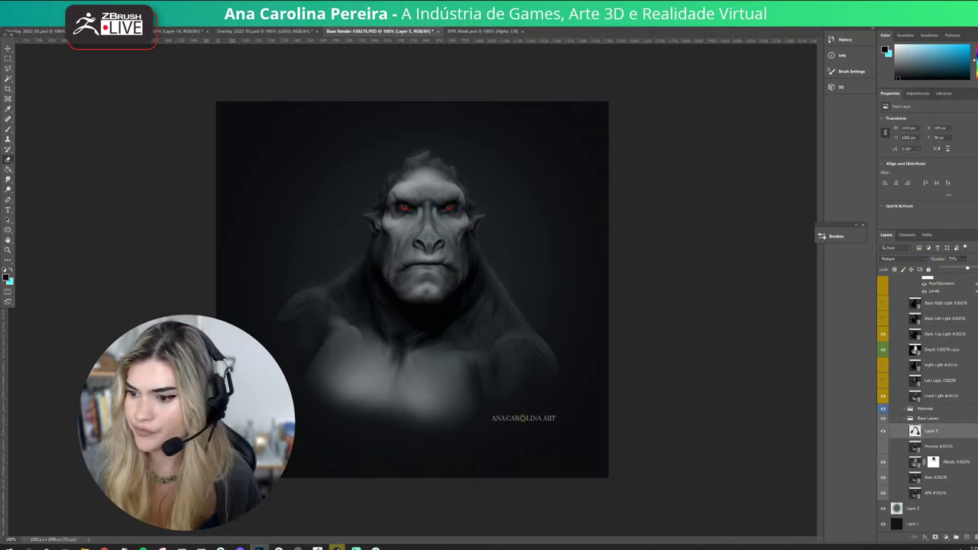
key("Return")
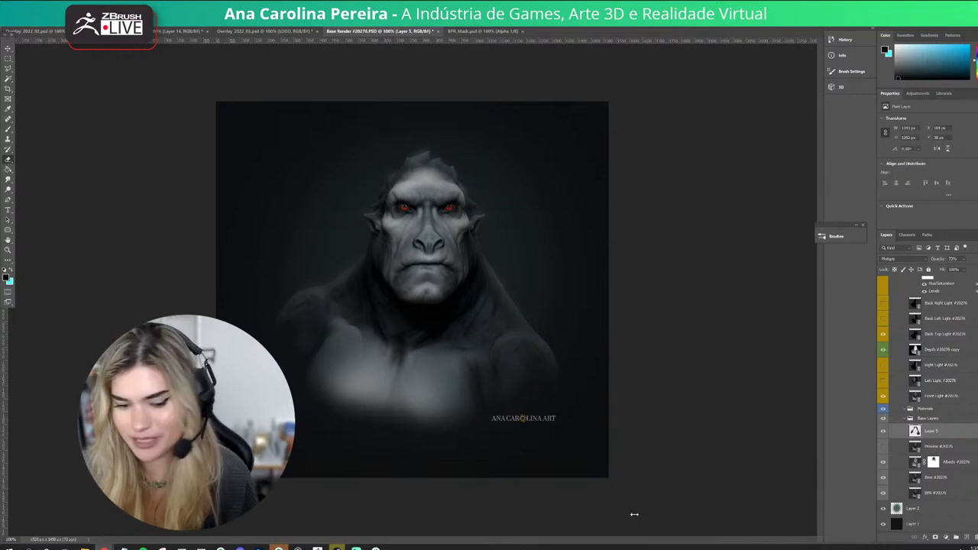
Switch to ZBrush to view the sculpted bust, and return to Photoshop.
left_click(317, 548)
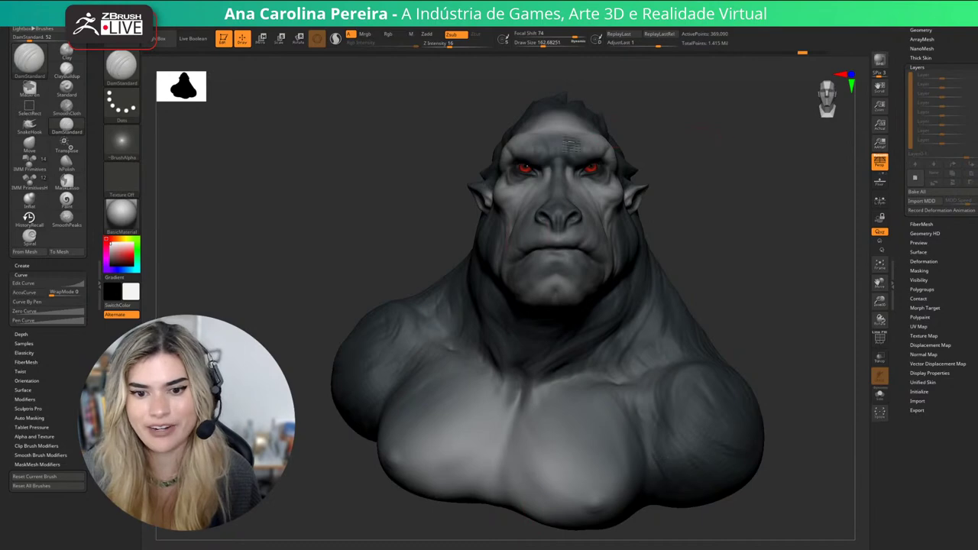
key("alt+Tab")
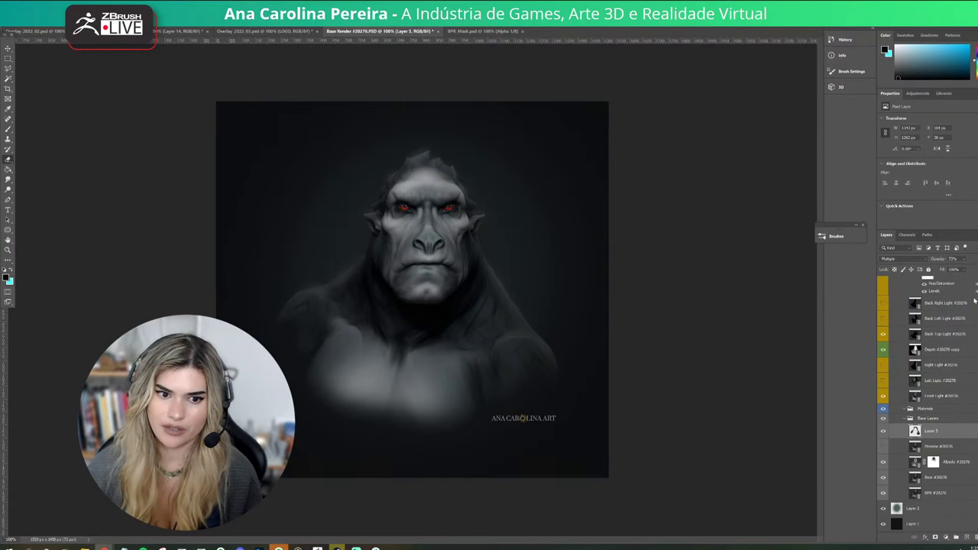
Add a Hue/Saturation adjustment layer directly above Levels 1 and lower its saturation to about -53.
scroll(959, 369, "up", 5)
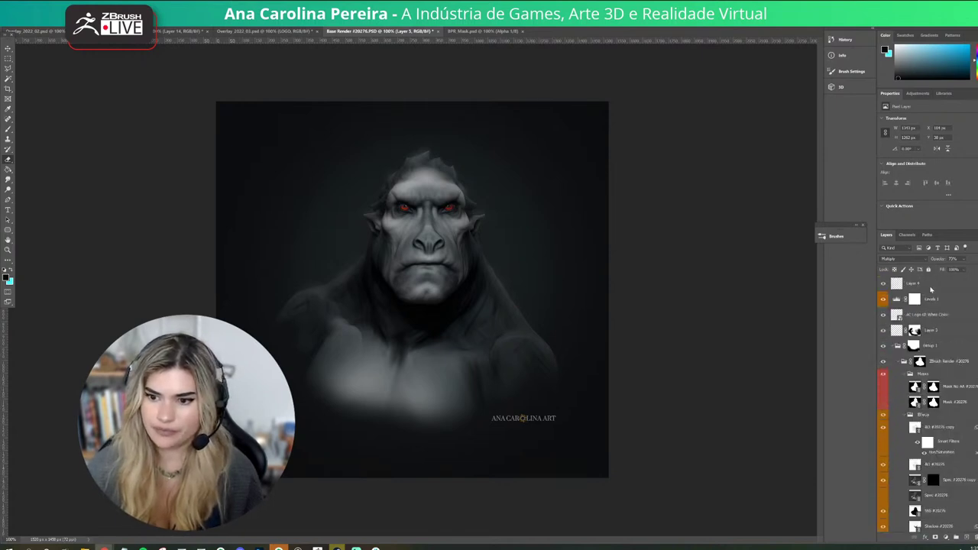
left_click(940, 302)
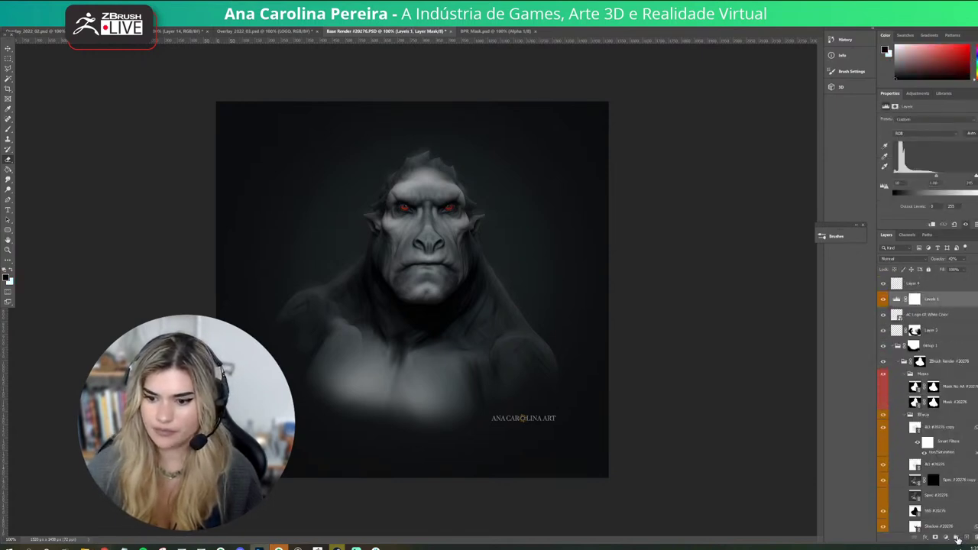
left_click(948, 540)
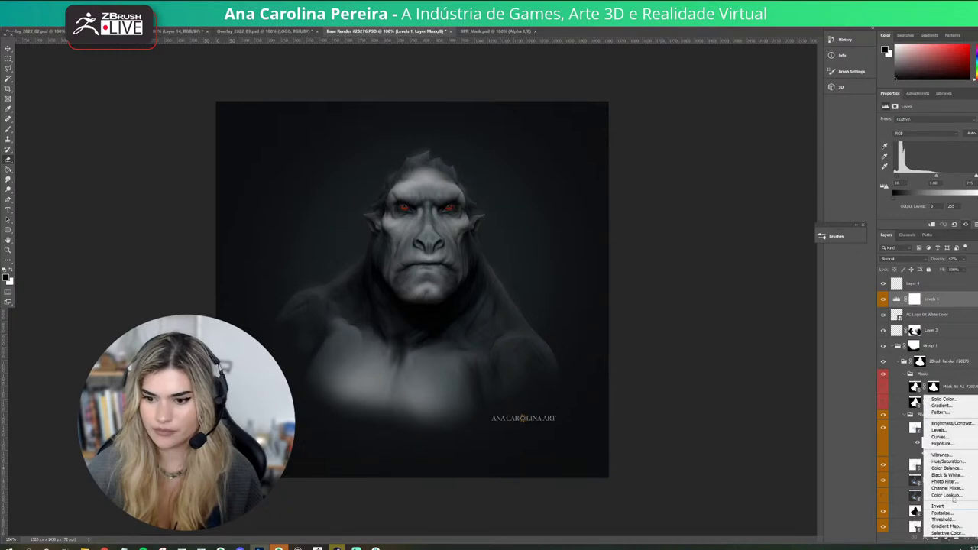
left_click(948, 460)
left_click_drag(930, 164, 844, 171)
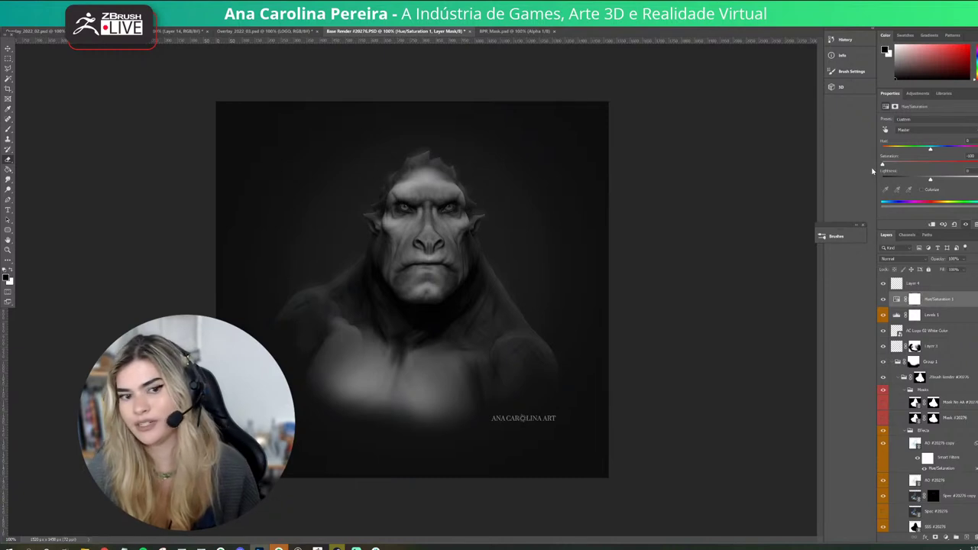
left_click_drag(890, 169, 846, 176)
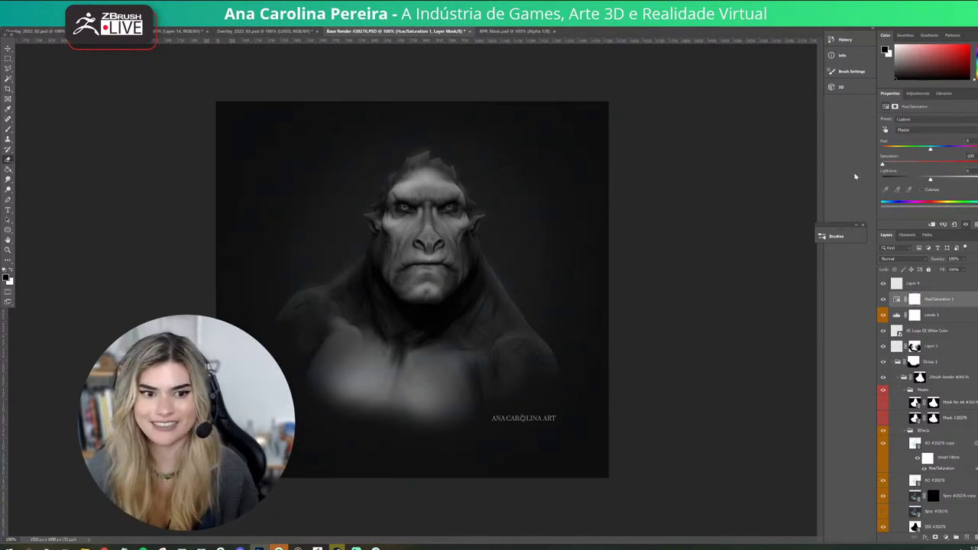
left_click_drag(907, 165, 920, 164)
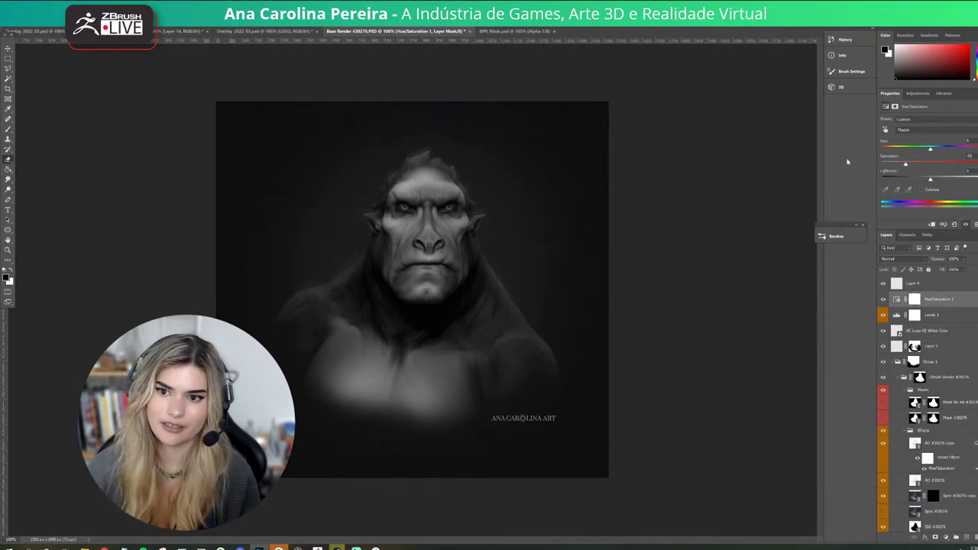
left_click_drag(905, 165, 884, 165)
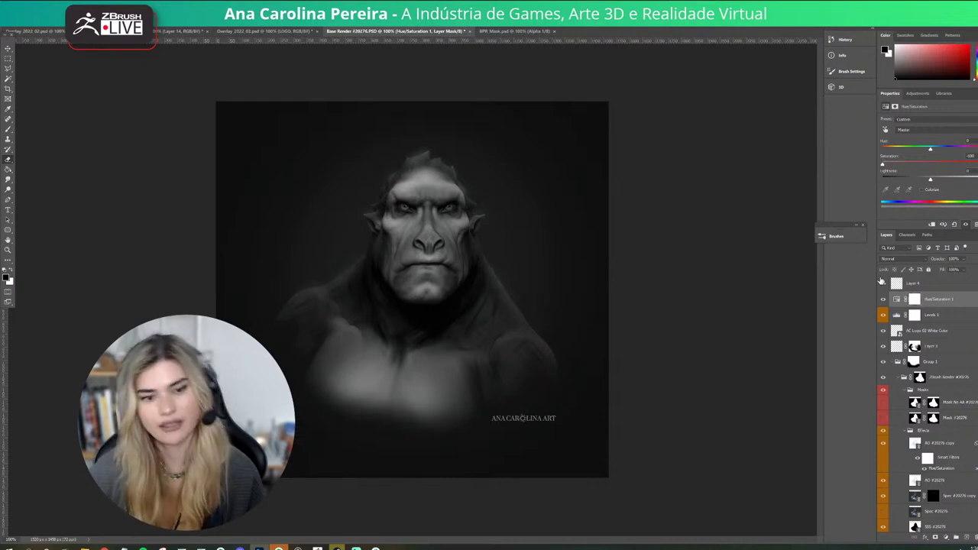
left_click_drag(887, 165, 896, 165)
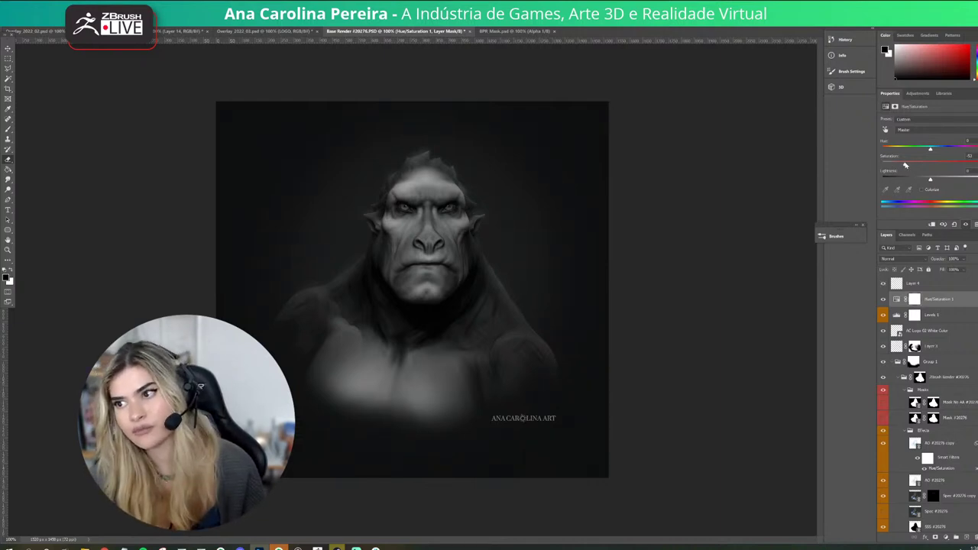
left_click(935, 538)
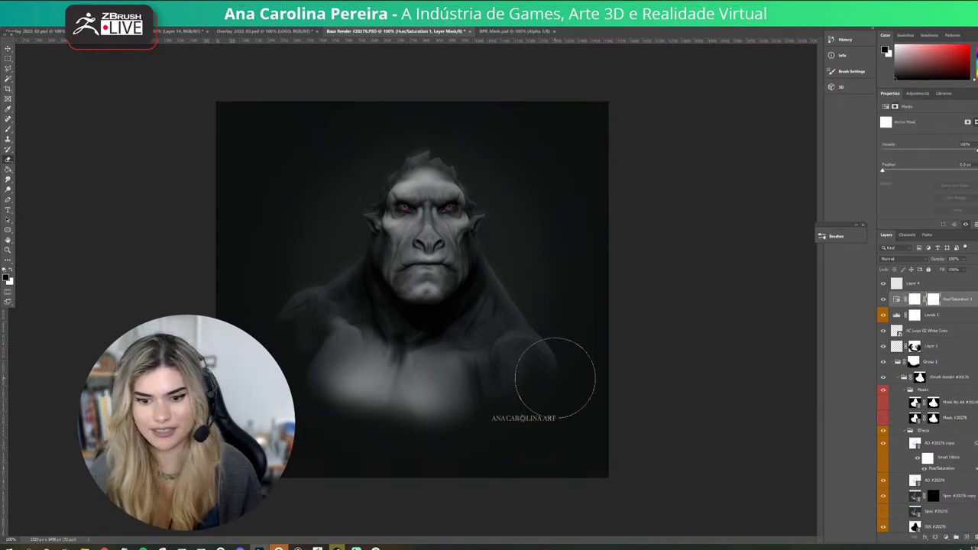
key("bracketleft")
key("bracketleft")
key("bracketleft")
key("bracketleft")
key("bracketleft")
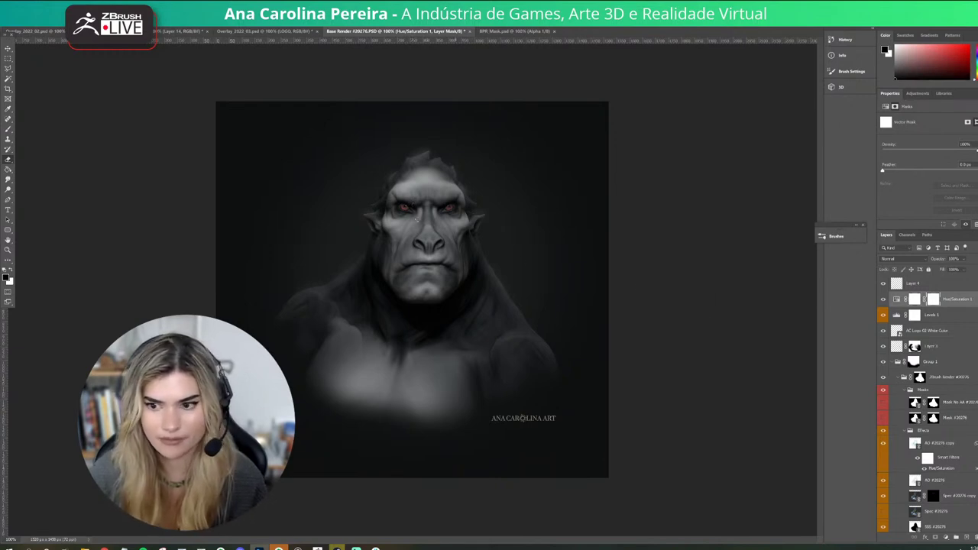
key("ctrl+plus")
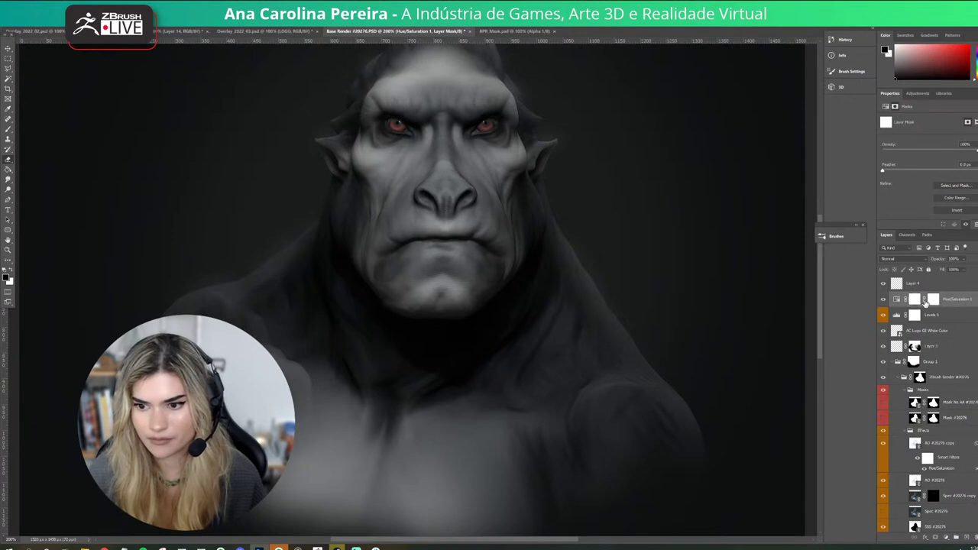
key("ctrl+z")
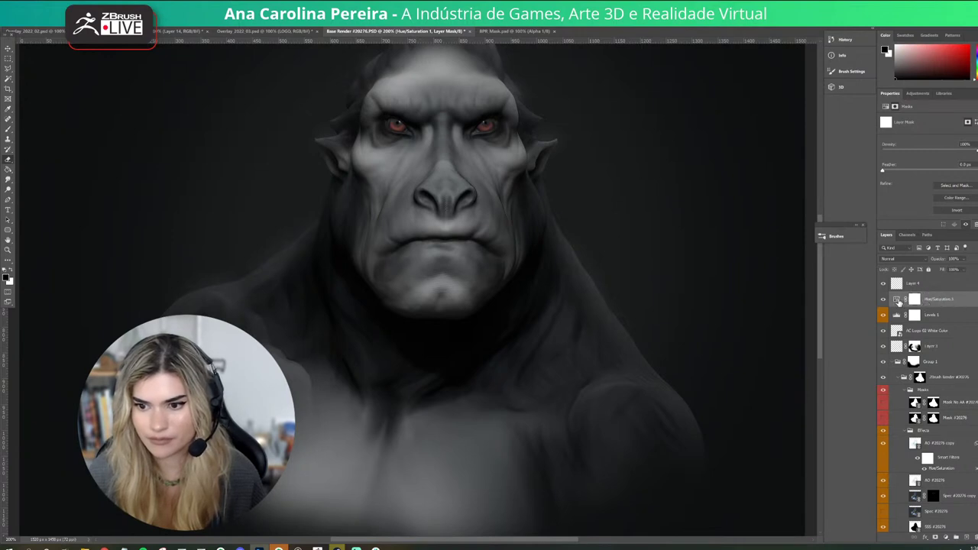
Paint black over both eyes on the Hue/Saturation layer mask with a small brush, and compare the image with and without the adjustment.
left_click(916, 301, "alt")
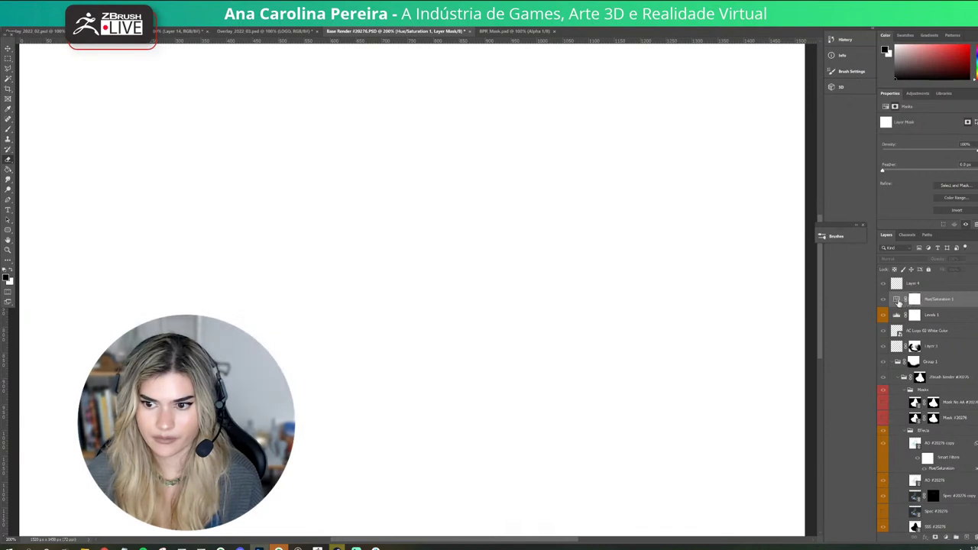
left_click(899, 301)
left_click(916, 301)
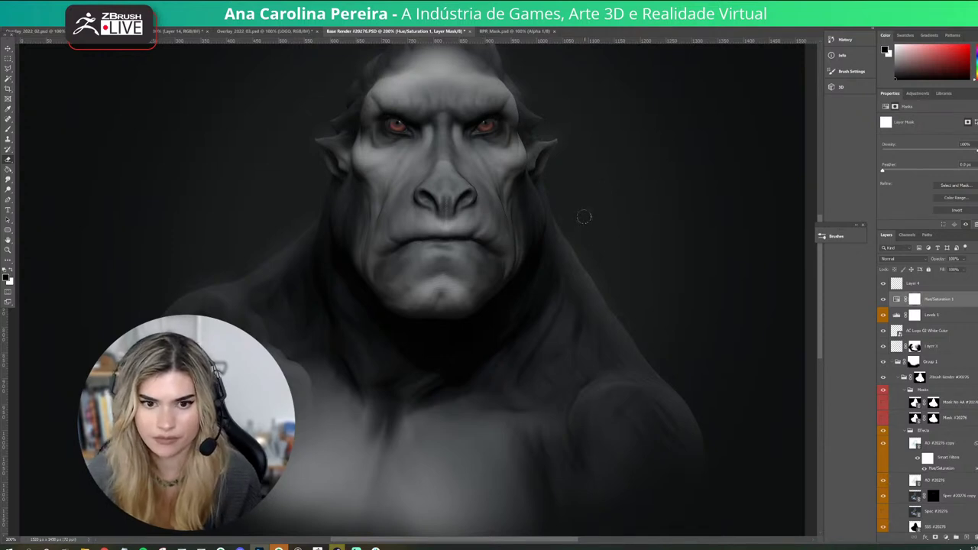
key("bracketright")
key("bracketright")
key("bracketright")
key("bracketright")
key("bracketright")
key("bracketright")
key("bracketright")
key("bracketright")
key("bracketleft")
key("bracketleft")
key("bracketleft")
key("bracketleft")
key("bracketleft")
key("bracketleft")
key("bracketleft")
key("bracketleft")
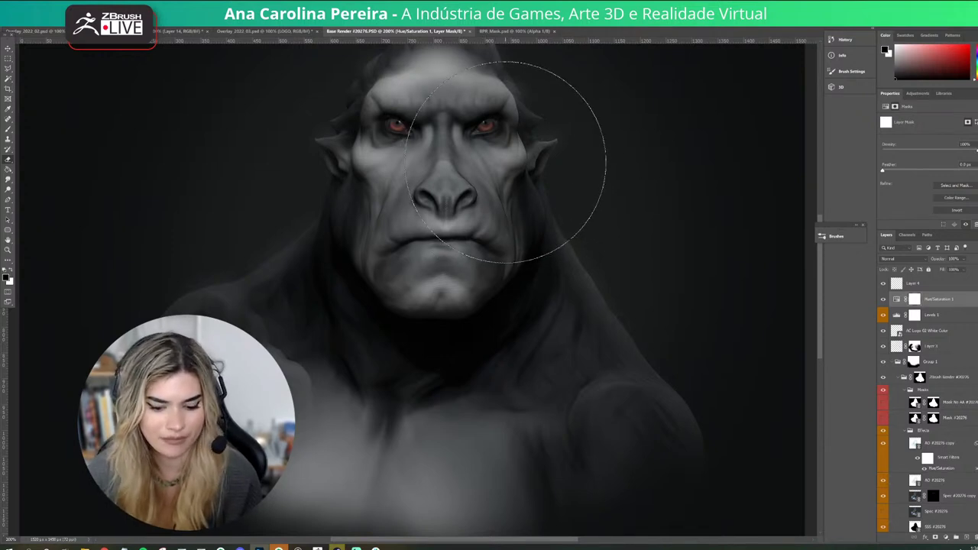
key("bracketleft")
key("bracketleft")
key("bracketleft")
key("bracketleft")
key("bracketleft")
key("bracketleft")
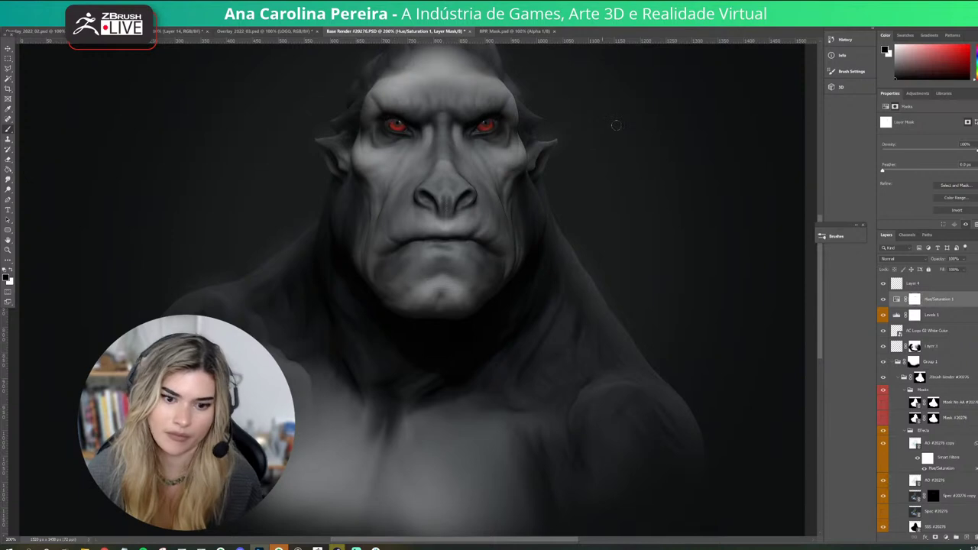
key("ctrl+0")
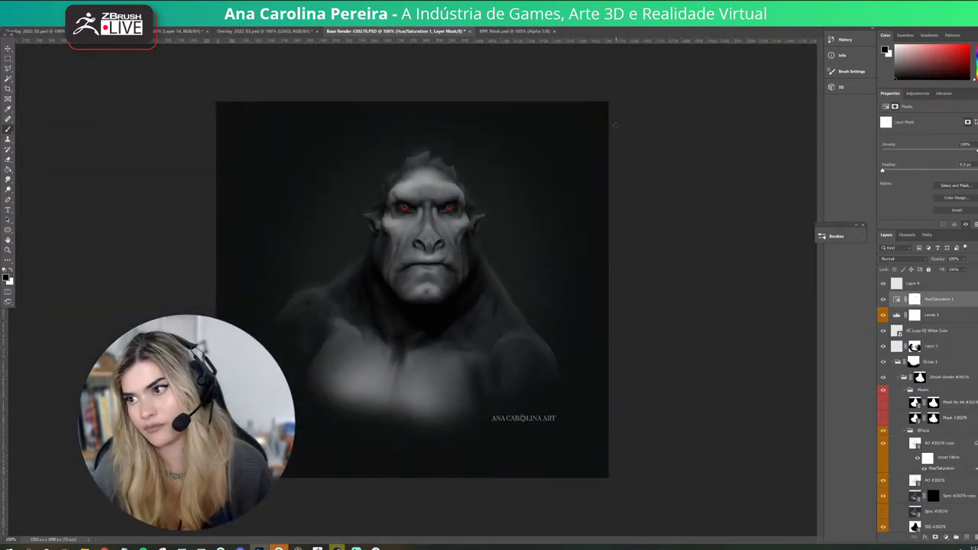
left_click(885, 300)
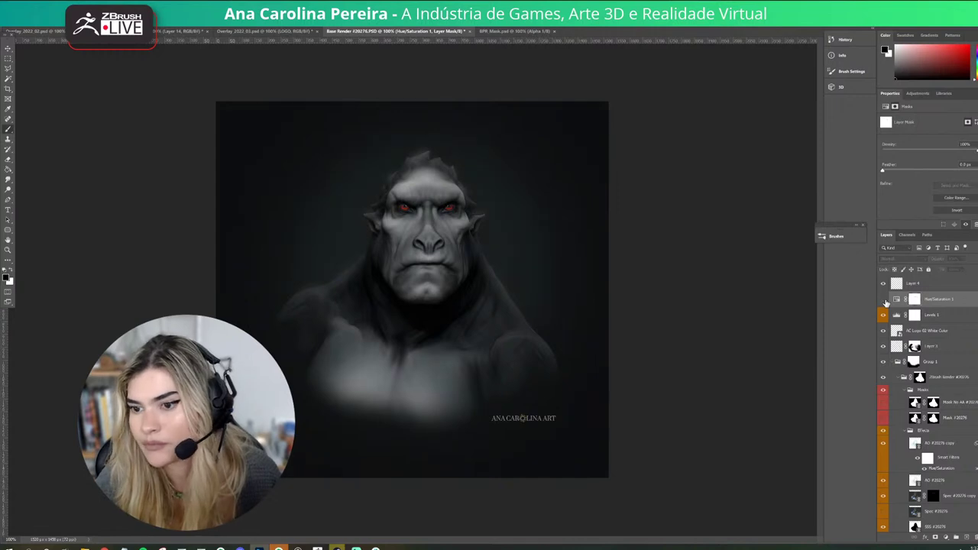
left_click(884, 299)
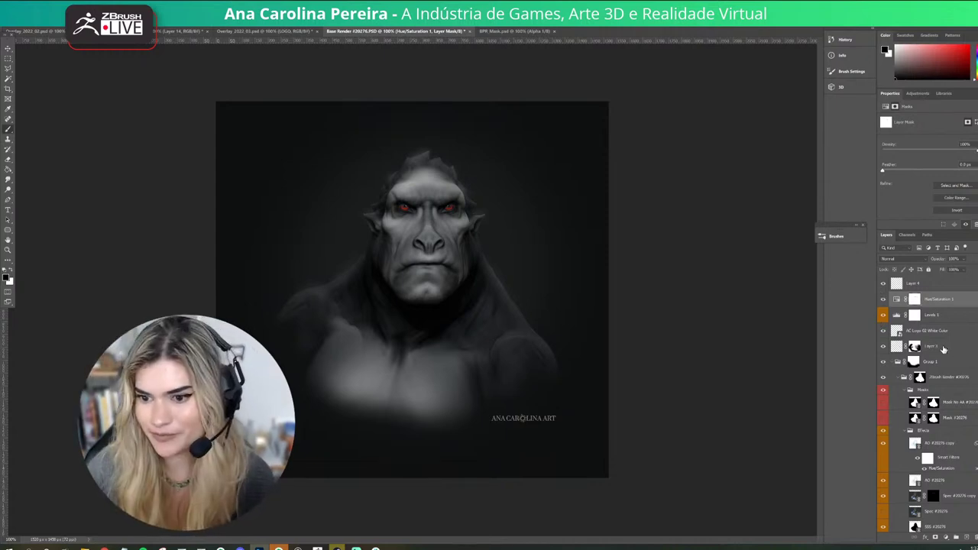
Lower the opacity of Layer 3 to 60%.
left_click(895, 348)
left_click(964, 260)
left_click(961, 268)
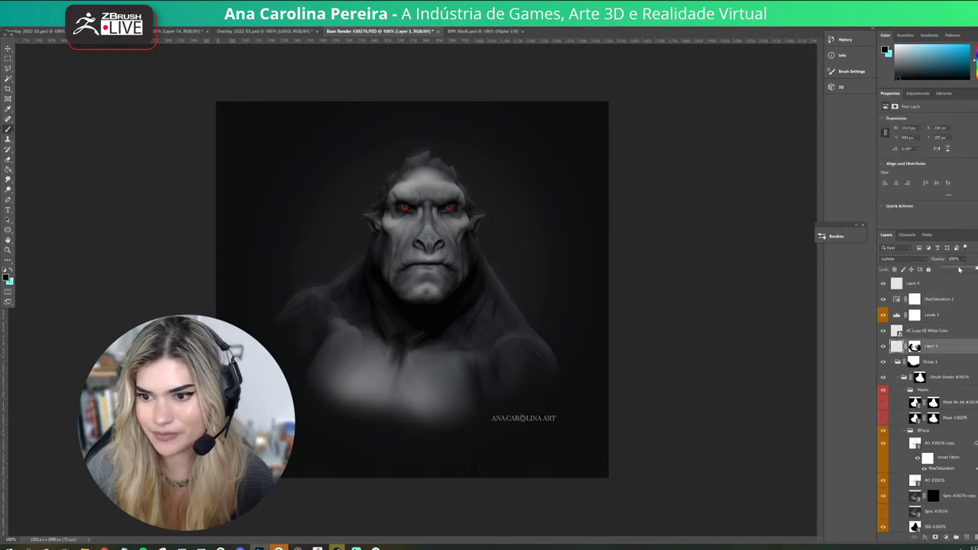
left_click_drag(964, 269, 965, 269)
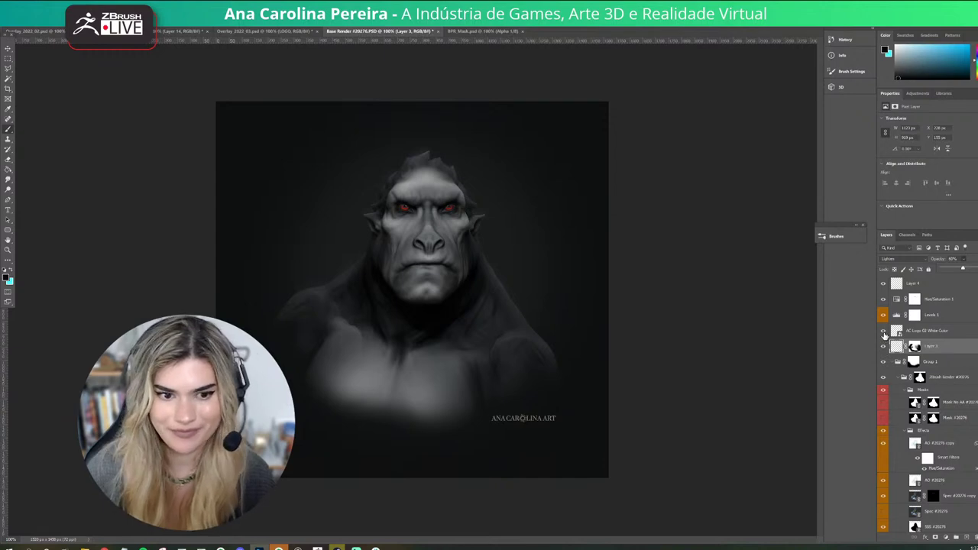
Toggle the visibility of the logo layer and the Hue/Saturation adjustment to compare their effect on the image.
left_click(884, 332)
left_click(884, 332)
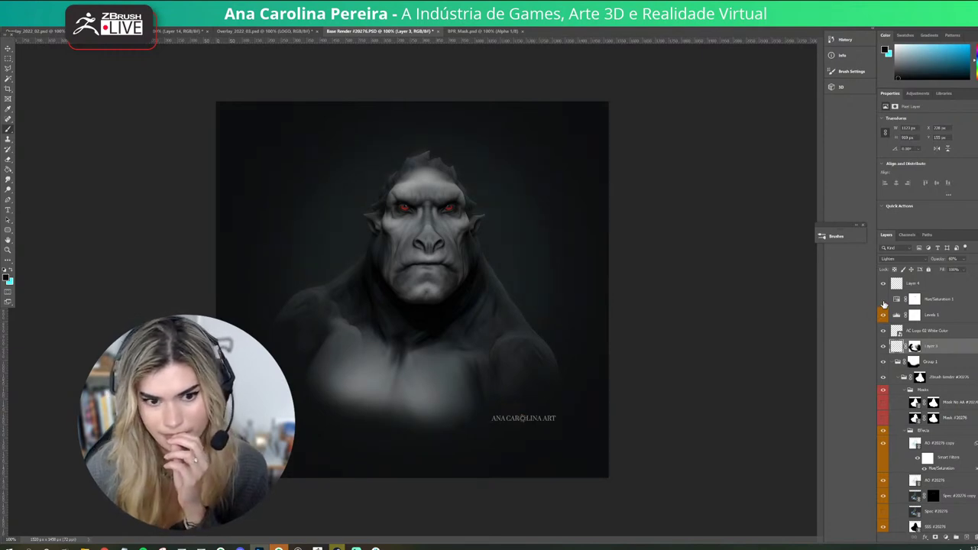
left_click(884, 303)
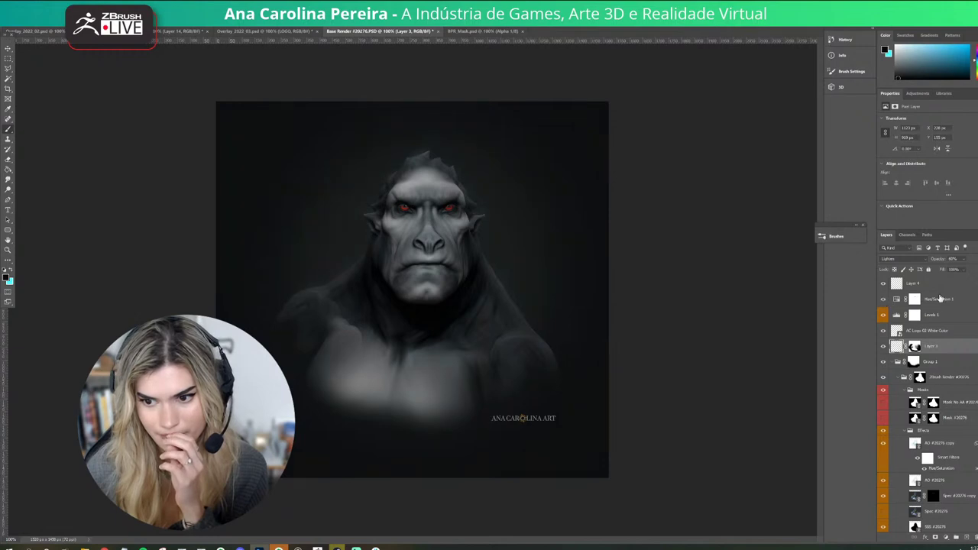
Move the Hue/Saturation adjustment layer into the Masks group of the ZBrush render, above the Mask No AA layer.
left_click_drag(944, 299, 956, 398)
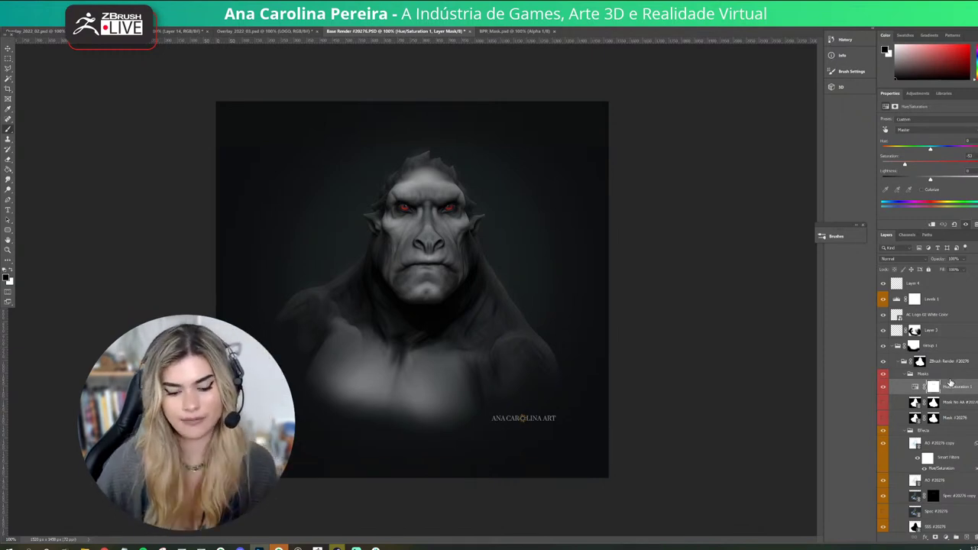
key("ctrl+z")
key("ctrl+z")
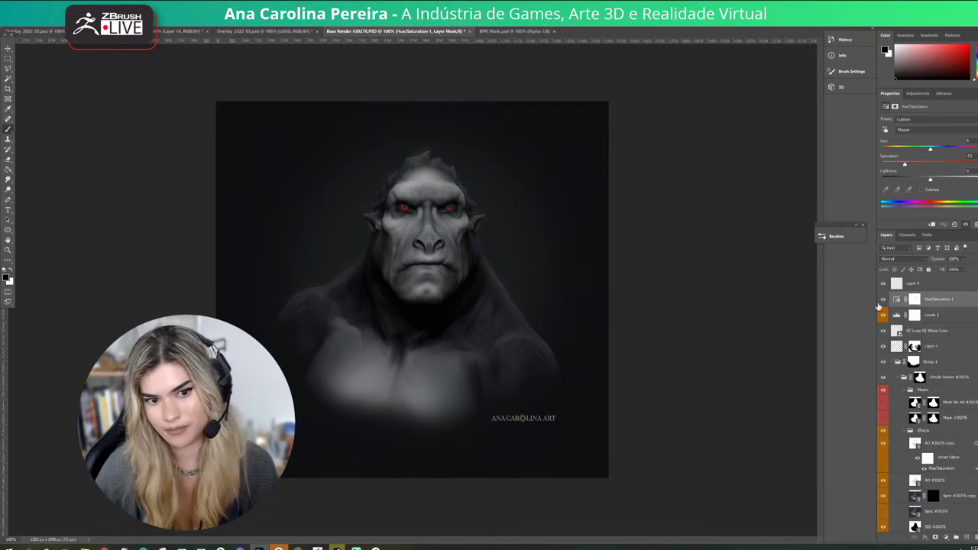
left_click_drag(933, 300, 945, 401)
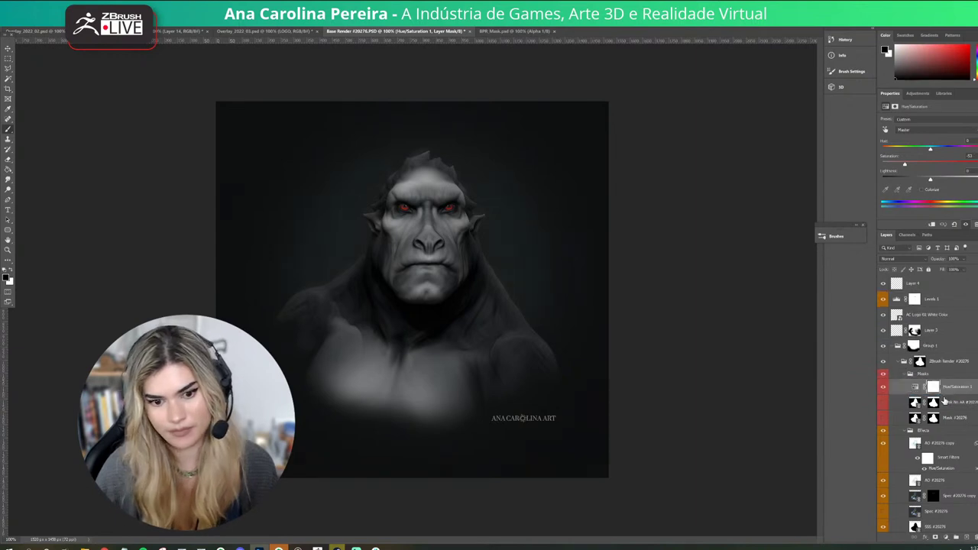